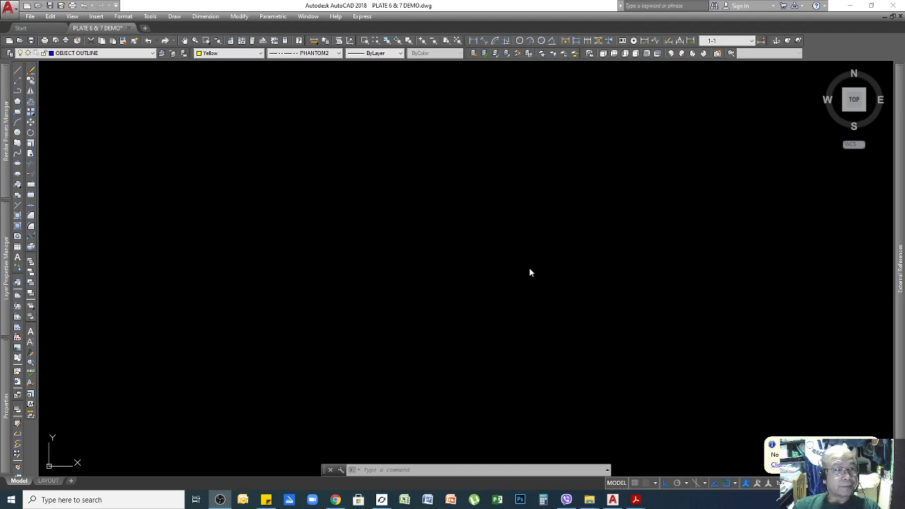
# Switch to Acrobat Reader, examine the reference drawings in PLATE 6.pdf and PLATE 7A.pdf, and return to AutoCAD
pyautogui.click(516, 244)
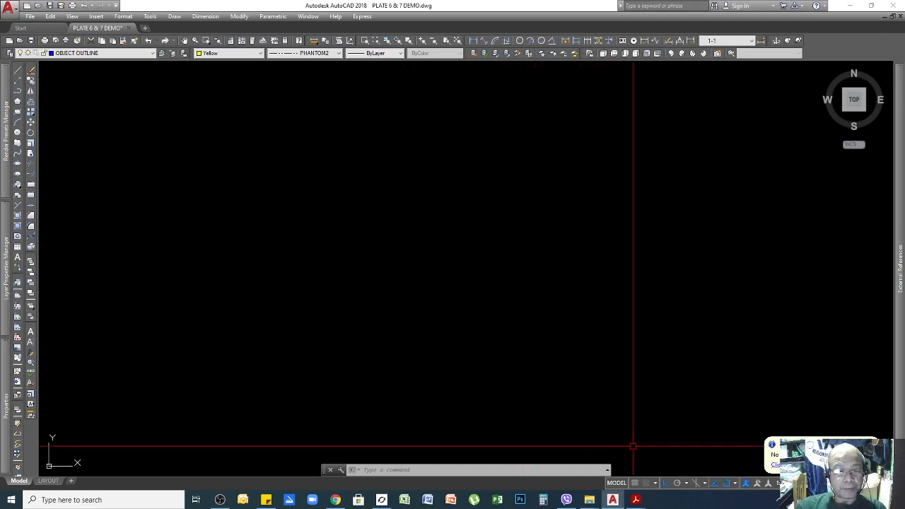
pyautogui.moveTo(635, 499)
pyautogui.click(596, 448)
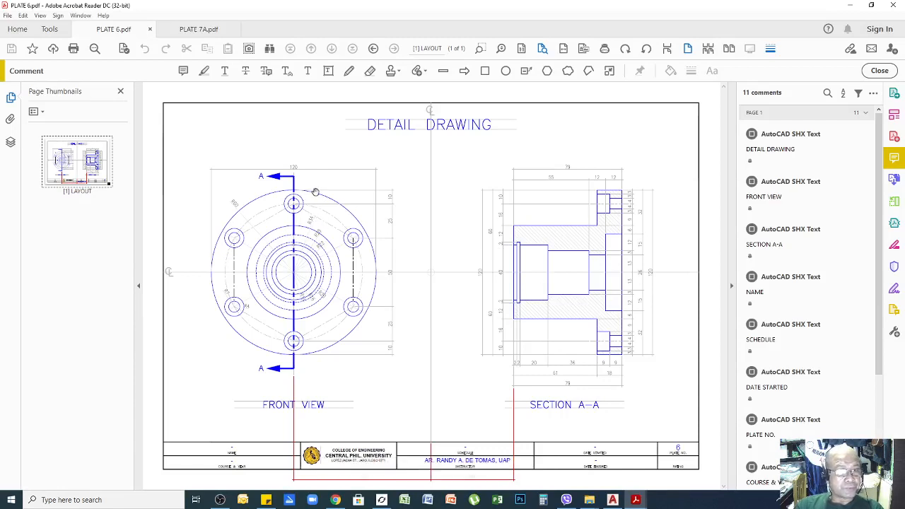
pyautogui.click(189, 30)
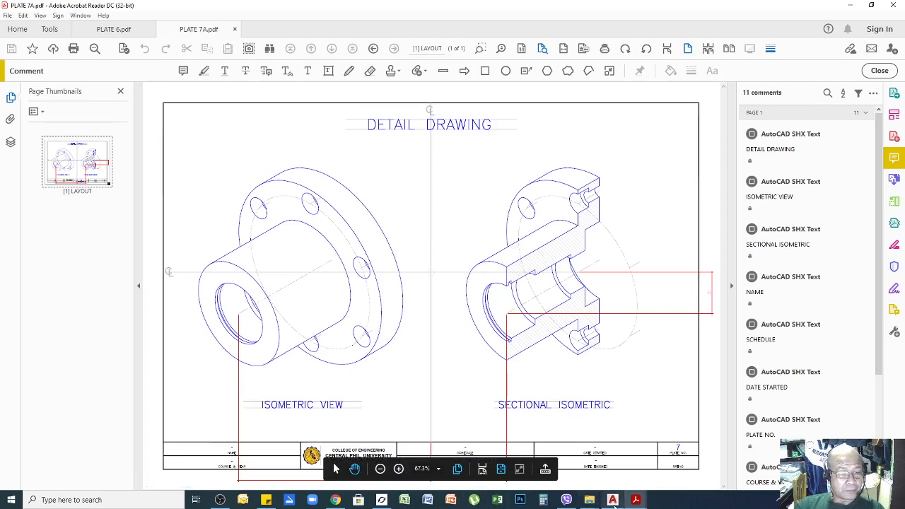
pyautogui.moveTo(613, 503)
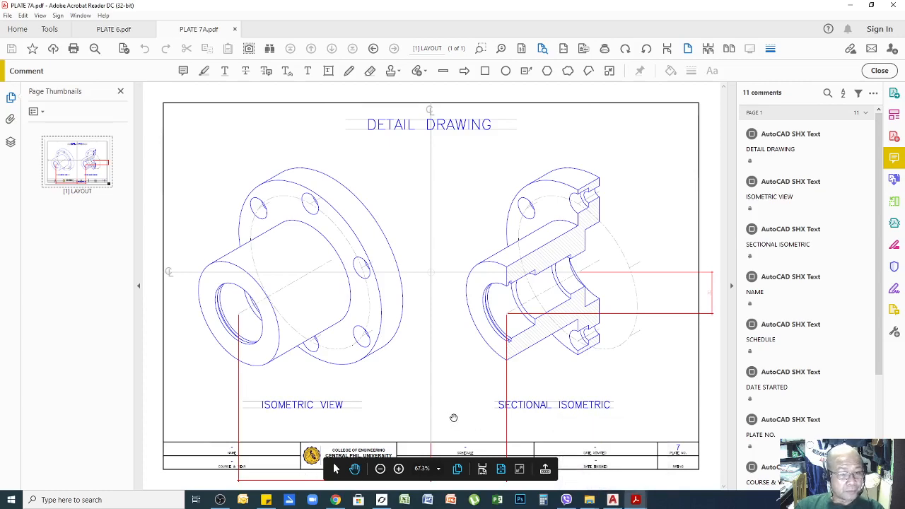
pyautogui.keyDown('ctrl'); pyautogui.scroll(-1, 460, 333); pyautogui.keyUp('ctrl')
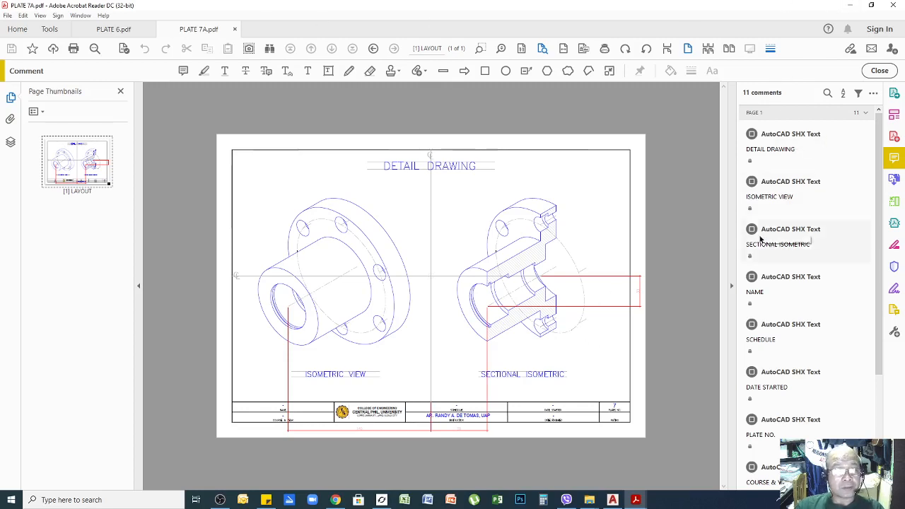
pyautogui.keyDown('ctrl'); pyautogui.scroll(1, 690, 261); pyautogui.keyUp('ctrl')
pyautogui.click(851, 5)
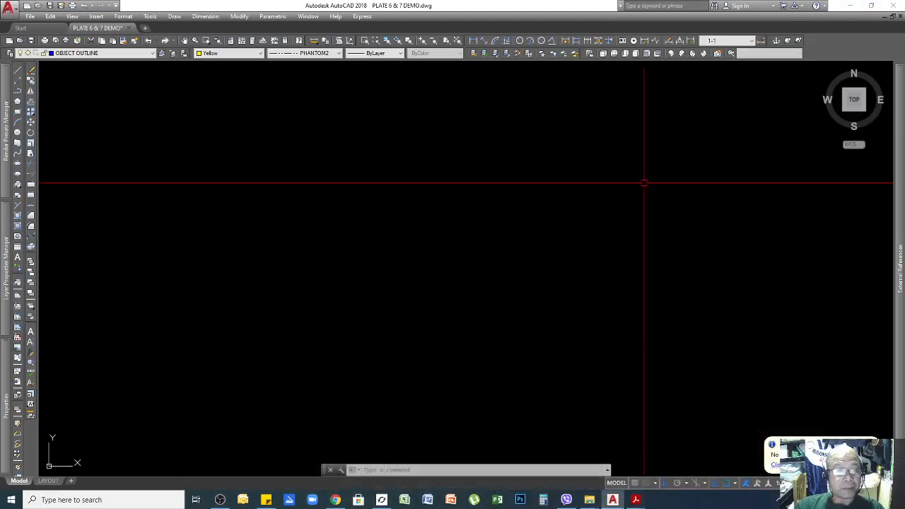
# Erase the isometric and sectional isometric views from the lower detail drawing sheet, keeping its border, titles and centerlines
pyautogui.scroll(-5, 600, 276)
pyautogui.scroll(7, 558, 229)
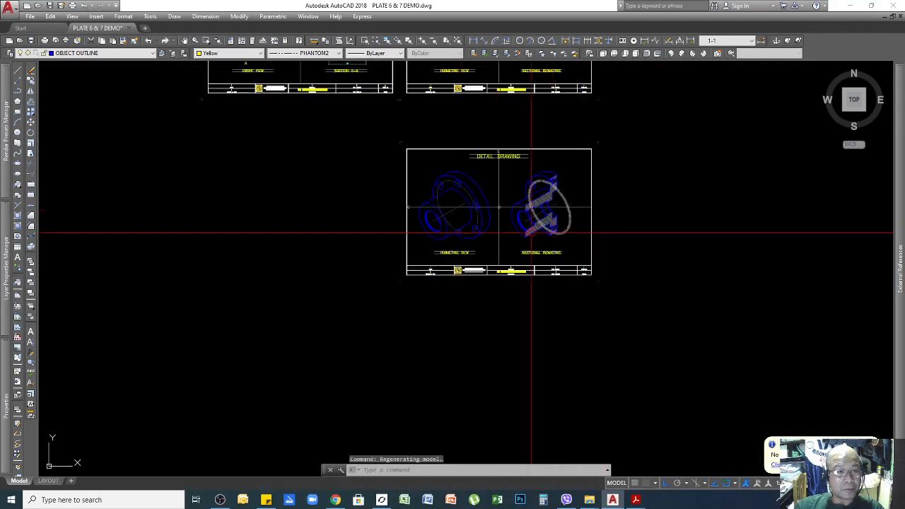
pyautogui.click(395, 132)
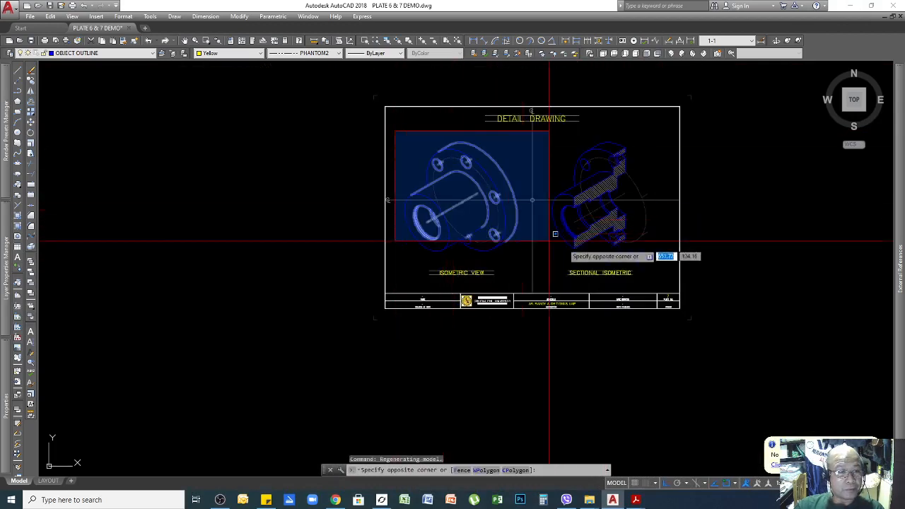
pyautogui.click(751, 250)
pyautogui.press('Delete')
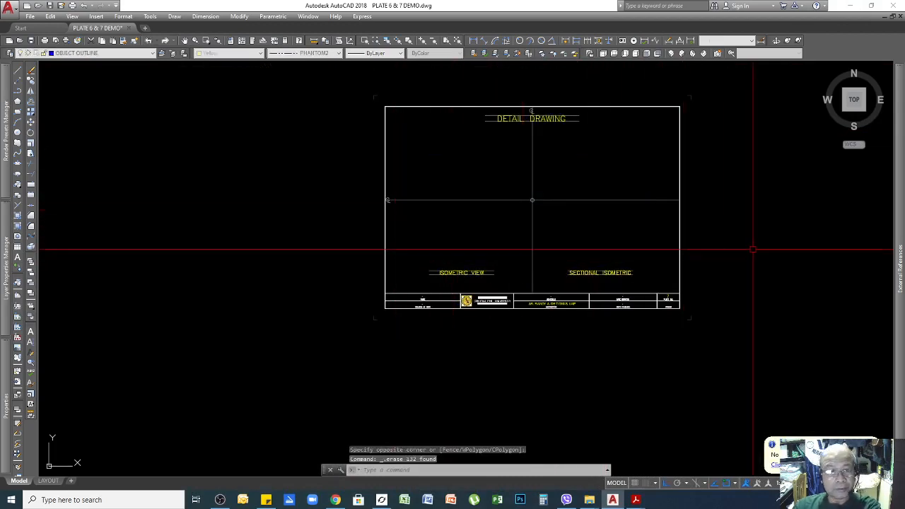
# Draw a horizontal construction line through the center of the emptied sheet
pyautogui.scroll(-2, 606, 303)
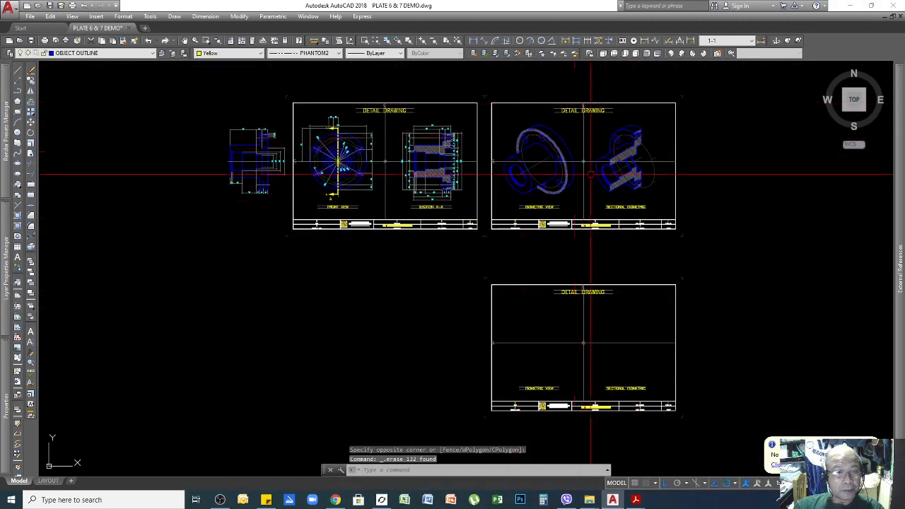
pyautogui.scroll(4, 605, 380)
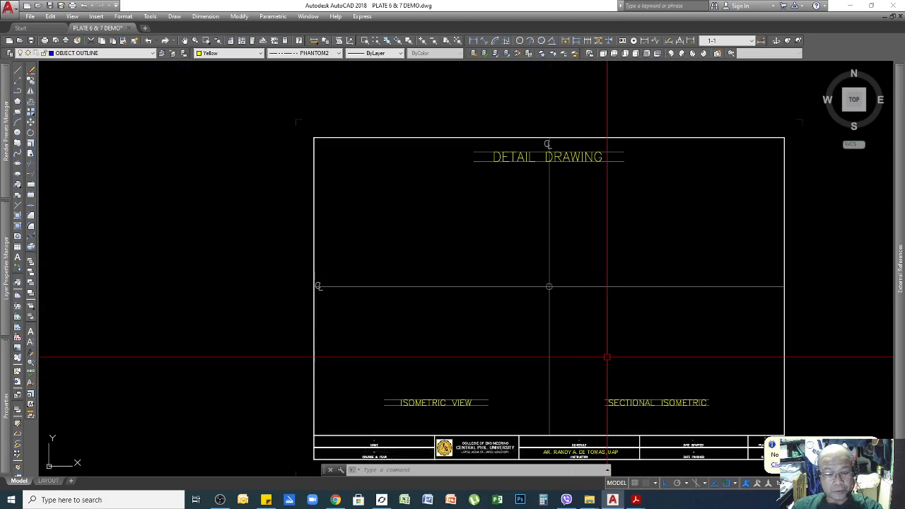
pyautogui.press('Escape')
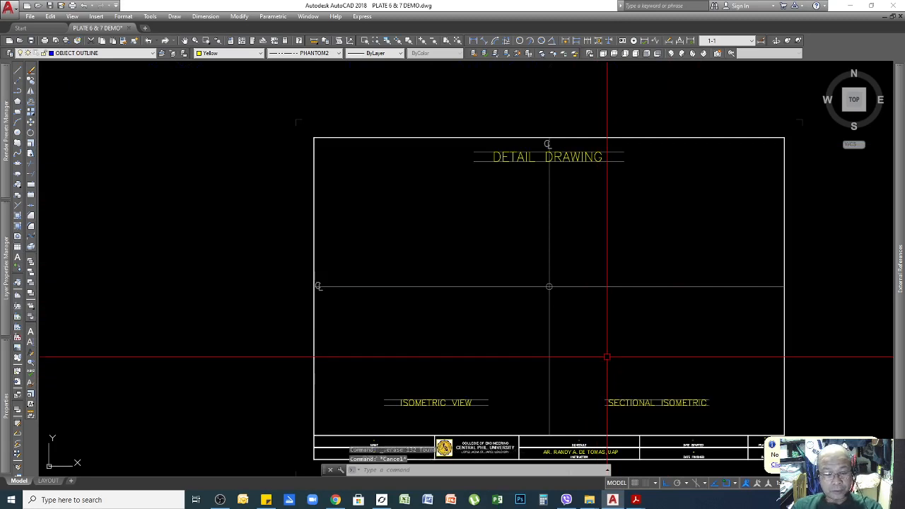
pyautogui.write('xl')
pyautogui.press('Return')
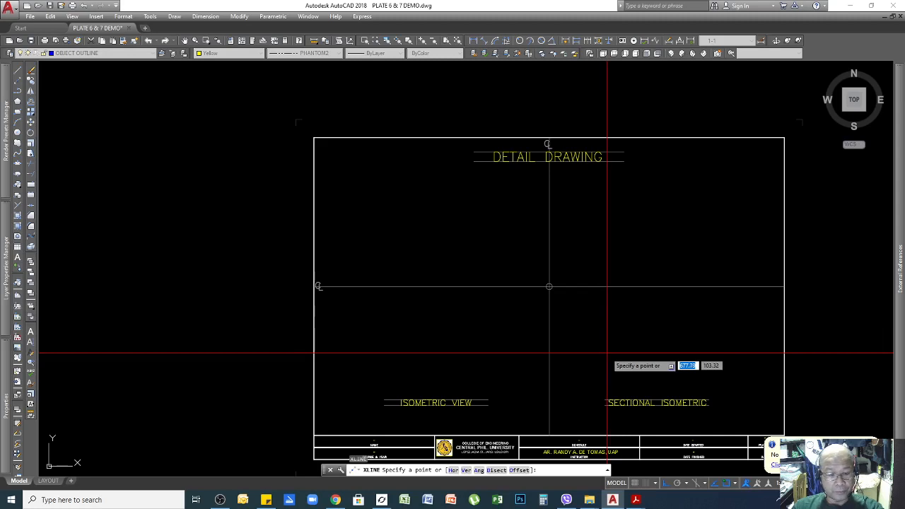
pyautogui.click(549, 306)
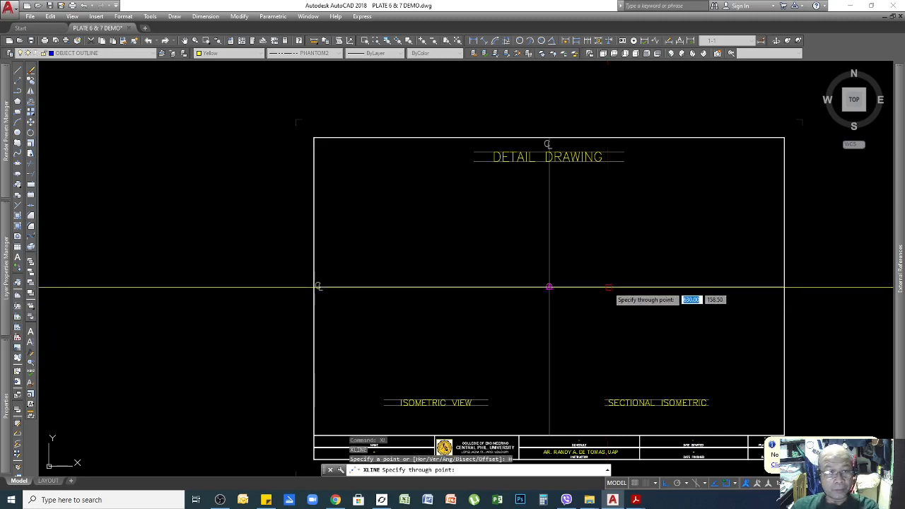
pyautogui.press('Return')
# Draw a vertical construction line along the emptied sheet's vertical centerline
pyautogui.press('Return')
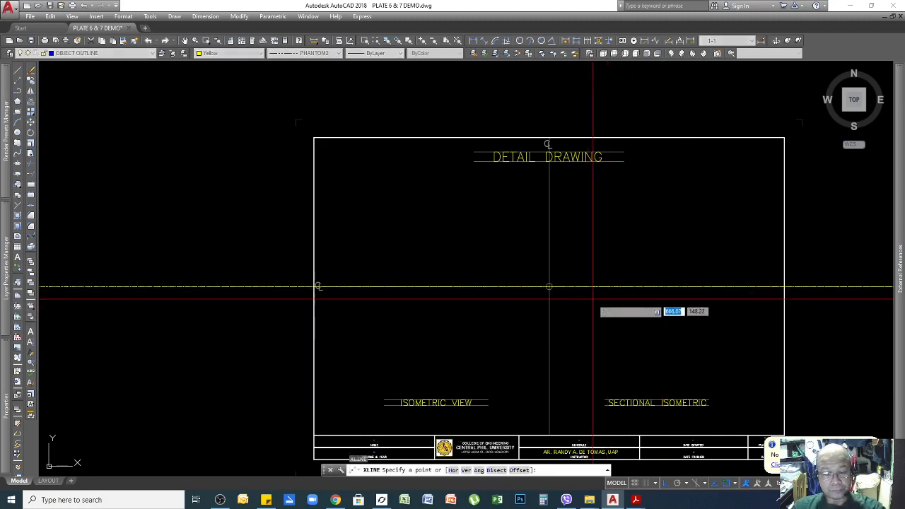
pyautogui.write('V')
pyautogui.press('Return')
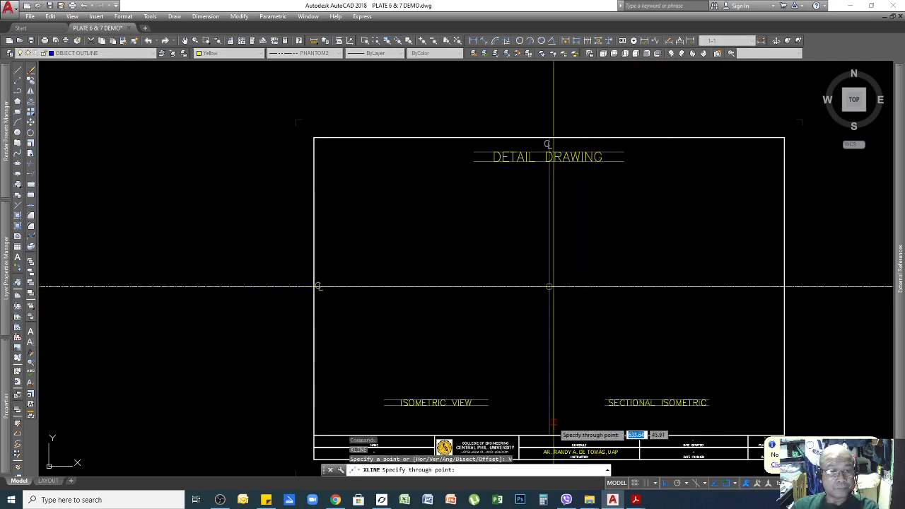
pyautogui.click(549, 433)
pyautogui.press('Return')
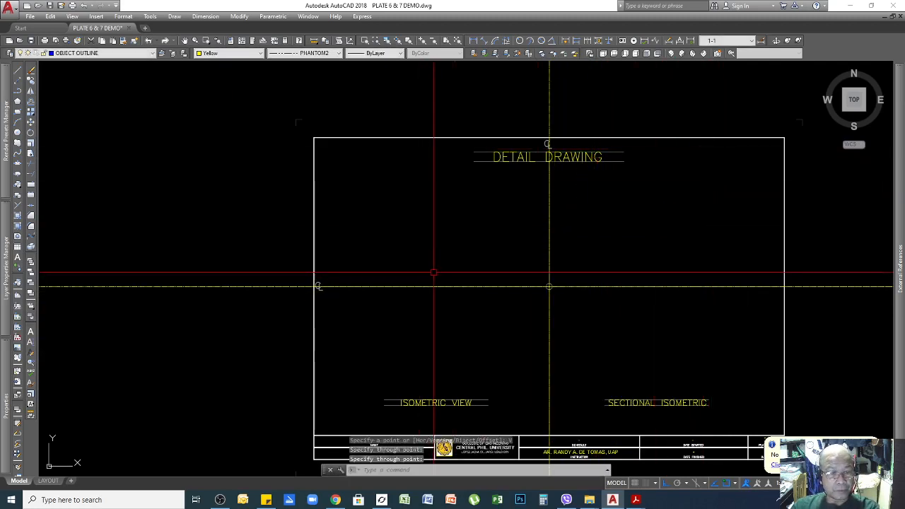
# Offset the horizontal construction line 30 units downward
pyautogui.write('o')
pyautogui.press('Return')
pyautogui.write('30')
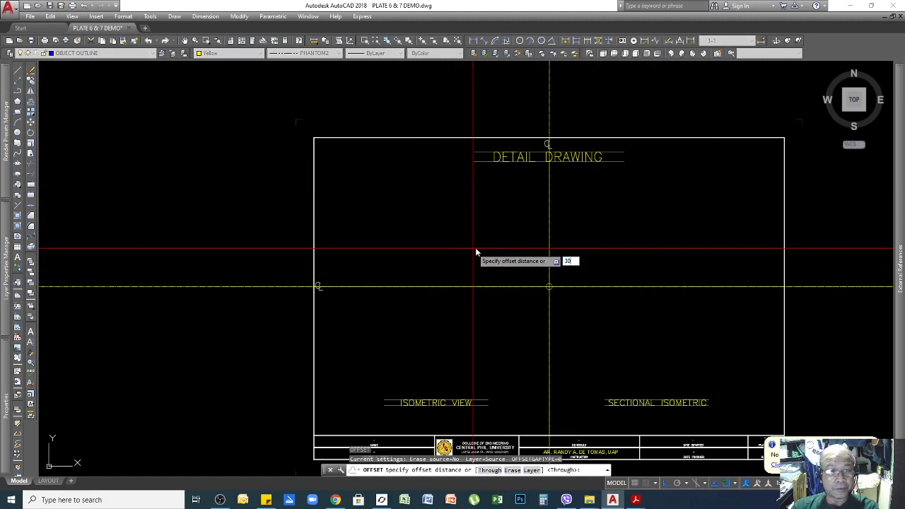
pyautogui.press('Return')
pyautogui.click(275, 287)
pyautogui.click(261, 393)
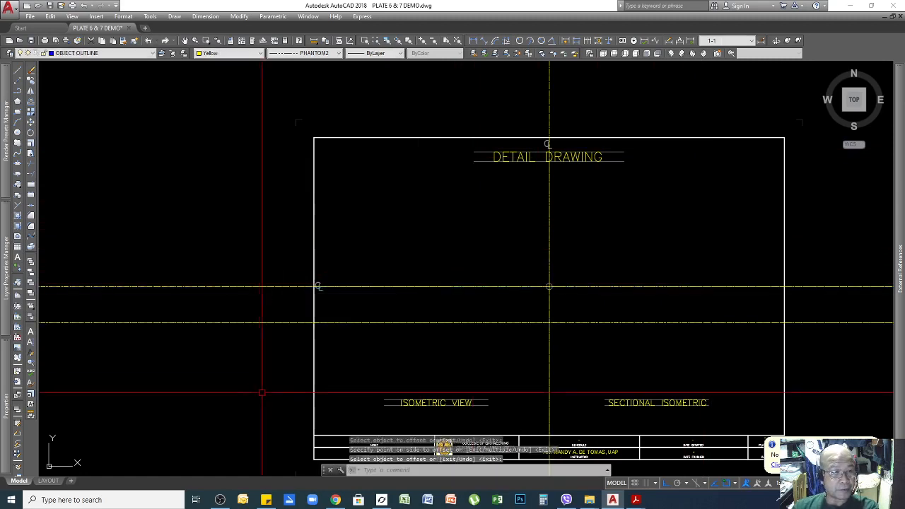
pyautogui.scroll(-2, 471, 344)
pyautogui.scroll(2, 470, 367)
pyautogui.press('Return')
# Offset the central vertical construction line 140 units to the left, into the isometric view area
pyautogui.press('Return')
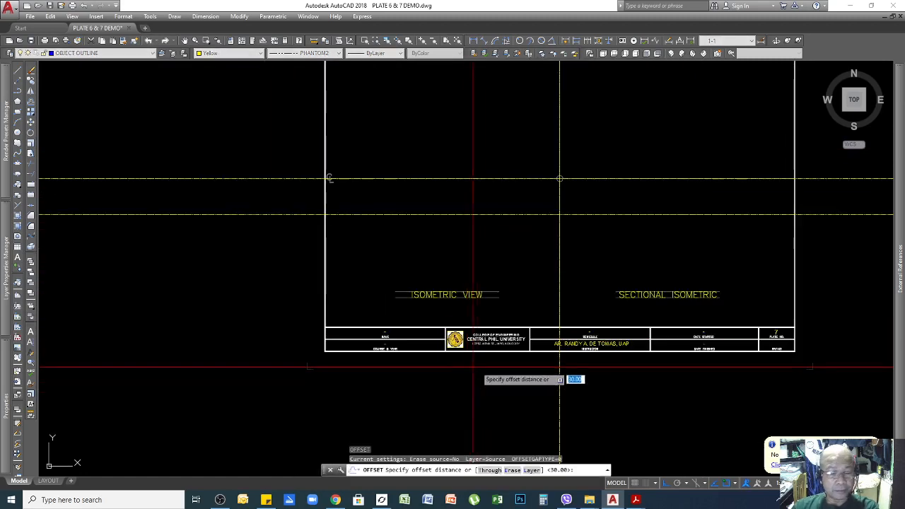
pyautogui.write('140')
pyautogui.press('Return')
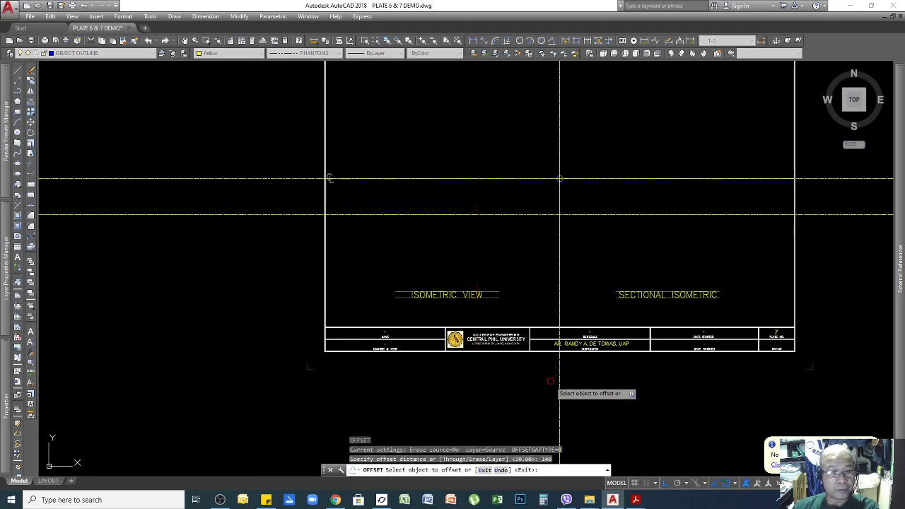
pyautogui.click(559, 377)
pyautogui.click(367, 379)
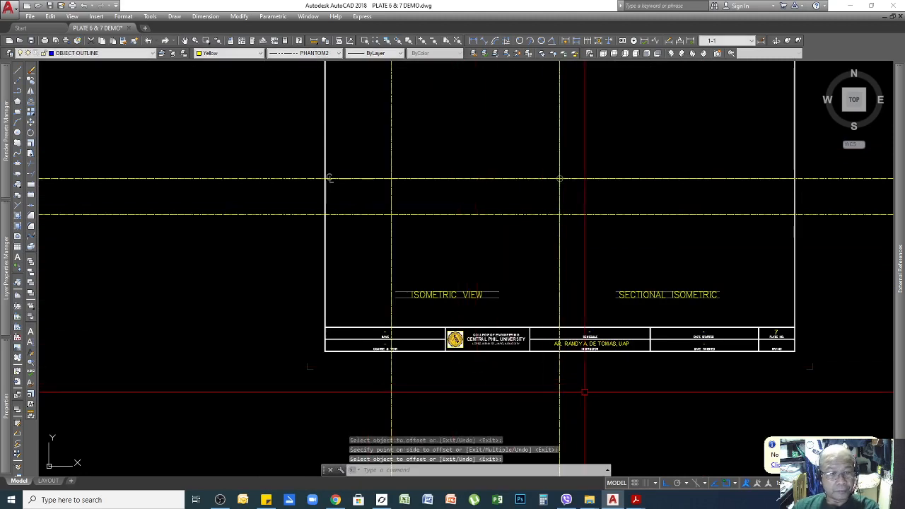
pyautogui.press('Return')
# Offset the central vertical construction line 55 units to the right, into the sectional isometric area
pyautogui.press('Return')
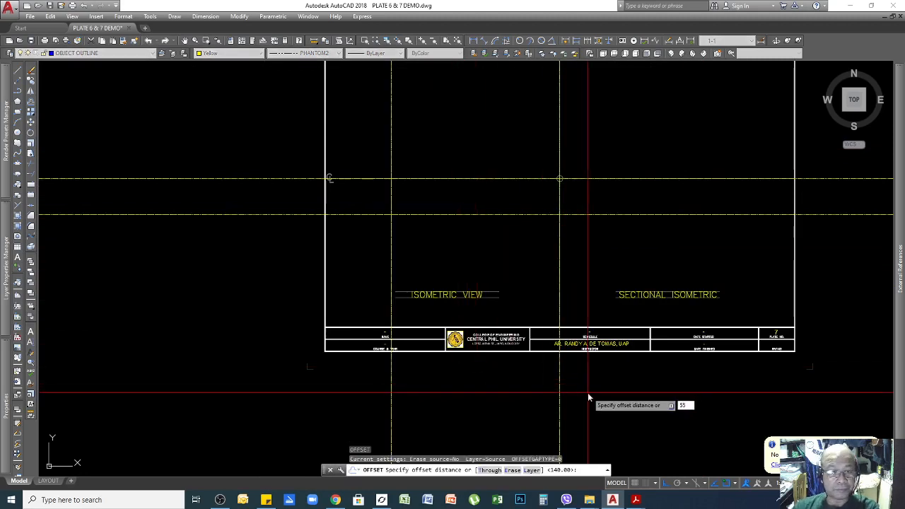
pyautogui.press('Return')
pyautogui.click(559, 385)
pyautogui.click(577, 380)
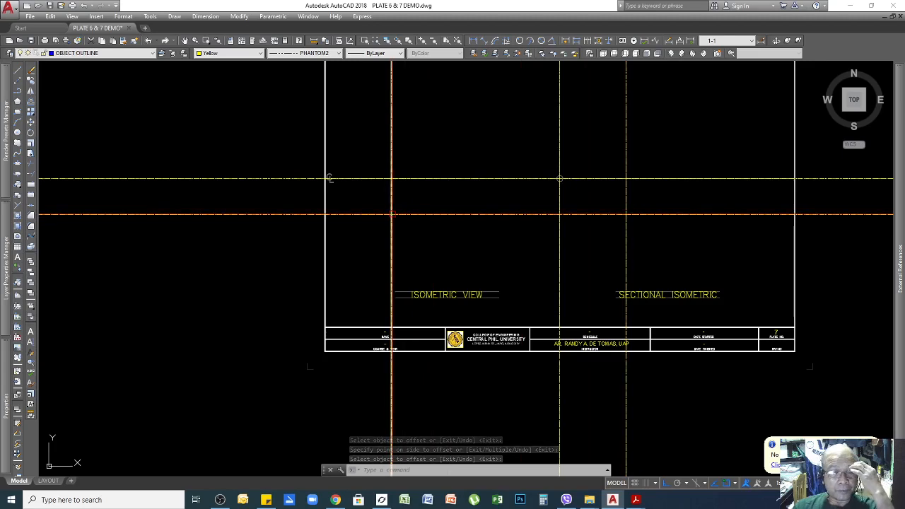
pyautogui.press('Escape')
pyautogui.scroll(-2, 406, 227)
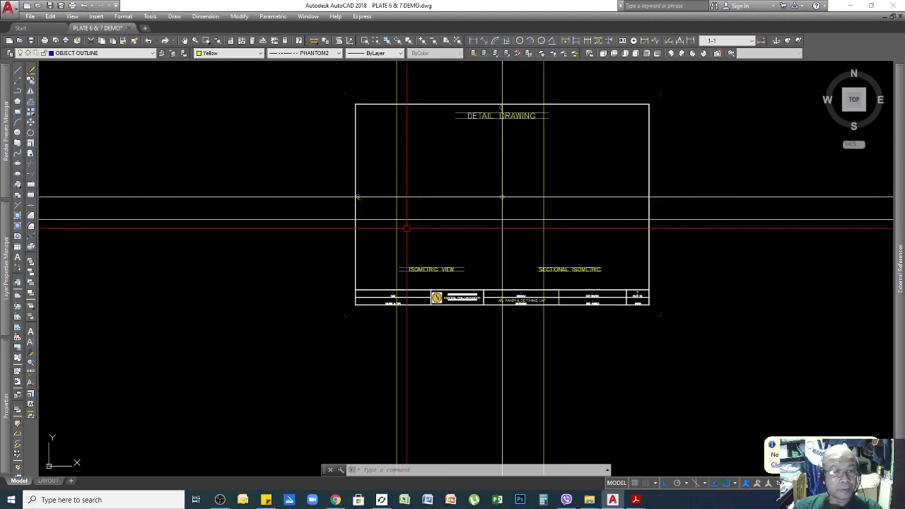
pyautogui.scroll(-2, 406, 228)
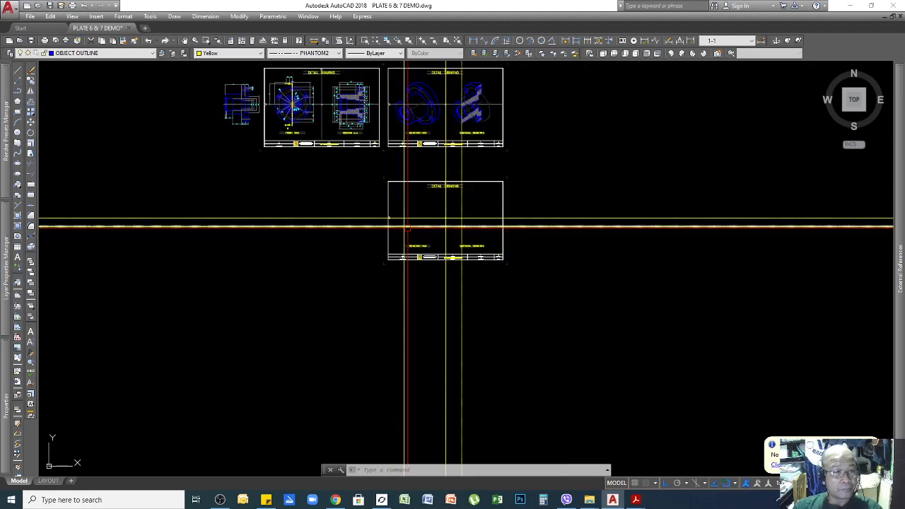
pyautogui.scroll(4, 407, 232)
pyautogui.scroll(-4, 401, 232)
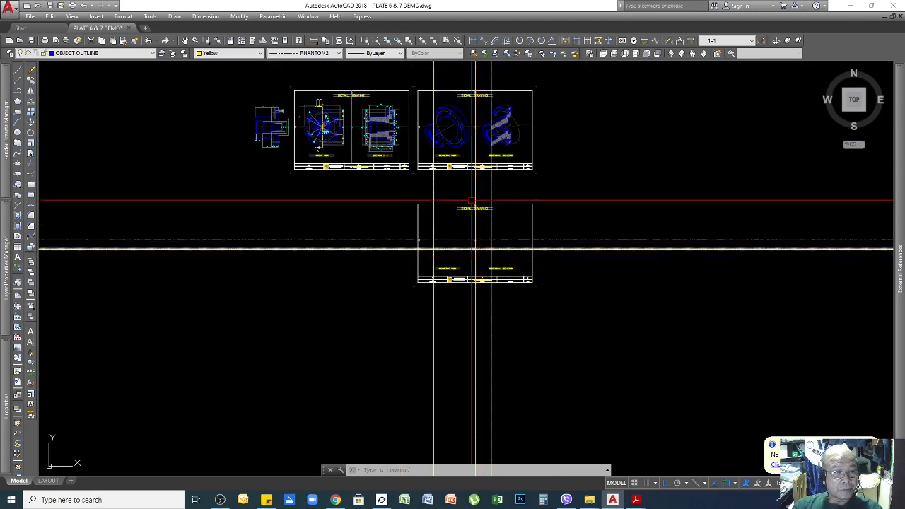
pyautogui.scroll(4, 437, 120)
pyautogui.scroll(-2, 599, 193)
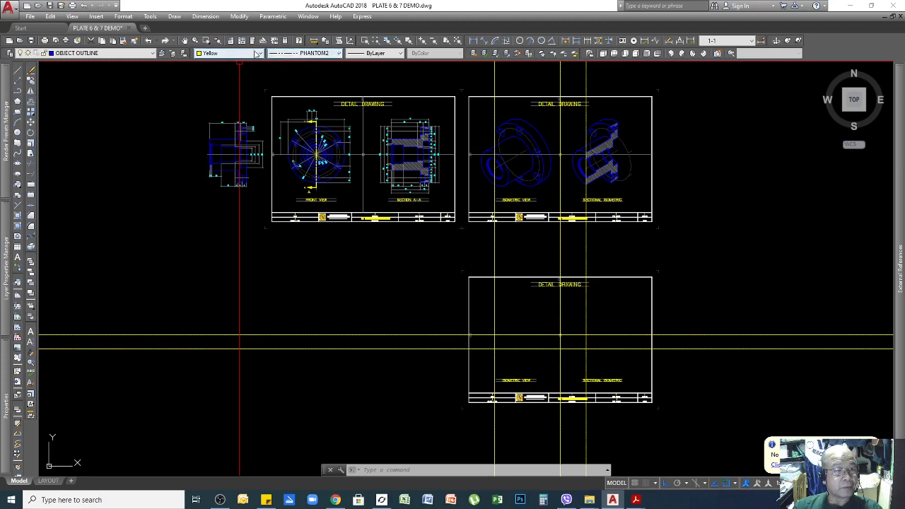
# Set the current linetype and color to ByLayer and make GUIDELINES the current layer
pyautogui.click(312, 53)
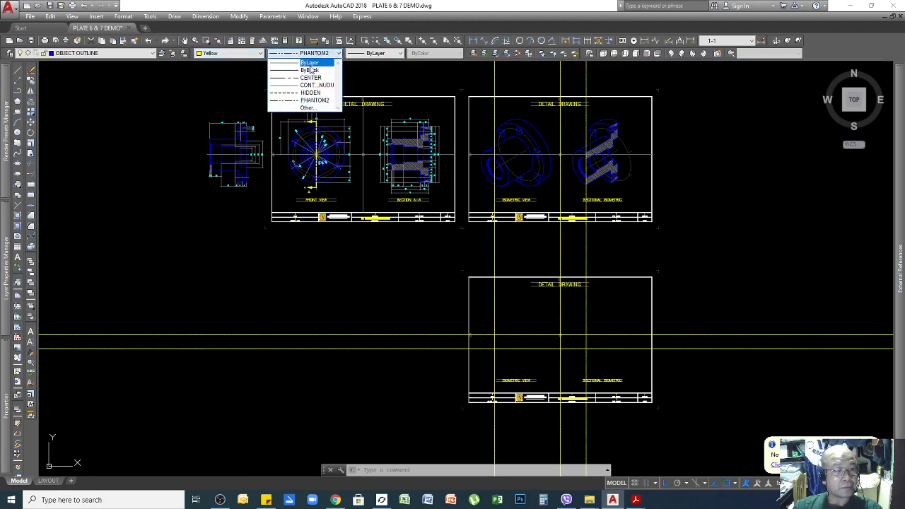
pyautogui.click(309, 63)
pyautogui.click(228, 53)
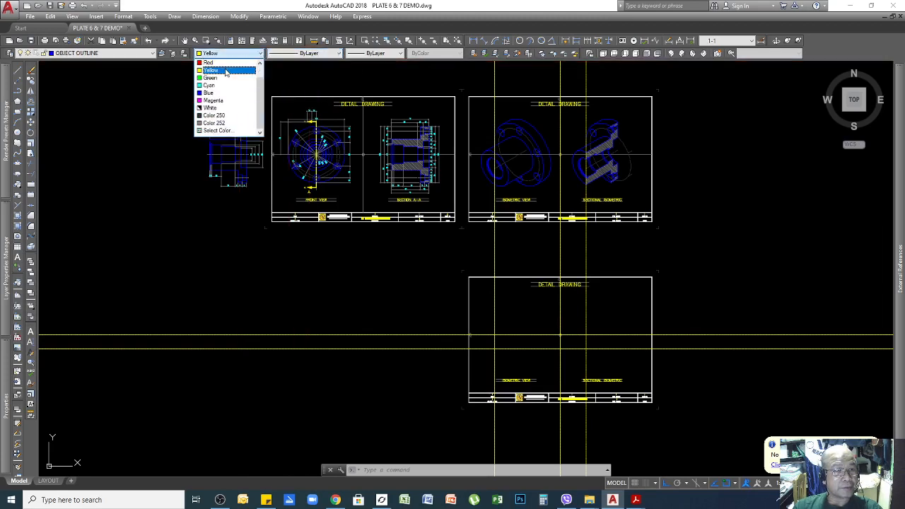
pyautogui.click(212, 62)
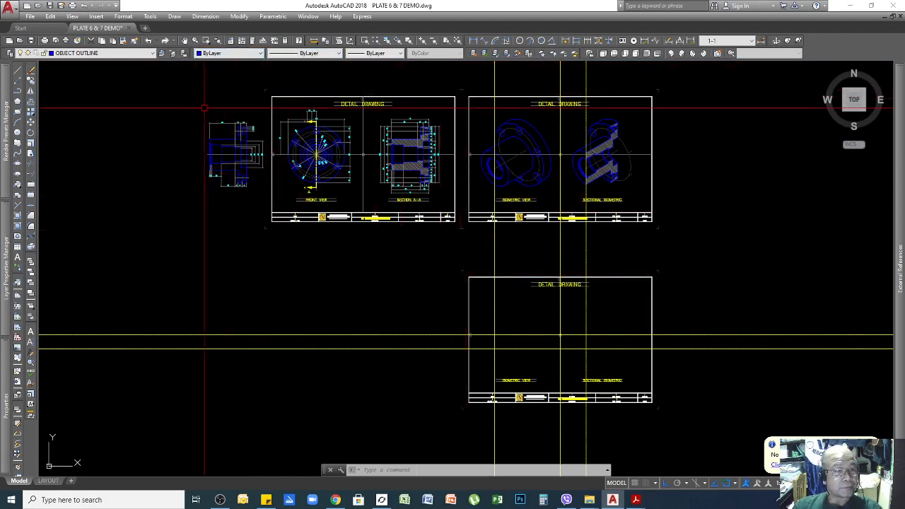
pyautogui.click(152, 54)
pyautogui.click(71, 85)
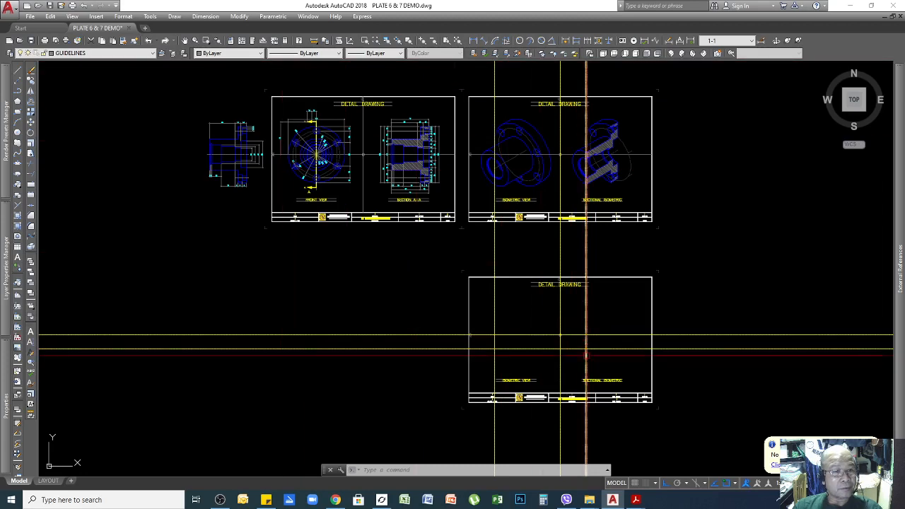
# Set the grid snap type to isometric snap in the drafting settings
pyautogui.click(150, 16)
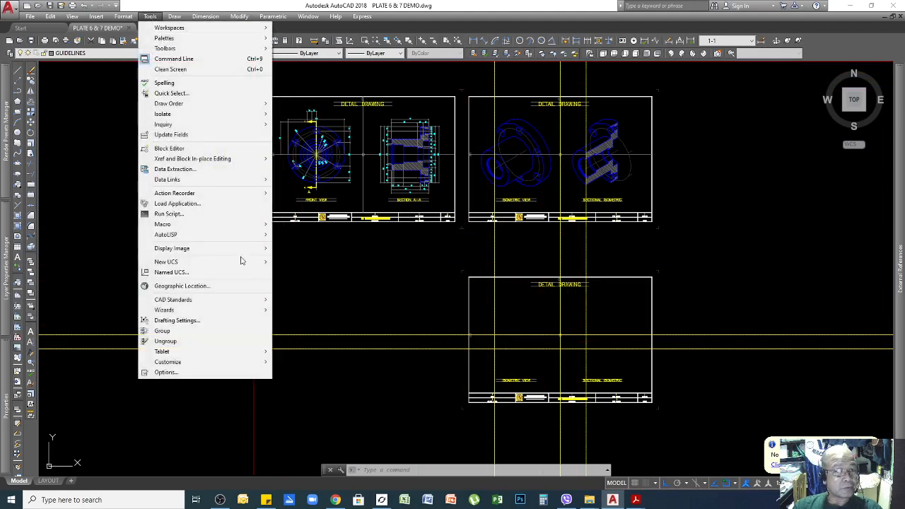
pyautogui.click(177, 321)
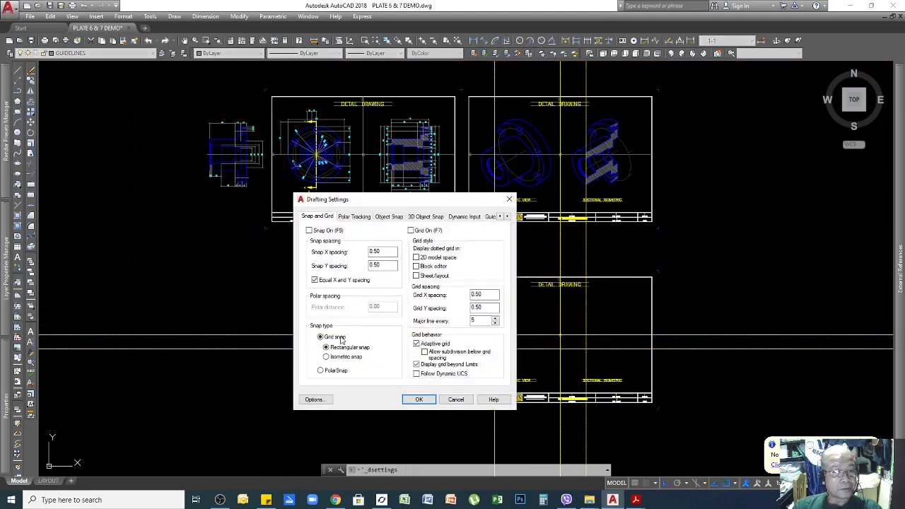
pyautogui.click(326, 357)
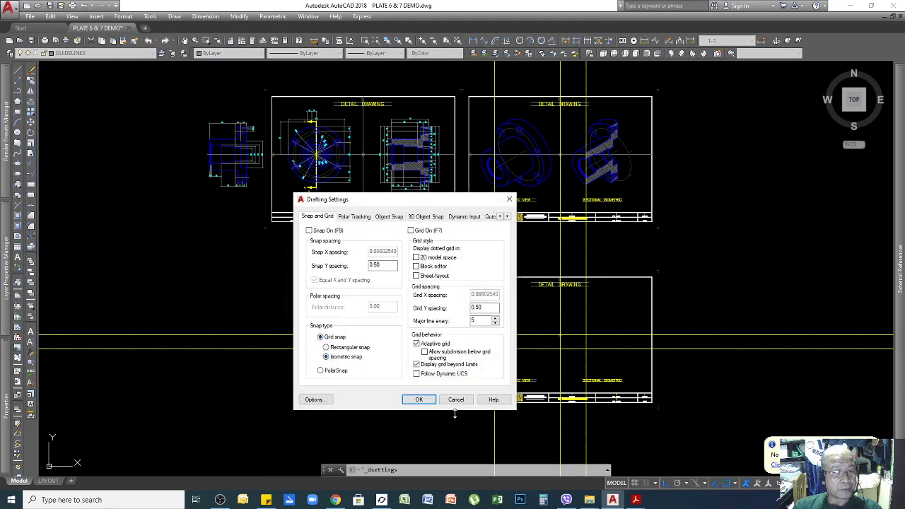
pyautogui.click(419, 399)
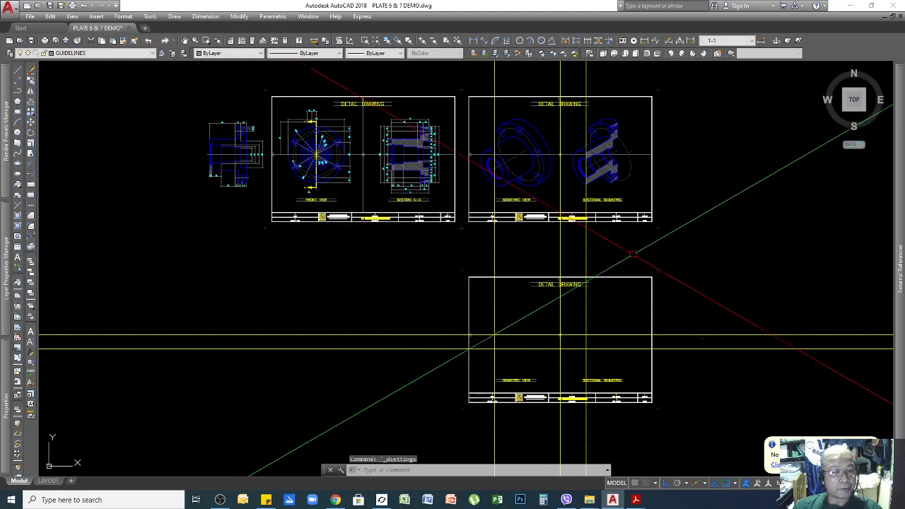
# Examine the guide lines on the empty sheet and compare Section A-A with the finished isometric view
pyautogui.scroll(-2, 558, 311)
pyautogui.scroll(2, 558, 311)
pyautogui.scroll(2, 558, 311)
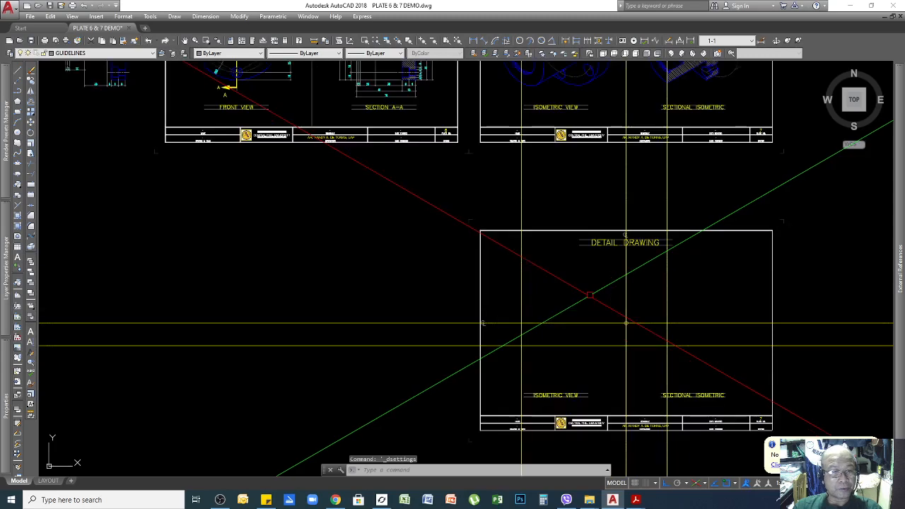
pyautogui.scroll(-2, 556, 322)
pyautogui.scroll(2, 555, 332)
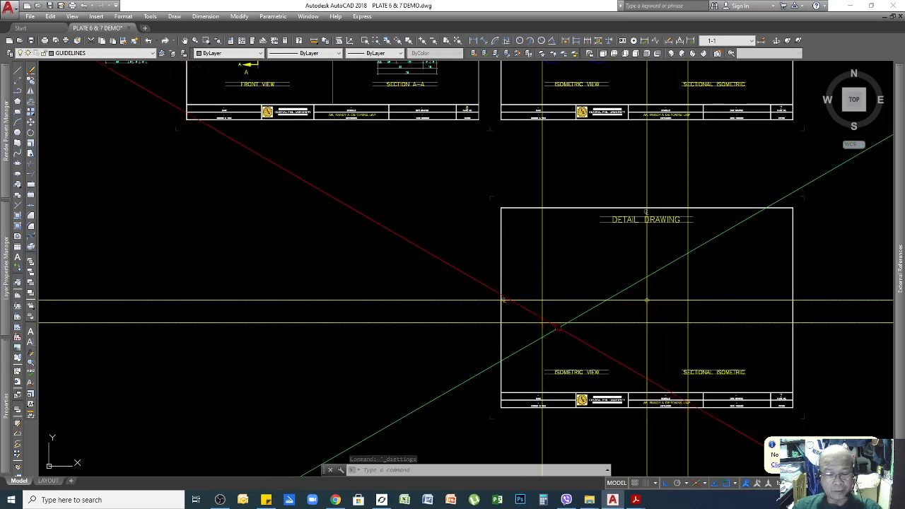
pyautogui.moveTo(562, 321)
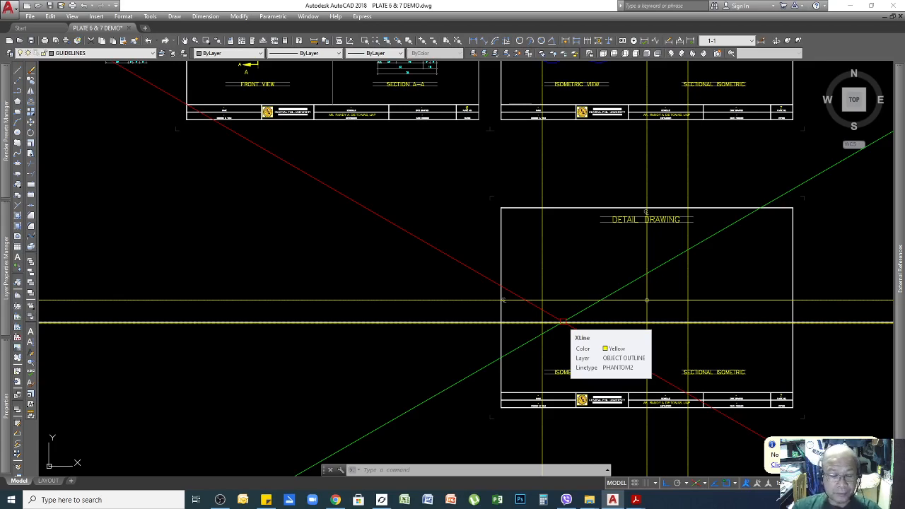
pyautogui.scroll(-5, 562, 322)
pyautogui.scroll(4, 464, 210)
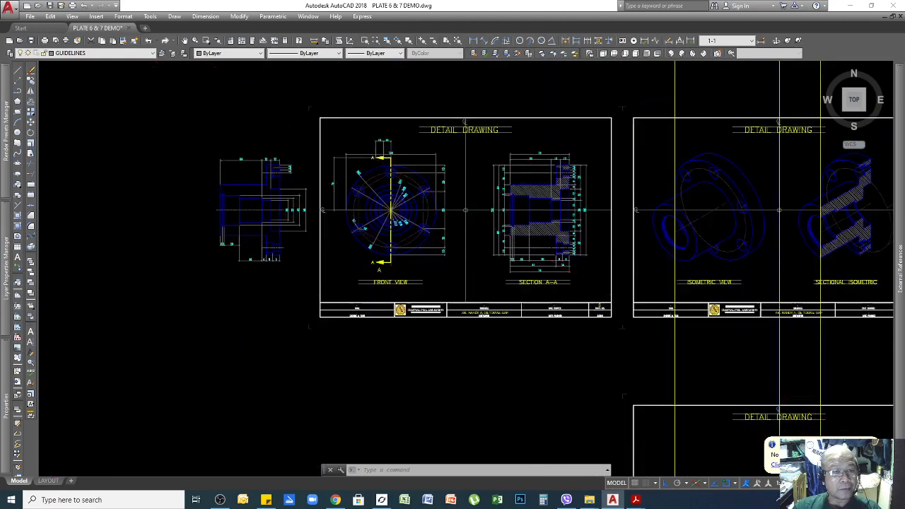
pyautogui.scroll(8, 537, 194)
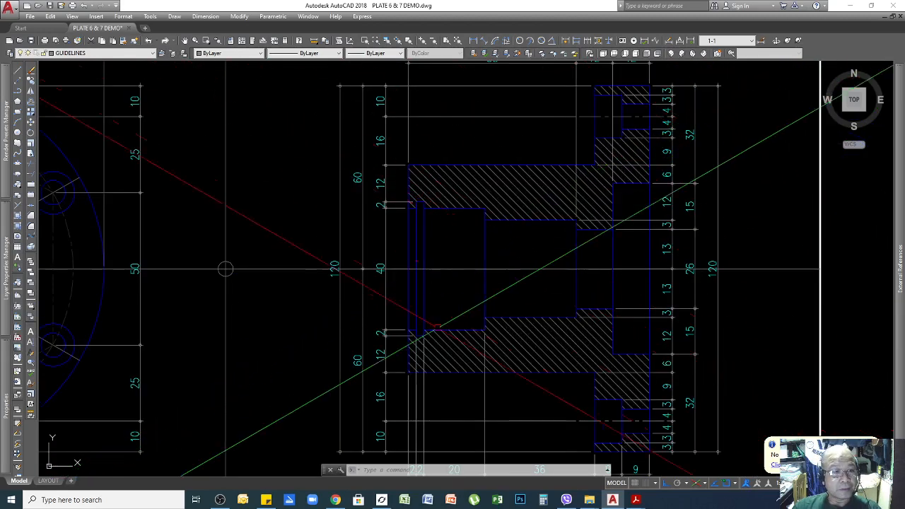
pyautogui.scroll(-2, 407, 278)
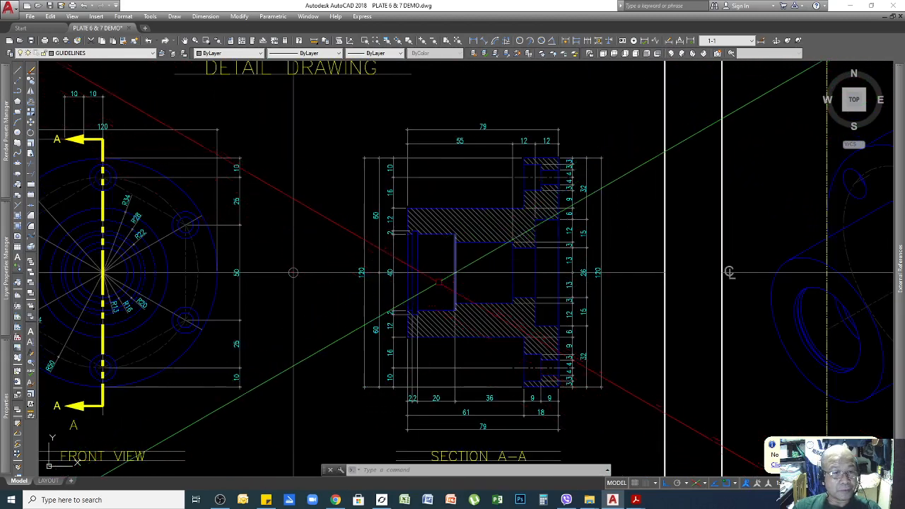
pyautogui.scroll(-4, 728, 272)
pyautogui.scroll(4, 391, 234)
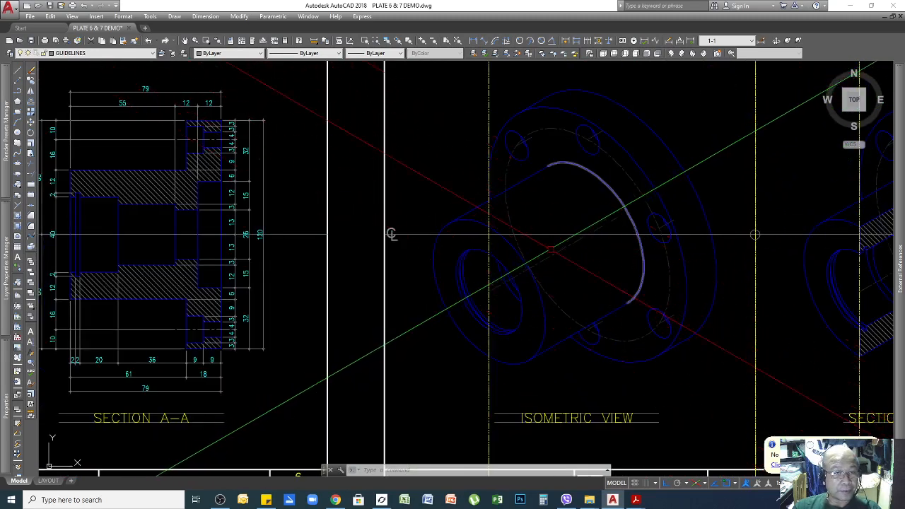
pyautogui.scroll(-4, 771, 282)
pyautogui.scroll(4, 569, 277)
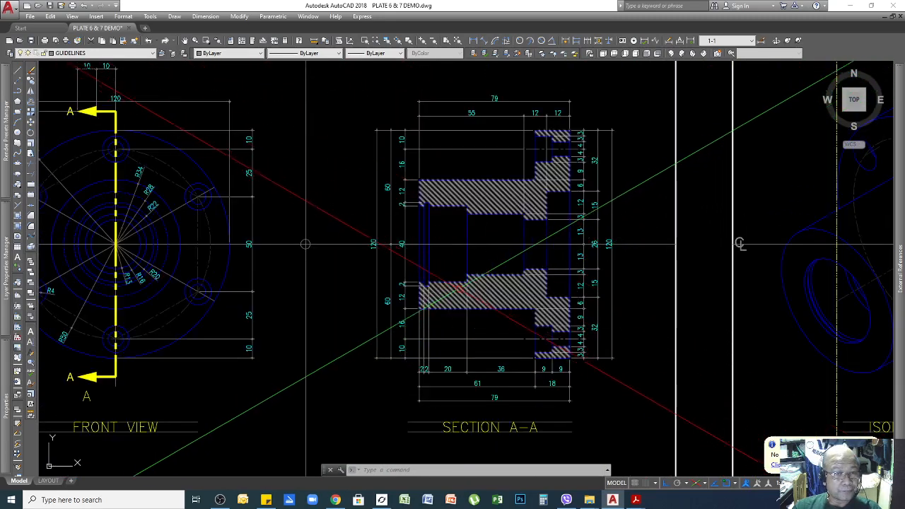
# Examine the bore steps, flange and bolt hole depths dimensioned in Section A-A
pyautogui.scroll(2, 468, 272)
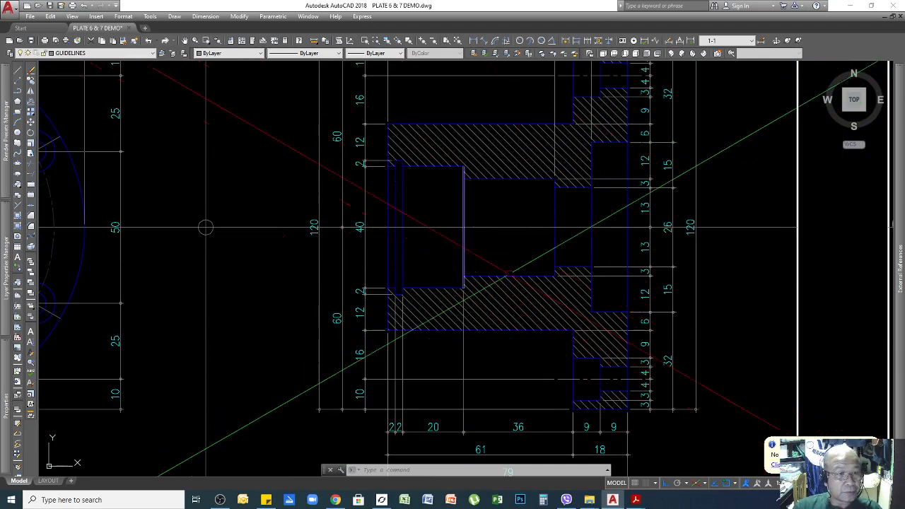
pyautogui.scroll(2, 438, 298)
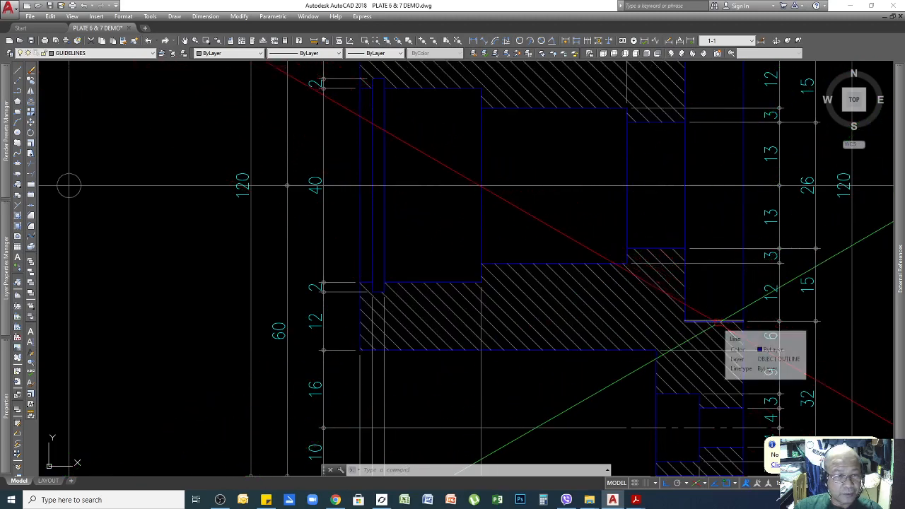
pyautogui.scroll(-3, 349, 235)
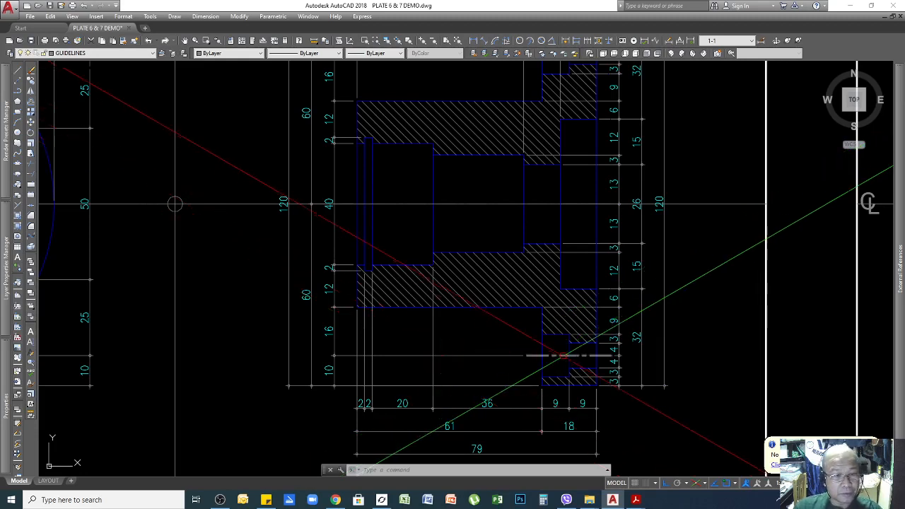
pyautogui.click(567, 406)
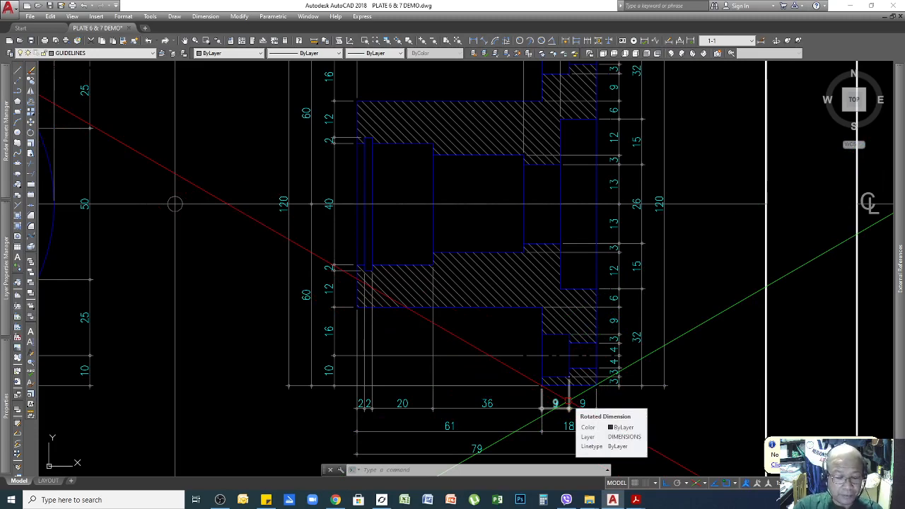
pyautogui.press('Escape')
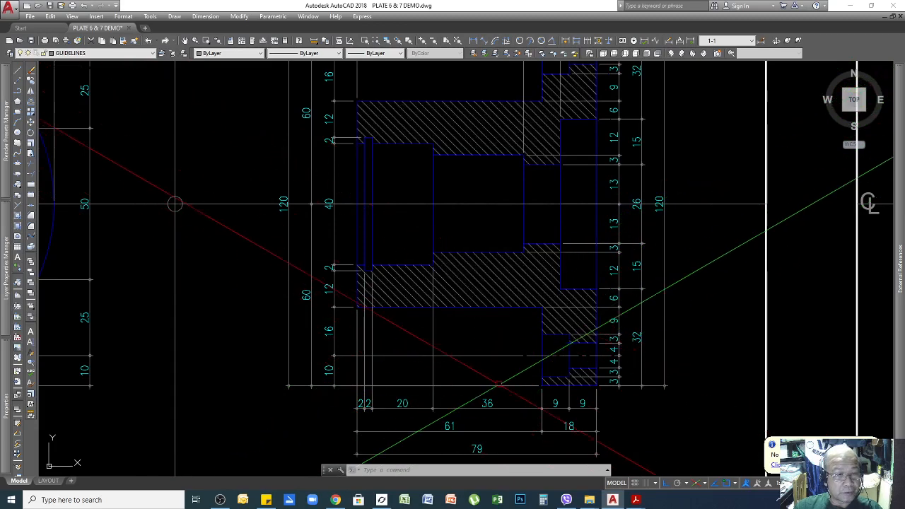
pyautogui.scroll(-5, 478, 384)
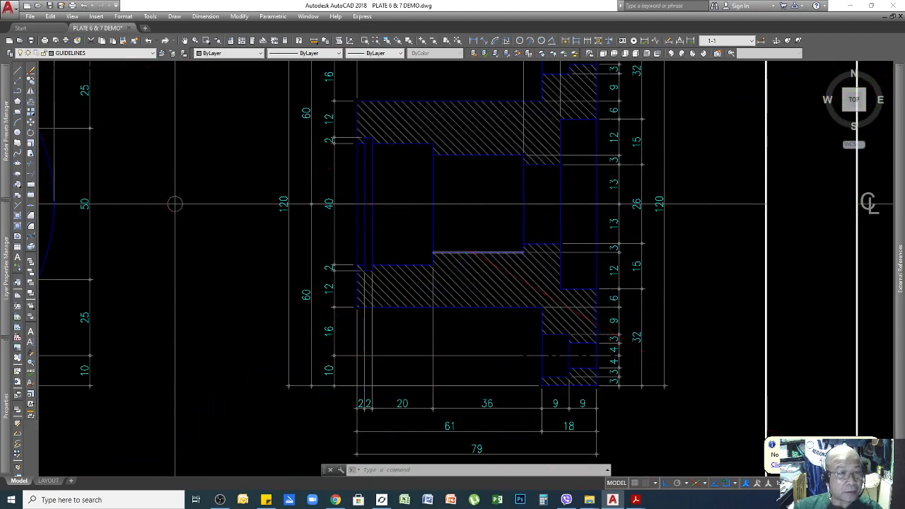
pyautogui.scroll(3, 480, 221)
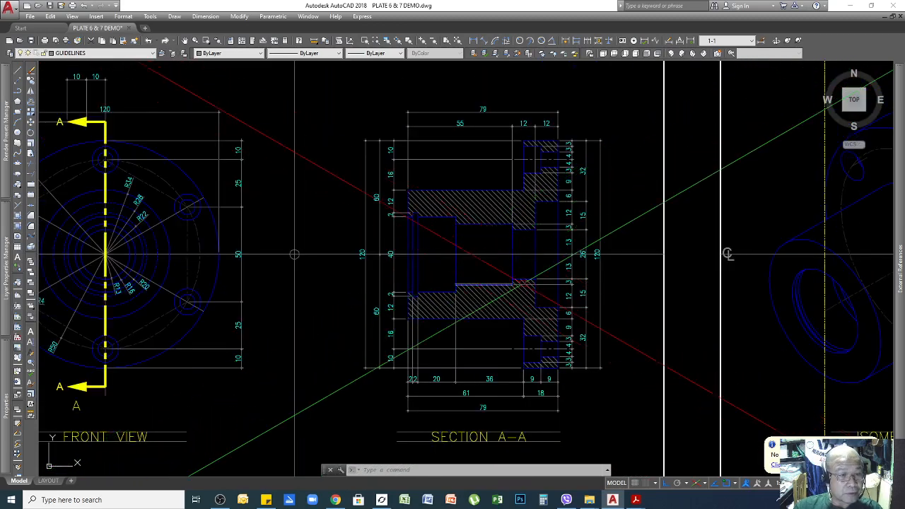
pyautogui.scroll(2, 475, 163)
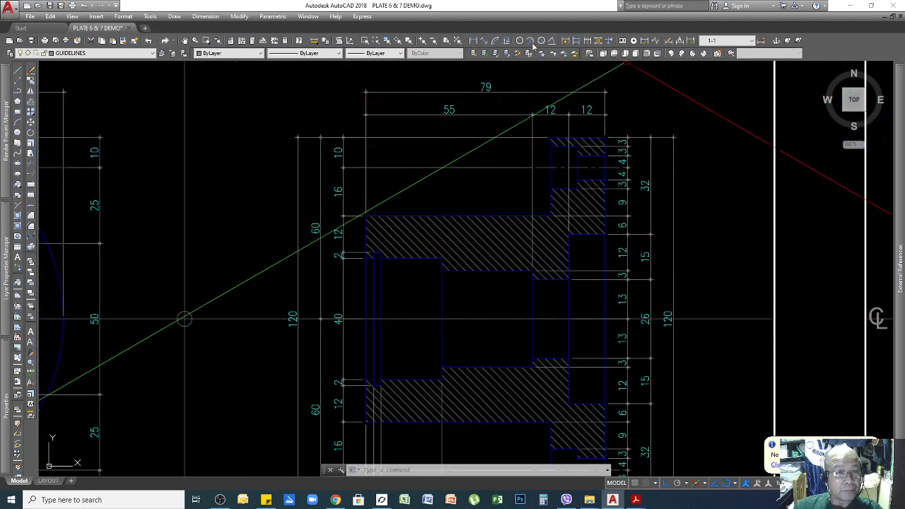
# Measure the horizontal length of the middle bore segment in Section A-A with a linear dimension, without placing it
pyautogui.click(480, 41)
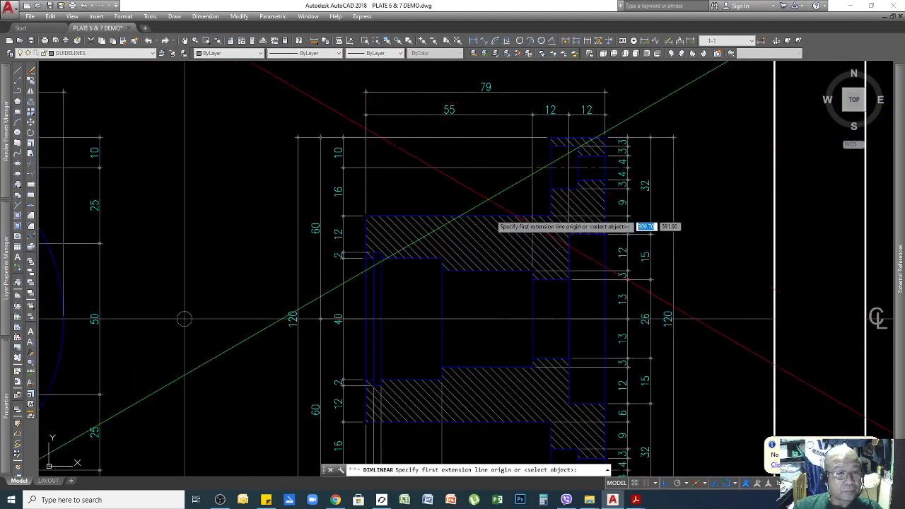
pyautogui.click(441, 320)
pyautogui.click(532, 320)
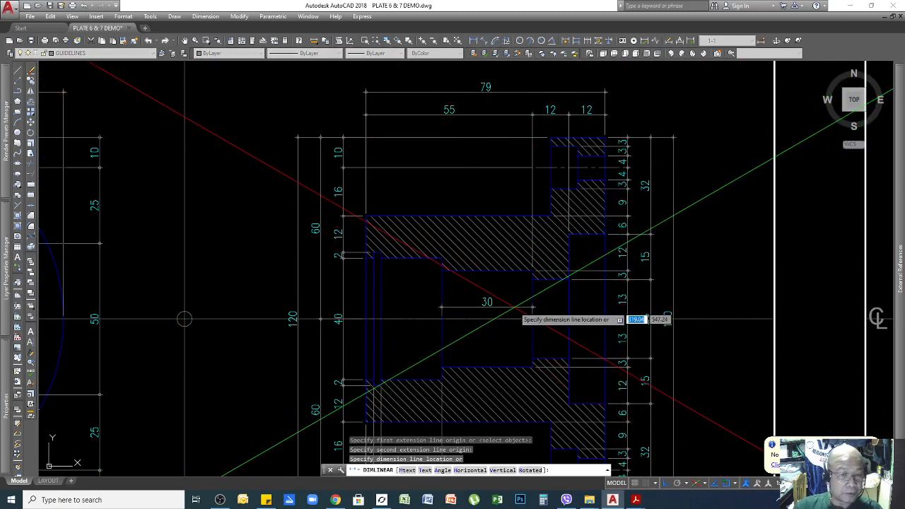
pyautogui.scroll(-2, 520, 320)
pyautogui.scroll(2, 503, 420)
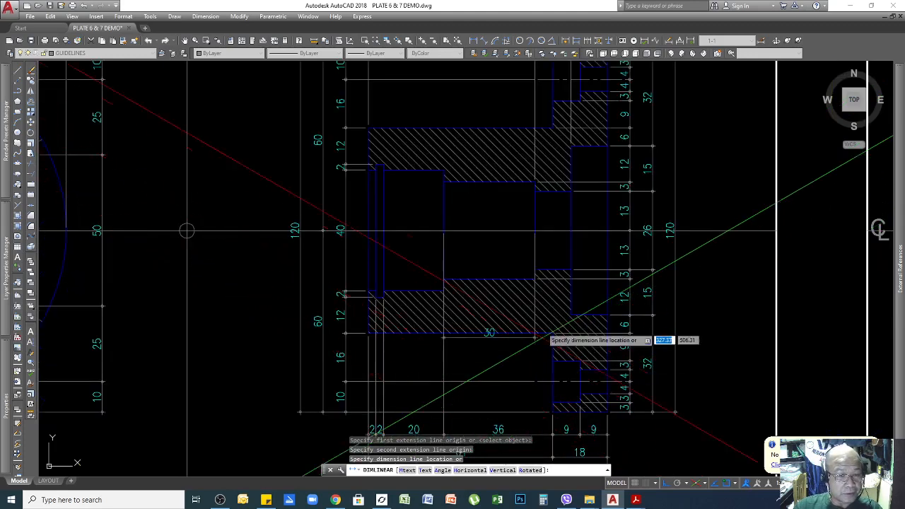
pyautogui.scroll(-2, 544, 332)
pyautogui.scroll(2, 527, 364)
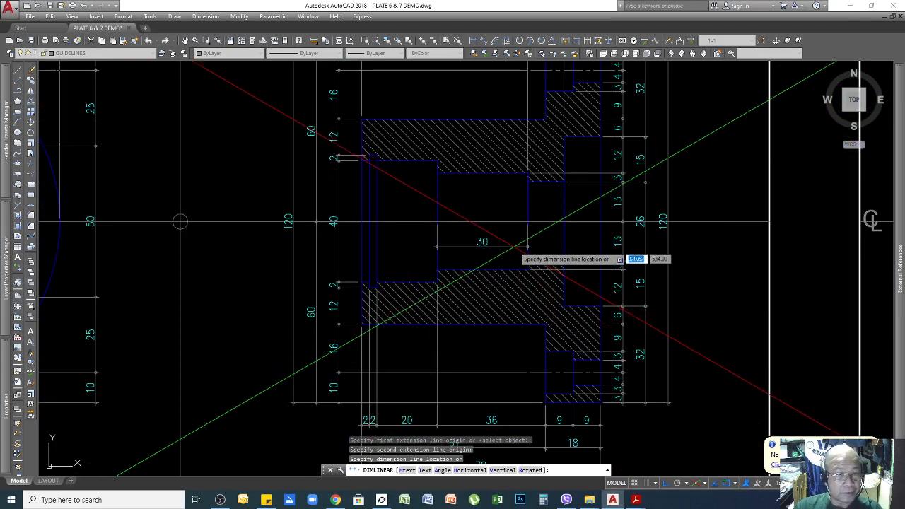
pyautogui.press('Escape')
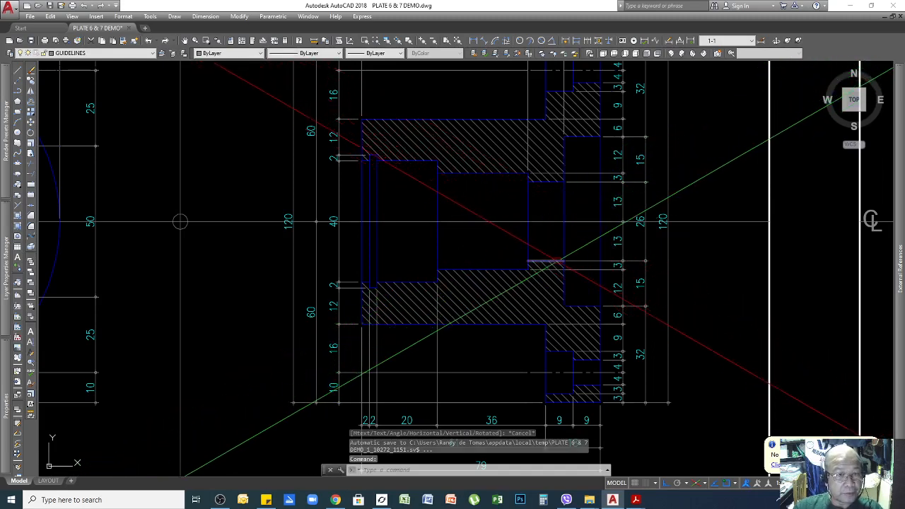
# Examine the flange thickness, counterbore depth and body length dimensions in Section A-A against the finished isometric views
pyautogui.scroll(-3, 573, 233)
pyautogui.scroll(1, 557, 140)
pyautogui.scroll(2, 558, 120)
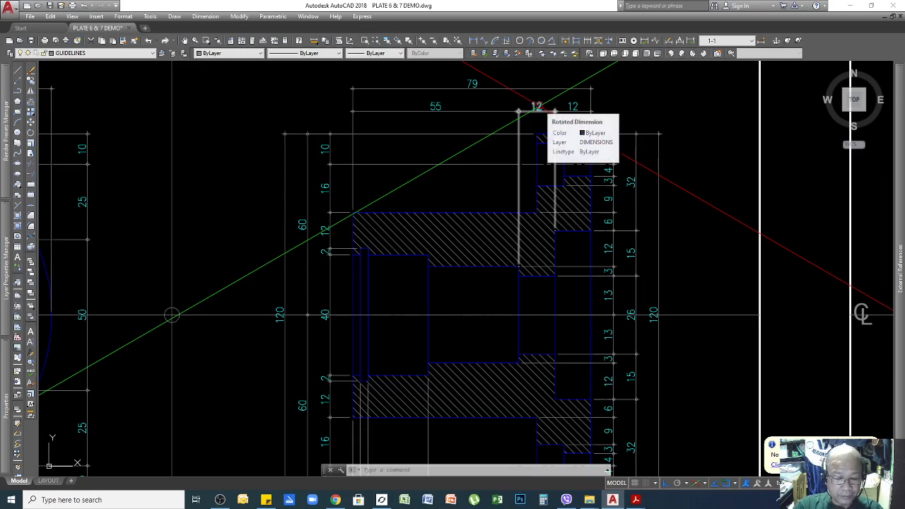
pyautogui.scroll(-4, 537, 106)
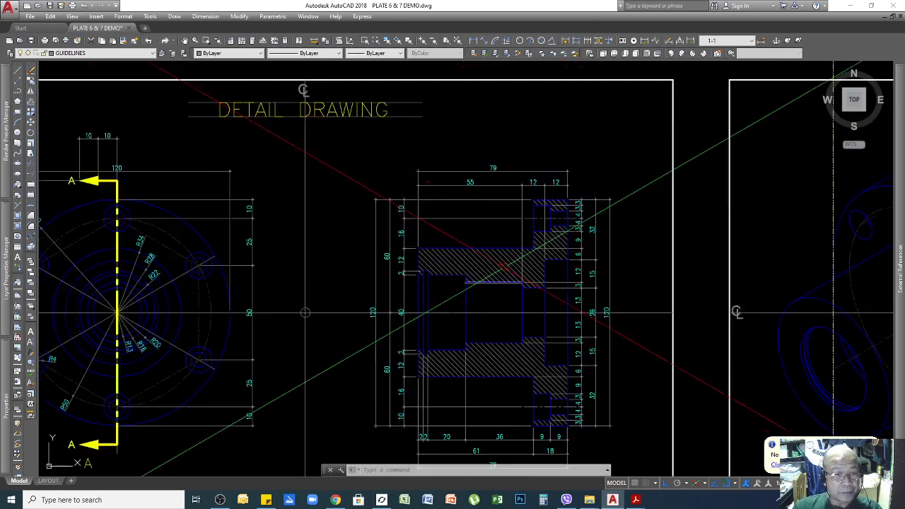
pyautogui.scroll(2, 539, 369)
pyautogui.scroll(2, 526, 370)
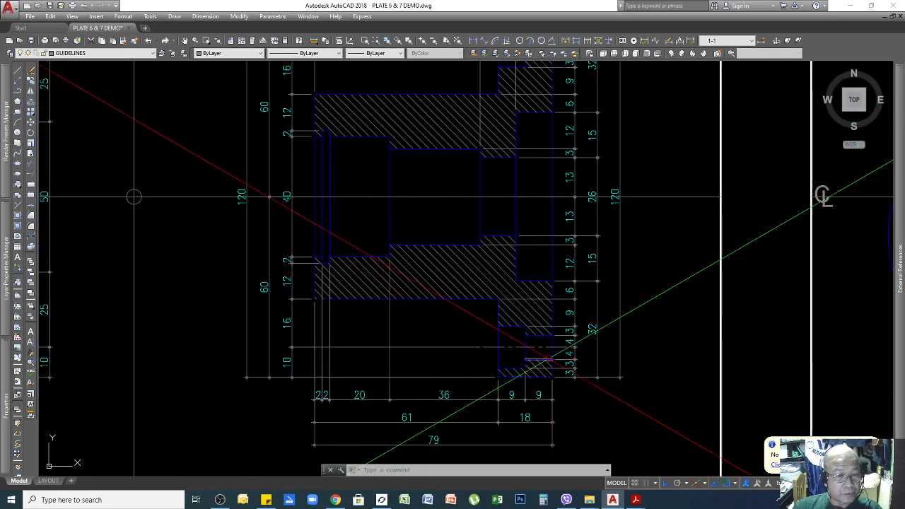
pyautogui.click(552, 400)
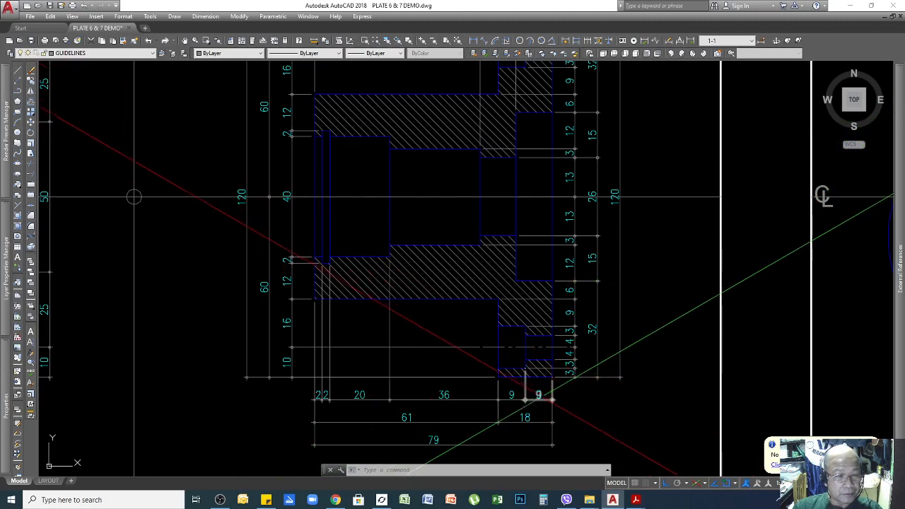
pyautogui.press('Escape')
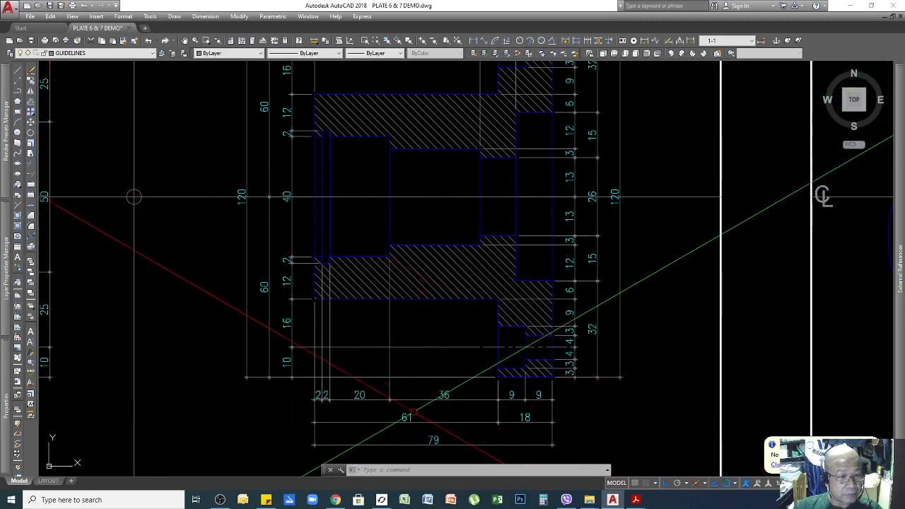
pyautogui.click(410, 419)
pyautogui.press('Escape')
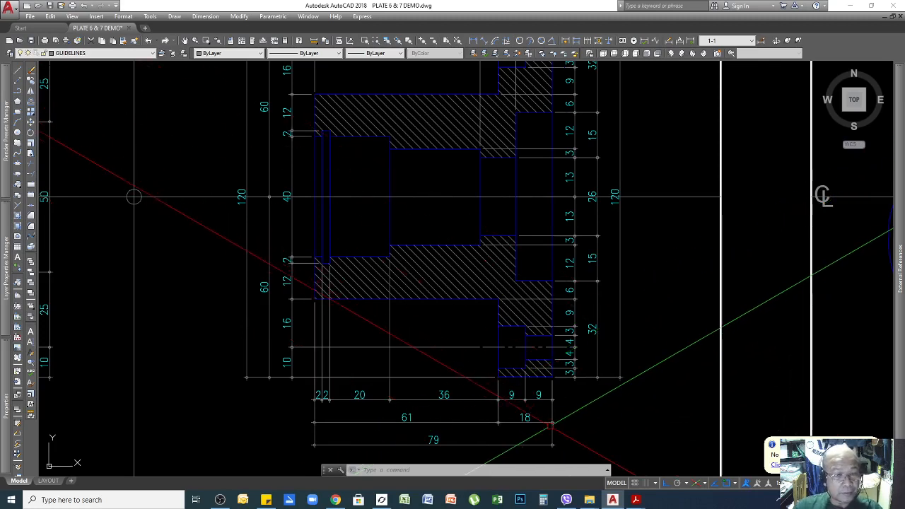
pyautogui.click(520, 398)
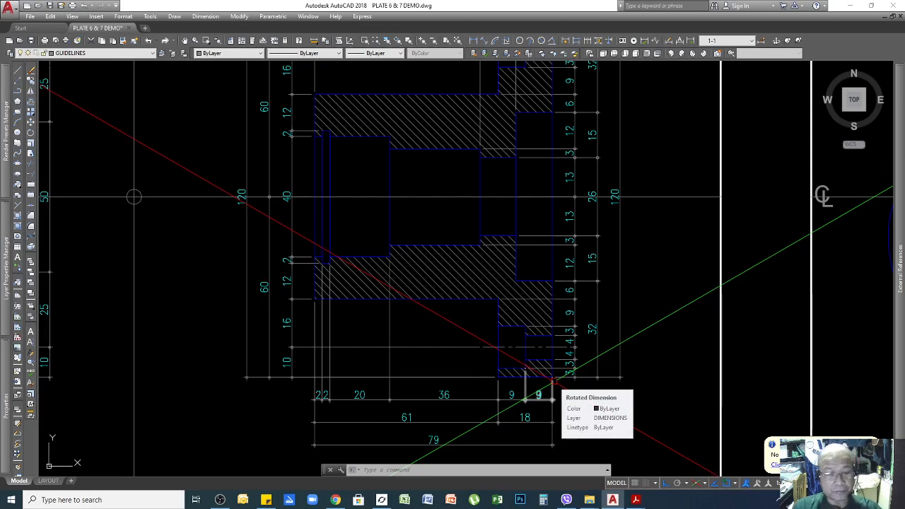
pyautogui.scroll(-4, 554, 382)
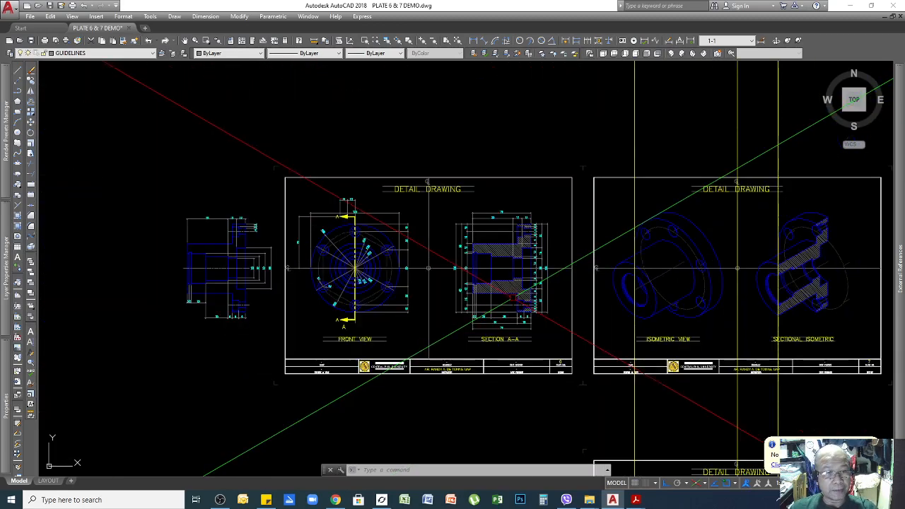
pyautogui.scroll(-4, 614, 217)
pyautogui.scroll(4, 606, 253)
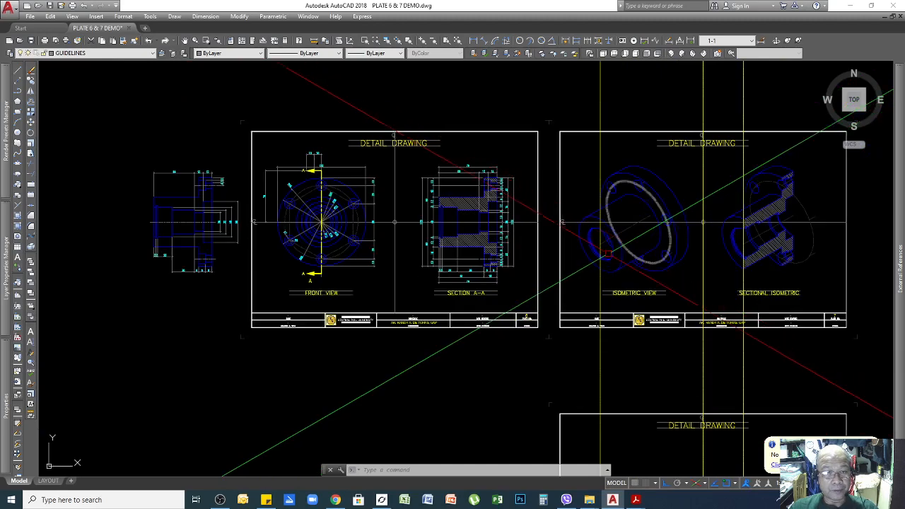
pyautogui.scroll(2, 615, 256)
pyautogui.scroll(-2, 615, 256)
pyautogui.scroll(-2, 639, 236)
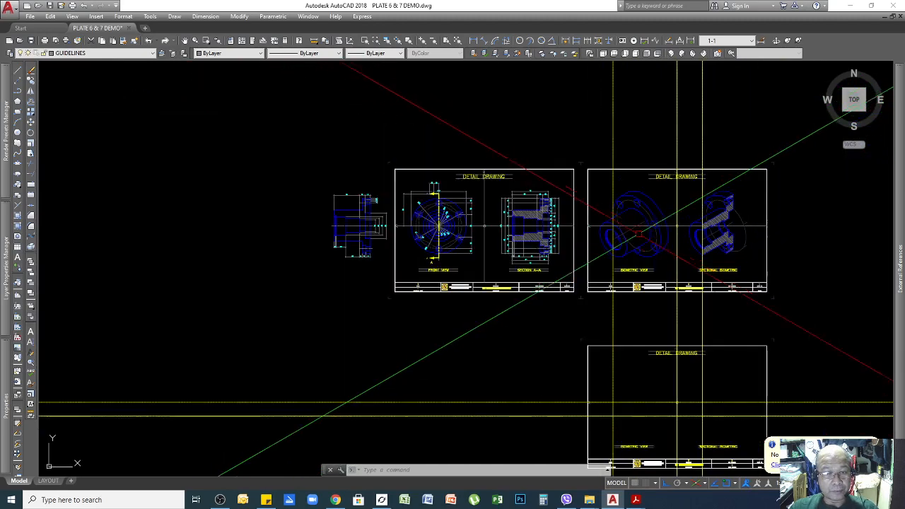
# Start a line at the lower guide-line intersection for the isometric view and add two consecutive segments of length 2 at 30°
pyautogui.scroll(6, 639, 237)
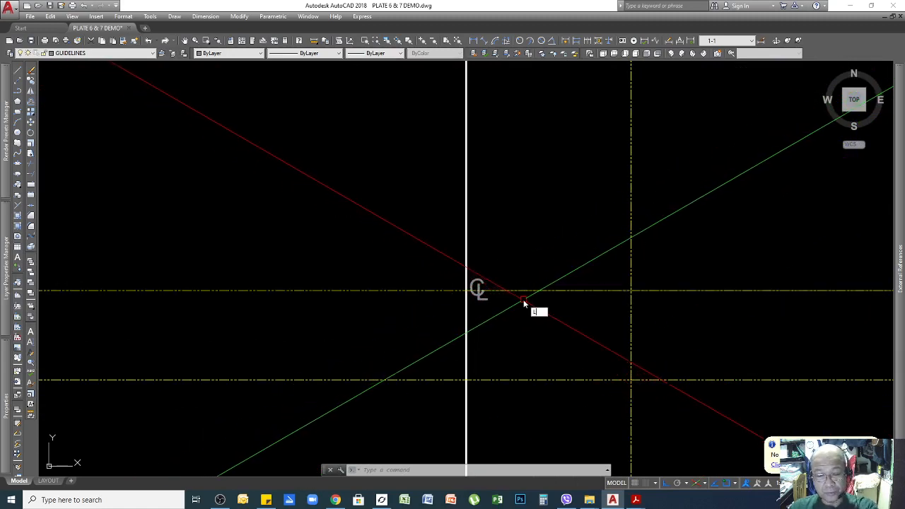
pyautogui.press('Return')
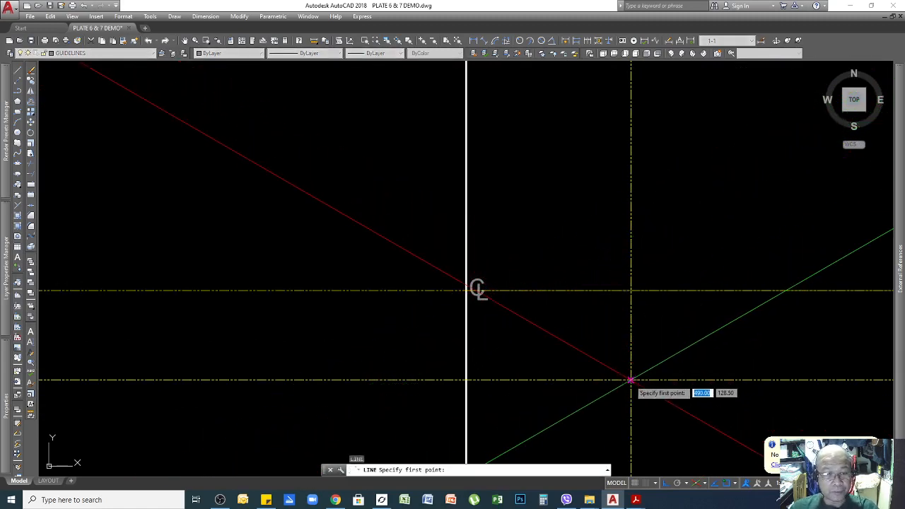
pyautogui.click(630, 289)
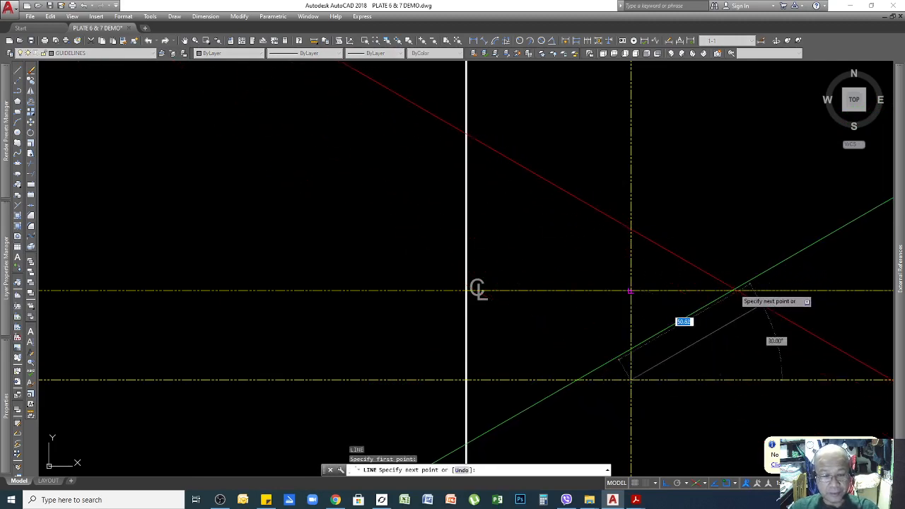
pyautogui.press('Return')
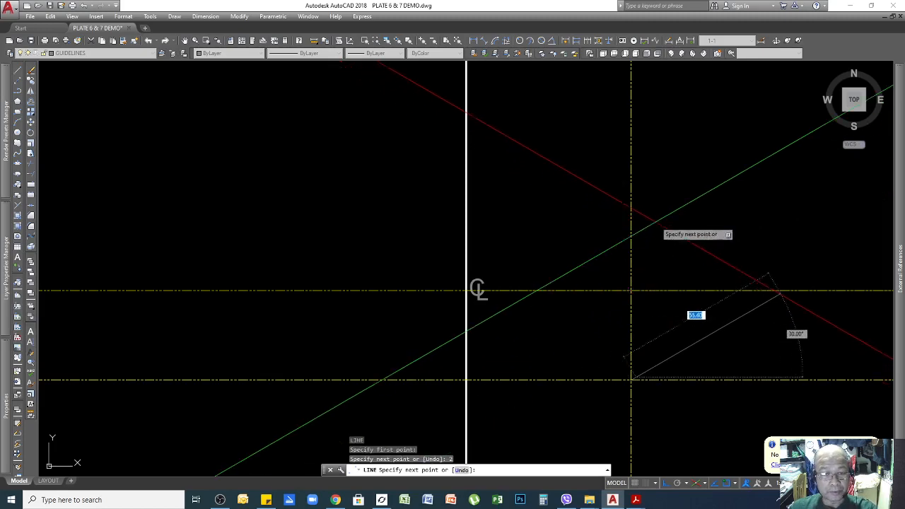
pyautogui.scroll(3, 665, 385)
pyautogui.scroll(-2, 654, 381)
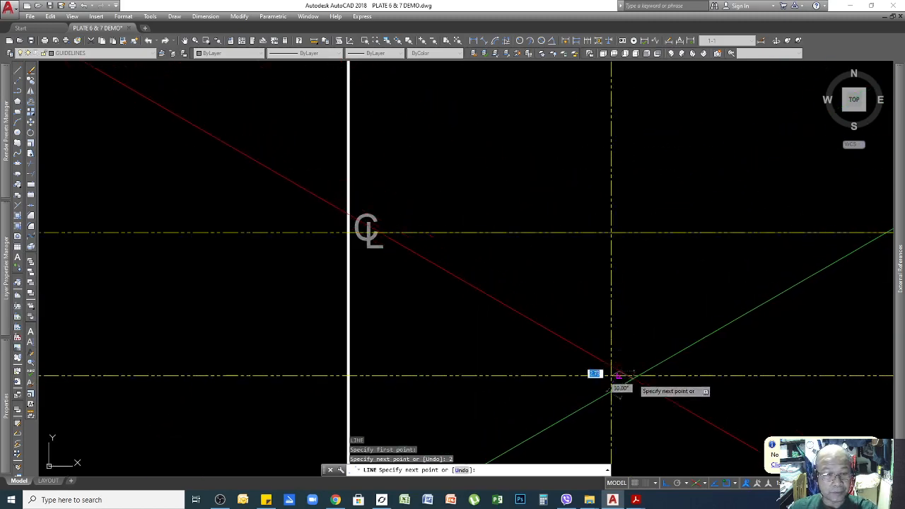
pyautogui.scroll(5, 616, 375)
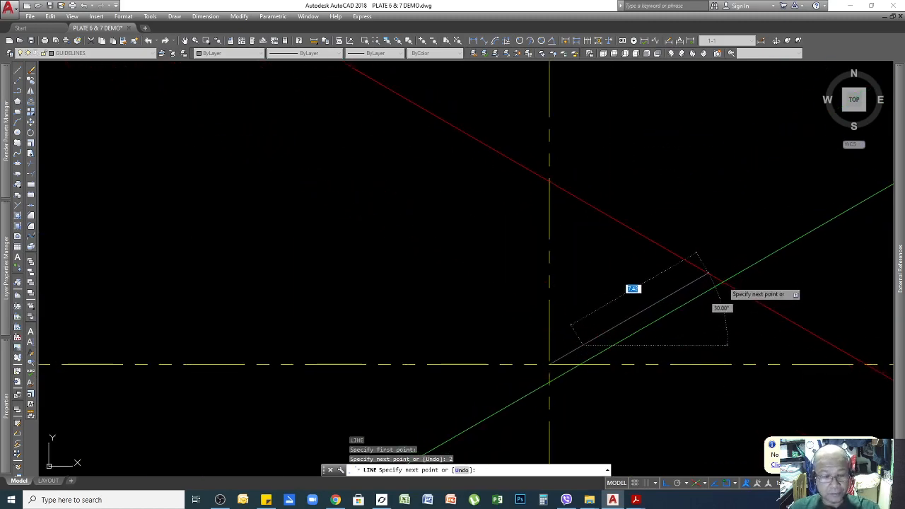
pyautogui.press('Return')
pyautogui.scroll(-2, 728, 276)
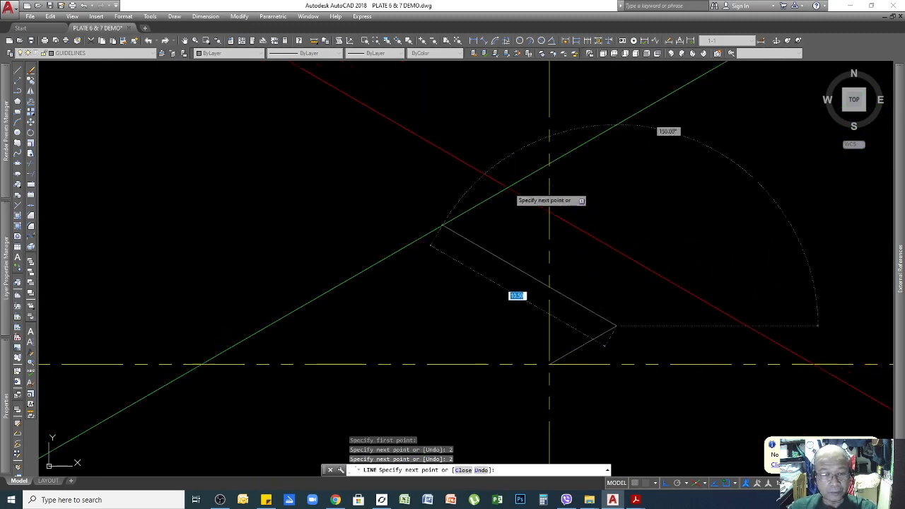
pyautogui.scroll(2, 732, 262)
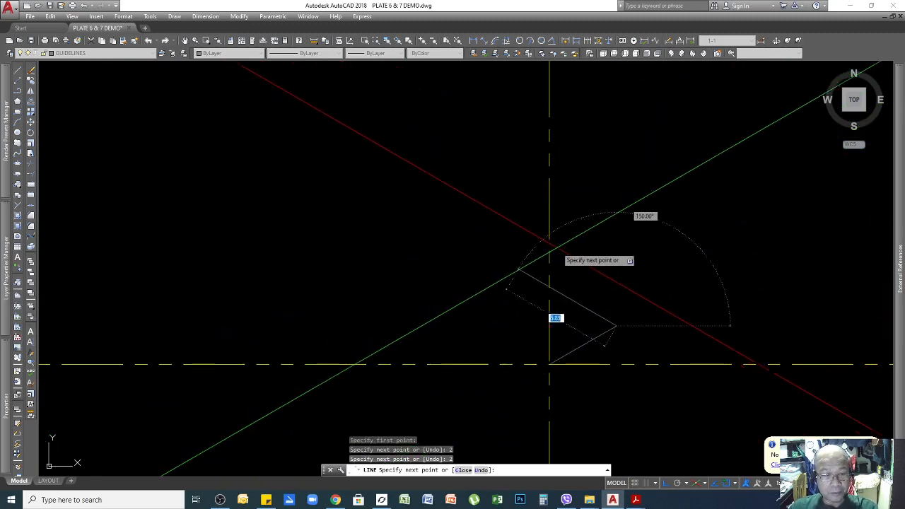
# Continue the 30° isometric axis line with consecutive segments of length 20 and 30
pyautogui.scroll(-5, 550, 368)
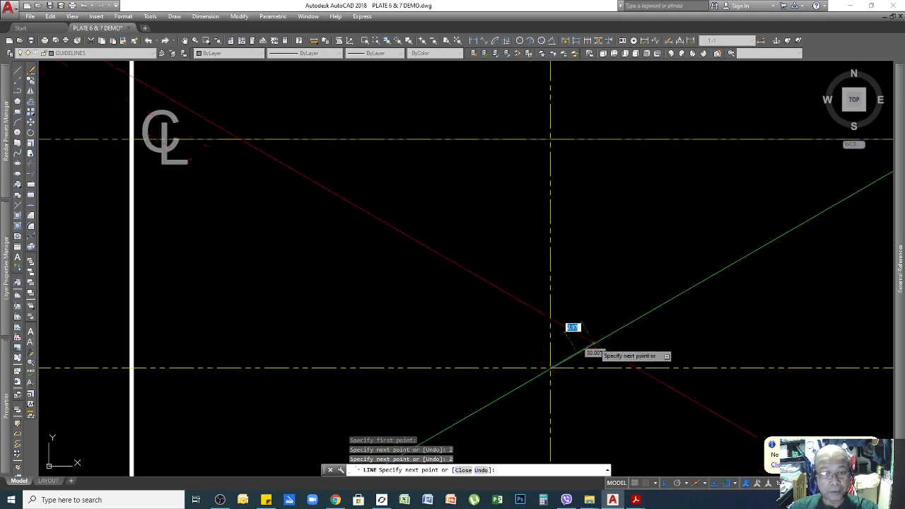
pyautogui.write('20')
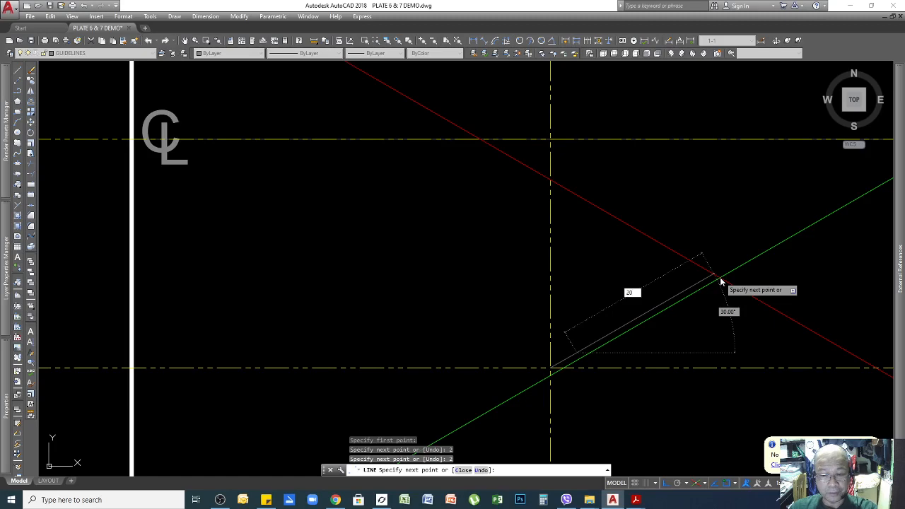
pyautogui.press('Return')
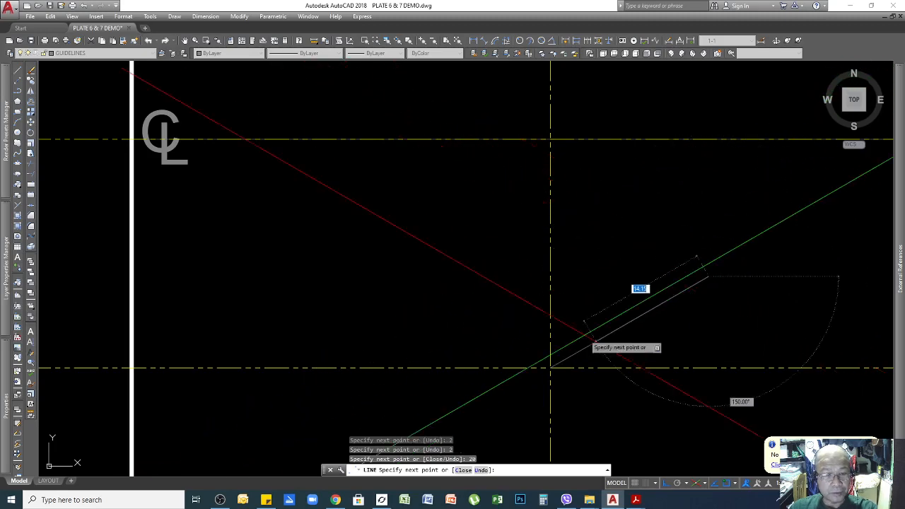
pyautogui.scroll(-4, 562, 356)
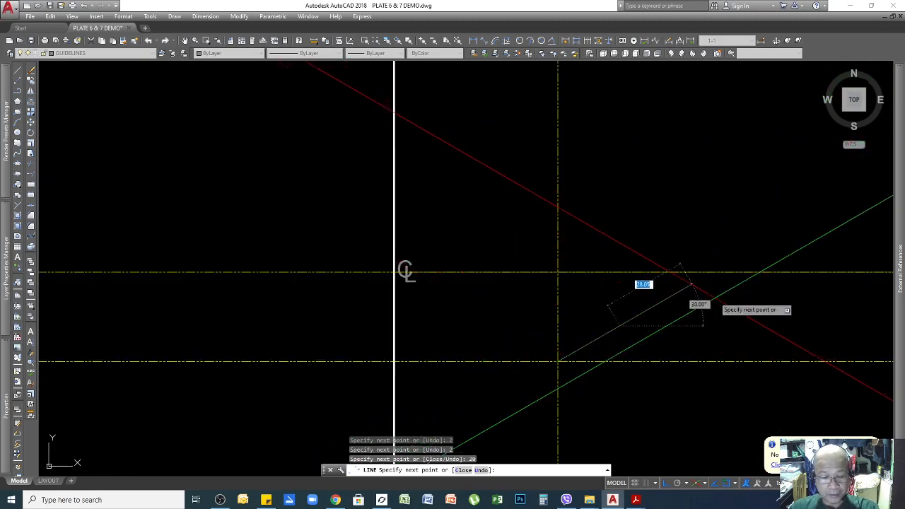
pyautogui.scroll(2, 687, 277)
pyautogui.scroll(-2, 594, 325)
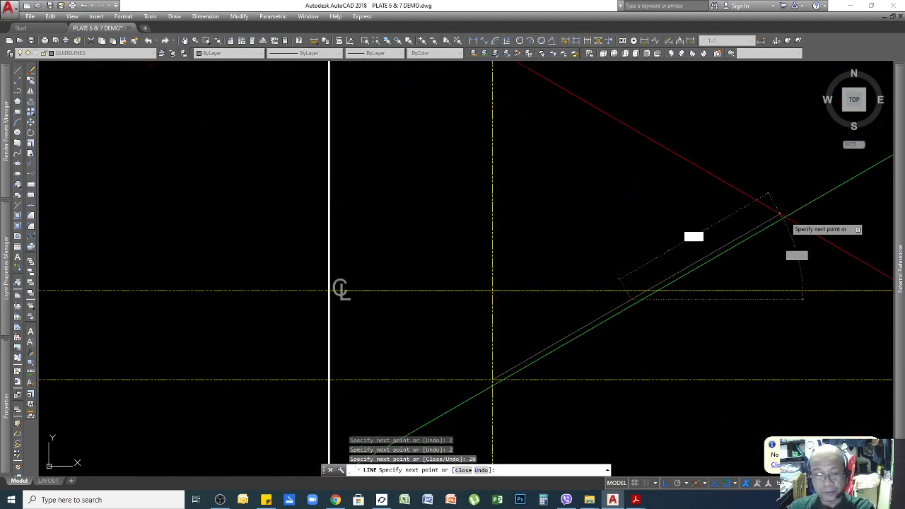
pyautogui.write('30')
pyautogui.press('Return')
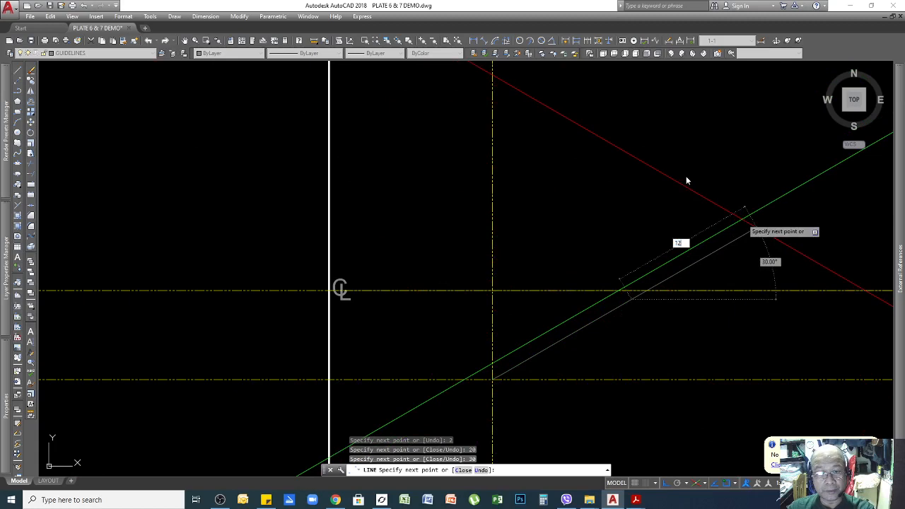
# Add two more segments of length 12 at 30° and finish the isometric axis line
pyautogui.write('12')
pyautogui.press('Return')
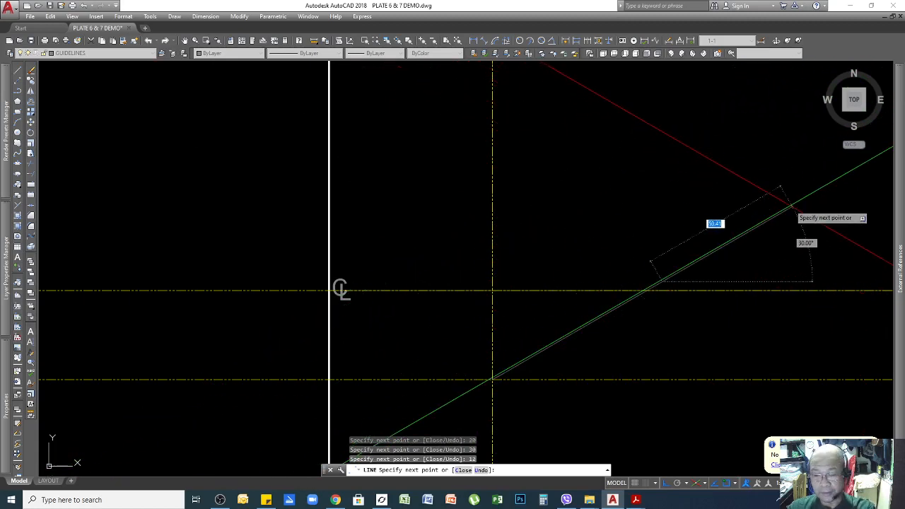
pyautogui.press('Return')
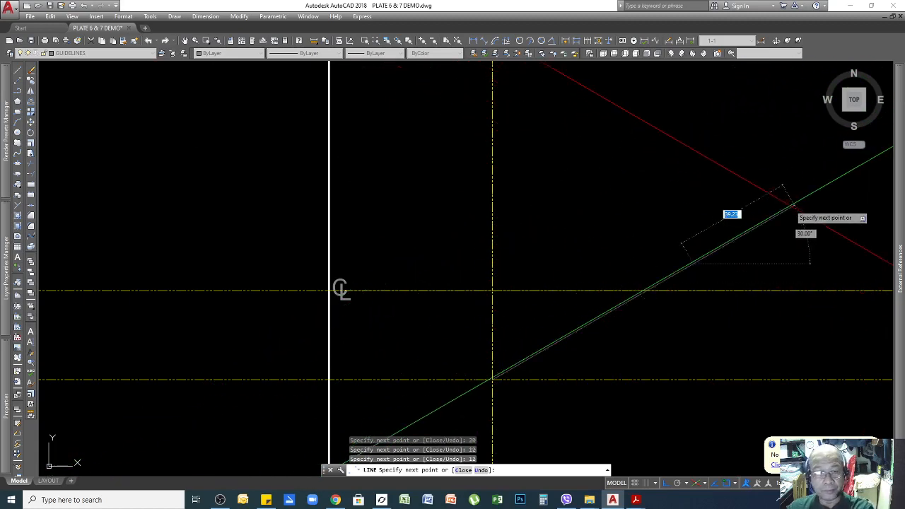
pyautogui.press('Return')
# Change the color of the outermost 12-long segment at the upper end of the axis line to Green
pyautogui.scroll(-5, 329, 290)
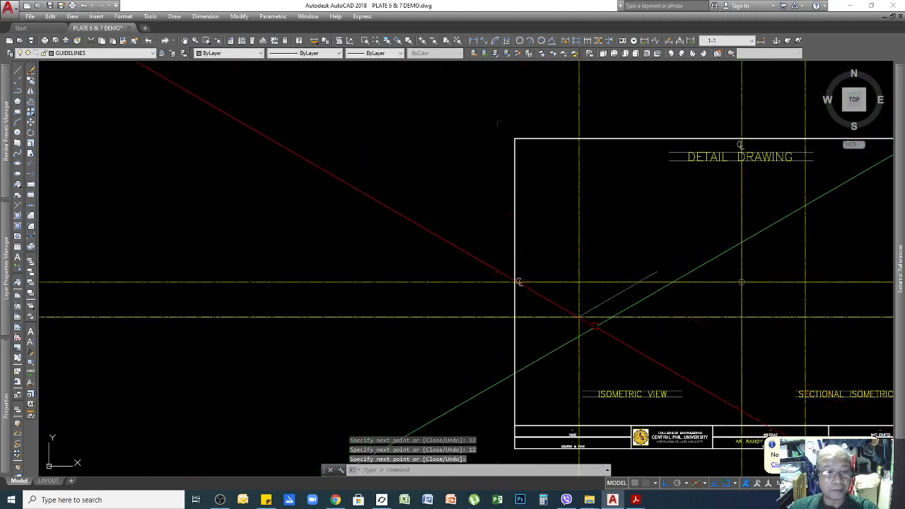
pyautogui.scroll(3, 515, 283)
pyautogui.scroll(2, 643, 284)
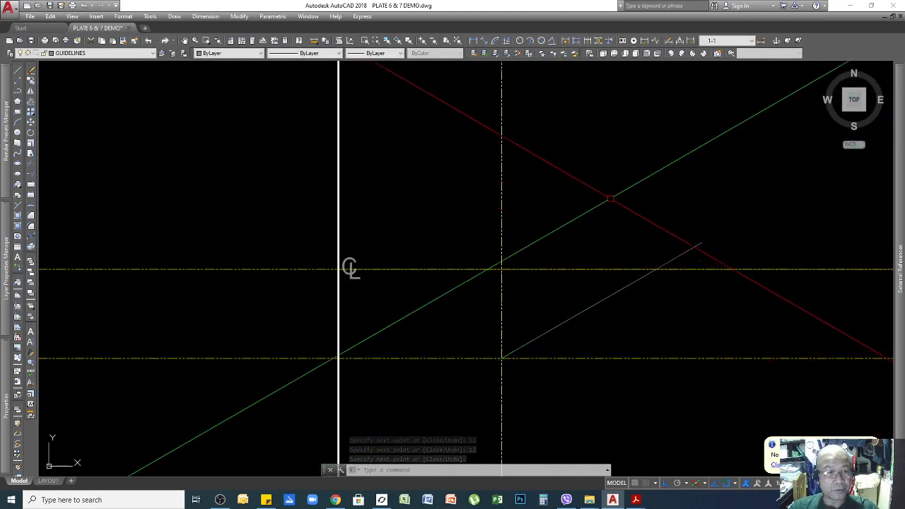
pyautogui.scroll(4, 549, 354)
pyautogui.scroll(-2, 586, 290)
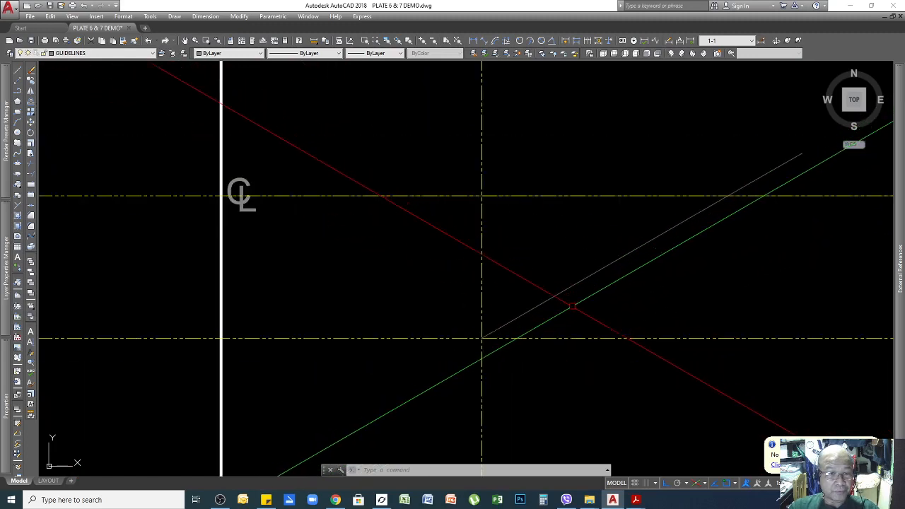
pyautogui.scroll(1, 689, 236)
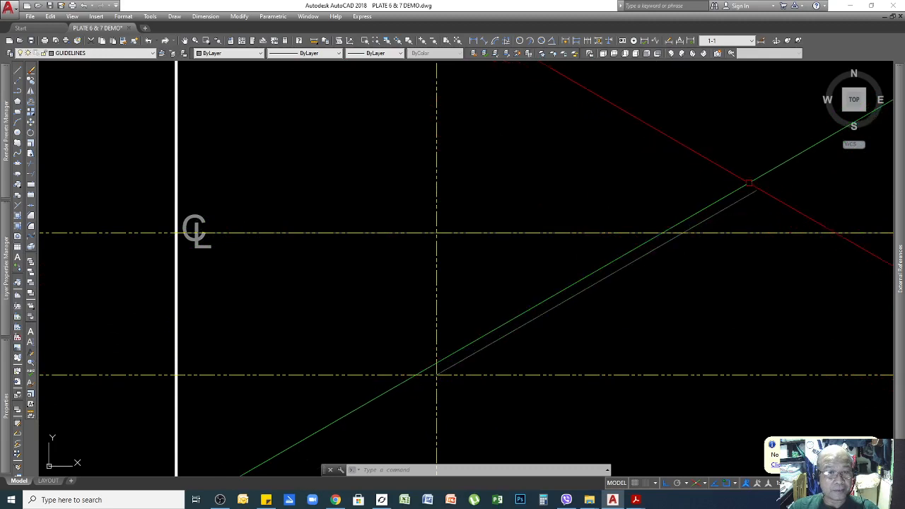
pyautogui.click(759, 175)
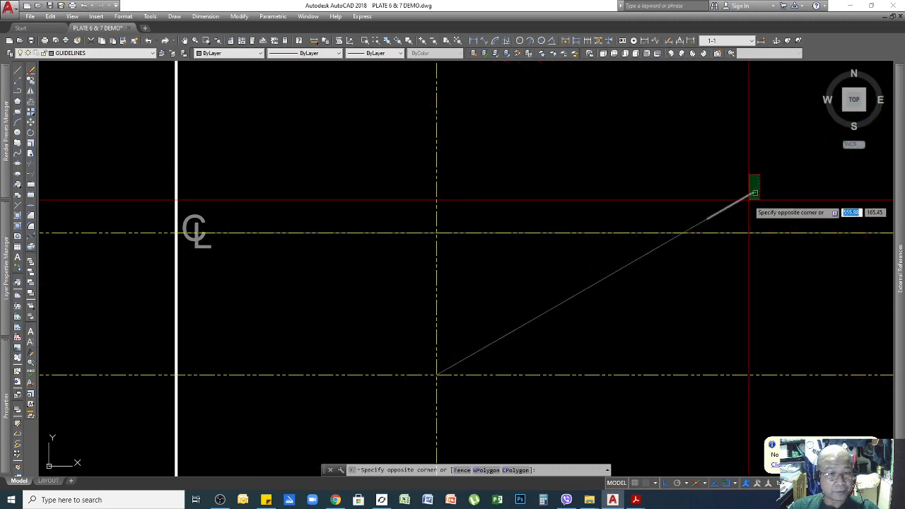
pyautogui.click(754, 192)
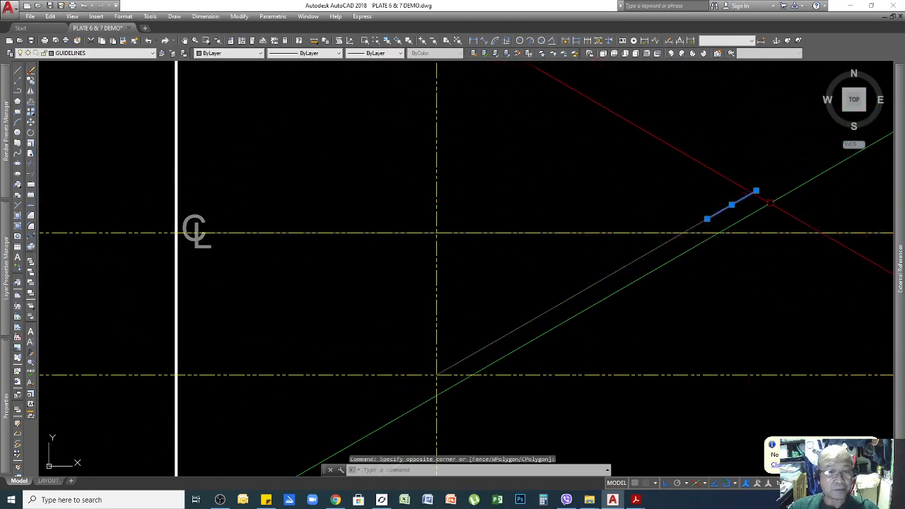
pyautogui.click(260, 53)
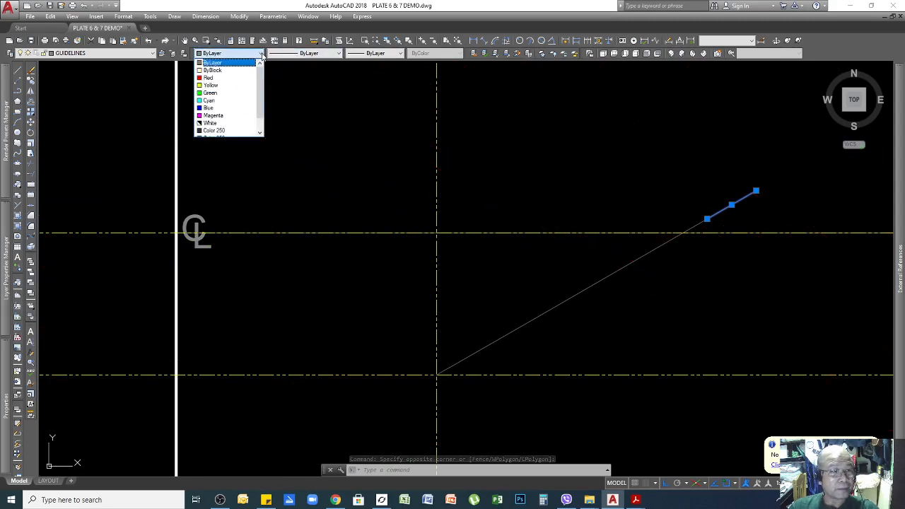
pyautogui.click(210, 93)
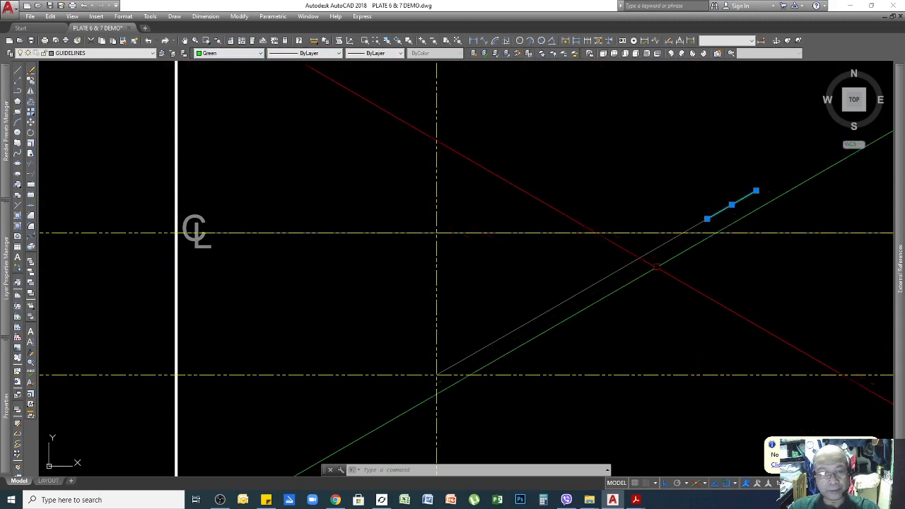
pyautogui.click(679, 285)
pyautogui.press('Escape')
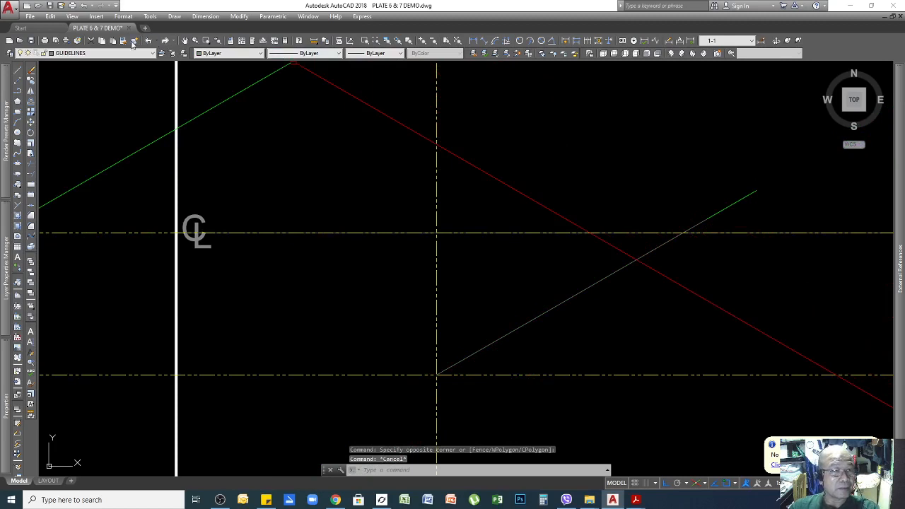
# Match the green segment's properties onto the 30-long segment and the second 2-long segment of the axis line
pyautogui.click(123, 41)
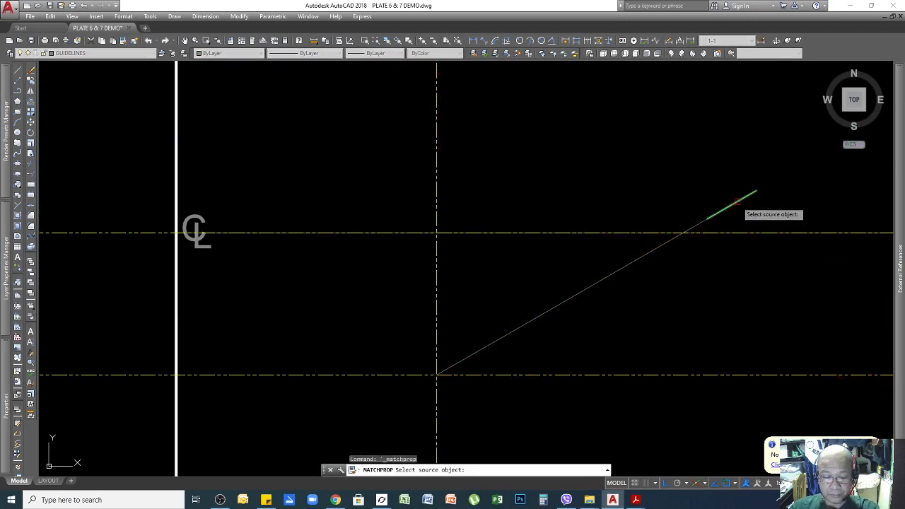
pyautogui.click(737, 201)
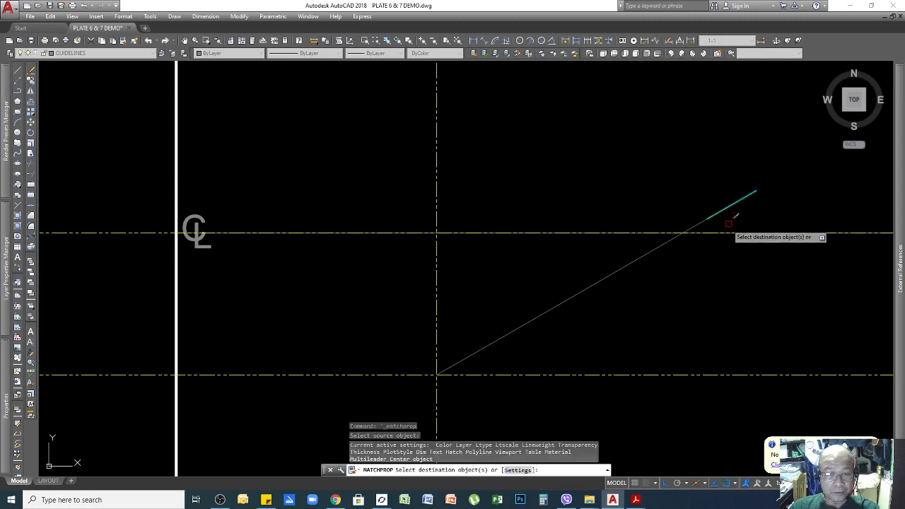
pyautogui.click(647, 253)
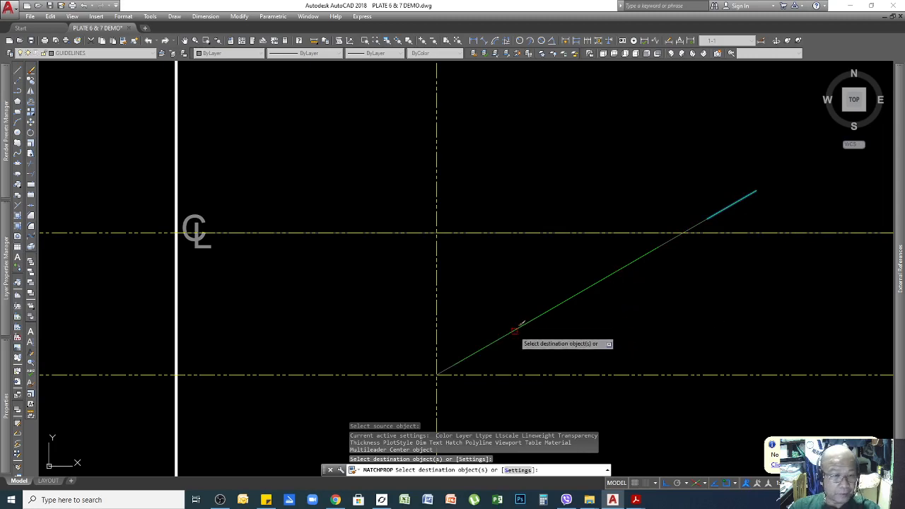
pyautogui.scroll(2, 444, 397)
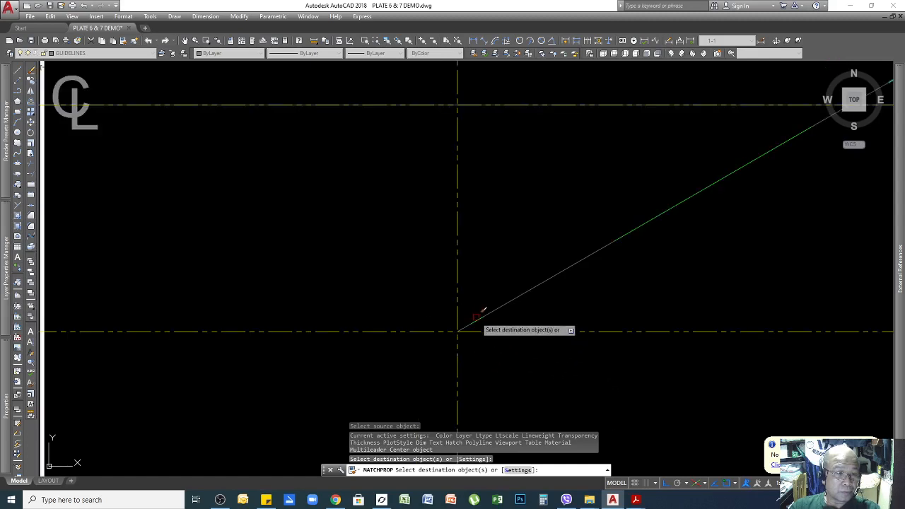
pyautogui.click(477, 318)
pyautogui.press('Return')
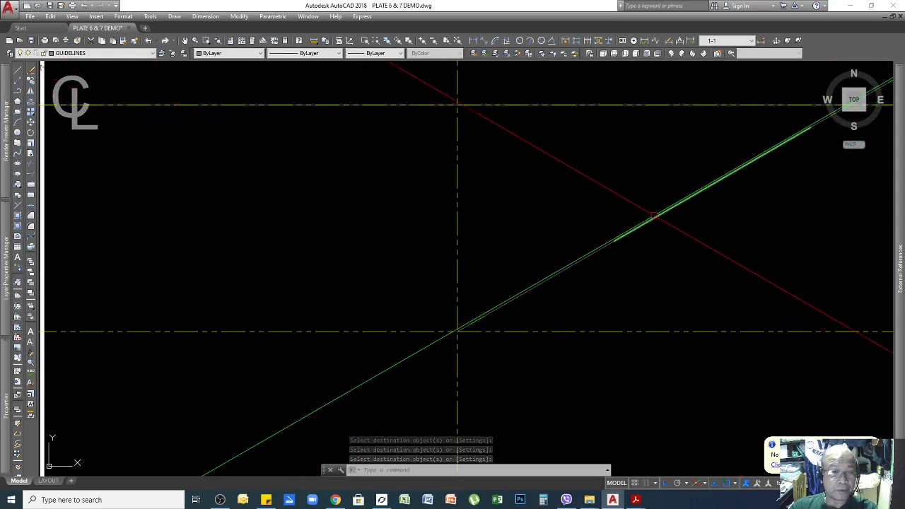
pyautogui.scroll(-2, 583, 264)
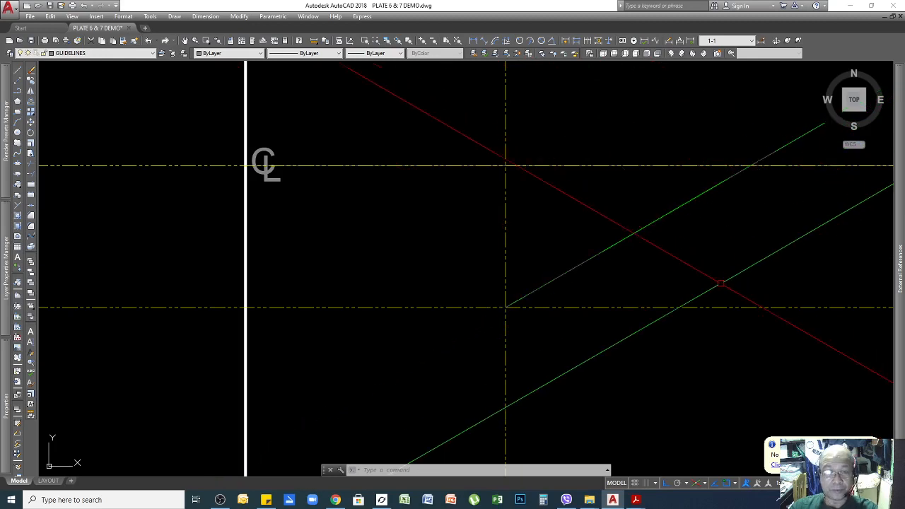
pyautogui.scroll(-2, 657, 276)
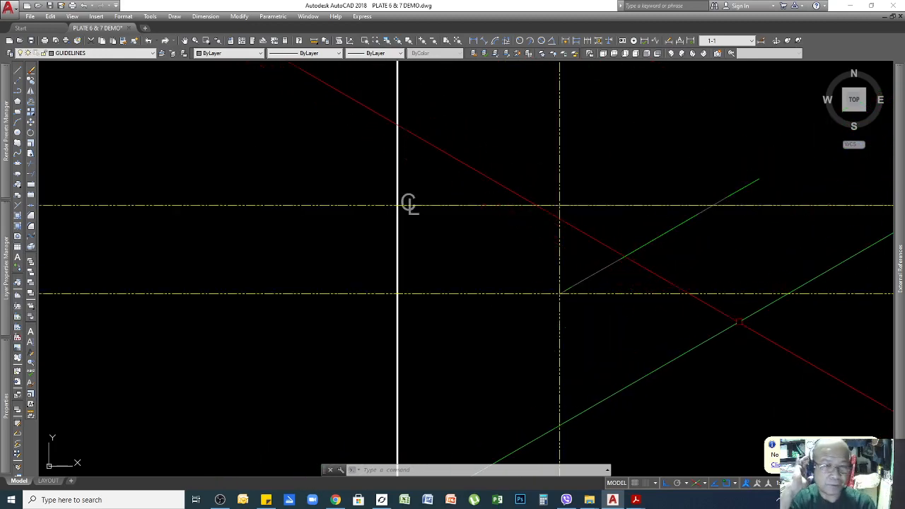
pyautogui.press('Escape')
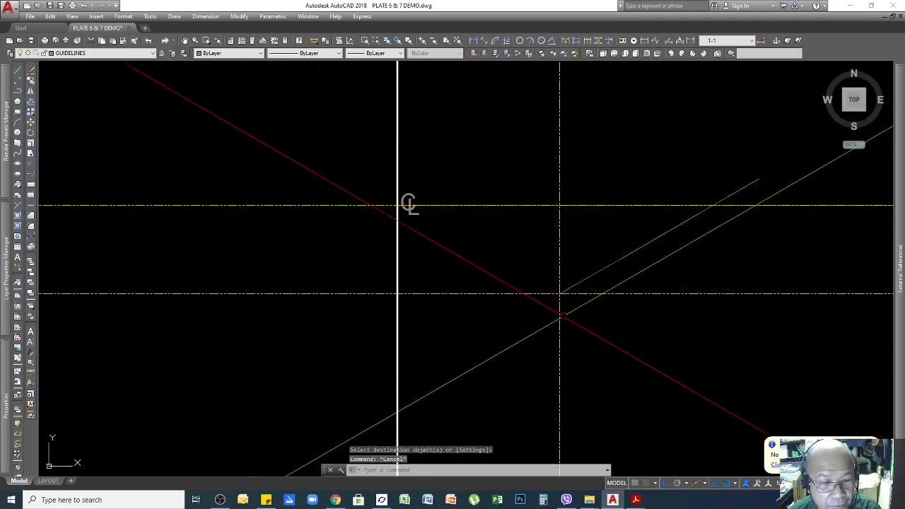
pyautogui.scroll(-4, 569, 266)
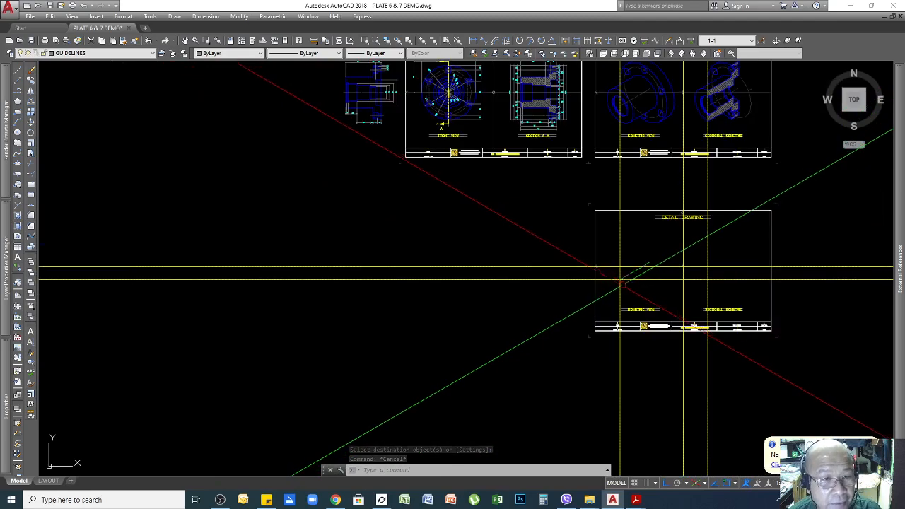
pyautogui.scroll(2, 608, 84)
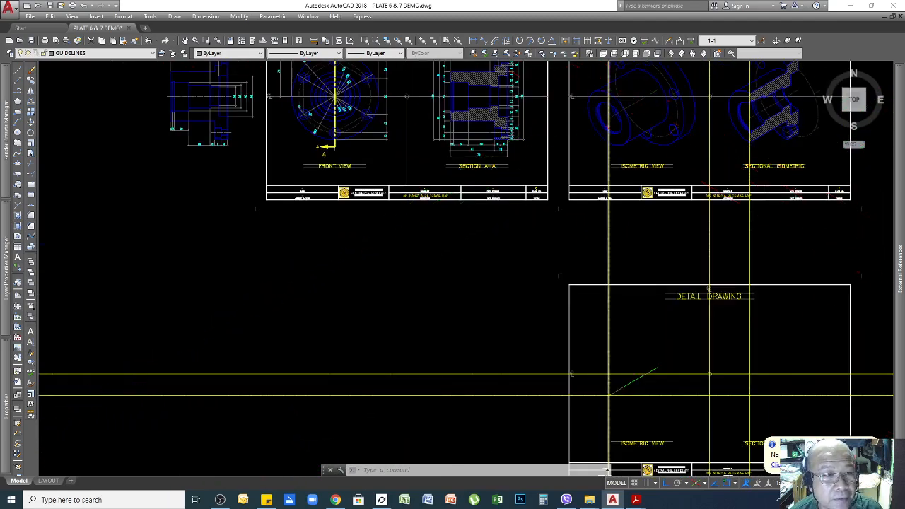
# Examine the dimensions at the hub end of Section A-A against the Front View and the existing isometric view
pyautogui.scroll(-2, 607, 394)
pyautogui.scroll(6, 526, 156)
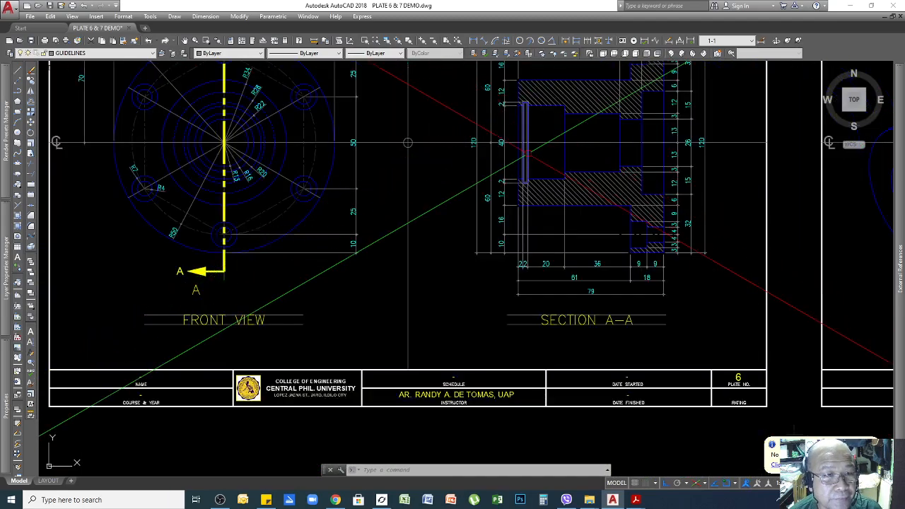
pyautogui.scroll(-5, 407, 143)
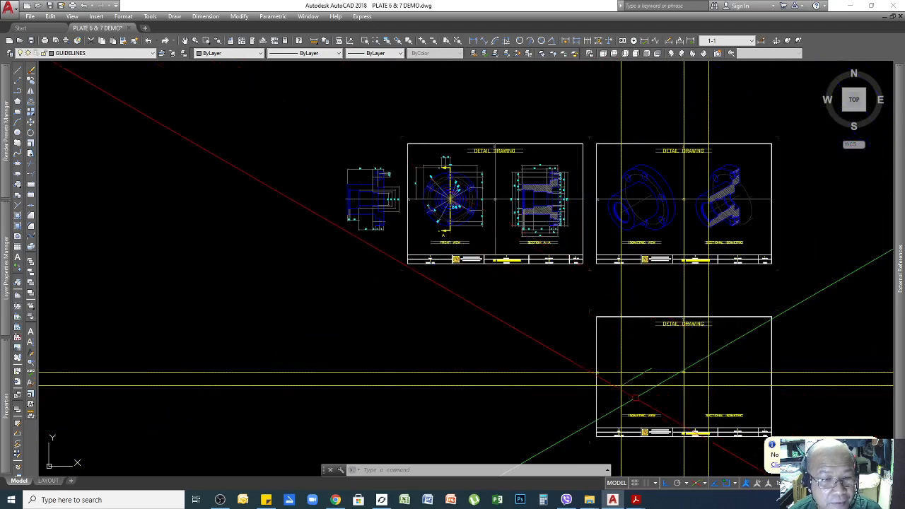
pyautogui.scroll(6, 495, 199)
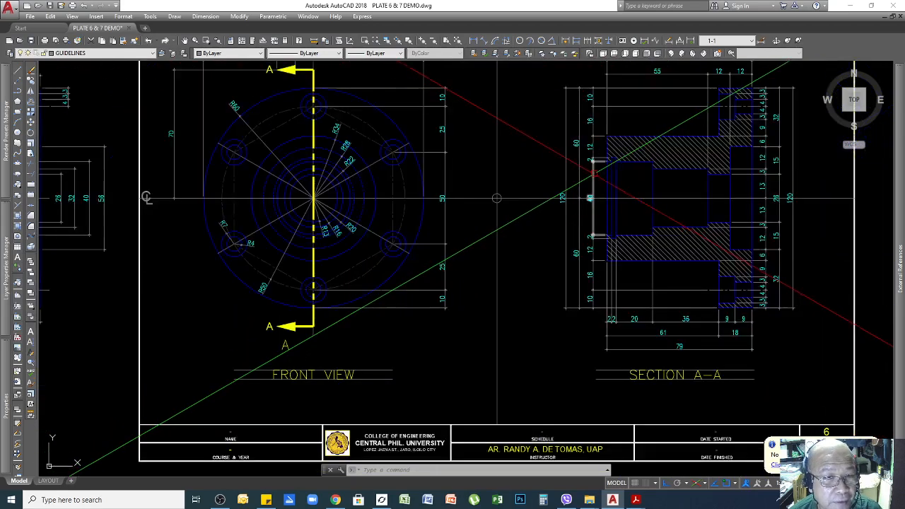
pyautogui.scroll(3, 497, 199)
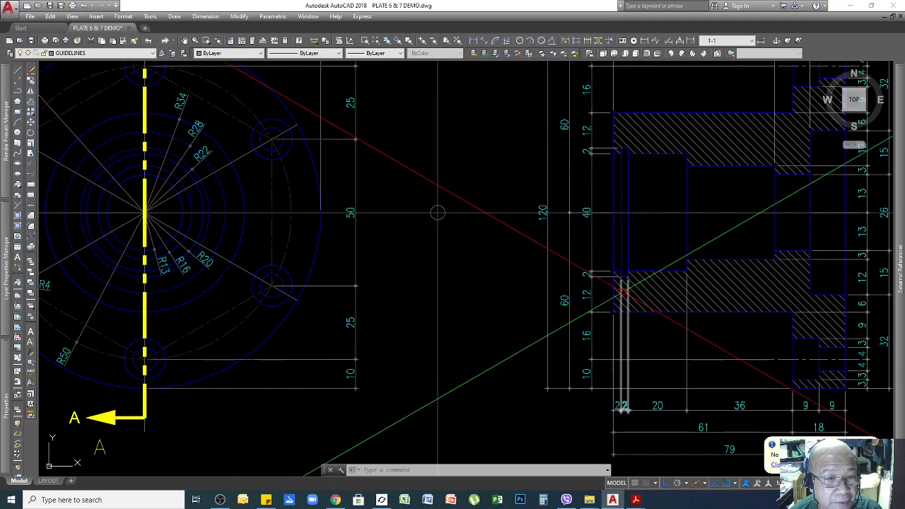
pyautogui.scroll(-5, 622, 284)
pyautogui.scroll(5, 715, 222)
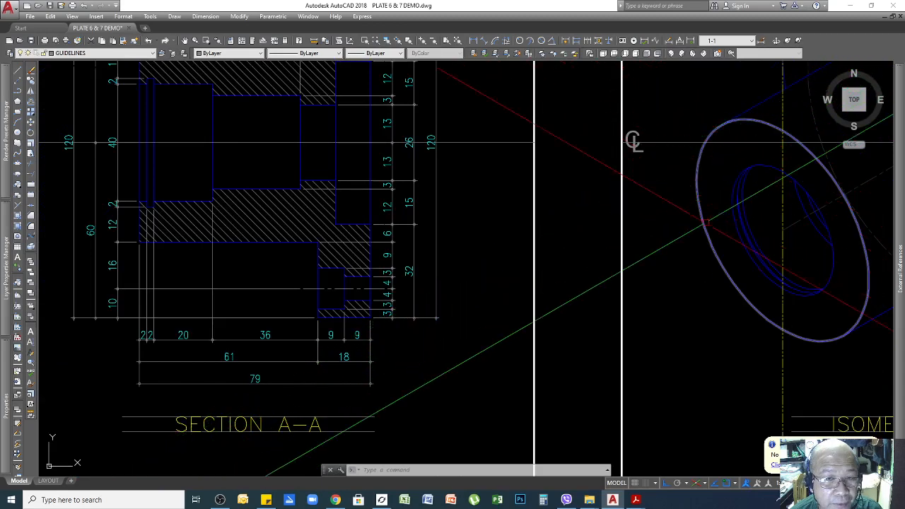
pyautogui.scroll(-4, 760, 173)
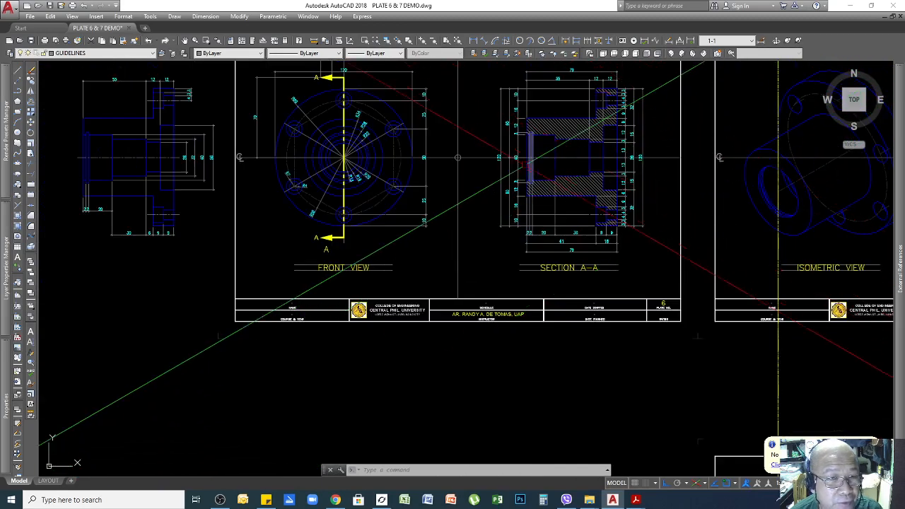
pyautogui.scroll(4, 523, 145)
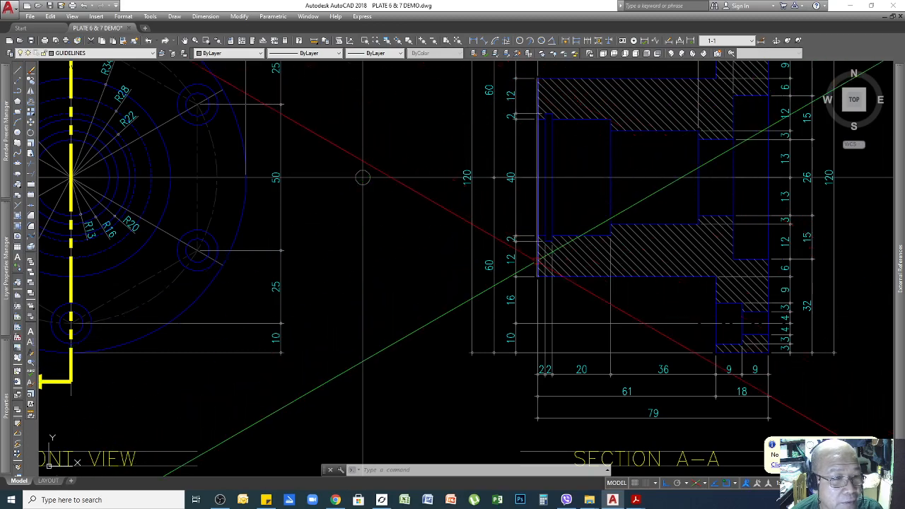
pyautogui.scroll(-4, 629, 261)
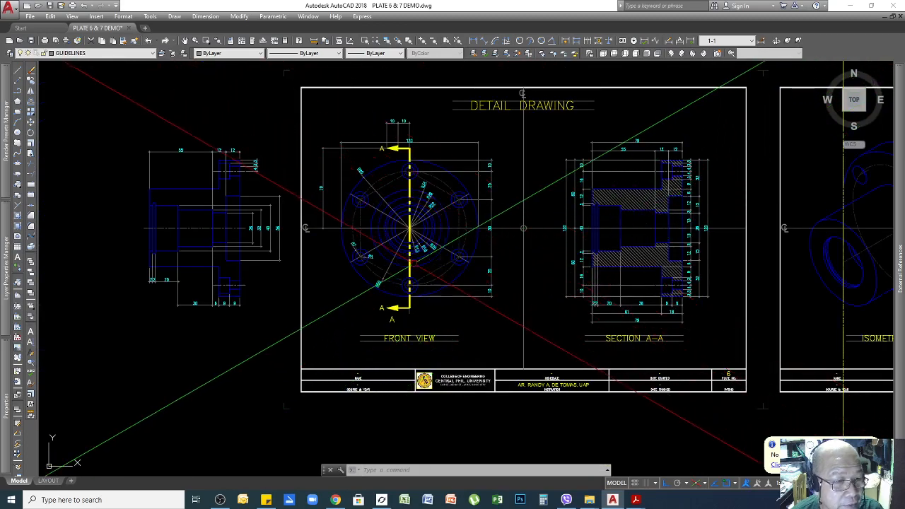
# Inspect the R34 hub circle in the Front View and the 40 bore dimension in Section A-A
pyautogui.click(422, 264)
pyautogui.scroll(4, 381, 237)
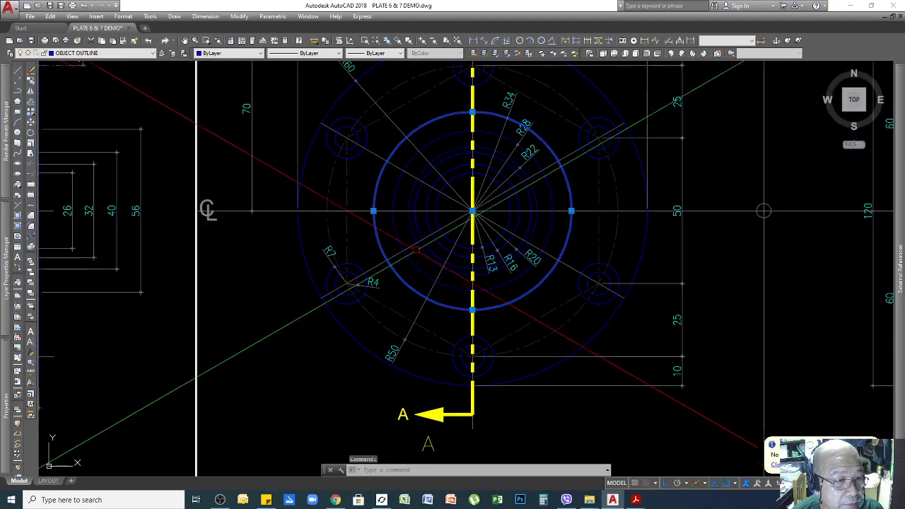
pyautogui.scroll(2, 516, 117)
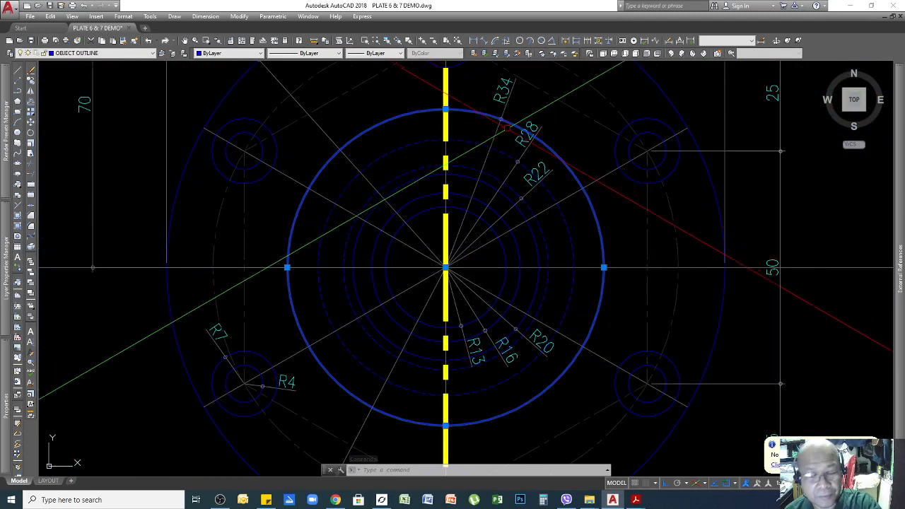
pyautogui.scroll(-4, 427, 205)
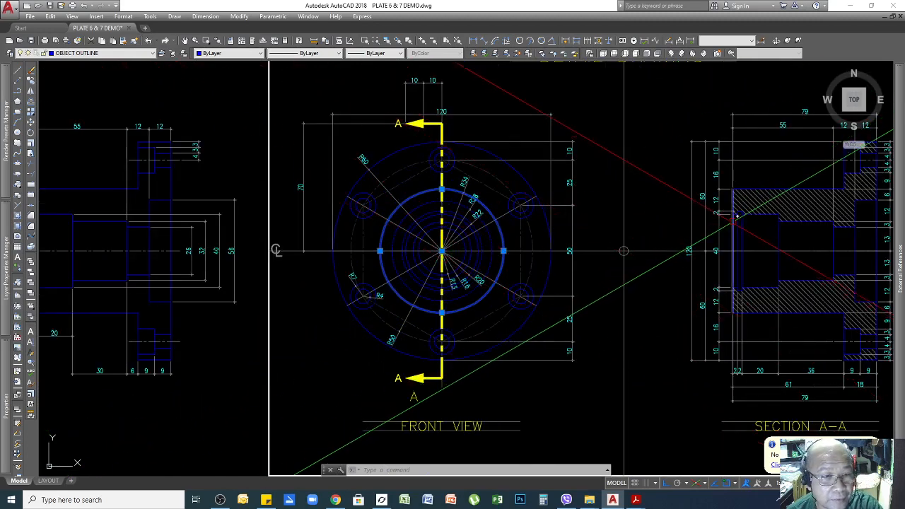
pyautogui.scroll(4, 738, 219)
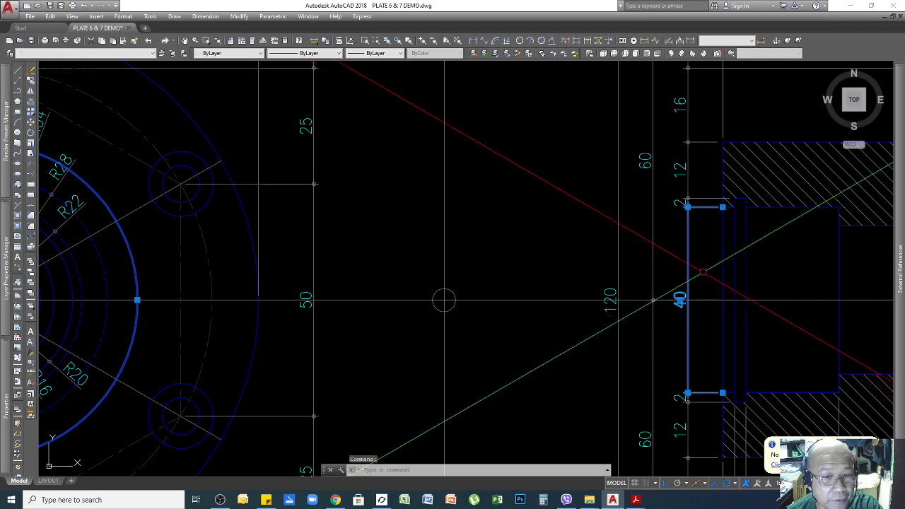
pyautogui.press('Escape')
pyautogui.scroll(-2, 792, 281)
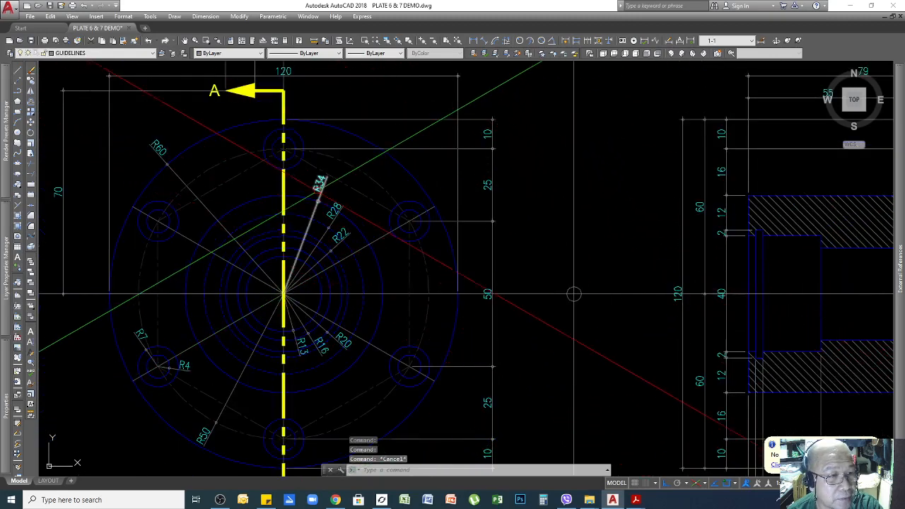
pyautogui.scroll(-4, 388, 251)
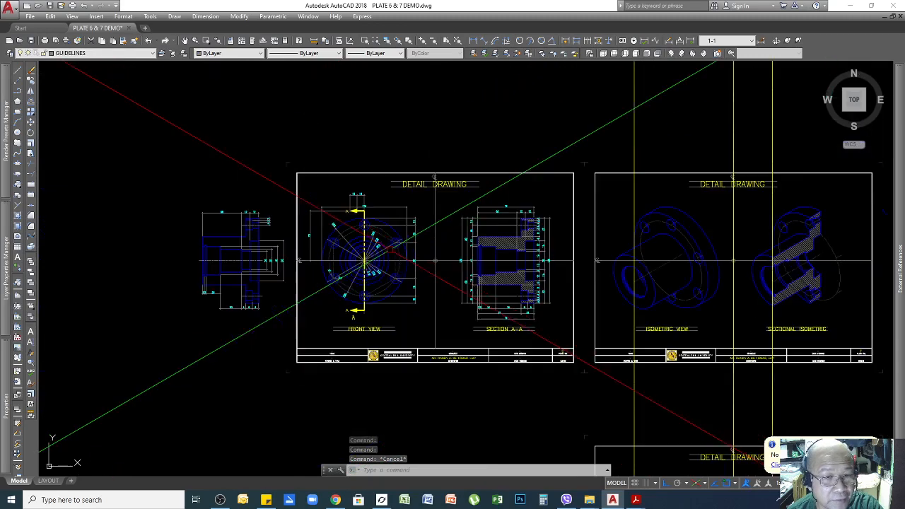
# Switch to the left isoplane and draw an isocircle of radius 34 centered on the lower end of the axis line
pyautogui.scroll(-3, 733, 260)
pyautogui.scroll(8, 463, 238)
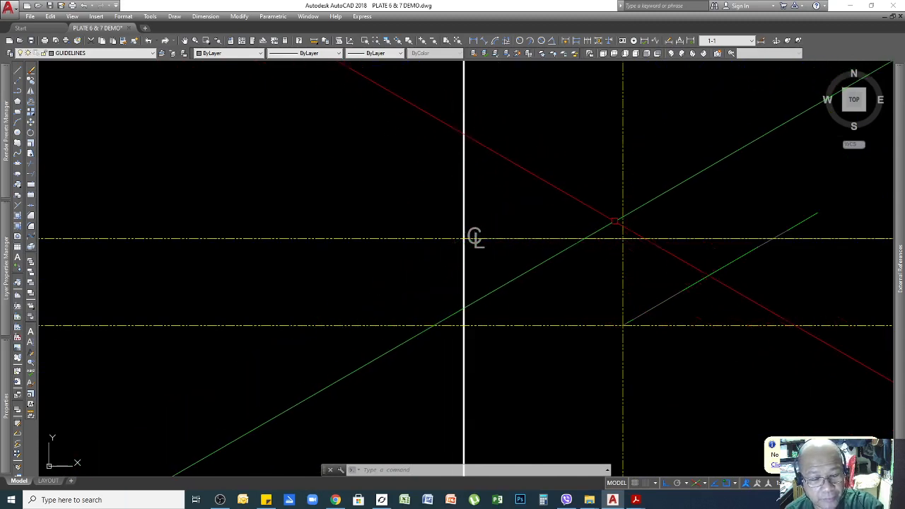
pyautogui.press('F5')
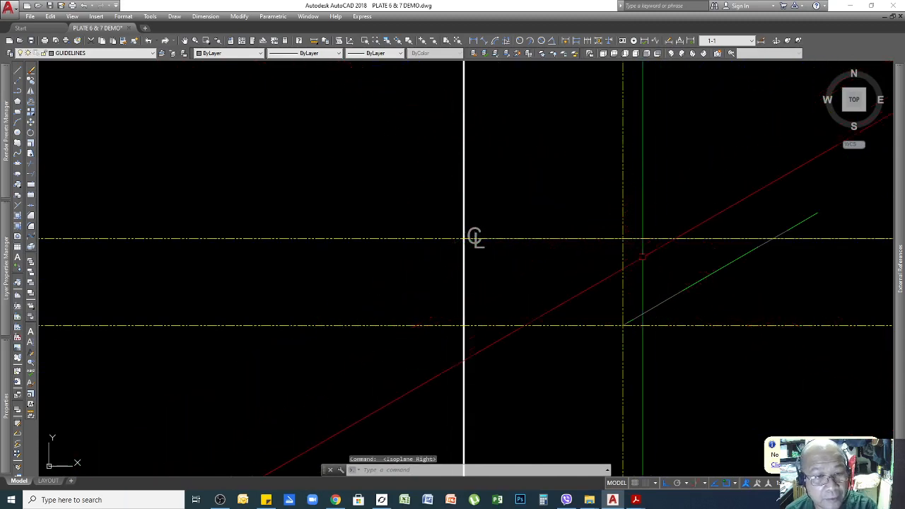
pyautogui.press('F5')
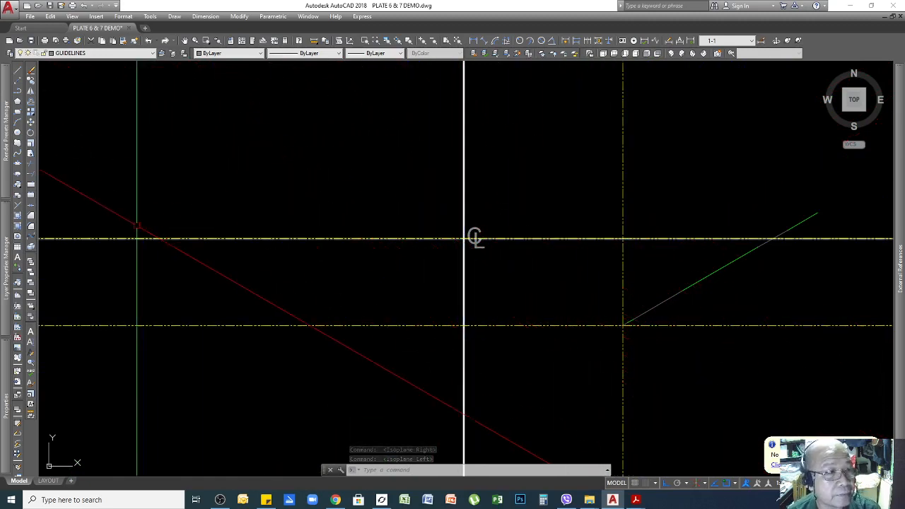
pyautogui.click(18, 163)
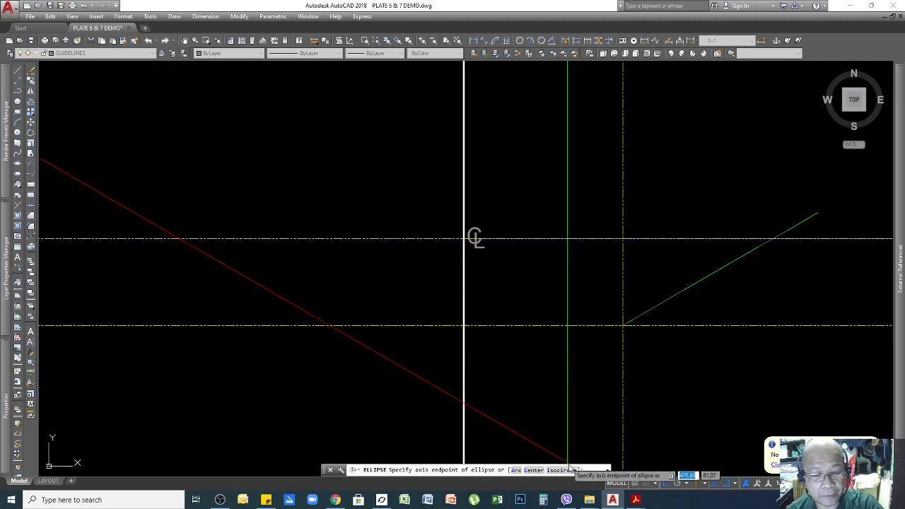
pyautogui.click(622, 325)
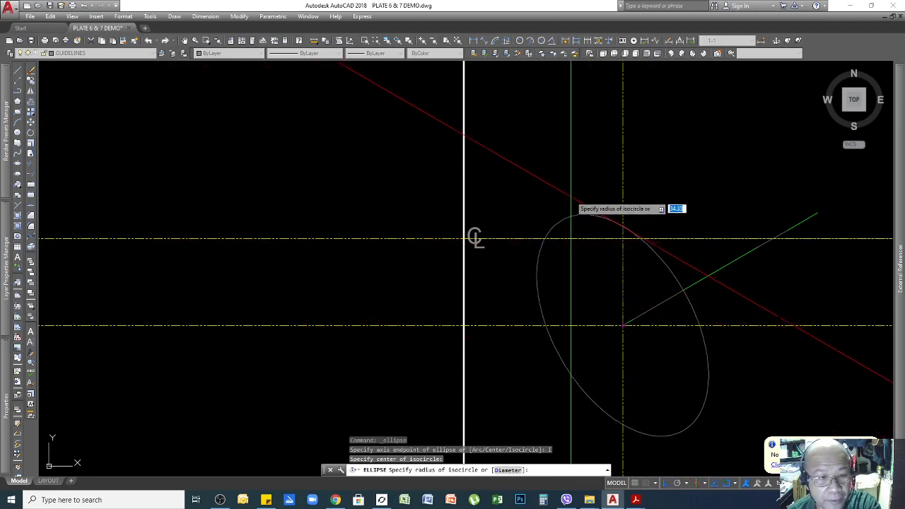
pyautogui.scroll(-6, 463, 238)
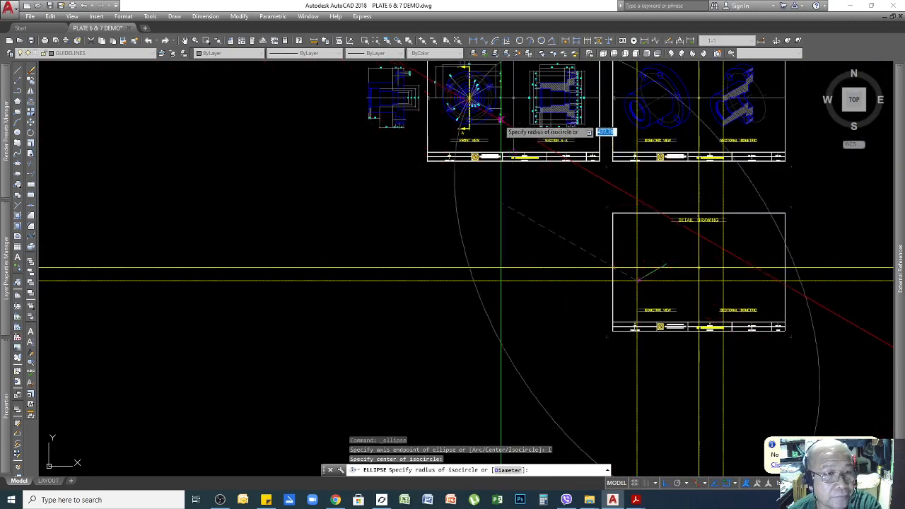
pyautogui.scroll(4, 495, 71)
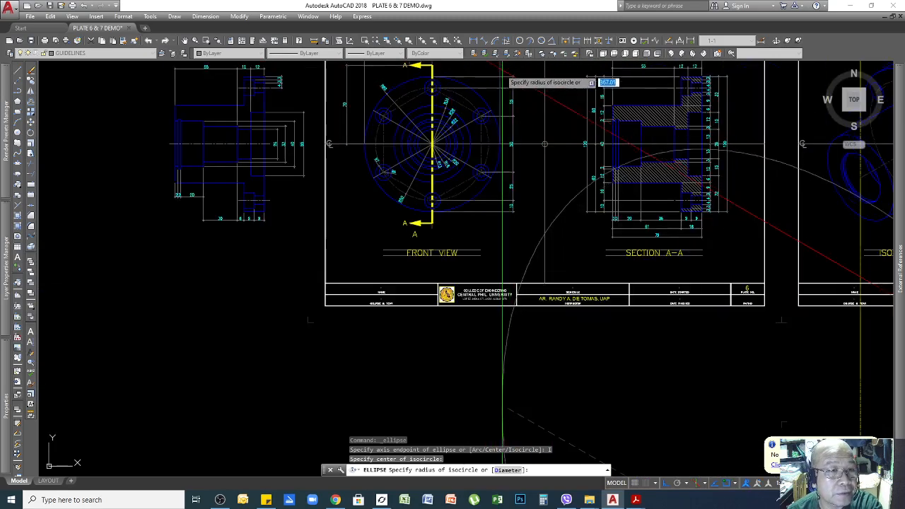
pyautogui.scroll(4, 509, 156)
pyautogui.scroll(-6, 479, 154)
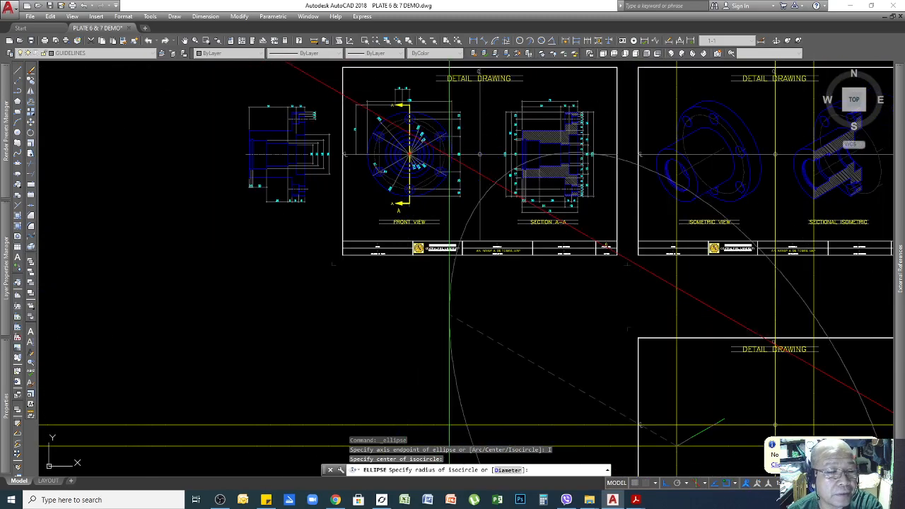
pyautogui.scroll(-6, 638, 424)
pyautogui.scroll(4, 689, 422)
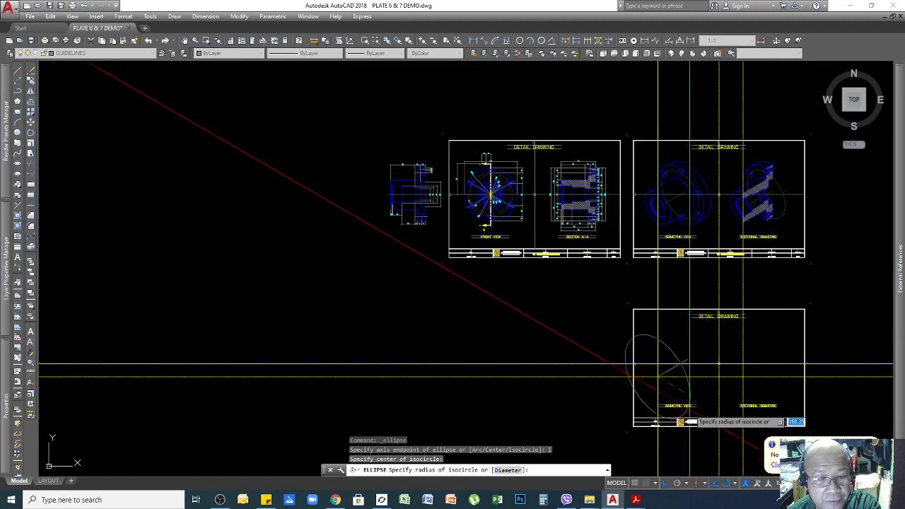
pyautogui.scroll(2, 685, 365)
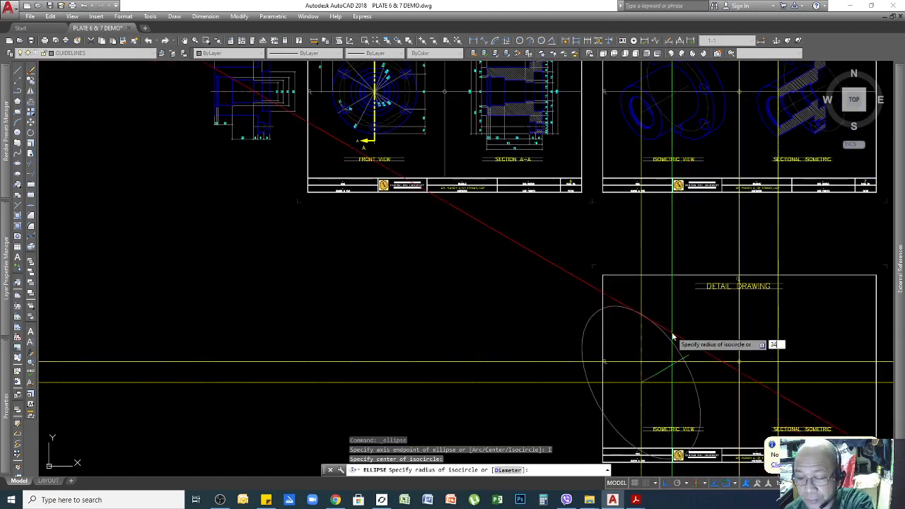
pyautogui.press('Return')
pyautogui.scroll(5, 673, 337)
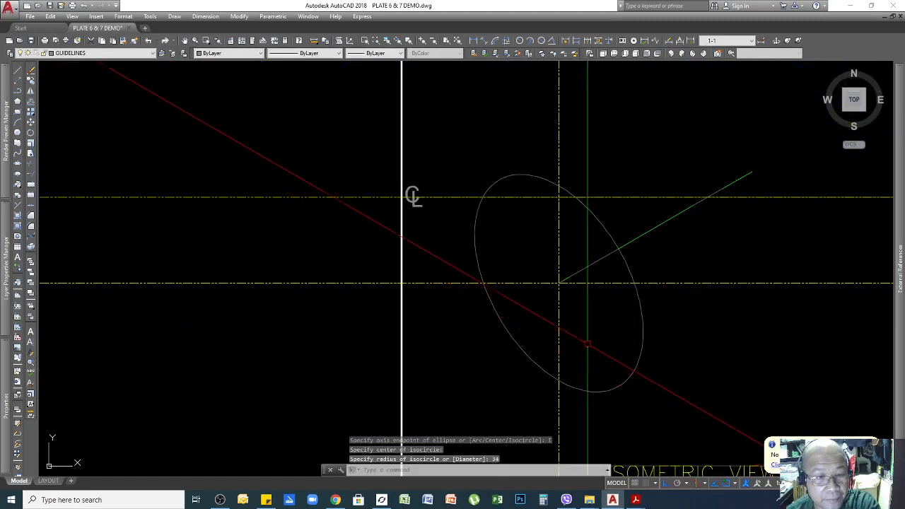
# Draw a concentric isocircle of radius 20 at the lower end of the axis line
pyautogui.press('Return')
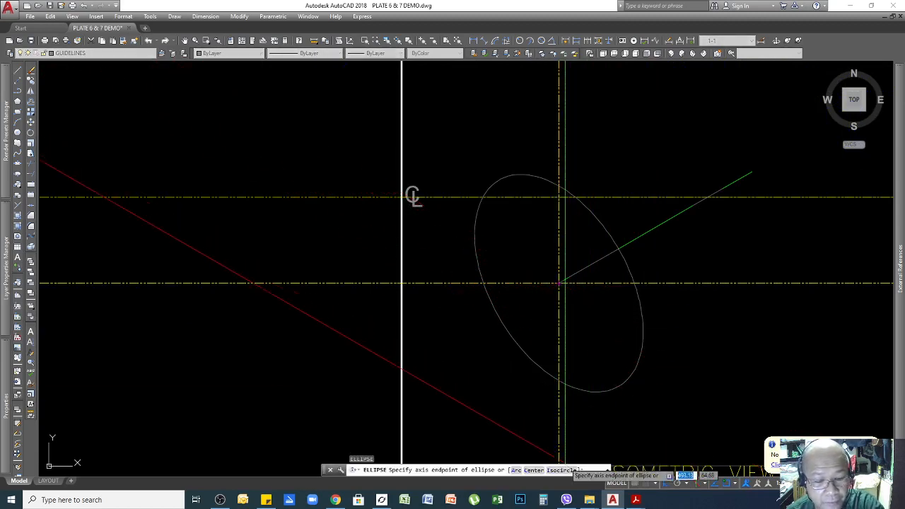
pyautogui.click(563, 470)
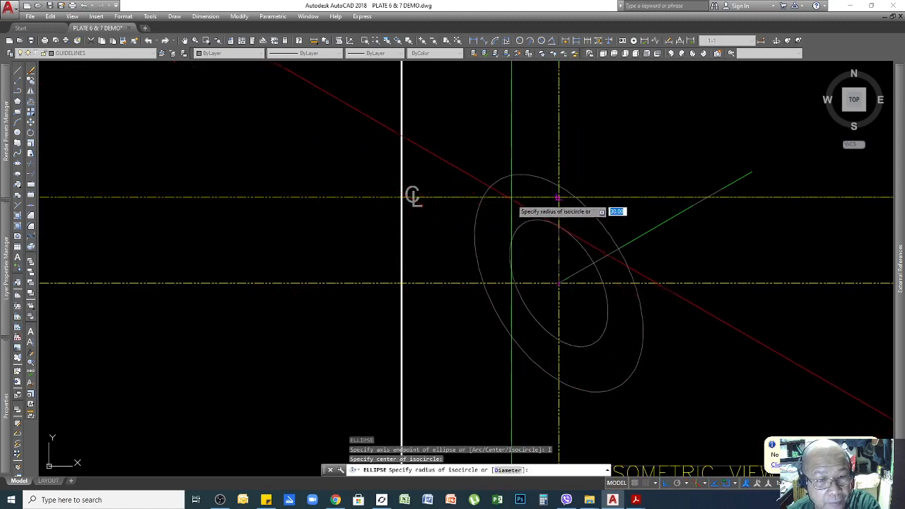
pyautogui.press('Return')
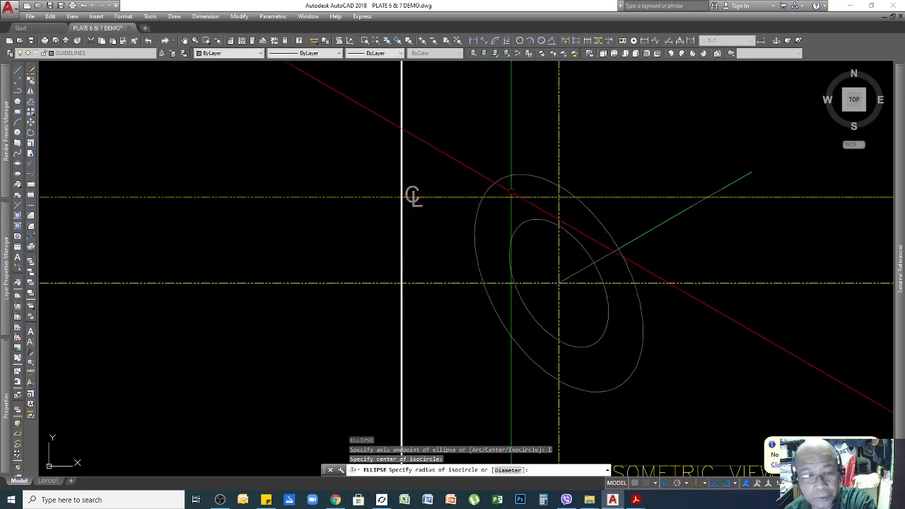
# Examine the bore and the 2-wide groove with its 2-deep recess at the hub end of Section A-A
pyautogui.scroll(-3, 657, 325)
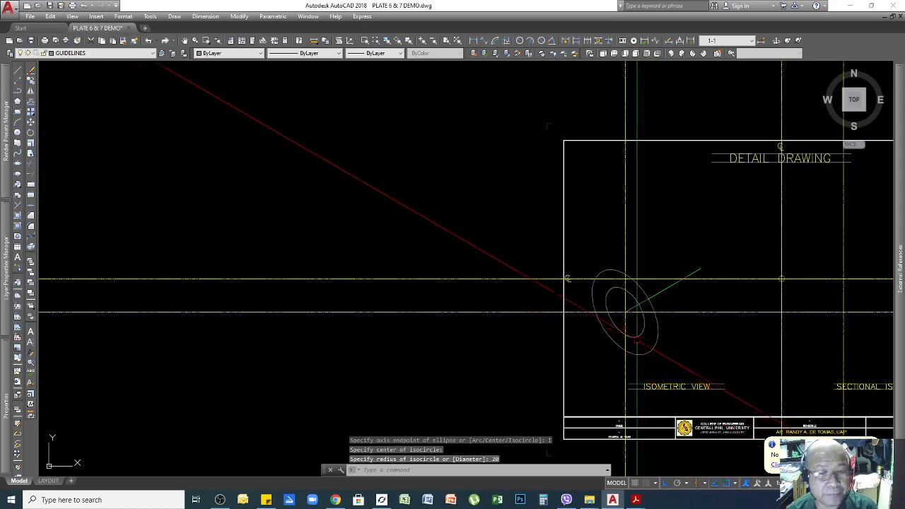
pyautogui.scroll(-3, 597, 286)
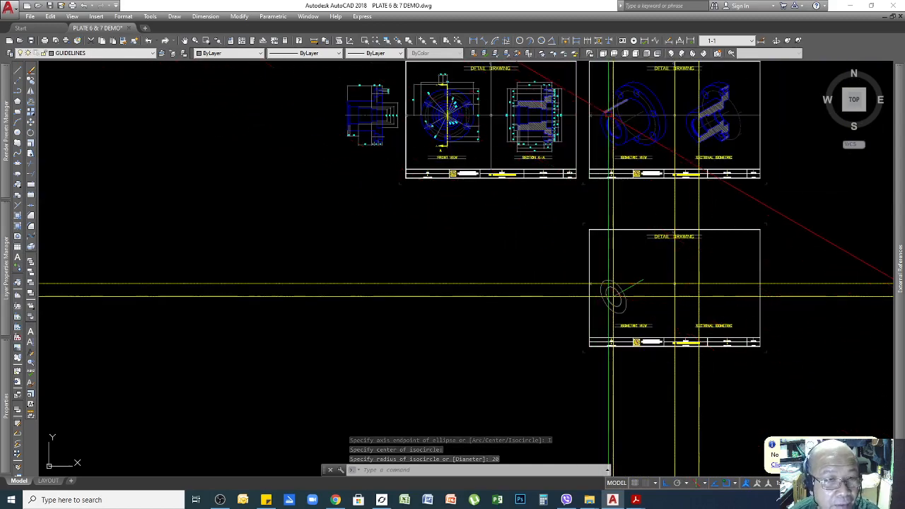
pyautogui.scroll(6, 495, 113)
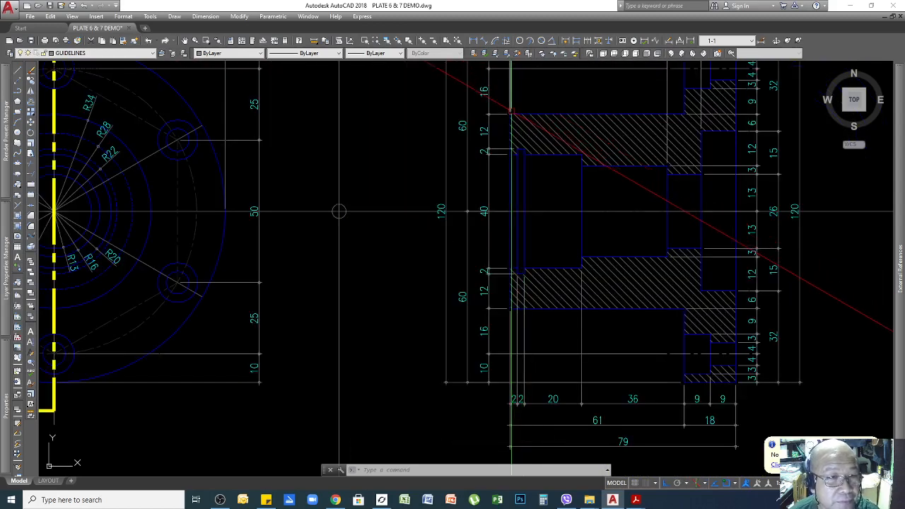
pyautogui.scroll(4, 510, 115)
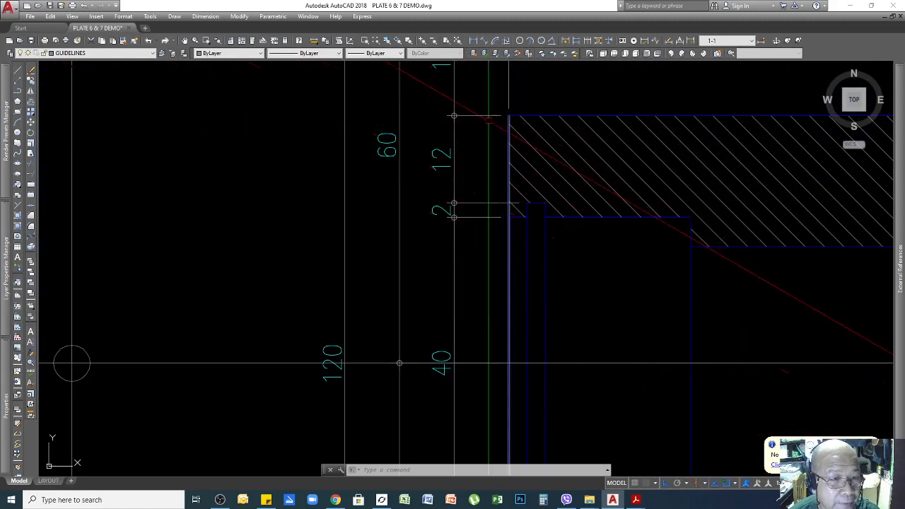
pyautogui.scroll(-4, 503, 210)
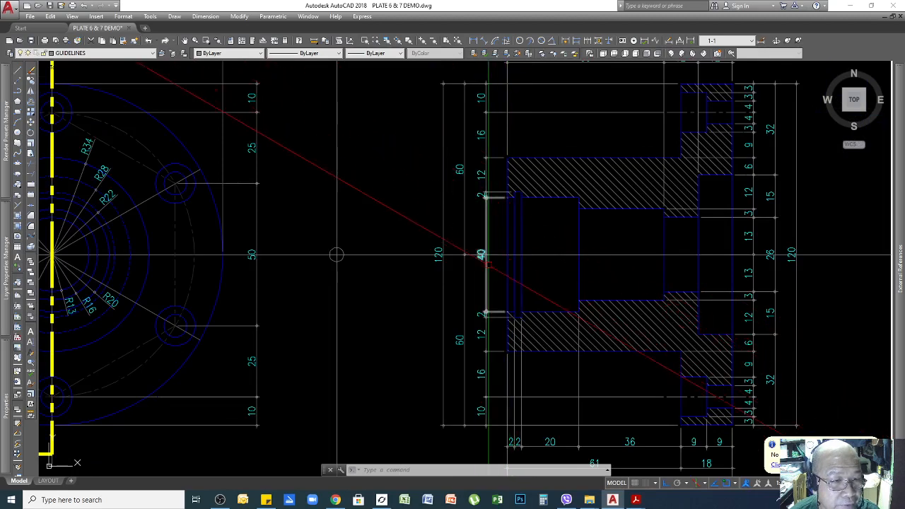
pyautogui.scroll(4, 494, 203)
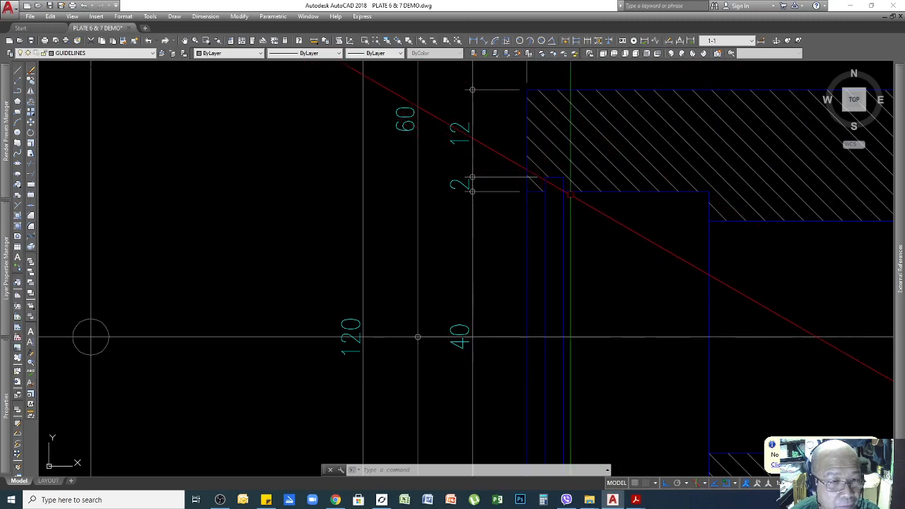
pyautogui.scroll(-5, 417, 337)
pyautogui.scroll(6, 431, 218)
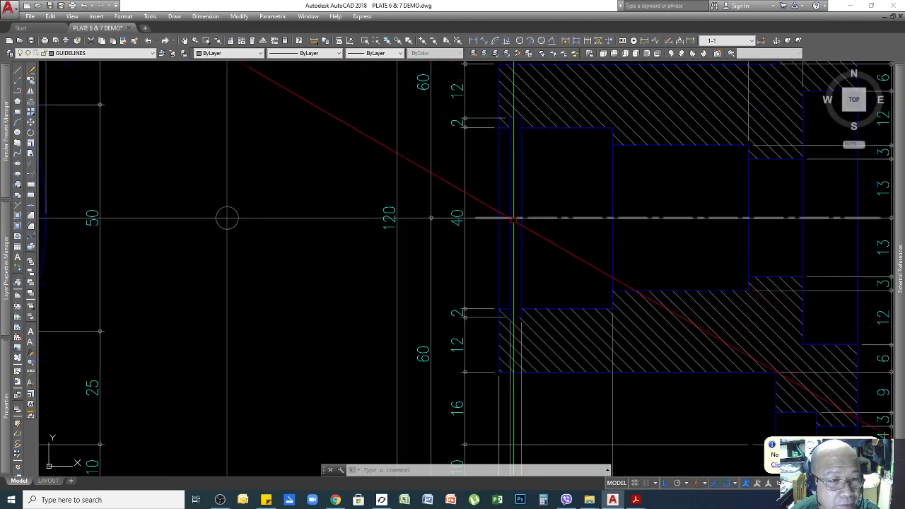
# Copy the radius 20 isocircle from the axis line's lower end to the division points 2, 4 and 24 along the axis
pyautogui.scroll(-6, 607, 219)
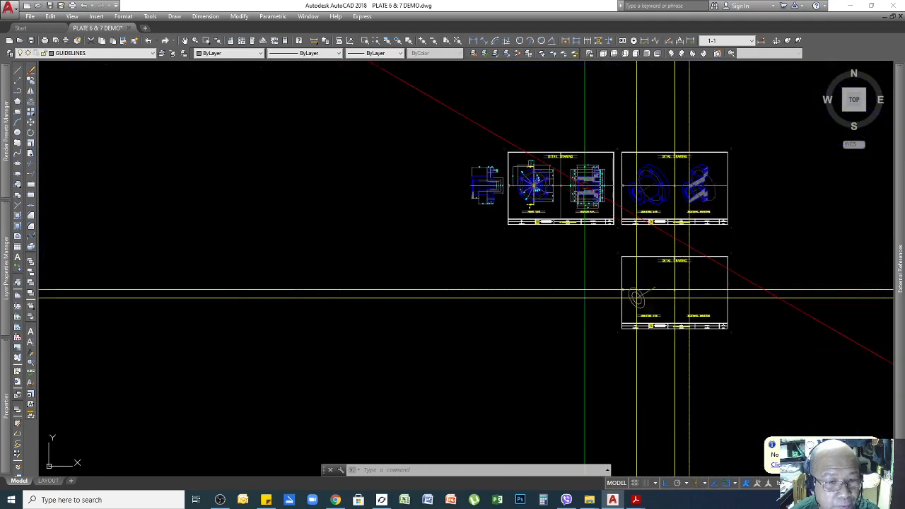
pyautogui.scroll(6, 638, 292)
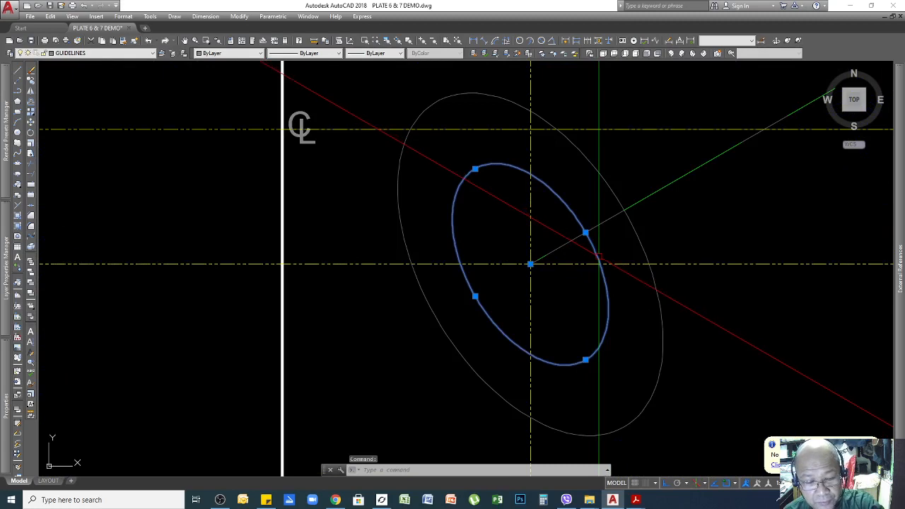
pyautogui.write('co')
pyautogui.press('Return')
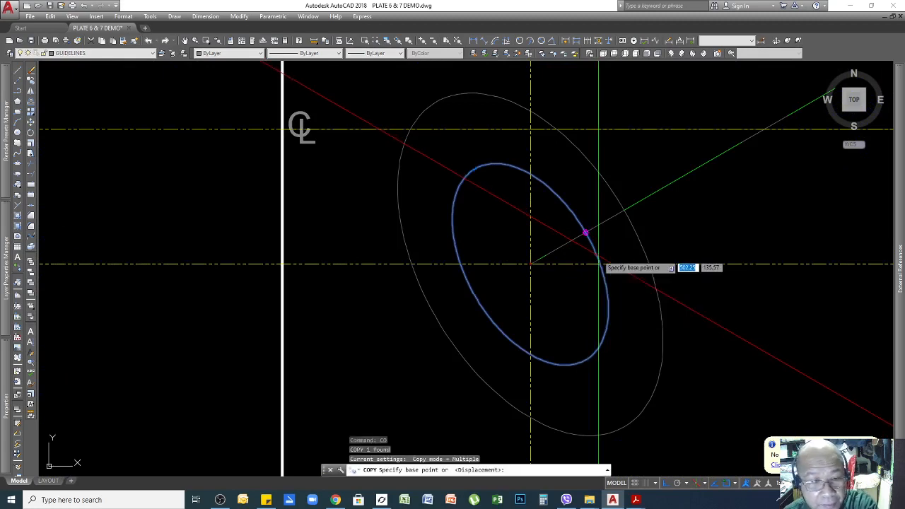
pyautogui.scroll(4, 565, 254)
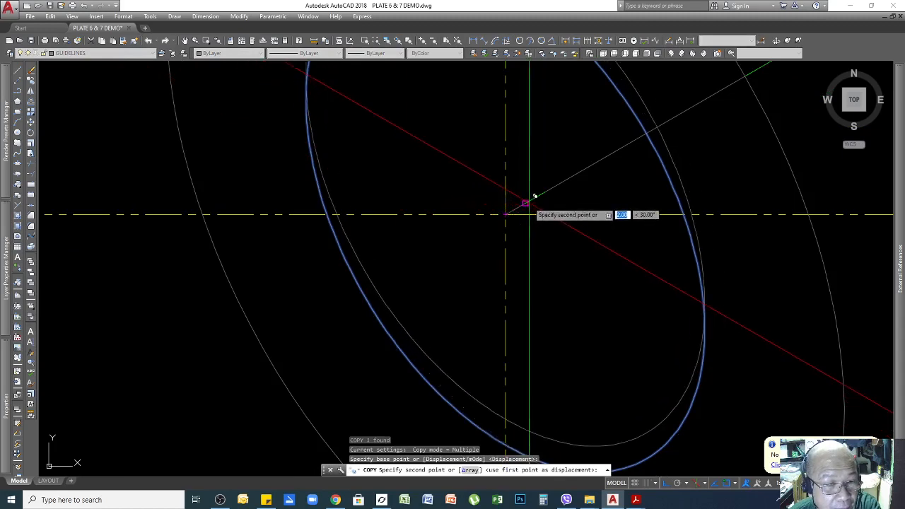
pyautogui.click(529, 198)
pyautogui.scroll(-5, 556, 208)
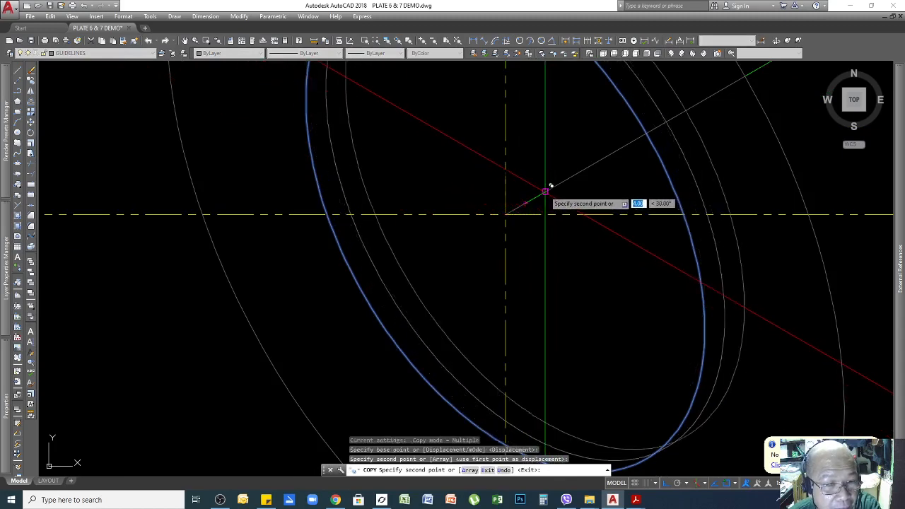
pyautogui.scroll(10, 619, 169)
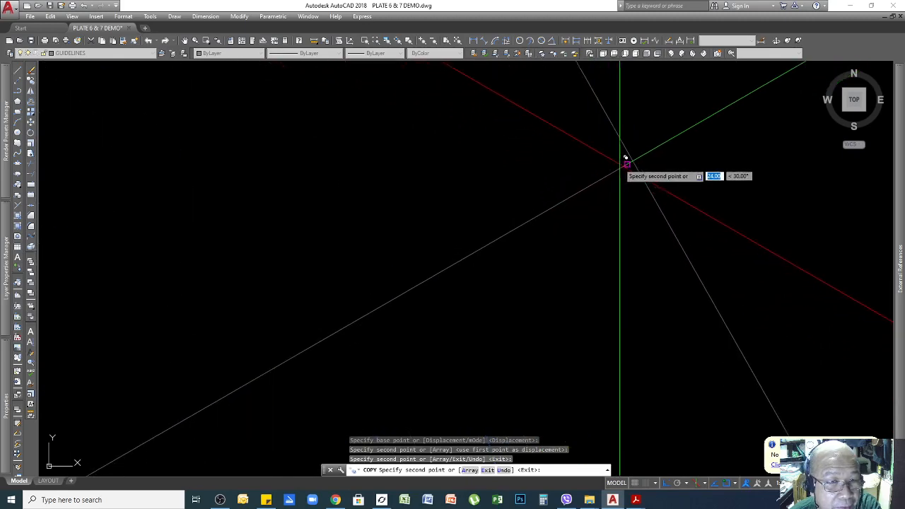
pyautogui.click(626, 164)
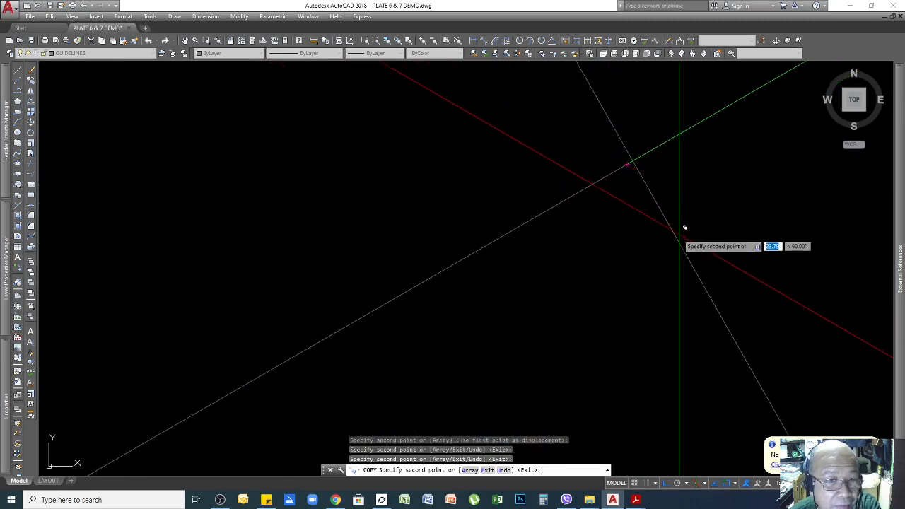
pyautogui.press('Return')
pyautogui.scroll(-9, 695, 246)
pyautogui.scroll(-4, 742, 316)
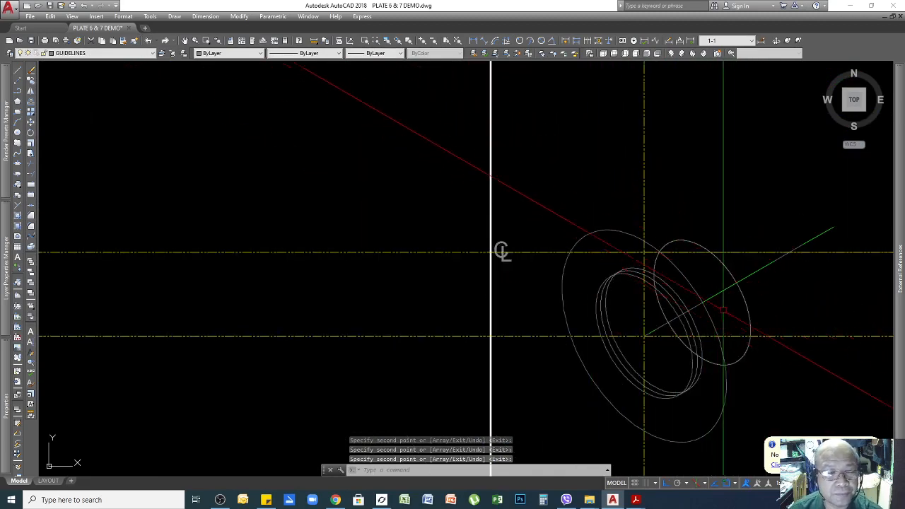
# Examine the 2-wide groove at the hub end of Section A-A and the matching bore ellipses in the finished Isometric View
pyautogui.scroll(-2, 580, 265)
pyautogui.scroll(-8, 721, 316)
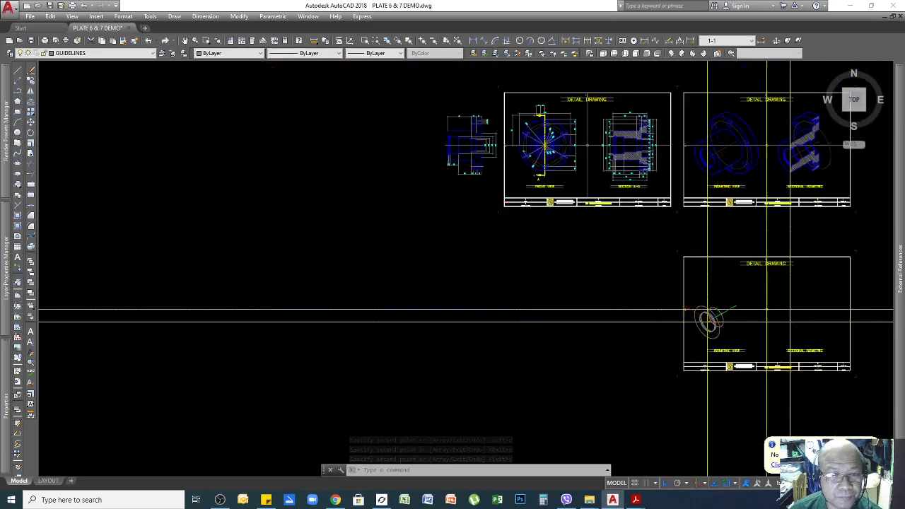
pyautogui.scroll(4, 721, 210)
pyautogui.scroll(2, 720, 211)
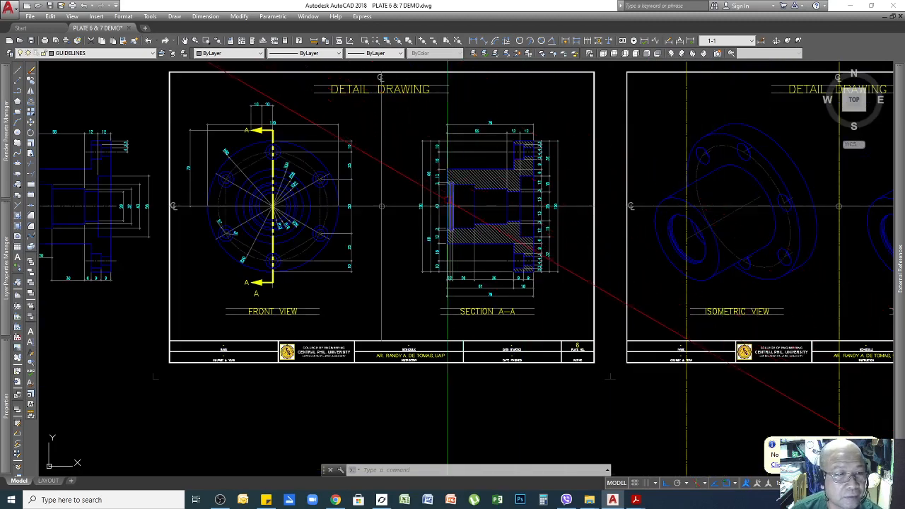
pyautogui.scroll(8, 447, 200)
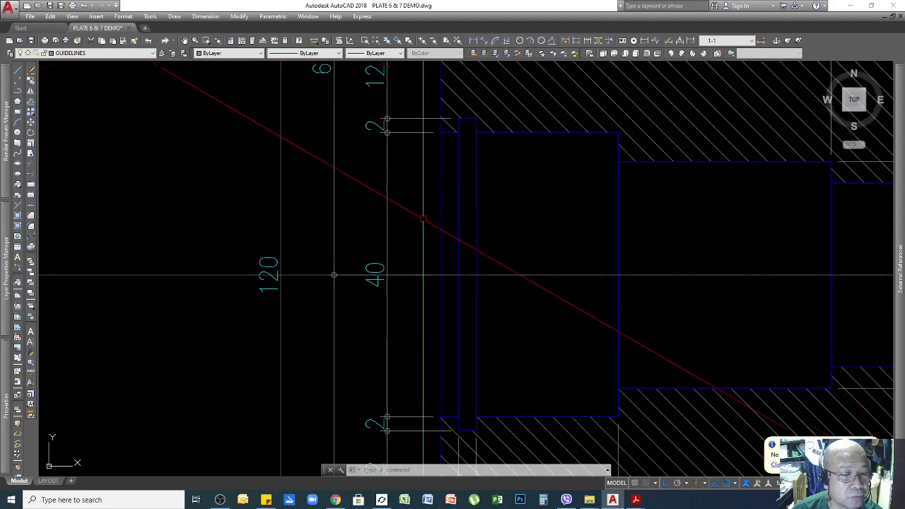
pyautogui.scroll(-8, 563, 191)
pyautogui.scroll(8, 563, 191)
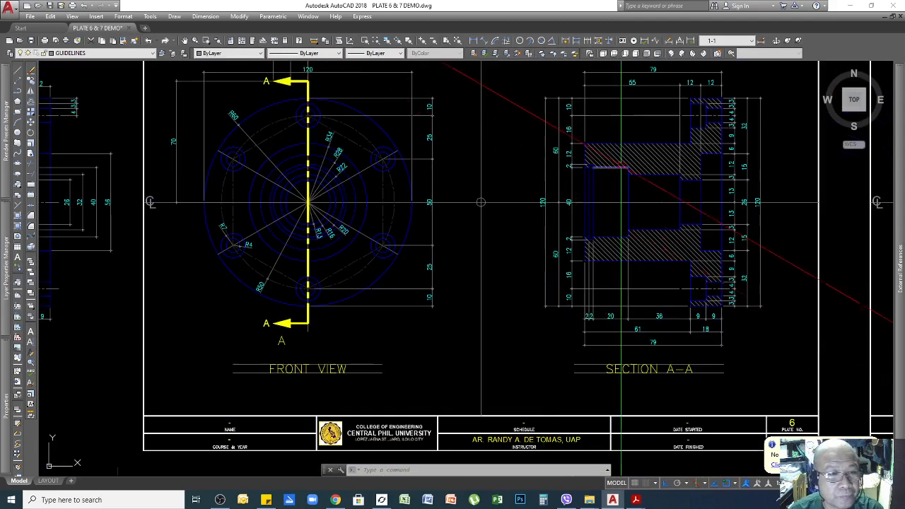
pyautogui.click(542, 187)
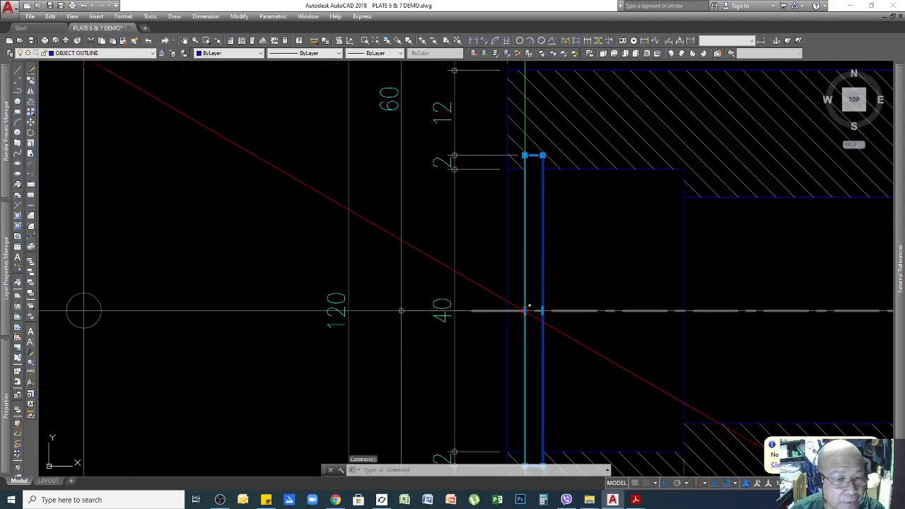
pyautogui.scroll(-8, 545, 313)
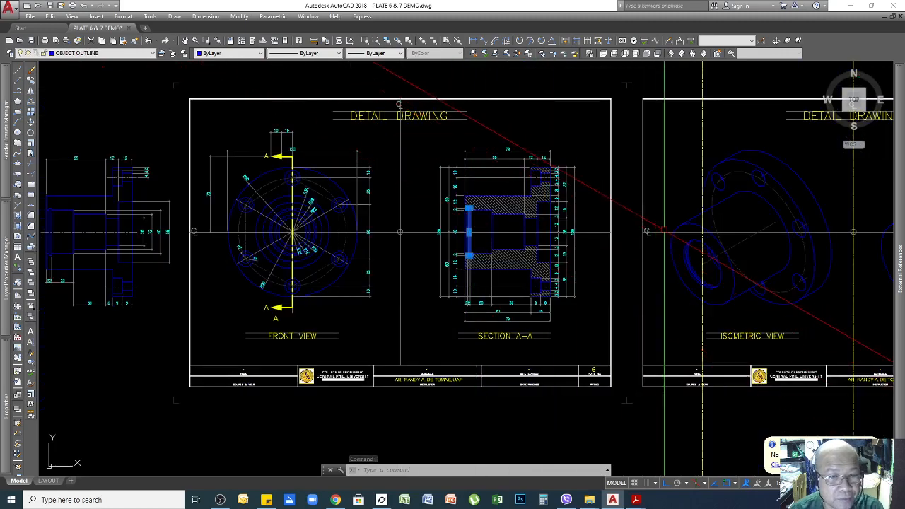
pyautogui.scroll(7, 705, 256)
pyautogui.scroll(2, 705, 255)
pyautogui.scroll(-4, 657, 233)
pyautogui.press('Escape')
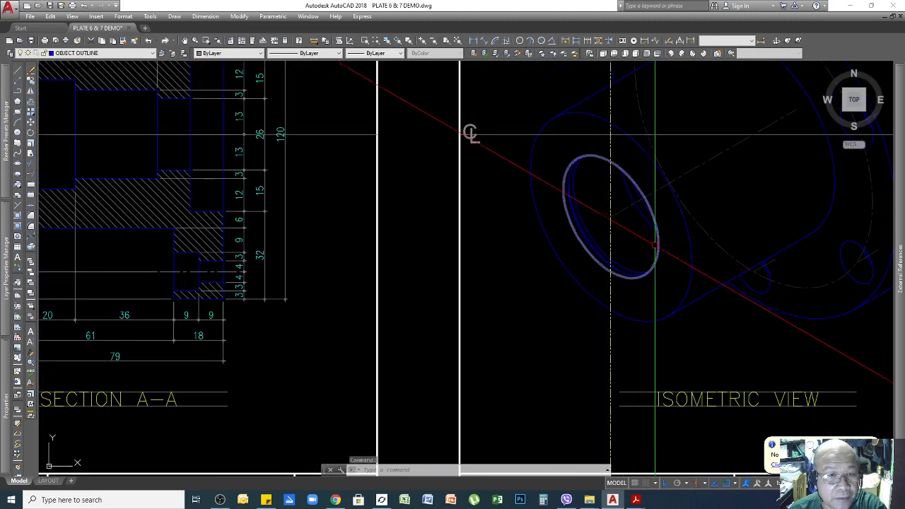
pyautogui.scroll(-5, 470, 133)
# Draw an isocircle of radius 22 centered on the axis line's first division point, 2 from its lower end
pyautogui.scroll(7, 636, 380)
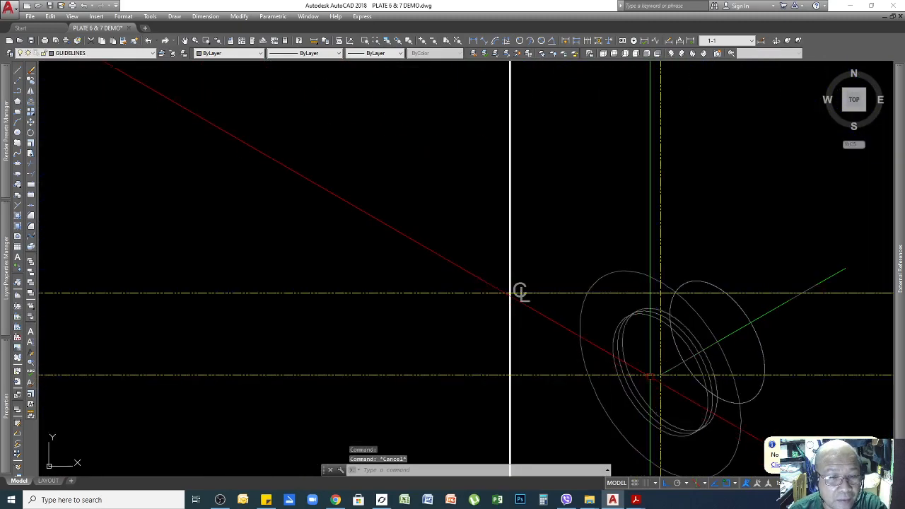
pyautogui.scroll(2, 679, 388)
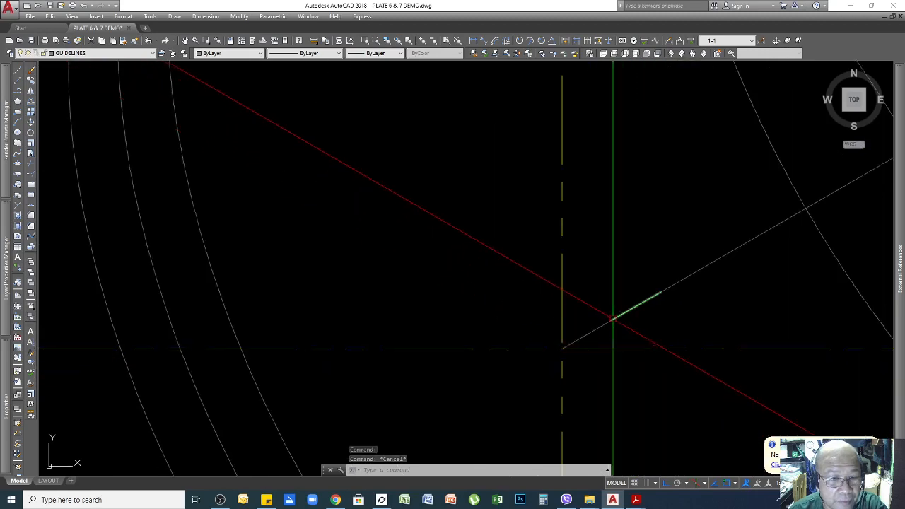
pyautogui.scroll(-4, 663, 309)
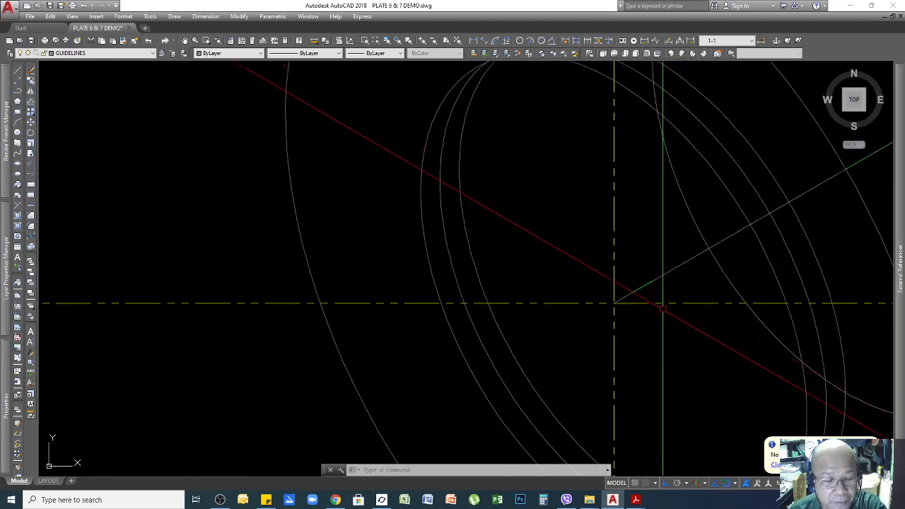
pyautogui.moveTo(4, 117)
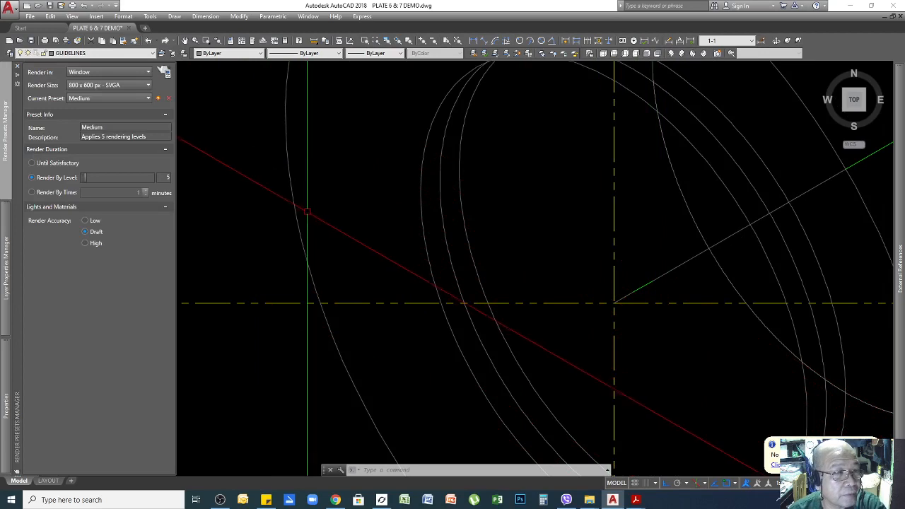
pyautogui.click(321, 183)
pyautogui.click(321, 182)
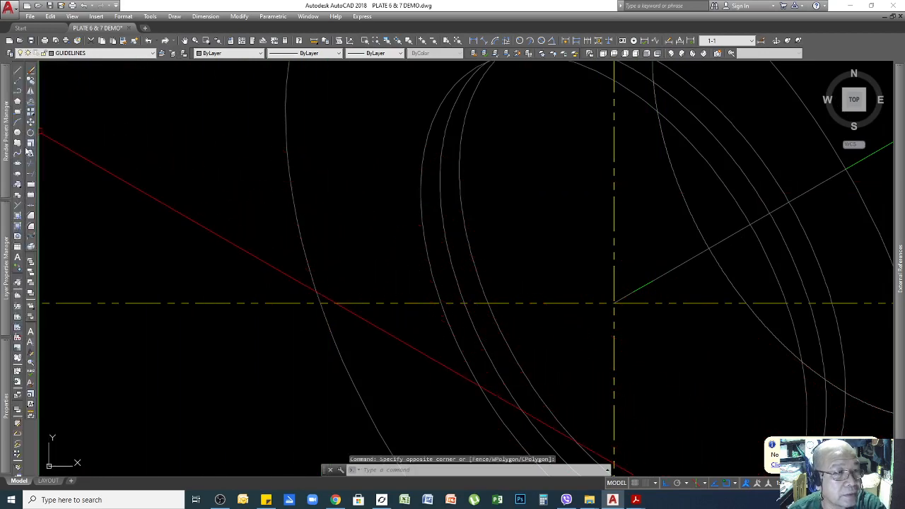
pyautogui.click(18, 164)
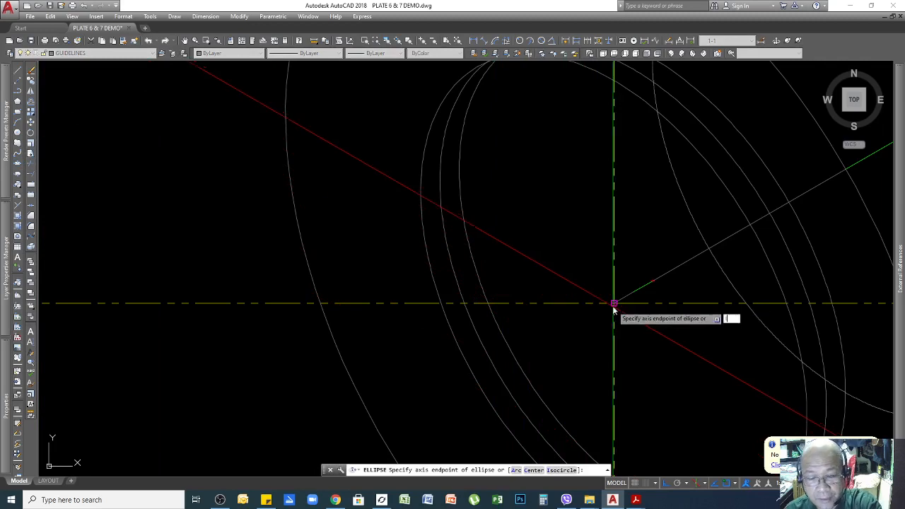
pyautogui.write('i')
pyautogui.press('Return')
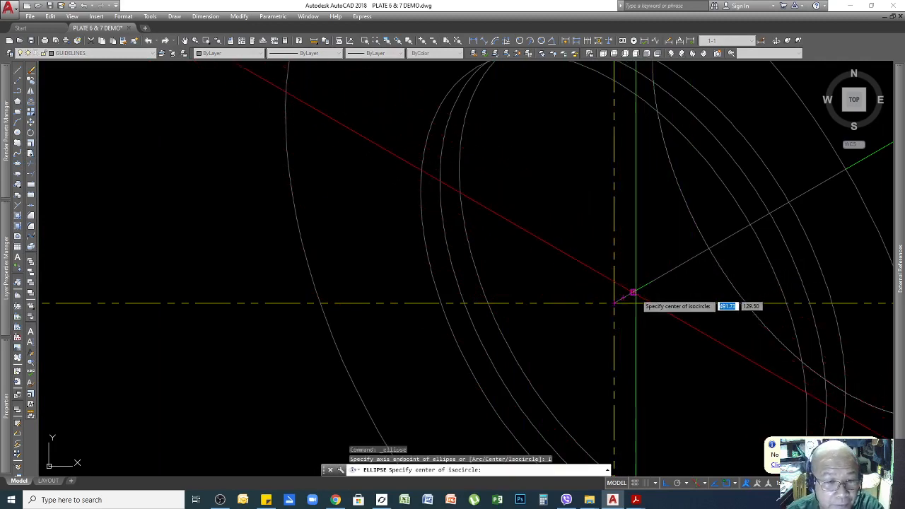
pyautogui.click(619, 302)
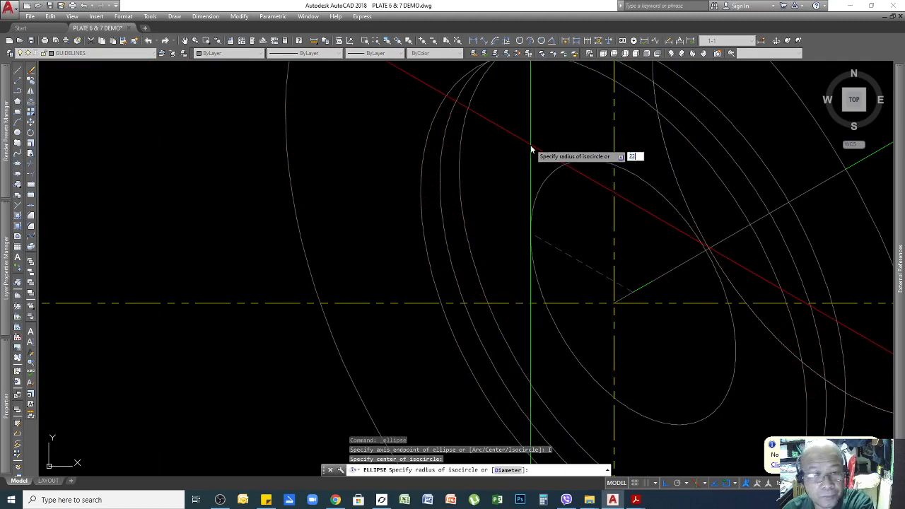
pyautogui.write('22')
pyautogui.press('Return')
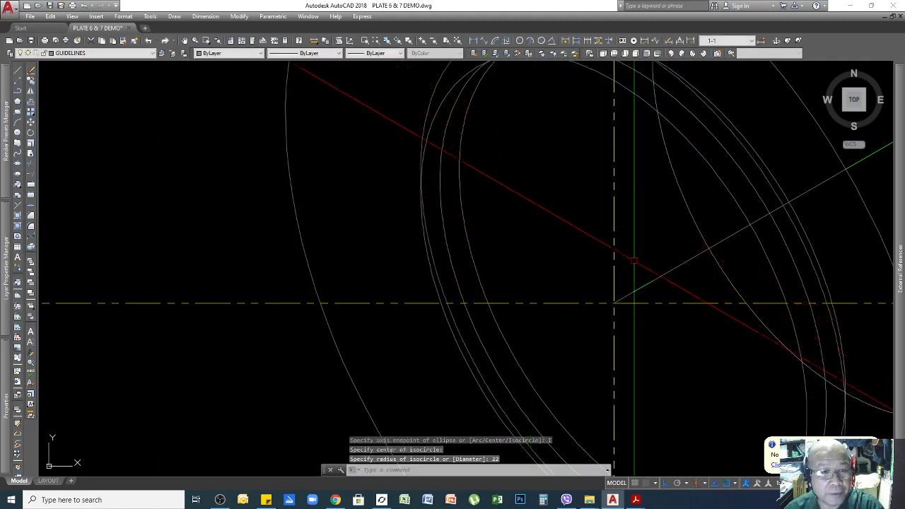
pyautogui.scroll(-4, 613, 303)
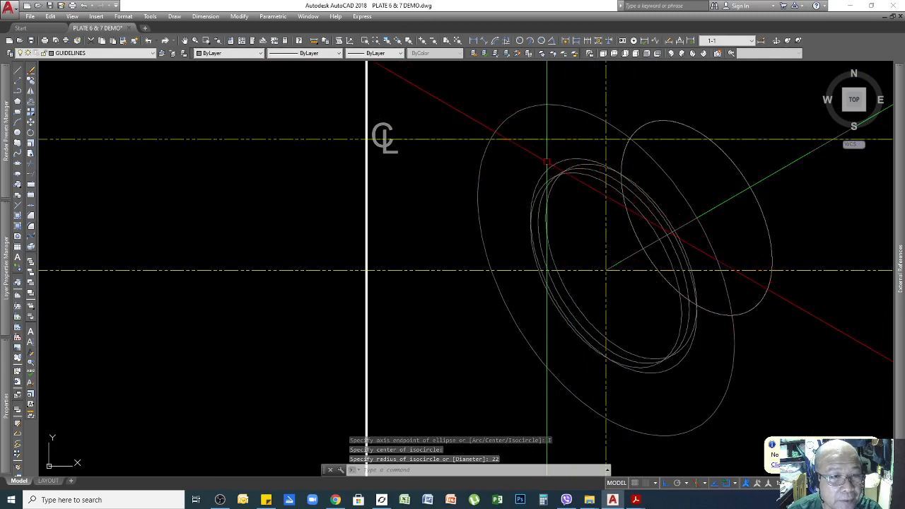
# Copy the radius 22 isocircle from the first division point to the second division point along the axis line
pyautogui.click(689, 272)
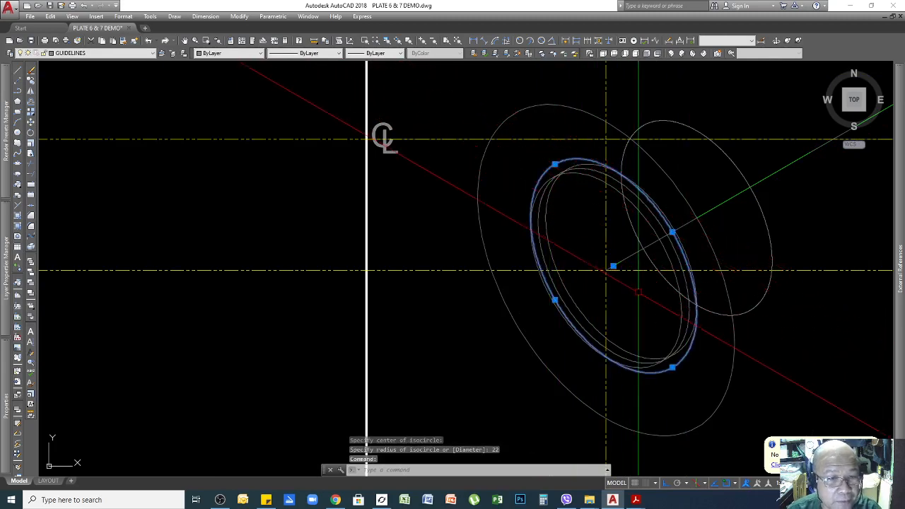
pyautogui.write('co')
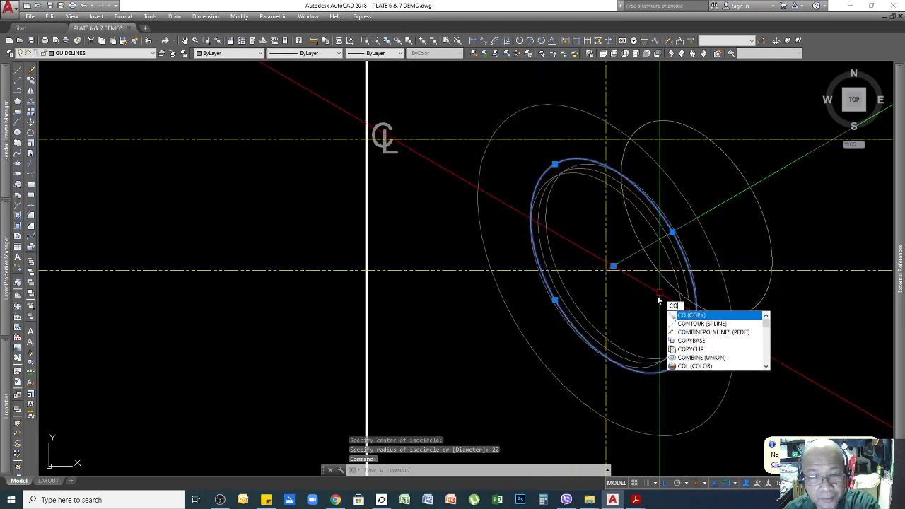
pyautogui.press('Return')
pyautogui.scroll(5, 657, 295)
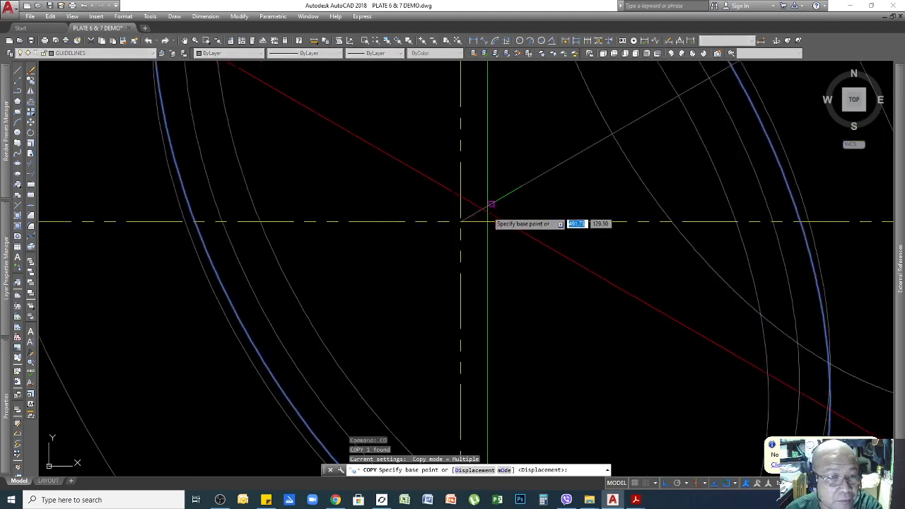
pyautogui.click(491, 203)
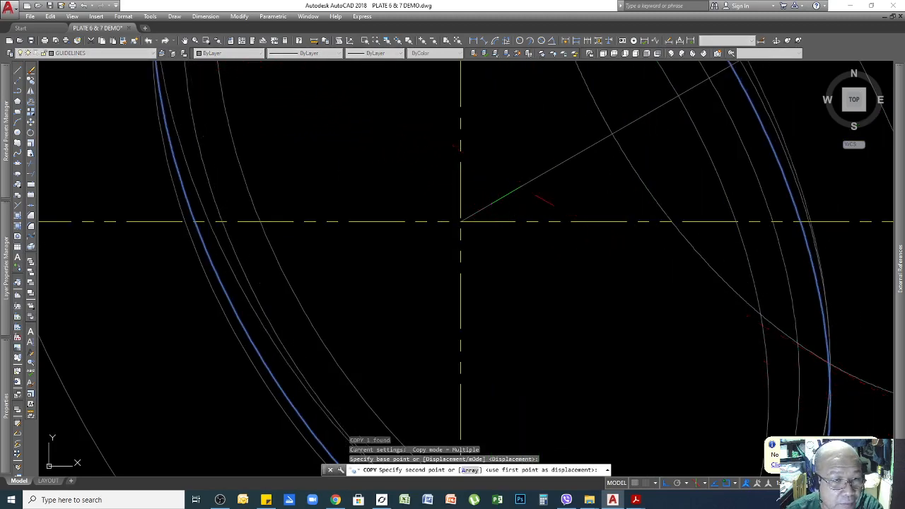
pyautogui.click(460, 219)
pyautogui.scroll(-5, 313, 212)
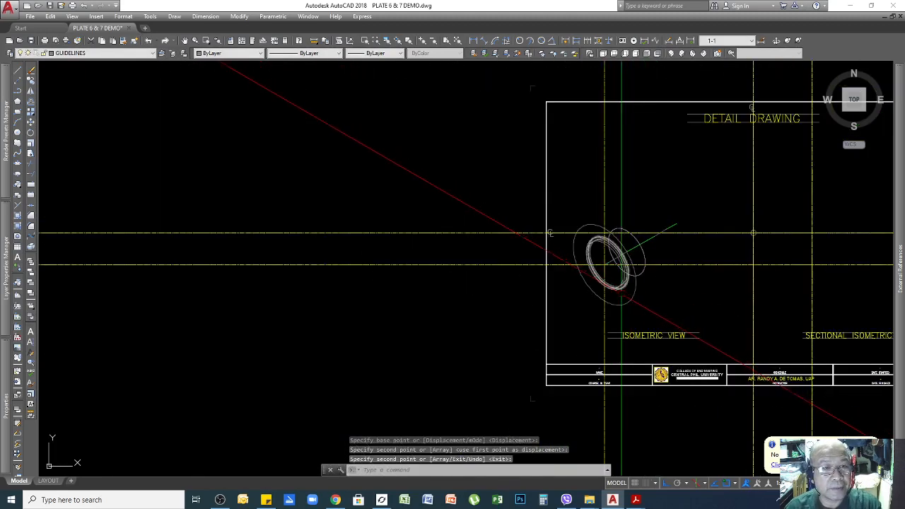
# Examine the stepped bore in Section A-A, including the 20 and 36 long portions and the change in diameter between them
pyautogui.scroll(-6, 604, 219)
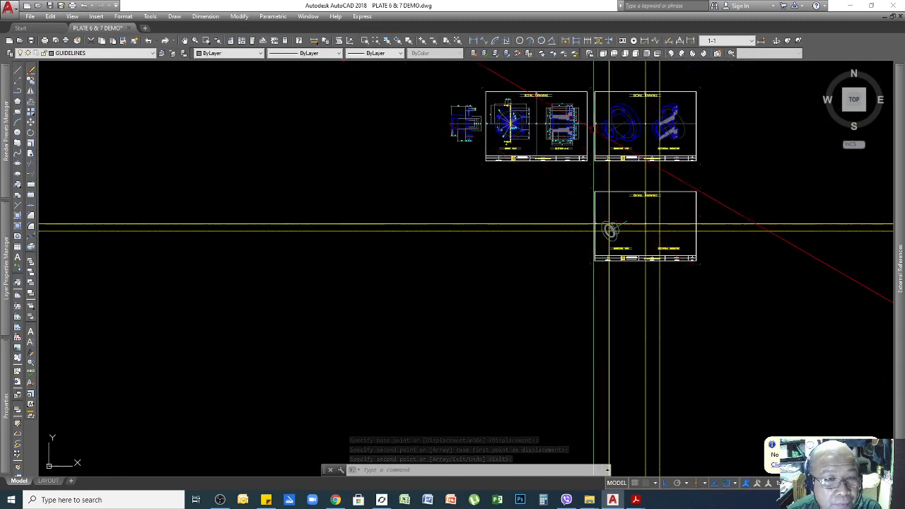
pyautogui.scroll(4, 569, 106)
pyautogui.scroll(4, 568, 145)
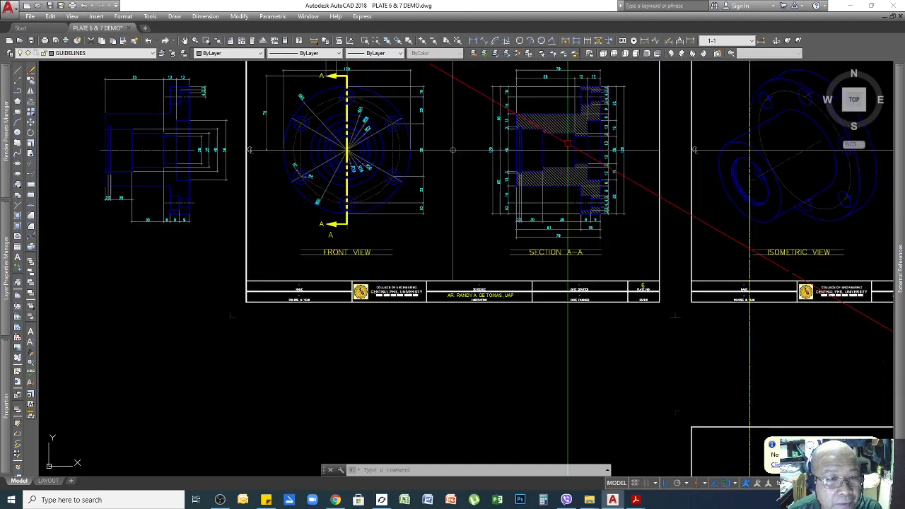
pyautogui.scroll(6, 530, 111)
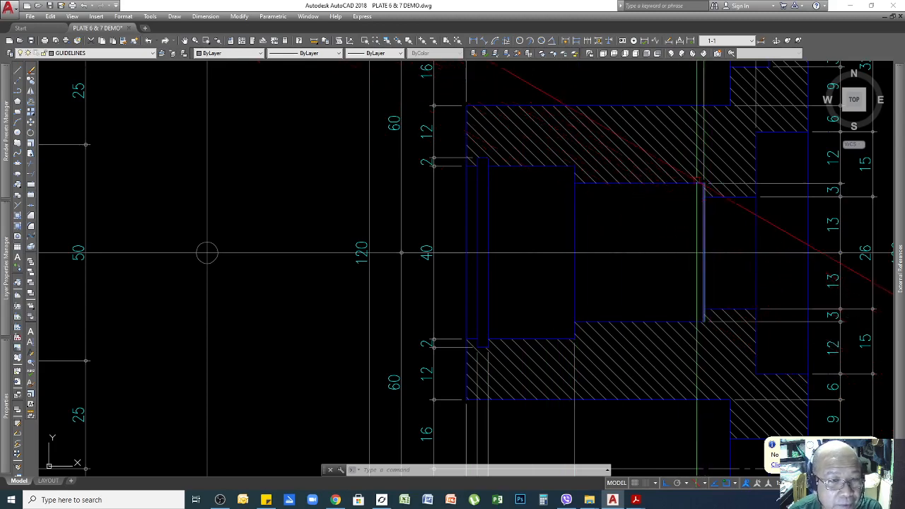
pyautogui.scroll(-2, 699, 204)
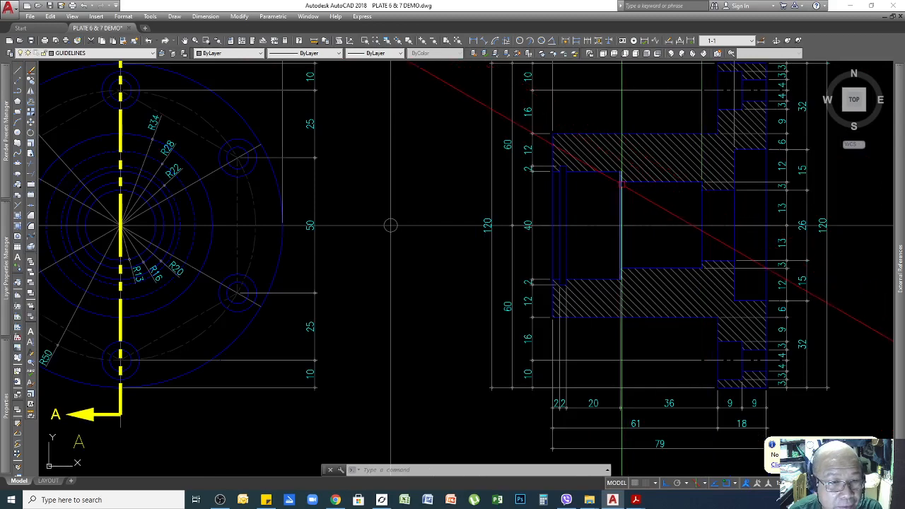
pyautogui.scroll(3, 390, 225)
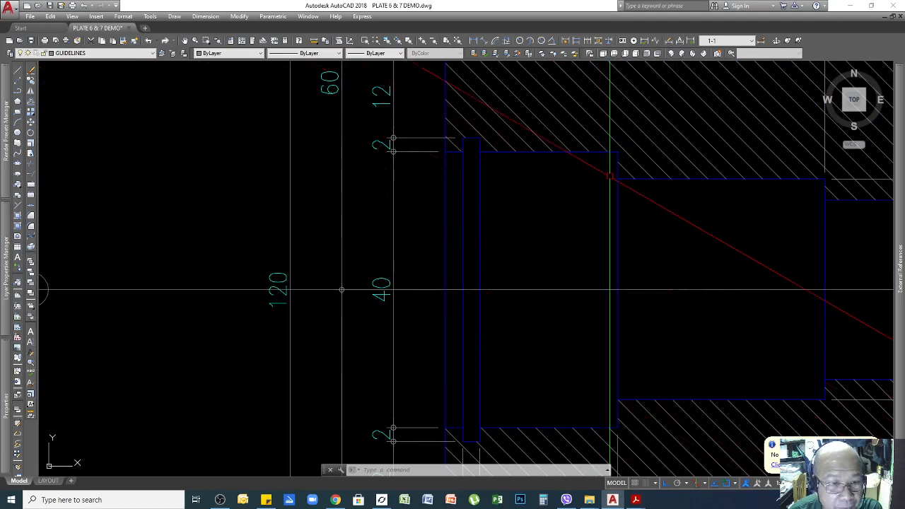
# Examine the 36-long bore portion and the narrowest bore opening in Section A-A, including the 3 and 13 dimensions beside them
pyautogui.click(832, 254)
pyautogui.click(751, 230)
pyautogui.scroll(-4, 749, 226)
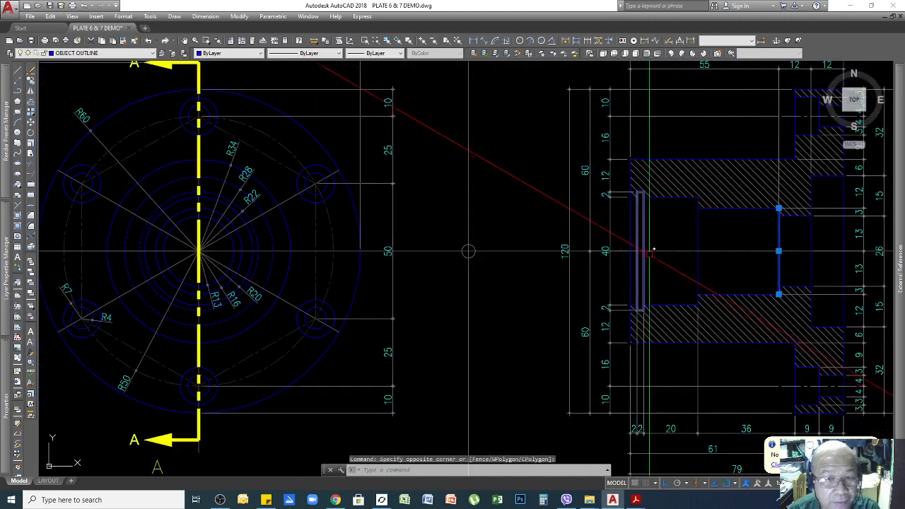
pyautogui.press('Escape')
pyautogui.scroll(4, 765, 247)
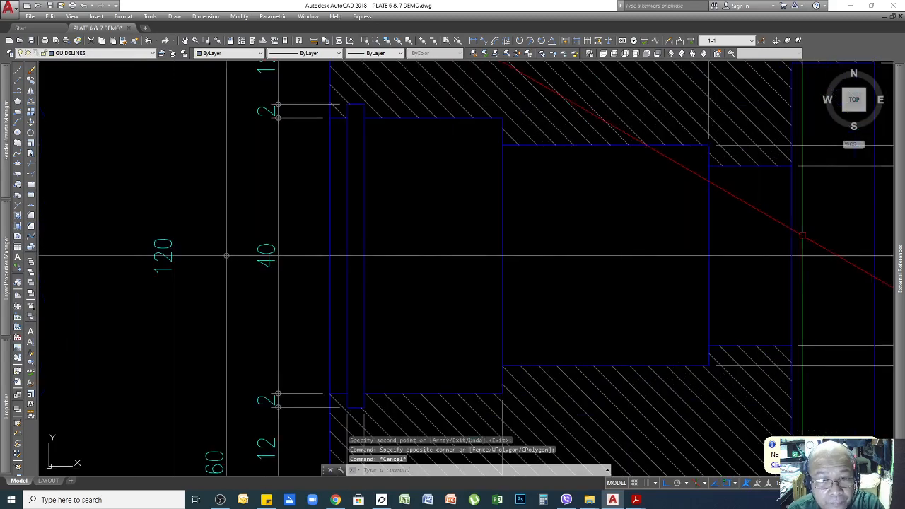
pyautogui.scroll(-2, 765, 247)
pyautogui.scroll(2, 765, 247)
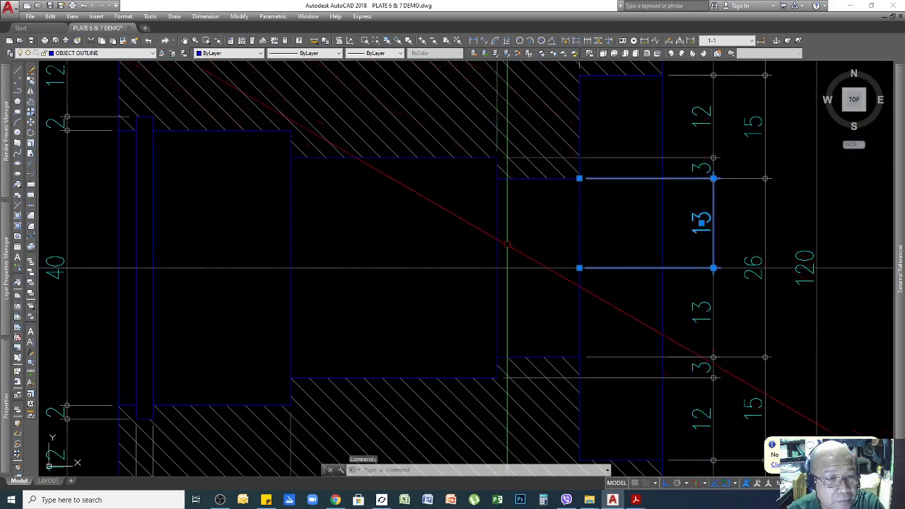
pyautogui.press('Escape')
pyautogui.press('Escape')
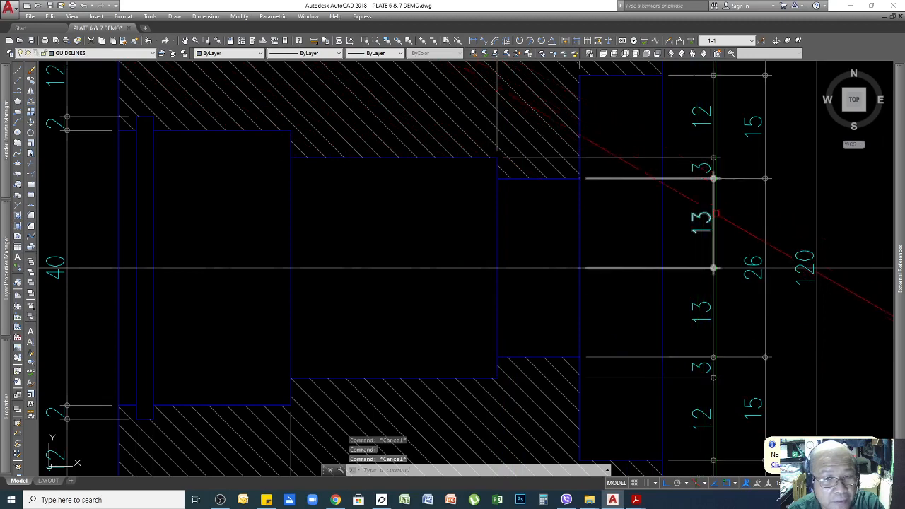
pyautogui.scroll(-1, 716, 225)
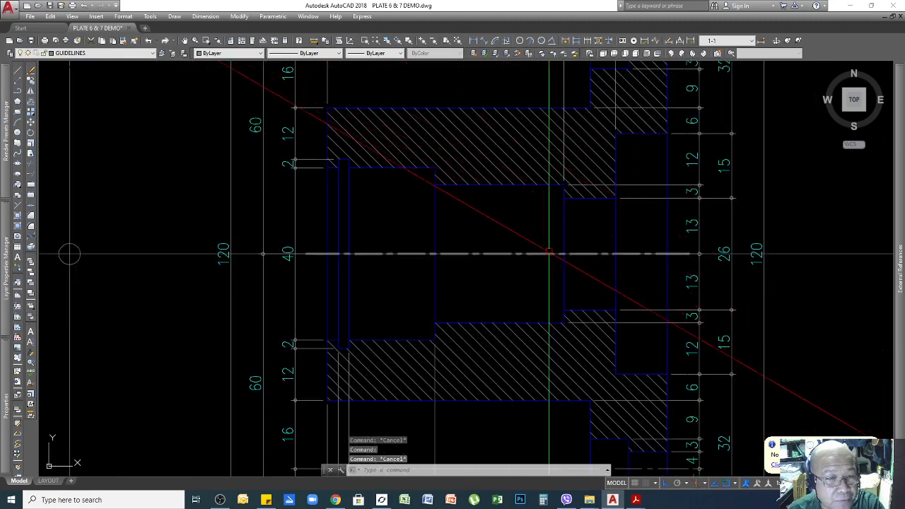
# Compare the bore step after the 20-long portion in Section A-A with the matching segment and isocircles on the new sheet's axis line
pyautogui.scroll(-3, 434, 250)
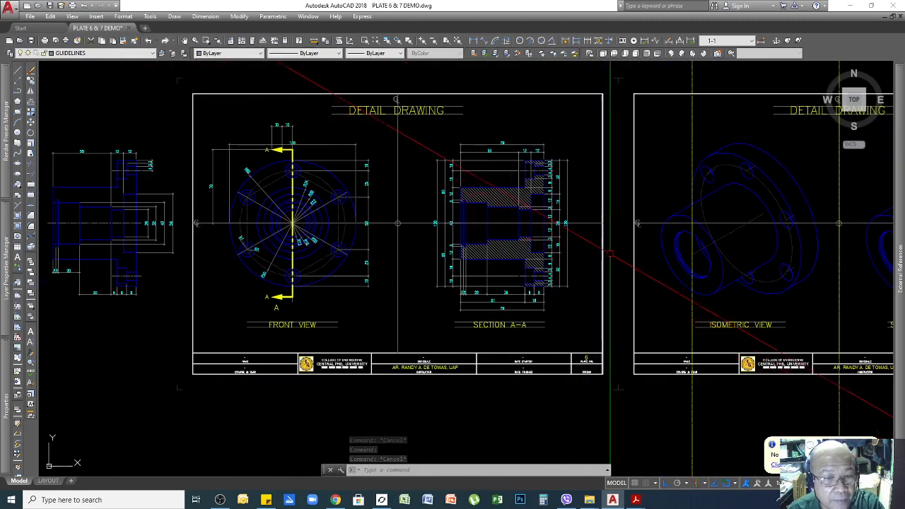
pyautogui.scroll(-3, 519, 179)
pyautogui.scroll(5, 611, 351)
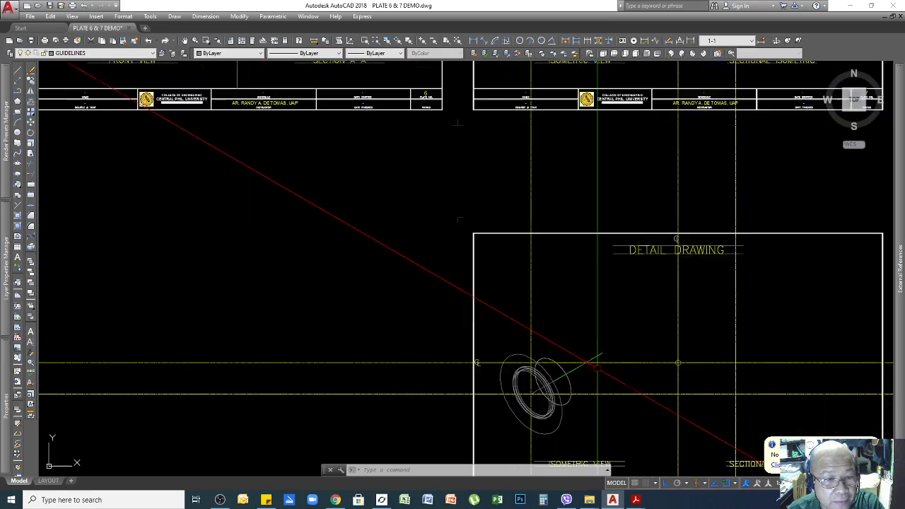
pyautogui.scroll(-5, 600, 314)
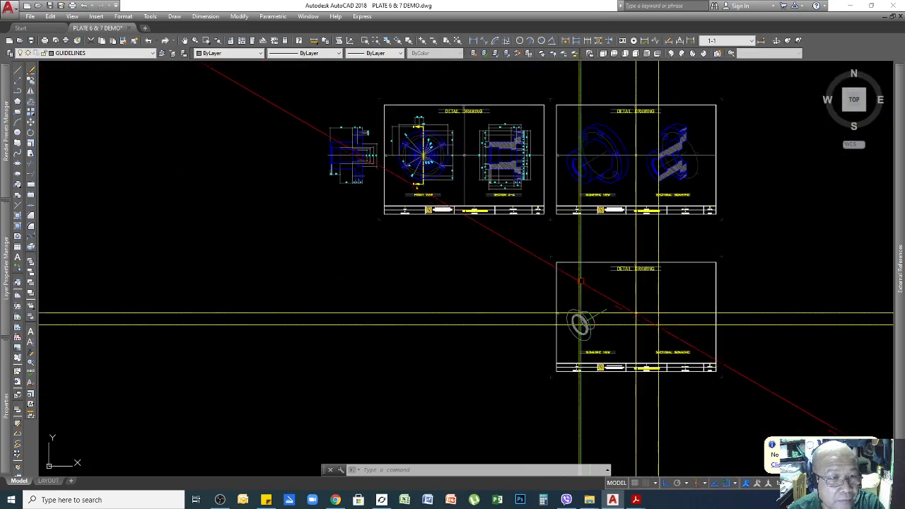
pyautogui.scroll(8, 463, 154)
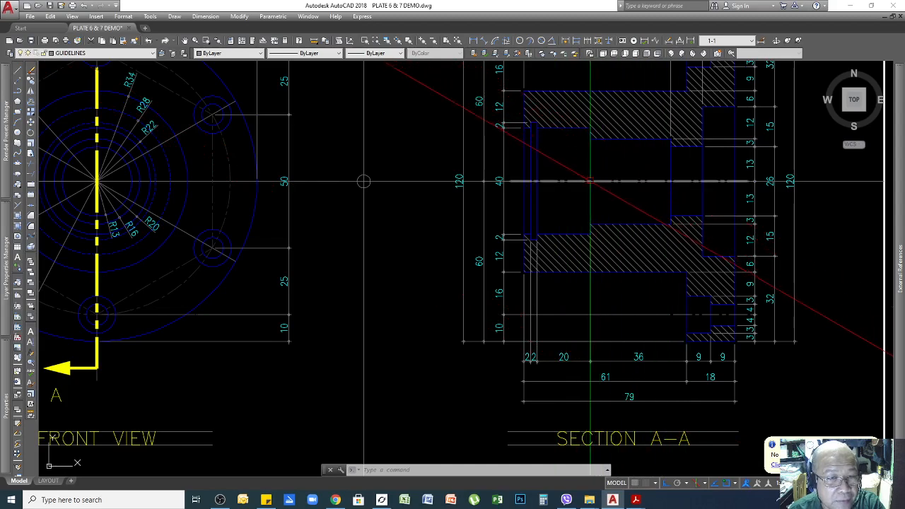
pyautogui.scroll(-8, 590, 182)
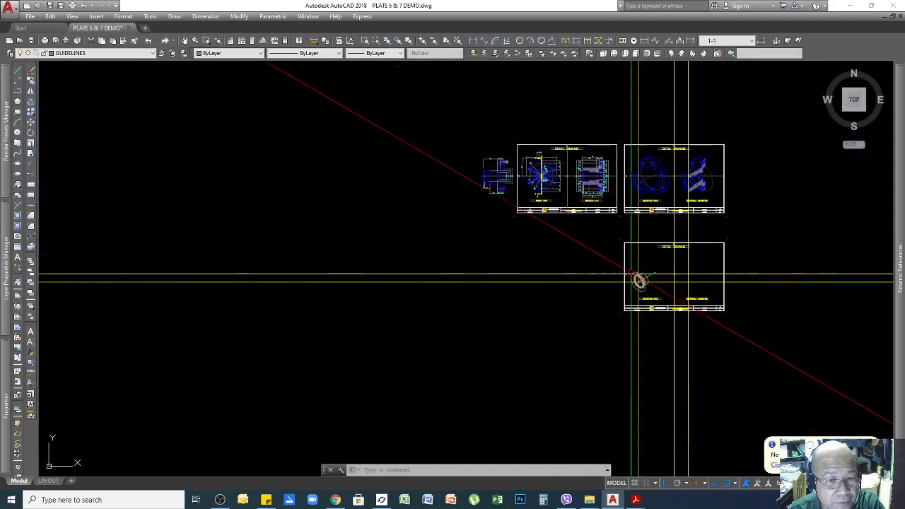
pyautogui.scroll(8, 638, 281)
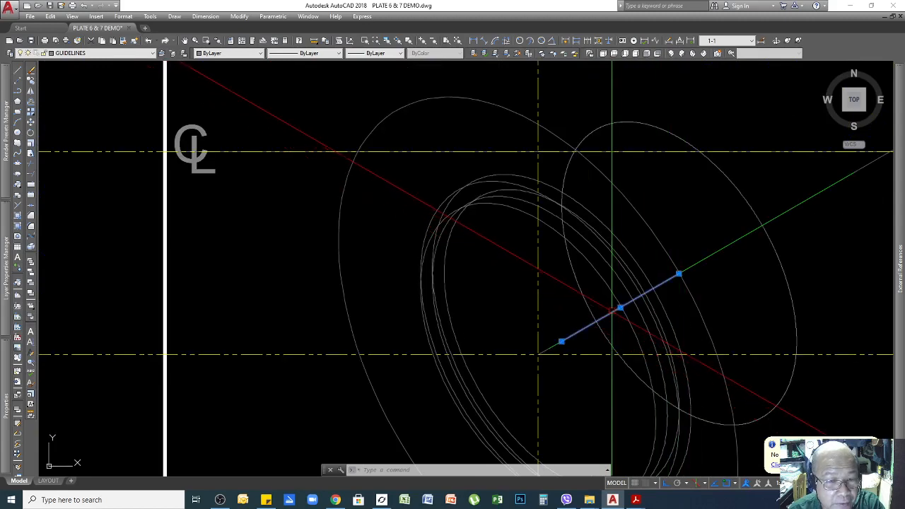
pyautogui.press('Escape')
pyautogui.press('Escape')
pyautogui.press('Escape')
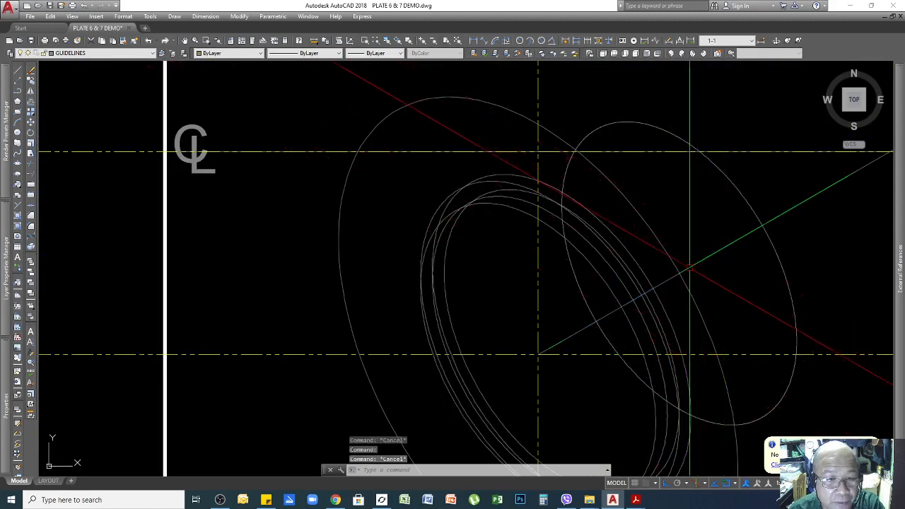
# Draw an isocircle of radius 16 centered on the axis line's third division point, at the end of the 20-long segment
pyautogui.scroll(5, 722, 256)
pyautogui.scroll(-2, 643, 231)
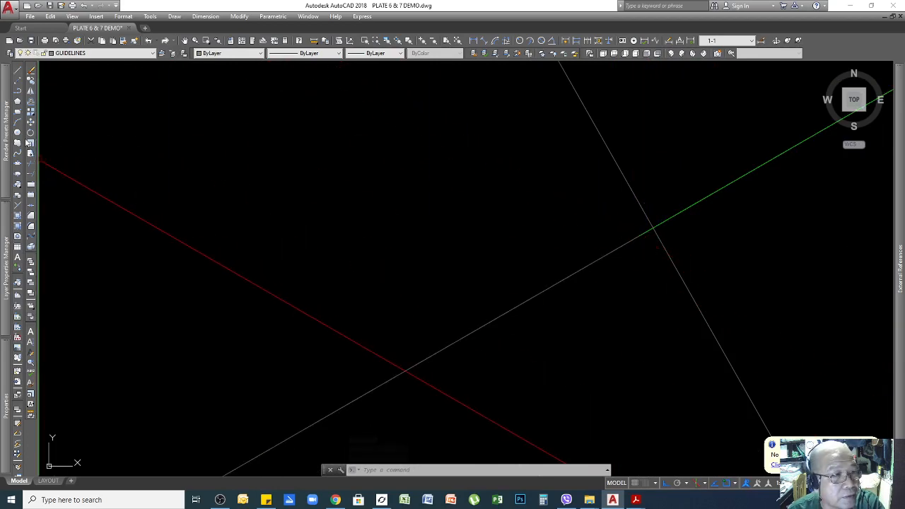
pyautogui.click(18, 163)
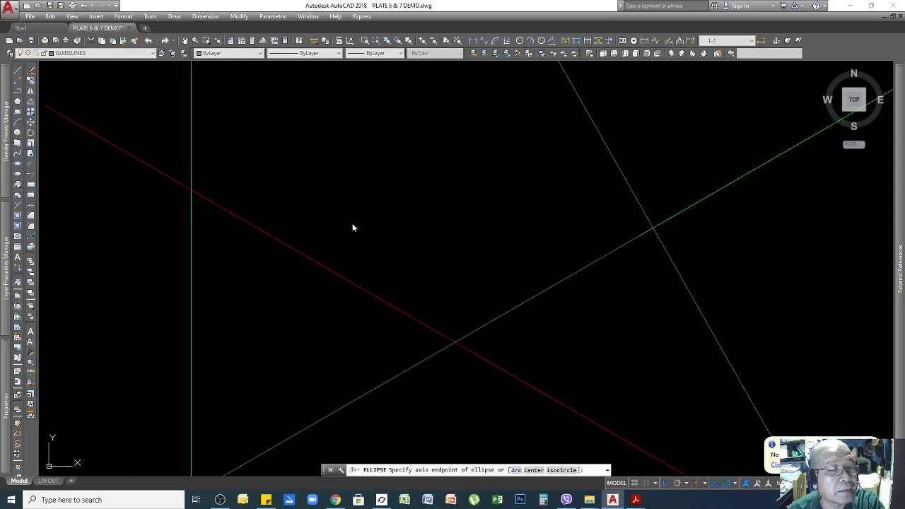
pyautogui.press('Return')
pyautogui.click(639, 236)
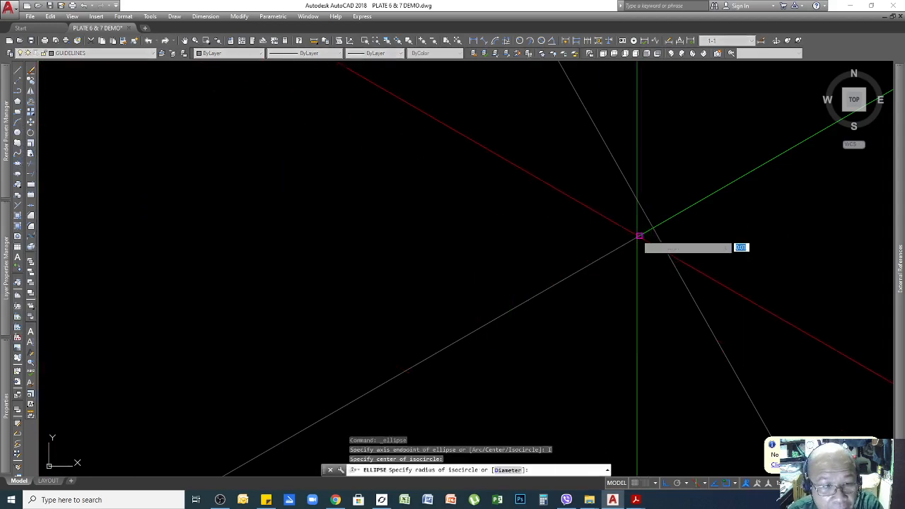
pyautogui.scroll(5, 637, 235)
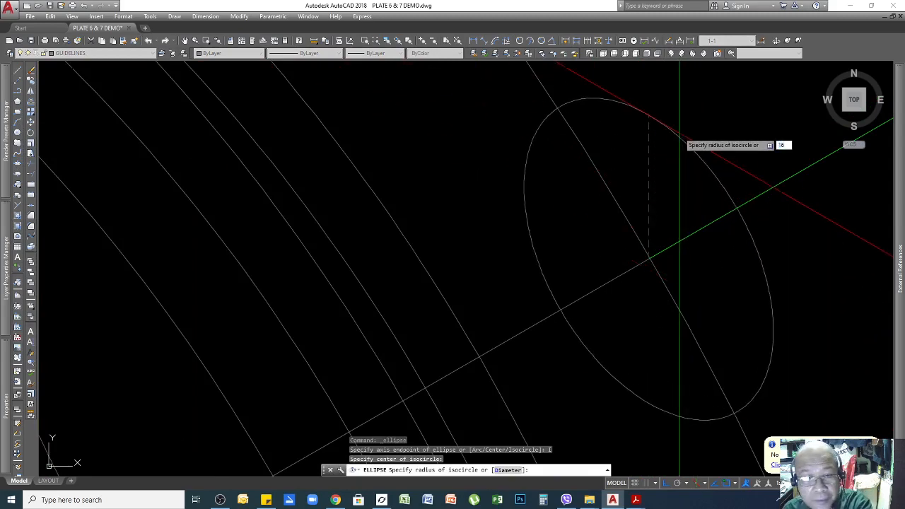
pyautogui.write('16')
pyautogui.press('Return')
pyautogui.scroll(-3, 700, 198)
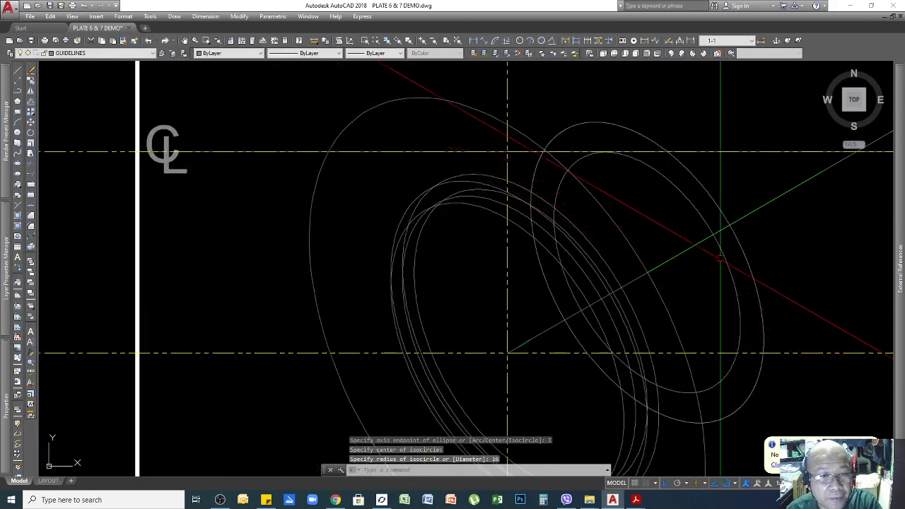
# Copy the radius 16 isocircle from the third division point to the fourth division point along the axis line
pyautogui.click(682, 193)
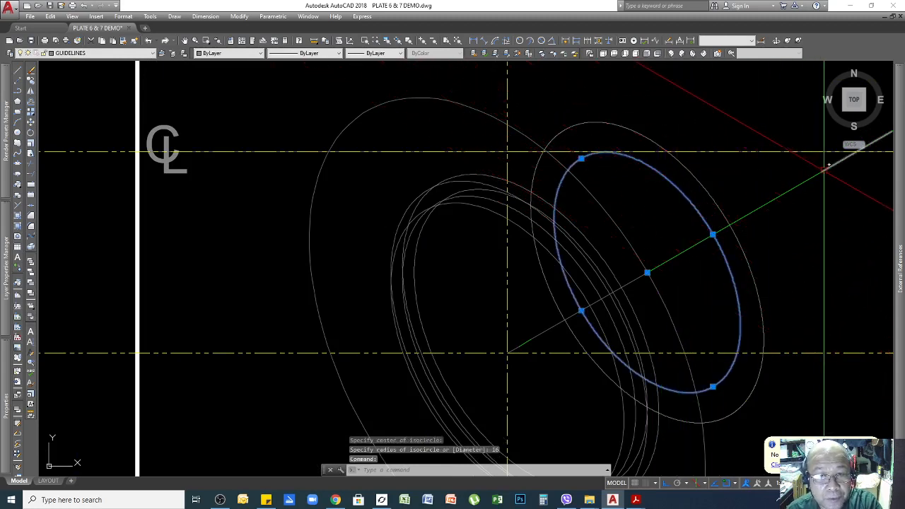
pyautogui.write('co')
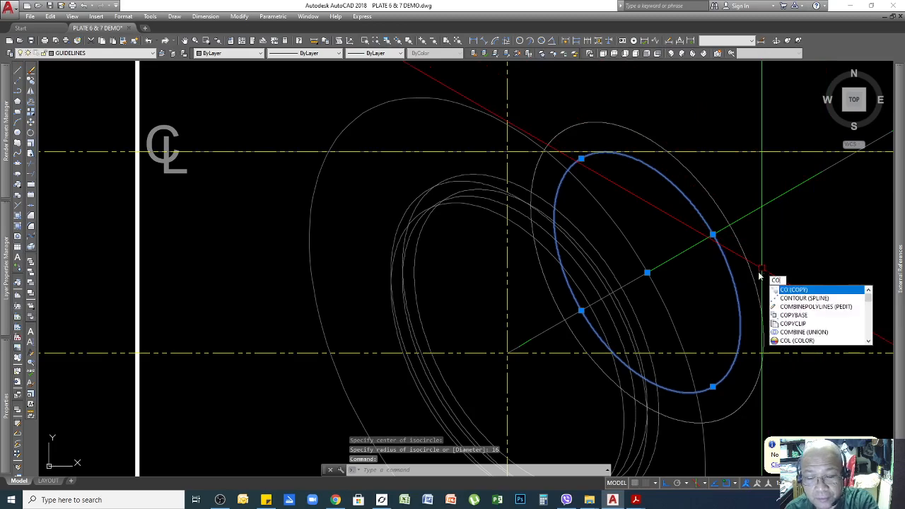
pyautogui.press('Return')
pyautogui.scroll(6, 686, 313)
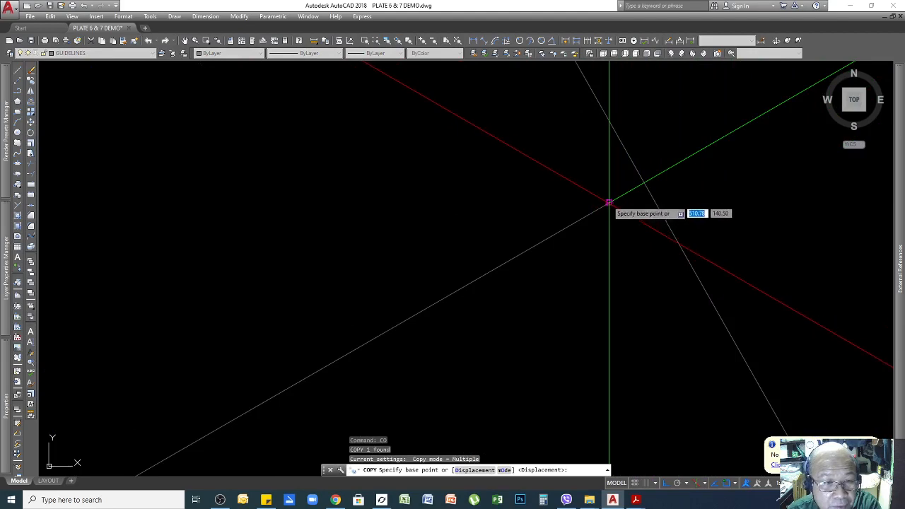
pyautogui.click(608, 203)
pyautogui.moveTo(608, 203); pyautogui.dragTo(554, 259, button='middle')
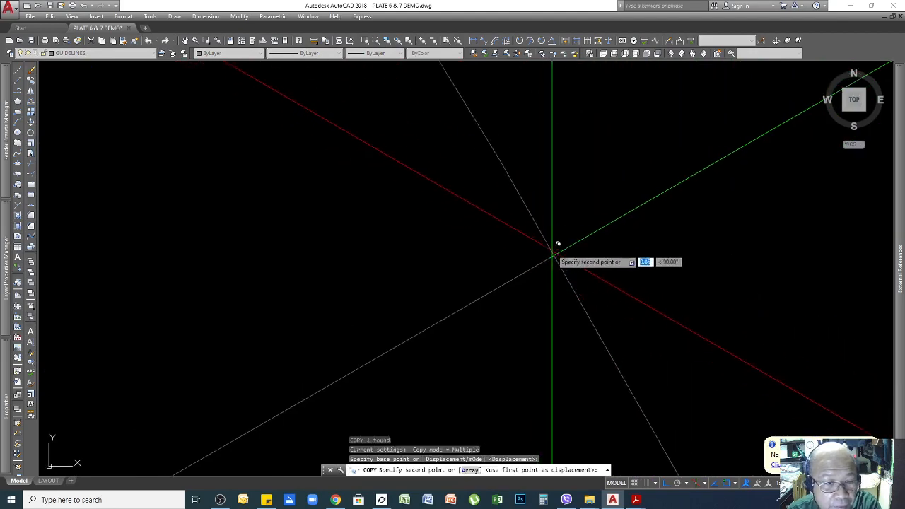
pyautogui.scroll(-5, 548, 255)
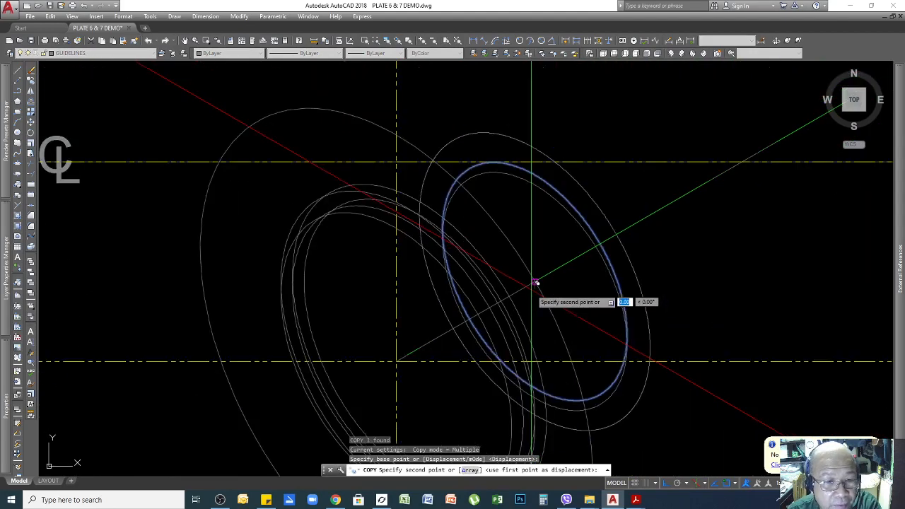
pyautogui.scroll(5, 711, 178)
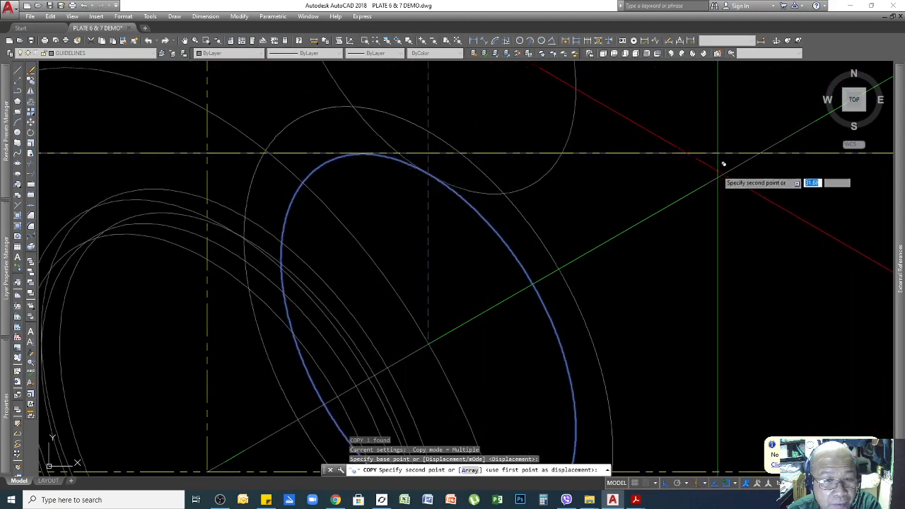
pyautogui.click(704, 184)
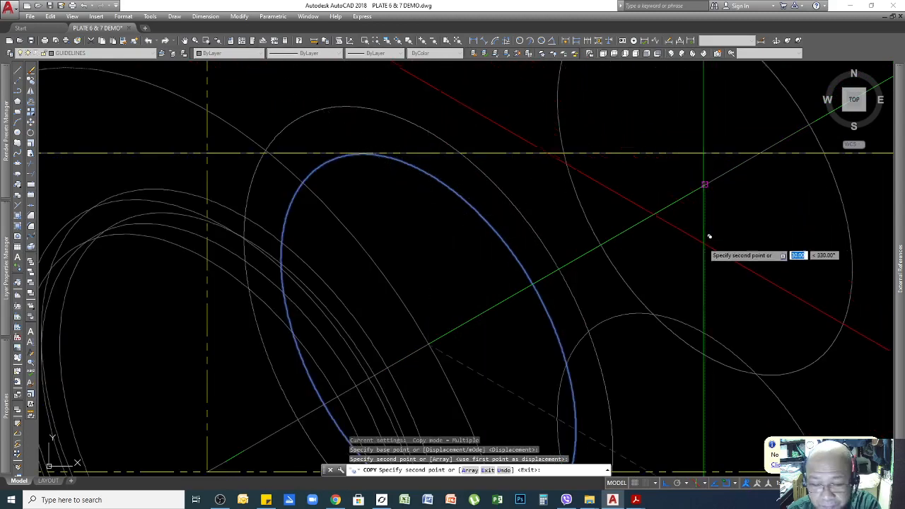
pyautogui.press('Return')
pyautogui.scroll(-5, 675, 229)
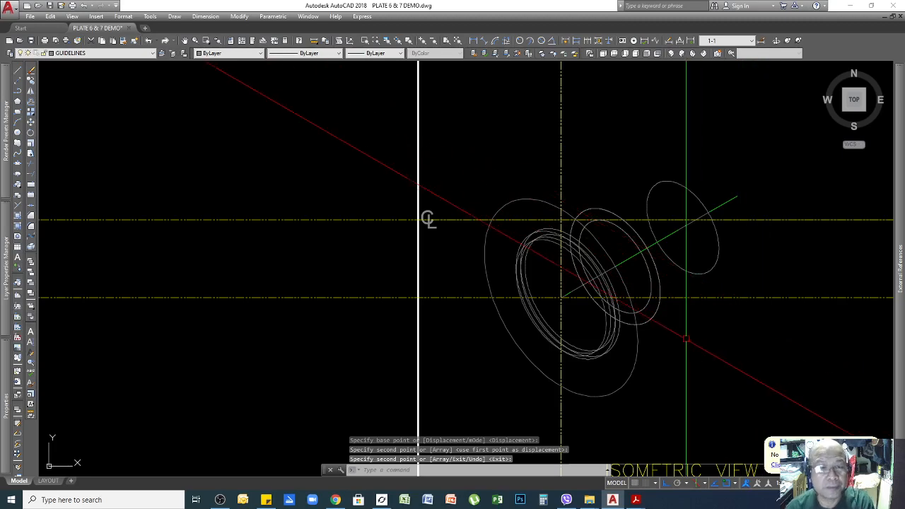
# Examine the narrowest bore portion in Section A-A and its 13 dimensions above and below the centerline
pyautogui.scroll(-5, 720, 327)
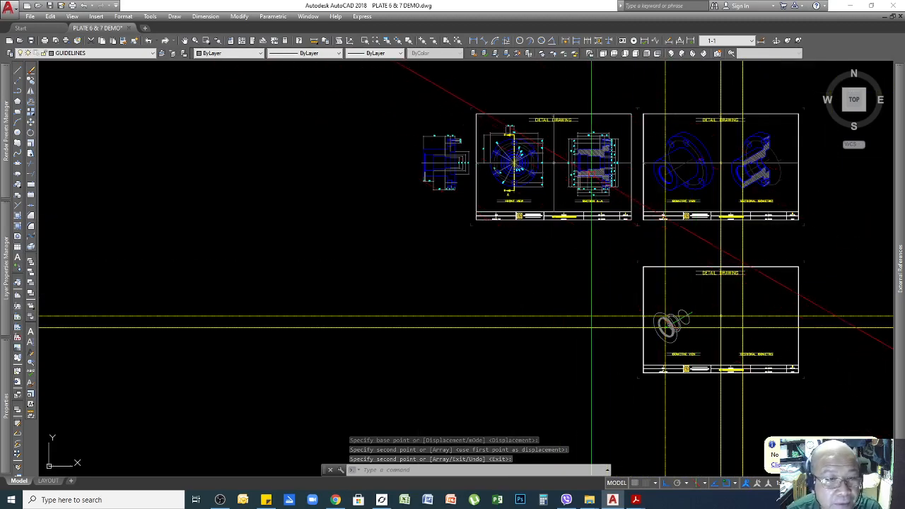
pyautogui.scroll(6, 591, 146)
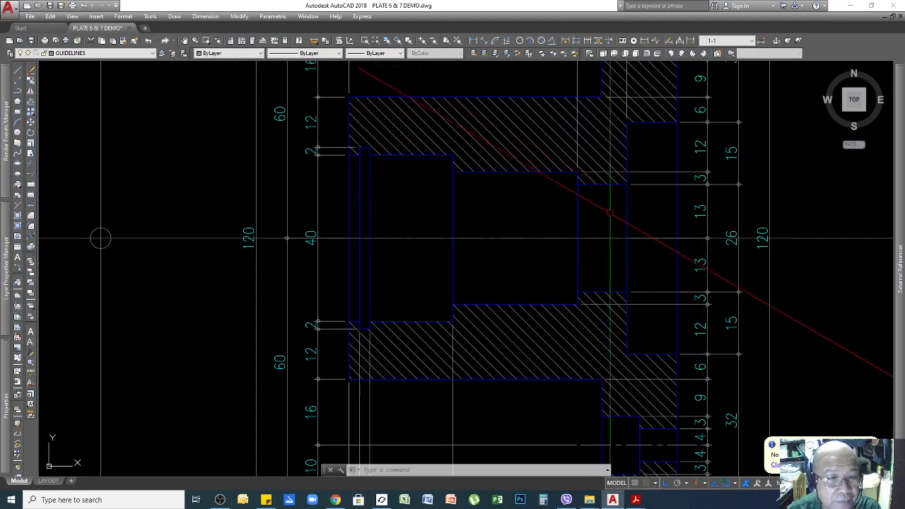
pyautogui.scroll(-2, 497, 238)
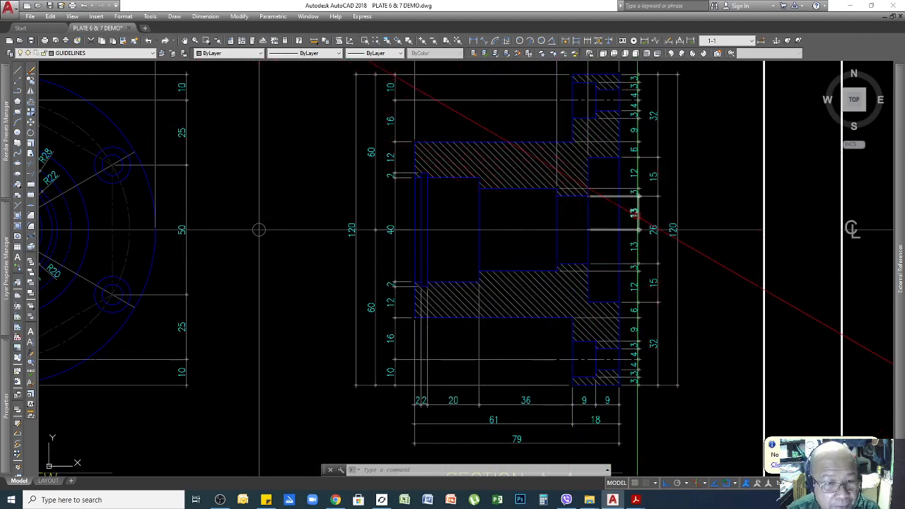
pyautogui.scroll(3, 634, 212)
pyautogui.scroll(-10, 633, 212)
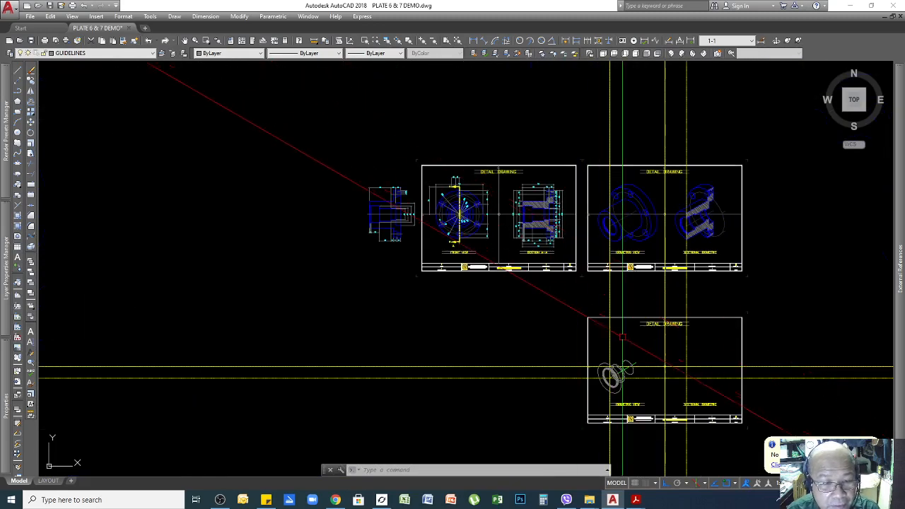
pyautogui.scroll(2, 628, 369)
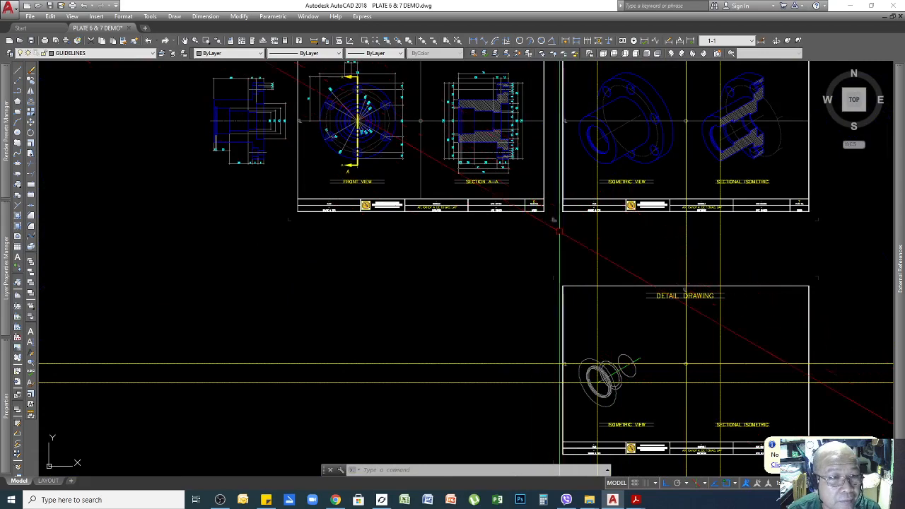
pyautogui.scroll(4, 608, 332)
pyautogui.scroll(-4, 601, 318)
pyautogui.scroll(6, 580, 289)
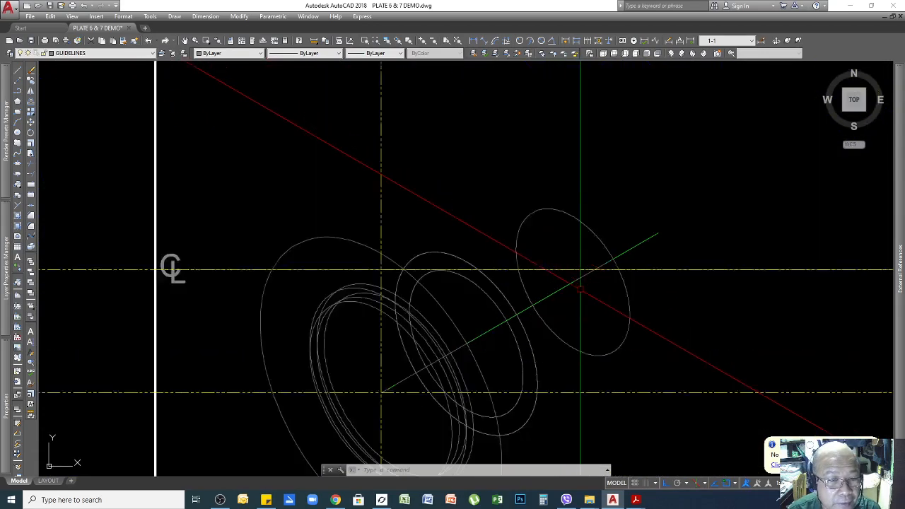
# Draw an isocircle of radius 13 centered on the axis line's fourth division point, inside the radius 16 isocircle
pyautogui.scroll(2, 575, 284)
pyautogui.click(568, 278)
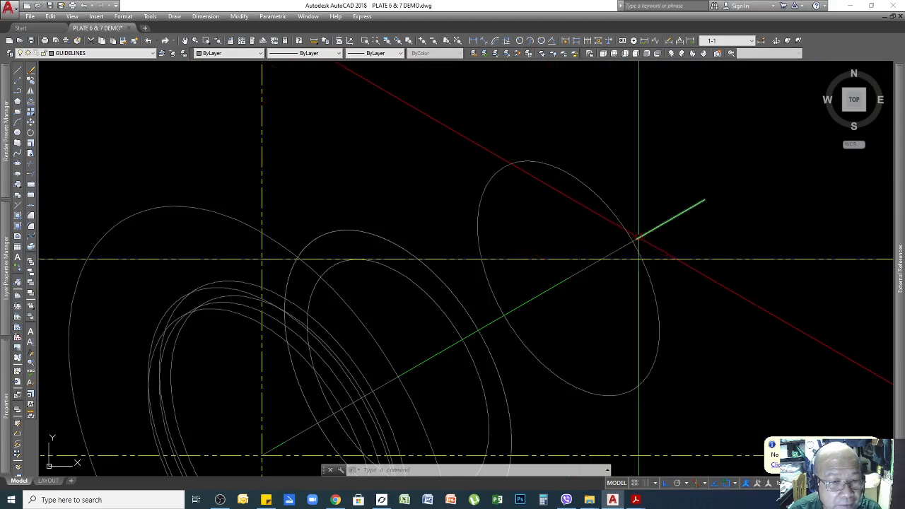
pyautogui.scroll(4, 636, 237)
pyautogui.scroll(-4, 662, 225)
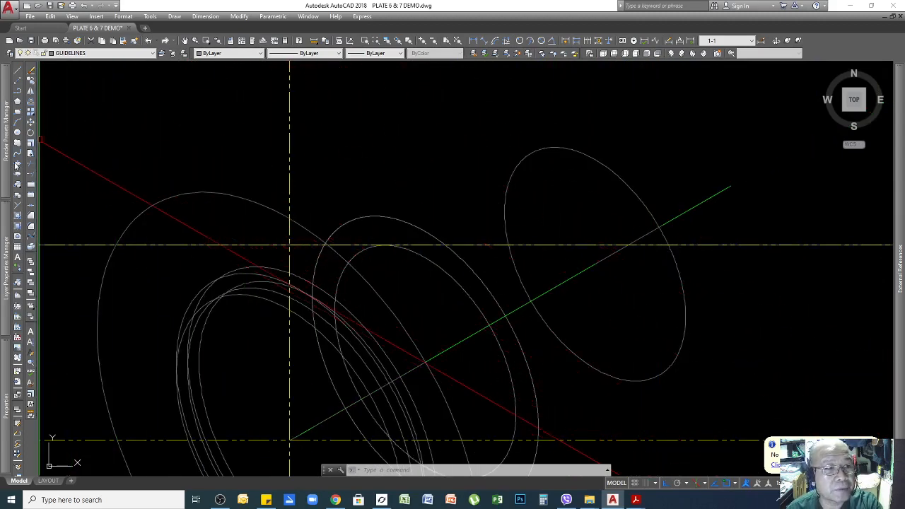
pyautogui.click(17, 164)
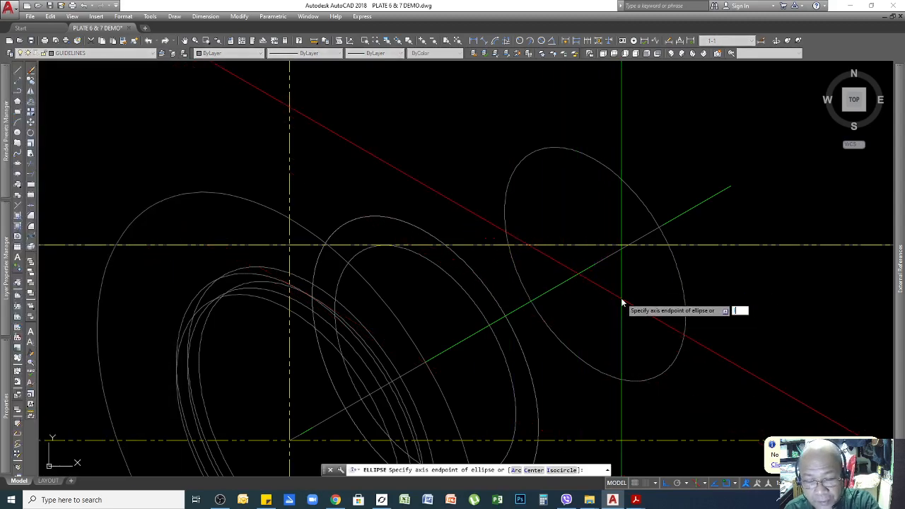
pyautogui.write('i')
pyautogui.press('Return')
pyautogui.click(594, 264)
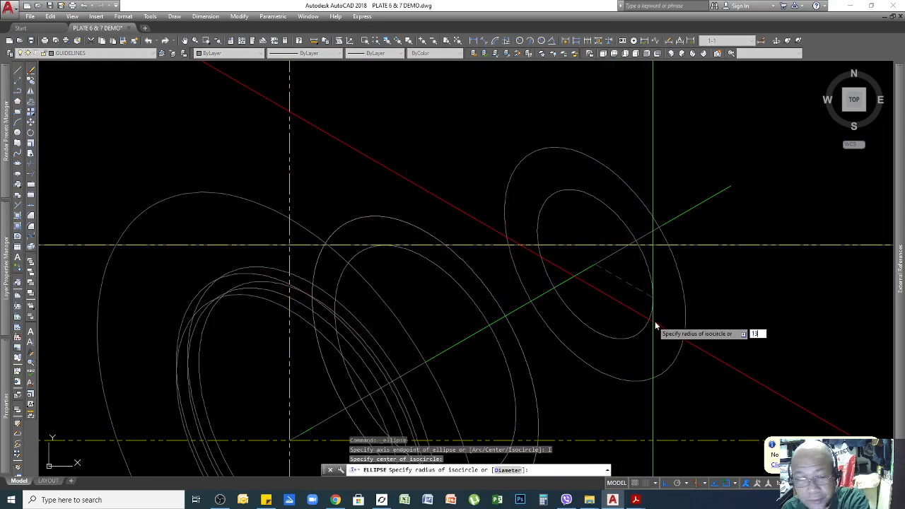
pyautogui.press('Return')
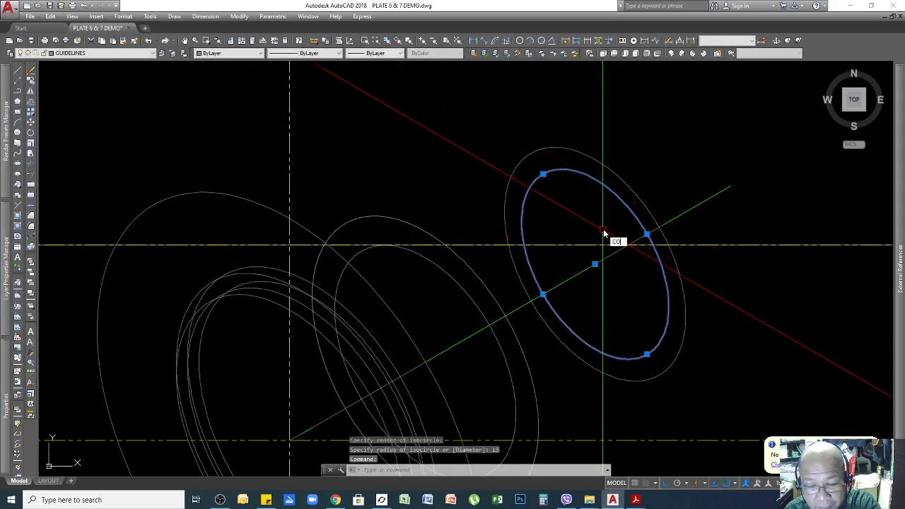
# Copy the radius 13 isocircle from the fourth division point to the fifth division point along the axis line
pyautogui.write('co')
pyautogui.press('Return')
pyautogui.scroll(2, 593, 272)
pyautogui.click(586, 259)
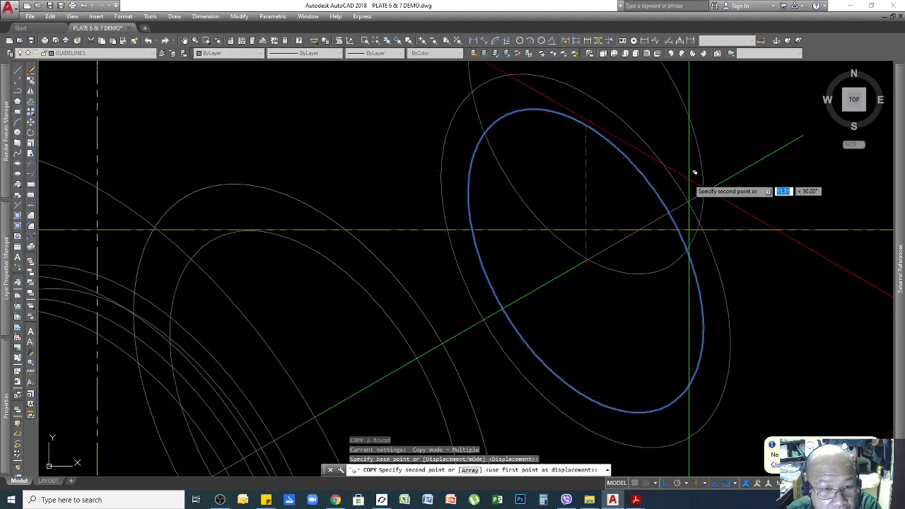
pyautogui.scroll(3, 696, 180)
pyautogui.click(701, 279)
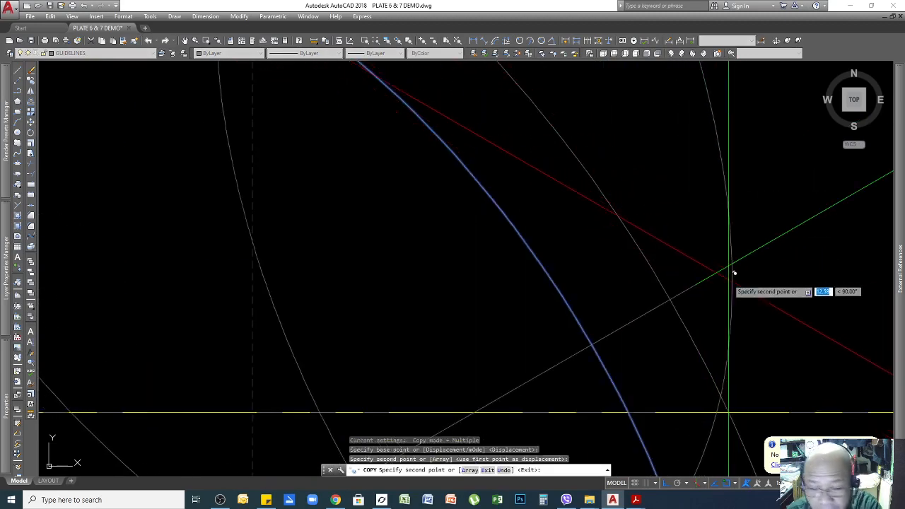
pyautogui.press('Return')
pyautogui.scroll(-5, 733, 272)
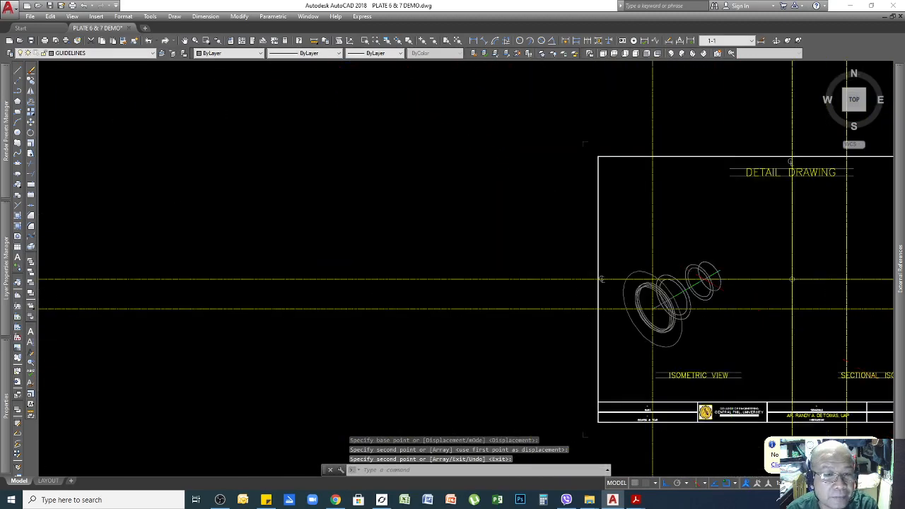
# Measure the radius of the wide end recess in Section A-A with a temporary linear dimension from the centerline to the recess's upper edge
pyautogui.scroll(-2, 732, 296)
pyautogui.scroll(-3, 732, 295)
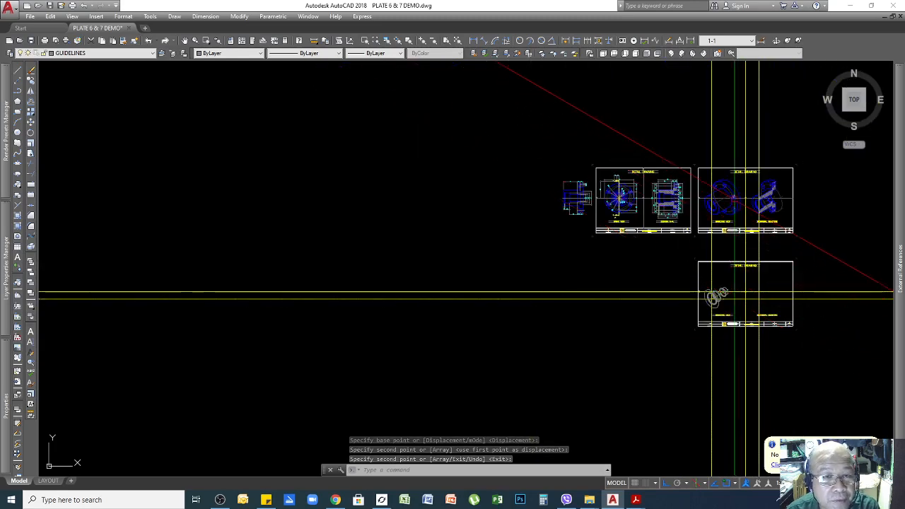
pyautogui.scroll(10, 715, 295)
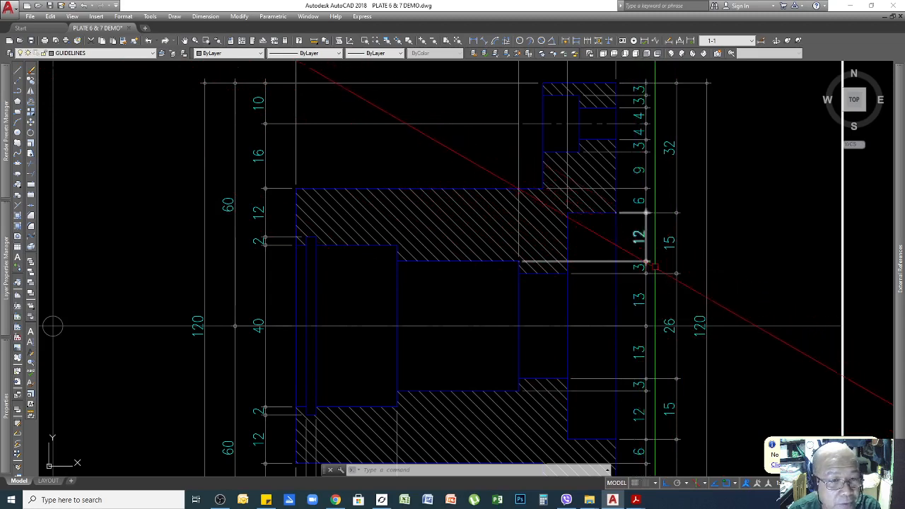
pyautogui.click(472, 41)
pyautogui.click(565, 333)
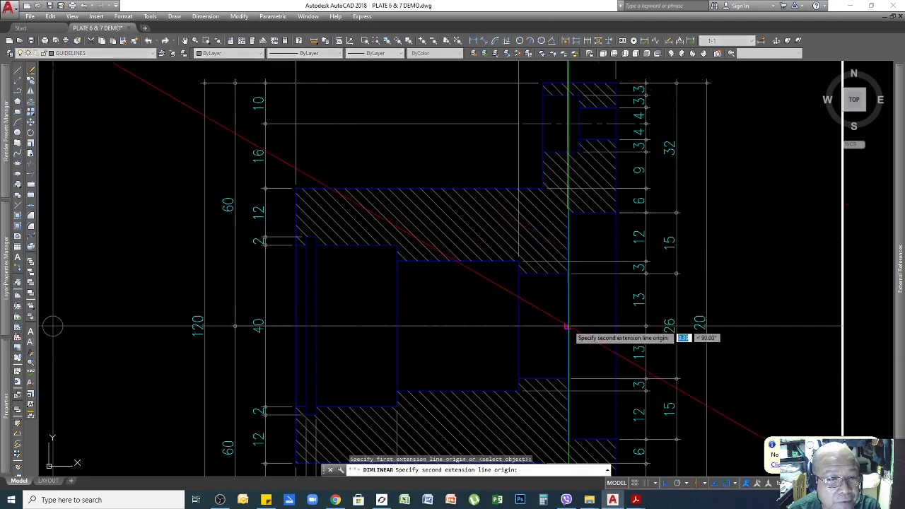
pyautogui.click(567, 212)
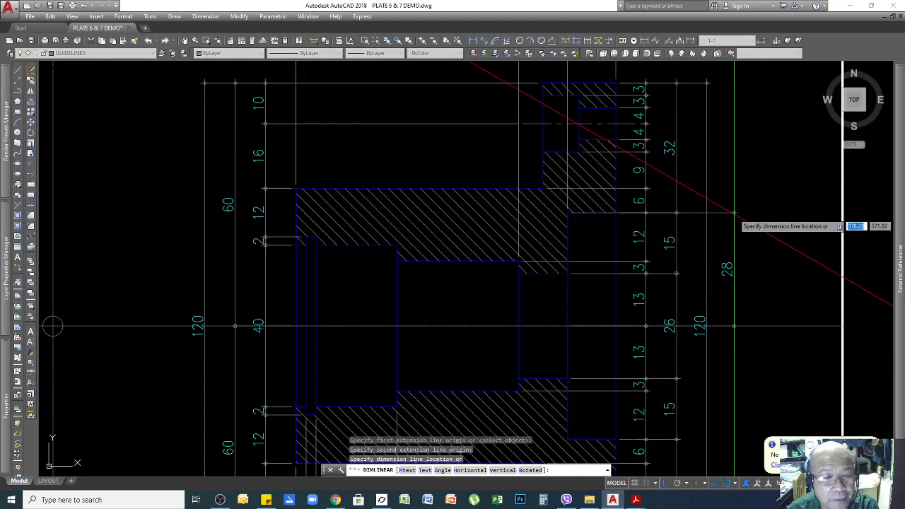
pyautogui.press('Escape')
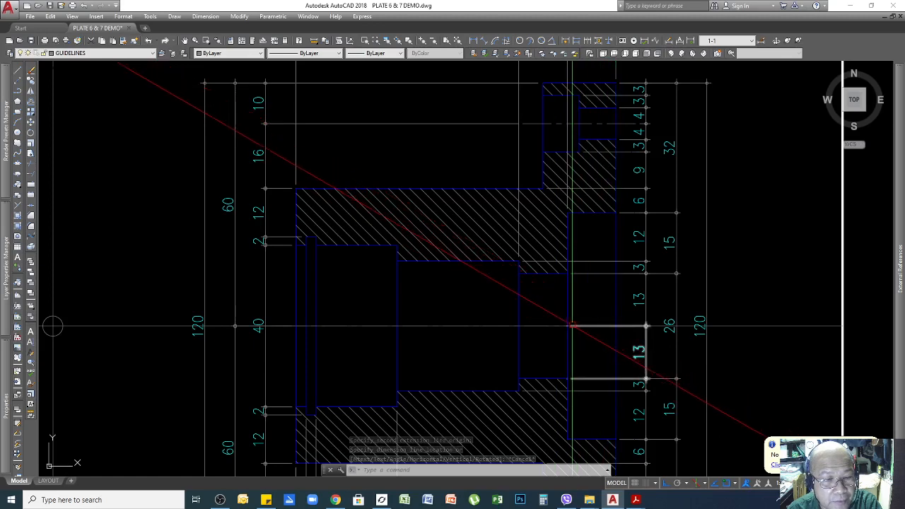
# Draw an isocircle of radius 28 centered on the axis line's fifth division point on the new sheet
pyautogui.scroll(-5, 571, 325)
pyautogui.scroll(-4, 631, 313)
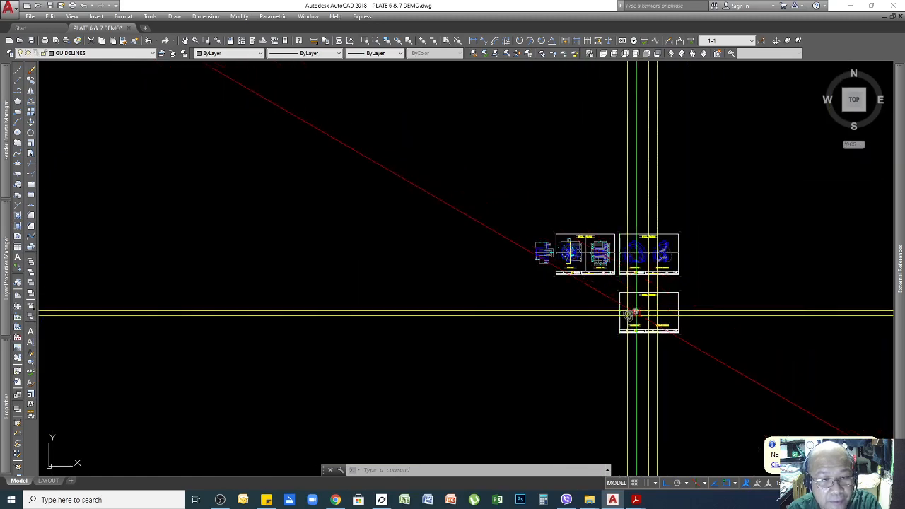
pyautogui.scroll(10, 631, 313)
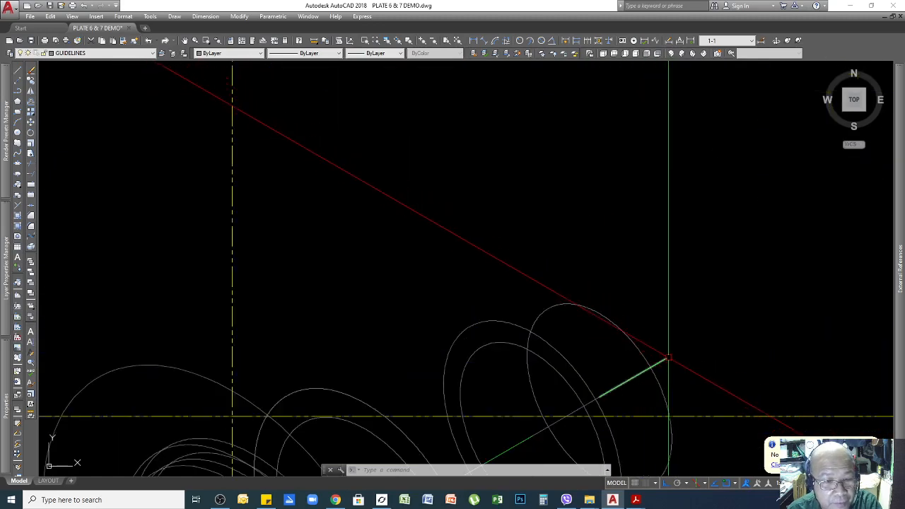
pyautogui.scroll(-2, 605, 315)
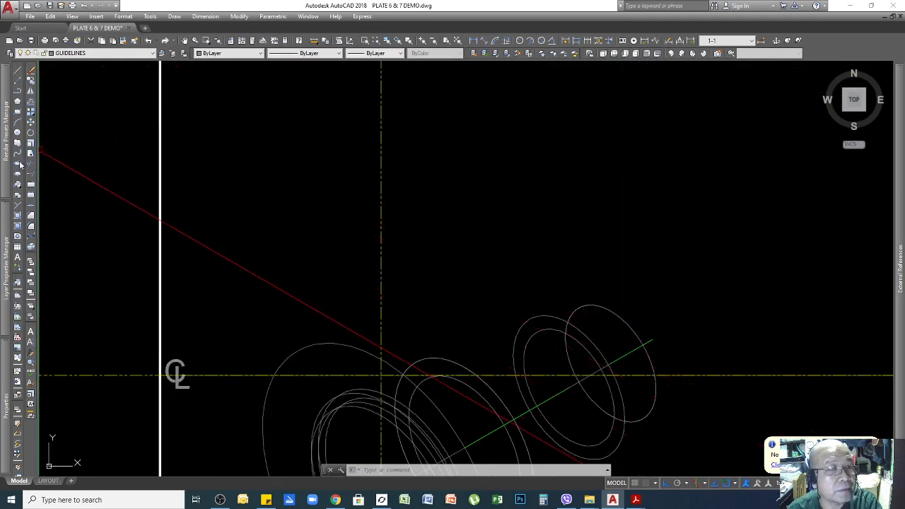
pyautogui.click(20, 165)
pyautogui.scroll(2, 622, 360)
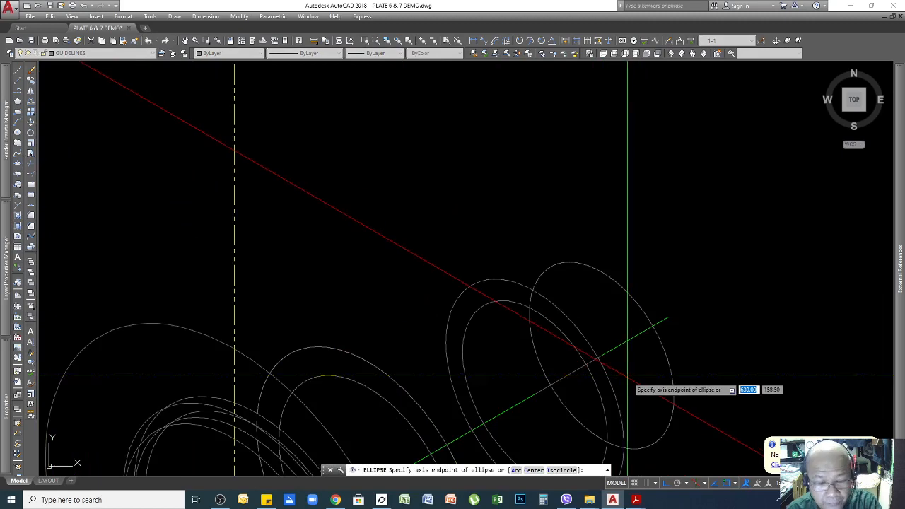
pyautogui.write('i')
pyautogui.press('Return')
pyautogui.scroll(3, 622, 368)
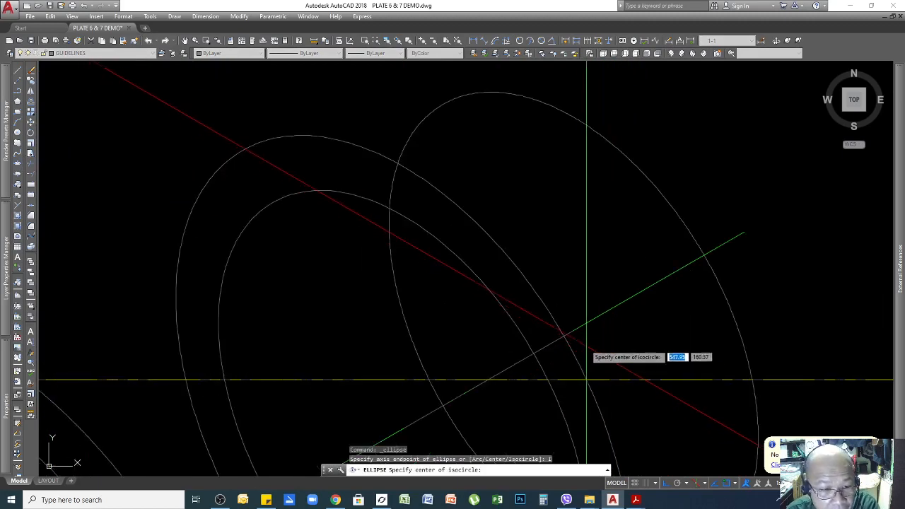
pyautogui.click(573, 330)
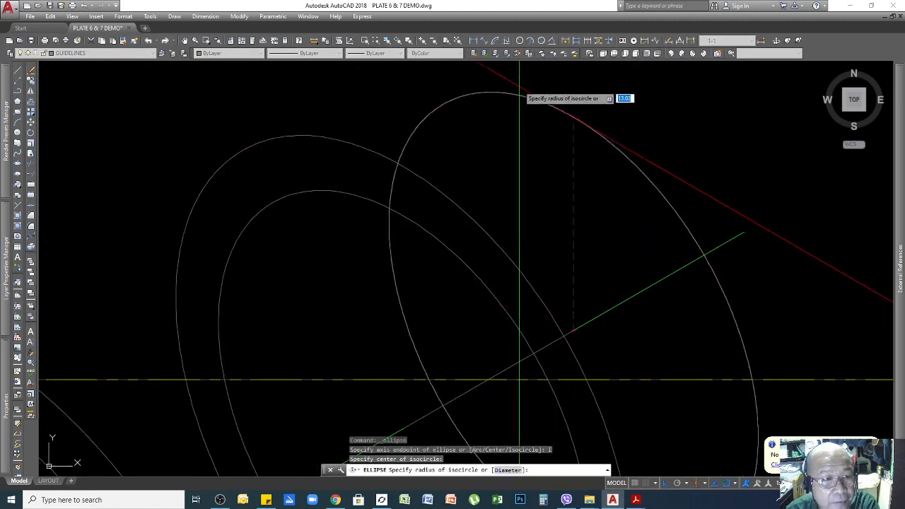
pyautogui.scroll(-3, 638, 253)
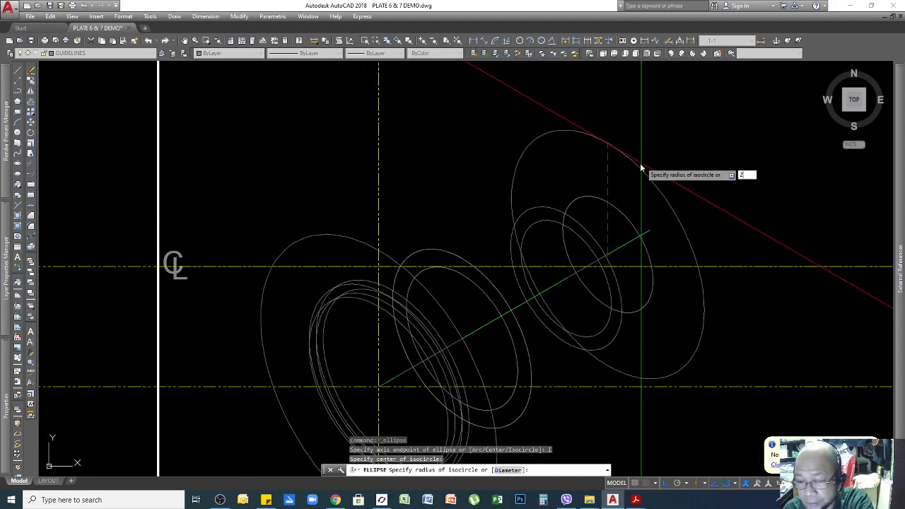
pyautogui.write('28')
pyautogui.press('Return')
# Copy the radius 28 isocircle from the fifth division point to the far end of the axis line
pyautogui.click(693, 205)
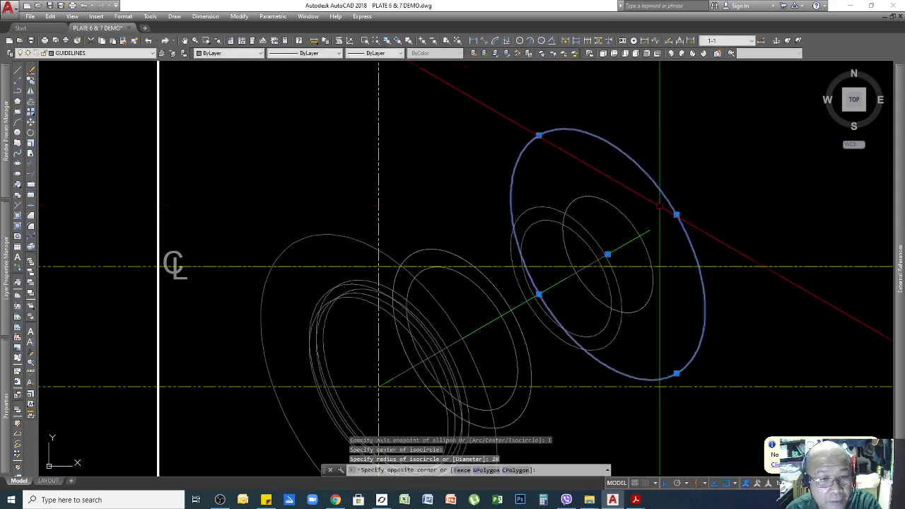
pyautogui.click(638, 223)
pyautogui.click(640, 225)
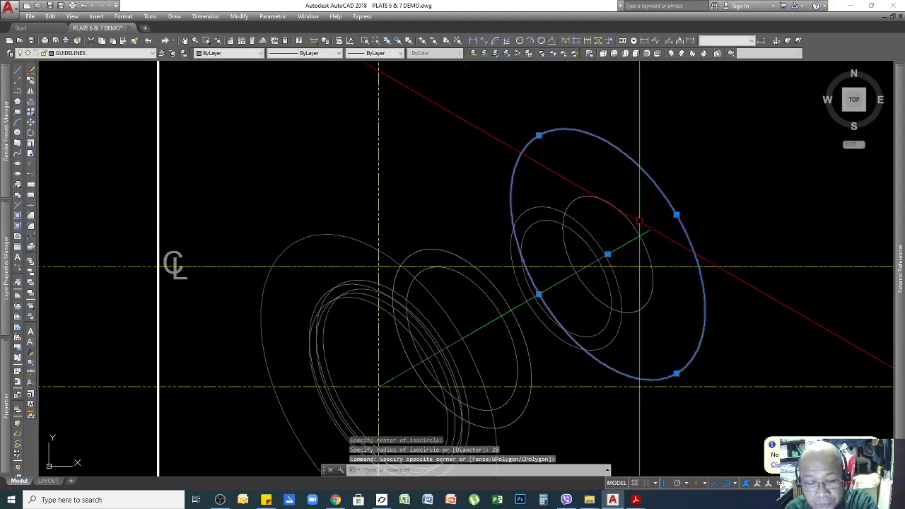
pyautogui.write('co')
pyautogui.press('Return')
pyautogui.scroll(6, 639, 225)
pyautogui.click(536, 285)
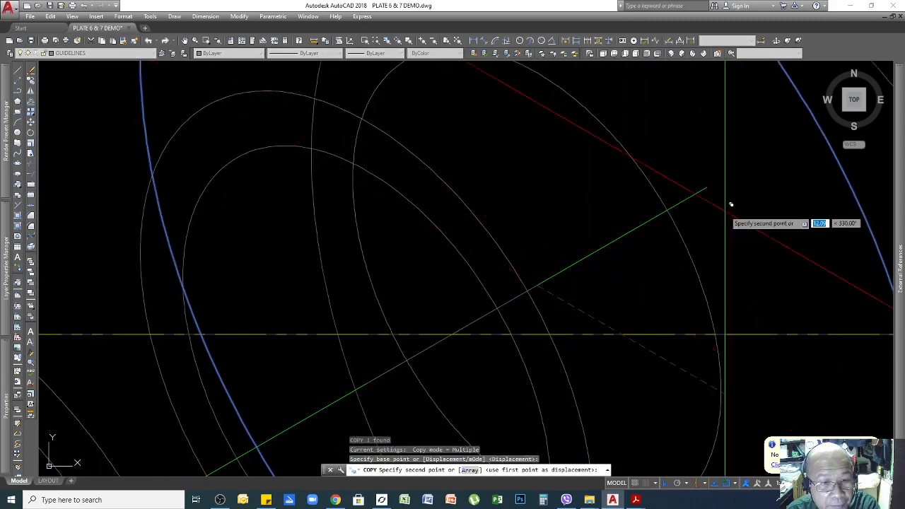
pyautogui.press('Return')
pyautogui.scroll(-7, 693, 304)
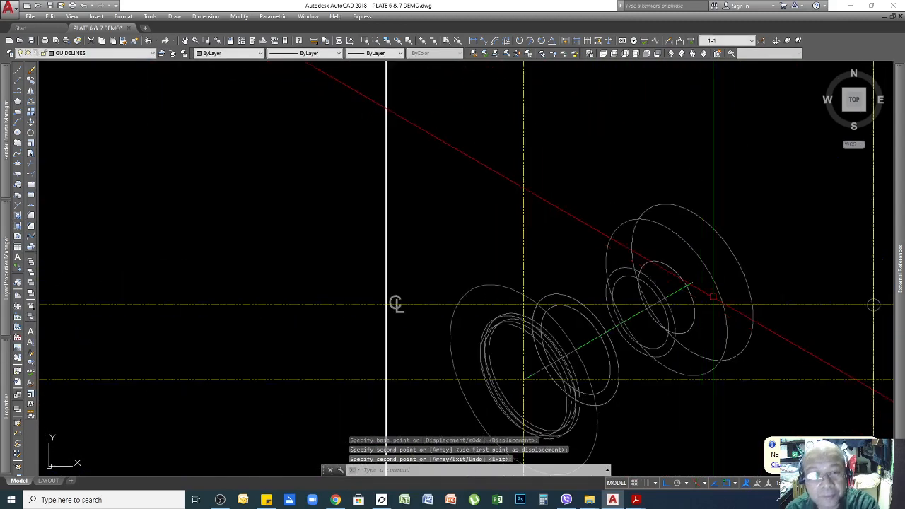
# Examine the flange and outer body outline in Section A-A, comparing the length dimensions above and below the view
pyautogui.scroll(-10, 768, 289)
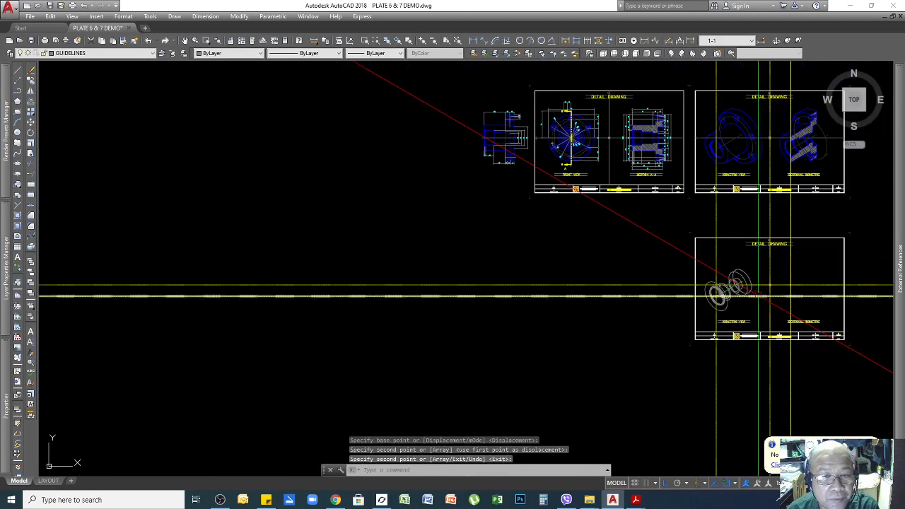
pyautogui.scroll(2, 760, 198)
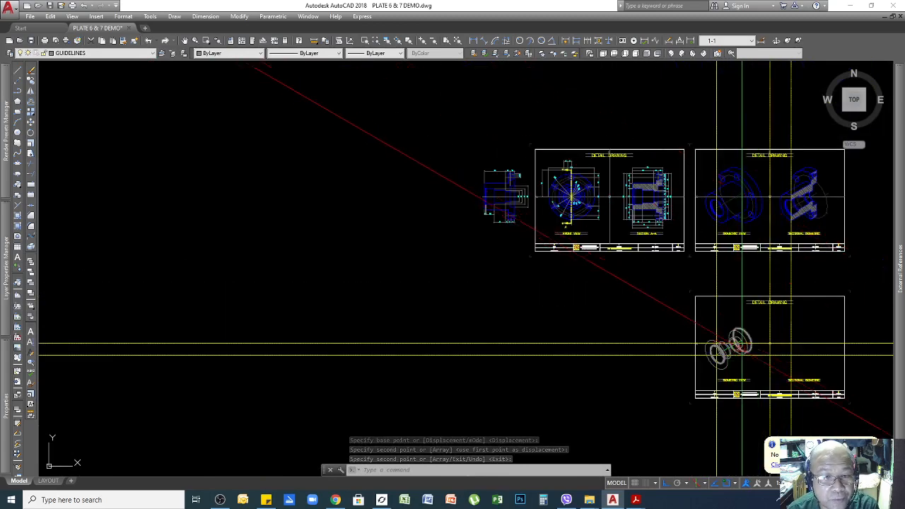
pyautogui.scroll(2, 646, 171)
pyautogui.scroll(1, 639, 173)
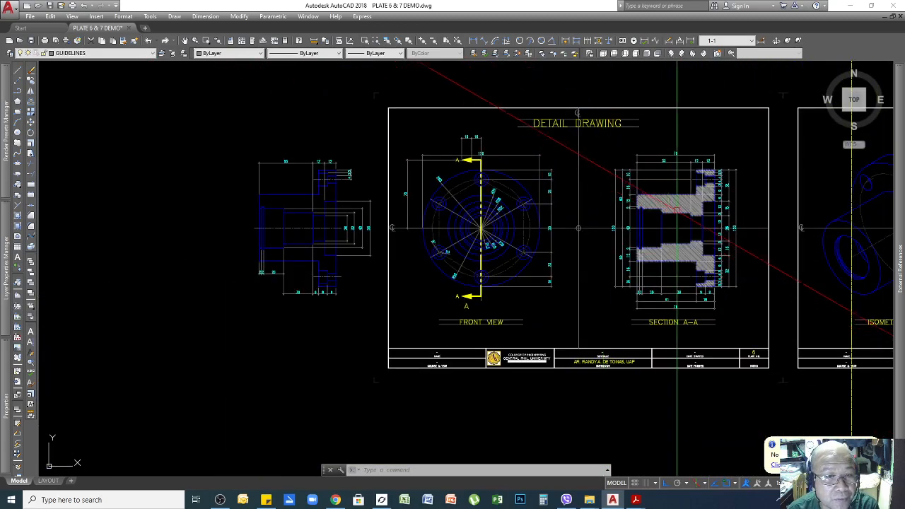
pyautogui.scroll(2, 717, 185)
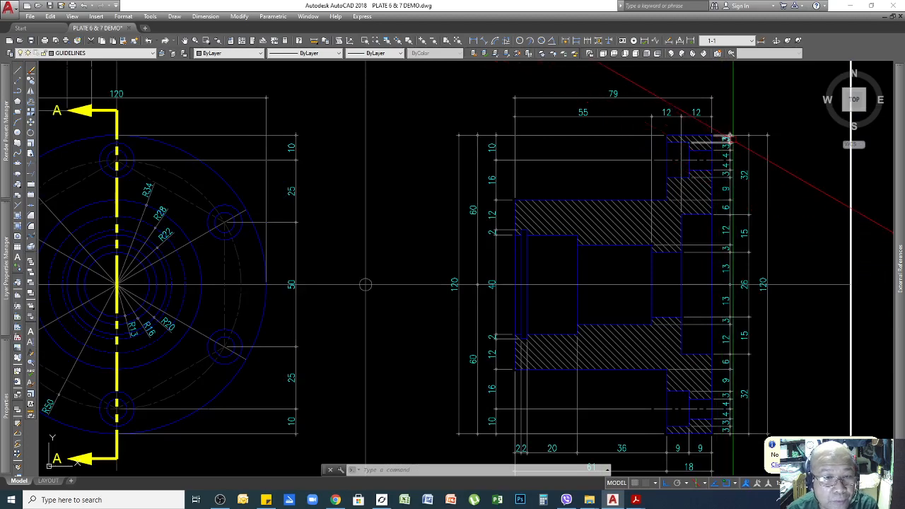
pyautogui.scroll(2, 728, 139)
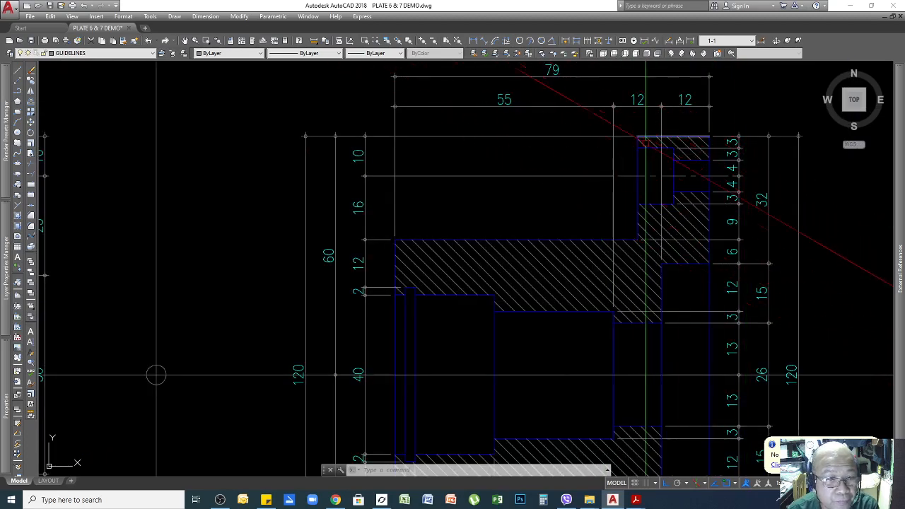
pyautogui.scroll(-2, 662, 181)
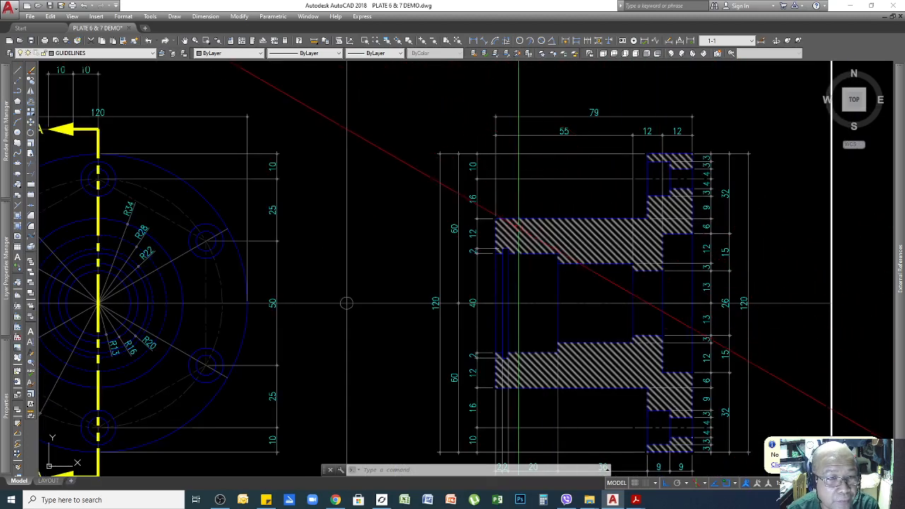
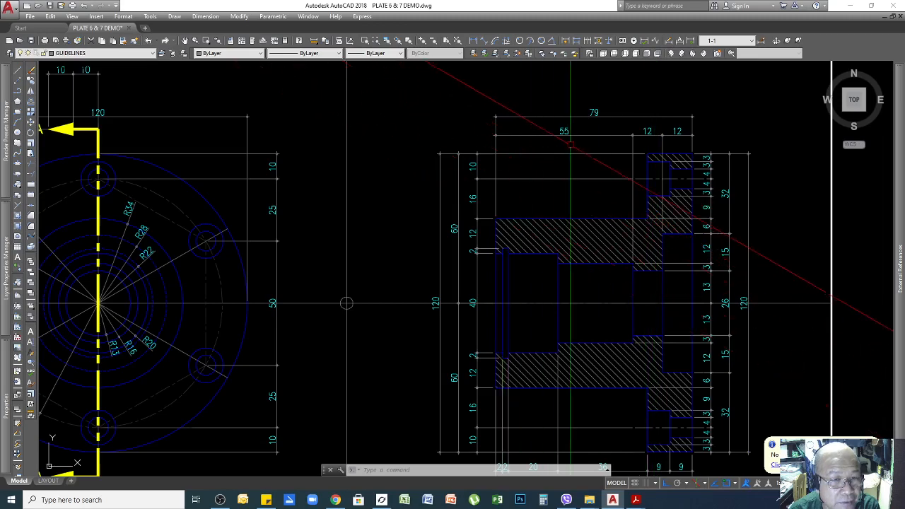
pyautogui.scroll(-2, 346, 303)
pyautogui.scroll(2, 604, 319)
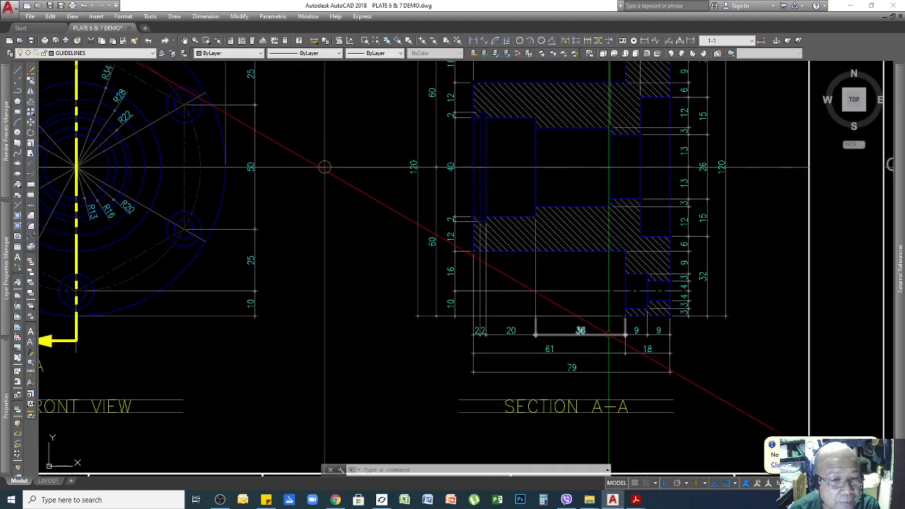
pyautogui.click(557, 352)
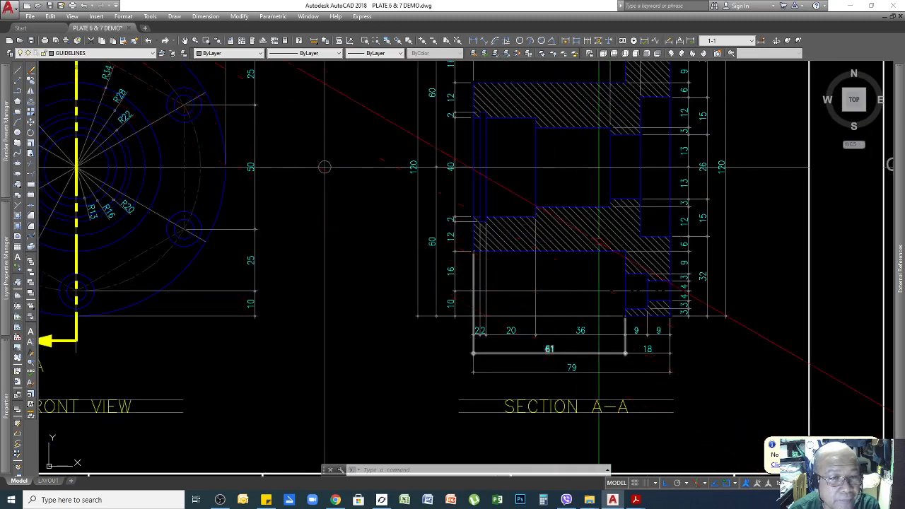
pyautogui.press('Escape')
pyautogui.scroll(-2, 623, 213)
pyautogui.scroll(2, 594, 141)
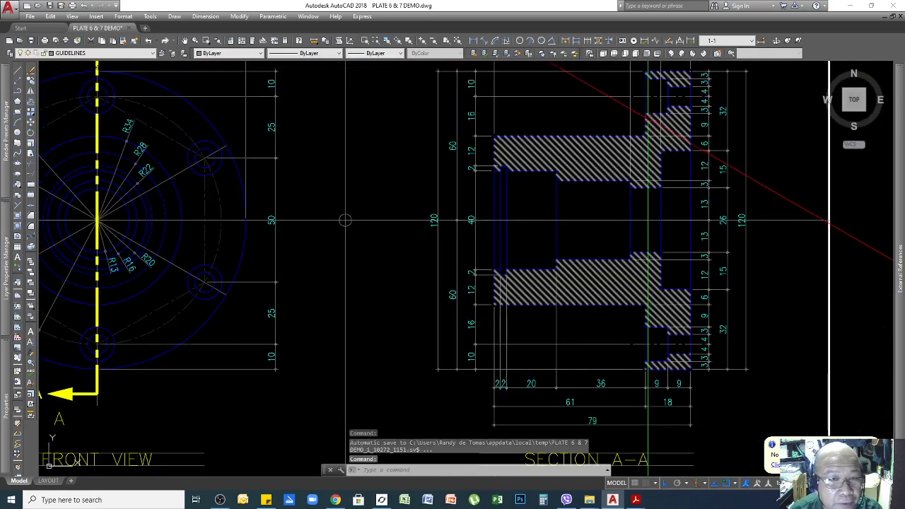
pyautogui.scroll(-2, 462, 200)
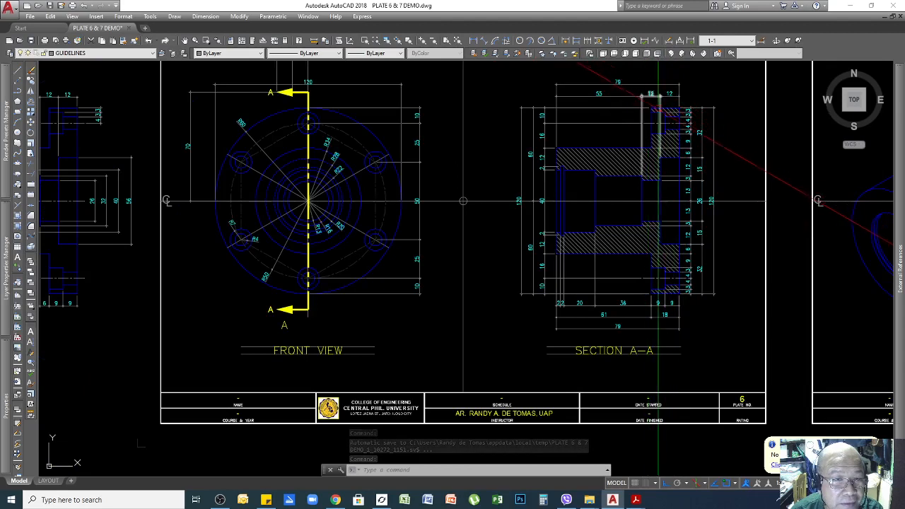
# Check the flange's length dimensions below Section A-A and switch the drafting plane to the top isoplane at the new axis line's far end
pyautogui.scroll(5, 671, 298)
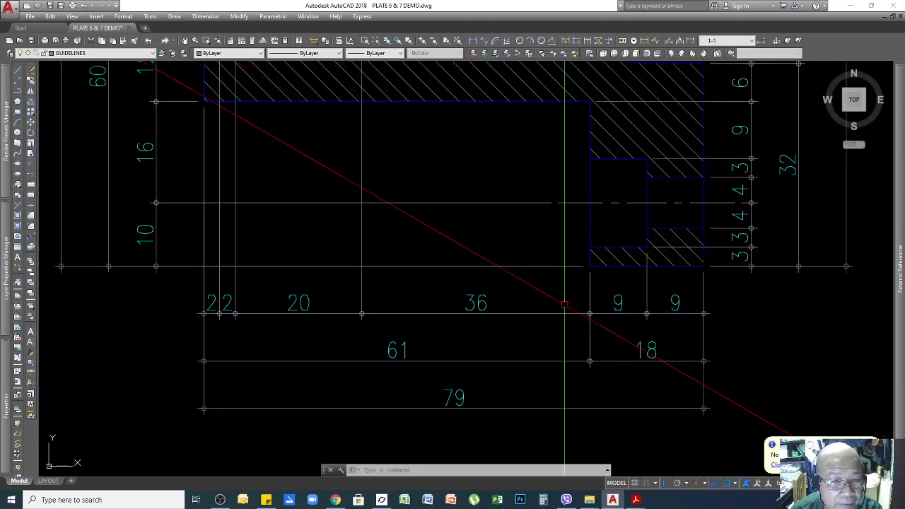
pyautogui.scroll(-4, 564, 305)
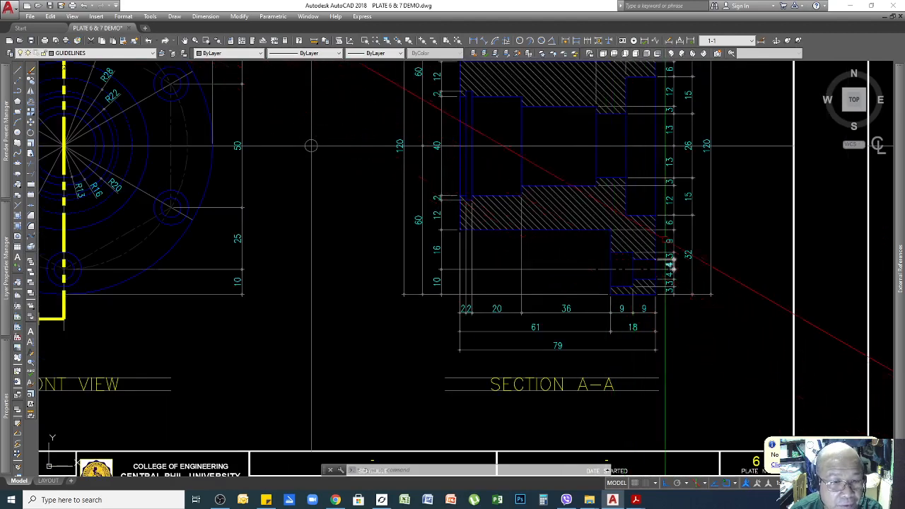
pyautogui.scroll(-8, 668, 265)
pyautogui.scroll(5, 657, 280)
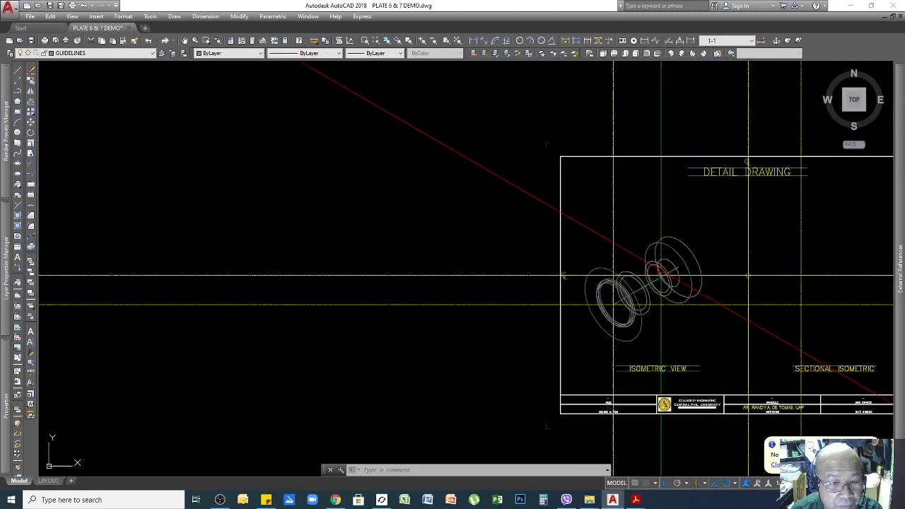
pyautogui.scroll(8, 663, 272)
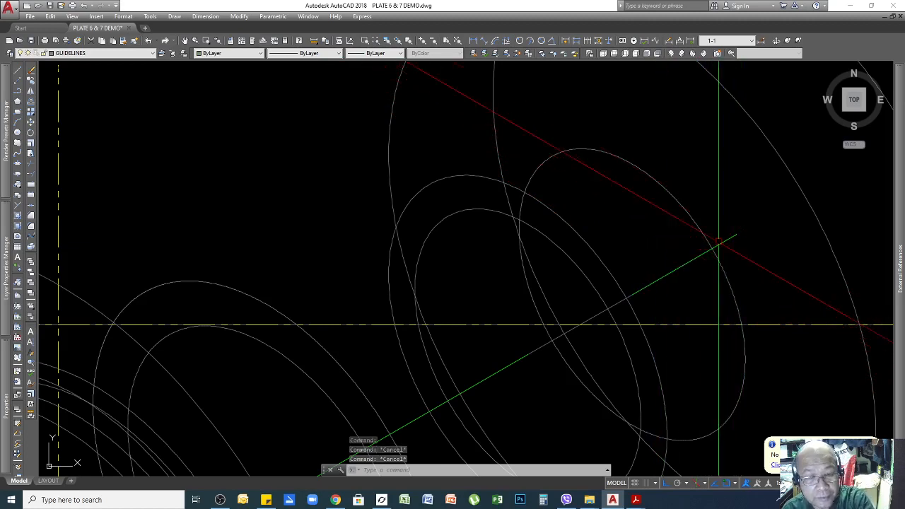
pyautogui.press('F5')
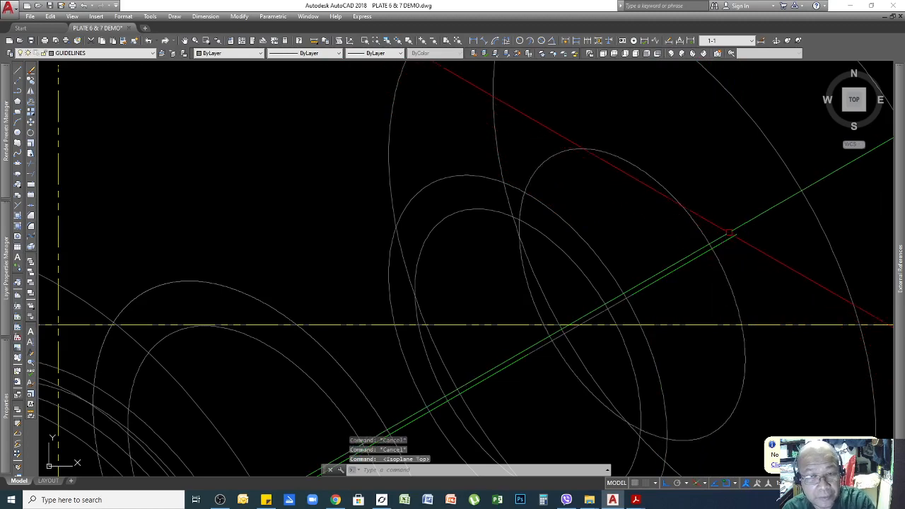
# Draw a 9-long line from the axis line's far end back along the axis, continued by a 90-long segment
pyautogui.write('l')
pyautogui.press('Return')
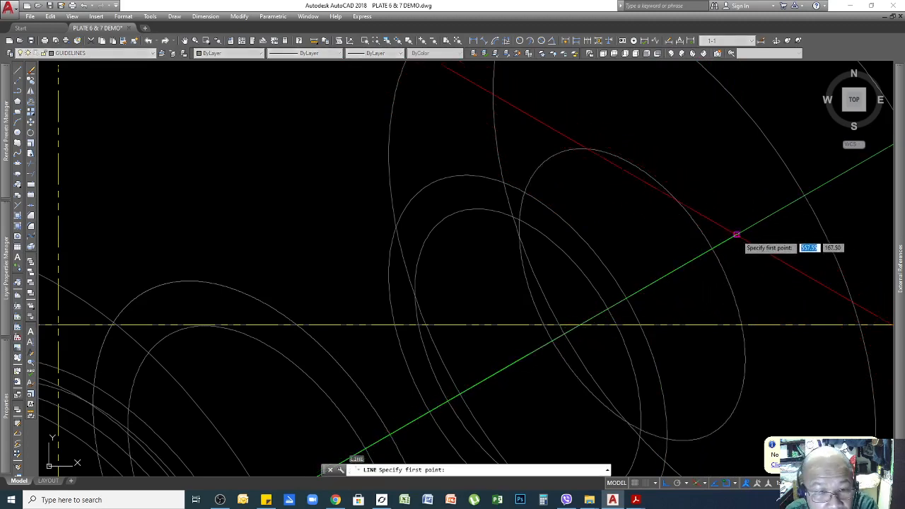
pyautogui.click(734, 233)
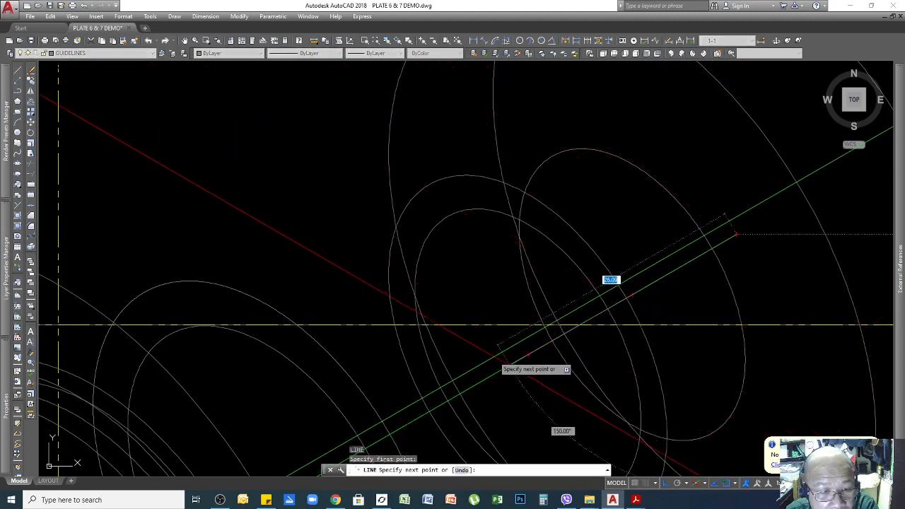
pyautogui.write('9')
pyautogui.press('Return')
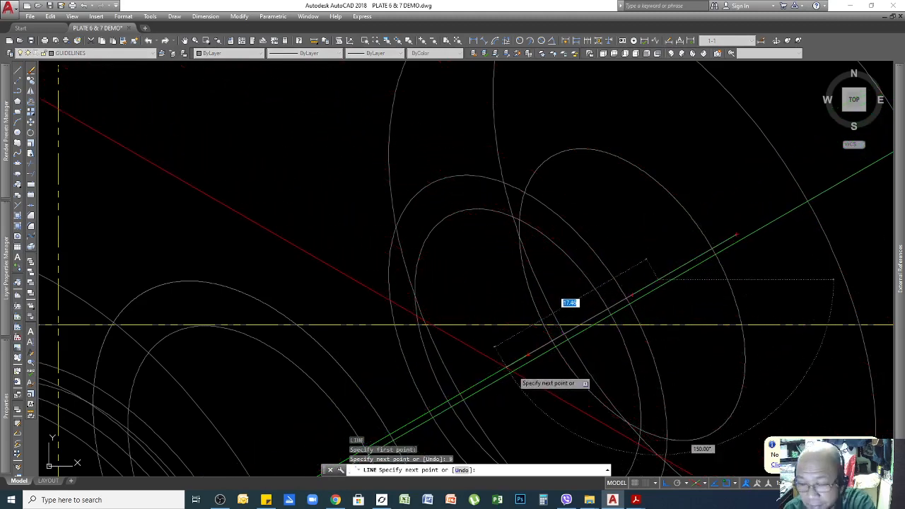
pyautogui.press('Return')
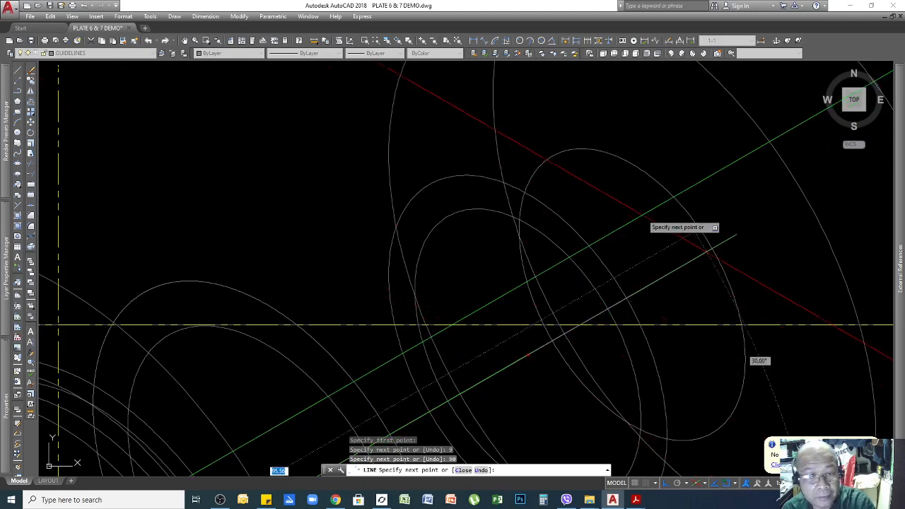
pyautogui.press('Return')
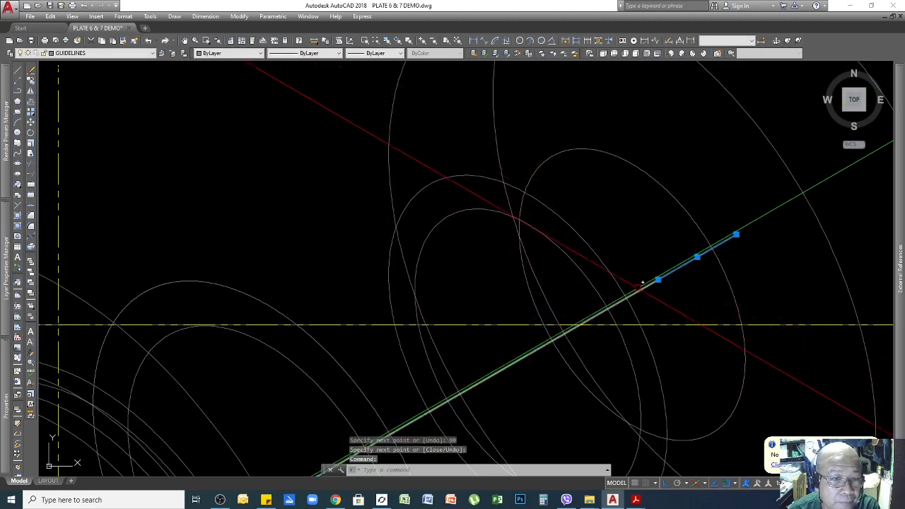
pyautogui.press('Escape')
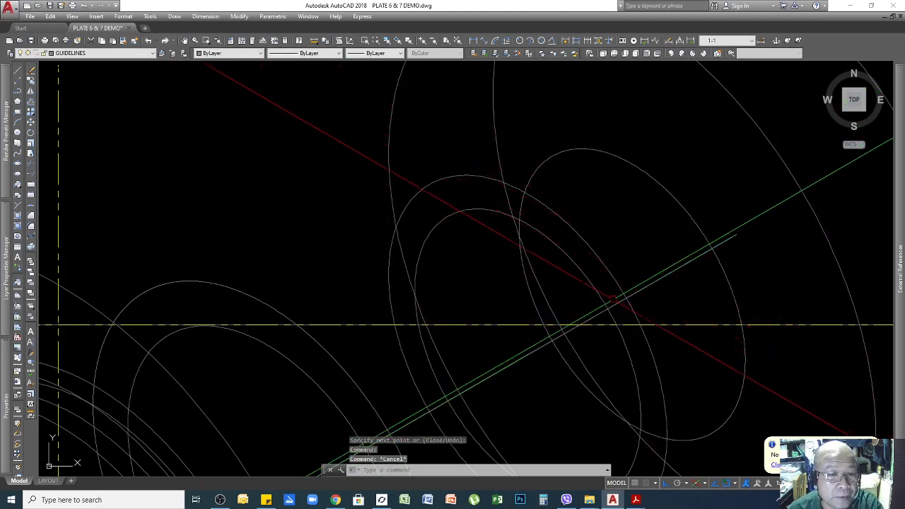
pyautogui.click(646, 286)
pyautogui.press('Escape')
pyautogui.scroll(-3, 656, 291)
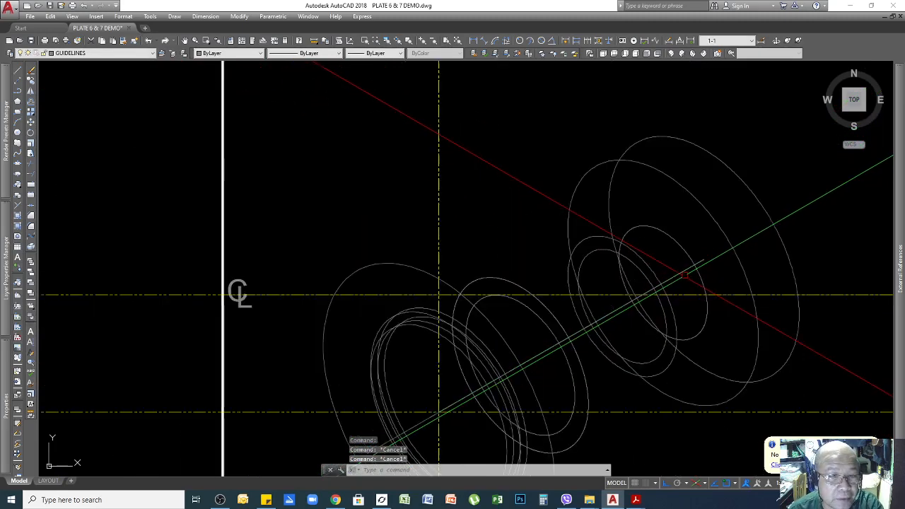
# Draw a zigzag line from the axis line's far end, with two 9-long segments parallel to the axis joined by segments crossing it
pyautogui.scroll(4, 657, 289)
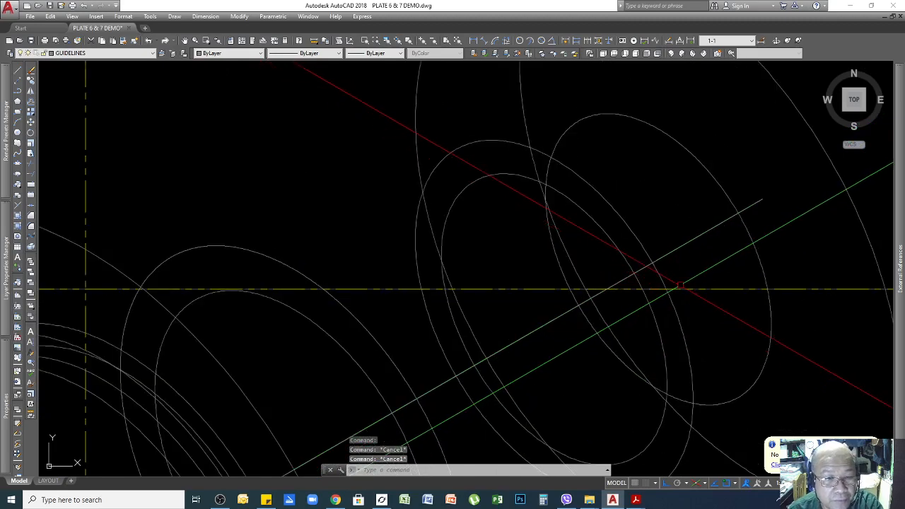
pyautogui.press('Return')
pyautogui.click(762, 200)
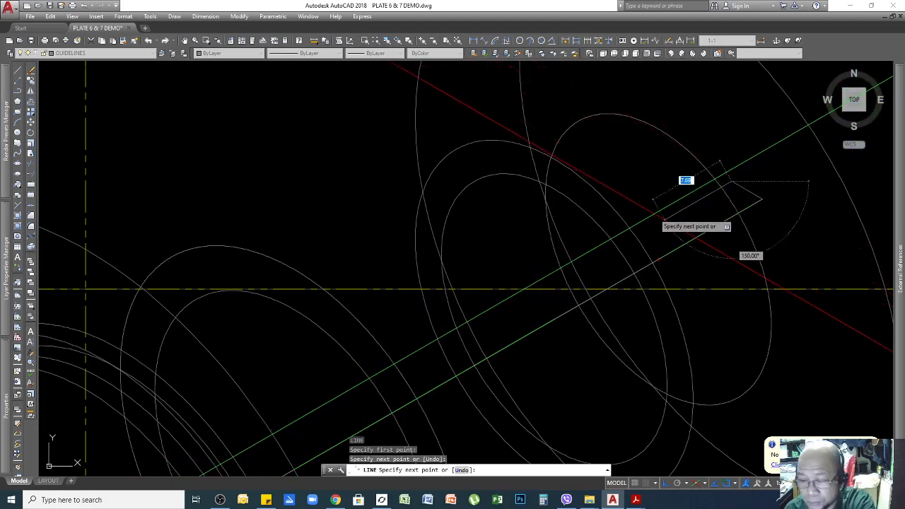
pyautogui.press('Return')
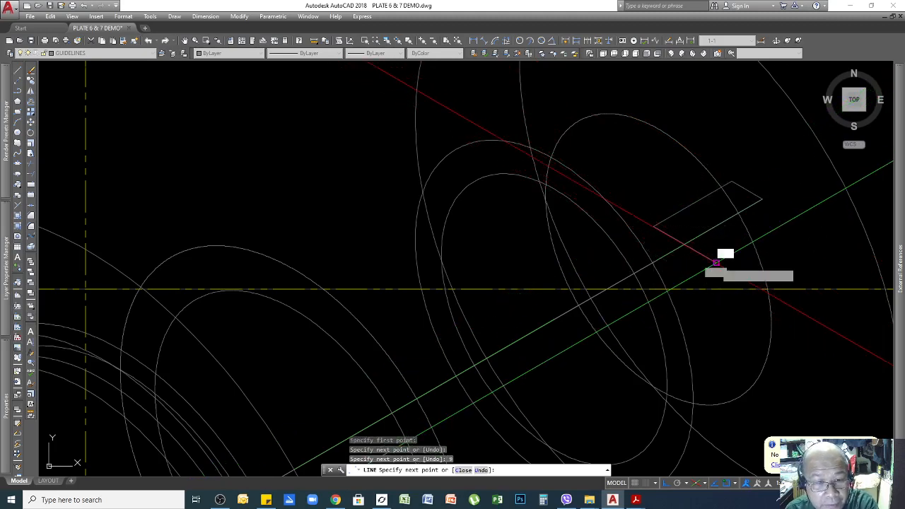
pyautogui.click(716, 262)
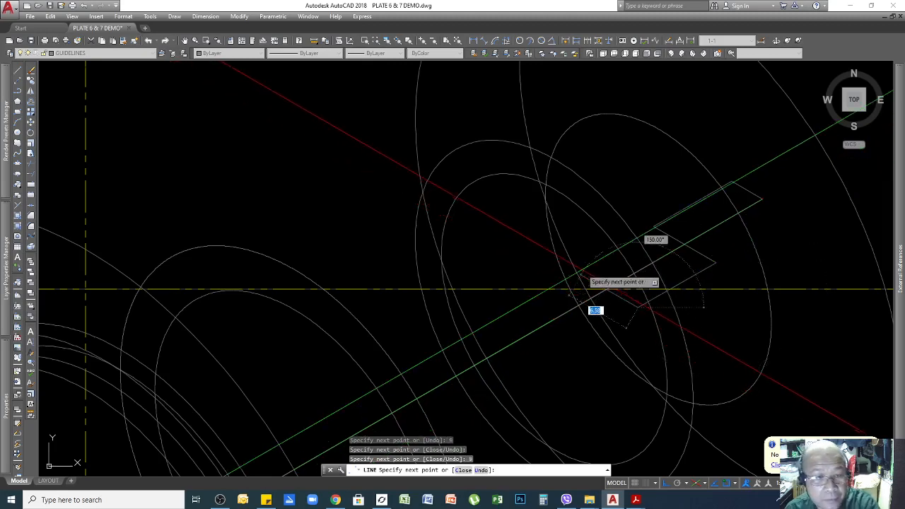
pyautogui.click(498, 228)
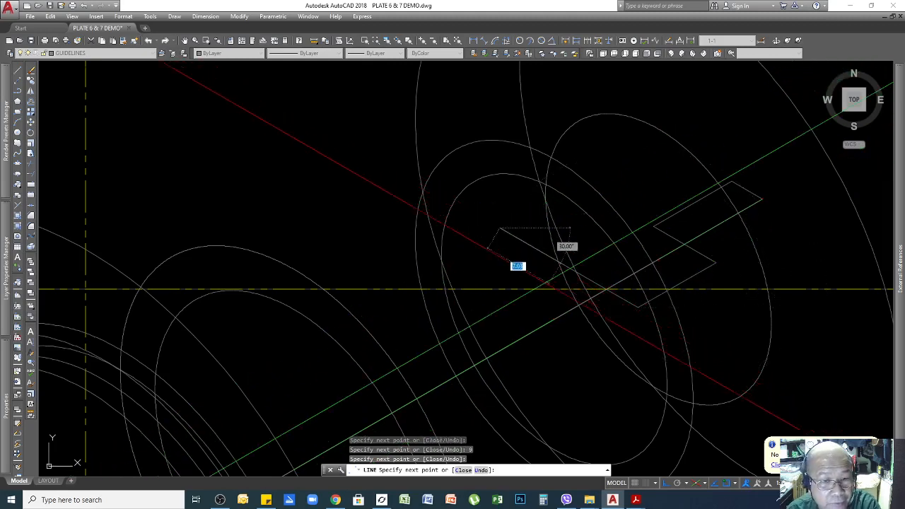
pyautogui.press('Escape')
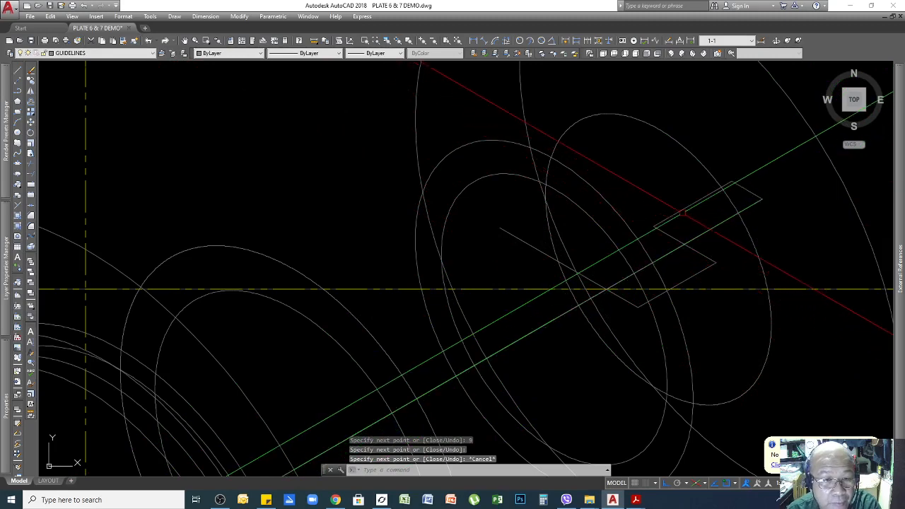
# Erase the 9-long and 90-long lines lying on top of the axis line
pyautogui.click(701, 236)
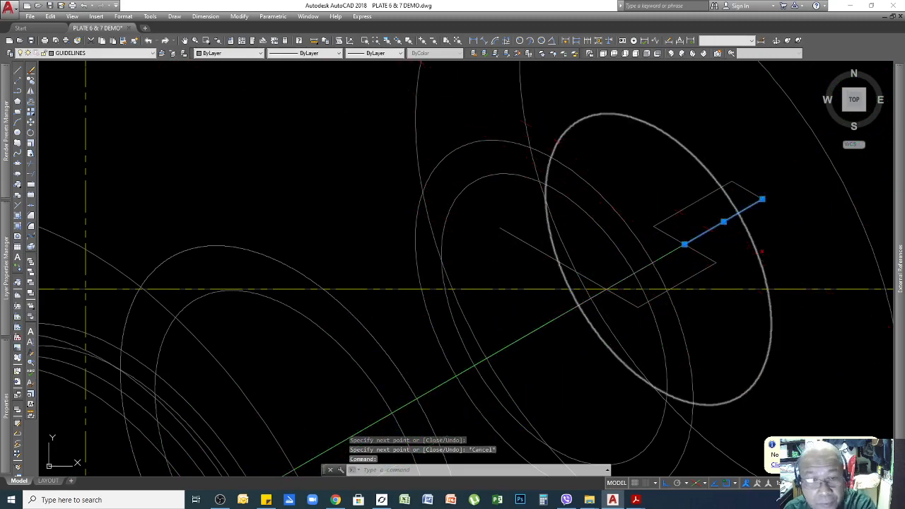
pyautogui.press('Delete')
pyautogui.scroll(3, 707, 248)
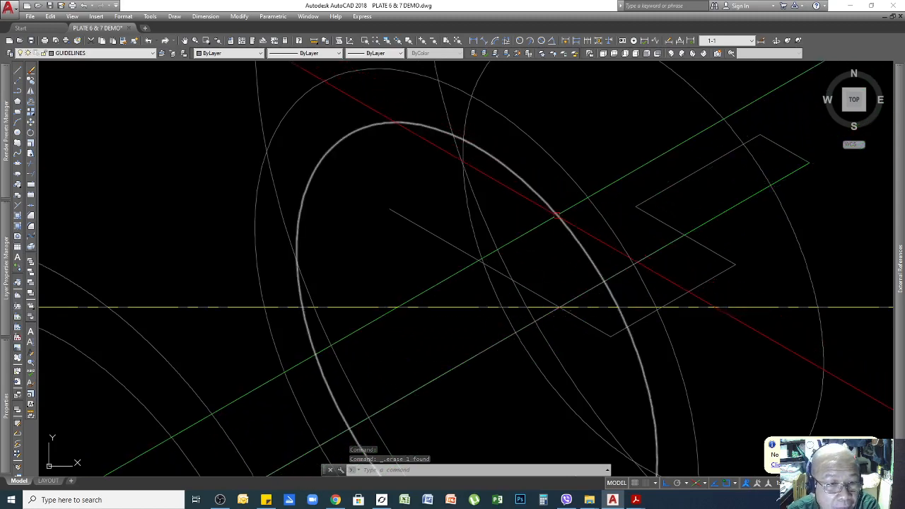
pyautogui.click(571, 205)
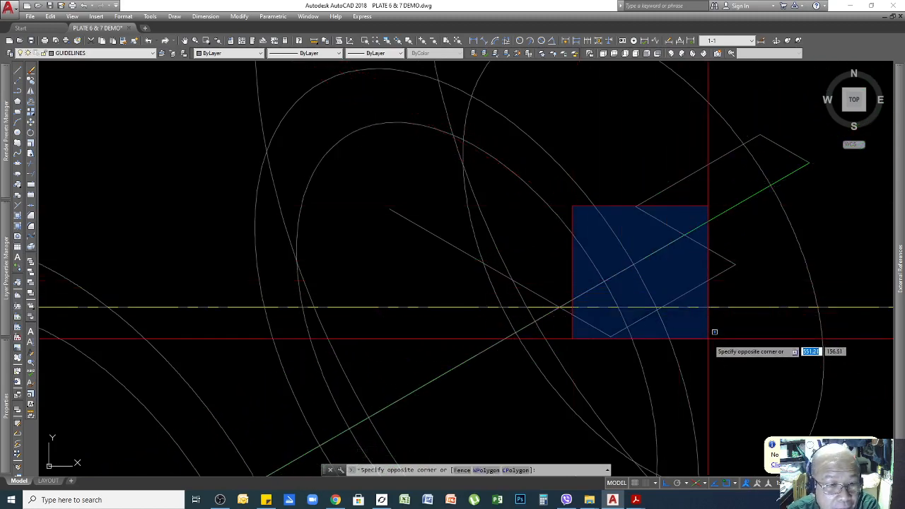
pyautogui.click(643, 234)
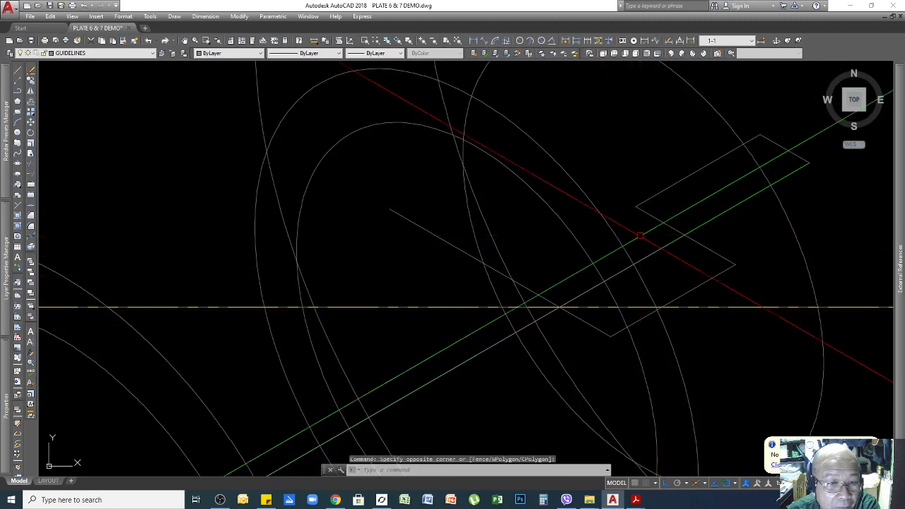
pyautogui.click(518, 210)
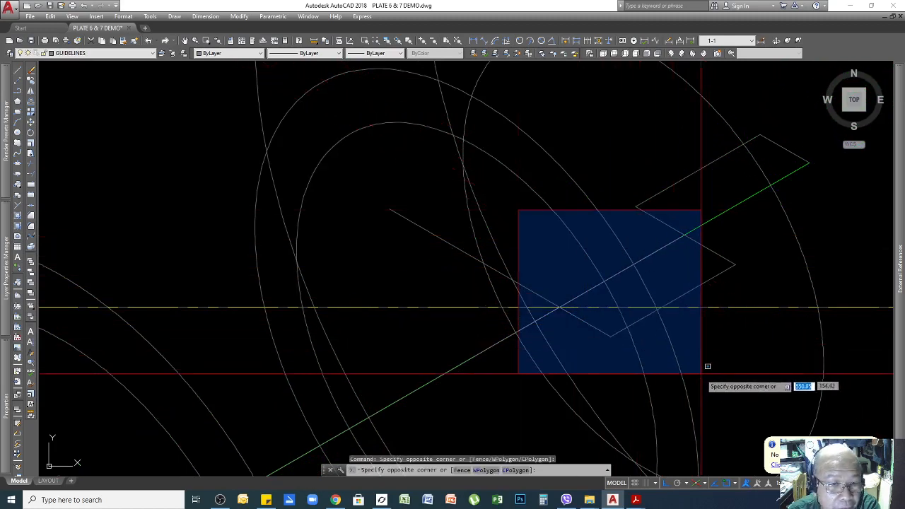
pyautogui.click(699, 359)
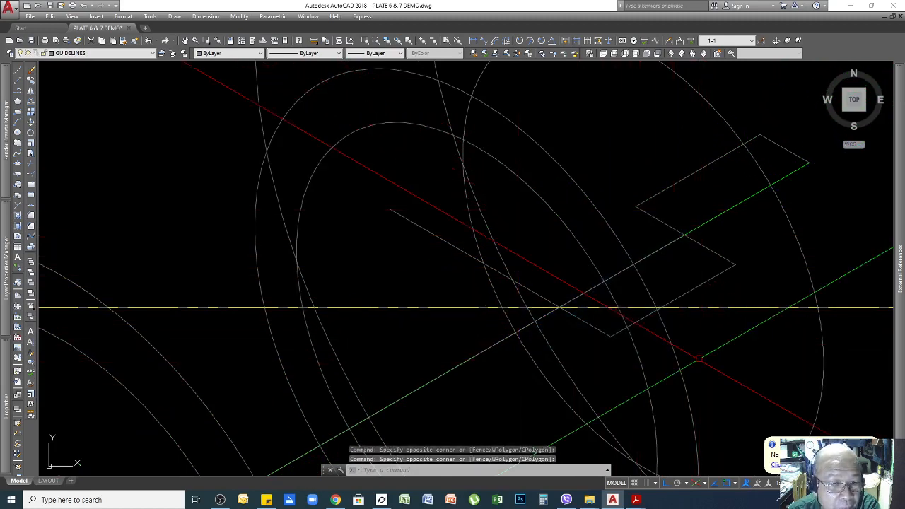
pyautogui.scroll(-2, 771, 213)
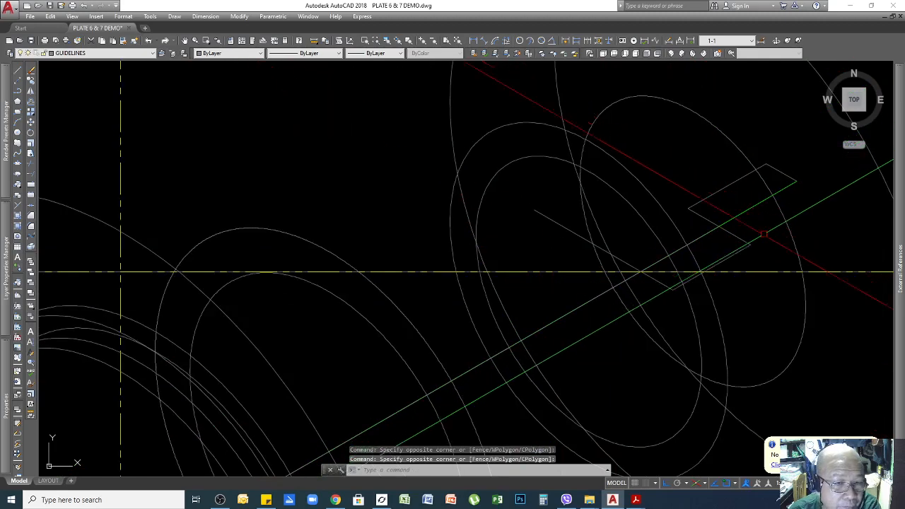
pyautogui.scroll(2, 606, 300)
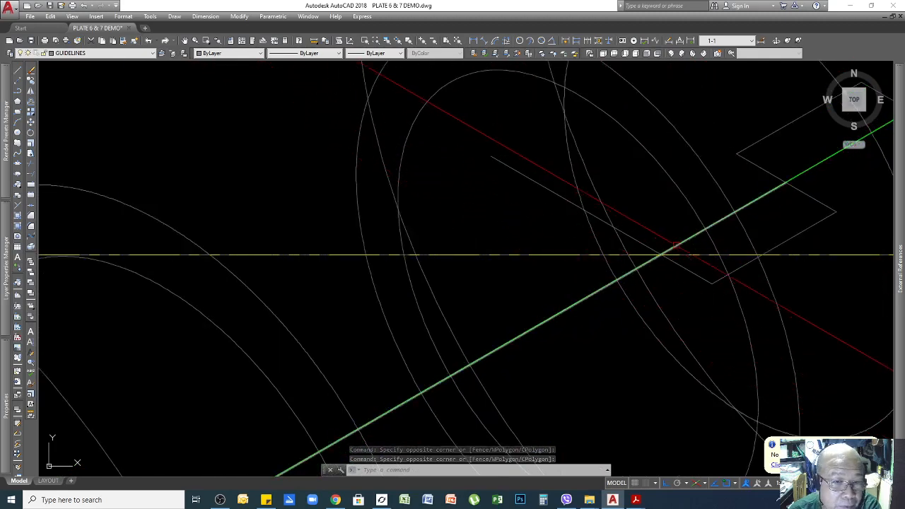
pyautogui.click(687, 239)
pyautogui.scroll(-3, 714, 244)
pyautogui.scroll(-2, 749, 275)
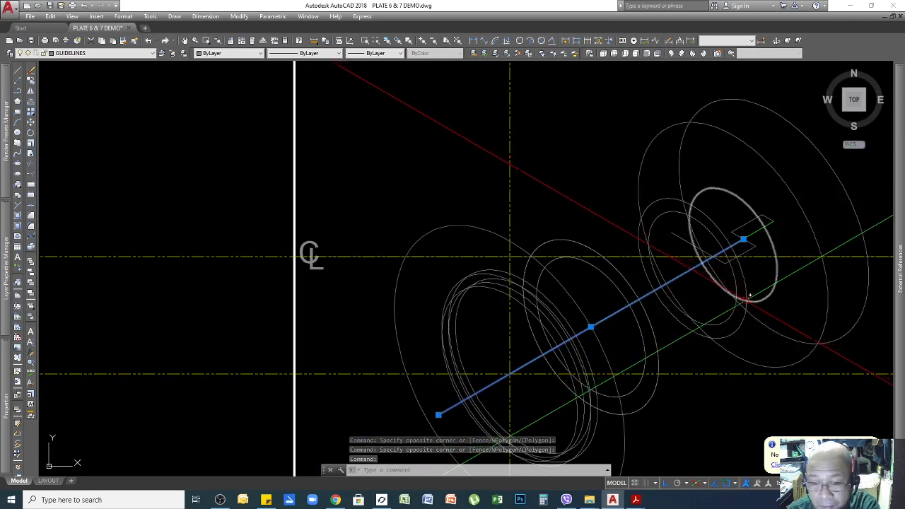
pyautogui.press('Delete')
# Erase the zigzag's two 9-long parallel segments and its short end segment, keeping the two cross marks on the axis line
pyautogui.scroll(5, 727, 273)
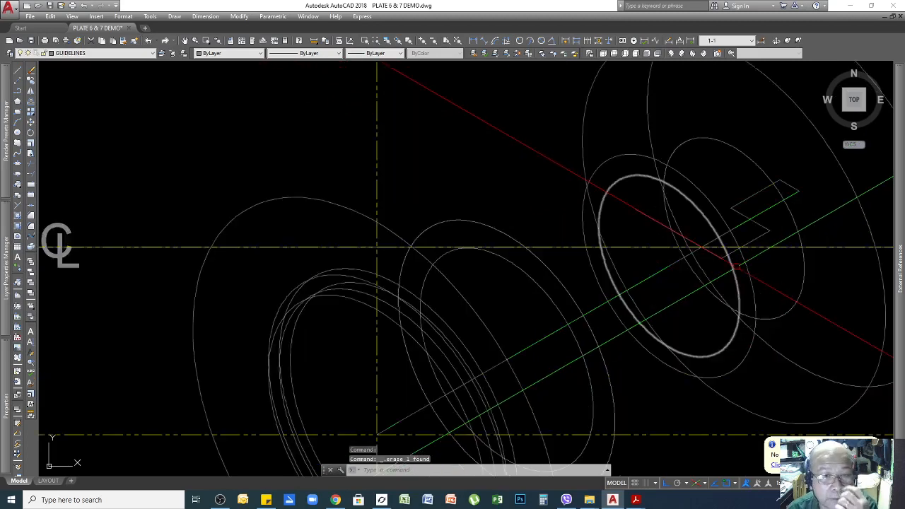
pyautogui.scroll(-2, 592, 264)
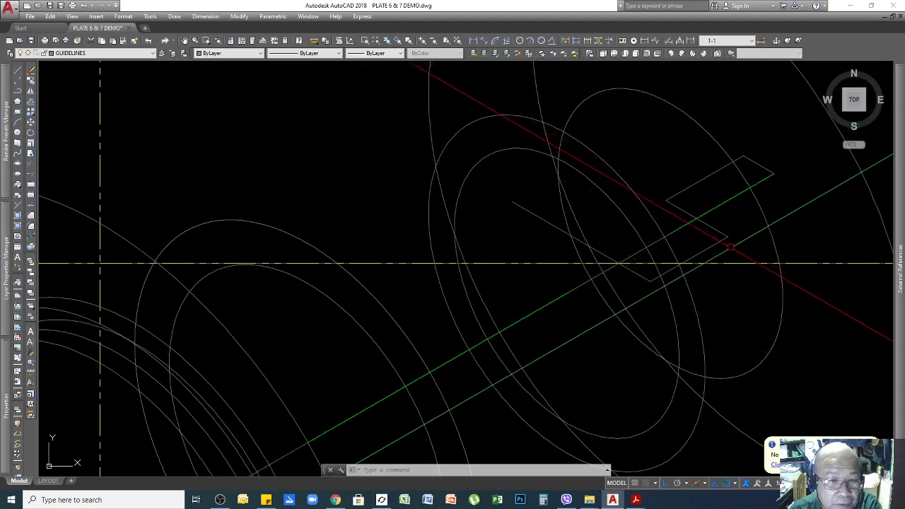
pyautogui.click(730, 246)
pyautogui.click(696, 245)
pyautogui.press('Delete')
pyautogui.click(722, 185)
pyautogui.click(702, 168)
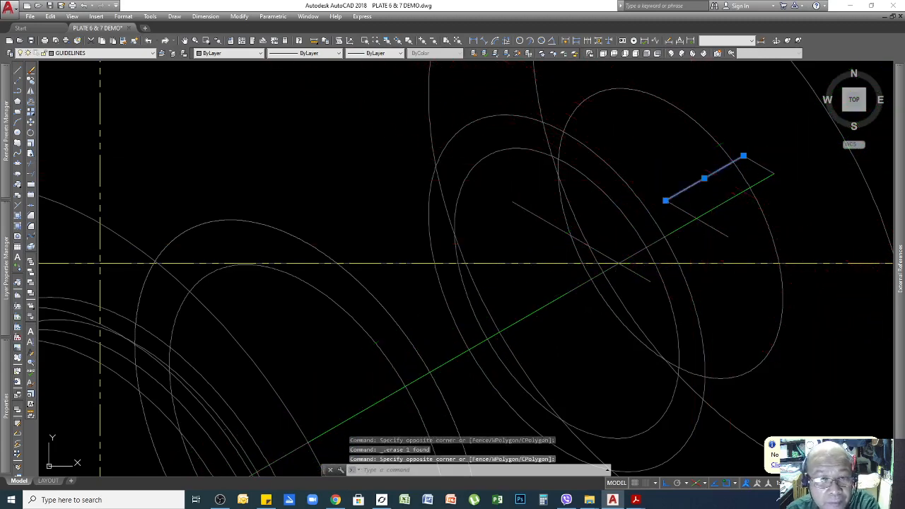
pyautogui.press('Delete')
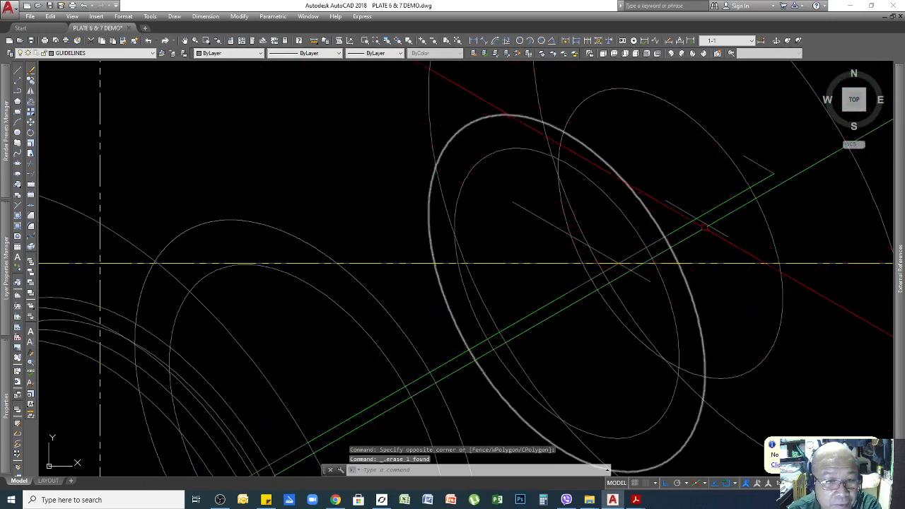
pyautogui.click(761, 166)
pyautogui.press('Delete')
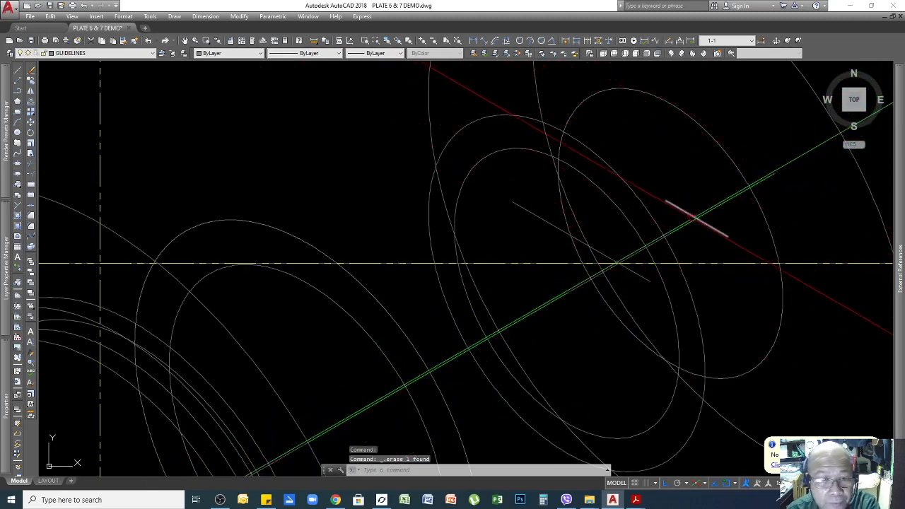
# Examine the hub's end face and the dimensions around it in Section A-A of Plate 6
pyautogui.scroll(-10, 99, 263)
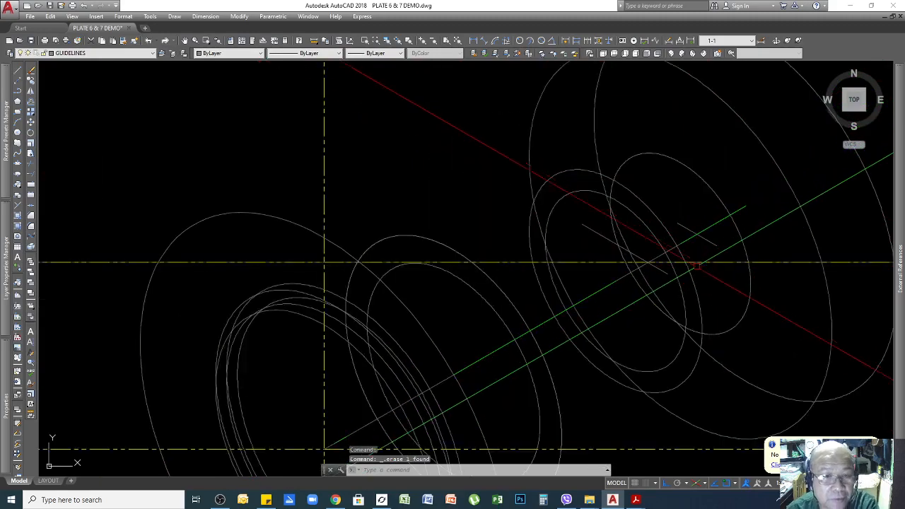
pyautogui.scroll(-3, 236, 371)
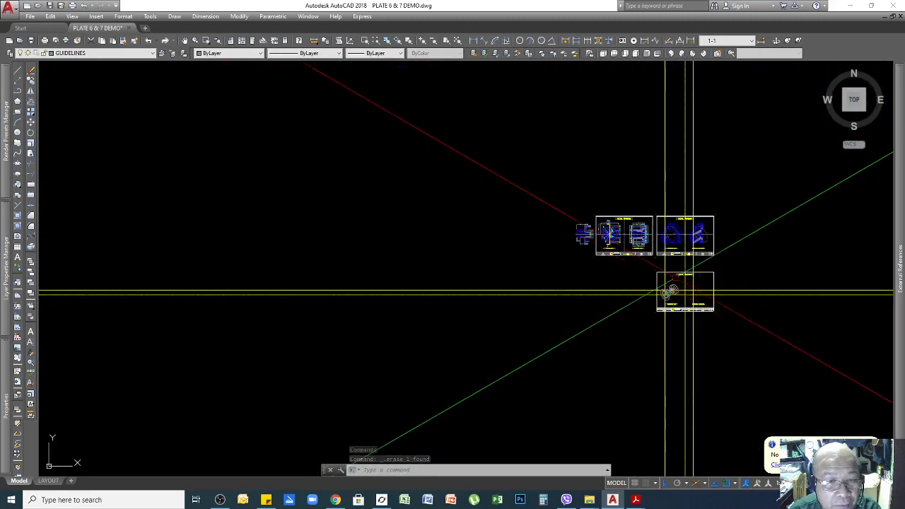
pyautogui.scroll(15, 235, 371)
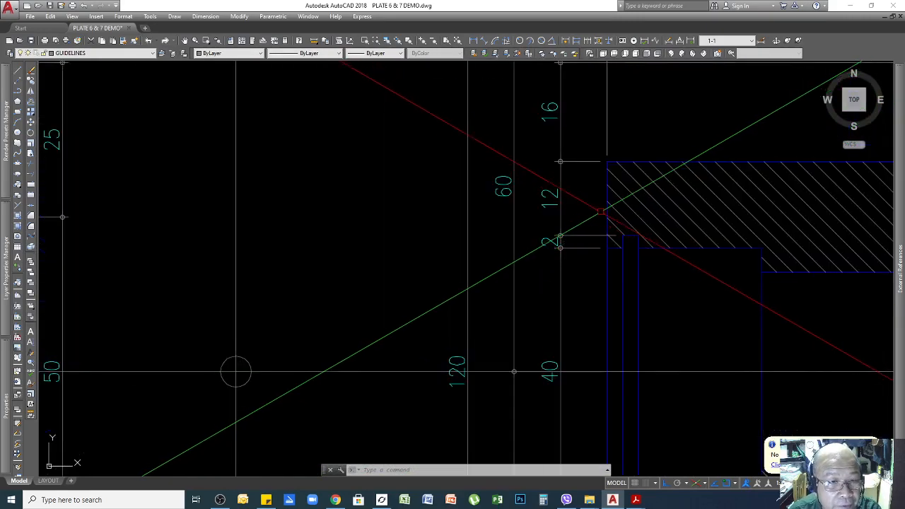
pyautogui.scroll(-8, 235, 371)
pyautogui.scroll(7, 230, 305)
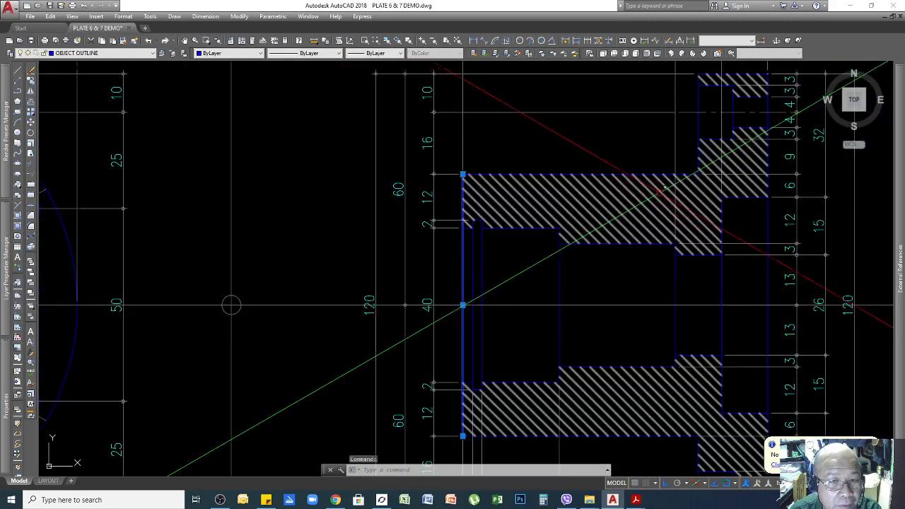
pyautogui.scroll(-8, 231, 305)
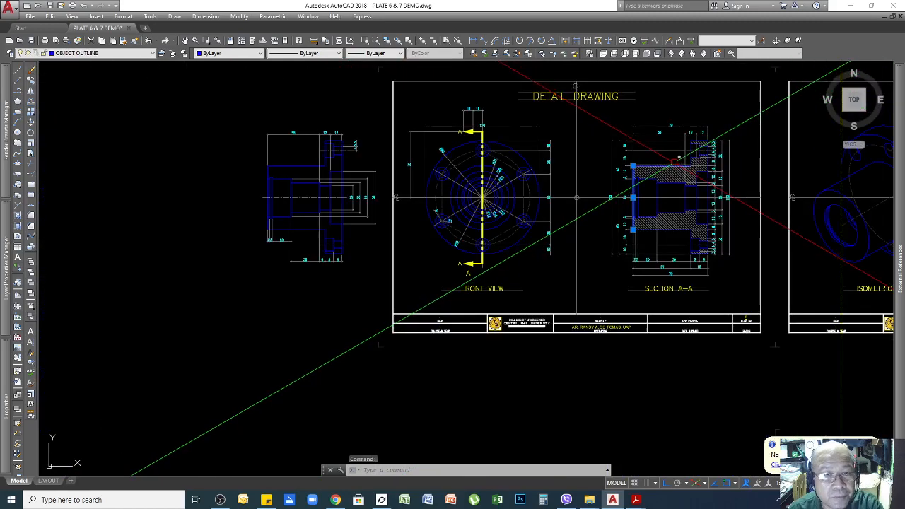
pyautogui.press('Escape')
pyautogui.press('Escape')
pyautogui.scroll(-4, 595, 291)
pyautogui.scroll(7, 595, 290)
pyautogui.scroll(6, 708, 332)
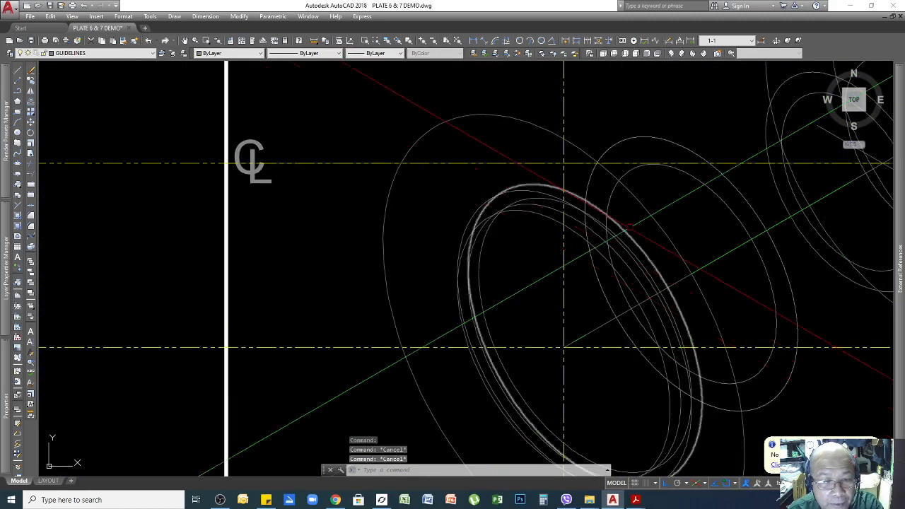
# Copy the largest isocircle around the axis line's near end to where the longer cross mark meets the axis
pyautogui.click(486, 115)
pyautogui.scroll(-4, 563, 347)
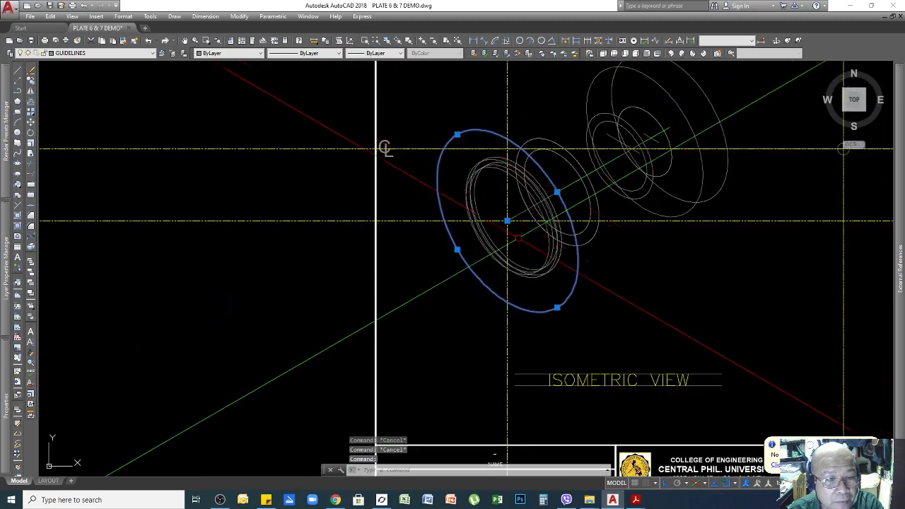
pyautogui.scroll(6, 525, 223)
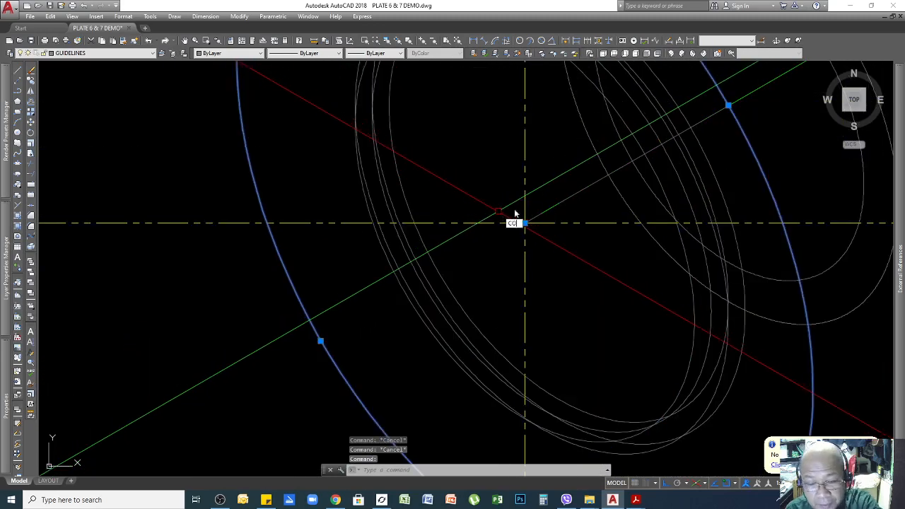
pyautogui.write('CO')
pyautogui.press('Return')
pyautogui.scroll(4, 536, 248)
pyautogui.click(489, 178)
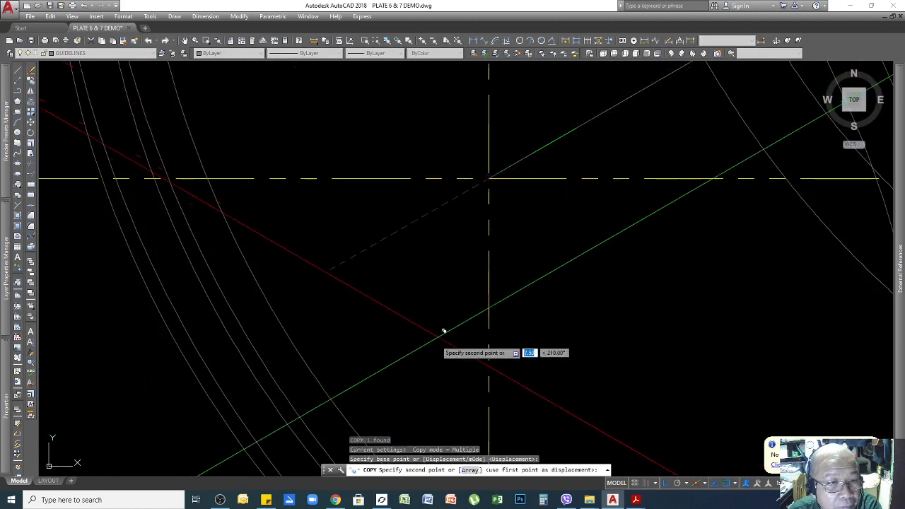
pyautogui.scroll(-3, 444, 331)
pyautogui.scroll(5, 626, 226)
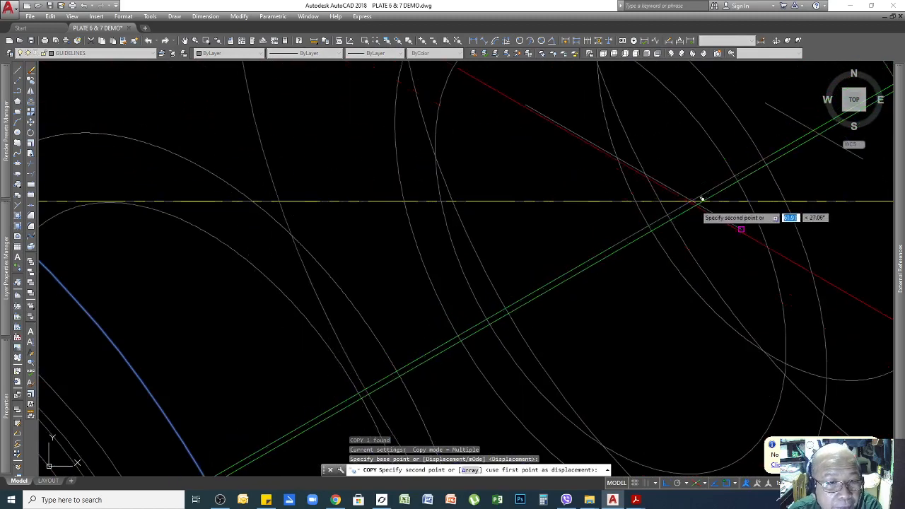
pyautogui.scroll(6, 699, 191)
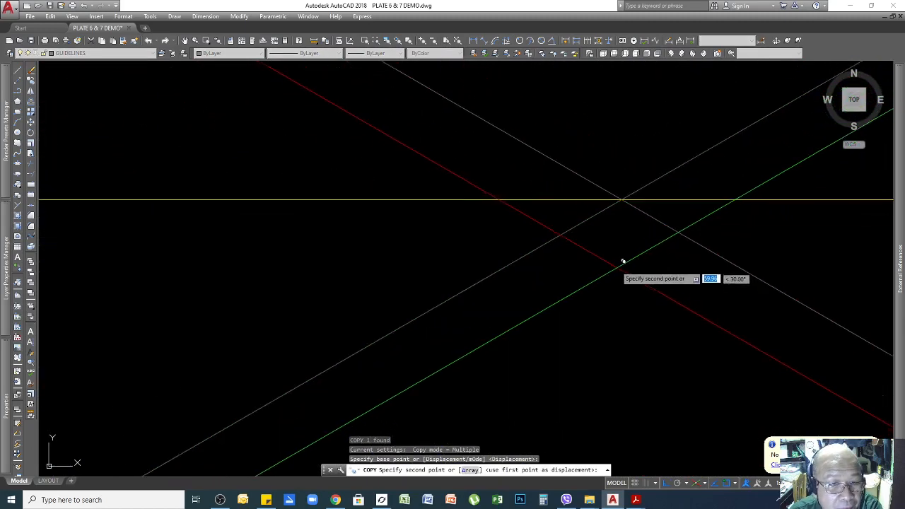
pyautogui.click(627, 193)
pyautogui.scroll(-3, 646, 299)
pyautogui.scroll(4, 638, 271)
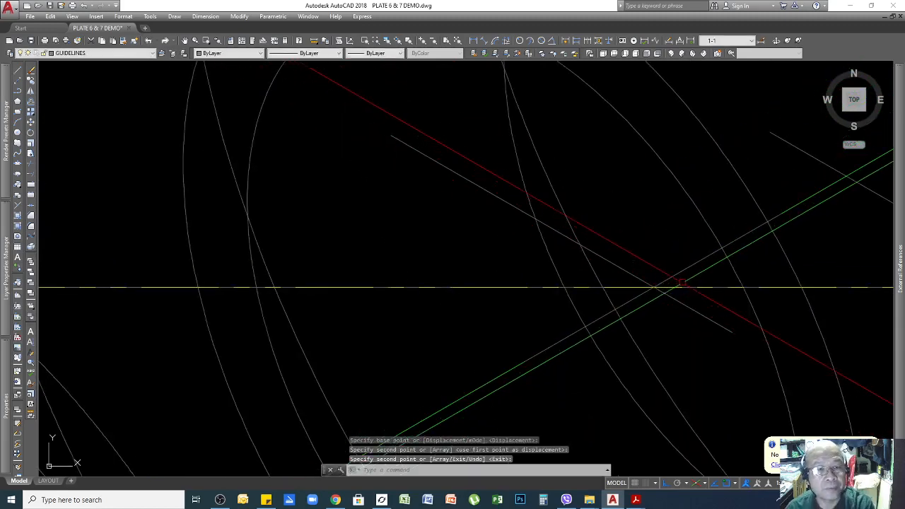
pyautogui.scroll(-5, 712, 275)
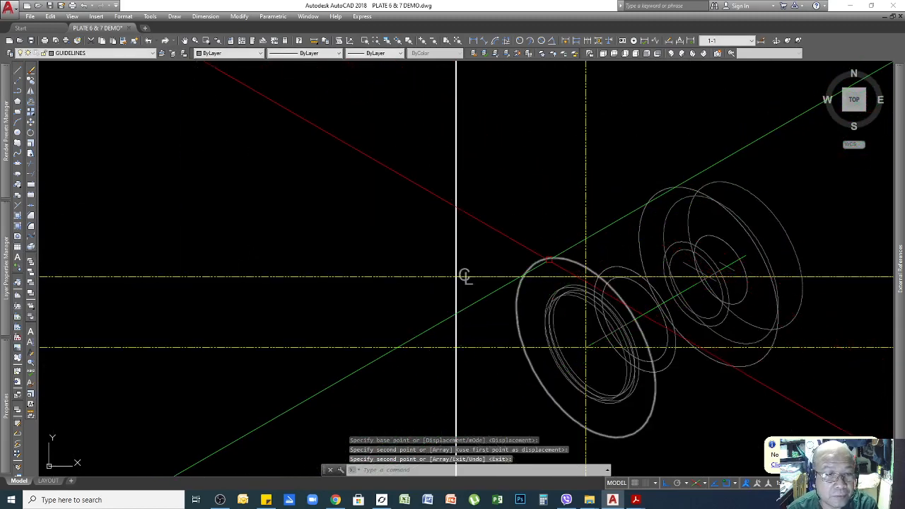
pyautogui.press('Return')
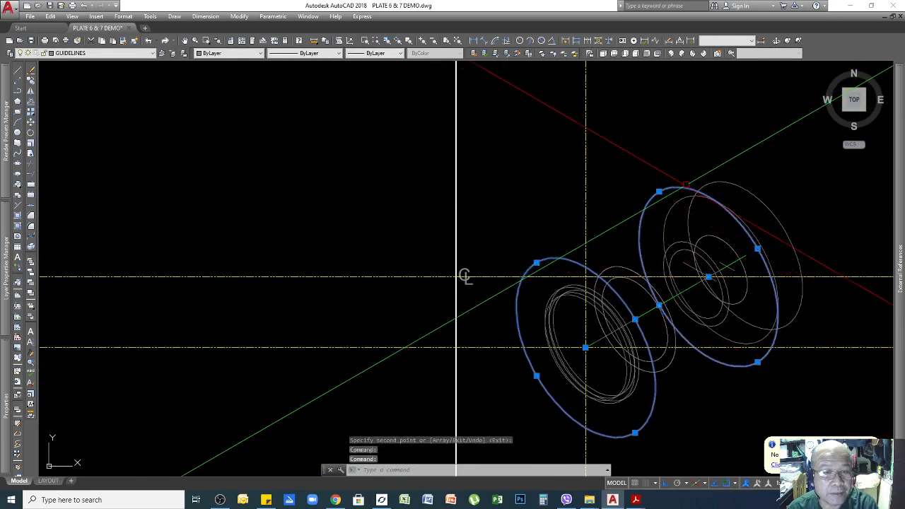
pyautogui.press('Escape')
# Examine the flange's front face, step thicknesses and overall height dimension in Section A-A of Plate 6
pyautogui.scroll(-5, 456, 276)
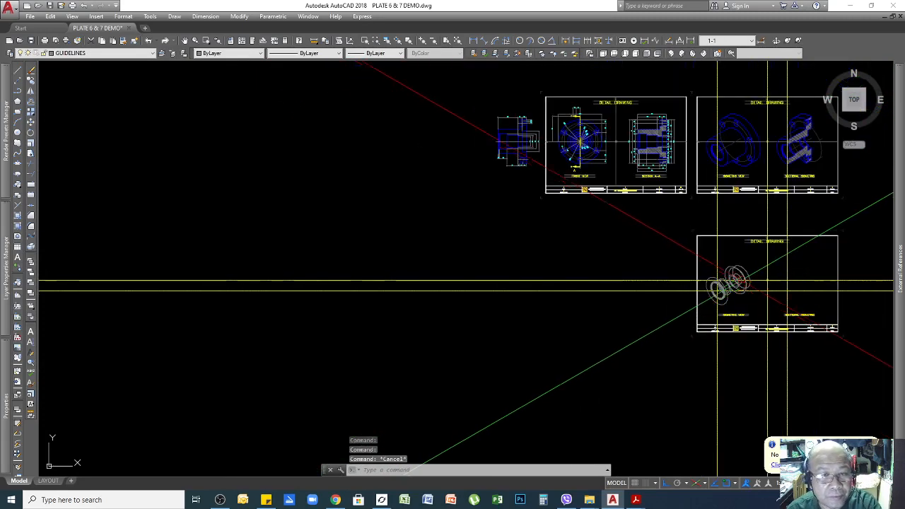
pyautogui.scroll(5, 659, 127)
pyautogui.scroll(-3, 674, 198)
pyautogui.scroll(4, 682, 154)
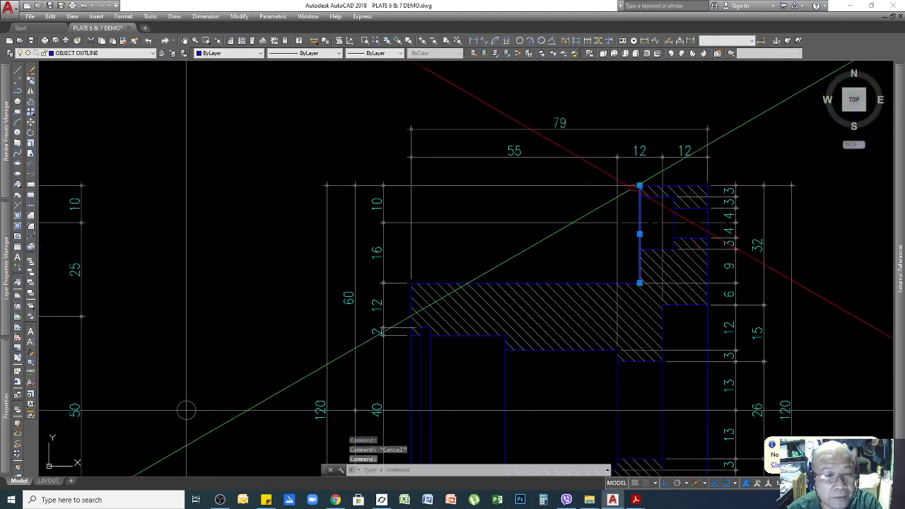
pyautogui.press('Escape')
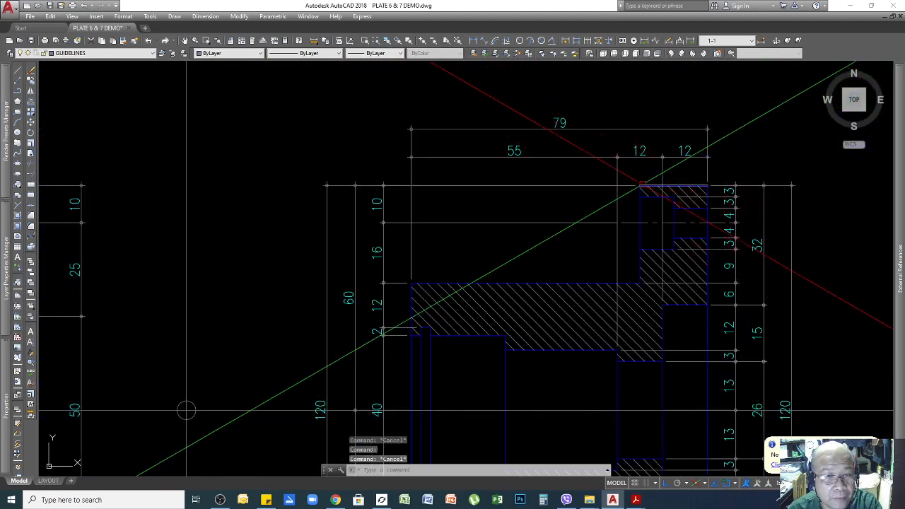
pyautogui.scroll(-2, 696, 181)
pyautogui.click(699, 273)
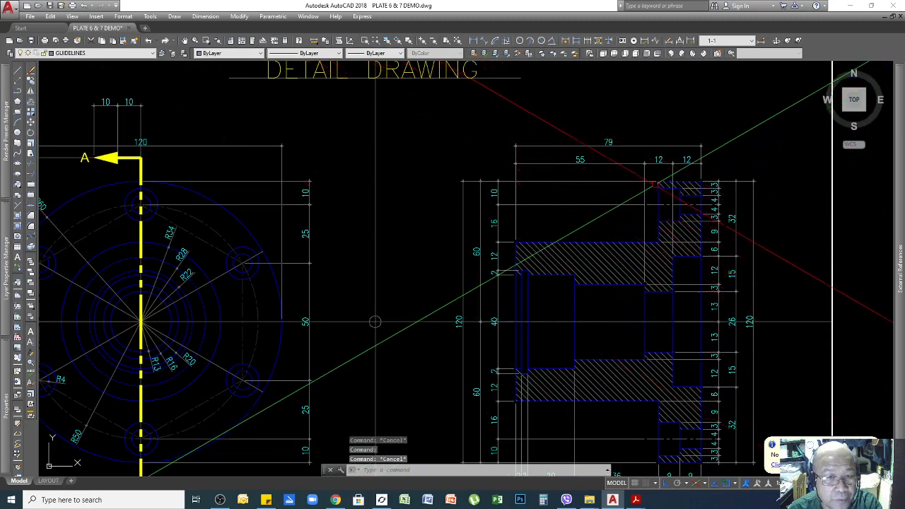
pyautogui.press('Escape')
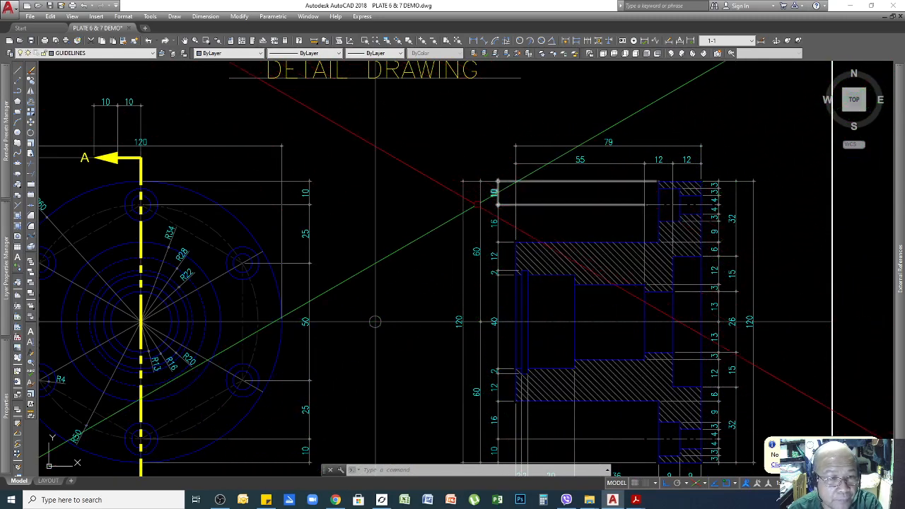
pyautogui.click(464, 205)
pyautogui.press('Escape')
pyautogui.press('Escape')
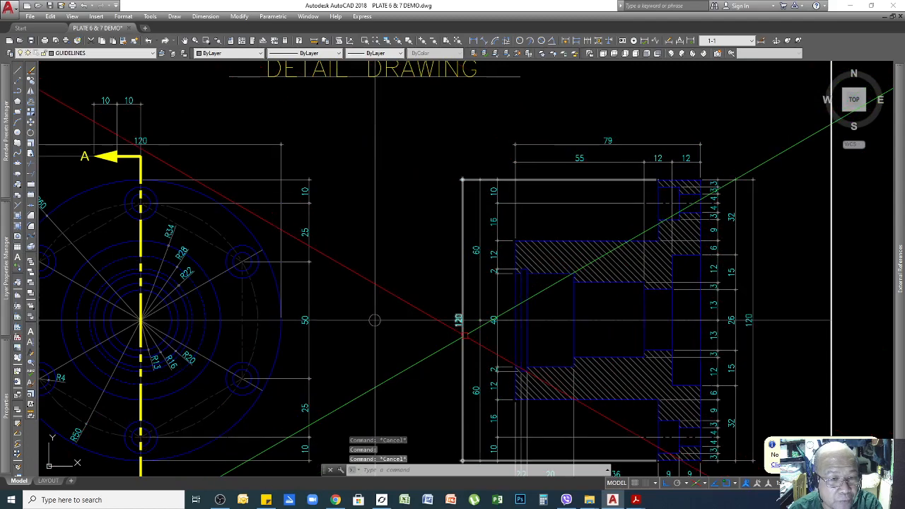
pyautogui.scroll(-2, 584, 290)
pyautogui.scroll(4, 646, 322)
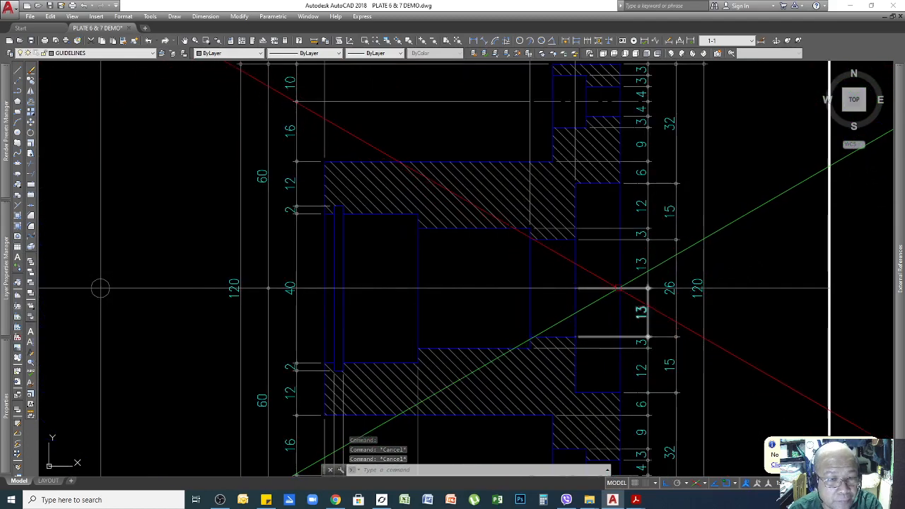
pyautogui.scroll(-11, 678, 319)
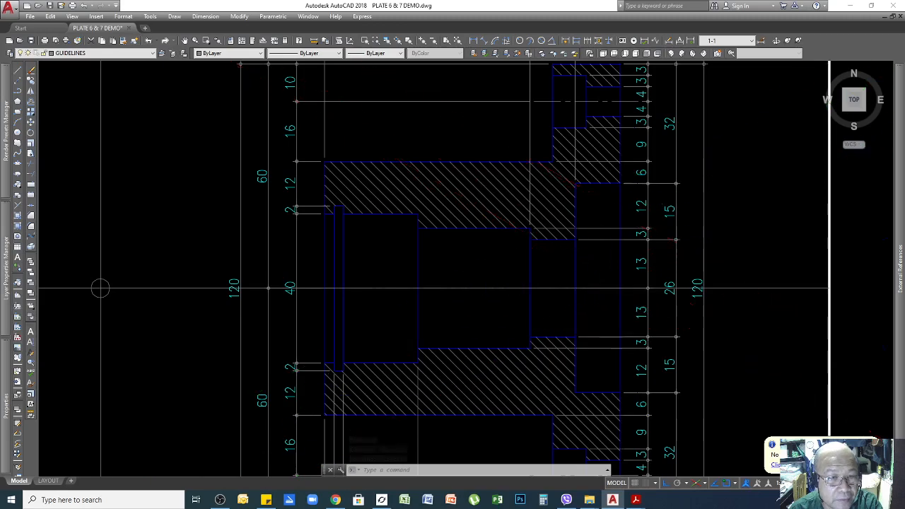
pyautogui.scroll(15, 680, 319)
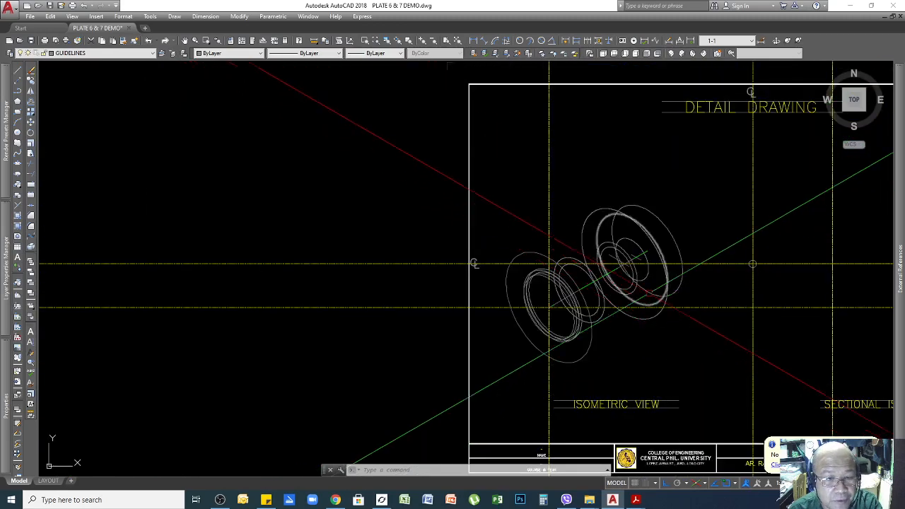
pyautogui.click(640, 142)
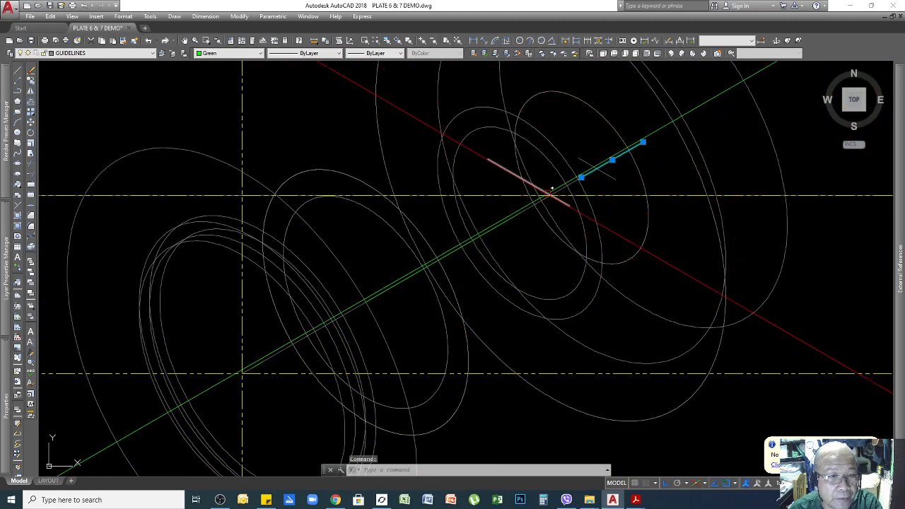
pyautogui.press('Escape')
pyautogui.press('Escape')
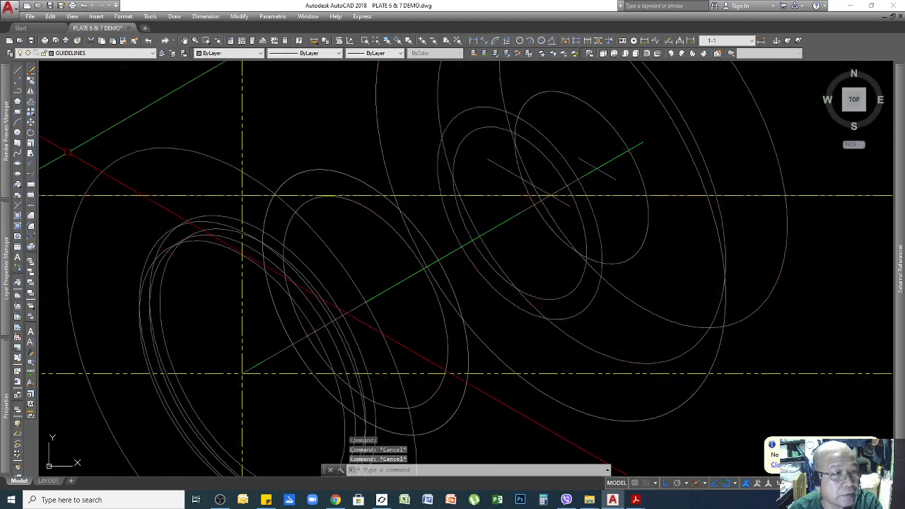
pyautogui.moveTo(13, 161)
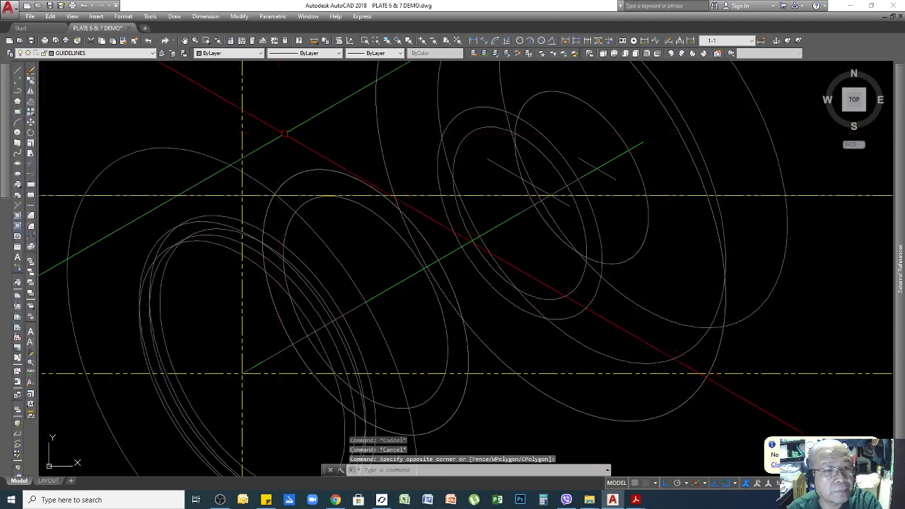
pyautogui.click(45, 166)
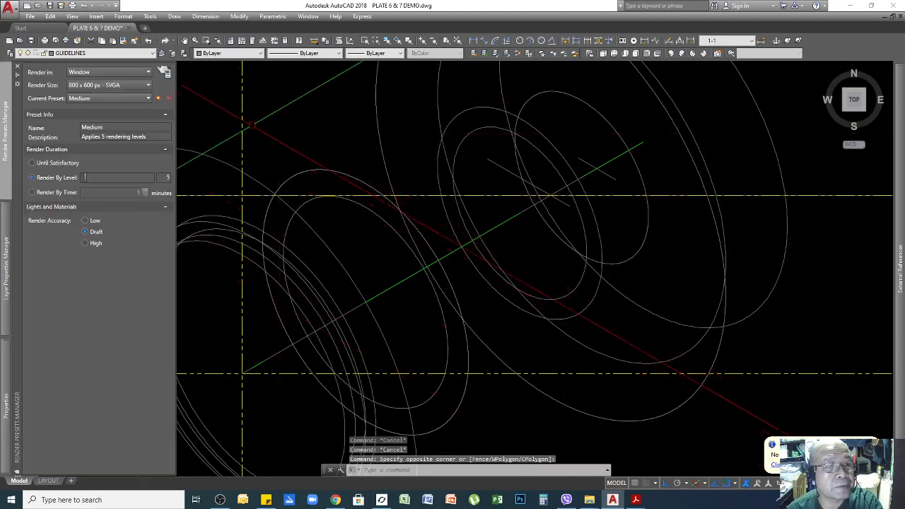
pyautogui.click(287, 123)
pyautogui.click(272, 133)
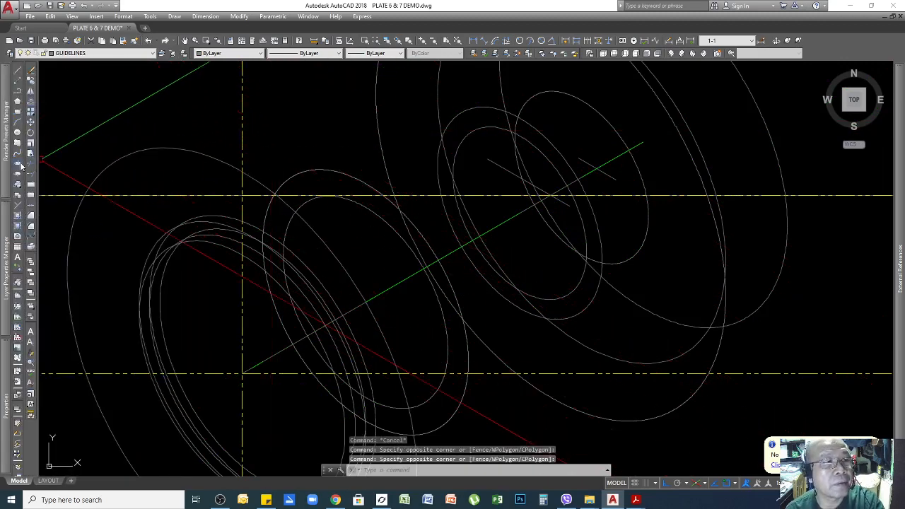
# Draw a left-isoplane isocircle of radius 60 centred on the far end of the axis line
pyautogui.click(18, 163)
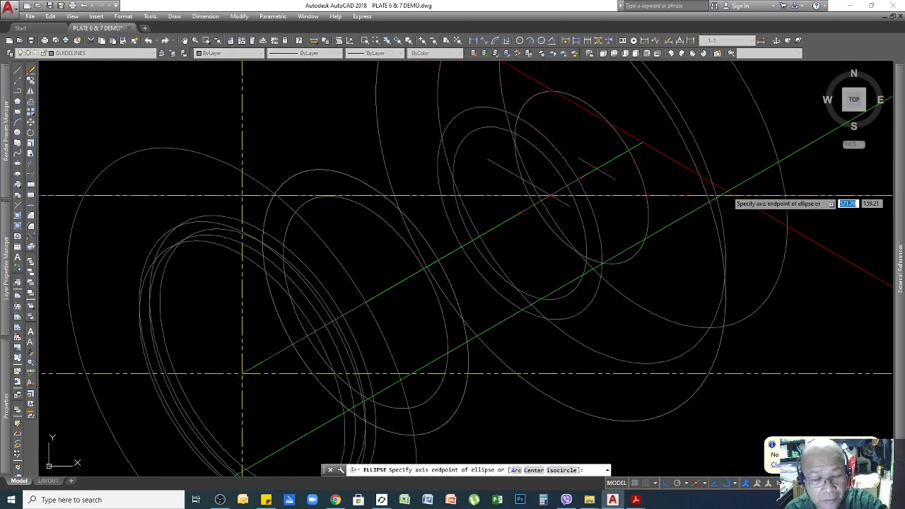
pyautogui.press('F5')
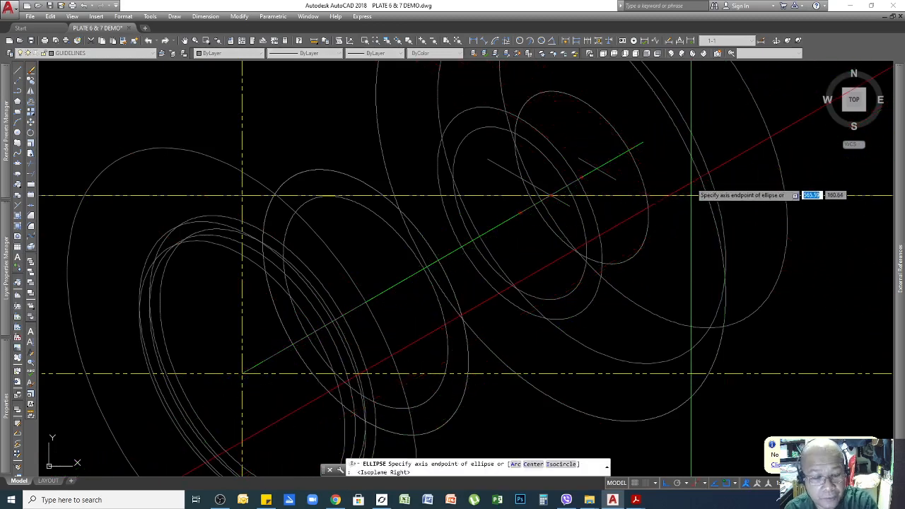
pyautogui.scroll(-3, 689, 185)
pyautogui.scroll(2, 682, 192)
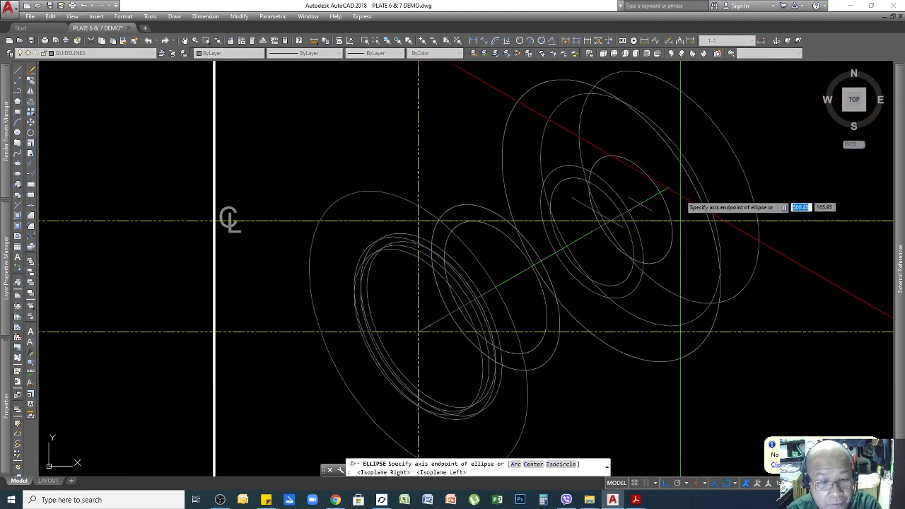
pyautogui.write('i')
pyautogui.press('Return')
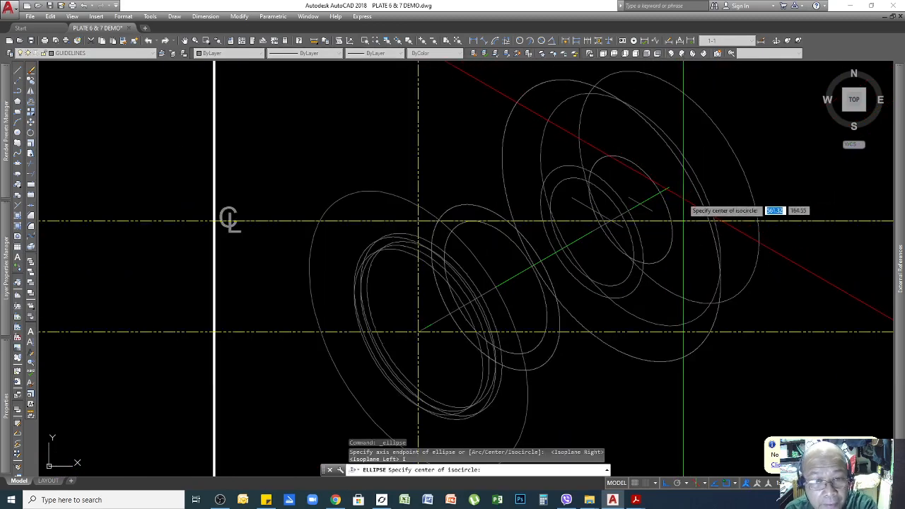
pyautogui.scroll(2, 671, 191)
pyautogui.click(662, 187)
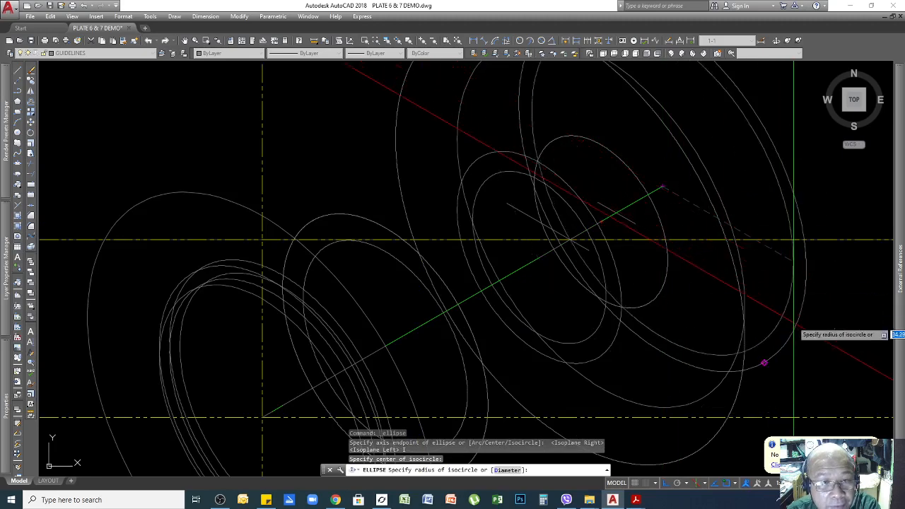
pyautogui.scroll(-3, 767, 364)
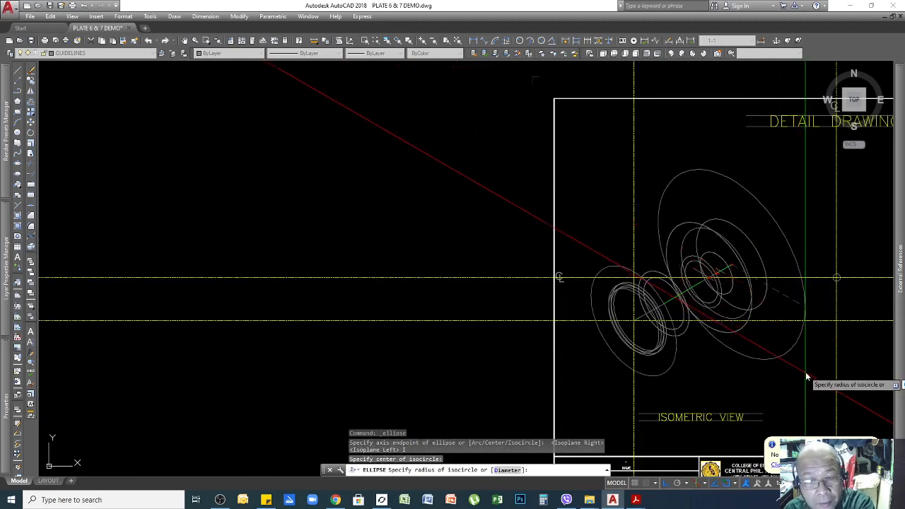
pyautogui.write('60')
pyautogui.press('Return')
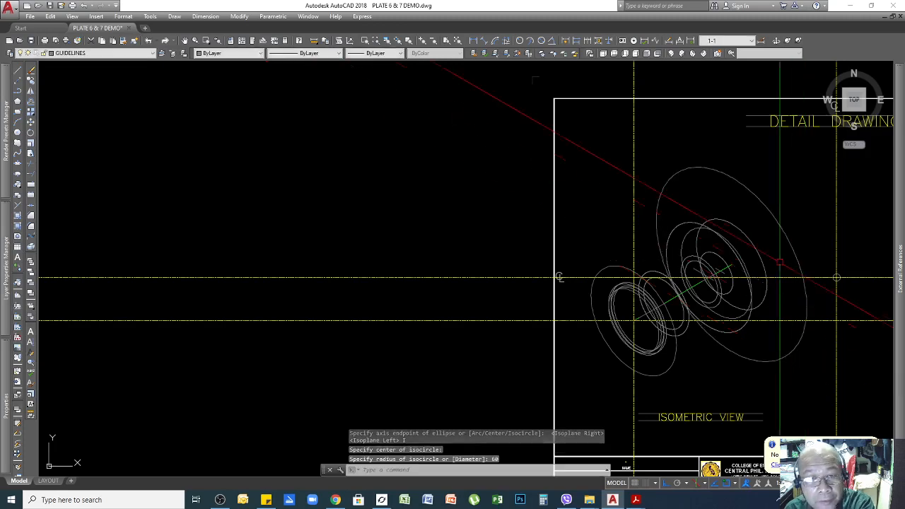
# Copy the radius-60 isocircle from the axis line's far end to where the longer cross mark meets the axis
pyautogui.scroll(2, 757, 224)
pyautogui.click(793, 180)
pyautogui.click(767, 220)
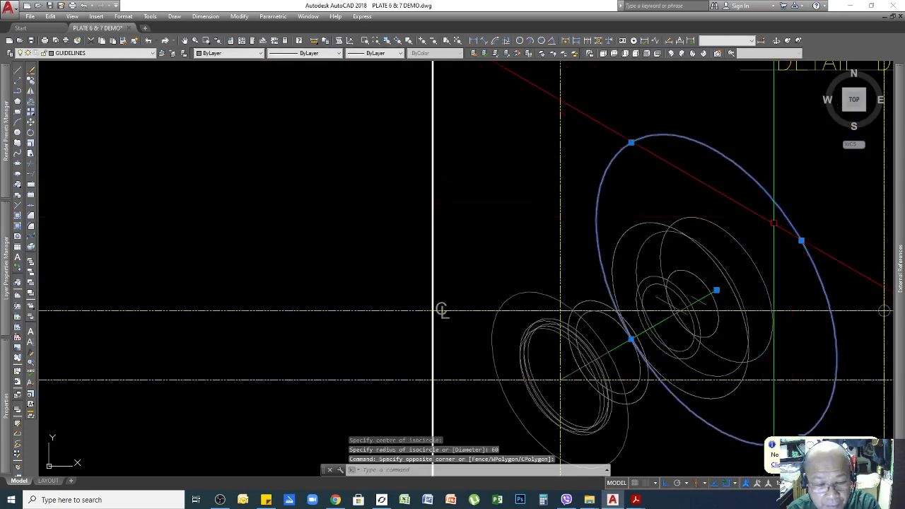
pyautogui.write('co')
pyautogui.press('Return')
pyautogui.scroll(3, 706, 298)
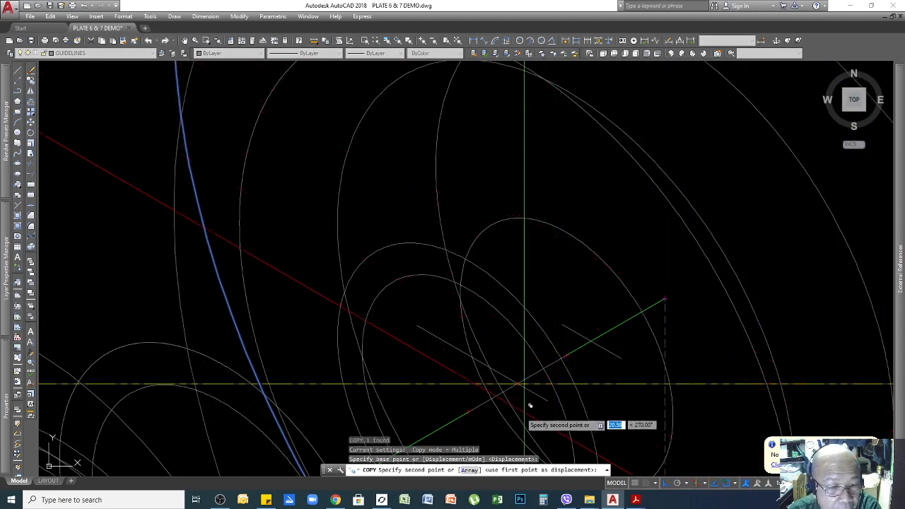
pyautogui.scroll(3, 512, 381)
pyautogui.click(527, 344)
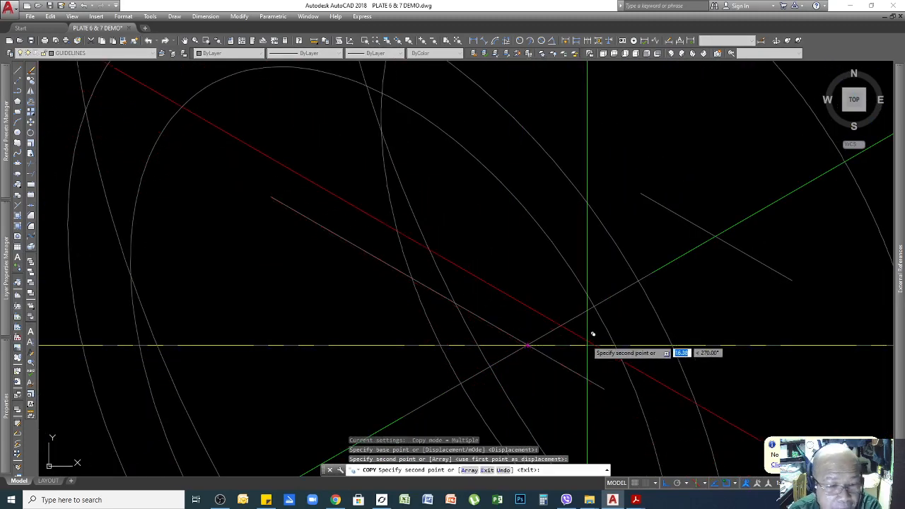
pyautogui.press('Return')
pyautogui.scroll(-3, 706, 297)
pyautogui.scroll(-2, 707, 298)
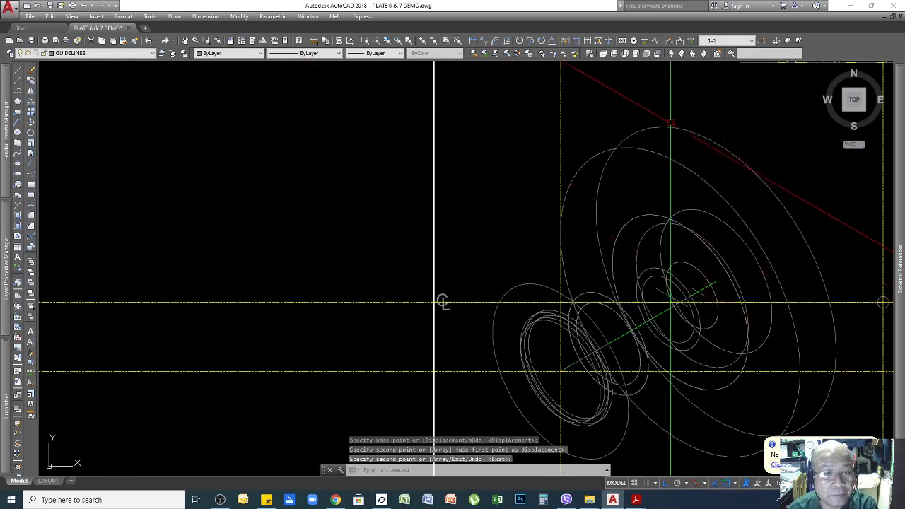
# Examine the flange's bolt-hole position and counterbore dimensions in Section A-A of Plate 6
pyautogui.scroll(-3, 724, 219)
pyautogui.scroll(2, 706, 233)
pyautogui.scroll(-3, 696, 252)
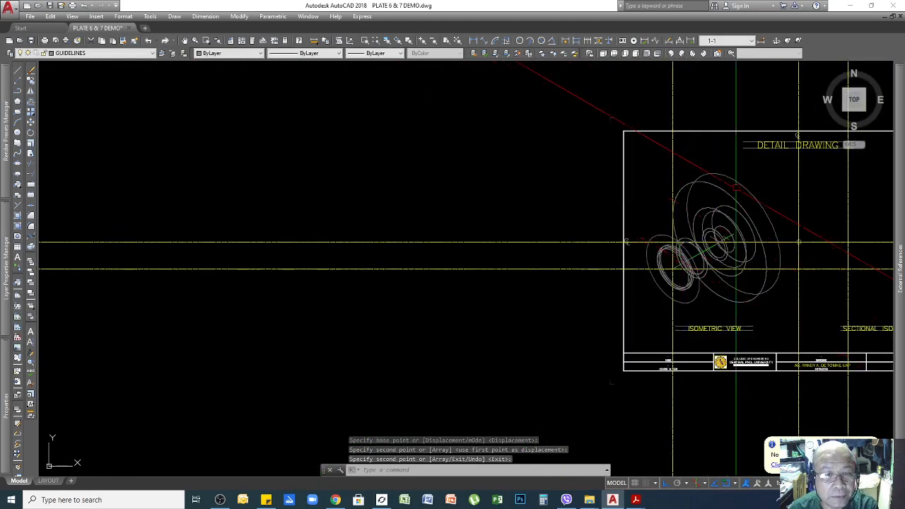
pyautogui.scroll(2, 717, 250)
pyautogui.scroll(-2, 717, 250)
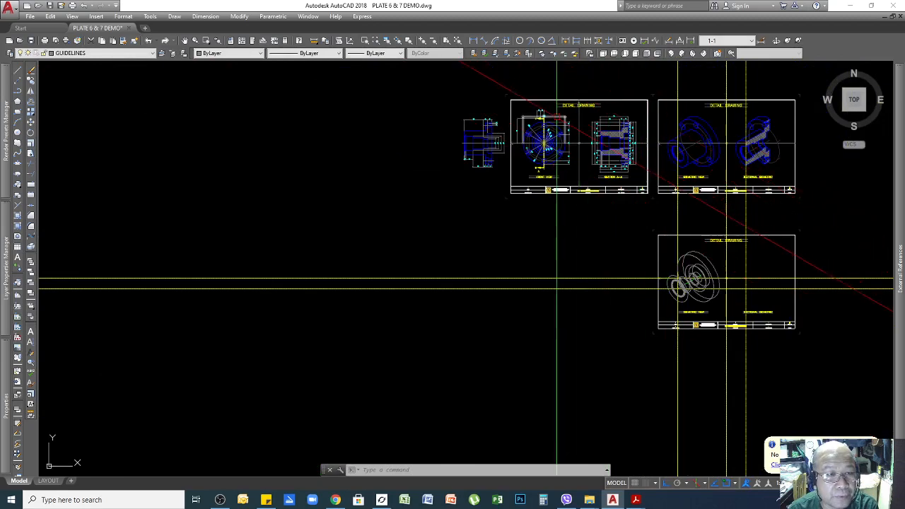
pyautogui.scroll(5, 556, 286)
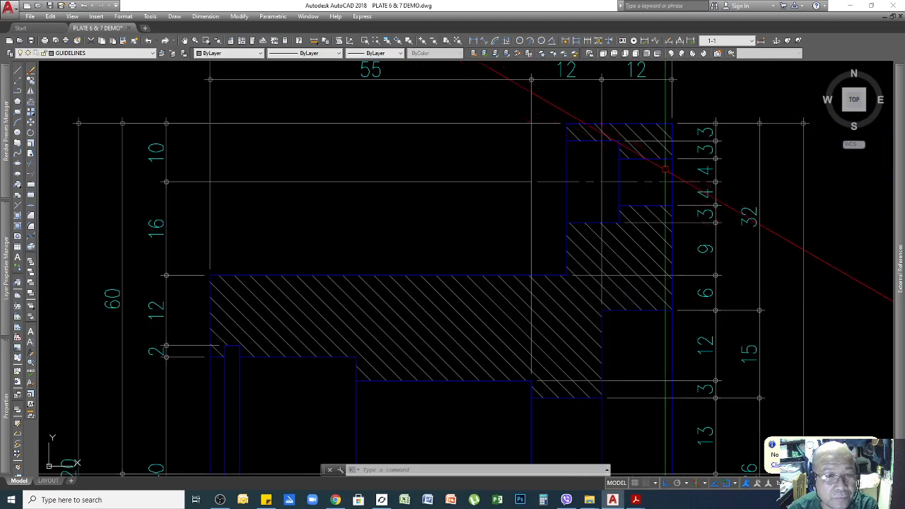
pyautogui.scroll(-4, 634, 166)
pyautogui.scroll(4, 657, 183)
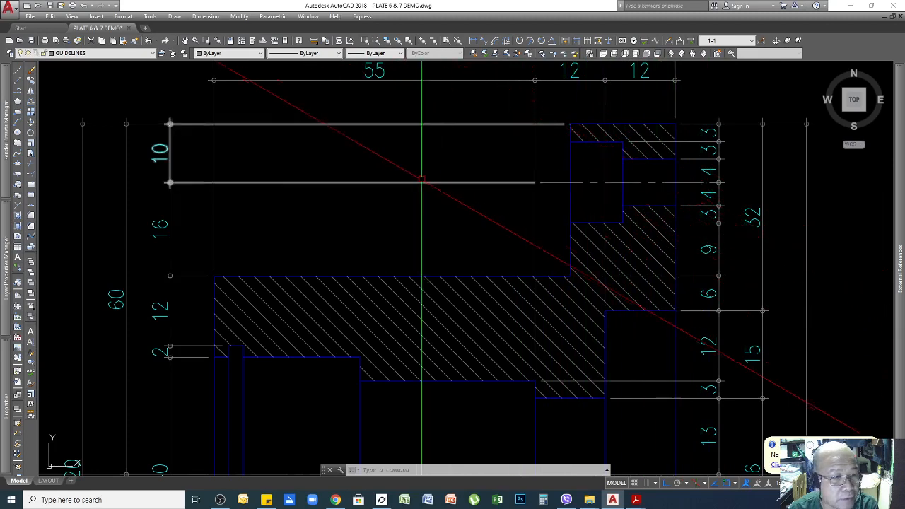
pyautogui.scroll(-8, 653, 178)
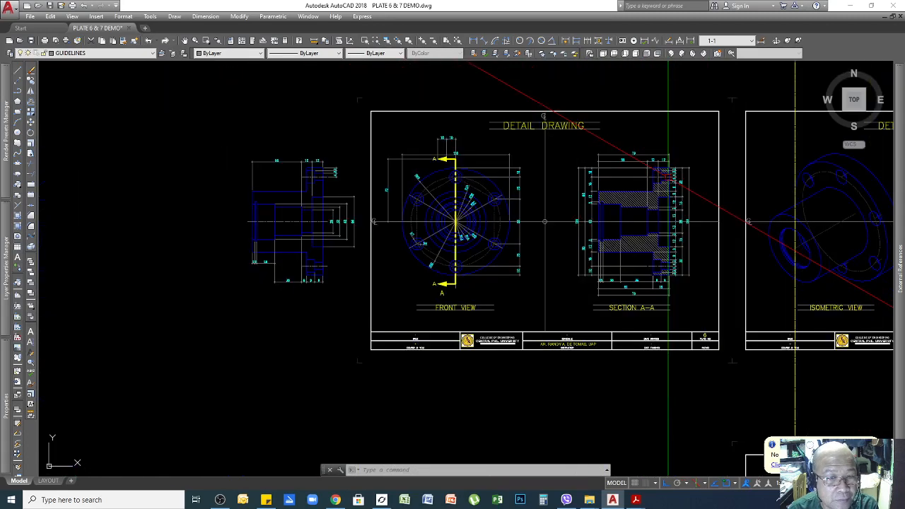
# Compare the dashed bolt circle and its radius in Plate 6's front view with the flange in Plate 7's finished isometric view
pyautogui.scroll(5, 466, 202)
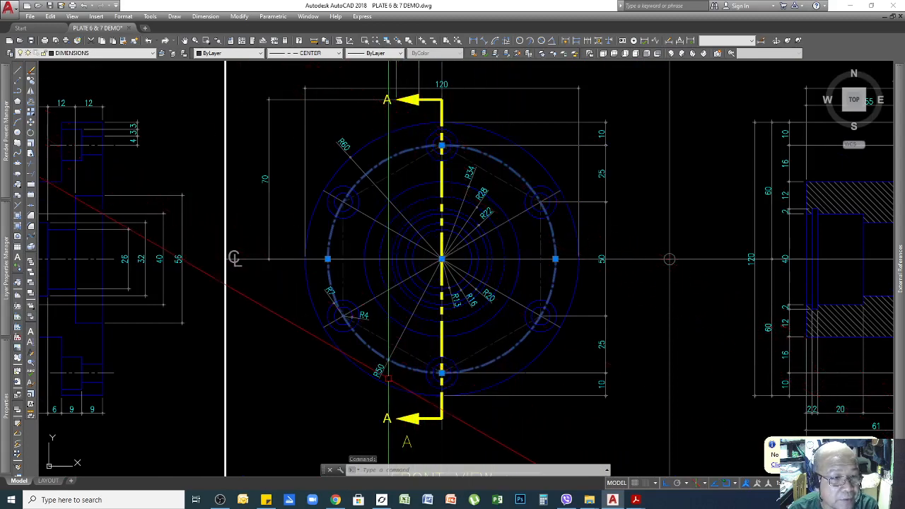
pyautogui.press('Escape')
pyautogui.press('Escape')
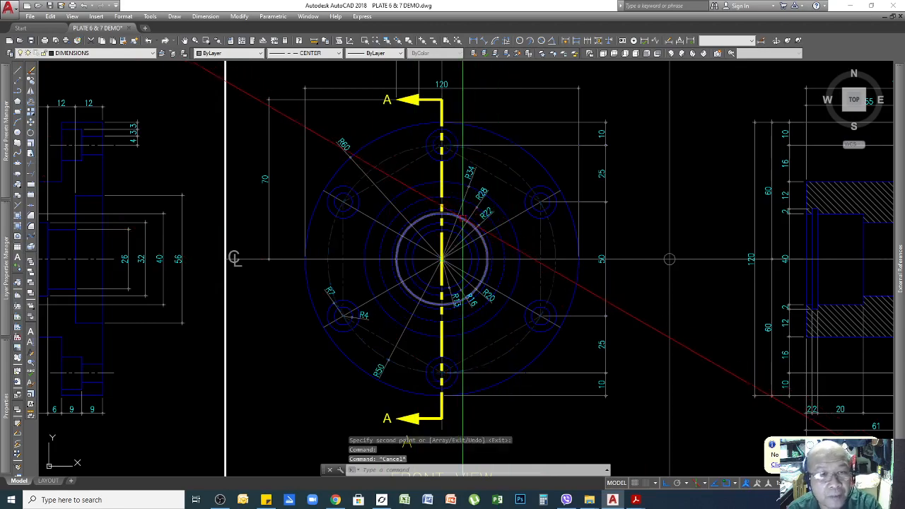
pyautogui.scroll(-4, 436, 204)
pyautogui.scroll(4, 435, 195)
pyautogui.scroll(-2, 434, 193)
pyautogui.scroll(-2, 435, 193)
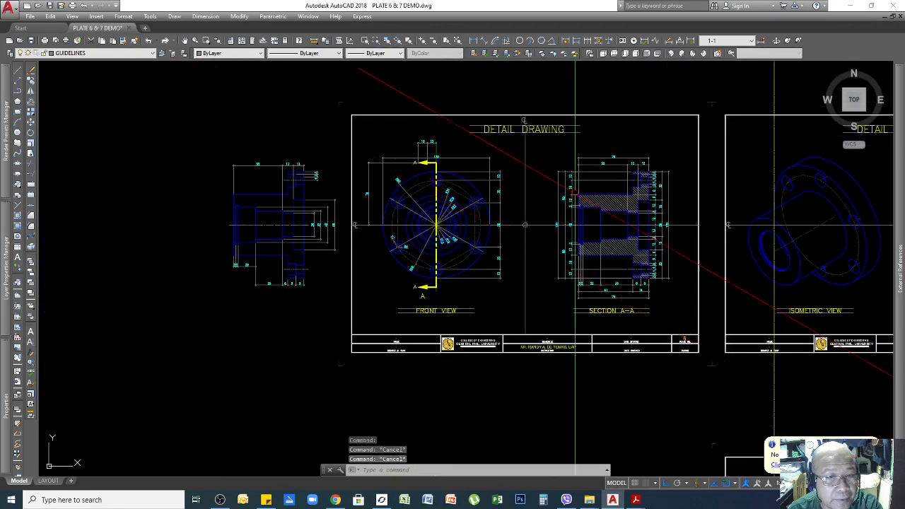
pyautogui.scroll(3, 777, 173)
pyautogui.scroll(-3, 777, 174)
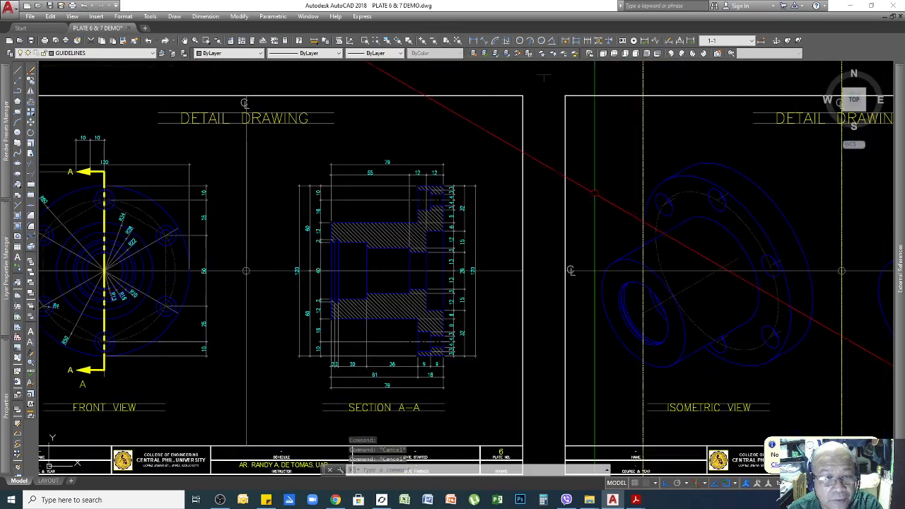
pyautogui.scroll(4, 812, 180)
pyautogui.click(740, 212)
pyautogui.scroll(-5, 740, 212)
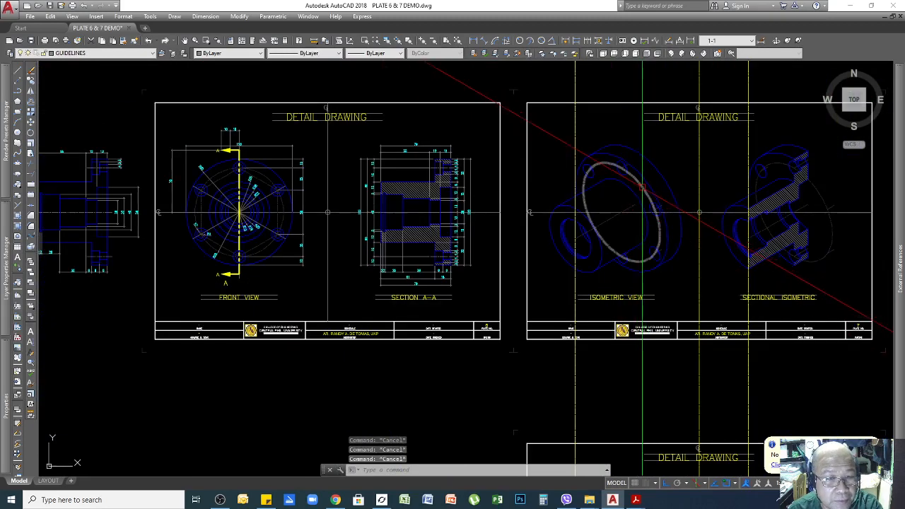
pyautogui.scroll(4, 234, 256)
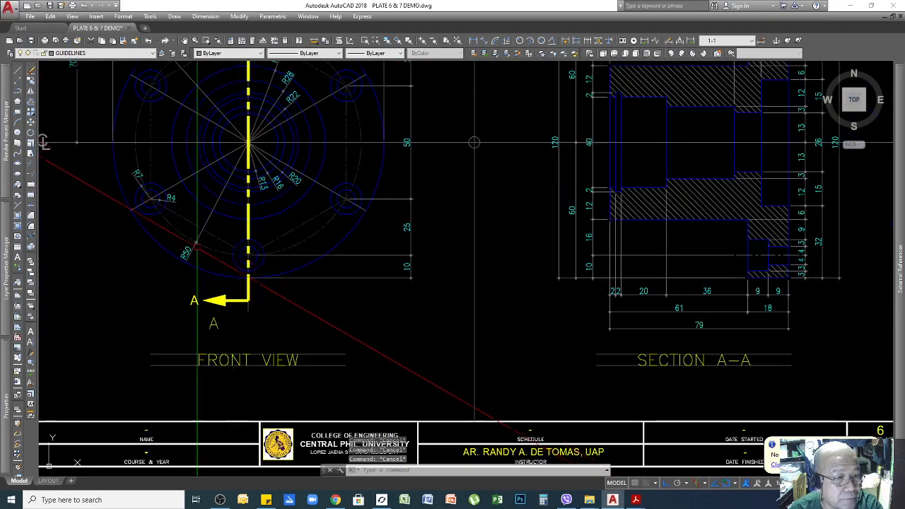
pyautogui.scroll(2, 187, 248)
# Draw an isocircle of radius 50 centred where the longer cross mark meets the axis line
pyautogui.scroll(-8, 399, 233)
pyautogui.scroll(-3, 505, 290)
pyautogui.scroll(8, 504, 290)
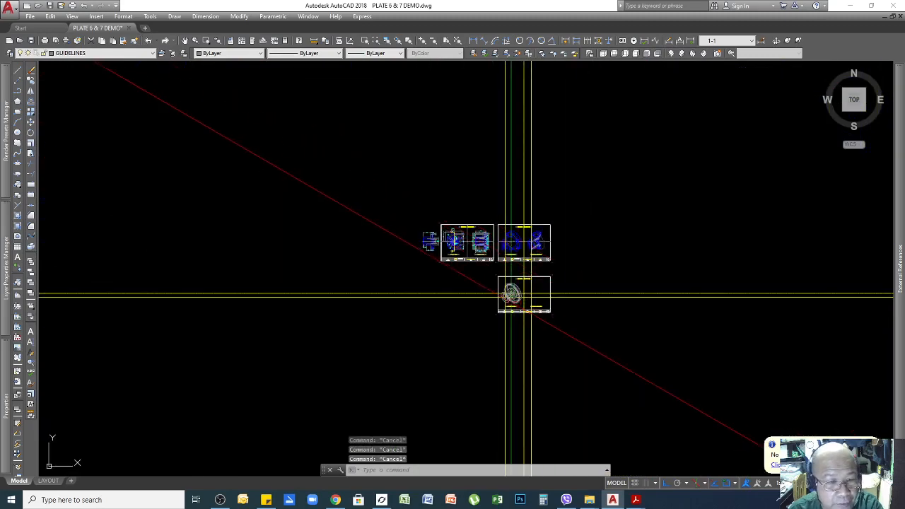
pyautogui.scroll(3, 505, 291)
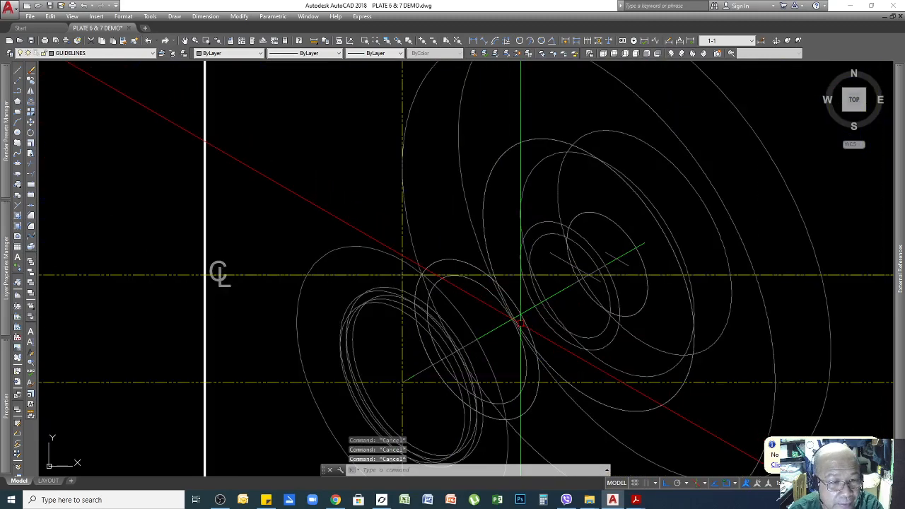
pyautogui.scroll(2, 566, 294)
pyautogui.scroll(-2, 657, 298)
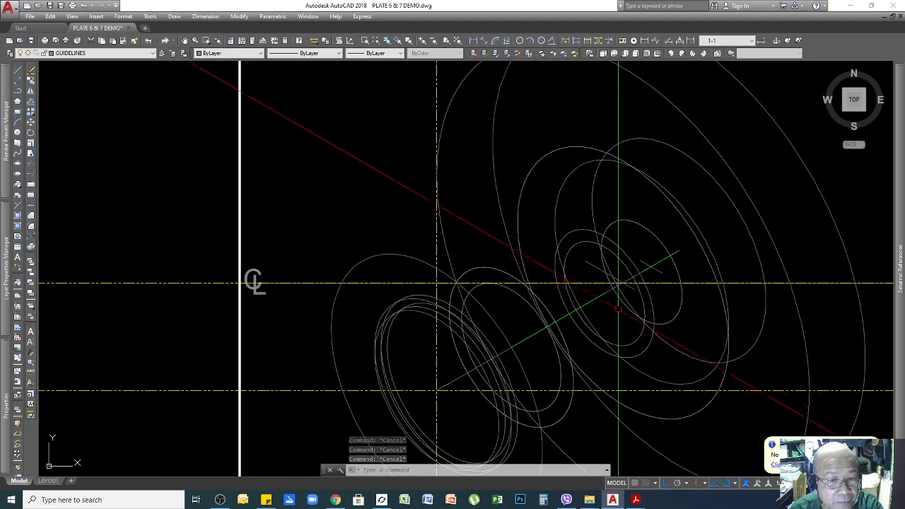
pyautogui.scroll(5, 627, 281)
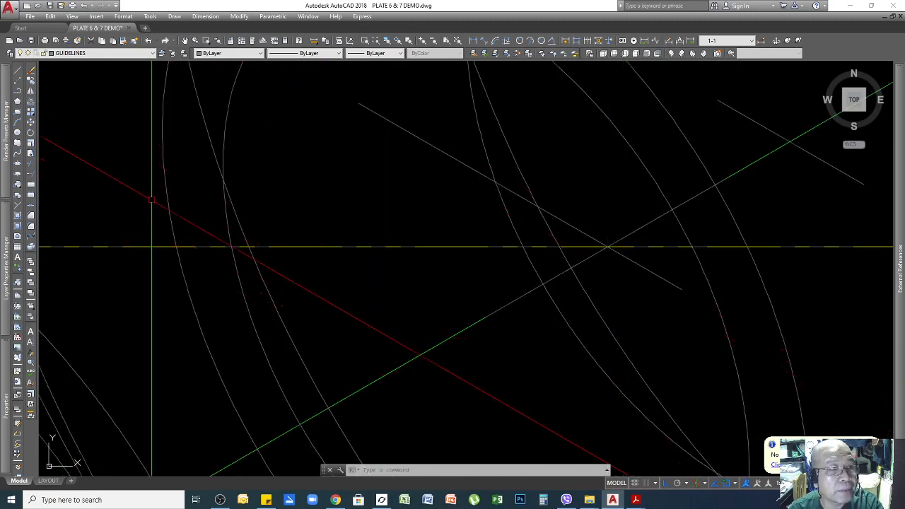
pyautogui.click(19, 165)
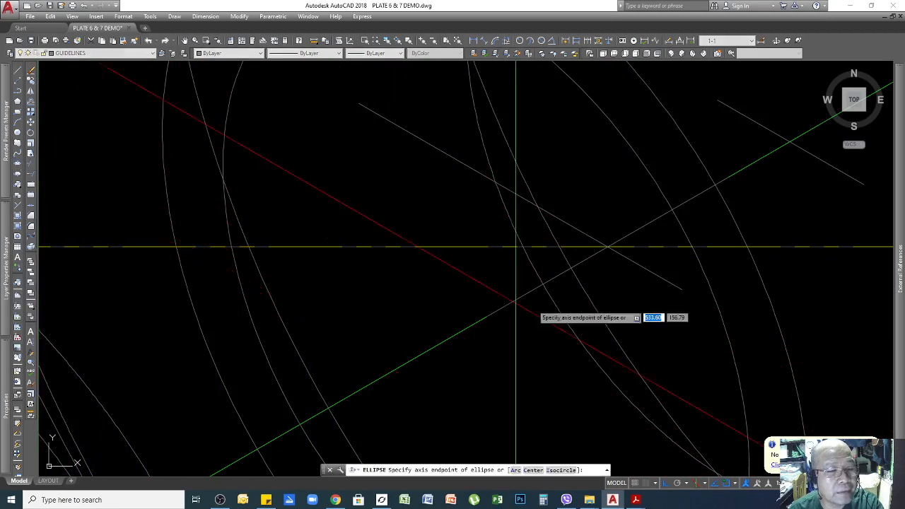
pyautogui.write('i')
pyautogui.press('Return')
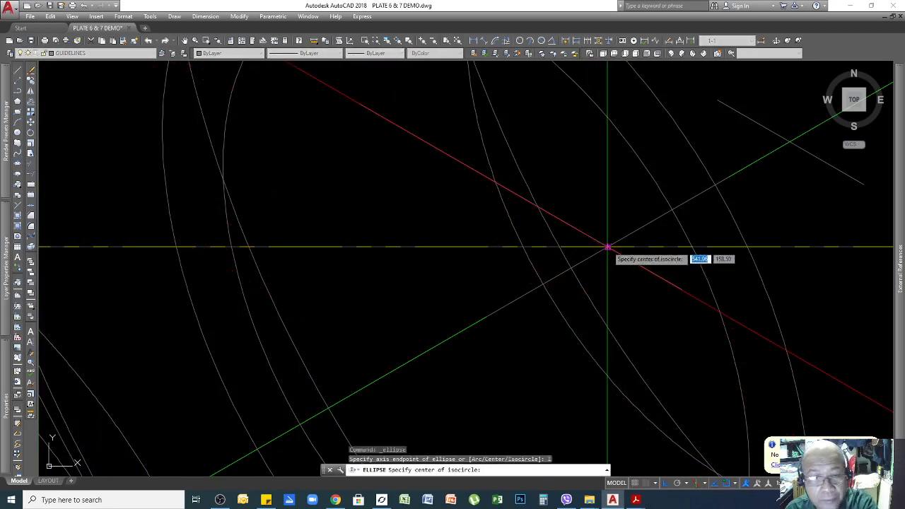
pyautogui.click(607, 247)
pyautogui.scroll(-2, 632, 240)
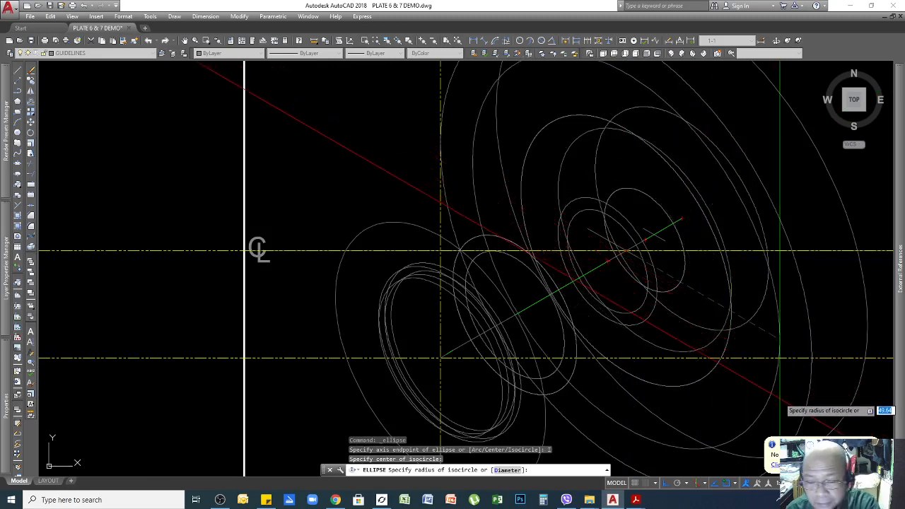
pyautogui.press('Return')
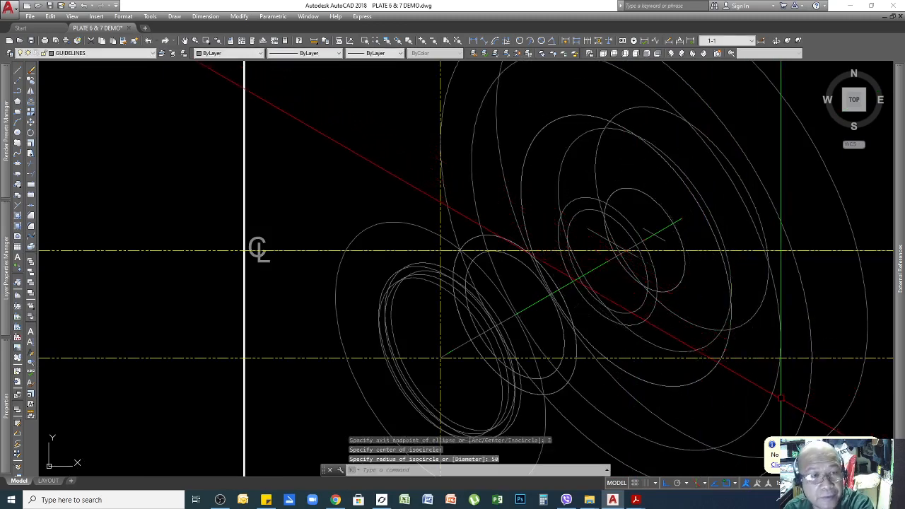
# Compare the new radius-50 isocircle with the bolt circle in Plate 6's front view
pyautogui.scroll(-2, 816, 370)
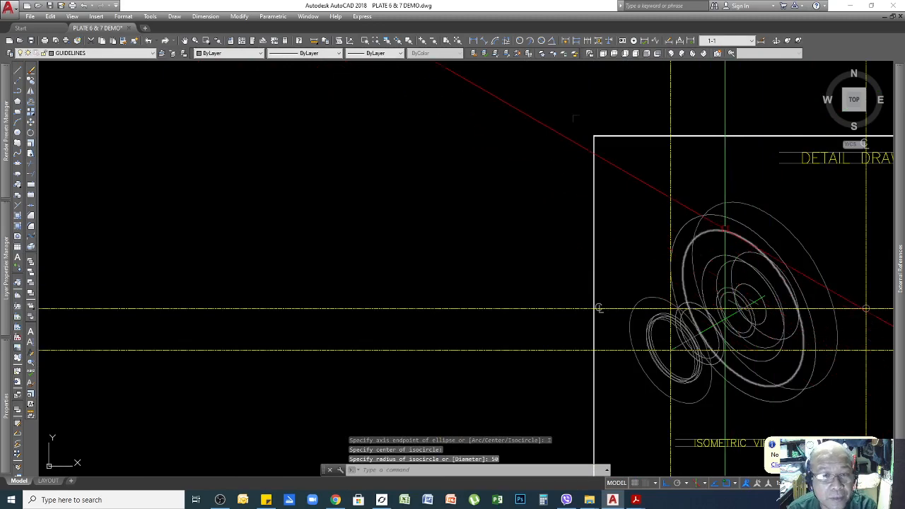
pyautogui.click(725, 231)
pyautogui.scroll(-4, 744, 291)
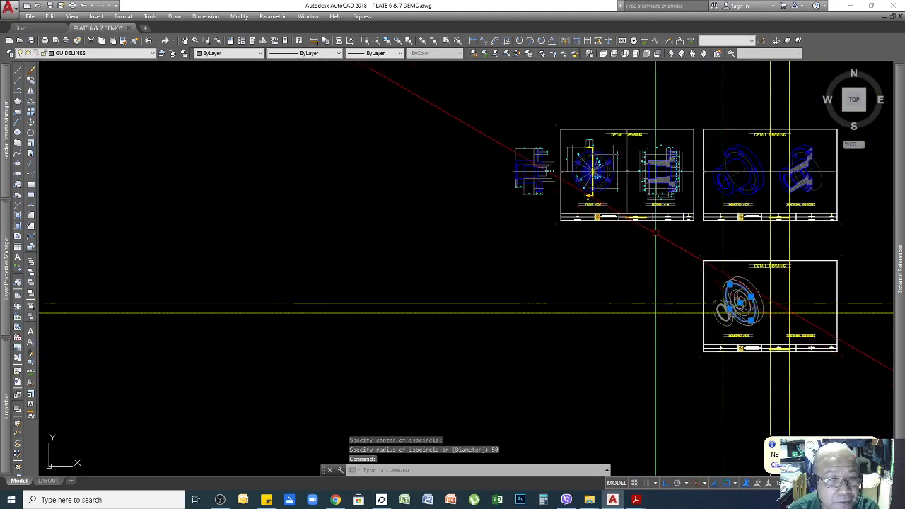
pyautogui.scroll(4, 587, 135)
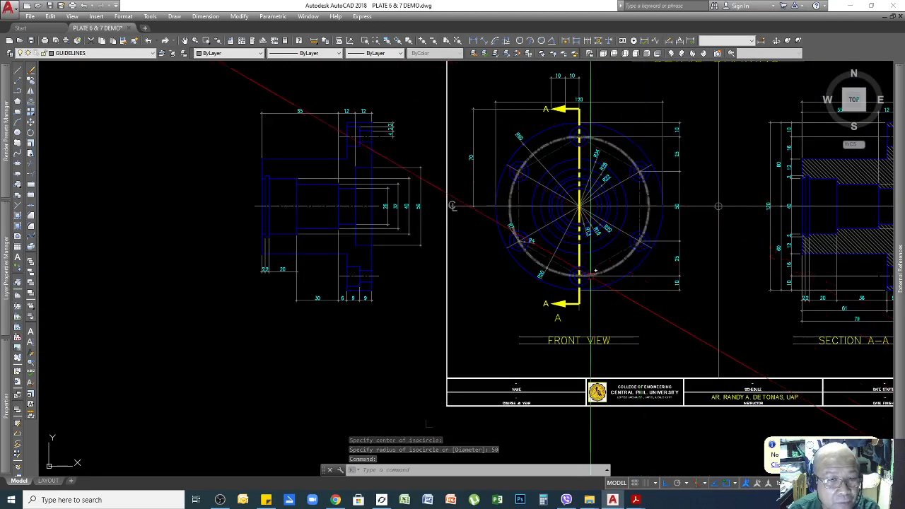
pyautogui.scroll(-5, 452, 205)
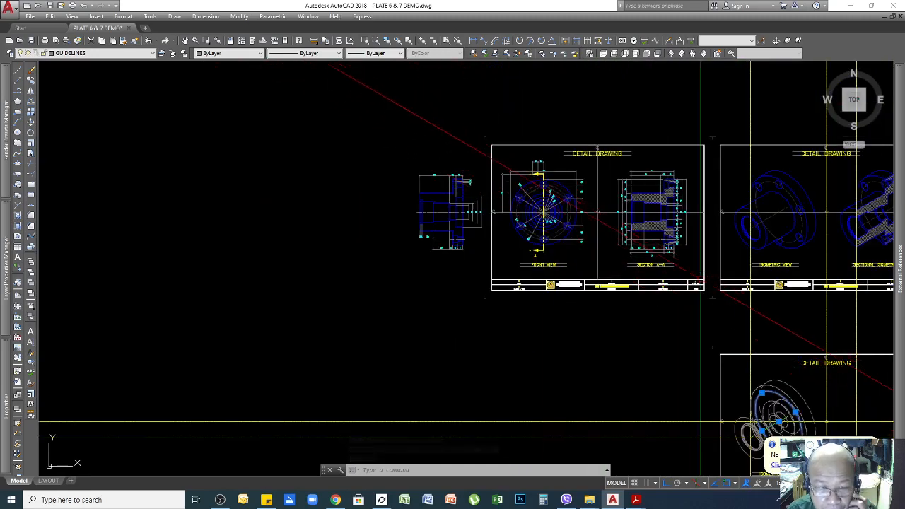
pyautogui.scroll(6, 612, 378)
pyautogui.press('Escape')
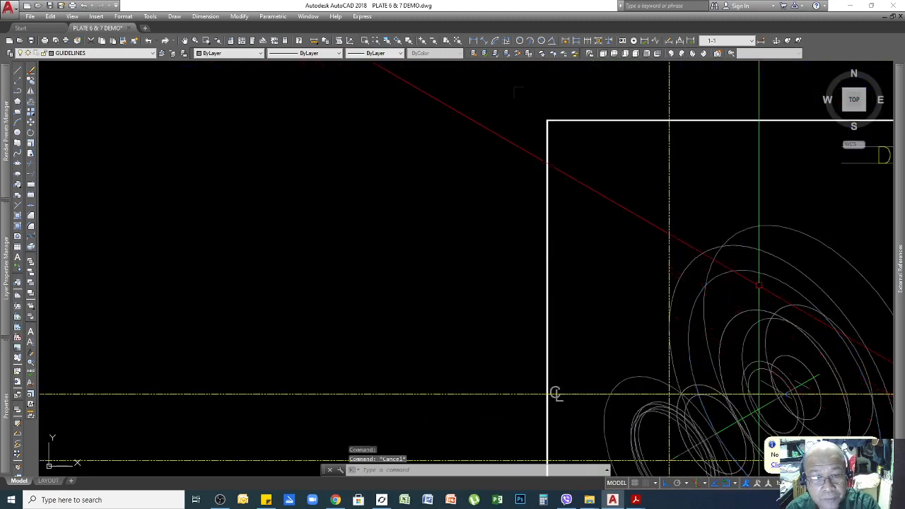
# Change the linetype of the radius-50 isocircle to PHANTOM2
pyautogui.scroll(-3, 743, 290)
pyautogui.scroll(3, 520, 207)
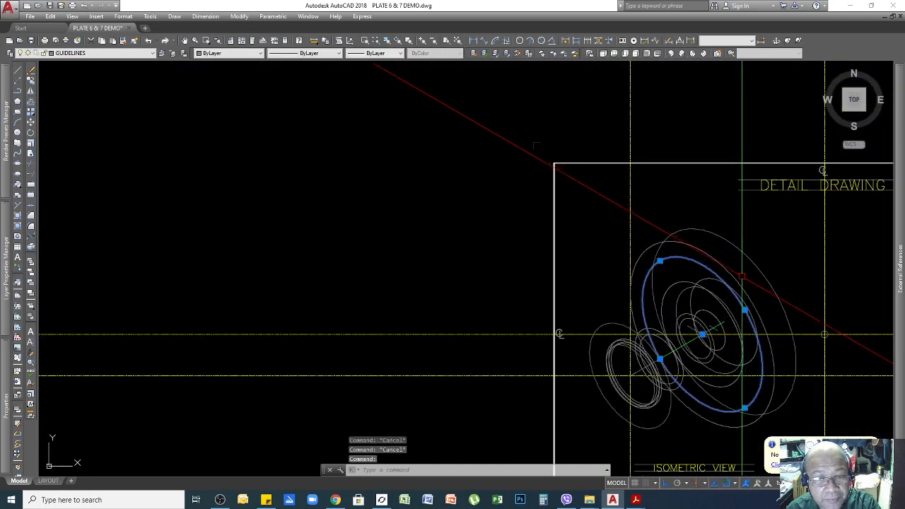
pyautogui.click(310, 55)
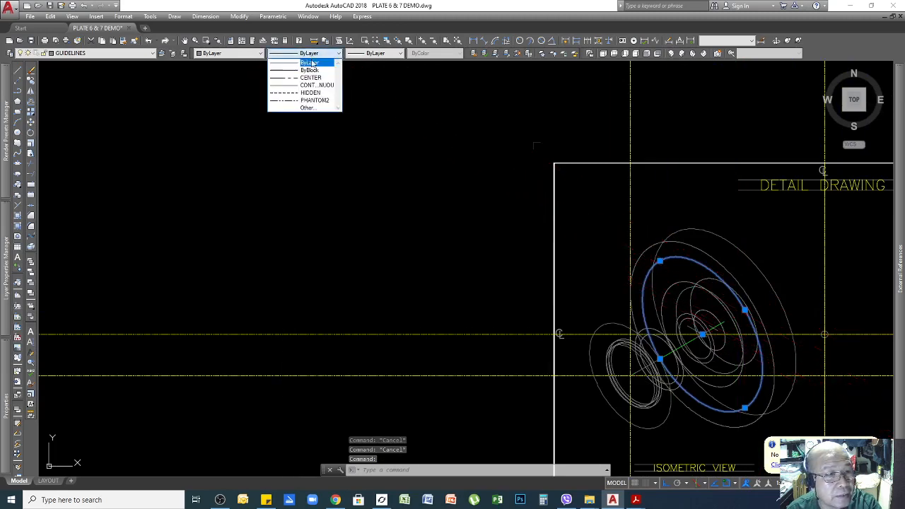
pyautogui.click(316, 100)
pyautogui.press('Escape')
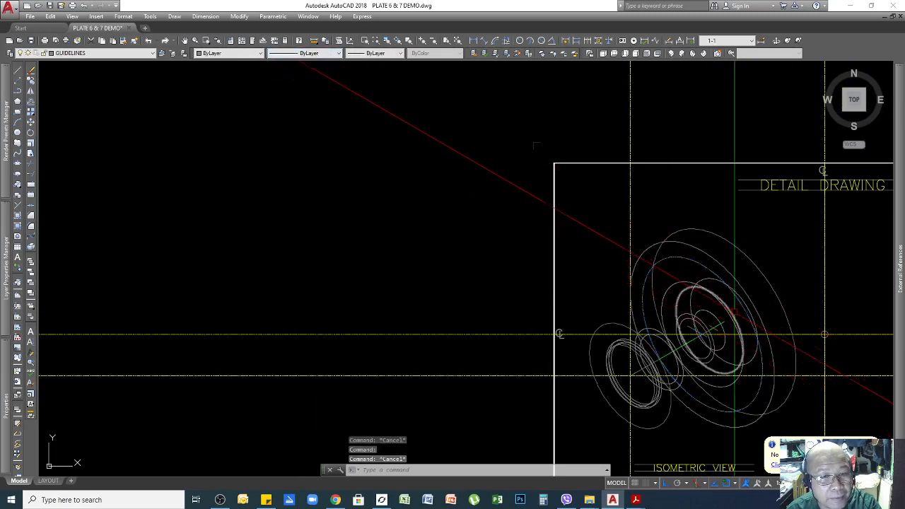
# Set the linetype scale of the radius-50 PHANTOM2 isocircle to 25
pyautogui.scroll(5, 667, 222)
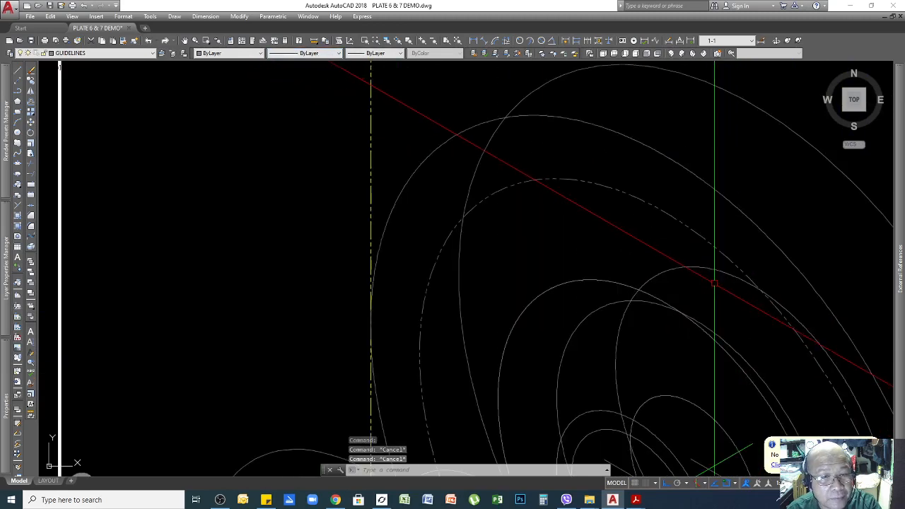
pyautogui.click(681, 181)
pyautogui.scroll(-3, 573, 198)
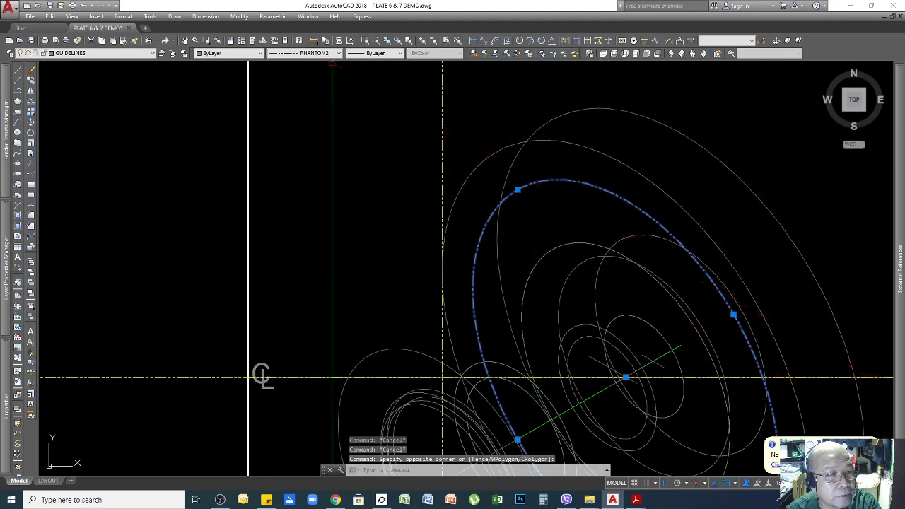
pyautogui.press('Escape')
pyautogui.click(566, 163)
pyautogui.click(545, 182)
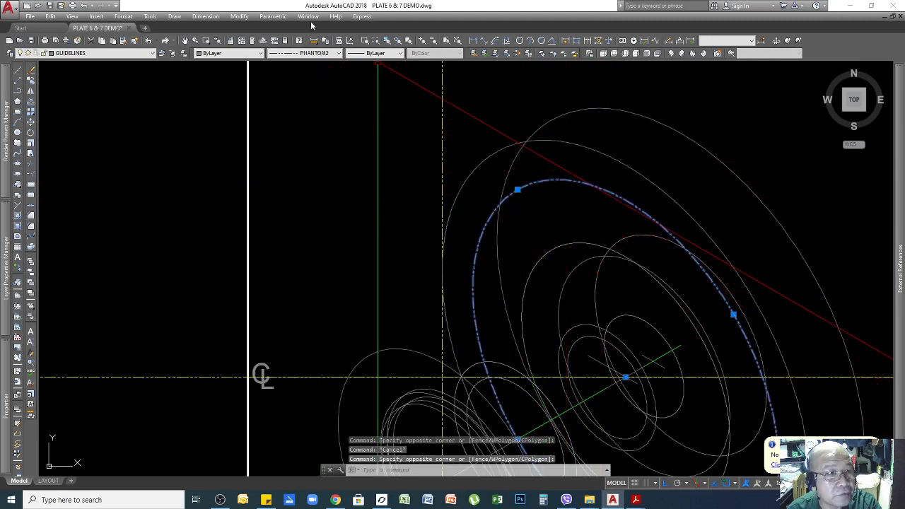
pyautogui.click(239, 16)
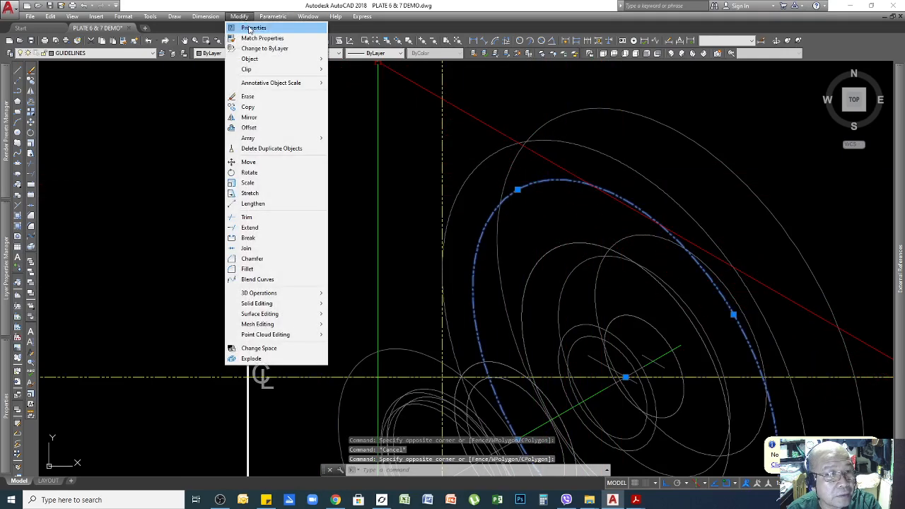
pyautogui.click(252, 28)
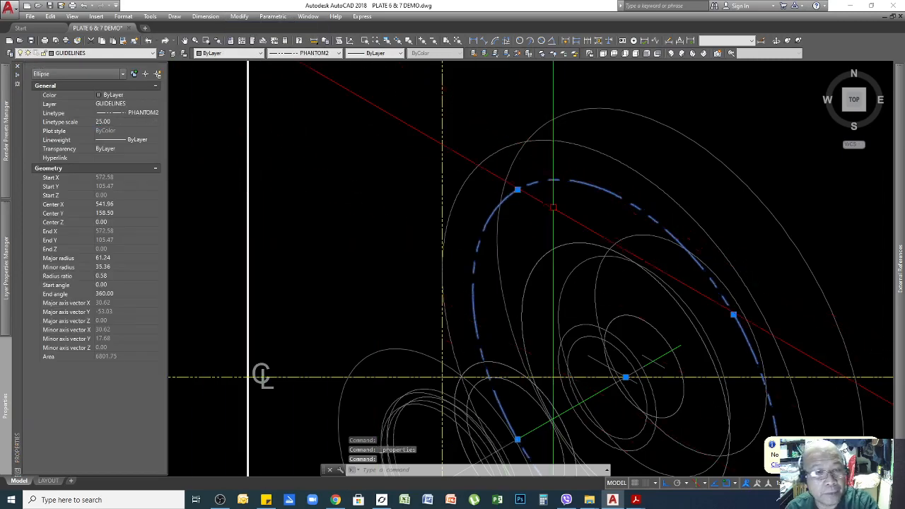
pyautogui.press('Escape')
pyautogui.press('Escape')
pyautogui.press('Escape')
pyautogui.scroll(-2, 636, 167)
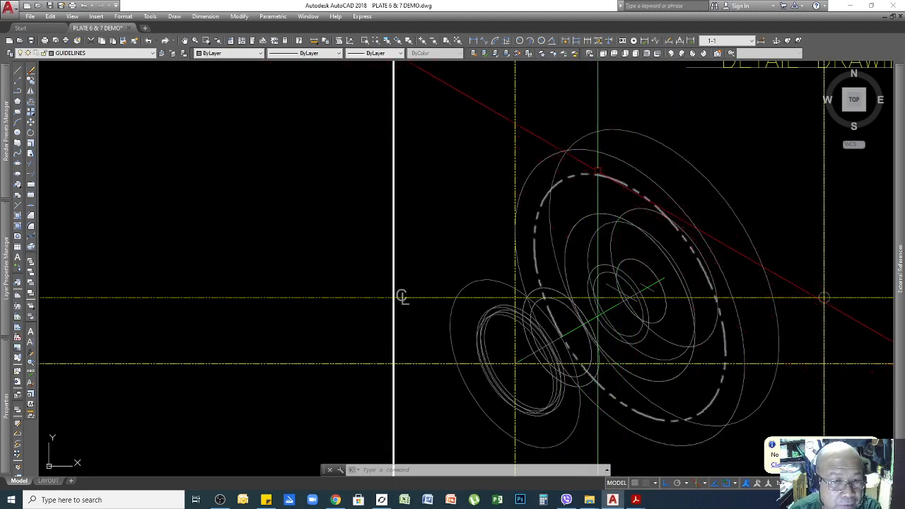
# Check the bolt circle spacing in Plate 6's front view and draw a vertical construction line up from the radius-50 isocircle's centre past the flange outlines
pyautogui.scroll(-5, 824, 297)
pyautogui.scroll(5, 625, 258)
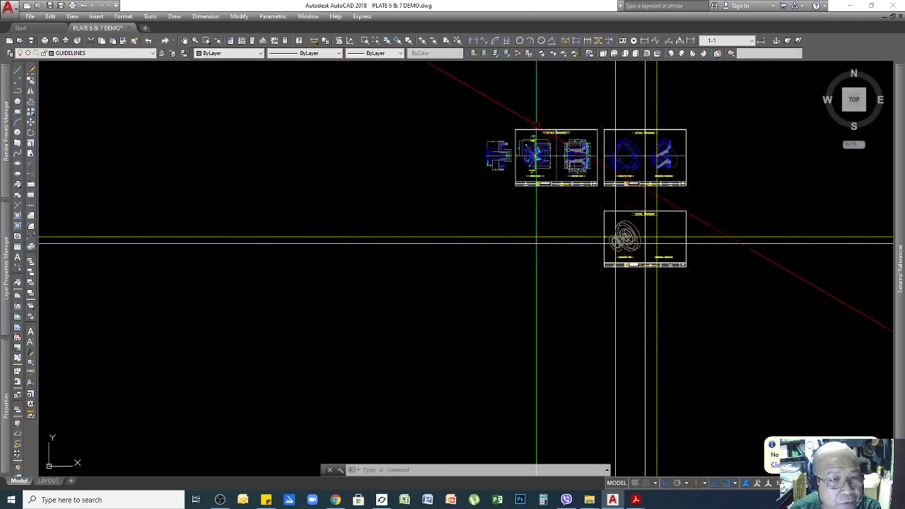
pyautogui.scroll(4, 567, 244)
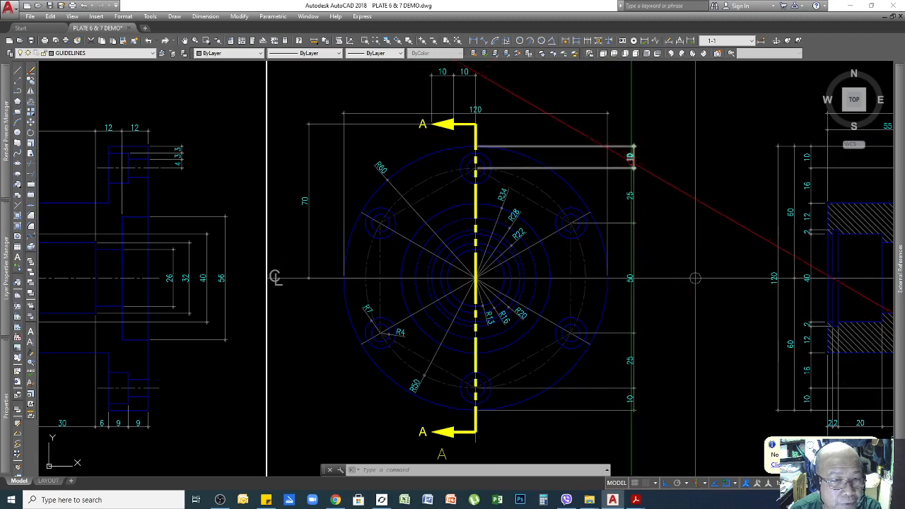
pyautogui.scroll(-5, 694, 277)
pyautogui.scroll(5, 747, 327)
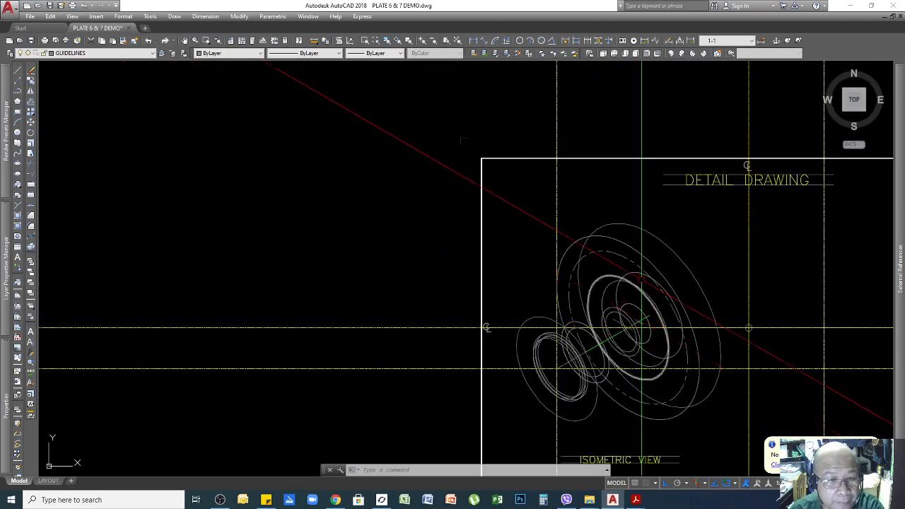
pyautogui.scroll(4, 648, 340)
pyautogui.scroll(2, 648, 340)
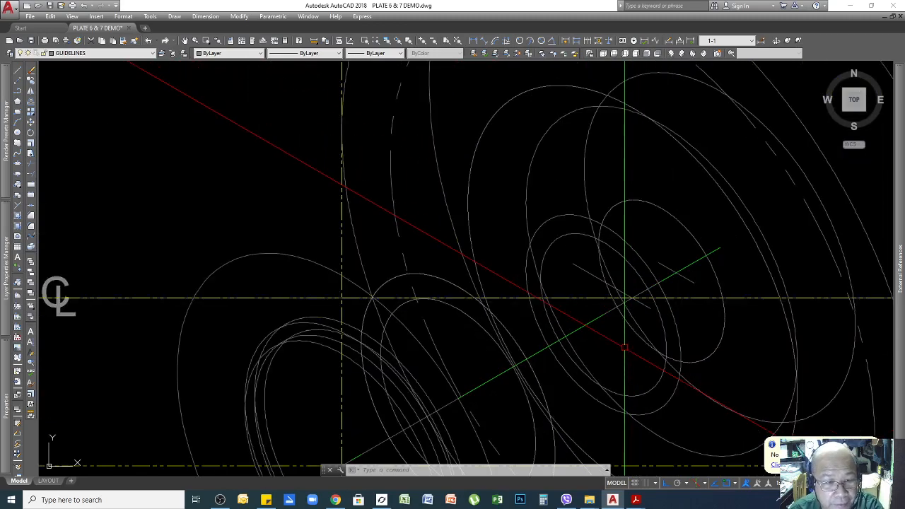
pyautogui.write('l')
pyautogui.press('Return')
pyautogui.scroll(6, 646, 322)
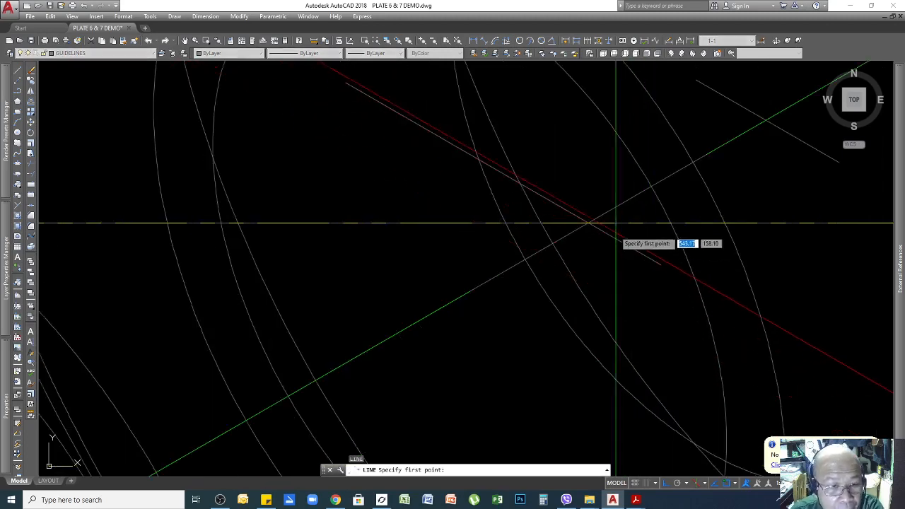
pyautogui.click(587, 223)
pyautogui.scroll(-3, 636, 333)
pyautogui.scroll(-3, 640, 336)
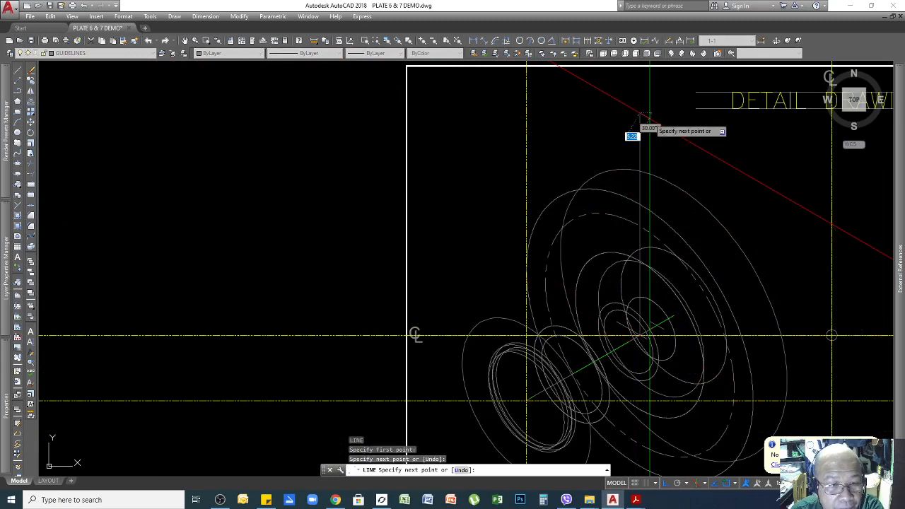
pyautogui.press('Return')
# Draw a vertical line 10 long down the construction line from its crossing with the flange isocircle just outside the dashed bolt circle
pyautogui.scroll(4, 649, 117)
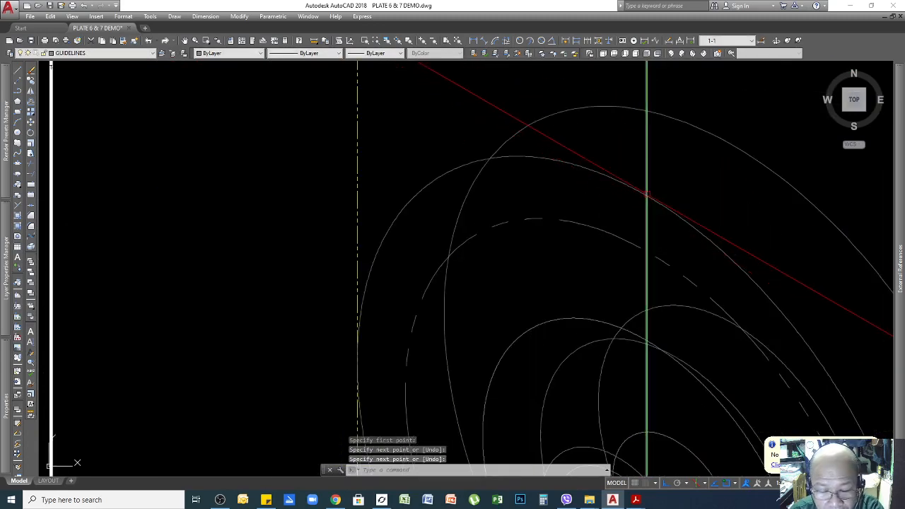
pyautogui.press('Return')
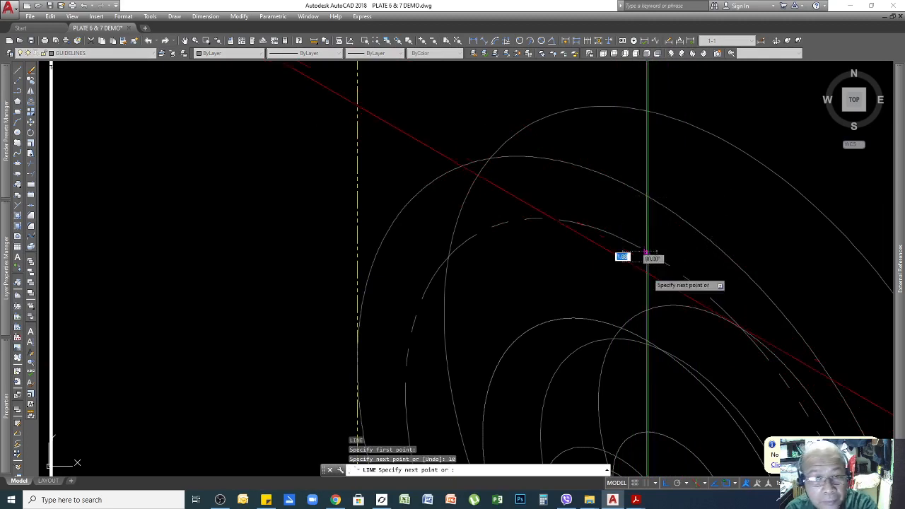
pyautogui.press('Return')
pyautogui.click(622, 228)
pyautogui.click(662, 262)
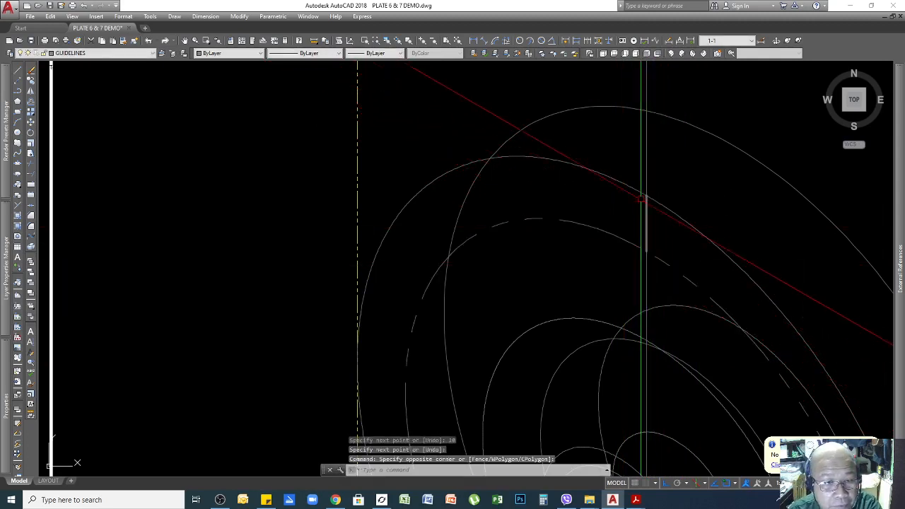
pyautogui.click(632, 166)
pyautogui.click(661, 256)
pyautogui.scroll(4, 648, 249)
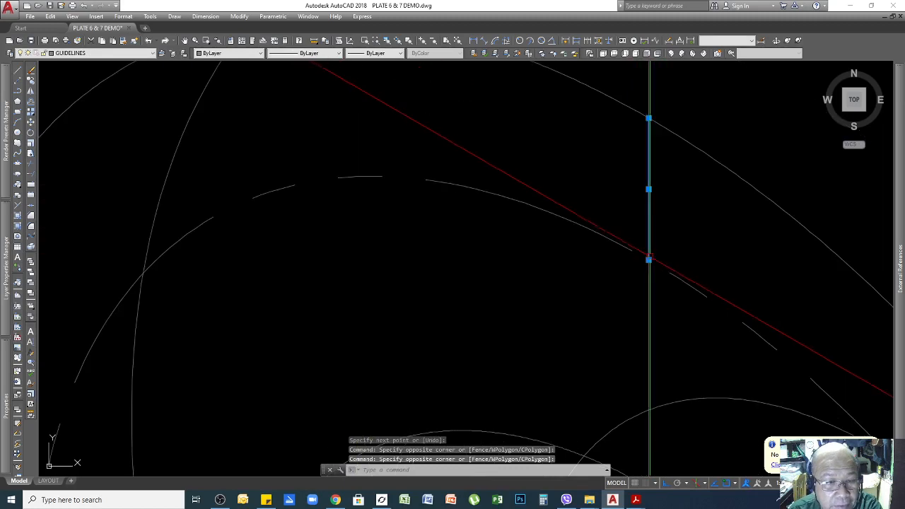
pyautogui.scroll(-4, 648, 261)
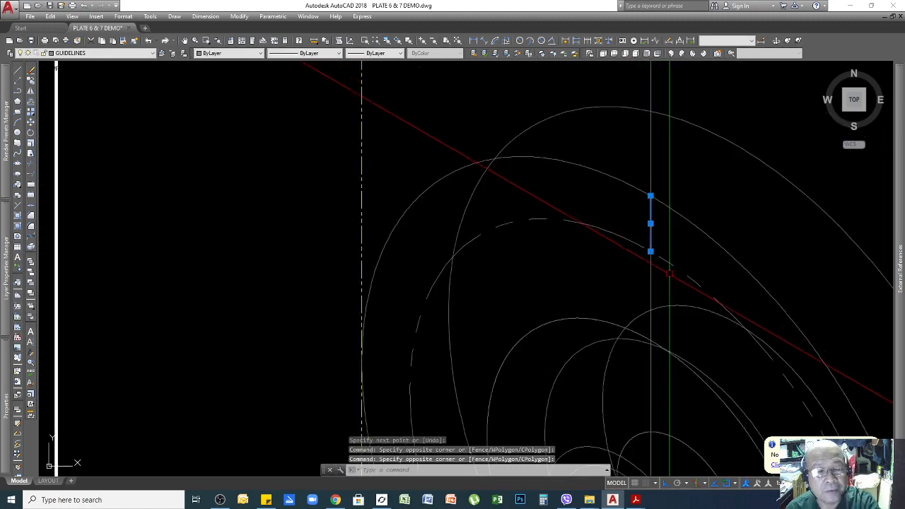
pyautogui.press('Escape')
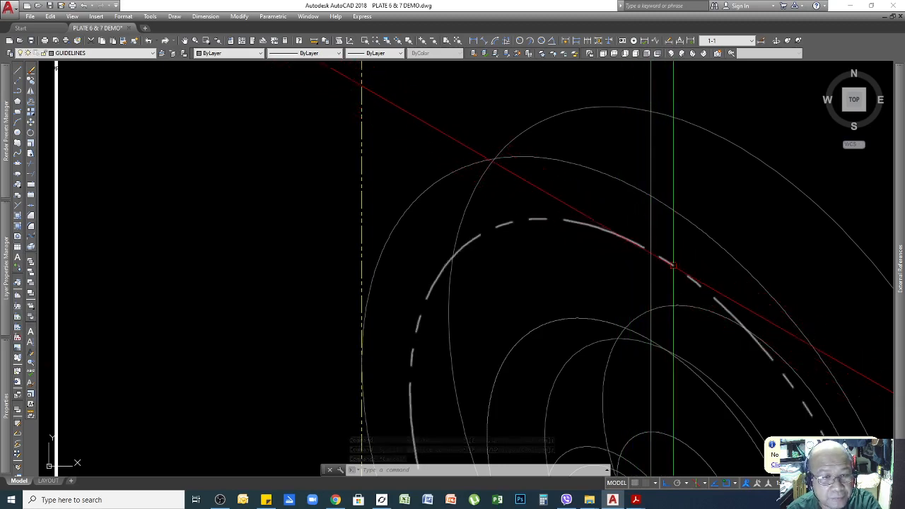
# Erase the long vertical construction line through the isocircle's centre, keeping the short 10-long line
pyautogui.click(650, 152)
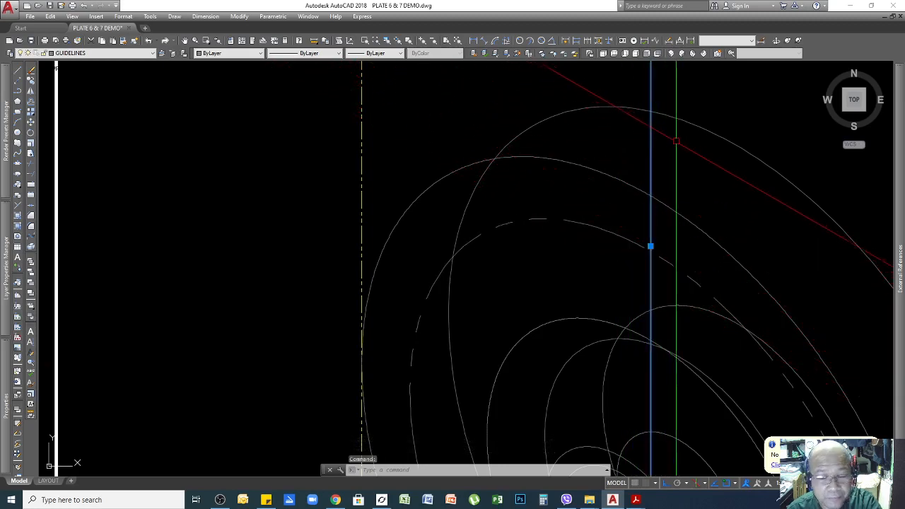
pyautogui.press('Delete')
pyautogui.scroll(-3, 677, 157)
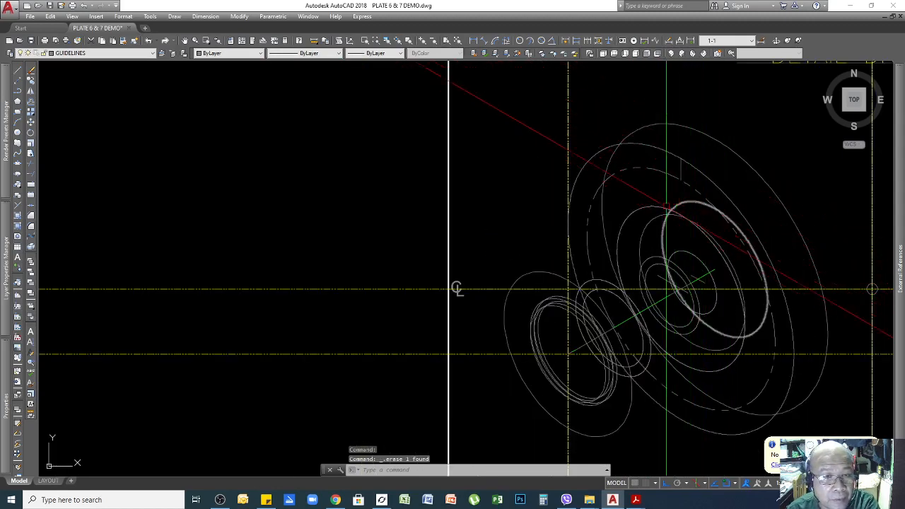
# Following Plate 6's front view, draw a line 25 straight down from the short line's lower end, continuing down-right at 30° past the flange
pyautogui.scroll(-5, 705, 239)
pyautogui.scroll(-2, 496, 190)
pyautogui.scroll(10, 494, 80)
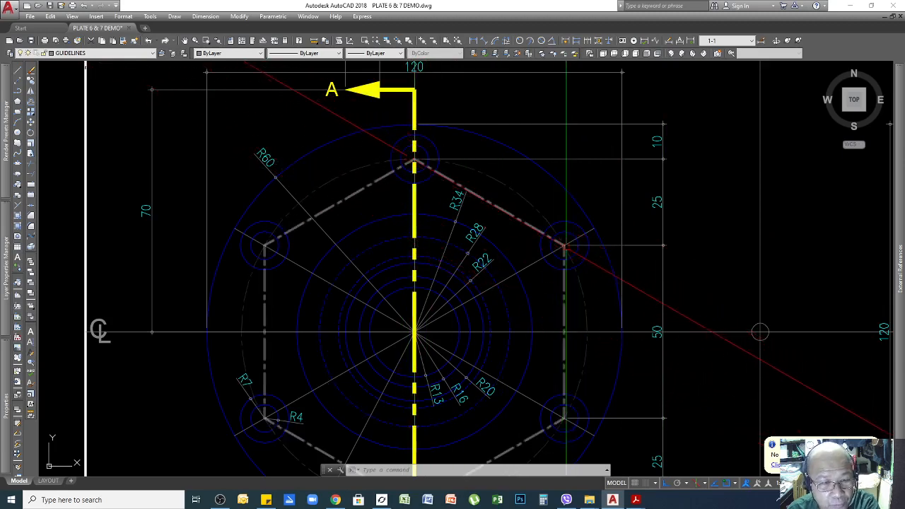
pyautogui.scroll(-5, 556, 207)
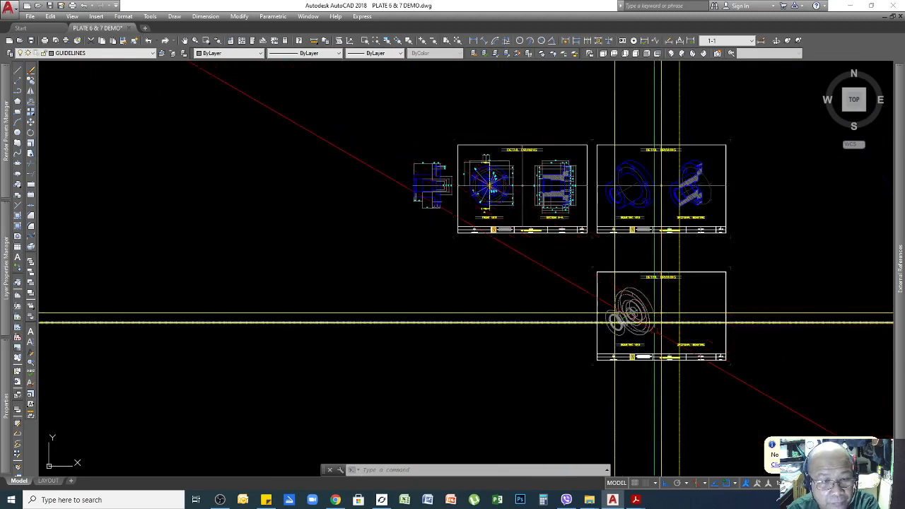
pyautogui.scroll(6, 552, 188)
pyautogui.write('l')
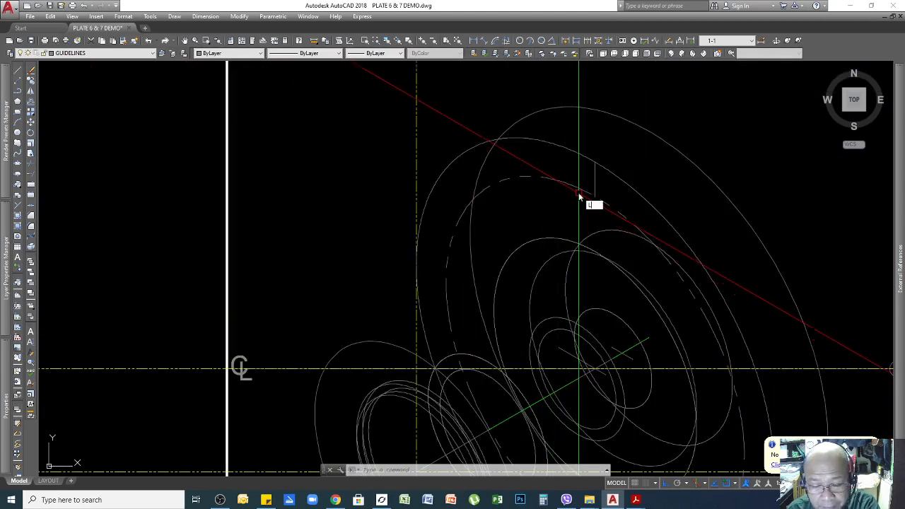
pyautogui.press('Return')
pyautogui.click(594, 196)
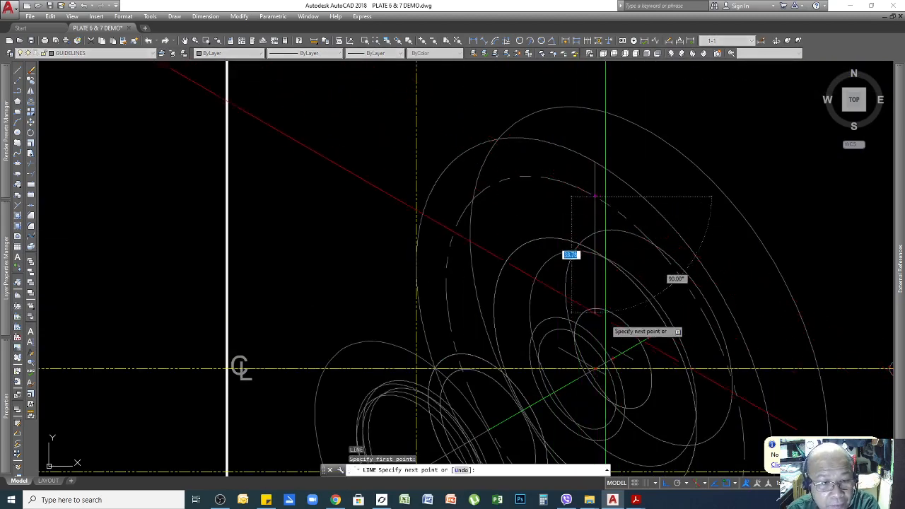
pyautogui.write('25')
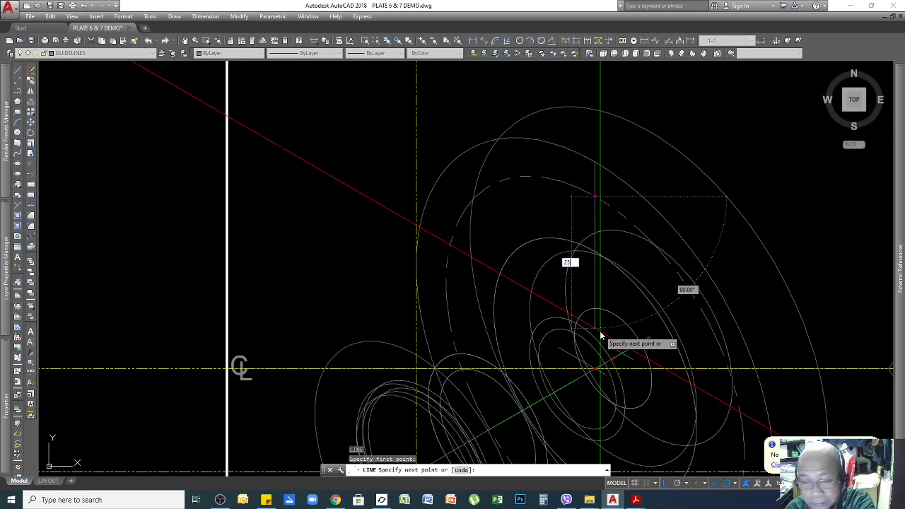
pyautogui.press('Return')
pyautogui.scroll(-3, 614, 258)
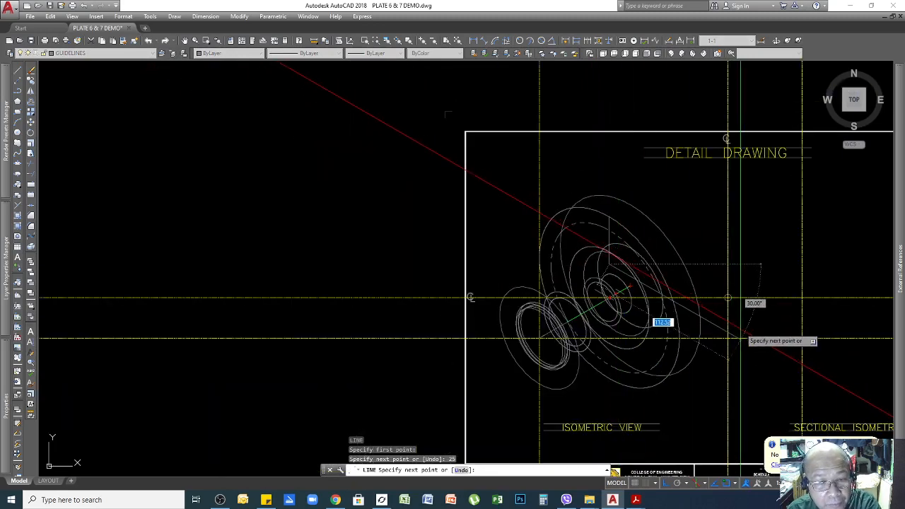
pyautogui.click(762, 360)
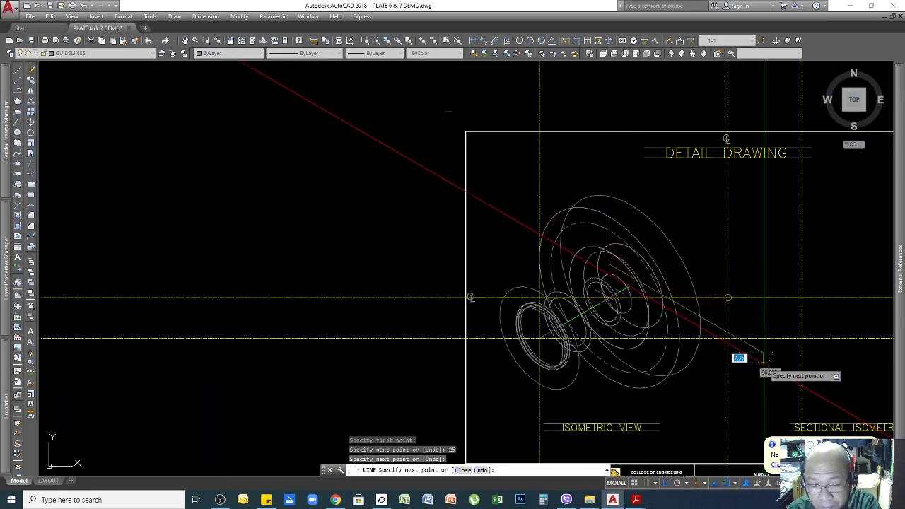
pyautogui.press('Return')
# Stretch the upper end of the 30° line up-left along its direction until it passes beyond the flange outlines
pyautogui.scroll(3, 706, 300)
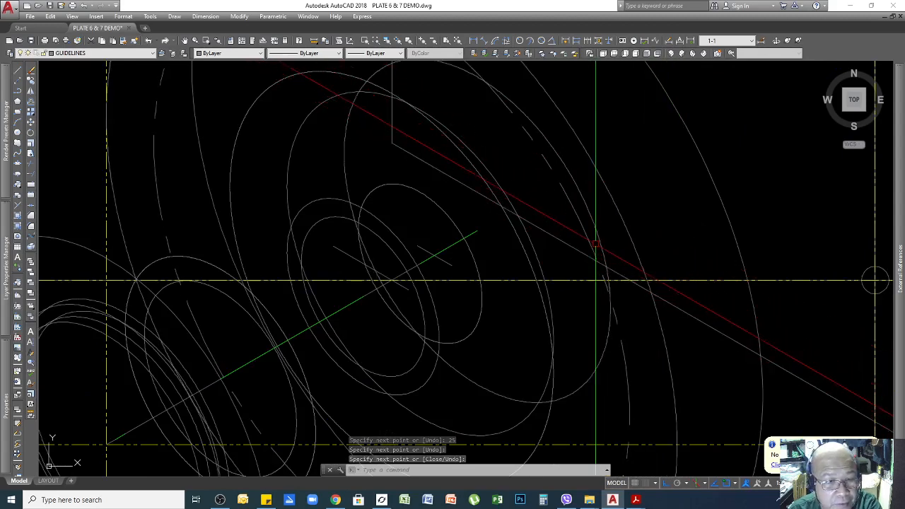
pyautogui.scroll(-3, 612, 252)
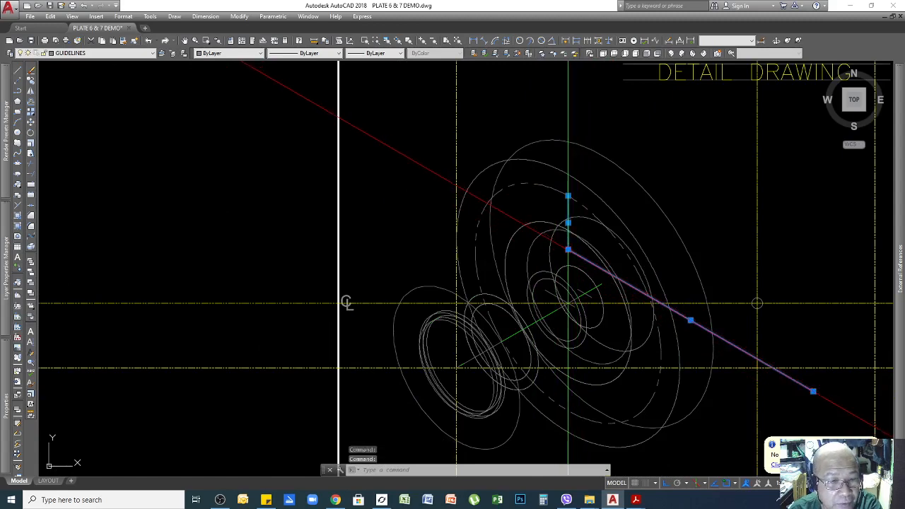
pyautogui.click(567, 249)
pyautogui.click(381, 141)
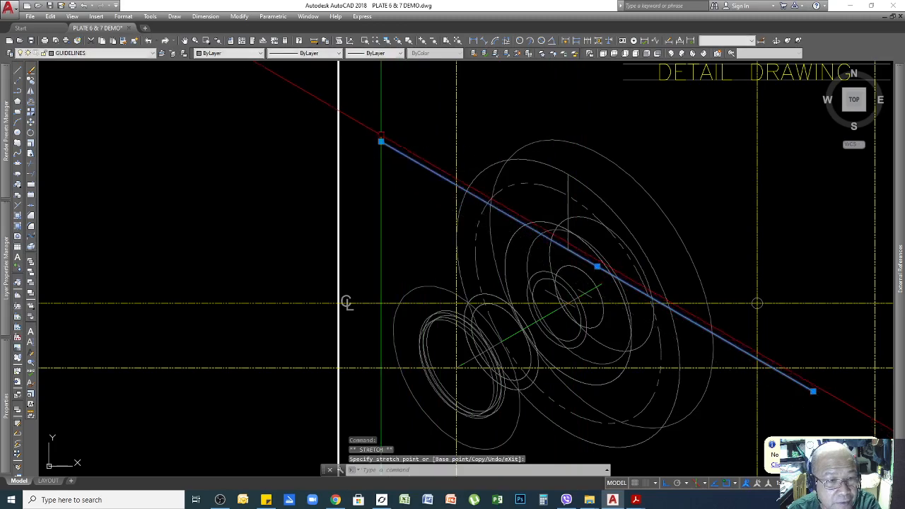
pyautogui.press('Escape')
pyautogui.scroll(5, 460, 169)
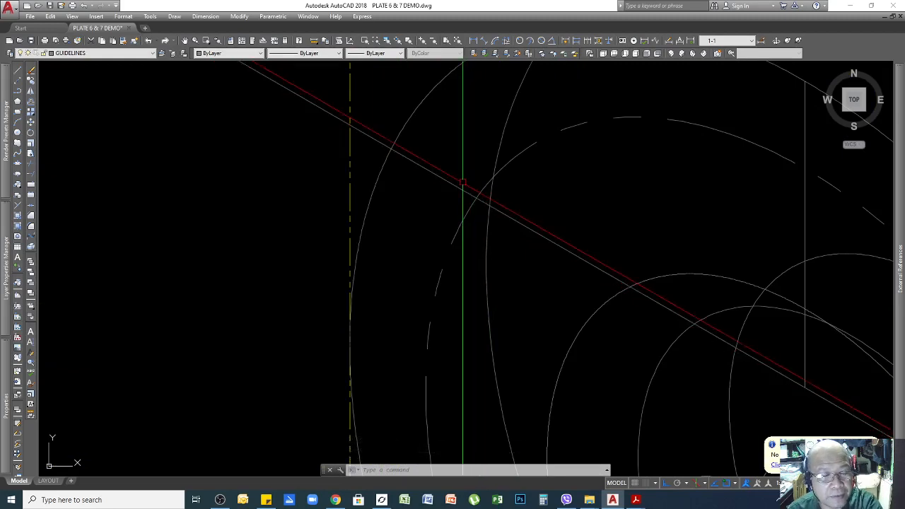
# Stretch the lower end of the 25-long vertical line straight down past the bottom of the flange outlines
pyautogui.scroll(-6, 463, 183)
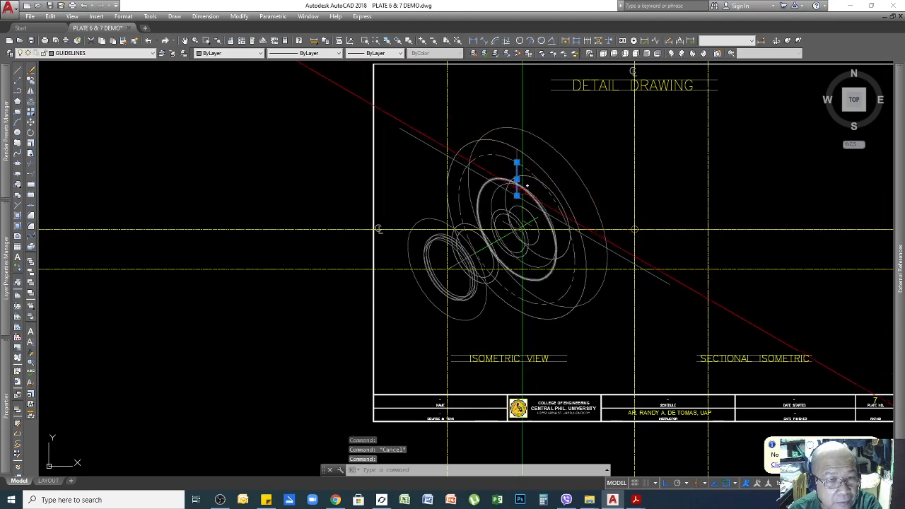
pyautogui.click(517, 195)
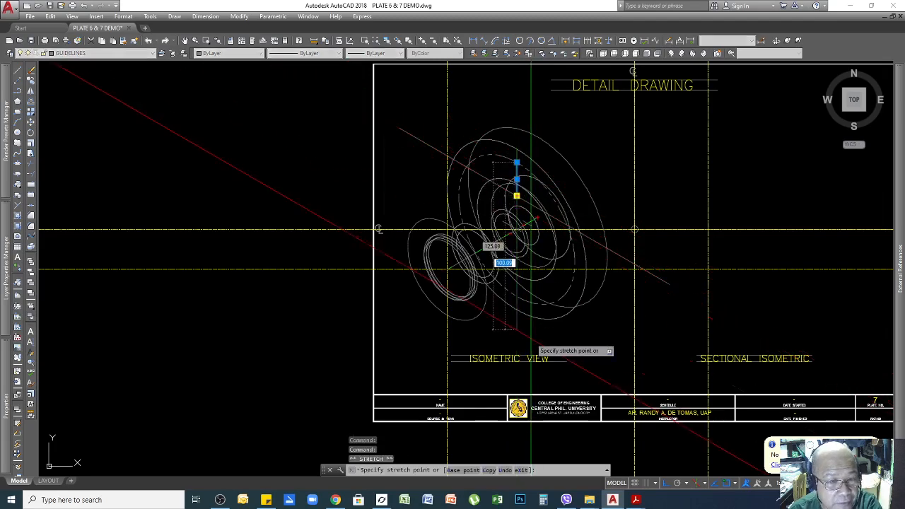
pyautogui.press('Escape')
pyautogui.scroll(5, 511, 322)
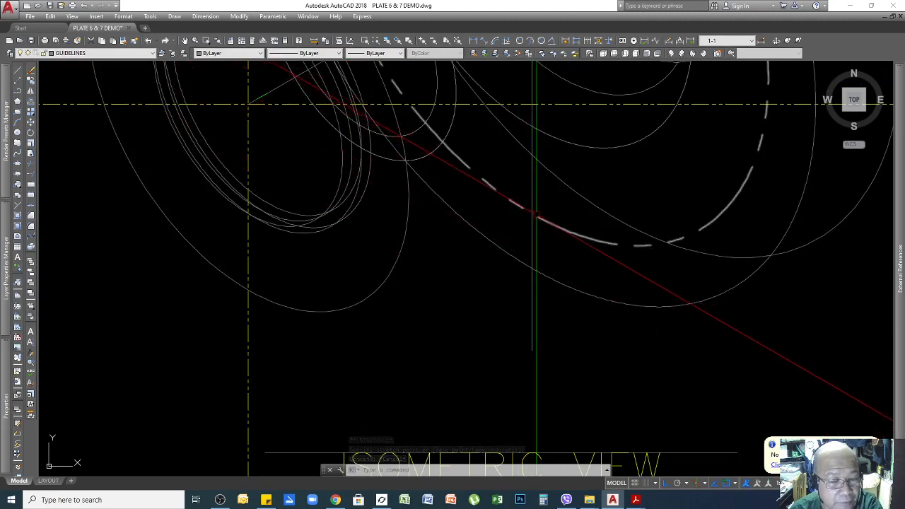
pyautogui.scroll(-4, 606, 289)
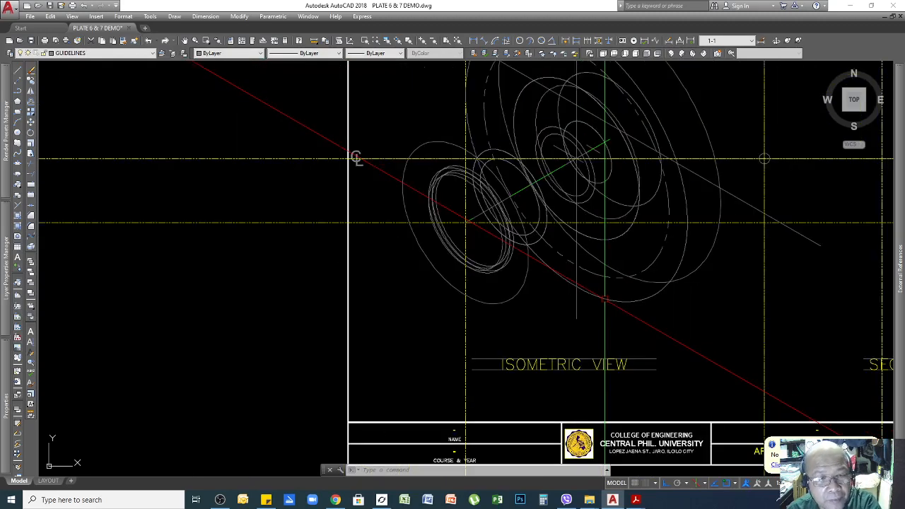
pyautogui.scroll(3, 612, 275)
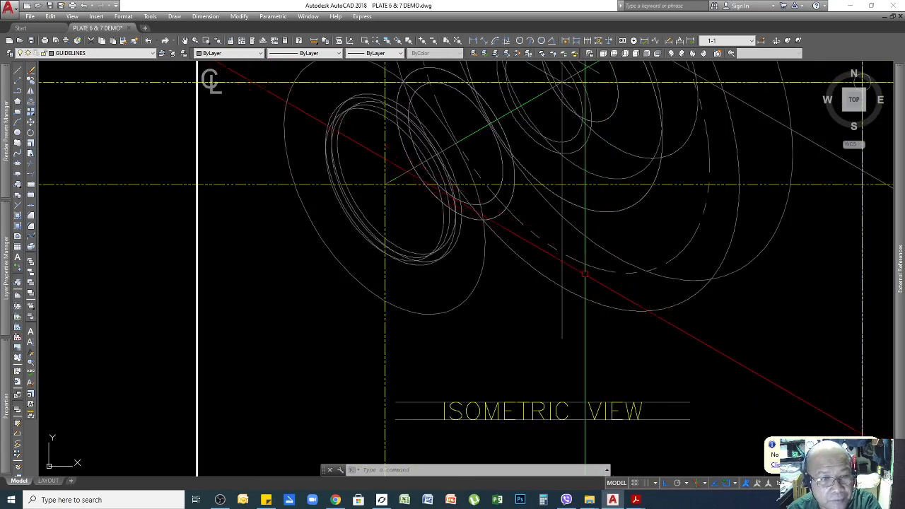
pyautogui.scroll(-4, 584, 264)
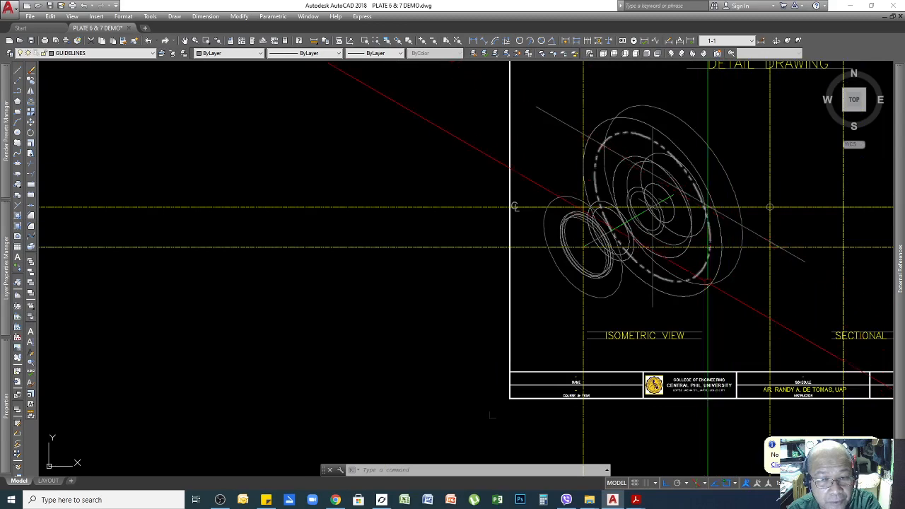
pyautogui.scroll(4, 697, 258)
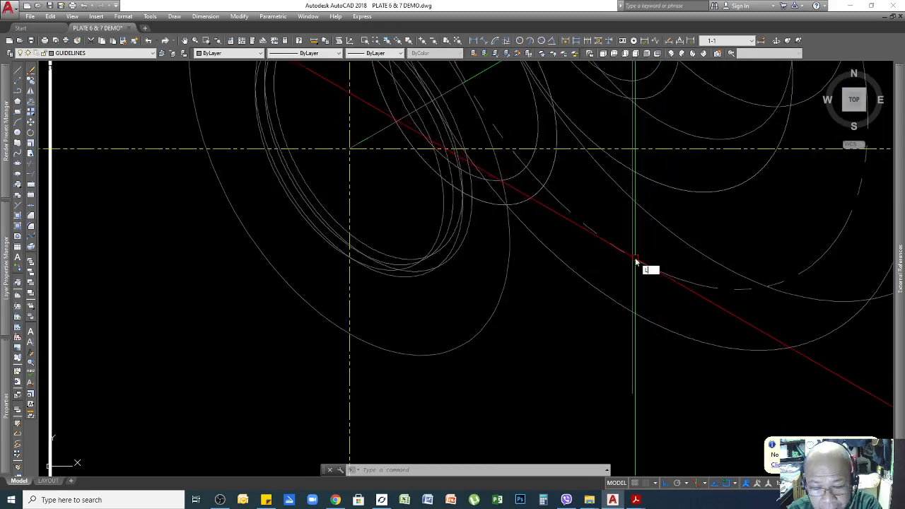
pyautogui.press('Return')
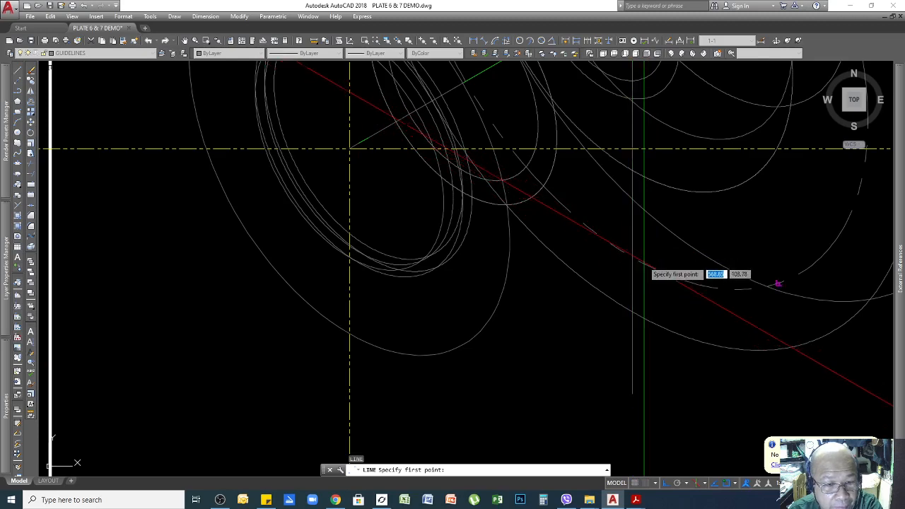
pyautogui.scroll(2, 644, 267)
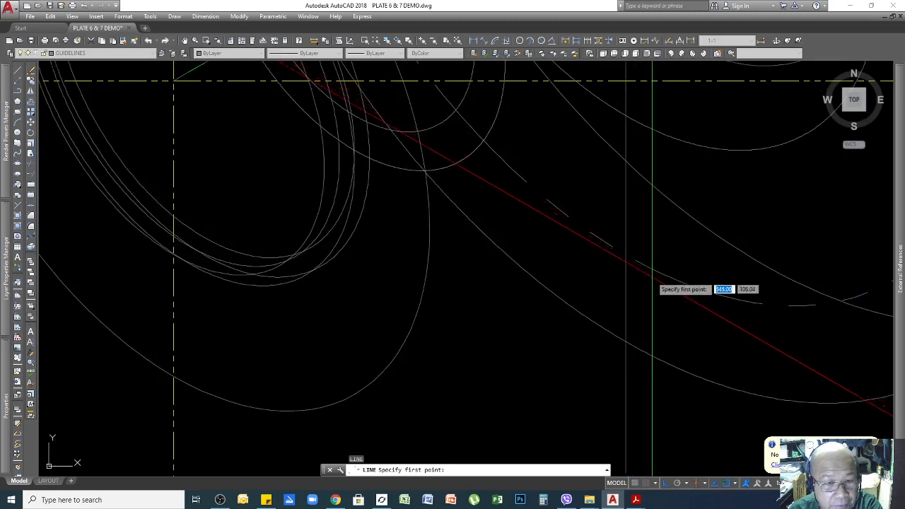
pyautogui.scroll(-2, 651, 283)
pyautogui.press('Escape')
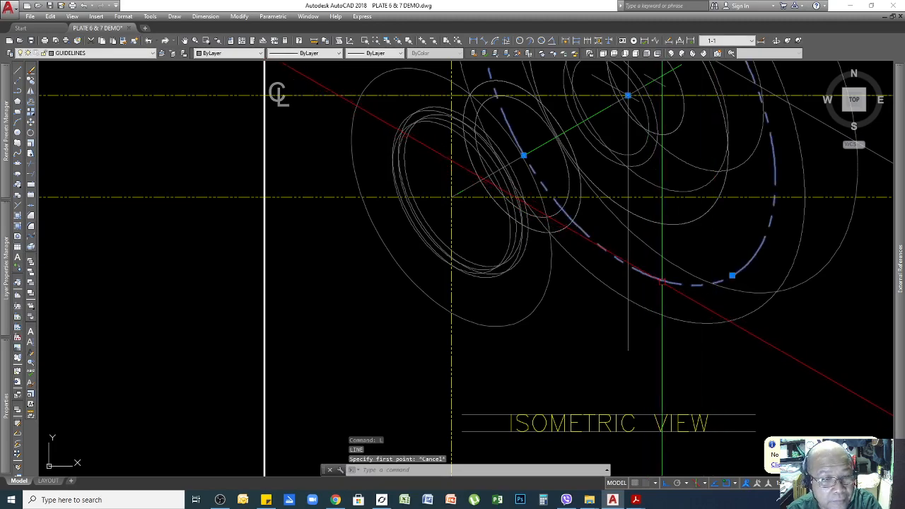
# Set the linetype of the flange's dashed bolt circle to ByLayer
pyautogui.scroll(4, 626, 267)
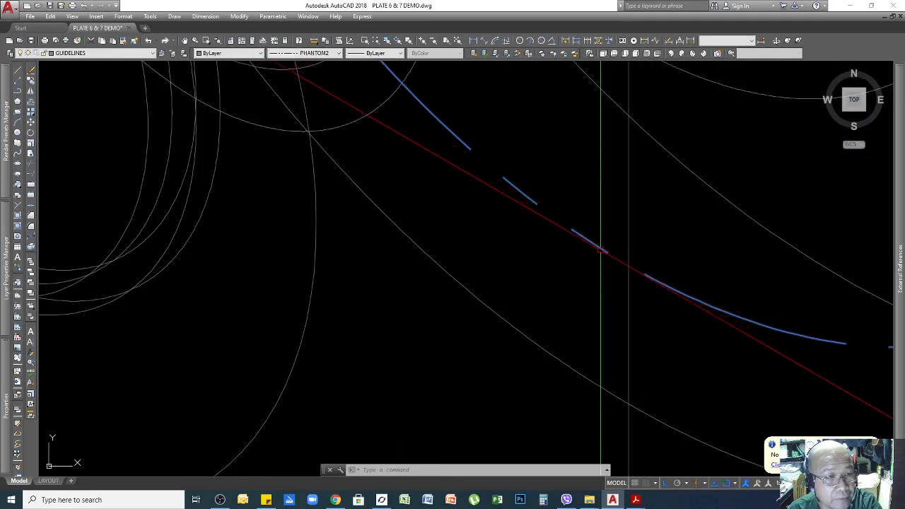
pyautogui.press('Escape')
pyautogui.click(668, 260)
pyautogui.click(655, 284)
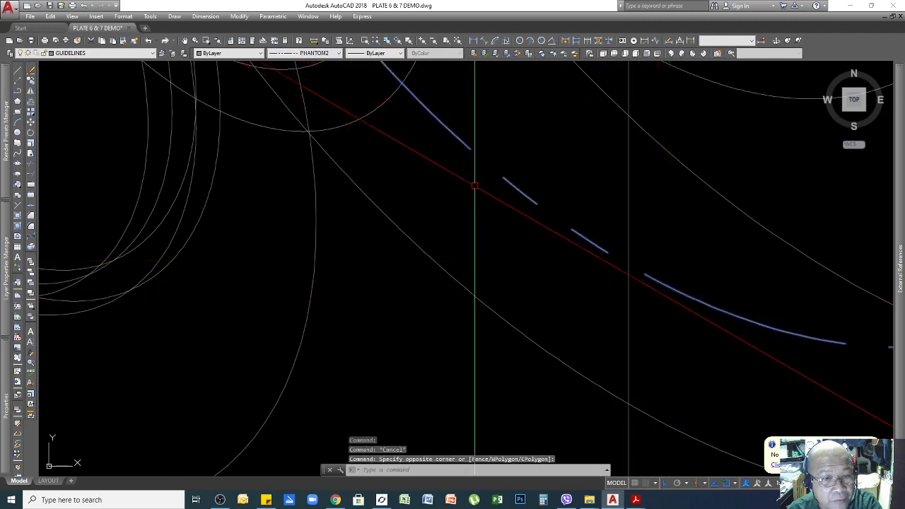
pyautogui.click(316, 57)
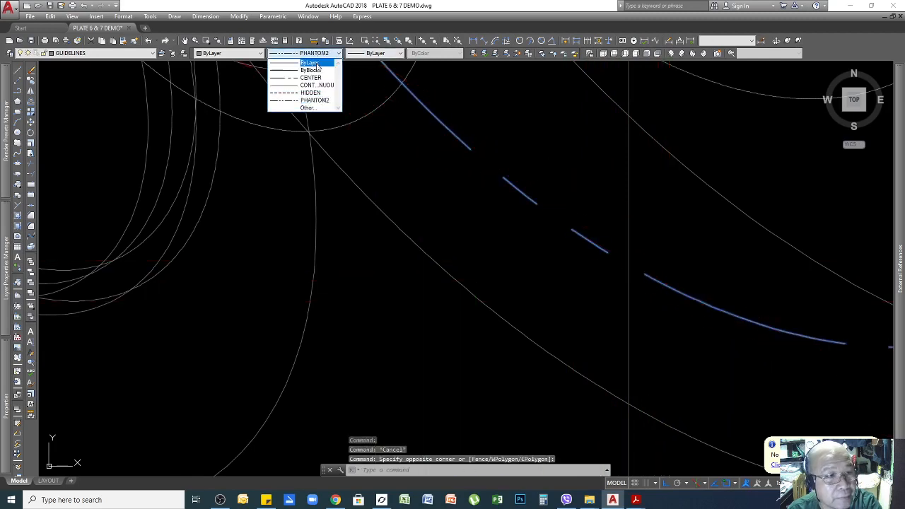
pyautogui.click(311, 63)
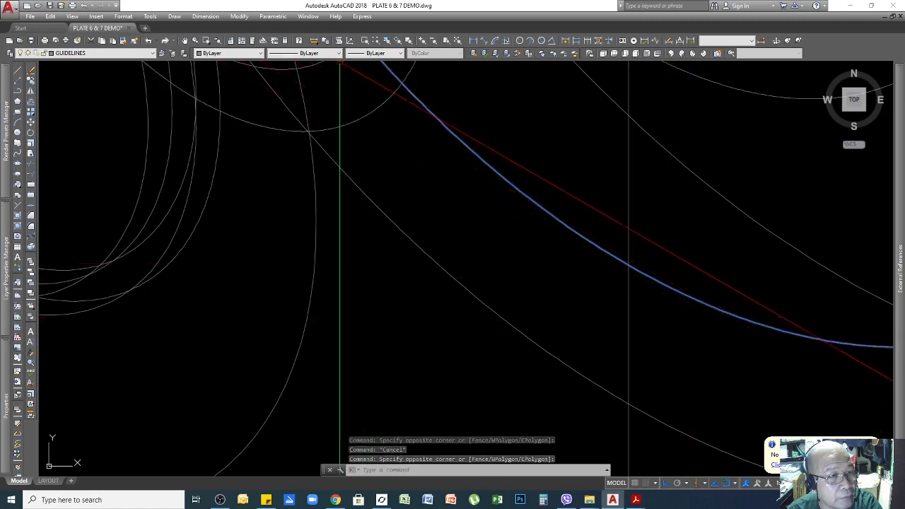
# Open the colour choices for the selected bolt circle
pyautogui.click(340, 55)
pyautogui.click(339, 56)
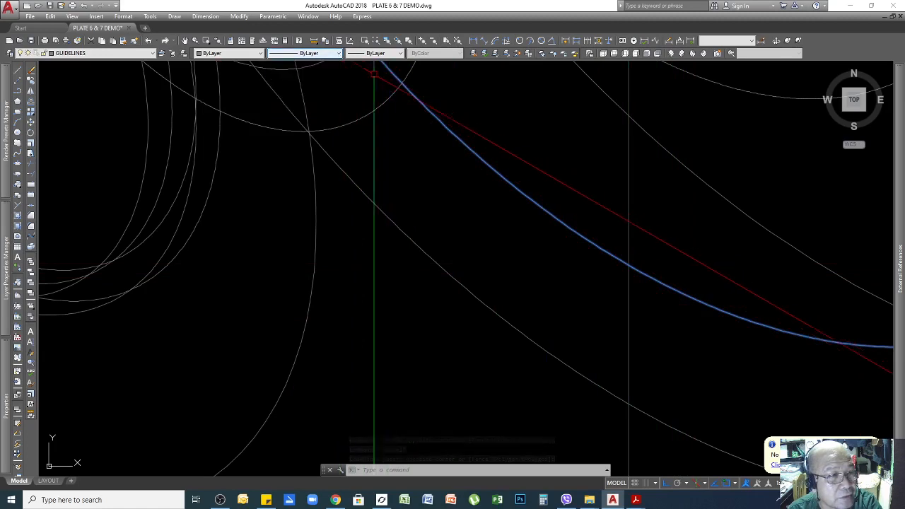
pyautogui.click(260, 54)
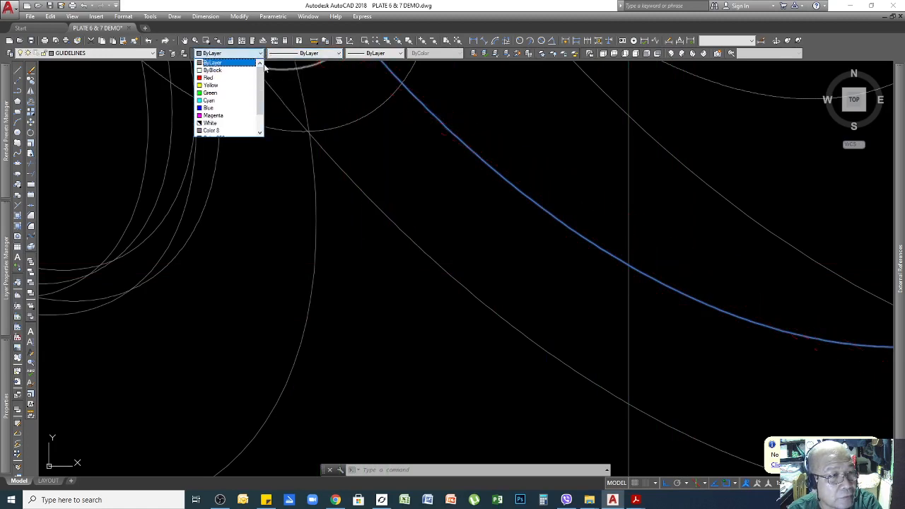
# Set the selected ellipse's colour to green
pyautogui.click(211, 100)
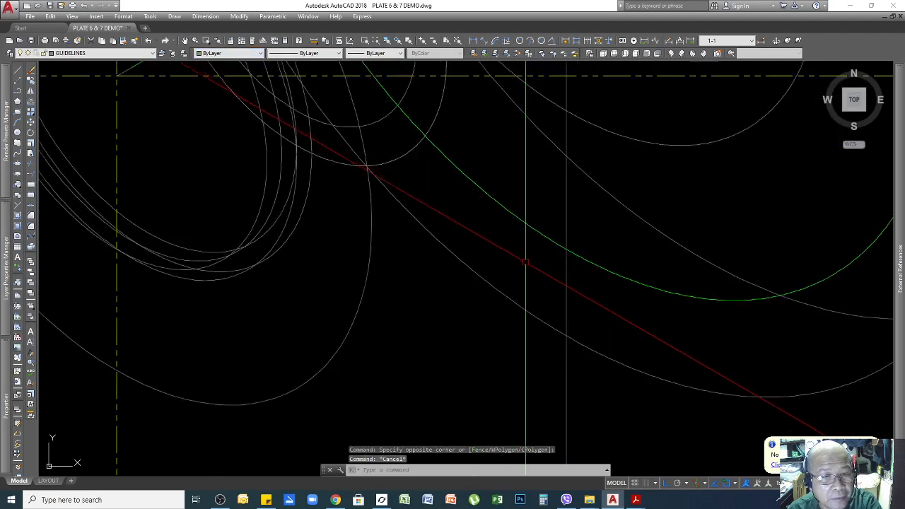
pyautogui.scroll(2, 547, 250)
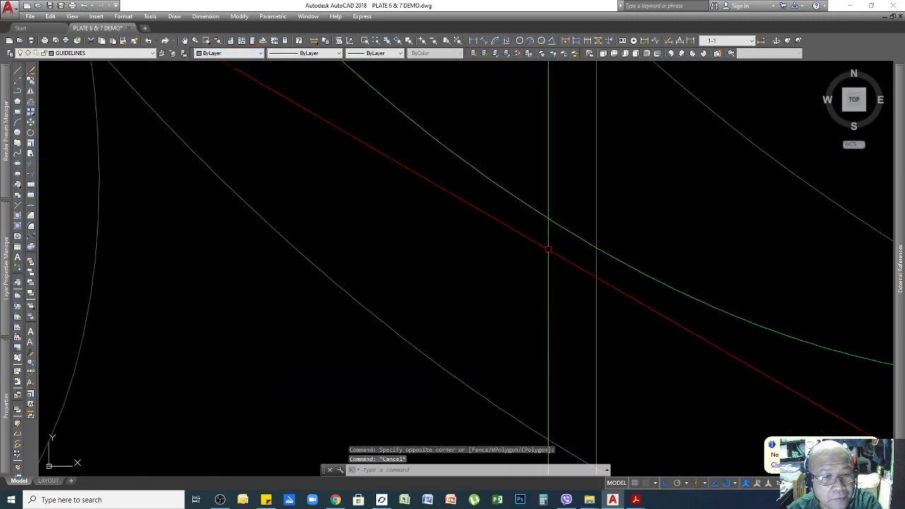
pyautogui.scroll(-3, 648, 286)
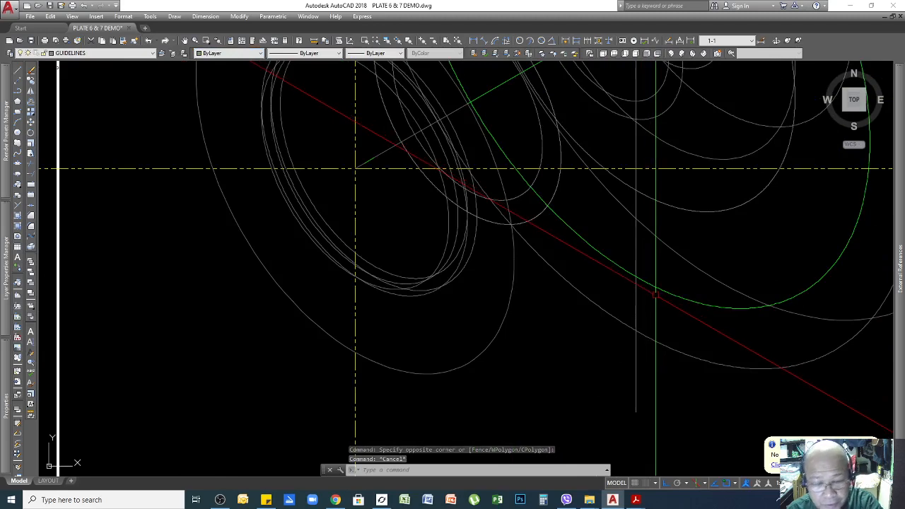
# From the green ellipse's lower crossing with the vertical guideline, draw a line 25 mm upward, continuing about 73 mm downward to the right at 30°
pyautogui.write('l')
pyautogui.press('Return')
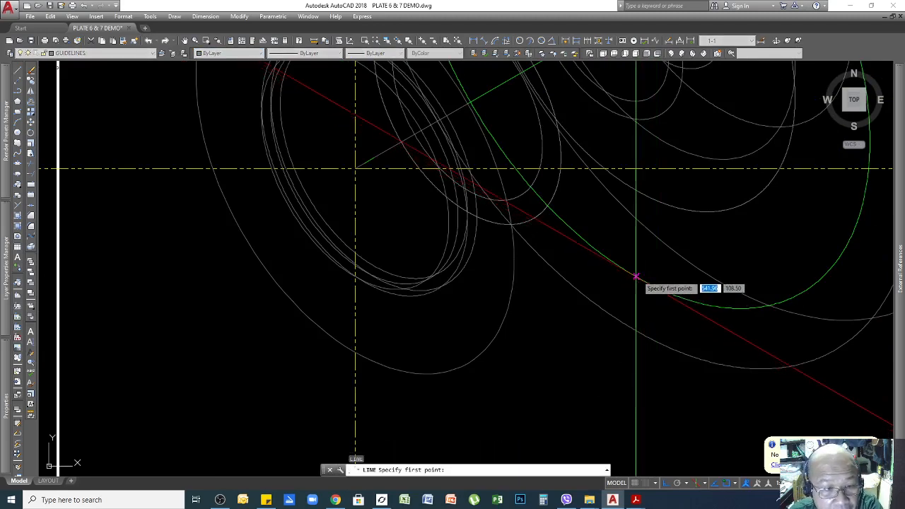
pyautogui.click(636, 277)
pyautogui.scroll(-2, 612, 252)
pyautogui.scroll(4, 636, 188)
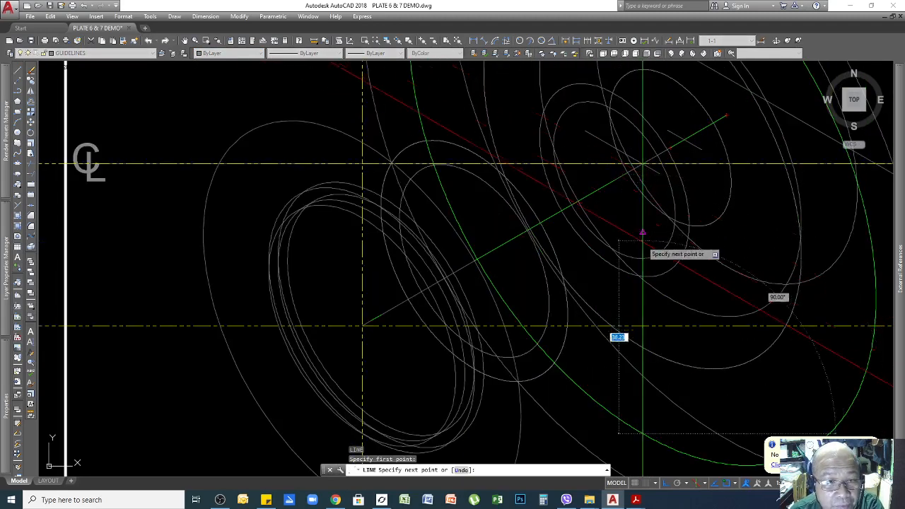
pyautogui.scroll(-6, 634, 242)
pyautogui.scroll(3, 635, 243)
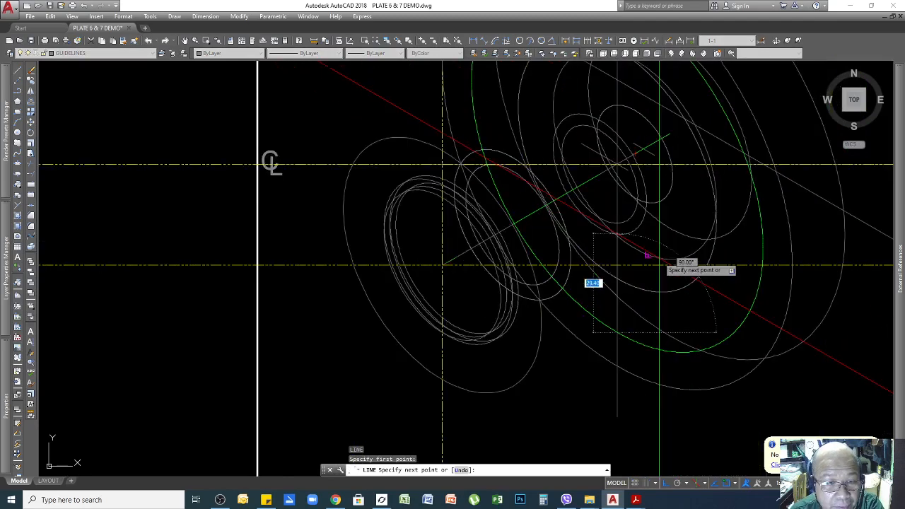
pyautogui.scroll(-5, 601, 300)
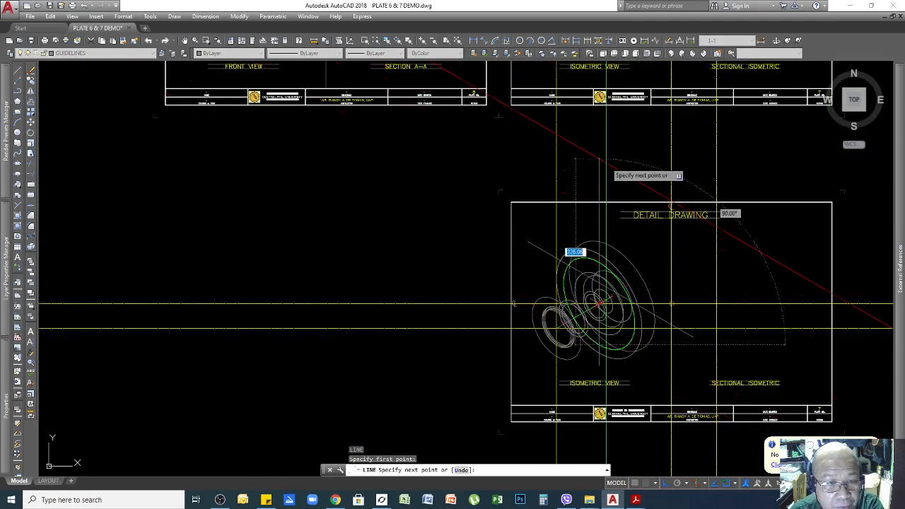
pyautogui.press('Return')
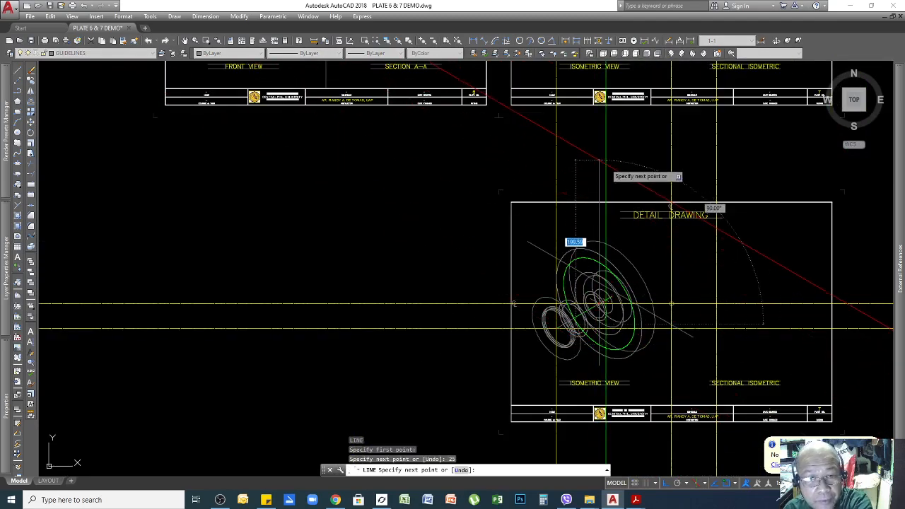
pyautogui.scroll(5, 657, 361)
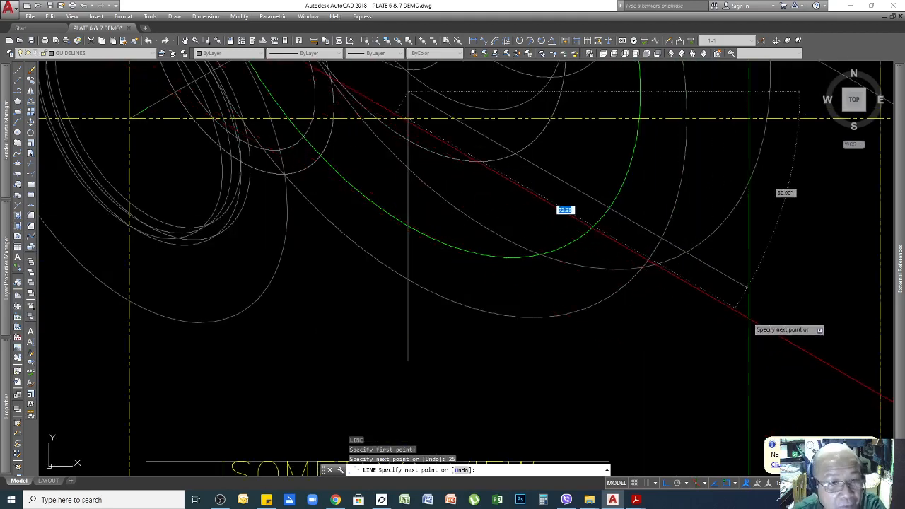
pyautogui.click(754, 329)
pyautogui.scroll(-7, 793, 366)
pyautogui.press('Return')
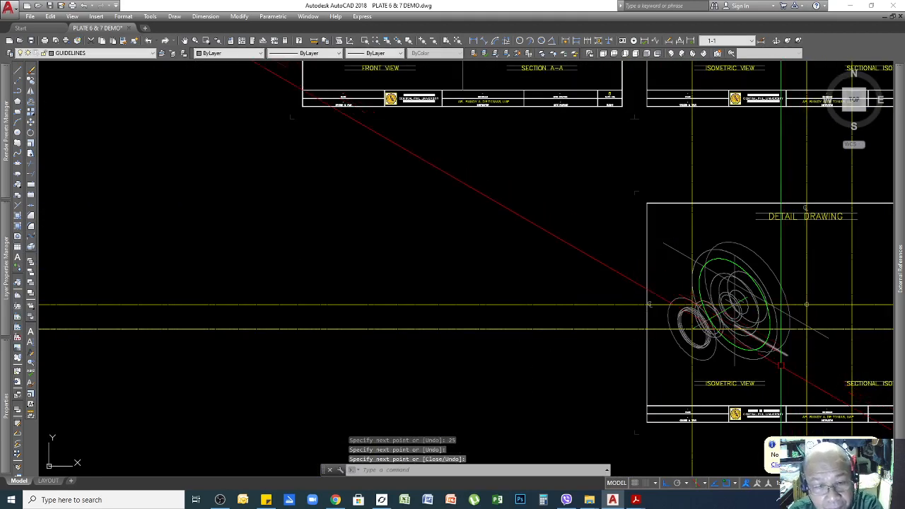
# Stretch the new sloping line's upper end along its own direction until it extends past the small ellipses on the left
pyautogui.scroll(4, 782, 359)
pyautogui.click(784, 344)
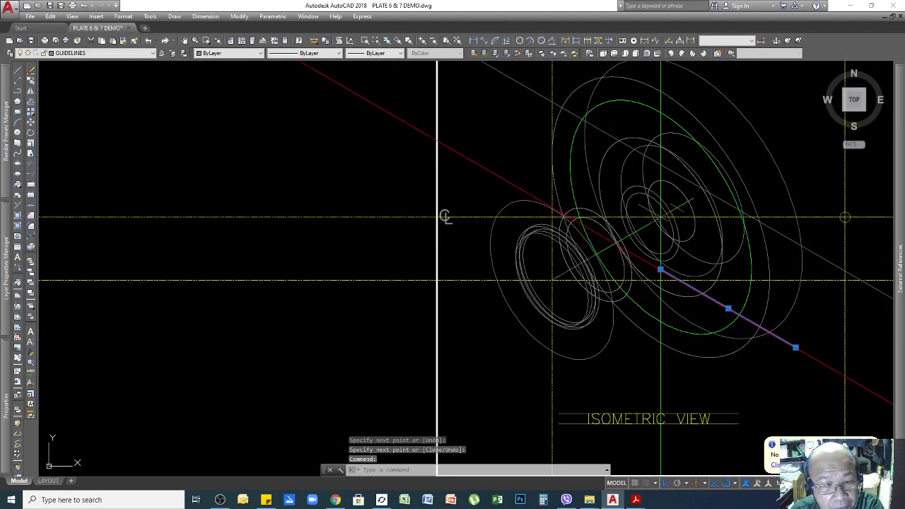
pyautogui.click(659, 269)
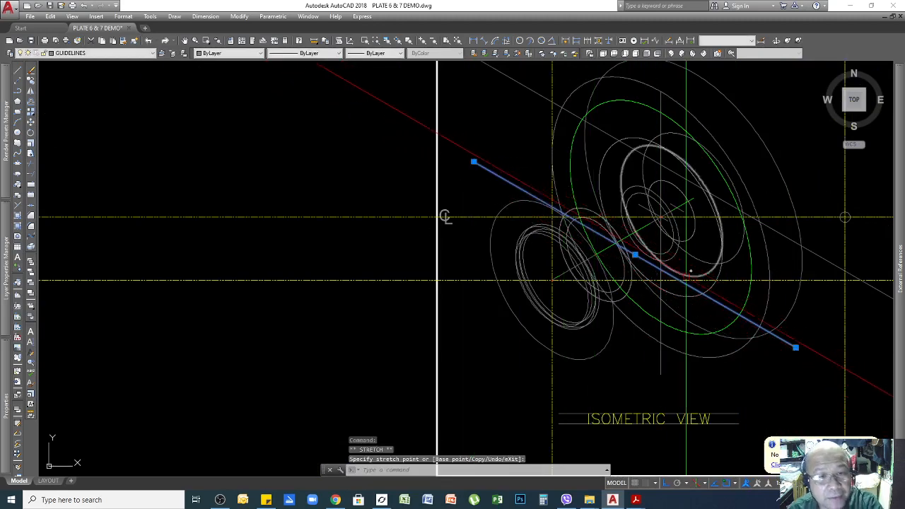
pyautogui.press('Escape')
# Erase the long vertical guideline through the ellipse centre, keeping the short 25 mm vertical line
pyautogui.scroll(4, 444, 216)
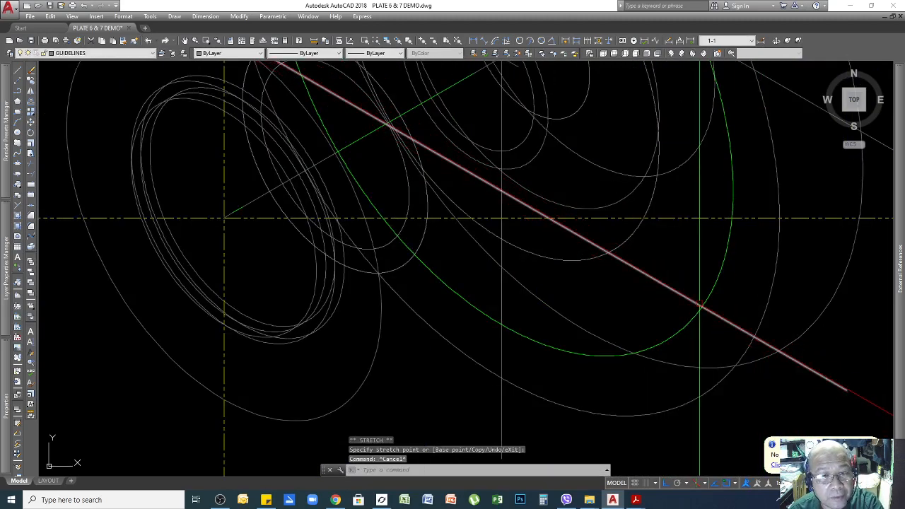
pyautogui.scroll(-2, 739, 328)
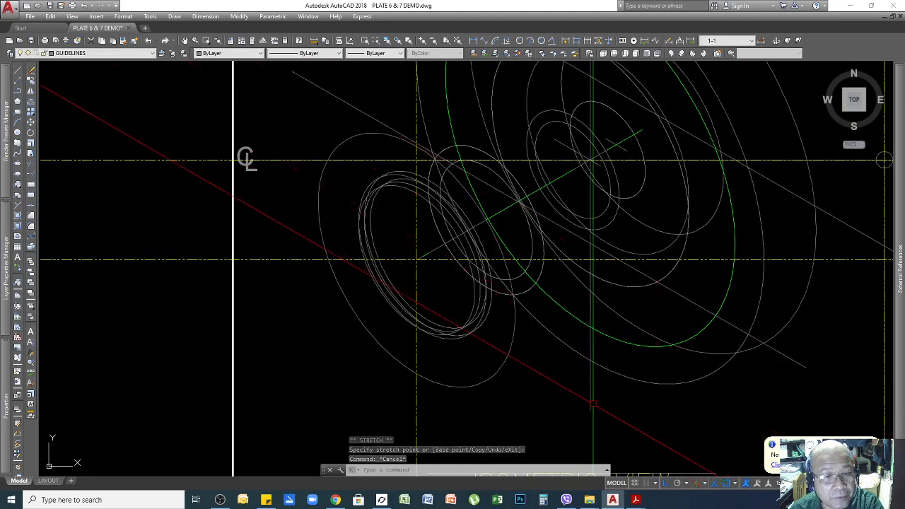
pyautogui.click(590, 404)
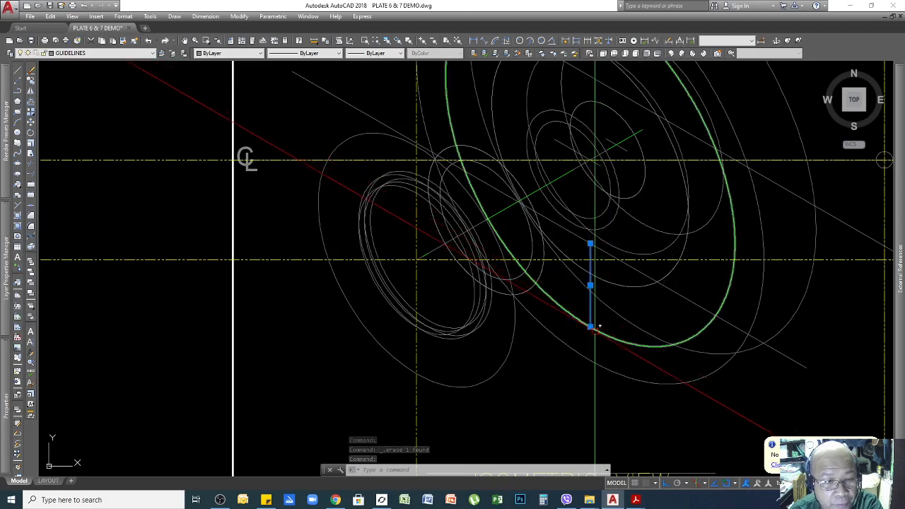
pyautogui.press('Escape')
pyautogui.press('Escape')
pyautogui.scroll(-2, 622, 332)
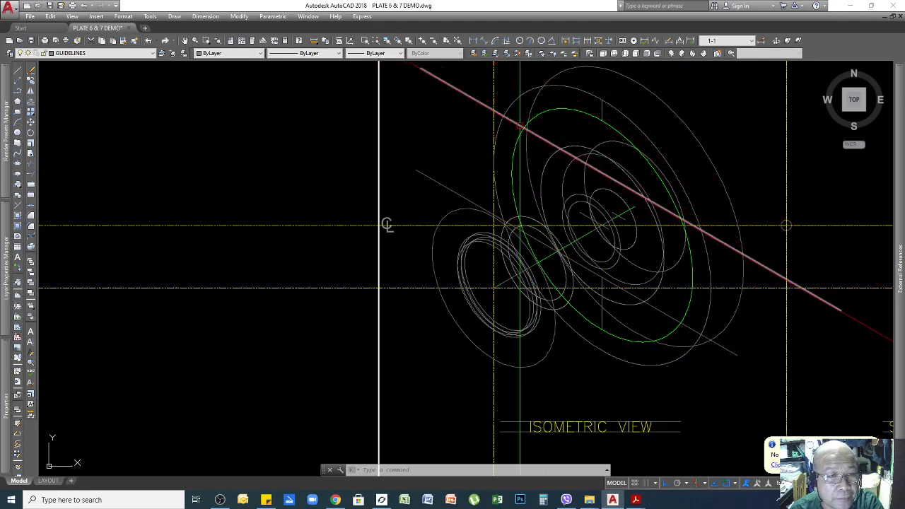
# Examine the radius dimensions of the bolt hole and its counterbore in the front view
pyautogui.scroll(5, 542, 220)
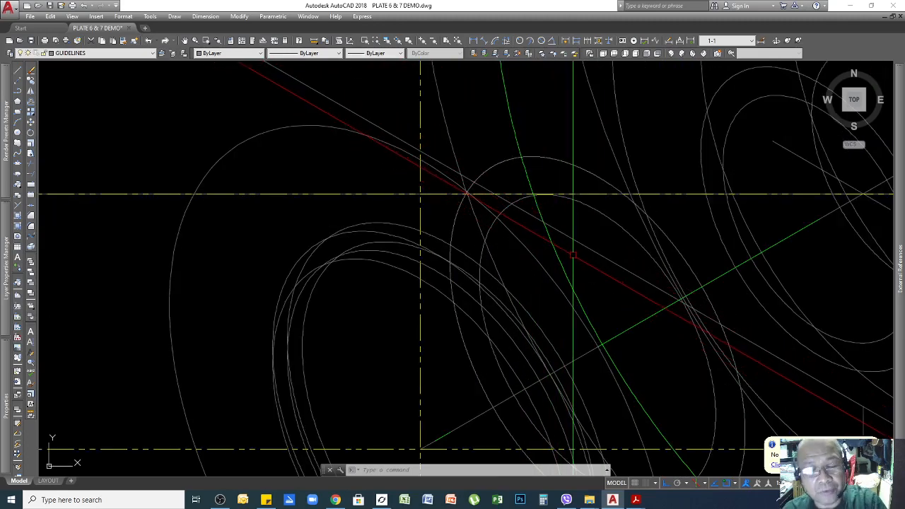
pyautogui.scroll(-3, 595, 410)
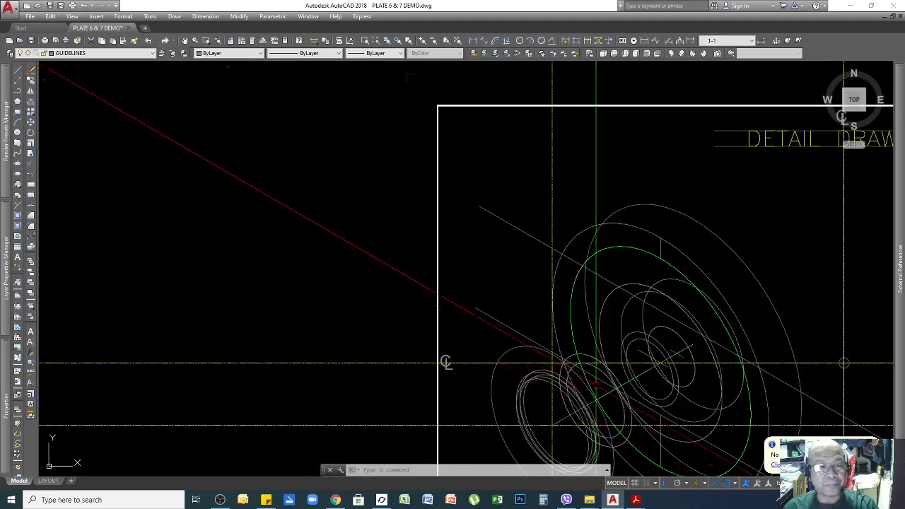
pyautogui.press('Escape')
pyautogui.press('Escape')
pyautogui.press('Escape')
pyautogui.scroll(-2, 564, 301)
pyautogui.scroll(2, 605, 301)
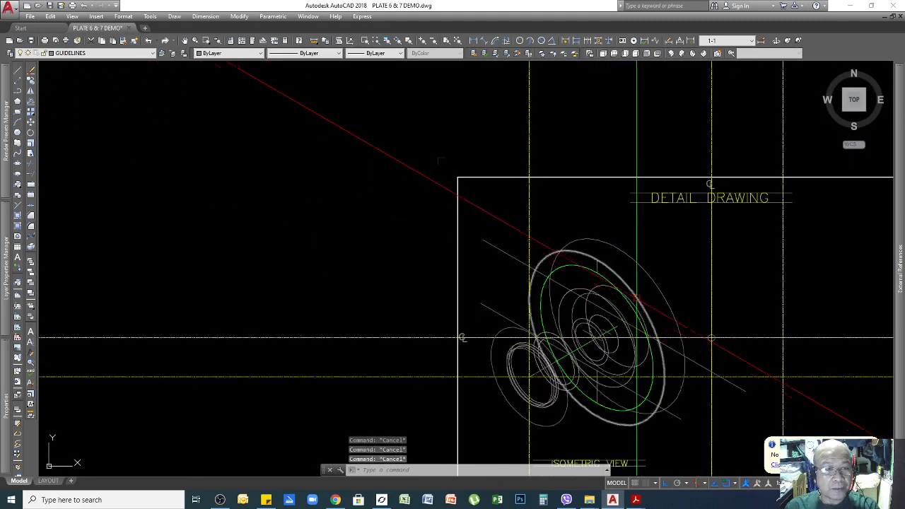
pyautogui.scroll(-4, 636, 311)
pyautogui.scroll(5, 410, 115)
pyautogui.scroll(6, 395, 120)
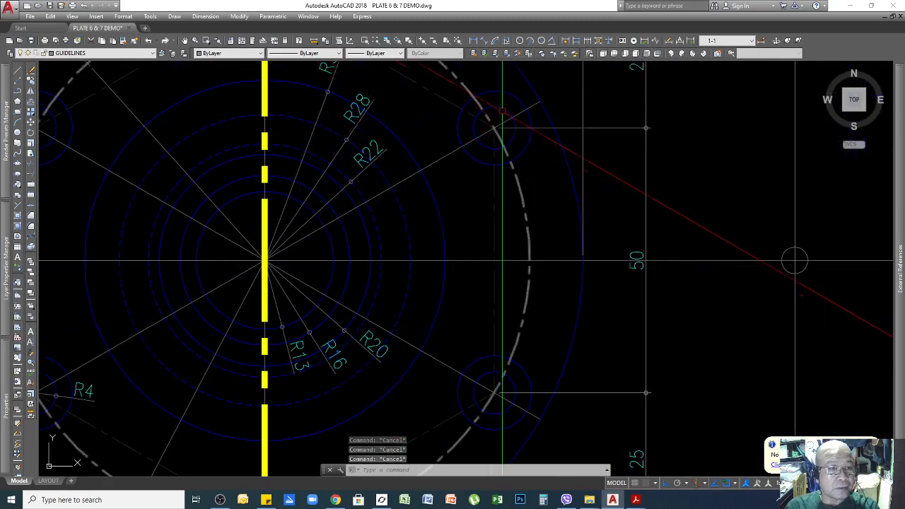
pyautogui.scroll(-5, 501, 154)
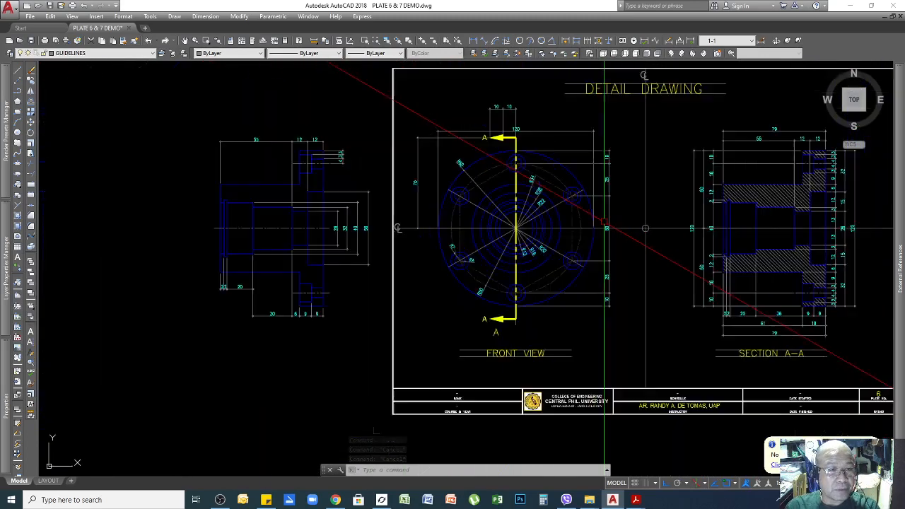
pyautogui.scroll(6, 445, 316)
pyautogui.scroll(4, 445, 316)
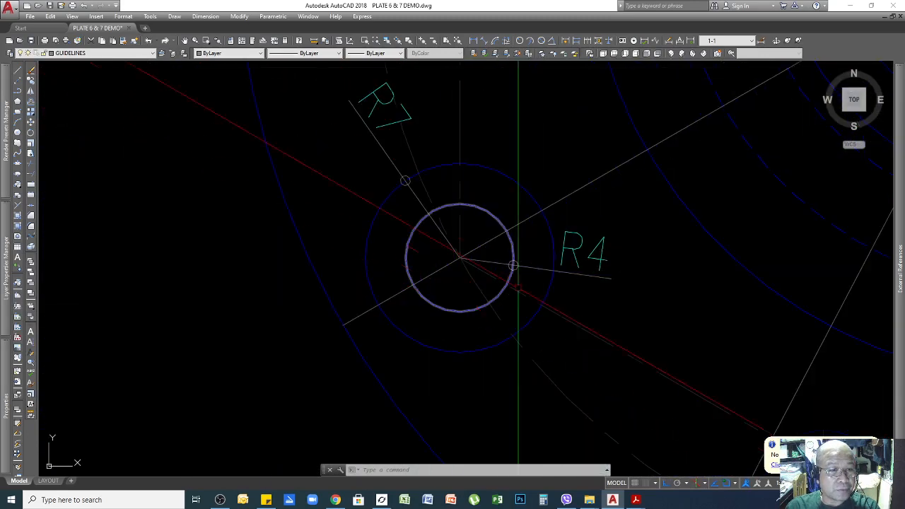
pyautogui.scroll(-5, 424, 212)
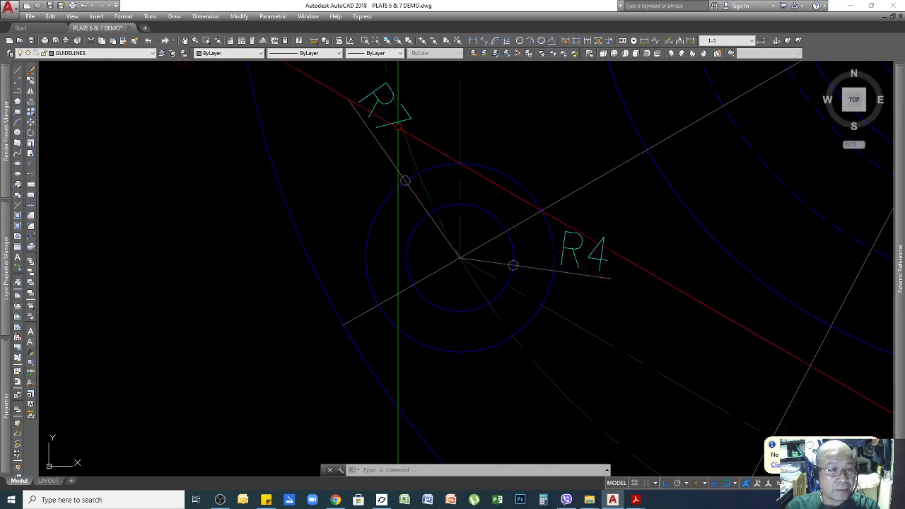
pyautogui.scroll(-8, 477, 272)
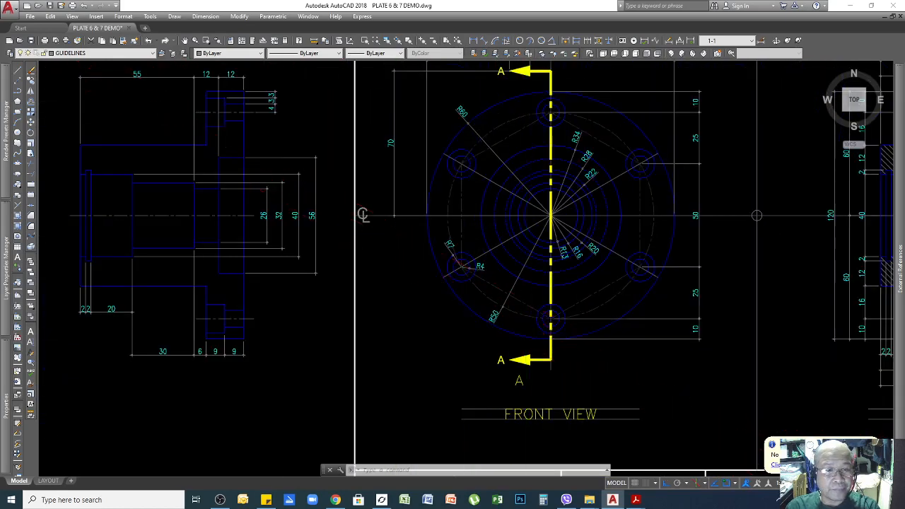
# Draw an isocircle of radius 4 centred where the upper short vertical line meets the green ellipse
pyautogui.scroll(-2, 670, 253)
pyautogui.scroll(10, 612, 200)
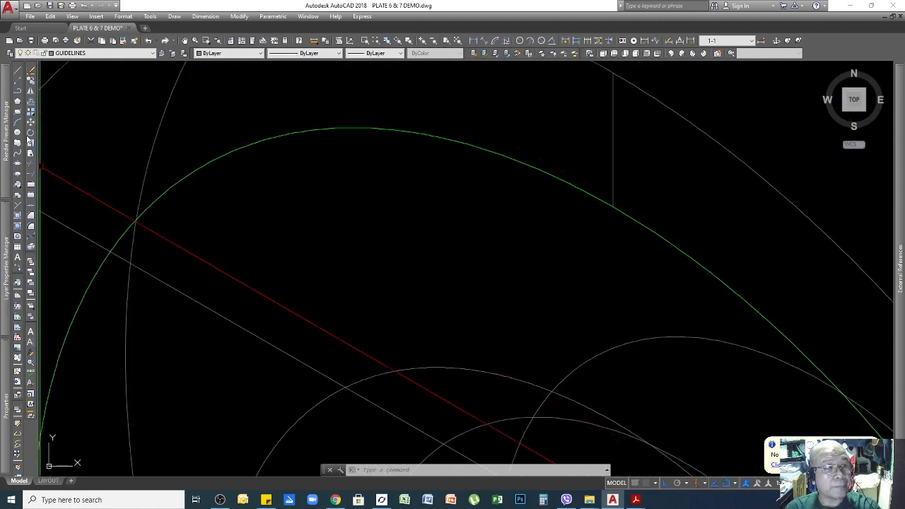
pyautogui.click(19, 164)
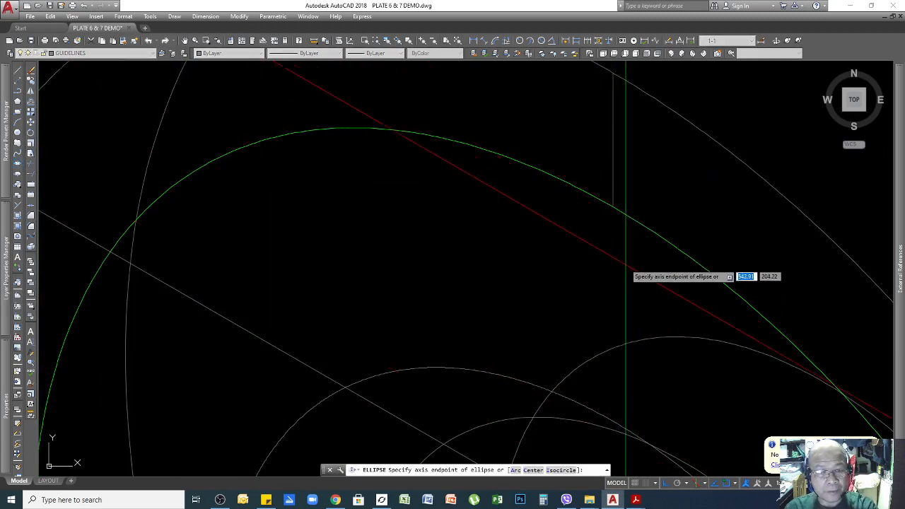
pyautogui.write('i')
pyautogui.press('Return')
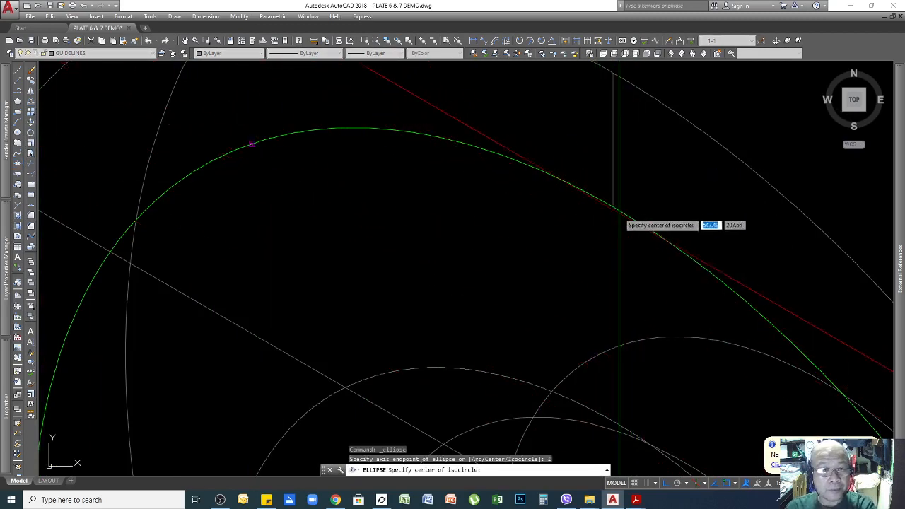
pyautogui.click(612, 206)
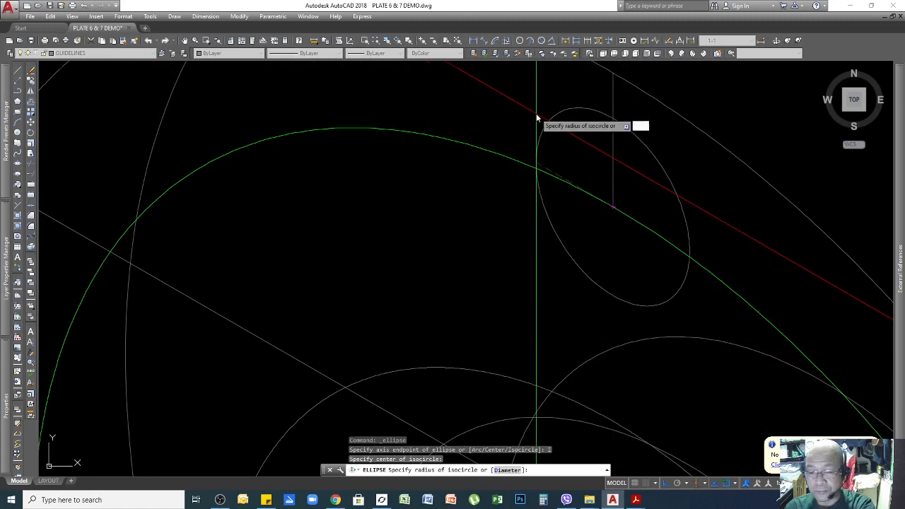
pyautogui.click(583, 169)
pyautogui.press('Return')
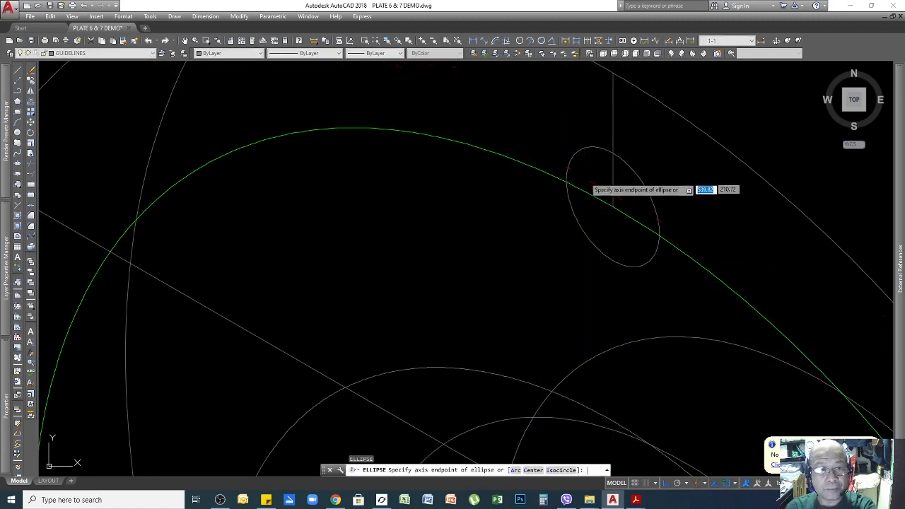
# Draw a concentric isocircle of radius 7 around the bolt-hole isocircle on the green ellipse
pyautogui.write('i')
pyautogui.press('Return')
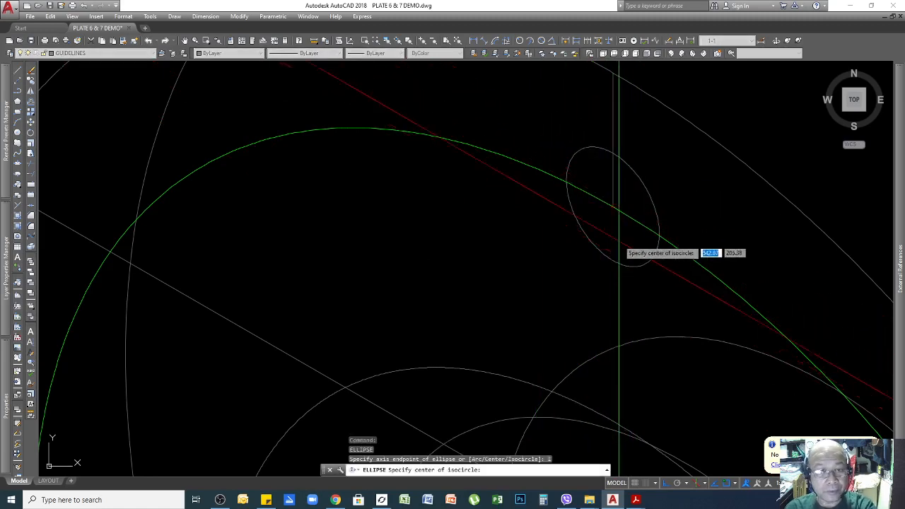
pyautogui.click(612, 205)
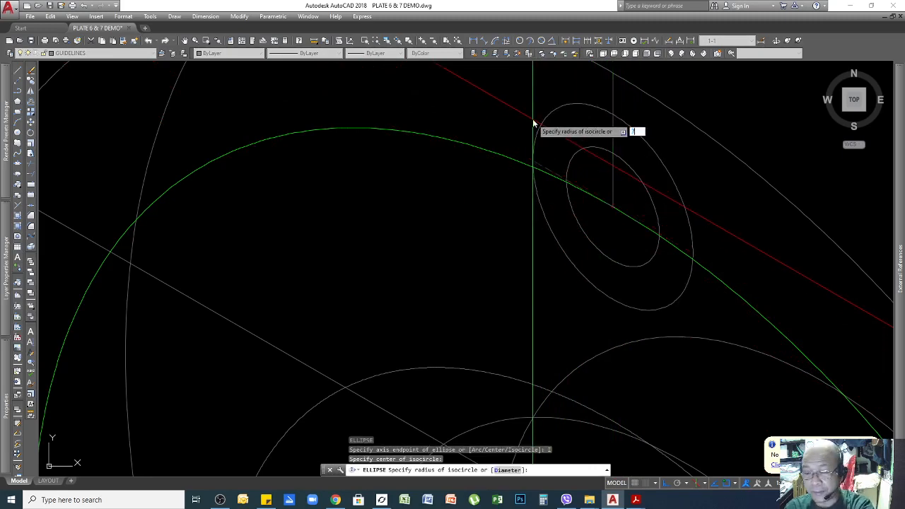
pyautogui.press('Return')
pyautogui.scroll(-6, 593, 205)
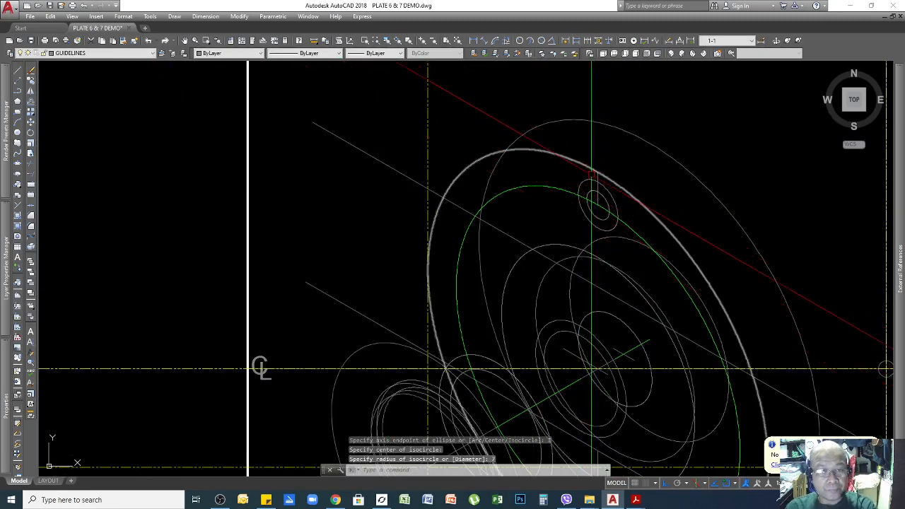
pyautogui.scroll(4, 592, 202)
pyautogui.scroll(-4, 659, 192)
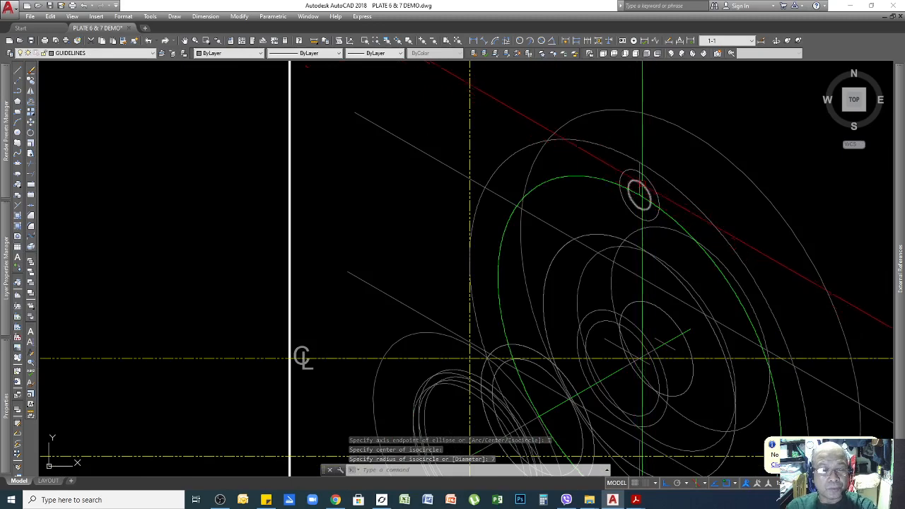
pyautogui.scroll(4, 641, 192)
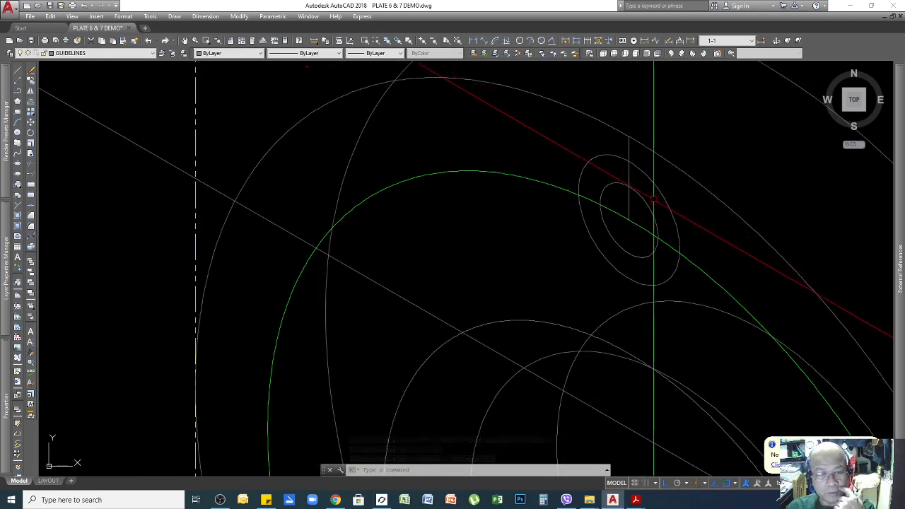
pyautogui.scroll(-4, 653, 200)
pyautogui.scroll(-4, 579, 231)
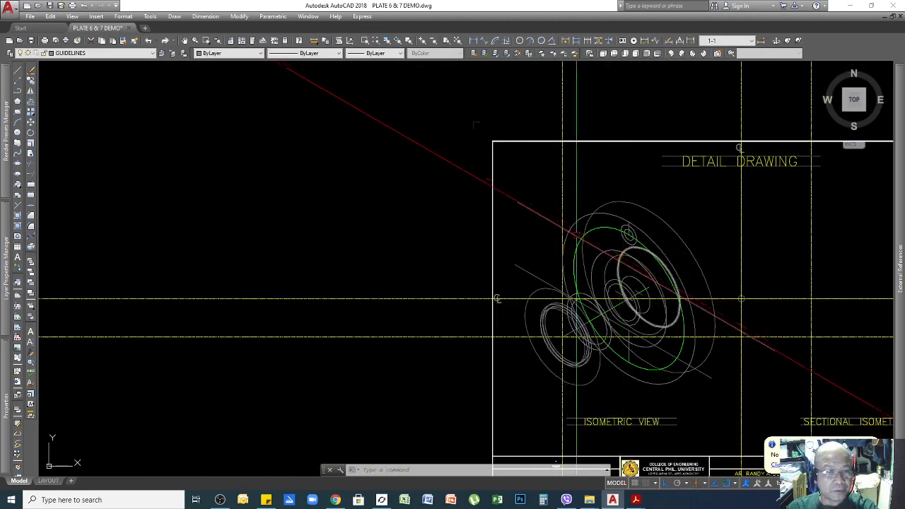
# Examine the bolt hole and counterbore depth dimensions in the flange of the Section A-A view
pyautogui.scroll(-6, 574, 287)
pyautogui.scroll(10, 584, 150)
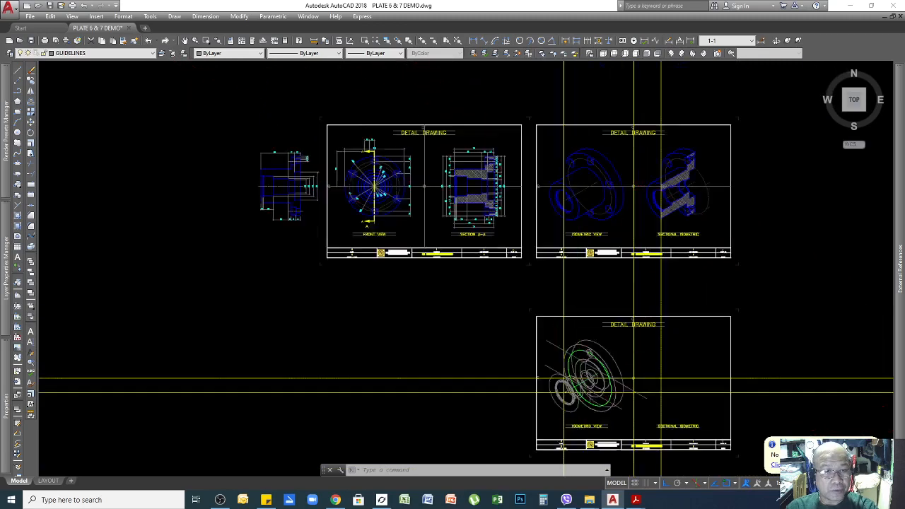
pyautogui.scroll(5, 600, 171)
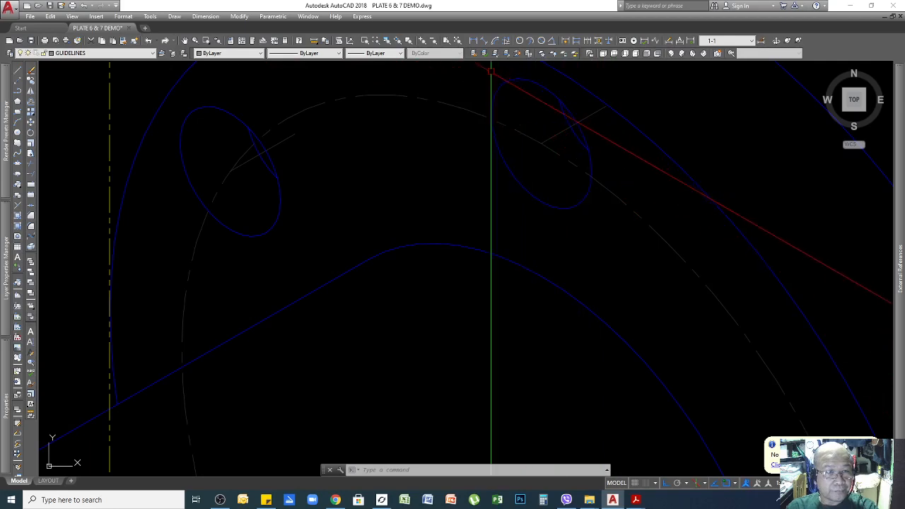
pyautogui.scroll(-6, 634, 187)
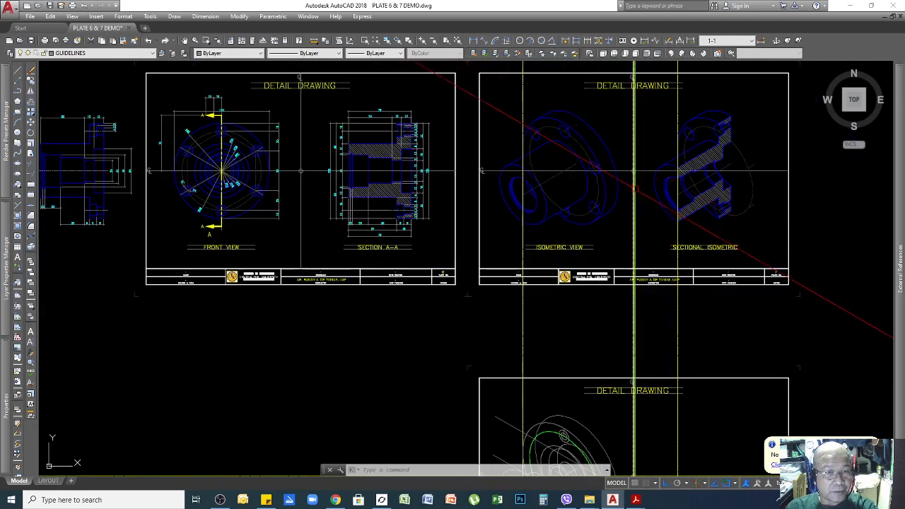
pyautogui.scroll(8, 434, 170)
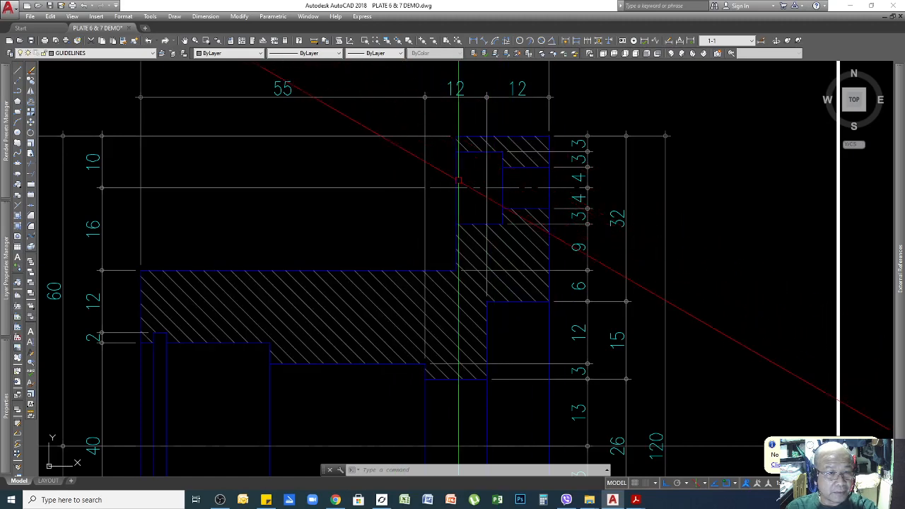
pyautogui.scroll(-8, 486, 149)
pyautogui.scroll(7, 523, 225)
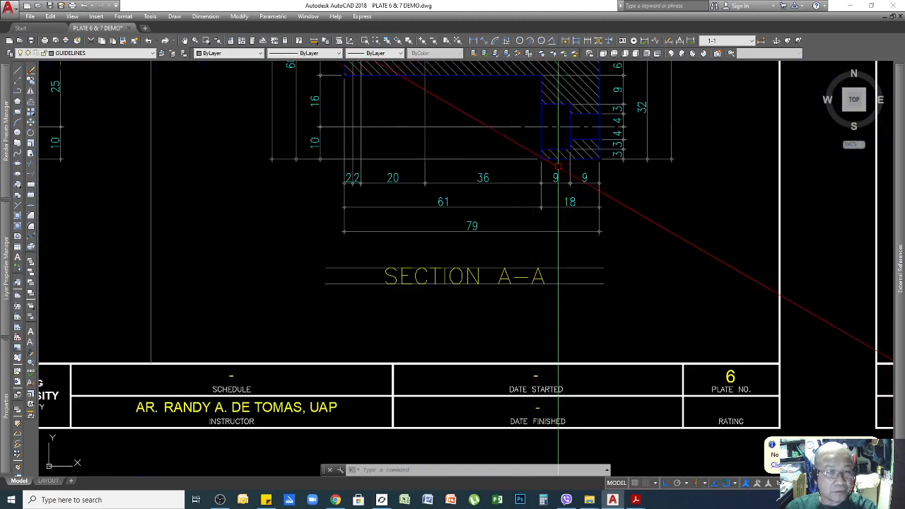
pyautogui.scroll(-5, 555, 239)
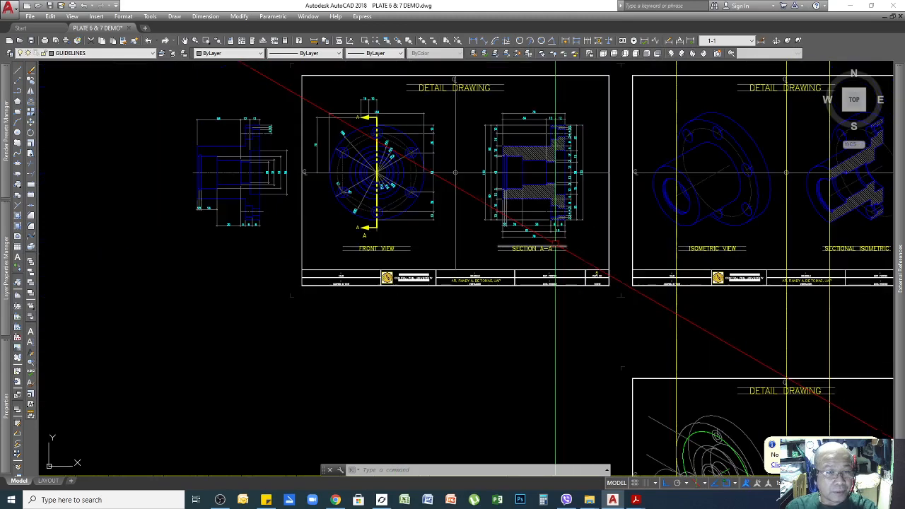
pyautogui.scroll(-3, 593, 228)
pyautogui.scroll(10, 593, 244)
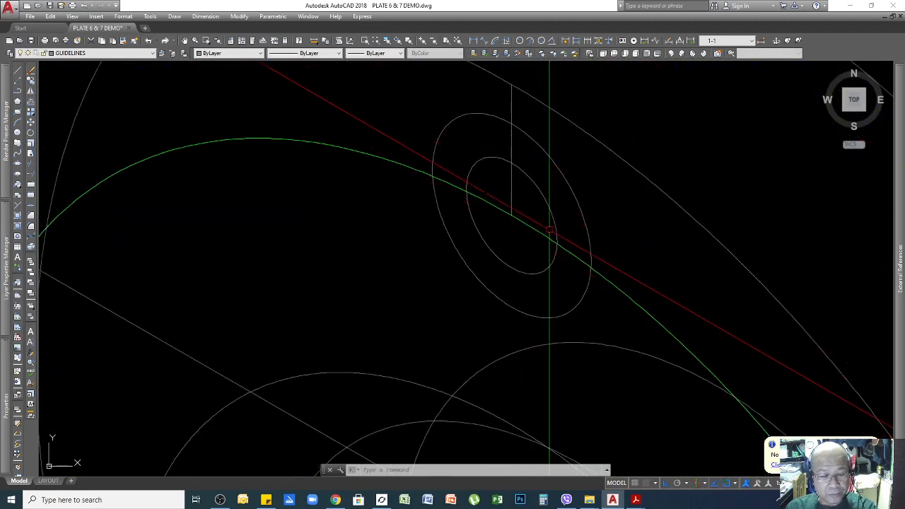
# Draw a 9-unit line at 30° on the top isoplane from the bolt-hole centre on the green ellipse, towards the upper right
pyautogui.press('Return')
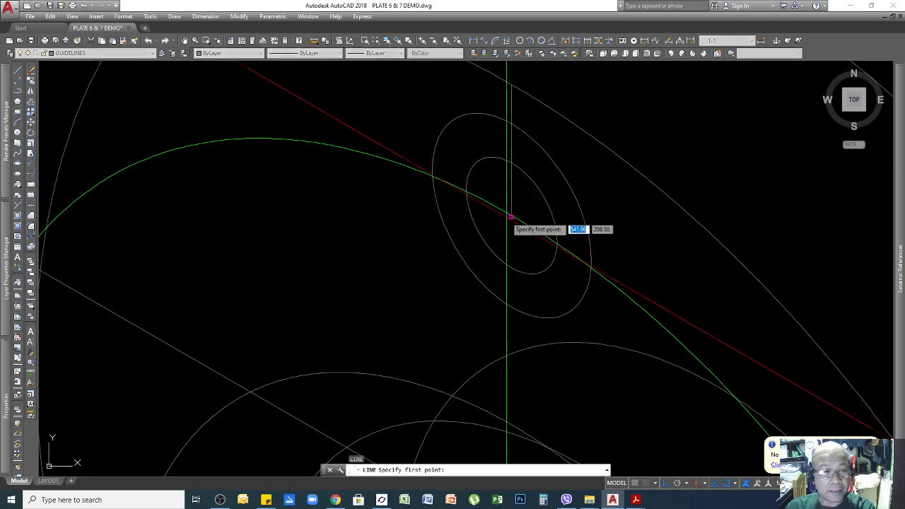
pyautogui.click(511, 215)
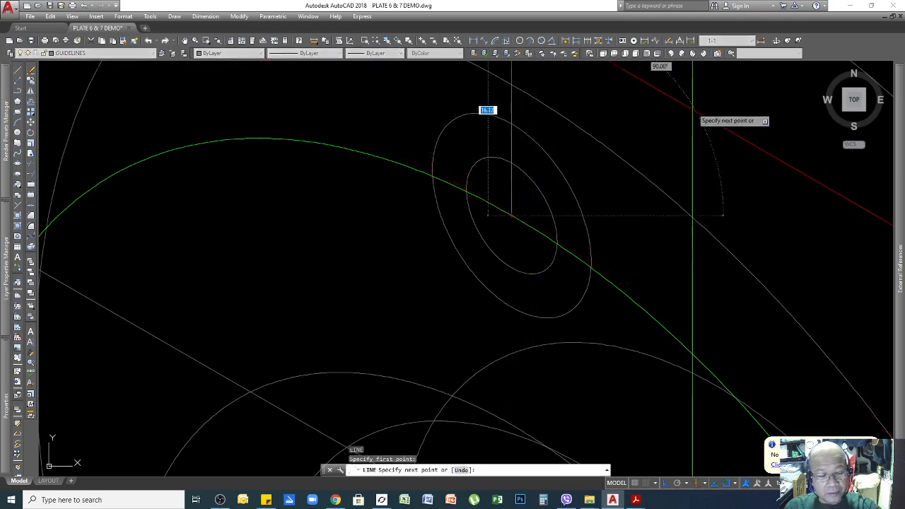
pyautogui.press('F5')
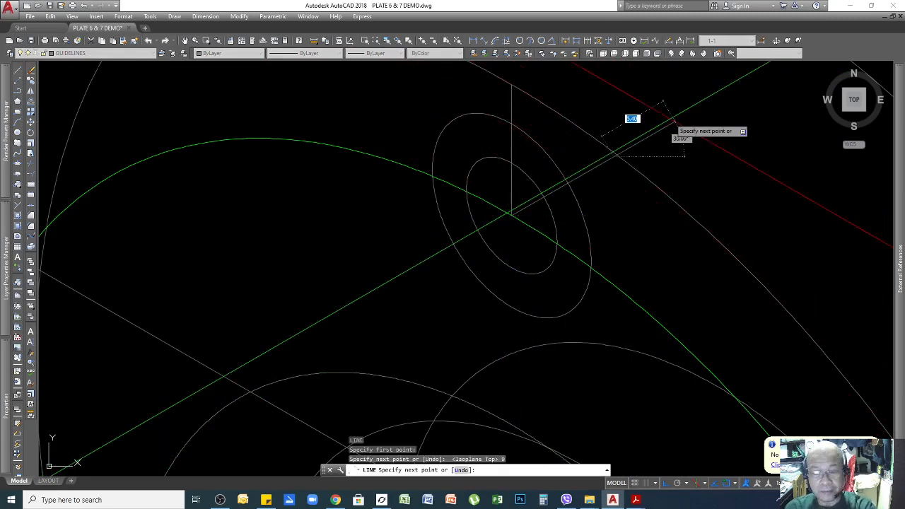
pyautogui.press('Return')
pyautogui.scroll(-4, 603, 282)
pyautogui.scroll(4, 657, 215)
# Draw a second 9-unit line continuing at 30° from the outer end of the first depth line
pyautogui.press('Return')
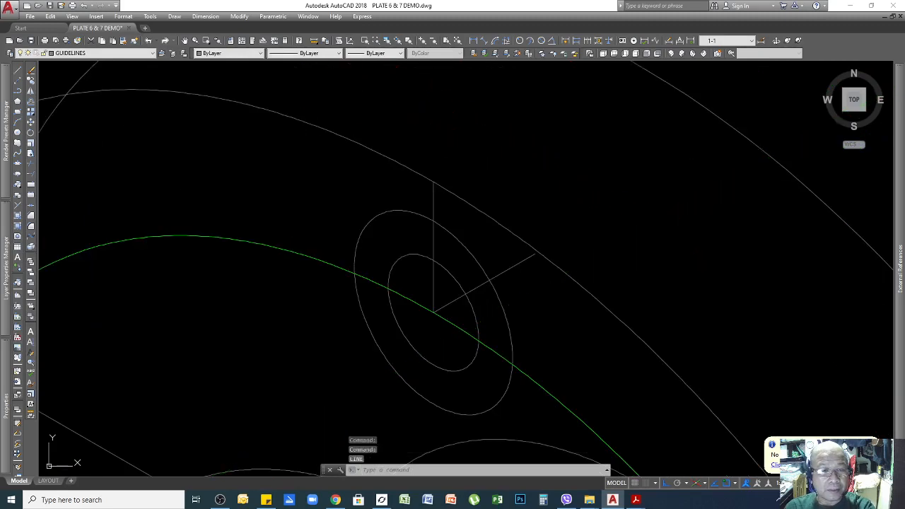
pyautogui.click(535, 255)
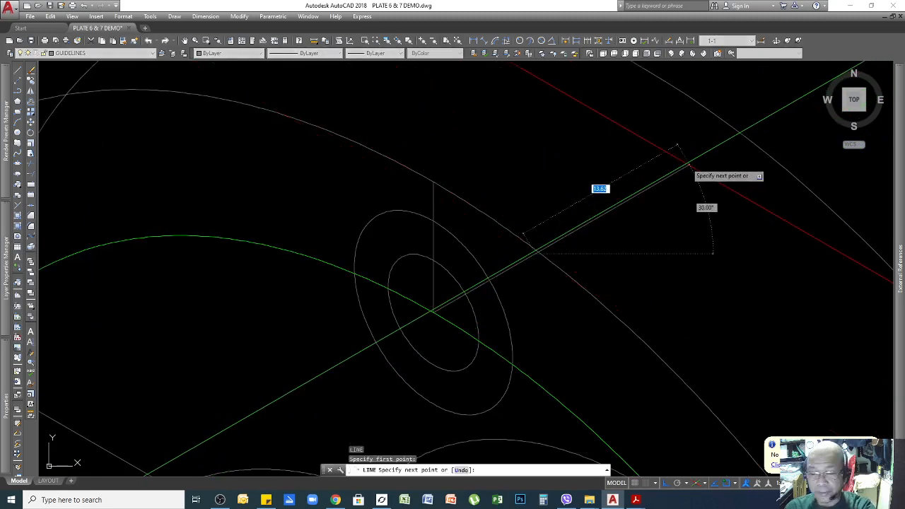
pyautogui.write('9')
pyautogui.press('Return')
pyautogui.press('Return')
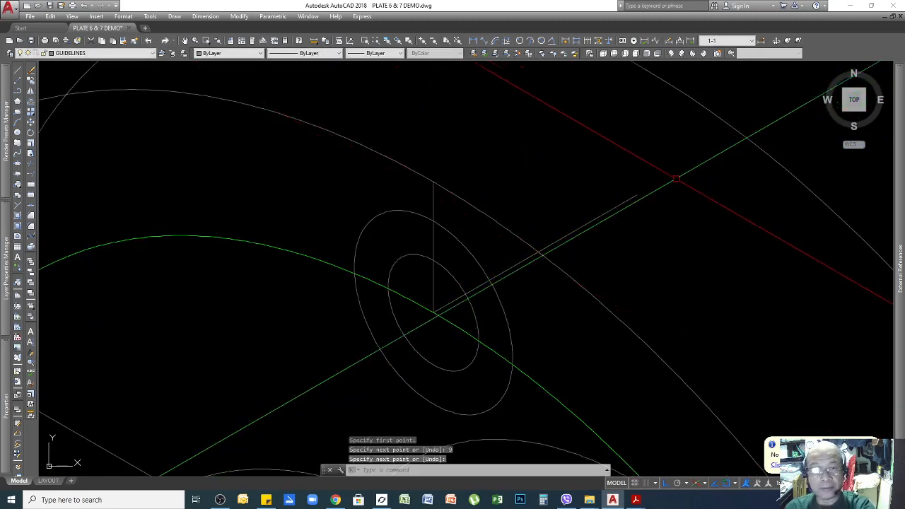
pyautogui.scroll(-4, 636, 164)
pyautogui.click(623, 175)
pyautogui.click(613, 192)
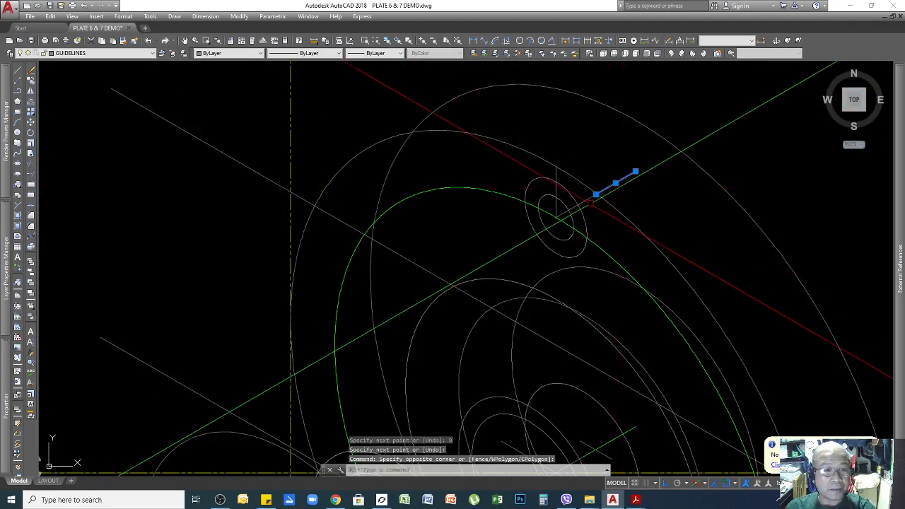
pyautogui.scroll(-5, 587, 201)
pyautogui.scroll(8, 639, 235)
pyautogui.press('Escape')
pyautogui.press('Escape')
pyautogui.press('Escape')
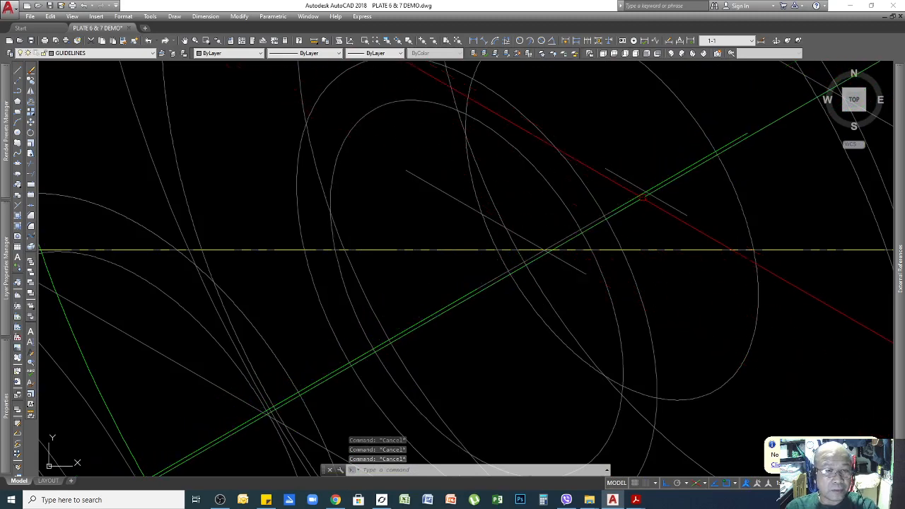
# Match the properties of the green bolt-circle ellipse onto the outer 9-unit depth line
pyautogui.scroll(-4, 448, 289)
pyautogui.scroll(4, 681, 200)
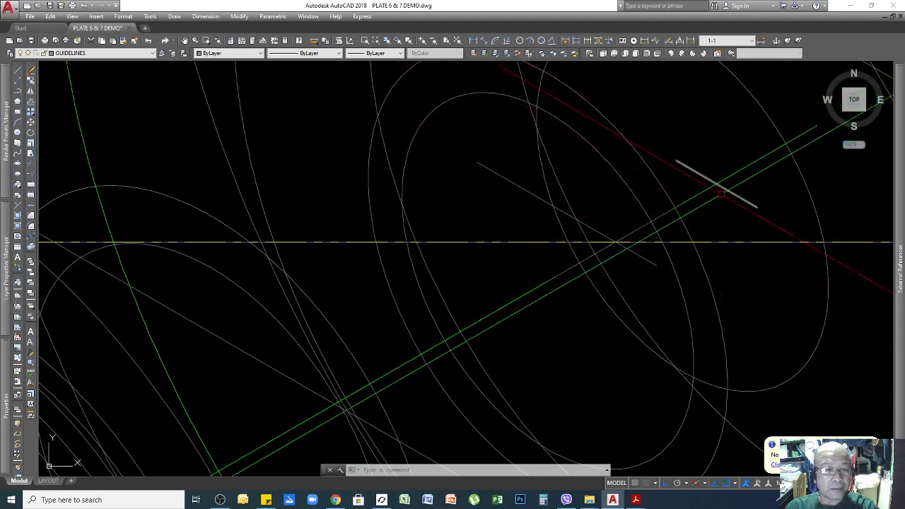
pyautogui.scroll(-3, 717, 191)
pyautogui.scroll(-3, 691, 212)
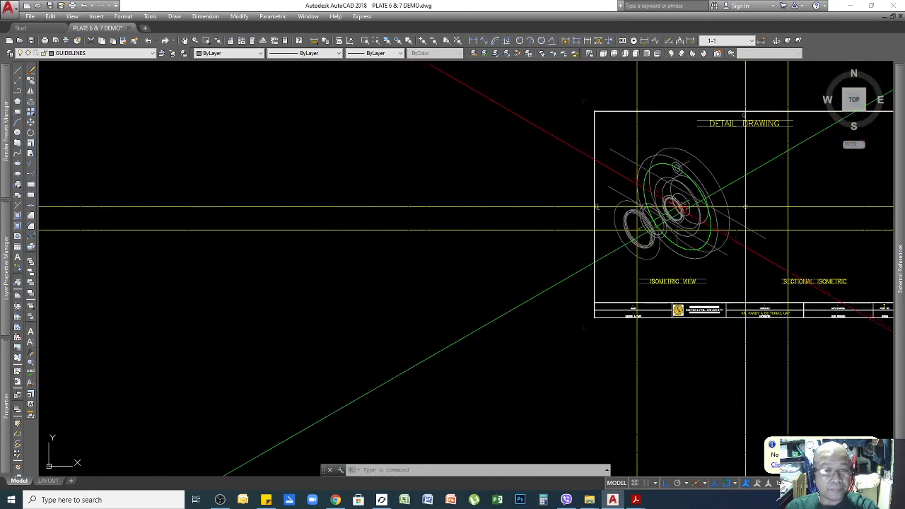
pyautogui.click(123, 41)
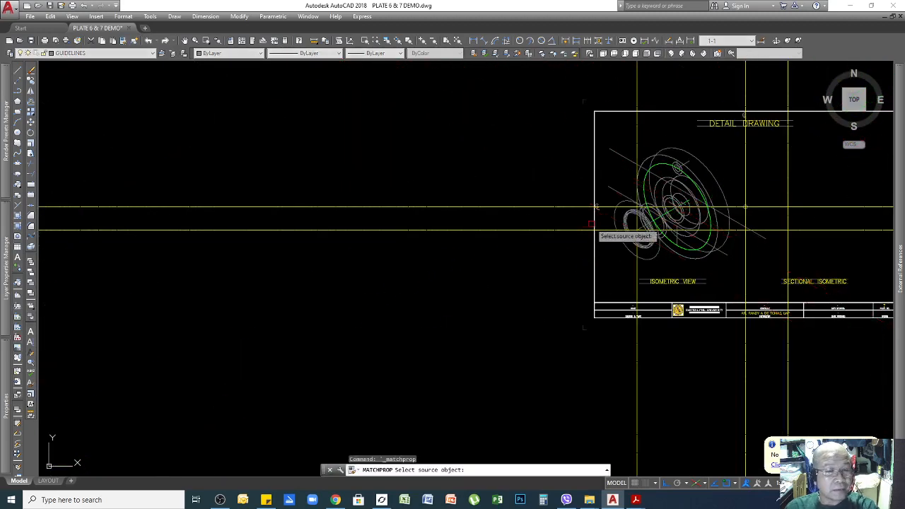
pyautogui.scroll(4, 661, 202)
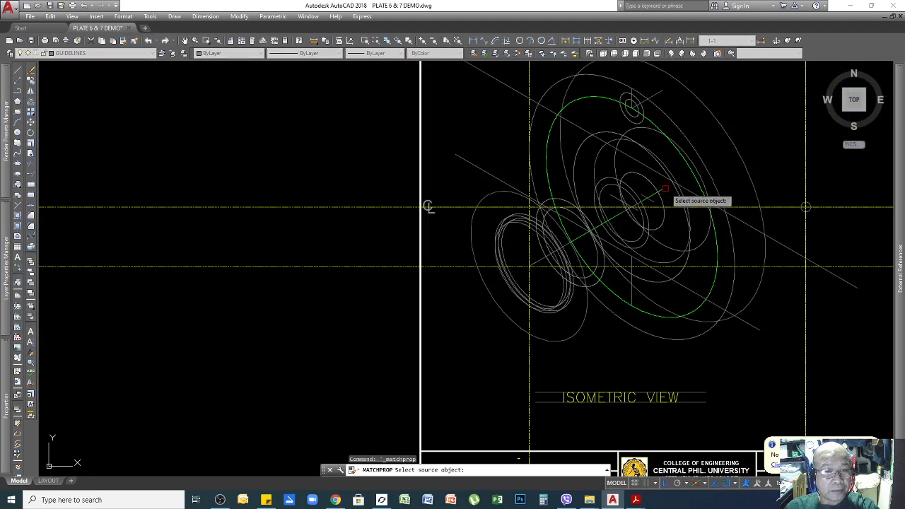
pyautogui.click(657, 121)
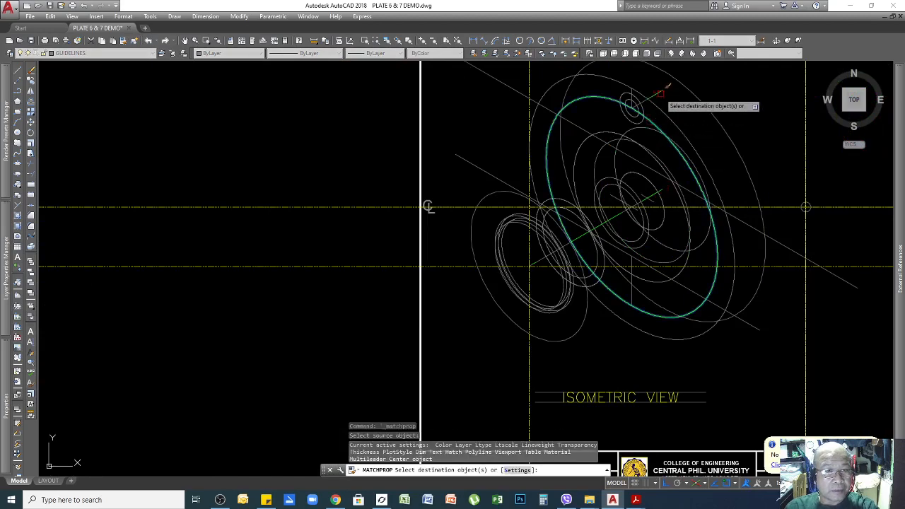
pyautogui.press('Return')
# Move the small bolt-hole isocircle from its centre to the junction of the two 9-unit depth lines
pyautogui.scroll(4, 655, 108)
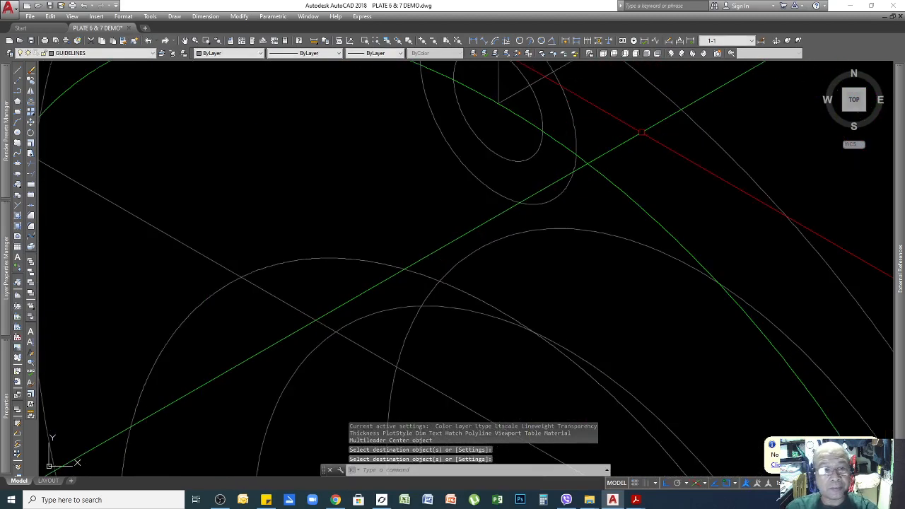
pyautogui.scroll(-4, 660, 193)
pyautogui.scroll(3, 630, 159)
pyautogui.scroll(3, 682, 217)
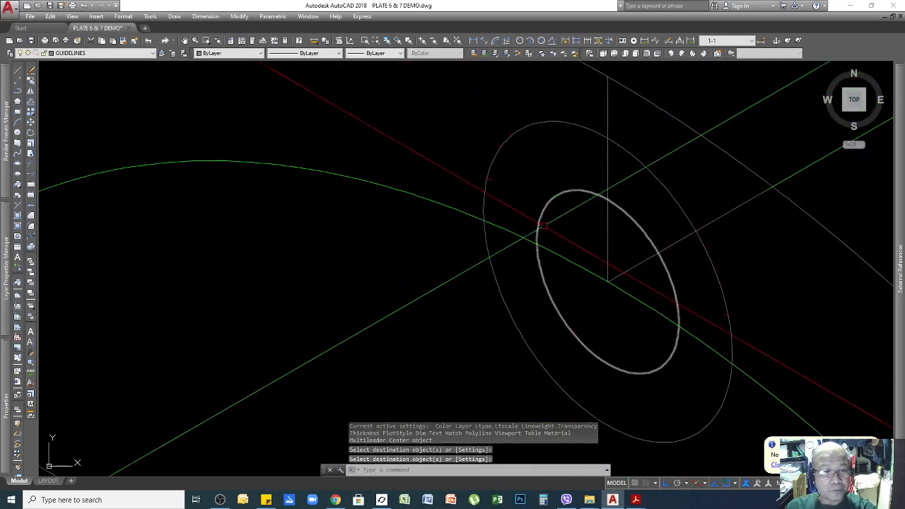
pyautogui.press('Return')
pyautogui.click(628, 228)
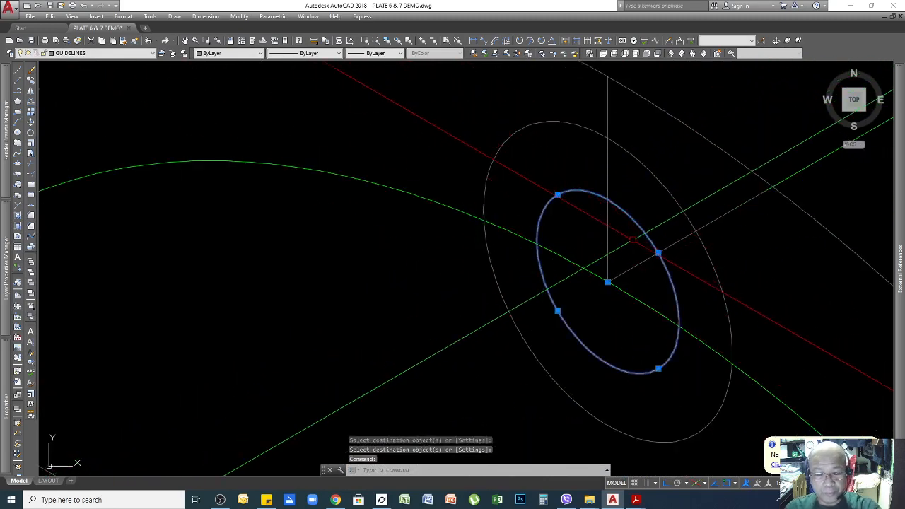
pyautogui.press('Return')
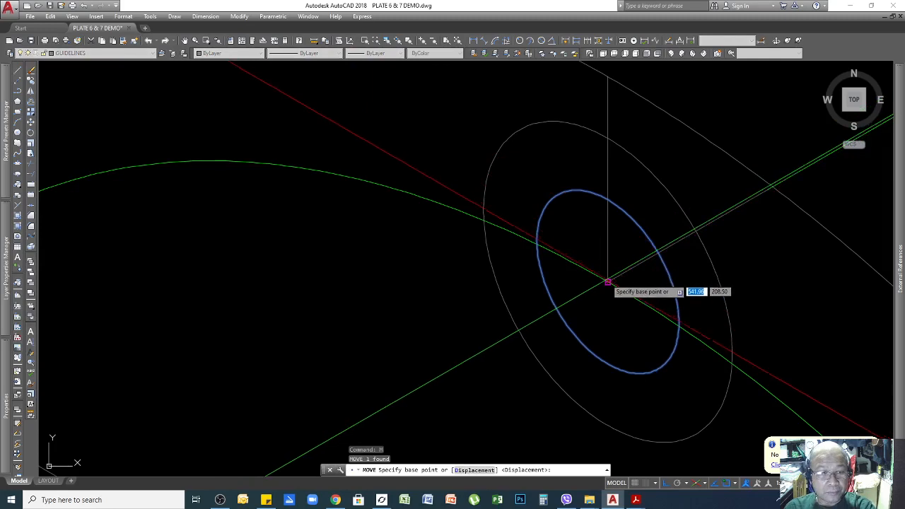
pyautogui.click(607, 281)
pyautogui.scroll(5, 786, 229)
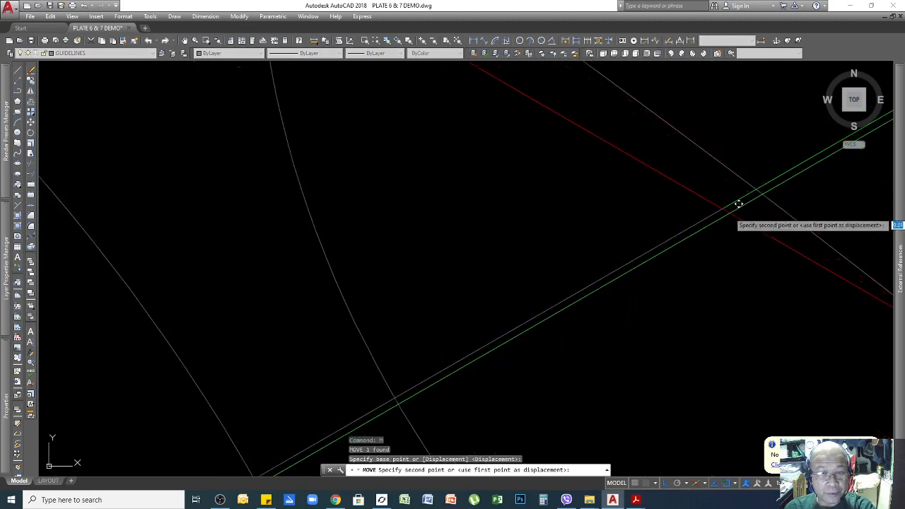
pyautogui.click(732, 199)
pyautogui.press('Return')
pyautogui.scroll(-5, 679, 248)
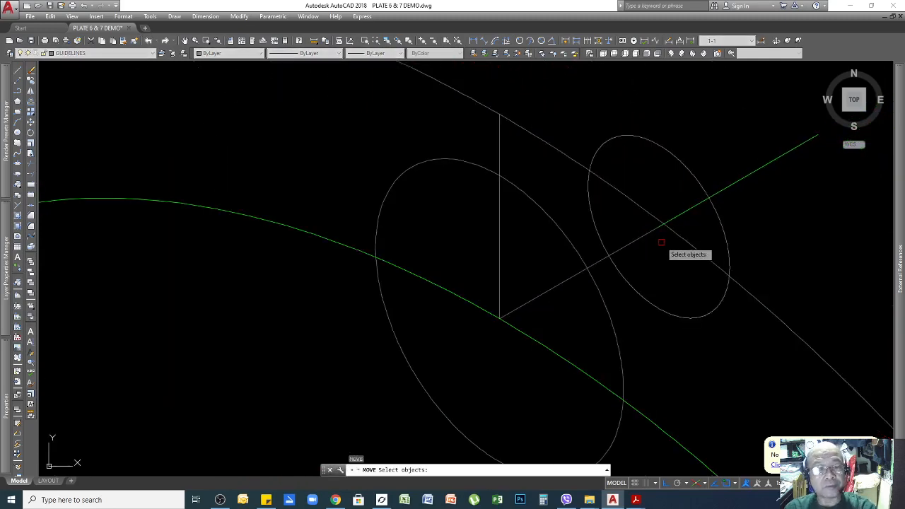
pyautogui.press('Escape')
# Check the stepped bolt-hole profile in the upper flange of Section A-A against the isometric construction
pyautogui.scroll(-10, 692, 221)
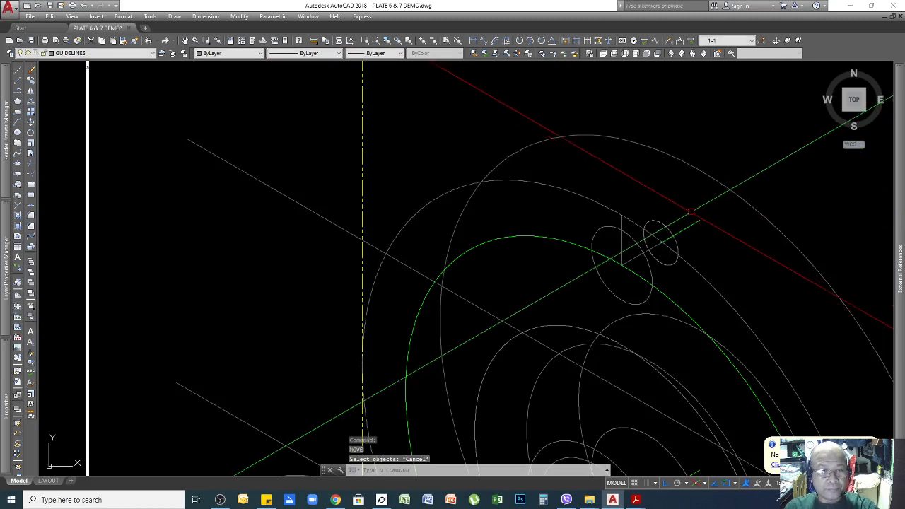
pyautogui.scroll(-2, 593, 263)
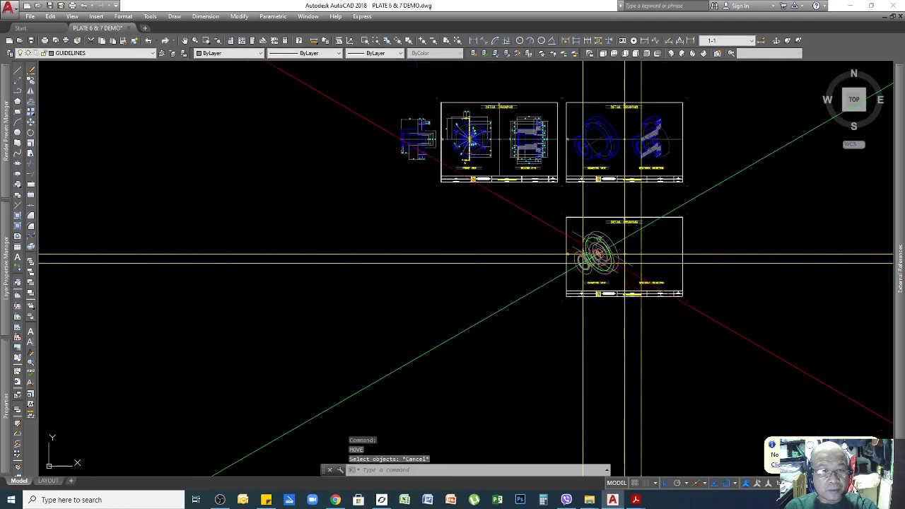
pyautogui.scroll(10, 593, 263)
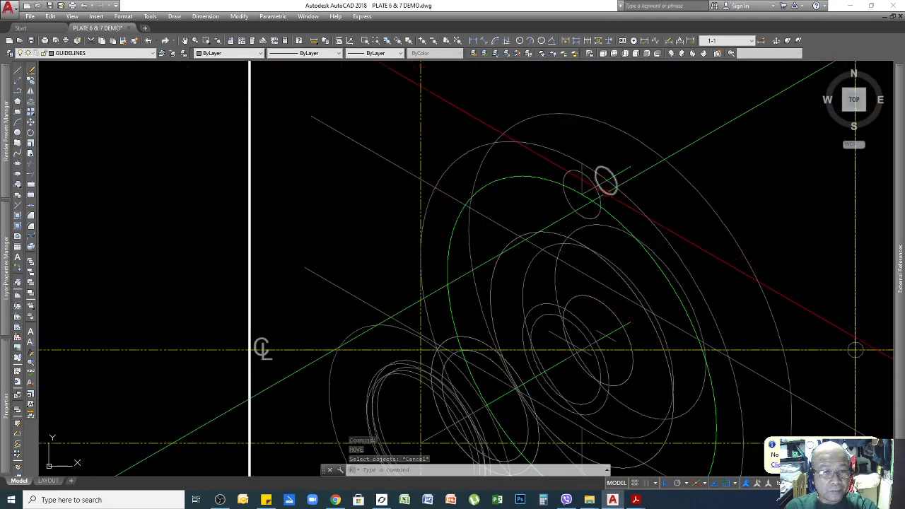
pyautogui.scroll(-8, 594, 205)
pyautogui.scroll(-4, 590, 207)
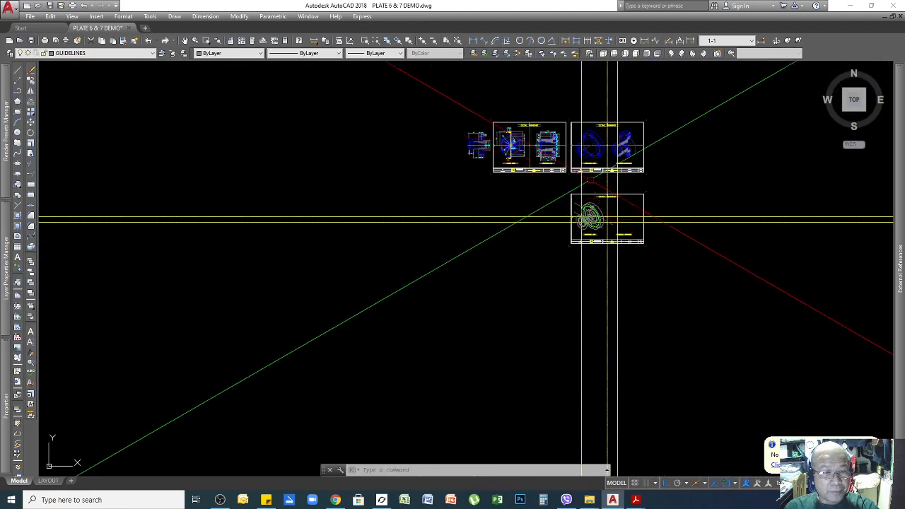
pyautogui.scroll(8, 529, 146)
pyautogui.scroll(8, 384, 252)
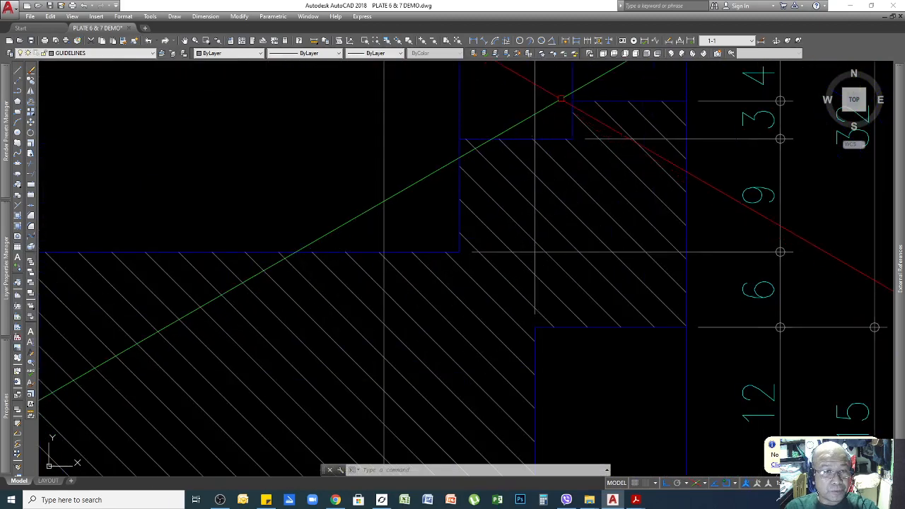
pyautogui.scroll(-3, 384, 275)
pyautogui.scroll(4, 470, 202)
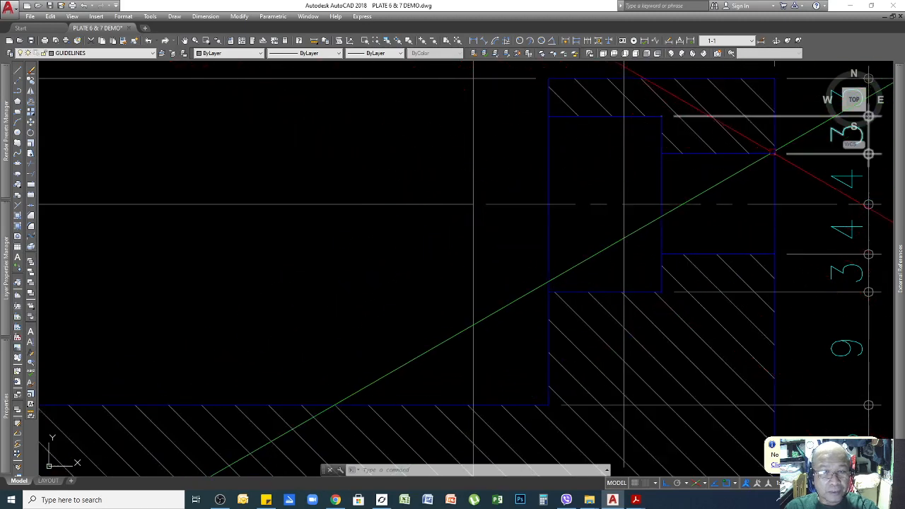
pyautogui.scroll(-7, 474, 204)
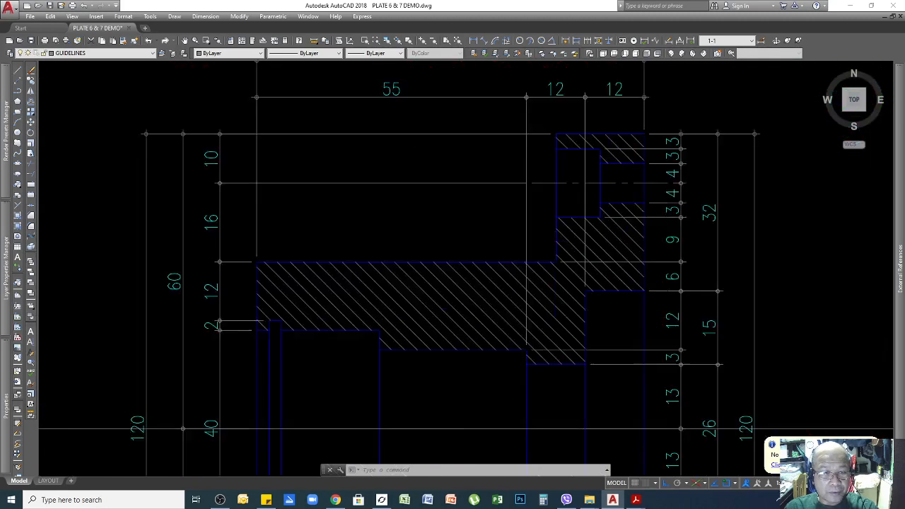
pyautogui.scroll(-8, 612, 229)
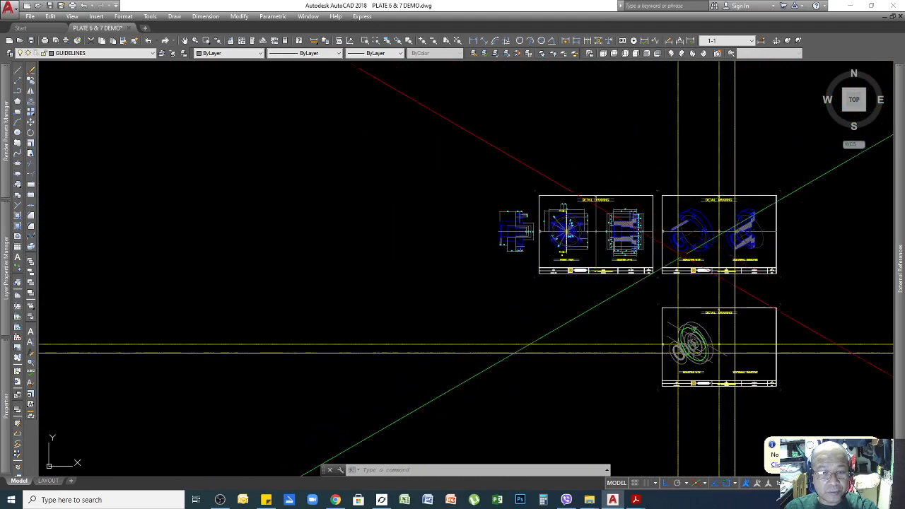
pyautogui.scroll(10, 704, 348)
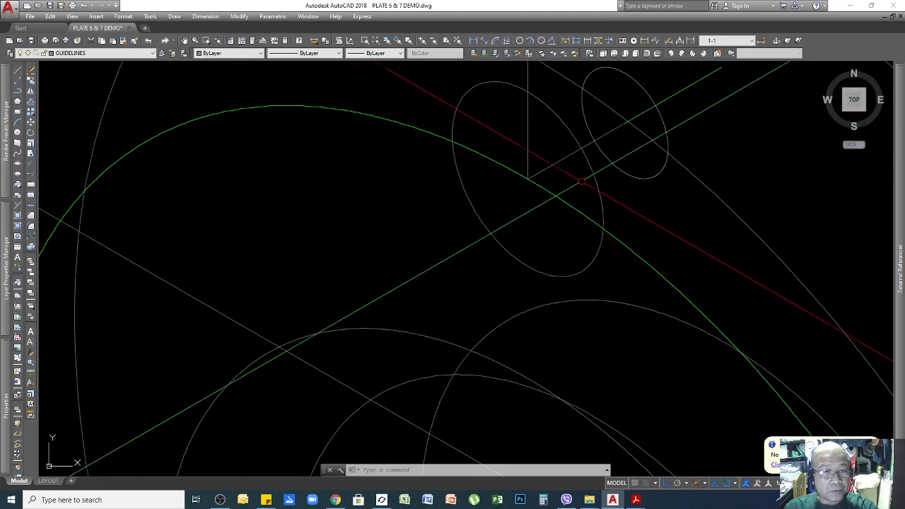
# Copy the large bolt-hole isocircle from its centre to the junction of the two 9-unit depth lines, 9 units away at 30°
pyautogui.click(585, 165)
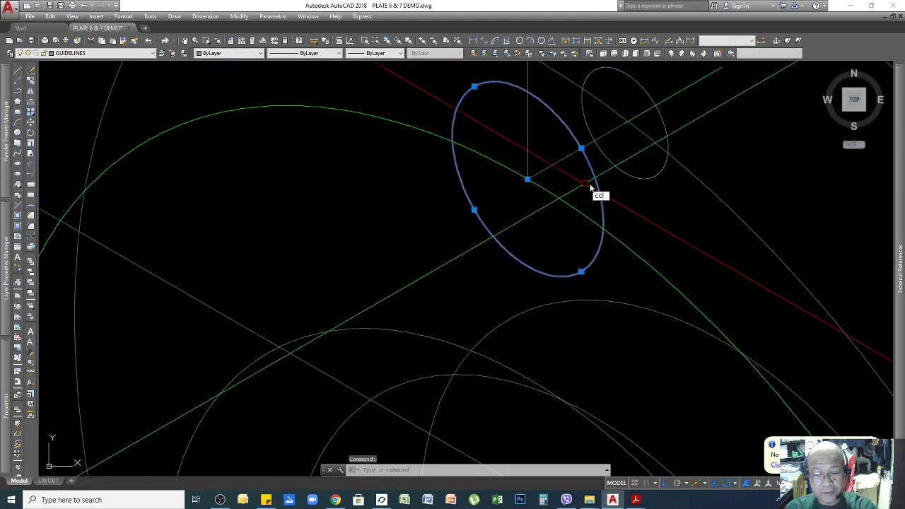
pyautogui.press('Return')
pyautogui.click(533, 167)
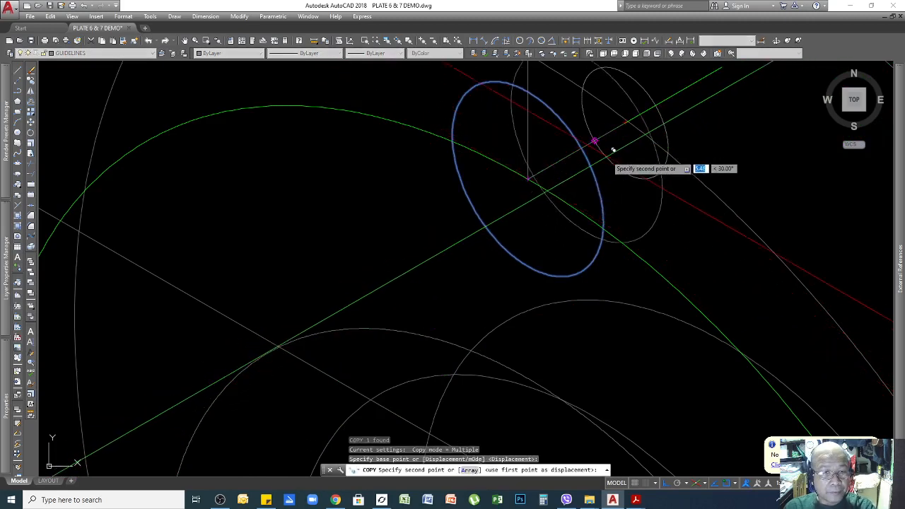
pyautogui.scroll(6, 613, 150)
pyautogui.click(555, 94)
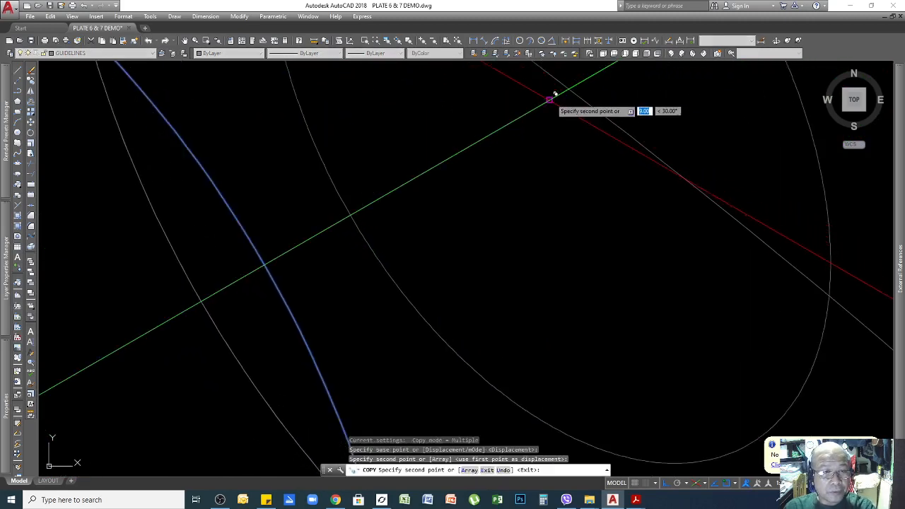
pyautogui.press('Return')
pyautogui.scroll(-5, 495, 141)
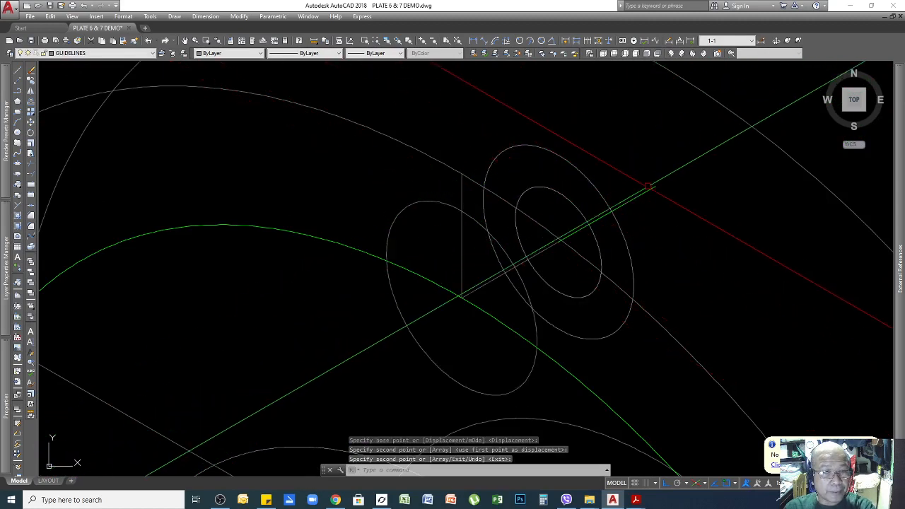
# Copy the small bolt-hole isocircle from the junction of the depth lines to the outer end of the second 9-unit line
pyautogui.click(567, 198)
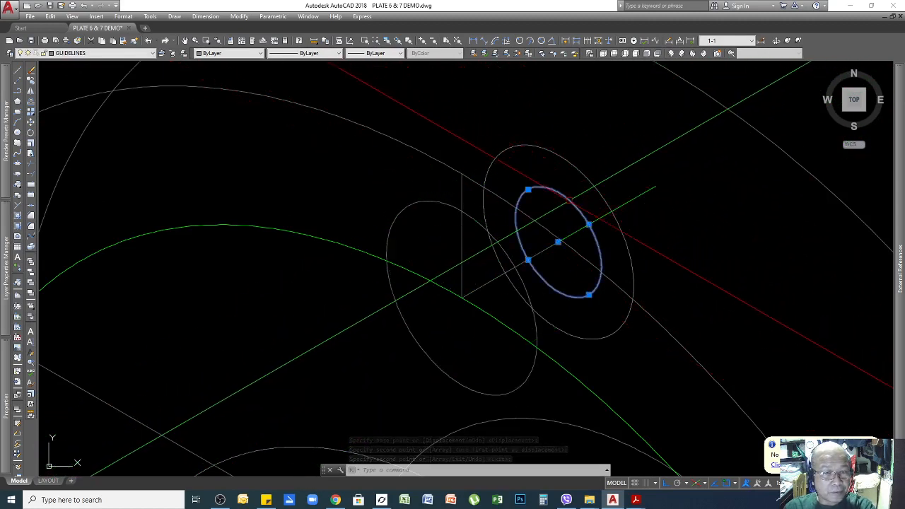
pyautogui.press('Return')
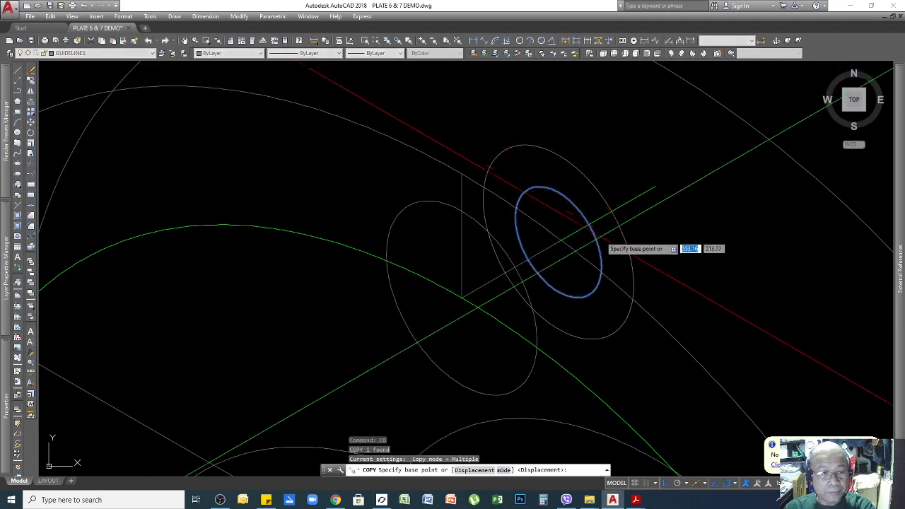
pyautogui.scroll(6, 578, 246)
pyautogui.click(500, 226)
pyautogui.scroll(-6, 531, 279)
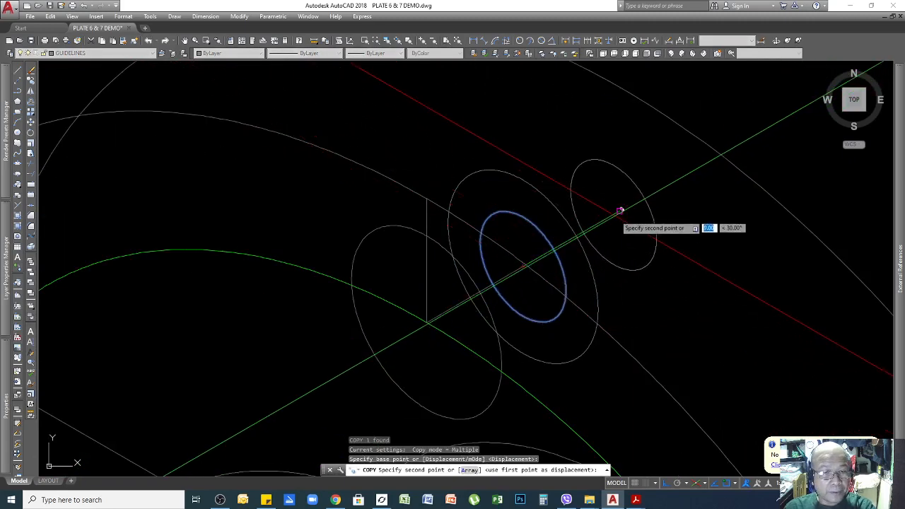
pyautogui.click(622, 205)
pyautogui.scroll(-5, 776, 393)
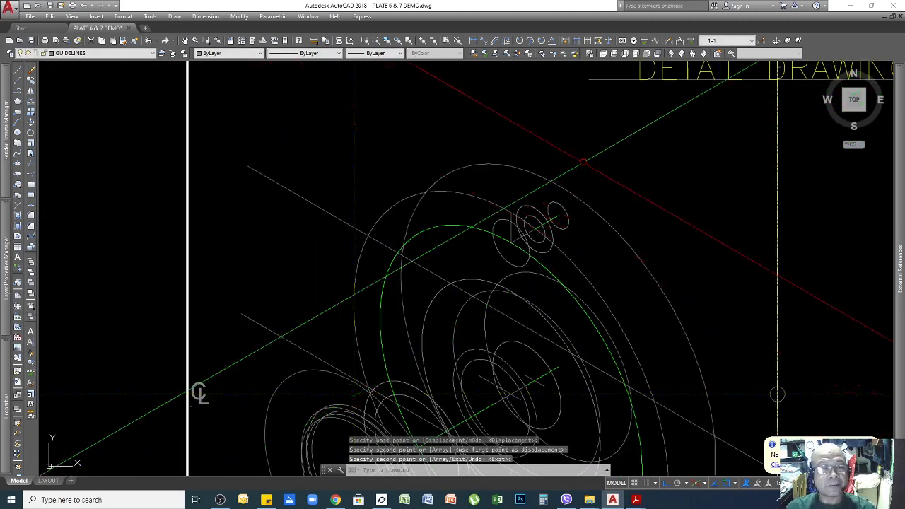
# Examine the counterbored bolt holes in the finished isometric and sectional isometric views against the construction
pyautogui.scroll(-4, 725, 286)
pyautogui.scroll(-3, 725, 285)
pyautogui.scroll(9, 388, 303)
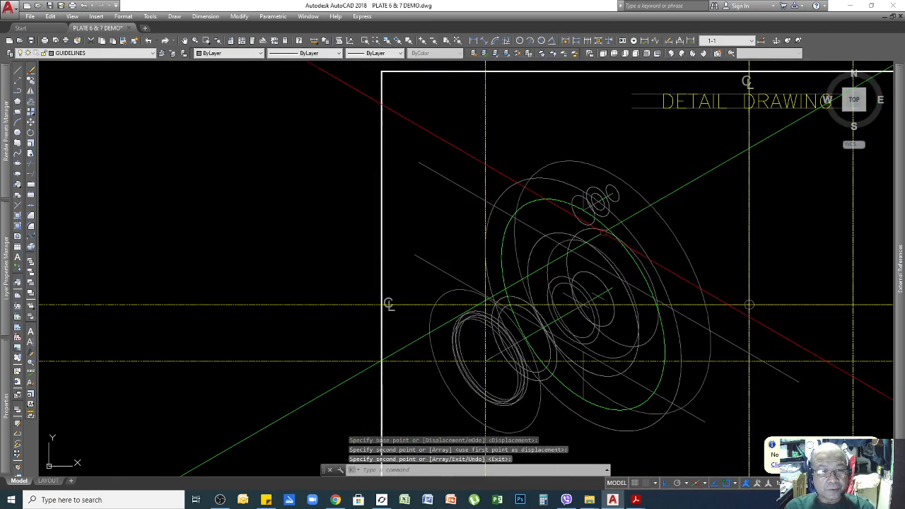
pyautogui.scroll(-6, 555, 201)
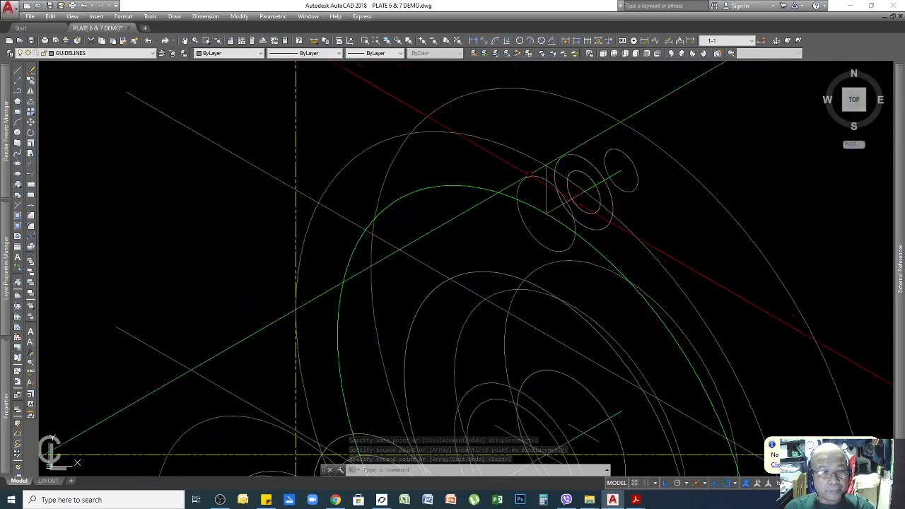
pyautogui.scroll(-4, 566, 293)
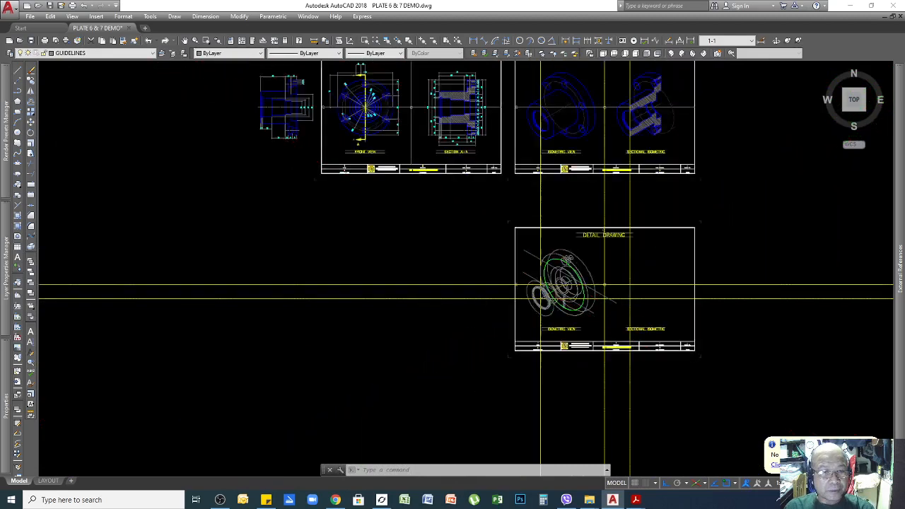
pyautogui.scroll(2, 568, 145)
pyautogui.scroll(3, 567, 145)
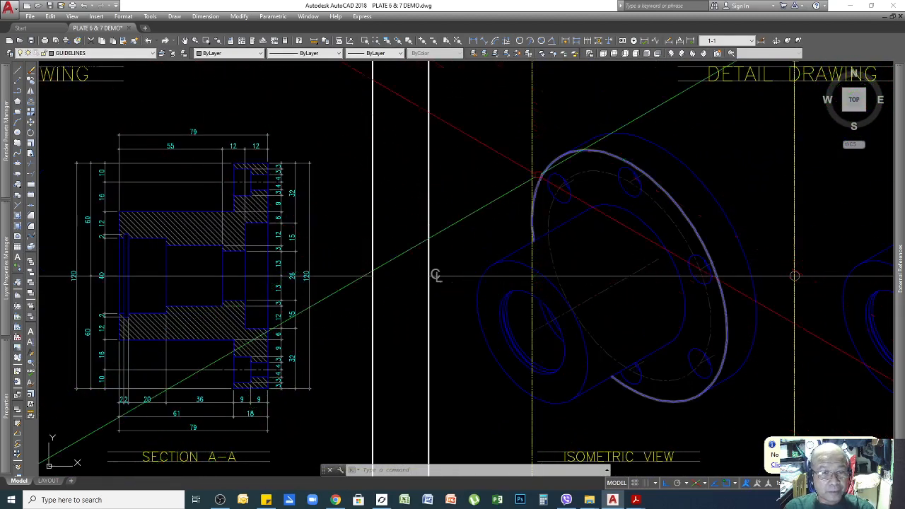
pyautogui.scroll(-3, 428, 217)
pyautogui.scroll(3, 674, 194)
pyautogui.scroll(3, 622, 183)
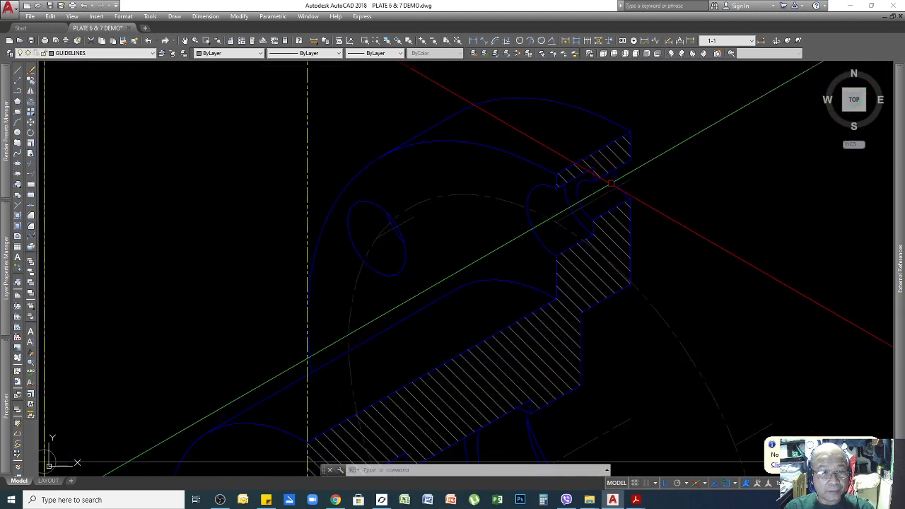
pyautogui.scroll(-1, 259, 353)
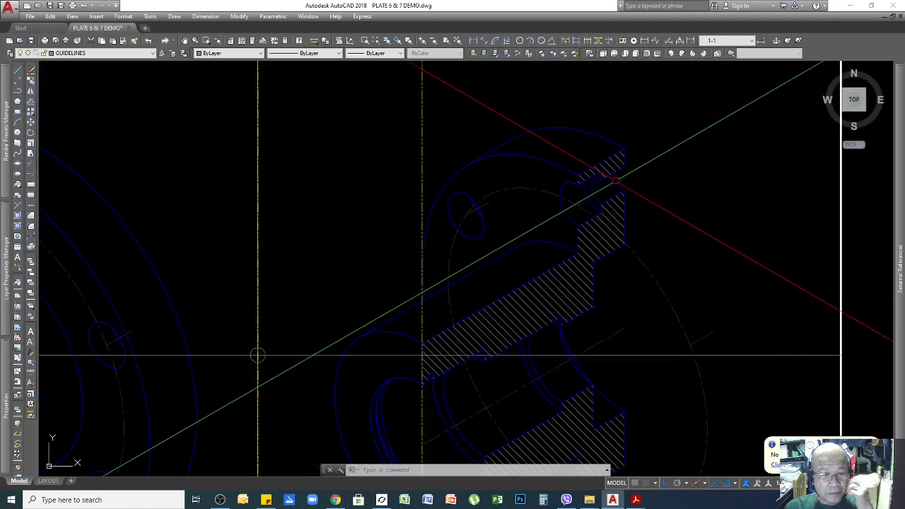
pyautogui.scroll(-3, 394, 288)
pyautogui.scroll(4, 609, 176)
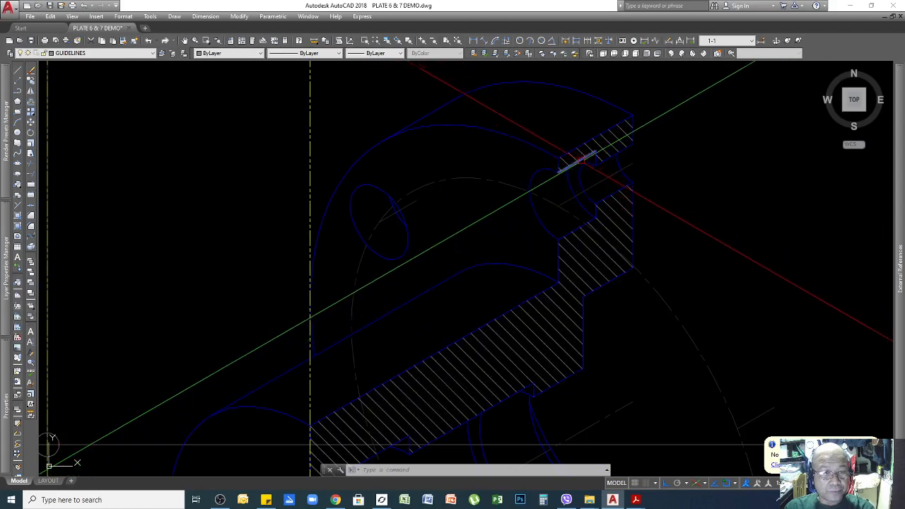
pyautogui.scroll(-2, 262, 332)
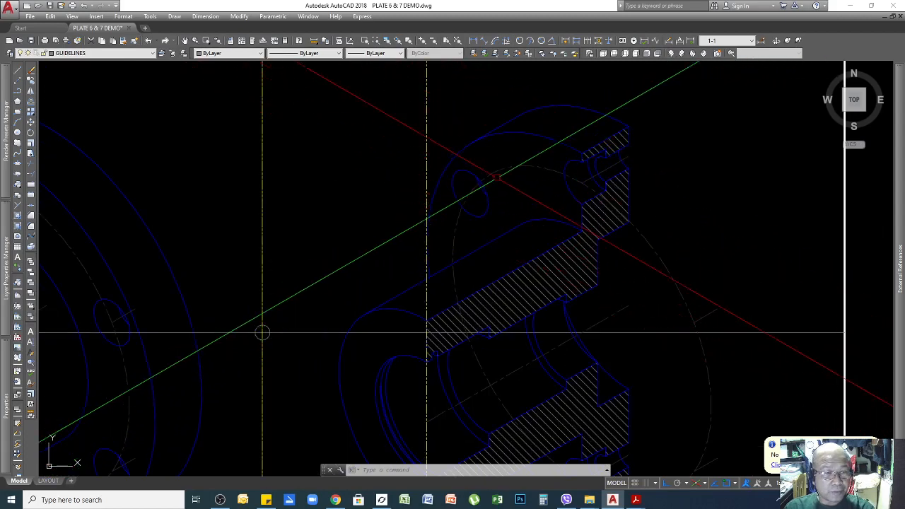
pyautogui.scroll(4, 570, 373)
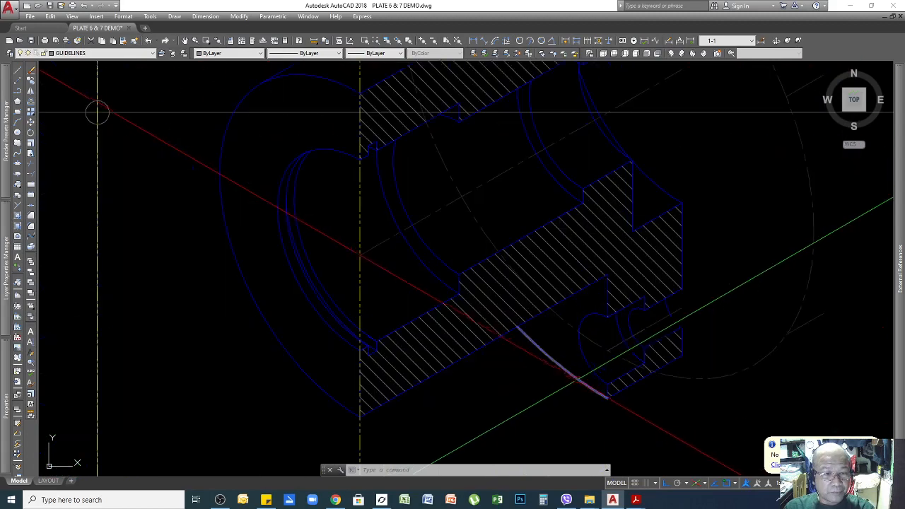
pyautogui.scroll(-5, 297, 205)
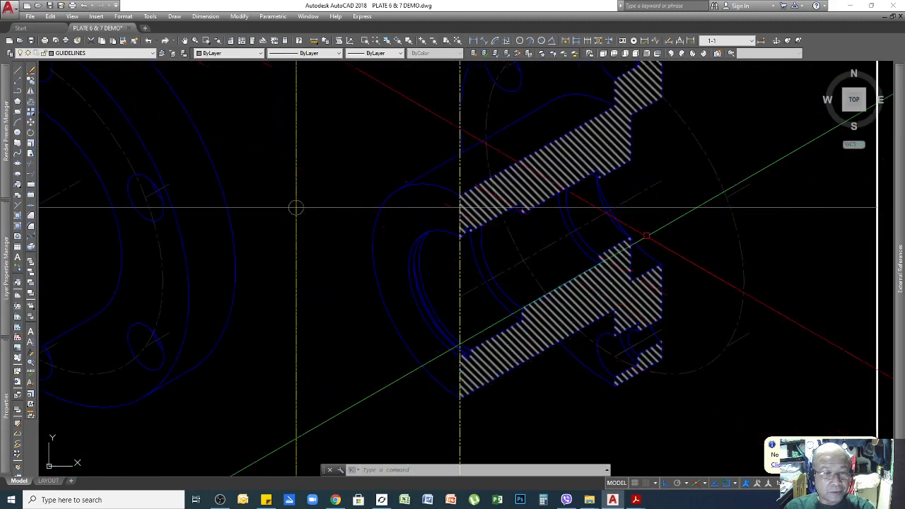
pyautogui.scroll(4, 290, 288)
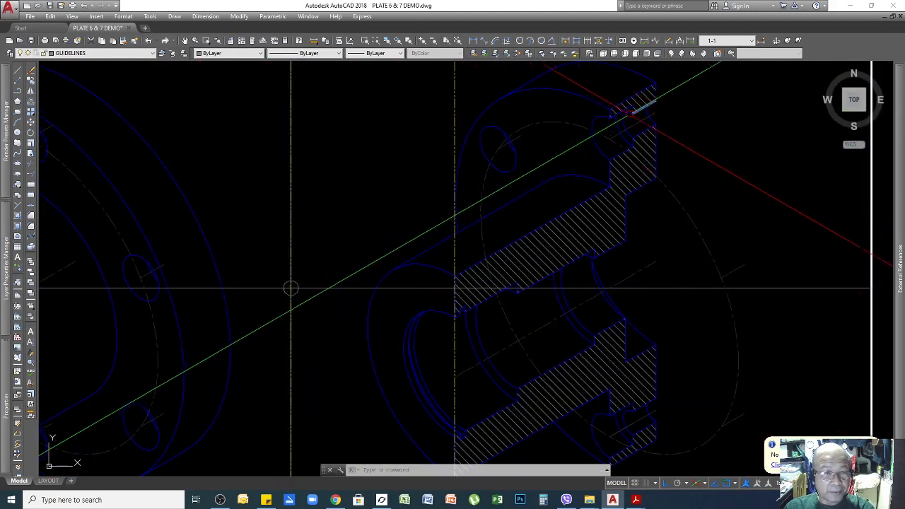
pyautogui.scroll(-7, 291, 287)
pyautogui.scroll(-4, 591, 270)
pyautogui.scroll(6, 573, 367)
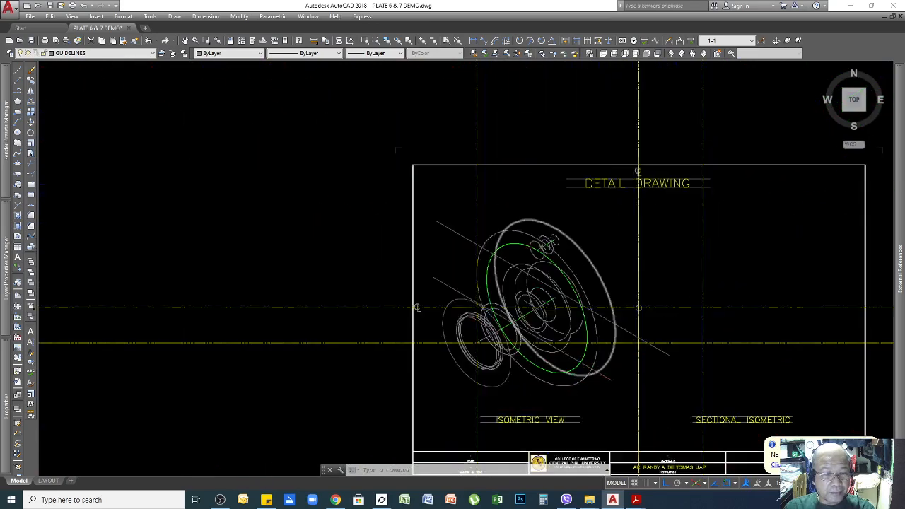
pyautogui.scroll(6, 537, 275)
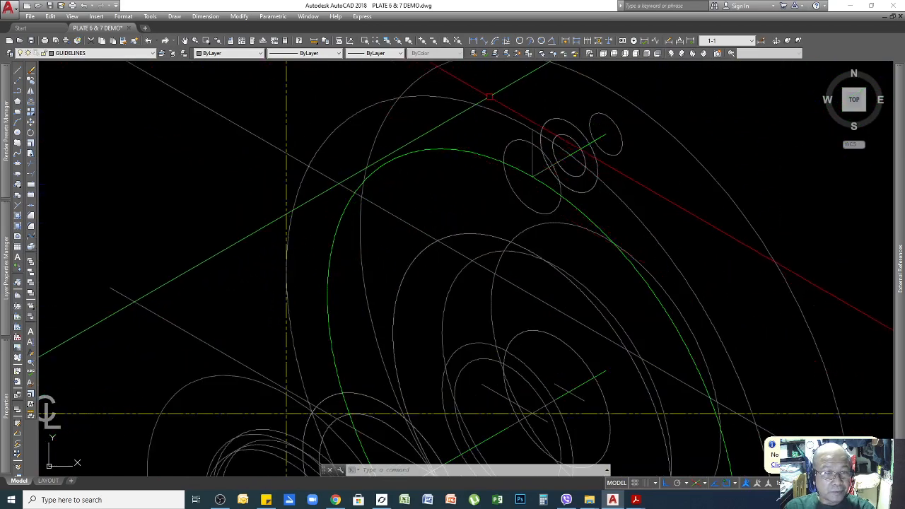
# Copy the four upper bolt-hole isocircles from the front centre to the lower vertical guideline's endpoint on the green bolt circle
pyautogui.scroll(2, 583, 113)
pyautogui.click(571, 91)
pyautogui.click(569, 108)
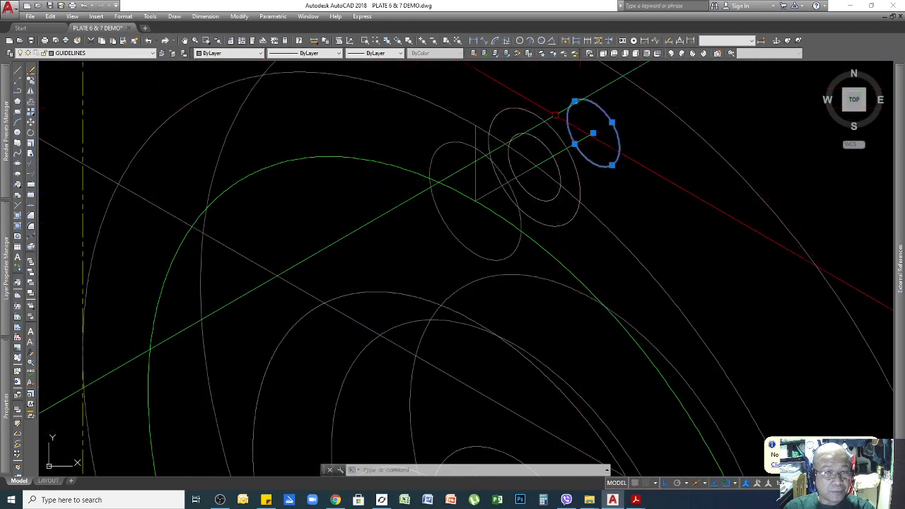
pyautogui.click(535, 95)
pyautogui.click(525, 143)
pyautogui.click(453, 150)
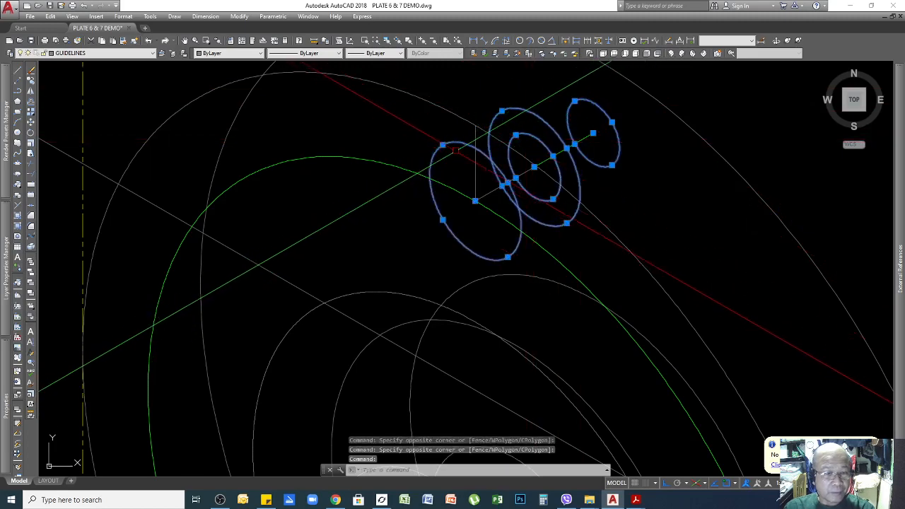
pyautogui.press('Return')
pyautogui.scroll(4, 491, 226)
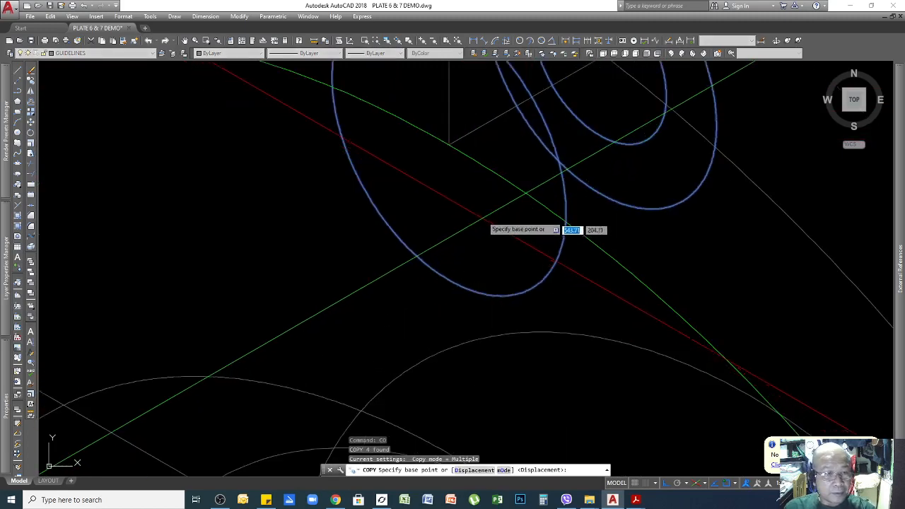
pyautogui.click(449, 144)
pyautogui.scroll(-5, 574, 127)
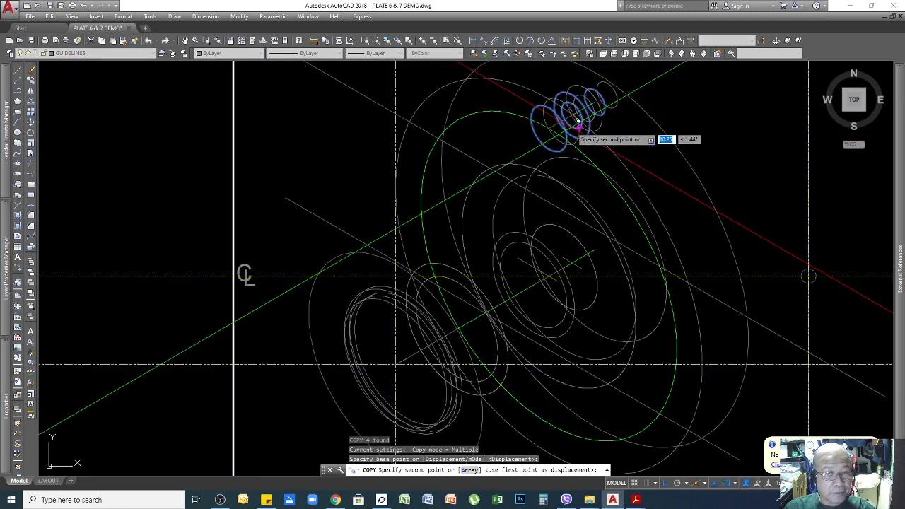
pyautogui.scroll(2, 553, 336)
pyautogui.scroll(4, 553, 336)
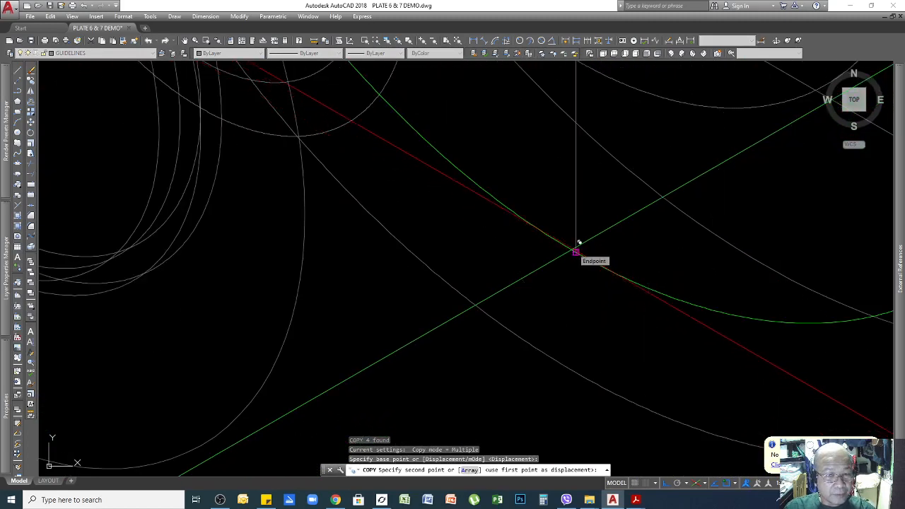
pyautogui.click(689, 293)
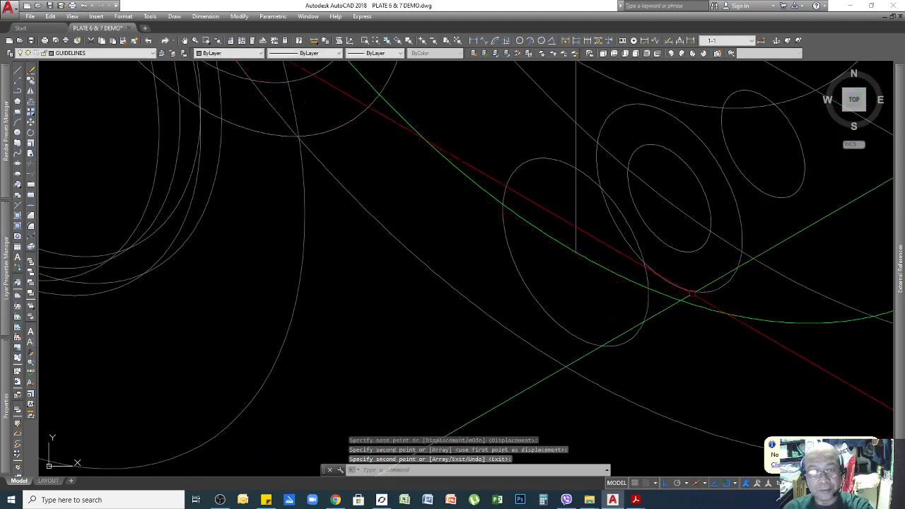
pyautogui.scroll(-5, 306, 172)
pyautogui.moveTo(307, 172); pyautogui.dragTo(469, 232, button='middle')
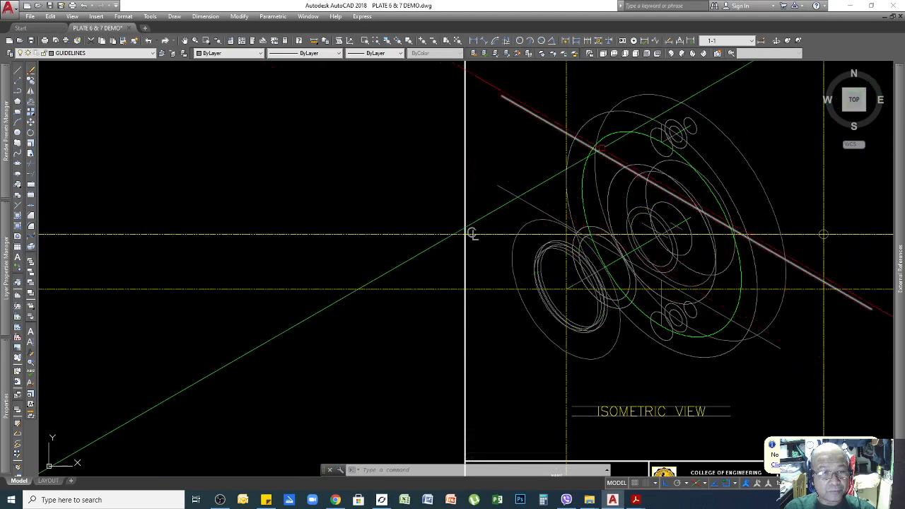
# Copy the two large upper bolt-hole isocircles from the front centre to the upper-left intersection of the green bolt circle and guideline
pyautogui.scroll(8, 472, 233)
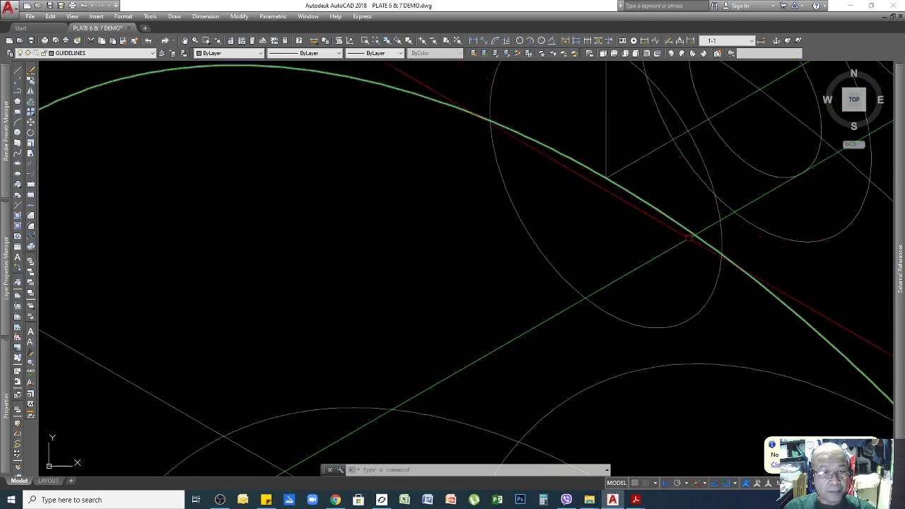
pyautogui.scroll(-4, 688, 237)
pyautogui.scroll(4, 624, 157)
pyautogui.click(635, 163)
pyautogui.click(589, 219)
pyautogui.scroll(-4, 603, 176)
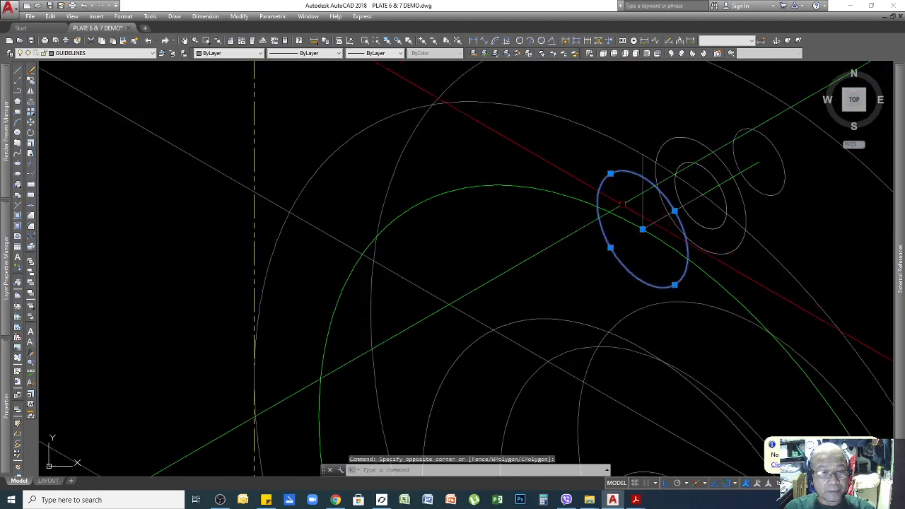
pyautogui.scroll(3, 706, 251)
pyautogui.click(715, 239)
pyautogui.click(697, 264)
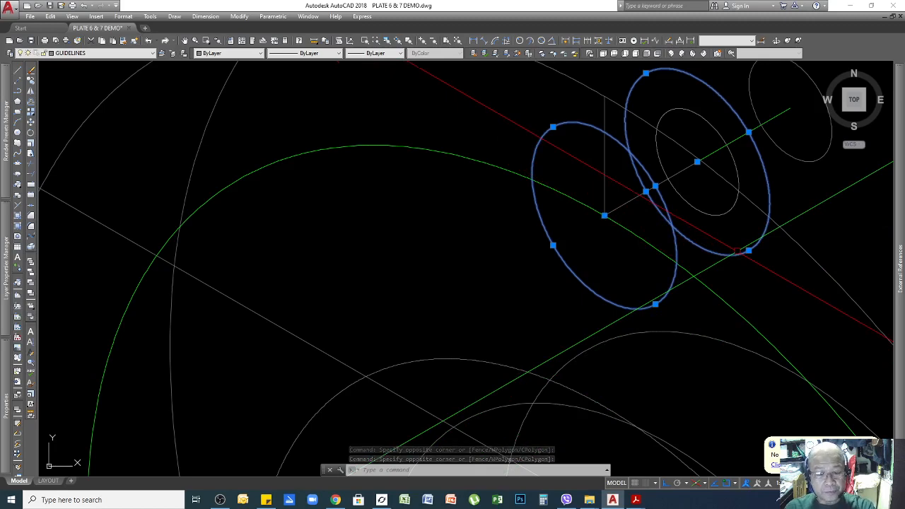
pyautogui.write('o')
pyautogui.press('Return')
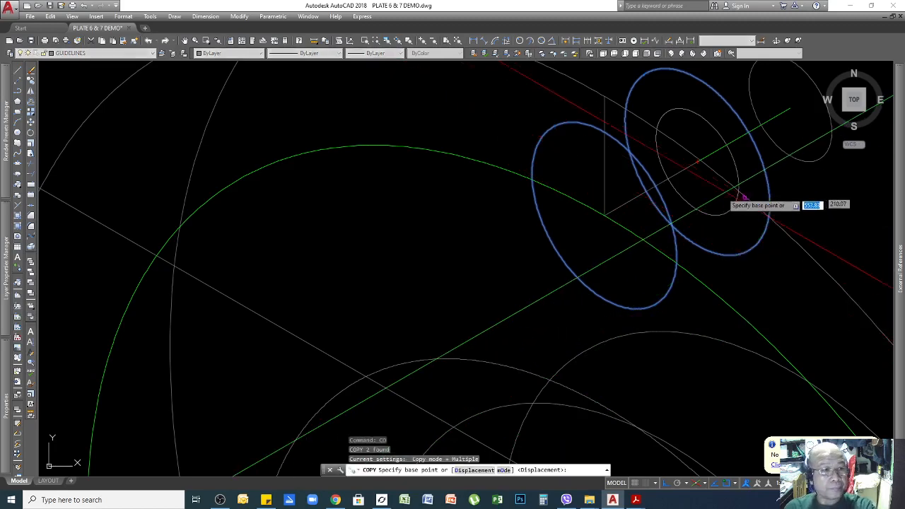
pyautogui.scroll(4, 601, 224)
pyautogui.click(593, 212)
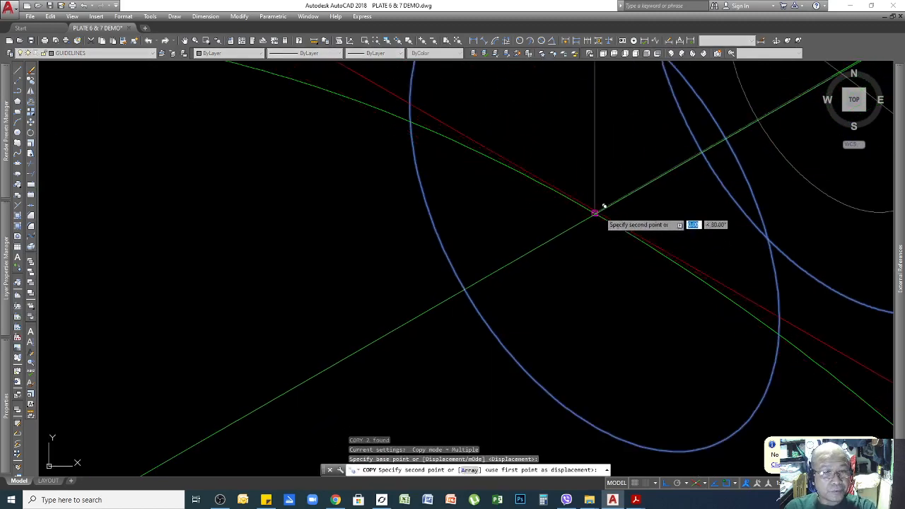
pyautogui.scroll(-5, 731, 172)
pyautogui.scroll(6, 487, 241)
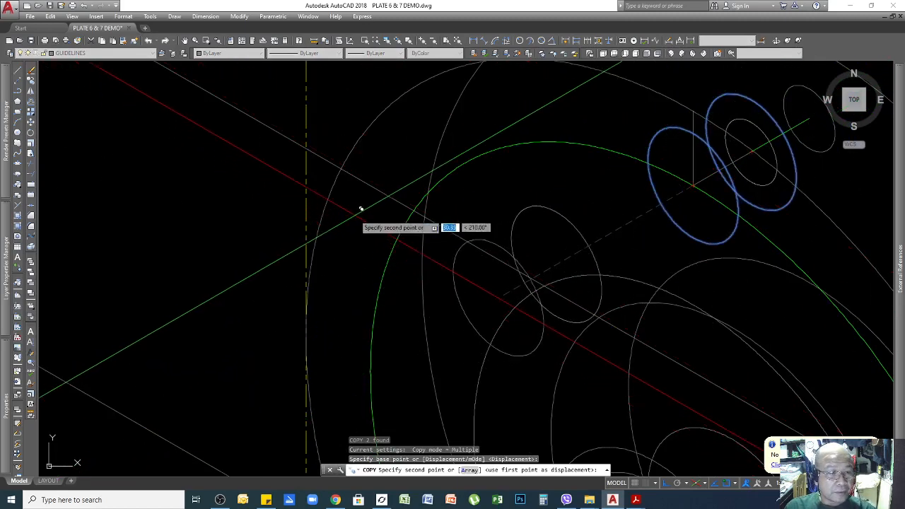
pyautogui.click(494, 195)
pyautogui.scroll(-5, 565, 161)
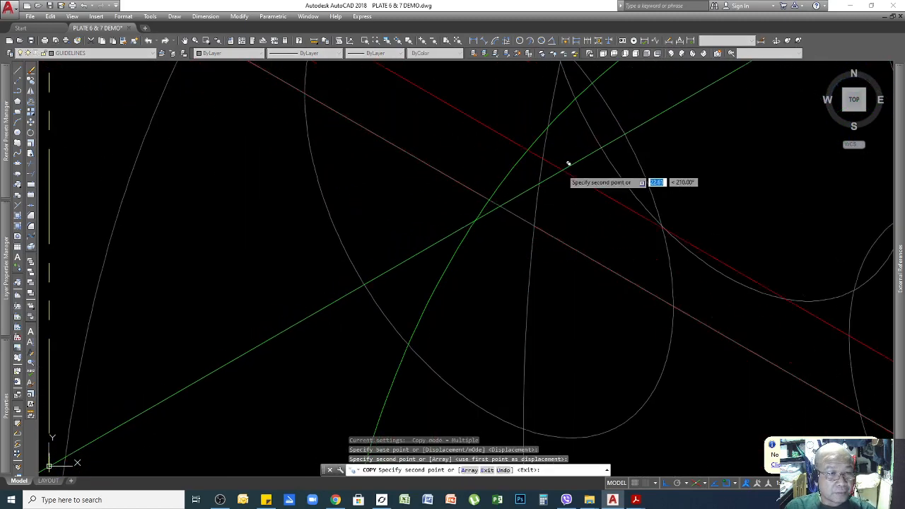
# Place further copies of the isocircle pair at the right, lower-right and left guideline intersections on the green bolt circle
pyautogui.scroll(5, 707, 261)
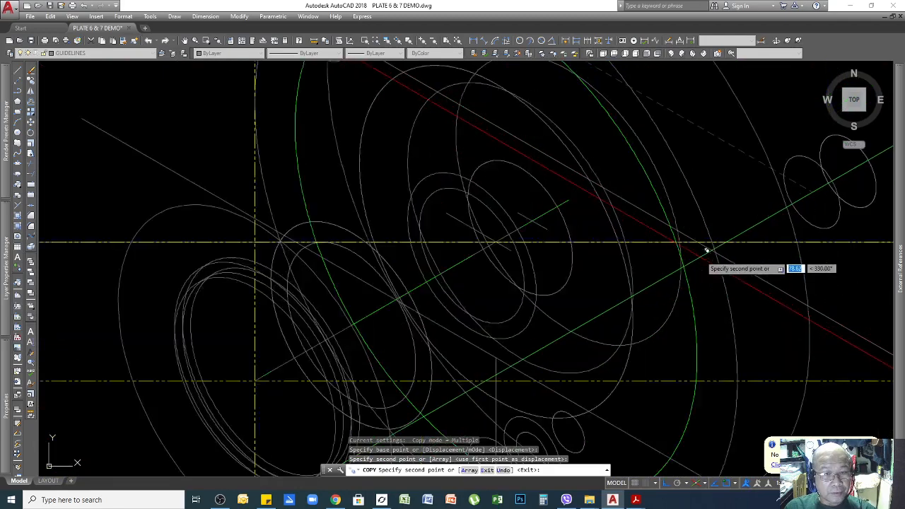
pyautogui.click(600, 151)
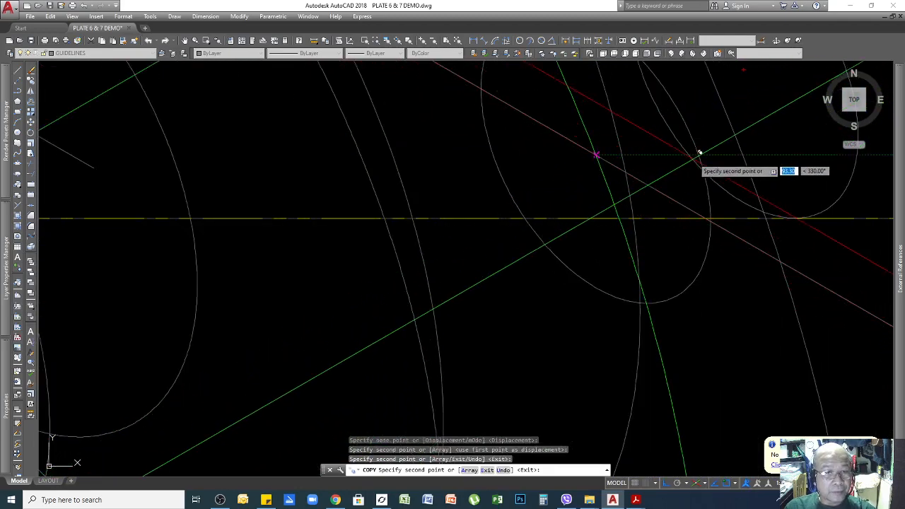
pyautogui.scroll(-5, 700, 149)
pyautogui.scroll(5, 676, 310)
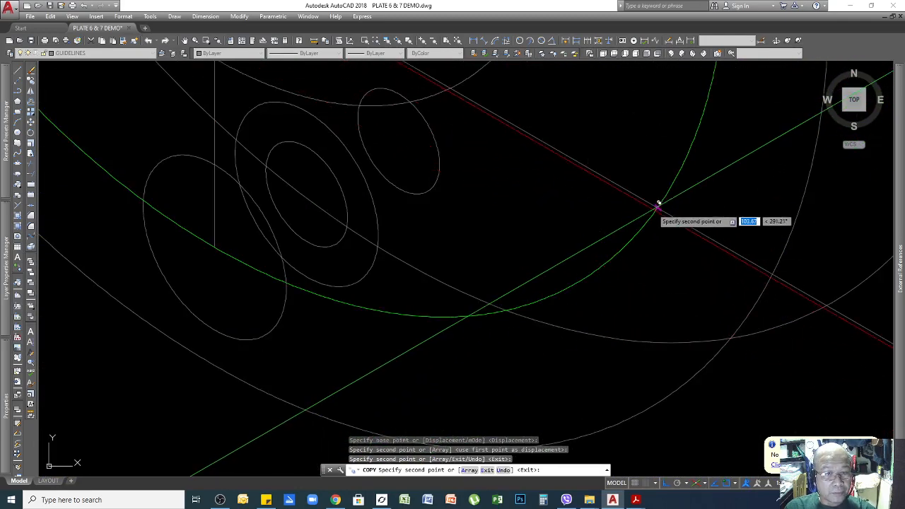
pyautogui.scroll(-3, 742, 267)
pyautogui.scroll(6, 606, 191)
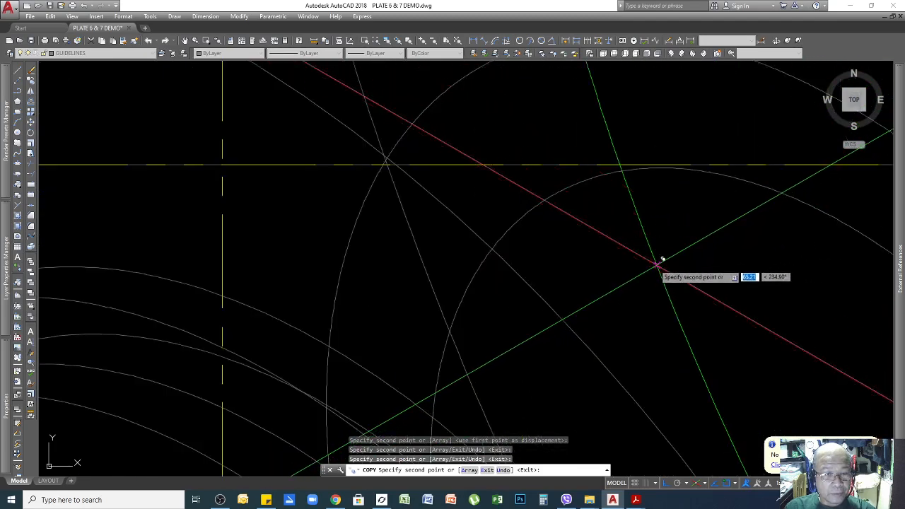
pyautogui.press('Return')
pyautogui.scroll(-5, 645, 266)
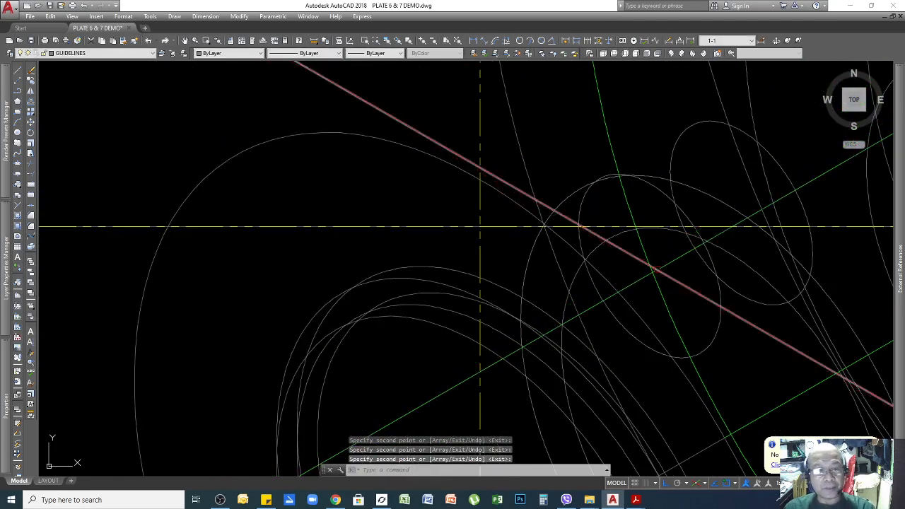
# Draw a 30° line joining the upper-left quadrants of the large flange's front and rear isocircles
pyautogui.scroll(-3, 636, 196)
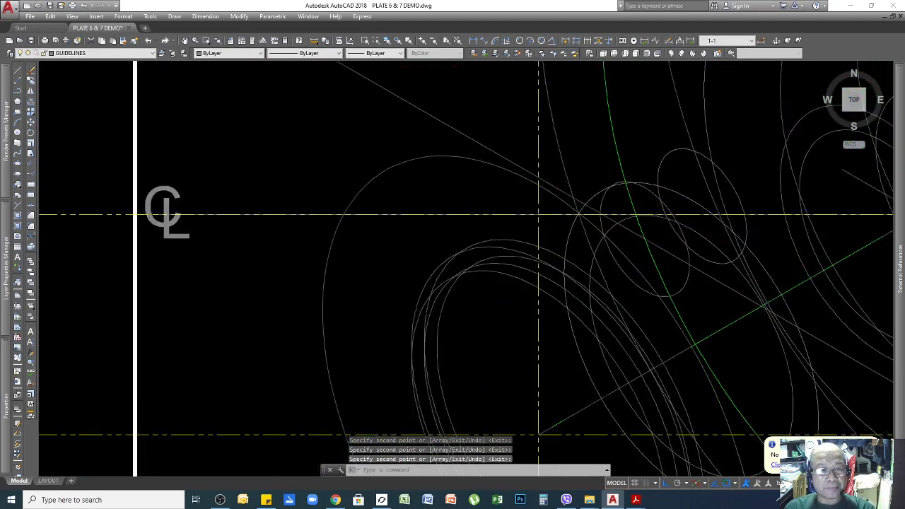
pyautogui.scroll(-2, 607, 230)
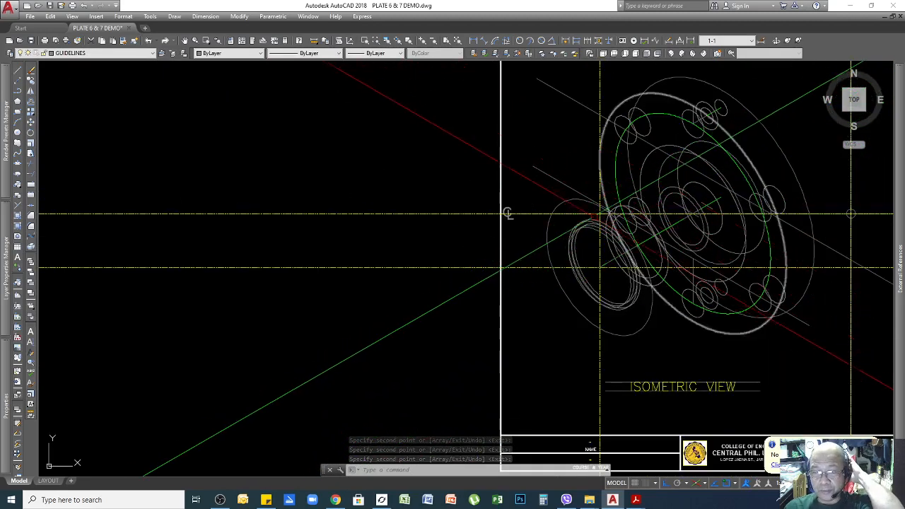
pyautogui.scroll(-4, 530, 212)
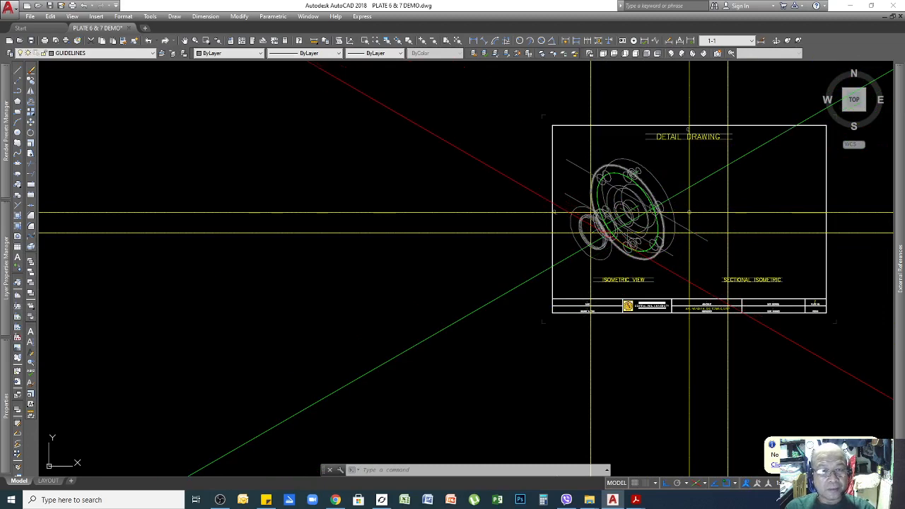
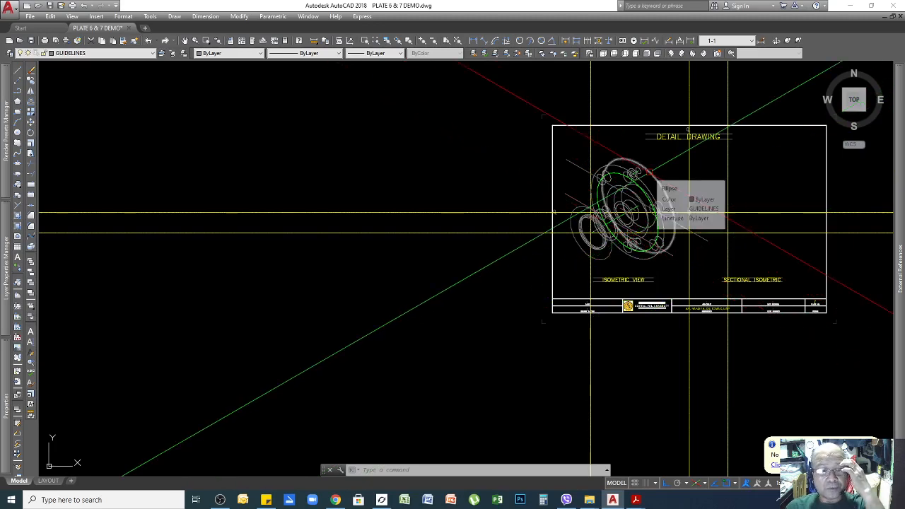
pyautogui.scroll(5, 490, 281)
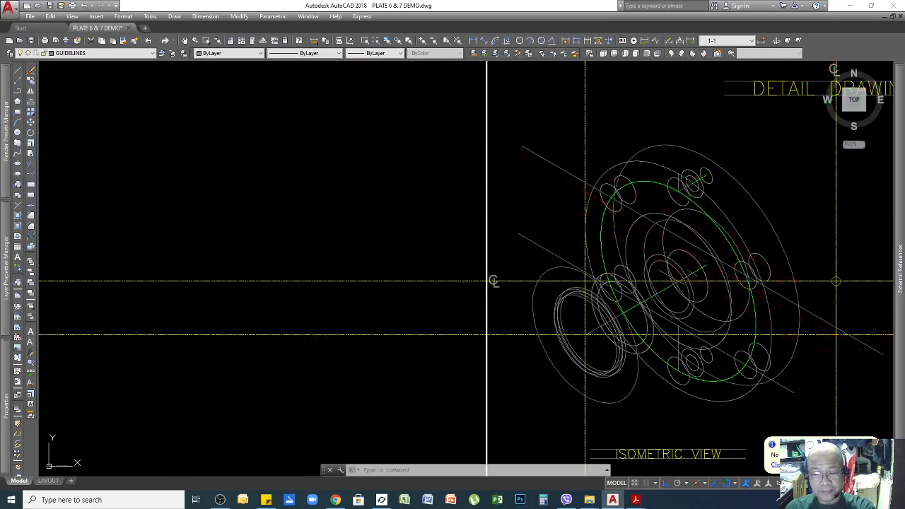
pyautogui.write('l')
pyautogui.press('Return')
pyautogui.scroll(4, 640, 156)
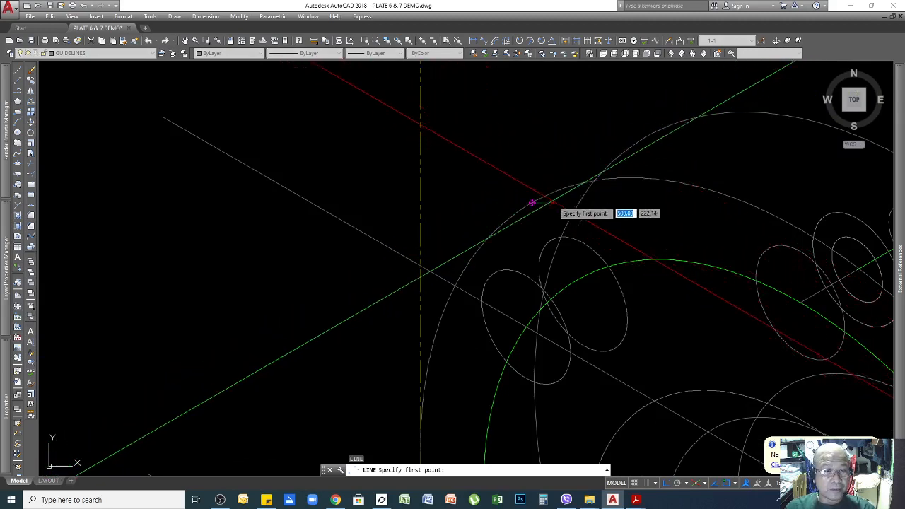
pyautogui.click(531, 203)
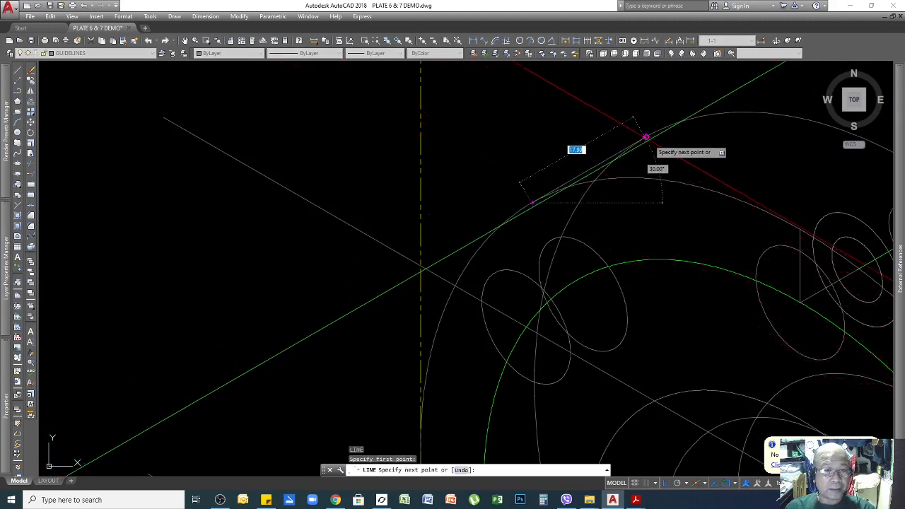
pyautogui.click(646, 134)
pyautogui.press('Return')
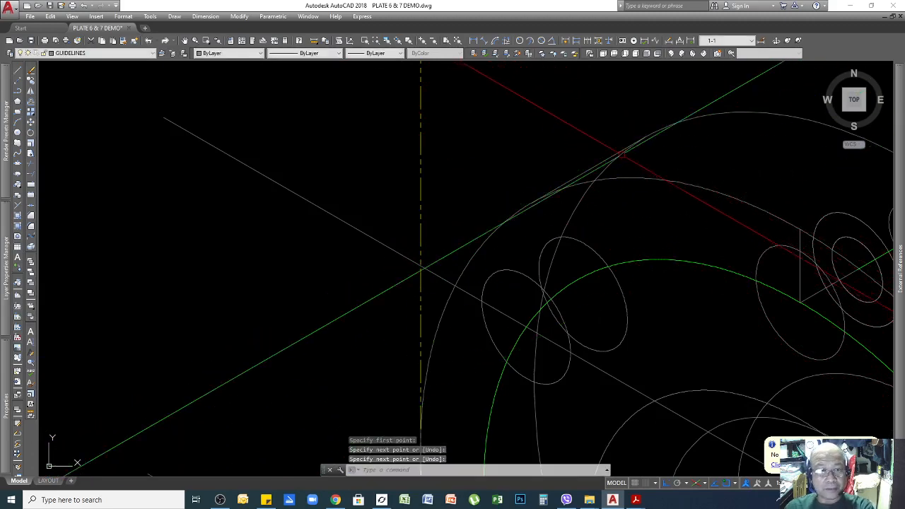
# Draw a 30° line joining the lower-right quadrants of the large flange's front and rear isocircles
pyautogui.scroll(-3, 594, 240)
pyautogui.scroll(4, 738, 357)
pyautogui.scroll(-2, 665, 346)
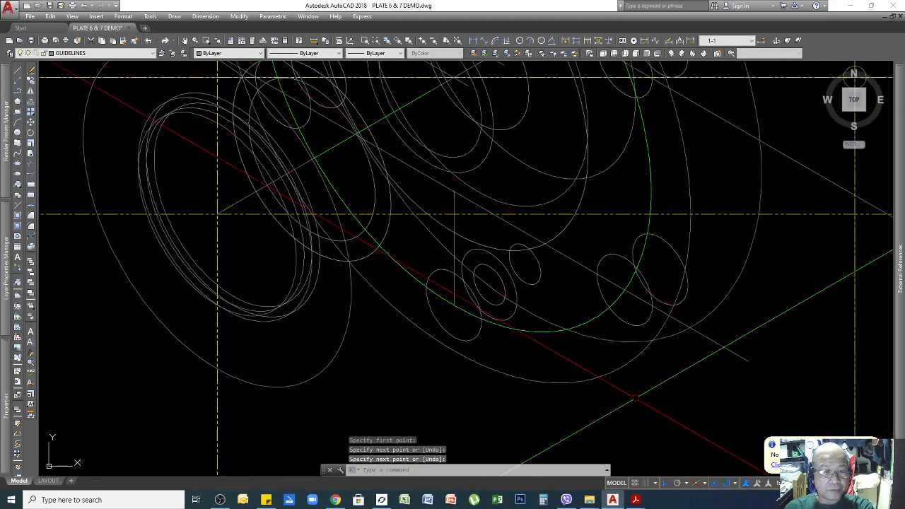
pyautogui.press('Return')
pyautogui.click(620, 365)
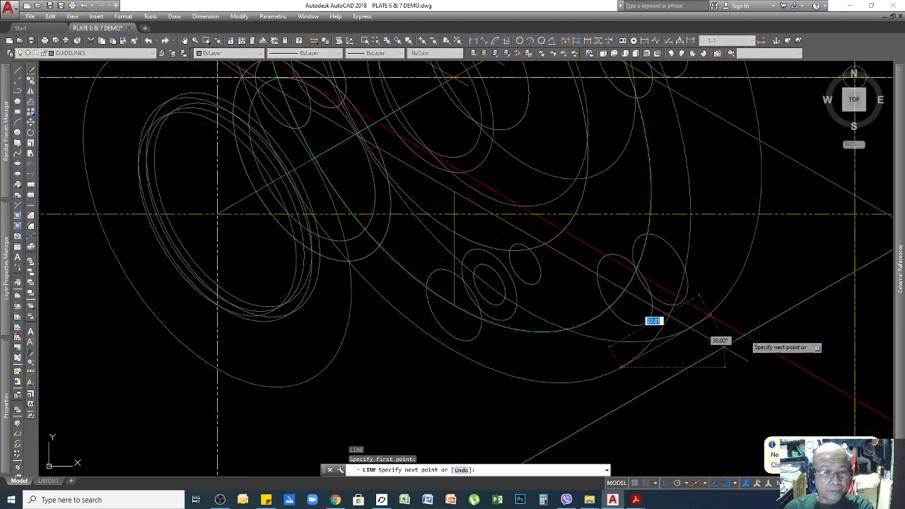
pyautogui.click(708, 316)
pyautogui.press('Return')
pyautogui.scroll(2, 662, 379)
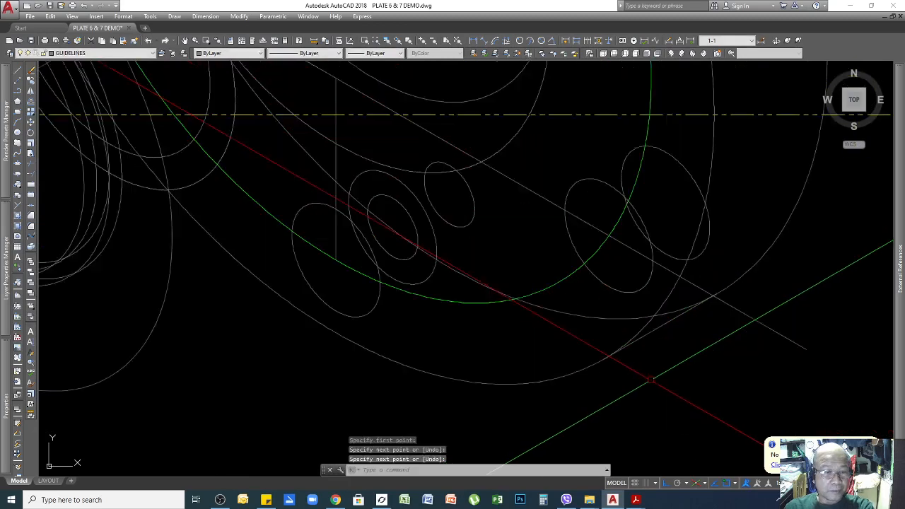
pyautogui.scroll(-2, 639, 344)
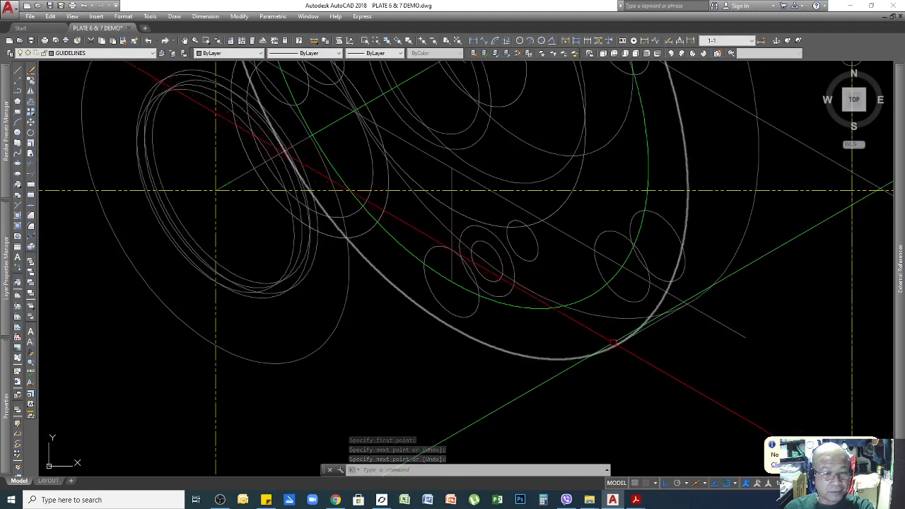
# Draw a 30° line from the small front flange's lower outer quadrant to the matching lower quadrant of the isocircle behind it
pyautogui.press('Return')
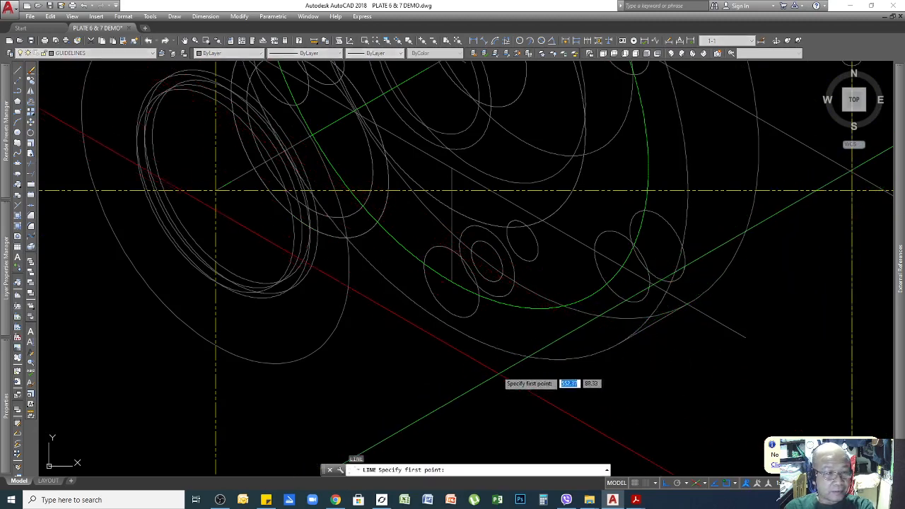
pyautogui.scroll(-2, 385, 380)
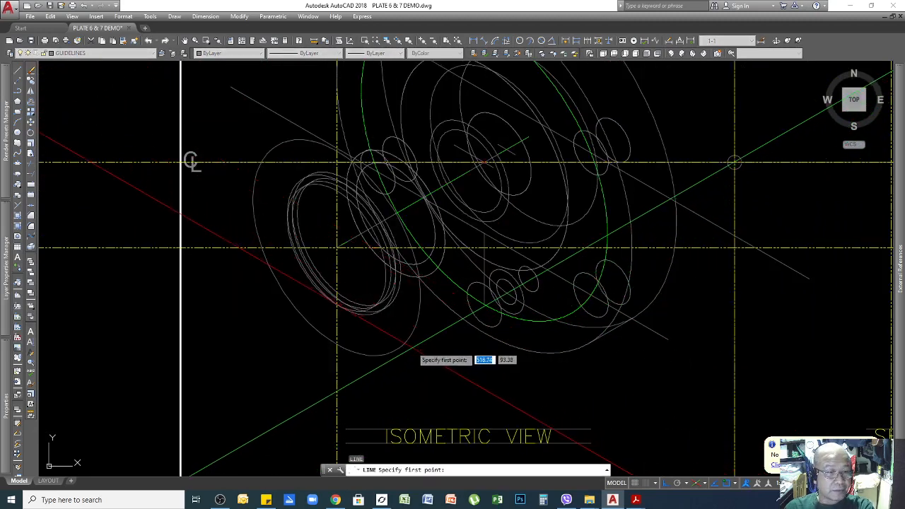
pyautogui.click(395, 350)
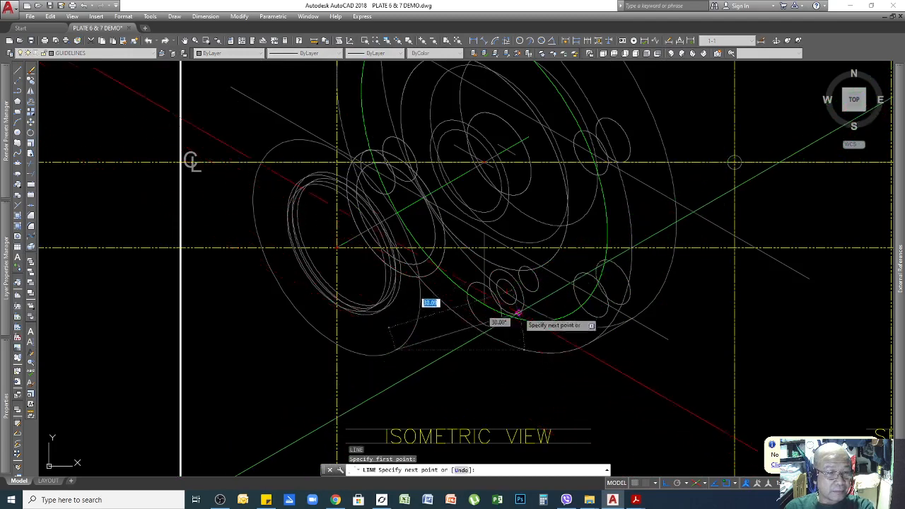
pyautogui.scroll(2, 555, 260)
pyautogui.click(542, 239)
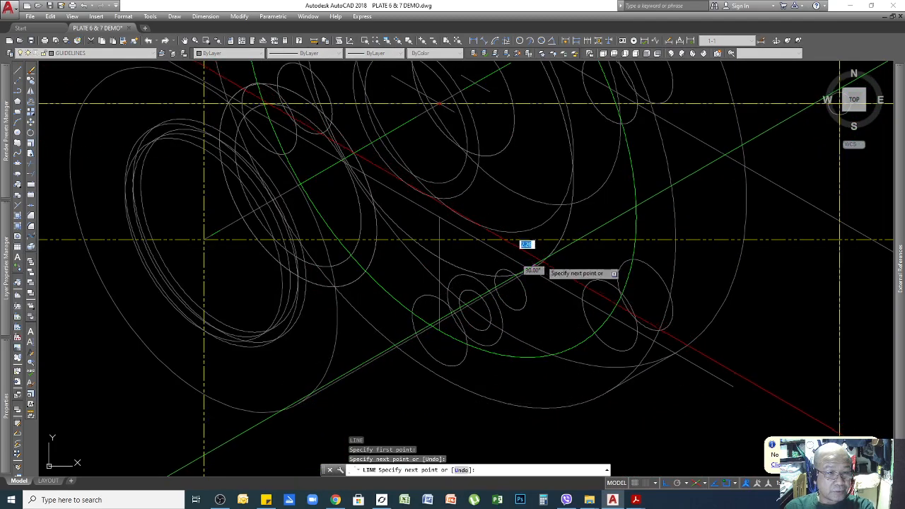
pyautogui.press('Return')
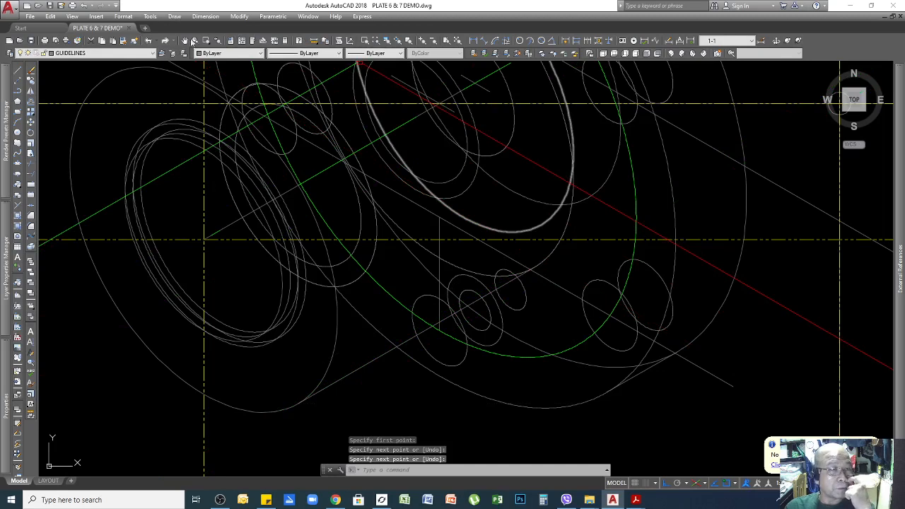
# Check which object snap modes are enabled in the drafting settings, including Quadrant
pyautogui.click(150, 17)
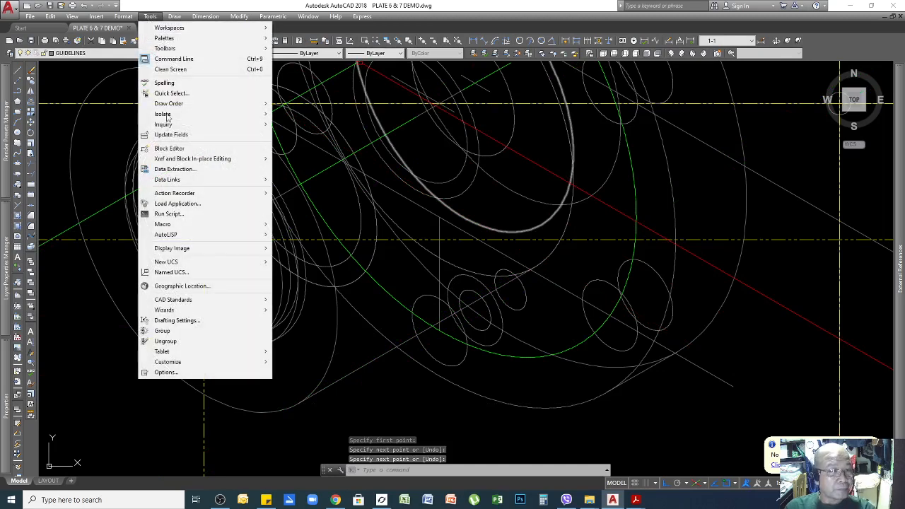
pyautogui.click(176, 320)
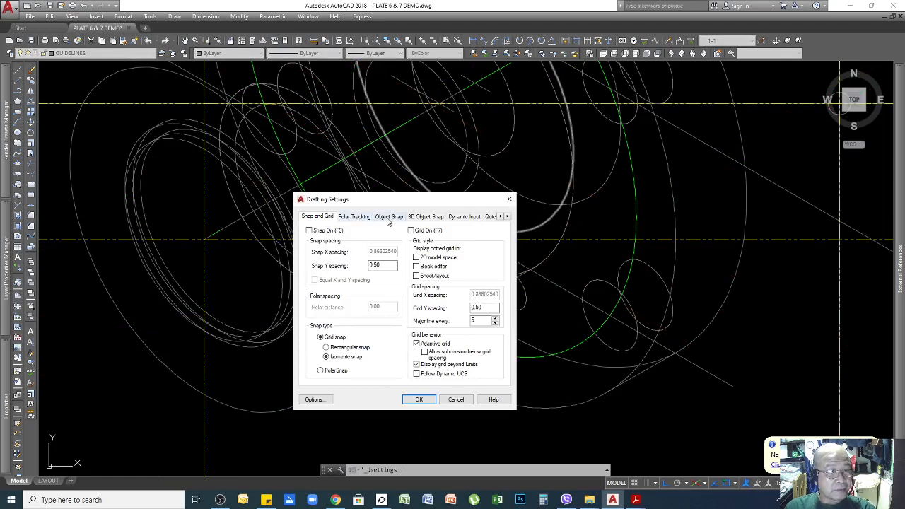
pyautogui.click(389, 217)
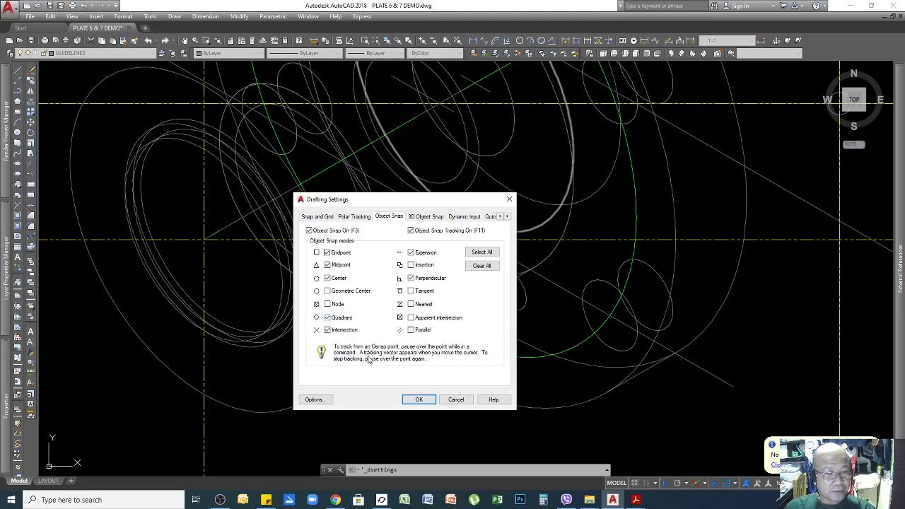
pyautogui.click(419, 400)
# Draw a 30° line from the small front flange's upper-left outer quadrant to the matching quadrant of the isocircle behind it
pyautogui.scroll(-3, 602, 314)
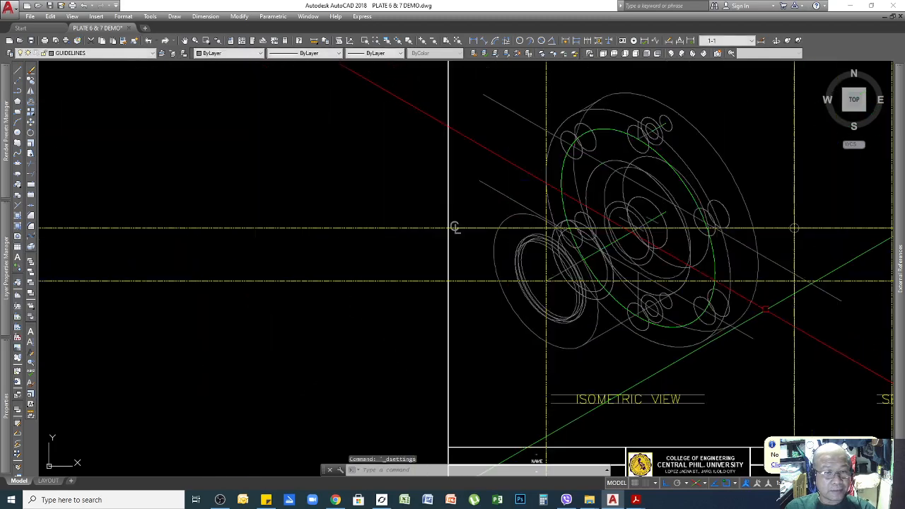
pyautogui.scroll(2, 602, 314)
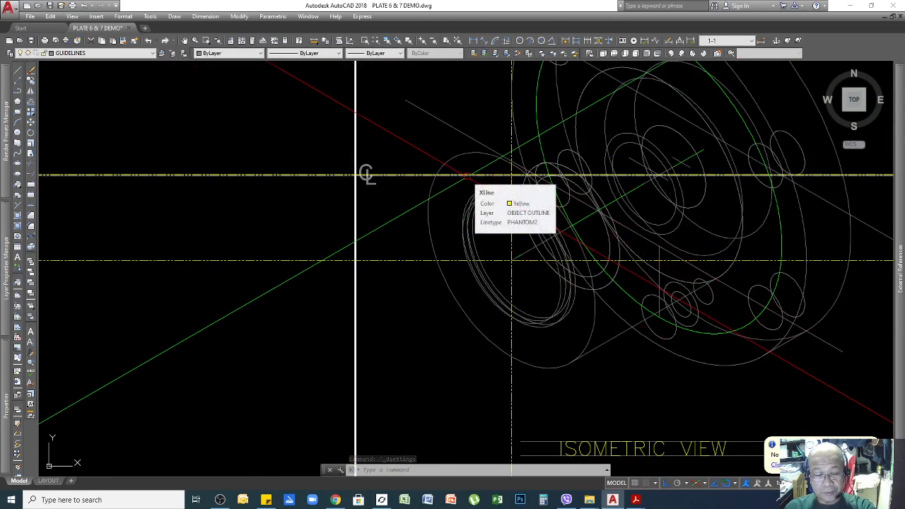
pyautogui.write('l')
pyautogui.press('Return')
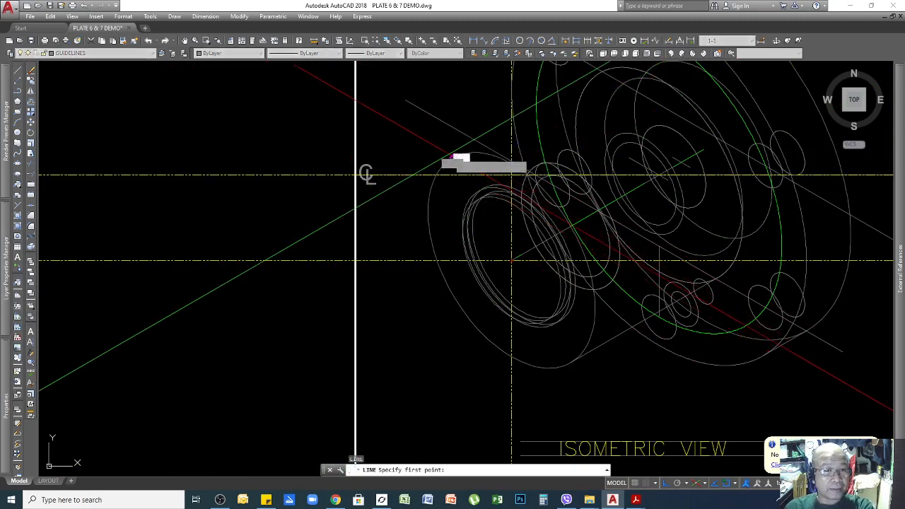
pyautogui.click(452, 157)
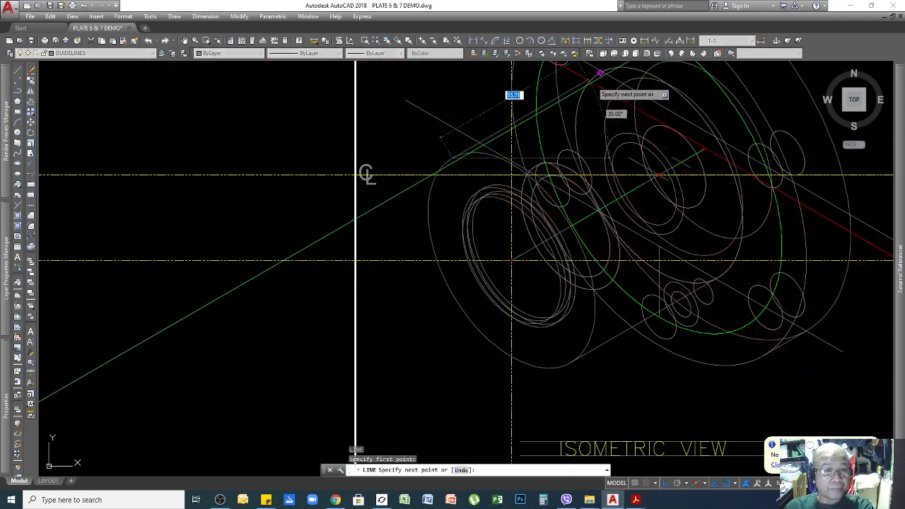
pyautogui.scroll(-2, 599, 73)
pyautogui.scroll(4, 597, 78)
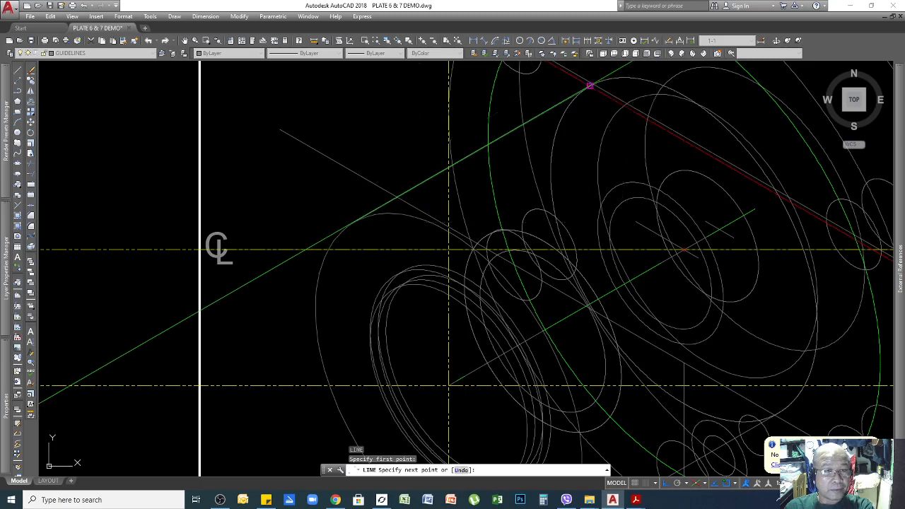
pyautogui.click(589, 86)
pyautogui.press('Return')
pyautogui.scroll(-3, 560, 193)
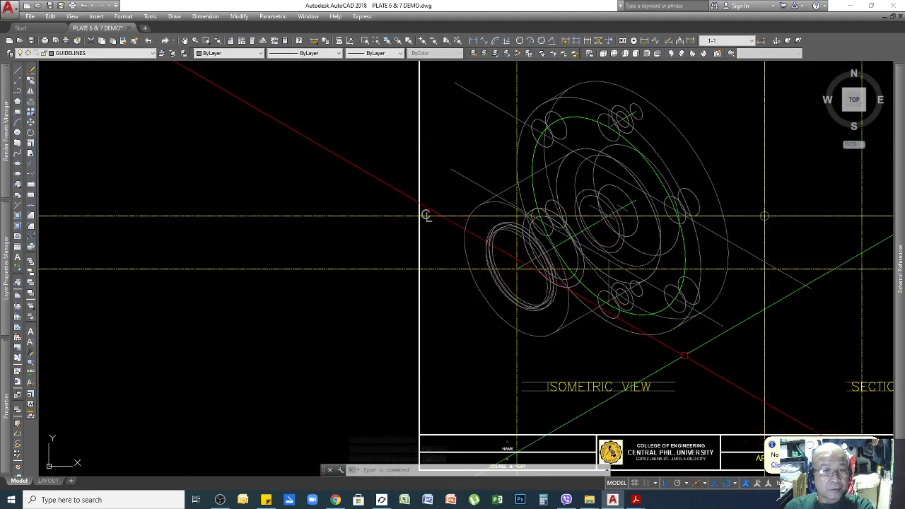
# Examine the isometric construction's isocircles and connecting lines up close and within the whole sheet
pyautogui.scroll(5, 534, 191)
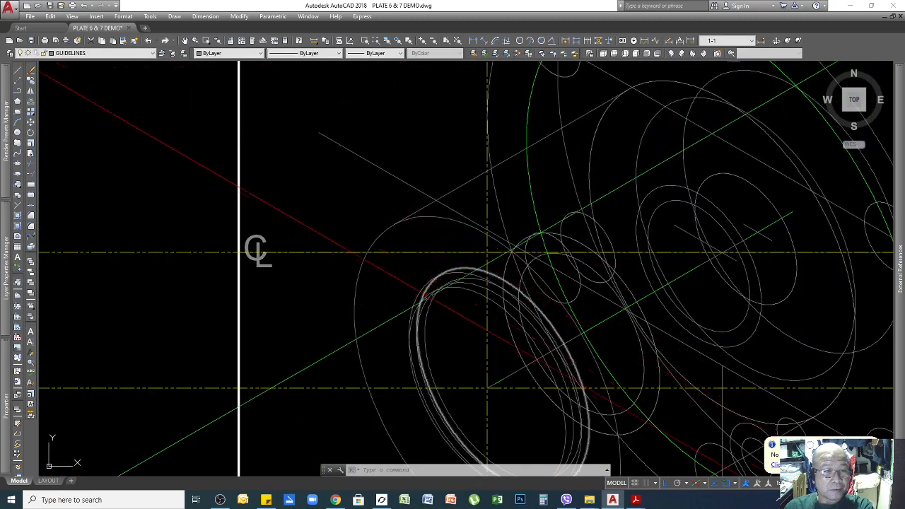
pyautogui.scroll(-3, 394, 270)
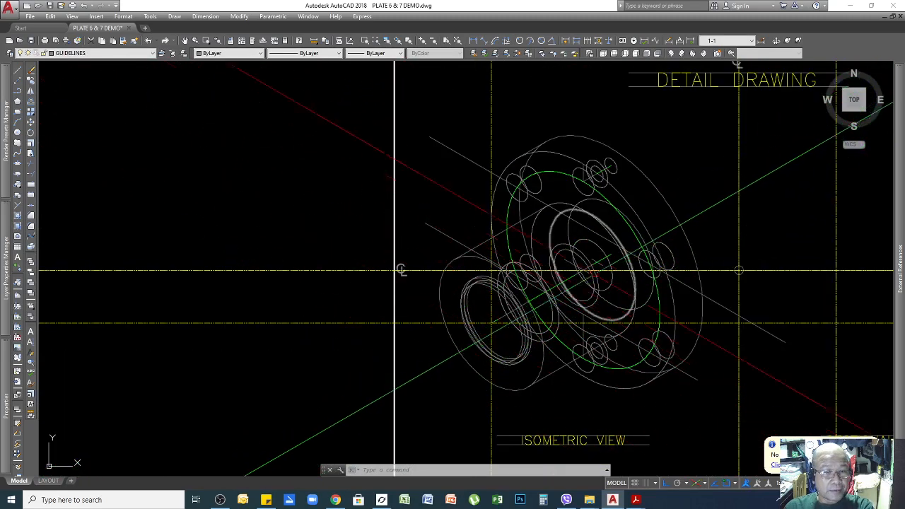
pyautogui.scroll(-3, 394, 270)
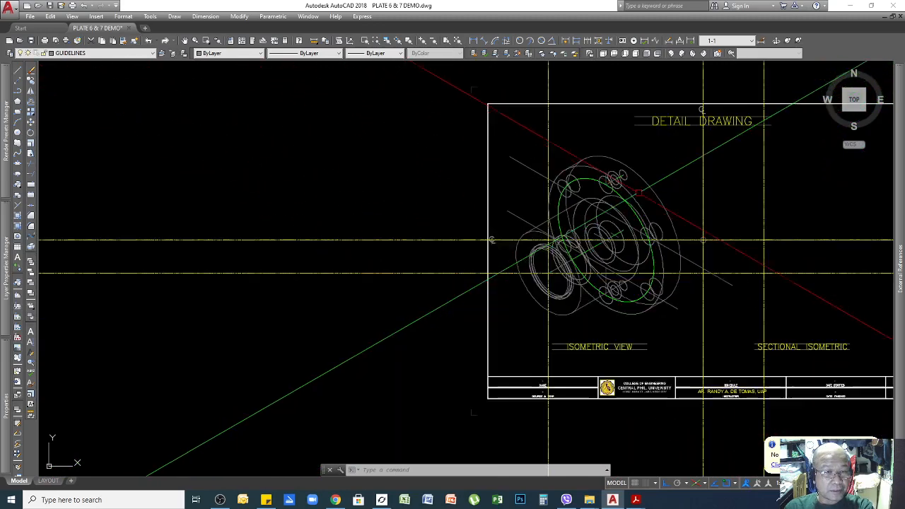
pyautogui.scroll(3, 466, 219)
pyautogui.scroll(2, 644, 234)
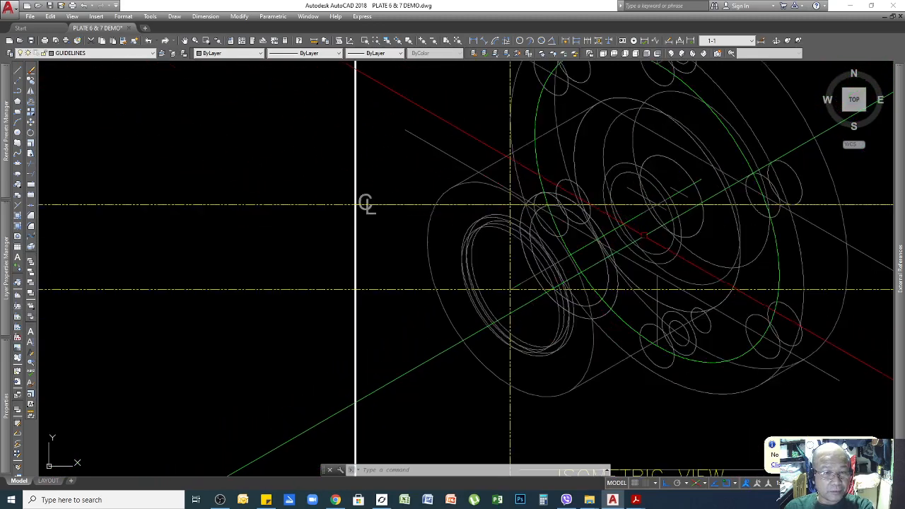
pyautogui.scroll(-6, 605, 221)
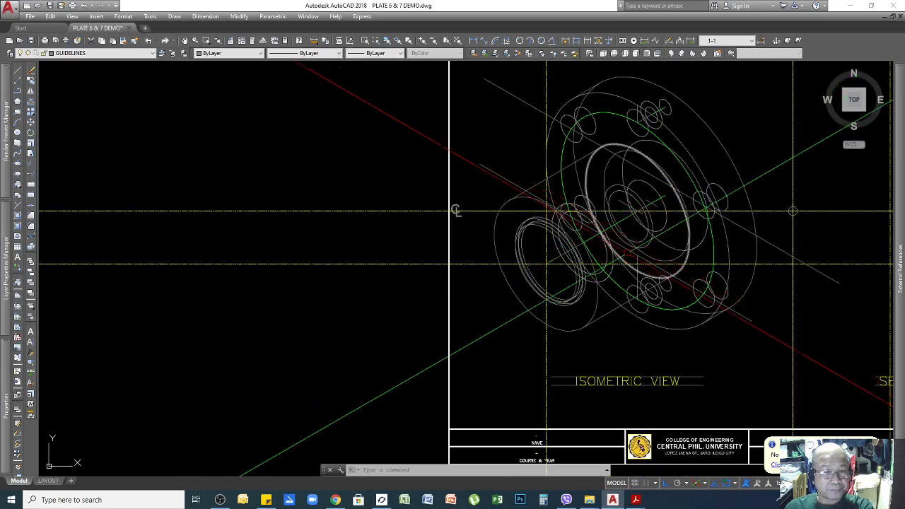
pyautogui.scroll(4, 645, 277)
pyautogui.scroll(-2, 655, 312)
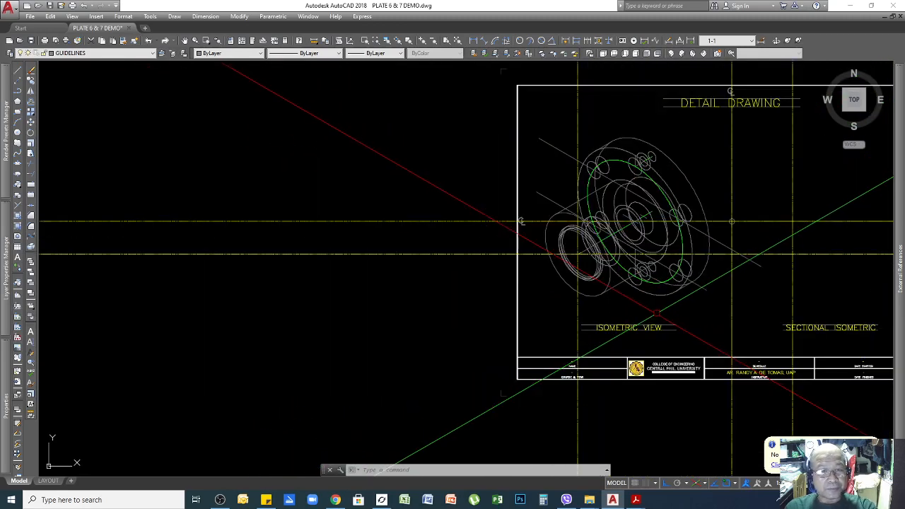
pyautogui.press('Escape')
pyautogui.press('Escape')
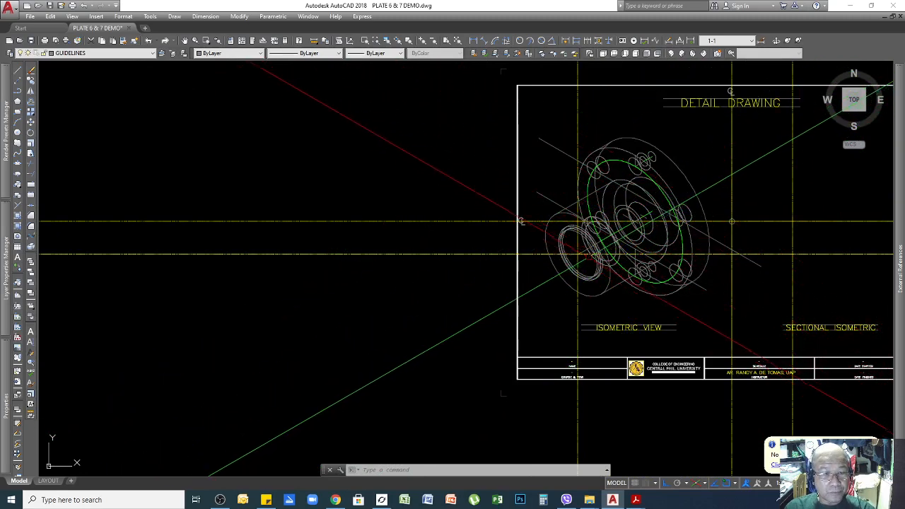
pyautogui.scroll(4, 587, 255)
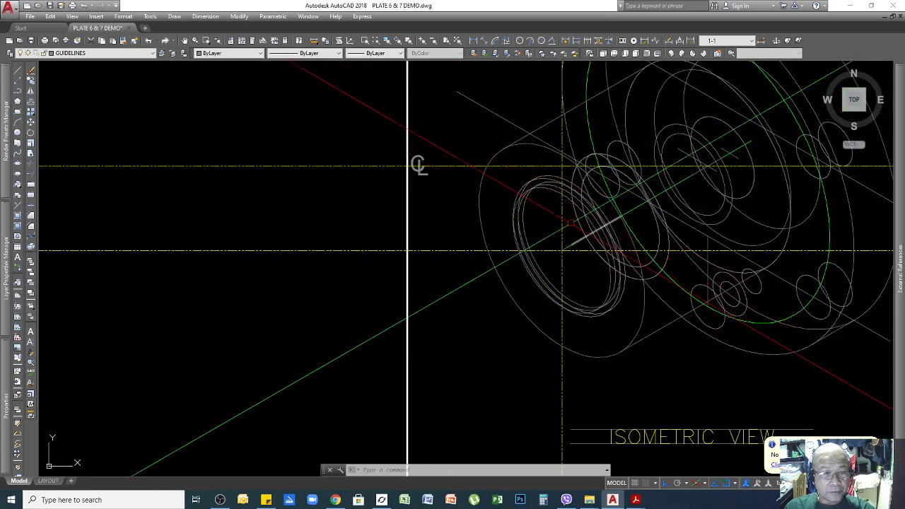
pyautogui.scroll(-4, 408, 165)
pyautogui.scroll(2, 491, 219)
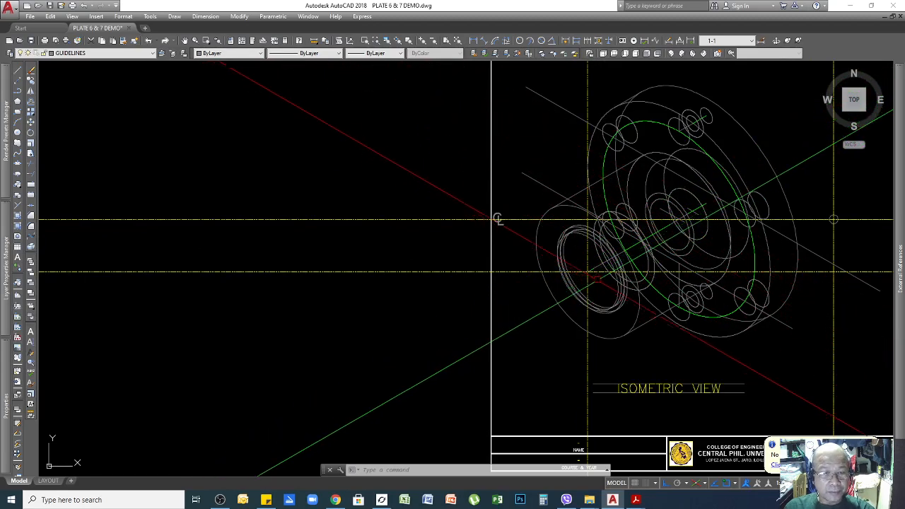
# Copy the whole isometric construction from the front flange's center to the Sectional Isometric view's centerline intersection, 195 units at 0°
pyautogui.scroll(-4, 498, 219)
pyautogui.scroll(3, 473, 243)
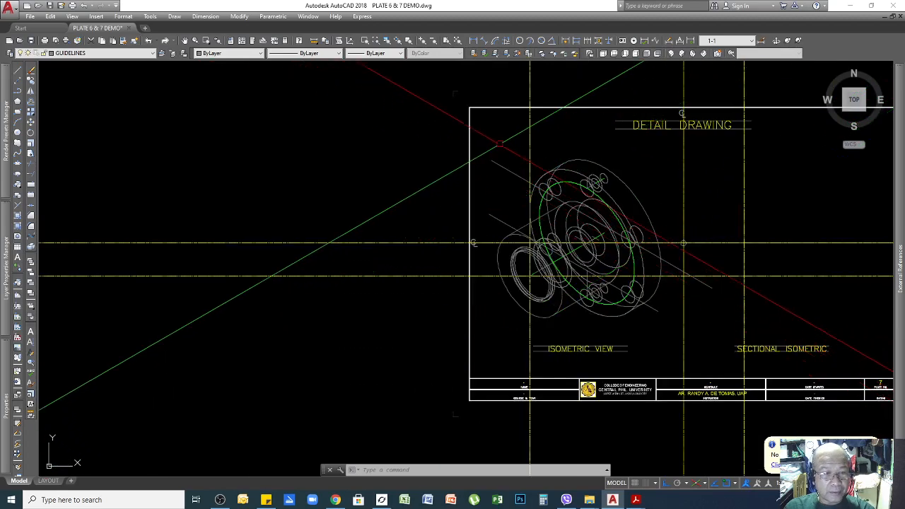
pyautogui.click(479, 138)
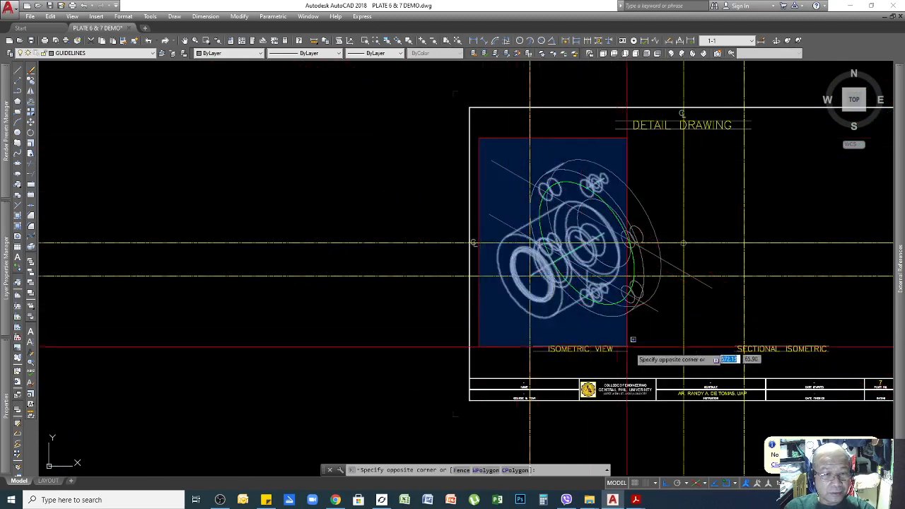
pyautogui.click(724, 336)
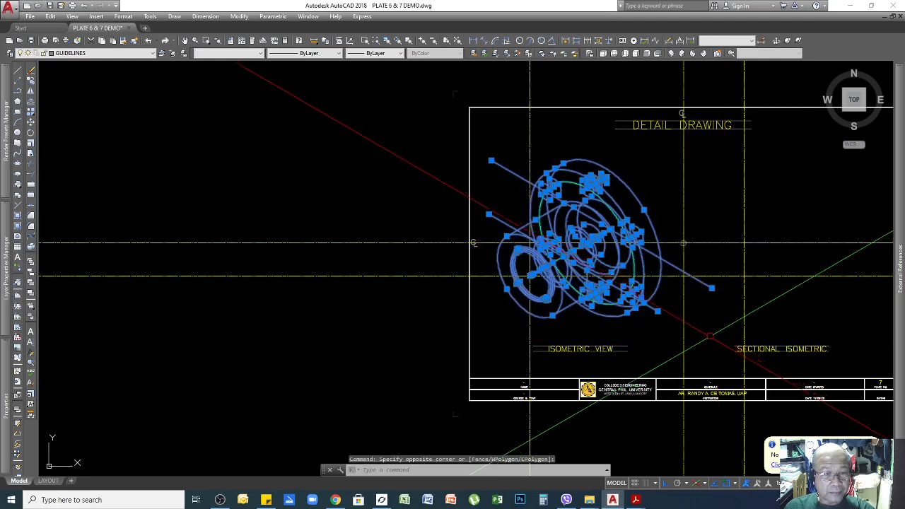
pyautogui.write('co')
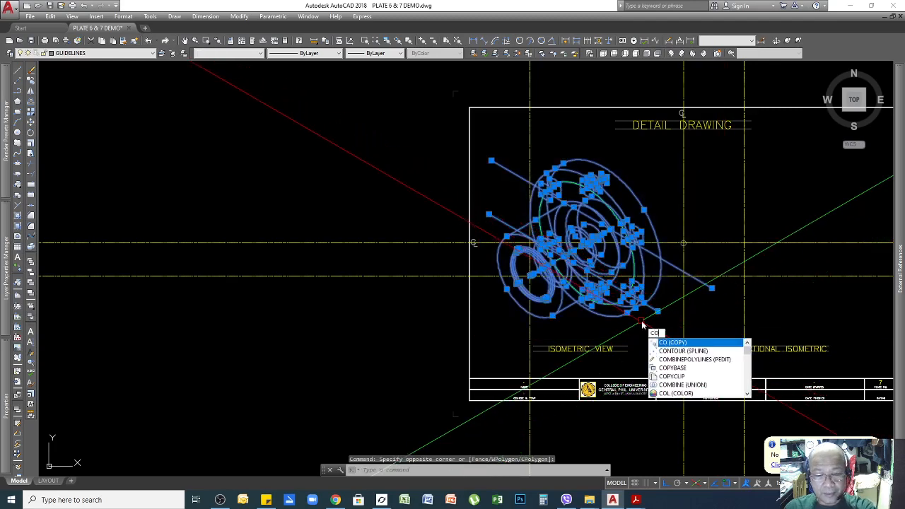
pyautogui.press('Return')
pyautogui.scroll(5, 495, 272)
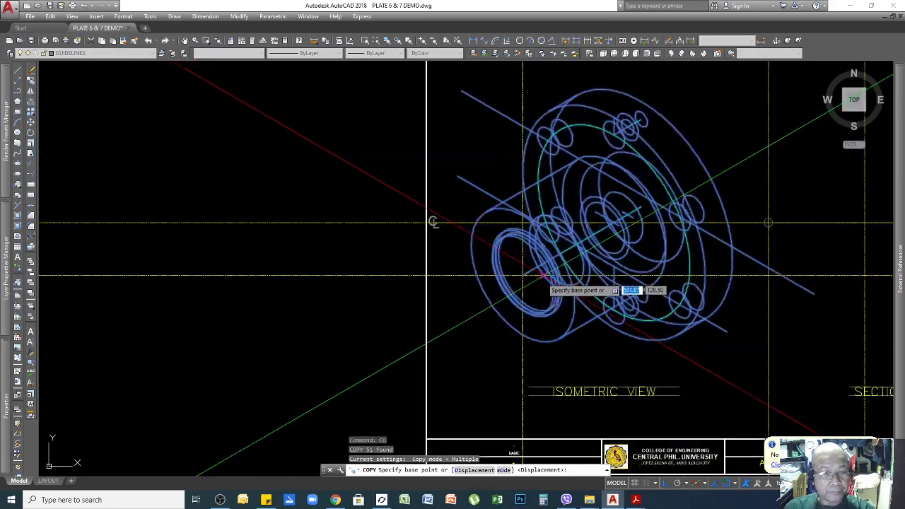
pyautogui.scroll(2, 482, 268)
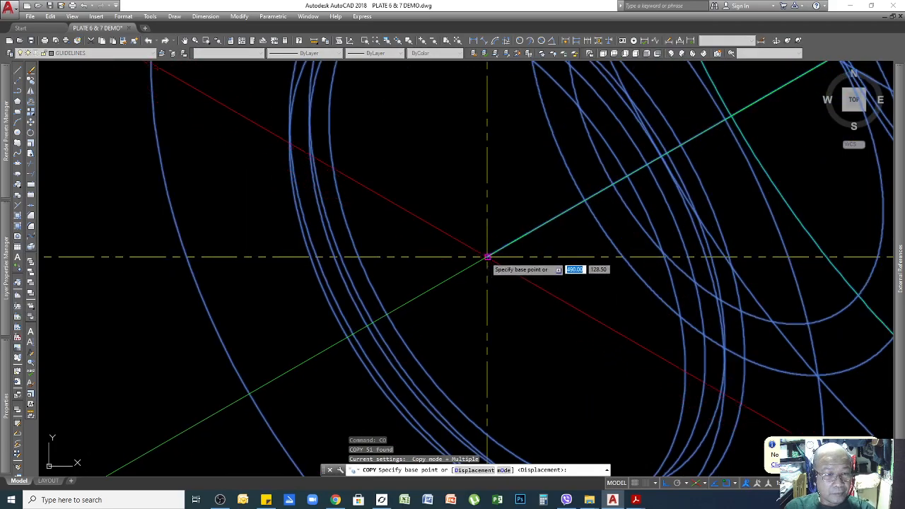
pyautogui.click(487, 256)
pyautogui.scroll(-6, 487, 256)
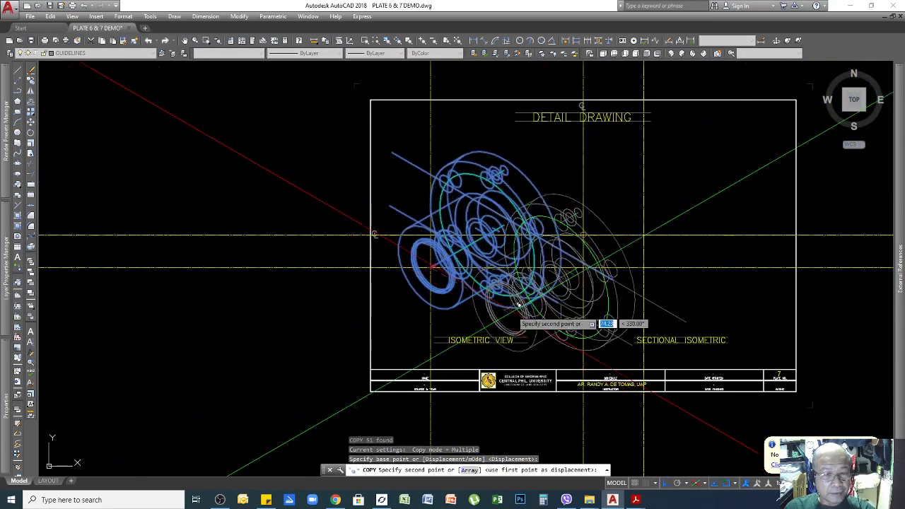
pyautogui.scroll(5, 707, 275)
pyautogui.click(636, 266)
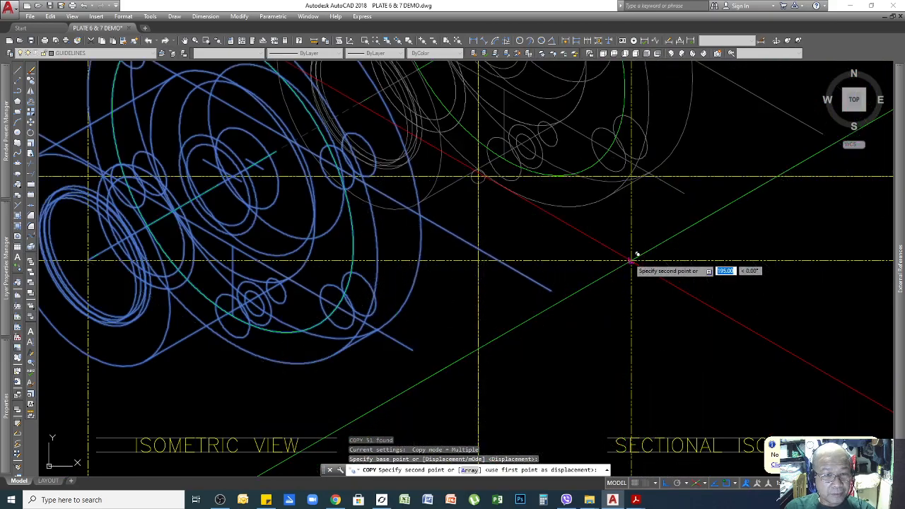
pyautogui.scroll(-6, 704, 261)
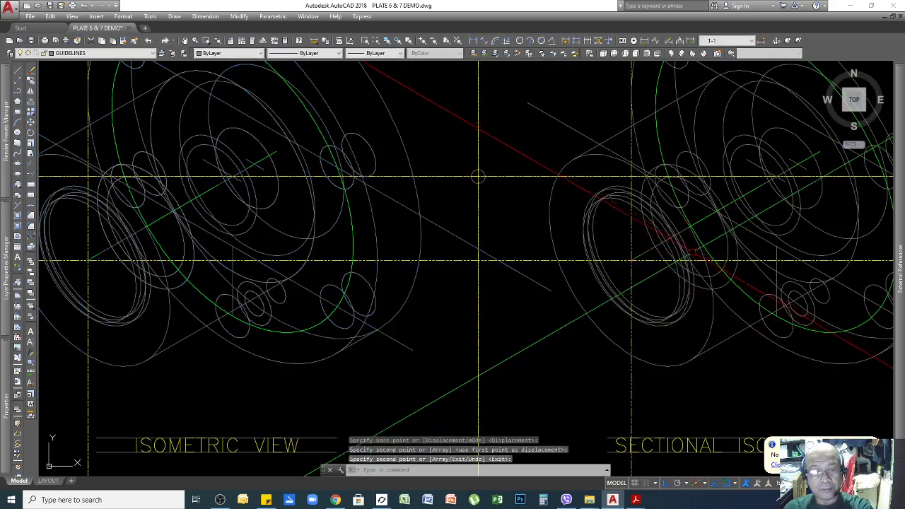
# Compare the two construction views with the finished isometric and sectional isometric views on the reference sheet above
pyautogui.scroll(-6, 595, 236)
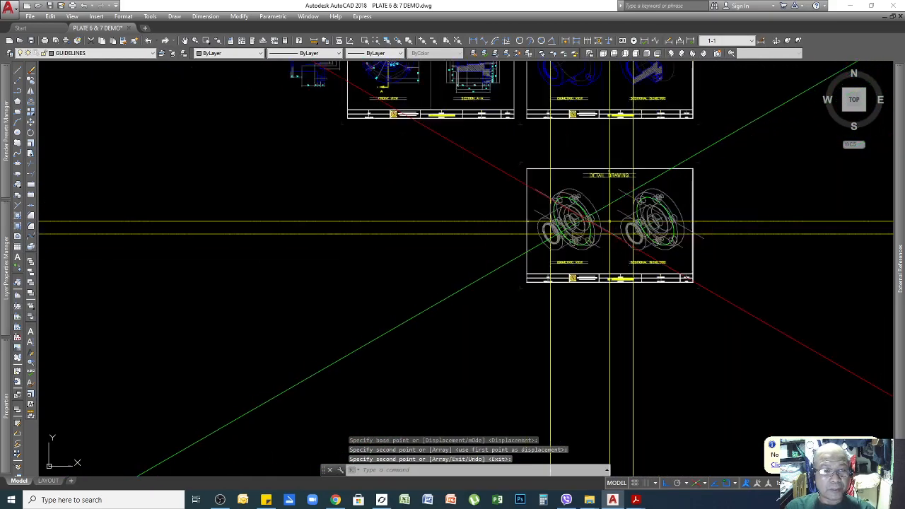
pyautogui.scroll(8, 584, 134)
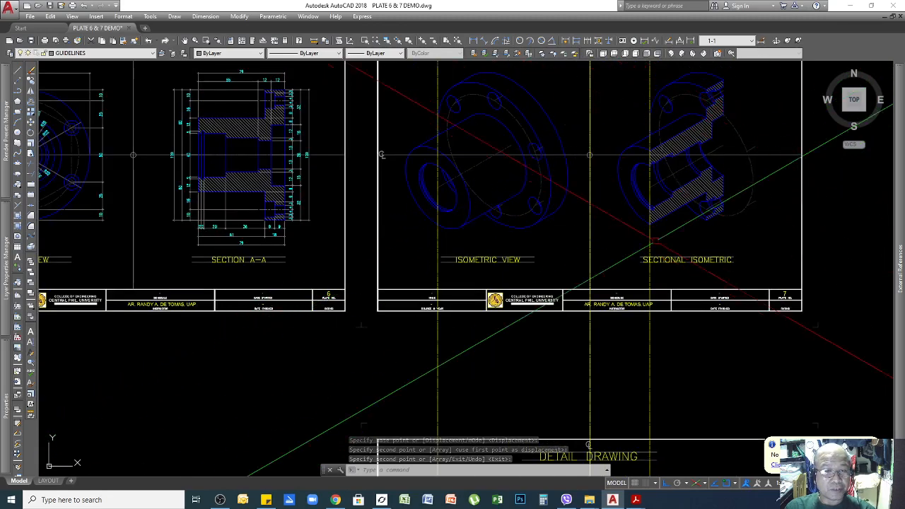
pyautogui.scroll(-2, 722, 183)
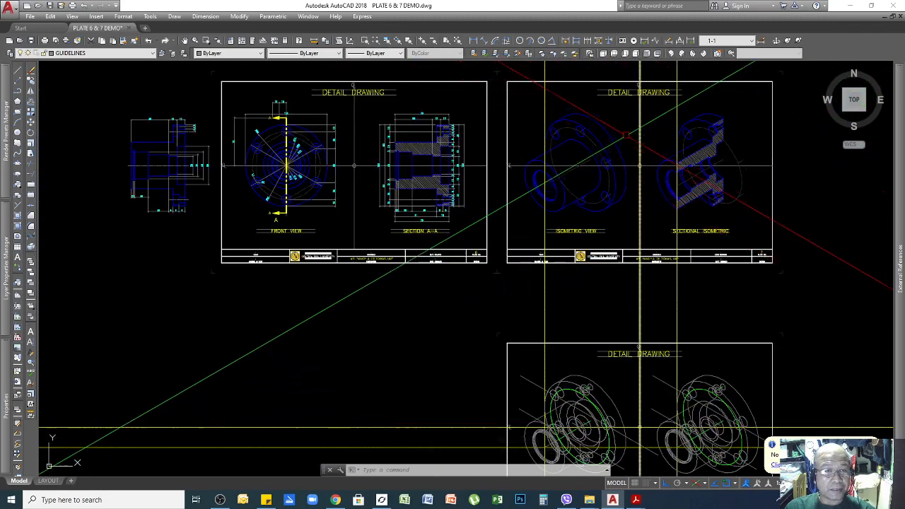
pyautogui.scroll(-2, 624, 178)
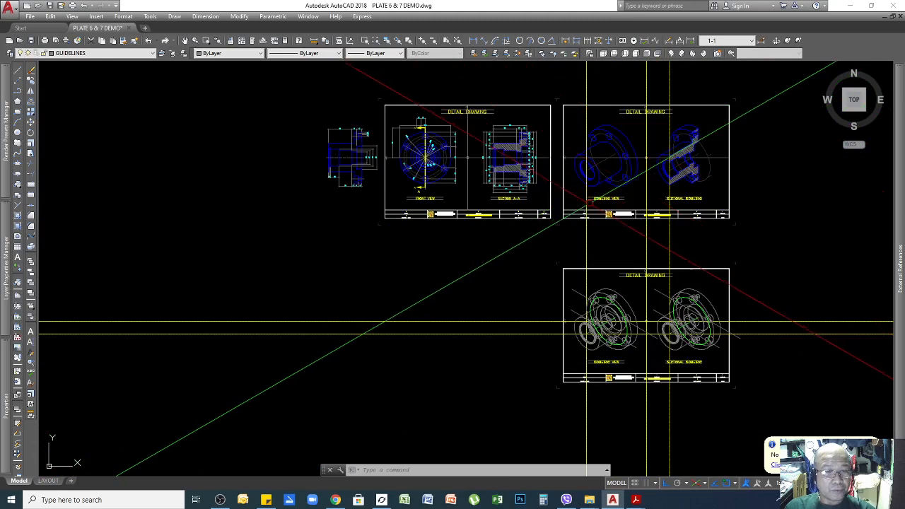
pyautogui.scroll(4, 593, 329)
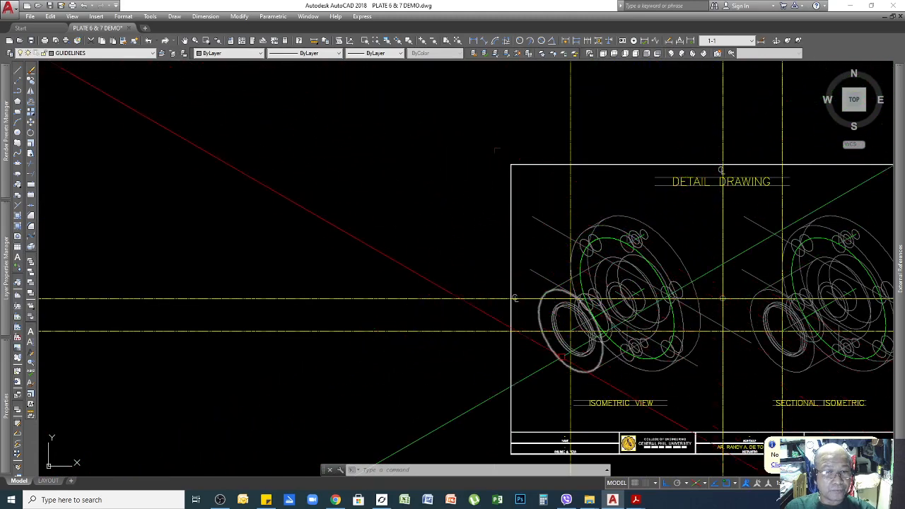
pyautogui.scroll(-2, 663, 290)
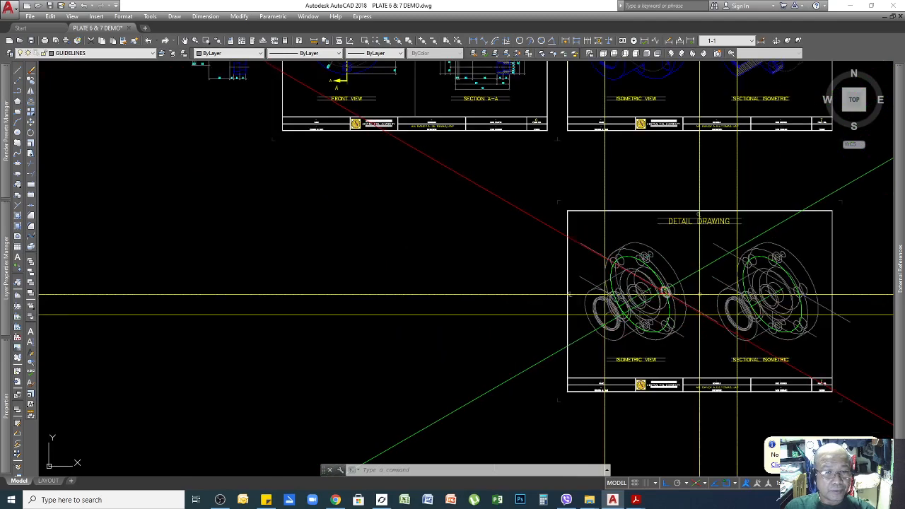
# Move the large flange's rear outer isocircle in the Isometric View to the OBJECT OUTLINE layer
pyautogui.scroll(2, 641, 248)
pyautogui.click(664, 246)
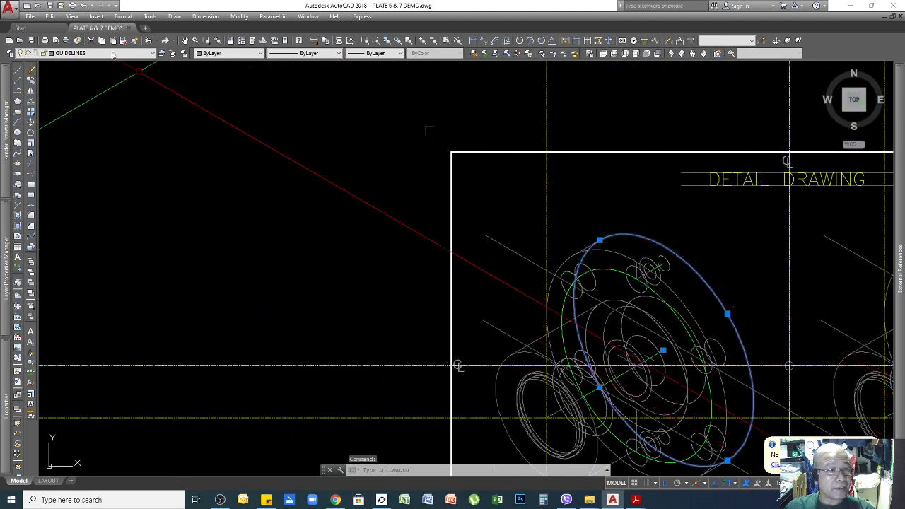
pyautogui.press('Escape')
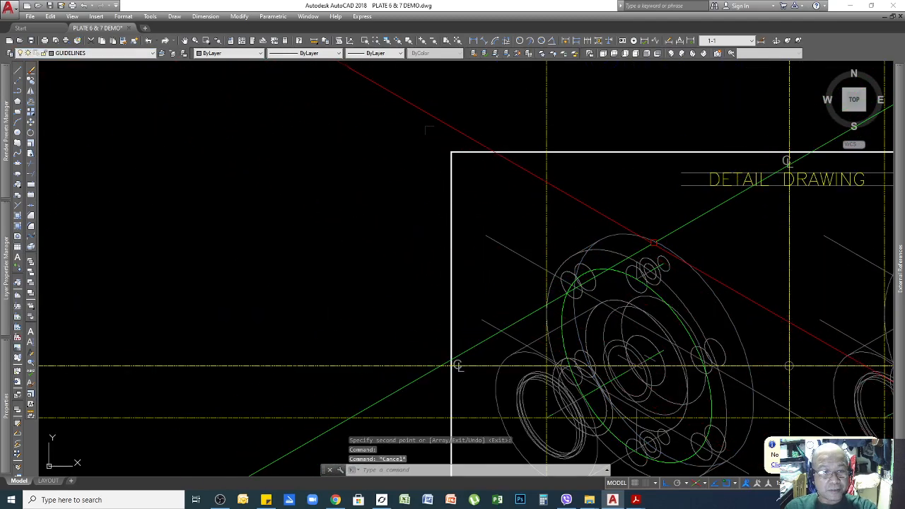
pyautogui.click(154, 53)
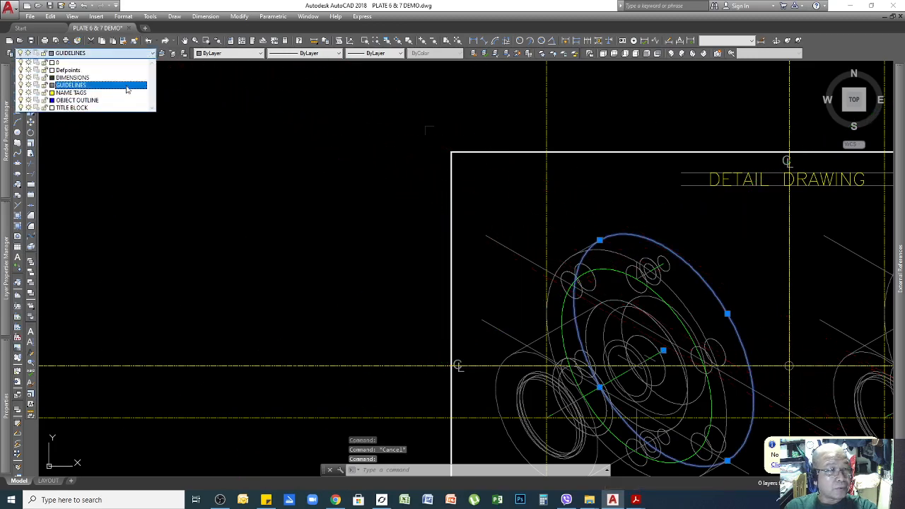
pyautogui.click(77, 99)
pyautogui.press('Escape')
pyautogui.scroll(-3, 726, 270)
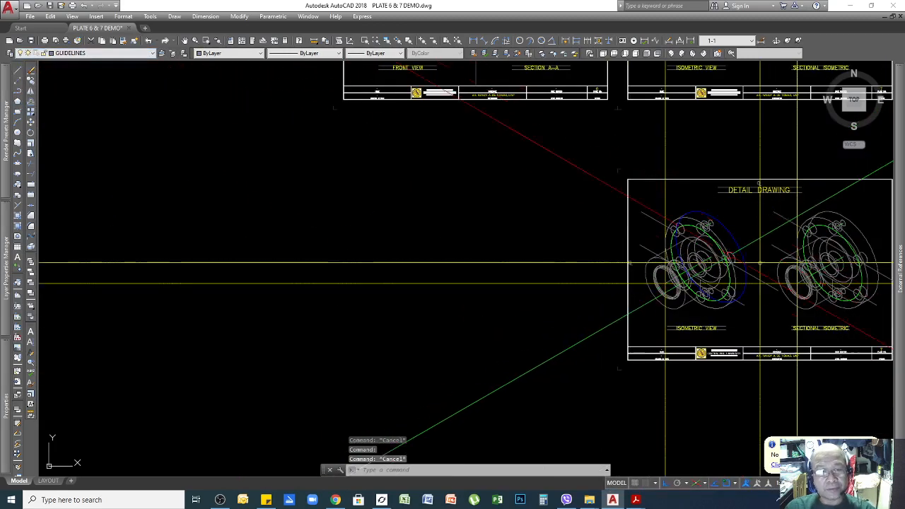
pyautogui.scroll(4, 725, 270)
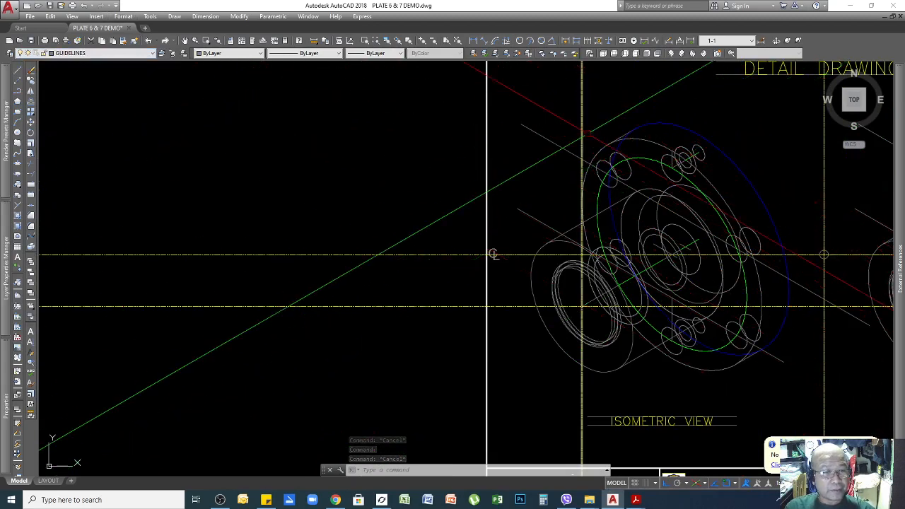
# Match the large flange's front outer isocircle and the front flange's outer isocircle to the rear flange isocircle's OBJECT OUTLINE properties
pyautogui.click(678, 135)
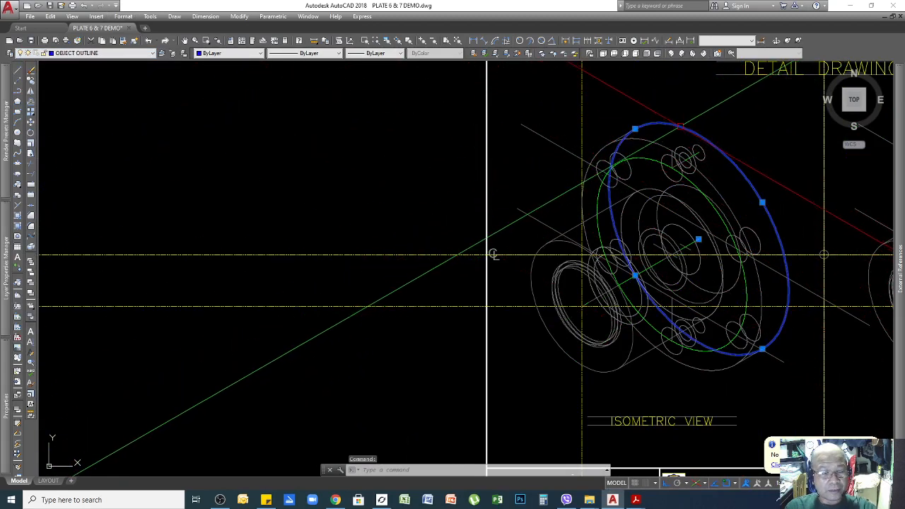
pyautogui.press('Escape')
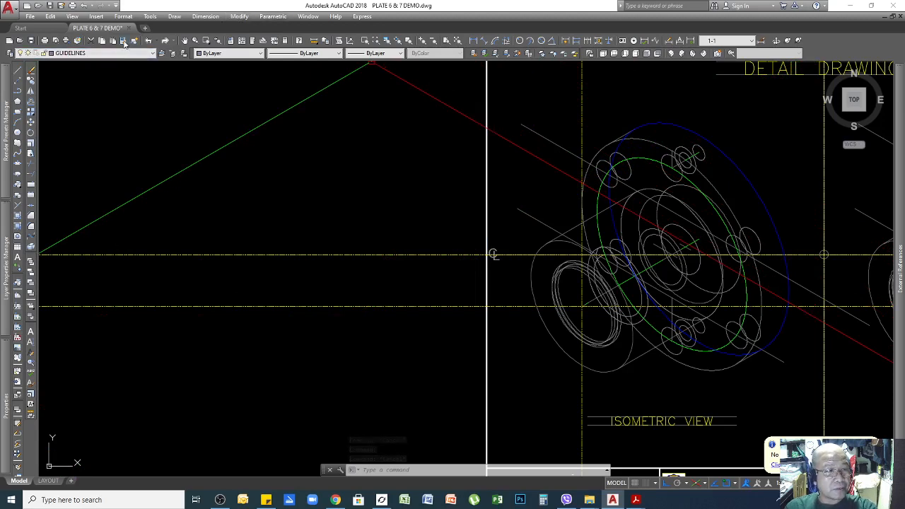
pyautogui.click(123, 41)
pyautogui.scroll(4, 707, 121)
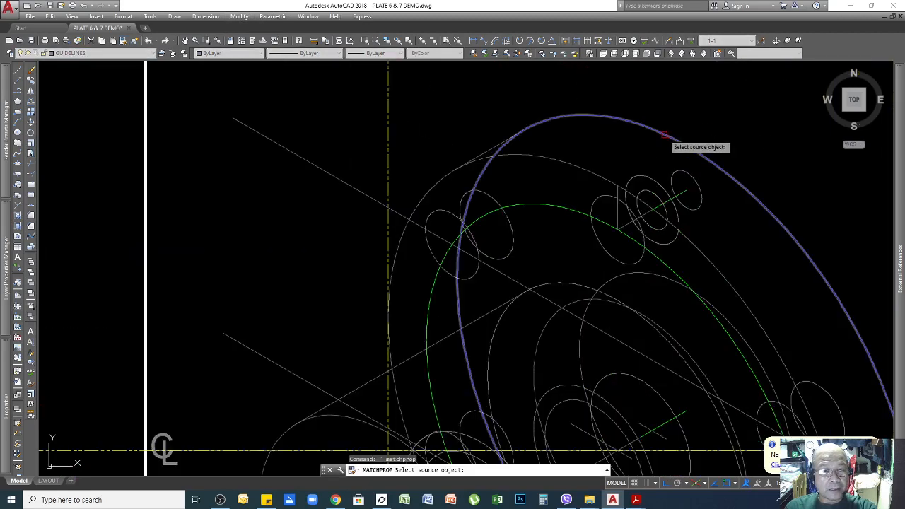
pyautogui.click(667, 137)
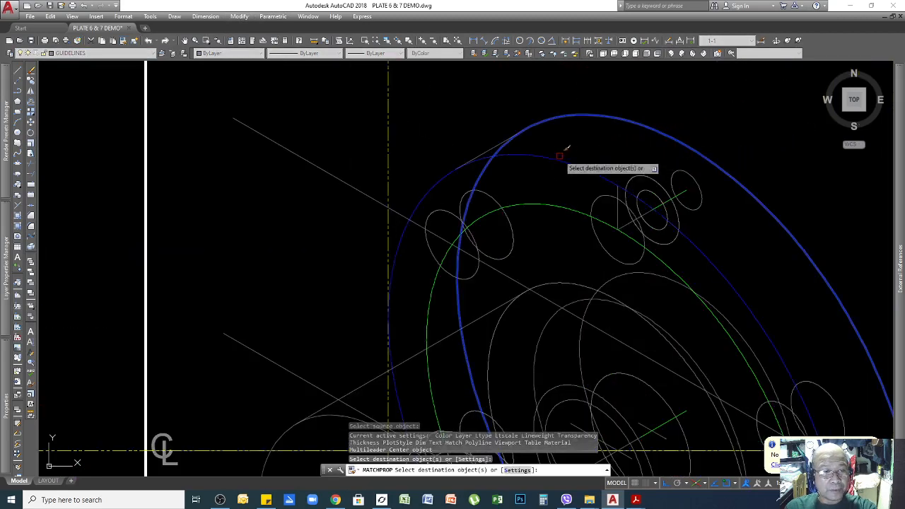
pyautogui.scroll(-5, 690, 127)
pyautogui.scroll(4, 541, 289)
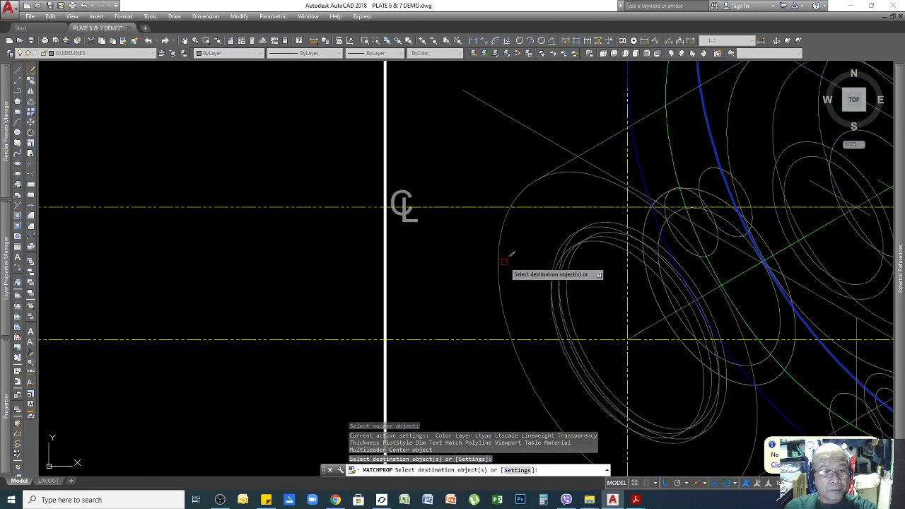
pyautogui.click(497, 252)
pyautogui.scroll(-3, 494, 238)
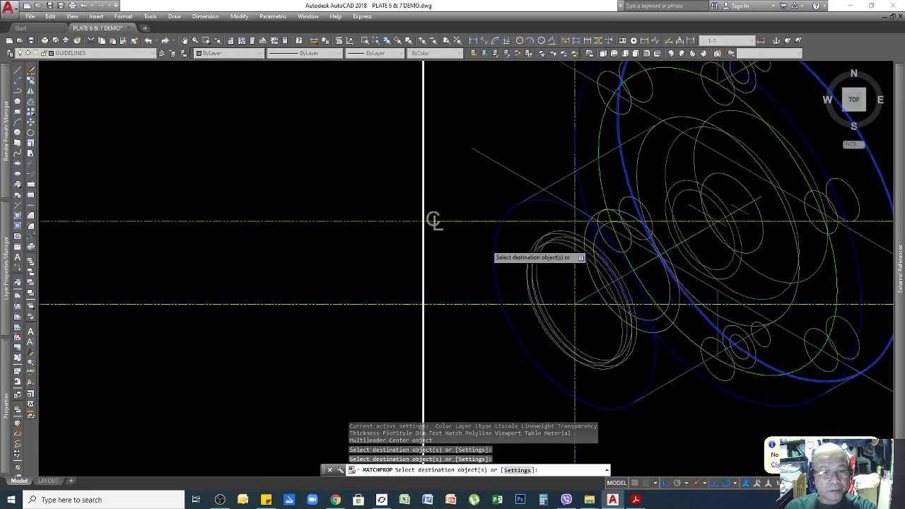
# Match the cylinder's upper and lower tangent lines and its isocircle at the large flange to the OBJECT OUTLINE properties
pyautogui.scroll(3, 532, 199)
pyautogui.click(525, 205)
pyautogui.scroll(-4, 523, 189)
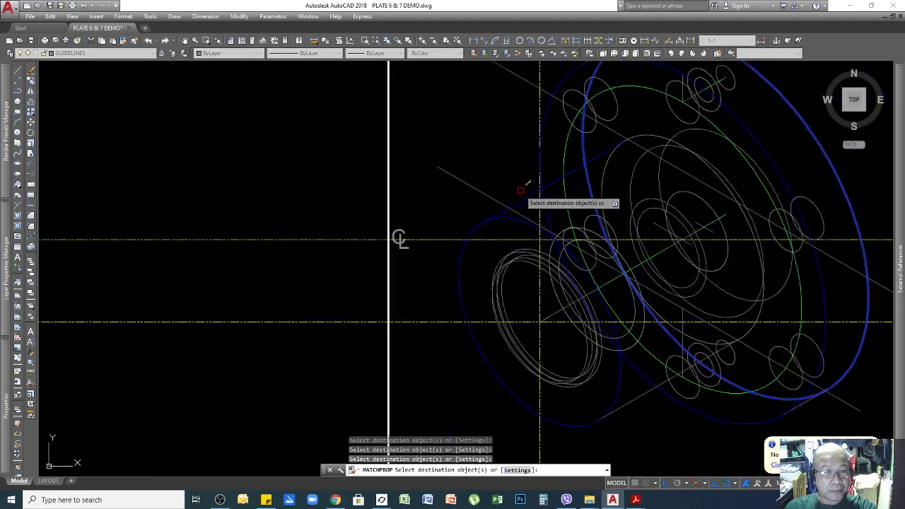
pyautogui.scroll(2, 599, 330)
pyautogui.scroll(-2, 612, 339)
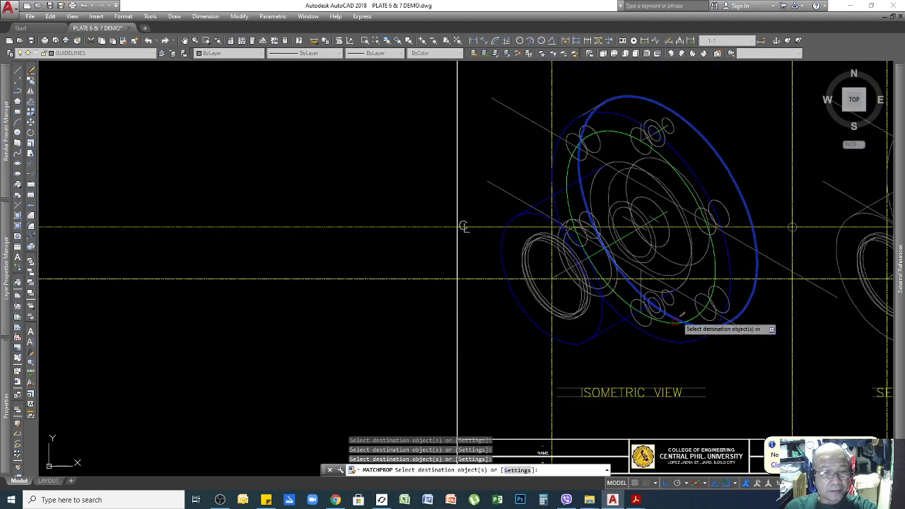
pyautogui.scroll(4, 620, 163)
pyautogui.scroll(-3, 632, 209)
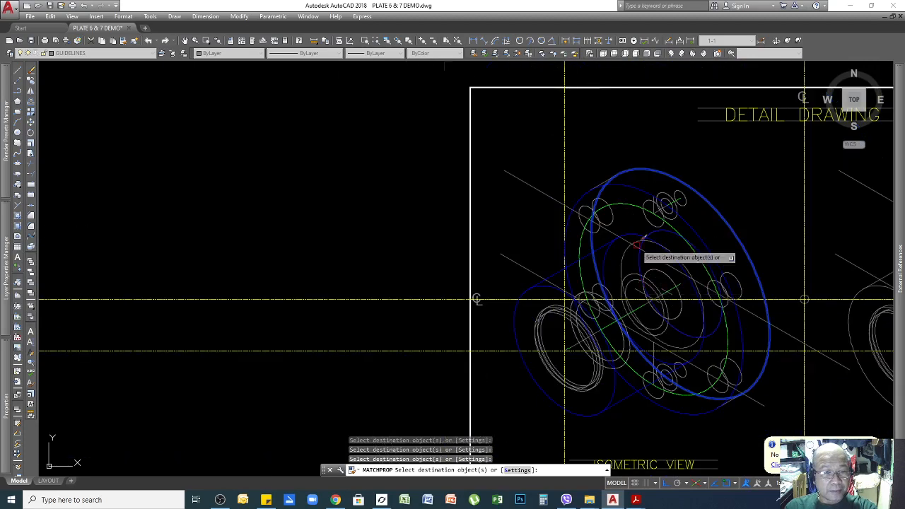
# Match the short tangent lines joining the large flange's front and rear rims to the OBJECT OUTLINE properties
pyautogui.scroll(6, 629, 244)
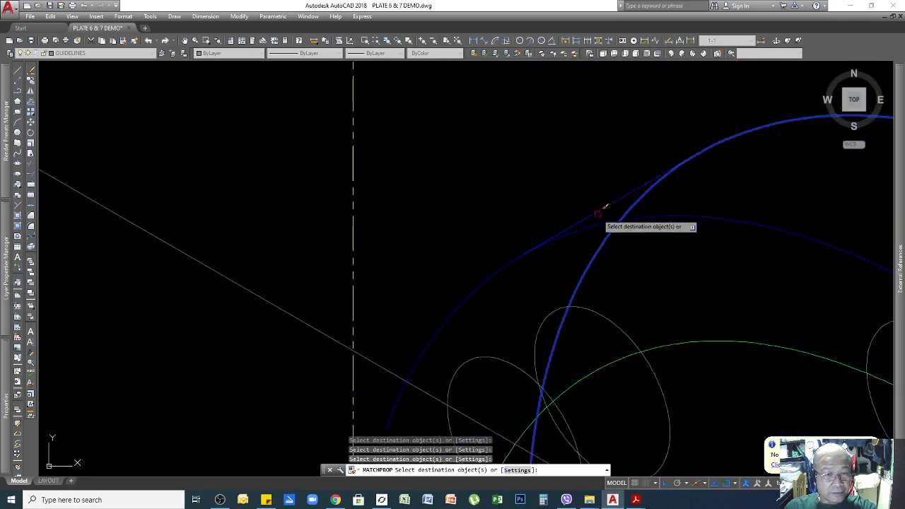
pyautogui.scroll(-4, 597, 212)
pyautogui.scroll(5, 703, 411)
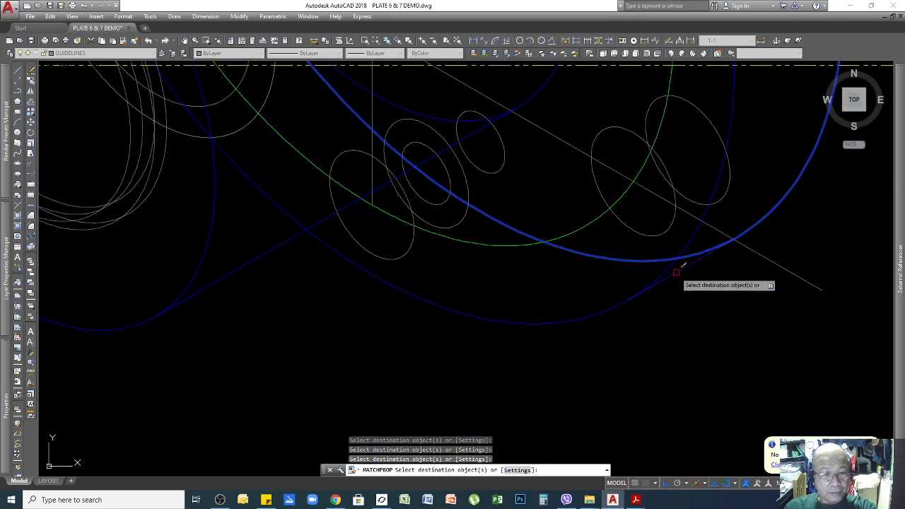
pyautogui.scroll(-4, 728, 315)
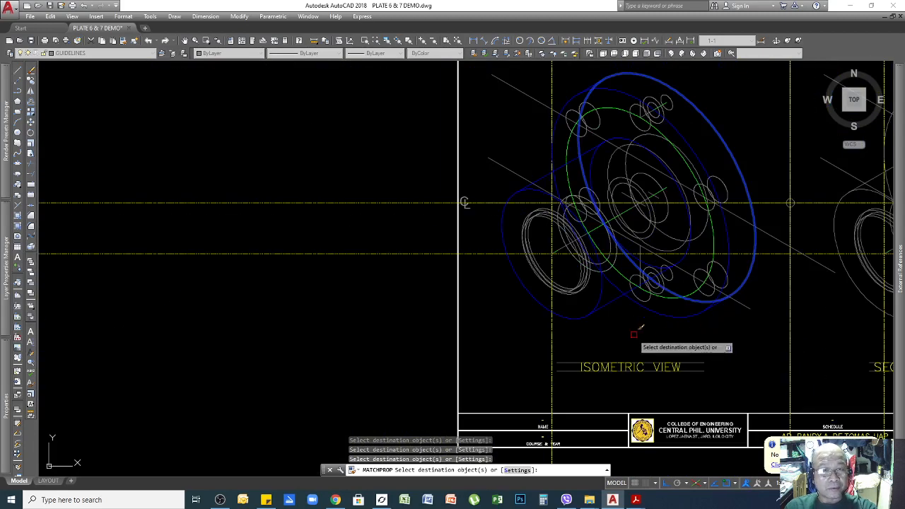
pyautogui.scroll(-4, 537, 292)
pyautogui.scroll(4, 513, 290)
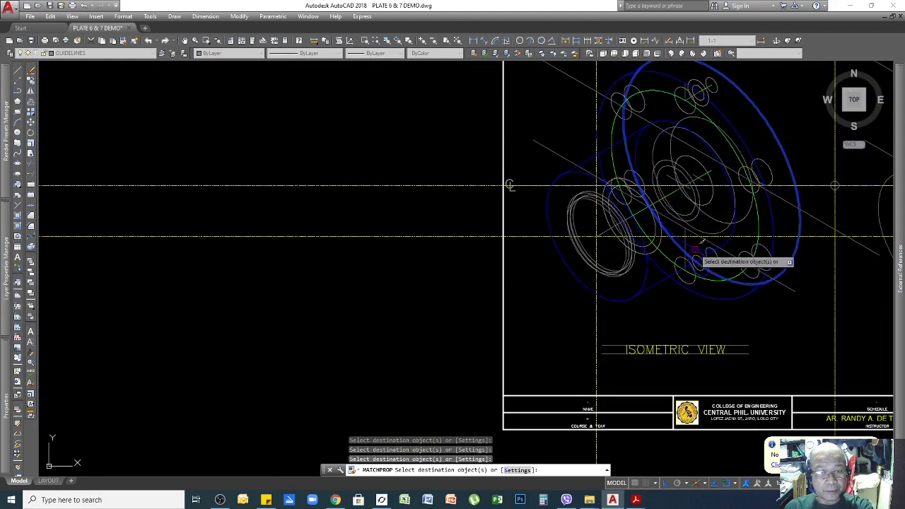
pyautogui.press('Return')
# Set the large flange's green bolt-circle ellipse to ByLayer color and the PHANTOM2 linetype
pyautogui.scroll(4, 706, 105)
pyautogui.click(610, 71)
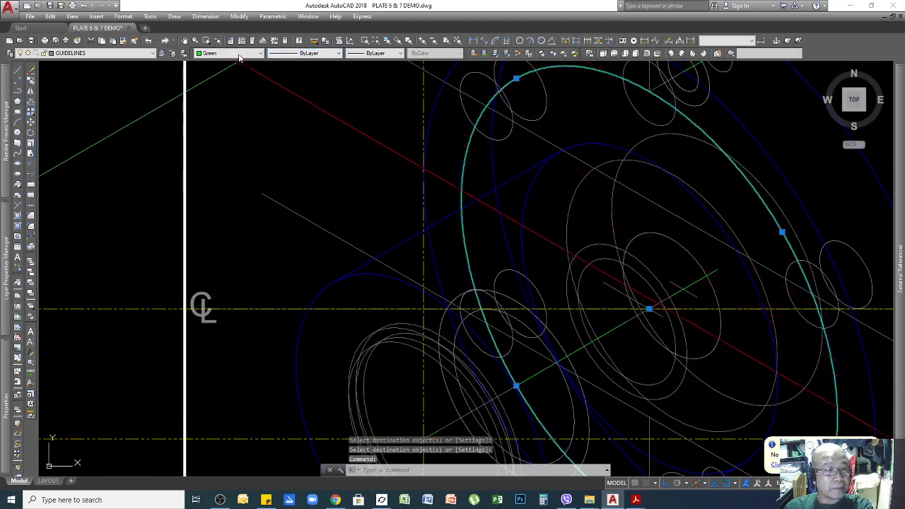
pyautogui.click(233, 53)
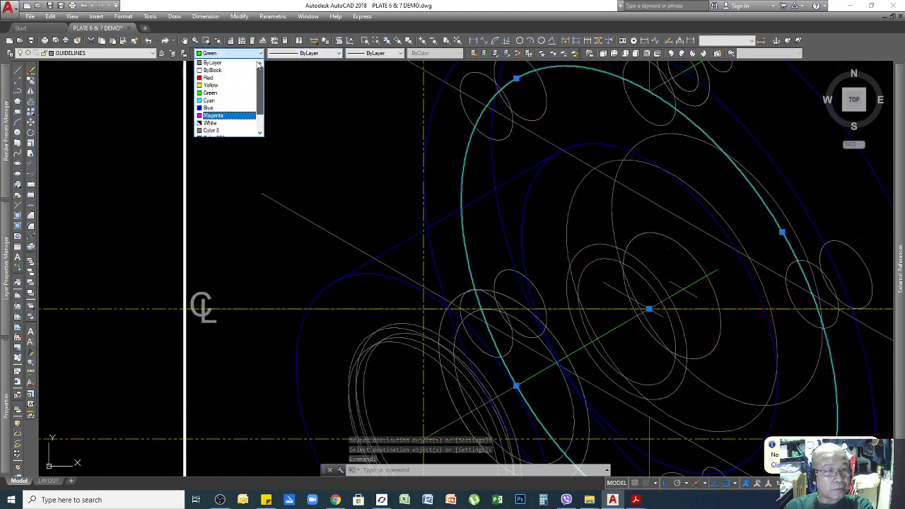
pyautogui.click(234, 65)
pyautogui.click(326, 54)
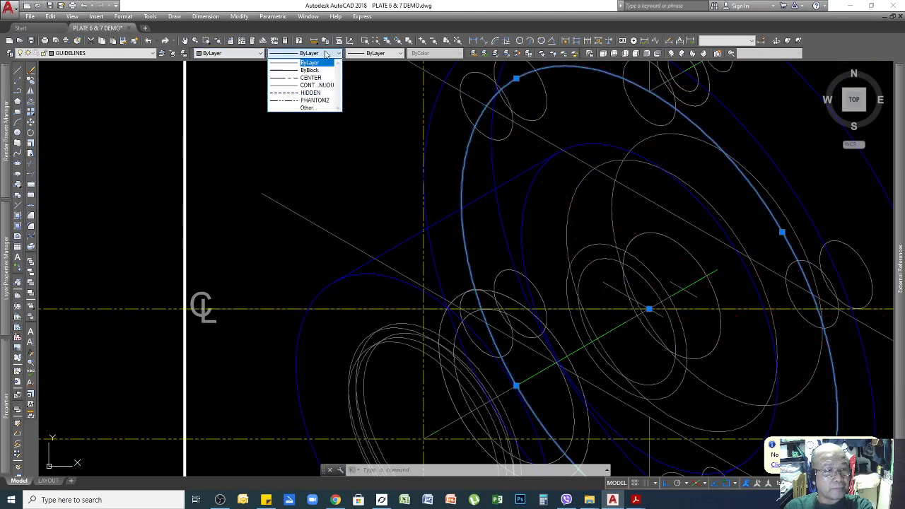
pyautogui.click(313, 101)
pyautogui.scroll(-5, 707, 212)
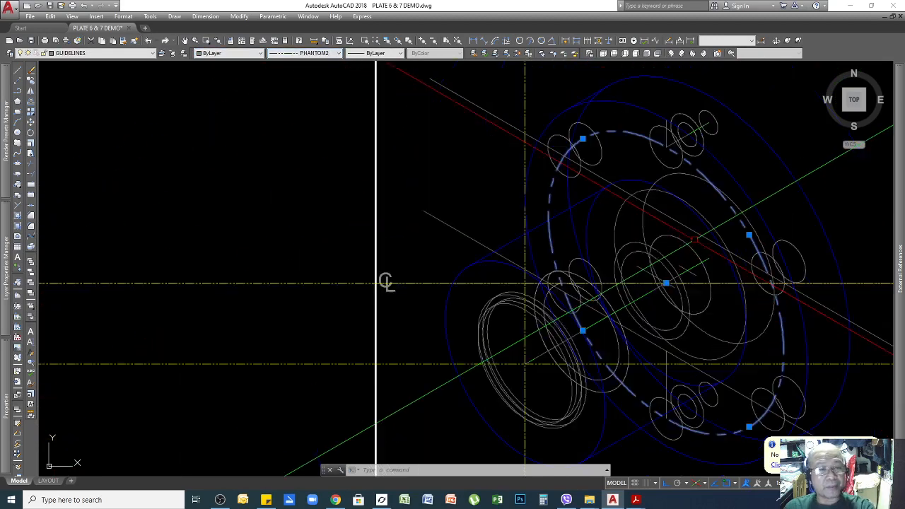
pyautogui.press('Escape')
pyautogui.press('Escape')
# Set the linetype of the green middle segment of the part's central axis to CENTER
pyautogui.scroll(6, 665, 285)
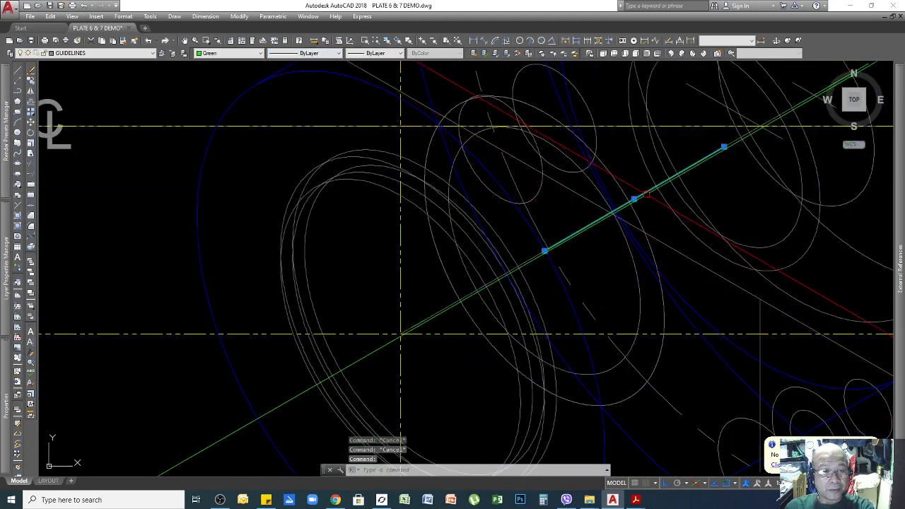
pyautogui.scroll(-4, 674, 251)
pyautogui.click(314, 55)
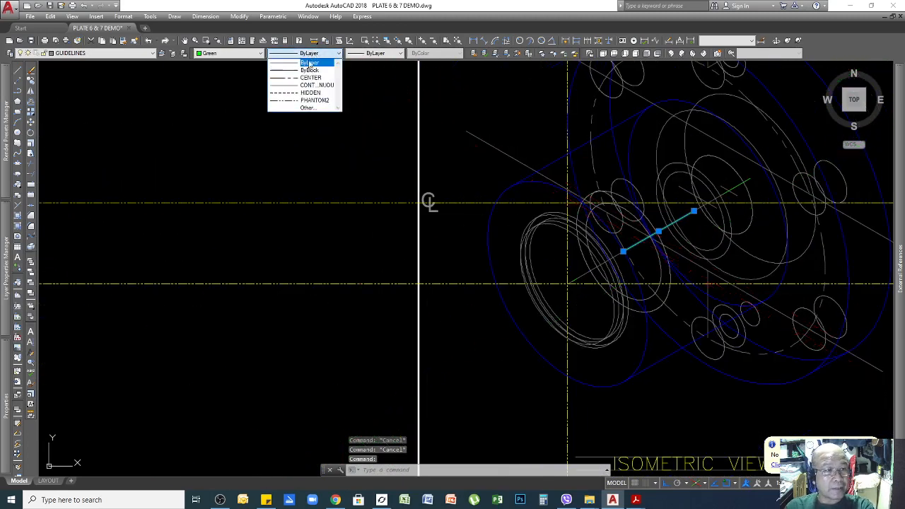
pyautogui.click(312, 78)
pyautogui.press('Escape')
pyautogui.scroll(2, 693, 242)
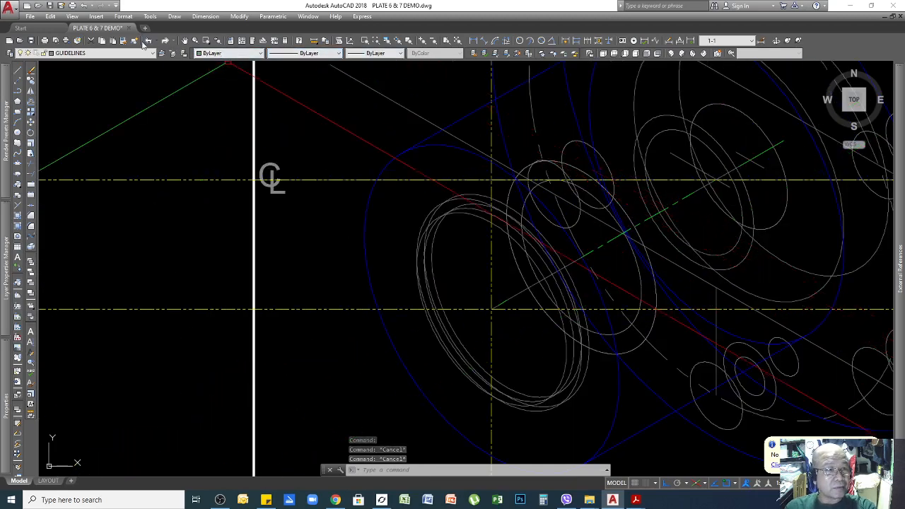
# Try to match the other central axis segments to the green segment at the axis's rear end
pyautogui.click(125, 41)
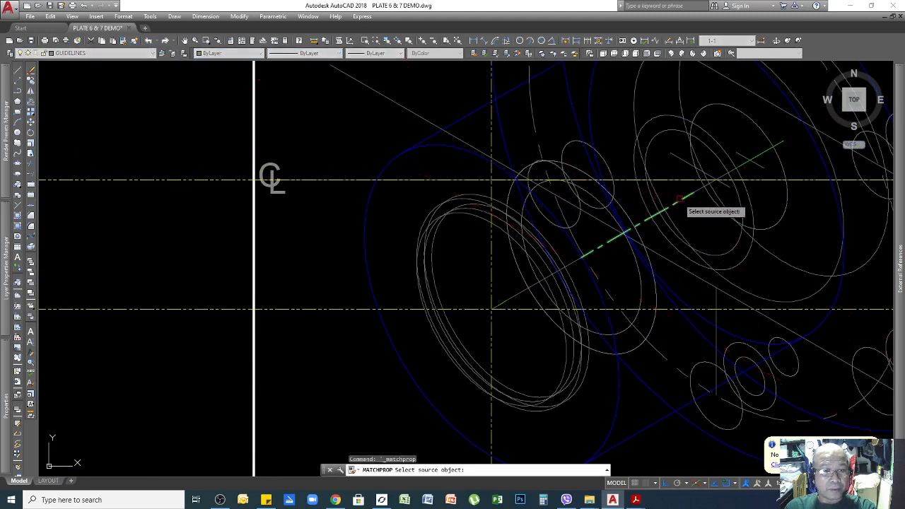
pyautogui.click(765, 155)
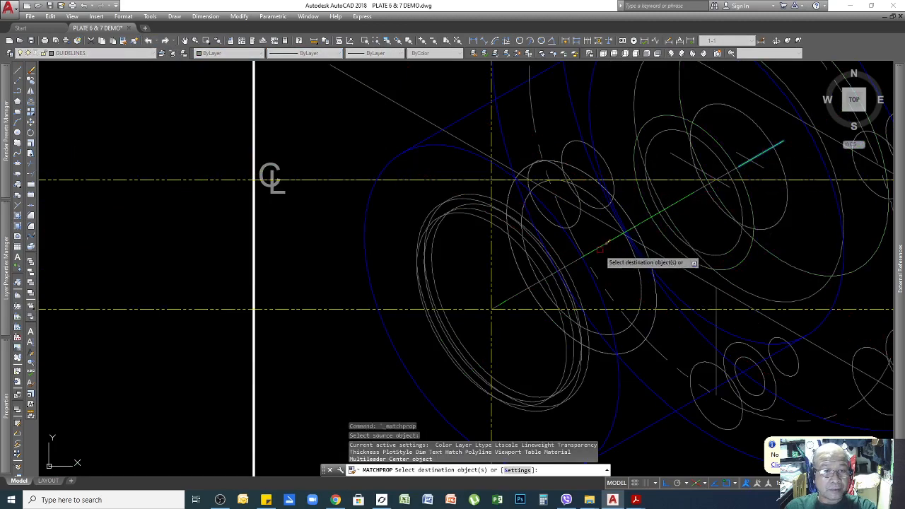
pyautogui.scroll(4, 502, 304)
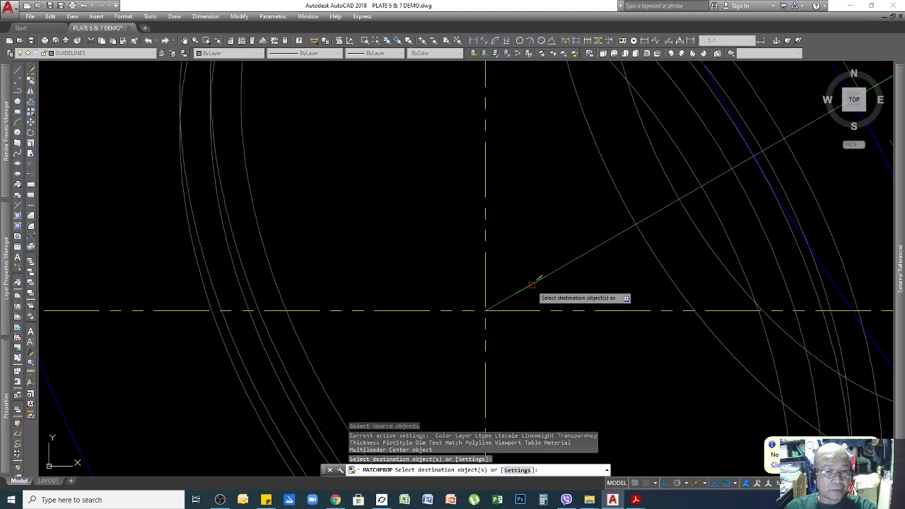
pyautogui.press('Return')
# Set the linetype of the grey axis segment near the front flange's center to CENTER
pyautogui.scroll(-2, 512, 292)
pyautogui.click(692, 190)
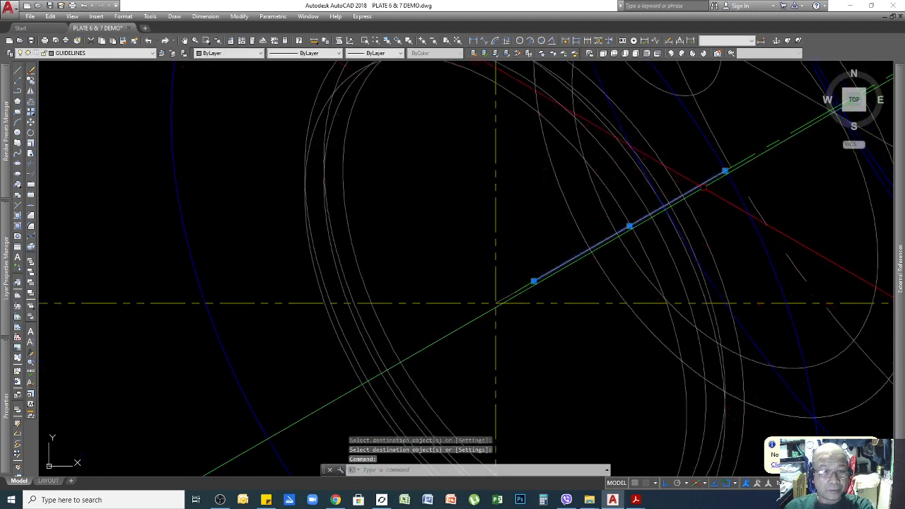
pyautogui.click(301, 54)
pyautogui.click(317, 85)
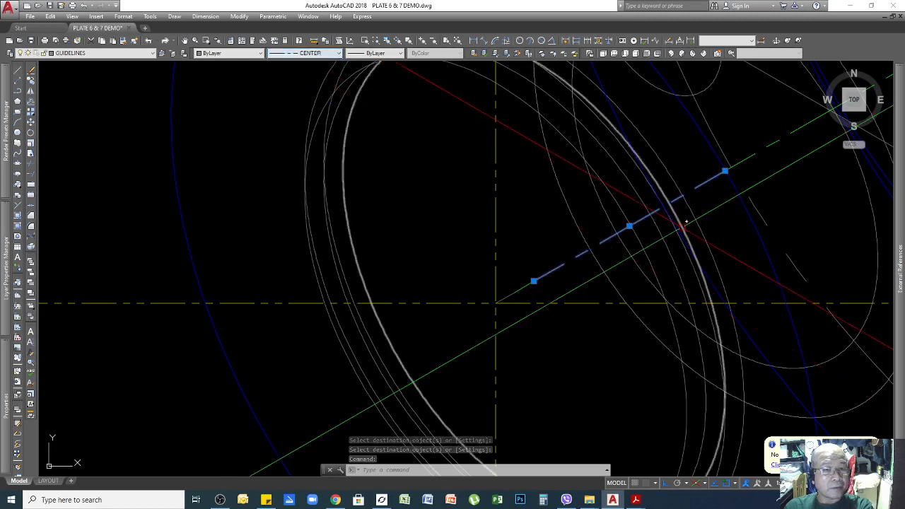
pyautogui.press('Escape')
pyautogui.scroll(-3, 442, 200)
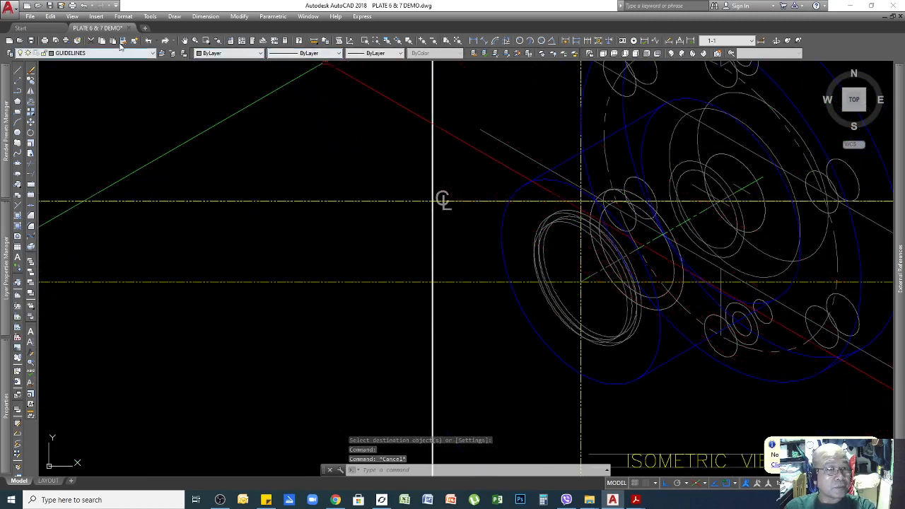
# Match the remaining central axis segments toward the rear and at the front flange's center to the grey CENTER linetype segment
pyautogui.click(122, 41)
pyautogui.scroll(5, 661, 205)
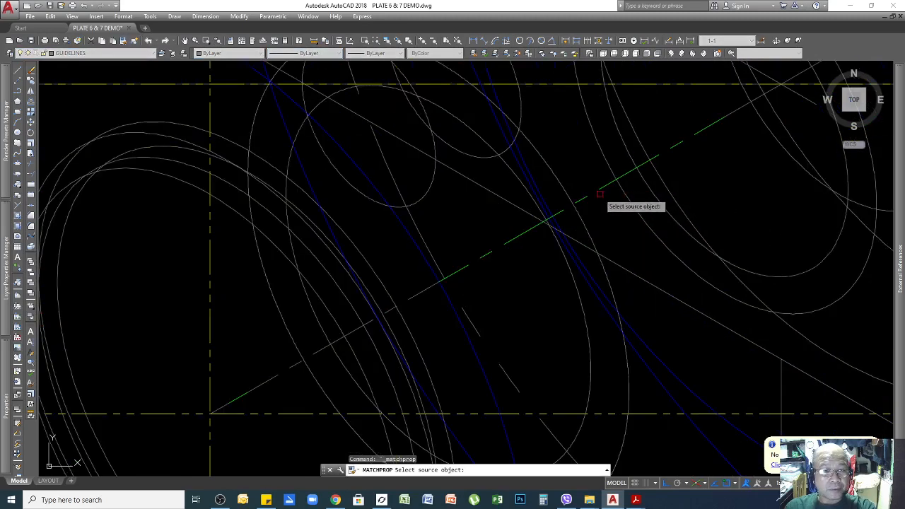
pyautogui.click(412, 292)
pyautogui.scroll(-3, 600, 205)
pyautogui.scroll(3, 571, 209)
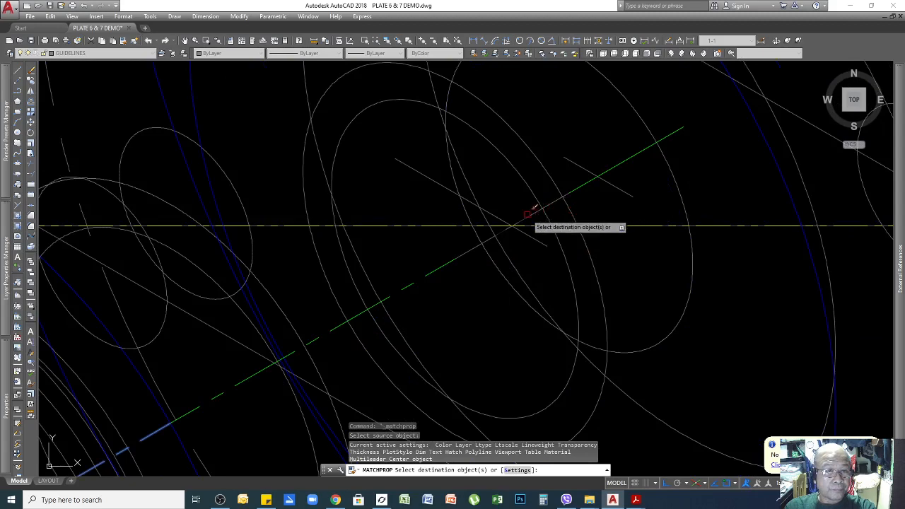
pyautogui.scroll(-4, 643, 233)
pyautogui.scroll(3, 432, 319)
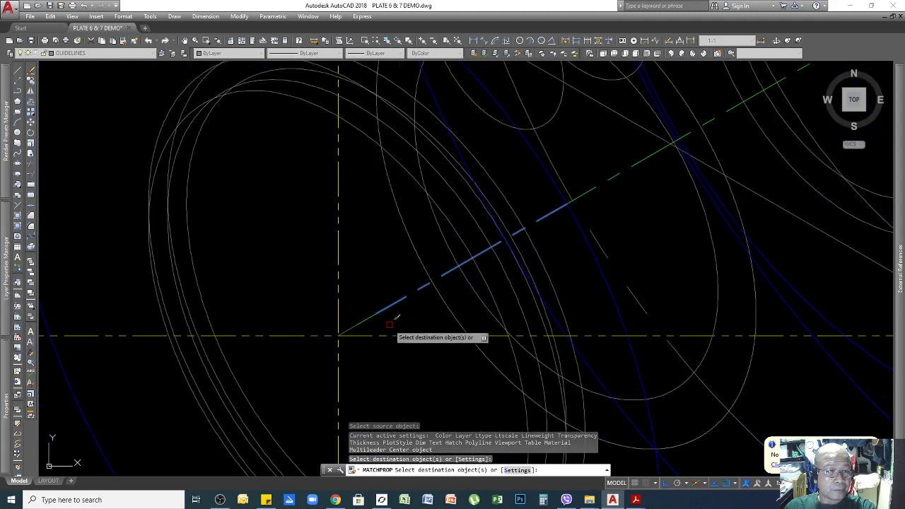
pyautogui.scroll(3, 353, 322)
pyautogui.press('Return')
# Delete the whole copied construction in the Sectional Isometric view
pyautogui.scroll(-8, 502, 300)
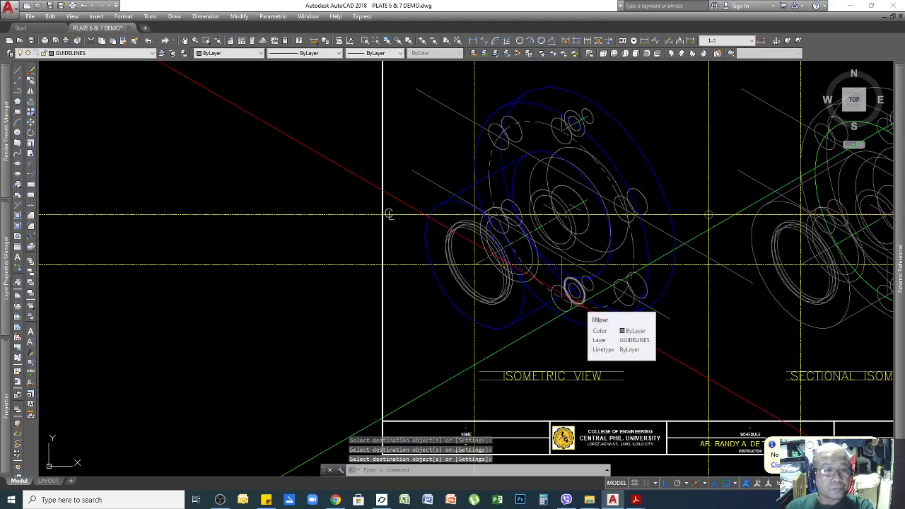
pyautogui.scroll(-4, 565, 233)
pyautogui.scroll(2, 719, 272)
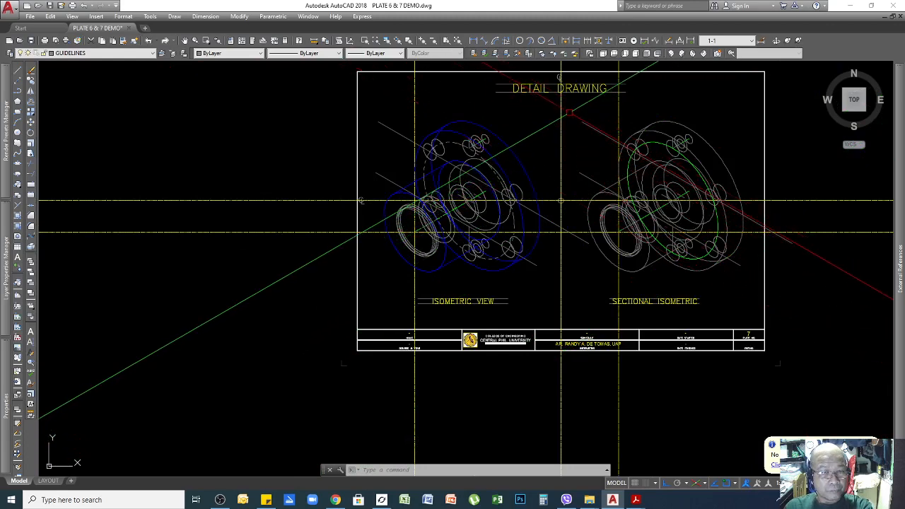
pyautogui.click(575, 112)
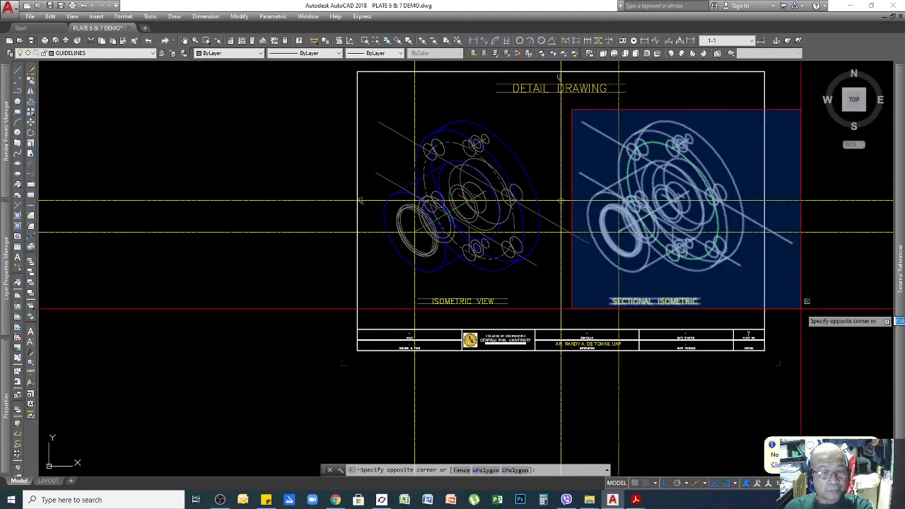
pyautogui.click(832, 290)
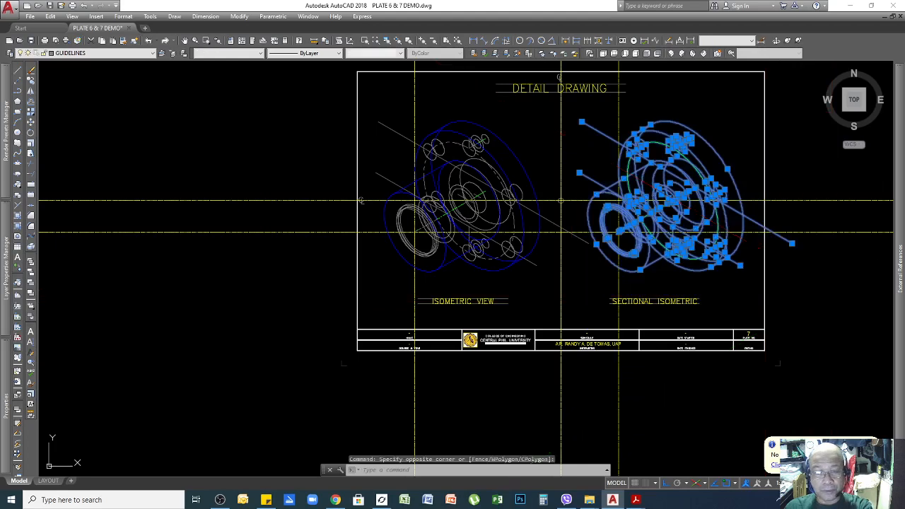
pyautogui.press('Delete')
# Copy the entire Isometric View construction from the center of the front cylinder's face to the matching guideline intersection in the Sectional Isometric area
pyautogui.click(368, 106)
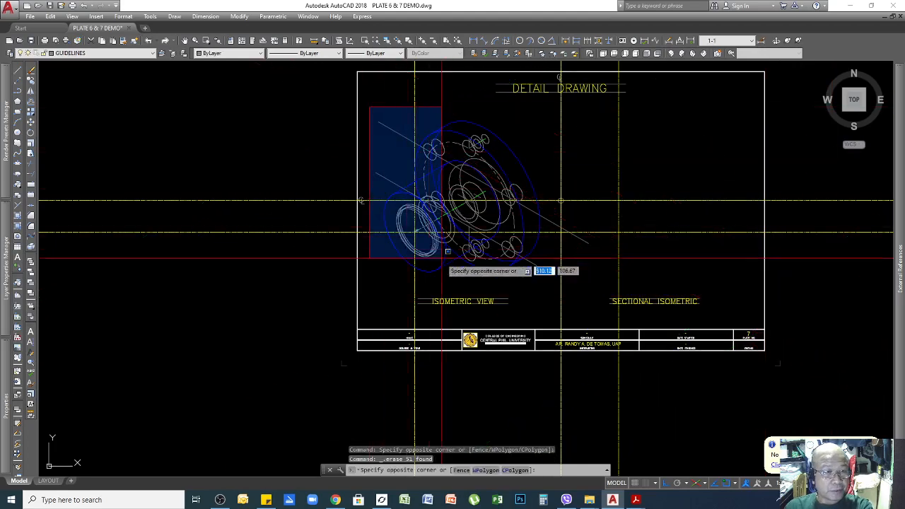
pyautogui.click(610, 289)
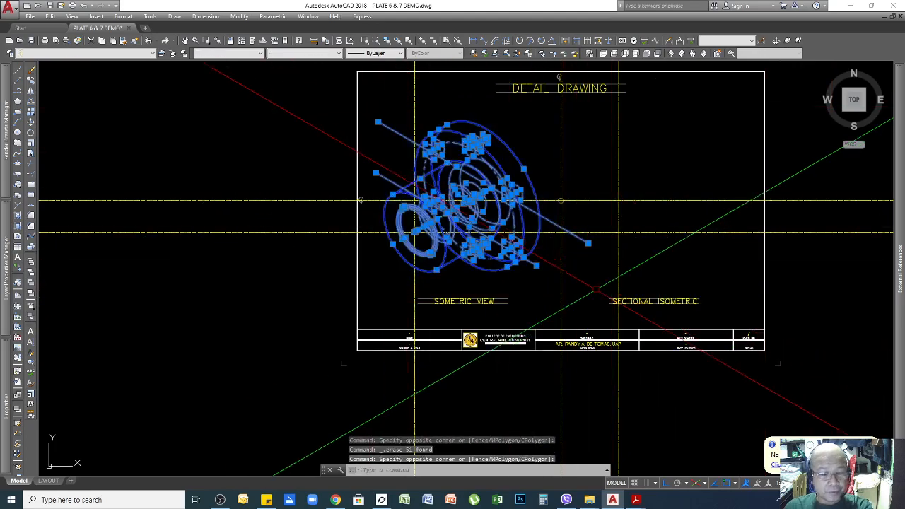
pyautogui.press('Return')
pyautogui.scroll(8, 513, 225)
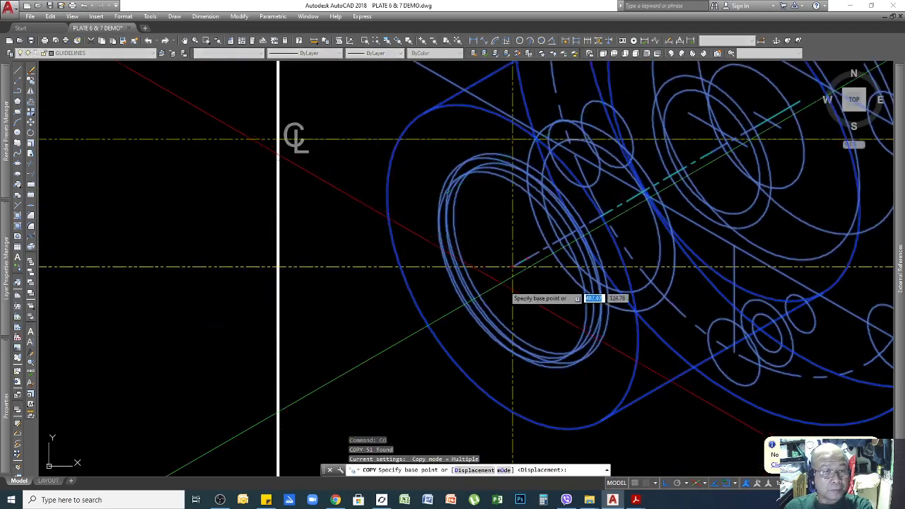
pyautogui.click(512, 225)
pyautogui.scroll(-6, 541, 272)
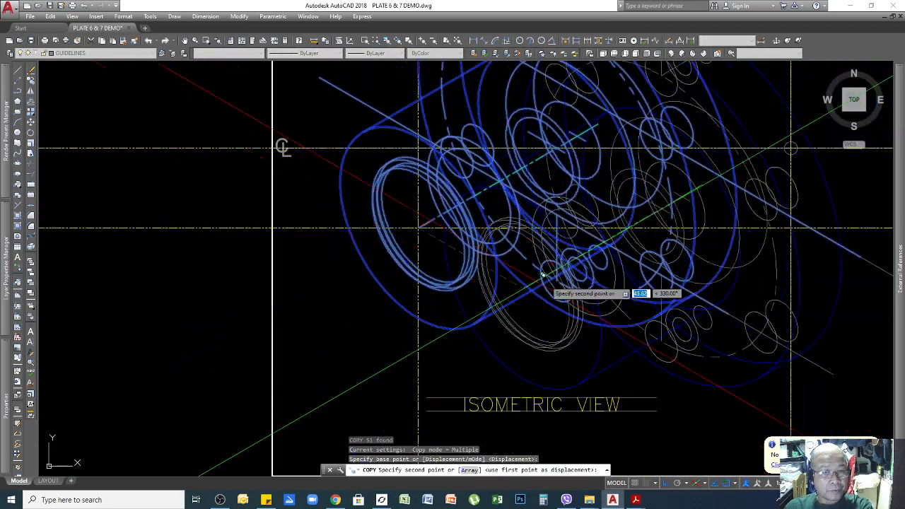
pyautogui.scroll(2, 753, 269)
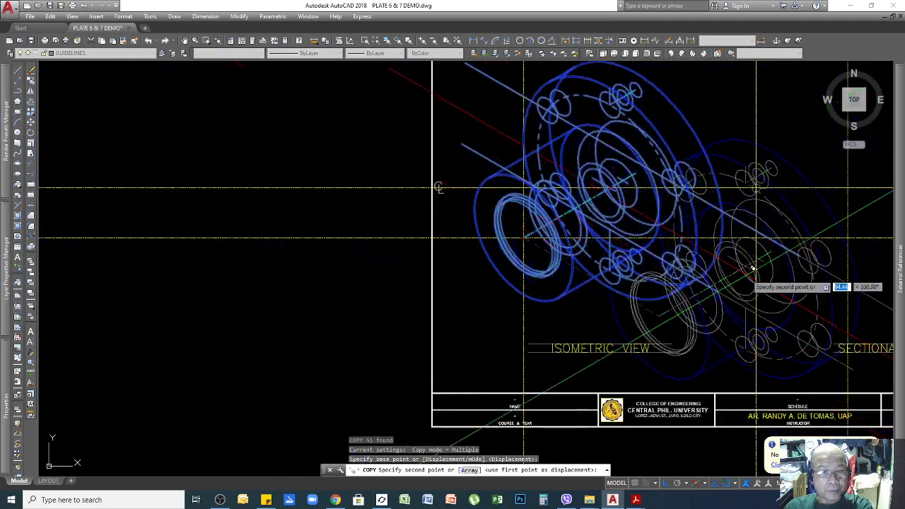
pyautogui.click(852, 235)
pyautogui.press('Return')
# Match the upper-left bolt hole ellipses and the large ellipses of the top bolt hole in the Isometric View to the flange's blue outline
pyautogui.scroll(-5, 438, 188)
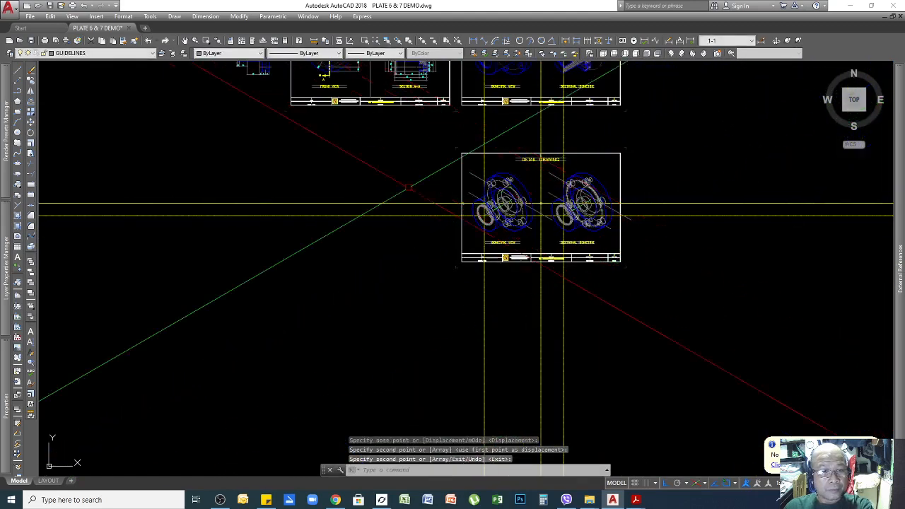
pyautogui.scroll(5, 603, 238)
pyautogui.scroll(5, 498, 257)
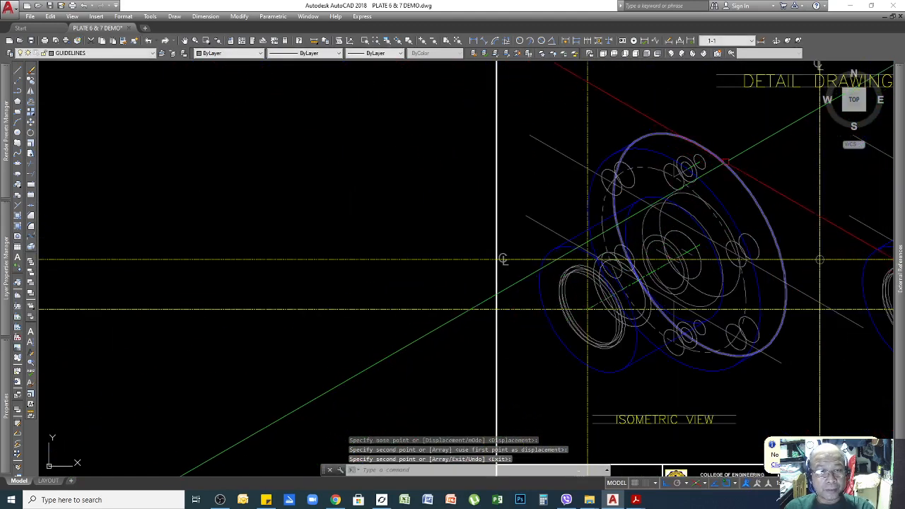
pyautogui.scroll(5, 362, 324)
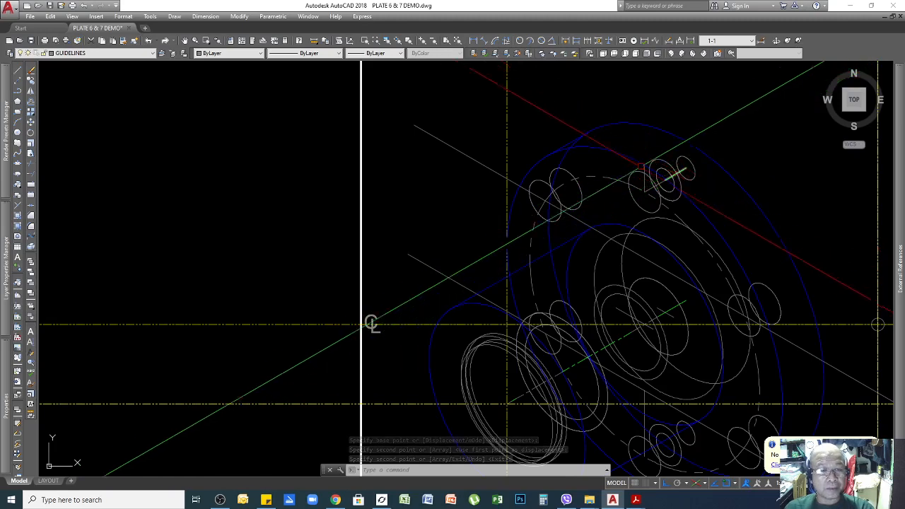
pyautogui.scroll(-2, 768, 138)
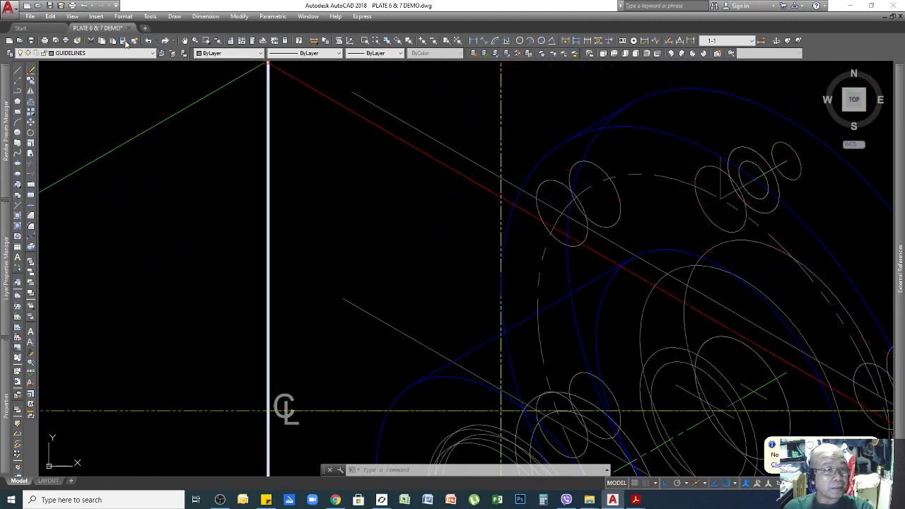
pyautogui.click(125, 42)
pyautogui.click(631, 133)
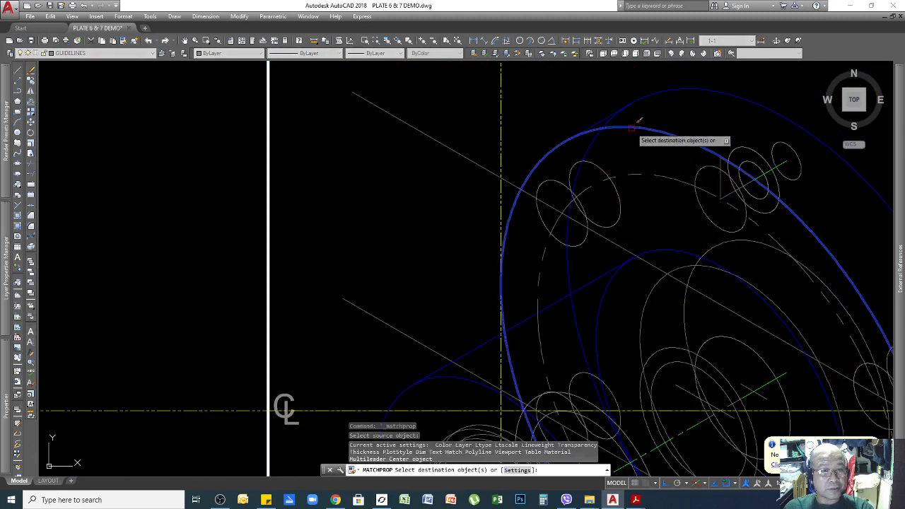
pyautogui.scroll(2, 573, 205)
pyautogui.click(553, 161)
pyautogui.click(544, 173)
pyautogui.click(624, 144)
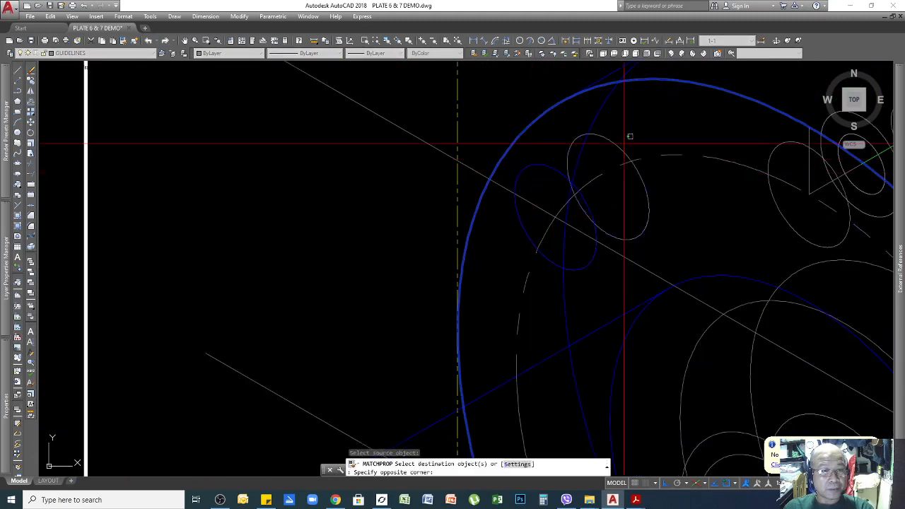
pyautogui.click(603, 164)
pyautogui.scroll(-2, 586, 149)
pyautogui.scroll(2, 749, 182)
pyautogui.click(730, 173)
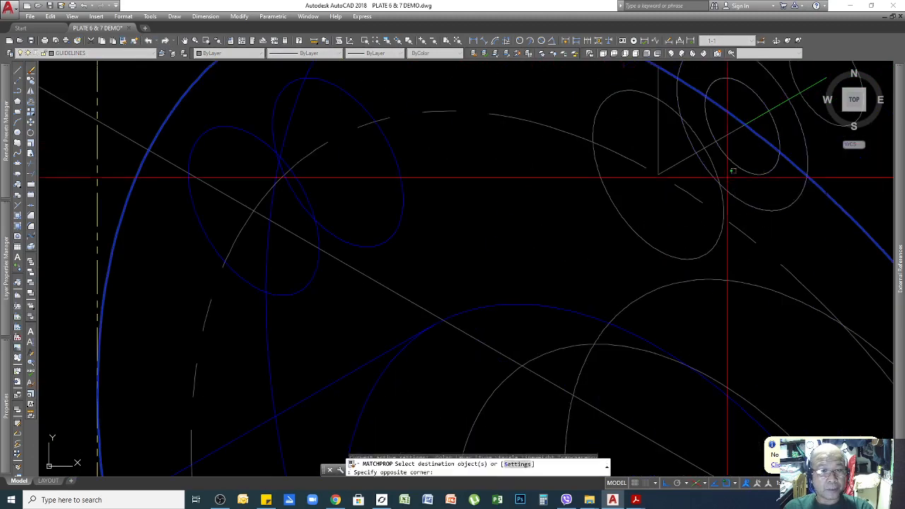
pyautogui.click(701, 182)
# Match the right, lower-right and bottom bolt hole ellipses in the Isometric View to the flange's blue outline
pyautogui.scroll(-3, 674, 185)
pyautogui.scroll(3, 750, 276)
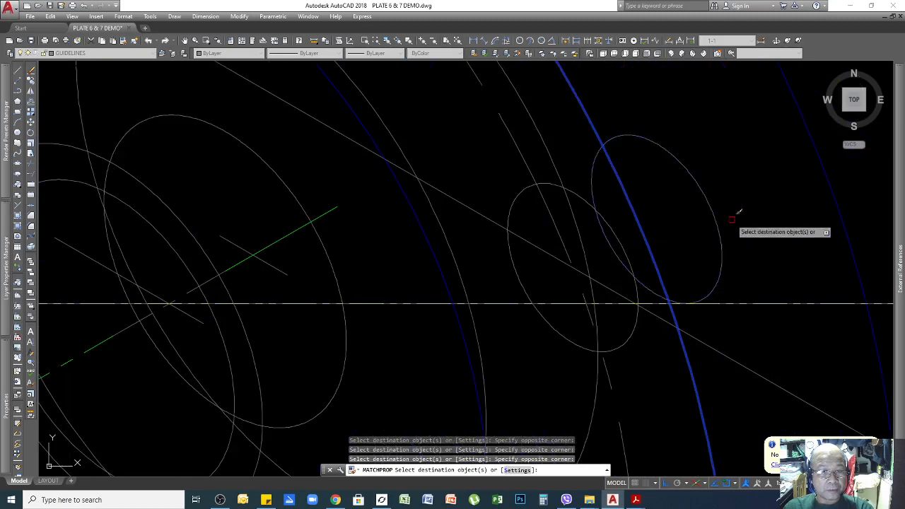
pyautogui.click(718, 217)
pyautogui.scroll(-2, 681, 148)
pyautogui.scroll(4, 671, 344)
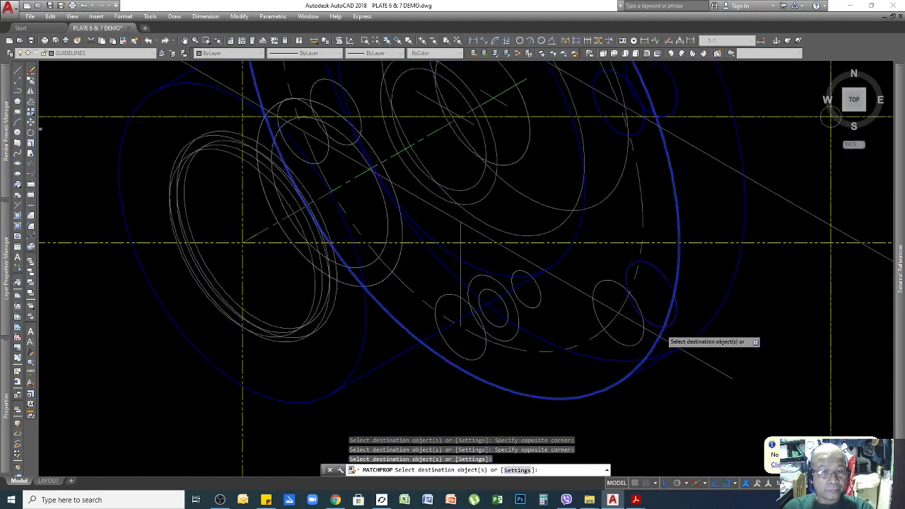
pyautogui.click(600, 292)
pyautogui.click(600, 291)
pyautogui.scroll(-4, 705, 260)
pyautogui.scroll(6, 499, 291)
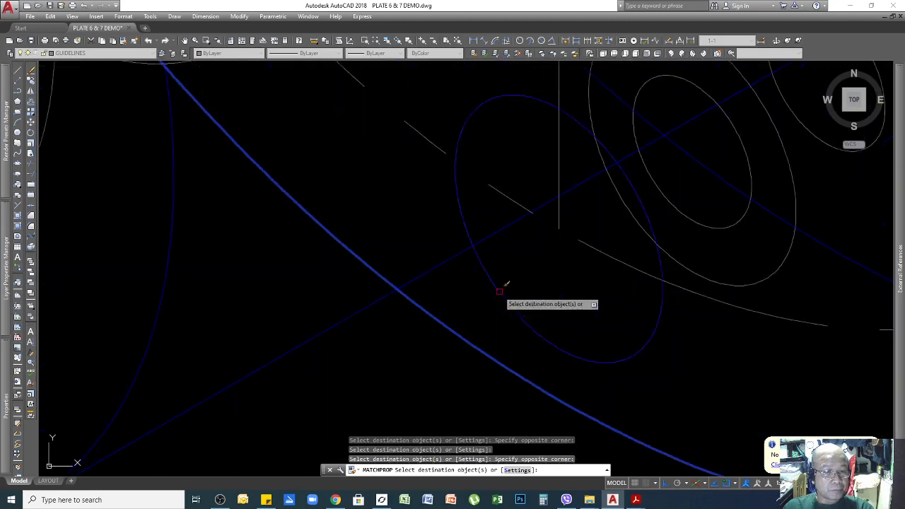
pyautogui.scroll(-5, 663, 235)
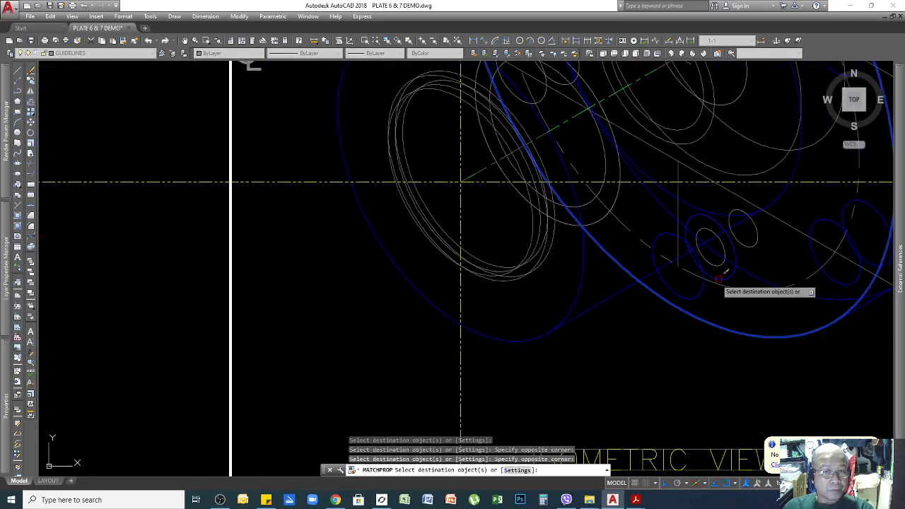
pyautogui.scroll(5, 552, 138)
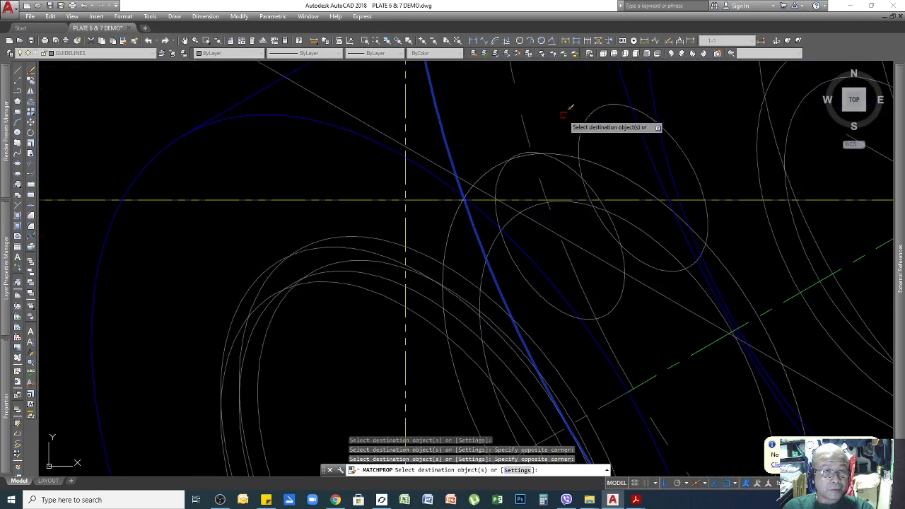
pyautogui.scroll(-5, 612, 243)
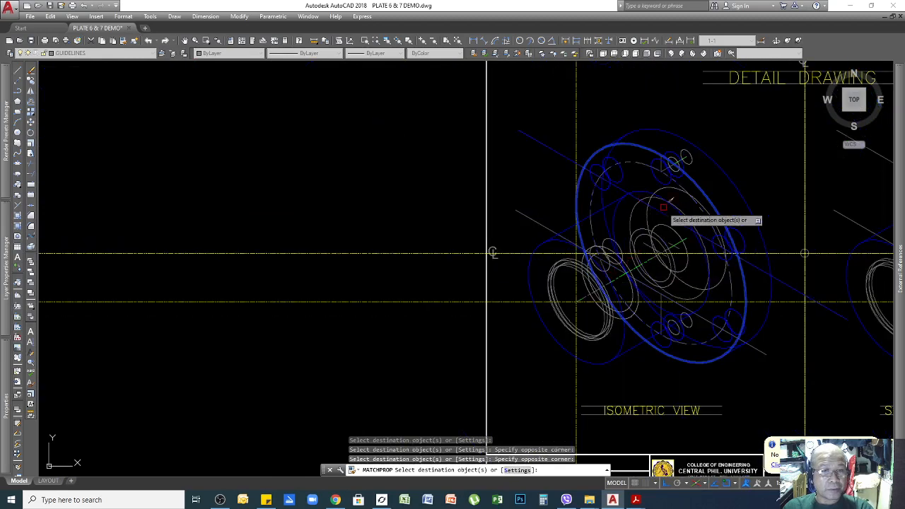
pyautogui.scroll(3, 705, 190)
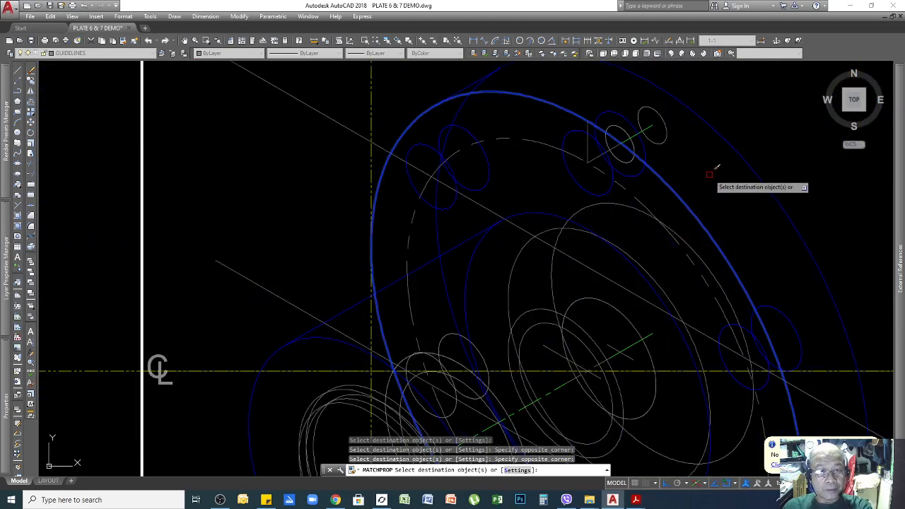
pyautogui.scroll(-6, 578, 153)
# Delete the two small grey ellipses at the top bolt hole of the Isometric View
pyautogui.scroll(9, 475, 247)
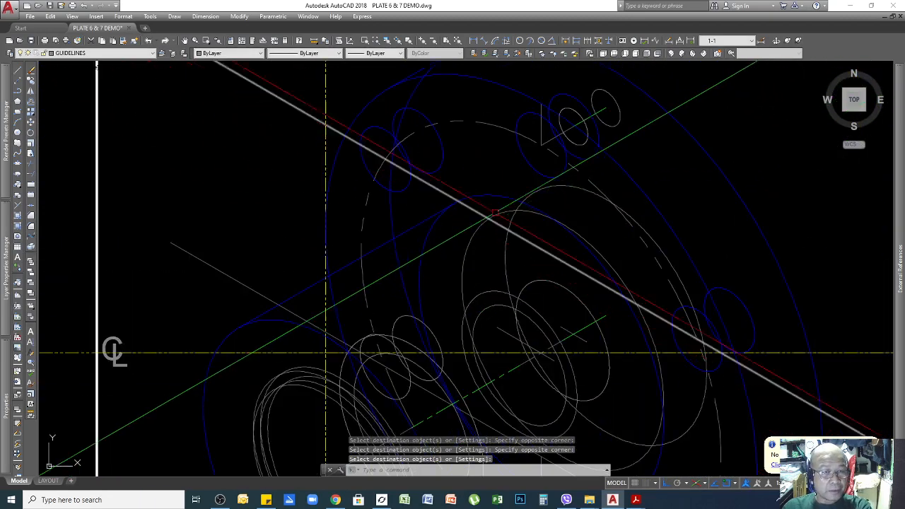
pyautogui.scroll(-2, 622, 202)
pyautogui.scroll(4, 635, 116)
pyautogui.click(636, 115)
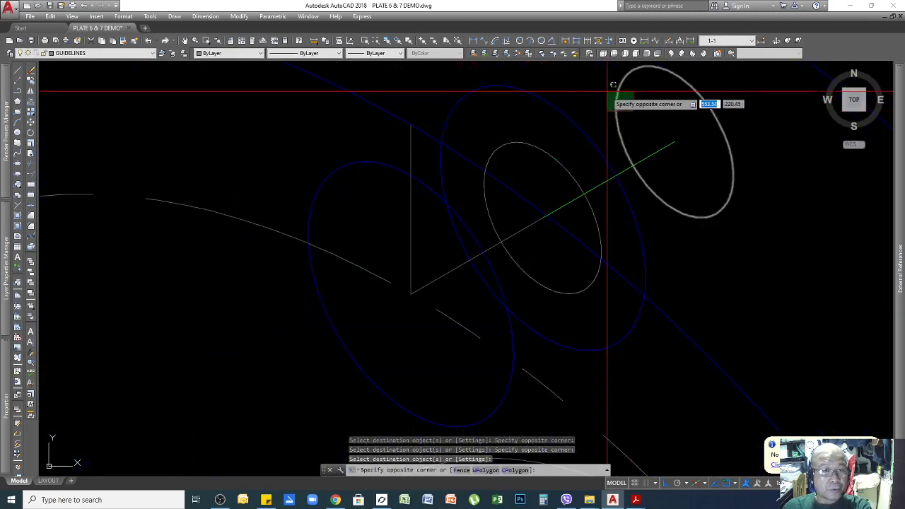
pyautogui.click(608, 92)
pyautogui.click(575, 168)
pyautogui.click(541, 177)
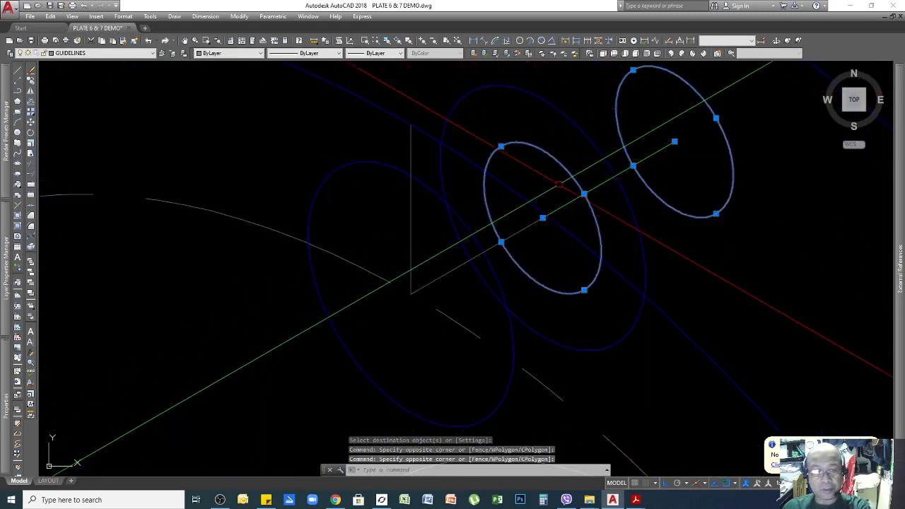
pyautogui.press('Delete')
# Delete the two small grey ellipses at the bottom bolt hole of the Isometric View
pyautogui.scroll(-2, 521, 134)
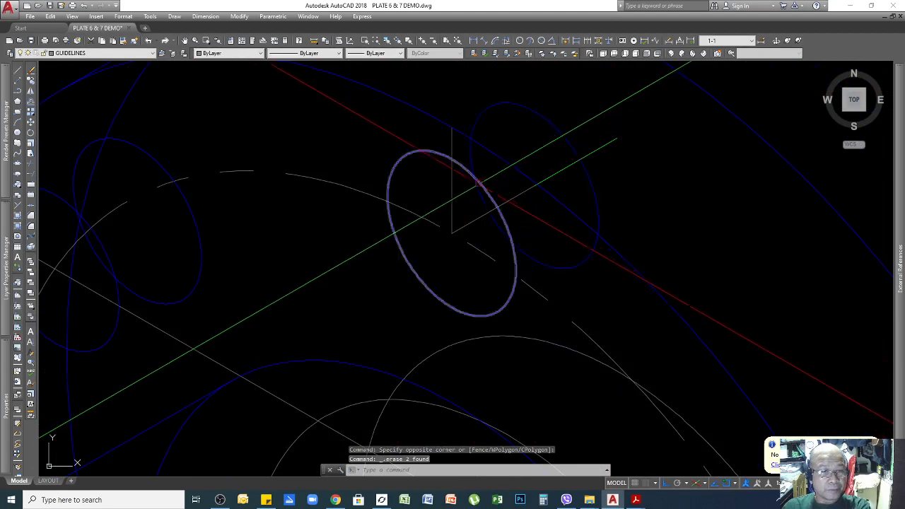
pyautogui.scroll(-5, 481, 185)
pyautogui.scroll(5, 574, 189)
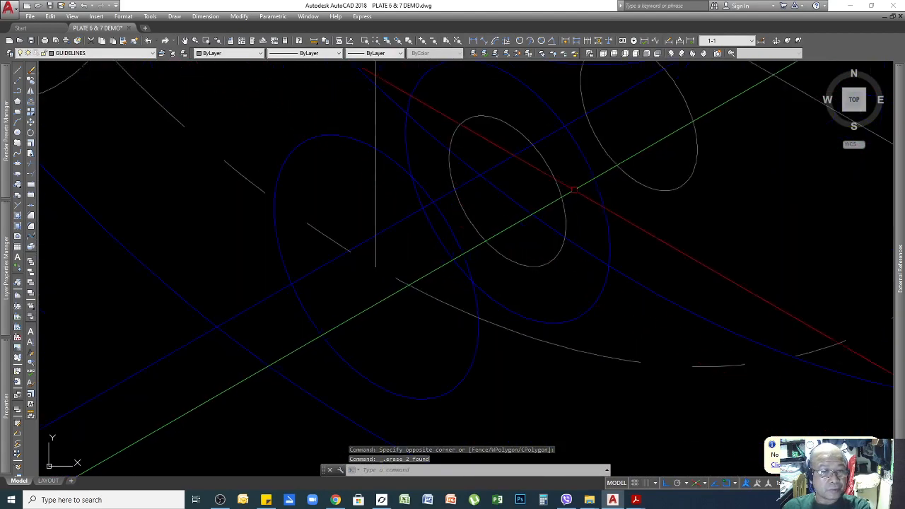
pyautogui.click(574, 190)
pyautogui.click(539, 190)
pyautogui.click(659, 157)
pyautogui.click(648, 227)
pyautogui.press('Delete')
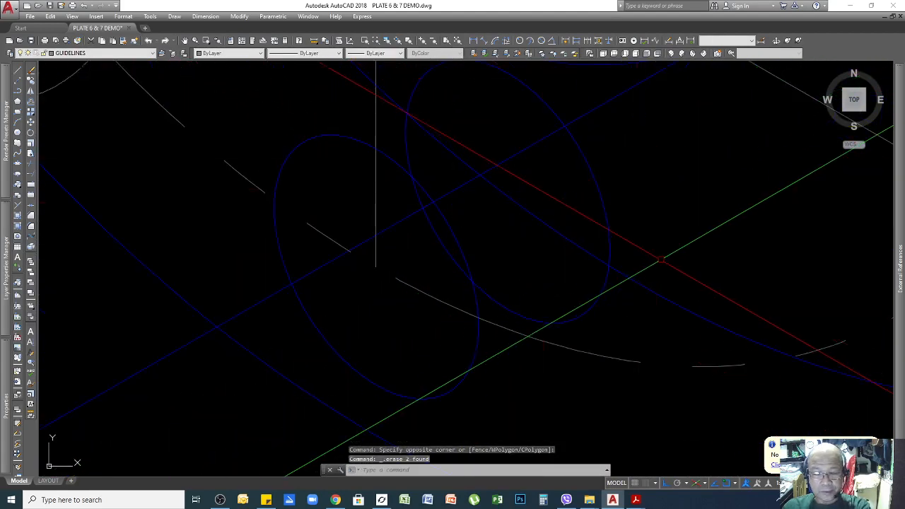
# Match the concentric grey bore ellipses on the Isometric View's front cylinder to the cylinder's blue outer outline
pyautogui.scroll(-6, 376, 265)
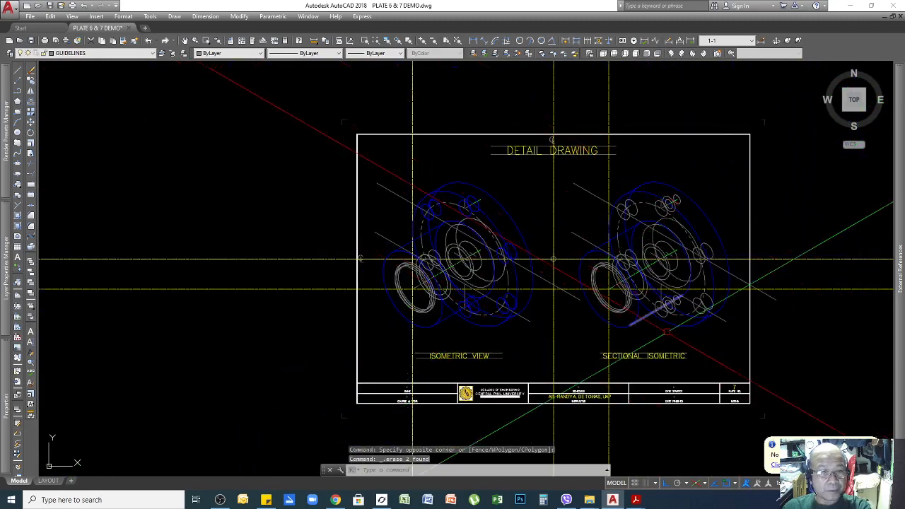
pyautogui.scroll(5, 392, 288)
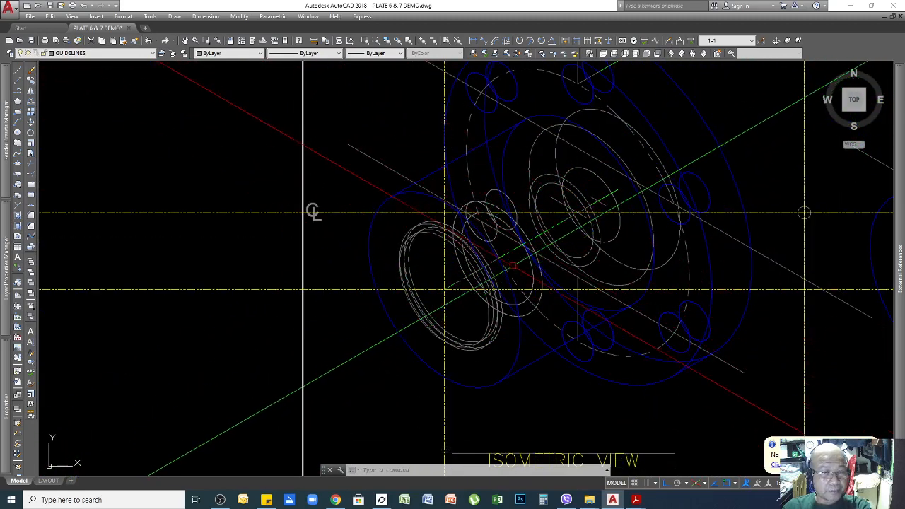
pyautogui.scroll(-2, 519, 282)
pyautogui.scroll(-2, 545, 293)
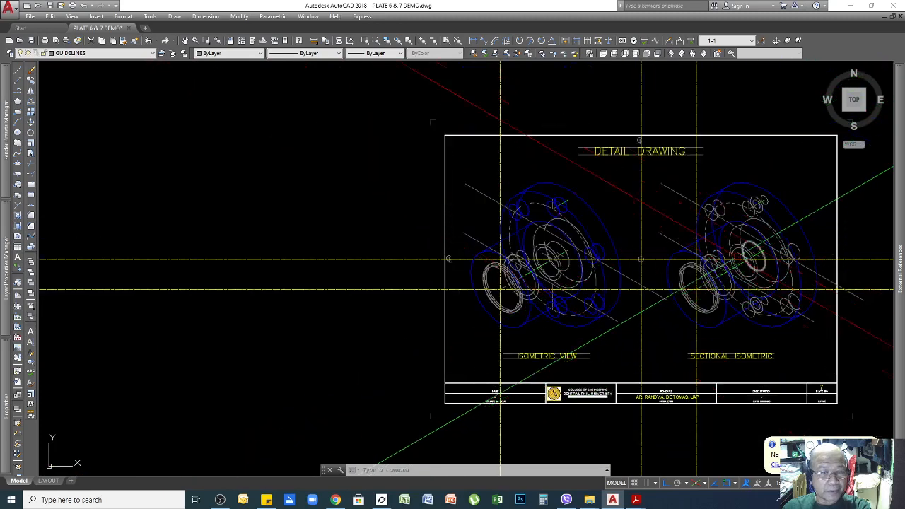
pyautogui.scroll(8, 642, 273)
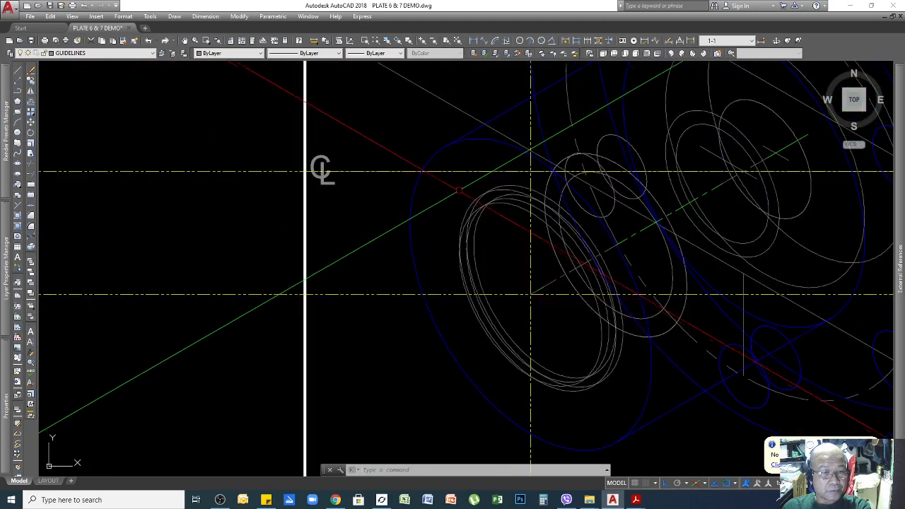
pyautogui.scroll(-4, 469, 226)
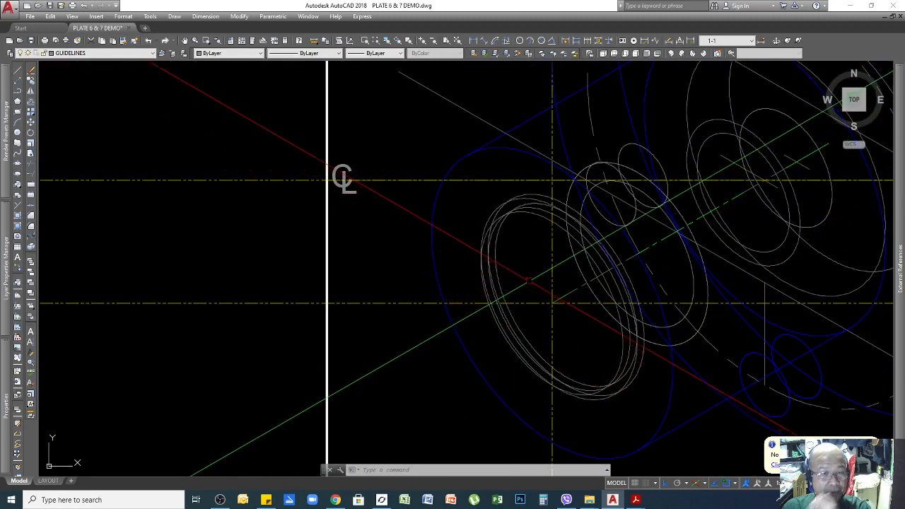
pyautogui.scroll(4, 522, 273)
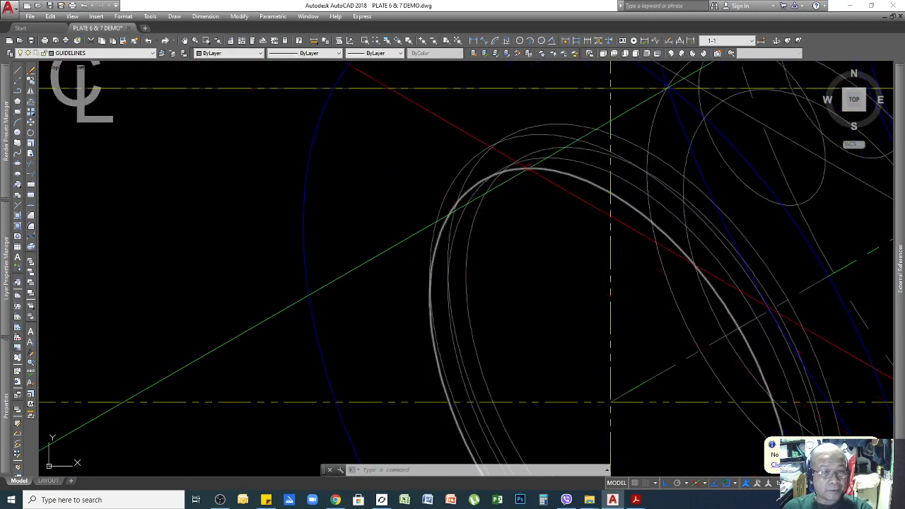
pyautogui.click(134, 40)
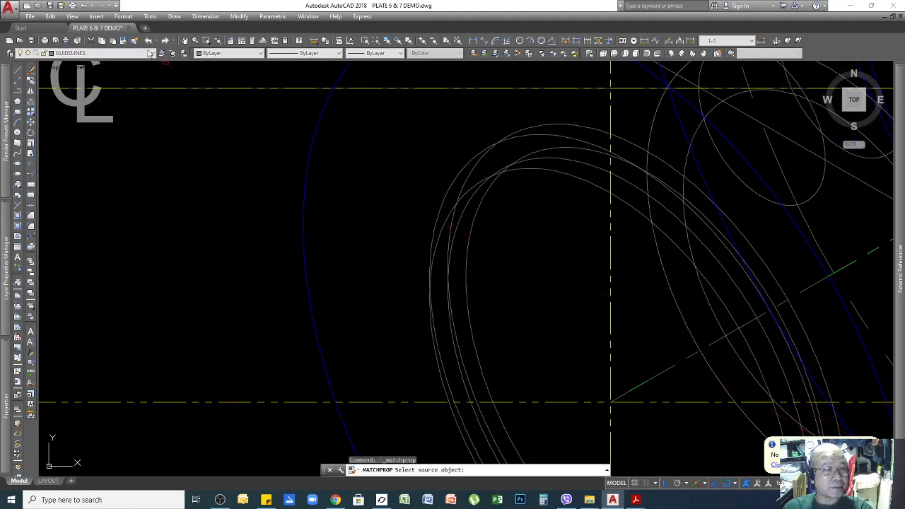
pyautogui.click(309, 148)
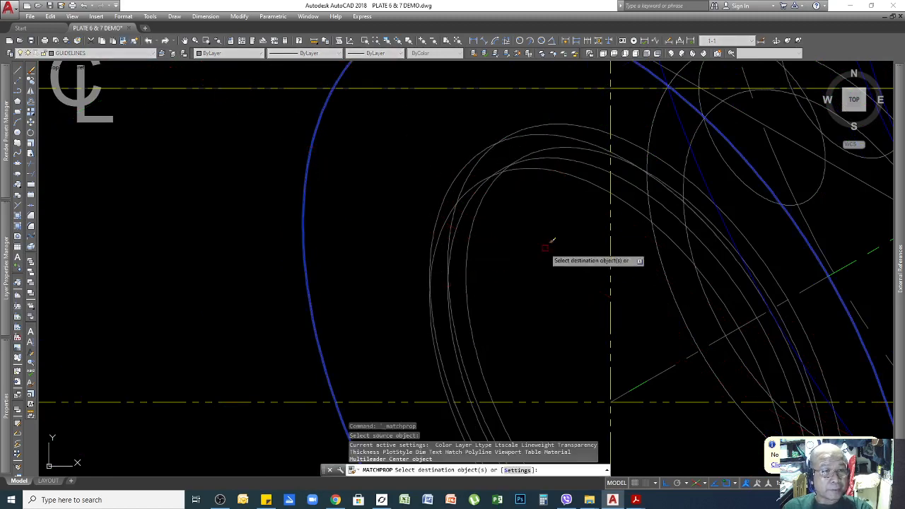
pyautogui.click(561, 159)
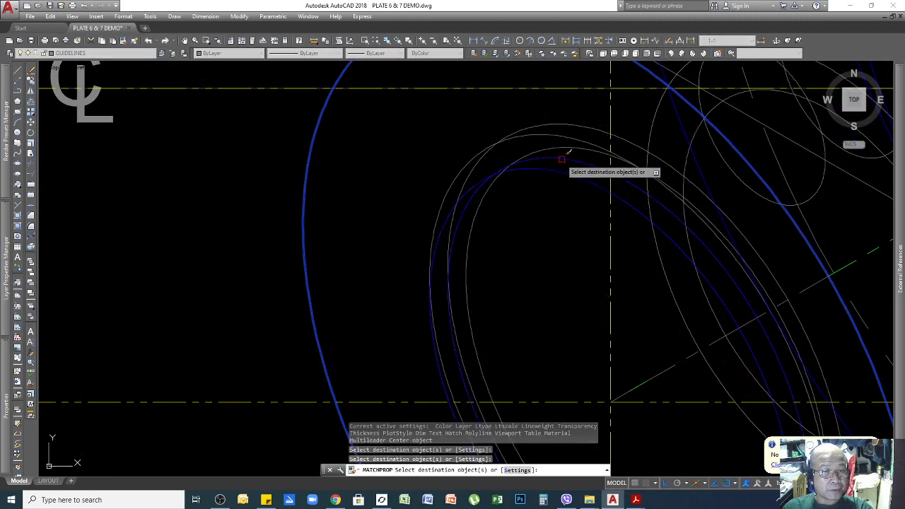
pyautogui.click(594, 111)
pyautogui.click(540, 196)
pyautogui.scroll(-2, 487, 222)
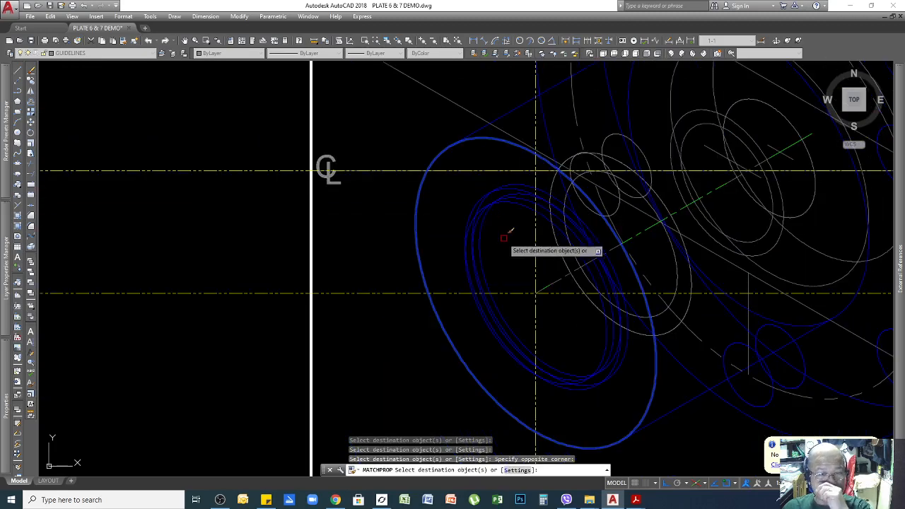
# Examine the front bore ellipses in the finished Isometric View of the upper sheet and compare them with the lower sheet's bore
pyautogui.scroll(-2, 710, 280)
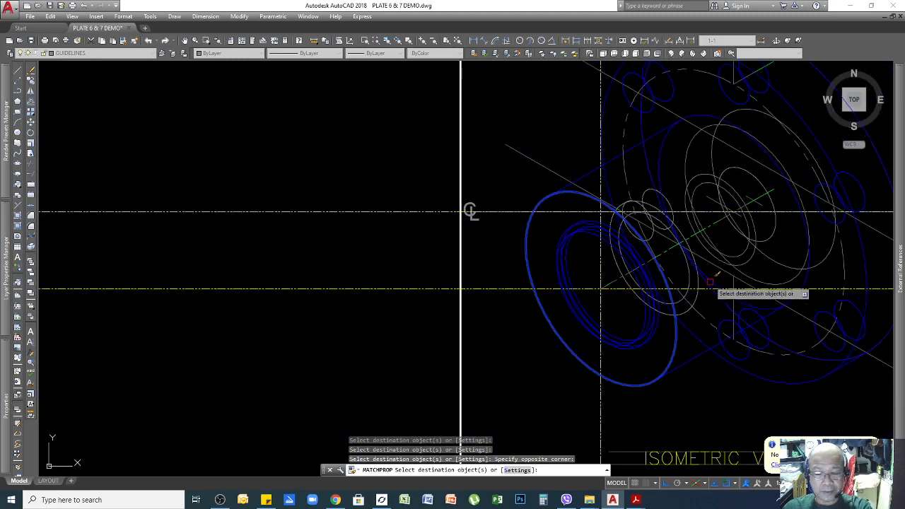
pyautogui.scroll(-4, 649, 305)
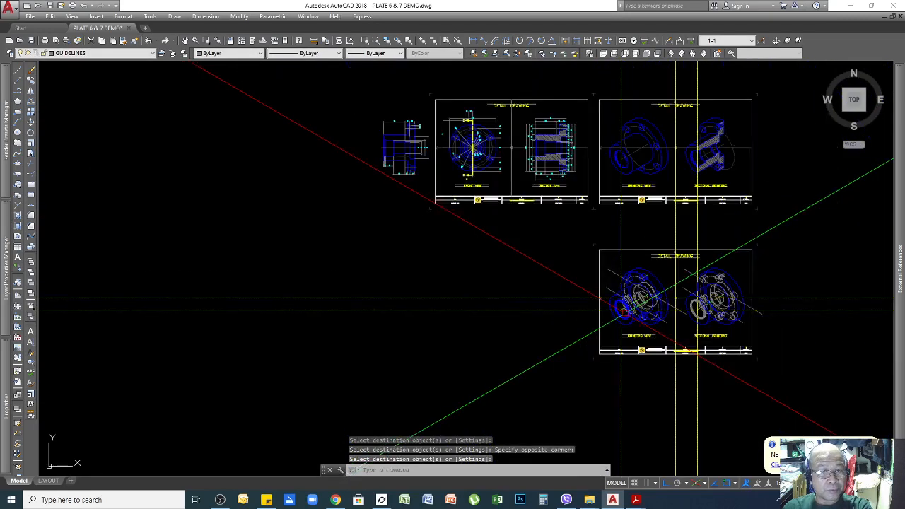
pyautogui.scroll(6, 622, 166)
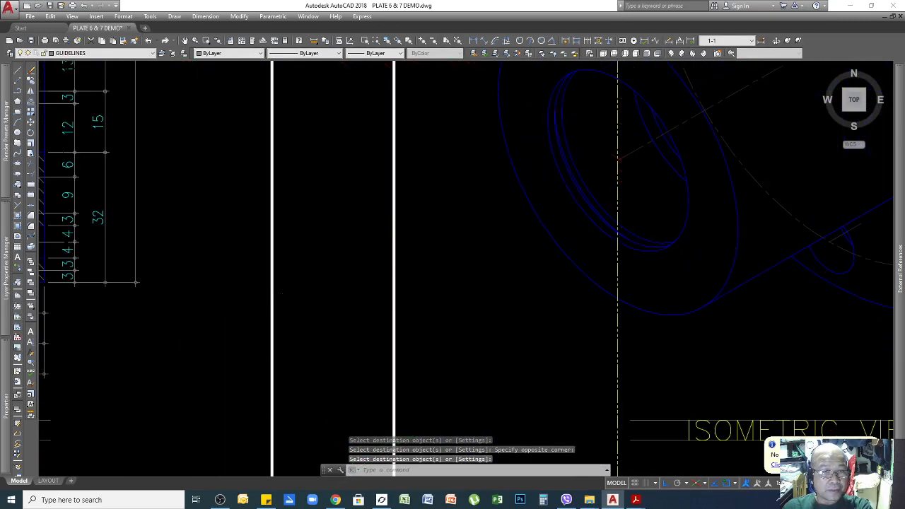
pyautogui.moveTo(619, 159); pyautogui.dragTo(632, 220, button='middle')
pyautogui.scroll(2, 604, 277)
pyautogui.scroll(-2, 605, 278)
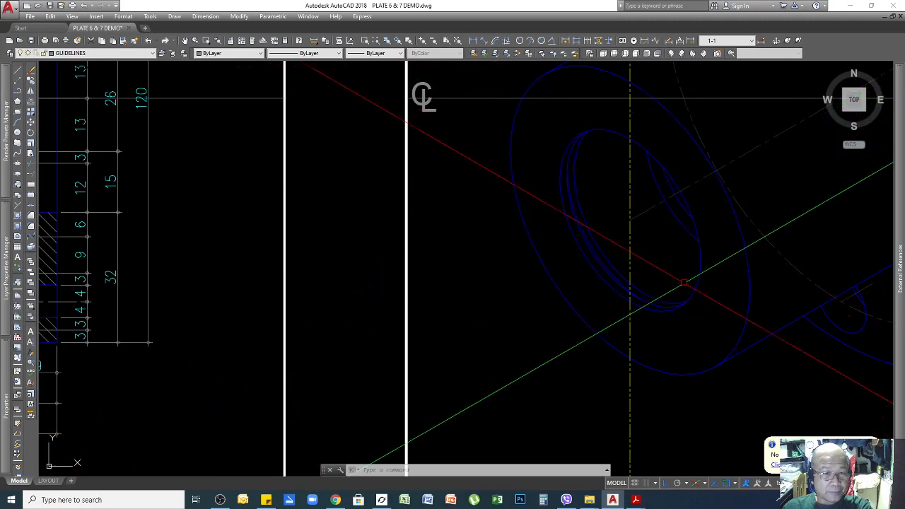
pyautogui.click(602, 130)
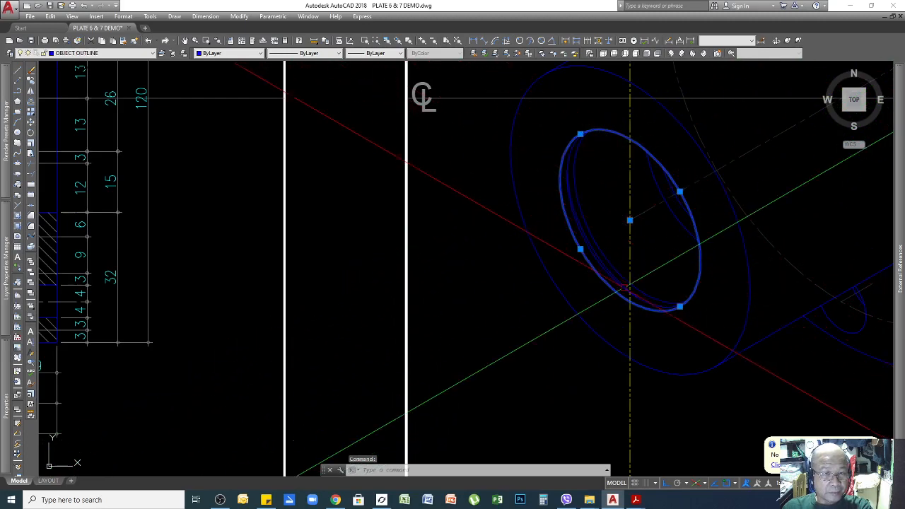
pyautogui.scroll(-2, 639, 249)
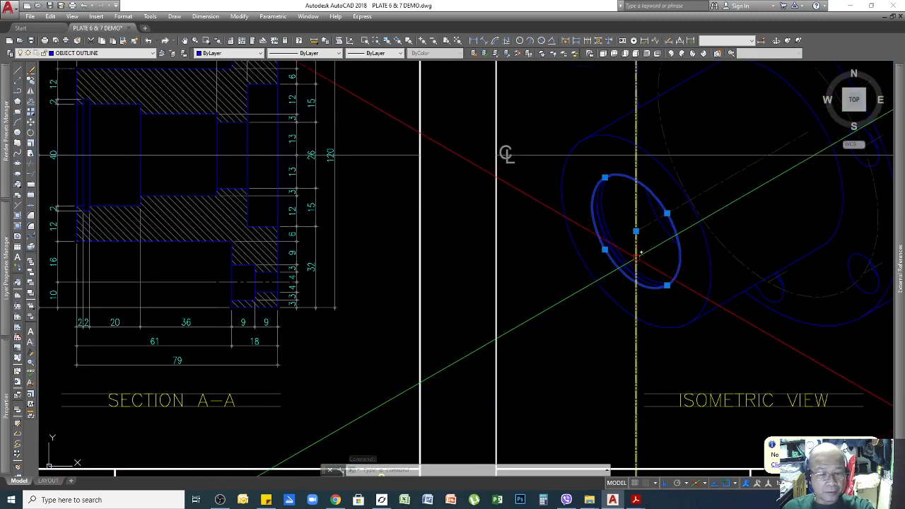
pyautogui.scroll(-5, 573, 212)
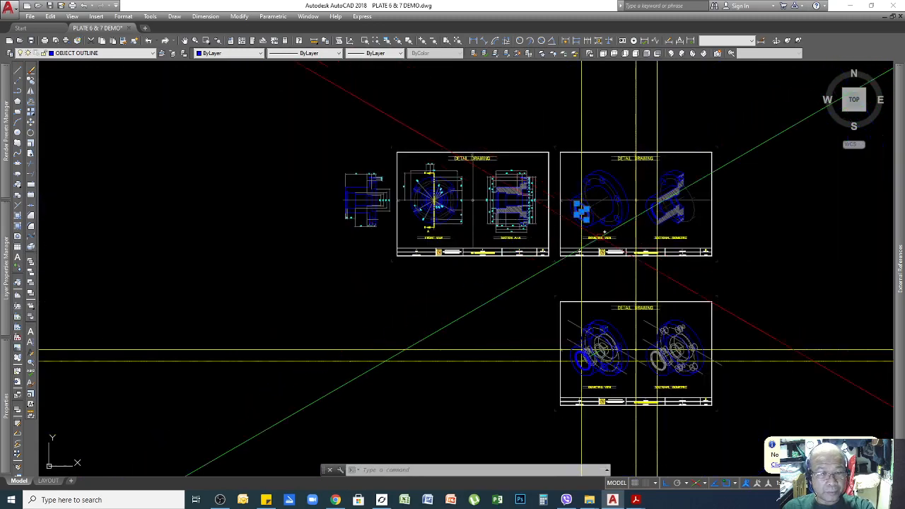
pyautogui.scroll(5, 575, 378)
pyautogui.press('Escape')
pyautogui.scroll(4, 652, 337)
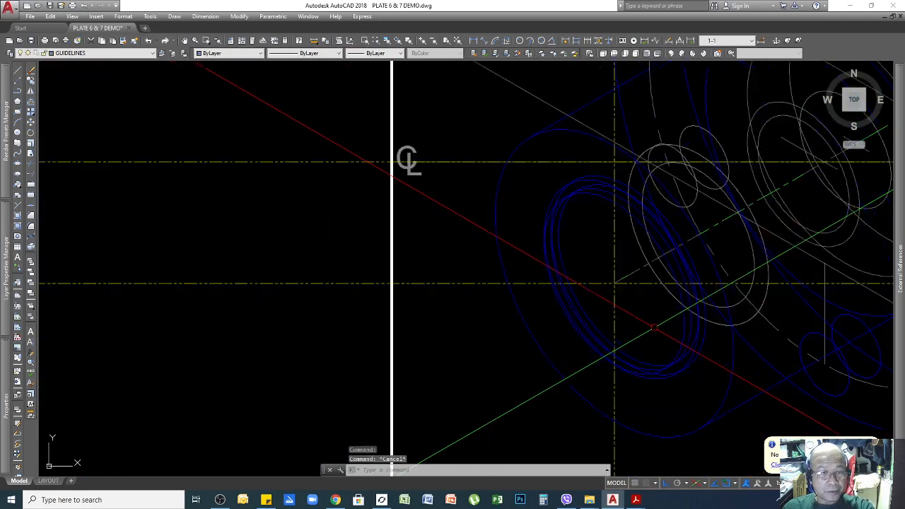
# Match the two concentric grey ellipses behind the Isometric View's front bore to the front cylinder's blue outer outline
pyautogui.click(643, 198)
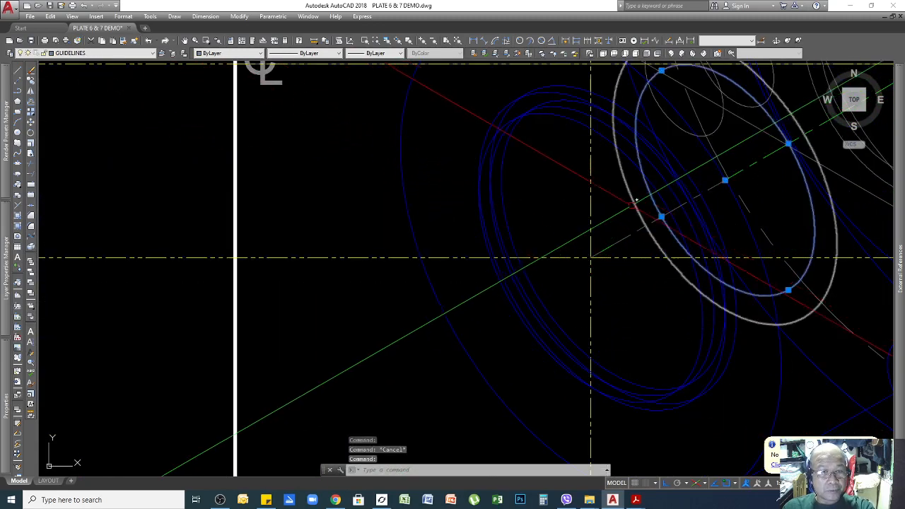
pyautogui.press('Escape')
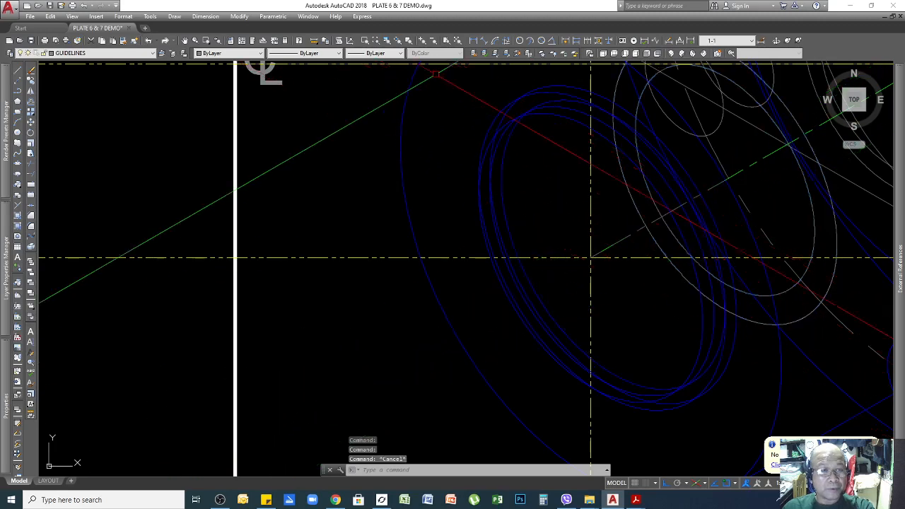
pyautogui.click(123, 40)
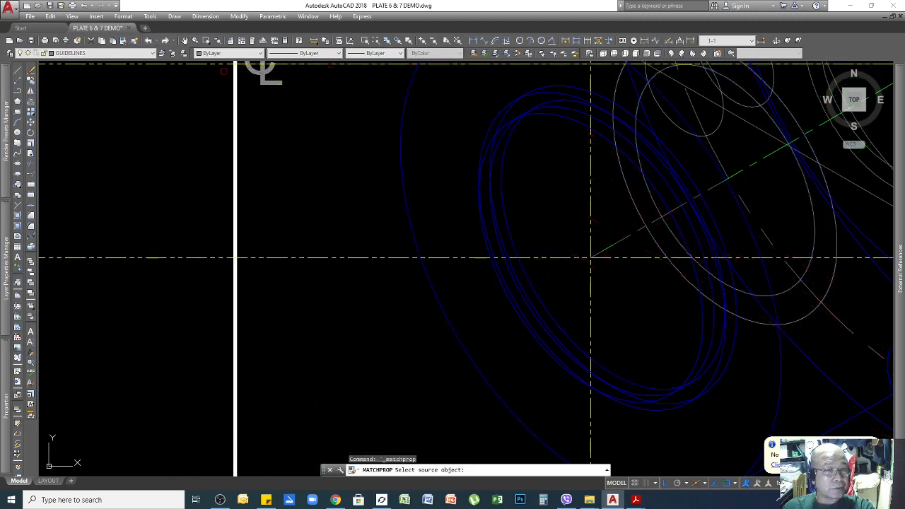
pyautogui.click(742, 244)
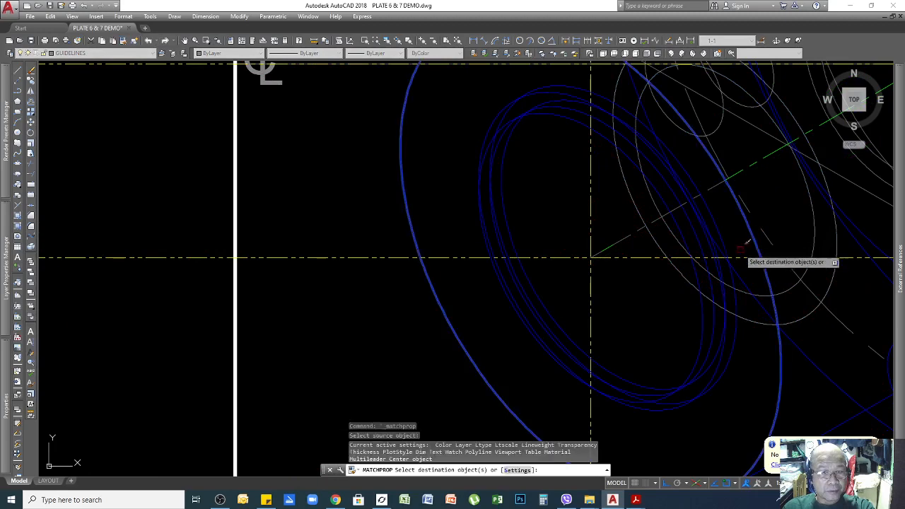
pyautogui.click(674, 242)
pyautogui.click(654, 242)
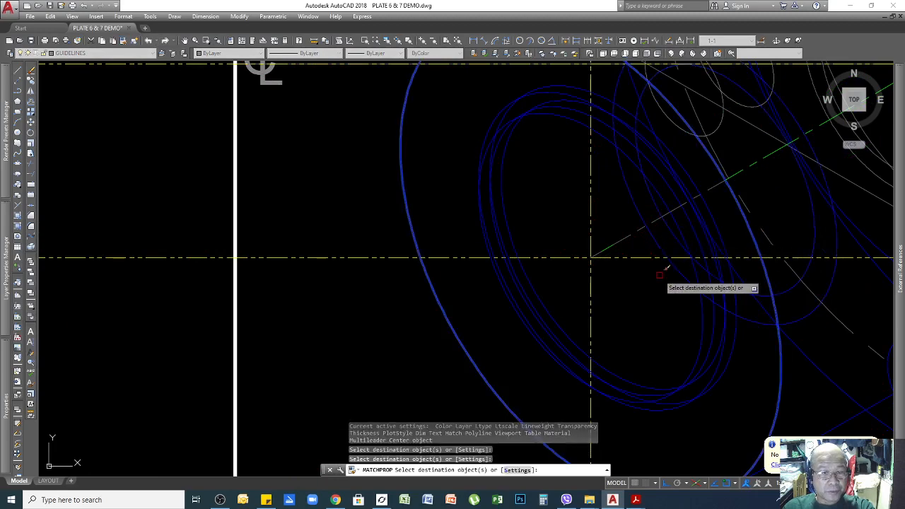
pyautogui.press('Return')
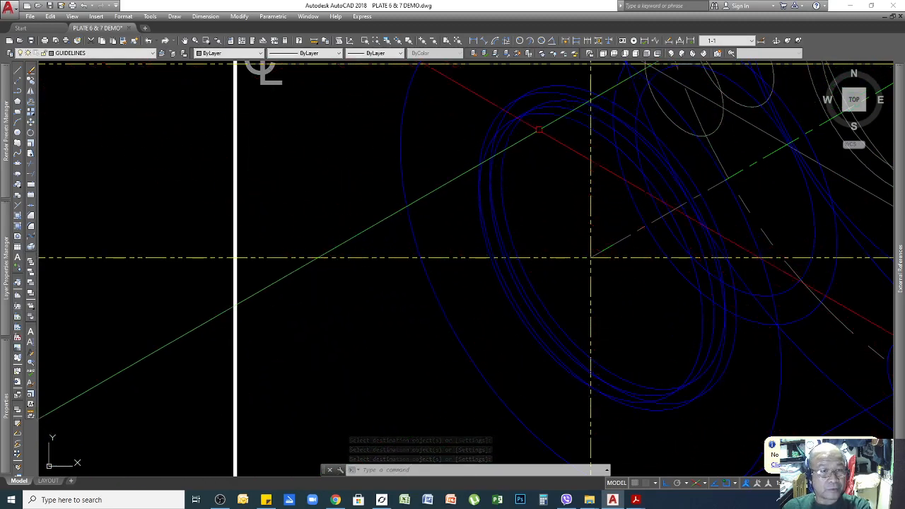
# Trim the two rear bore ellipses in the Isometric View to the front bore ellipse, removing the portions outside it
pyautogui.click(496, 152)
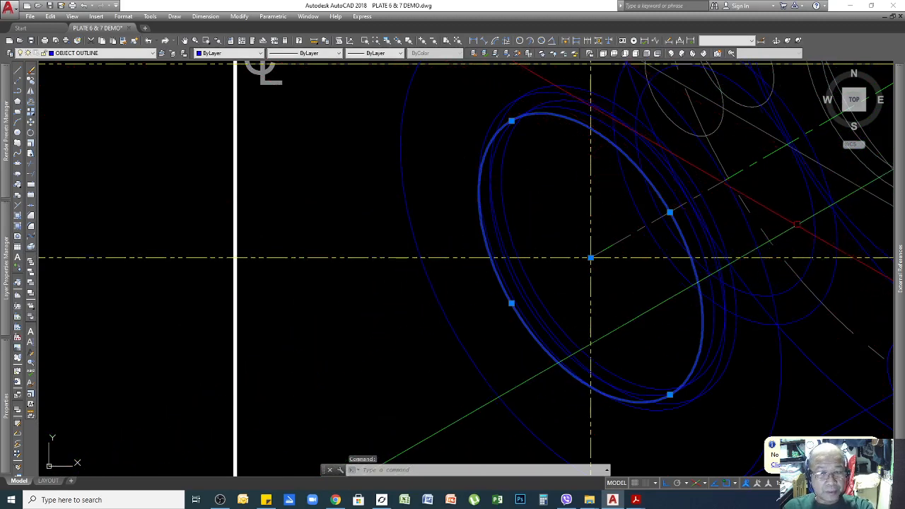
pyautogui.scroll(-4, 752, 206)
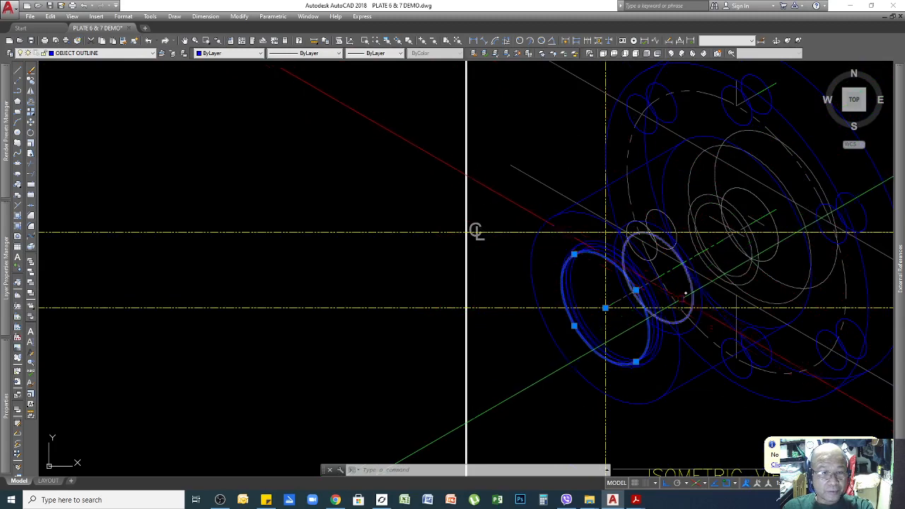
pyautogui.scroll(5, 620, 300)
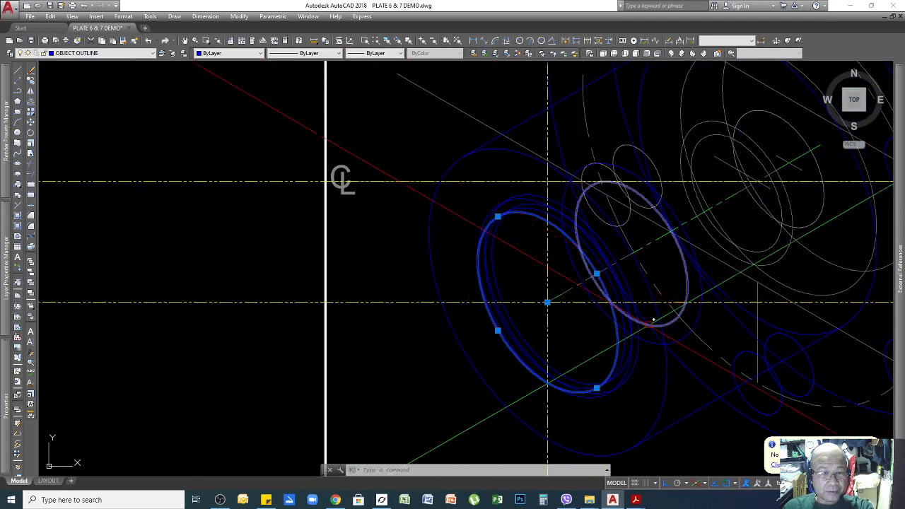
pyautogui.scroll(2, 620, 299)
pyautogui.press('Escape')
pyautogui.press('Escape')
pyautogui.scroll(2, 556, 200)
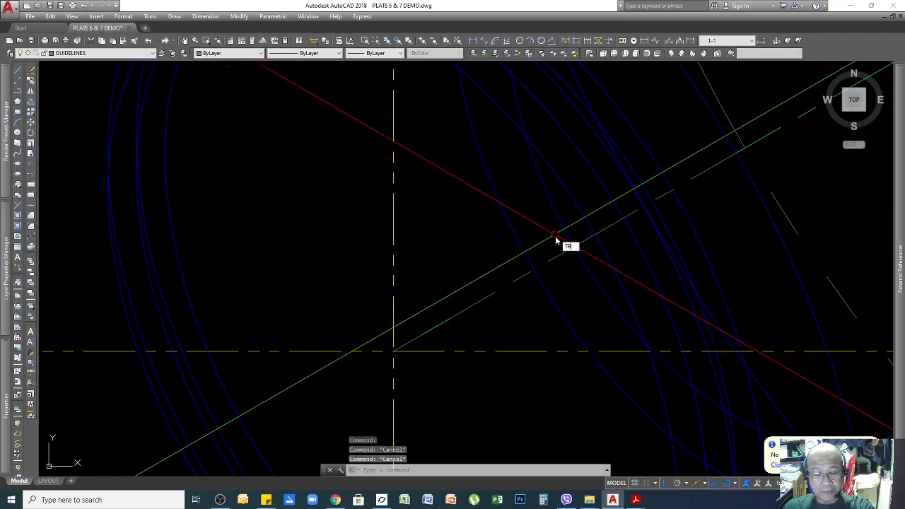
pyautogui.press('Return')
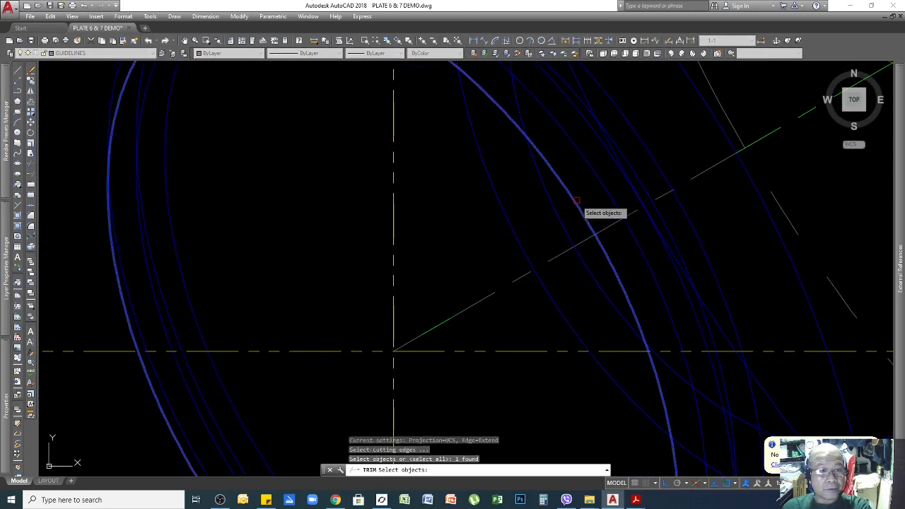
pyautogui.press('Return')
pyautogui.scroll(-4, 587, 241)
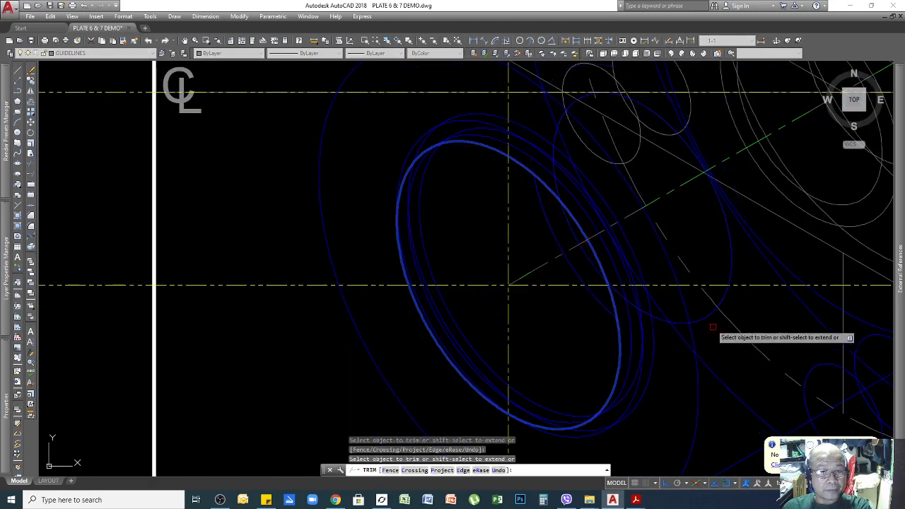
pyautogui.press('Return')
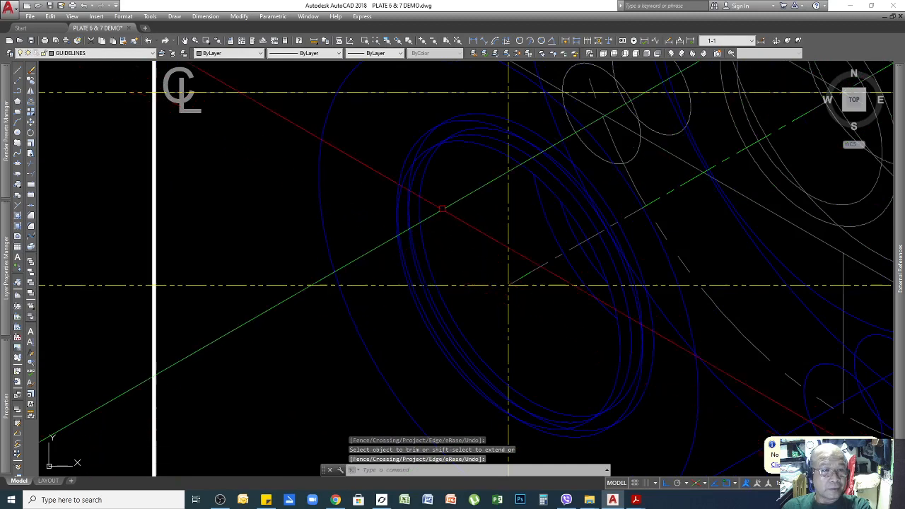
# Trim the remaining concentric bore ellipses to the front bore ellipse, removing the portions that extend beyond its upper-right side
pyautogui.scroll(2, 459, 190)
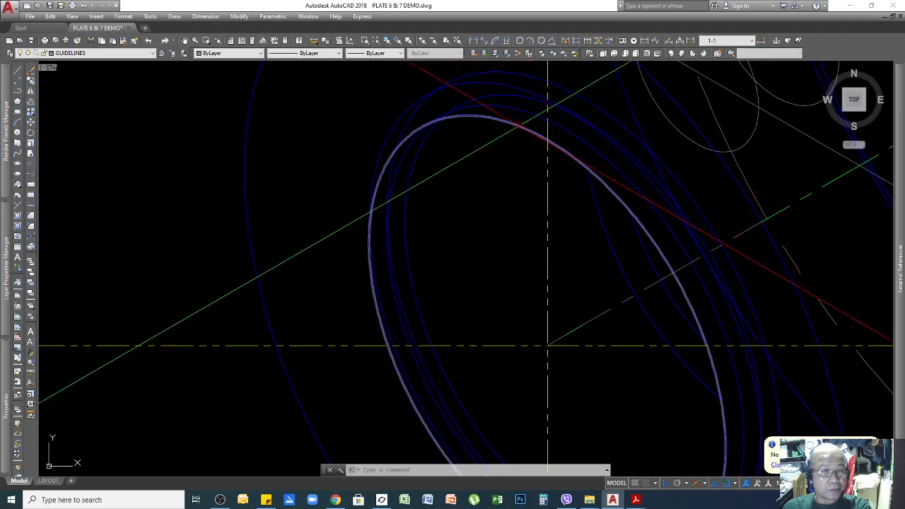
pyautogui.click(519, 125)
pyautogui.scroll(-2, 528, 157)
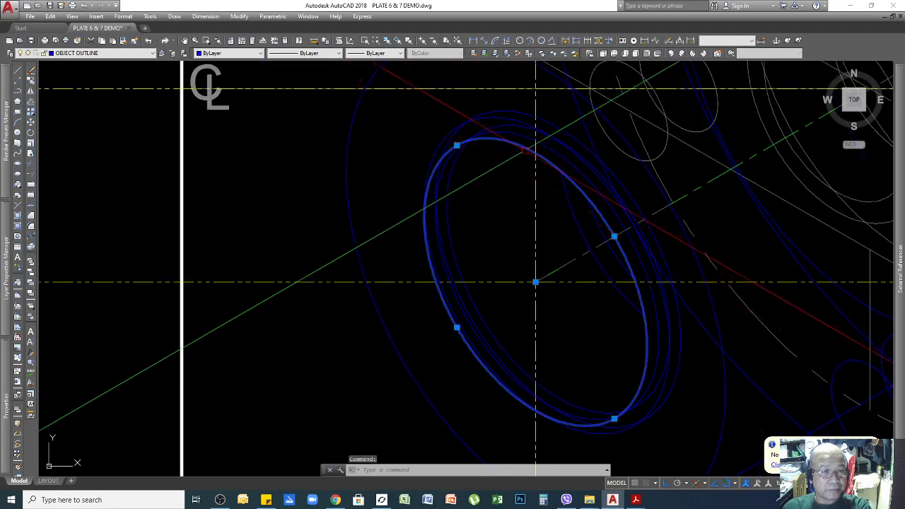
pyautogui.click(508, 145)
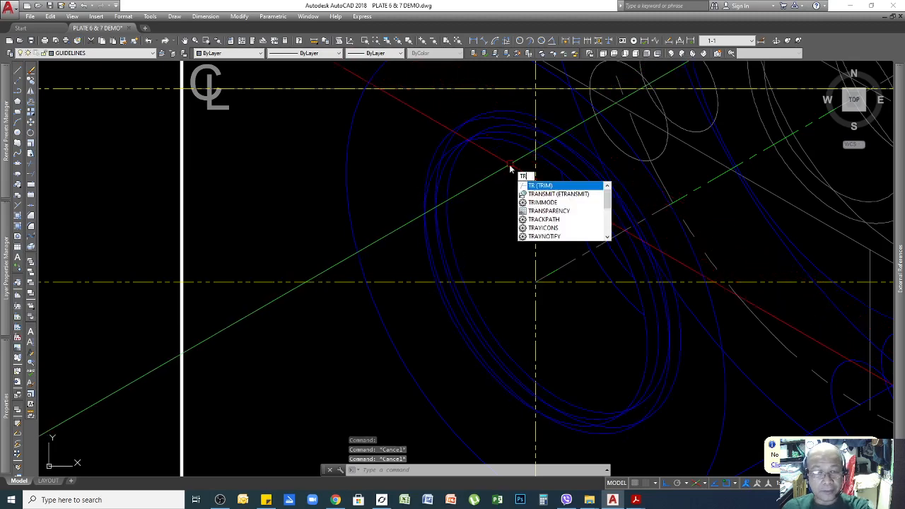
pyautogui.press('Return')
pyautogui.click(511, 144)
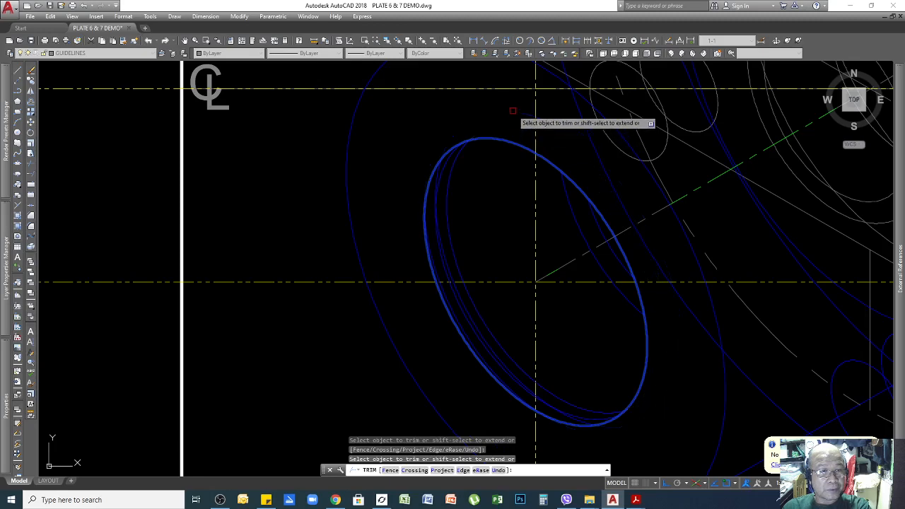
pyautogui.press('Return')
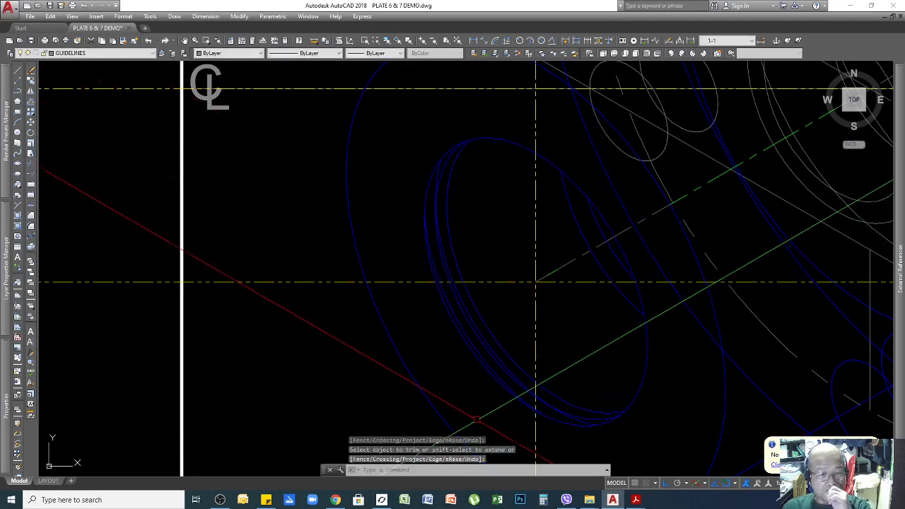
# Compare the nested bore ellipses in the lower sheet's Isometric View with those in the finished upper sheet
pyautogui.scroll(-2, 714, 307)
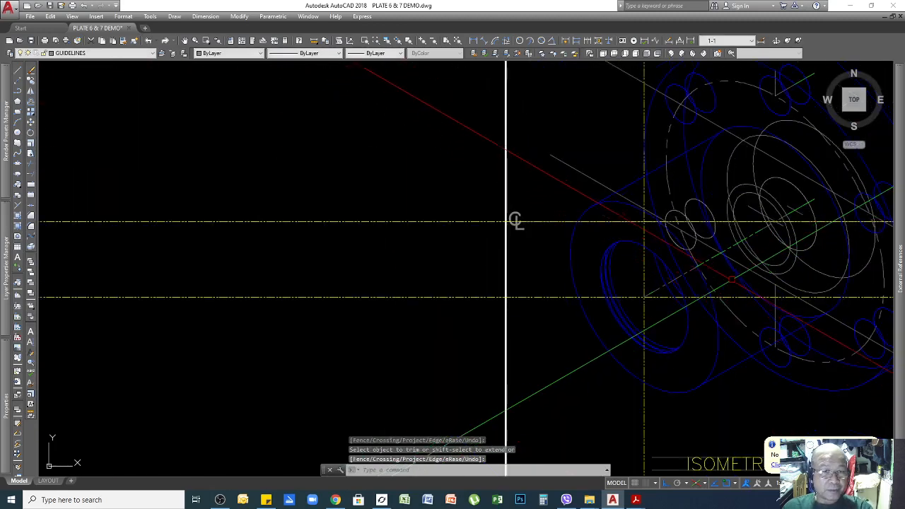
pyautogui.scroll(1, 716, 330)
pyautogui.scroll(1, 715, 342)
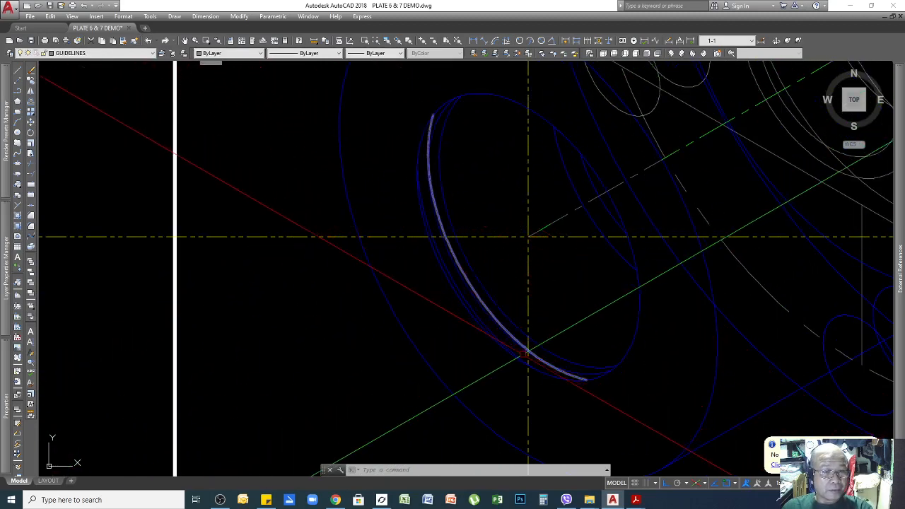
pyautogui.scroll(2, 515, 362)
pyautogui.scroll(-3, 538, 366)
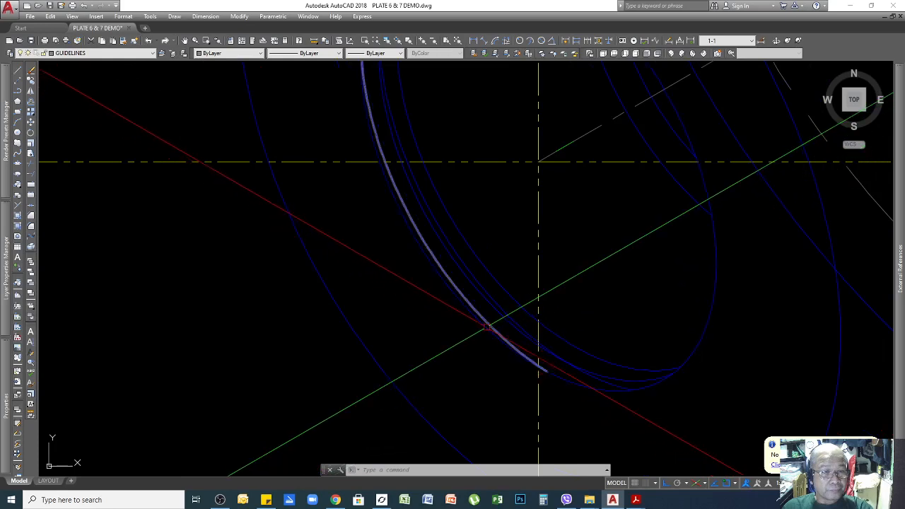
pyautogui.scroll(-5, 506, 219)
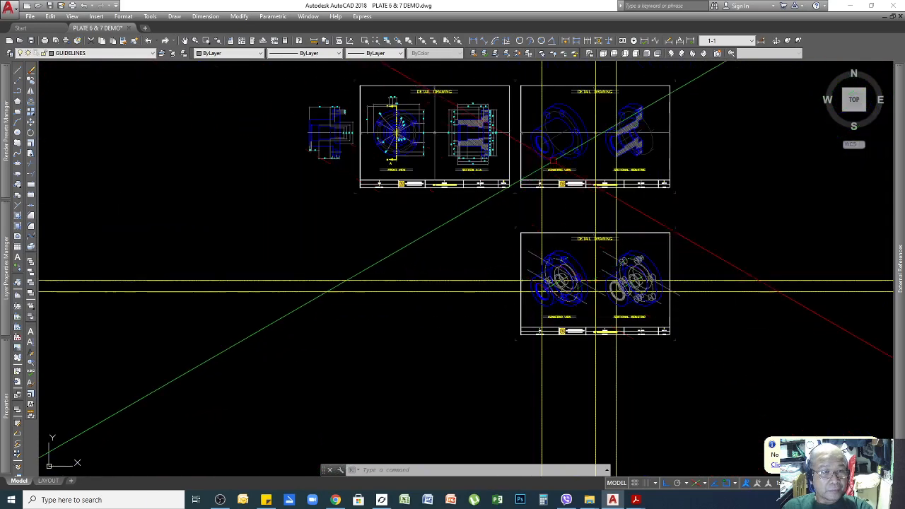
pyautogui.scroll(6, 565, 308)
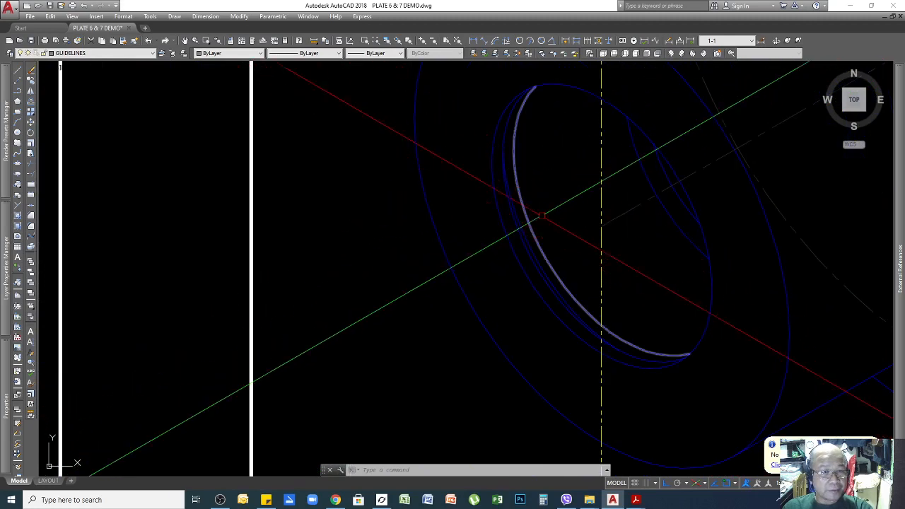
pyautogui.scroll(3, 601, 353)
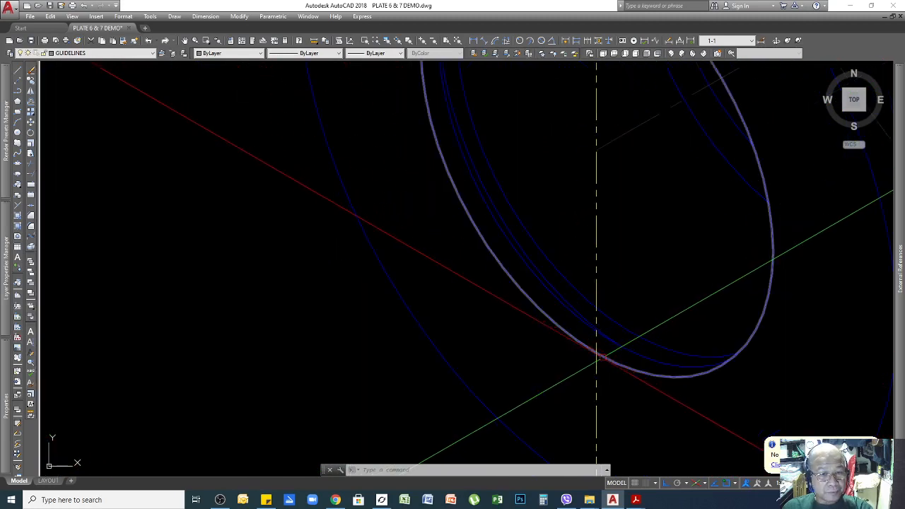
pyautogui.scroll(-3, 596, 332)
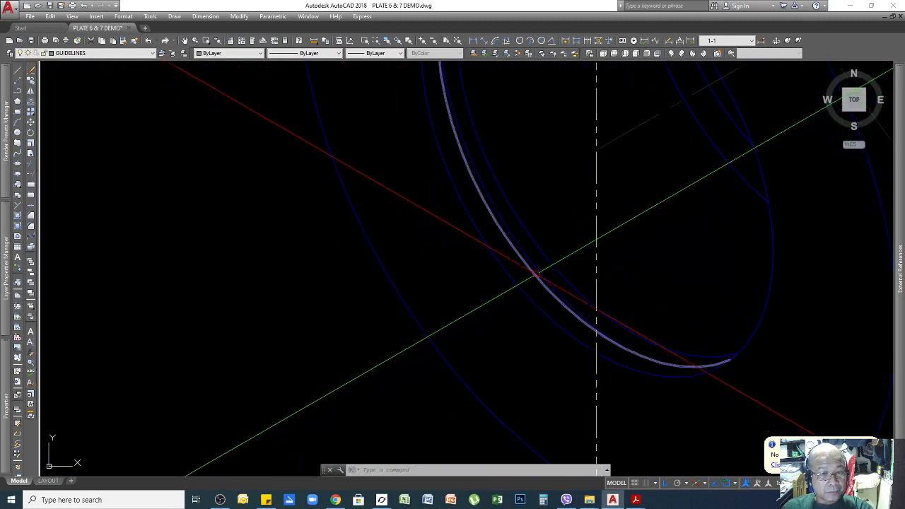
# Examine the individual inner bore arcs of the finished Isometric View and the matching narrow groove in the bore of Section A-A
pyautogui.click(596, 321)
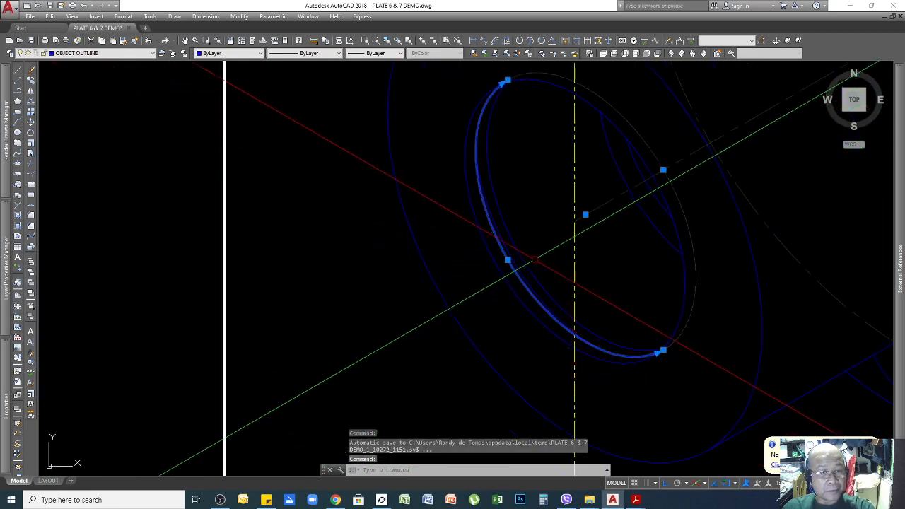
pyautogui.scroll(4, 528, 262)
pyautogui.press('Escape')
pyautogui.click(519, 263)
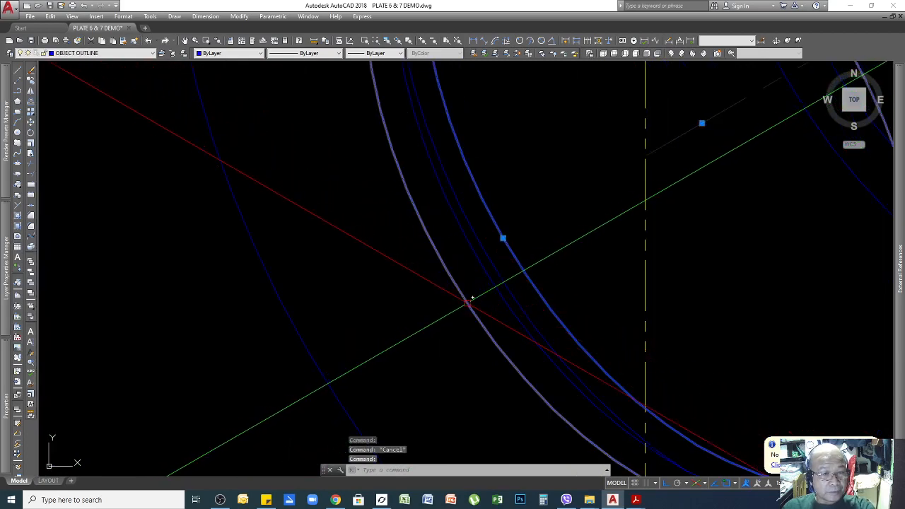
pyautogui.press('Escape')
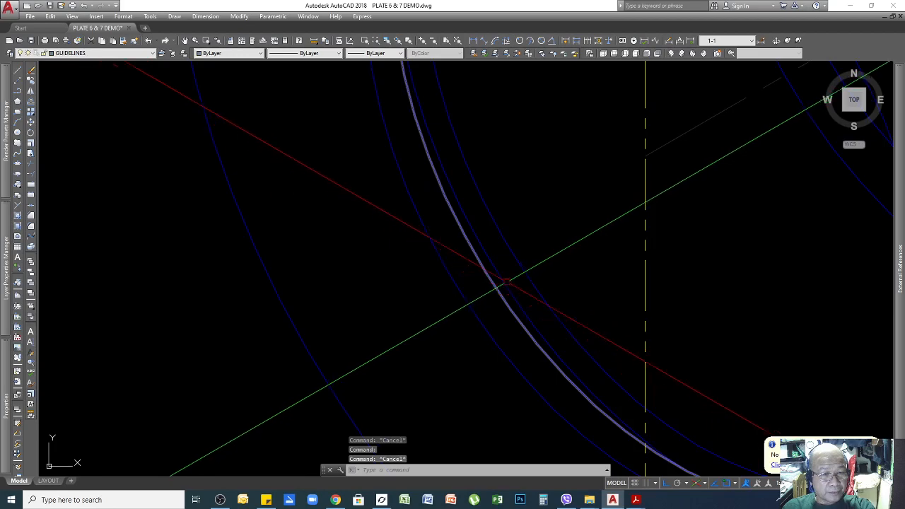
pyautogui.scroll(-4, 508, 293)
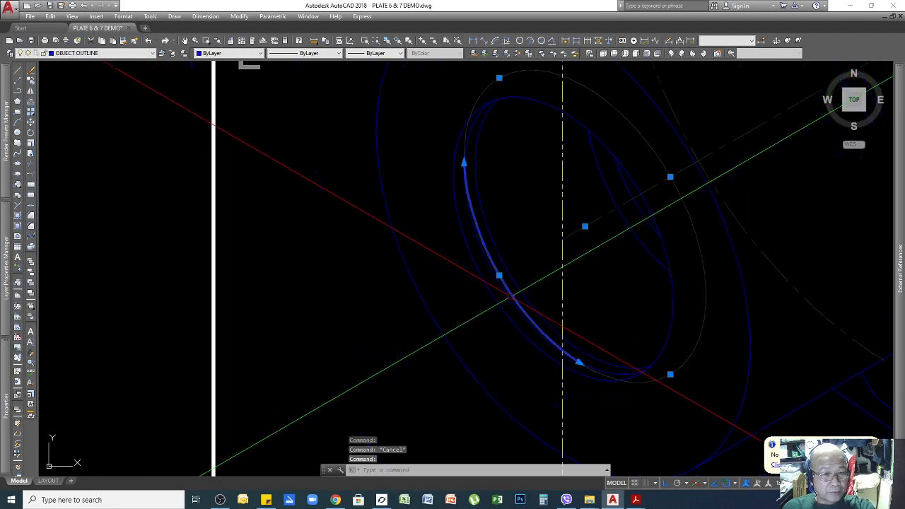
pyautogui.scroll(4, 466, 157)
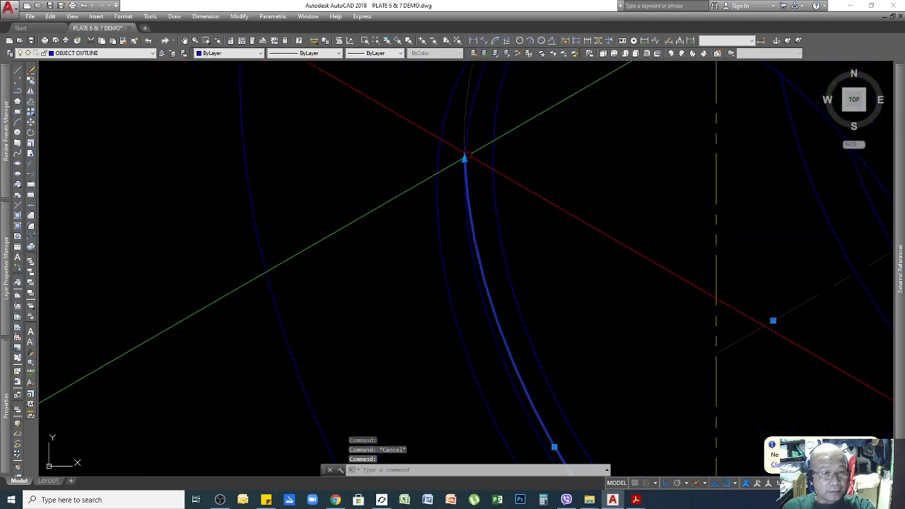
pyautogui.press('Escape')
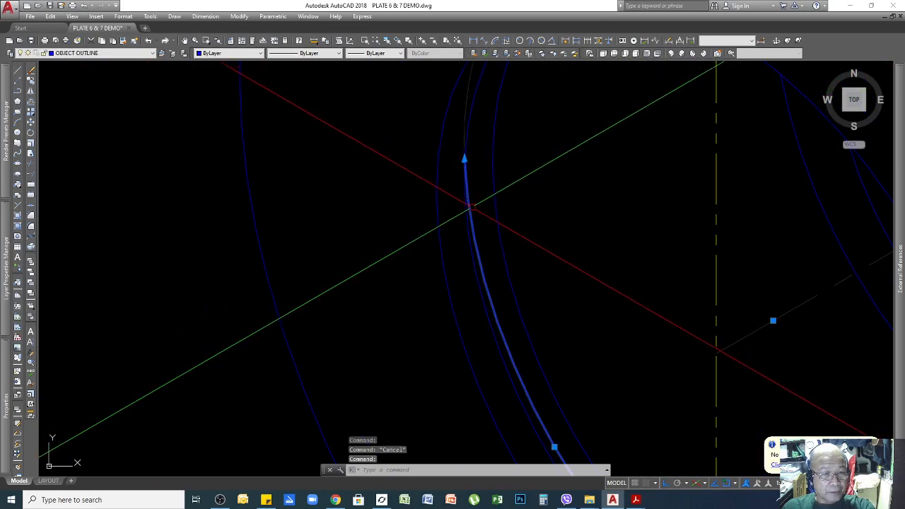
pyautogui.scroll(-2, 469, 205)
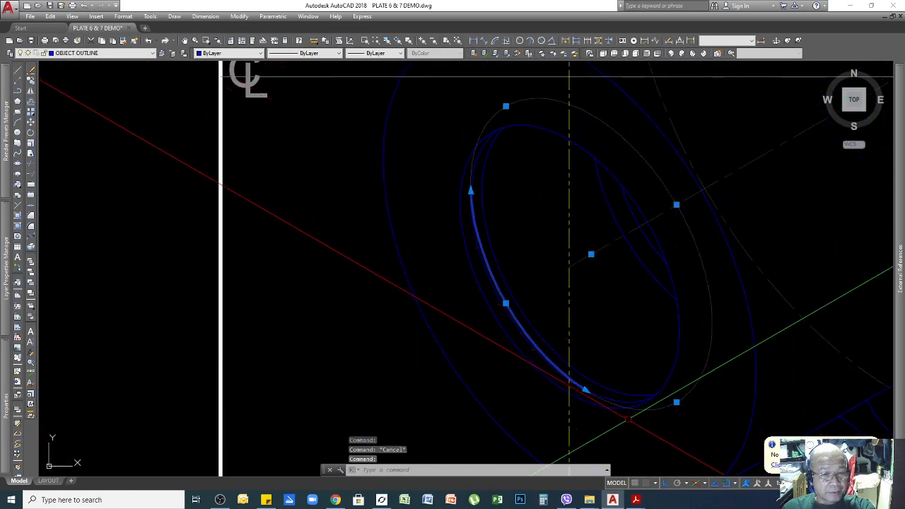
pyautogui.scroll(-5, 678, 407)
pyautogui.scroll(6, 452, 381)
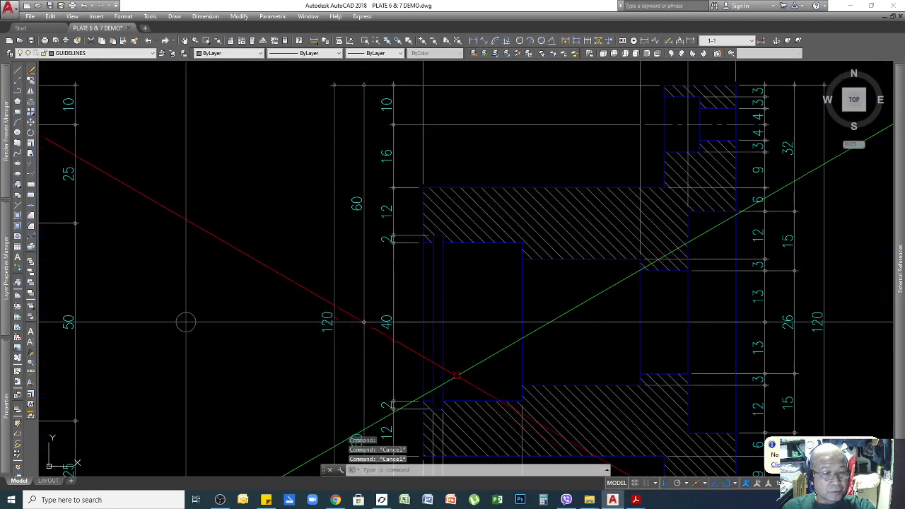
pyautogui.scroll(4, 382, 266)
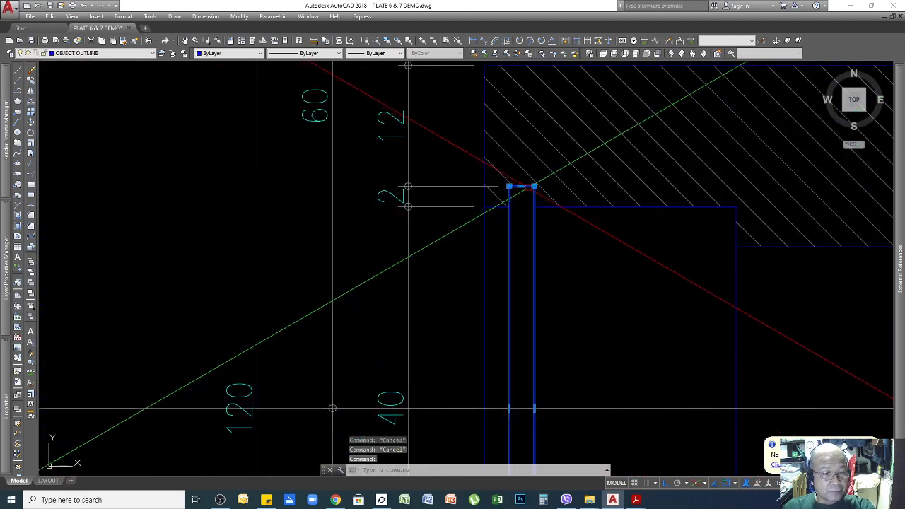
pyautogui.scroll(-10, 332, 408)
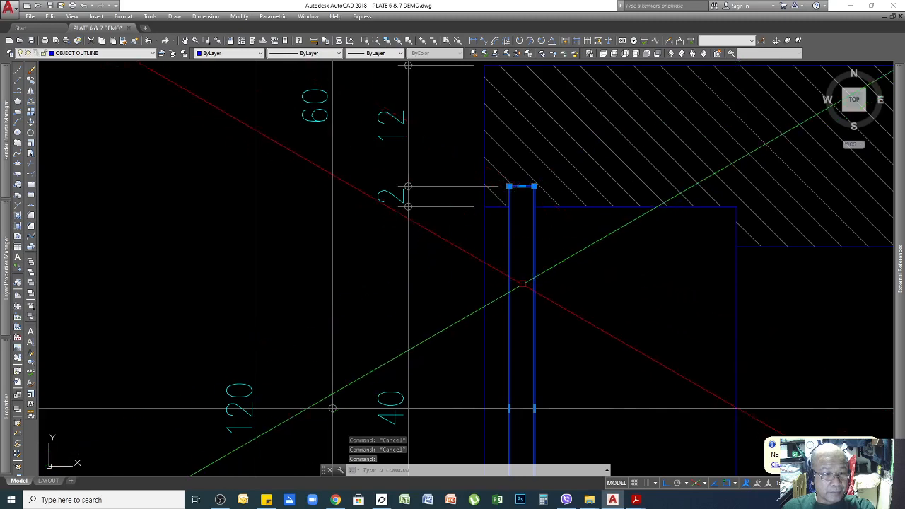
pyautogui.press('Escape')
# Erase the surplus arc just inside the front bore ellipse in the lower sheet's Isometric View
pyautogui.scroll(10, 554, 417)
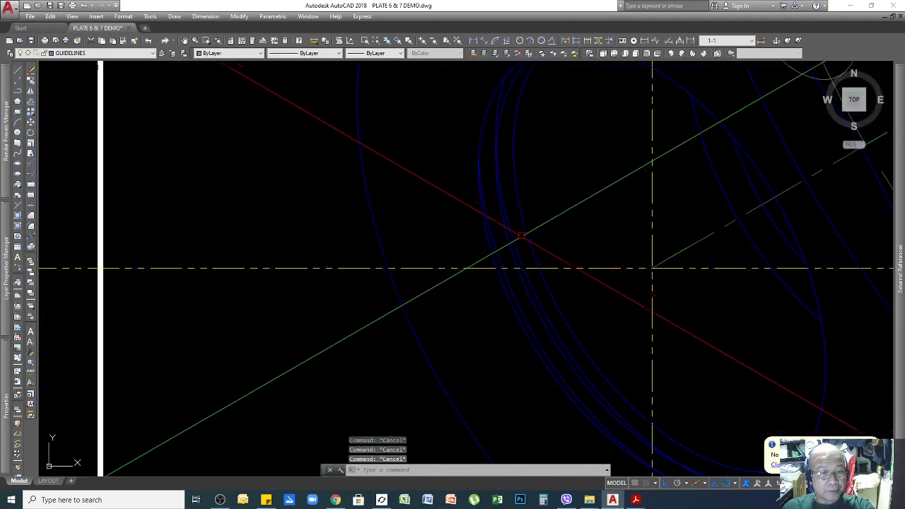
pyautogui.scroll(-2, 520, 239)
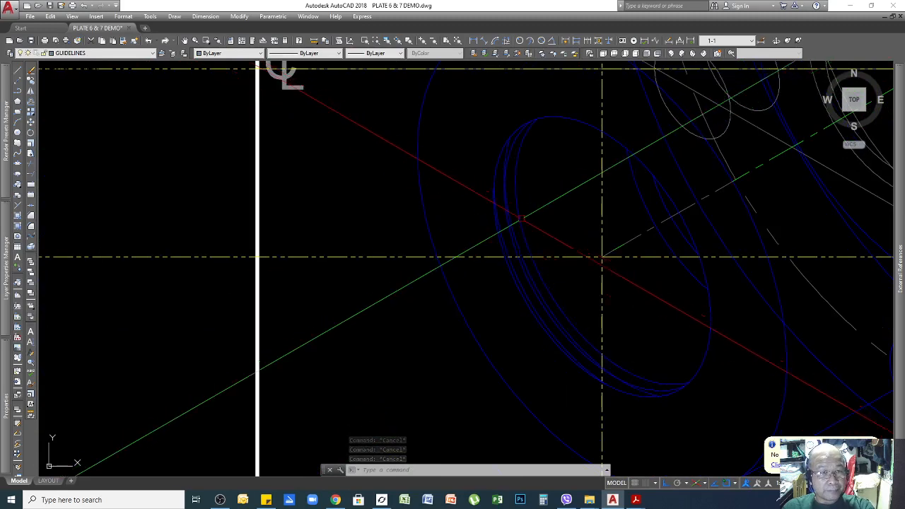
pyautogui.scroll(2, 541, 333)
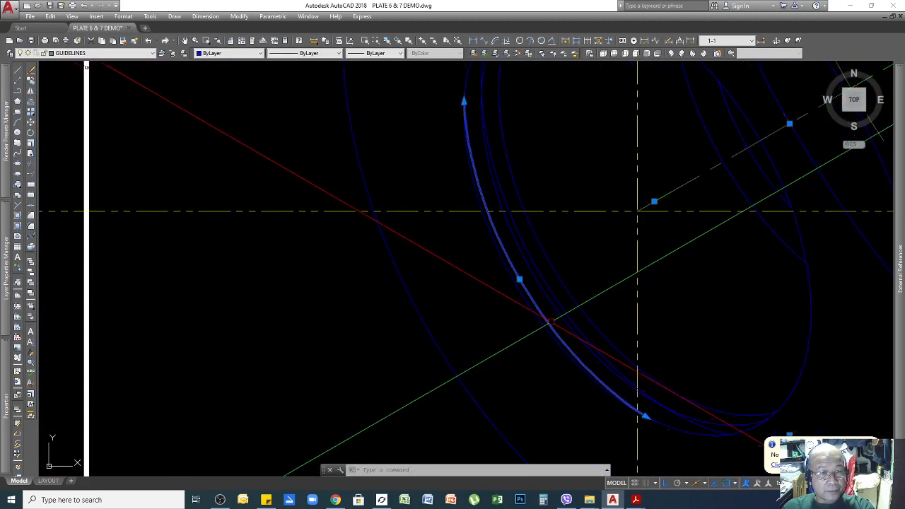
pyautogui.click(551, 318)
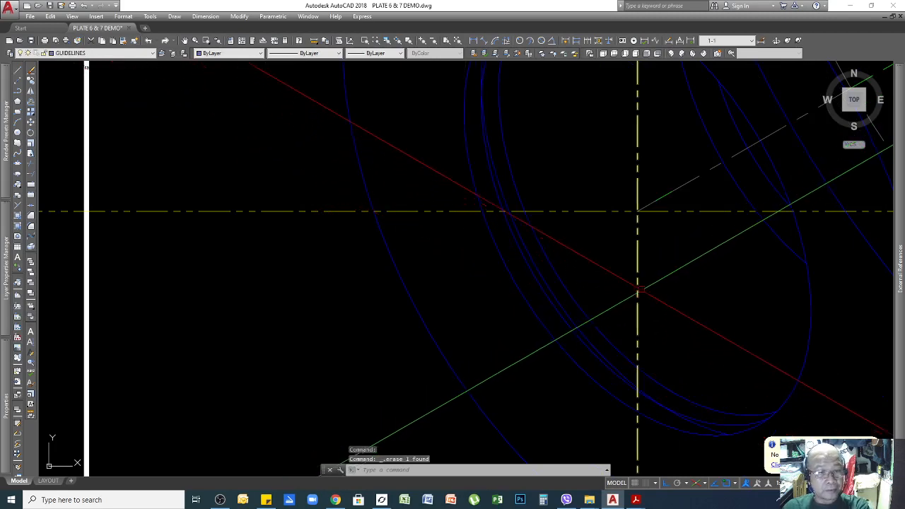
# Inspect the remaining inner bore arcs of the lower sheet's Isometric View, checking where each one ends and crosses its neighbour
pyautogui.click(531, 257)
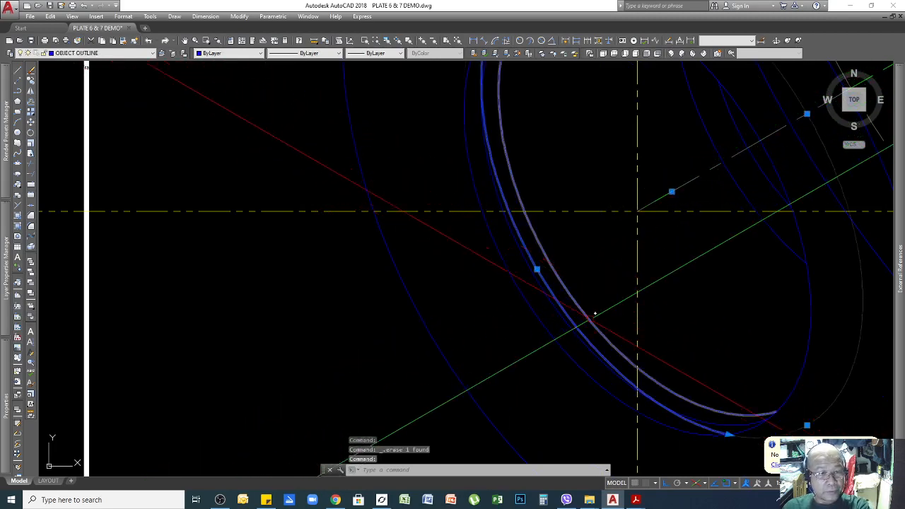
pyautogui.scroll(2, 672, 429)
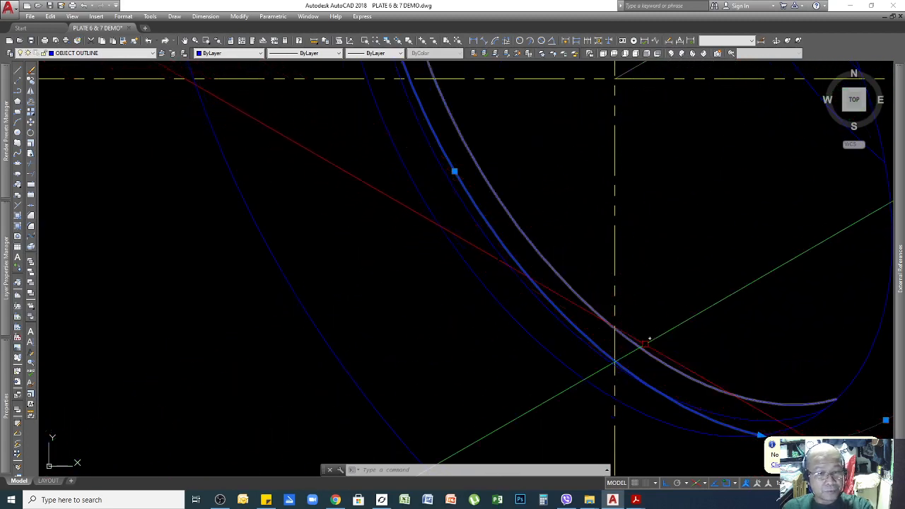
pyautogui.scroll(-2, 564, 286)
pyautogui.scroll(4, 665, 378)
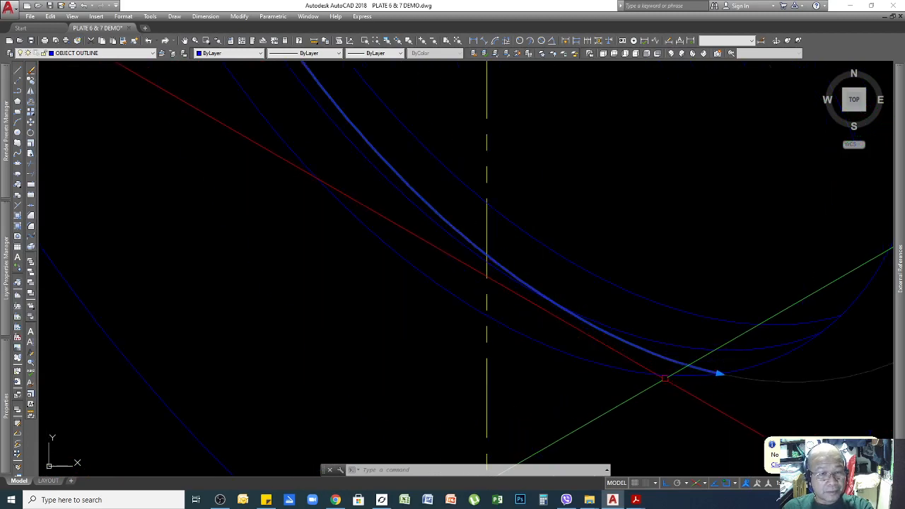
pyautogui.press('Escape')
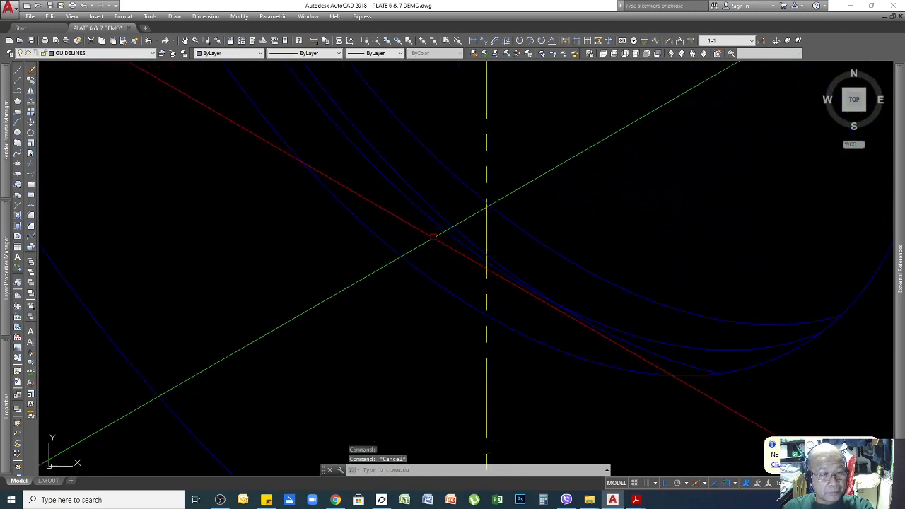
pyautogui.click(405, 195)
pyautogui.scroll(-2, 682, 397)
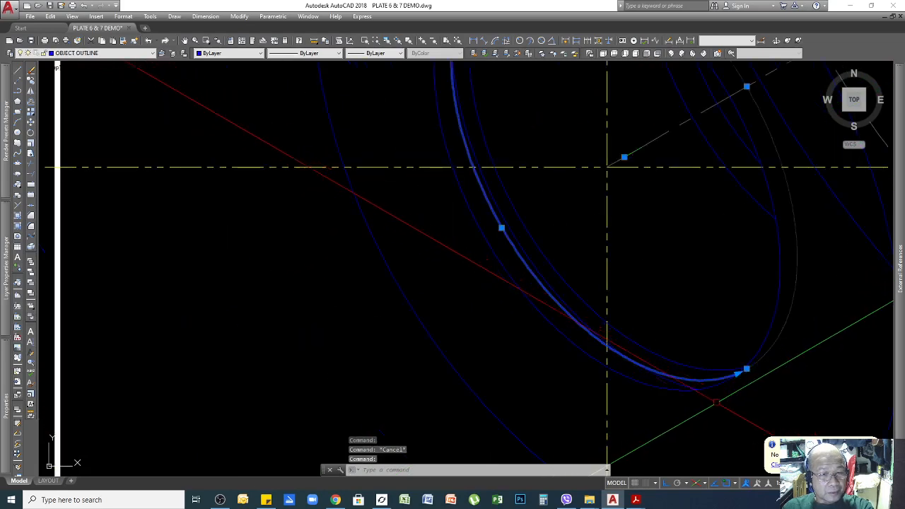
pyautogui.scroll(-1, 552, 297)
pyautogui.scroll(2, 504, 203)
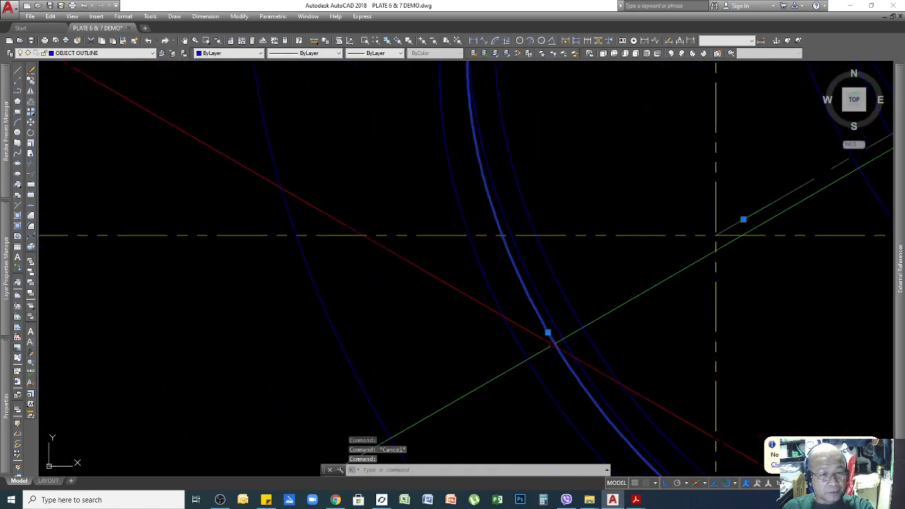
pyautogui.press('Escape')
pyautogui.press('Escape')
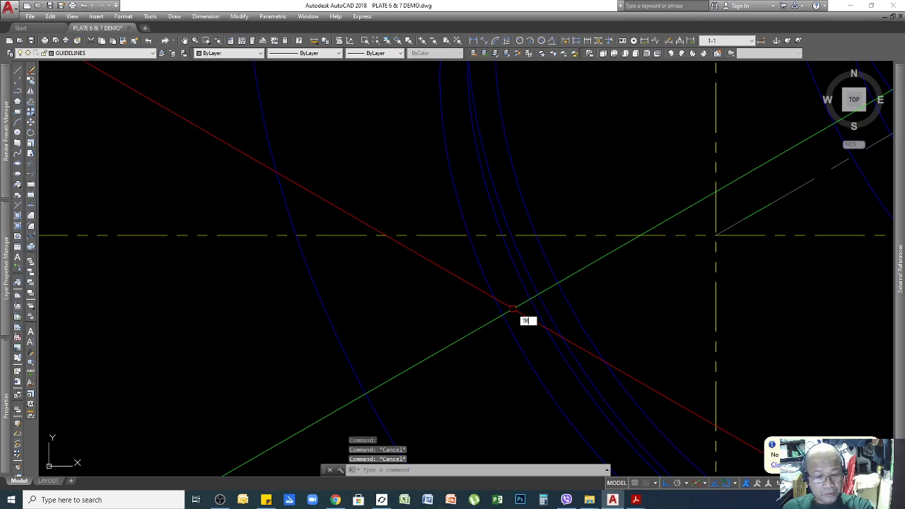
# Trim the front groove arc against the neighbouring inner bore arc, removing its surplus portions at the upper and lower ends
pyautogui.write('TR')
pyautogui.press('Return')
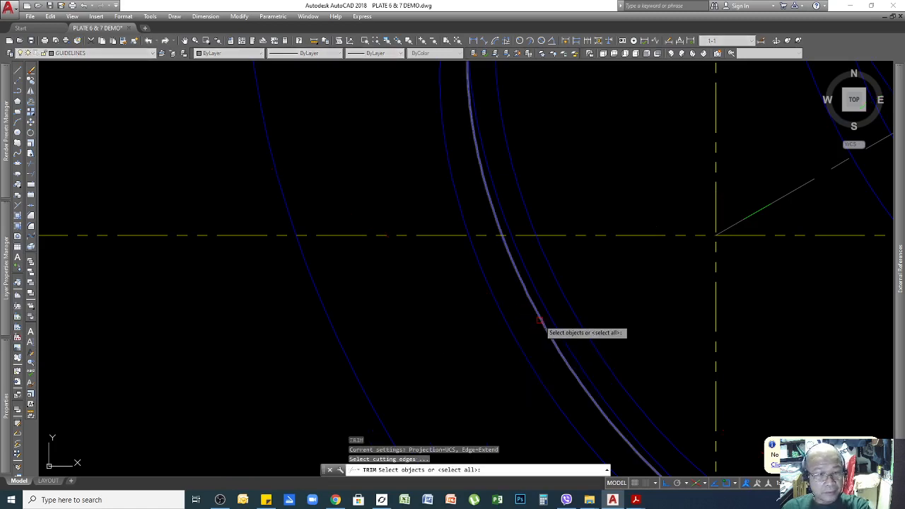
pyautogui.scroll(-2, 539, 321)
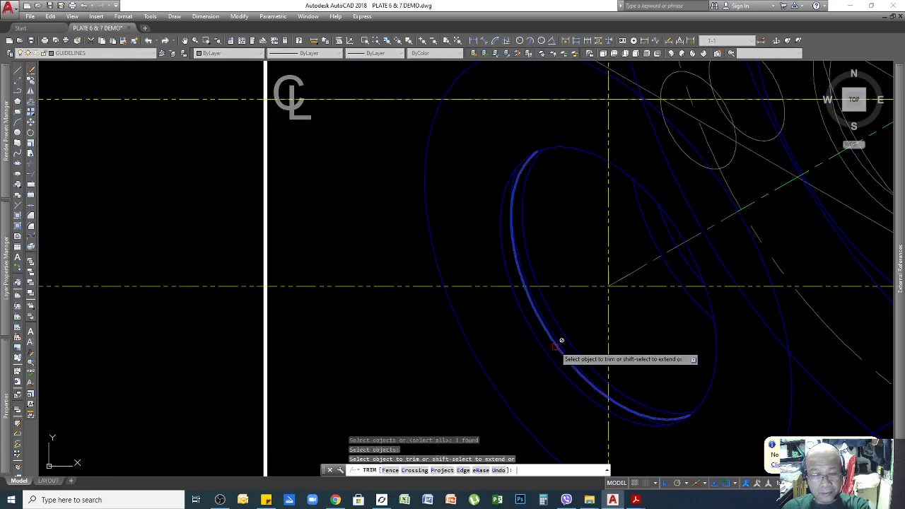
pyautogui.scroll(3, 628, 415)
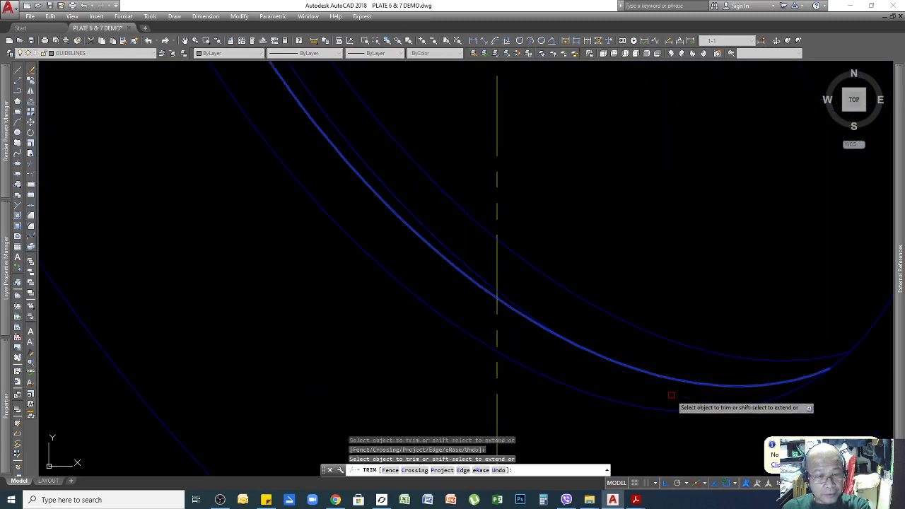
pyautogui.scroll(-3, 671, 400)
pyautogui.scroll(5, 591, 266)
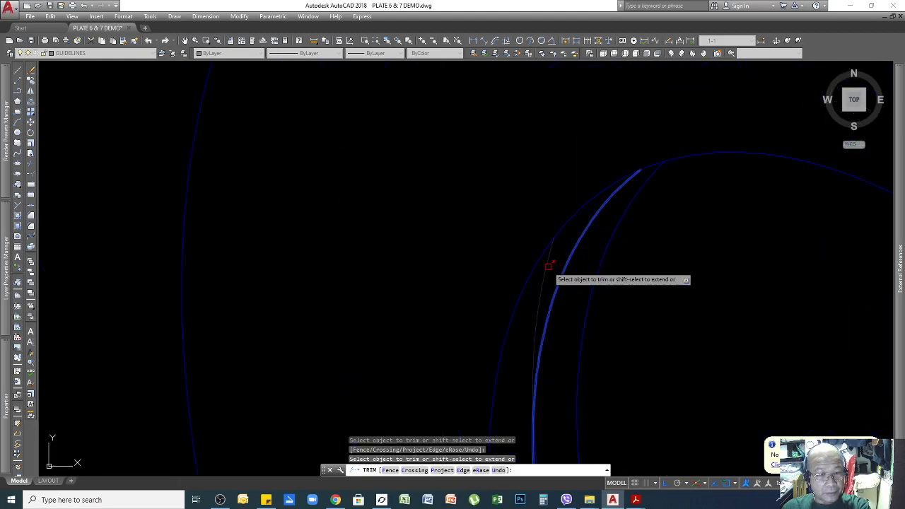
pyautogui.scroll(-5, 548, 266)
pyautogui.press('Return')
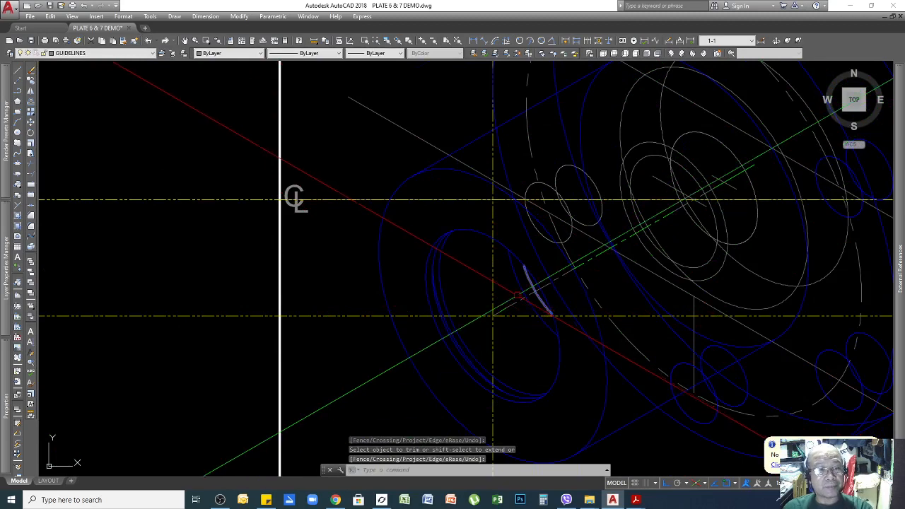
# Erase the two bolt-hole ellipses hidden behind the projecting cylinder in the lower sheet's Isometric View
pyautogui.scroll(2, 531, 189)
pyautogui.click(584, 181)
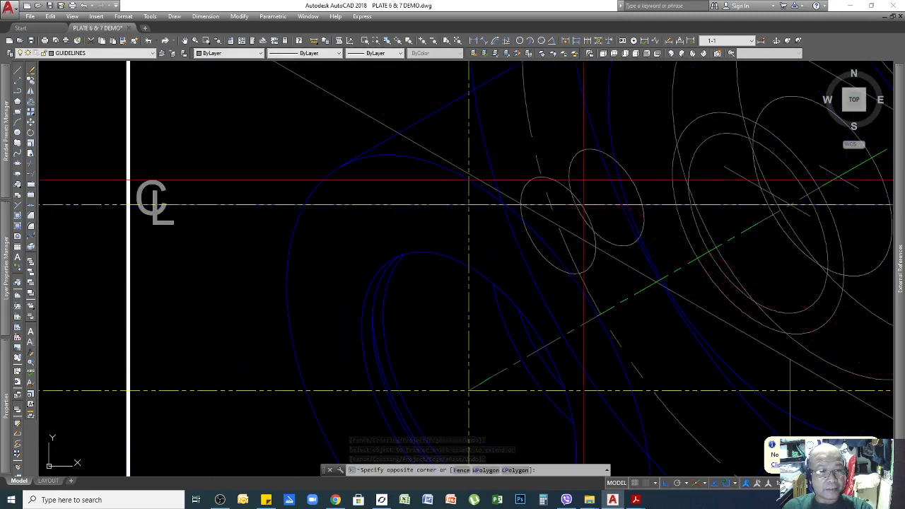
pyautogui.click(565, 193)
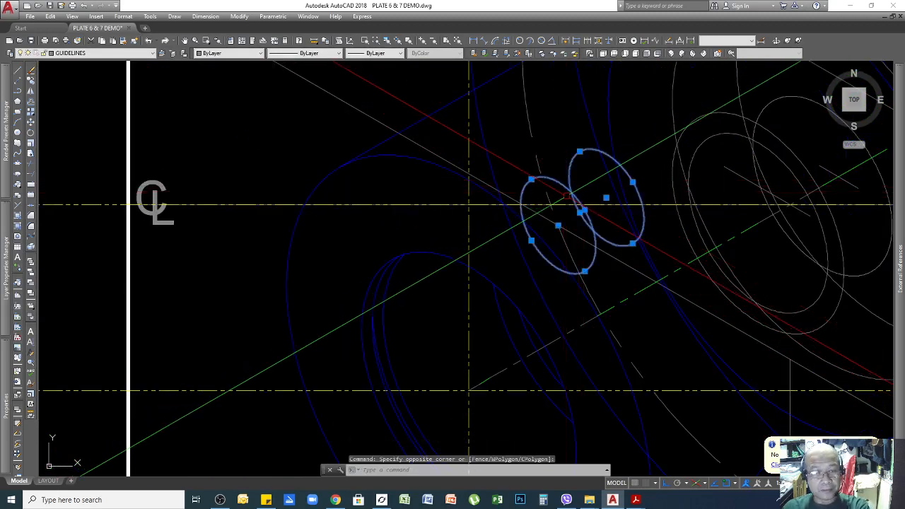
pyautogui.press('Delete')
# Trim the upper portions of the bottom bolt hole's two ellipses against the projecting cylinder's lower tangent line
pyautogui.scroll(-4, 530, 200)
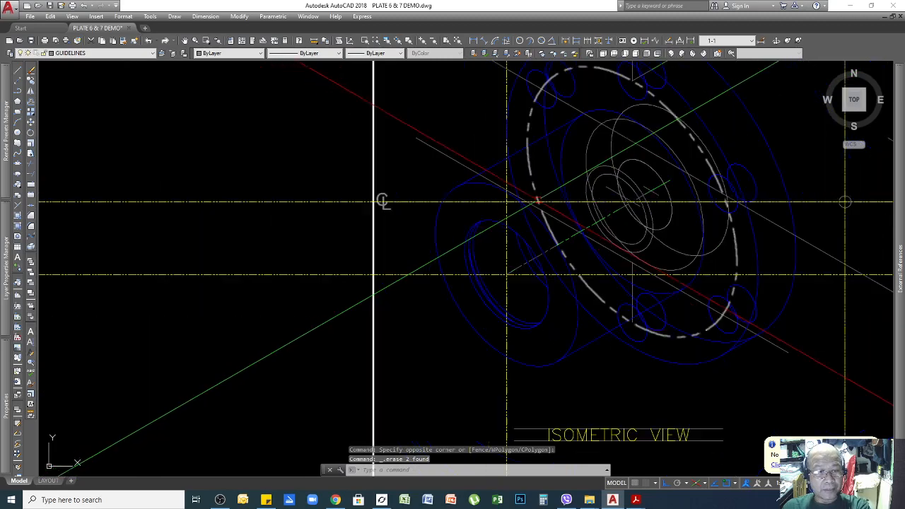
pyautogui.scroll(5, 631, 350)
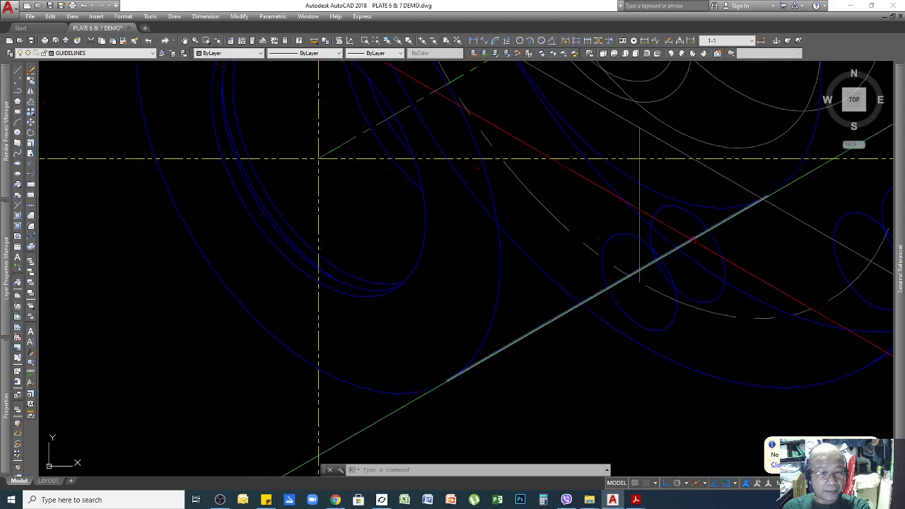
pyautogui.press('Return')
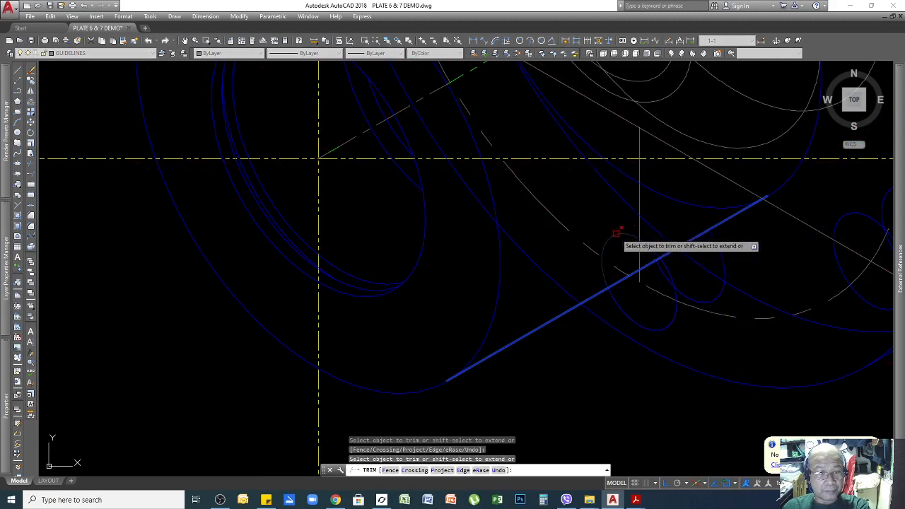
pyautogui.press('Return')
# Trim the bottom bolt hole's rear arc against its front arc, leaving only the part inside the hole
pyautogui.scroll(2, 725, 332)
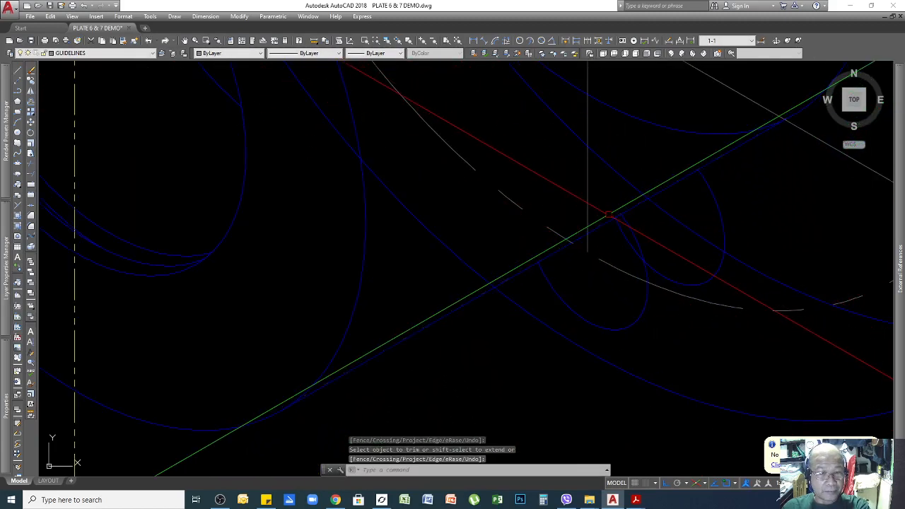
pyautogui.write('tr')
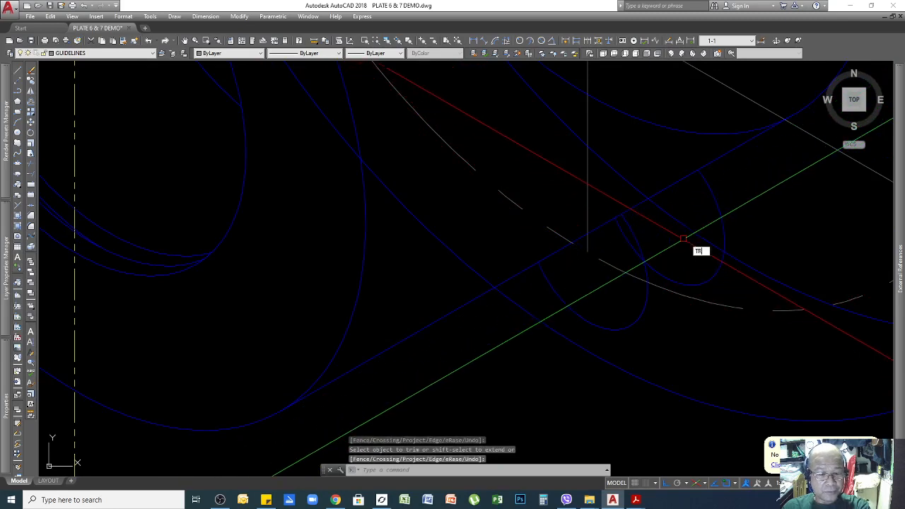
pyautogui.press('Return')
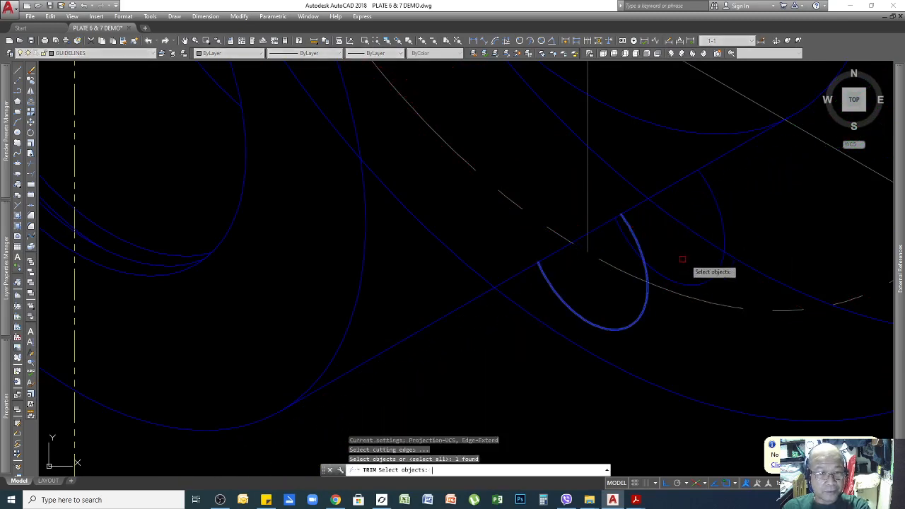
pyautogui.press('Return')
# Trim the lower-right bolt hole's rear ellipse against its front ellipse, removing the portion outside the hole
pyautogui.scroll(-3, 627, 335)
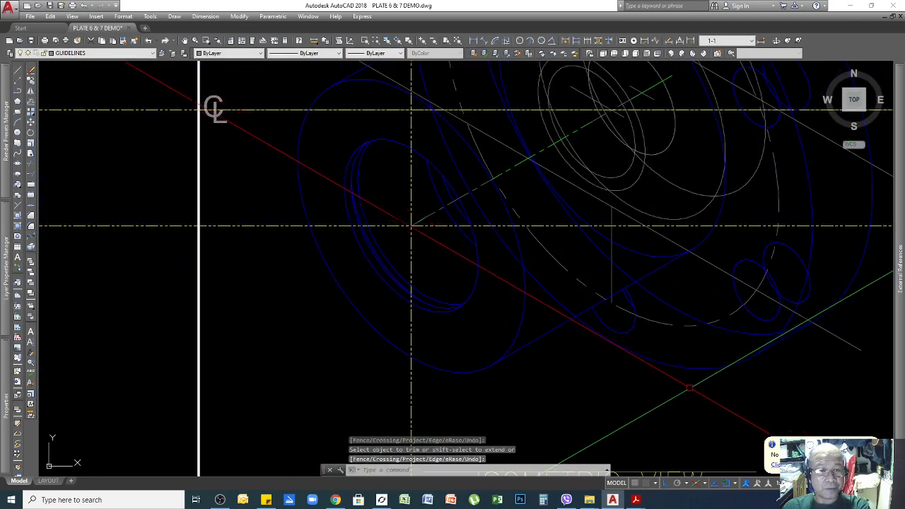
pyautogui.scroll(-5, 470, 297)
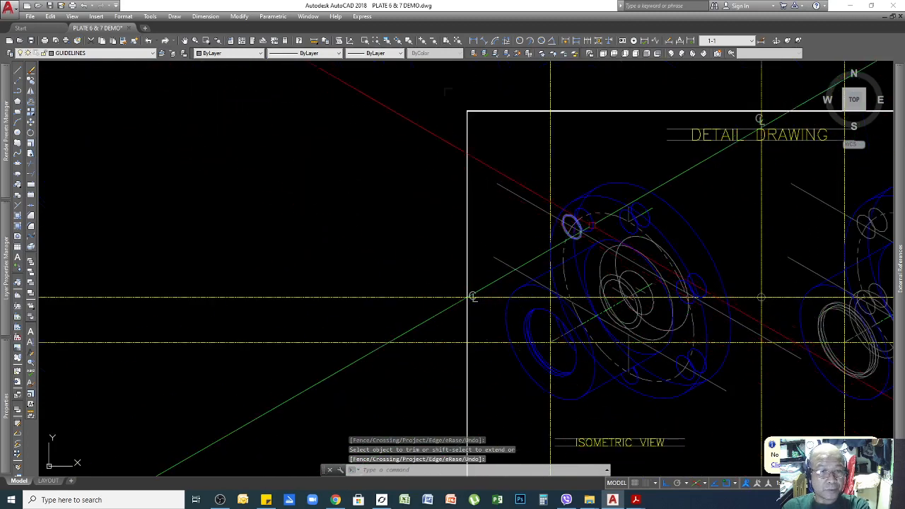
pyautogui.scroll(6, 707, 364)
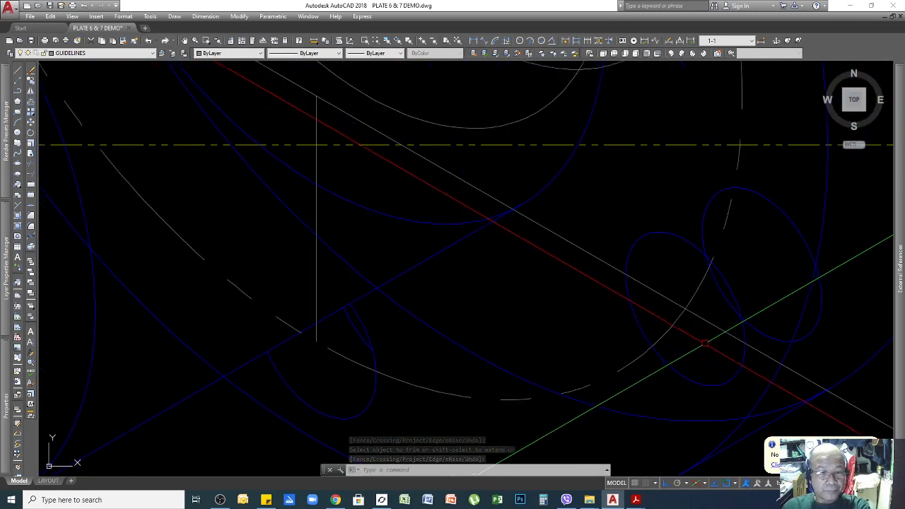
pyautogui.press('Return')
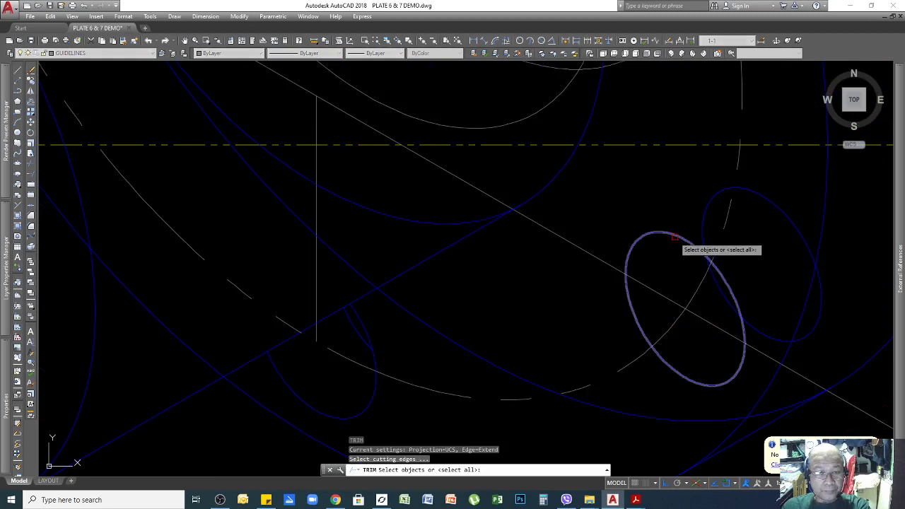
pyautogui.scroll(-6, 776, 313)
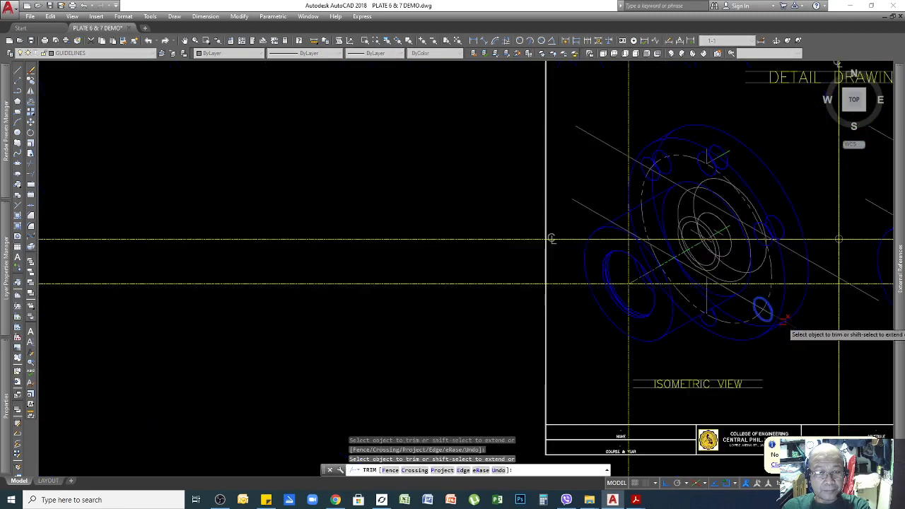
pyautogui.press('Return')
# Trim the upper-right bolt hole's rear ellipse where it lies outside the front ellipse
pyautogui.press('Return')
pyautogui.scroll(5, 773, 208)
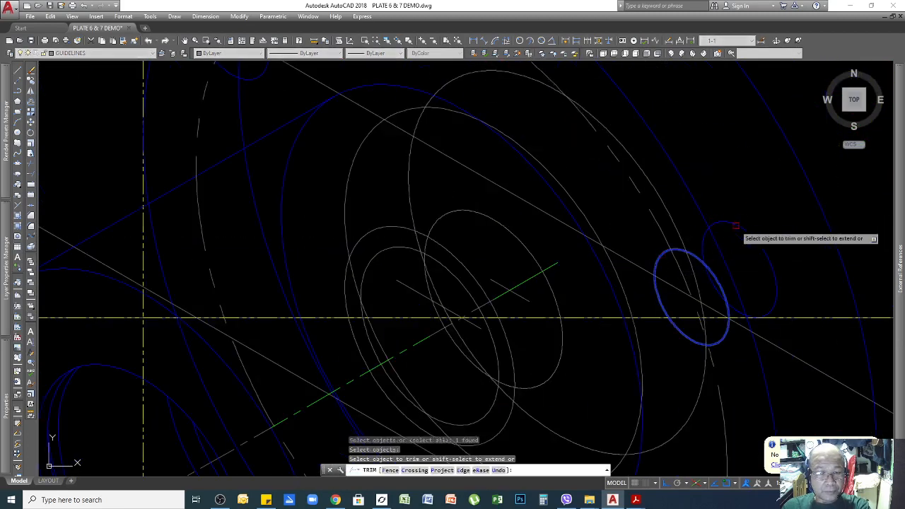
pyautogui.click(738, 223)
pyautogui.press('Return')
# Trim the top bolt hole's rear ellipse against its front ellipse, keeping only the arc within the opening
pyautogui.scroll(-6, 775, 303)
pyautogui.scroll(4, 756, 212)
pyautogui.press('Return')
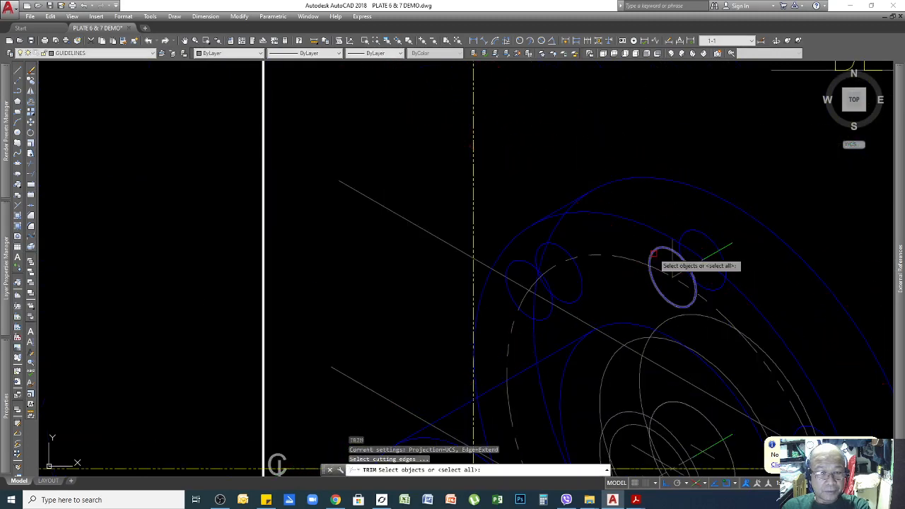
pyautogui.click(654, 252)
pyautogui.press('Return')
pyautogui.click(697, 232)
pyautogui.press('Return')
# Trim away the part of the upper-left bolt hole's rear ellipse that falls outside its front ellipse
pyautogui.press('Return')
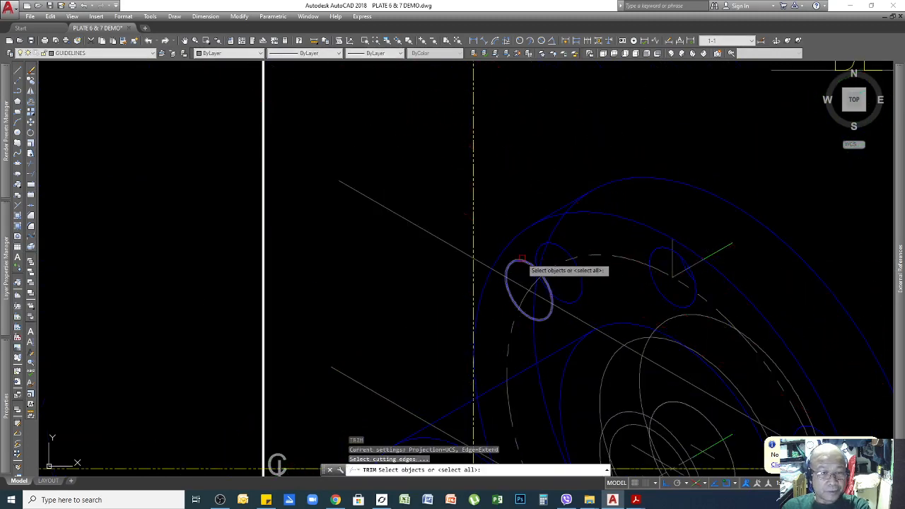
pyautogui.click(520, 261)
pyautogui.click(563, 249)
pyautogui.press('Return')
# Trim the hidden portion of the flange's rear ellipse, using the upper and lower flange tangent lines as cutting edges
pyautogui.scroll(-2, 640, 175)
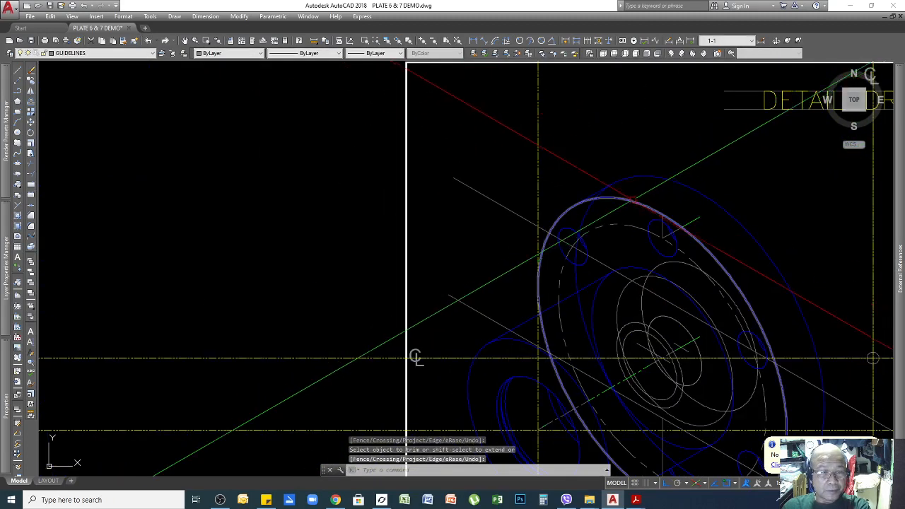
pyautogui.scroll(-4, 408, 357)
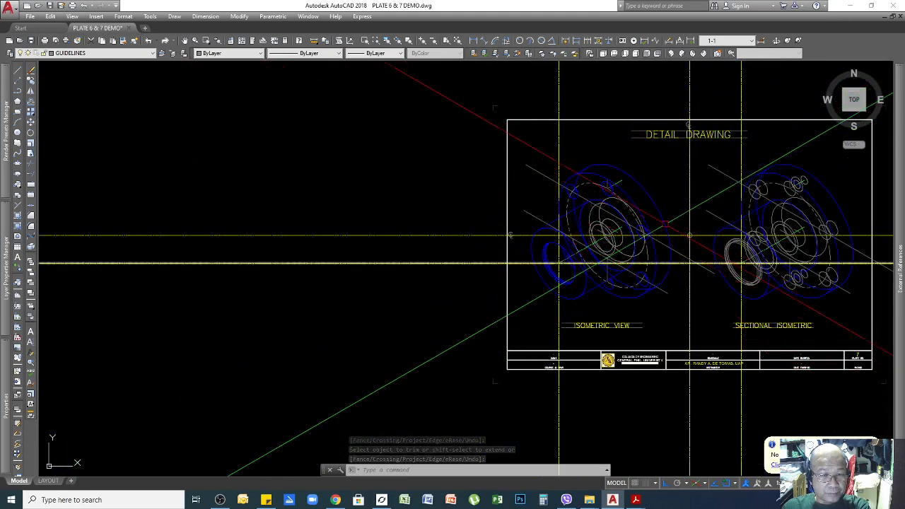
pyautogui.click(655, 198)
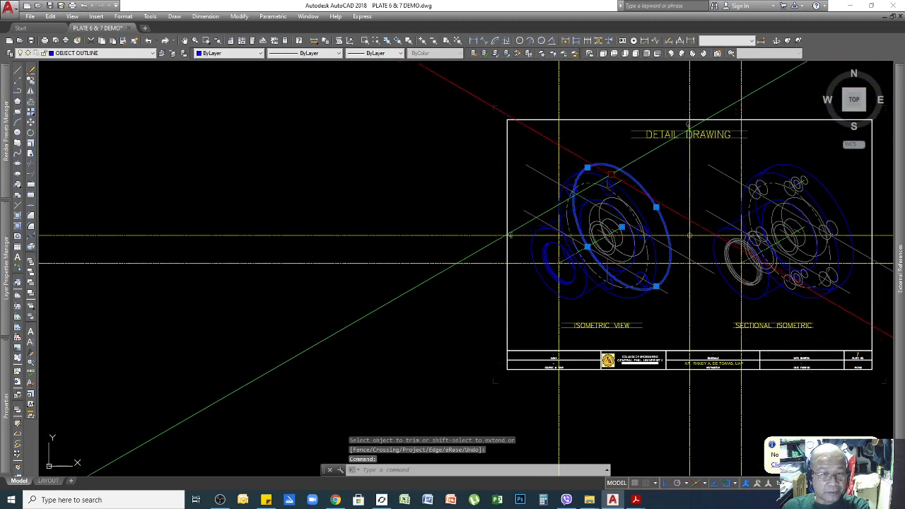
pyautogui.scroll(8, 591, 171)
pyautogui.press('Escape')
pyautogui.press('Escape')
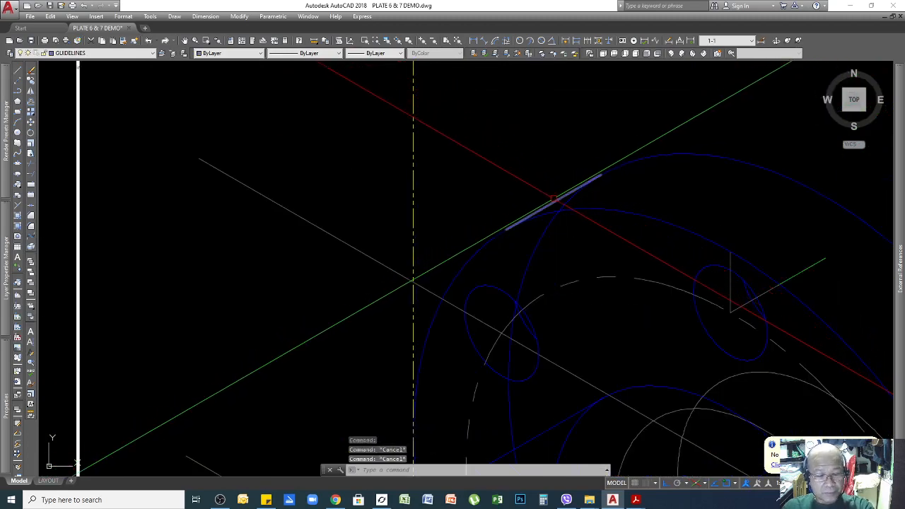
pyautogui.press('Return')
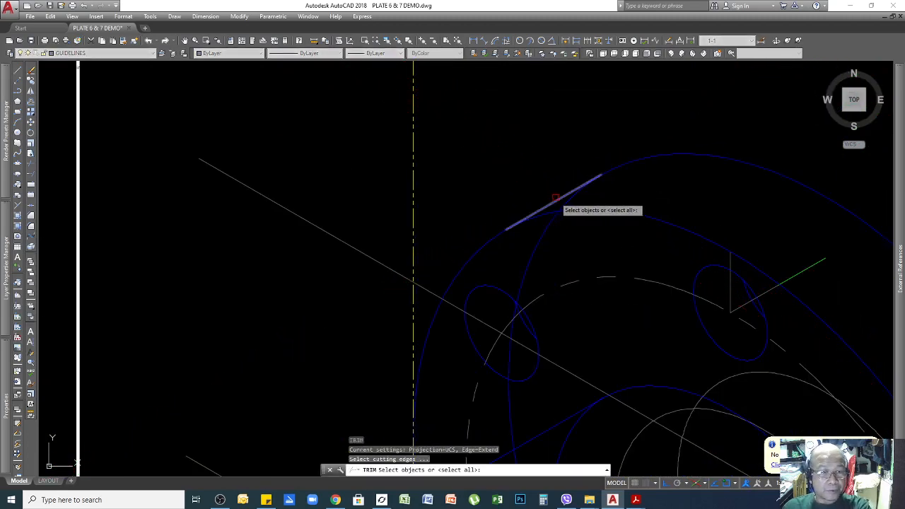
pyautogui.scroll(-6, 554, 198)
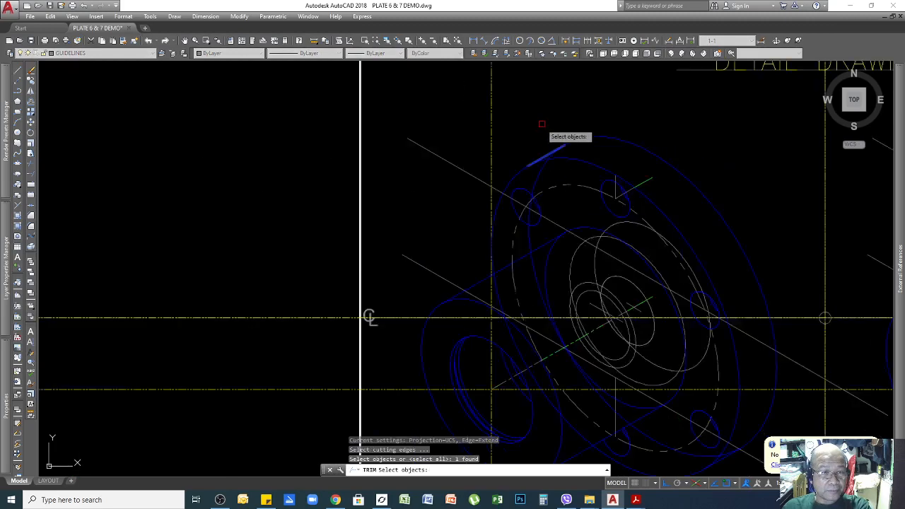
pyautogui.scroll(6, 608, 205)
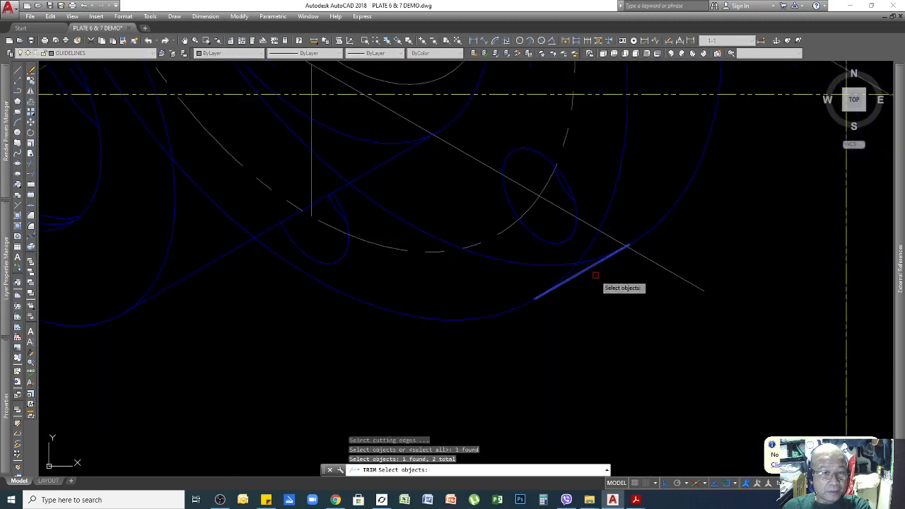
pyautogui.scroll(-5, 641, 303)
pyautogui.scroll(2, 588, 291)
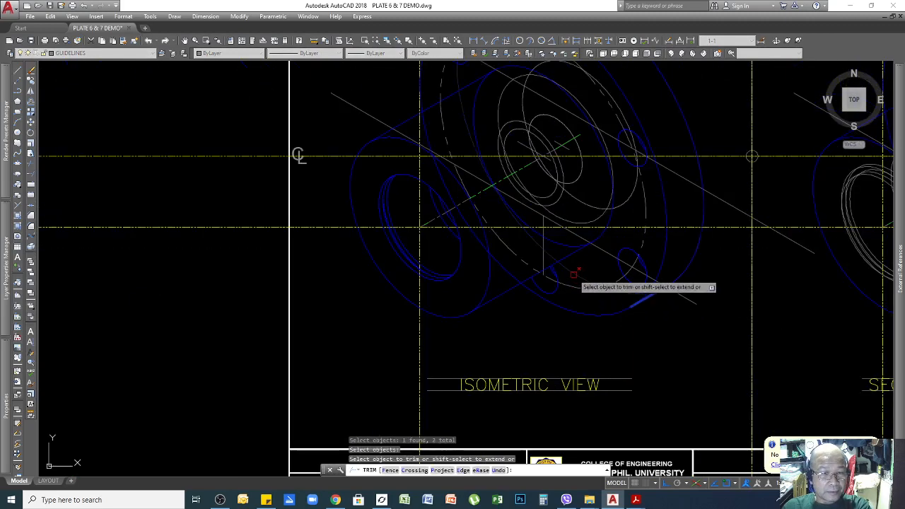
pyautogui.press('Escape')
# Trim the flange's front ellipse between the projecting cylinder's two tangent lines, removing the portion hidden by the cylinder
pyautogui.scroll(-5, 668, 345)
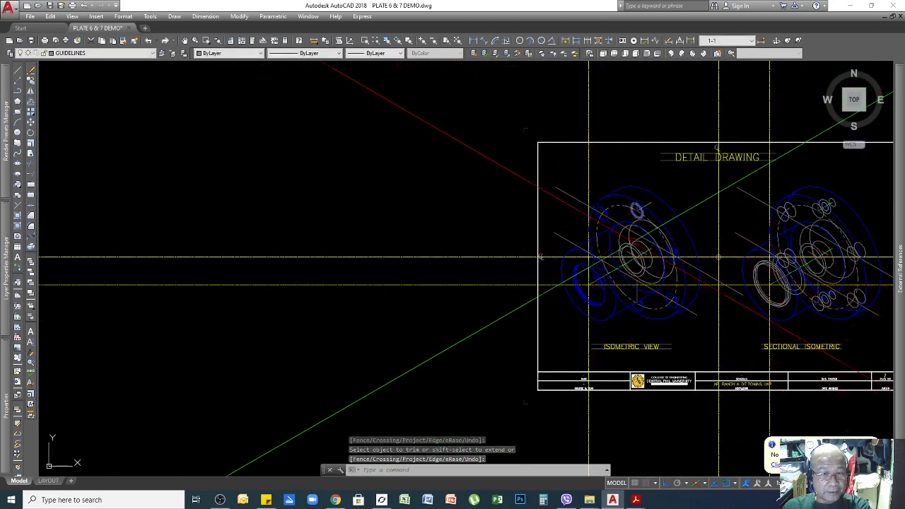
pyautogui.scroll(2, 636, 286)
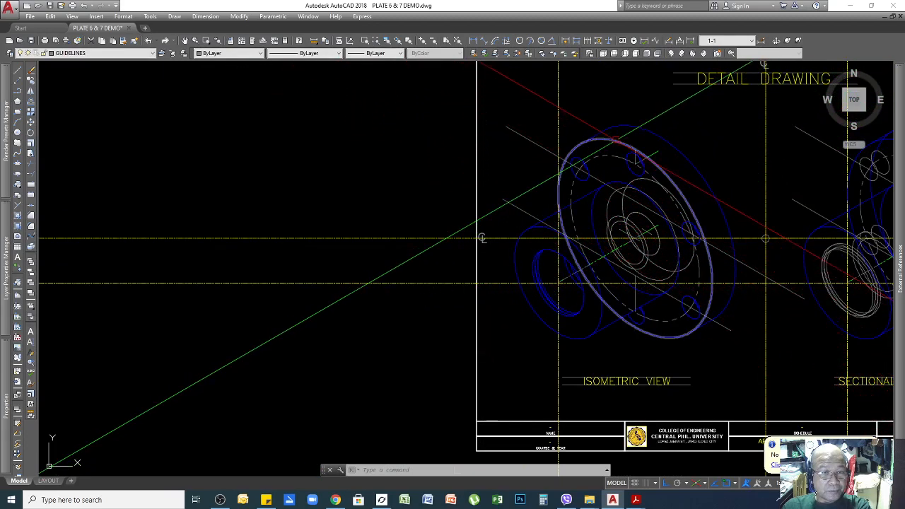
pyautogui.click(622, 145)
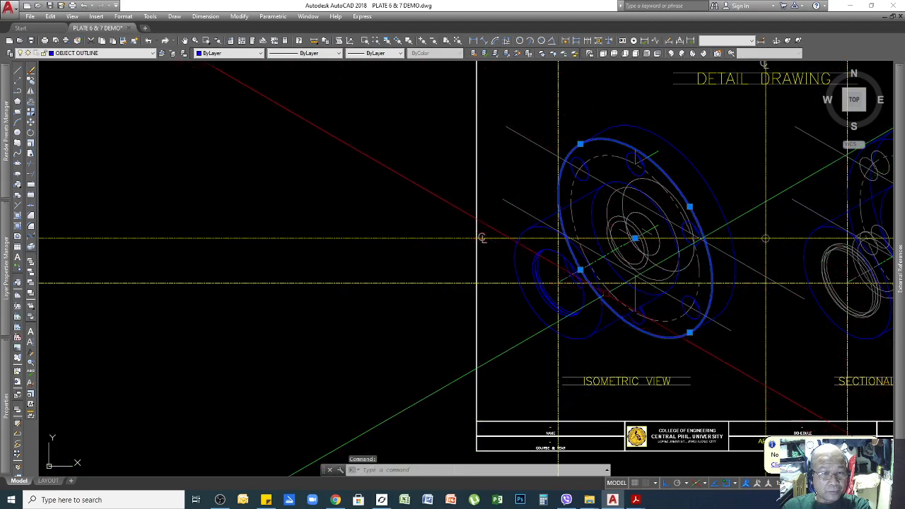
pyautogui.scroll(5, 562, 230)
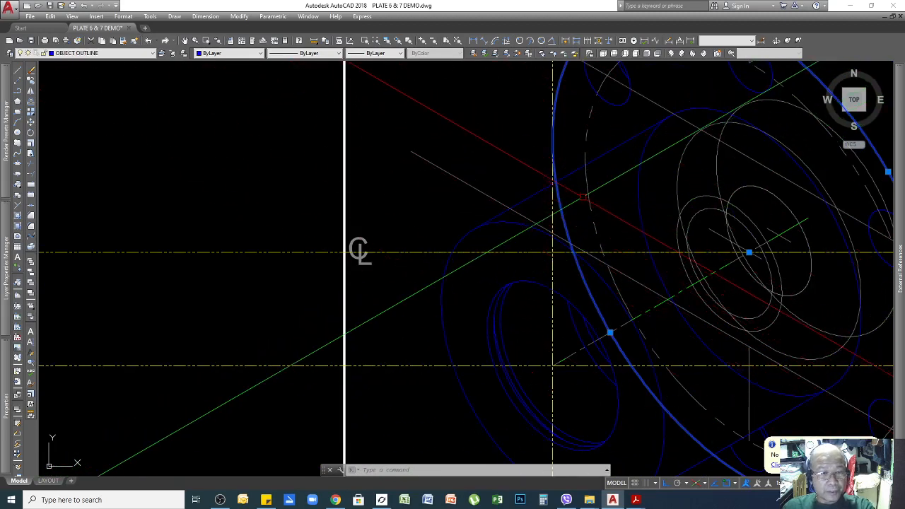
pyautogui.press('Escape')
pyautogui.press('Escape')
pyautogui.press('Escape')
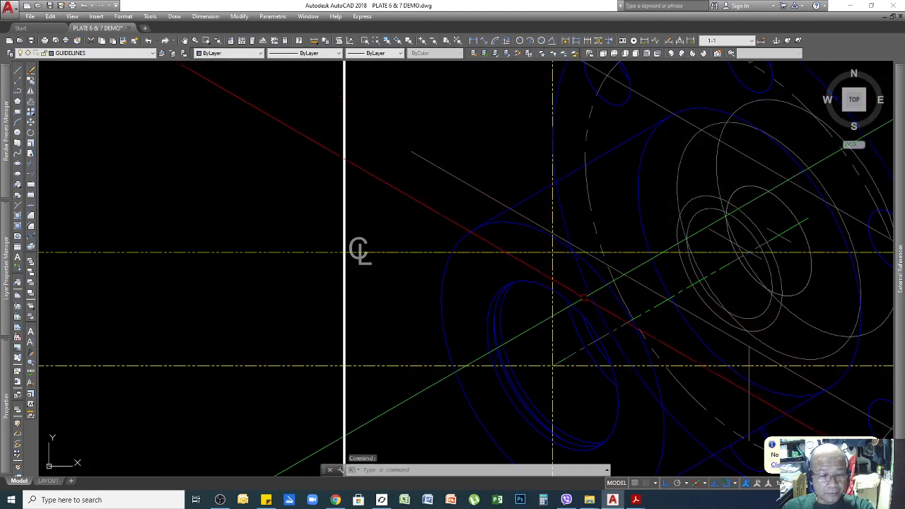
pyautogui.press('Return')
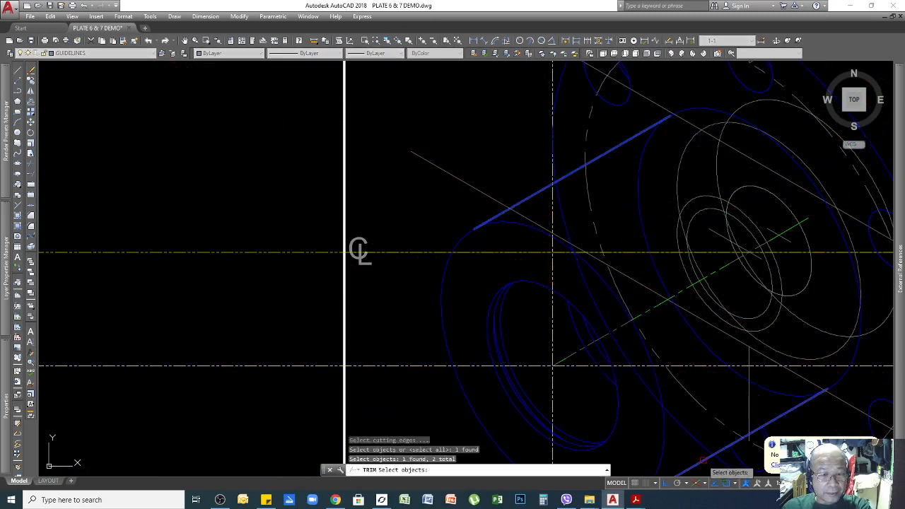
pyautogui.click(684, 429)
pyautogui.press('Return')
# Trim the hidden side of the projecting cylinder's base ellipse on the flange face against the cylinder's tangent lines
pyautogui.scroll(-3, 525, 196)
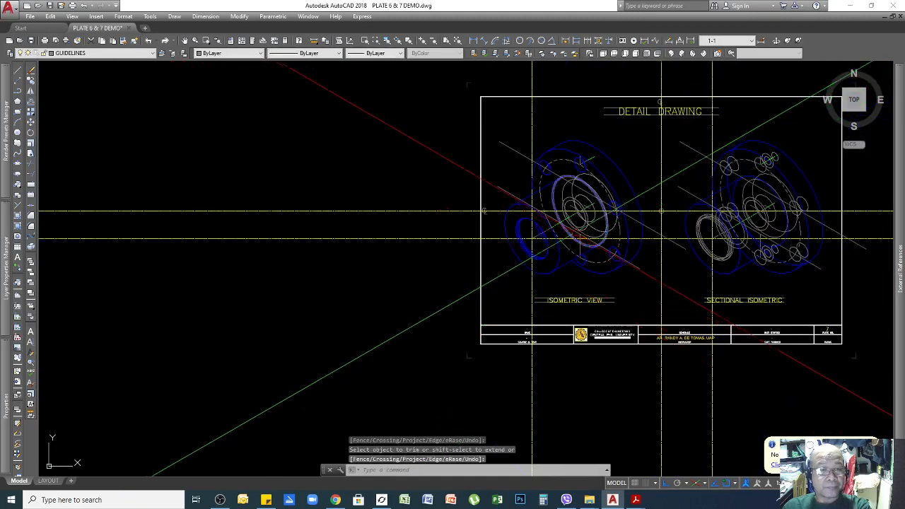
pyautogui.scroll(1, 564, 227)
pyautogui.scroll(2, 567, 224)
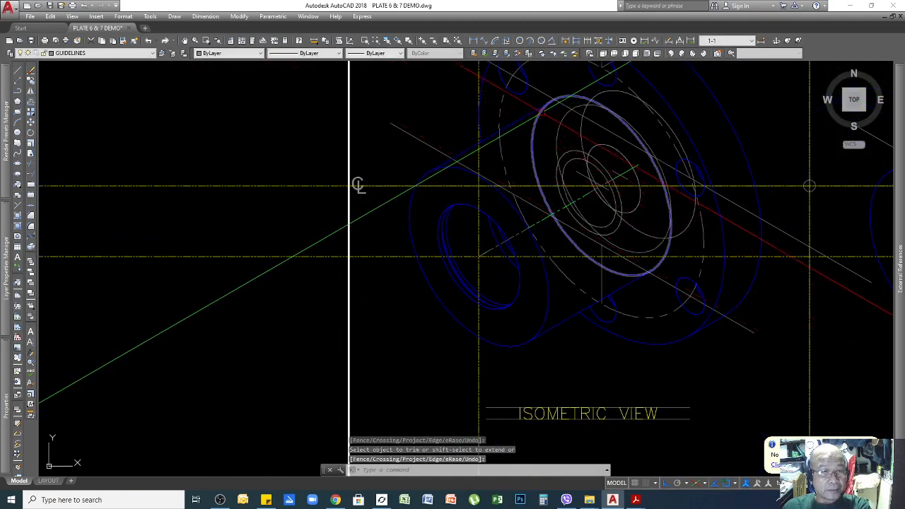
pyautogui.click(633, 111)
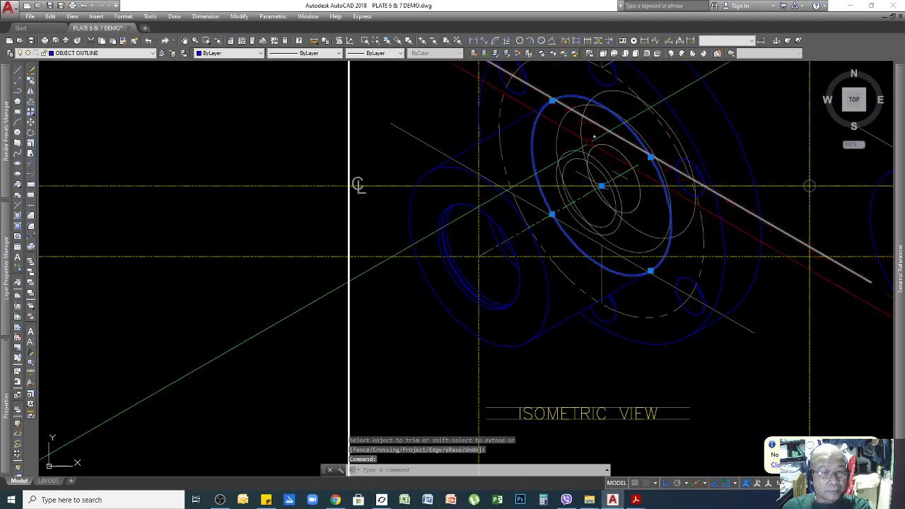
pyautogui.press('Escape')
pyautogui.press('Escape')
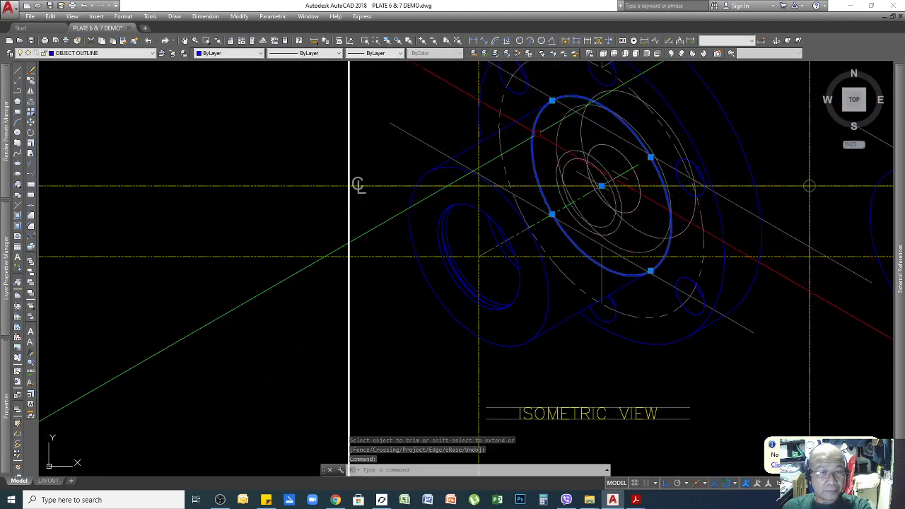
pyautogui.write('Tr')
pyautogui.press('Return')
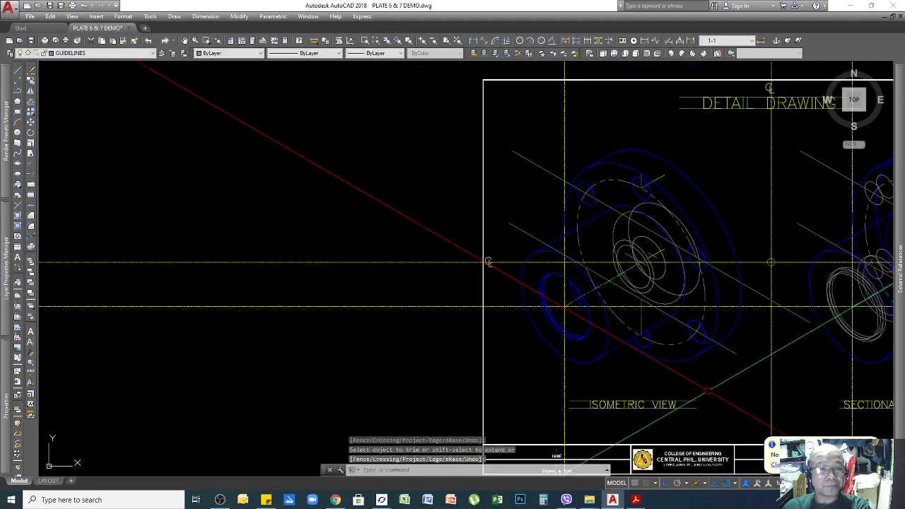
# Erase the rearmost large and small guideline ellipses hidden inside the flange of the lower sheet's Isometric View
pyautogui.scroll(2, 716, 363)
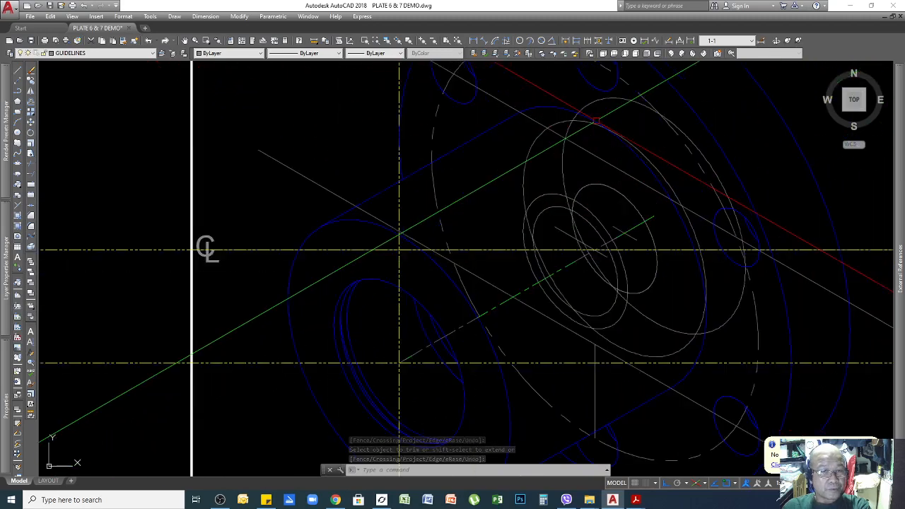
pyautogui.press('Return')
pyautogui.click(615, 104)
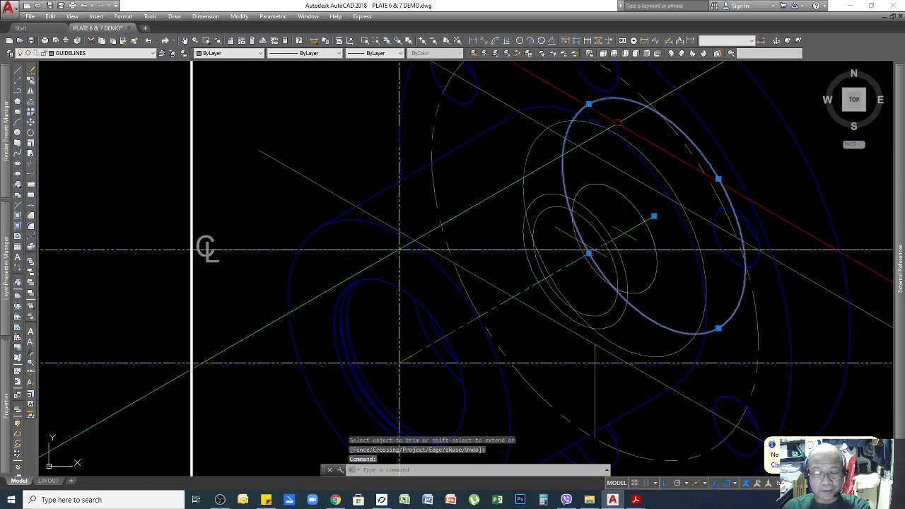
pyautogui.press('Delete')
pyautogui.click(581, 192)
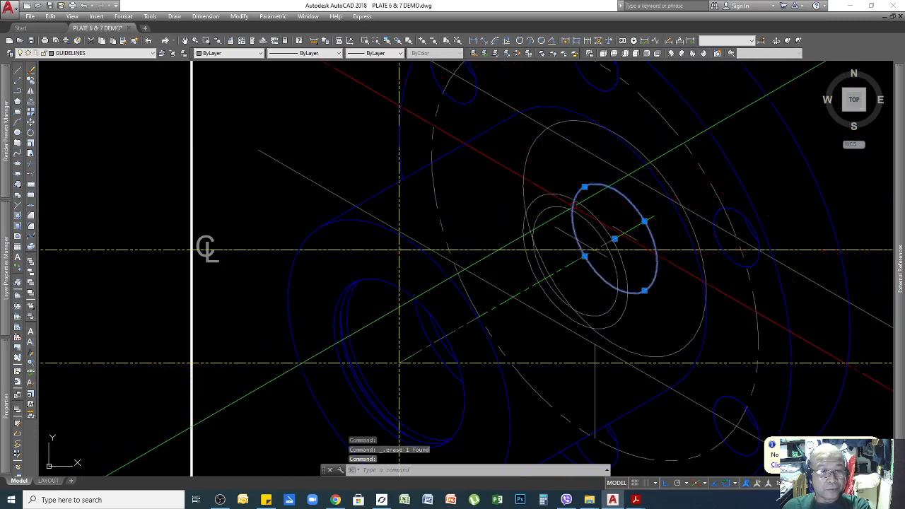
pyautogui.press('Delete')
# Erase the remaining two small bore ellipses and the large recess ellipse hidden behind the Isometric View's projecting cylinder
pyautogui.click(577, 180)
pyautogui.click(557, 210)
pyautogui.press('Delete')
pyautogui.click(555, 177)
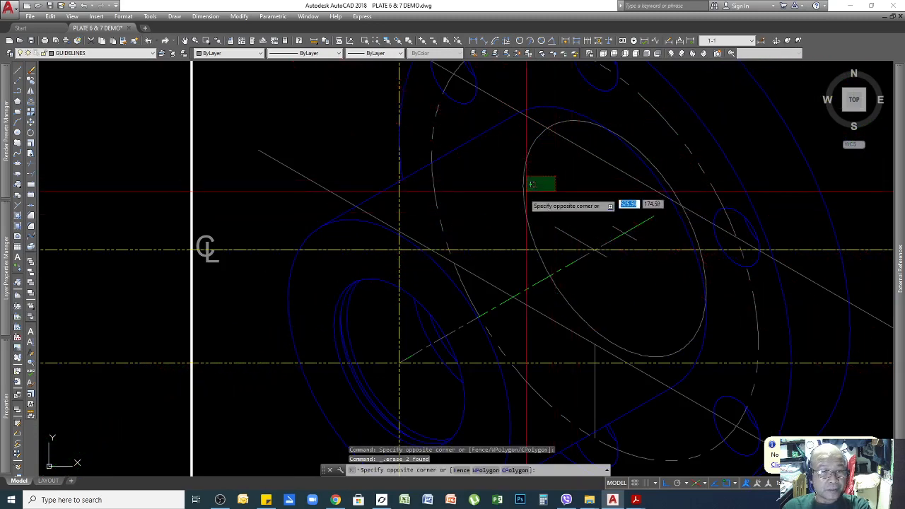
pyautogui.click(508, 195)
pyautogui.press('Delete')
# Erase the vertical and horizontal construction lines crossing at the centre of the Isometric View's cylinder front face
pyautogui.scroll(-2, 701, 162)
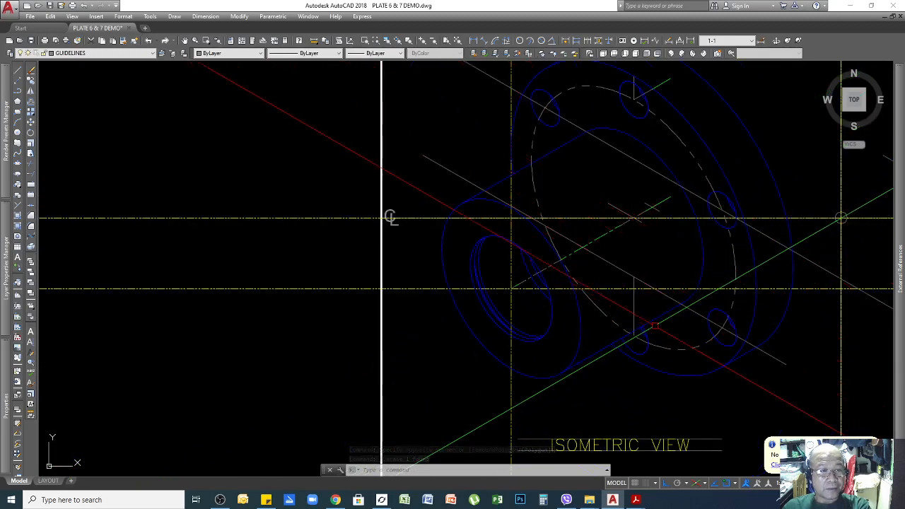
pyautogui.scroll(-2, 685, 318)
pyautogui.scroll(-4, 686, 318)
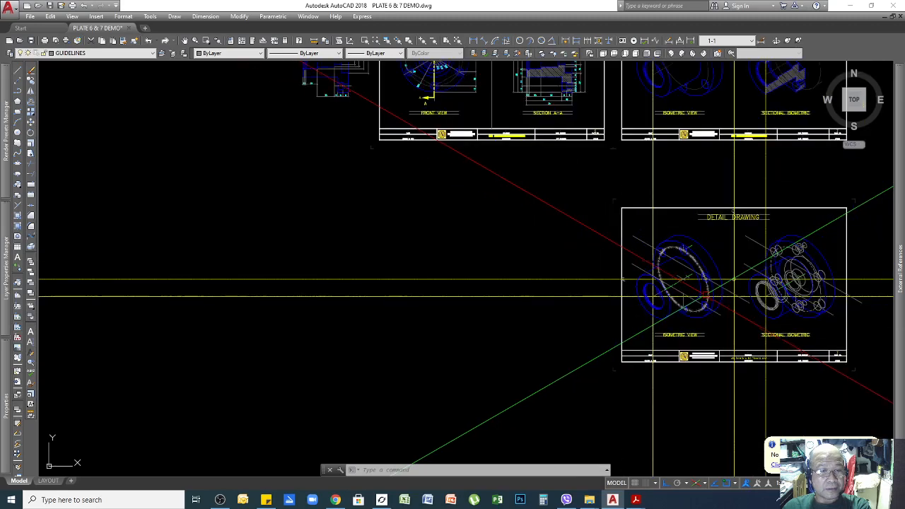
pyautogui.click(670, 189)
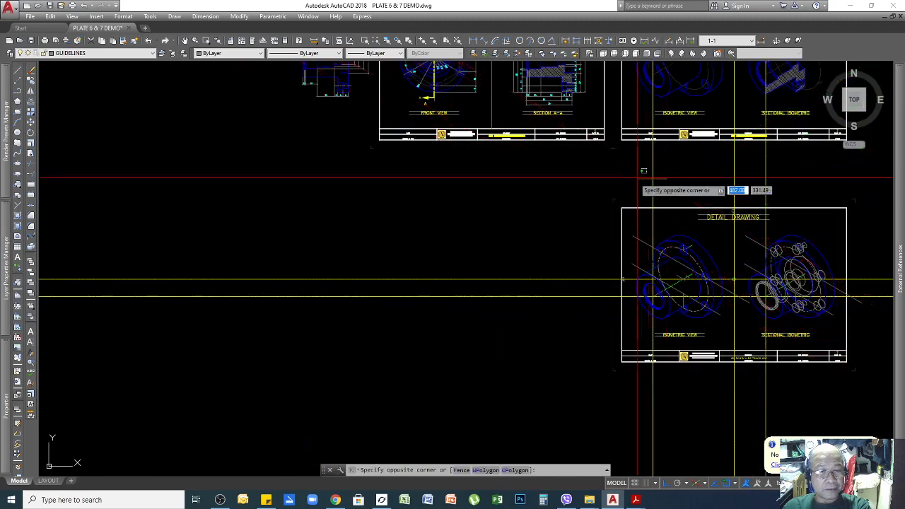
pyautogui.click(633, 177)
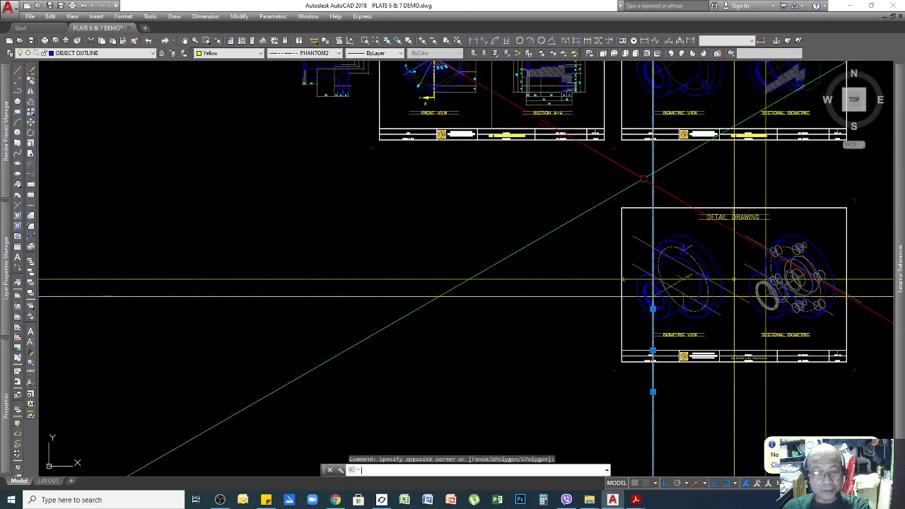
pyautogui.press('Delete')
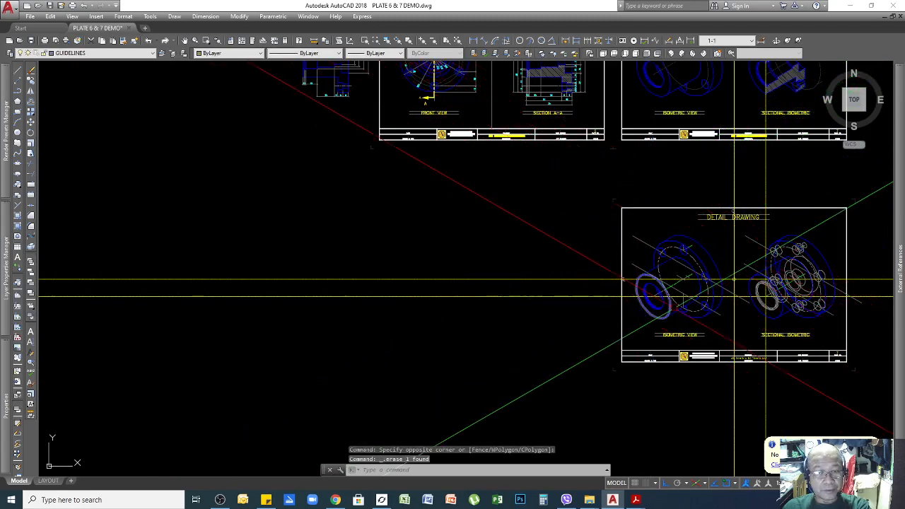
pyautogui.scroll(5, 734, 296)
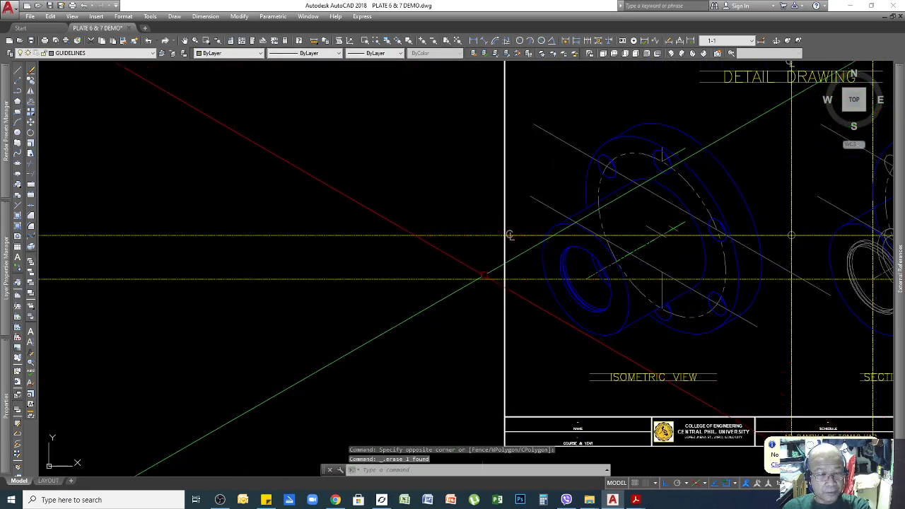
pyautogui.moveTo(482, 276); pyautogui.dragTo(438, 338)
pyautogui.press('Delete')
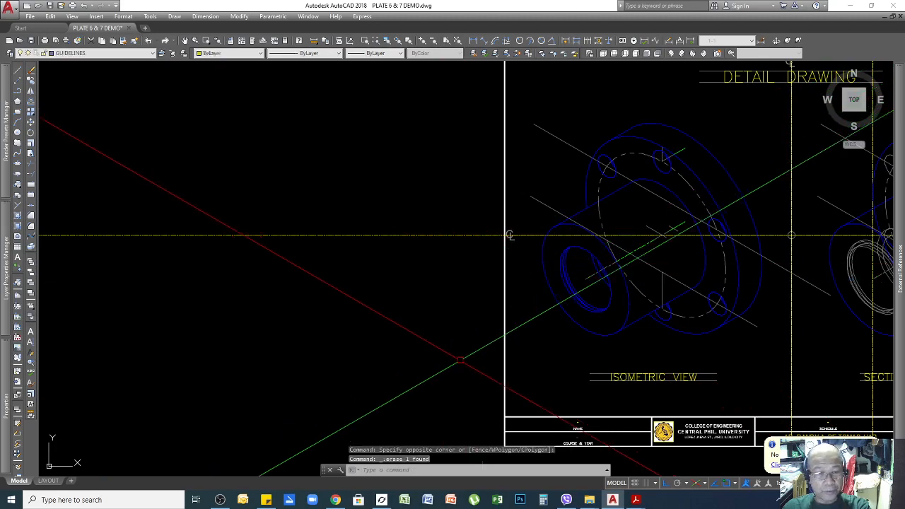
# Erase the remaining yellow construction lines: the vertical through the Sectional Isometric and the vertical and horizontal through the sheet's centre
pyautogui.scroll(-4, 395, 340)
pyautogui.click(605, 193)
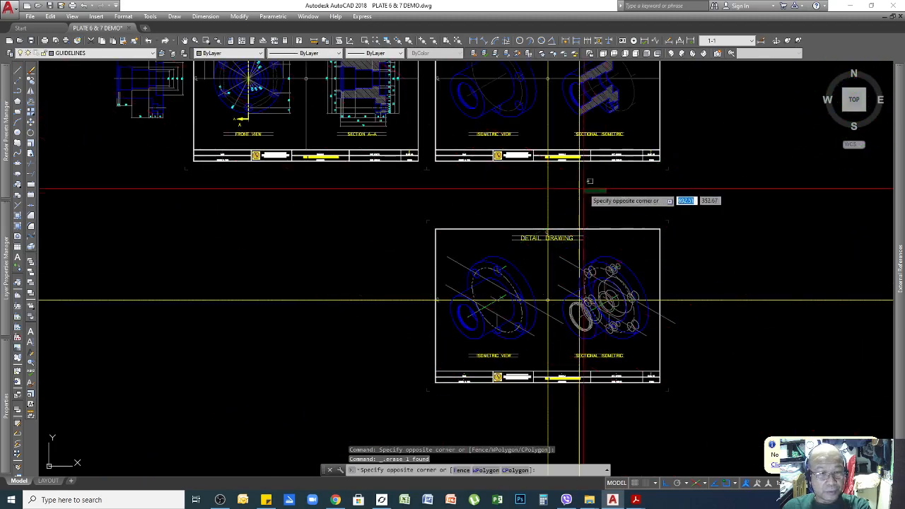
pyautogui.click(749, 364)
pyautogui.press('Delete')
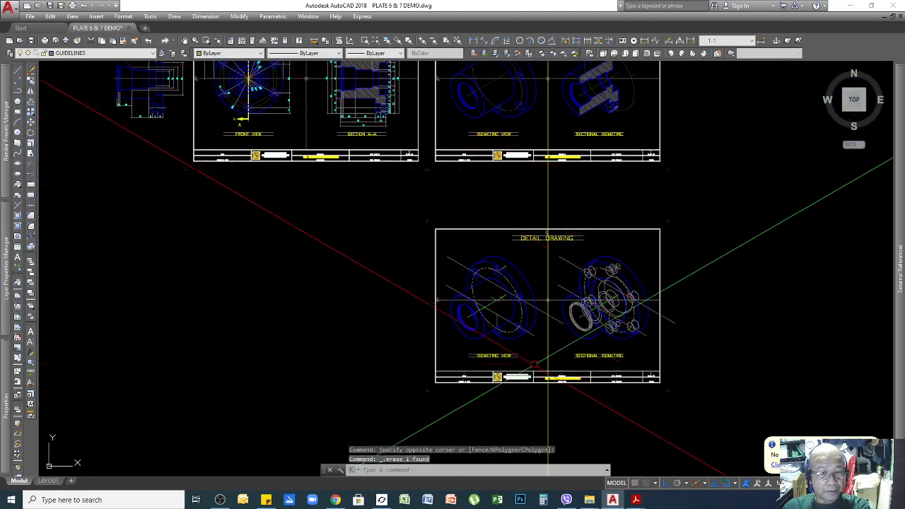
pyautogui.scroll(4, 548, 346)
pyautogui.scroll(-4, 590, 234)
pyautogui.click(581, 341)
pyautogui.click(544, 373)
pyautogui.press('Delete')
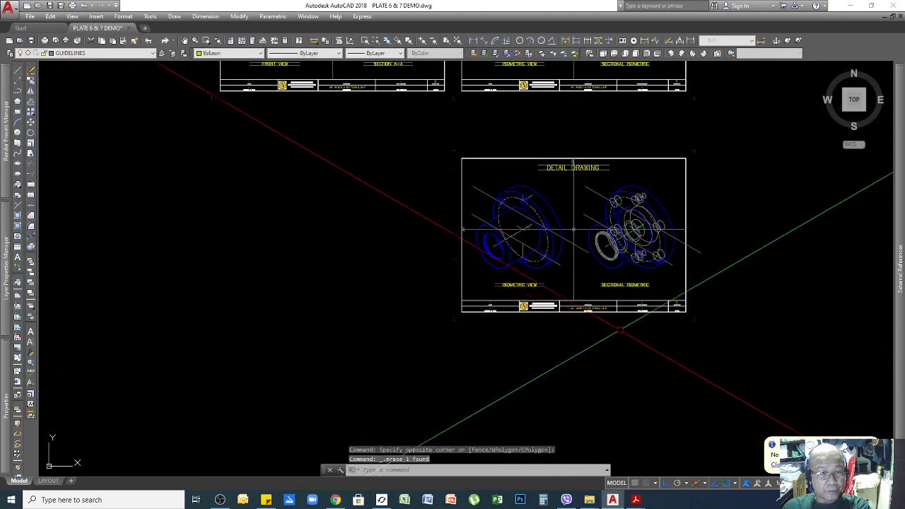
# Compare the lower sheet's Isometric View with the finished upper sheet to identify surplus guidelines
pyautogui.scroll(4, 556, 231)
pyautogui.scroll(-2, 471, 262)
pyautogui.scroll(-4, 636, 293)
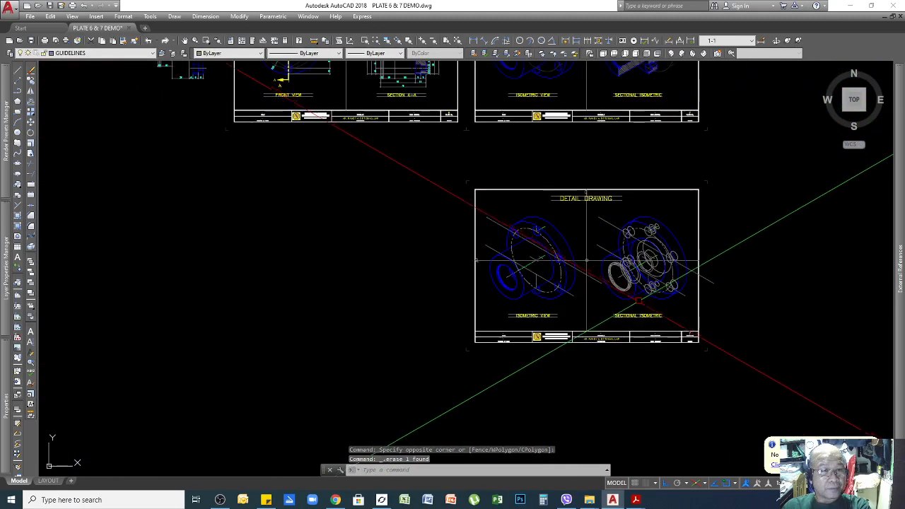
pyautogui.scroll(3, 611, 134)
pyautogui.scroll(-1, 619, 120)
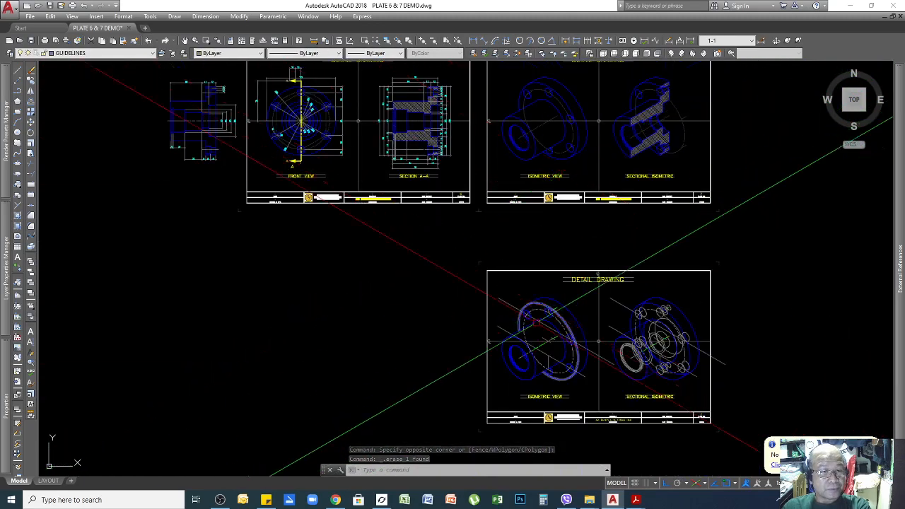
pyautogui.scroll(2, 550, 342)
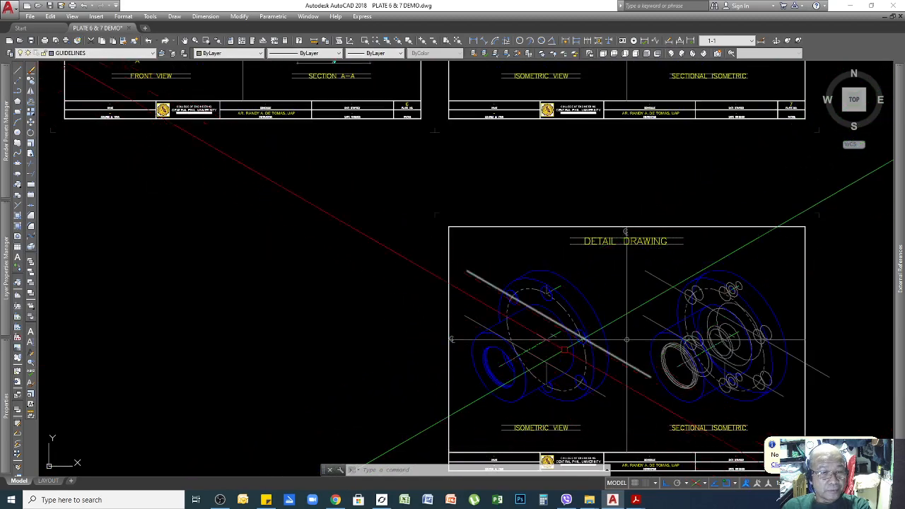
pyautogui.scroll(-2, 650, 412)
pyautogui.scroll(3, 545, 99)
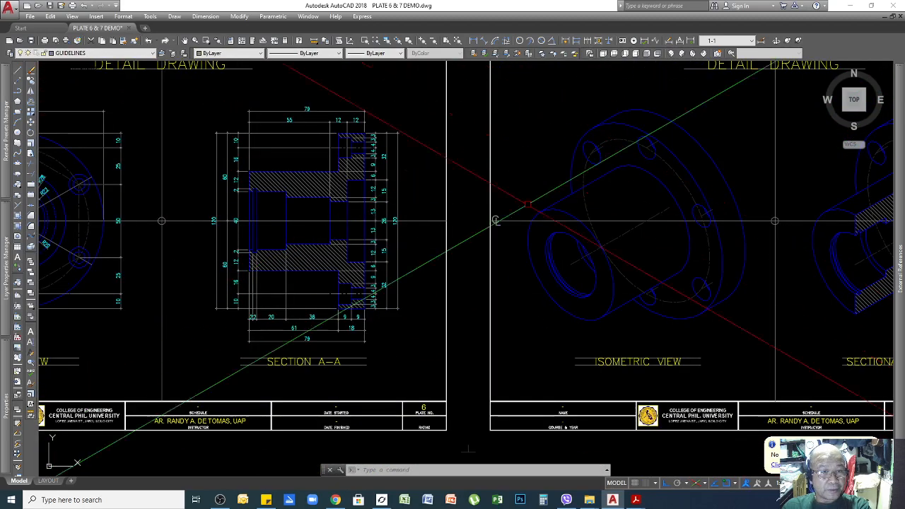
pyautogui.scroll(-4, 622, 176)
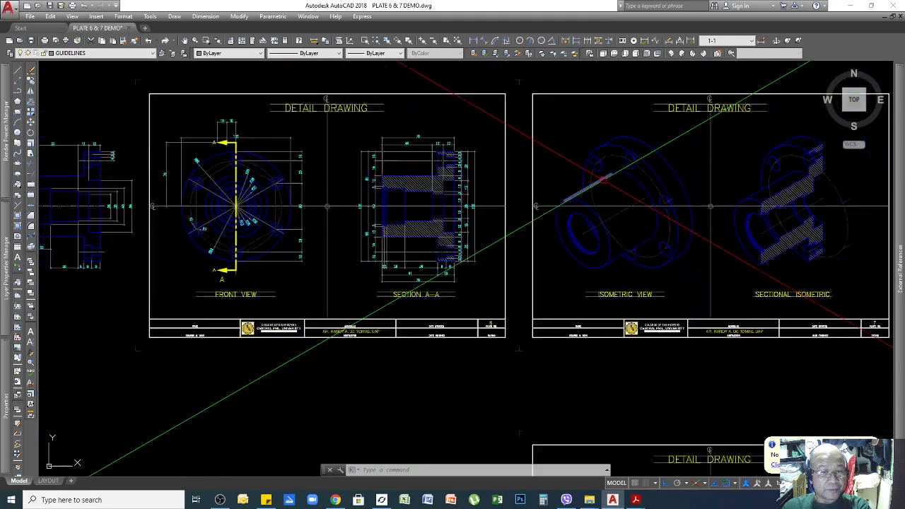
pyautogui.scroll(3, 627, 353)
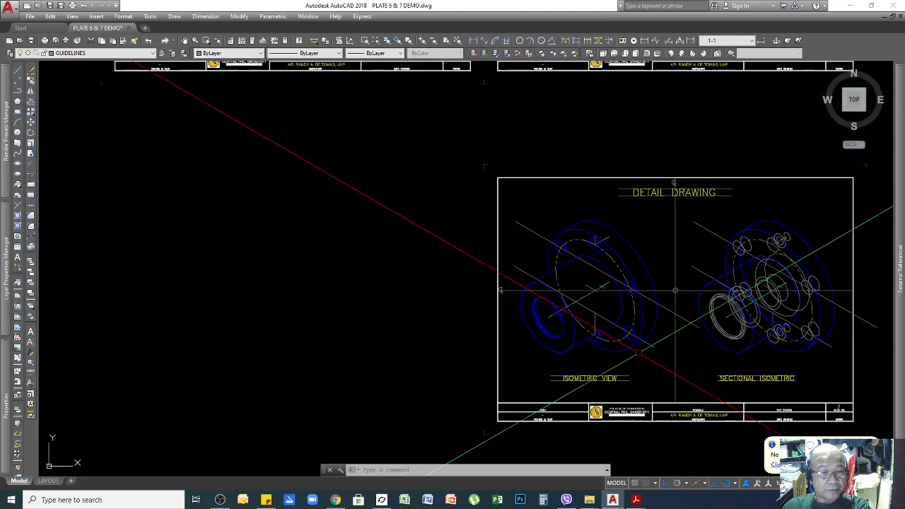
# Erase the two long diagonal guidelines across the Isometric View and the short vertical guideline at the flange's lowest bolt hole
pyautogui.scroll(2, 638, 375)
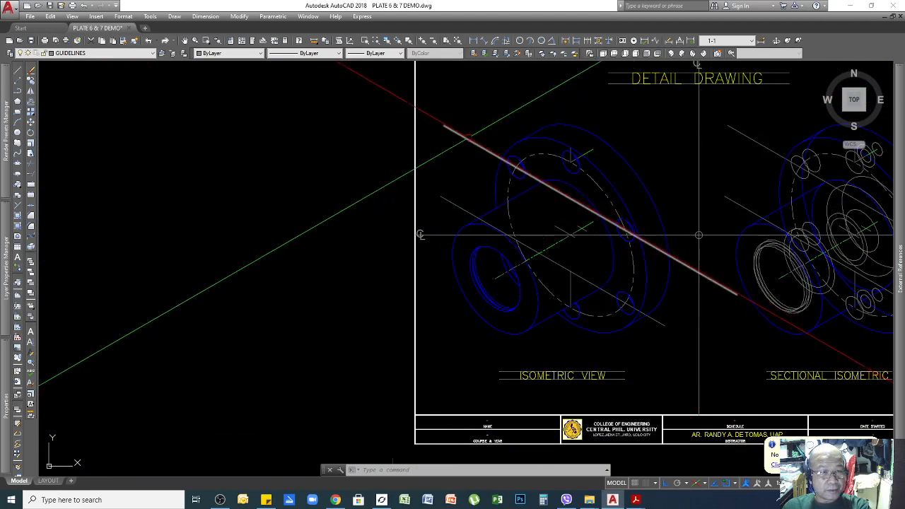
pyautogui.click(455, 119)
pyautogui.click(444, 159)
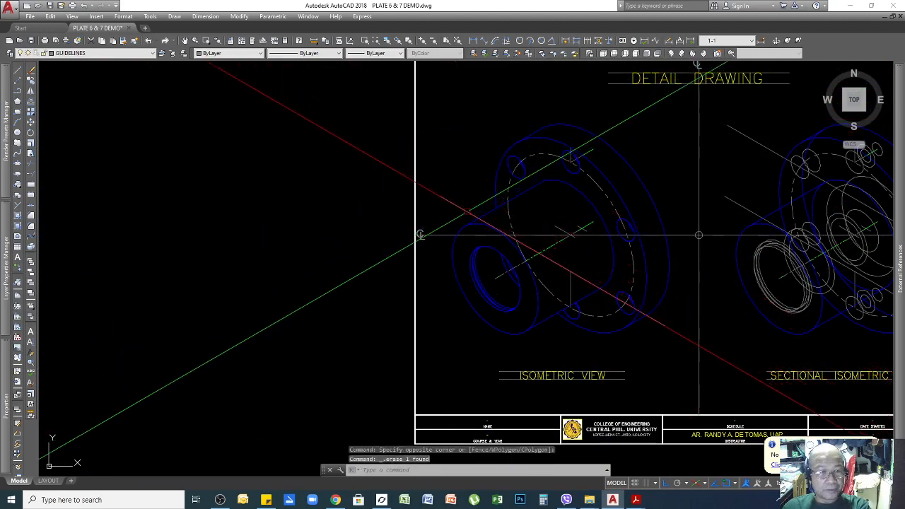
pyautogui.click(568, 273)
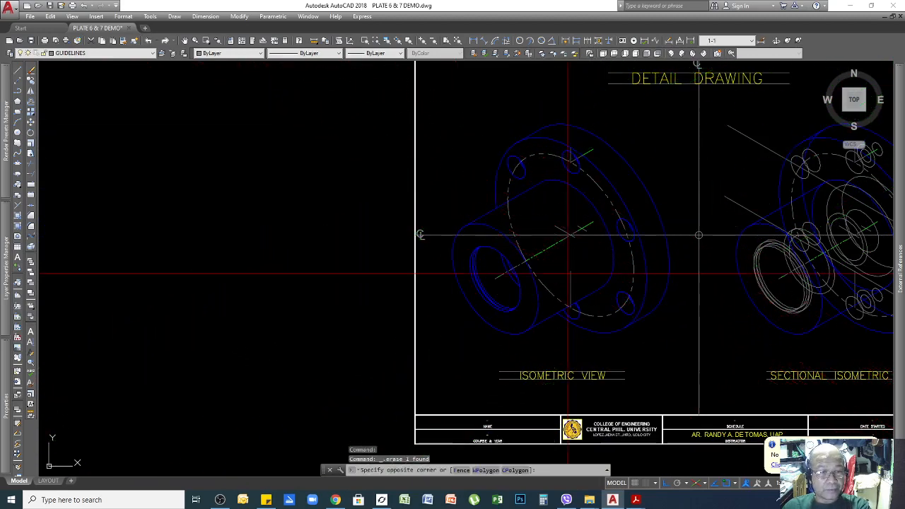
pyautogui.click(569, 273)
pyautogui.press('Delete')
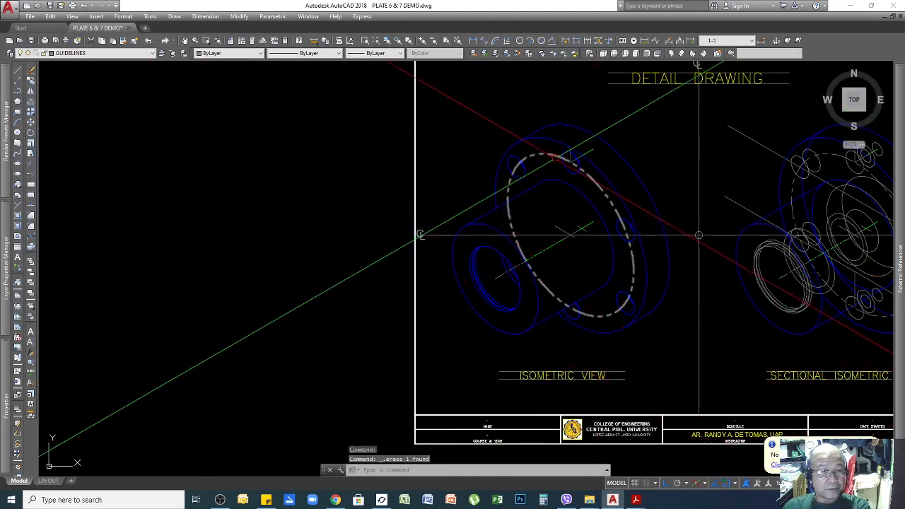
# Erase the two isometric axis segments and the short vertical guideline at the flange's top bolt hole
pyautogui.scroll(5, 591, 157)
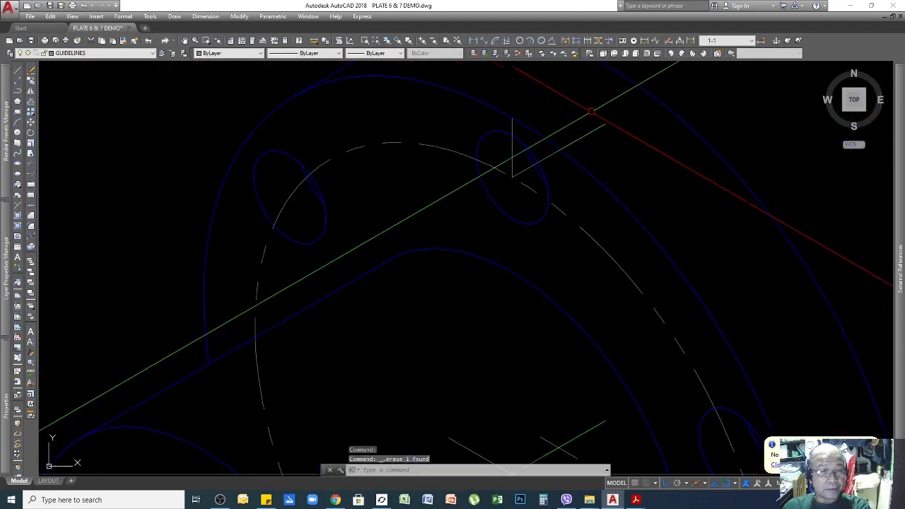
pyautogui.click(577, 140)
pyautogui.click(577, 140)
pyautogui.click(638, 173)
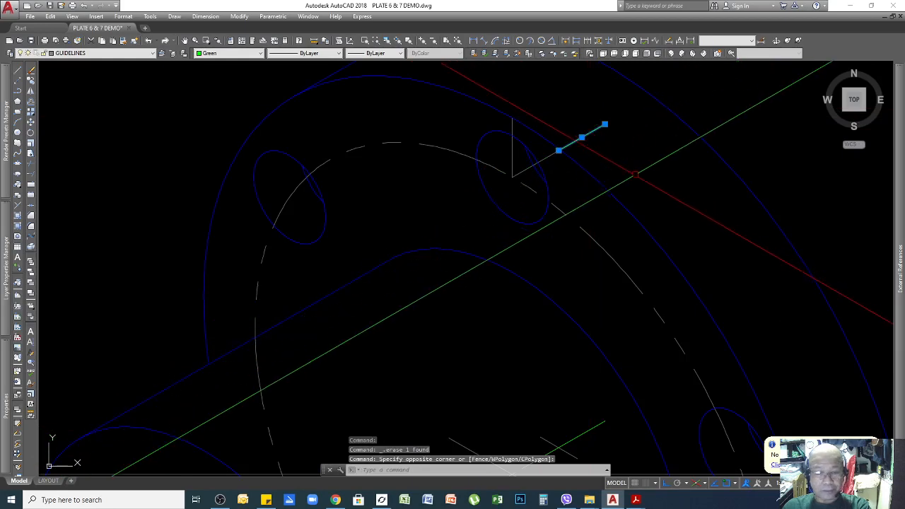
pyautogui.press('Delete')
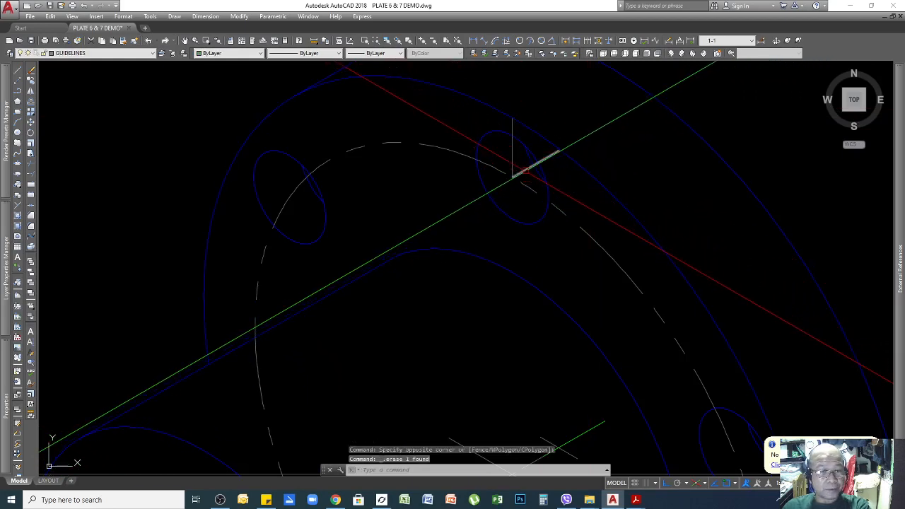
pyautogui.press('Delete')
pyautogui.click(512, 157)
pyautogui.press('Delete')
# Erase the short surplus cross lines on the central axis inside the Isometric View's flange
pyautogui.scroll(-5, 642, 103)
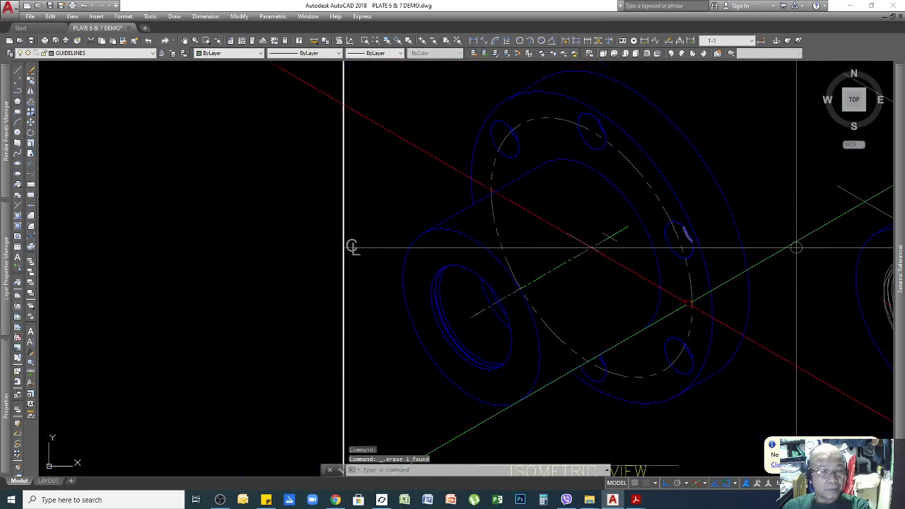
pyautogui.scroll(3, 601, 323)
pyautogui.click(576, 192)
pyautogui.press('Delete')
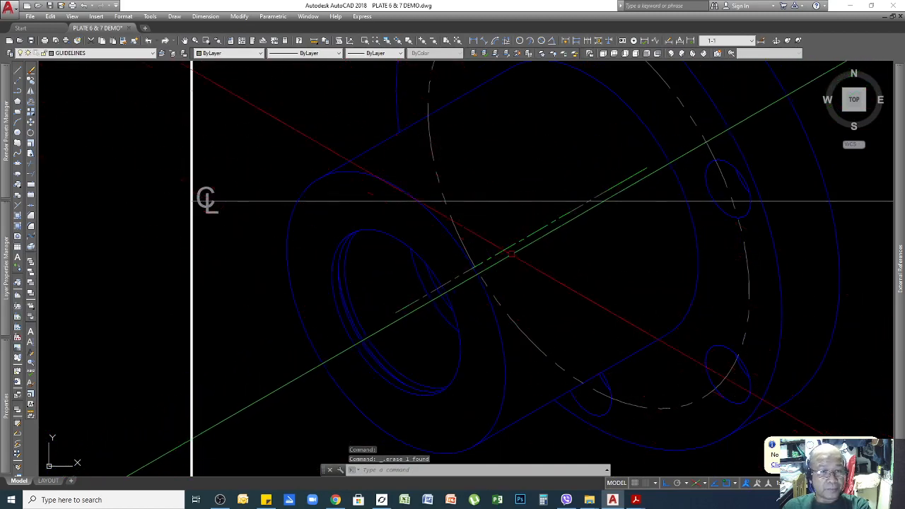
# Examine the upper sheet's finished Sectional Isometric against the lower sheet's Sectional Isometric guidelines
pyautogui.scroll(-6, 445, 269)
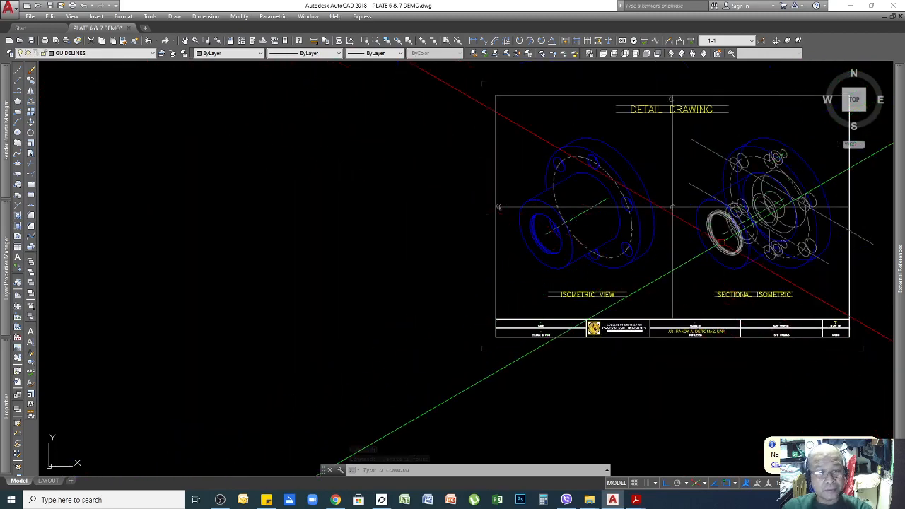
pyautogui.scroll(2, 498, 208)
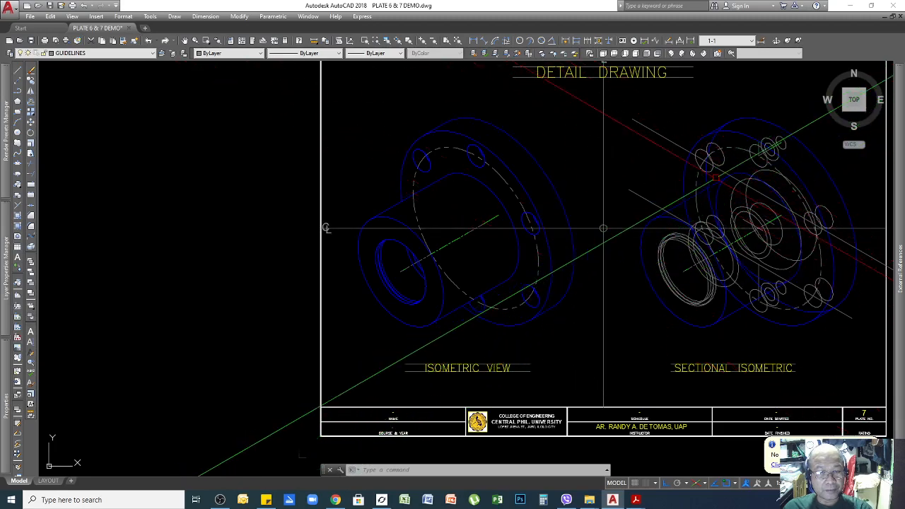
pyautogui.scroll(-2, 624, 297)
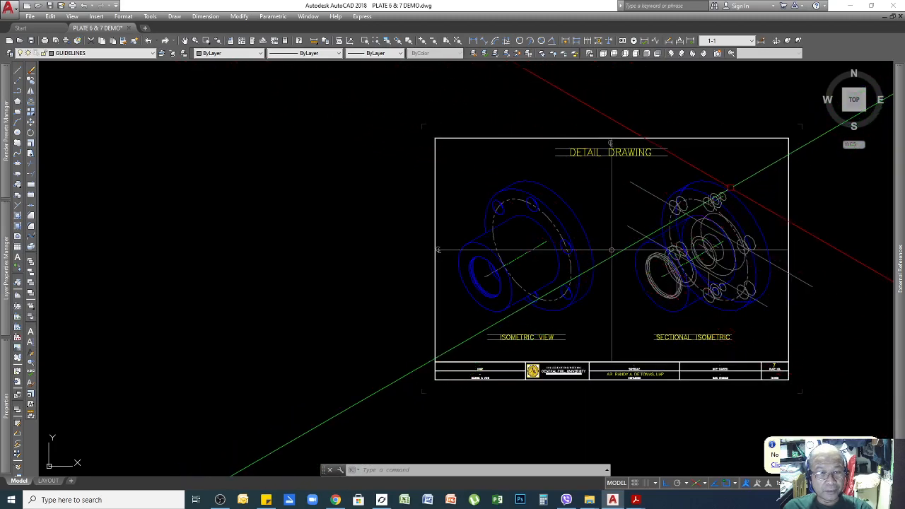
pyautogui.scroll(-3, 611, 250)
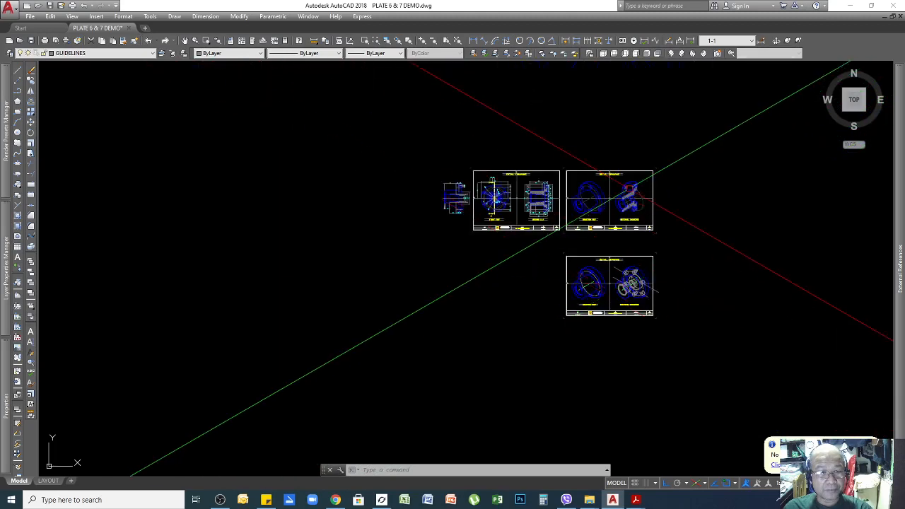
pyautogui.scroll(6, 368, 251)
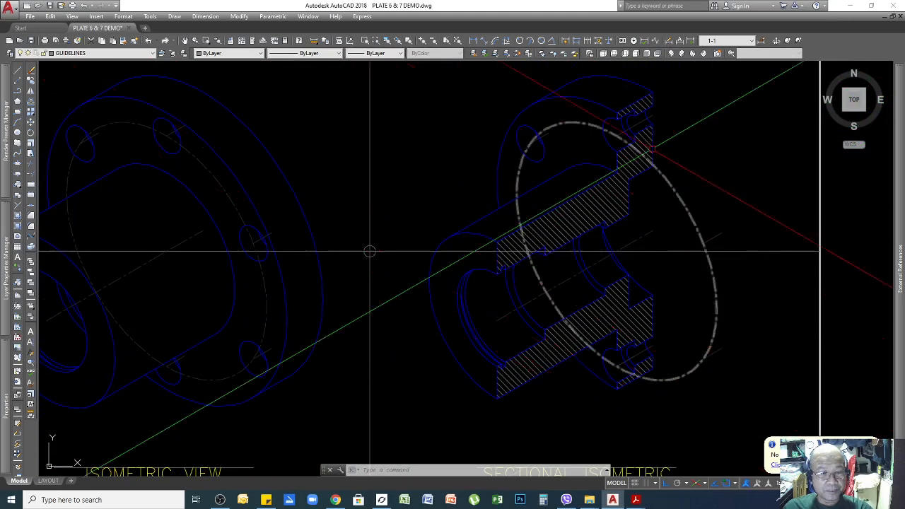
pyautogui.scroll(-5, 590, 132)
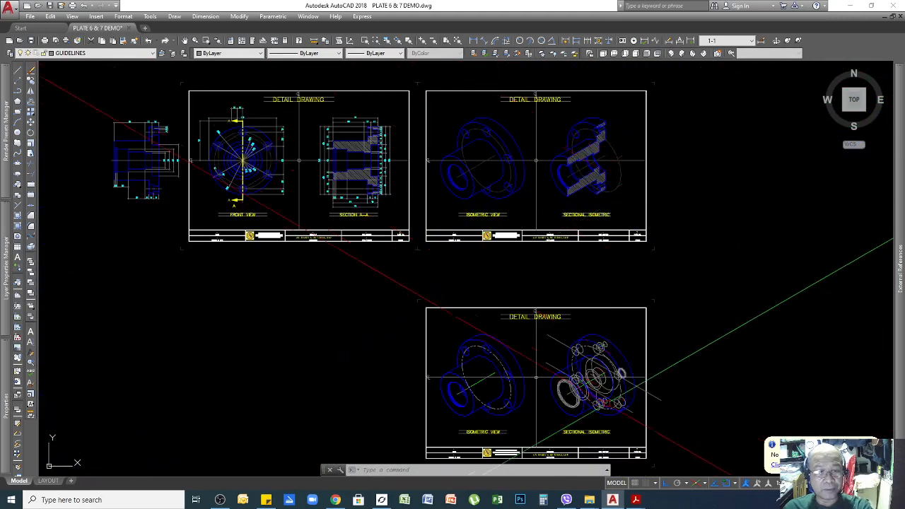
# Draw a vertical line downward from the centre of the Sectional Isometric's front bore past the front face's lower edge
pyautogui.scroll(8, 611, 403)
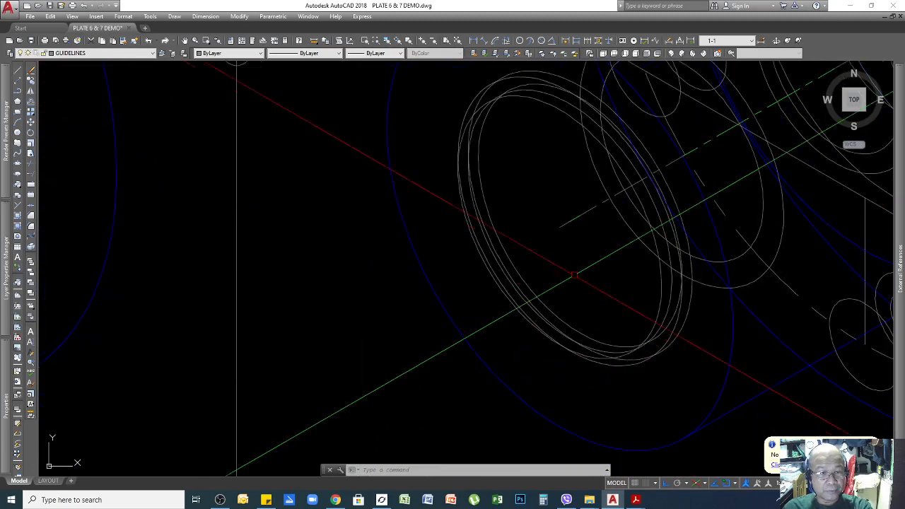
pyautogui.press('Return')
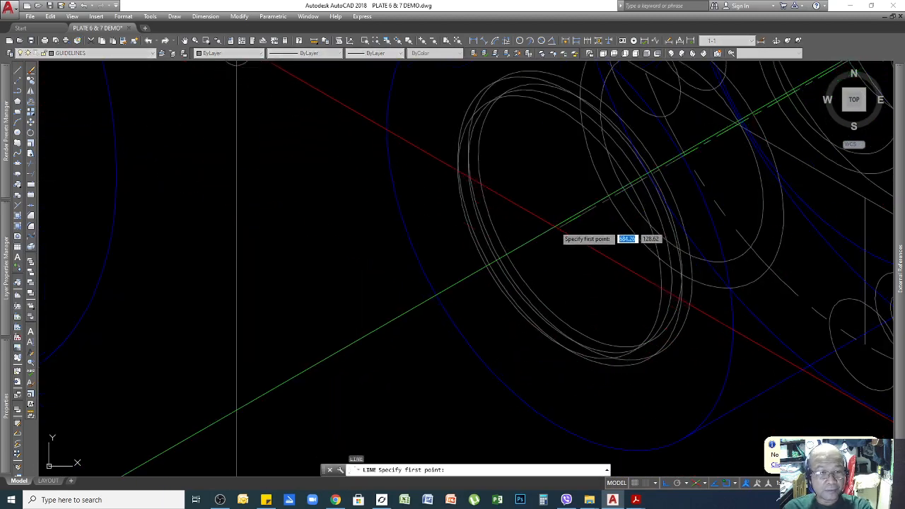
pyautogui.click(559, 227)
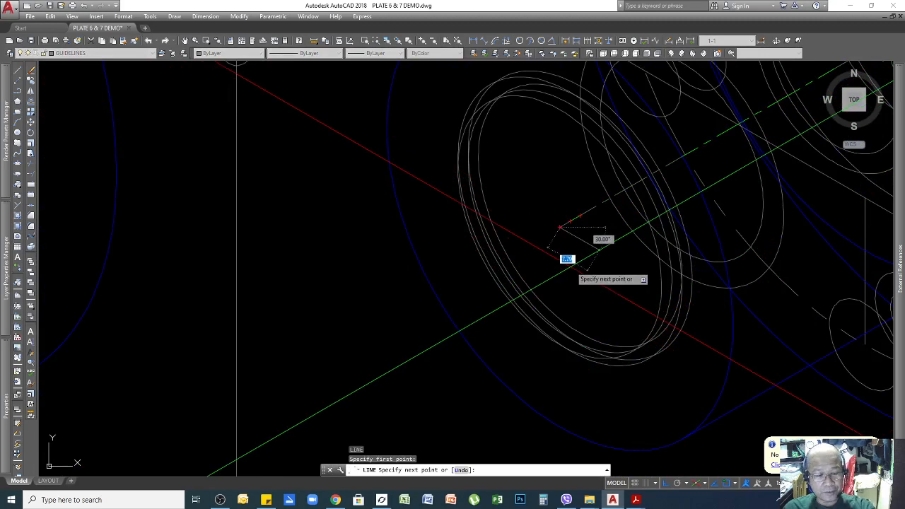
pyautogui.scroll(-3, 575, 342)
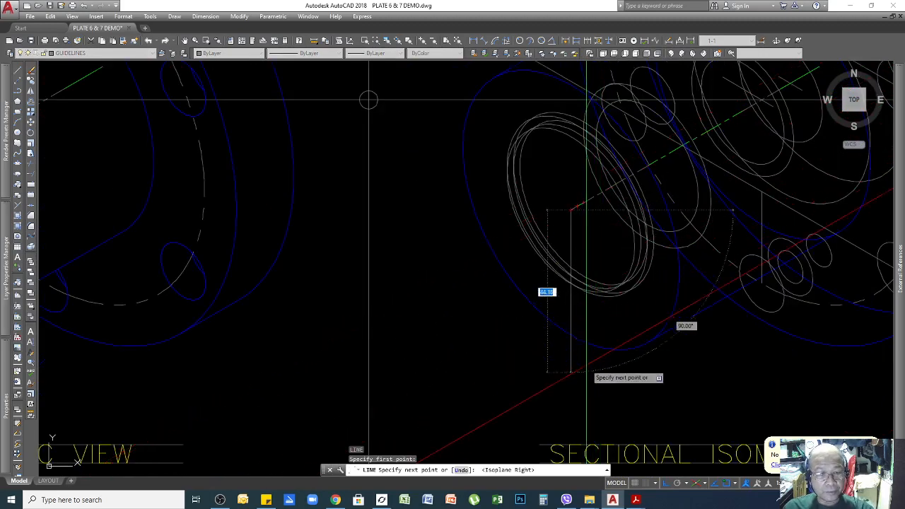
pyautogui.press('Return')
pyautogui.press('Return')
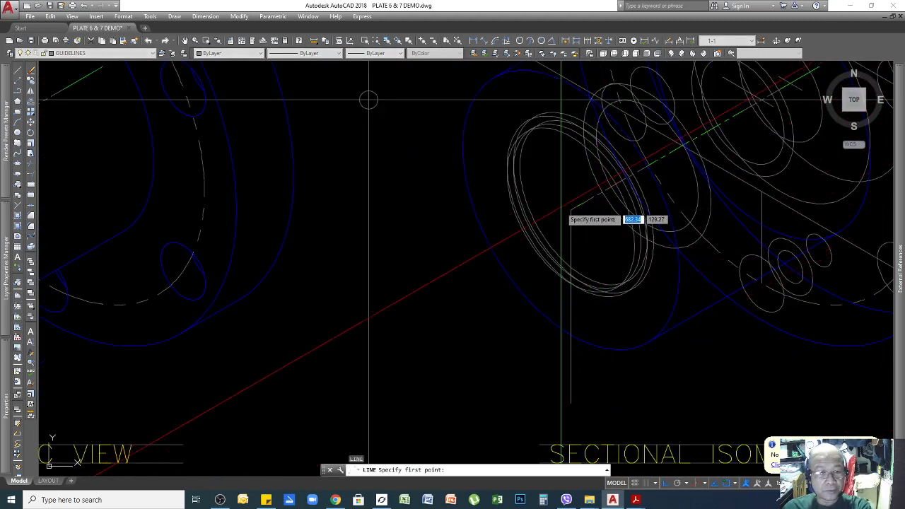
pyautogui.press('Escape')
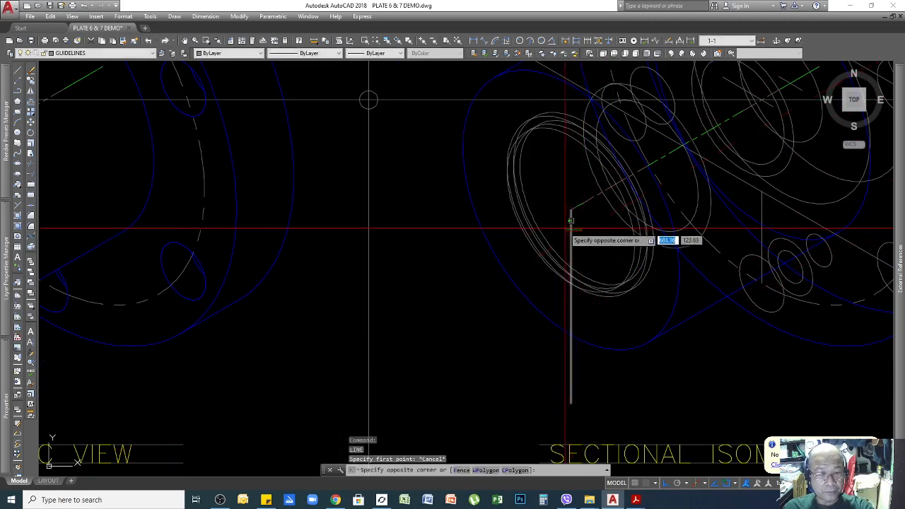
# Stretch the vertical line's upper end straight up beyond the upper edge of the Sectional Isometric's front face
pyautogui.click(571, 221)
pyautogui.click(571, 209)
pyautogui.scroll(-3, 565, 205)
pyautogui.scroll(1, 562, 177)
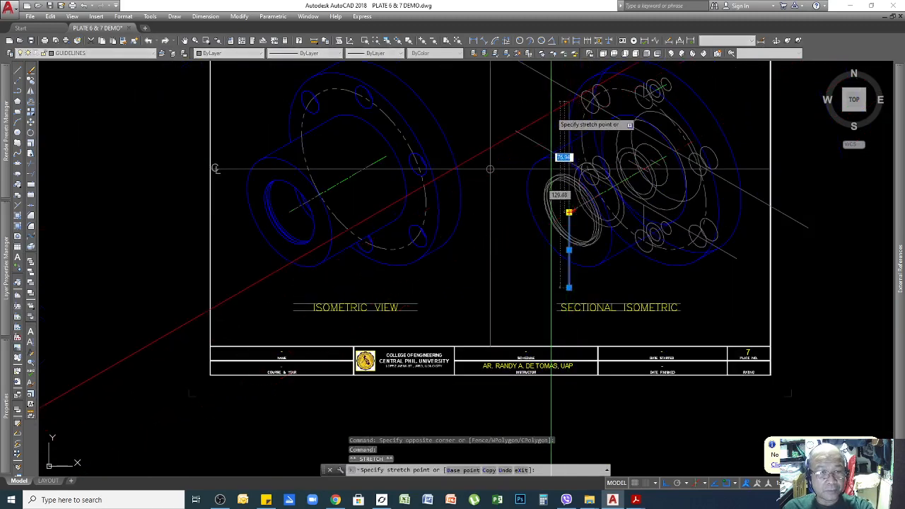
pyautogui.click(568, 99)
pyautogui.press('Escape')
pyautogui.scroll(4, 582, 274)
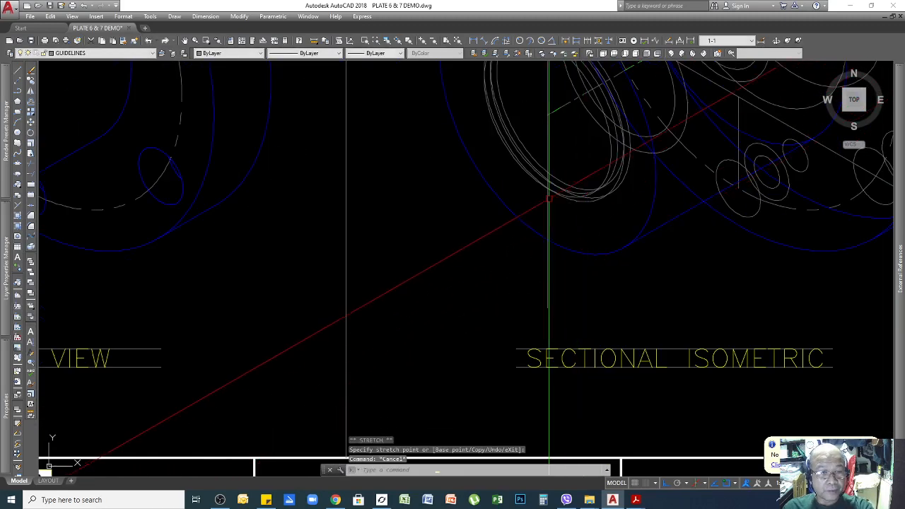
pyautogui.scroll(-2, 587, 252)
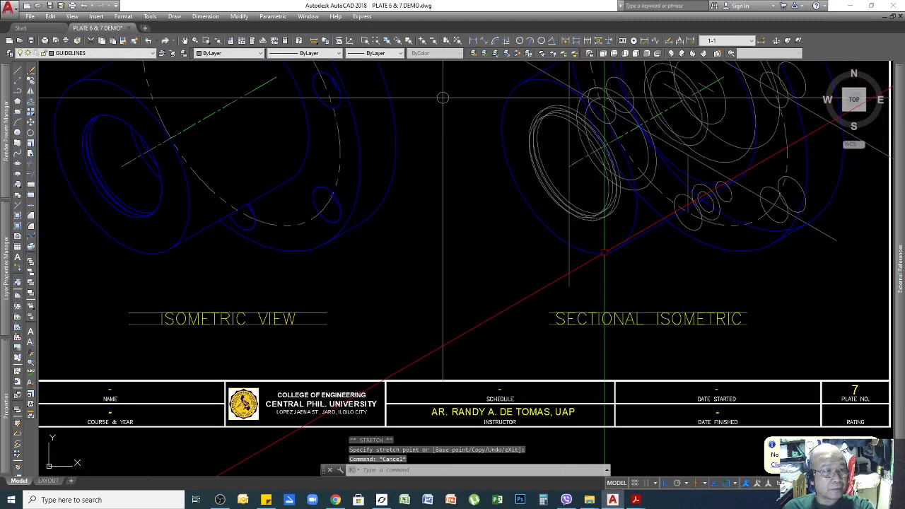
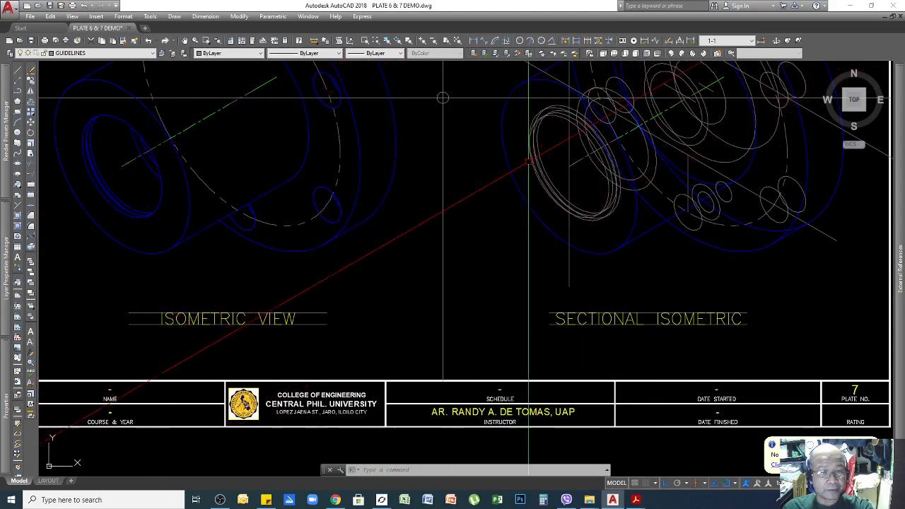
# Match the properties of the Sectional Isometric's front bore ellipses to the blue outer ellipse of the front face
pyautogui.scroll(-2, 620, 244)
pyautogui.scroll(6, 404, 132)
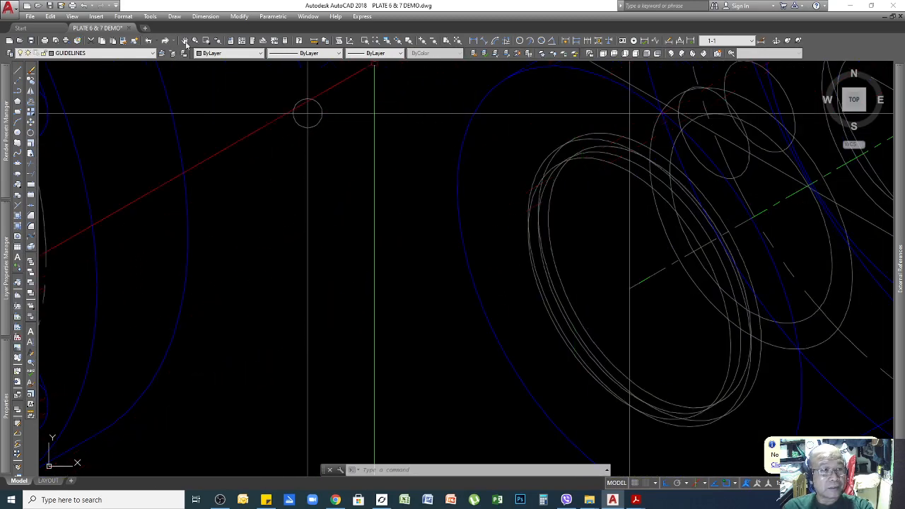
pyautogui.click(123, 41)
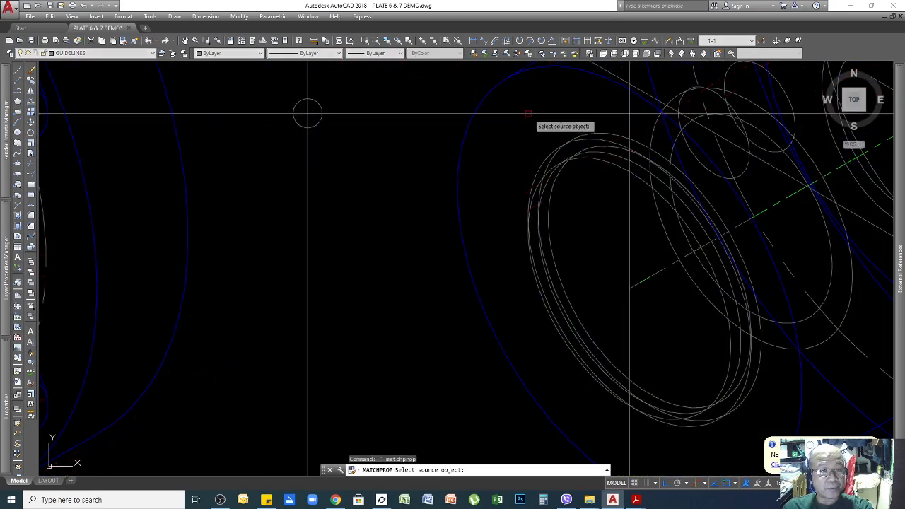
pyautogui.click(487, 94)
pyautogui.moveTo(564, 232); pyautogui.dragTo(514, 269)
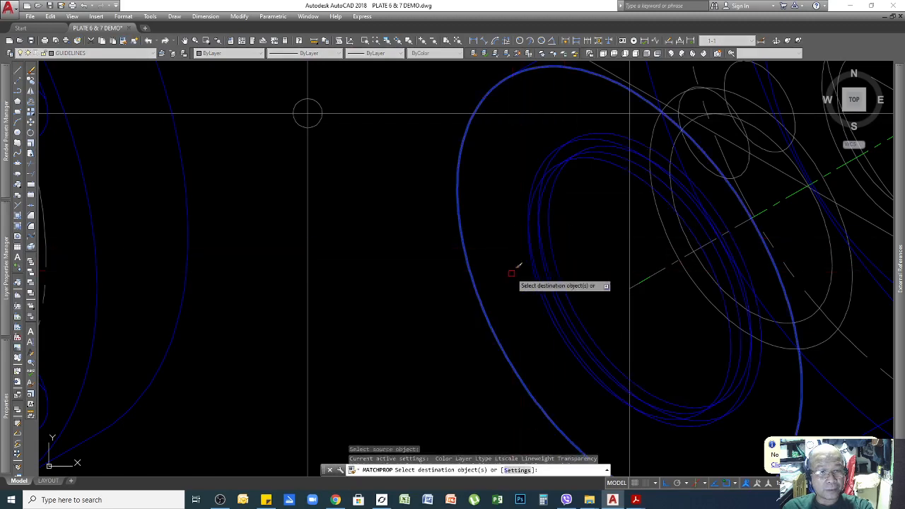
# Apply the same blue object properties to the two bore ellipses just behind the front face
pyautogui.scroll(-1, 545, 265)
pyautogui.scroll(2, 731, 313)
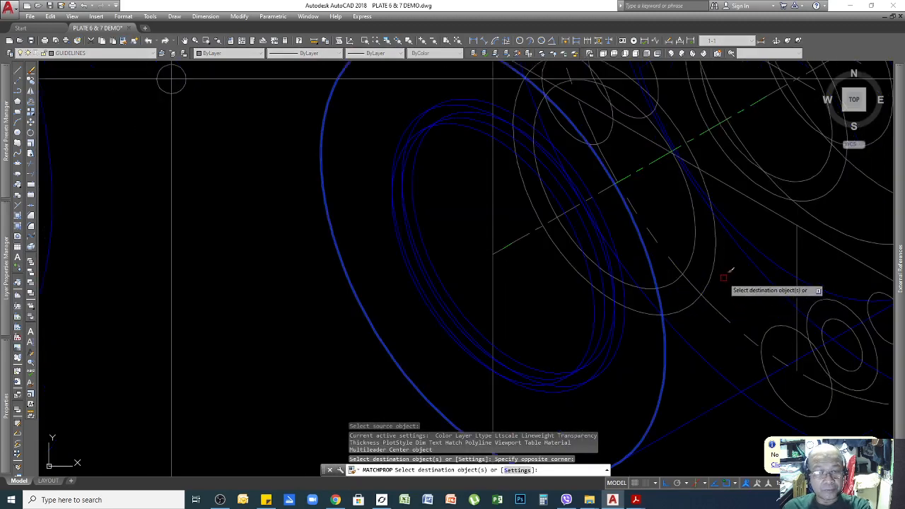
pyautogui.click(722, 278)
pyautogui.click(703, 262)
pyautogui.click(702, 260)
pyautogui.click(686, 243)
pyautogui.scroll(-2, 666, 219)
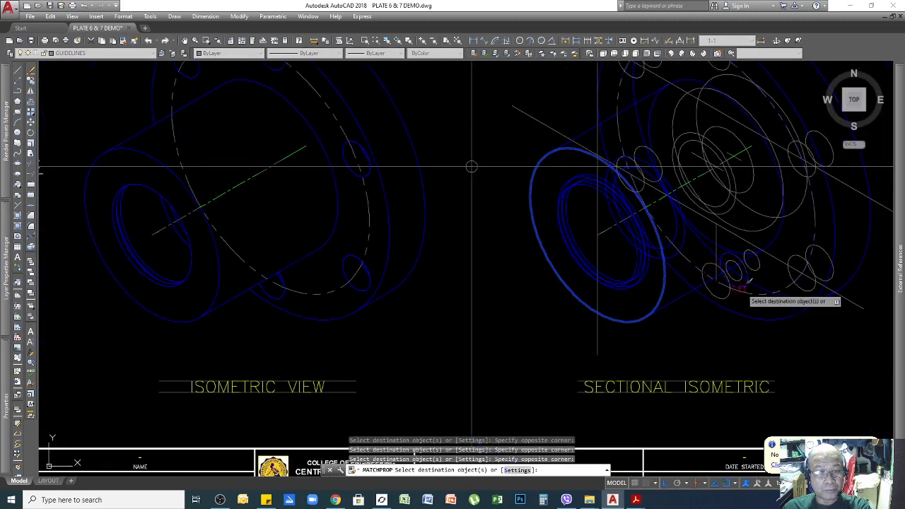
# Apply the matched properties to the ellipses of the flange's lower-right bolt hole and of its lowest counterbored bolt hole
pyautogui.scroll(1, 812, 268)
pyautogui.click(819, 269)
pyautogui.click(809, 279)
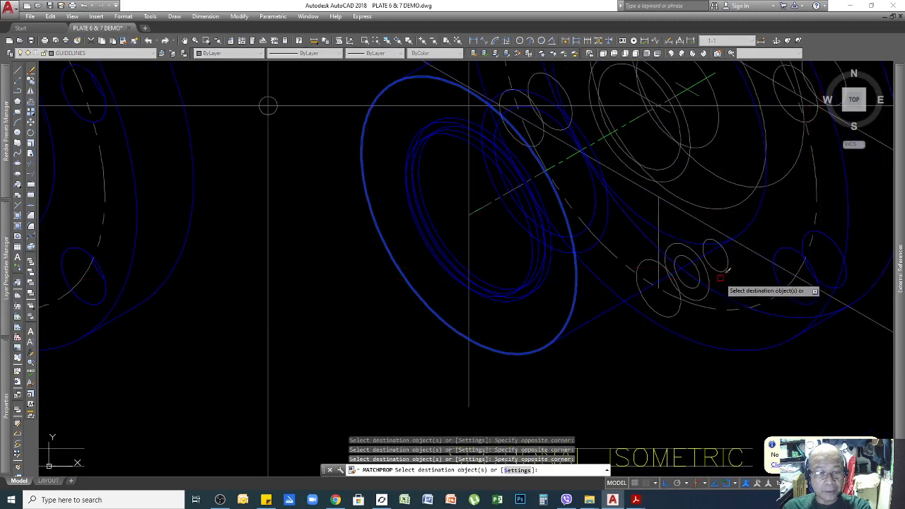
pyautogui.scroll(2, 721, 273)
pyautogui.click(715, 240)
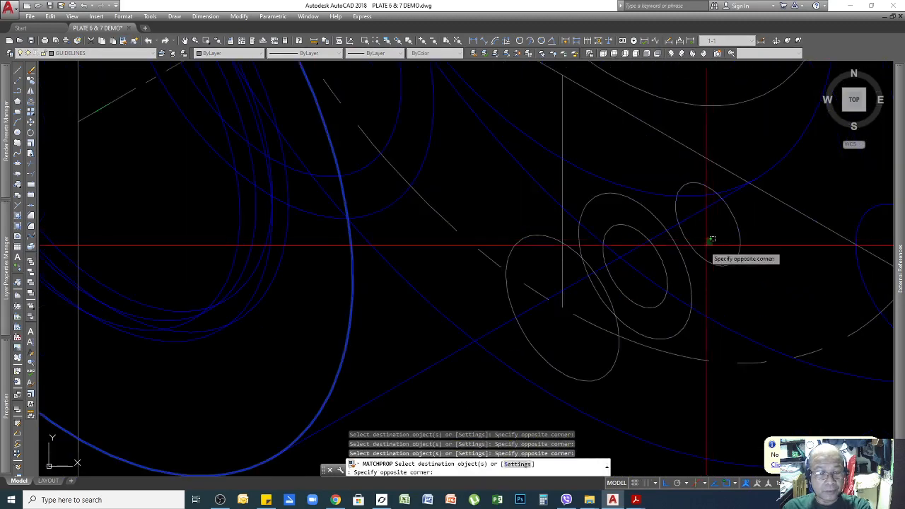
pyautogui.click(680, 257)
pyautogui.click(676, 257)
pyautogui.click(642, 297)
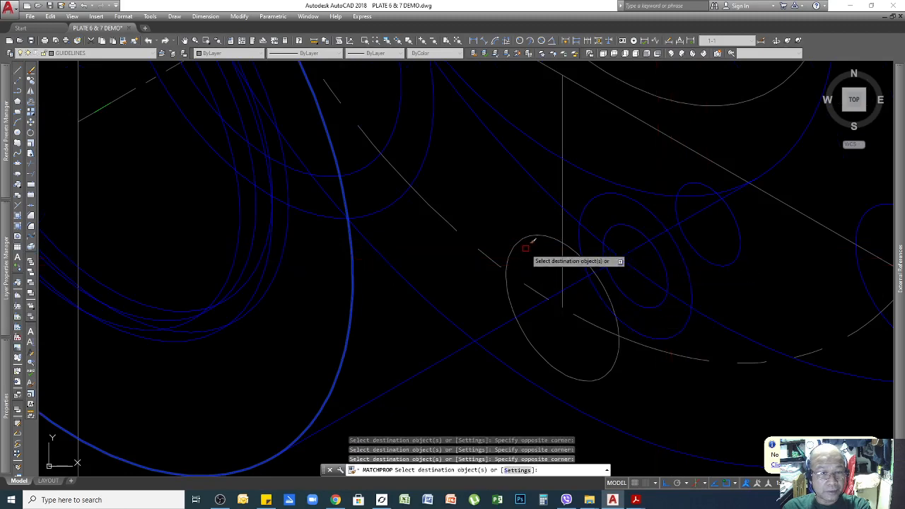
pyautogui.scroll(-3, 619, 283)
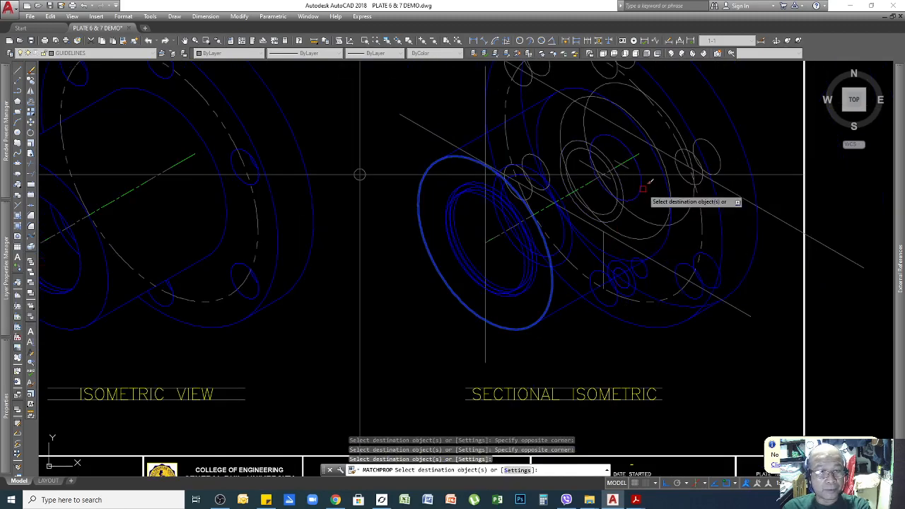
# Apply the matched properties to the flange's upper-right bolt hole ellipses and the rear ellipse of its top counterbored hole
pyautogui.scroll(-3, 641, 187)
pyautogui.scroll(6, 700, 146)
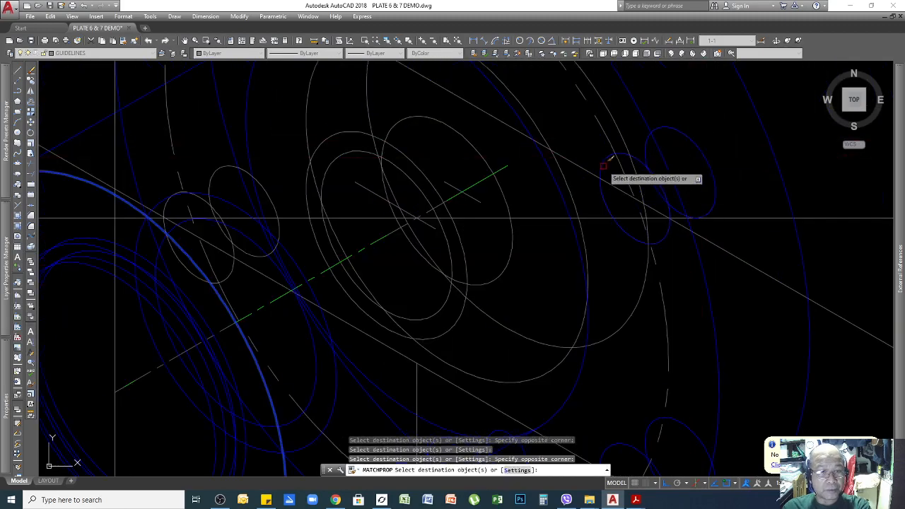
pyautogui.scroll(-3, 631, 166)
pyautogui.scroll(6, 679, 171)
pyautogui.click(627, 157)
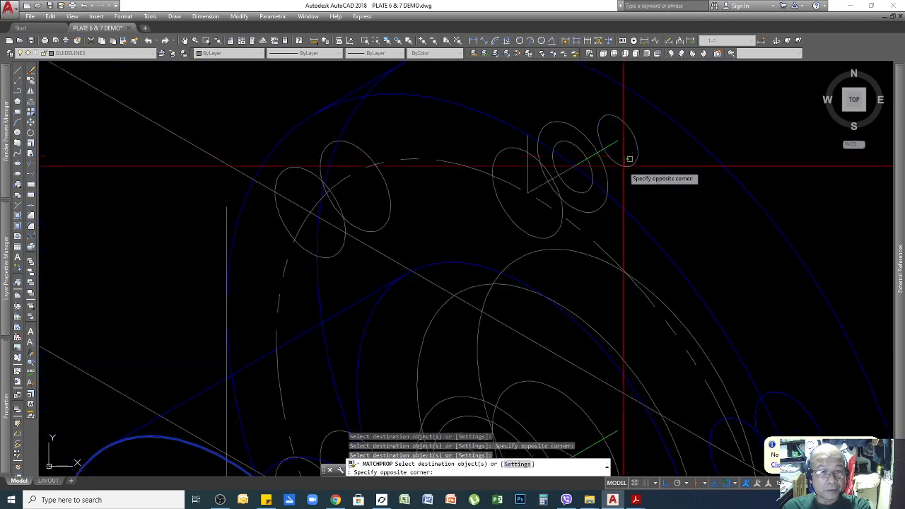
# Match the object-outline properties onto the remaining small ellipses around the flange's upper bolt hole in the sectional isometric
pyautogui.click(612, 168)
pyautogui.click(588, 163)
pyautogui.click(548, 189)
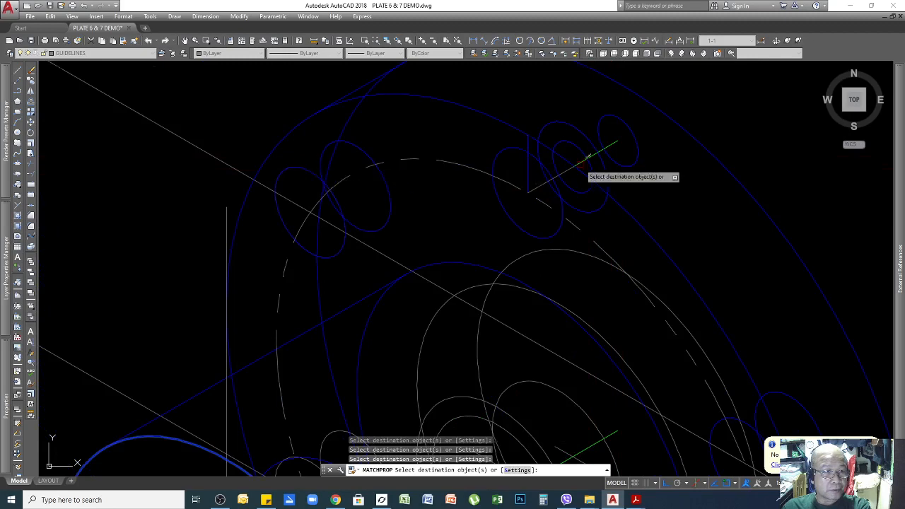
pyautogui.scroll(-3, 584, 165)
pyautogui.scroll(5, 499, 256)
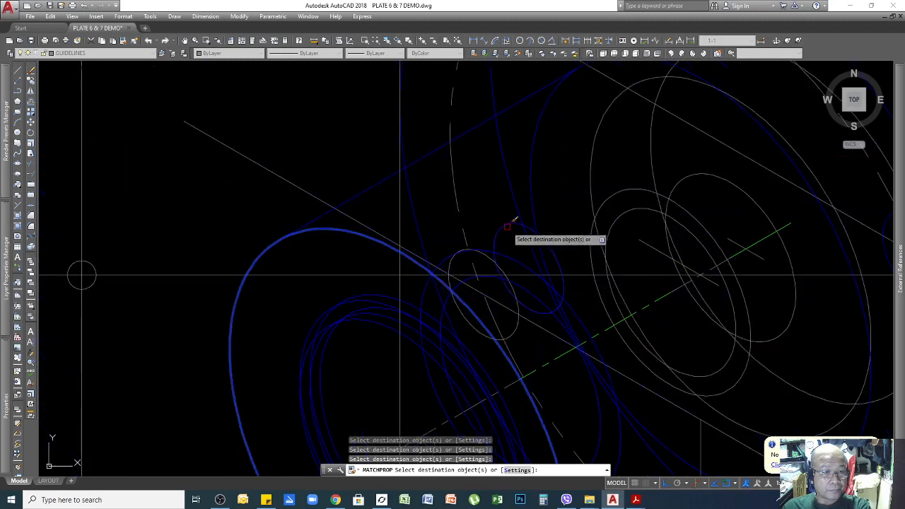
pyautogui.scroll(-5, 626, 300)
pyautogui.scroll(-2, 577, 277)
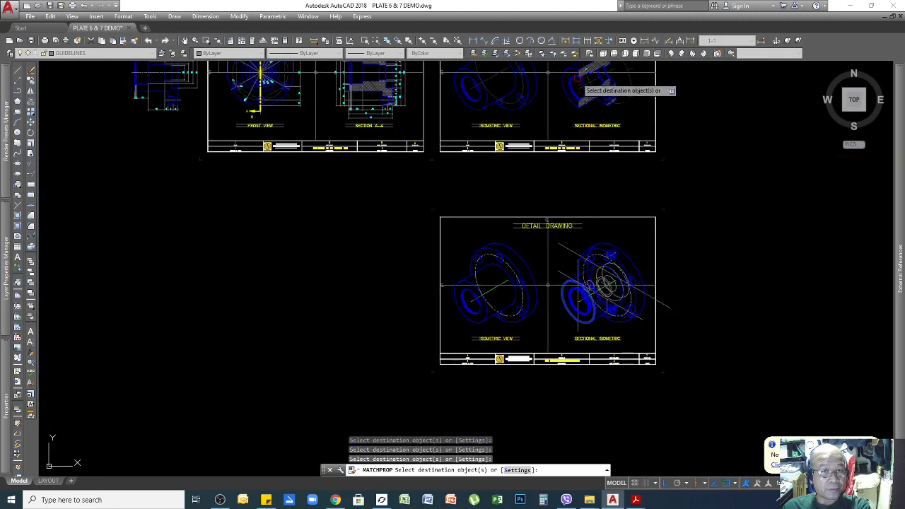
pyautogui.scroll(-2, 609, 181)
pyautogui.scroll(7, 620, 137)
pyautogui.scroll(-5, 530, 157)
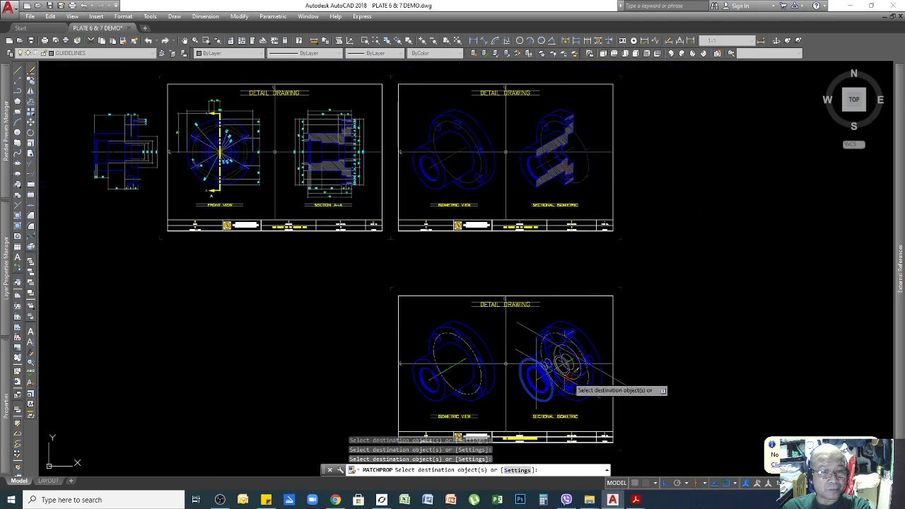
pyautogui.scroll(8, 570, 385)
pyautogui.press('Escape')
# Erase the two overlapping bolt-hole ellipses between the hub and the flange in the sectional isometric
pyautogui.click(463, 149)
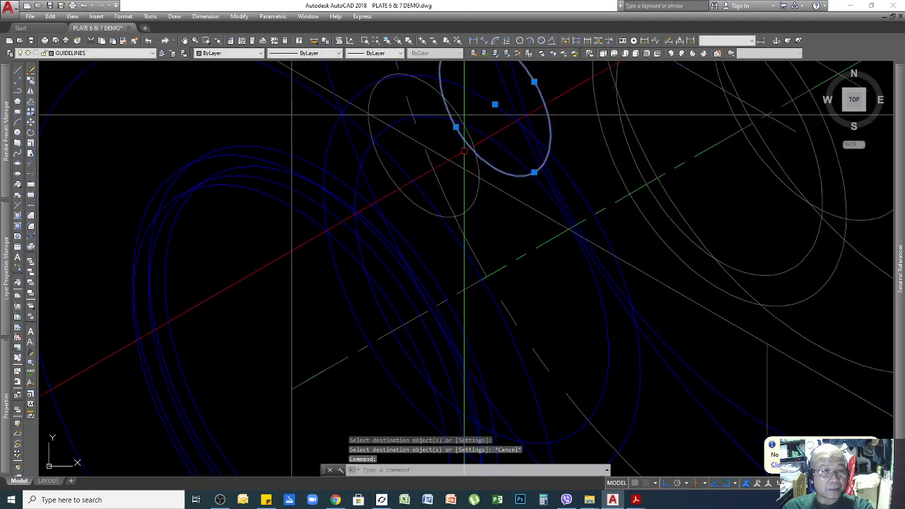
pyautogui.click(466, 134)
pyautogui.press('Delete')
# Examine the sectional isometric's upper and lower bolt-hole ellipses and compare them with the finished isometric view
pyautogui.scroll(-5, 393, 188)
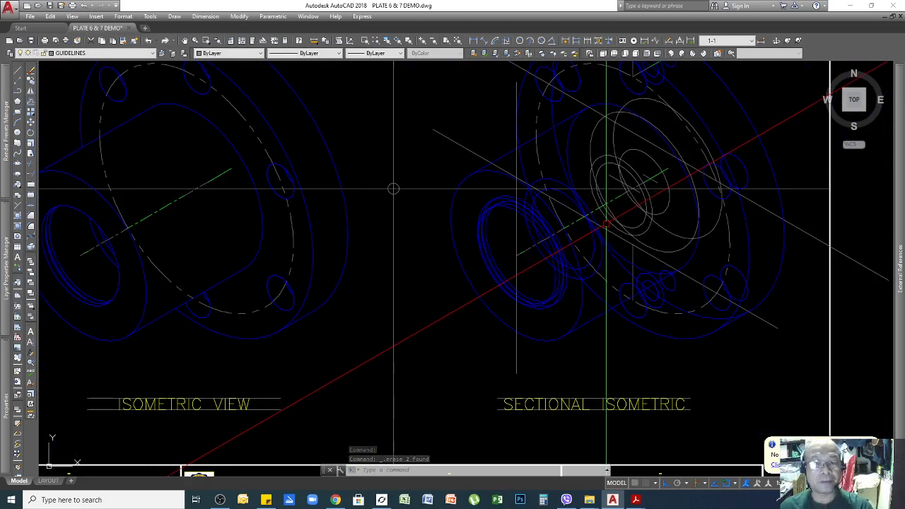
pyautogui.scroll(-4, 714, 308)
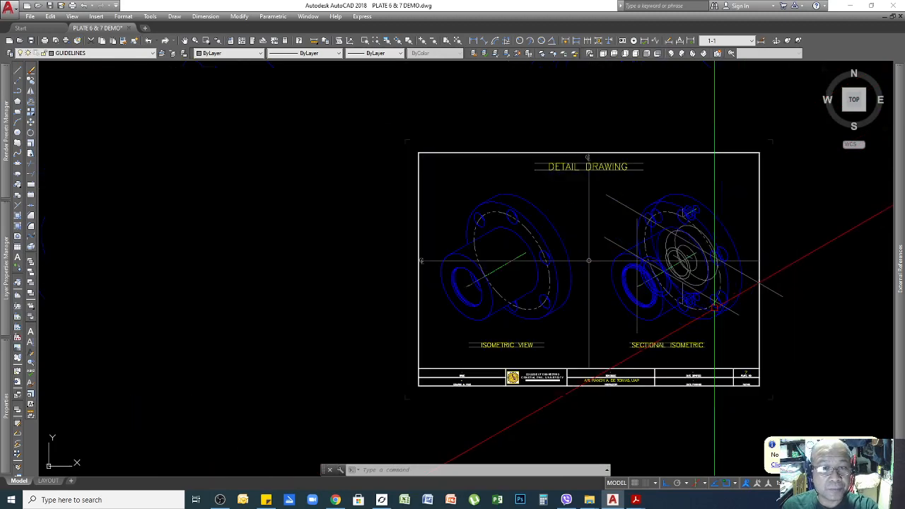
pyautogui.scroll(2, 699, 315)
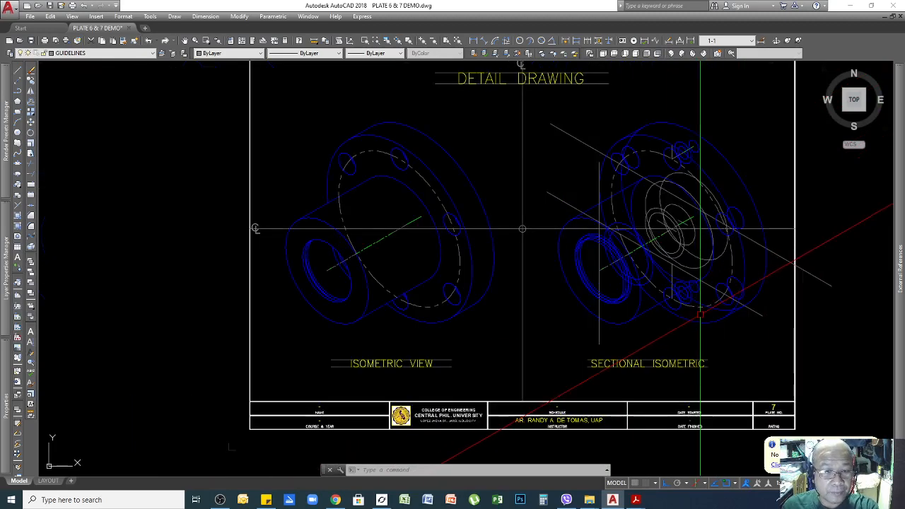
pyautogui.scroll(5, 696, 283)
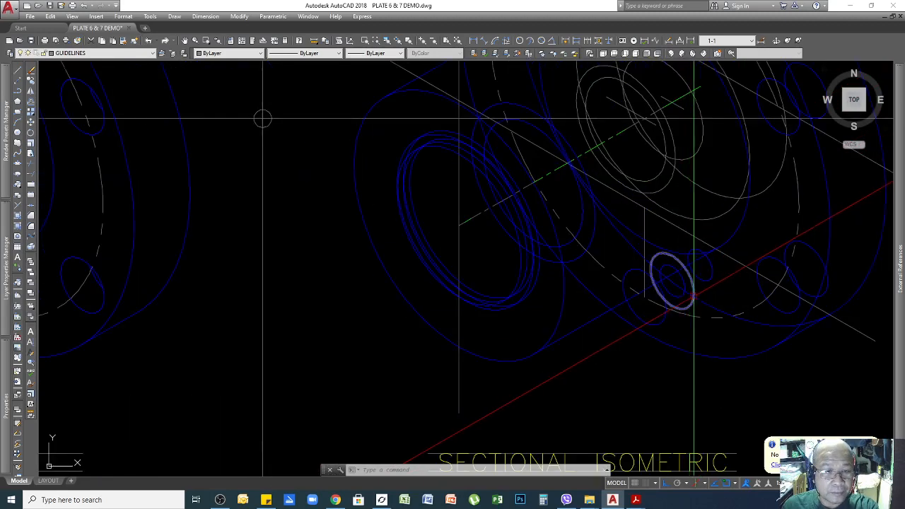
pyautogui.click(704, 277)
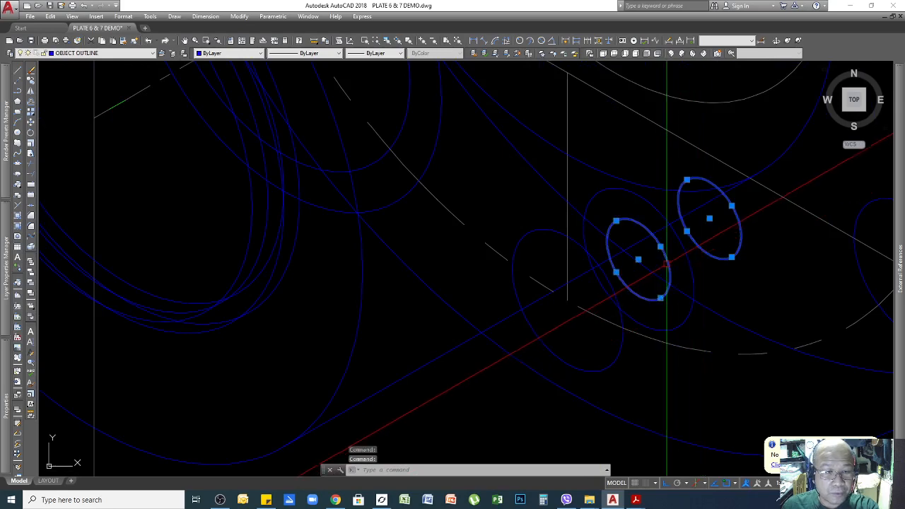
pyautogui.scroll(-6, 675, 271)
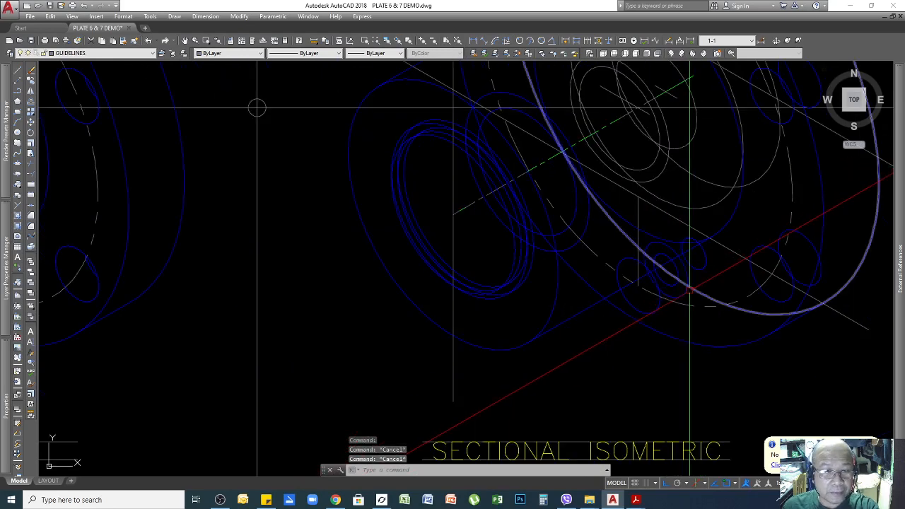
pyautogui.scroll(5, 500, 288)
pyautogui.scroll(-3, 506, 209)
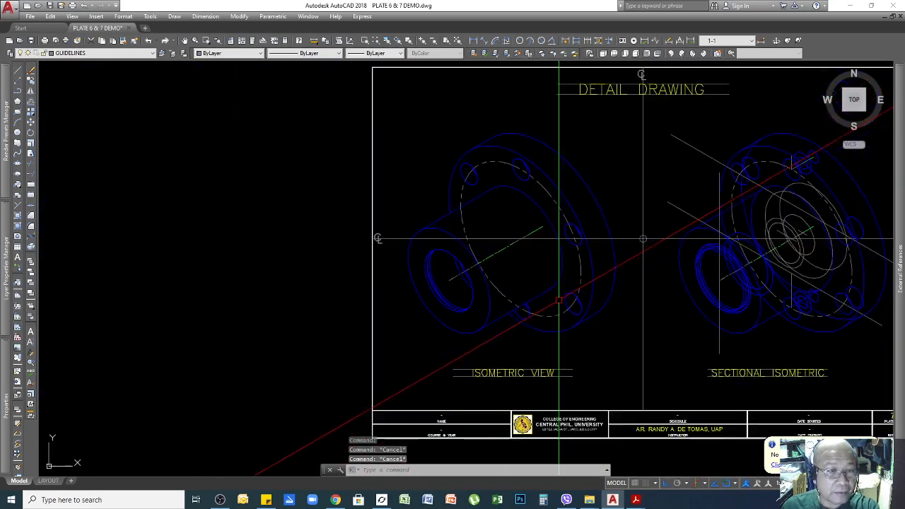
pyautogui.scroll(-3, 636, 205)
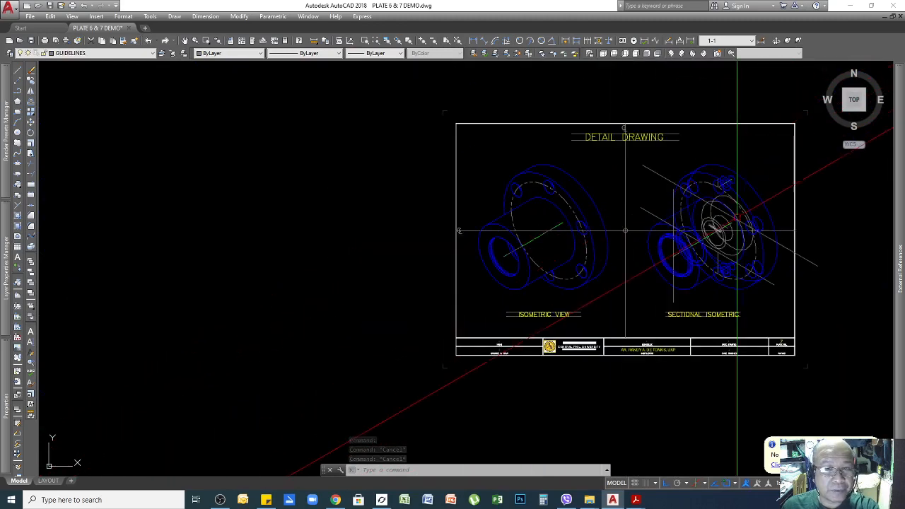
pyautogui.scroll(6, 739, 167)
pyautogui.scroll(3, 684, 194)
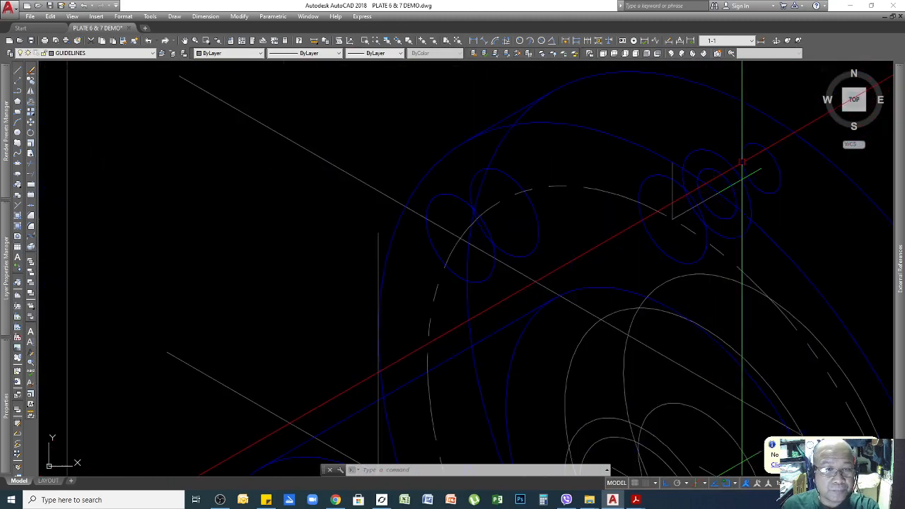
pyautogui.scroll(-4, 700, 269)
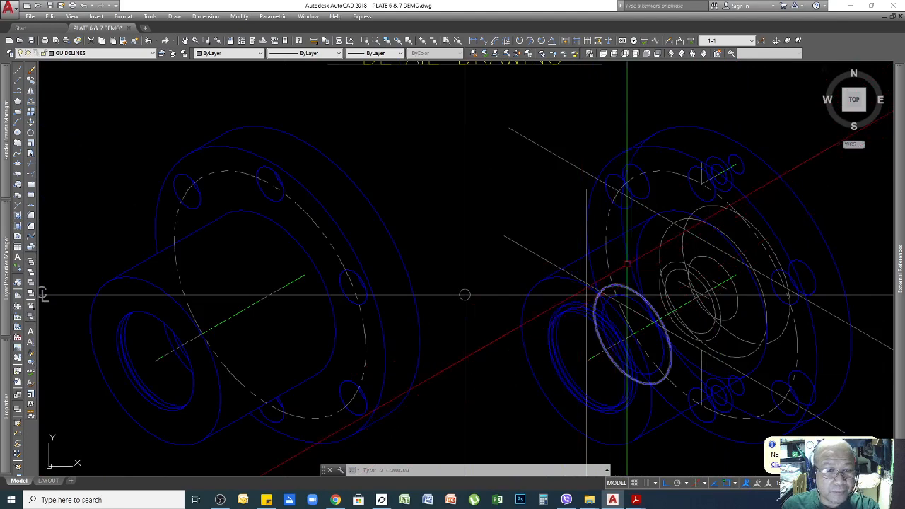
pyautogui.scroll(-5, 464, 295)
pyautogui.scroll(4, 641, 318)
pyautogui.scroll(-2, 602, 121)
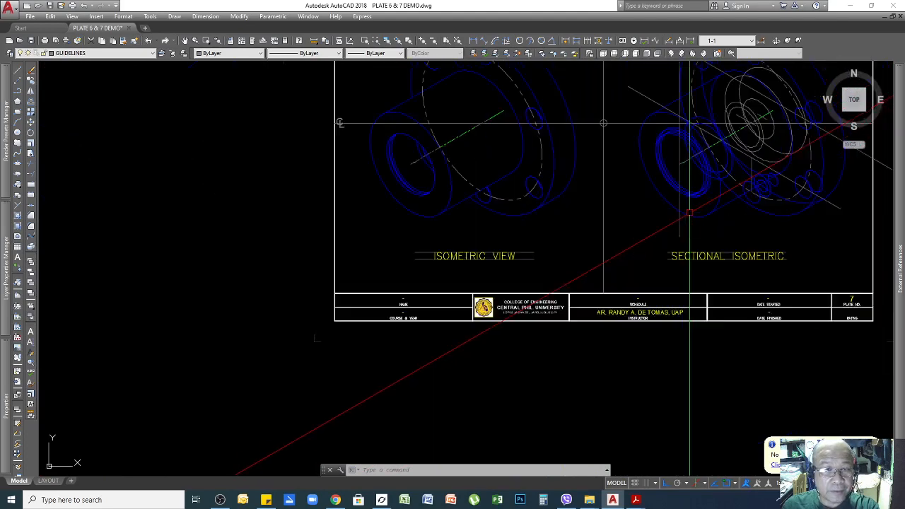
# Draw a line about 60 units long at 30° in the top isoplane, from the vertical guideline's lower intersection with the hub's outer ellipse
pyautogui.scroll(4, 553, 64)
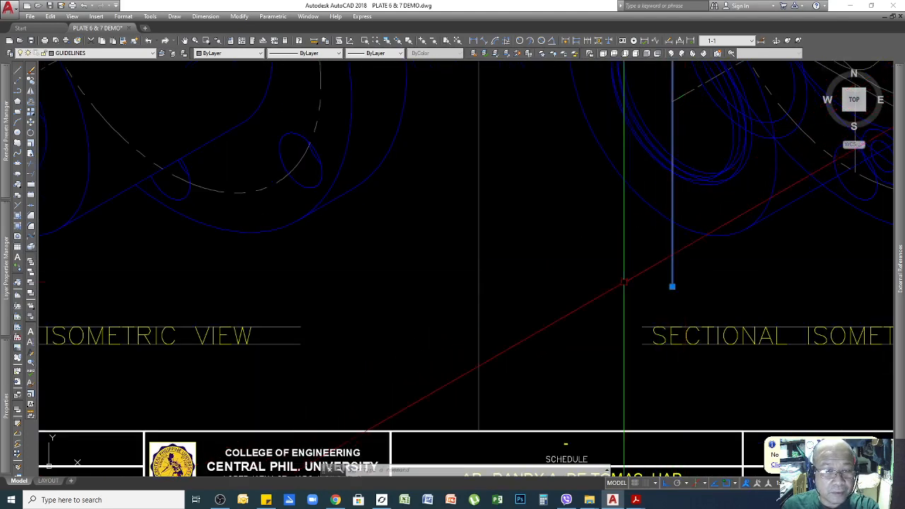
pyautogui.scroll(-3, 600, 233)
pyautogui.click(573, 179)
pyautogui.scroll(4, 668, 254)
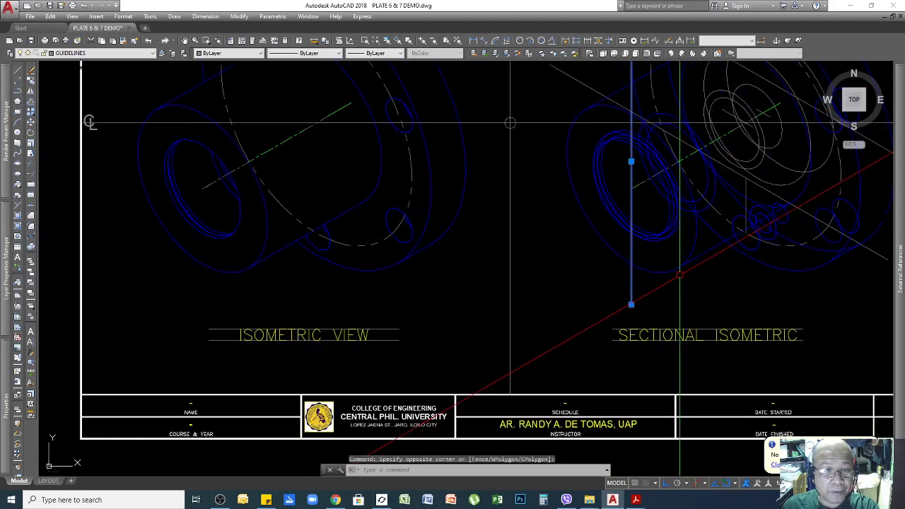
pyautogui.press('Escape')
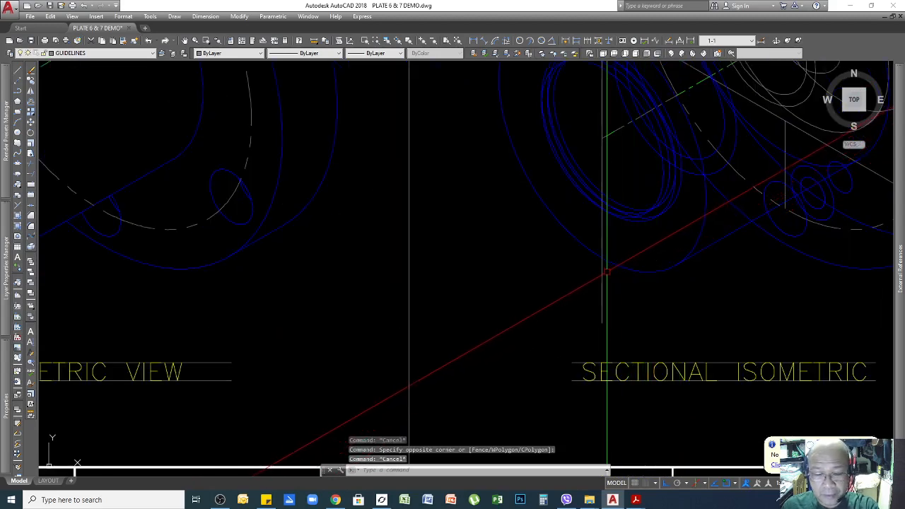
pyautogui.press('Return')
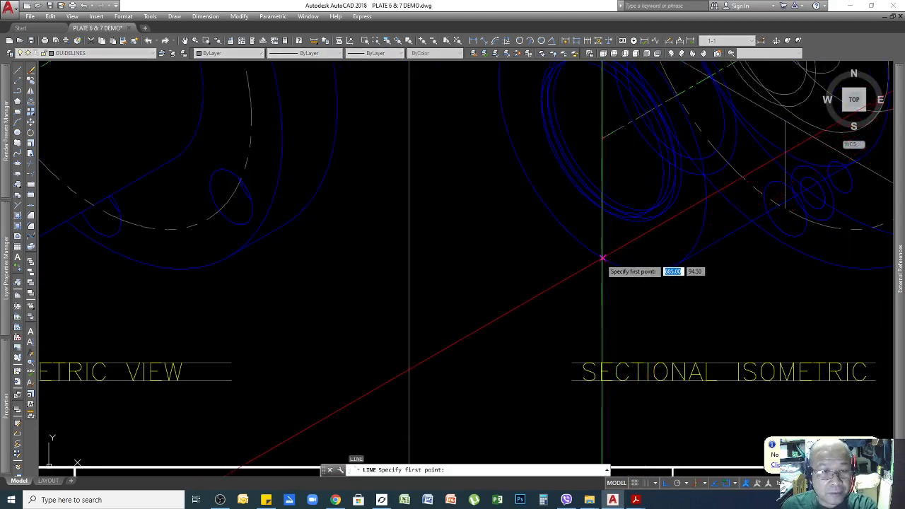
pyautogui.scroll(-2, 596, 267)
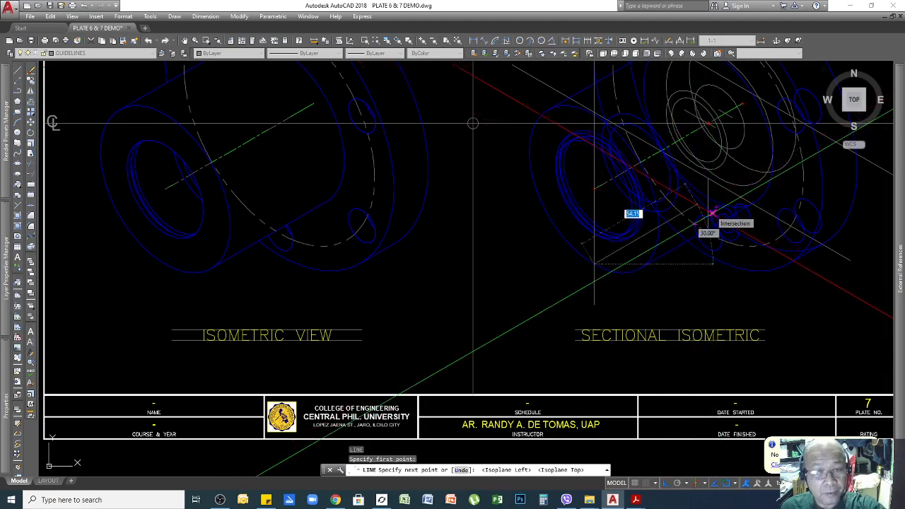
pyautogui.scroll(2, 746, 183)
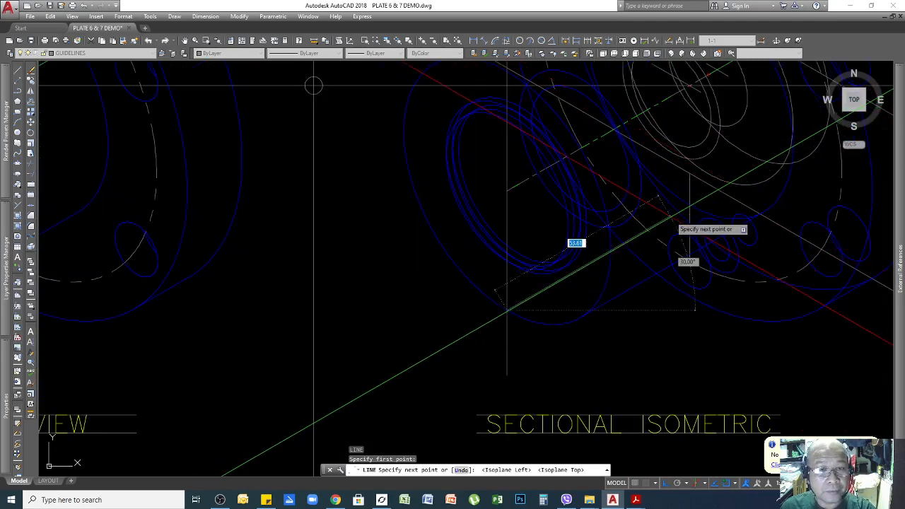
pyautogui.scroll(2, 699, 199)
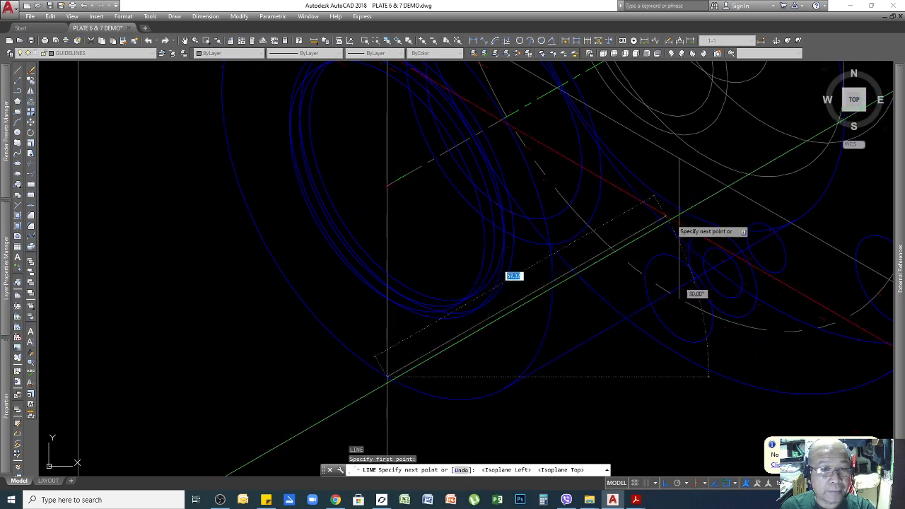
pyautogui.scroll(3, 679, 209)
pyautogui.scroll(3, 651, 206)
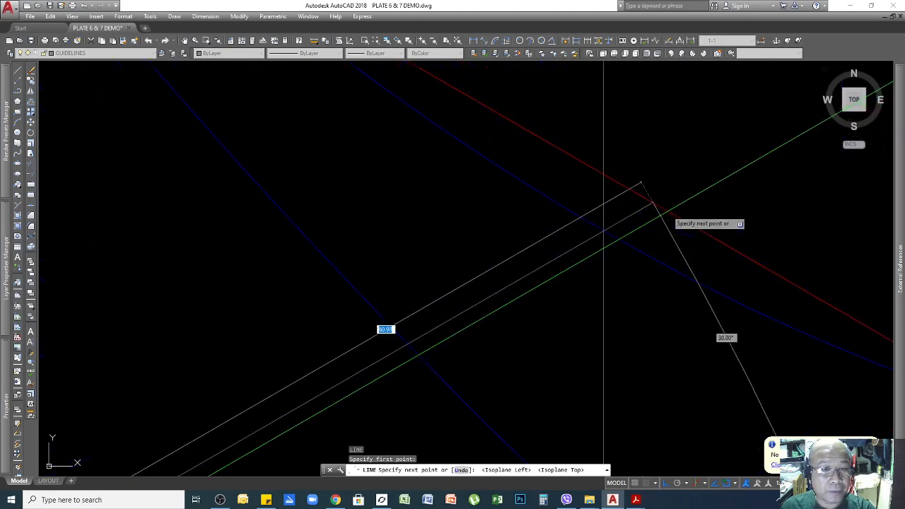
pyautogui.scroll(-1, 568, 233)
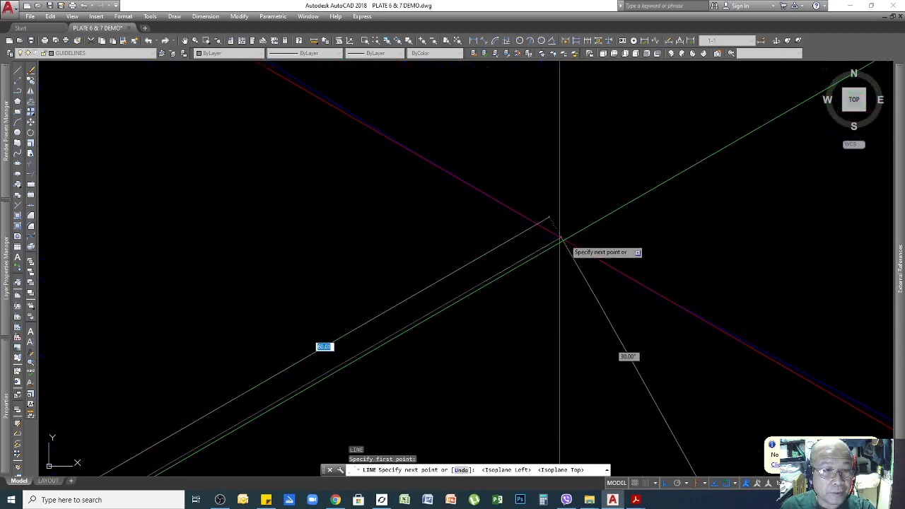
pyautogui.click(632, 198)
pyautogui.press('Escape')
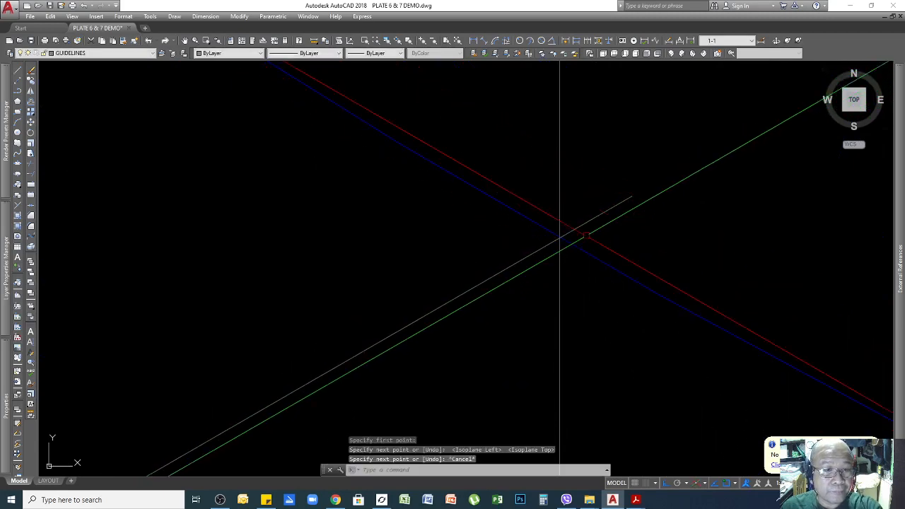
# Examine where the new 30° line meets the short vertical guideline and blue ellipse near the lower bolt hole
pyautogui.scroll(5, 574, 237)
pyautogui.scroll(5, 494, 244)
pyautogui.scroll(-8, 717, 170)
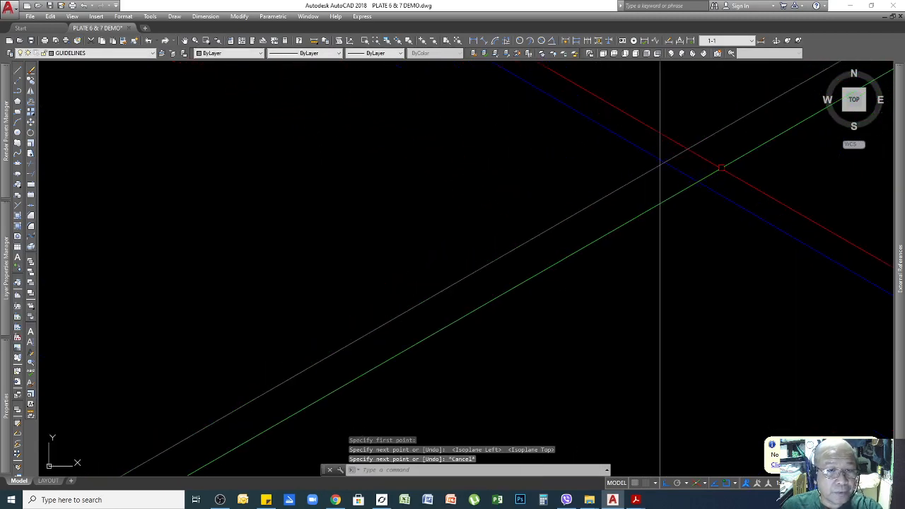
pyautogui.click(710, 249)
pyautogui.scroll(-11, 682, 244)
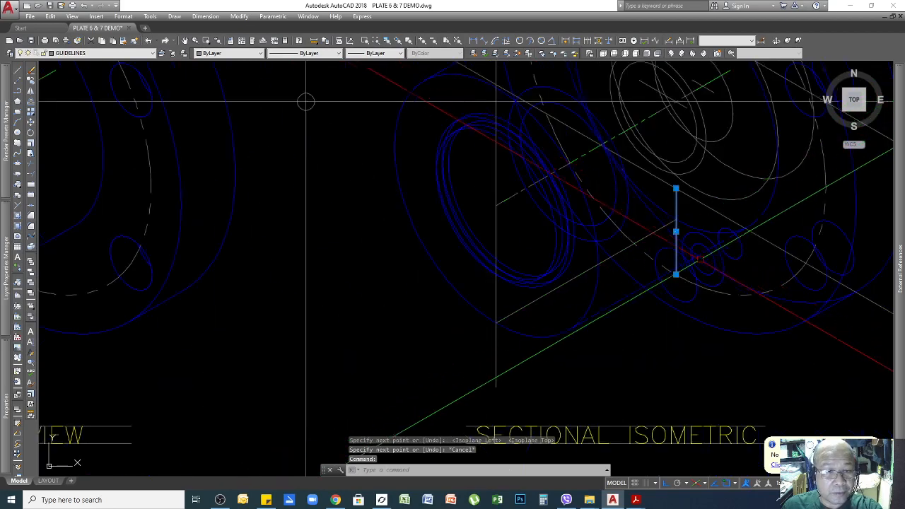
pyautogui.press('Escape')
pyautogui.press('Escape')
pyautogui.scroll(5, 707, 261)
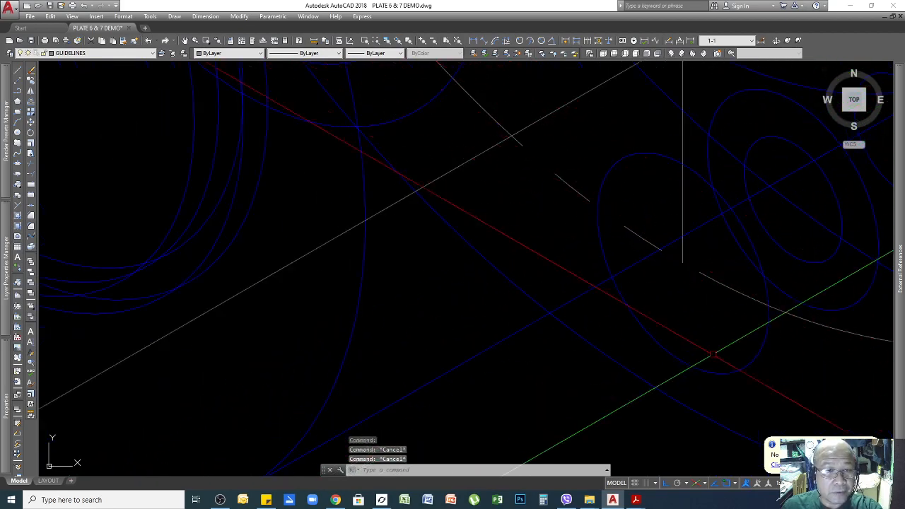
pyautogui.scroll(-5, 720, 272)
pyautogui.scroll(5, 711, 221)
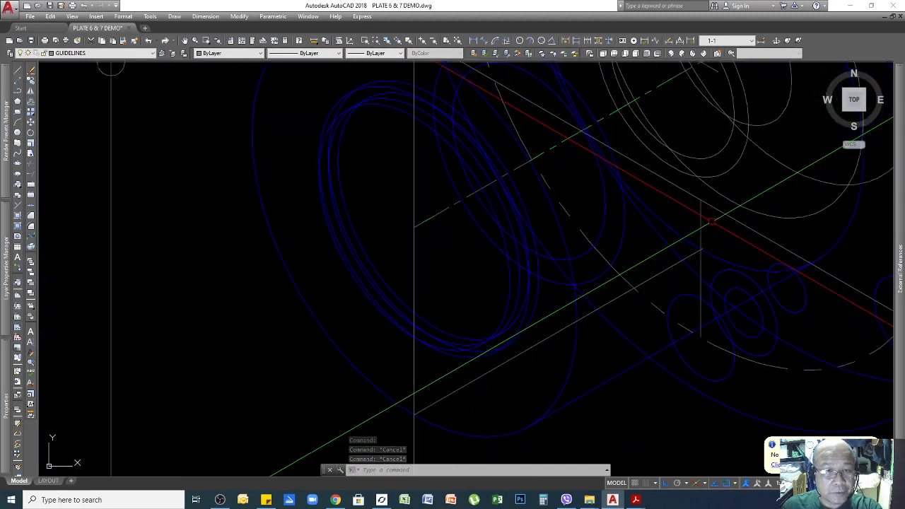
pyautogui.scroll(-5, 701, 216)
pyautogui.scroll(5, 680, 189)
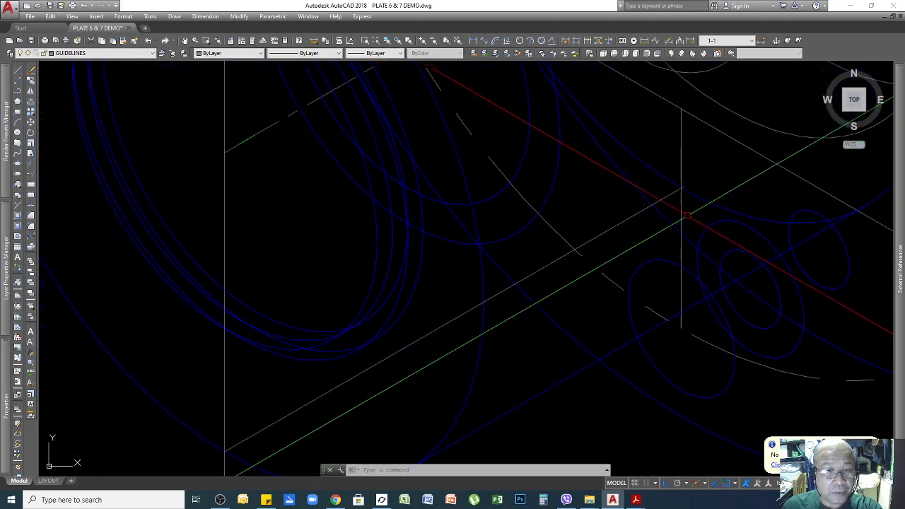
pyautogui.scroll(-2, 681, 183)
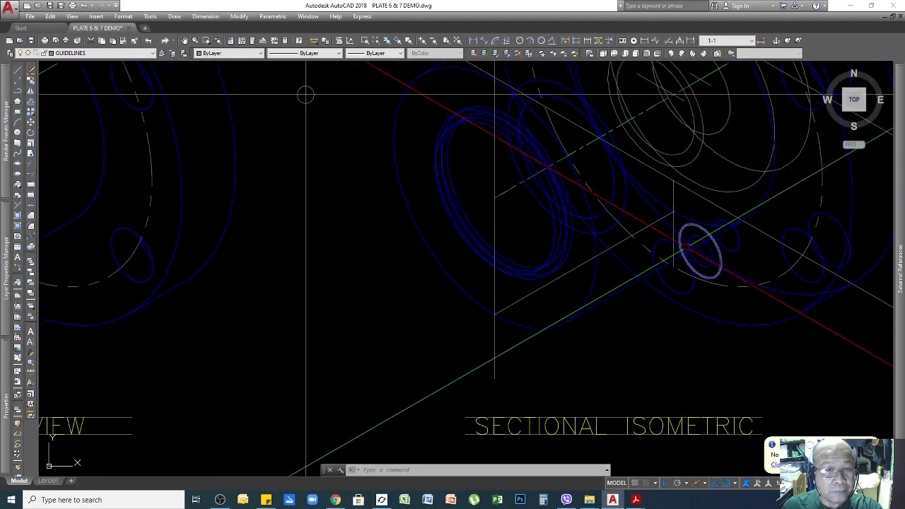
# Check whether the 30° line, the short vertical guideline and the blue ellipse near the lower bolt hole share one intersection
pyautogui.scroll(6, 621, 128)
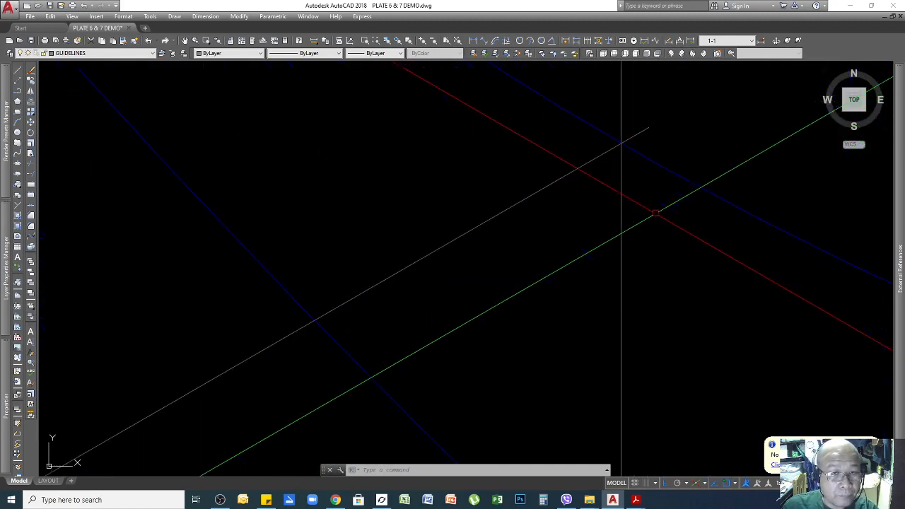
pyautogui.scroll(3, 613, 127)
pyautogui.scroll(6, 649, 222)
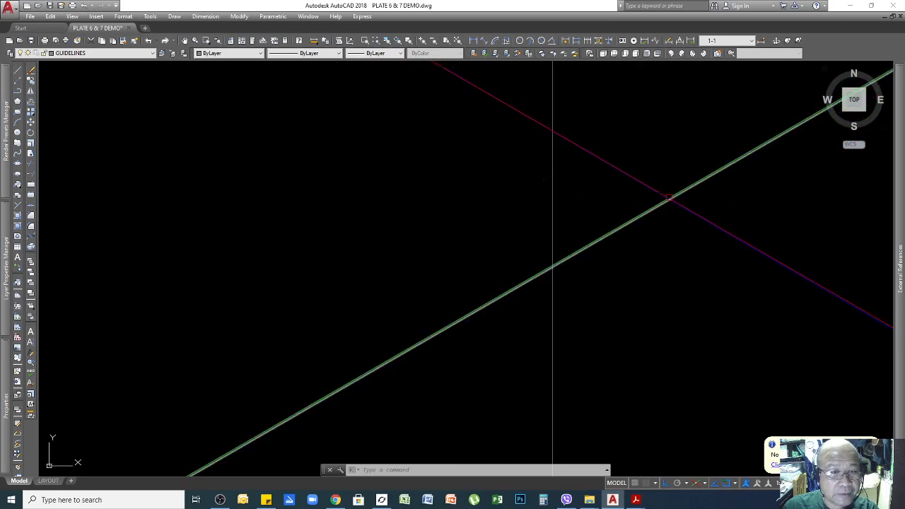
pyautogui.click(632, 166)
pyautogui.click(633, 182)
pyautogui.click(724, 162)
pyautogui.click(701, 201)
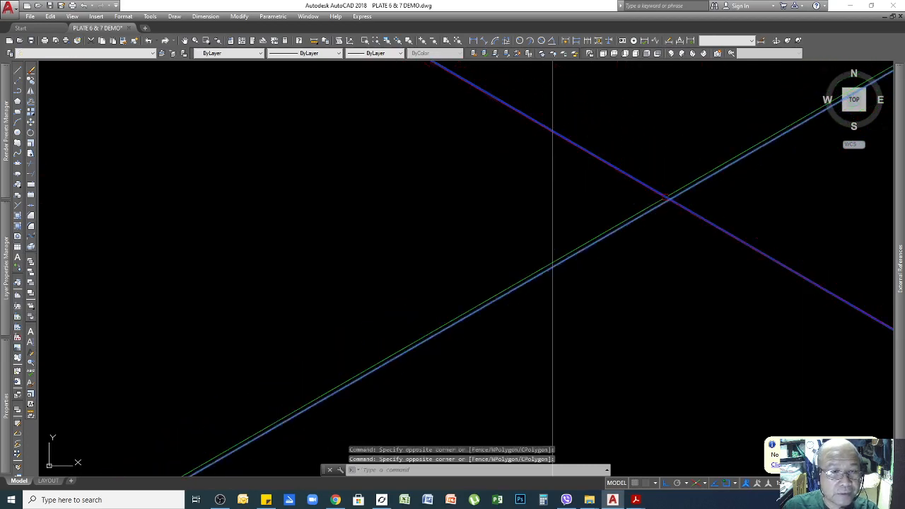
pyautogui.scroll(-5, 696, 223)
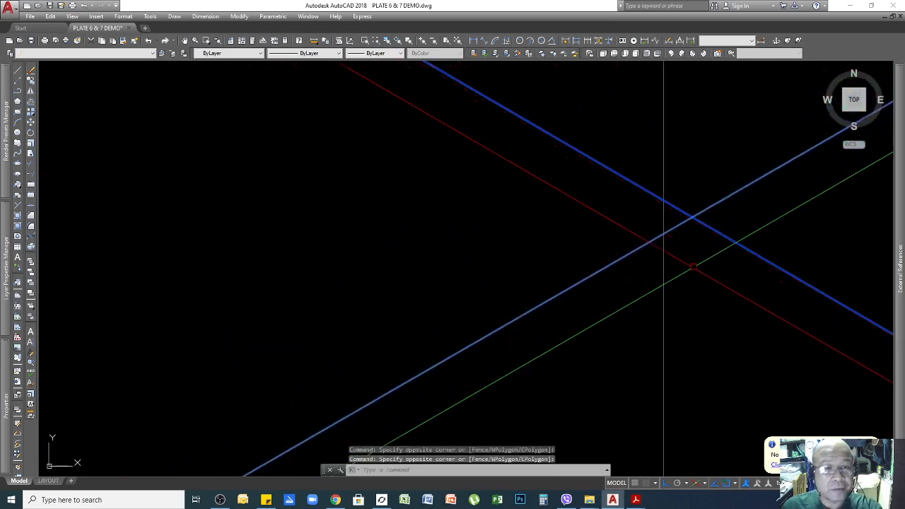
pyautogui.press('Escape')
pyautogui.press('Escape')
# Erase the short vertical guideline that crosses the 30° line's upper end near the lower bolt hole
pyautogui.click(695, 273)
pyautogui.click(634, 316)
pyautogui.scroll(-6, 643, 256)
pyautogui.scroll(5, 646, 256)
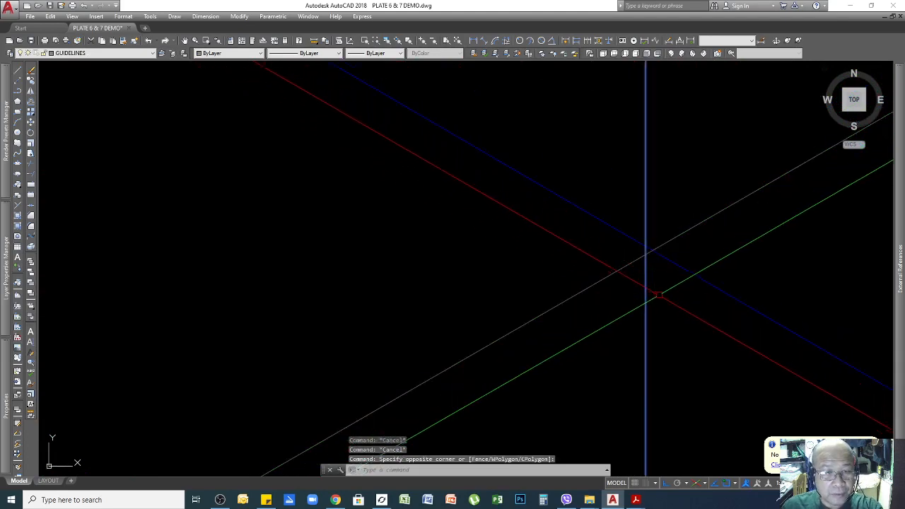
pyautogui.scroll(-5, 667, 260)
pyautogui.scroll(5, 665, 261)
pyautogui.scroll(-7, 672, 288)
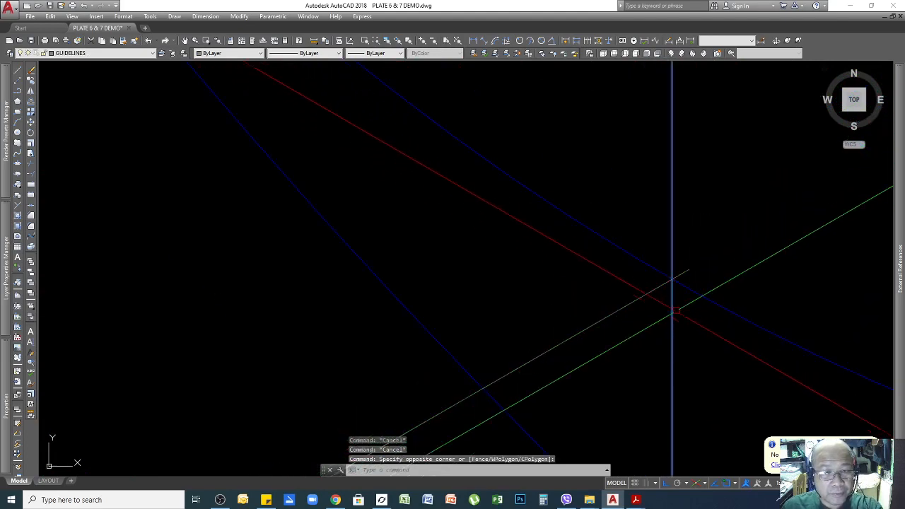
pyautogui.scroll(-4, 645, 258)
pyautogui.scroll(-4, 642, 302)
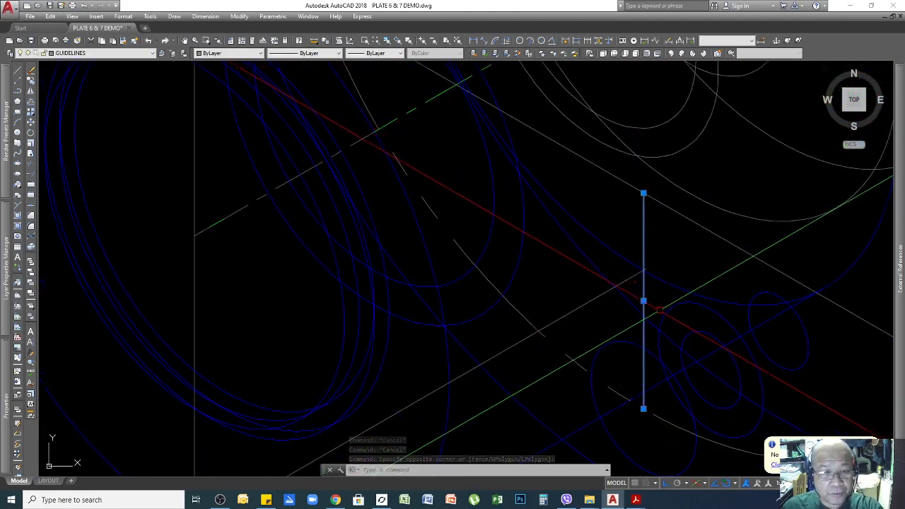
pyautogui.press('Delete')
# Draw a vertical line upward in the right isoplane from the 30° line's intersection with the blue ellipse near the lower bolt hole
pyautogui.scroll(4, 665, 304)
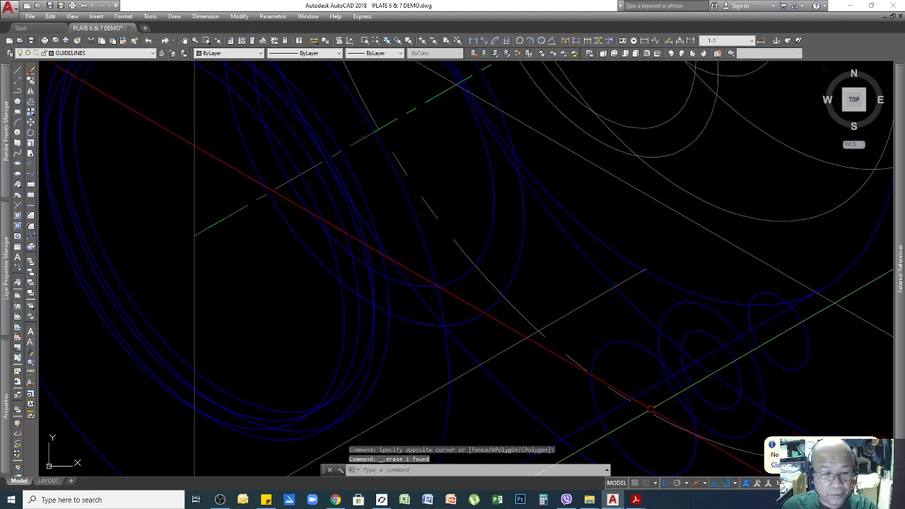
pyautogui.click(660, 361)
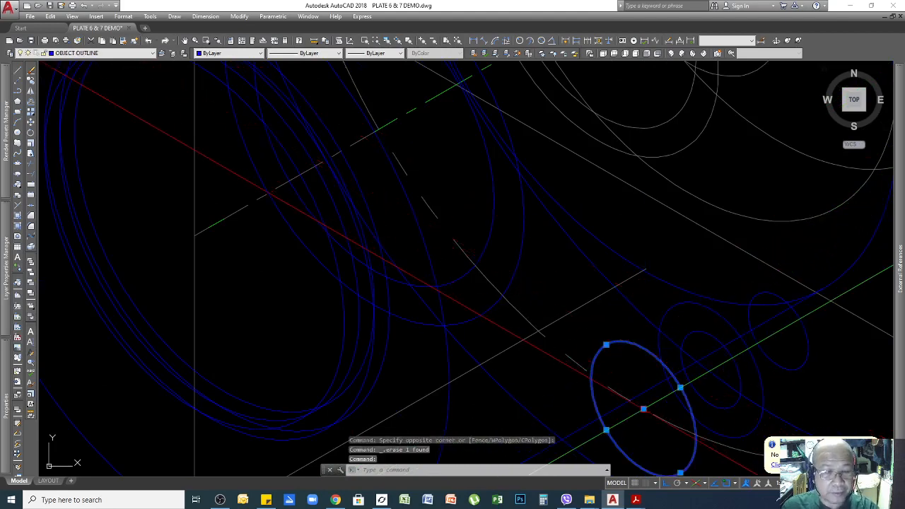
pyautogui.press('Escape')
pyautogui.press('Escape')
pyautogui.scroll(-2, 651, 273)
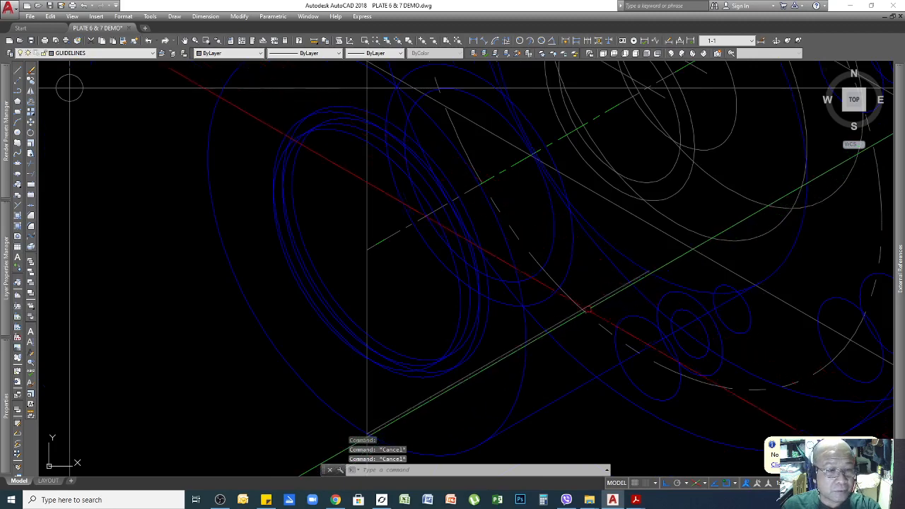
pyautogui.scroll(4, 509, 339)
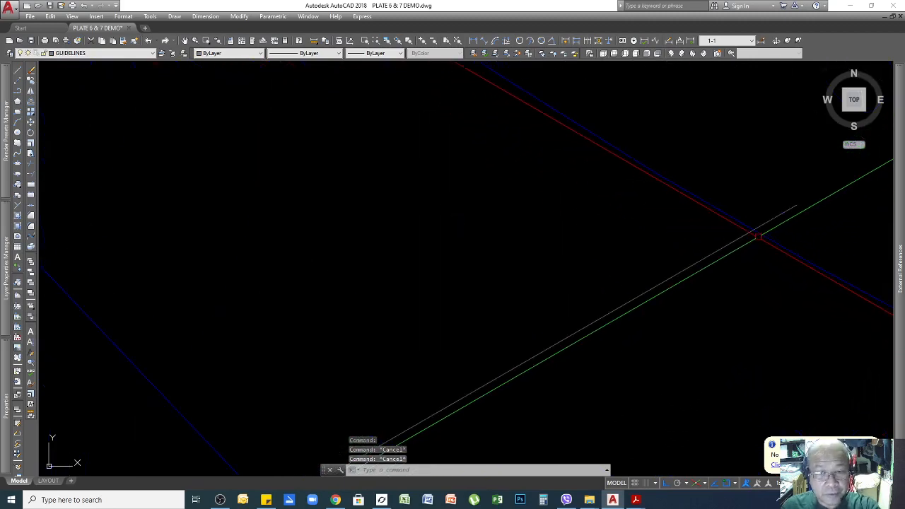
pyautogui.scroll(-3, 756, 234)
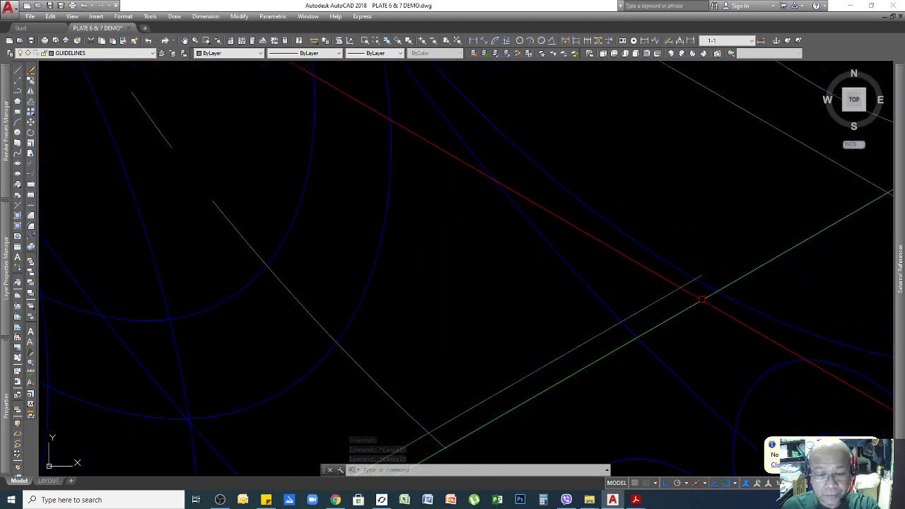
pyautogui.write('l')
pyautogui.press('Return')
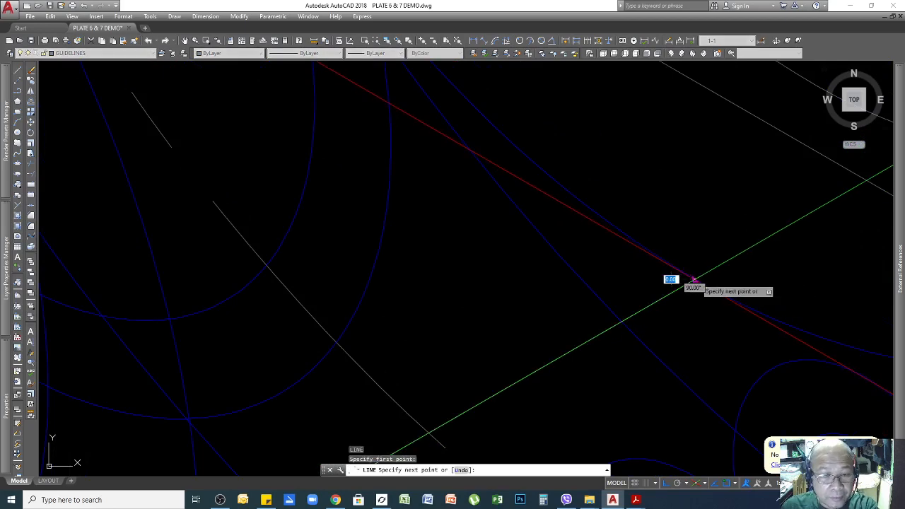
pyautogui.scroll(-5, 692, 279)
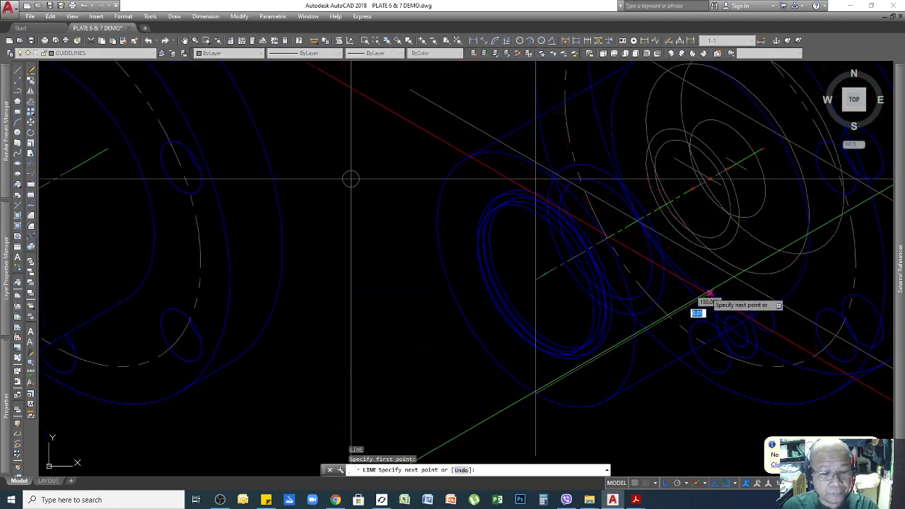
pyautogui.scroll(4, 712, 235)
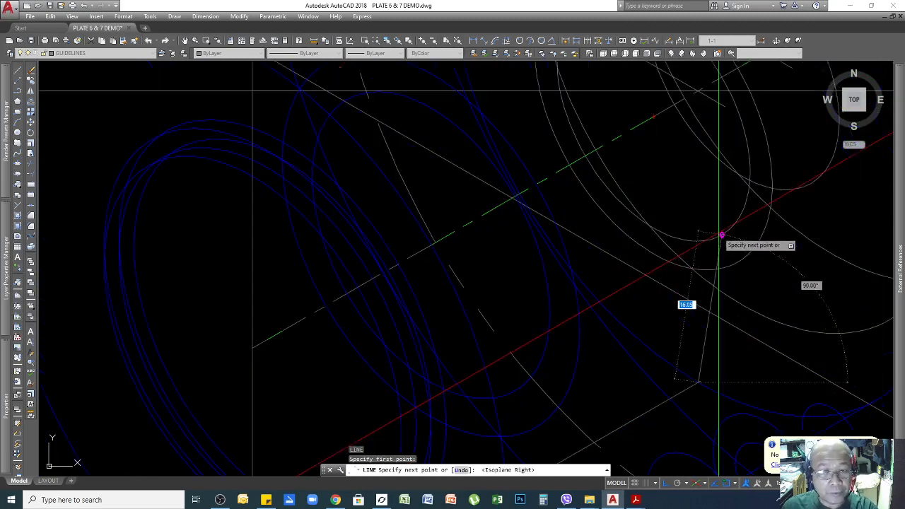
pyautogui.scroll(-4, 696, 205)
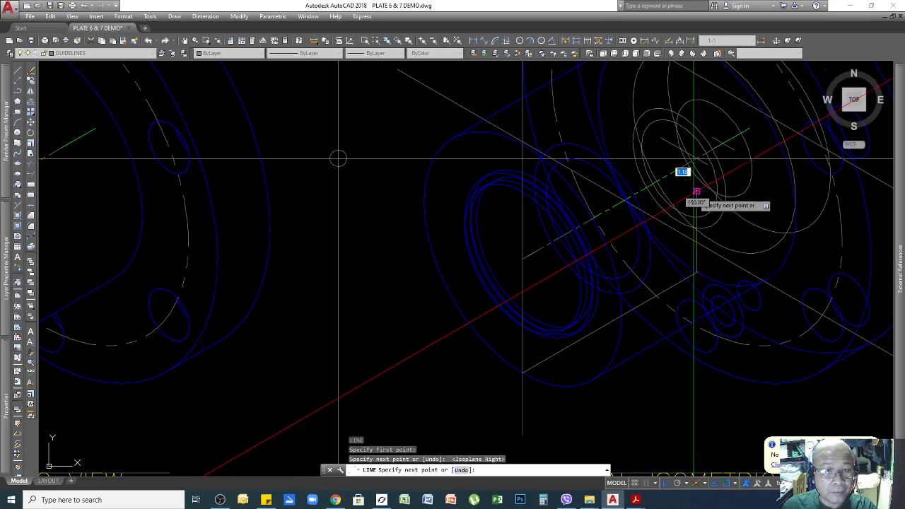
pyautogui.click(698, 272)
pyautogui.press('Return')
# Examine where the long vertical guideline crosses the hub's bore ellipses and outer ellipse in the sectional isometric
pyautogui.scroll(4, 518, 327)
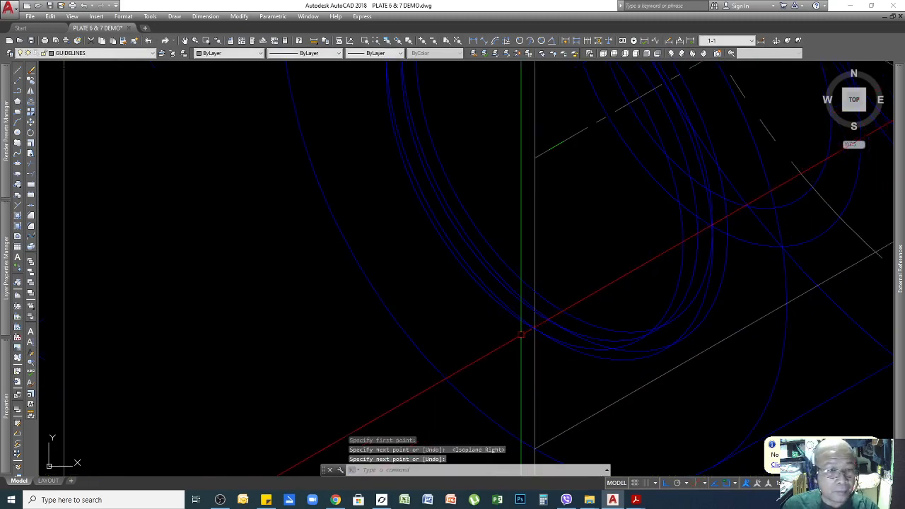
pyautogui.scroll(-4, 632, 236)
pyautogui.scroll(5, 586, 318)
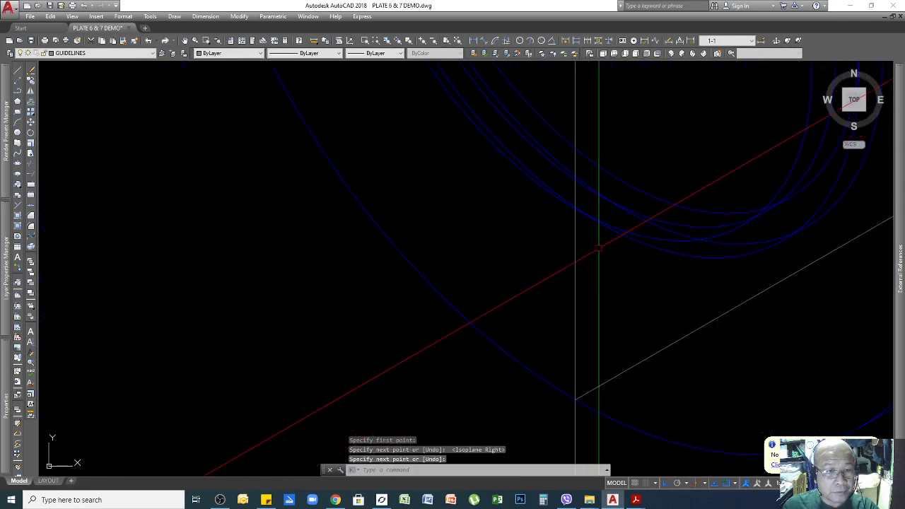
pyautogui.scroll(-5, 391, 159)
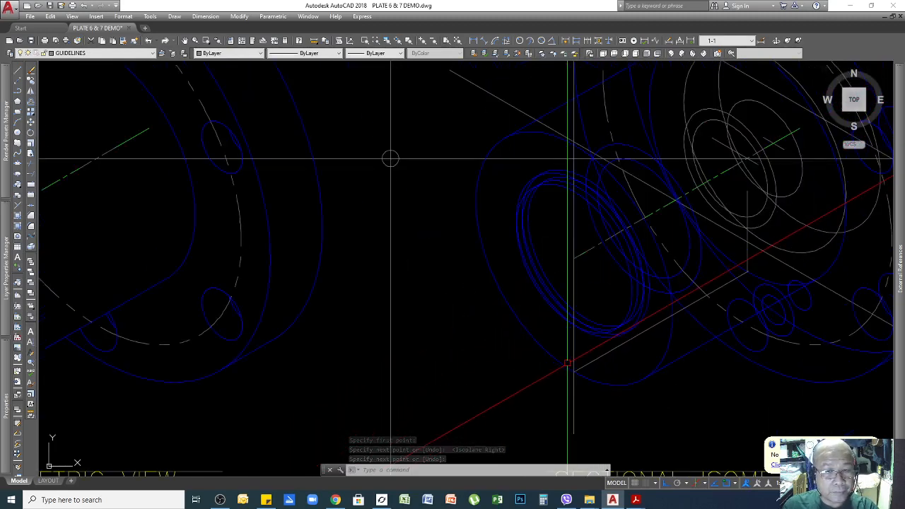
pyautogui.scroll(5, 579, 381)
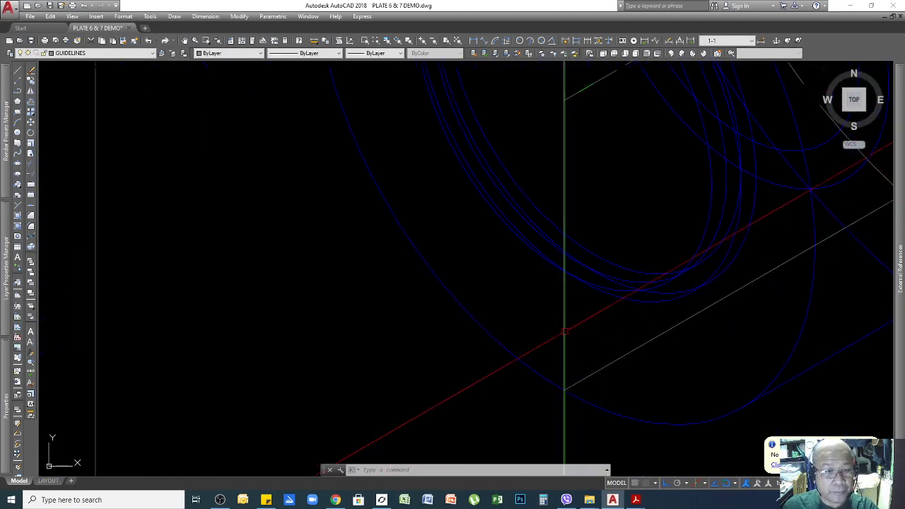
pyautogui.scroll(-5, 572, 289)
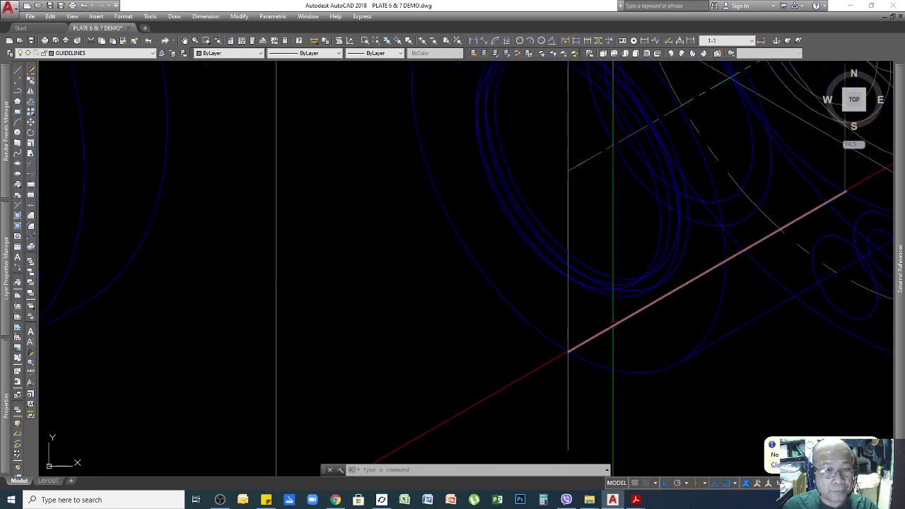
pyautogui.scroll(5, 573, 297)
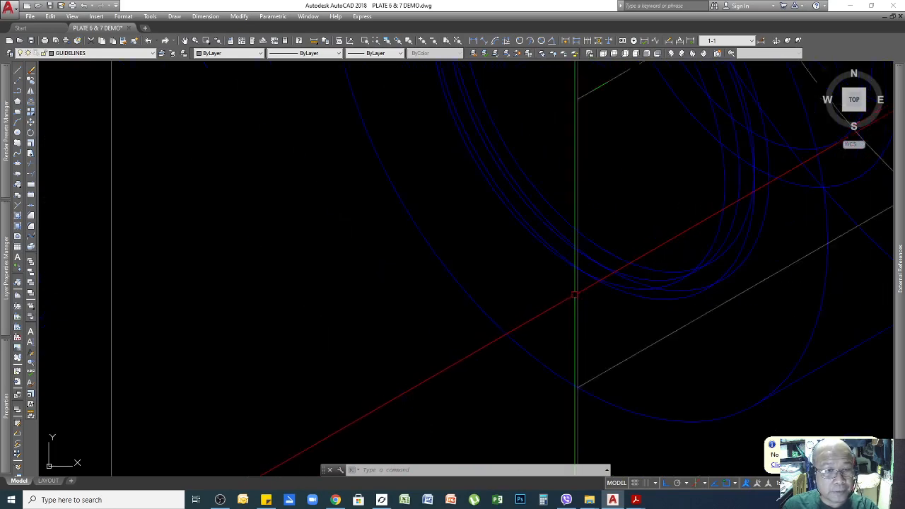
pyautogui.scroll(-5, 662, 239)
# Draw a line about 7.8 units long at 30° from the long vertical guideline's lower intersection with the hub's bore ellipse
pyautogui.click(662, 239)
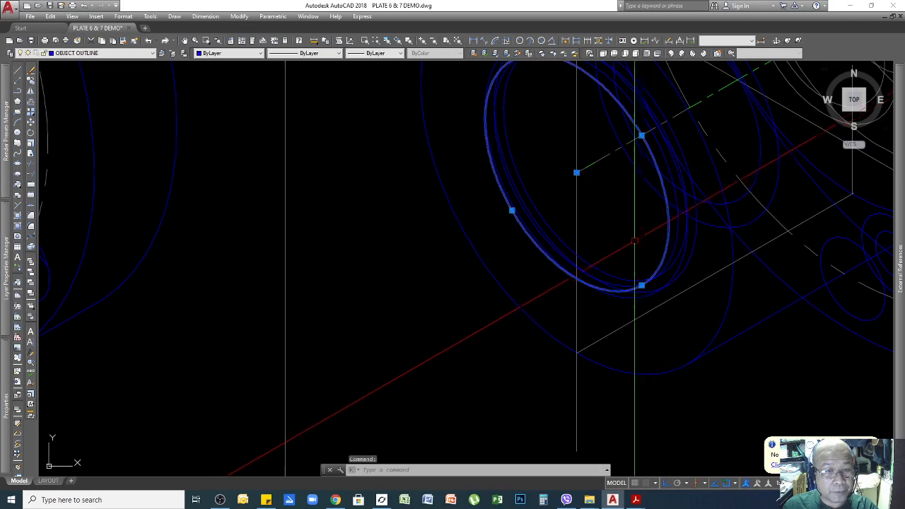
pyautogui.scroll(3, 599, 281)
pyautogui.scroll(5, 599, 282)
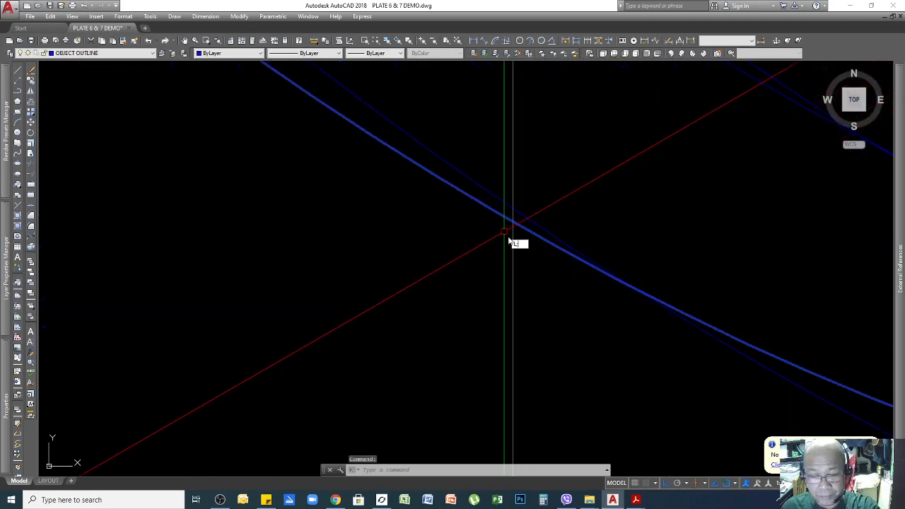
pyautogui.press('Escape')
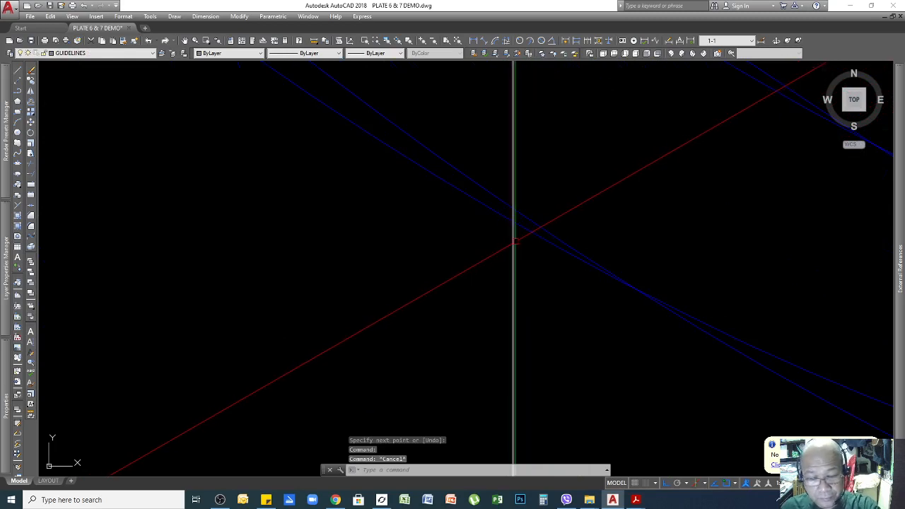
pyautogui.write('l')
pyautogui.press('Return')
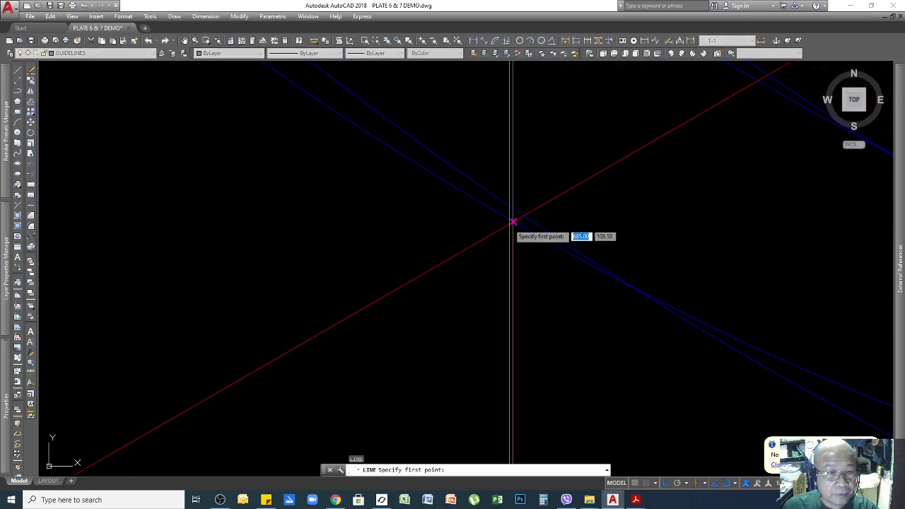
pyautogui.scroll(-3, 512, 224)
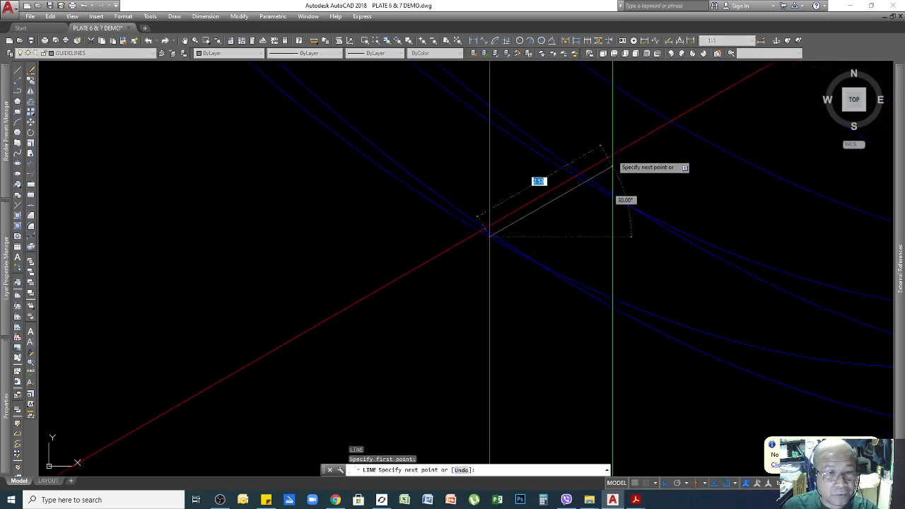
pyautogui.scroll(-3, 622, 161)
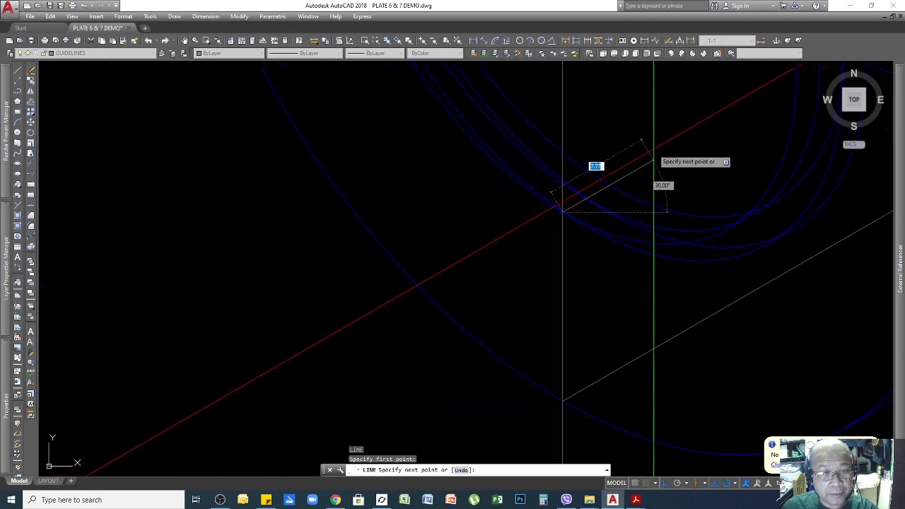
pyautogui.click(651, 159)
pyautogui.press('Return')
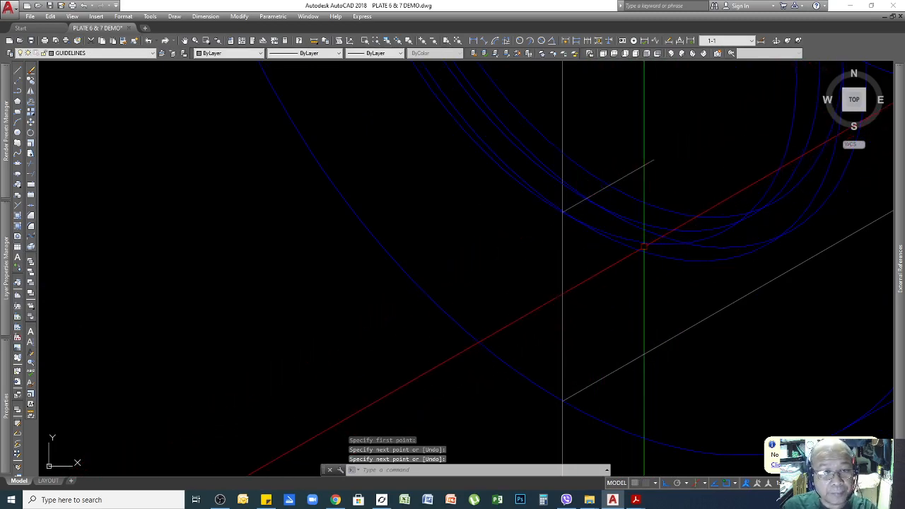
# Examine which bore ellipses the short 30° line crosses and compare them with the finished sectional isometric's lower cut
pyautogui.click(640, 245)
pyautogui.click(629, 233)
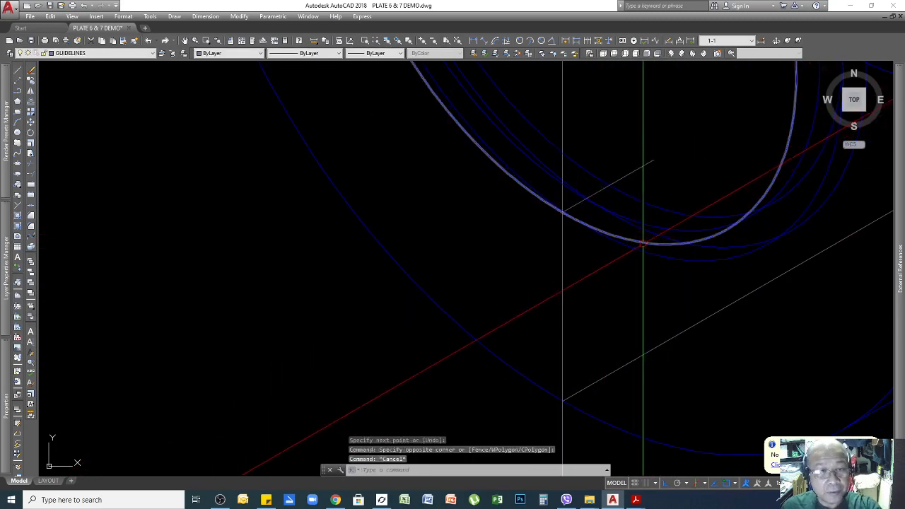
pyautogui.press('Escape')
pyautogui.press('Escape')
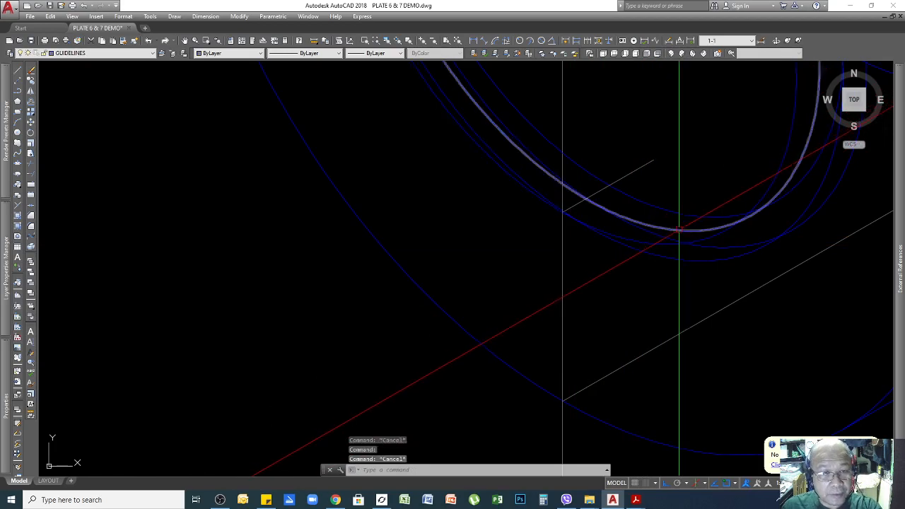
pyautogui.click(679, 230)
pyautogui.scroll(3, 634, 202)
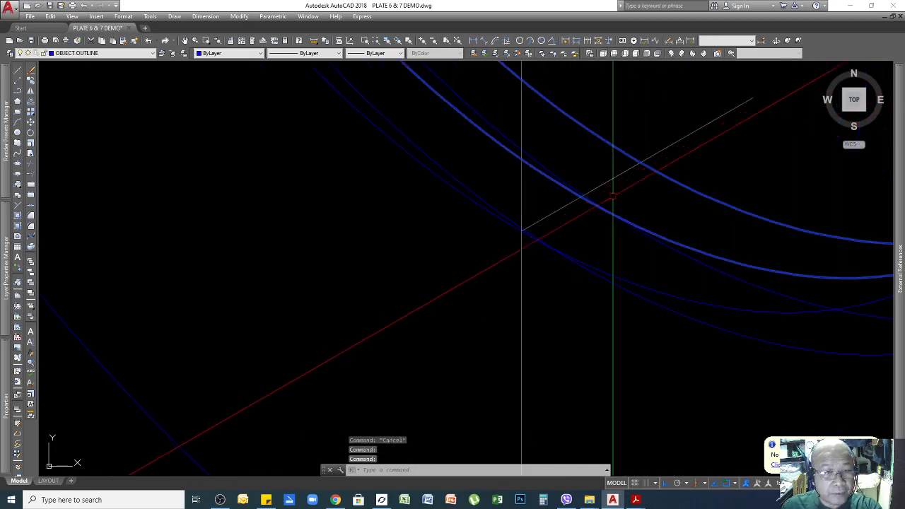
pyautogui.scroll(-2, 618, 198)
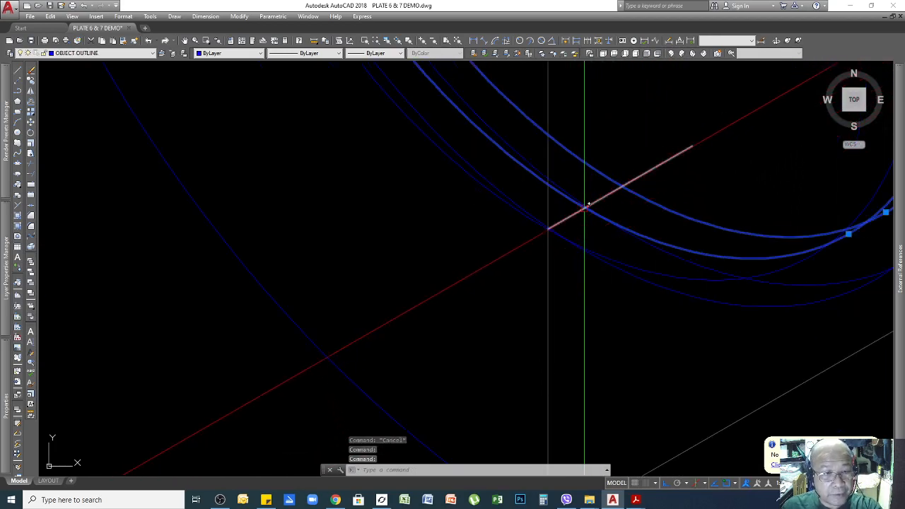
pyautogui.scroll(-8, 588, 204)
pyautogui.press('Escape')
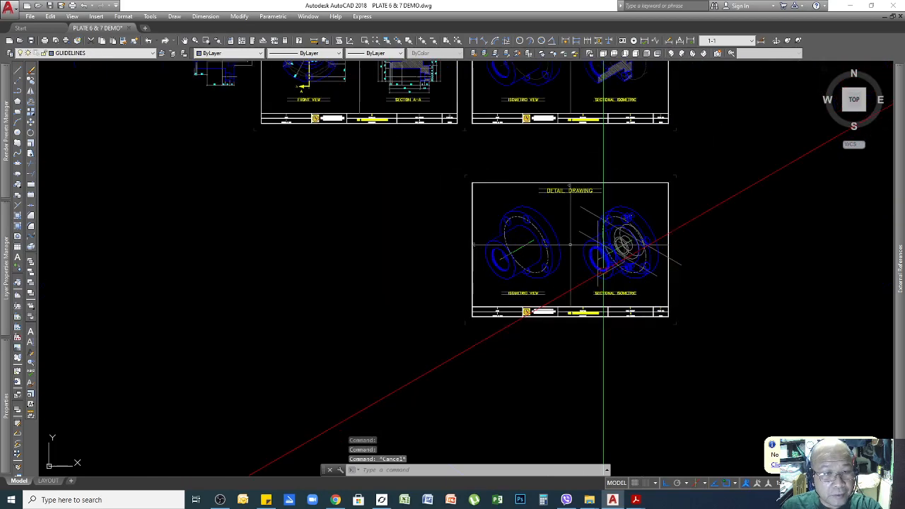
pyautogui.scroll(-2, 626, 238)
pyautogui.scroll(10, 612, 197)
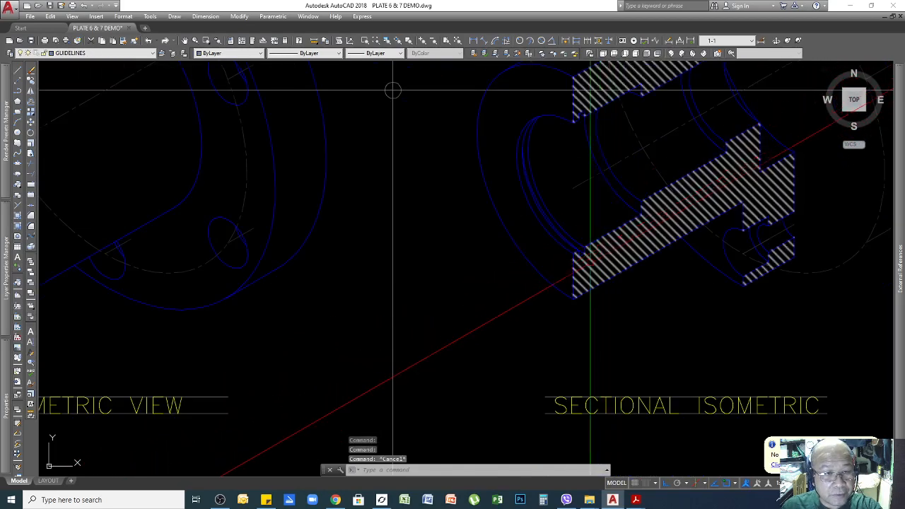
# Erase the surplus bore ellipse arc that nearly overlaps its neighbour beside the lower groove in the finished sectional isometric
pyautogui.scroll(2, 571, 256)
pyautogui.scroll(-2, 544, 182)
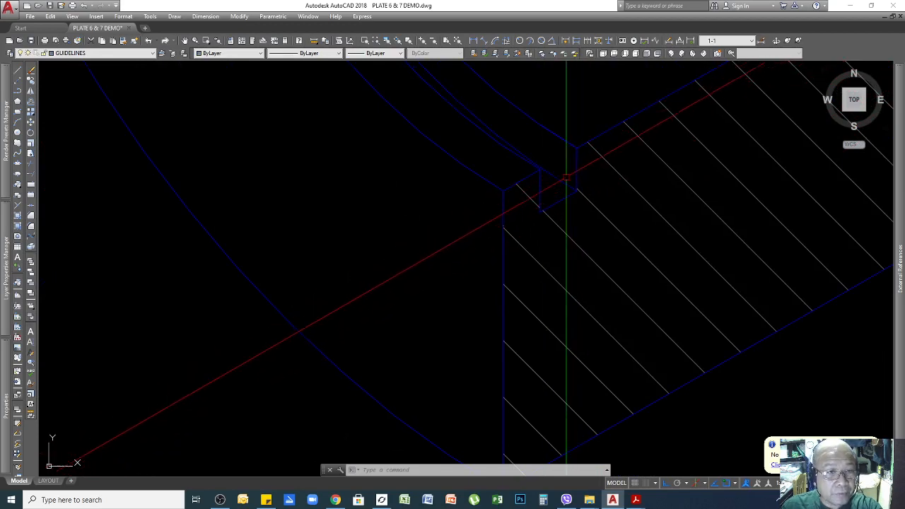
pyautogui.scroll(-3, 665, 209)
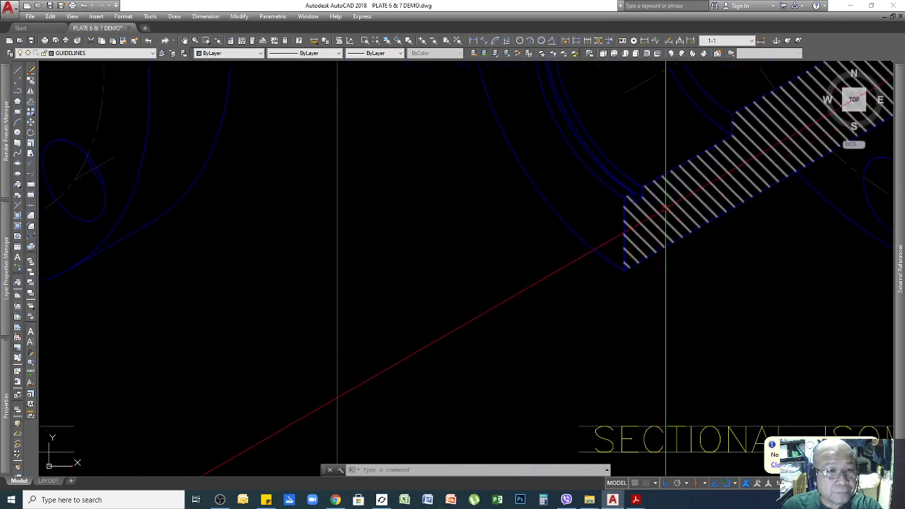
pyautogui.scroll(-2, 594, 182)
pyautogui.scroll(-2, 594, 182)
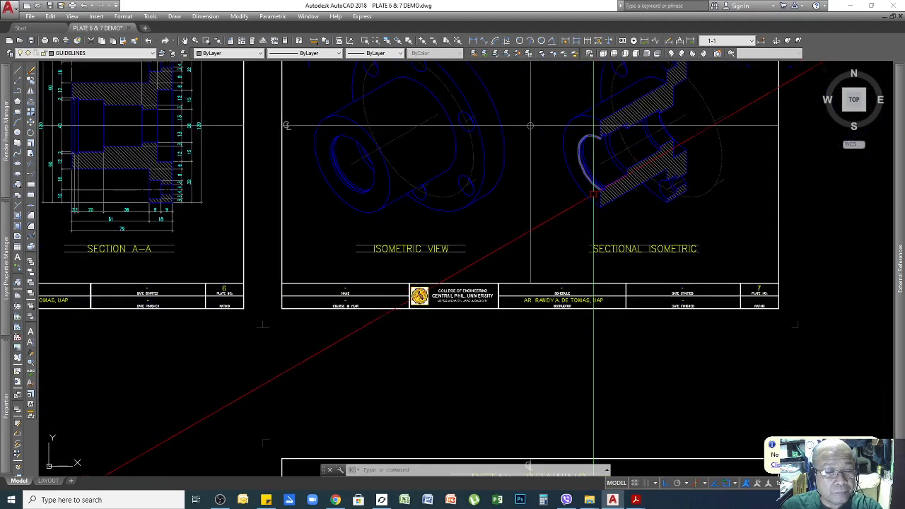
pyautogui.scroll(6, 565, 156)
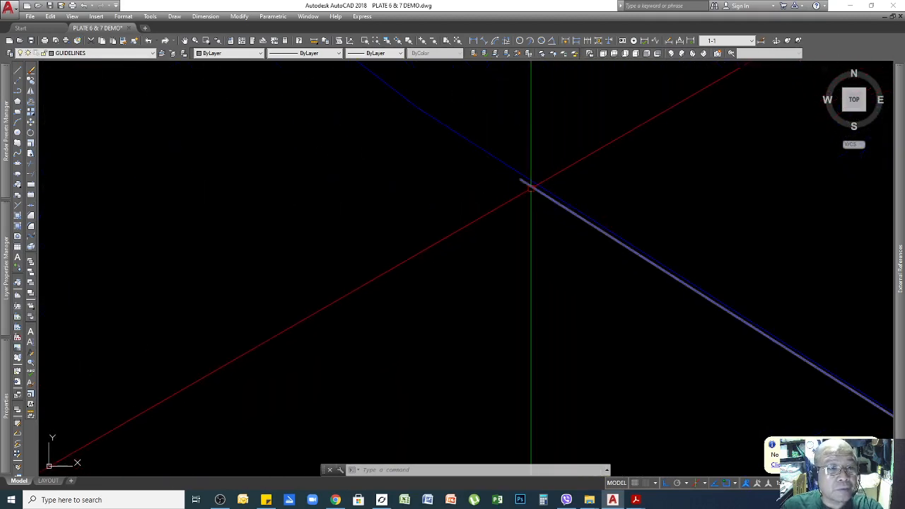
pyautogui.click(529, 186)
pyautogui.scroll(-2, 471, 175)
pyautogui.press('Delete')
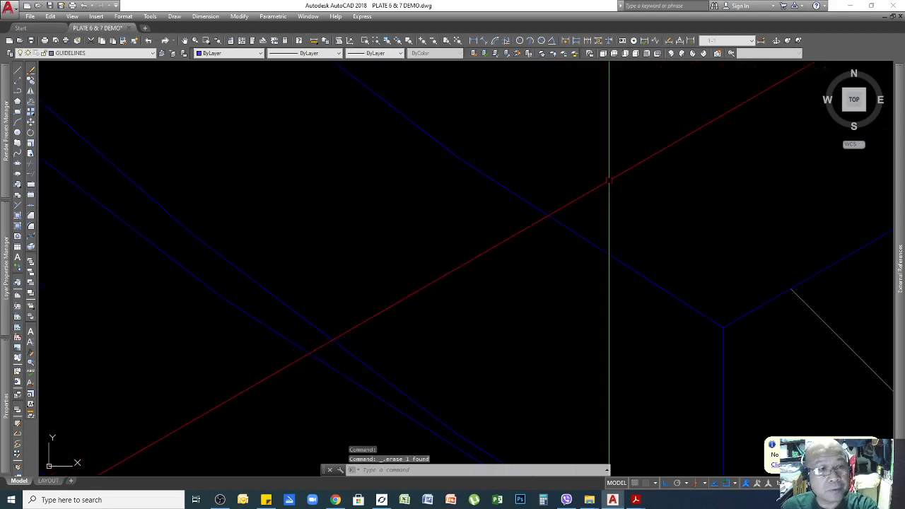
# Examine where the short 30° line crosses the bore ellipses near the long vertical guideline in the sectional isometric under construction
pyautogui.scroll(-6, 608, 182)
pyautogui.scroll(12, 660, 321)
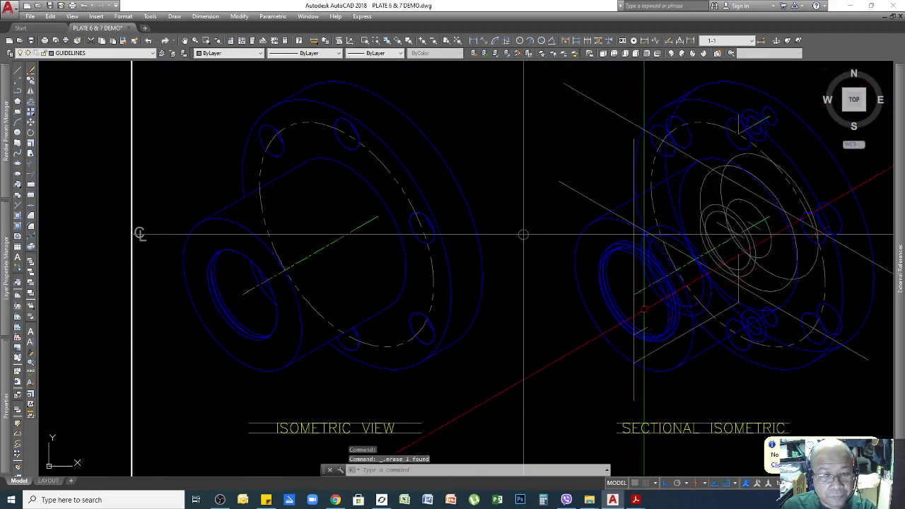
pyautogui.scroll(5, 526, 384)
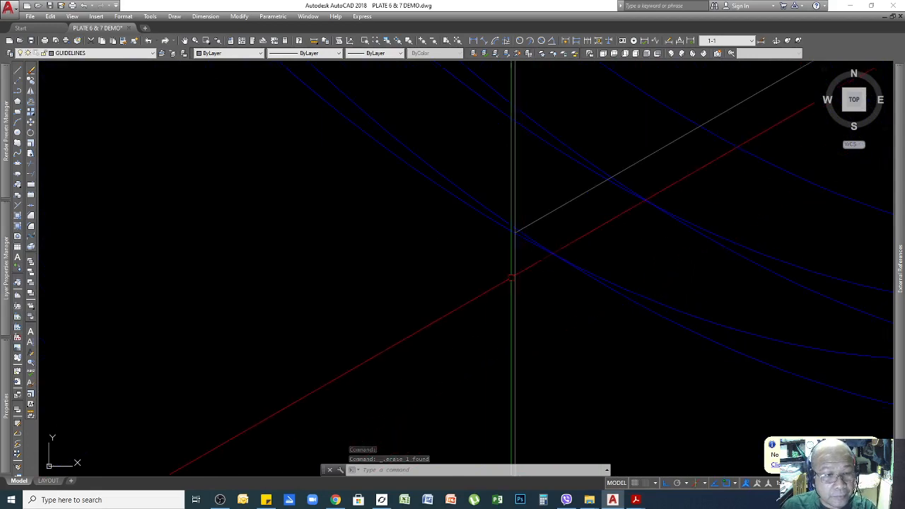
pyautogui.moveTo(638, 157); pyautogui.dragTo(645, 129)
pyautogui.scroll(-2, 613, 172)
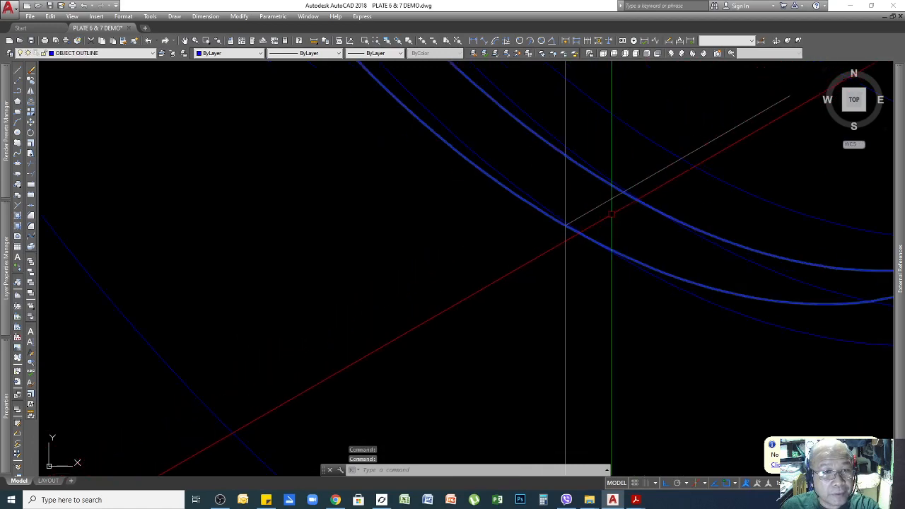
pyautogui.click(660, 150)
pyautogui.press('Escape')
pyautogui.press('Escape')
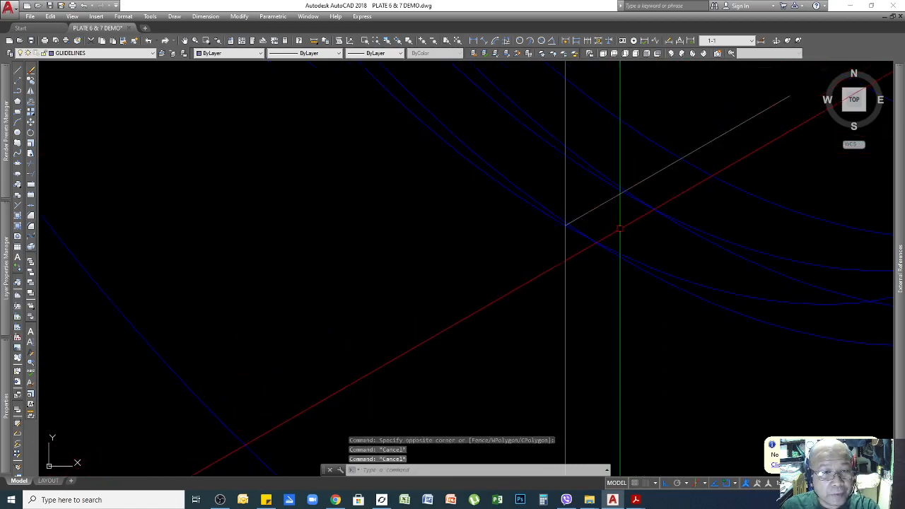
# Draw a 2-unit vertical line downward from the short 30° line's intersection with the next bore ellipse
pyautogui.scroll(1, 627, 217)
pyautogui.write('l')
pyautogui.press('Return')
pyautogui.scroll(2, 621, 219)
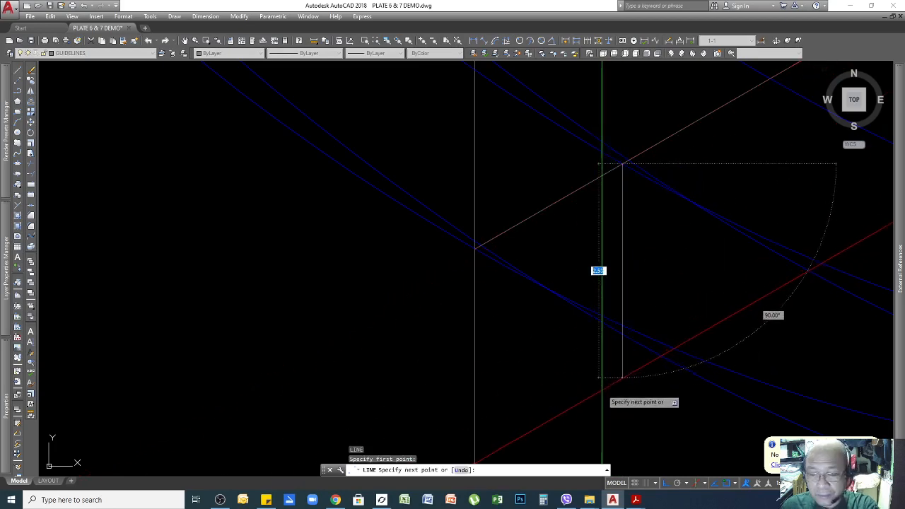
pyautogui.scroll(-4, 602, 377)
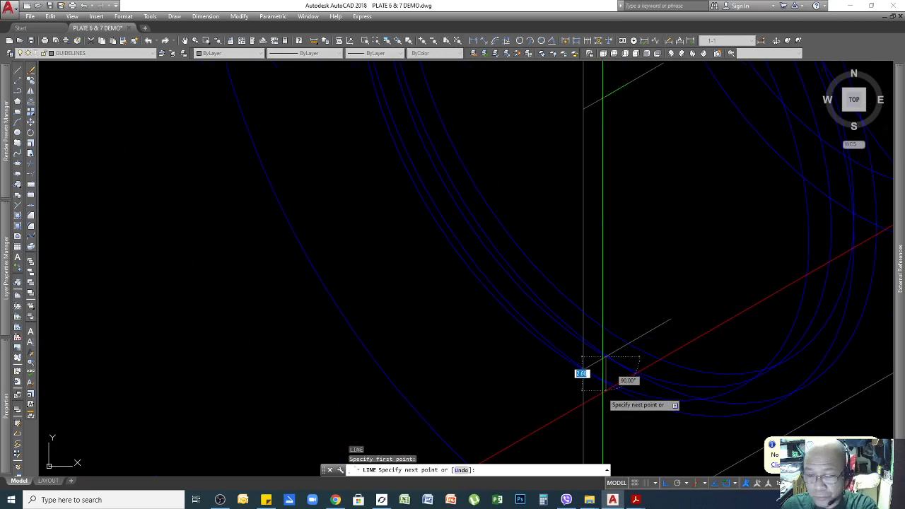
pyautogui.write('2')
pyautogui.press('Return')
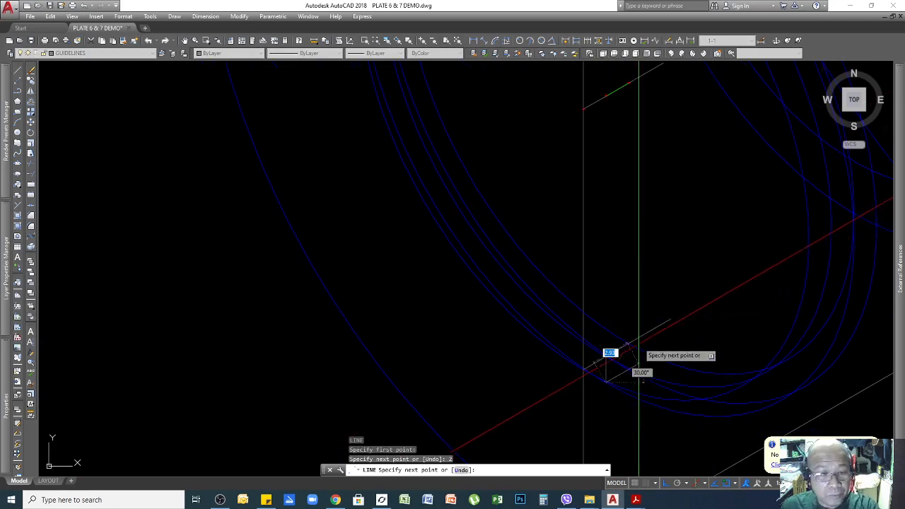
# Examine the bore groove's width and depth dimensions in Section A-A on Plate 6
pyautogui.scroll(-3, 622, 340)
pyautogui.scroll(-5, 622, 332)
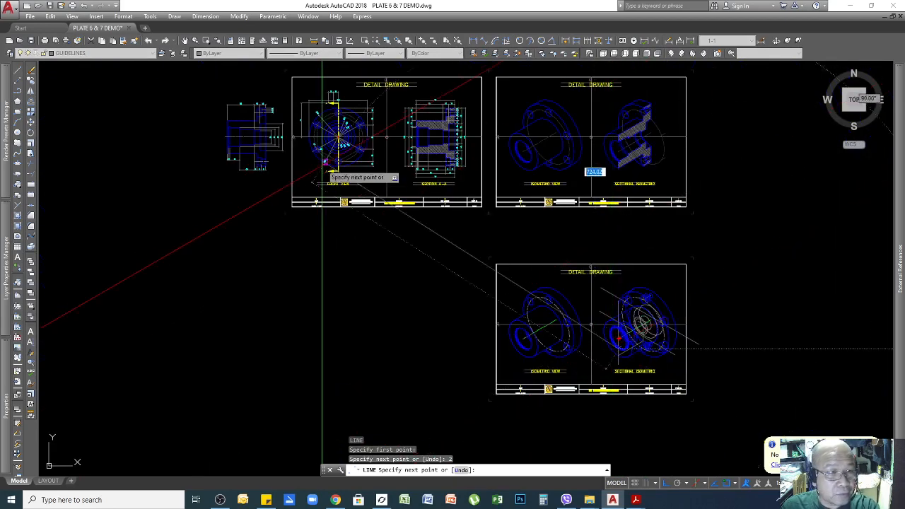
pyautogui.scroll(4, 417, 159)
pyautogui.scroll(6, 417, 161)
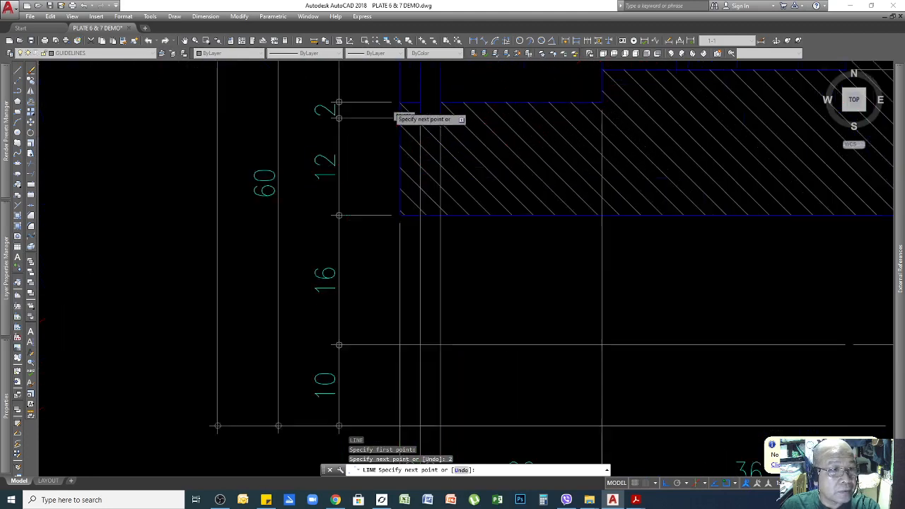
pyautogui.scroll(-3, 408, 136)
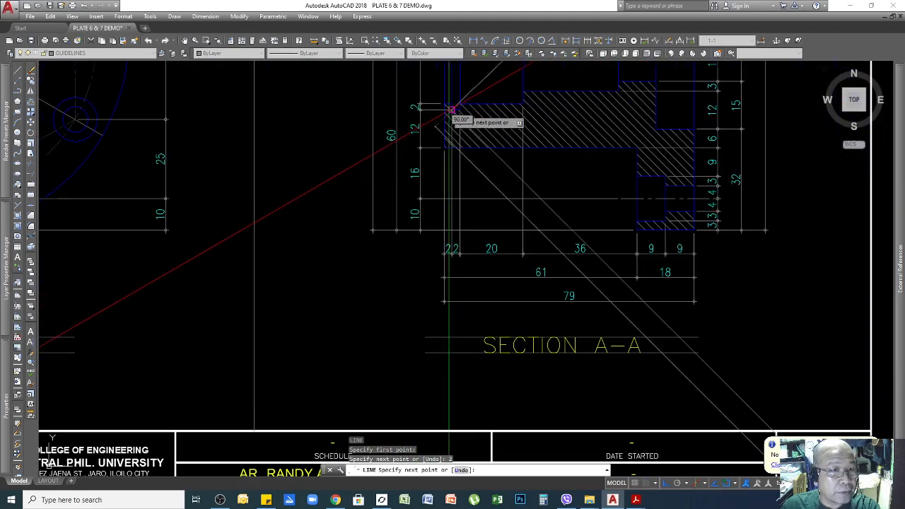
pyautogui.scroll(4, 451, 110)
pyautogui.scroll(-4, 465, 212)
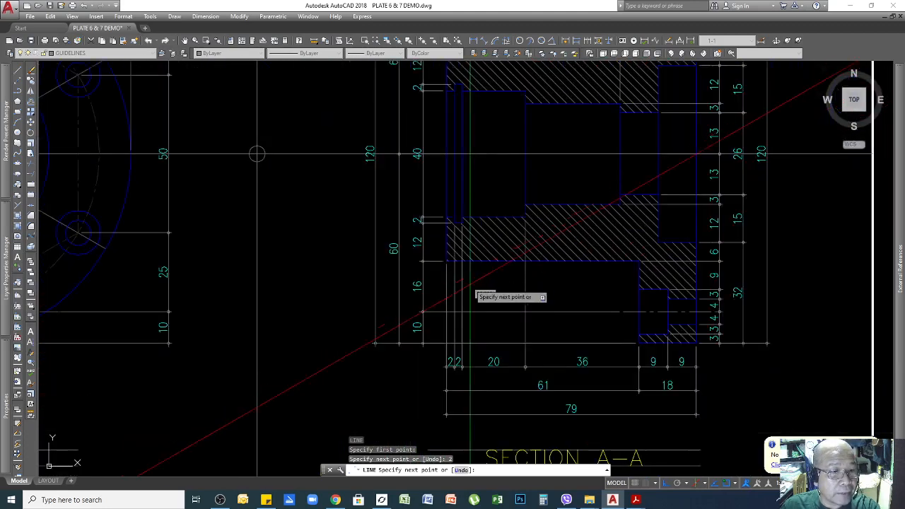
pyautogui.scroll(4, 466, 364)
pyautogui.scroll(-6, 494, 347)
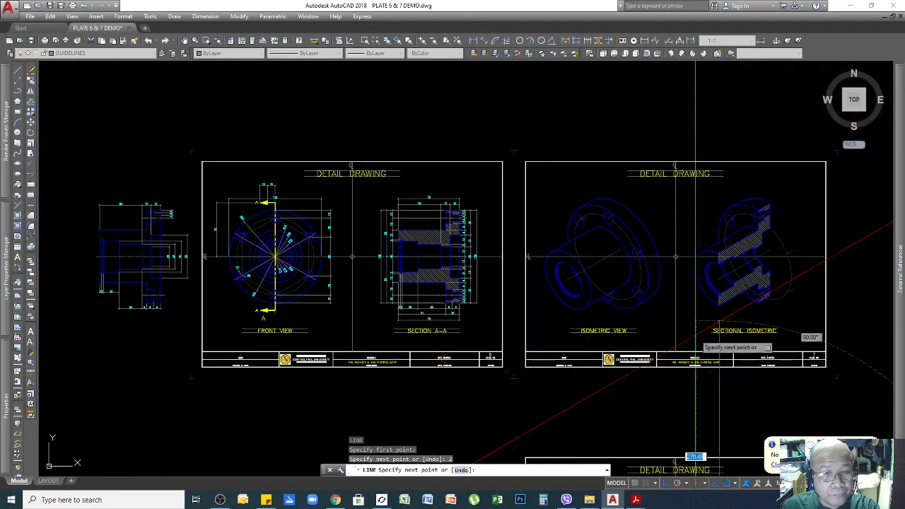
# Continue the groove outline with a 2-unit line at 30° and a vertical line back up to the short 30° line
pyautogui.scroll(-3, 650, 290)
pyautogui.scroll(4, 650, 304)
pyautogui.scroll(8, 650, 311)
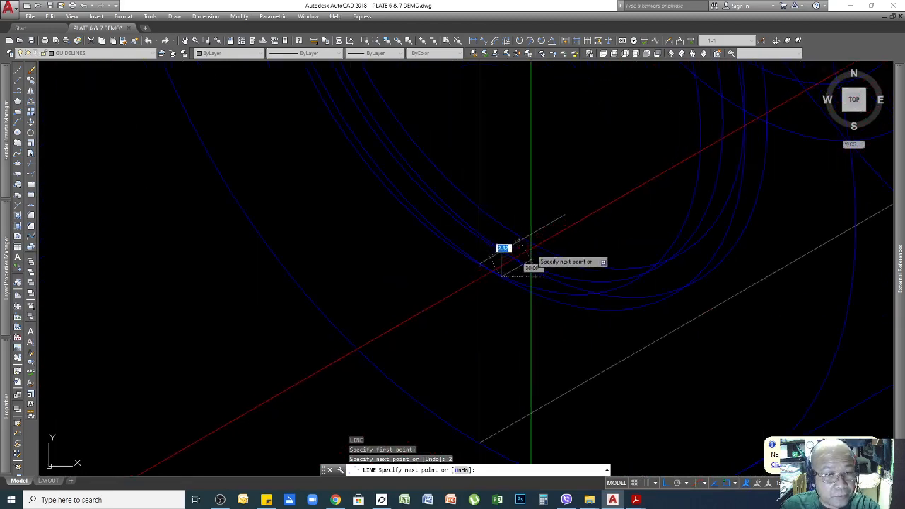
pyautogui.scroll(-4, 503, 269)
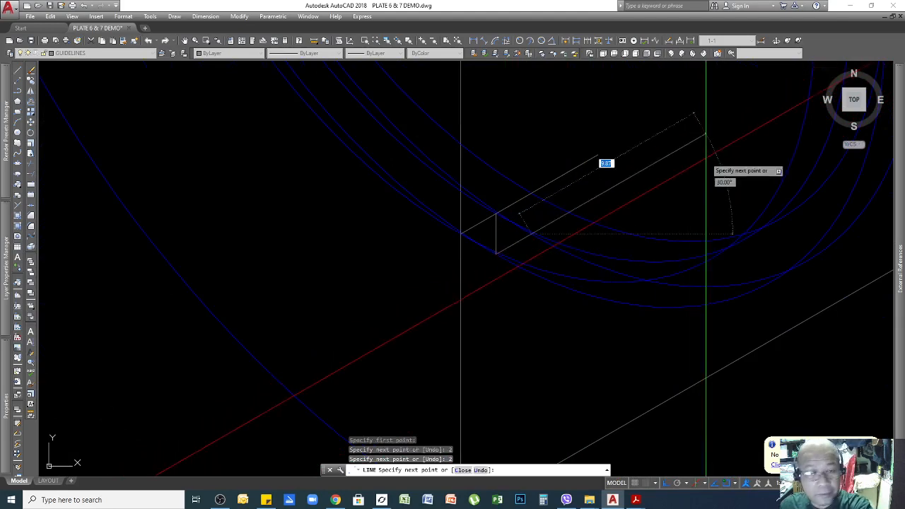
pyautogui.scroll(5, 530, 148)
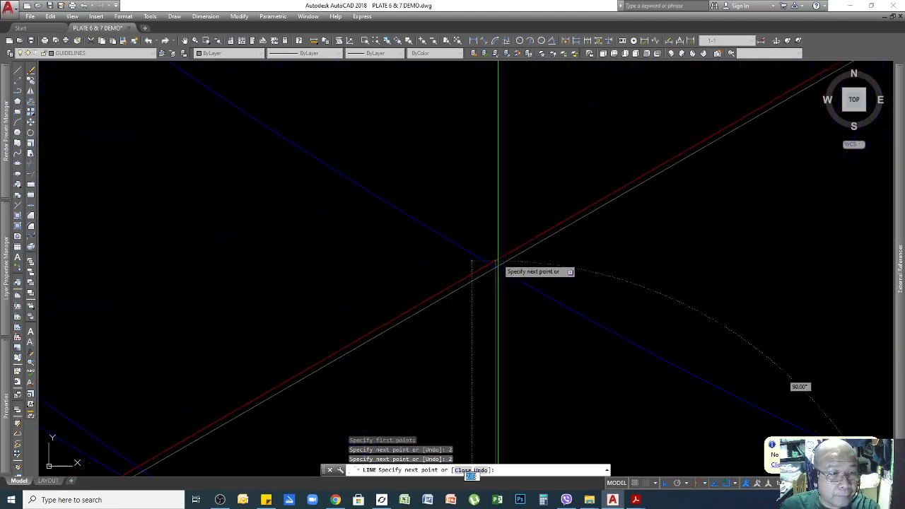
pyautogui.scroll(-5, 495, 268)
pyautogui.press('Escape')
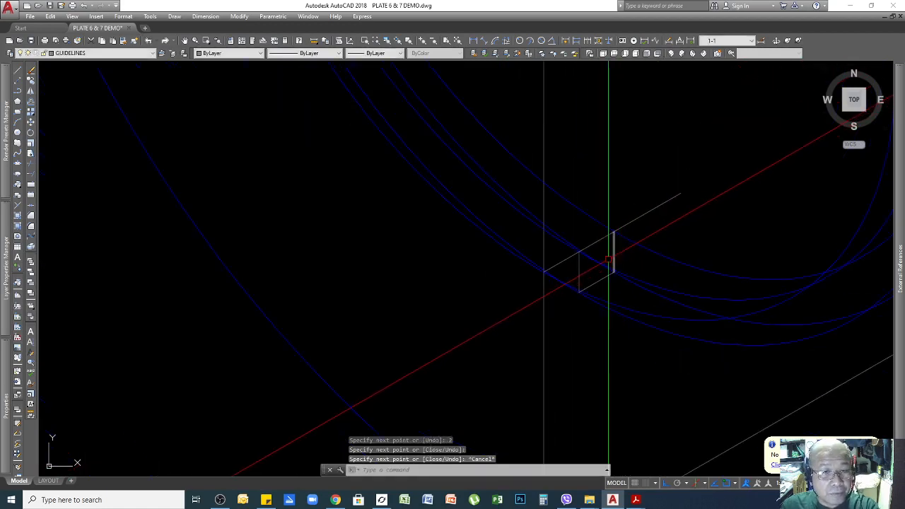
# Trim the short 30° line between the groove's two vertical sides to open the lower groove
pyautogui.scroll(2, 601, 263)
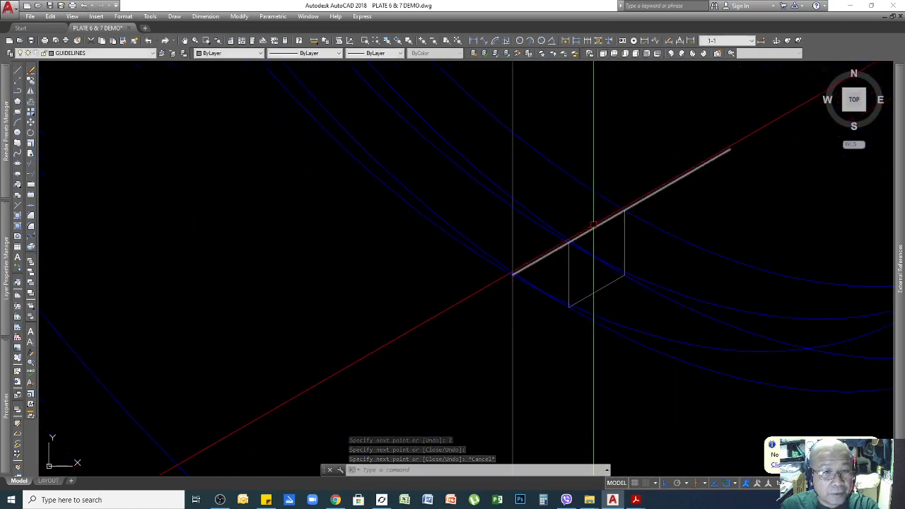
pyautogui.write('TR')
pyautogui.press('Return')
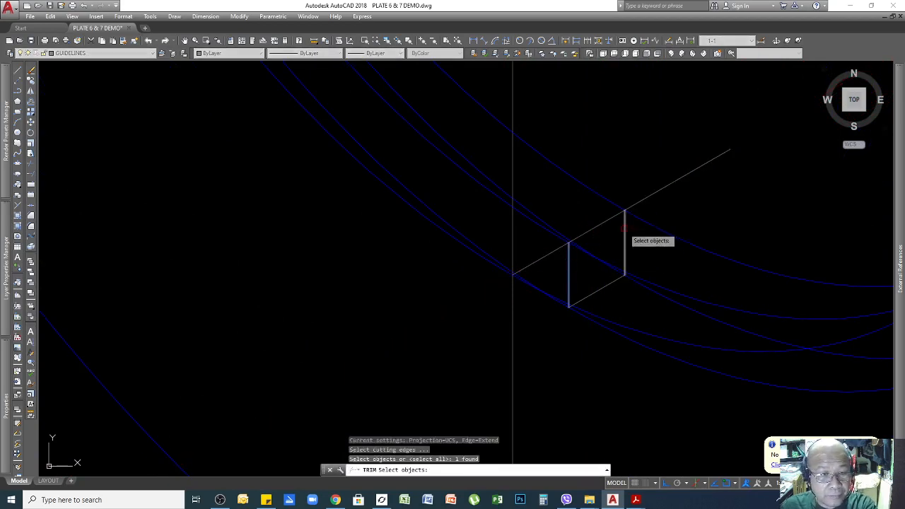
pyautogui.press('Return')
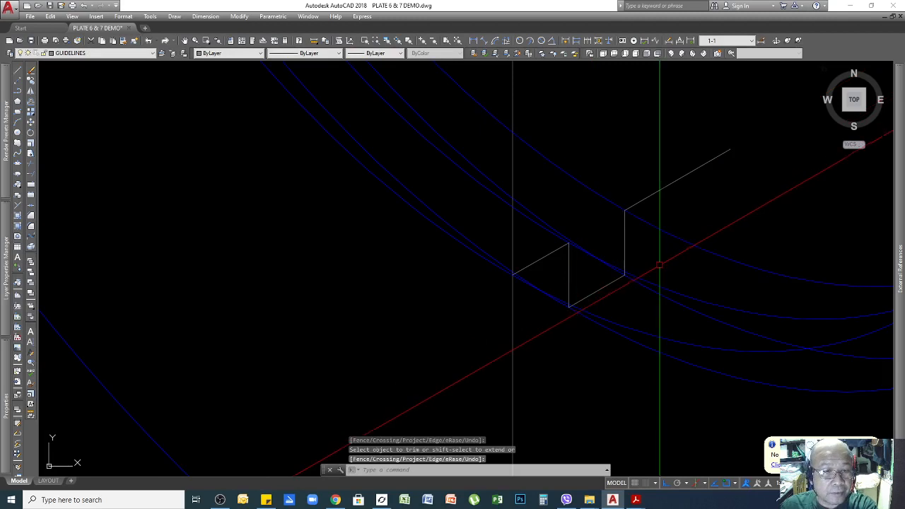
pyautogui.scroll(-2, 643, 296)
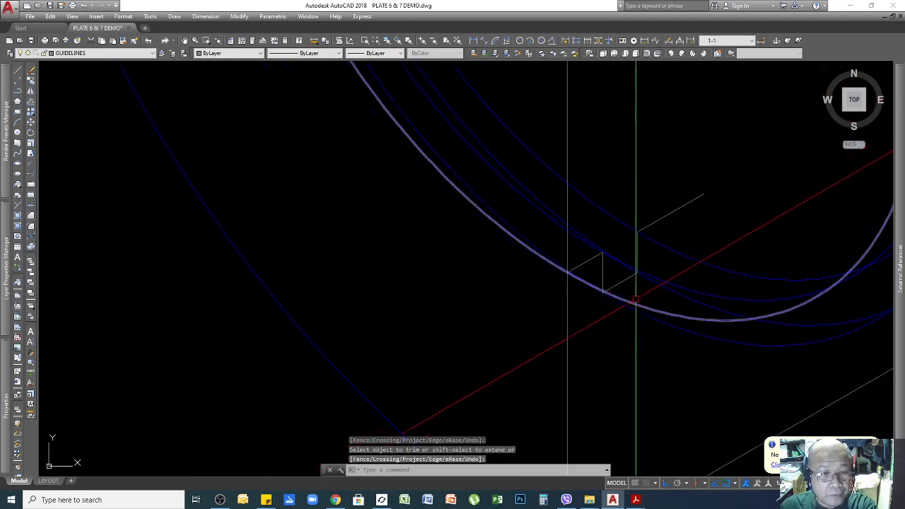
pyautogui.scroll(4, 636, 293)
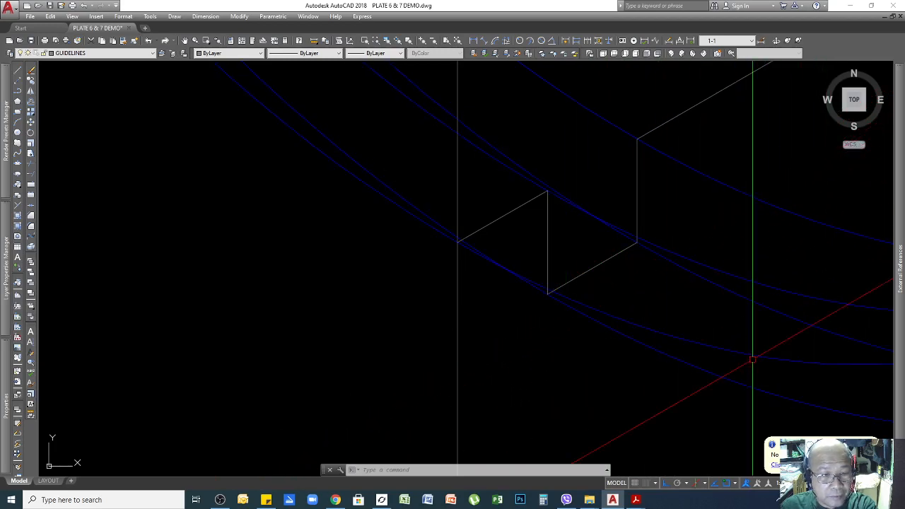
# Draw a 2-unit line at 30° from the long vertical guideline's upper intersection with the front bore ellipse
pyautogui.scroll(-8, 608, 304)
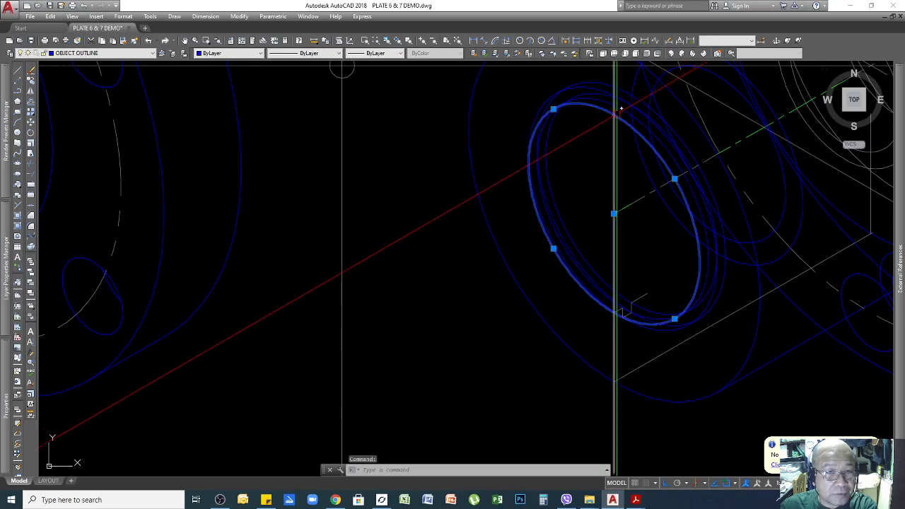
pyautogui.scroll(6, 601, 111)
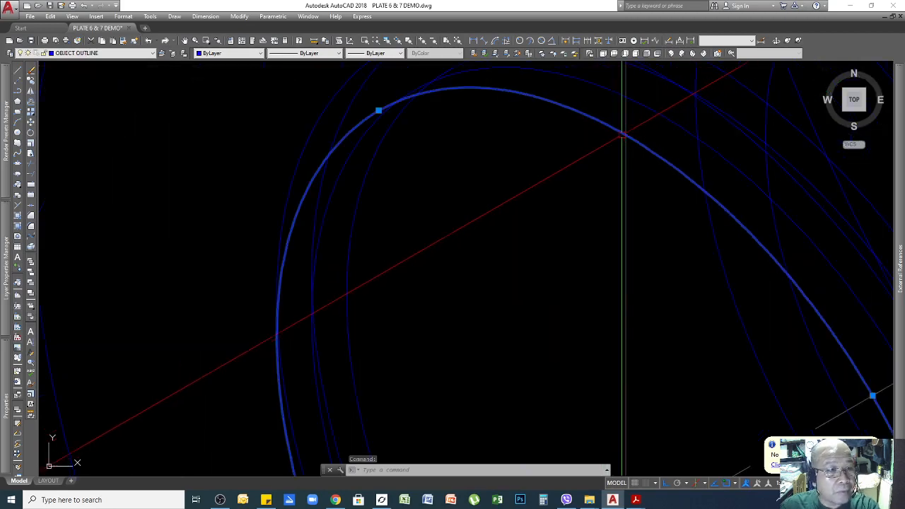
pyautogui.scroll(2, 648, 114)
pyautogui.press('Escape')
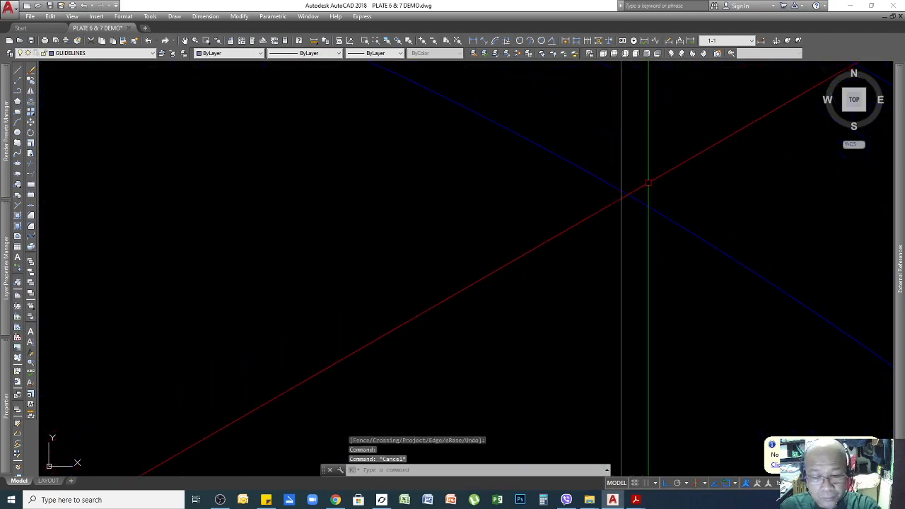
pyautogui.write('l')
pyautogui.press('Return')
pyautogui.click(621, 188)
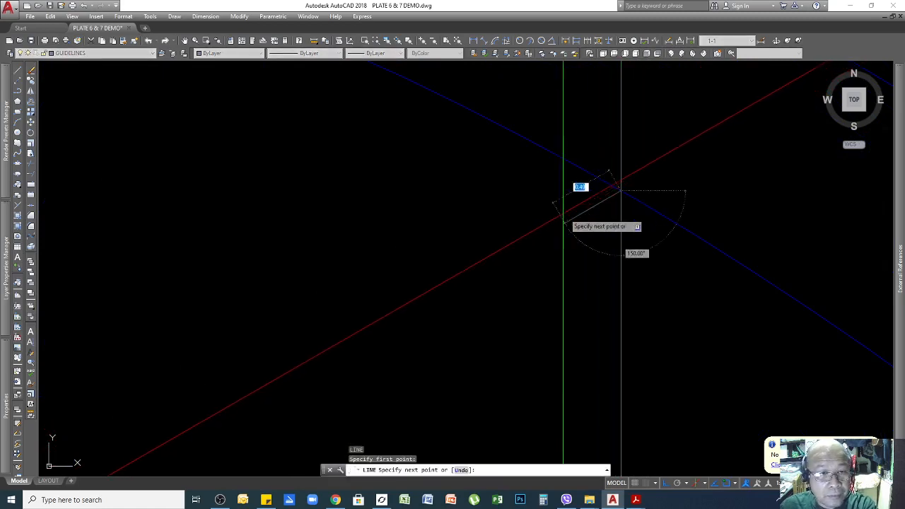
pyautogui.click(554, 222)
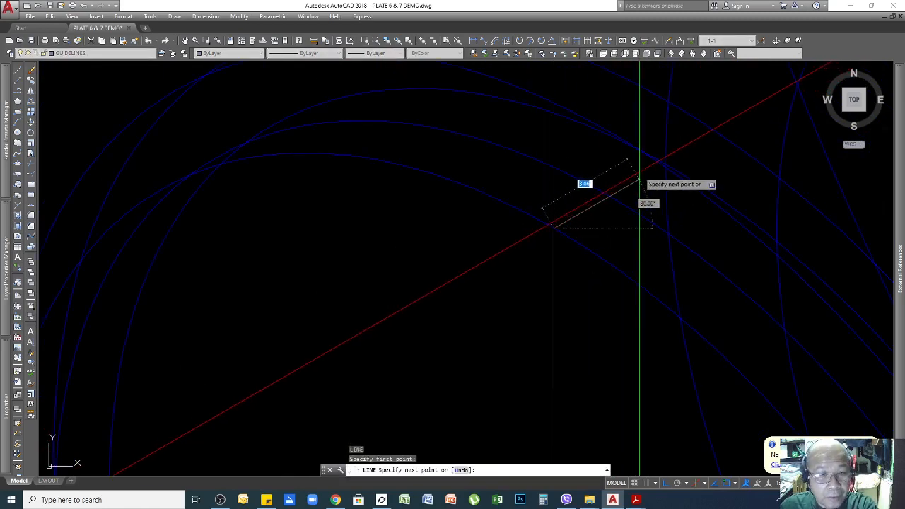
pyautogui.scroll(3, 622, 187)
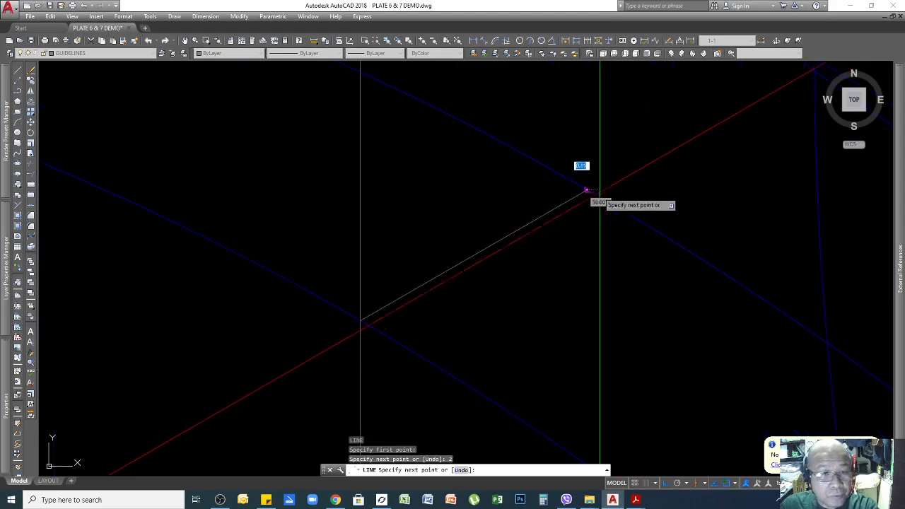
pyautogui.scroll(-3, 587, 190)
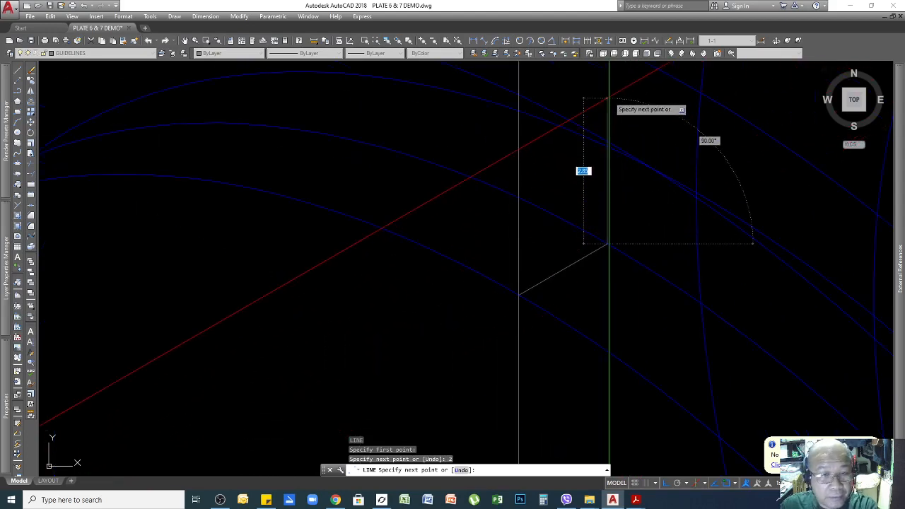
# Continue the line 2 units vertically upward from the upper 30° segment's end to form the groove's side
pyautogui.write('2')
pyautogui.press('Return')
pyautogui.scroll(3, 605, 123)
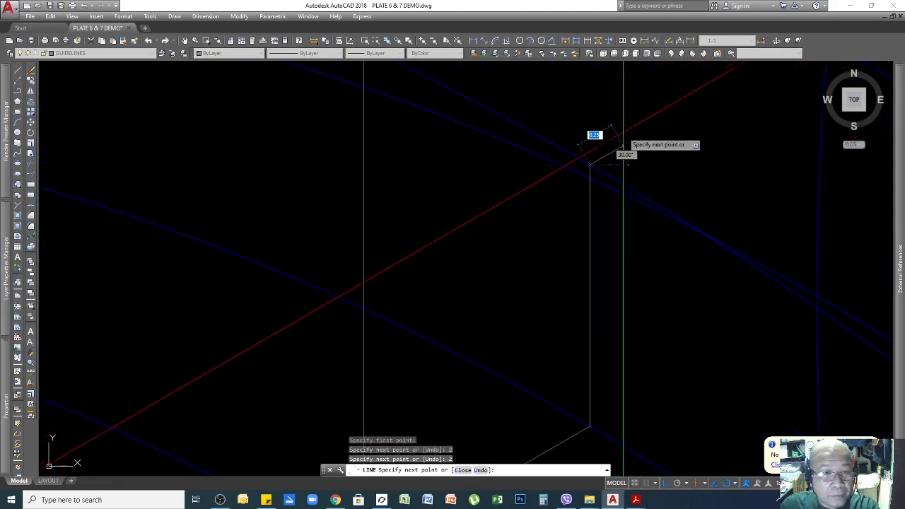
pyautogui.scroll(-3, 604, 163)
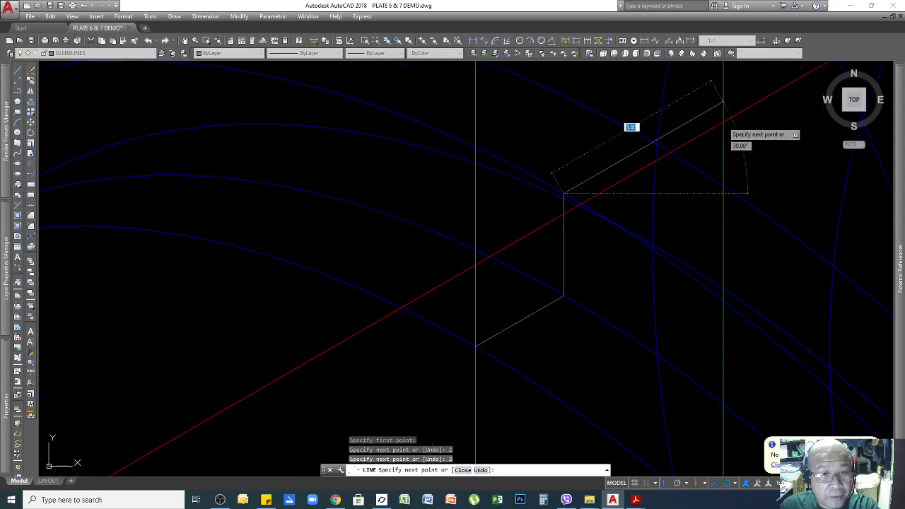
# Continue the upper groove outline with a 2-unit line at 30° and a 2-unit vertical line downward
pyautogui.write('2')
pyautogui.press('Return')
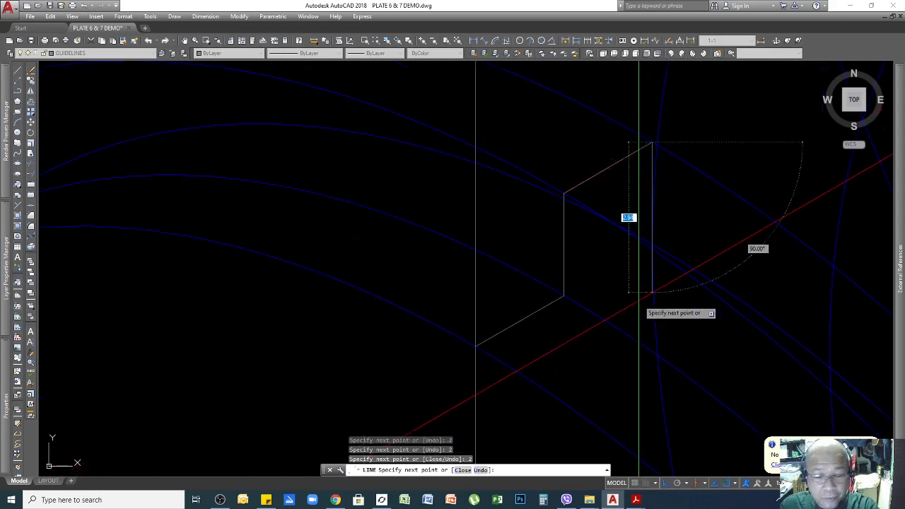
pyautogui.scroll(-5, 639, 301)
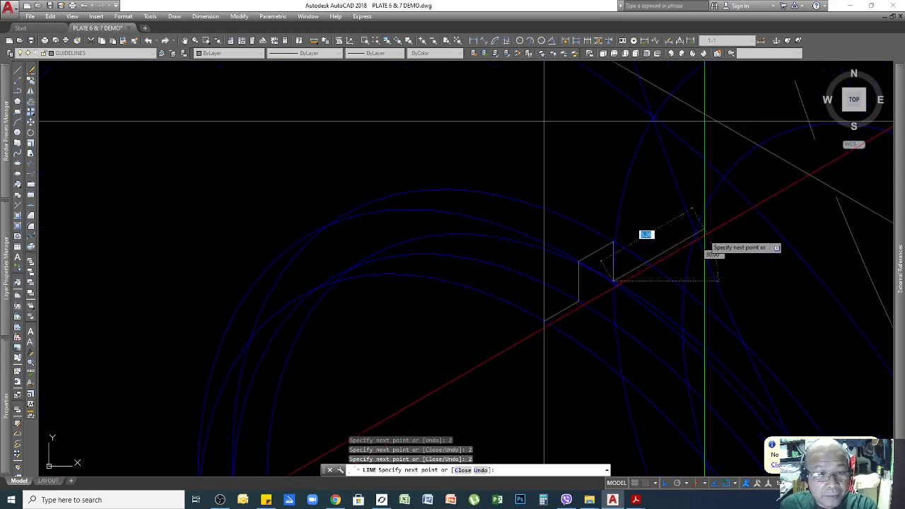
pyautogui.scroll(4, 639, 256)
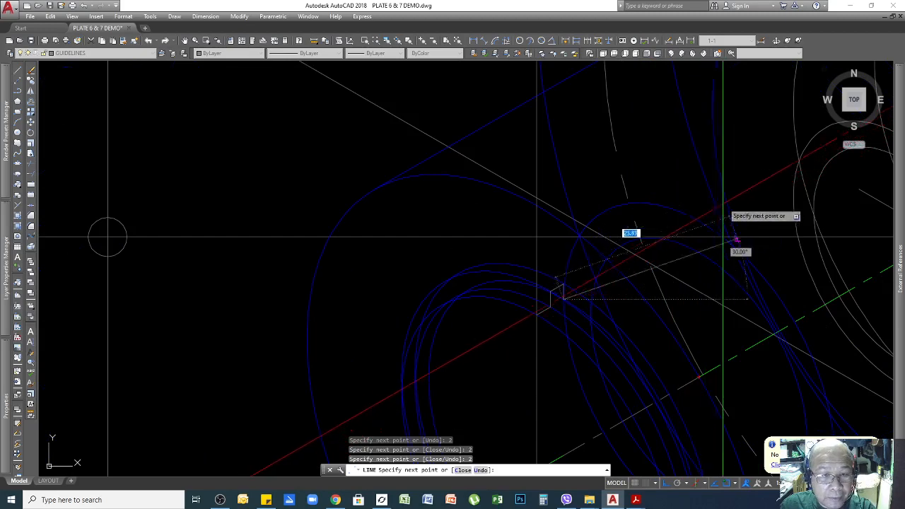
pyautogui.scroll(-2, 763, 173)
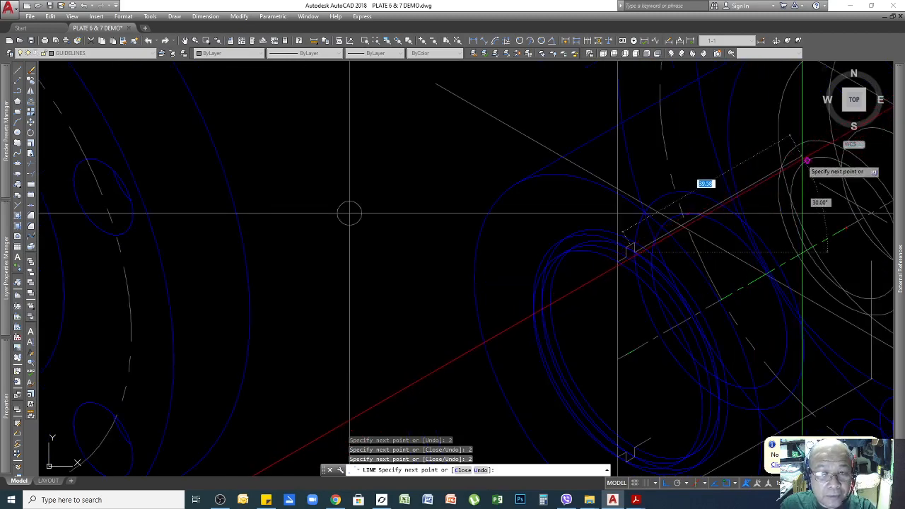
pyautogui.scroll(-3, 237, 188)
pyautogui.scroll(3, 278, 250)
pyautogui.scroll(4, 807, 146)
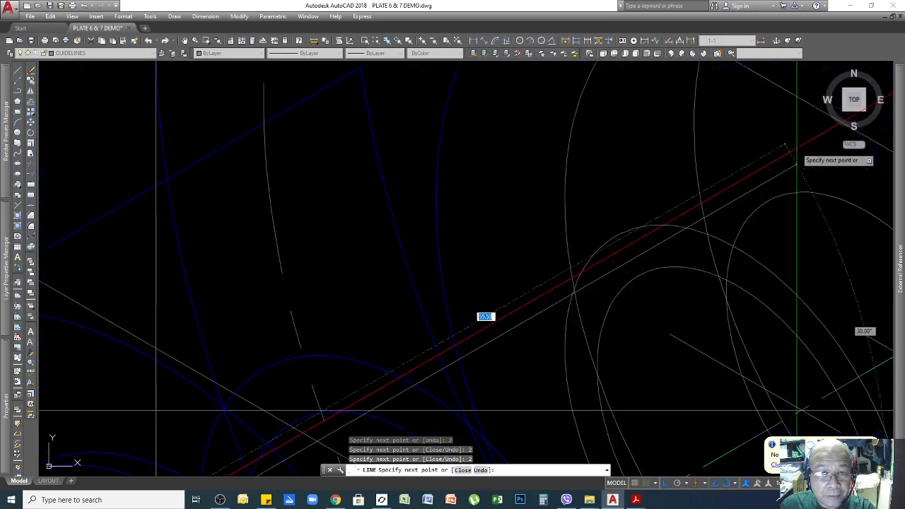
pyautogui.scroll(-2, 754, 184)
pyautogui.scroll(-3, 706, 205)
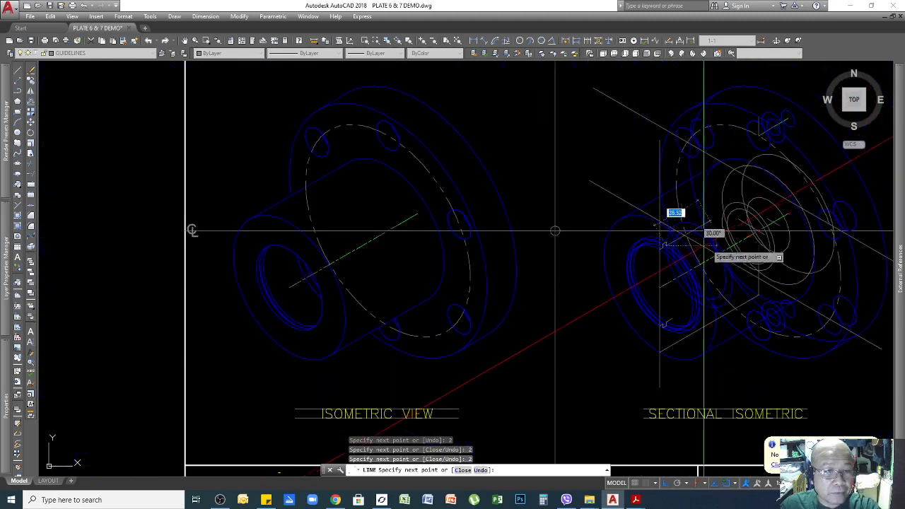
pyautogui.scroll(-2, 657, 244)
pyautogui.scroll(4, 630, 248)
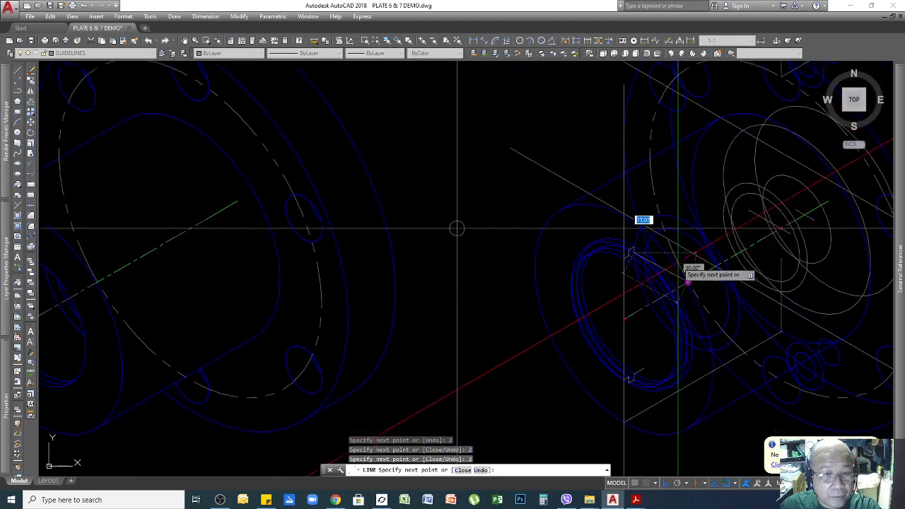
pyautogui.scroll(3, 456, 226)
pyautogui.press('Return')
# Examine the upper groove and bore edges in the finished sectional isometric for reference
pyautogui.scroll(-13, 668, 308)
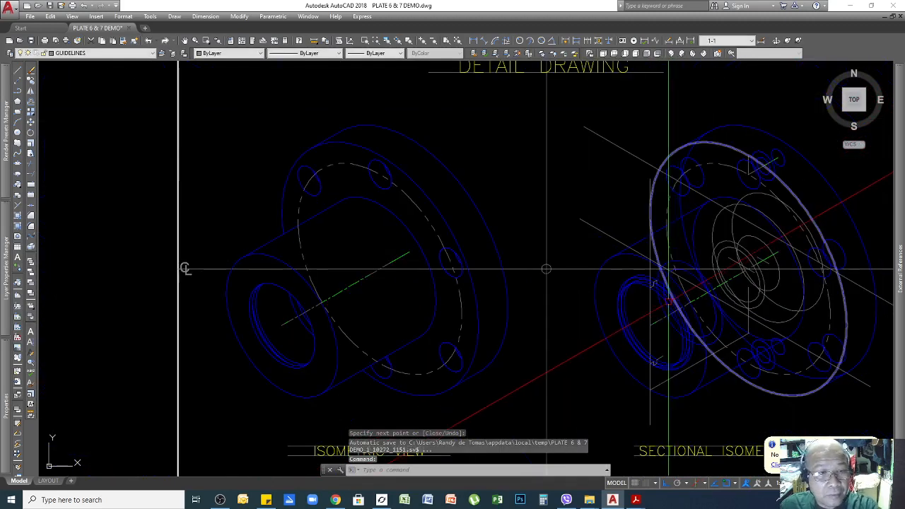
pyautogui.scroll(8, 652, 177)
pyautogui.scroll(4, 709, 132)
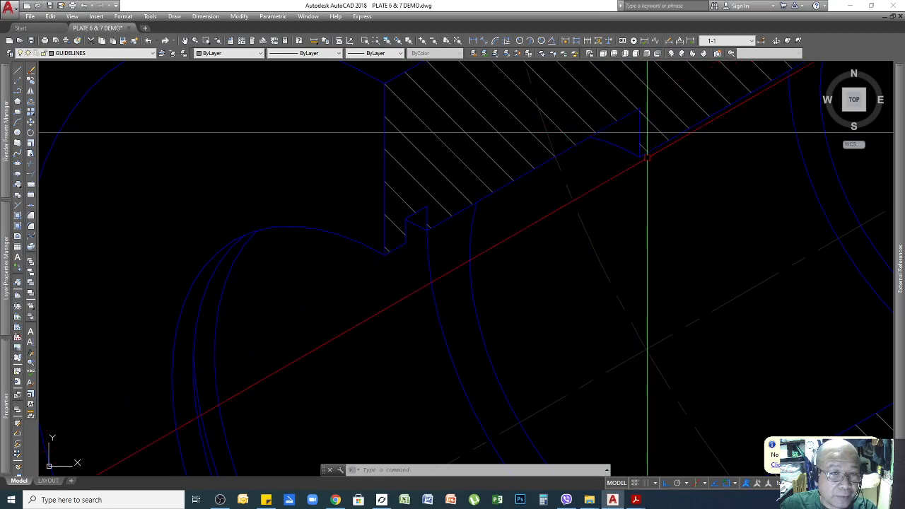
pyautogui.scroll(-2, 598, 163)
pyautogui.scroll(2, 529, 181)
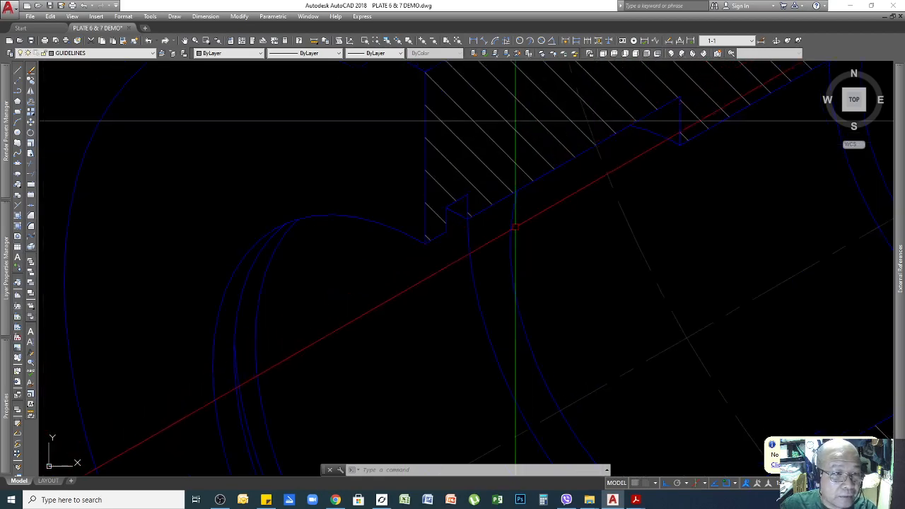
pyautogui.scroll(-1, 514, 121)
pyautogui.scroll(-8, 200, 145)
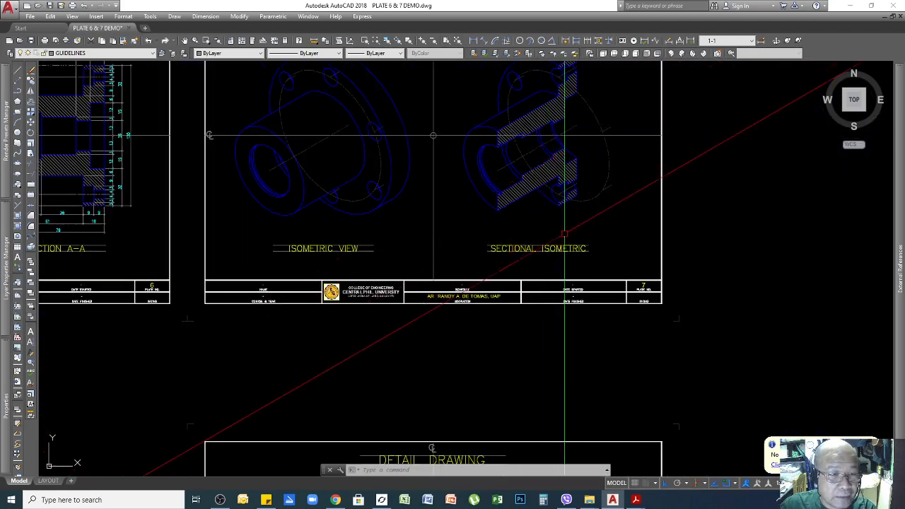
pyautogui.scroll(10, 538, 291)
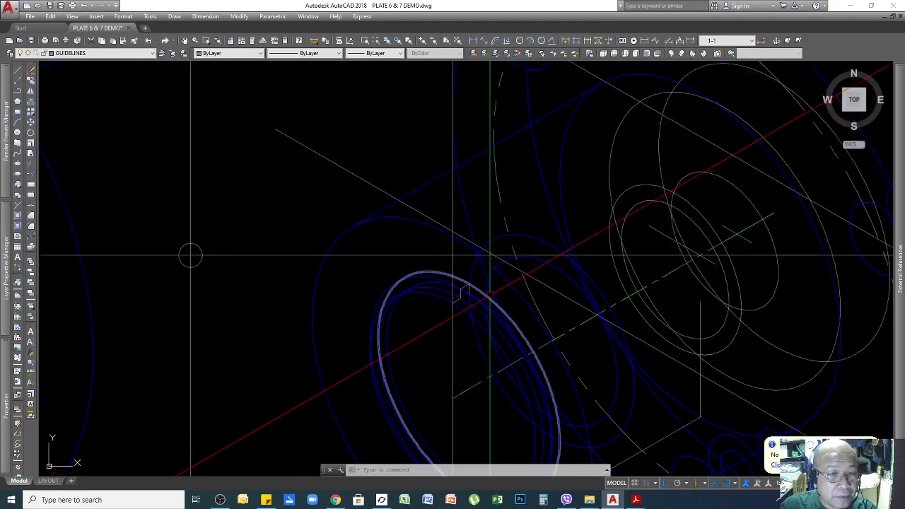
pyautogui.scroll(3, 464, 300)
pyautogui.scroll(-2, 464, 299)
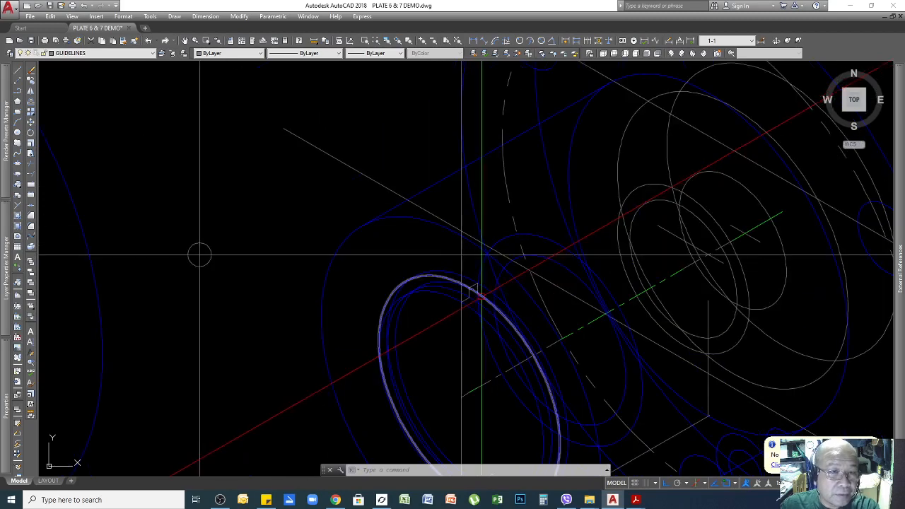
pyautogui.write('l')
pyautogui.press('Return')
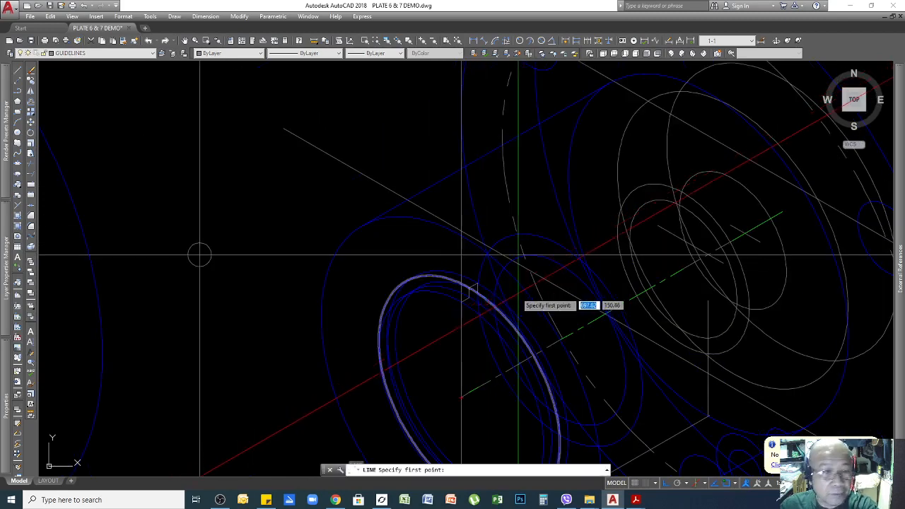
pyautogui.scroll(5, 495, 303)
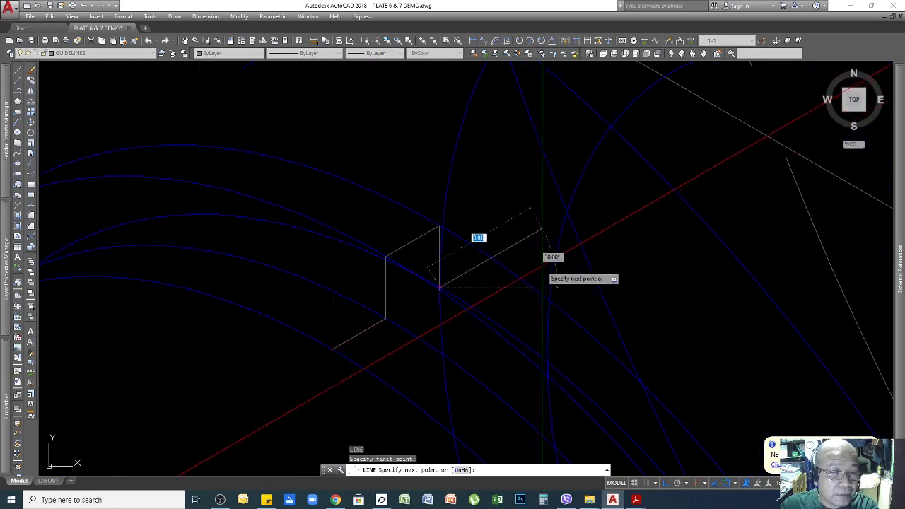
pyautogui.scroll(-4, 542, 273)
pyautogui.scroll(-3, 544, 229)
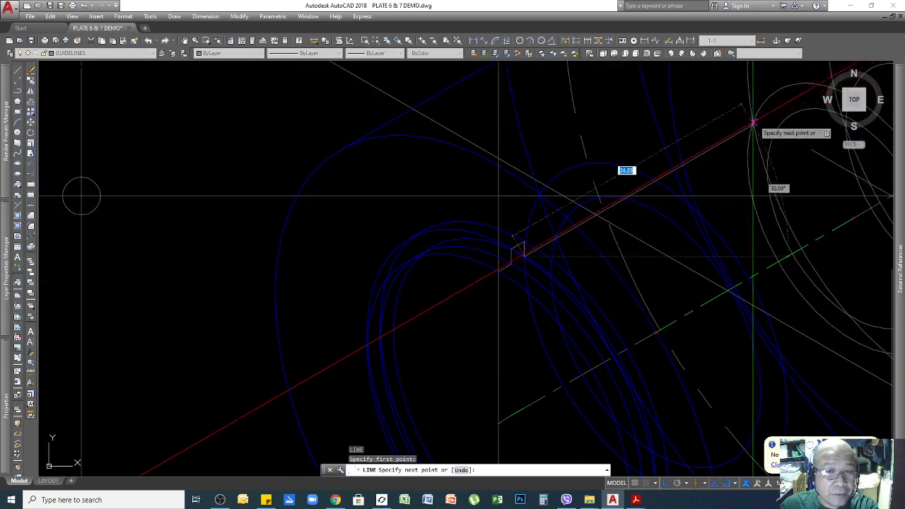
pyautogui.scroll(-5, 551, 259)
pyautogui.scroll(3, 436, 244)
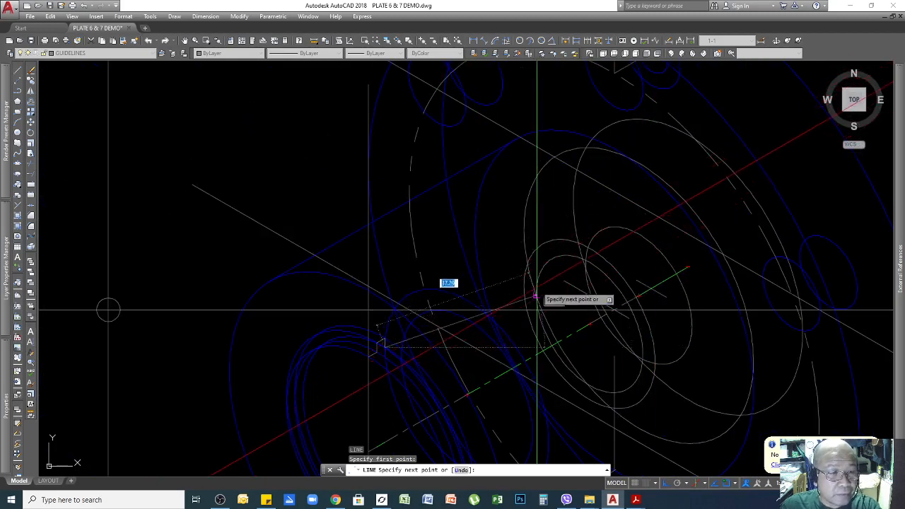
pyautogui.scroll(-3, 446, 309)
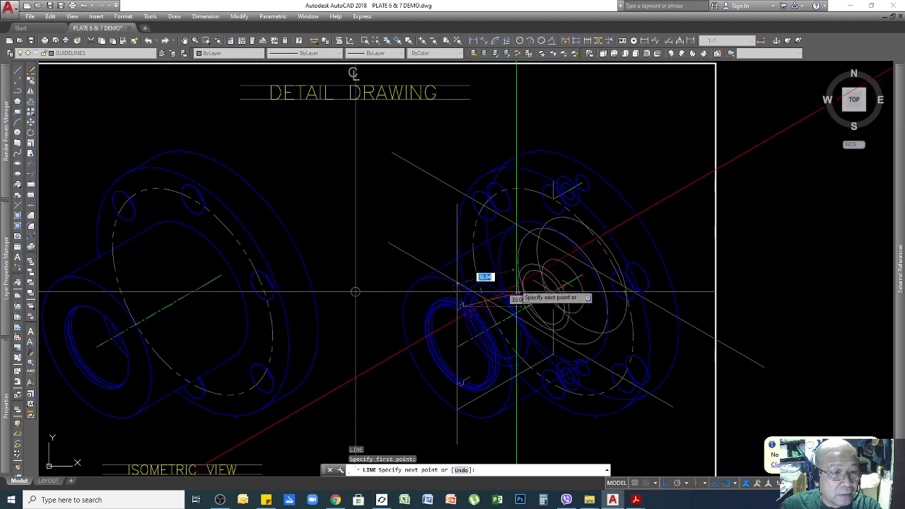
pyautogui.scroll(2, 517, 292)
pyautogui.scroll(2, 503, 296)
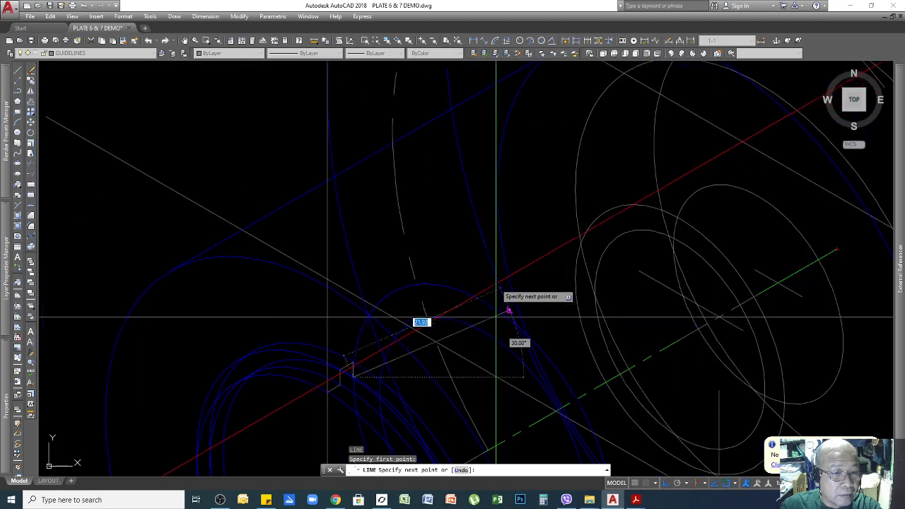
pyautogui.press('Escape')
# Examine the bore arcs in the finished sectional isometric and Section A-A's horizontal dimension from the groove to the bore step
pyautogui.scroll(-6, 589, 283)
pyautogui.scroll(2, 576, 257)
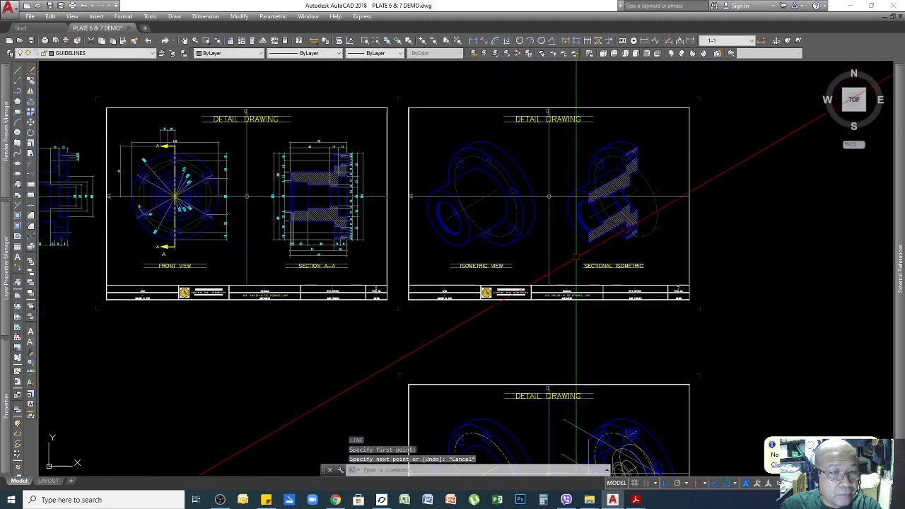
pyautogui.scroll(5, 620, 196)
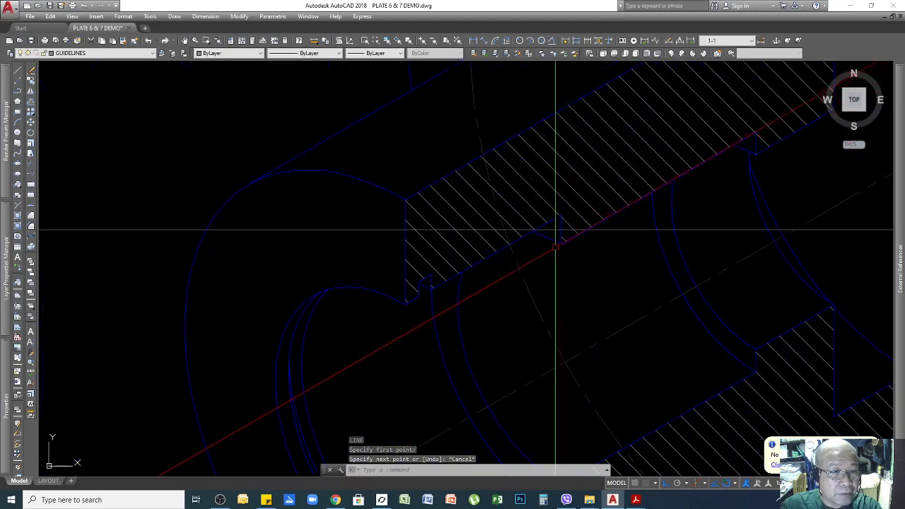
pyautogui.press('Escape')
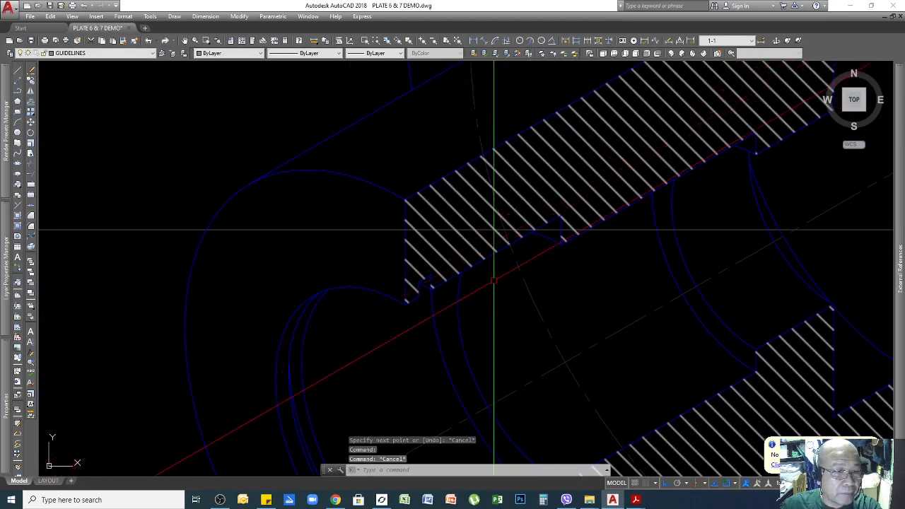
pyautogui.scroll(-6, 423, 239)
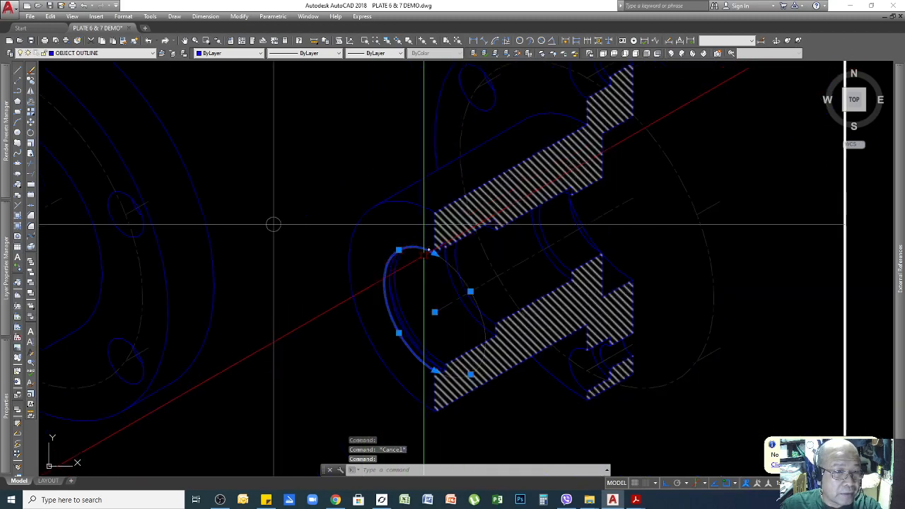
pyautogui.press('Escape')
pyautogui.scroll(10, 292, 272)
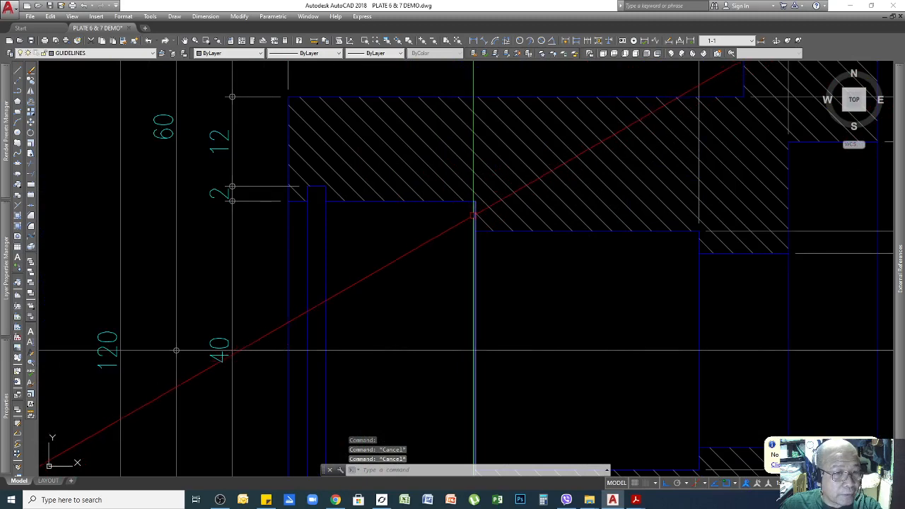
pyautogui.scroll(-6, 403, 203)
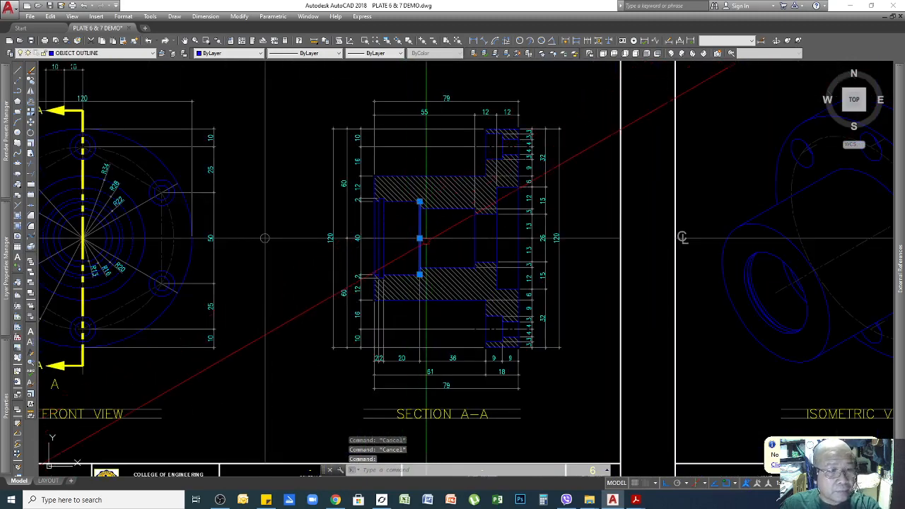
pyautogui.scroll(3, 399, 382)
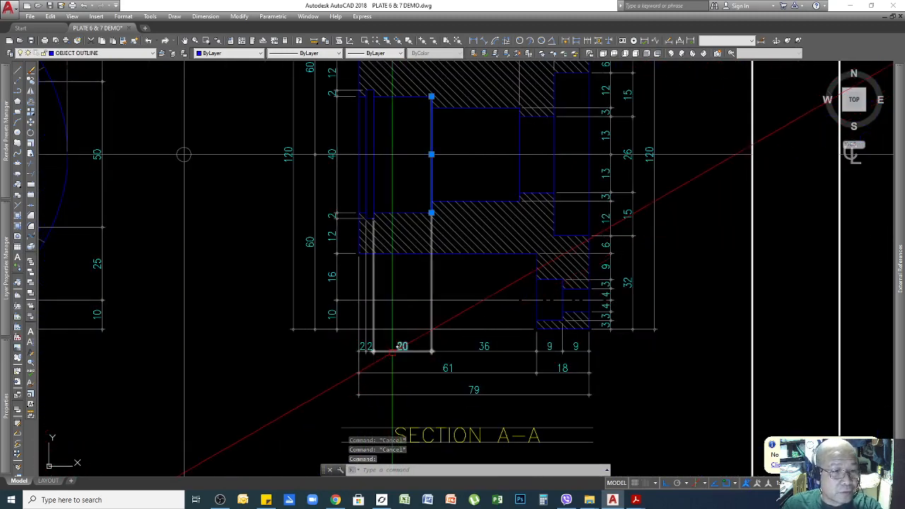
pyautogui.scroll(-8, 537, 360)
pyautogui.press('Escape')
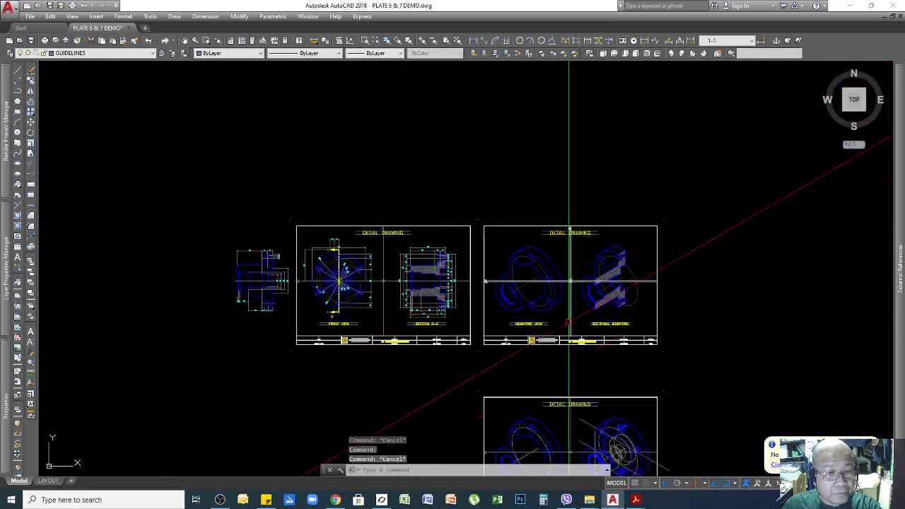
# Check the length of the centre-line segment running from the groove's ellipse centre to the bore step's centre
pyautogui.scroll(10, 586, 371)
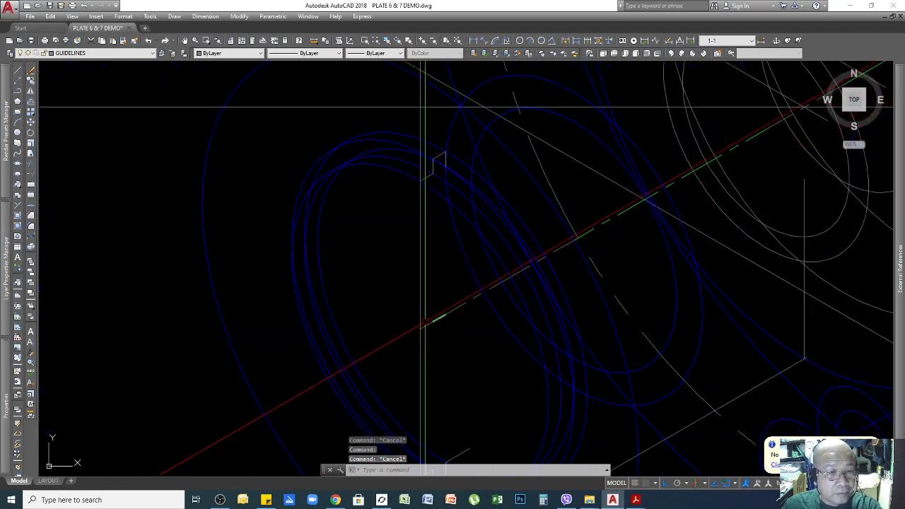
pyautogui.click(463, 305)
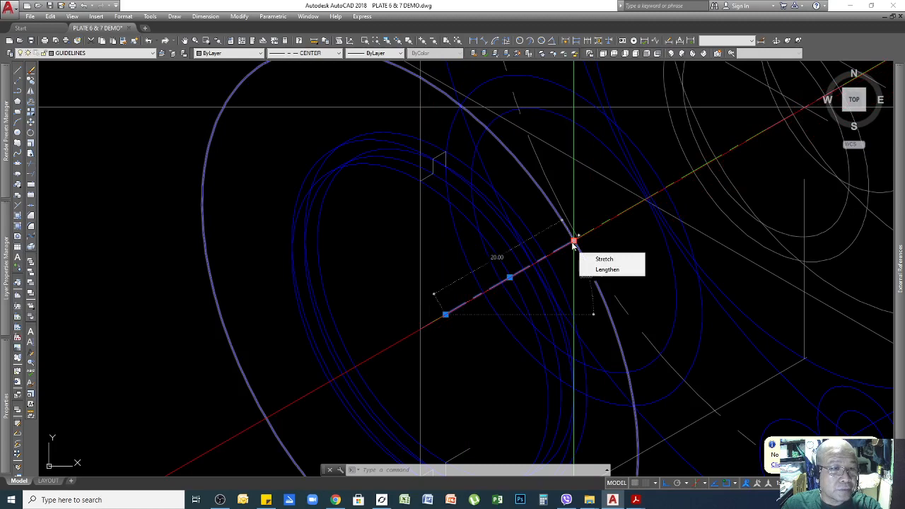
pyautogui.scroll(-2, 662, 241)
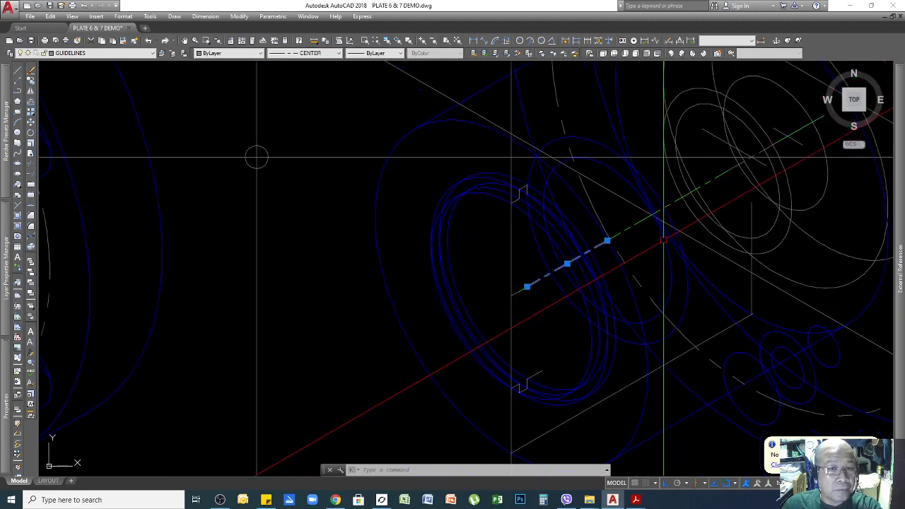
pyautogui.scroll(-8, 667, 234)
pyautogui.press('Escape')
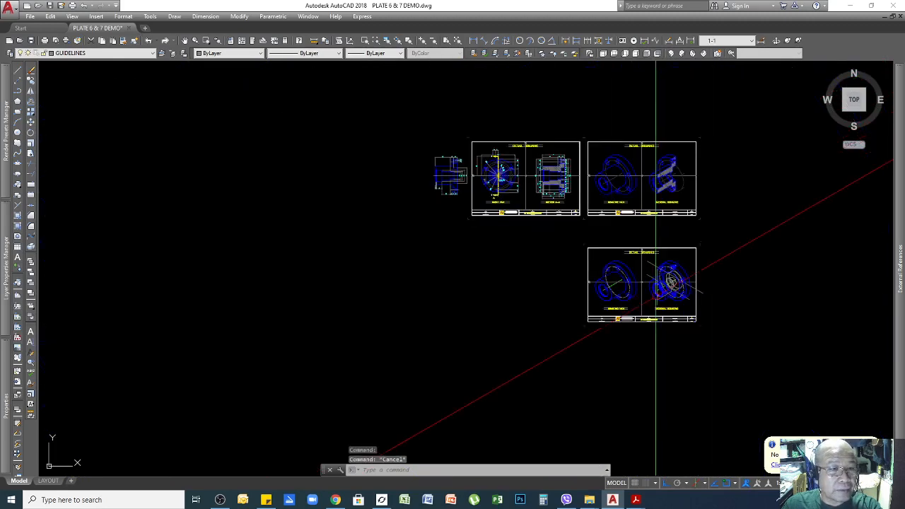
# Draw a freehand-length bore edge line at 30° from the lower end of the upper groove's second vertical edge, following the finished sectional isometric
pyautogui.scroll(2, 678, 177)
pyautogui.scroll(8, 672, 164)
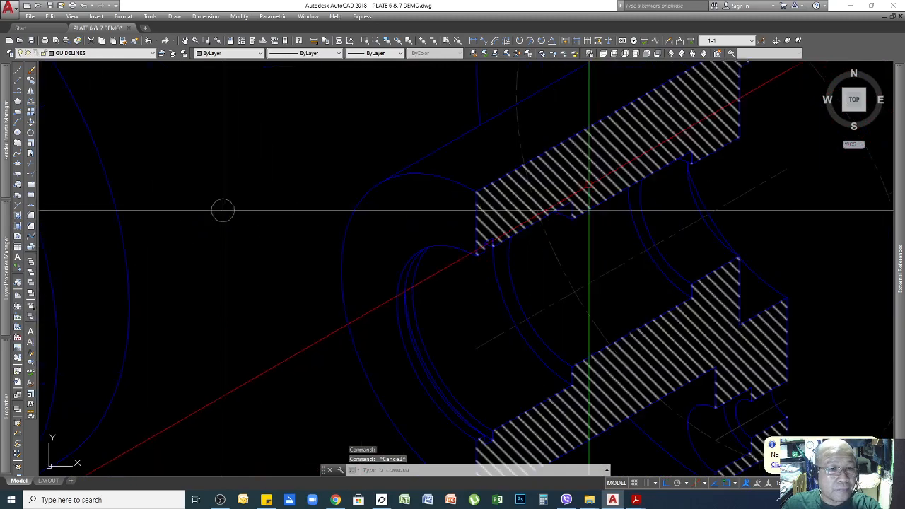
pyautogui.scroll(-6, 591, 187)
pyautogui.scroll(-5, 621, 212)
pyautogui.scroll(10, 604, 318)
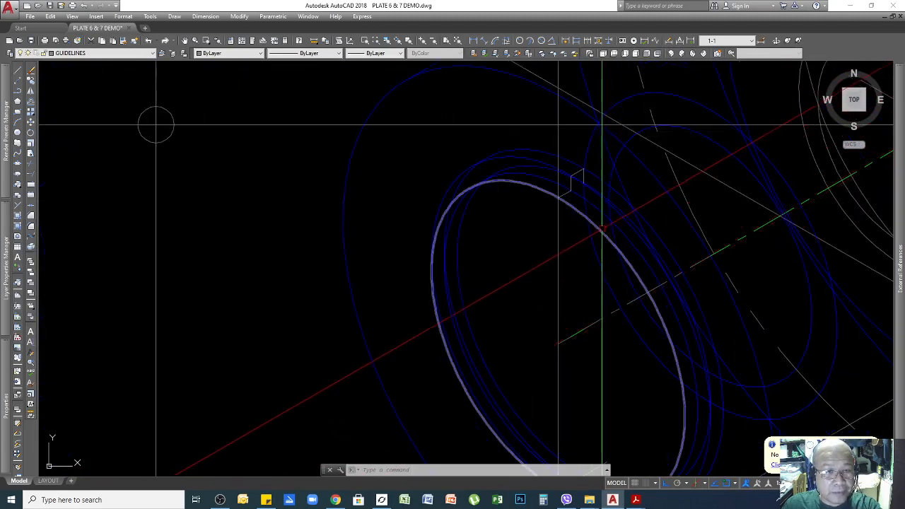
pyautogui.write('l')
pyautogui.press('Return')
pyautogui.scroll(5, 608, 185)
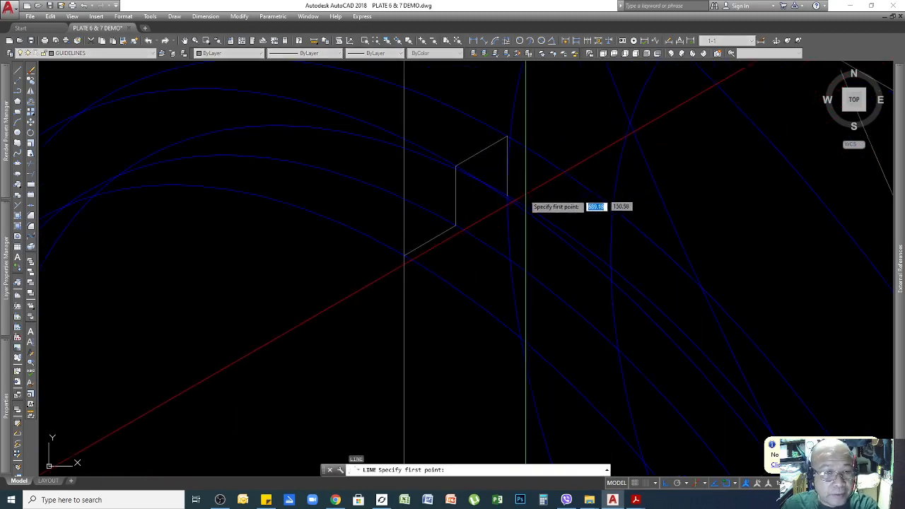
pyautogui.scroll(-5, 486, 195)
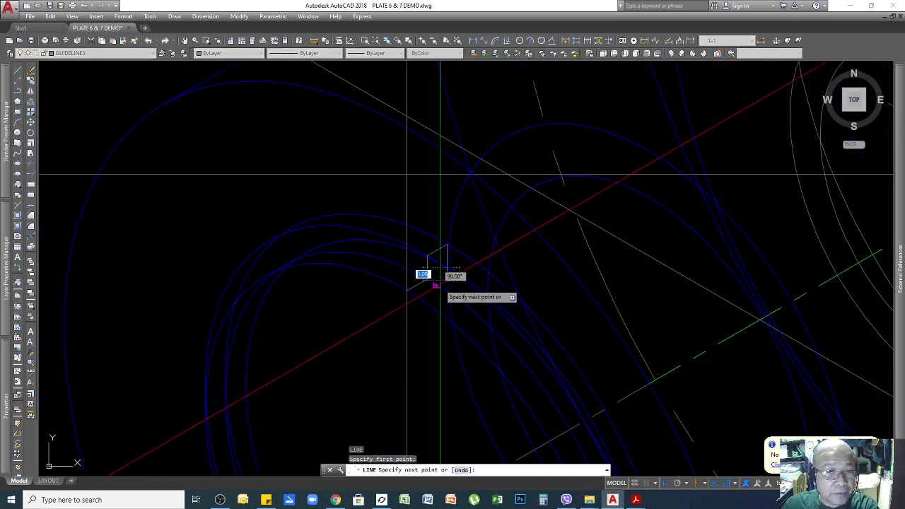
pyautogui.click(724, 108)
pyautogui.press('Return')
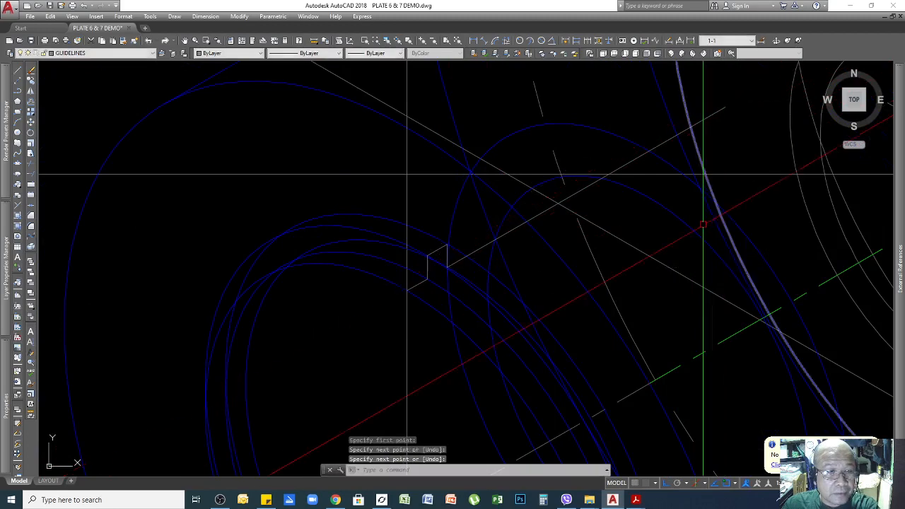
# Stretch the short 30° line at the inner end of the lower groove along its direction toward the bore step
pyautogui.scroll(-9, 624, 149)
pyautogui.scroll(9, 600, 304)
pyautogui.click(548, 239)
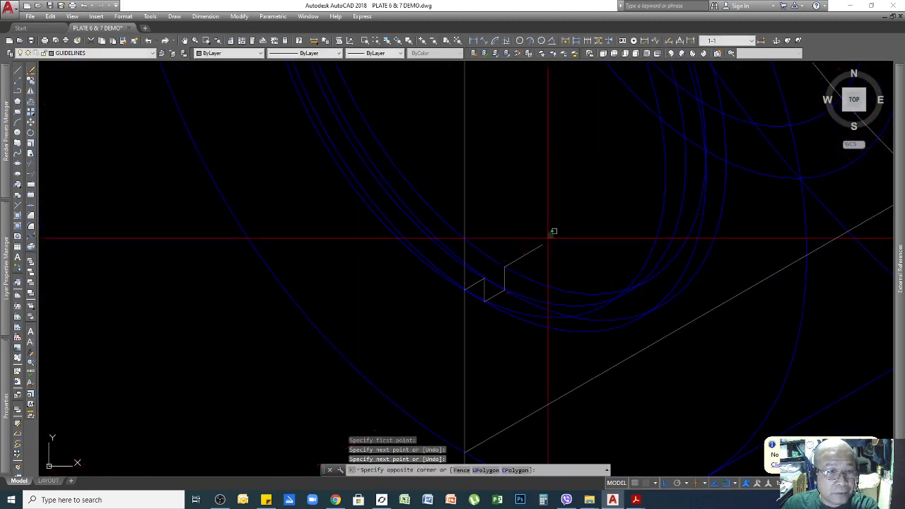
pyautogui.click(529, 253)
pyautogui.click(541, 245)
pyautogui.scroll(-4, 565, 239)
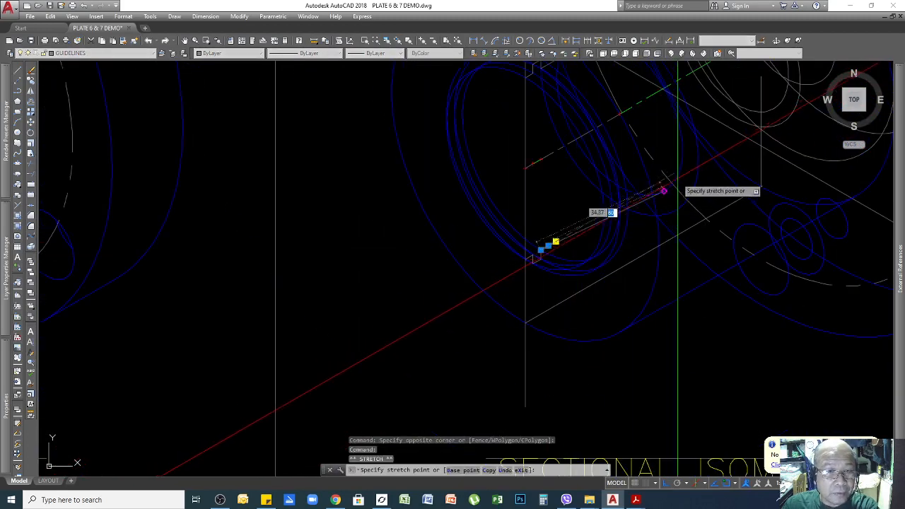
pyautogui.click(703, 197)
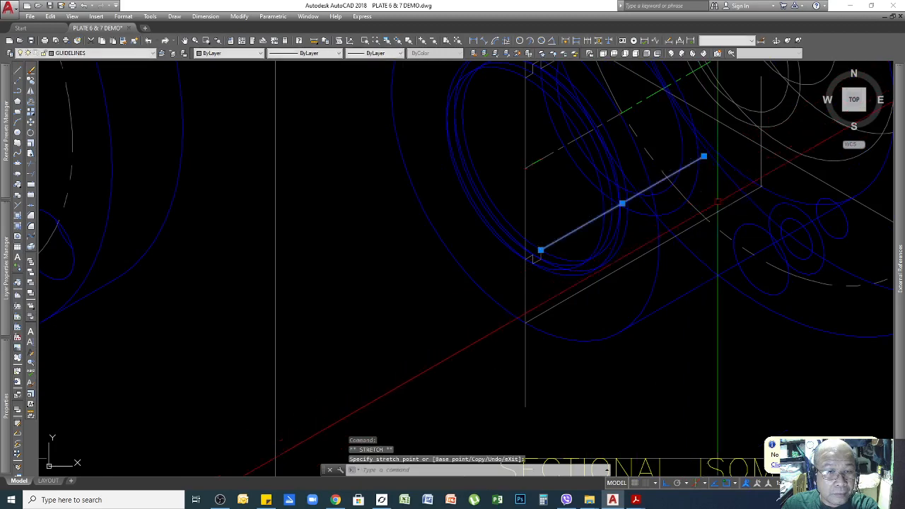
pyautogui.press('Escape')
pyautogui.press('Escape')
# Trim the front-face bore ellipse on the flange side of the vertical section line, using that line as the cutting edge
pyautogui.scroll(-2, 630, 294)
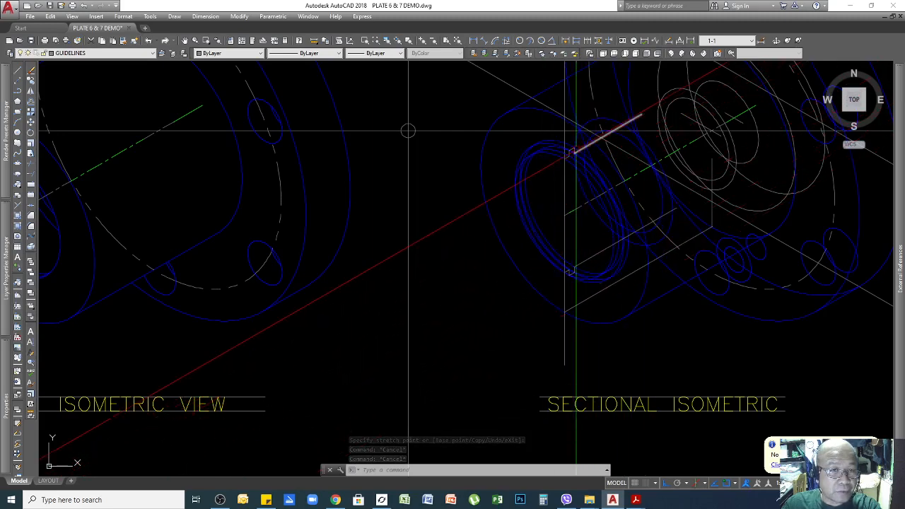
pyautogui.scroll(3, 576, 205)
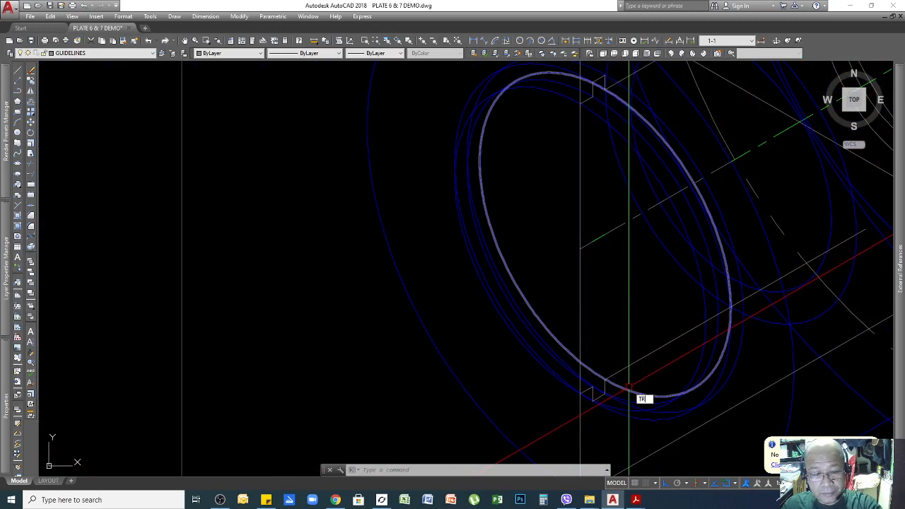
pyautogui.press('Return')
pyautogui.click(580, 186)
pyautogui.press('Return')
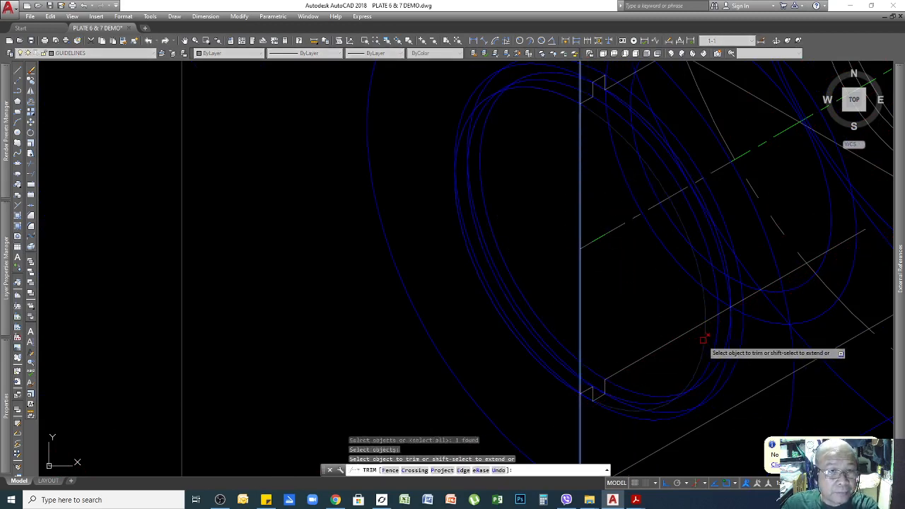
pyautogui.press('Return')
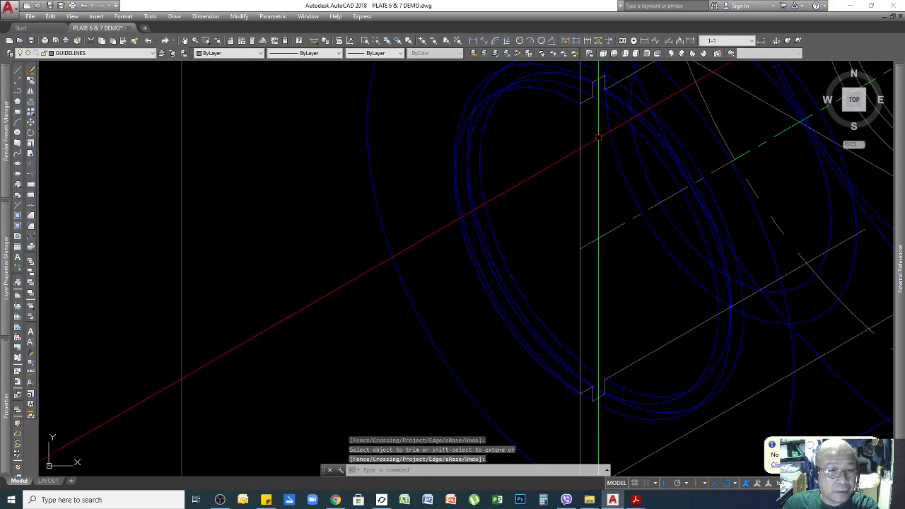
# Trim the ellipse meeting the lower end of the upper groove's first vertical edge, removing its portion beyond that edge
pyautogui.scroll(2, 596, 89)
pyautogui.press('Return')
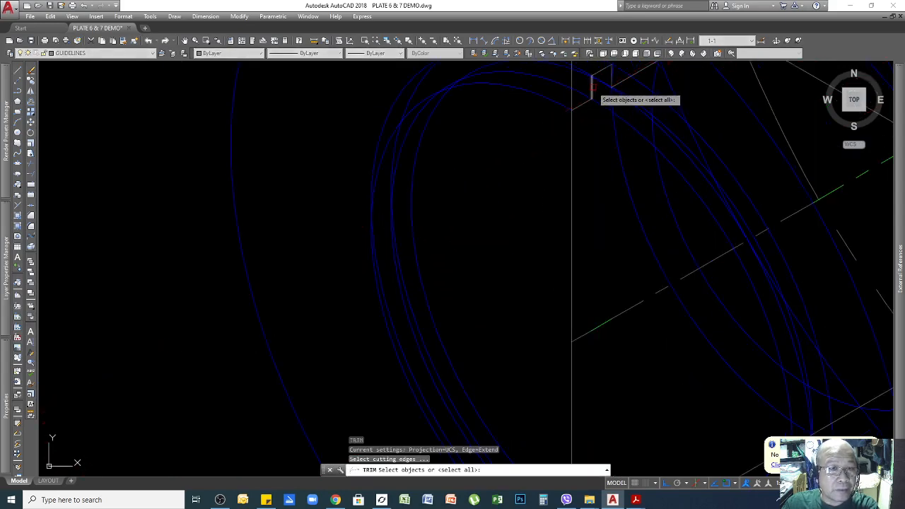
pyautogui.click(595, 90)
pyautogui.scroll(-1, 595, 92)
pyautogui.press('Return')
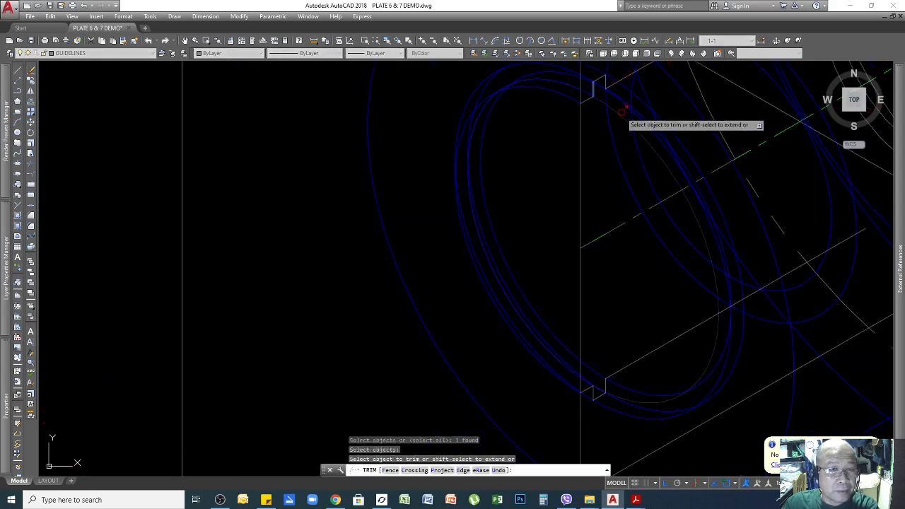
pyautogui.press('Return')
# Trim the ellipse meeting the upper end of the upper groove's first vertical edge, removing its portion beyond that edge
pyautogui.scroll(5, 612, 124)
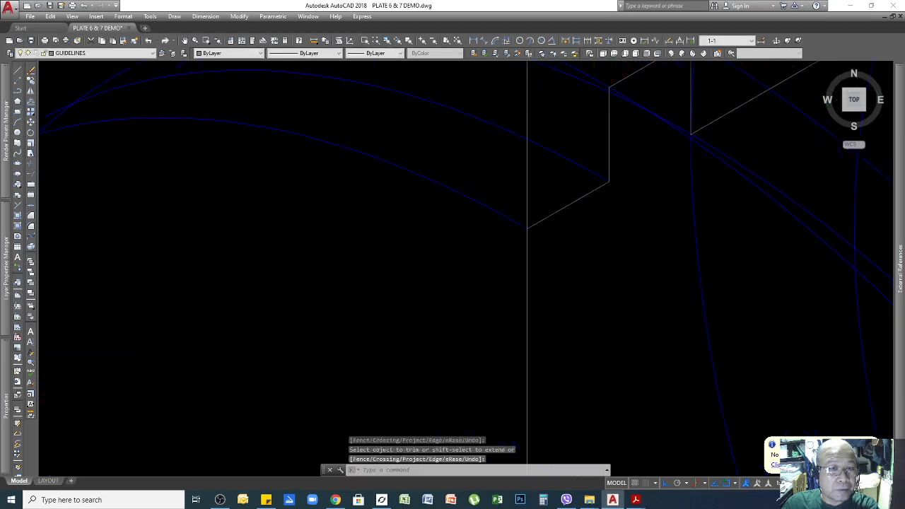
pyautogui.press('Return')
pyautogui.click(608, 125)
pyautogui.press('Return')
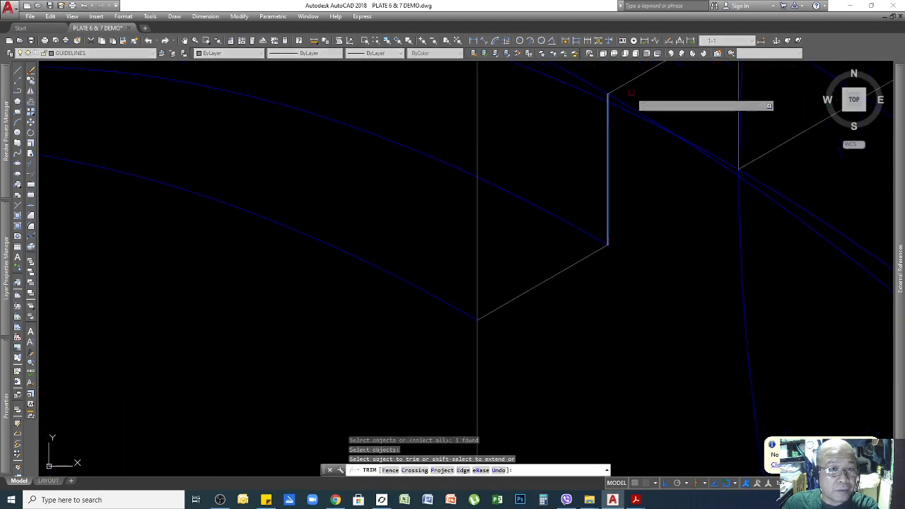
pyautogui.press('Return')
pyautogui.scroll(-2, 607, 106)
# Trim the large groove ellipse beyond the upper groove's second vertical edge, using that edge as the cutting boundary
pyautogui.scroll(4, 593, 120)
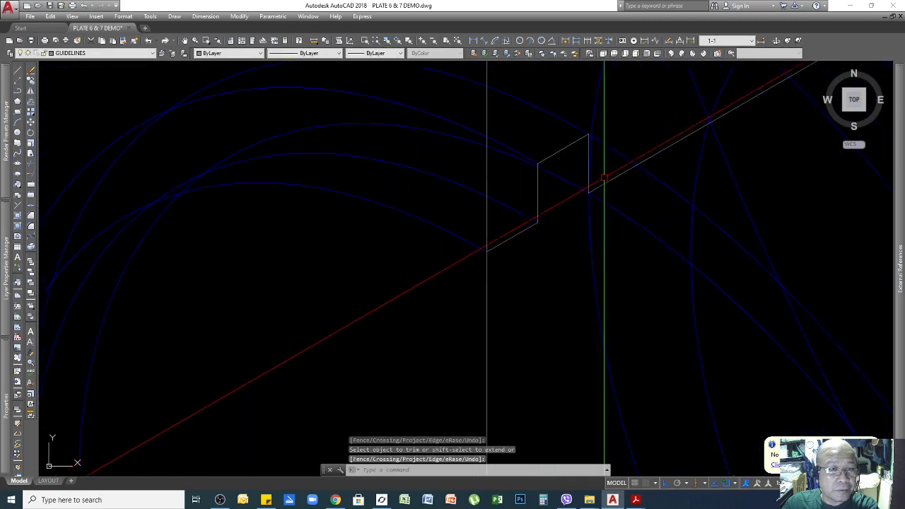
pyautogui.press('Return')
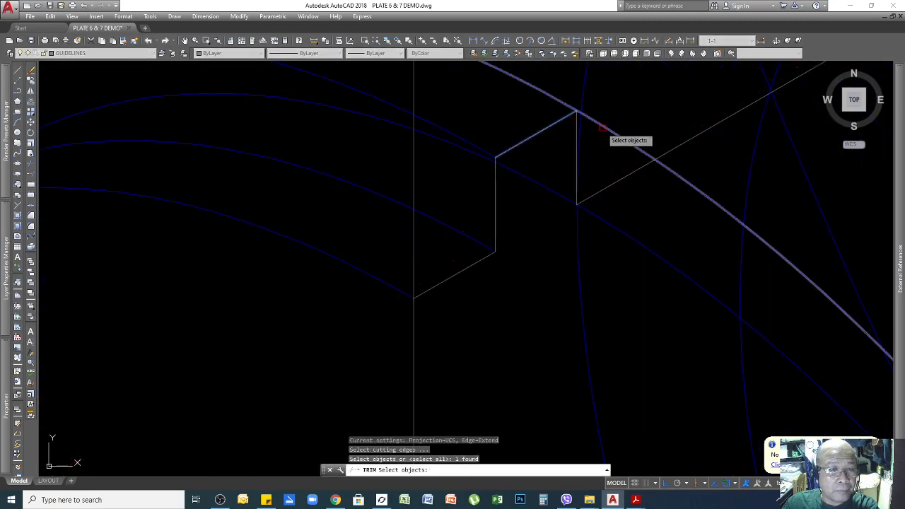
pyautogui.press('Return')
pyautogui.press('Return')
pyautogui.press('Return')
pyautogui.scroll(4, 568, 123)
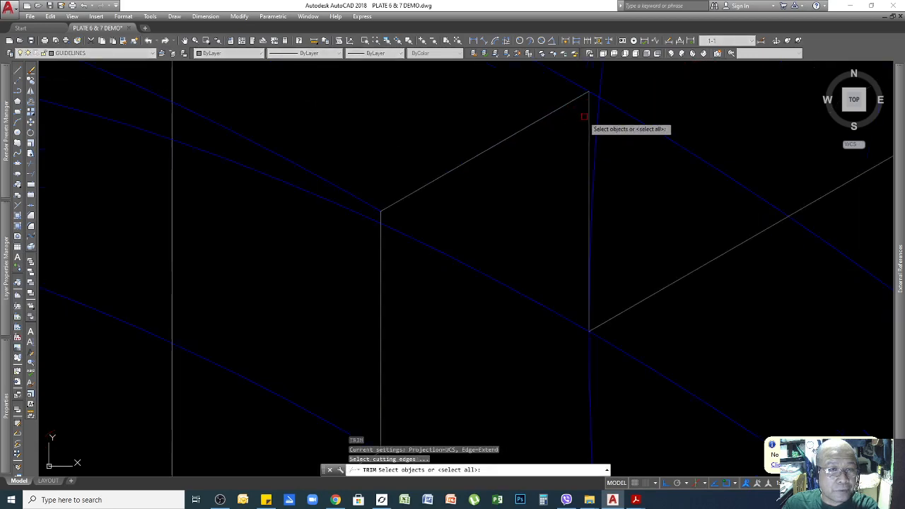
pyautogui.click(588, 116)
pyautogui.click(657, 124)
pyautogui.click(594, 174)
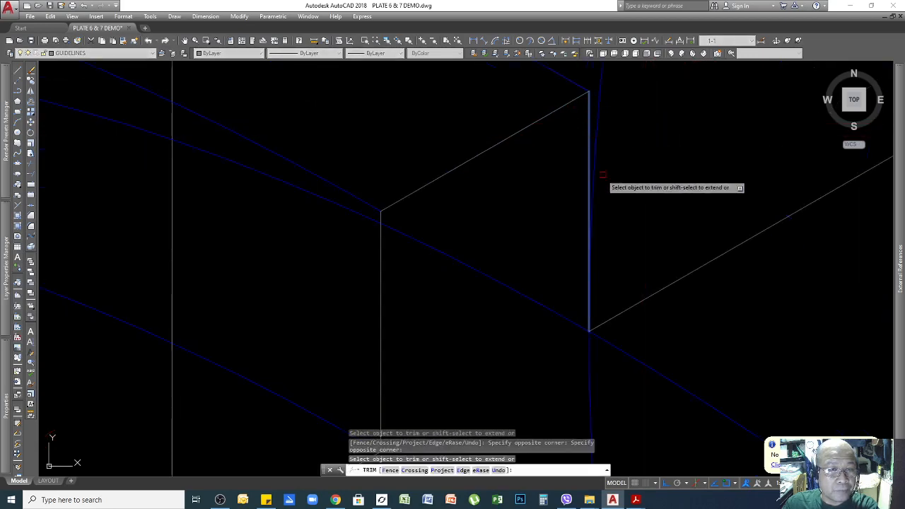
pyautogui.scroll(-5, 554, 144)
pyautogui.press('Return')
pyautogui.scroll(-3, 642, 152)
pyautogui.scroll(-4, 665, 172)
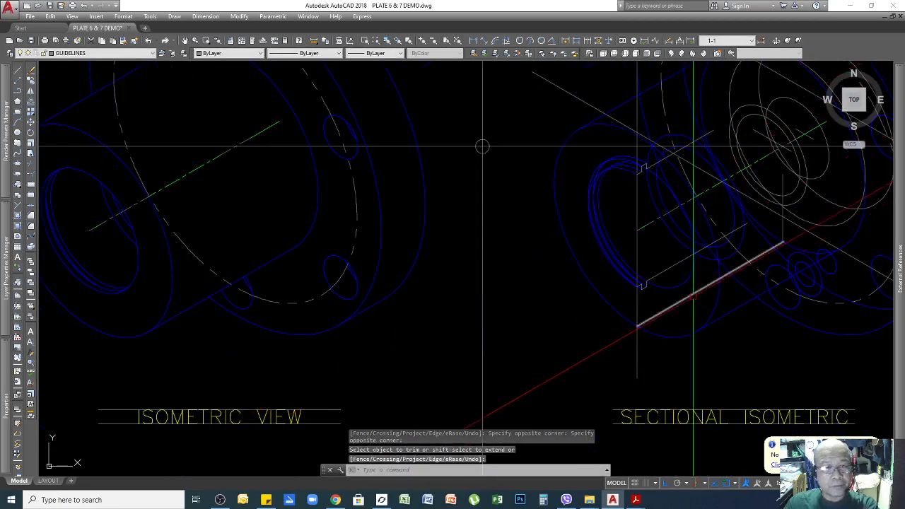
# Trim the remaining full bore ellipse behind the groove, using the lower groove's inner vertical edge as the cutting boundary
pyautogui.click(677, 291)
pyautogui.scroll(4, 662, 296)
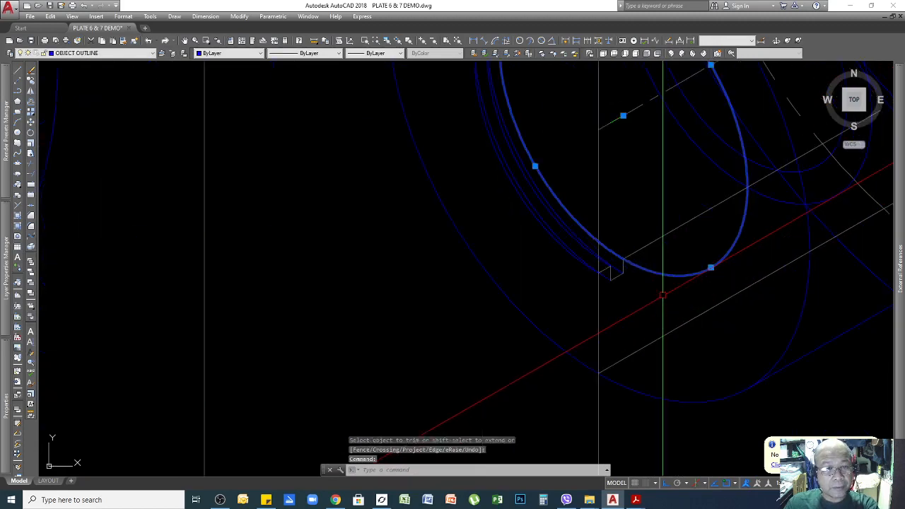
pyautogui.scroll(-2, 619, 270)
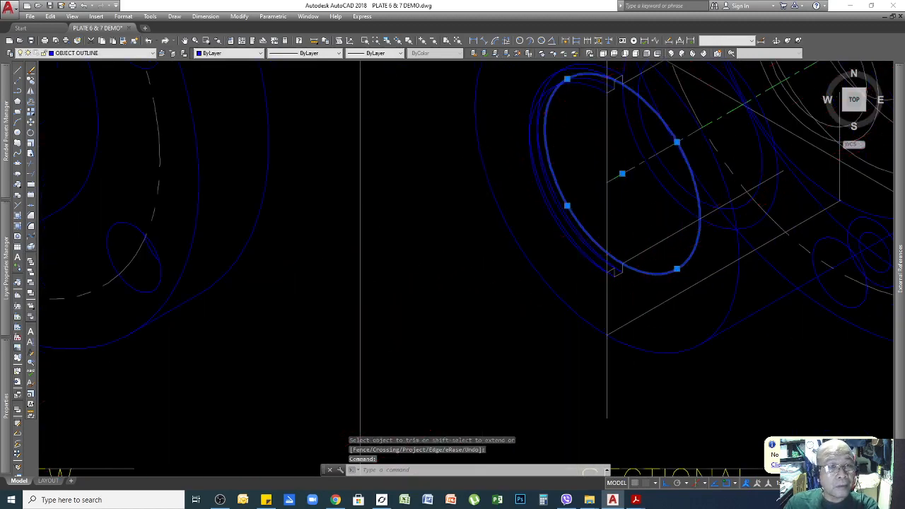
pyautogui.scroll(2, 614, 269)
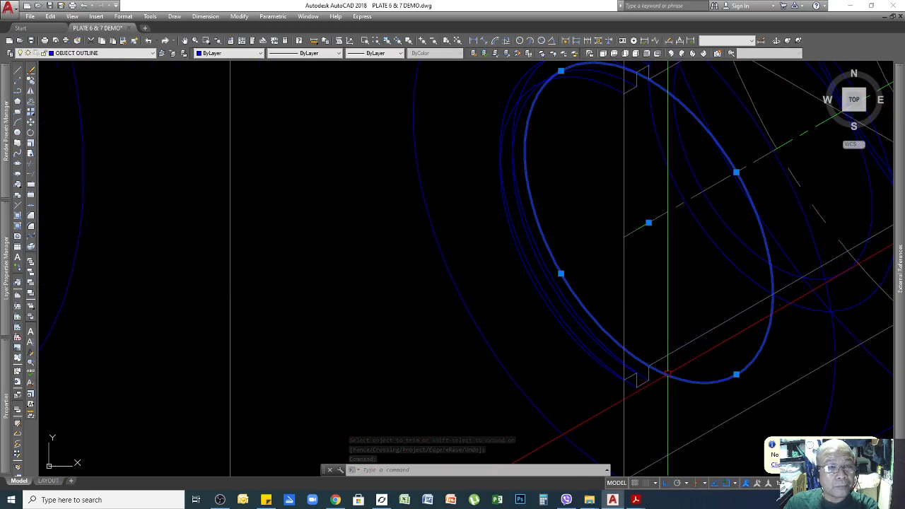
pyautogui.press('Escape')
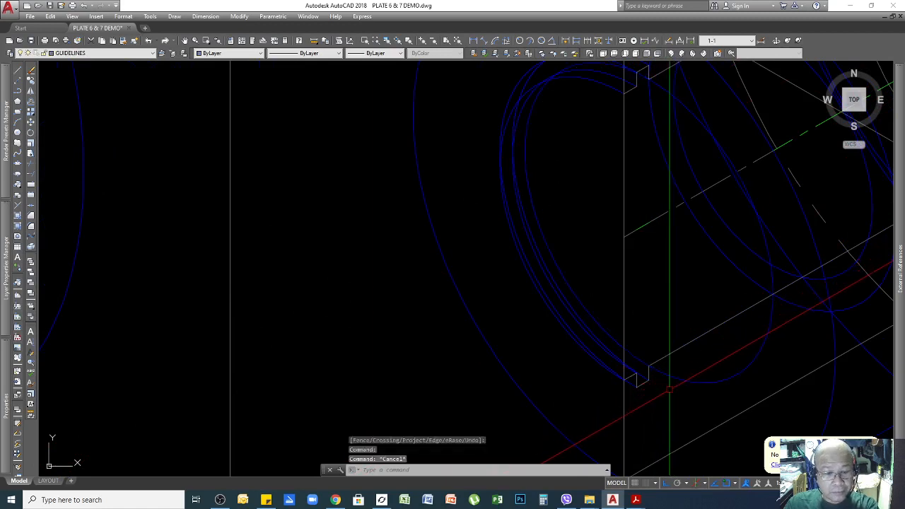
pyautogui.press('Return')
pyautogui.scroll(2, 664, 387)
pyautogui.click(643, 365)
pyautogui.press('Return')
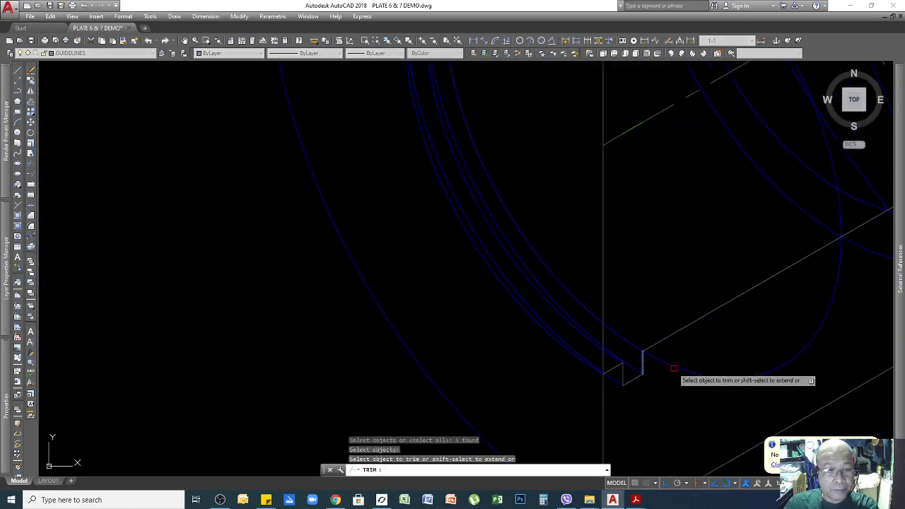
pyautogui.click(673, 367)
pyautogui.press('Return')
# Examine where the trimmed groove and bore arcs meet the upper and lower groove outlines, and check the large groove arc's extent
pyautogui.scroll(-4, 670, 389)
pyautogui.scroll(2, 663, 189)
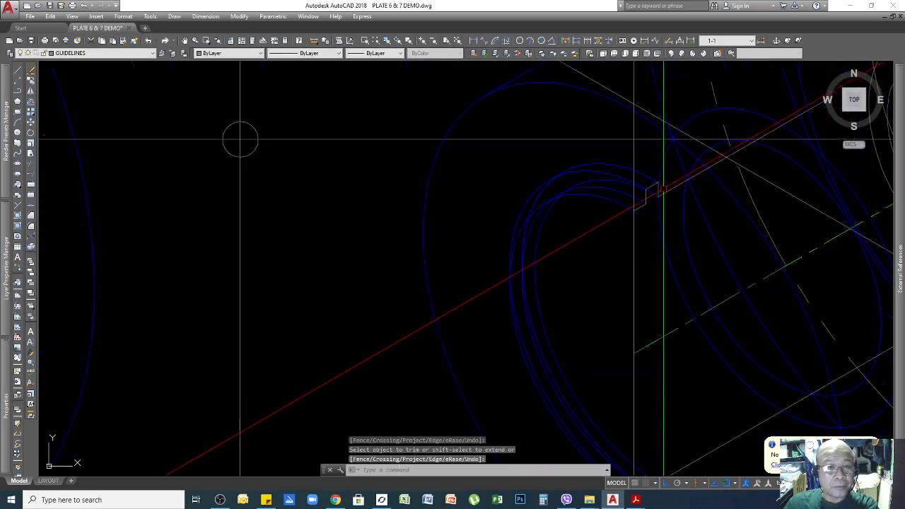
pyautogui.scroll(2, 654, 200)
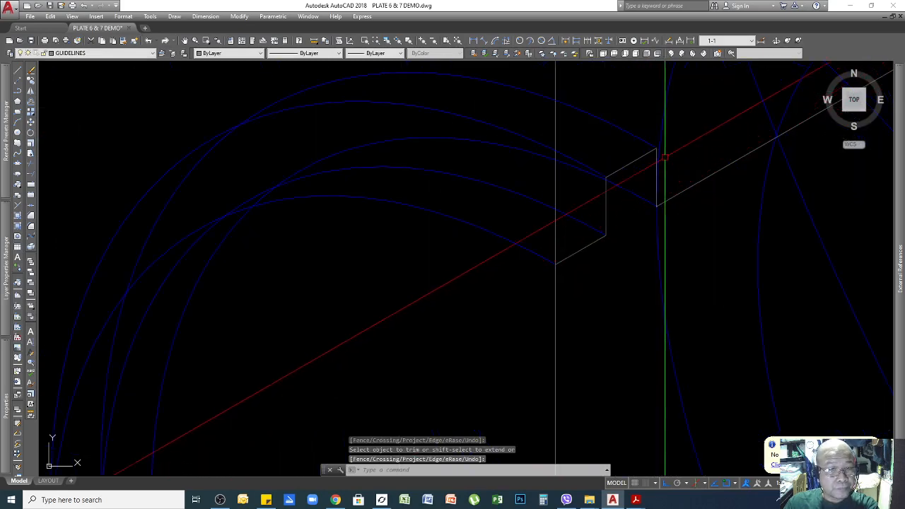
pyautogui.scroll(-3, 607, 121)
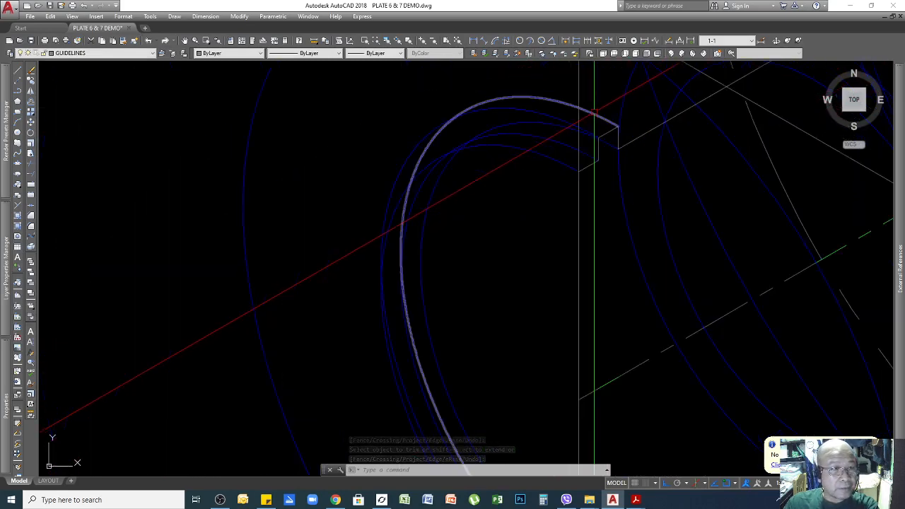
pyautogui.scroll(-3, 558, 330)
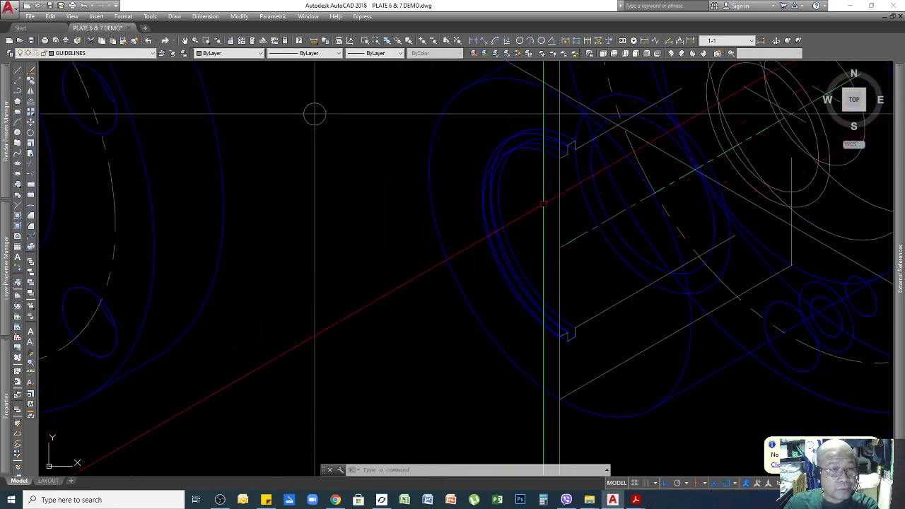
pyautogui.scroll(5, 559, 332)
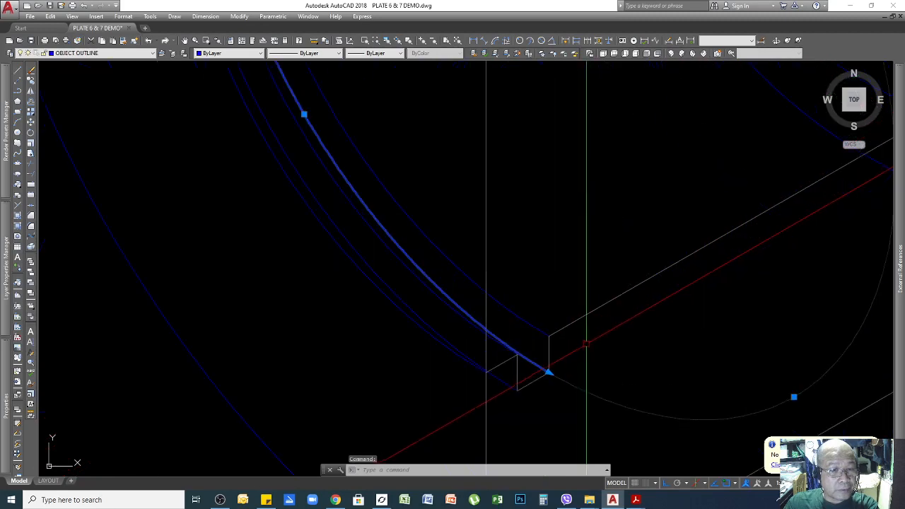
pyautogui.scroll(4, 488, 350)
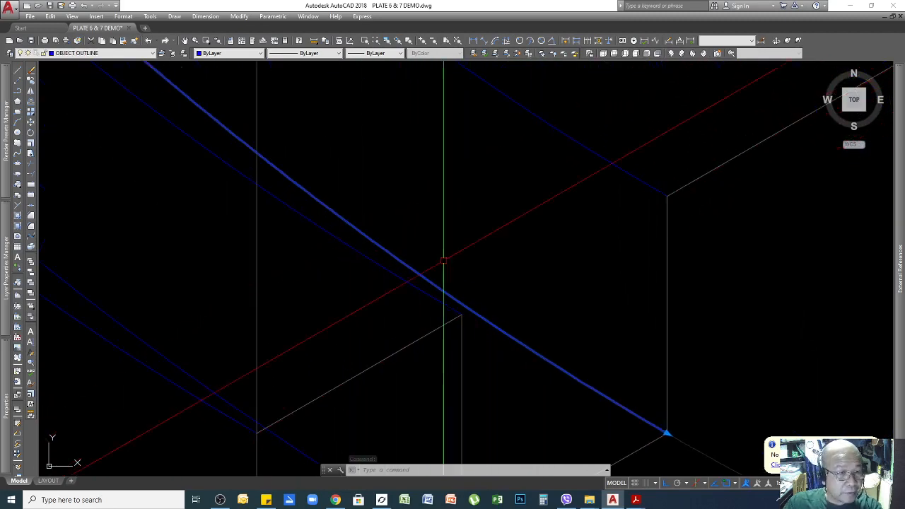
pyautogui.scroll(-3, 573, 332)
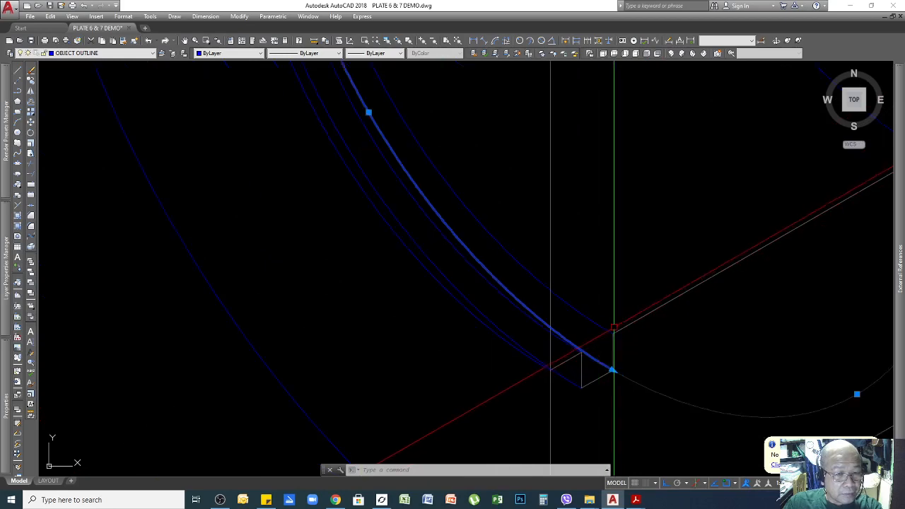
pyautogui.scroll(4, 601, 346)
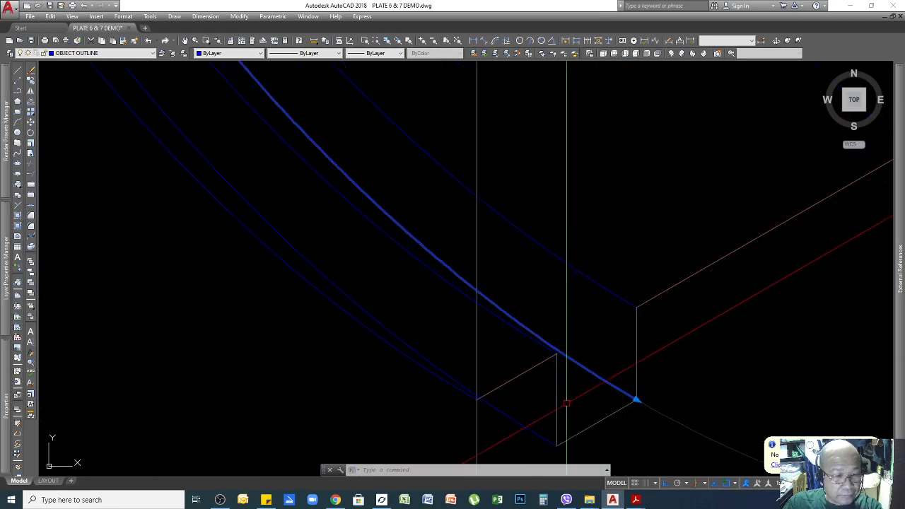
pyautogui.scroll(-5, 566, 402)
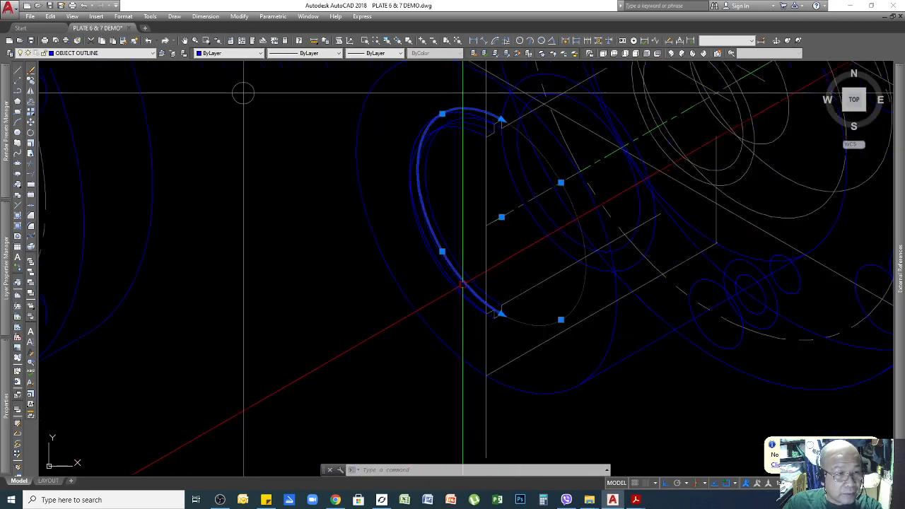
# Trim the arc rising from the lower groove where it passes outside the arc meeting the upper groove's inner corner, using the latter as cutting edge
pyautogui.scroll(2, 437, 226)
pyautogui.scroll(-1, 439, 221)
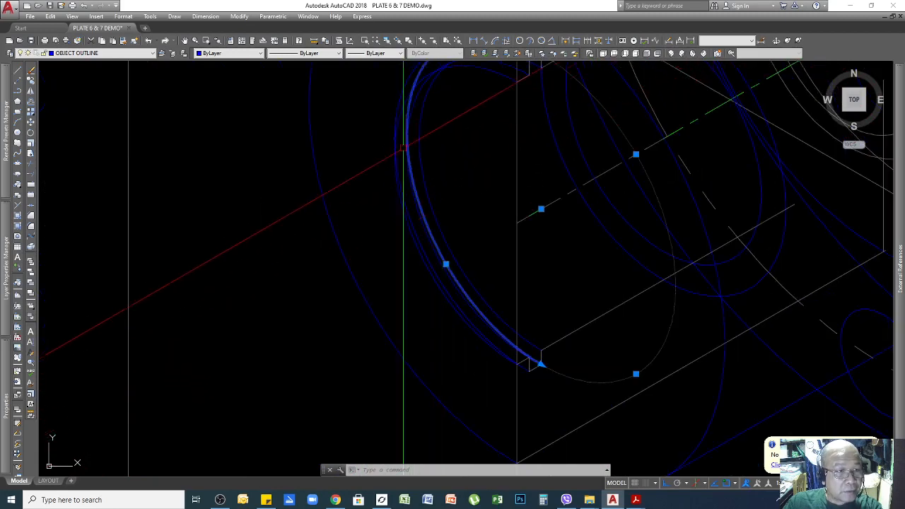
pyautogui.scroll(4, 403, 147)
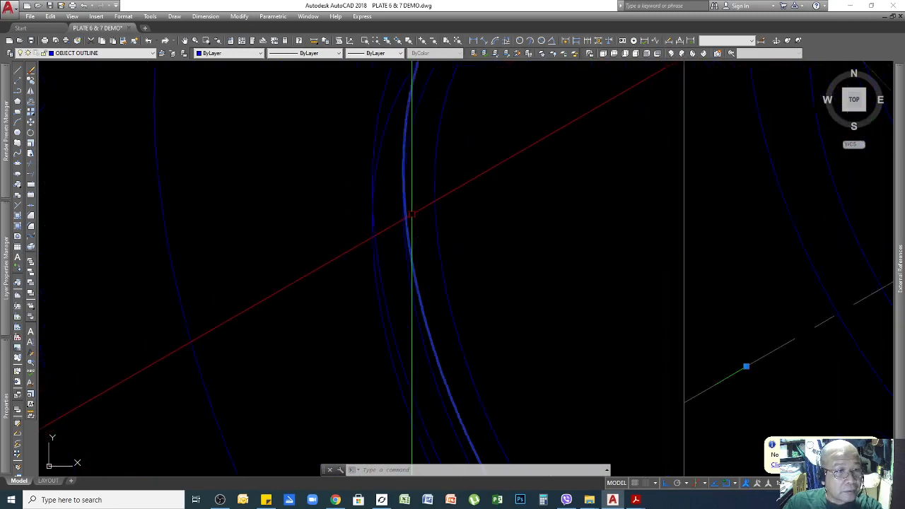
pyautogui.scroll(-3, 411, 212)
pyautogui.scroll(2, 415, 183)
pyautogui.scroll(-2, 418, 145)
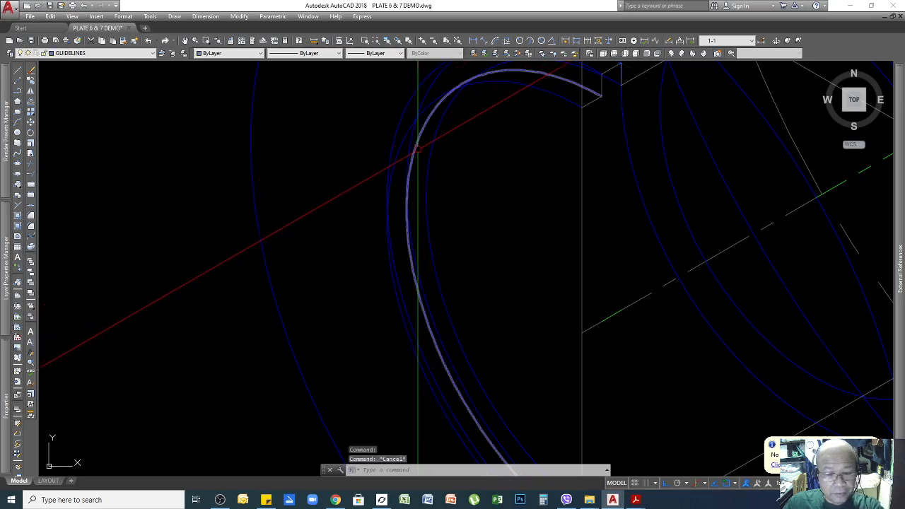
pyautogui.press('Return')
pyautogui.click(422, 132)
pyautogui.press('Return')
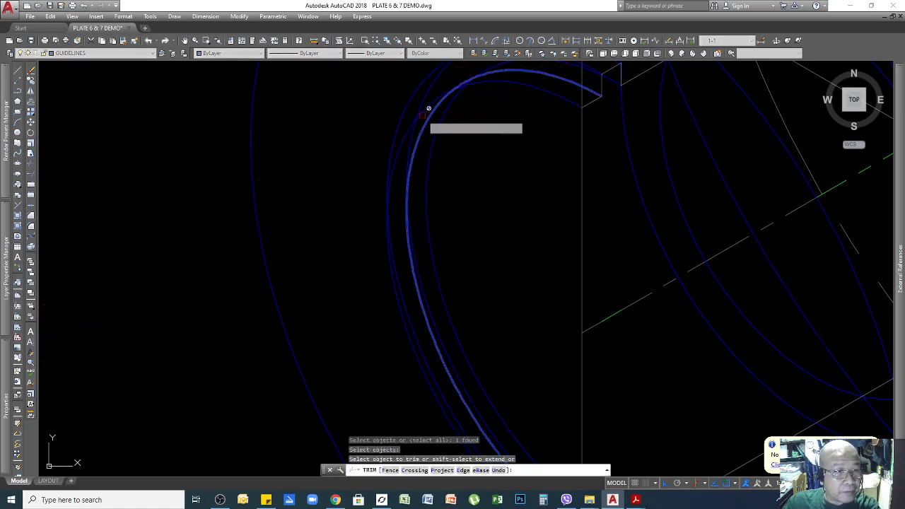
pyautogui.press('Return')
# Erase the large groove arc whose ends meet the outer ends of the upper and lower grooves' first vertical edges
pyautogui.scroll(-2, 444, 229)
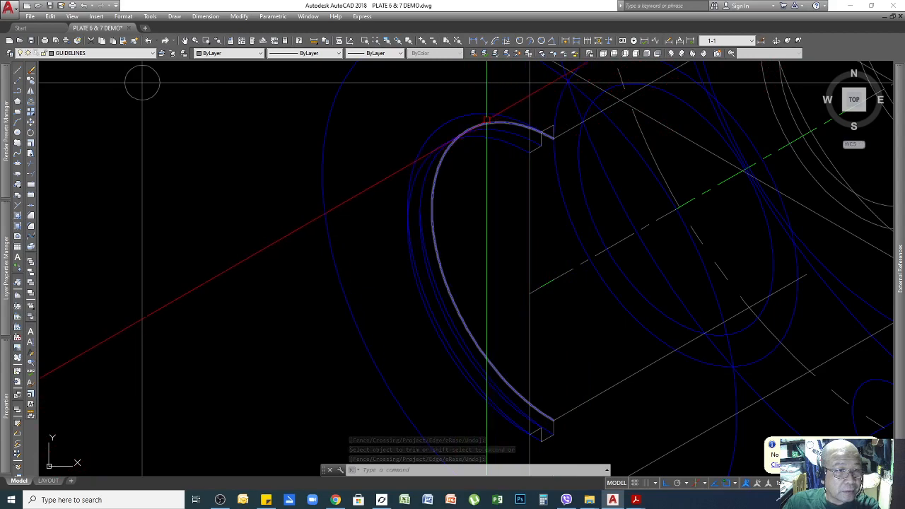
pyautogui.click(481, 115)
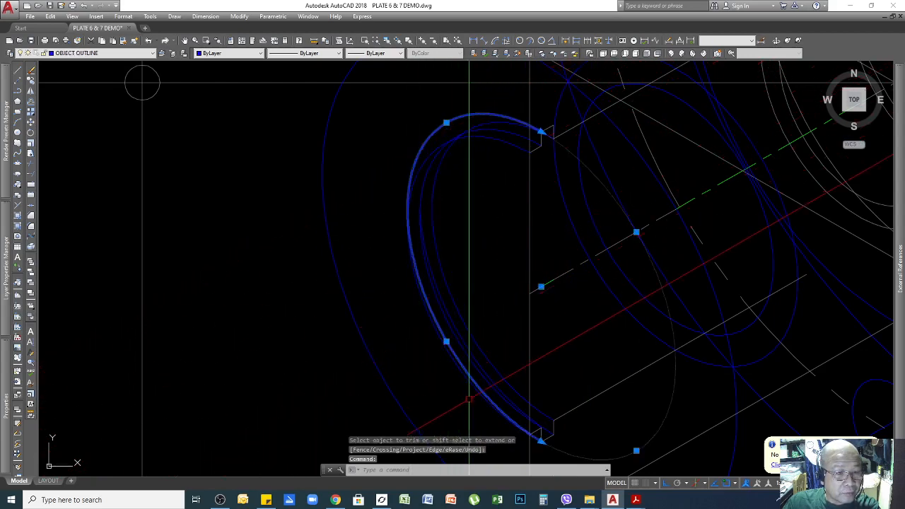
pyautogui.scroll(2, 544, 140)
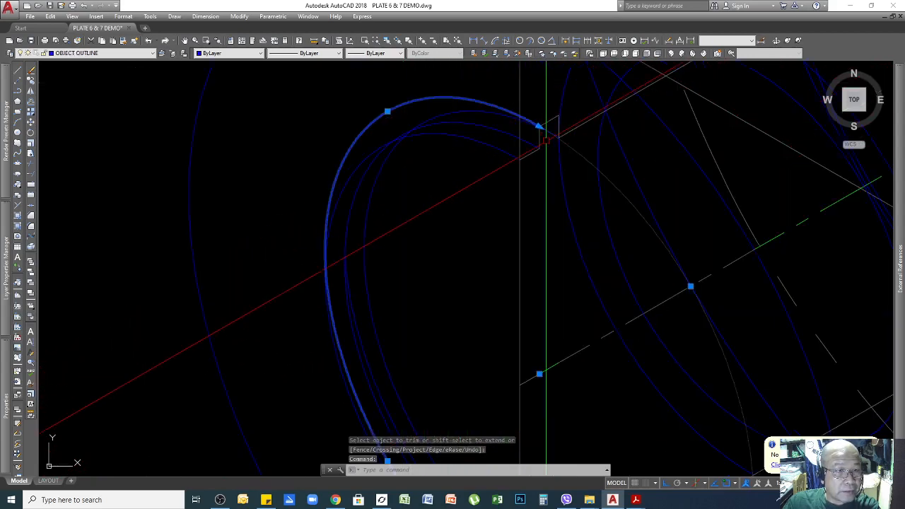
pyautogui.scroll(-2, 483, 69)
pyautogui.scroll(3, 507, 285)
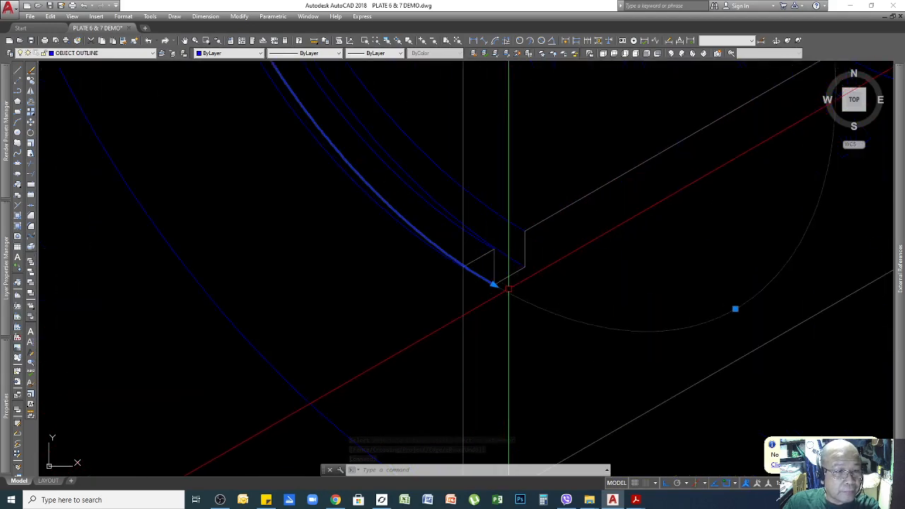
pyautogui.scroll(-3, 496, 293)
pyautogui.scroll(3, 451, 102)
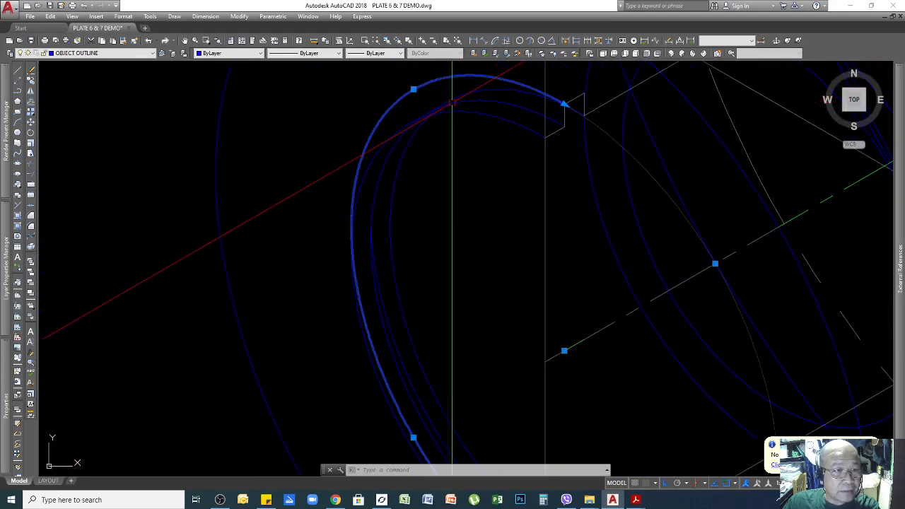
pyautogui.press('Delete')
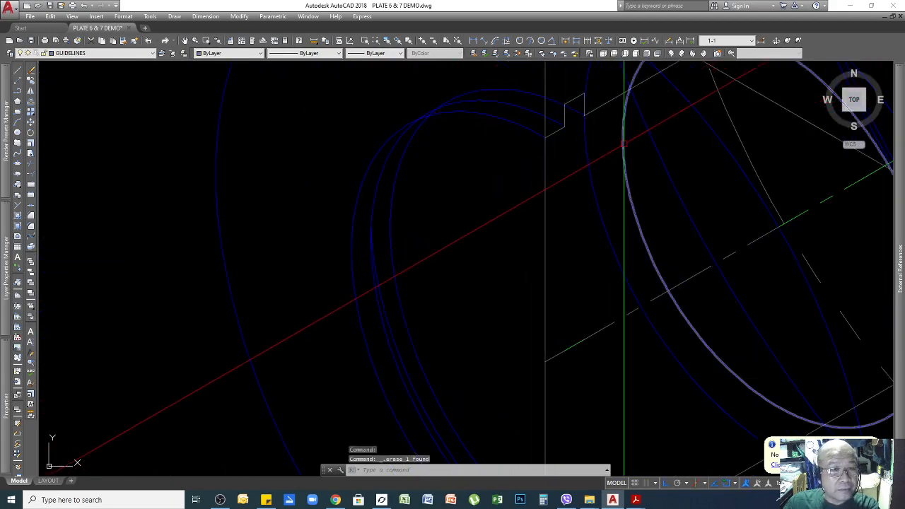
pyautogui.scroll(-1, 622, 144)
pyautogui.hotkey('ctrl', 'z')
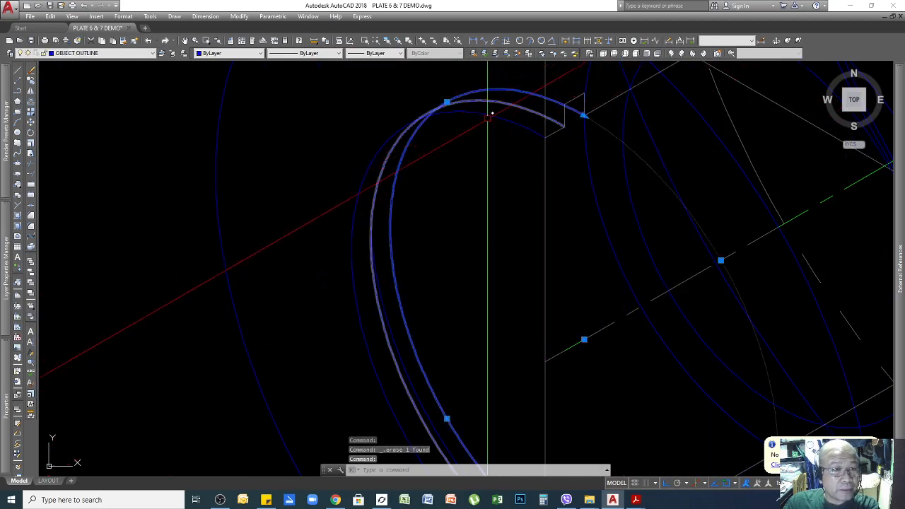
# Trim the innermost bore arc between the front-face bore arc and the upper groove's first vertical edge
pyautogui.scroll(1, 491, 111)
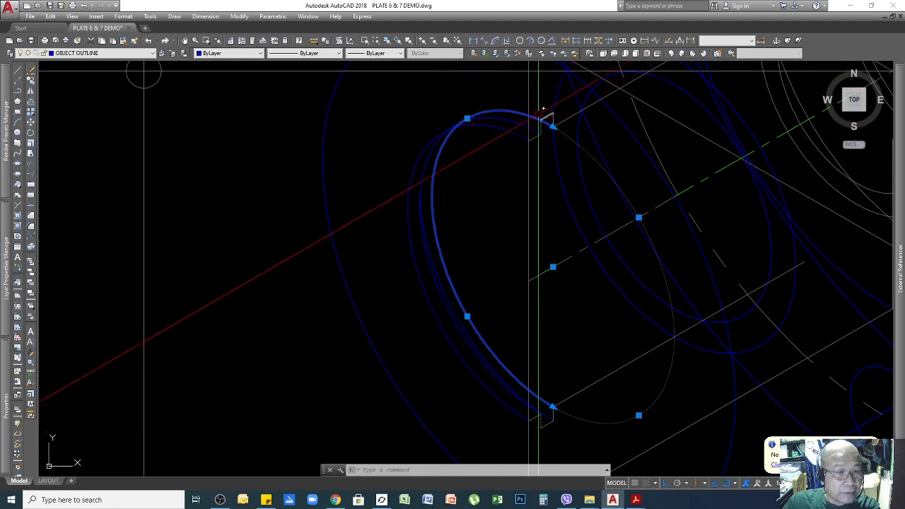
pyautogui.scroll(8, 472, 117)
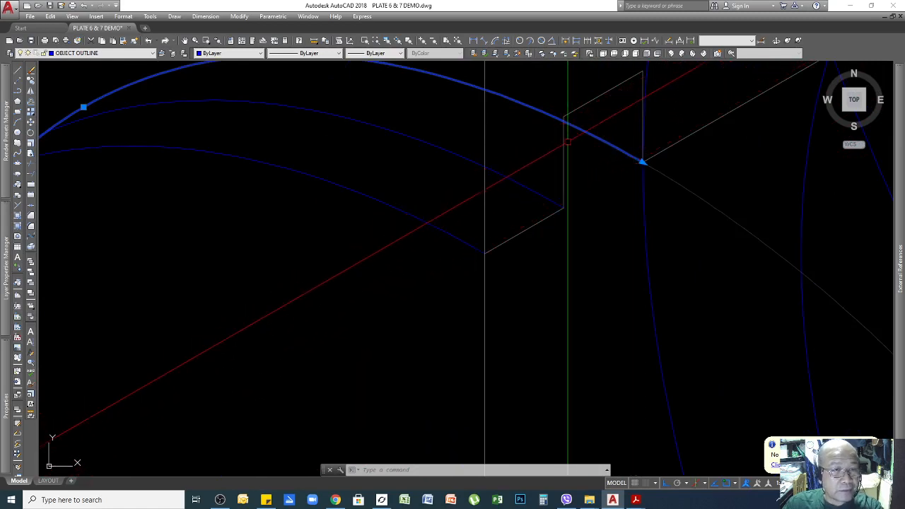
pyautogui.scroll(-2, 598, 158)
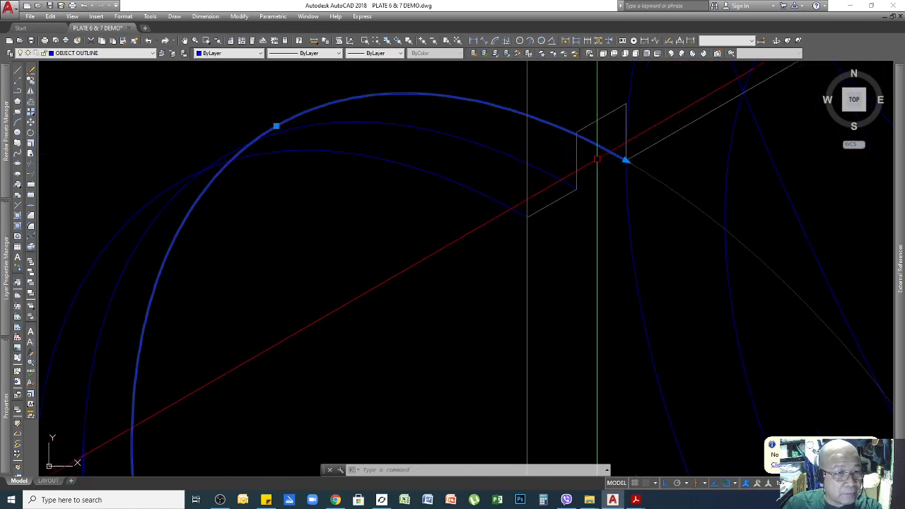
pyautogui.press('Escape')
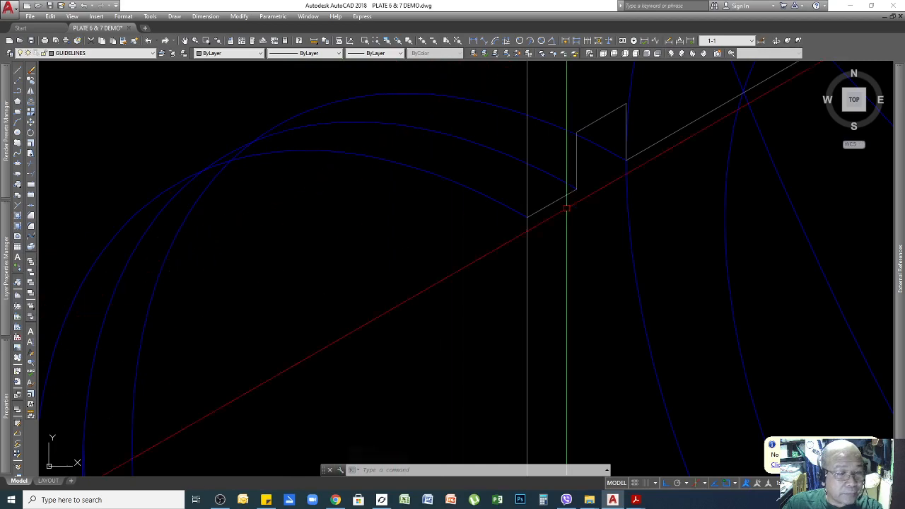
pyautogui.press('Return')
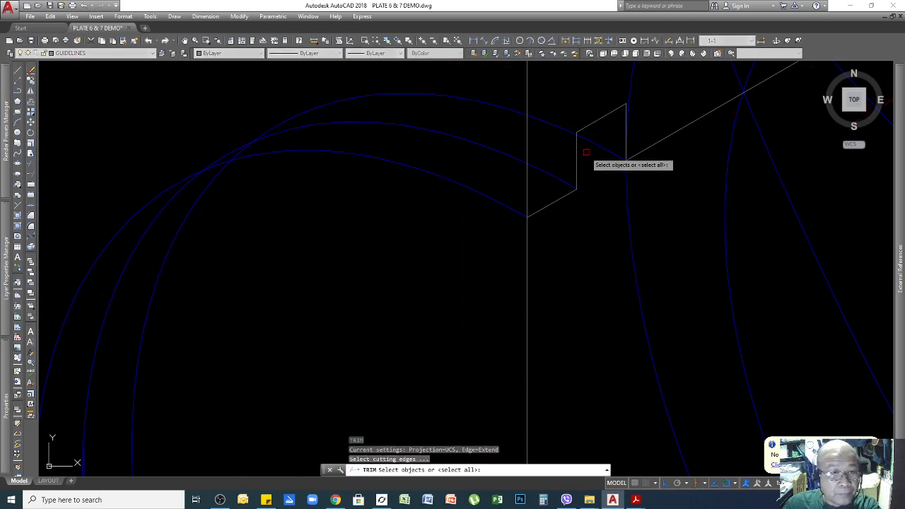
pyautogui.click(577, 141)
pyautogui.press('Return')
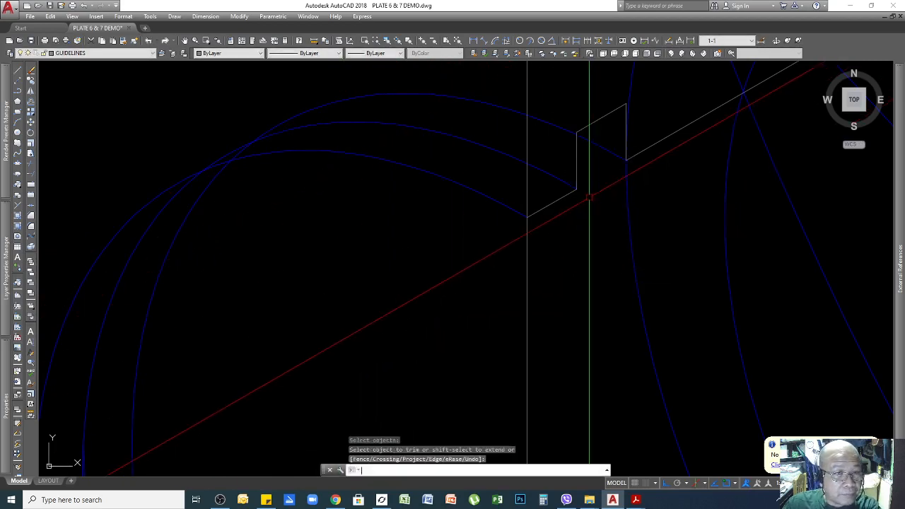
pyautogui.click(273, 154)
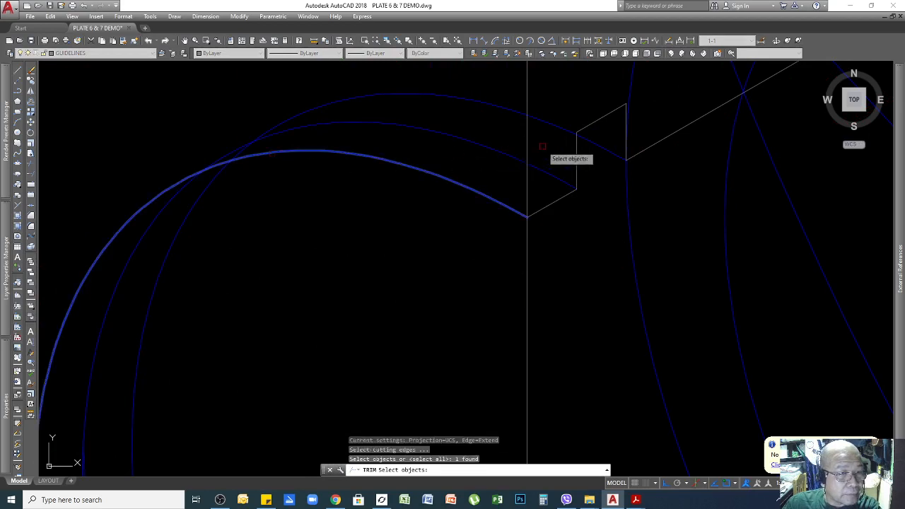
pyautogui.press('Return')
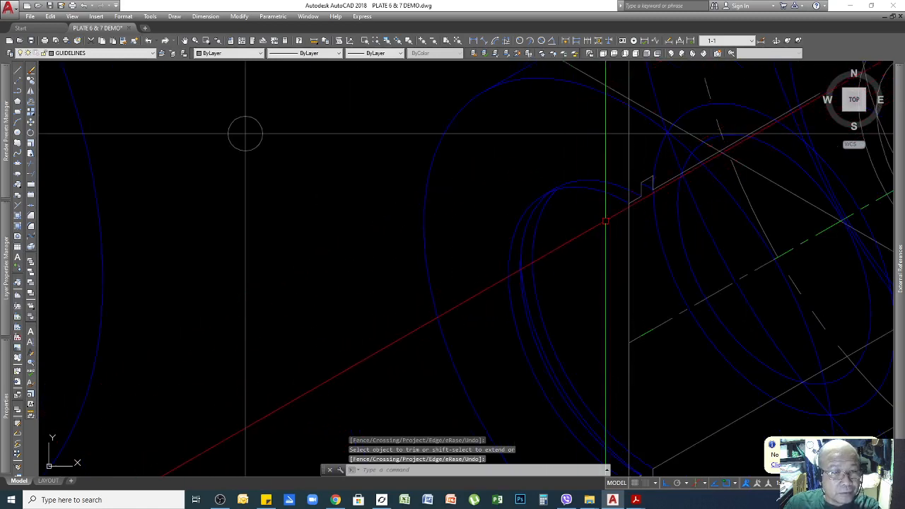
# Trim the arc meeting the upper groove's inner corner where it rises above the front-face bore arc, using the bore arc as cutting edge
pyautogui.scroll(2, 629, 206)
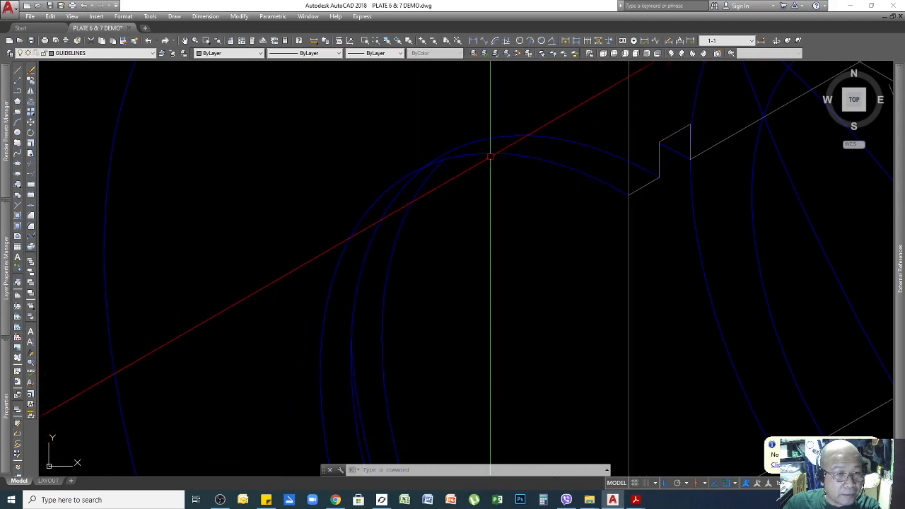
pyautogui.click(495, 153)
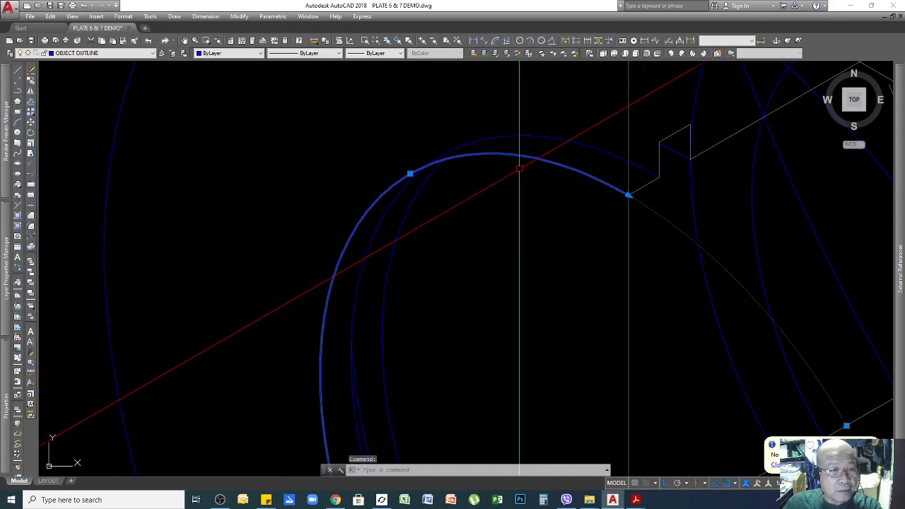
pyautogui.press('Escape')
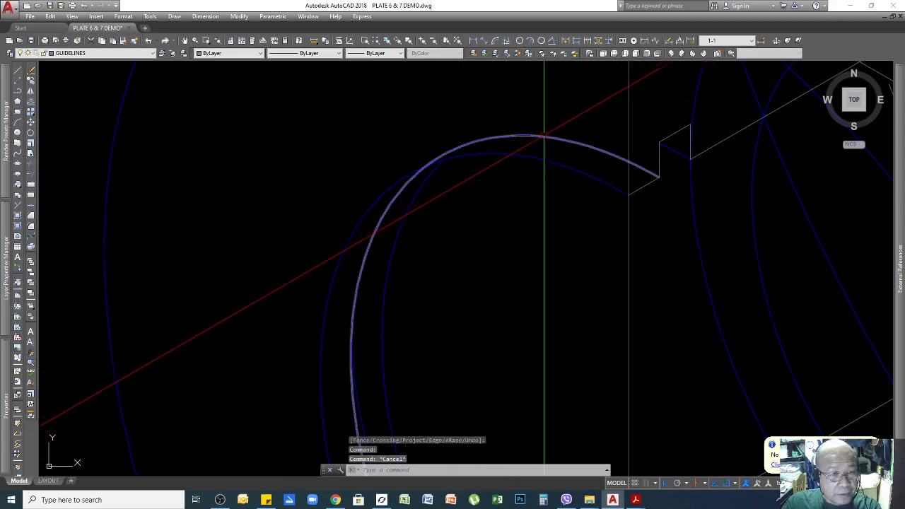
pyautogui.write('tr')
pyautogui.press('Return')
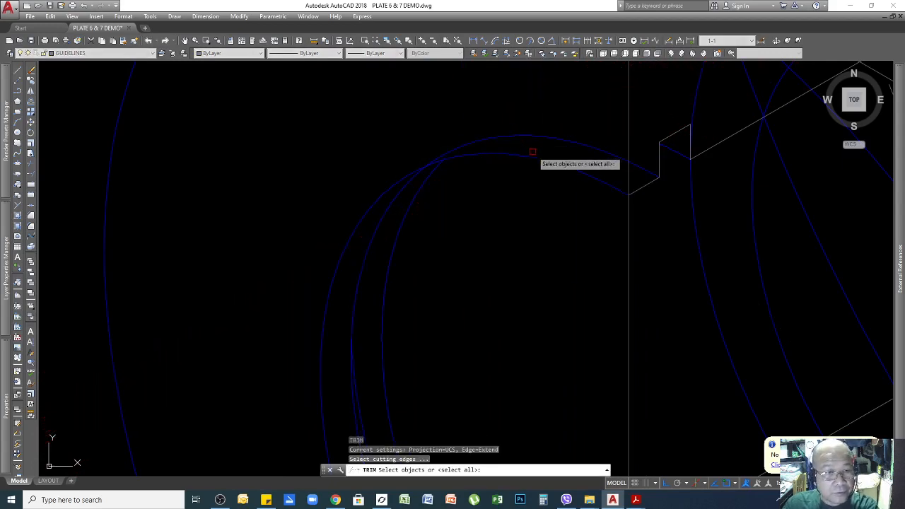
pyautogui.click(518, 152)
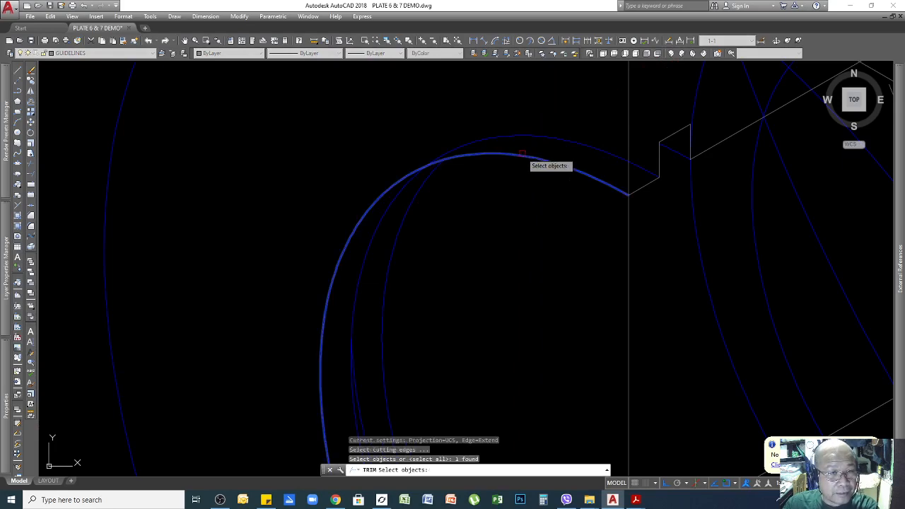
pyautogui.press('Return')
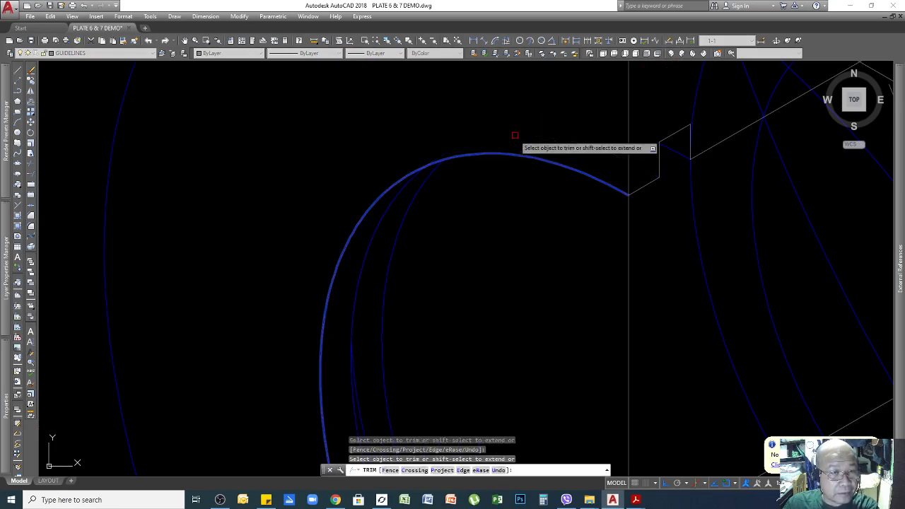
pyautogui.scroll(-5, 492, 296)
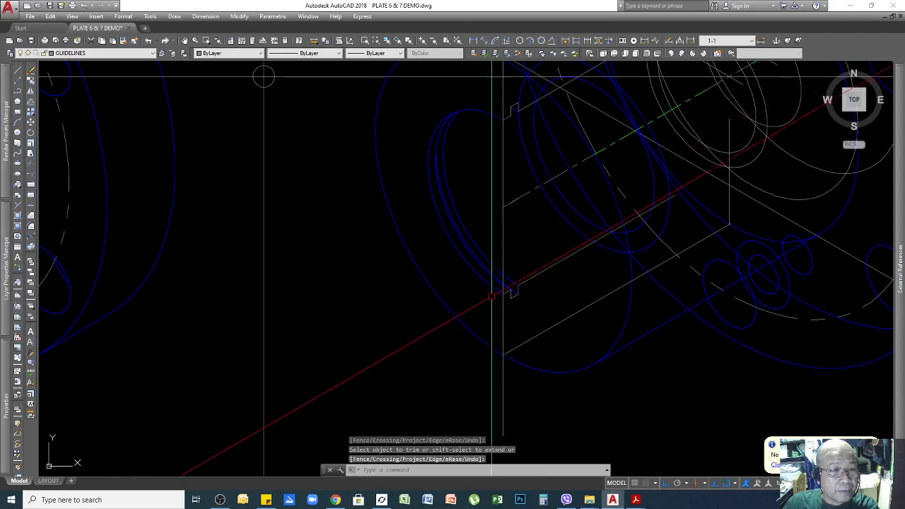
# Match the lower groove's outline segments to the object-outline properties of the blue arc ending at that groove
pyautogui.scroll(5, 491, 296)
pyautogui.scroll(-4, 545, 282)
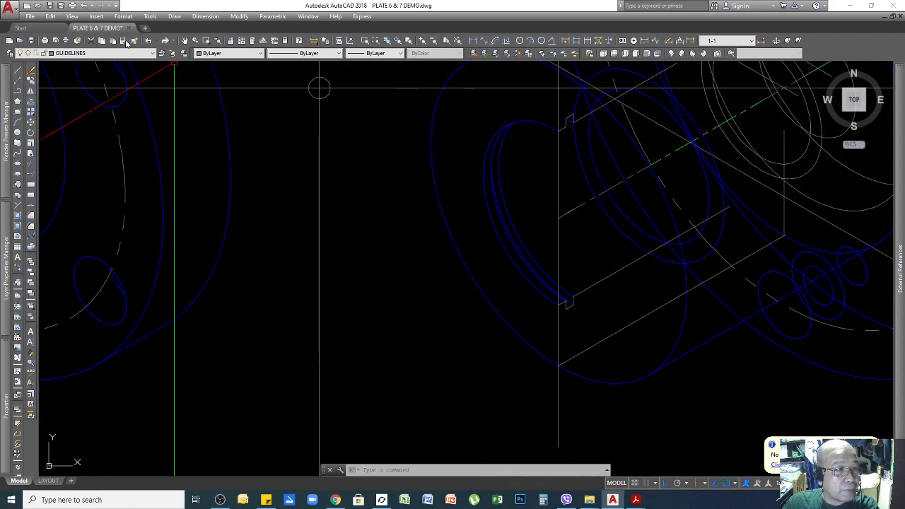
pyautogui.click(125, 41)
pyautogui.scroll(4, 580, 315)
pyautogui.click(610, 279)
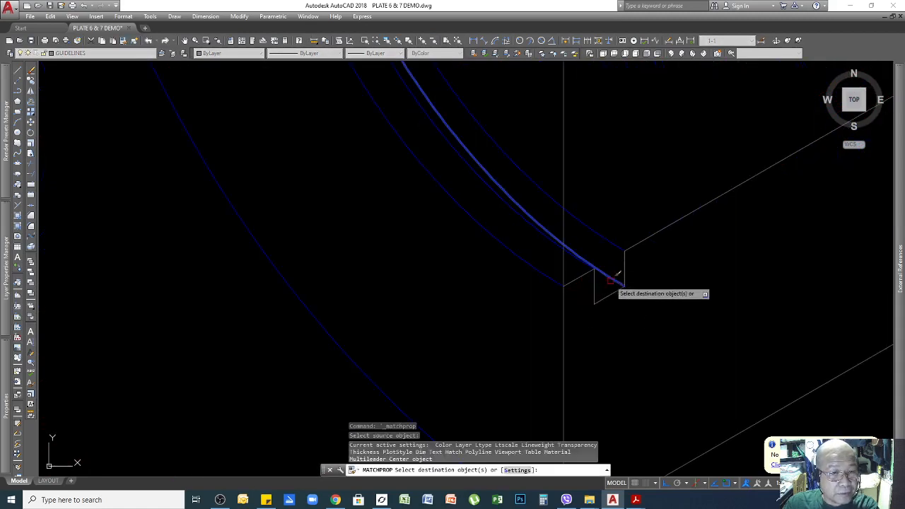
pyautogui.click(580, 280)
pyautogui.click(596, 291)
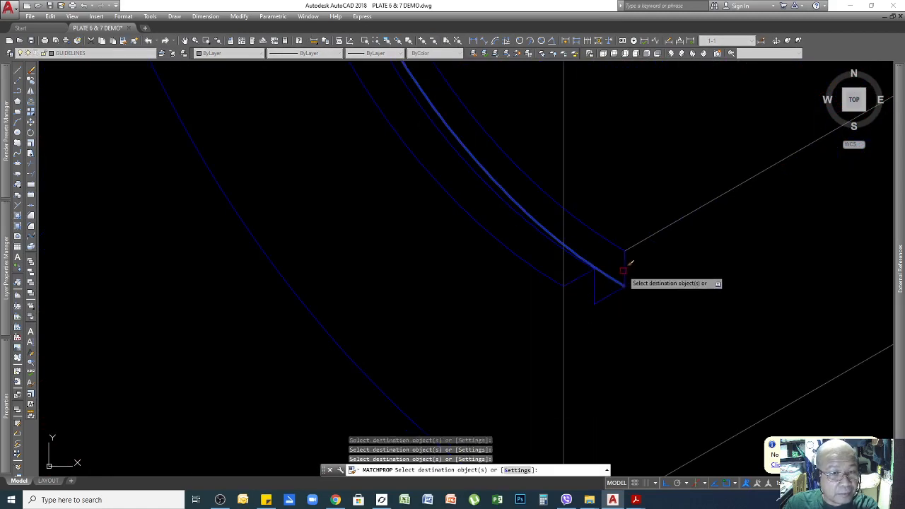
# Apply the same matched object-outline properties to the upper groove's outline segments and the long bore edges
pyautogui.scroll(-5, 631, 256)
pyautogui.scroll(5, 596, 129)
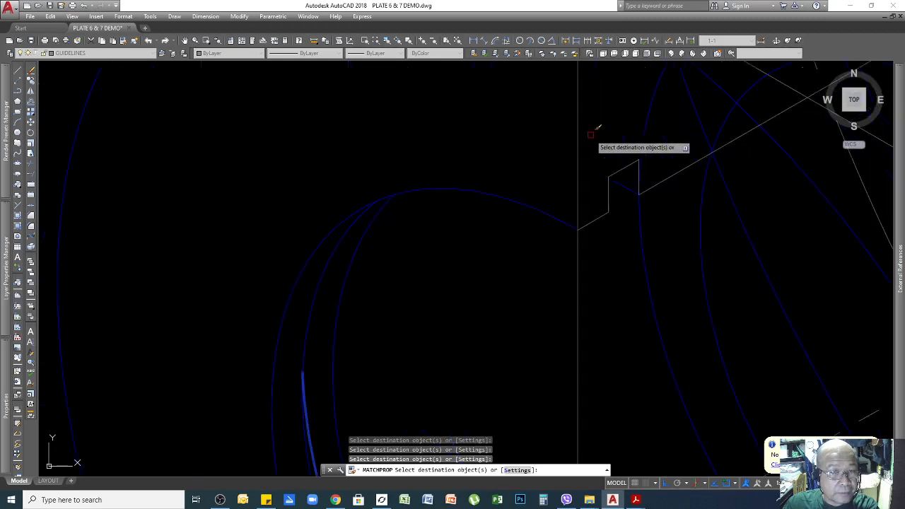
pyautogui.click(621, 164)
pyautogui.click(620, 168)
pyautogui.scroll(5, 636, 183)
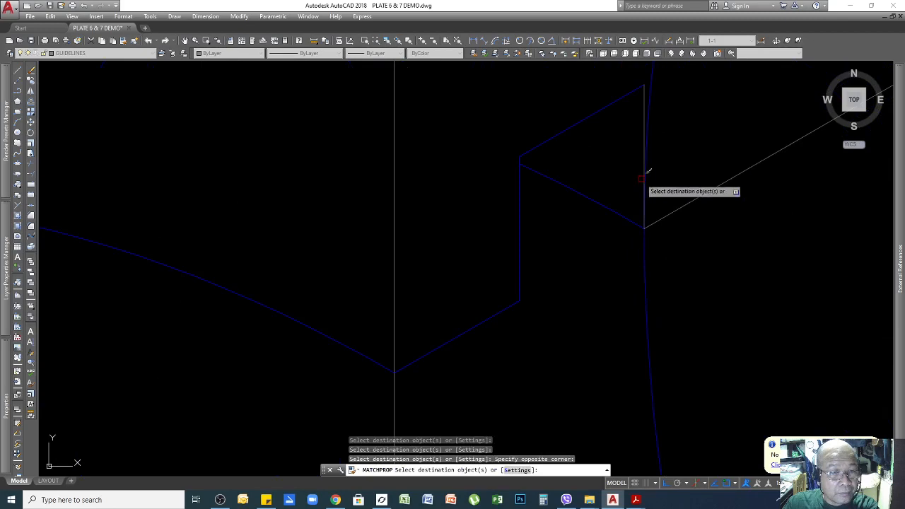
pyautogui.click(640, 91)
pyautogui.click(642, 97)
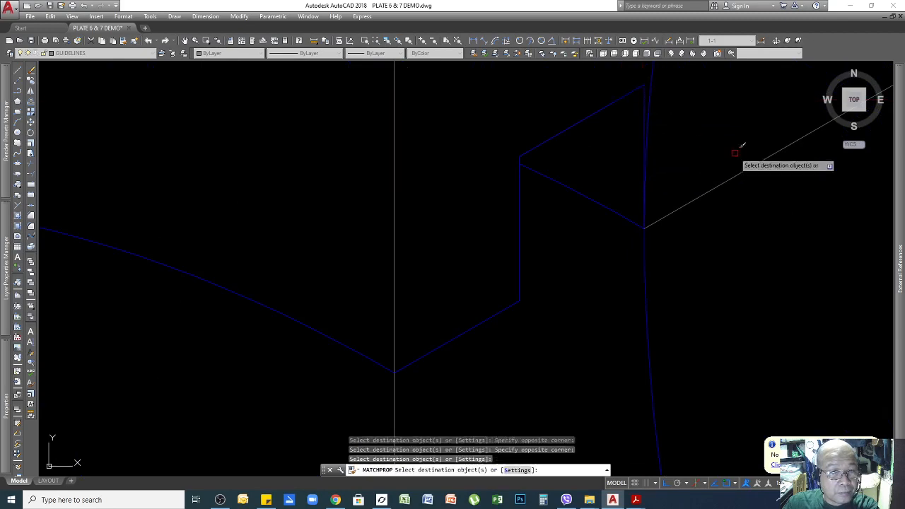
pyautogui.press('Return')
pyautogui.scroll(-6, 699, 226)
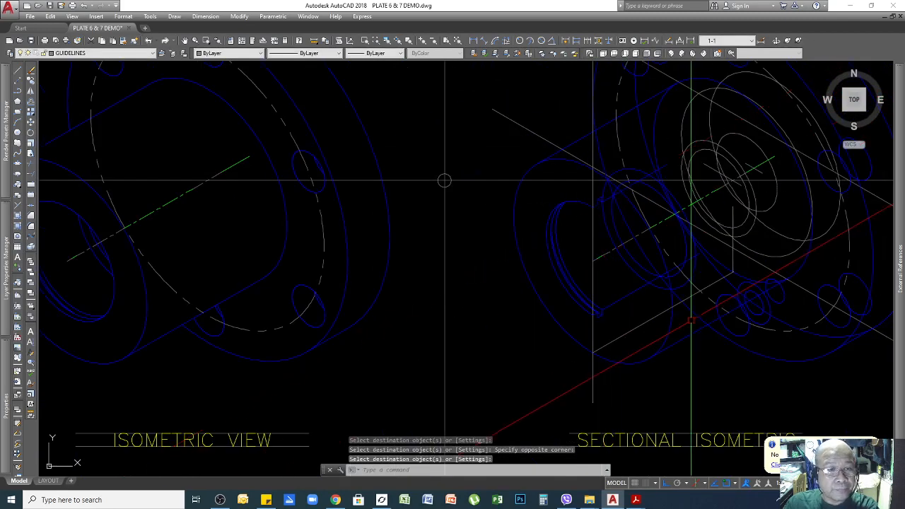
# Trim the half of the front-face outer ellipse beyond the vertical section guideline, using that guideline as cutting edge
pyautogui.scroll(5, 443, 180)
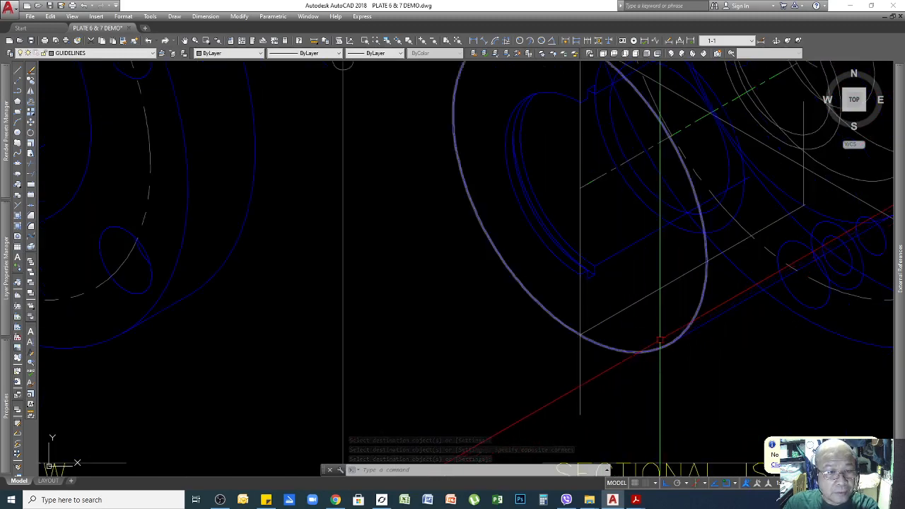
pyautogui.click(700, 306)
pyautogui.scroll(-2, 668, 339)
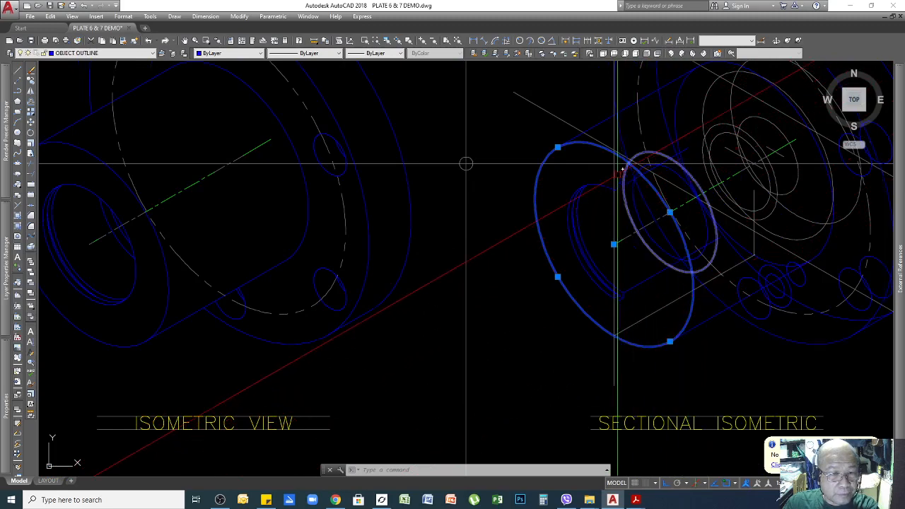
pyautogui.press('Escape')
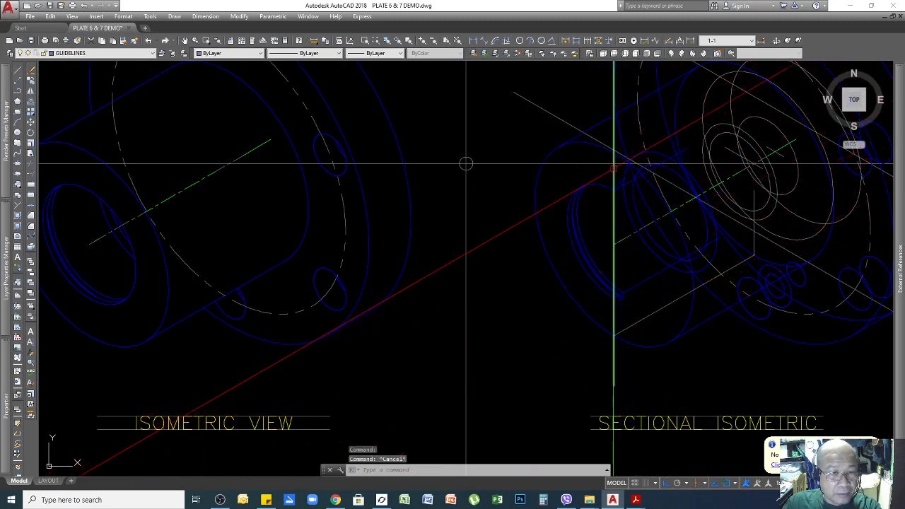
pyautogui.press('Escape')
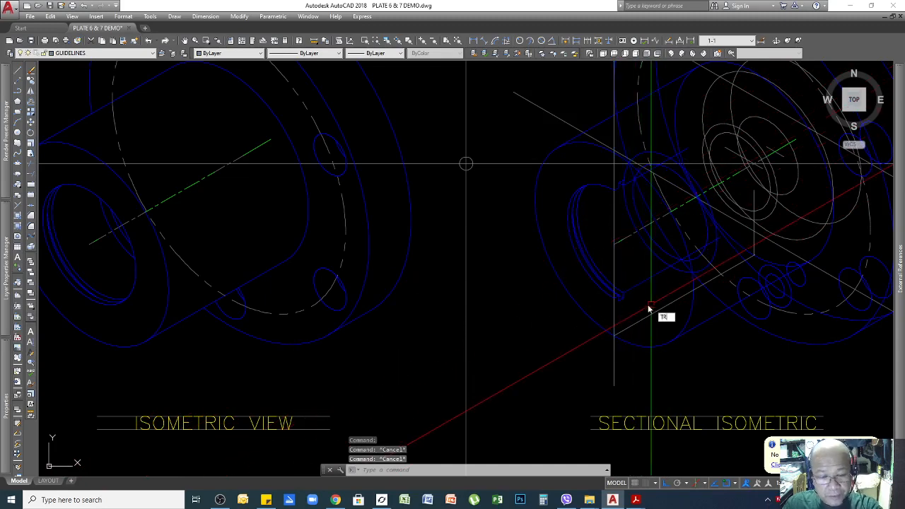
pyautogui.write('tr')
pyautogui.press('Return')
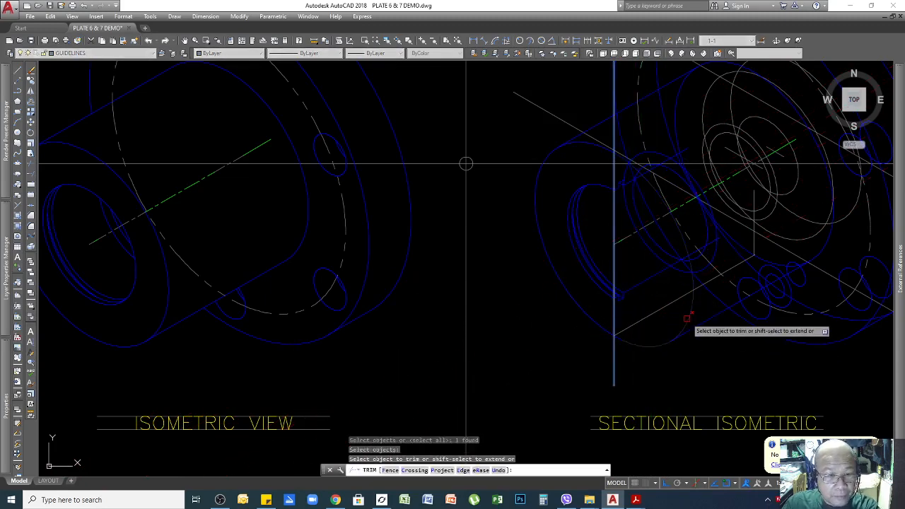
pyautogui.scroll(-2, 466, 163)
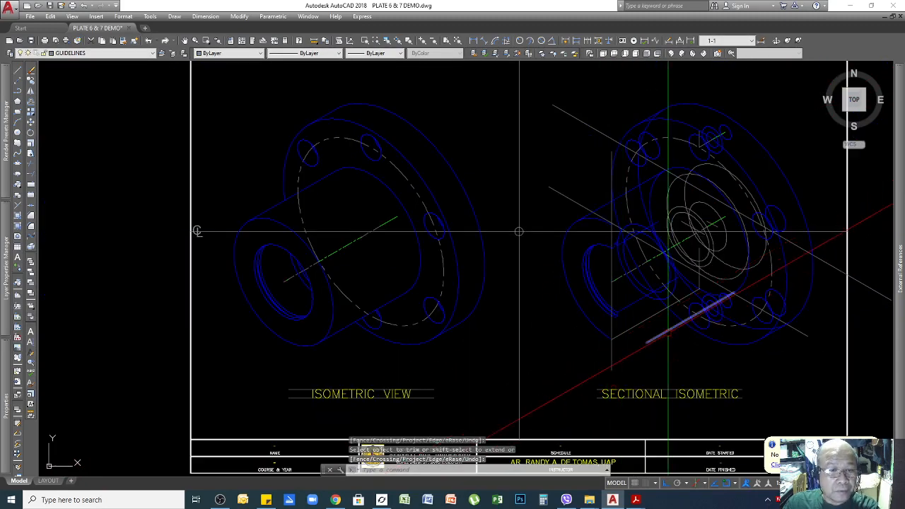
pyautogui.press('Return')
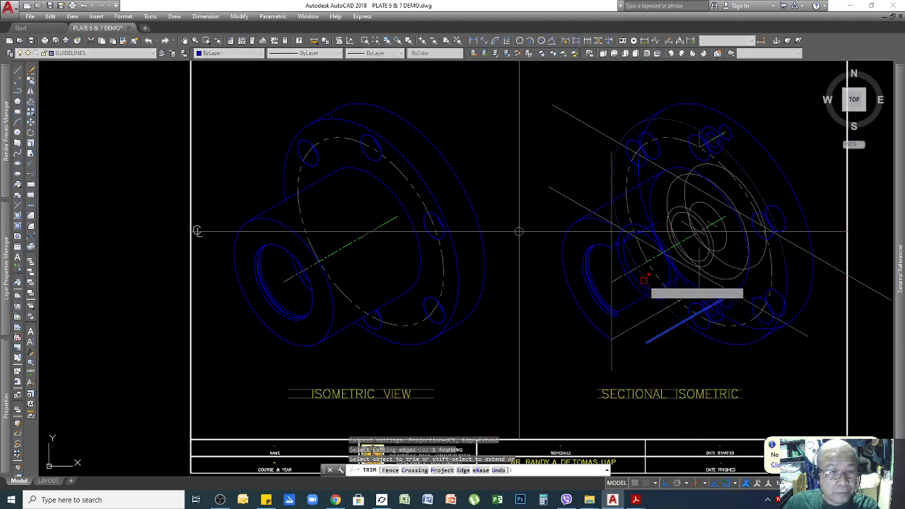
pyautogui.scroll(5, 643, 279)
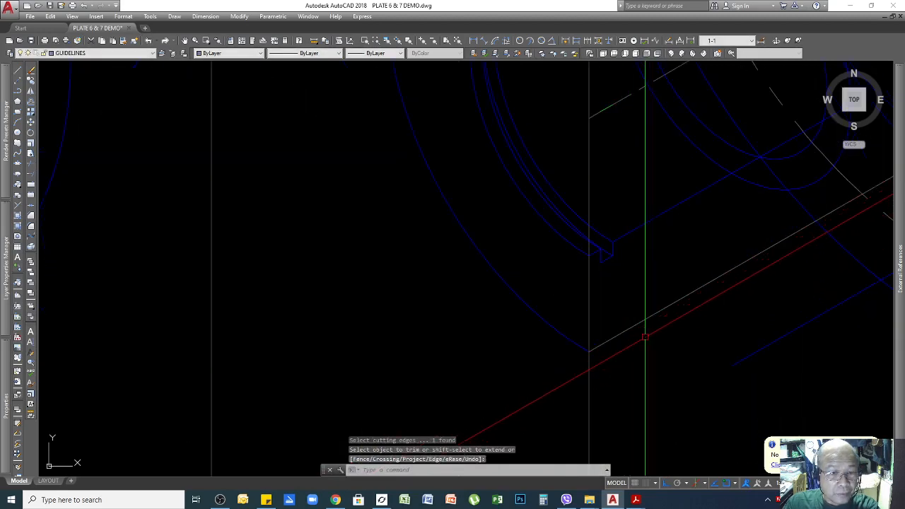
pyautogui.scroll(-3, 478, 170)
pyautogui.press('Return')
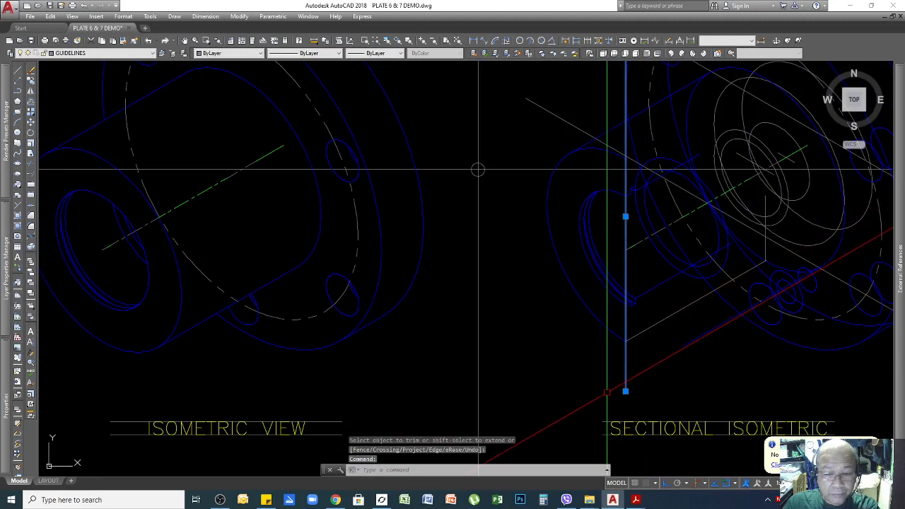
# Erase the vertical section guideline and draw a vertical line from the bore arc's lower end to the outer arc's lower end
pyautogui.press('Delete')
pyautogui.scroll(3, 649, 357)
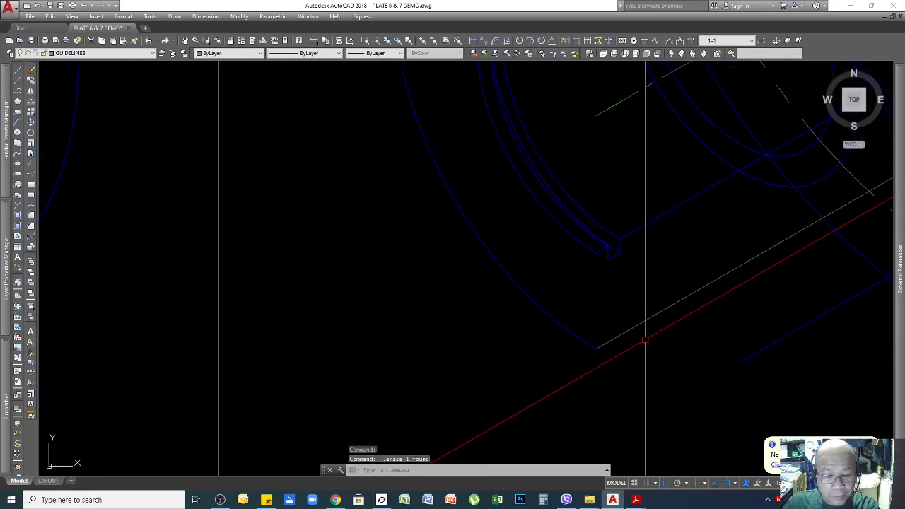
pyautogui.write('l')
pyautogui.press('Return')
pyautogui.click(596, 252)
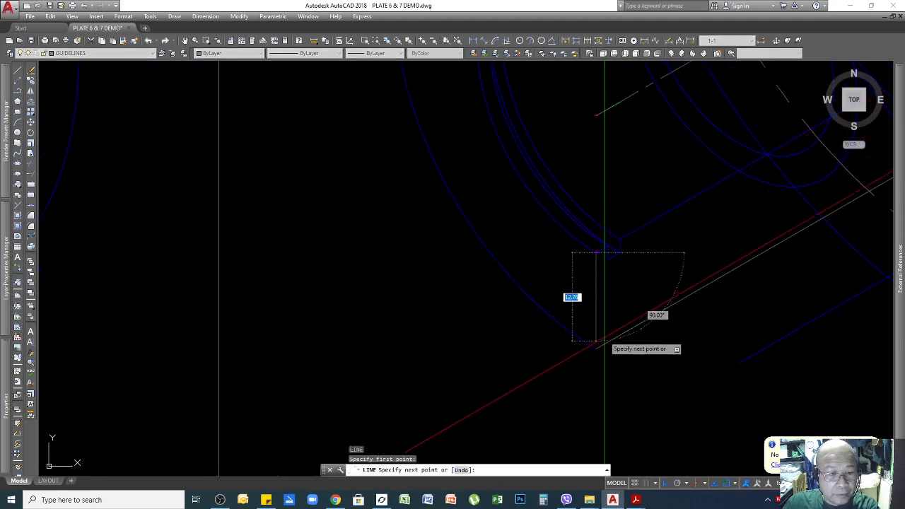
pyautogui.click(595, 347)
pyautogui.press('Return')
pyautogui.scroll(-6, 651, 417)
# Draw a vertical line from the bore arc's upper end to the upper end of the front-face outer arc
pyautogui.scroll(2, 643, 304)
pyautogui.scroll(6, 644, 309)
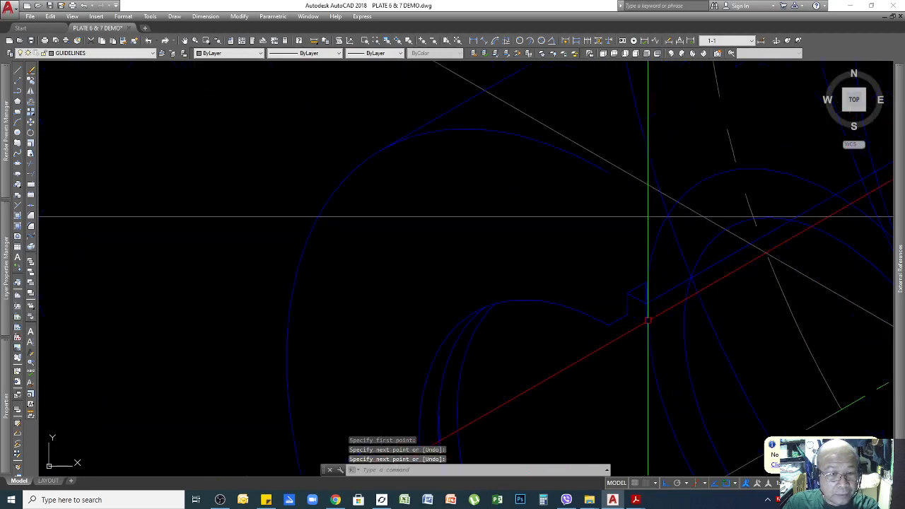
pyautogui.press('Return')
pyautogui.click(608, 325)
pyautogui.click(608, 171)
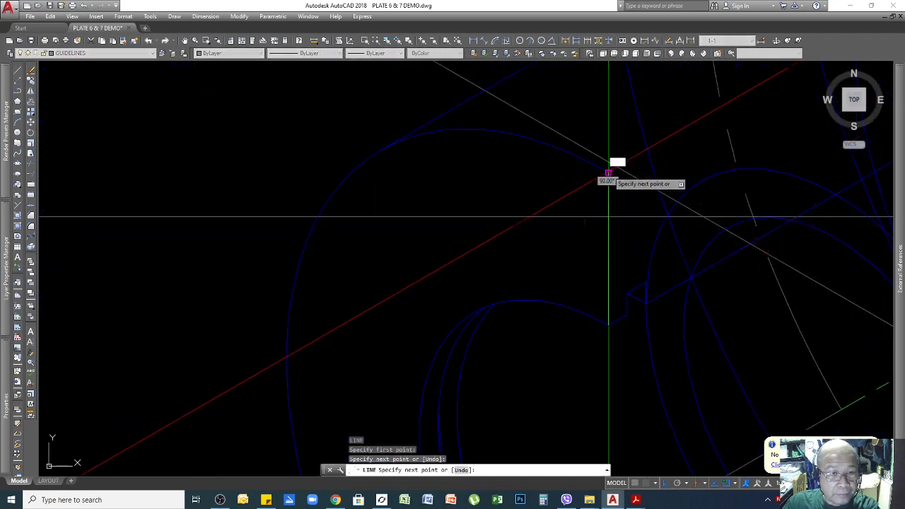
pyautogui.press('Return')
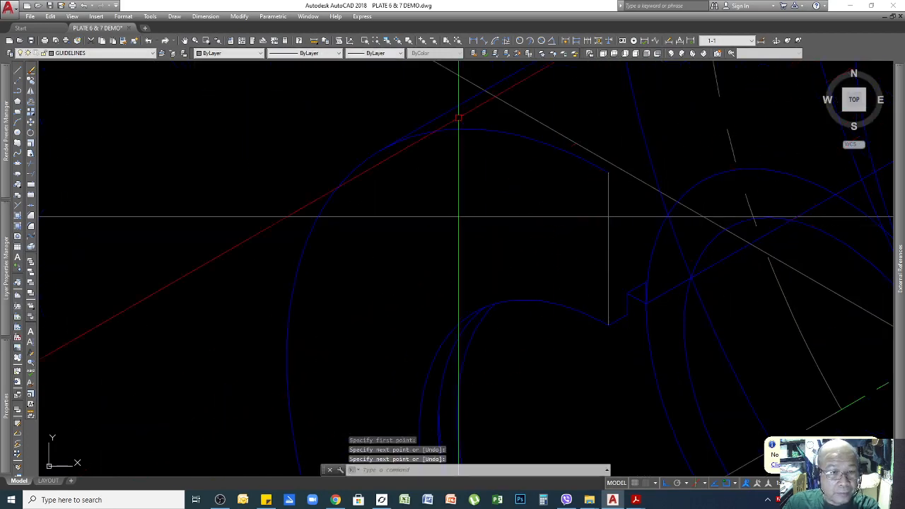
# Match both new vertical face edges and the hub's lower long section edge to the bore arc's object-outline properties
pyautogui.click(124, 41)
pyautogui.click(590, 317)
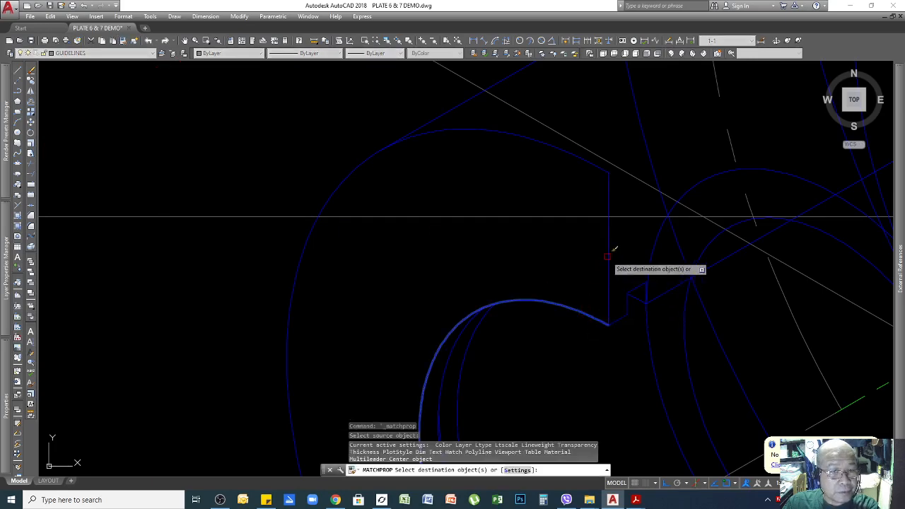
pyautogui.scroll(-5, 607, 256)
pyautogui.click(606, 347)
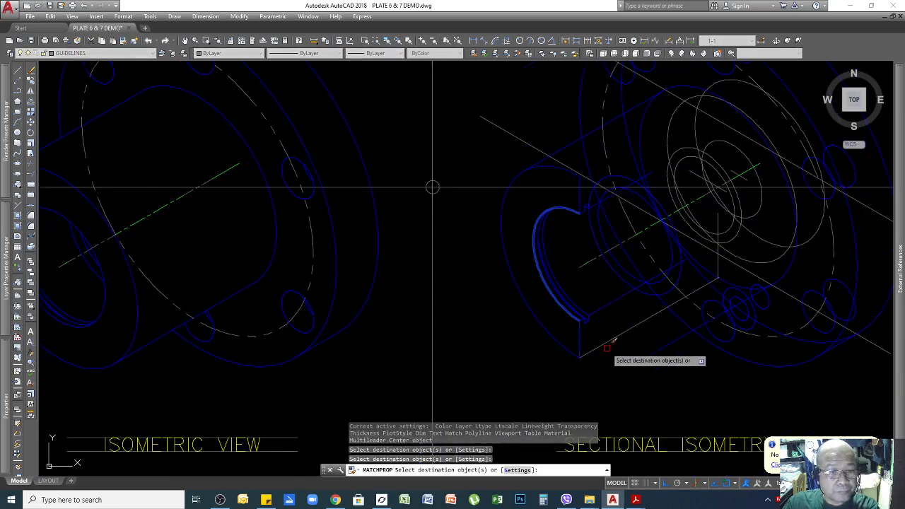
pyautogui.press('Return')
# Draw a line about 69 units long at 30° from the front-face outer arc's upper end, running across the hub ellipse
pyautogui.scroll(-5, 521, 246)
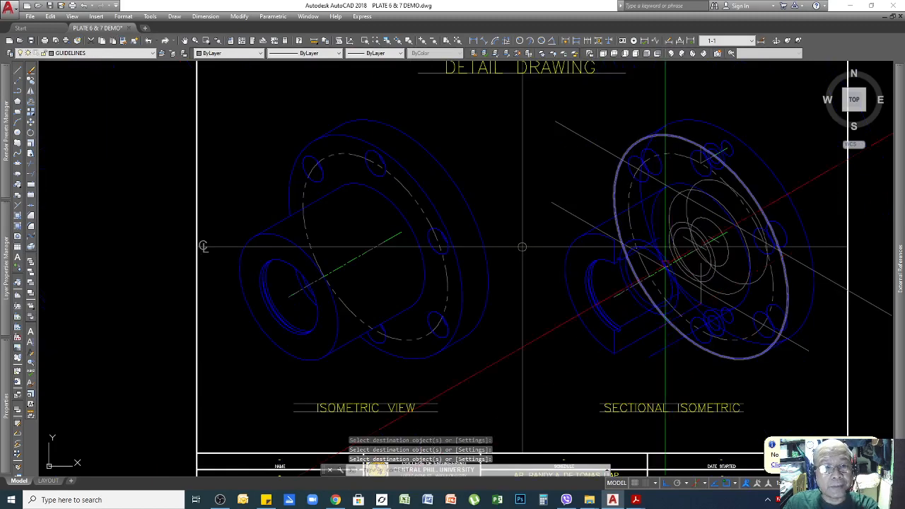
pyautogui.scroll(8, 521, 248)
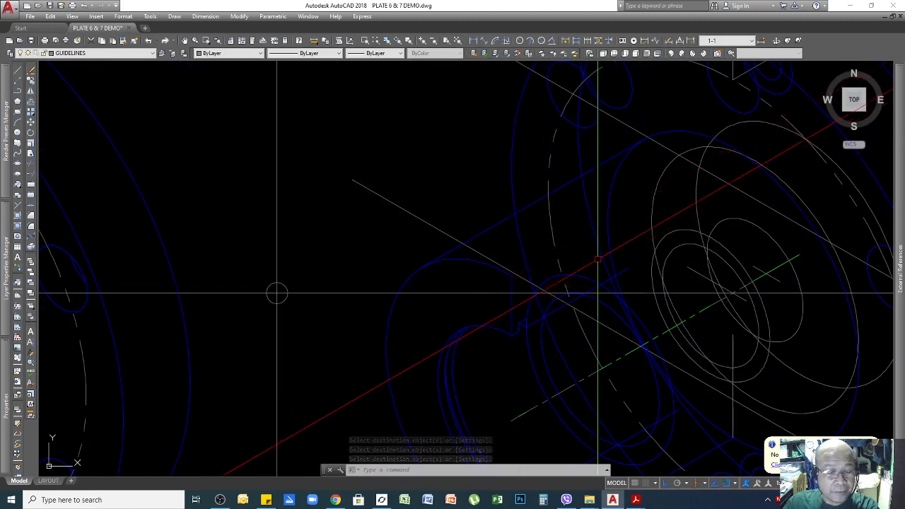
pyautogui.write('l')
pyautogui.press('Return')
pyautogui.click(511, 276)
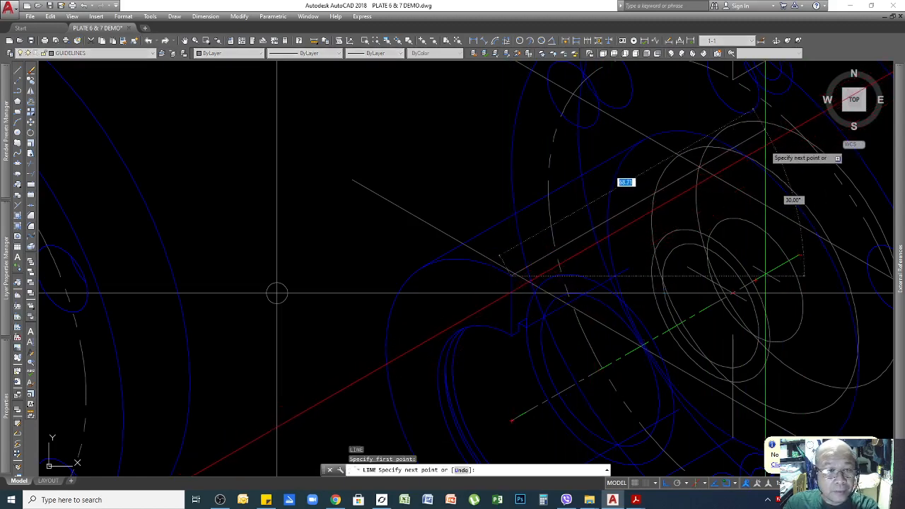
pyautogui.click(764, 131)
pyautogui.press('Return')
pyautogui.click(465, 261)
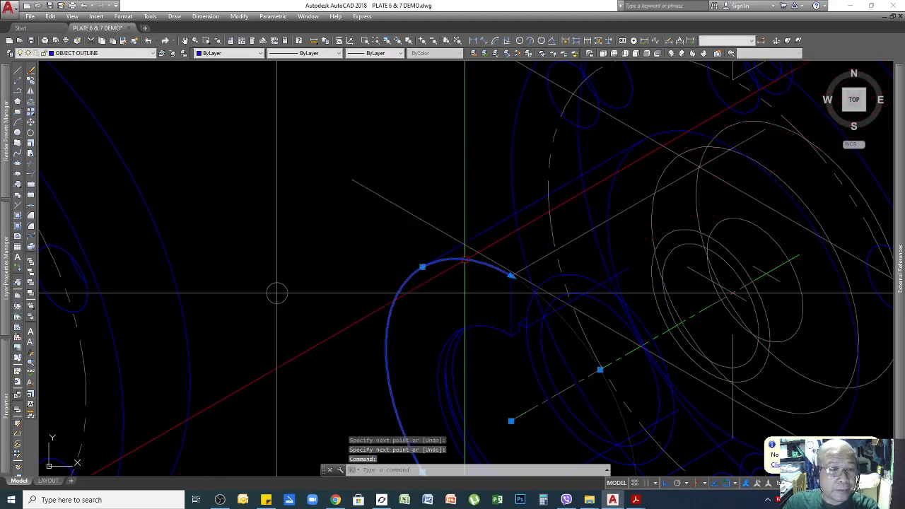
pyautogui.click(687, 132)
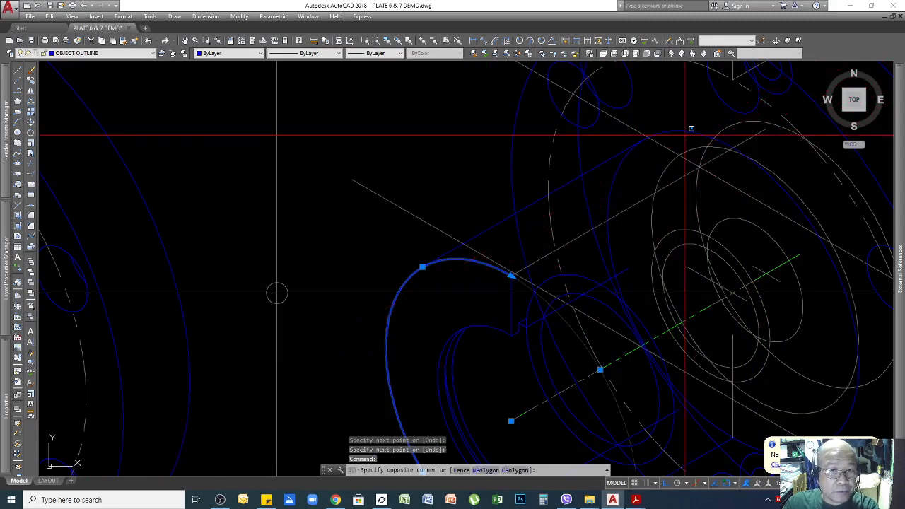
pyautogui.click(683, 135)
pyautogui.press('Escape')
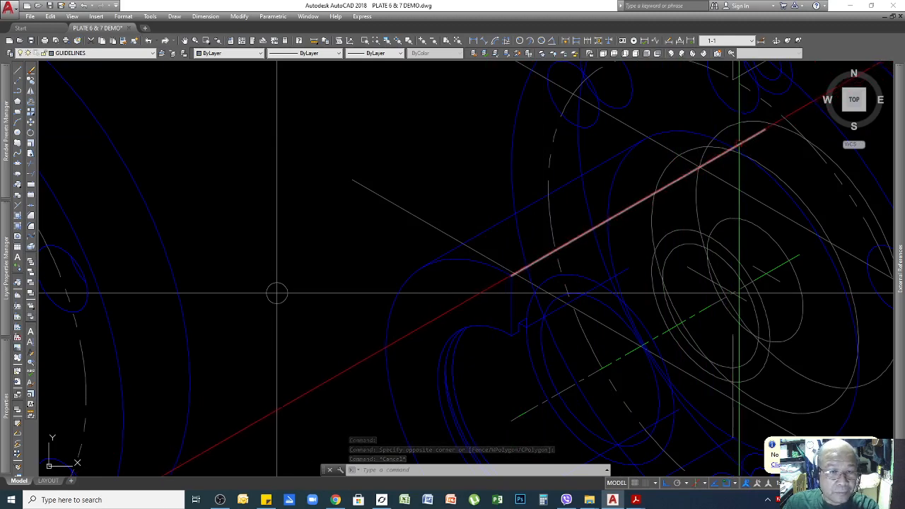
# Draw a vertical line about 21 units down from the intersection of the 30° line and the hub's blue ellipse
pyautogui.scroll(5, 738, 144)
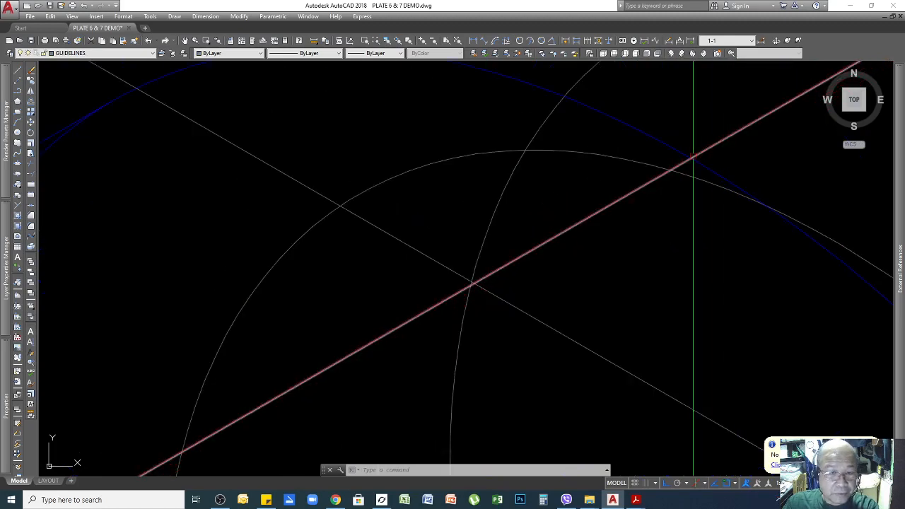
pyautogui.write('l')
pyautogui.press('Return')
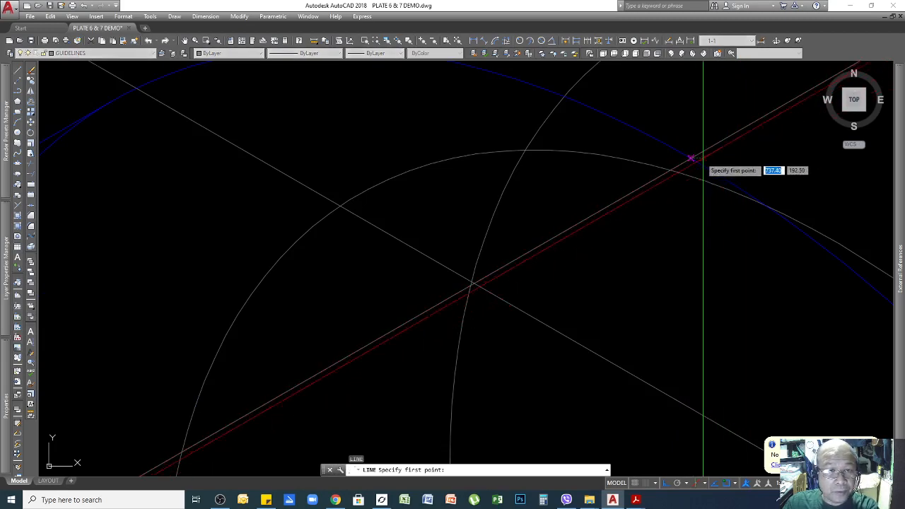
pyautogui.click(688, 158)
pyautogui.scroll(-3, 689, 159)
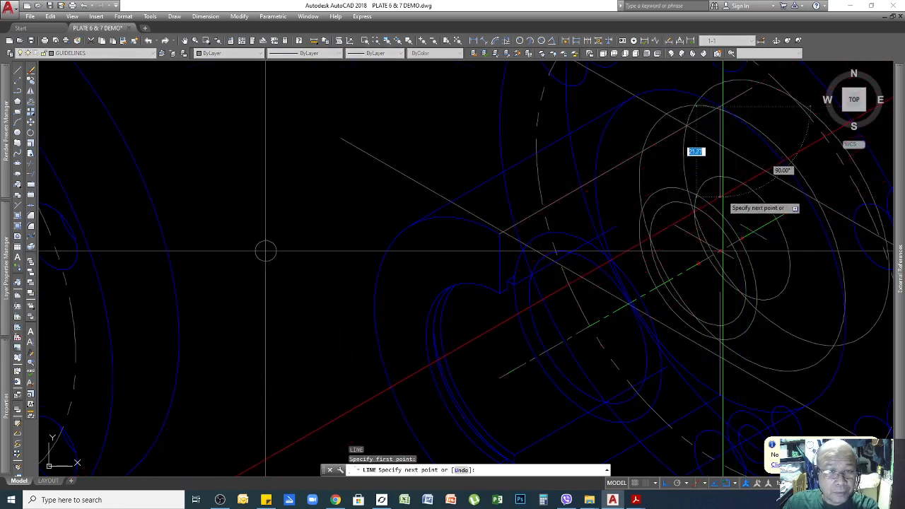
pyautogui.click(721, 196)
pyautogui.press('Return')
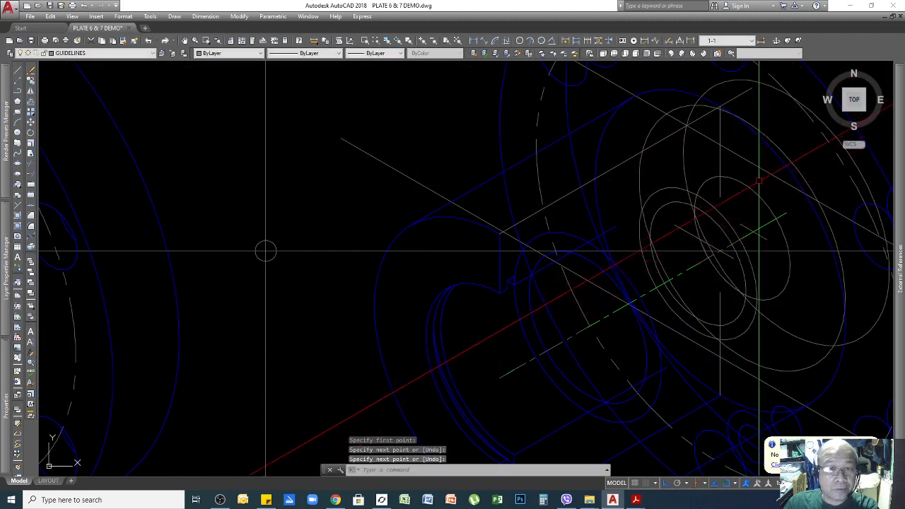
# Inspect the front-face bore arc and the upper groove corner of the section
pyautogui.scroll(-3, 266, 250)
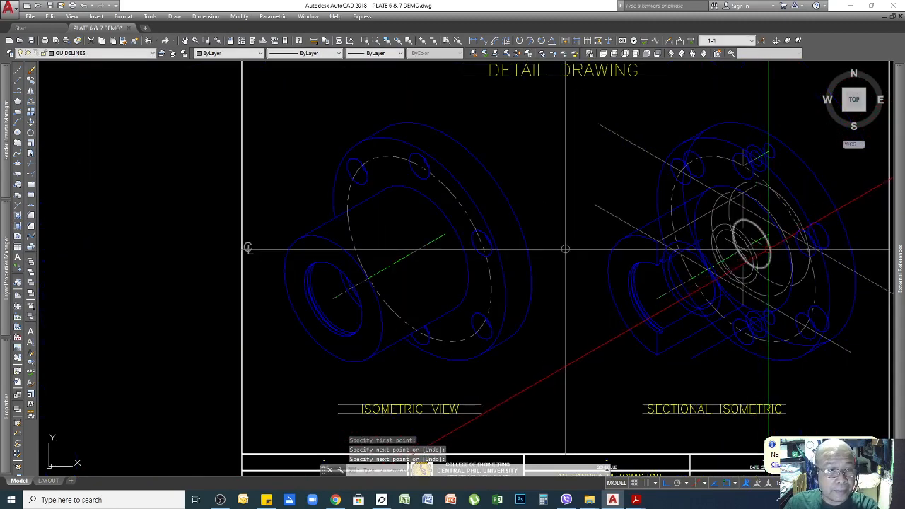
pyautogui.scroll(2, 749, 256)
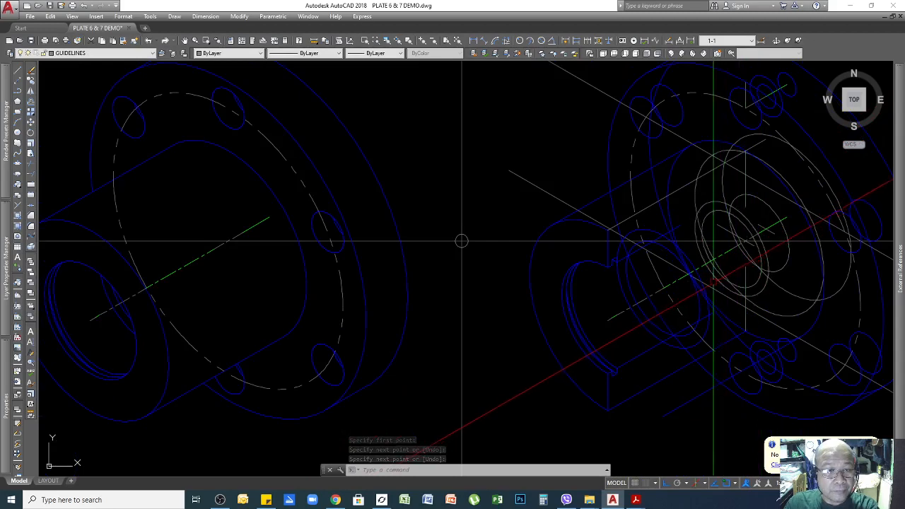
pyautogui.scroll(2, 676, 287)
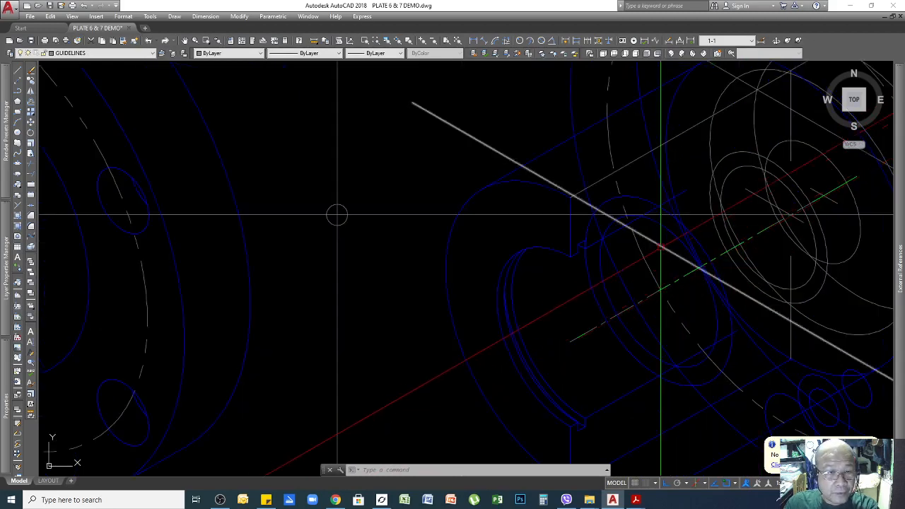
pyautogui.scroll(2, 676, 214)
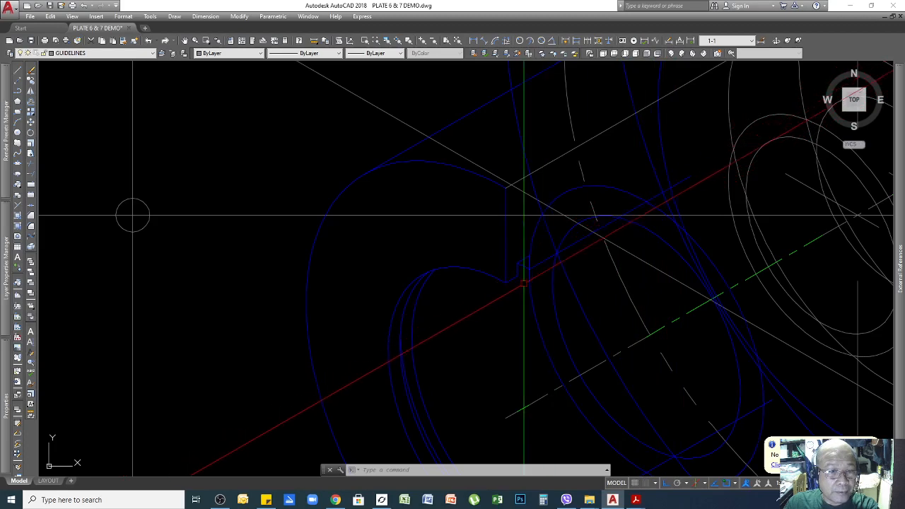
pyautogui.scroll(8, 523, 282)
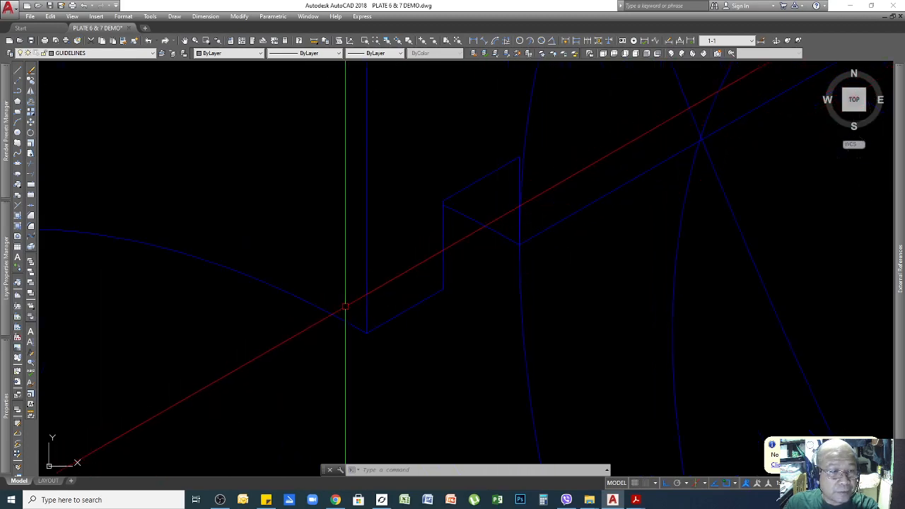
pyautogui.click(333, 297)
pyautogui.click(297, 328)
pyautogui.scroll(-6, 425, 307)
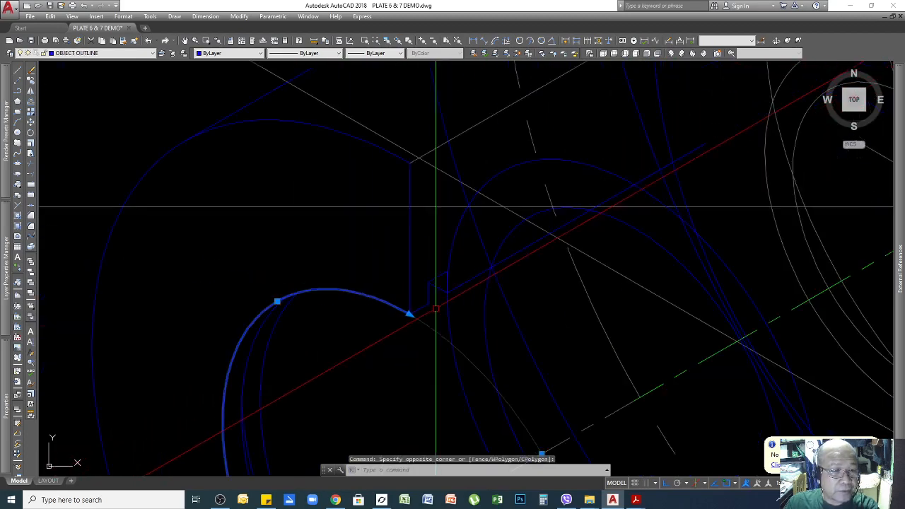
pyautogui.press('Escape')
# Examine the upper groove and bore edges of the hatched sectional isometric in the reference sheet above the working copy
pyautogui.scroll(-5, 640, 267)
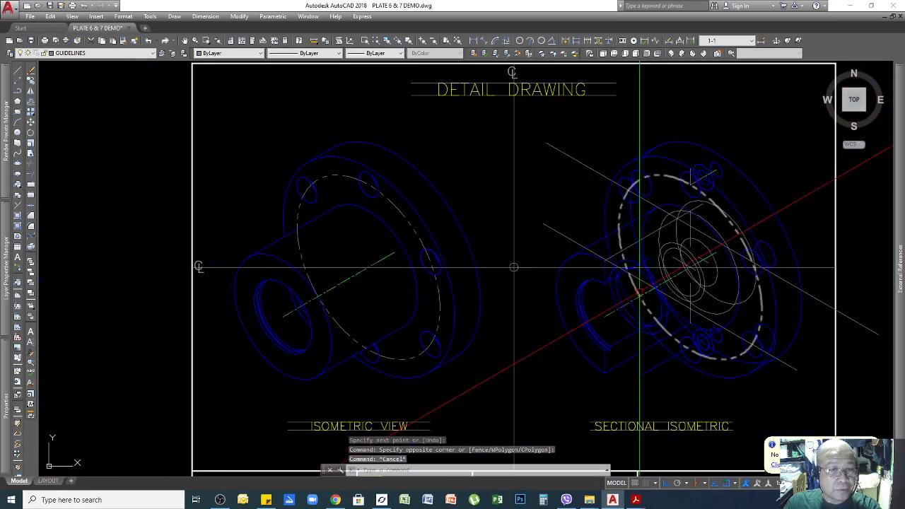
pyautogui.scroll(-8, 513, 267)
pyautogui.scroll(12, 392, 224)
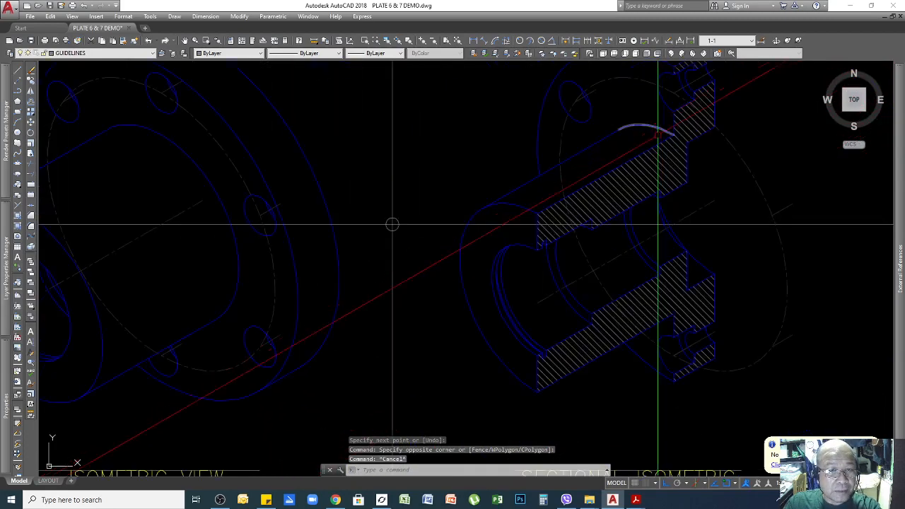
pyautogui.moveTo(393, 224); pyautogui.dragTo(230, 257, button='middle')
pyautogui.scroll(2, 230, 256)
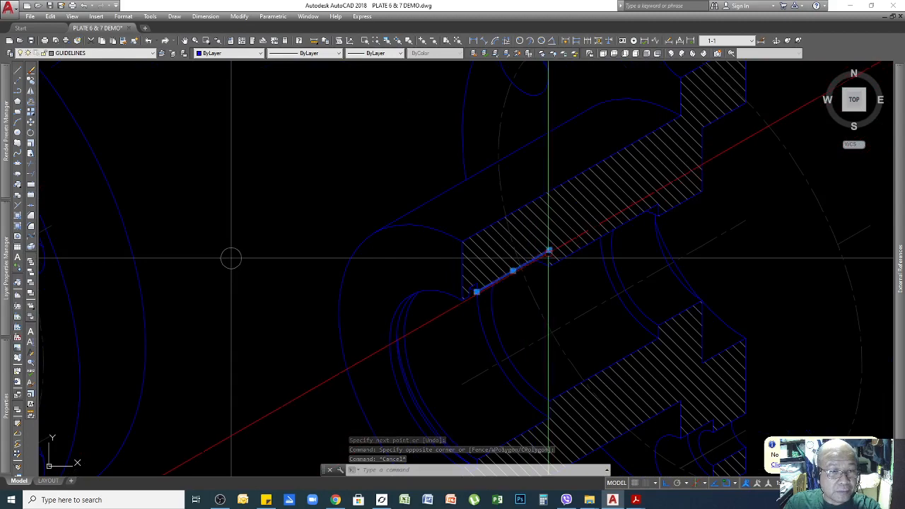
pyautogui.press('Escape')
pyautogui.scroll(-5, 230, 258)
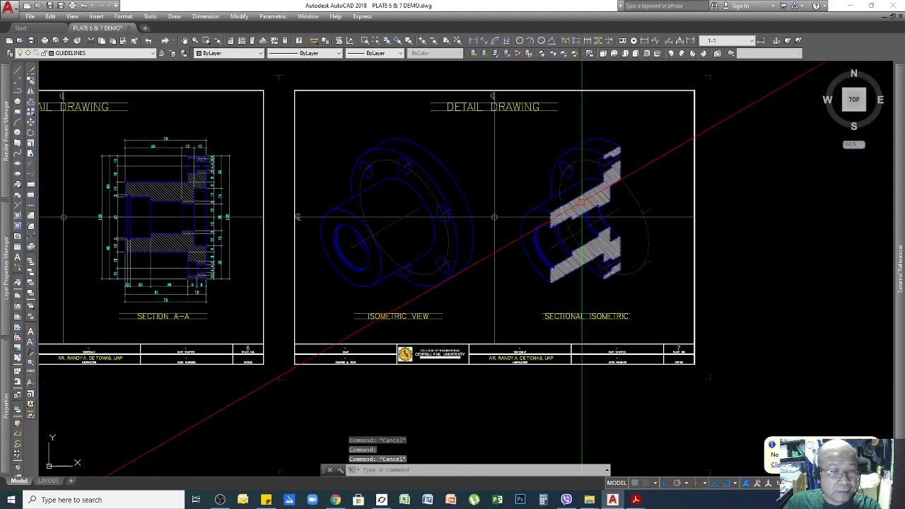
# Draw a vertical projection line from the upper bore step corner of the reference section down through the working sectional isometric
pyautogui.scroll(2, 450, 205)
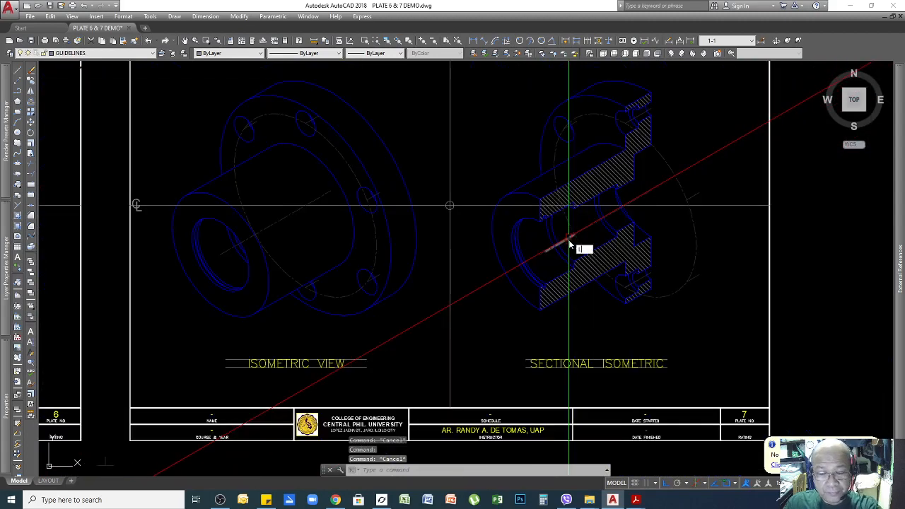
pyautogui.write('l')
pyautogui.press('Return')
pyautogui.scroll(2, 569, 242)
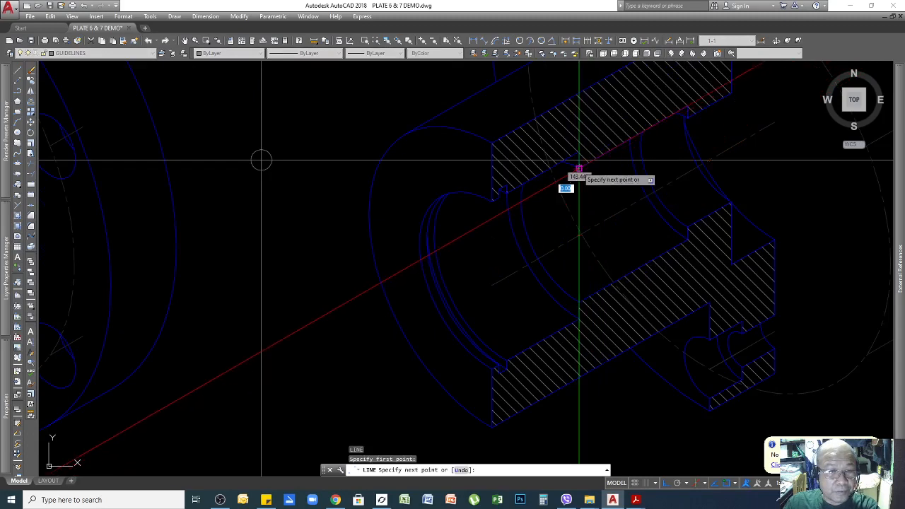
pyautogui.scroll(-5, 578, 168)
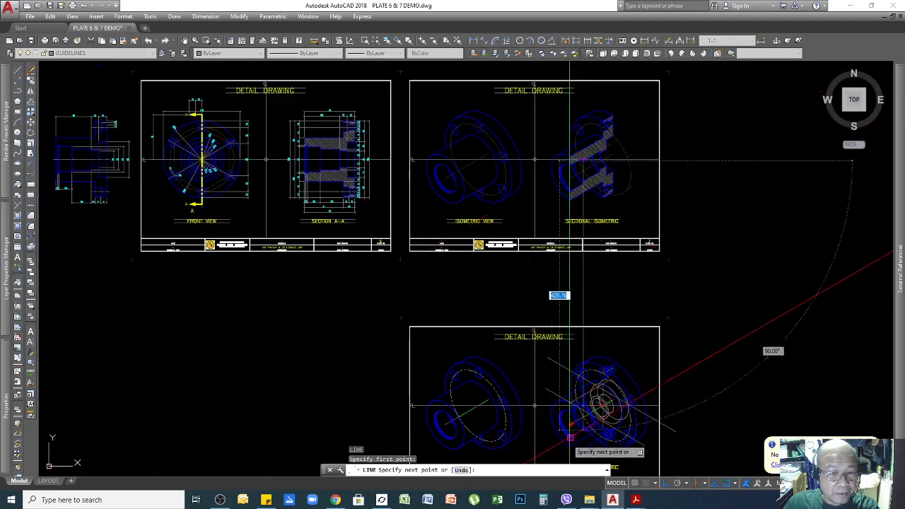
pyautogui.scroll(-4, 564, 385)
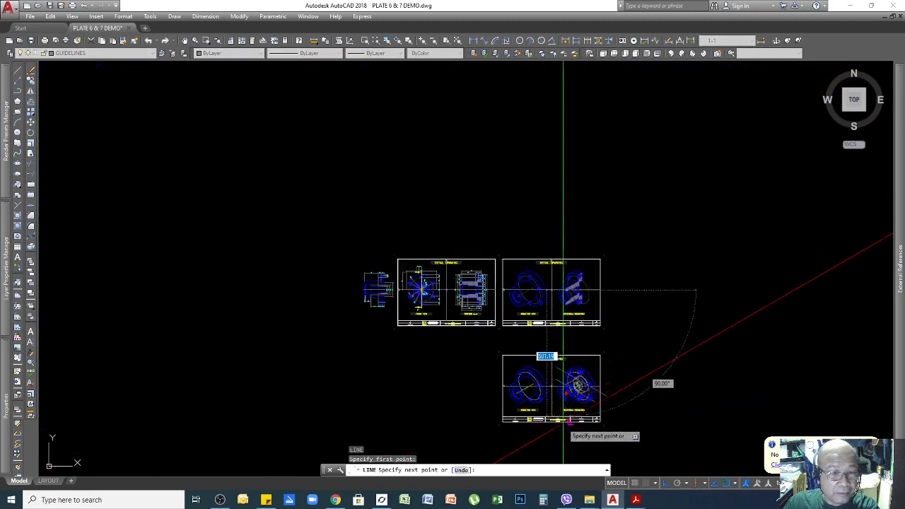
pyautogui.scroll(4, 563, 428)
pyautogui.click(590, 432)
pyautogui.press('Return')
pyautogui.scroll(8, 576, 332)
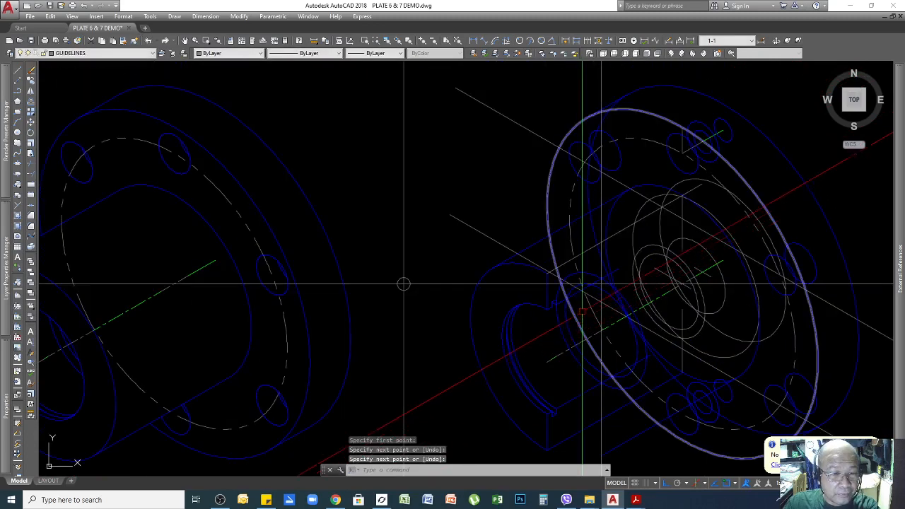
# Erase the vertical projection line running through the working sectional isometric
pyautogui.scroll(3, 643, 247)
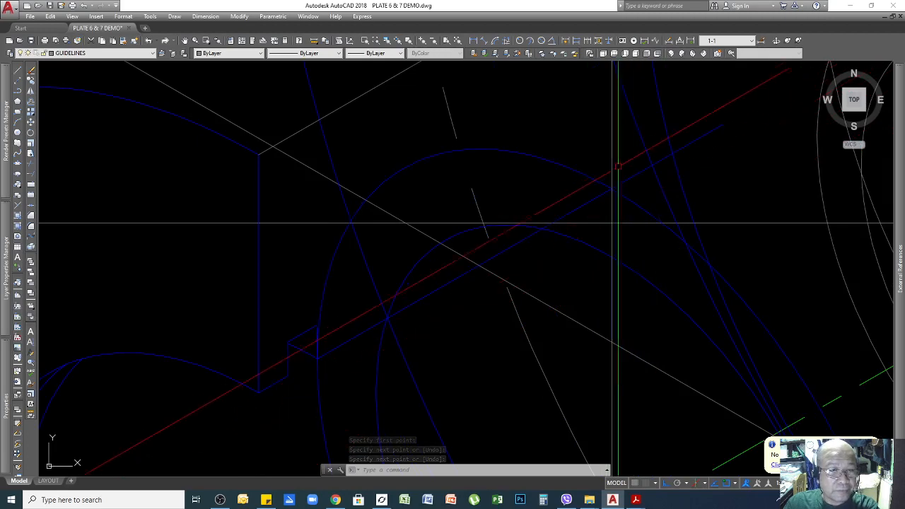
pyautogui.click(617, 157)
pyautogui.click(588, 135)
pyautogui.scroll(2, 600, 154)
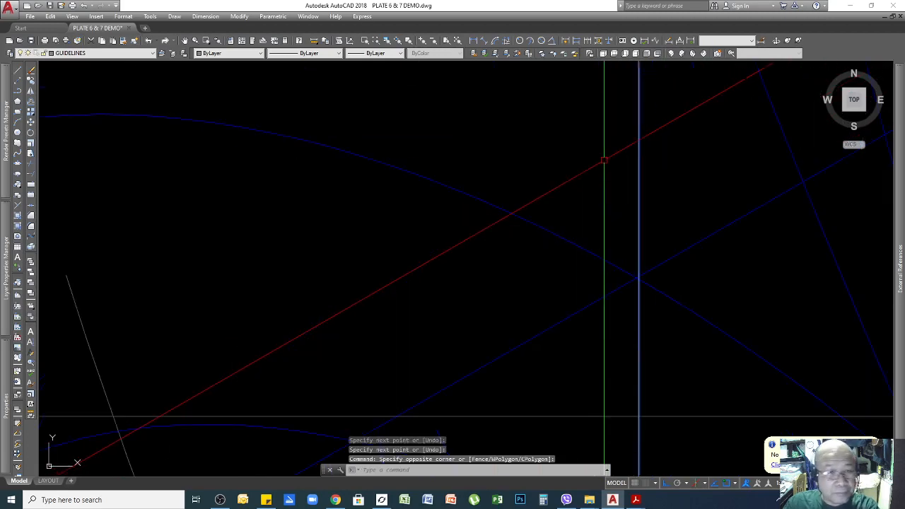
pyautogui.scroll(-4, 629, 152)
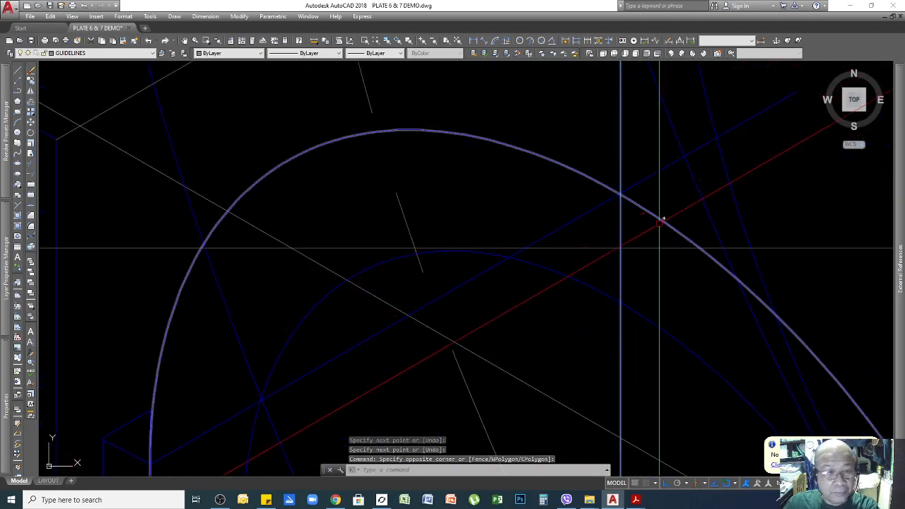
pyautogui.scroll(-2, 658, 226)
pyautogui.press('Delete')
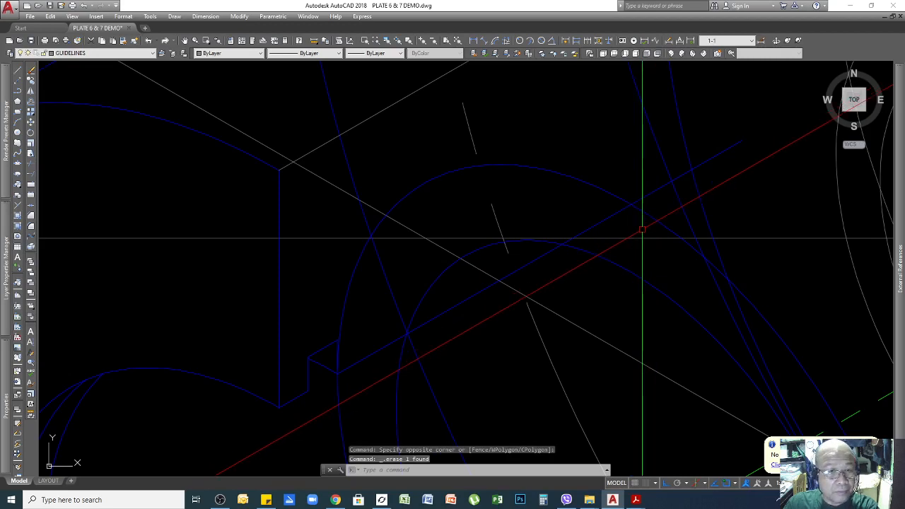
# Draw a vertical line from the intersection of the 30° line and the larger bore ellipse down past the smaller ellipse
pyautogui.click(578, 233)
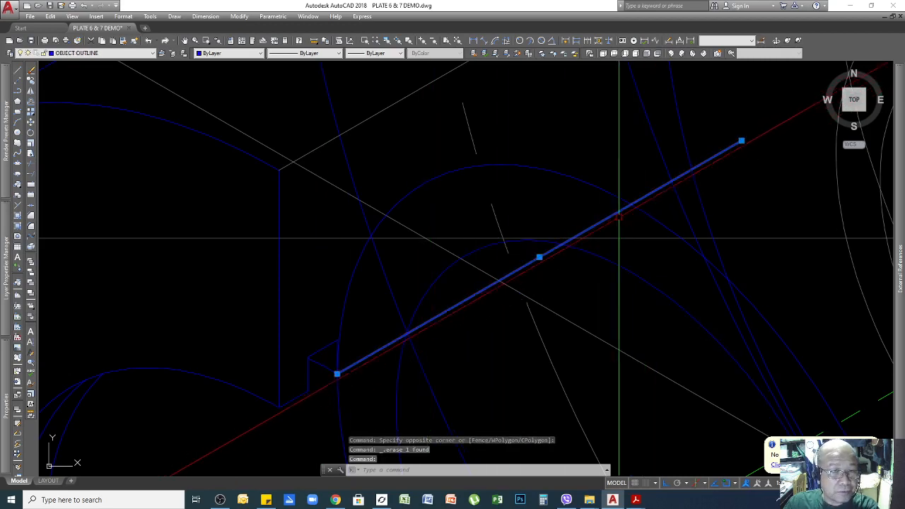
pyautogui.press('Escape')
pyautogui.write('l')
pyautogui.press('Return')
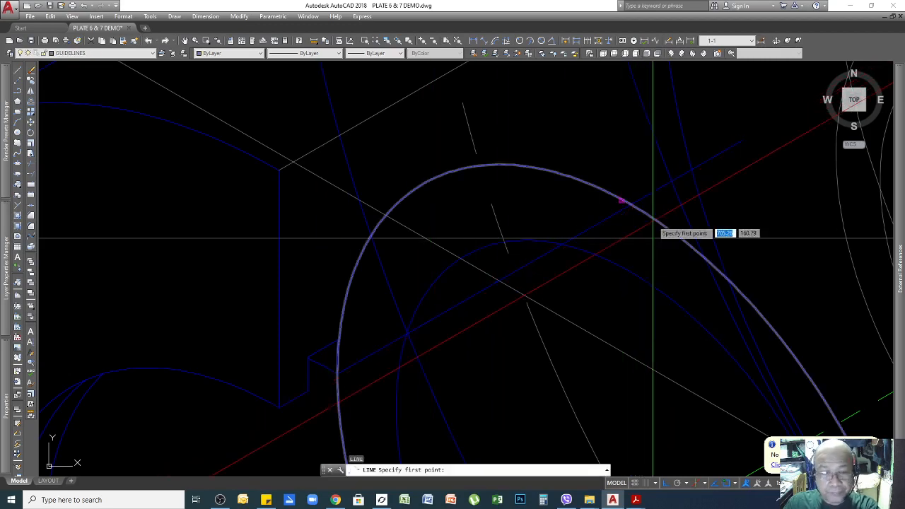
pyautogui.click(631, 205)
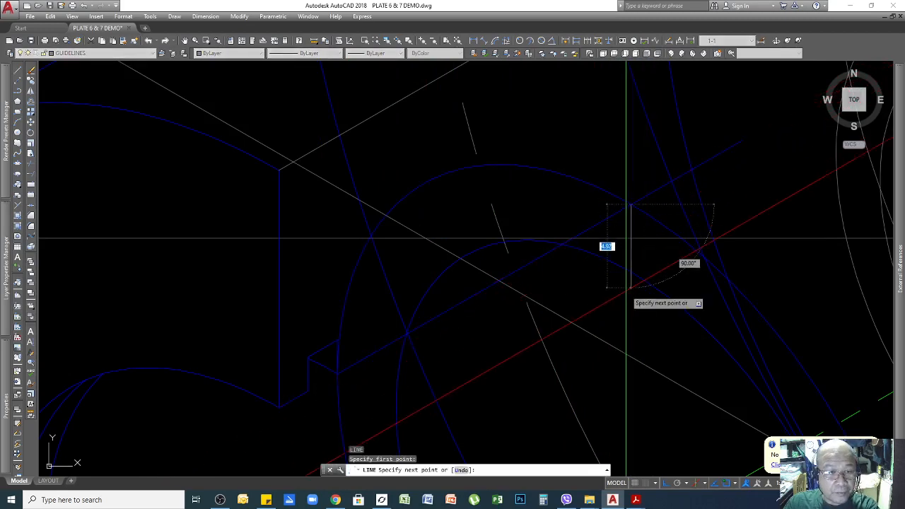
pyautogui.click(634, 305)
pyautogui.press('Return')
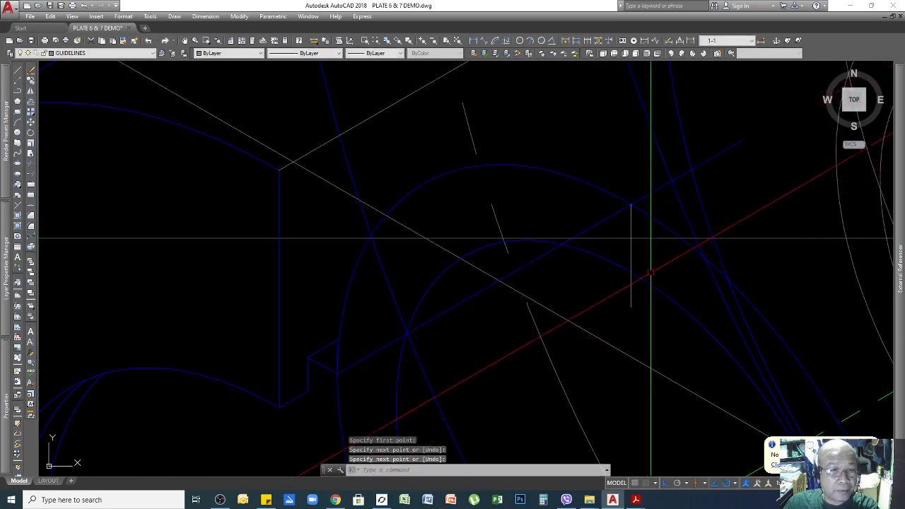
# Trim the upper 30° line's excess beyond the new vertical line at the larger bore ellipse
pyautogui.scroll(-3, 611, 218)
pyautogui.scroll(2, 612, 217)
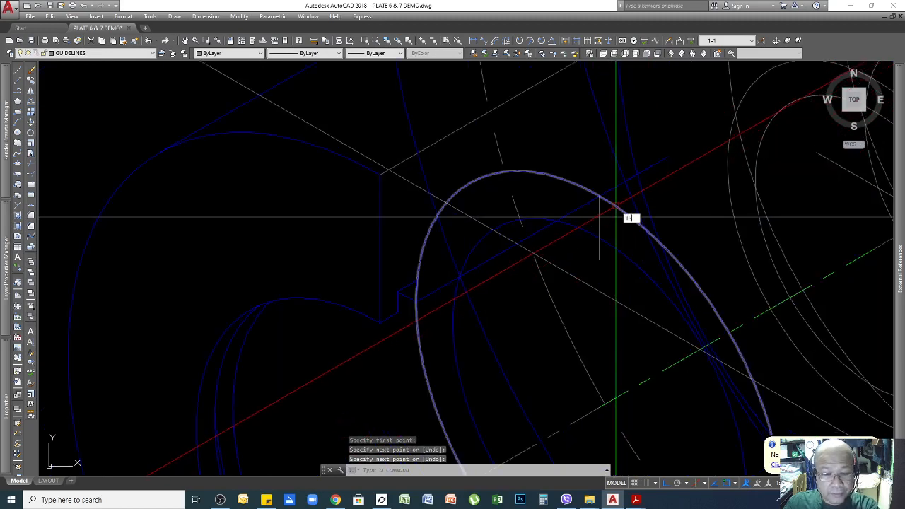
pyautogui.press('Return')
pyautogui.press('Return')
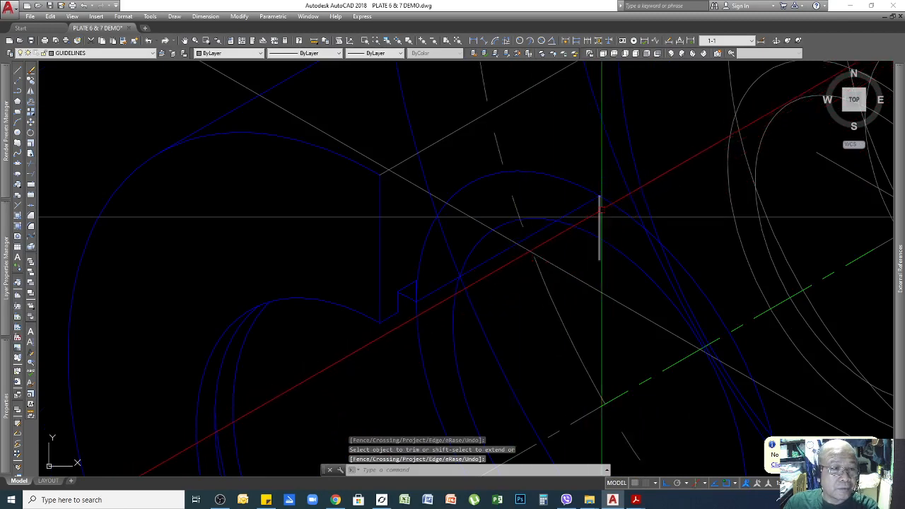
# Draw a 30° line from the intersection of the vertical line and the smaller bore ellipse across the flange ellipses
pyautogui.scroll(-2, 604, 208)
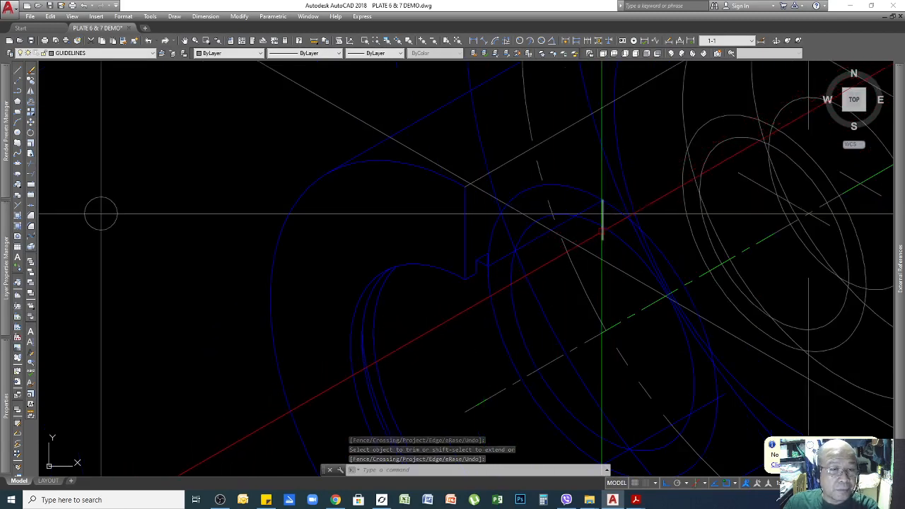
pyautogui.press('Escape')
pyautogui.write('l')
pyautogui.press('Return')
pyautogui.scroll(3, 605, 212)
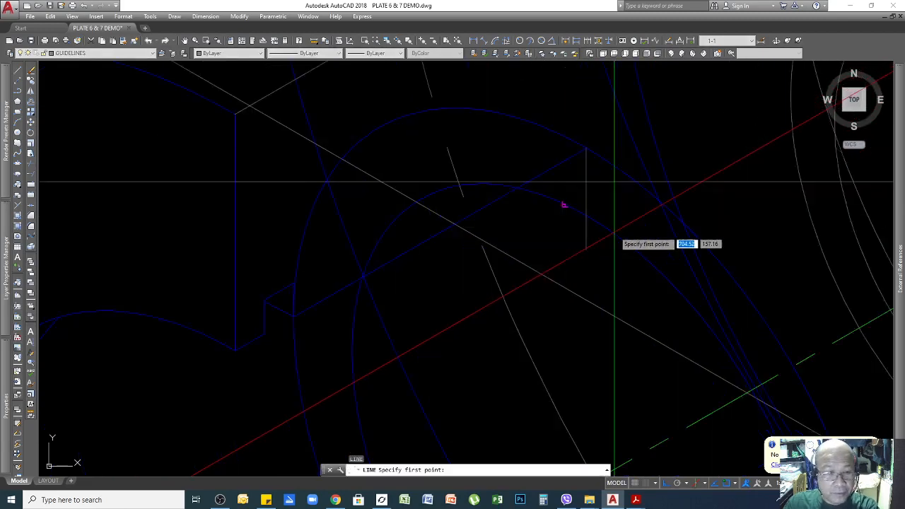
pyautogui.click(569, 206)
pyautogui.scroll(-3, 569, 206)
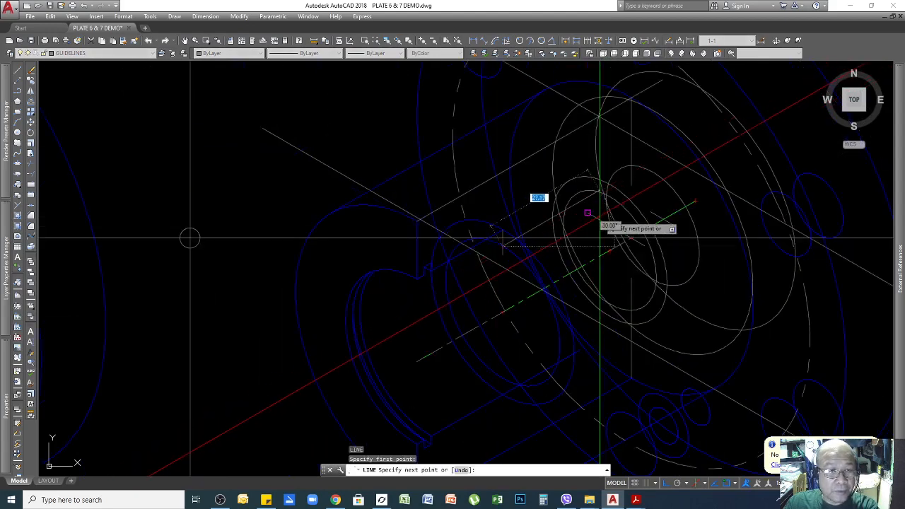
pyautogui.scroll(3, 640, 237)
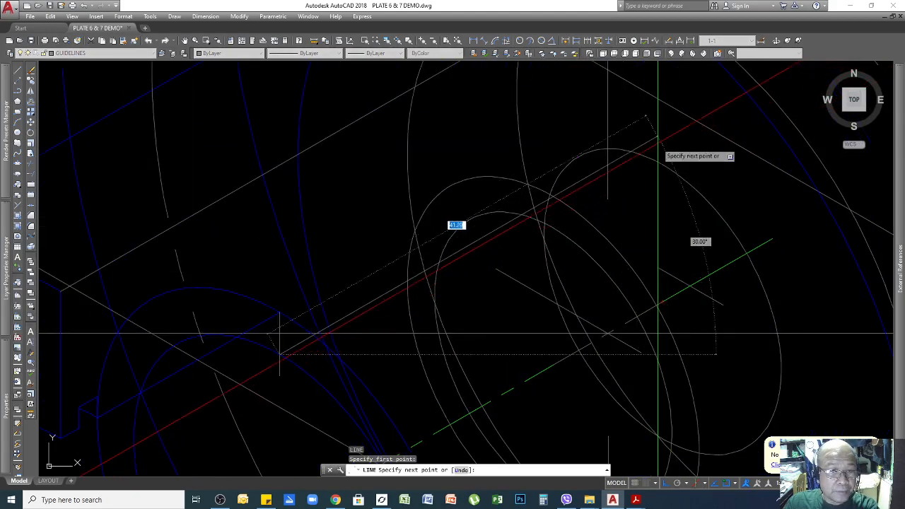
pyautogui.scroll(-3, 593, 198)
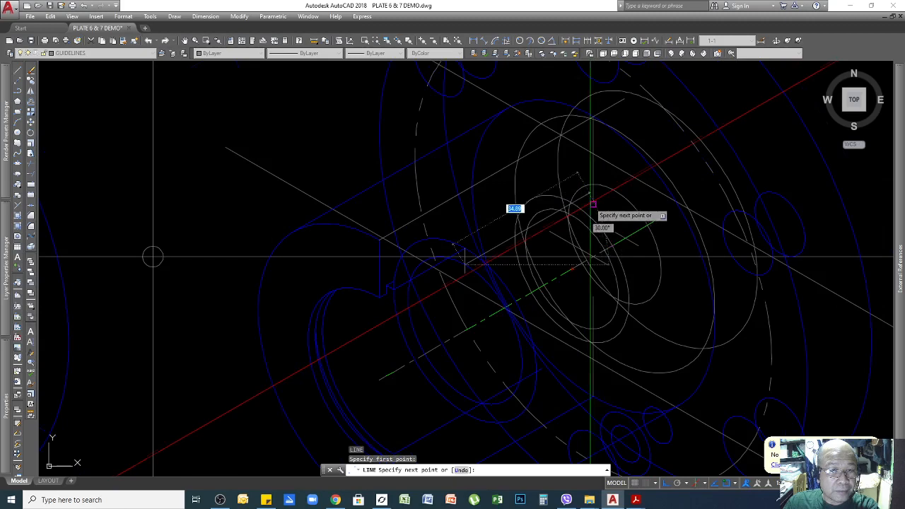
pyautogui.click(666, 146)
pyautogui.press('Return')
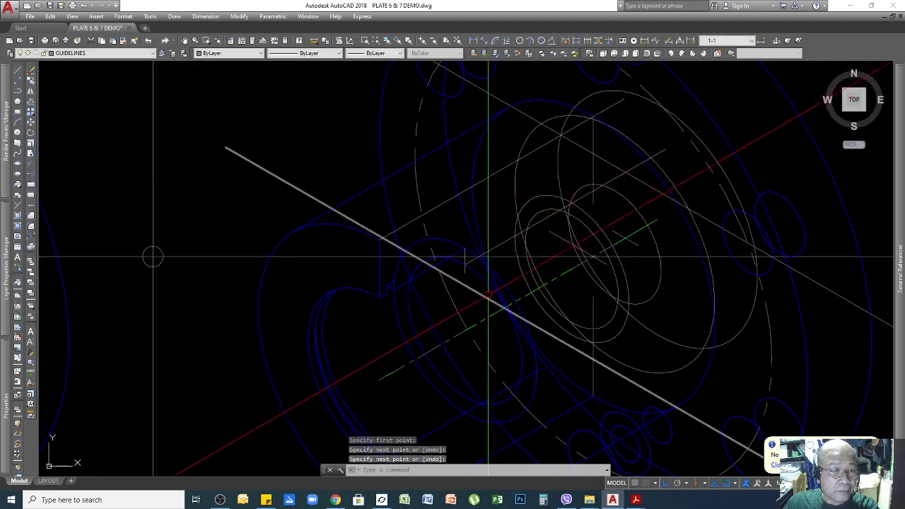
# Trim away the parts of both bore ellipses that lie beyond the vertical step line
pyautogui.scroll(2, 456, 272)
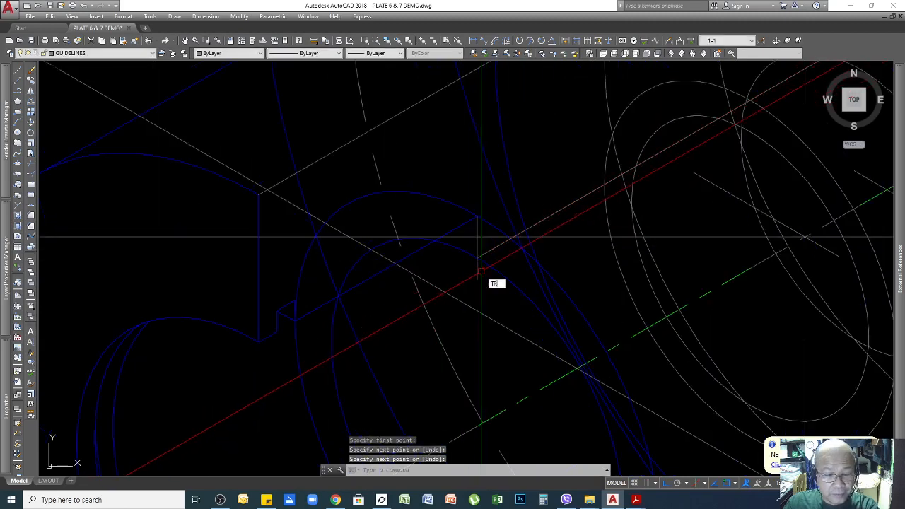
pyautogui.press('Return')
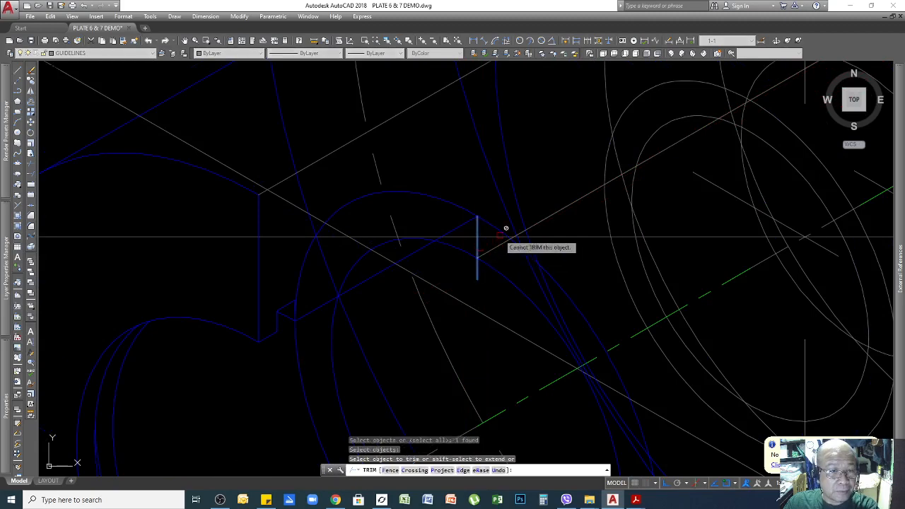
pyautogui.press('Return')
# Trim the vertical step line's excess below the new 30° bore edge
pyautogui.press('Return')
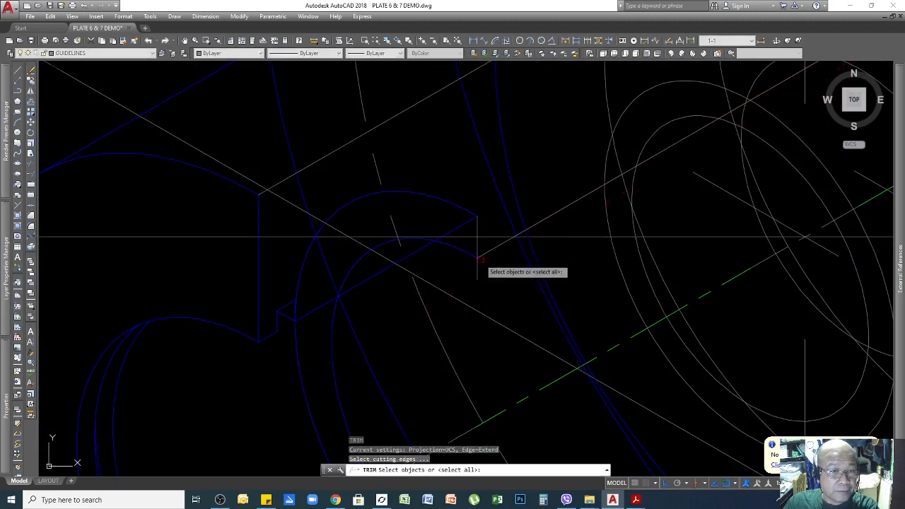
pyautogui.click(486, 252)
pyautogui.press('Return')
pyautogui.click(477, 270)
pyautogui.press('Return')
# Draw a vertical line joining the lower ends of the two trimmed bore ellipses
pyautogui.scroll(-4, 520, 179)
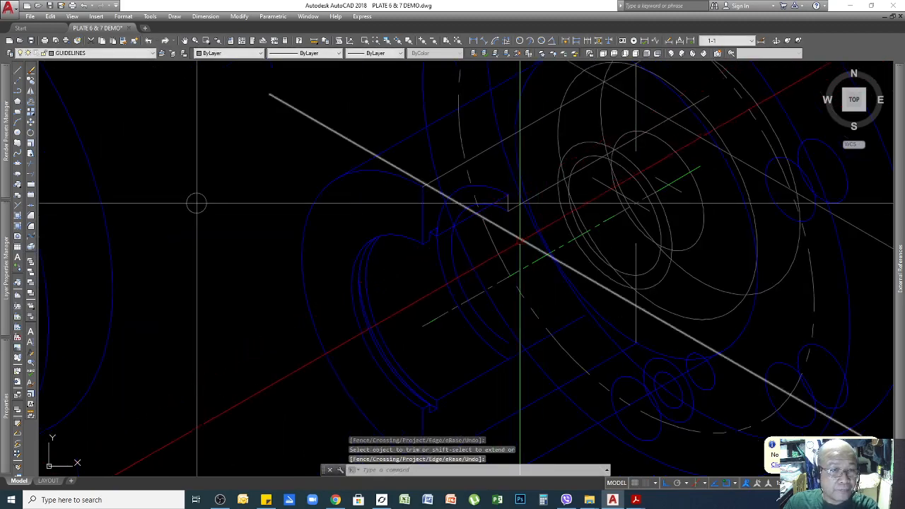
pyautogui.scroll(5, 565, 202)
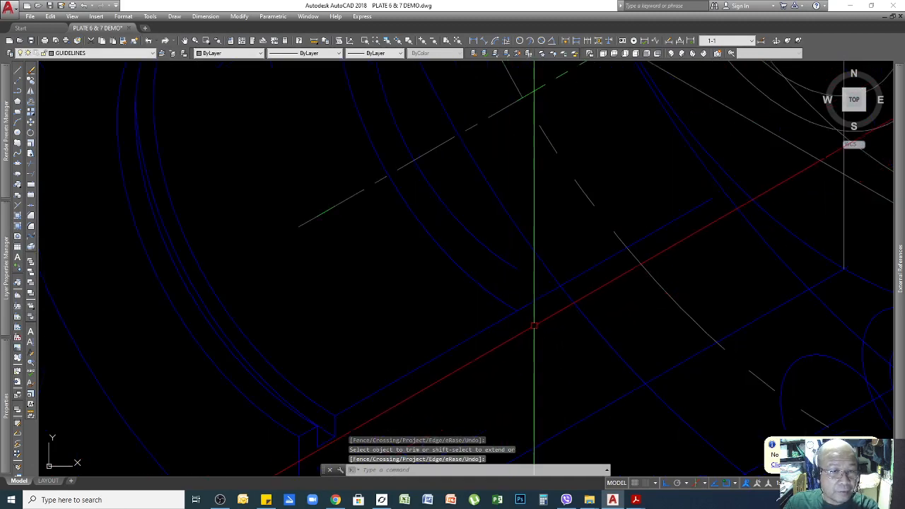
pyautogui.press('Escape')
pyautogui.write('l')
pyautogui.press('Return')
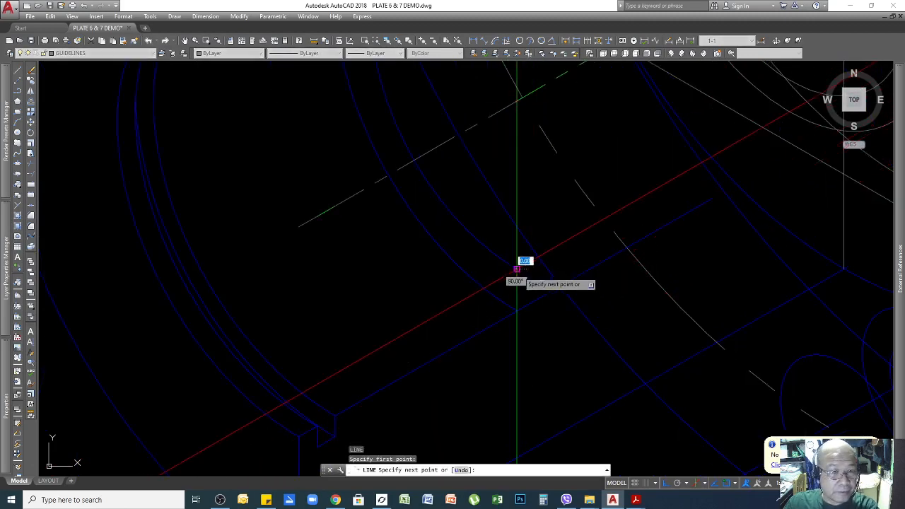
pyautogui.click(517, 309)
pyautogui.press('Return')
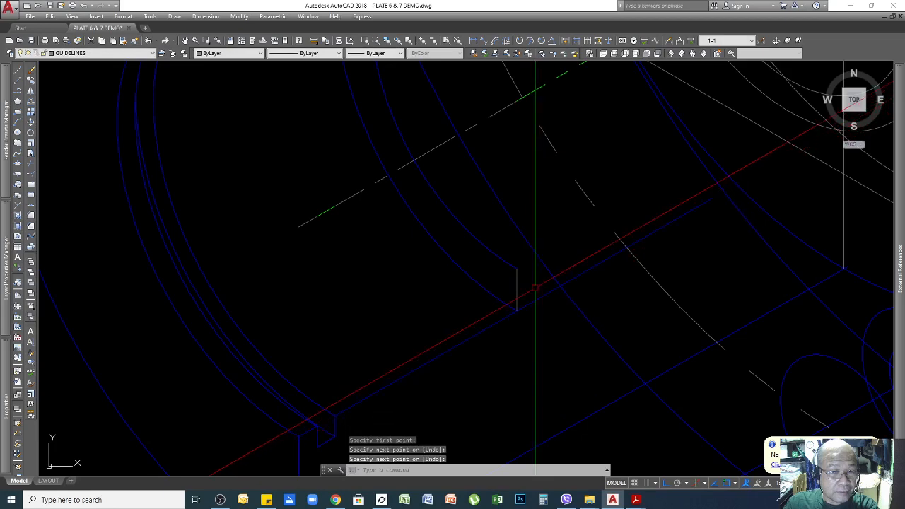
# Draw a 30° line from the upper end of the lower vertical step line across the flange ellipses
pyautogui.press('Return')
pyautogui.click(517, 276)
pyautogui.scroll(-3, 516, 278)
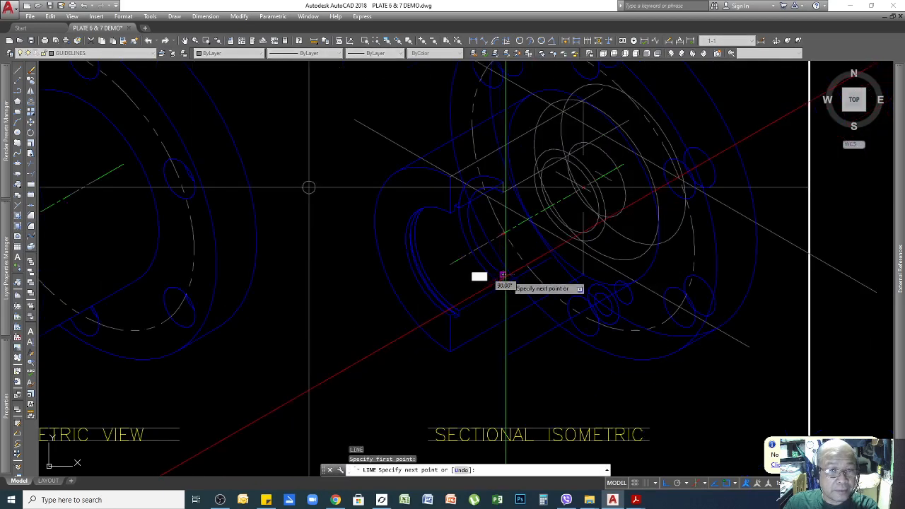
pyautogui.click(632, 221)
pyautogui.press('Return')
# Trim the 30° bore edge where it runs past the lower vertical step line
pyautogui.scroll(4, 508, 291)
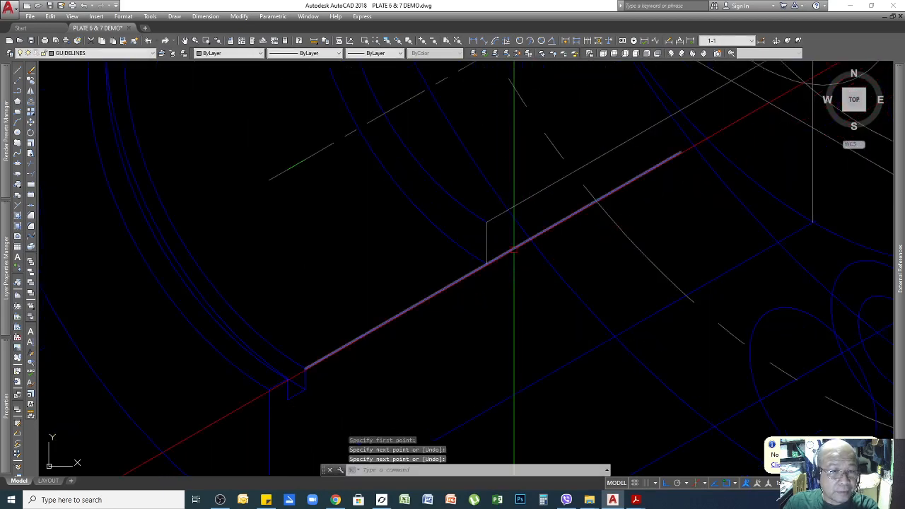
pyautogui.press('Return')
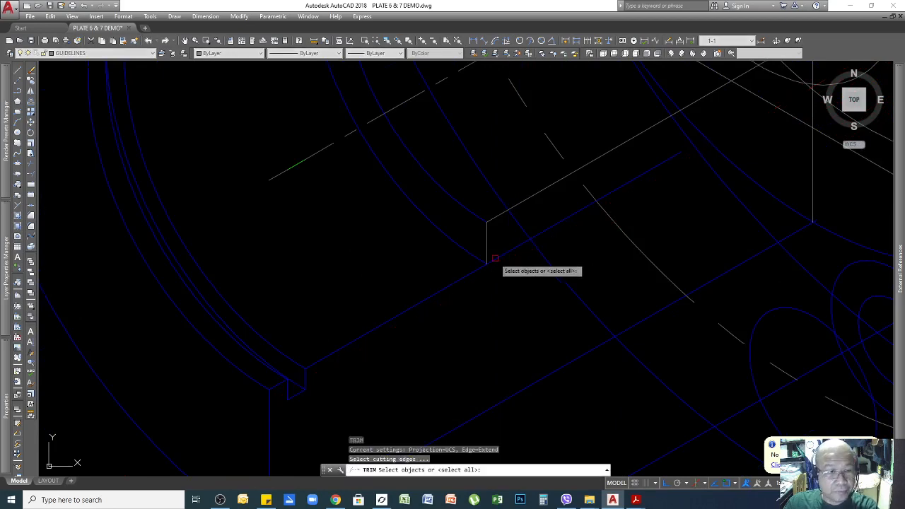
pyautogui.press('Return')
pyautogui.click(504, 249)
pyautogui.click(517, 288)
pyautogui.press('Return')
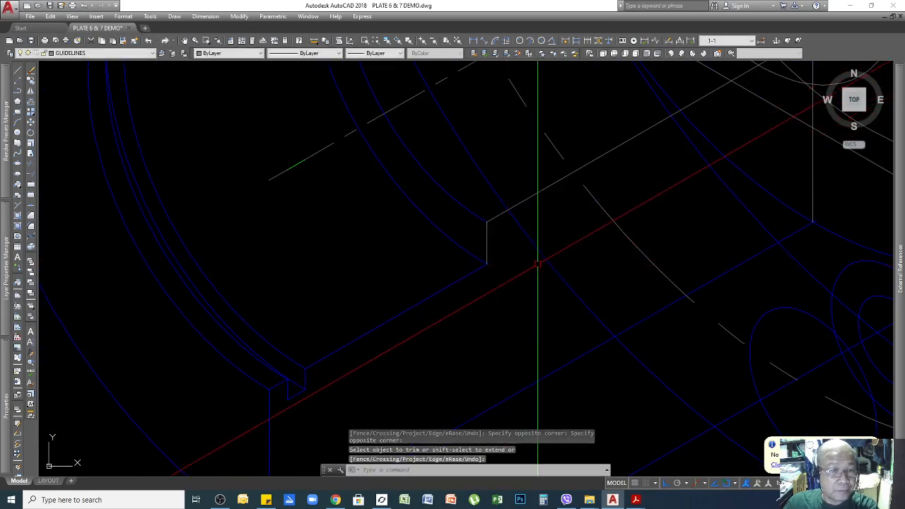
# Match the lower and upper vertical step lines and the adjoining 30° edge to the blue object outline
pyautogui.scroll(-5, 555, 263)
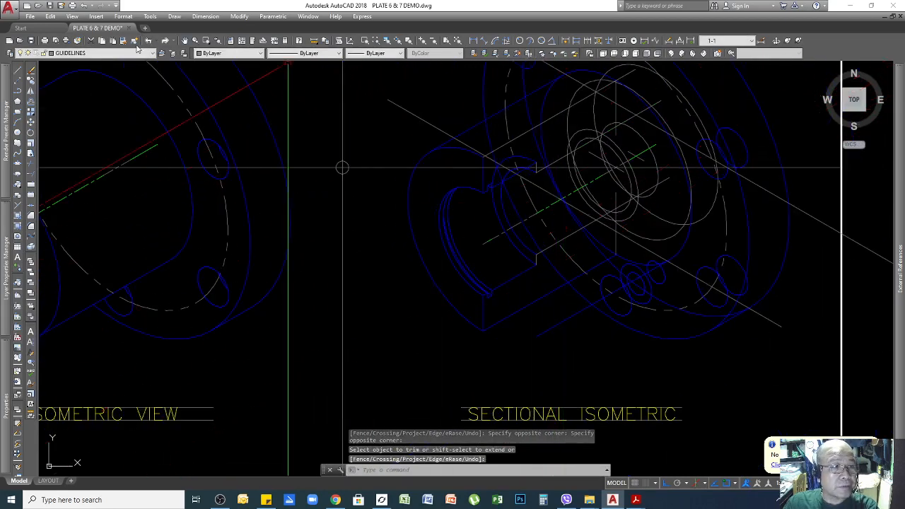
pyautogui.click(126, 42)
pyautogui.scroll(5, 544, 269)
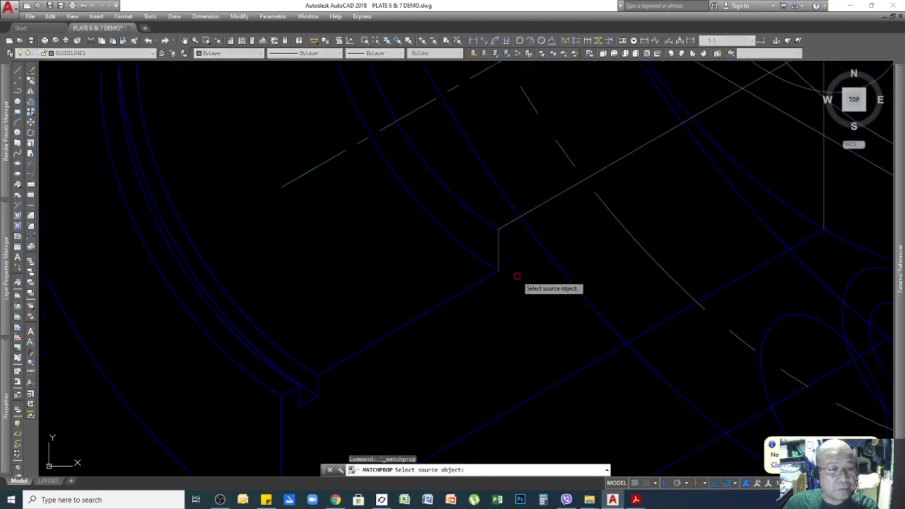
pyautogui.click(480, 277)
pyautogui.click(497, 238)
pyautogui.click(509, 222)
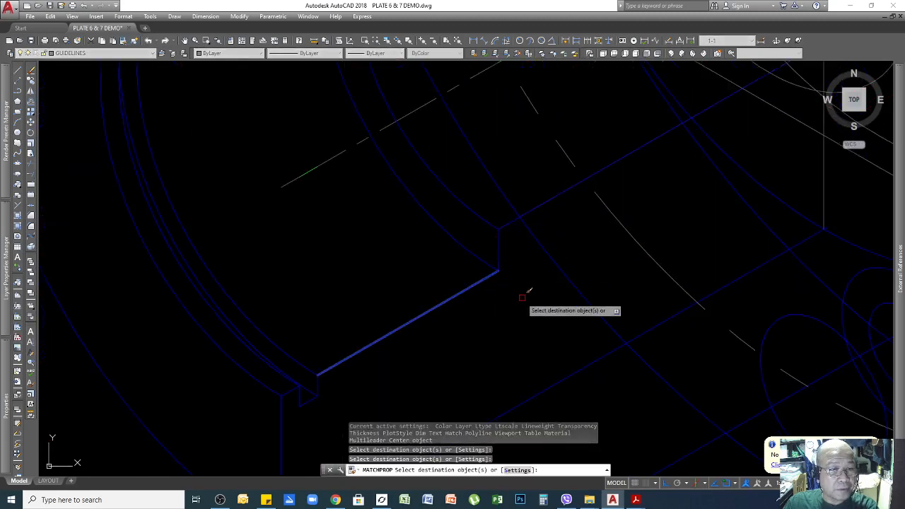
pyautogui.scroll(-5, 522, 299)
pyautogui.scroll(4, 524, 211)
pyautogui.scroll(2, 523, 209)
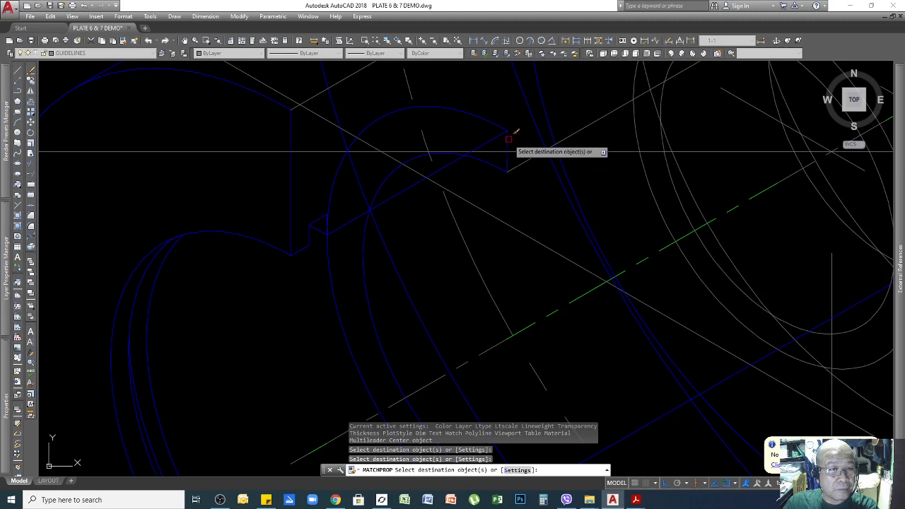
pyautogui.click(509, 138)
pyautogui.press('Return')
pyautogui.scroll(-6, 523, 216)
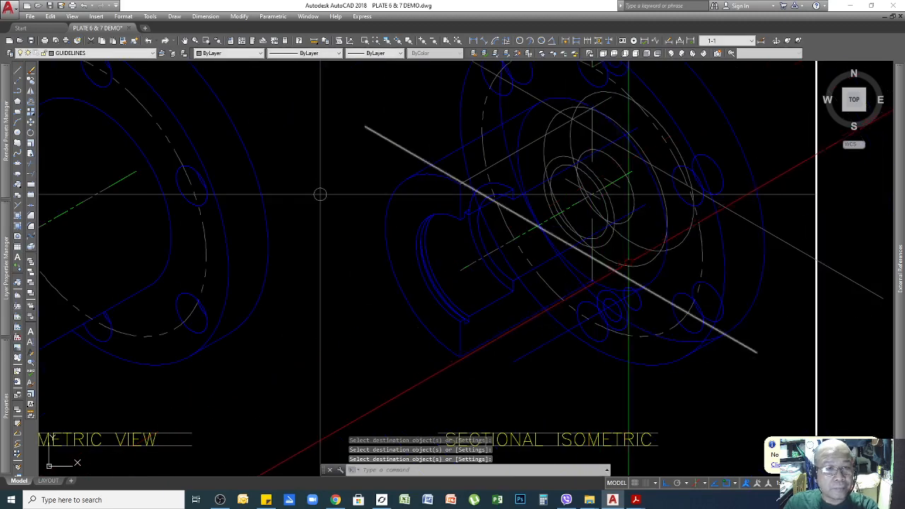
# Draw a vertical line upward from where the outer small bore ellipse meets the lower 30° bore edge
pyautogui.scroll(2, 543, 272)
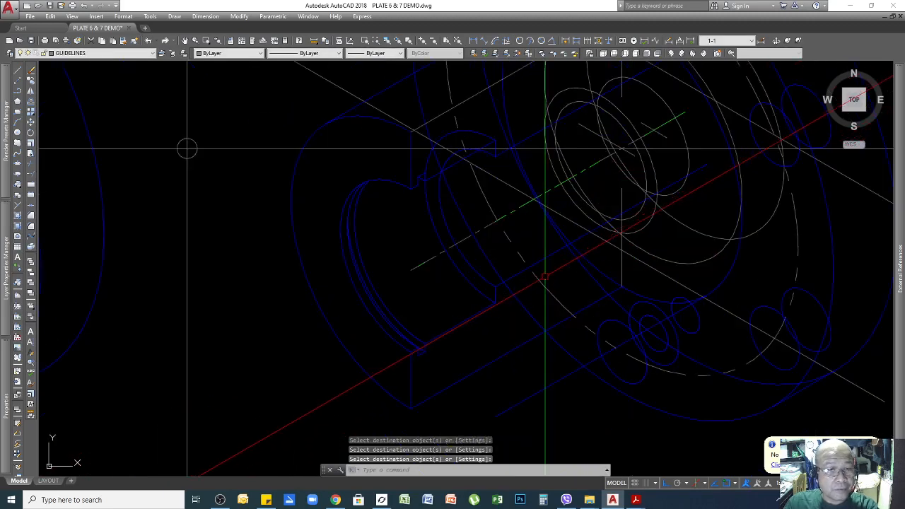
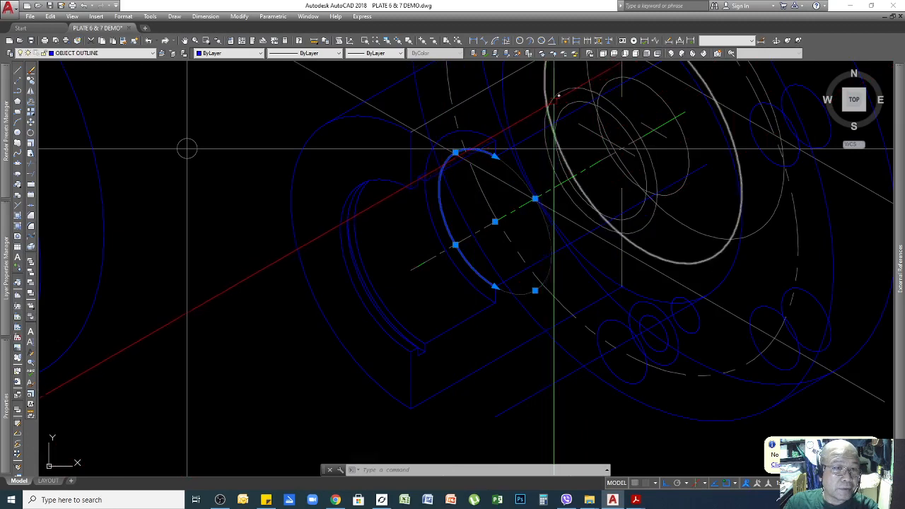
pyautogui.click(549, 145)
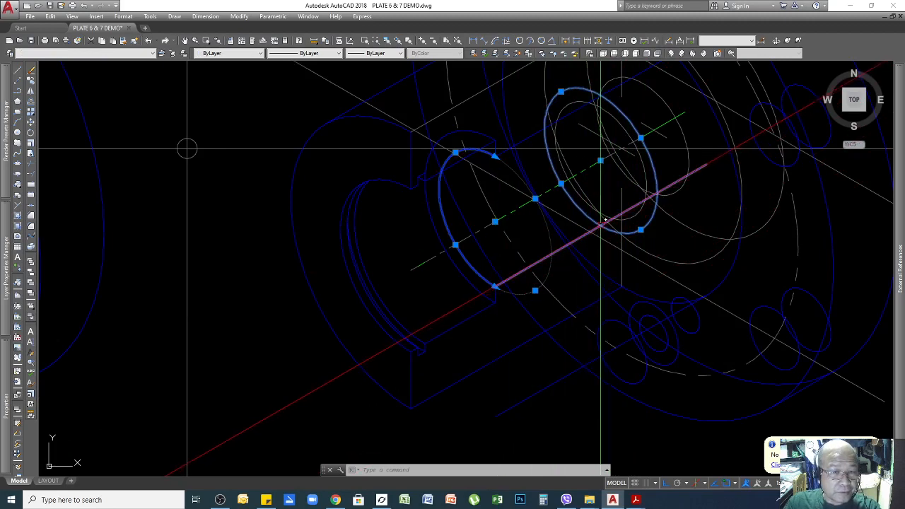
pyautogui.press('Escape')
pyautogui.press('Escape')
pyautogui.scroll(8, 604, 221)
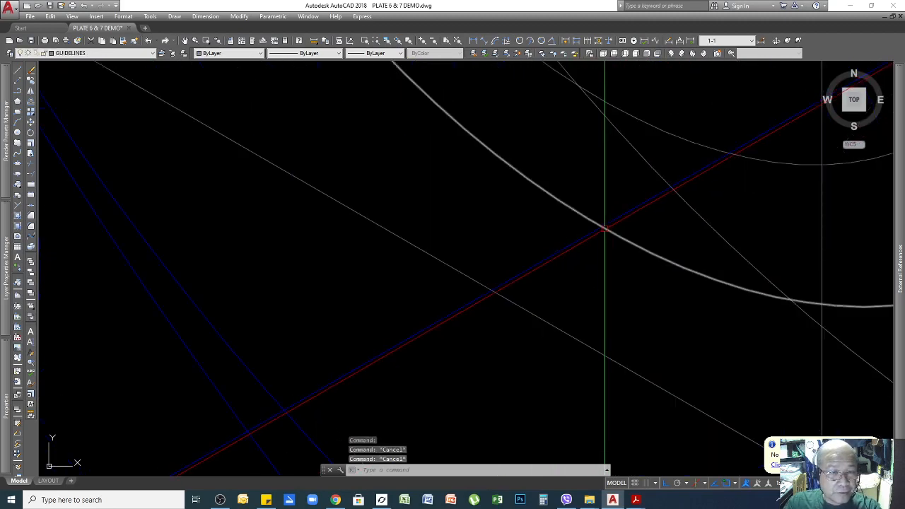
pyautogui.press('Return')
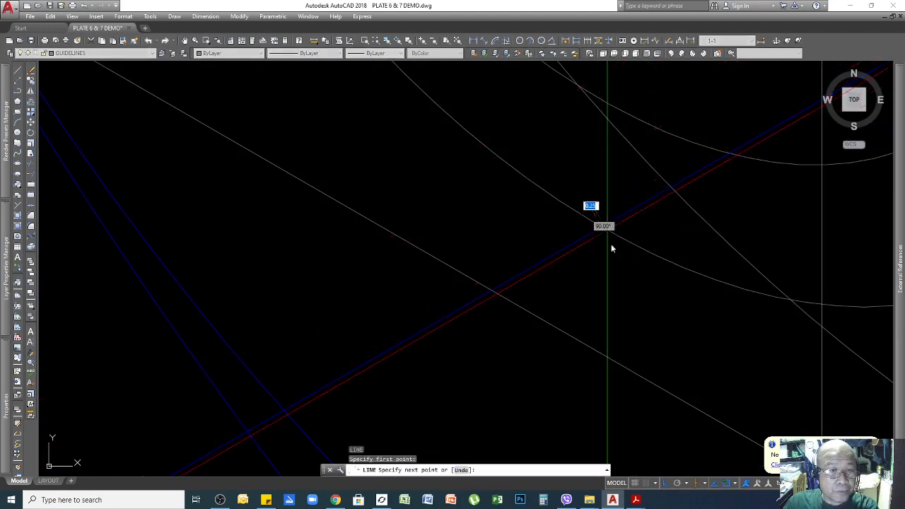
pyautogui.scroll(-4, 613, 254)
pyautogui.scroll(5, 610, 190)
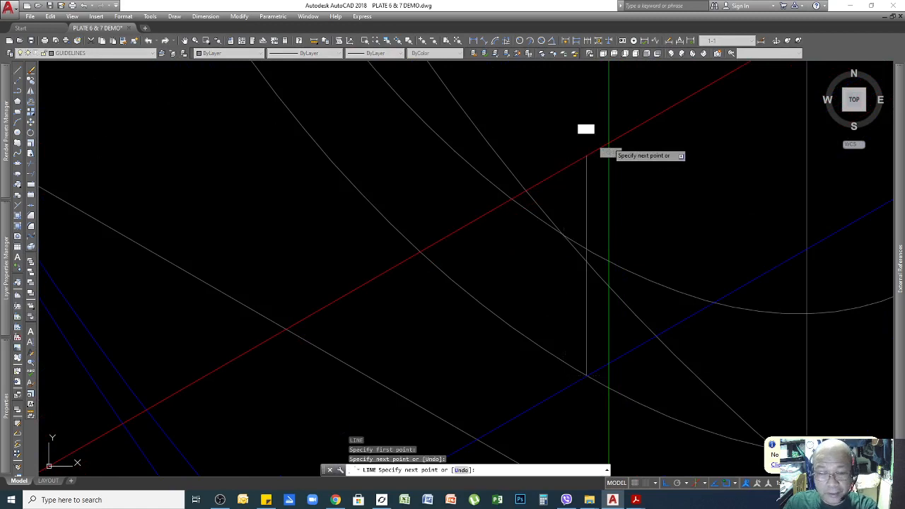
pyautogui.press('Return')
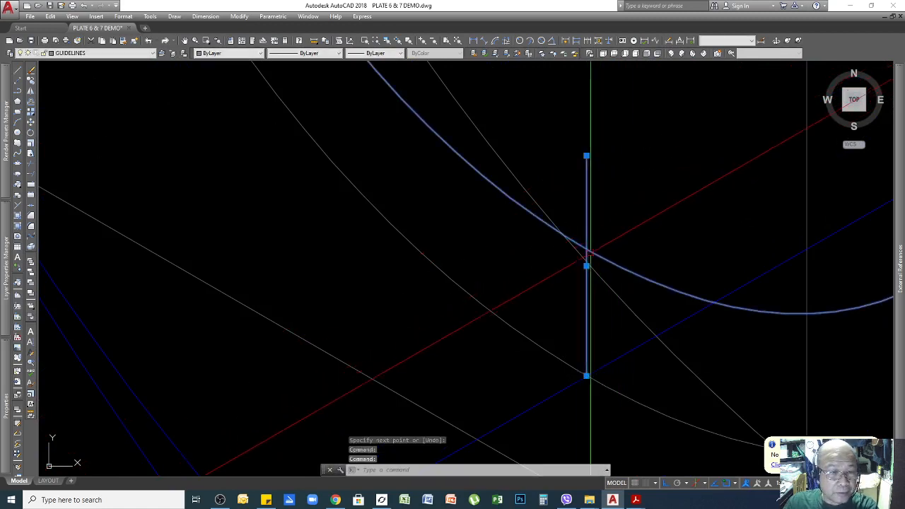
pyautogui.press('Escape')
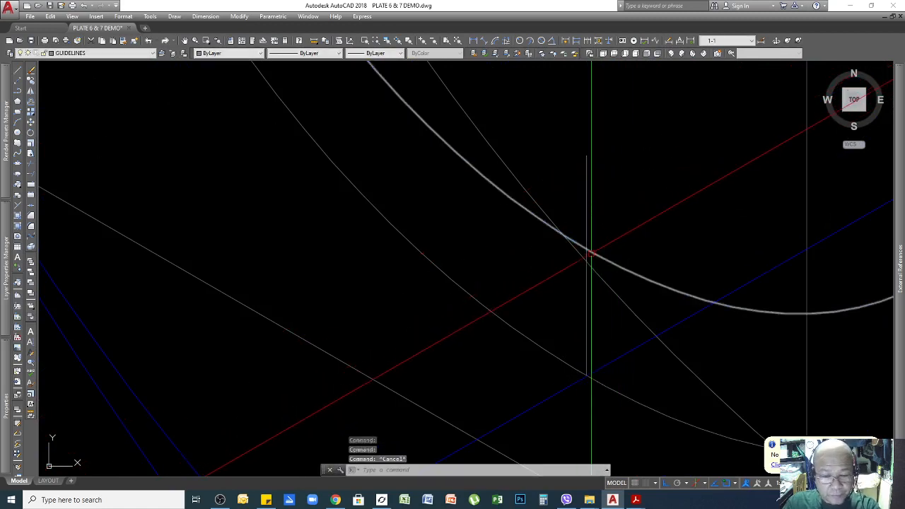
# Draw a 30° line from where the new vertical line meets the inner bore ellipse toward the flange's rear ellipse
pyautogui.press('Return')
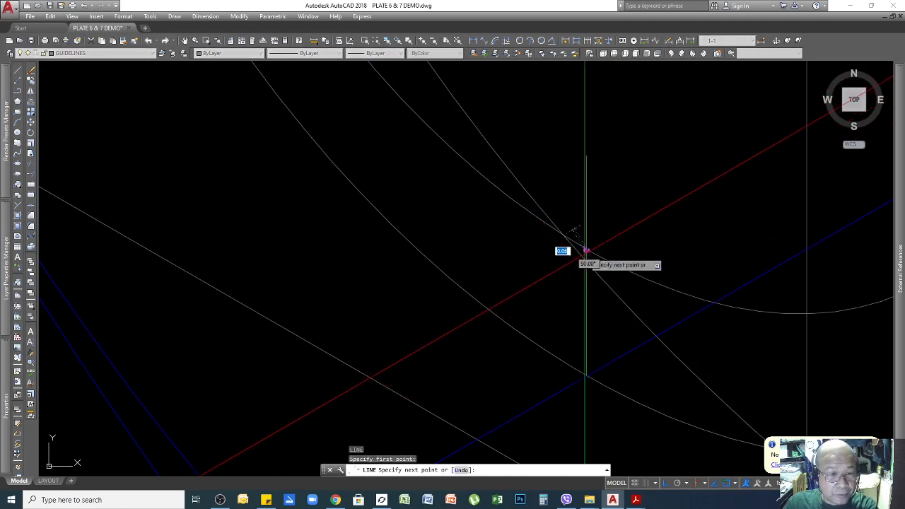
pyautogui.scroll(-3, 585, 250)
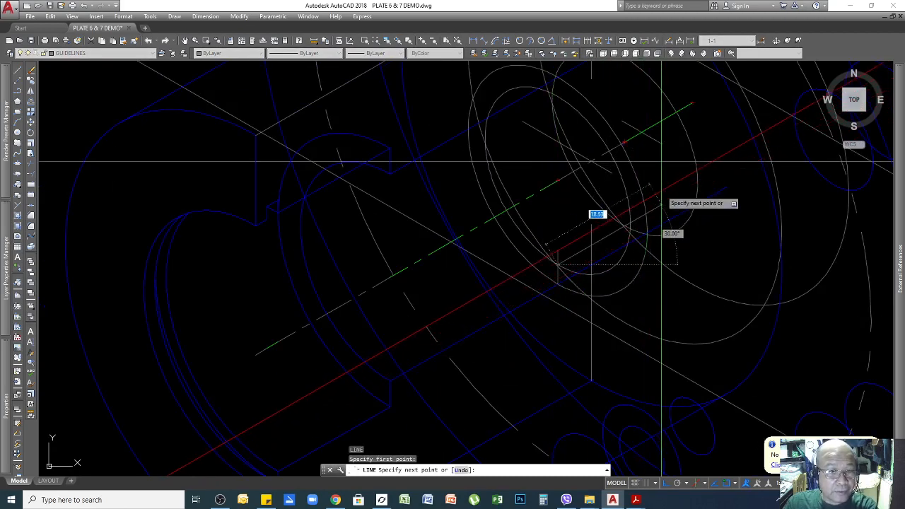
pyautogui.click(661, 192)
pyautogui.press('Return')
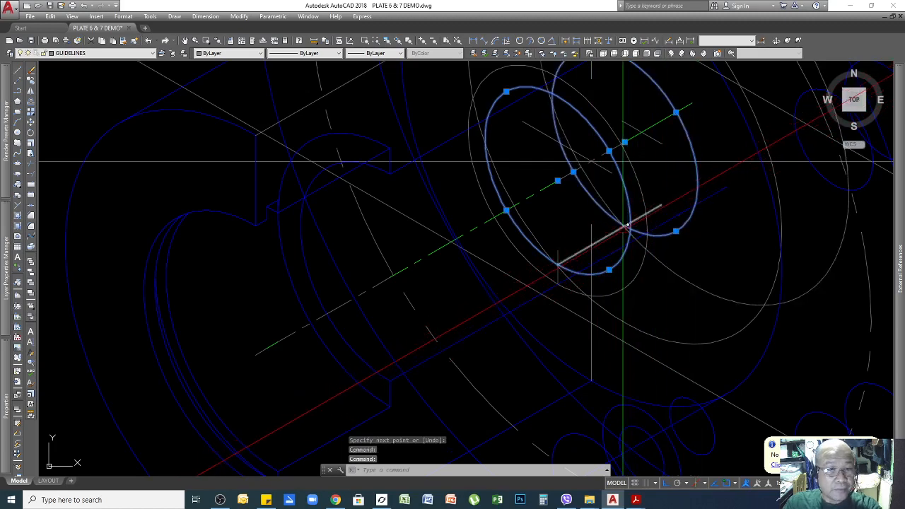
pyautogui.scroll(5, 627, 225)
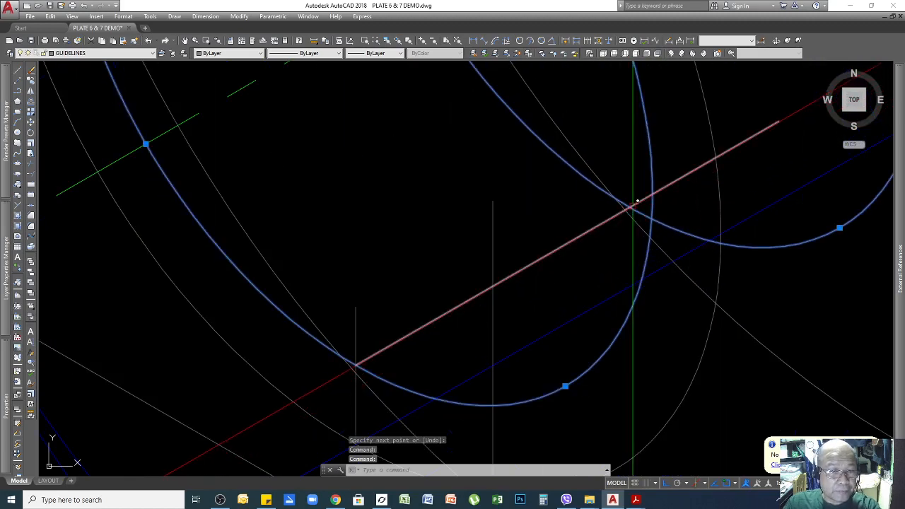
pyautogui.press('Escape')
# Trim the new vertical line's excess above the inner bore ellipse
pyautogui.scroll(-4, 637, 201)
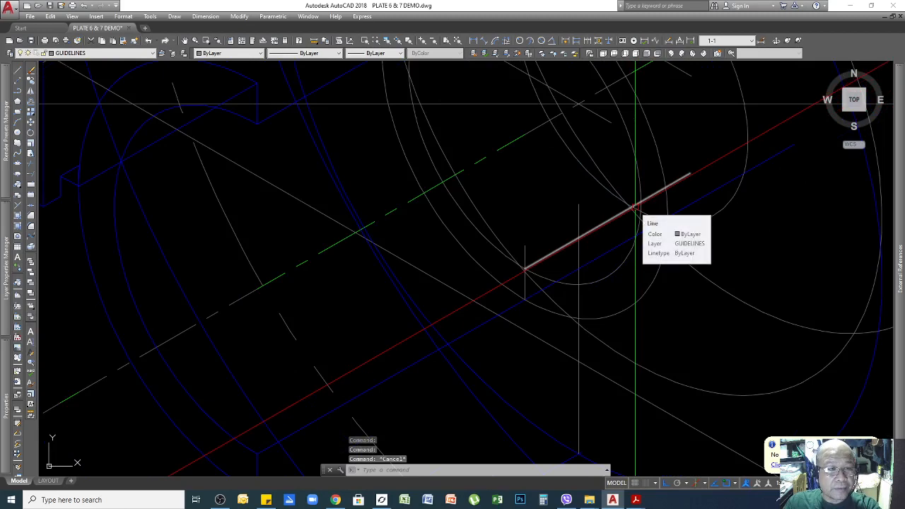
pyautogui.scroll(-4, 635, 209)
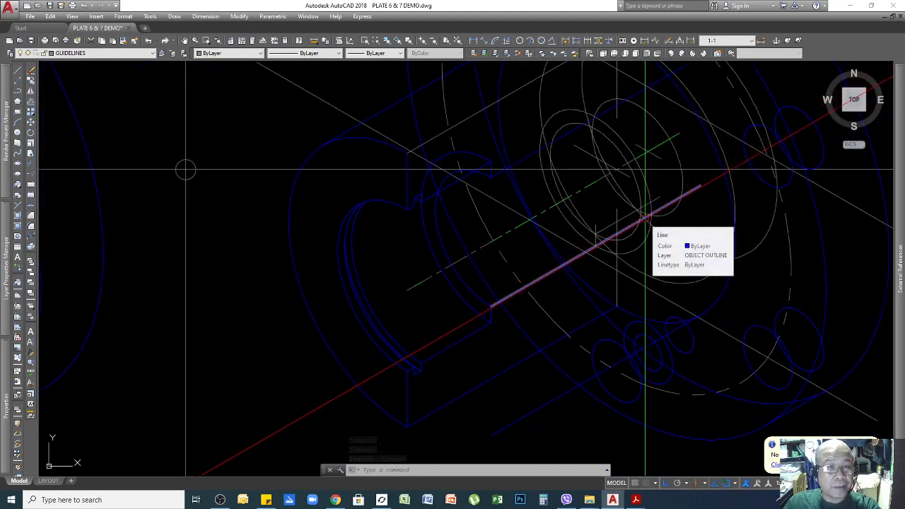
pyautogui.scroll(4, 645, 216)
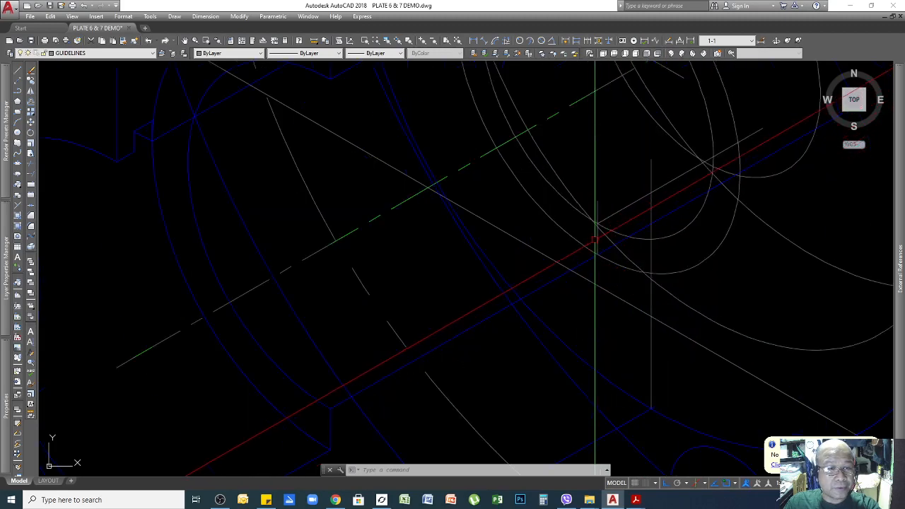
pyautogui.scroll(2, 597, 235)
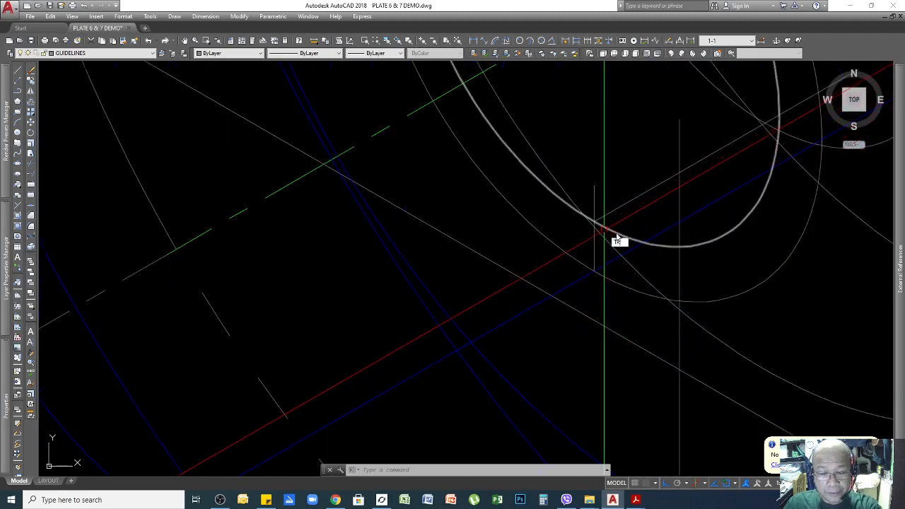
pyautogui.press('Return')
pyautogui.scroll(3, 606, 227)
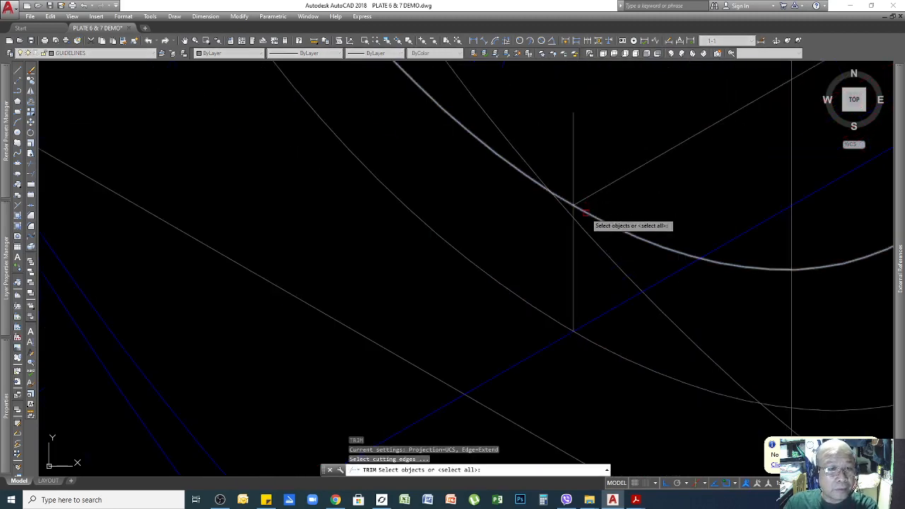
pyautogui.click(585, 213)
pyautogui.press('Return')
pyautogui.click(573, 186)
pyautogui.press('Return')
pyautogui.press('Return')
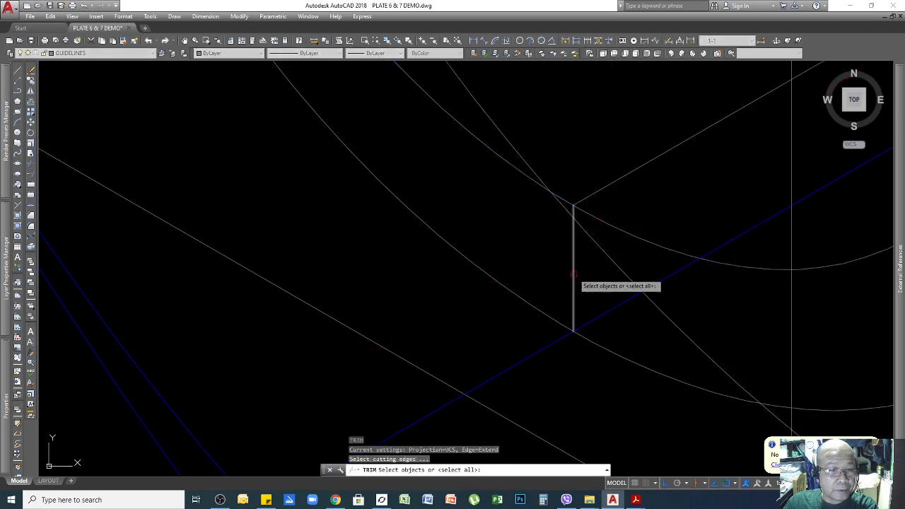
# Trim away the parts of the inner and outer small bore ellipses beyond the short vertical step line
pyautogui.click(573, 274)
pyautogui.press('Return')
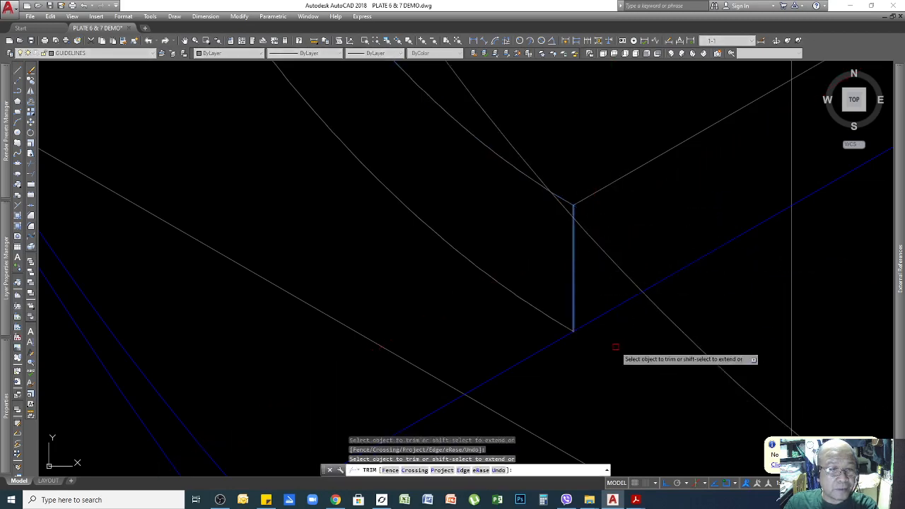
pyautogui.scroll(-6, 615, 347)
pyautogui.press('Return')
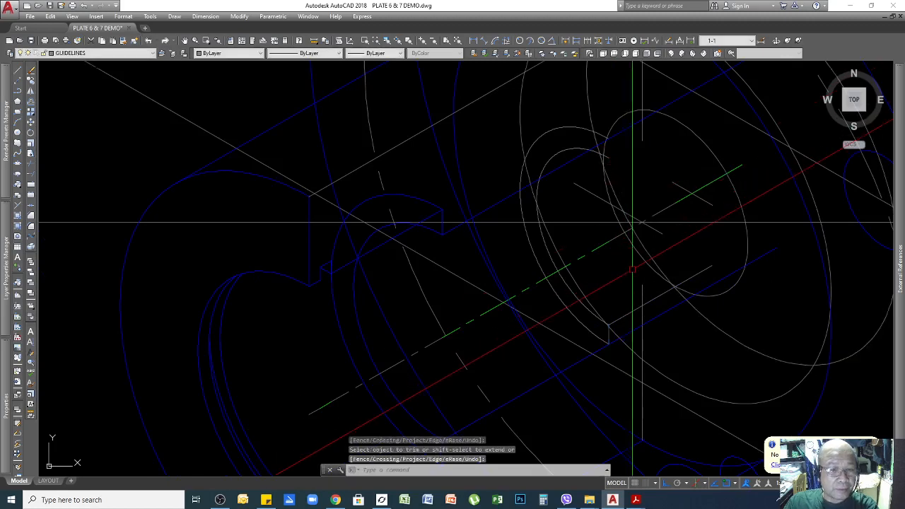
# Draw a vertical line from the short lower step line's top to the upper end of the outer trimmed ellipse
pyautogui.write('l')
pyautogui.press('Return')
pyautogui.click(607, 325)
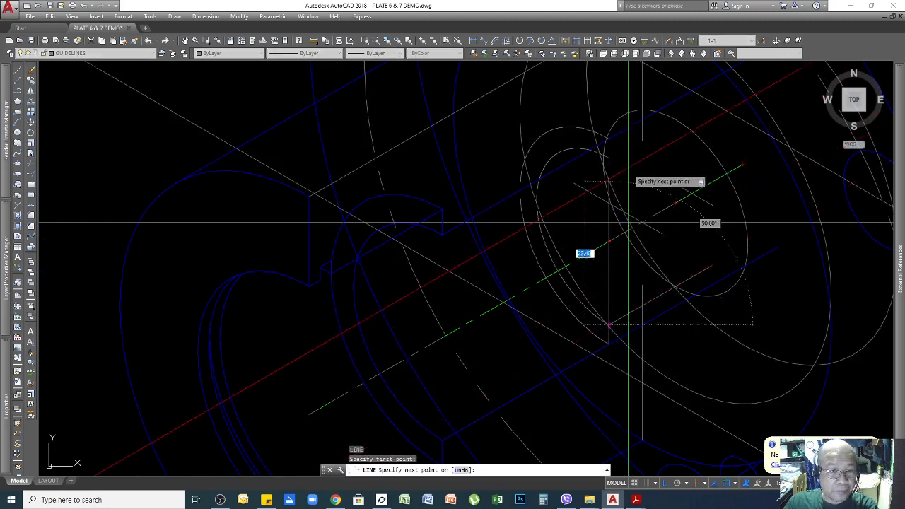
pyautogui.scroll(5, 599, 146)
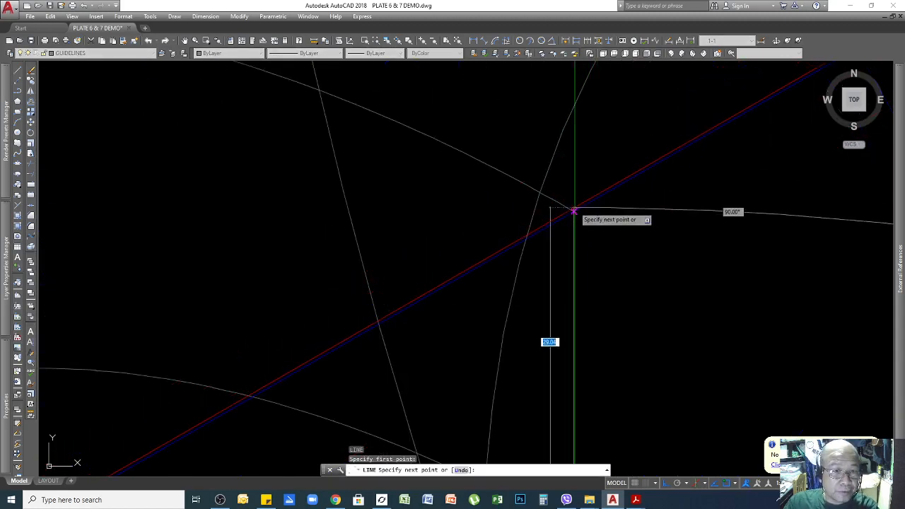
pyautogui.click(573, 211)
pyautogui.scroll(-4, 573, 212)
pyautogui.press('Return')
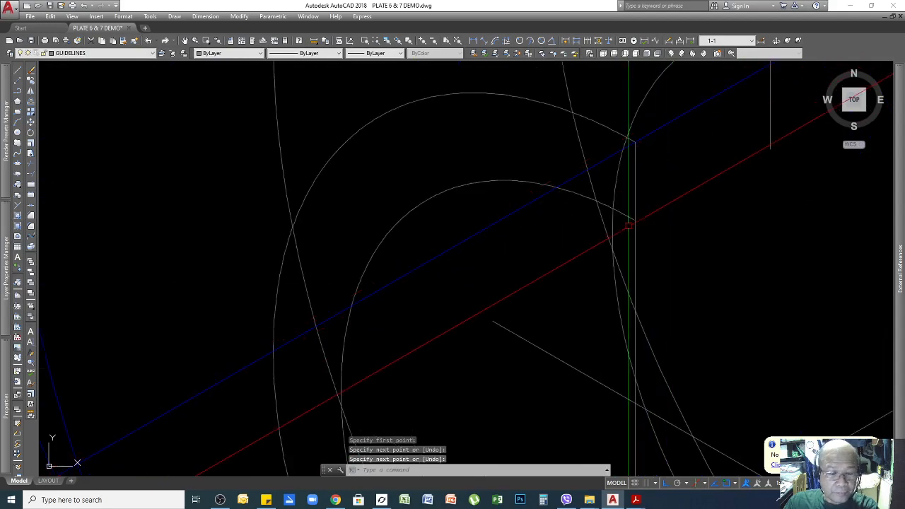
# Trim the new vertical line's part below the upper end of the inner trimmed ellipse
pyautogui.press('Return')
pyautogui.click(629, 218)
pyautogui.press('Return')
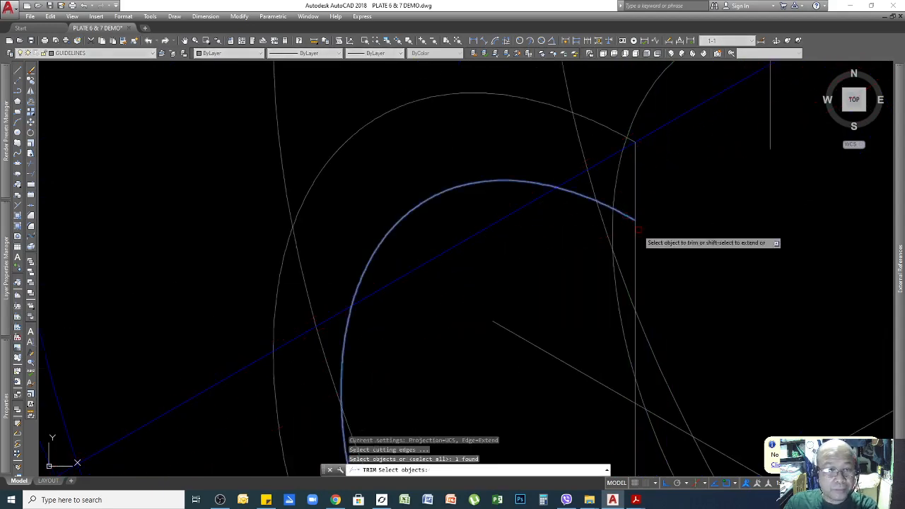
pyautogui.click(640, 231)
pyautogui.click(628, 242)
pyautogui.press('Return')
pyautogui.scroll(-2, 680, 146)
pyautogui.scroll(-5, 682, 146)
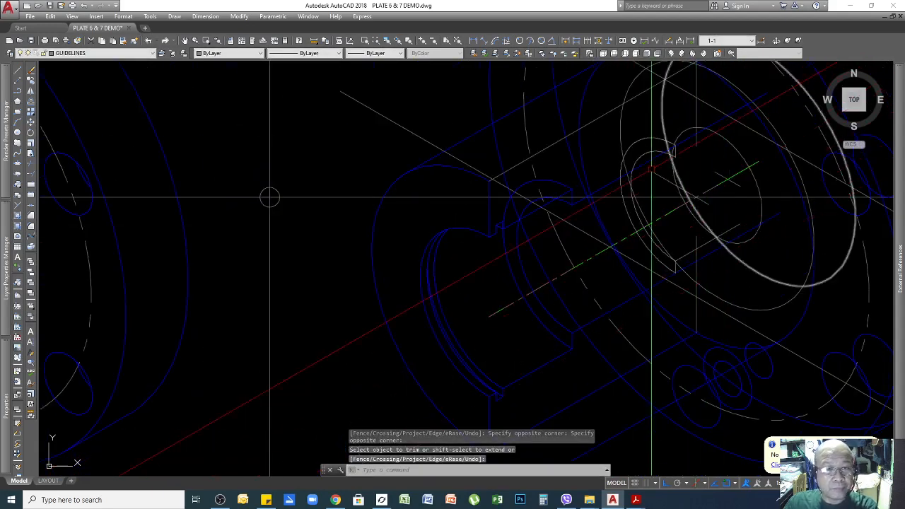
# Match the small bore step's trimmed ellipses and short vertical lines to the object outline properties of the existing isometric section line
pyautogui.click(132, 41)
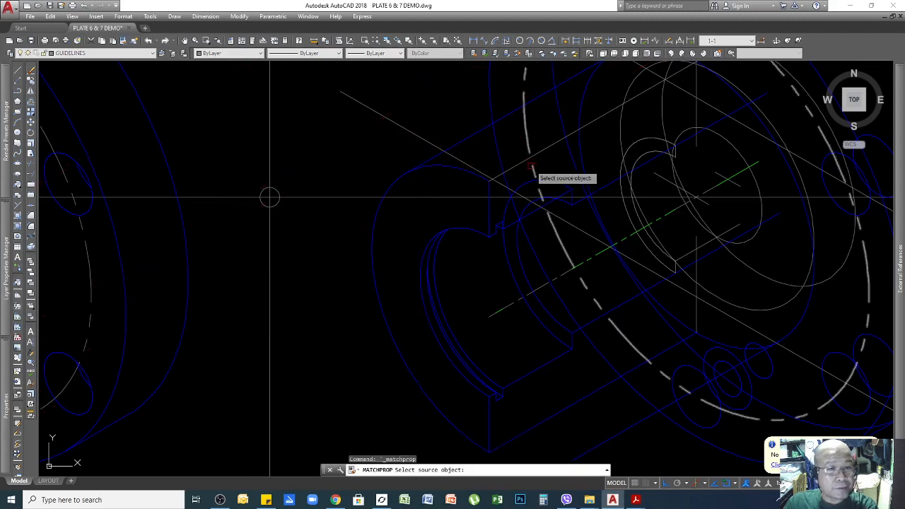
pyautogui.click(609, 184)
pyautogui.click(653, 148)
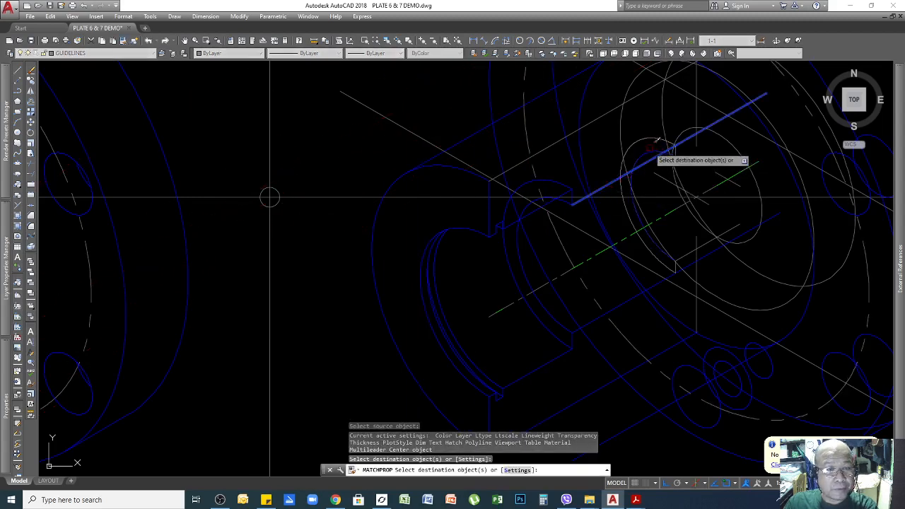
pyautogui.scroll(5, 700, 272)
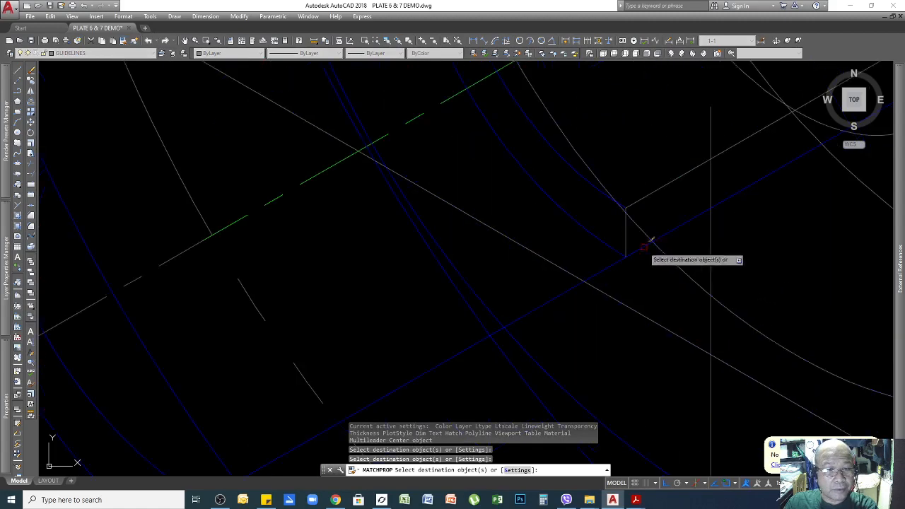
pyautogui.scroll(-5, 641, 196)
pyautogui.scroll(4, 662, 186)
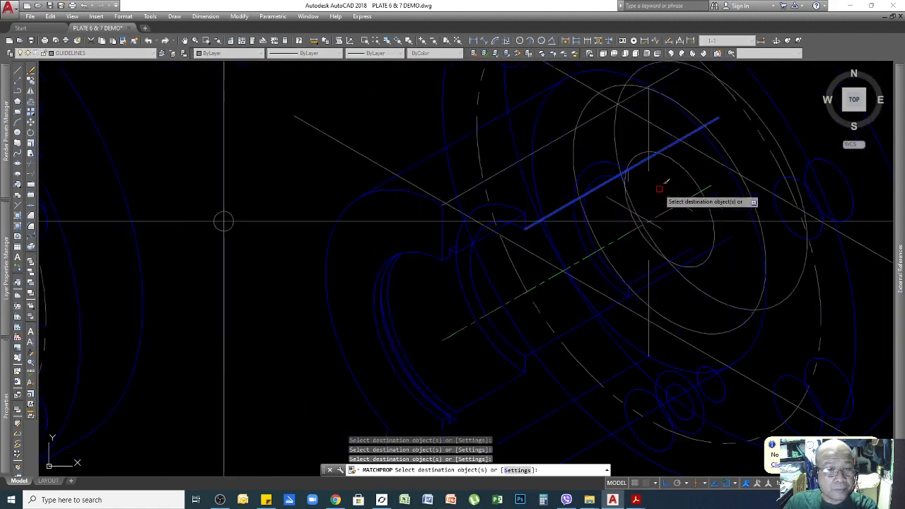
pyautogui.scroll(2, 609, 161)
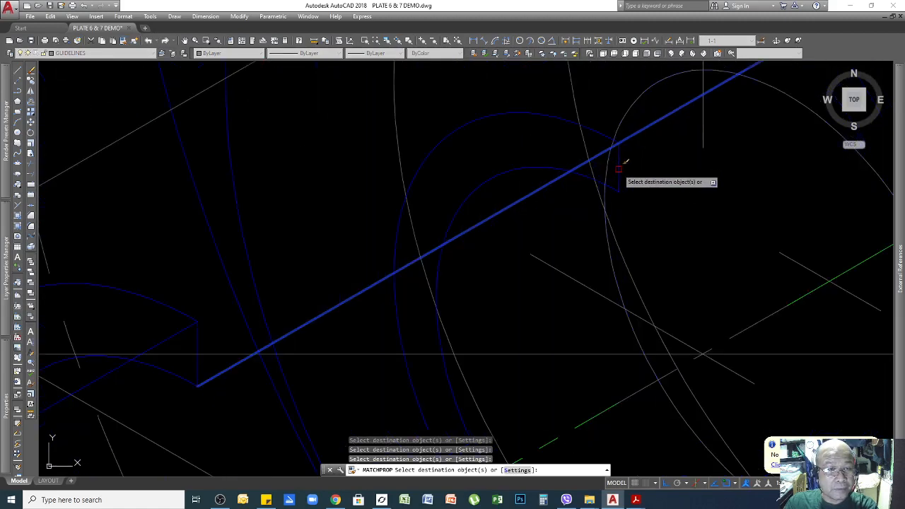
pyautogui.press('Return')
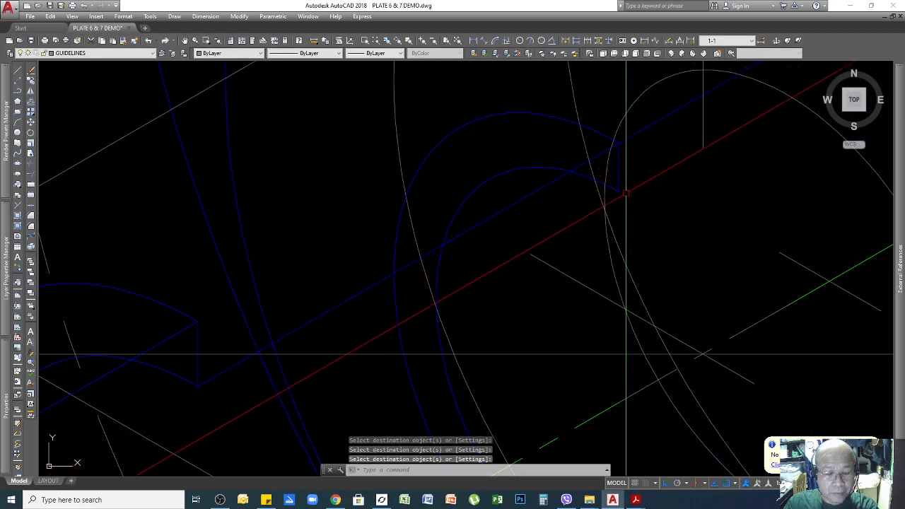
# Draw a line parallel to the part's axis from the lower end of the upper short vertical step line at the small bore
pyautogui.press('Return')
pyautogui.click(618, 192)
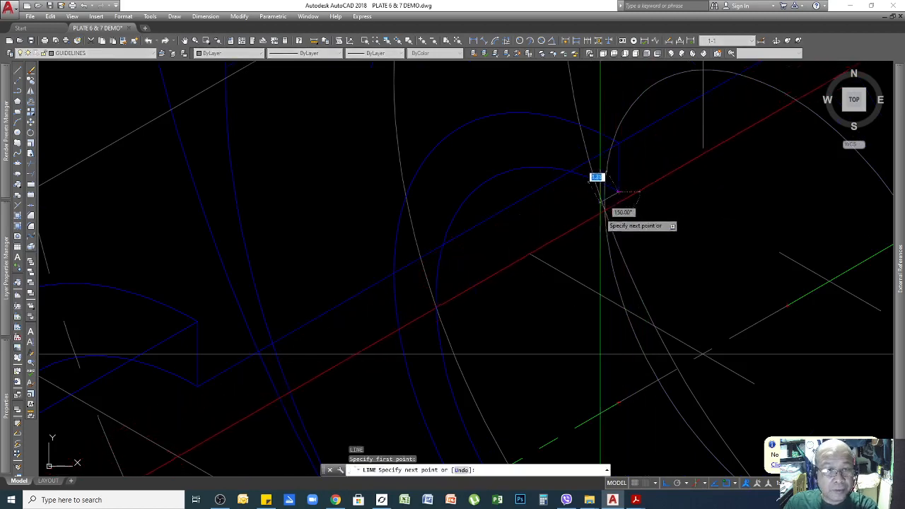
pyautogui.scroll(-6, 600, 215)
pyautogui.scroll(2, 683, 184)
pyautogui.click(710, 136)
pyautogui.press('Return')
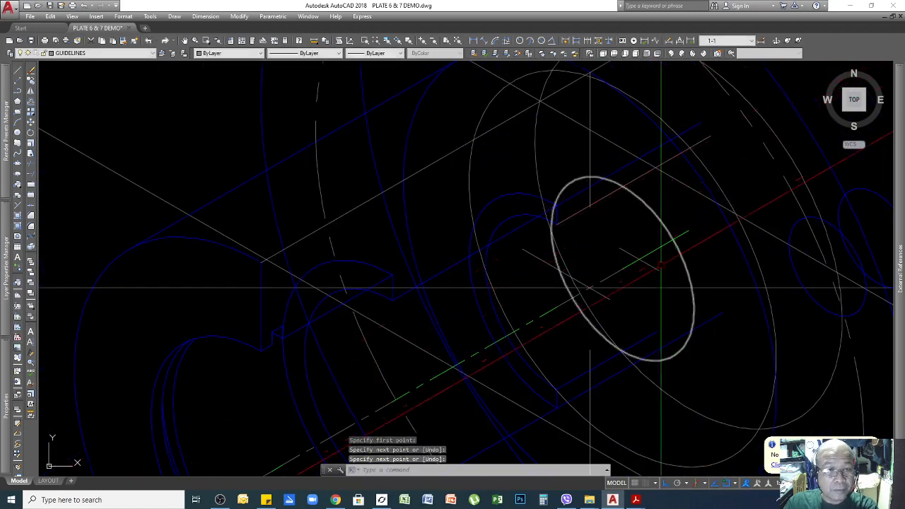
# Trim away the small bore step's inner and outer ellipse arcs above the upper isometric bore line
pyautogui.scroll(-4, 615, 289)
pyautogui.scroll(4, 581, 248)
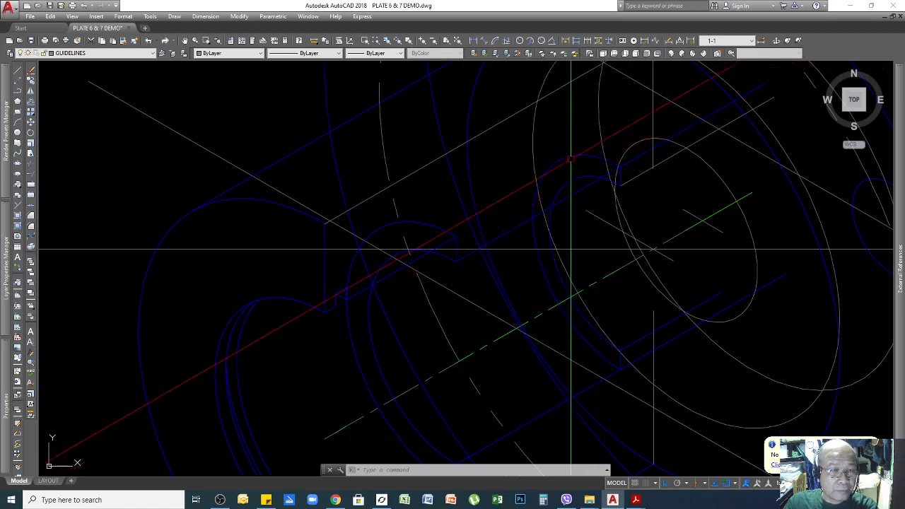
pyautogui.write('tr')
pyautogui.press('Return')
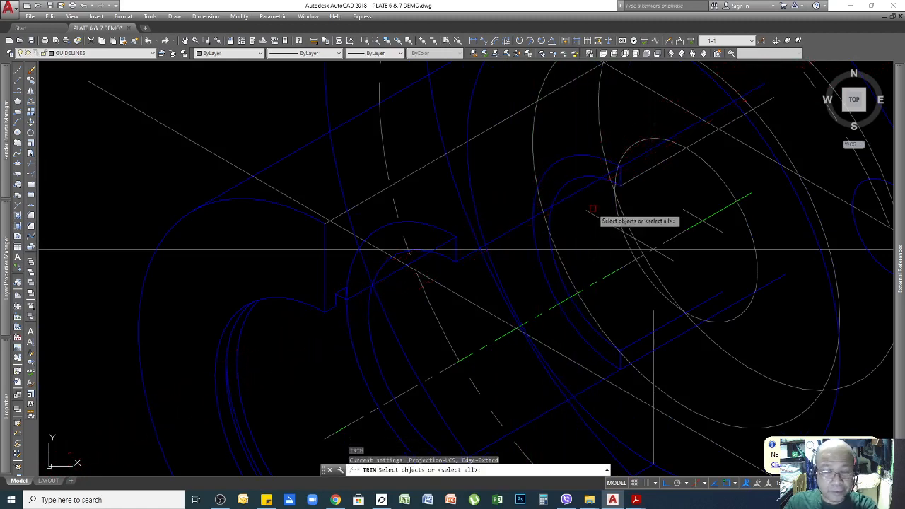
pyautogui.click(575, 191)
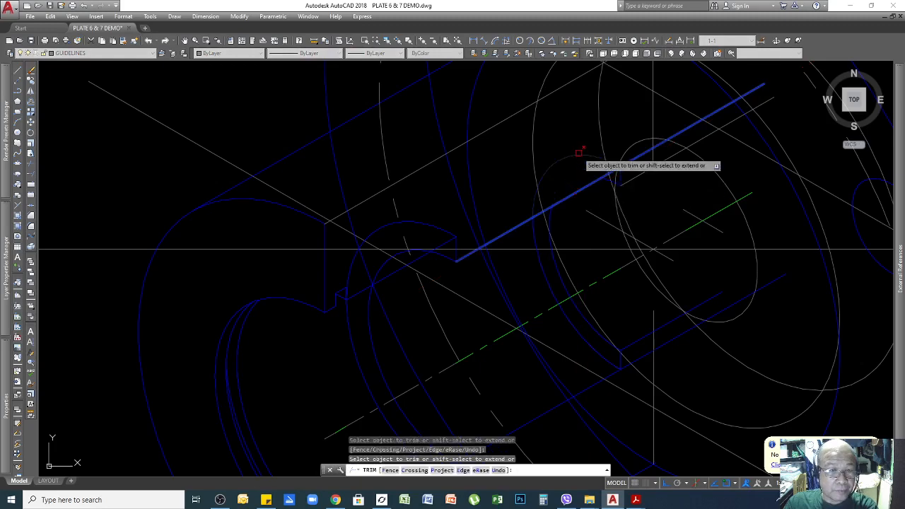
pyautogui.press('Return')
# Trim away the inner and outer ellipse arcs of the middle bore step above the upper isometric section line
pyautogui.scroll(-2, 653, 171)
pyautogui.scroll(6, 464, 237)
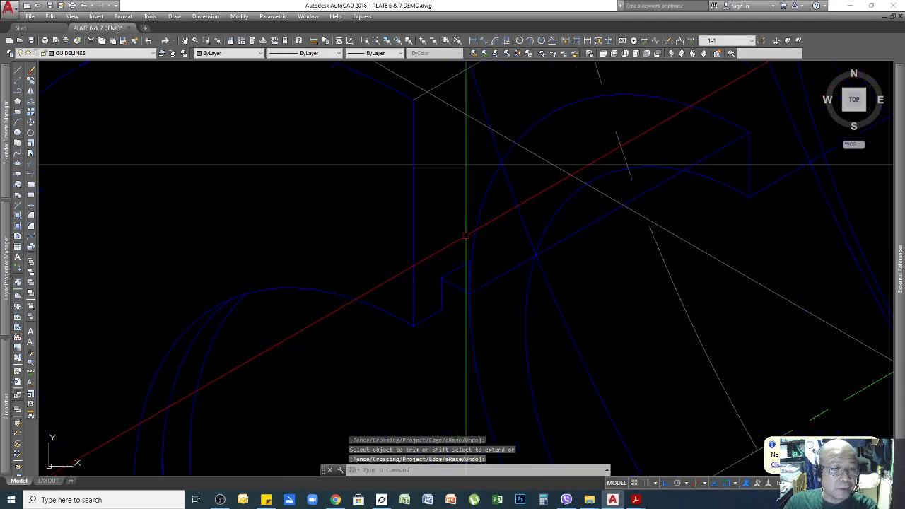
pyautogui.write('tr')
pyautogui.press('Return')
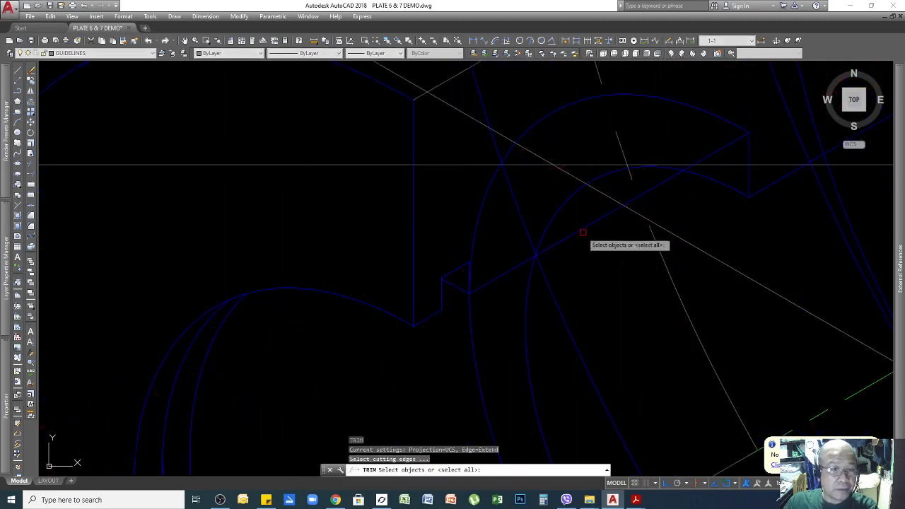
pyautogui.click(578, 229)
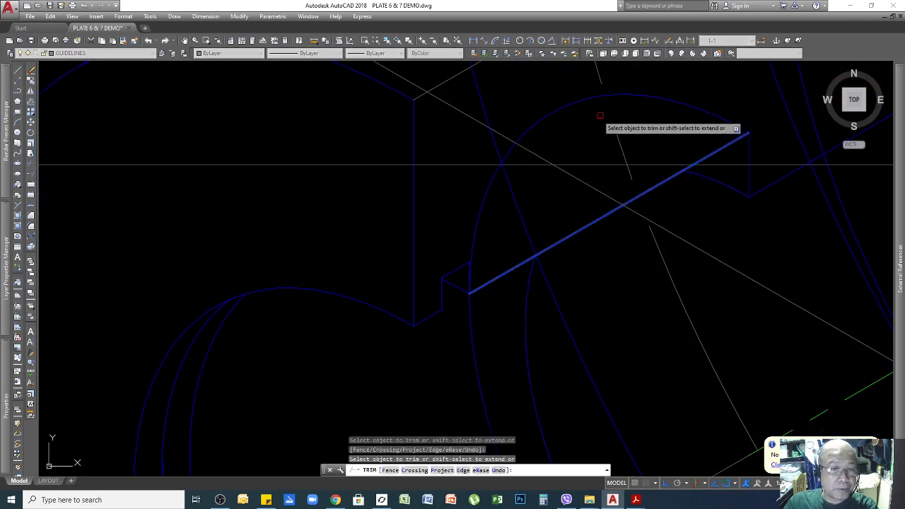
pyautogui.press('Return')
pyautogui.scroll(-2, 590, 186)
pyautogui.scroll(-2, 389, 188)
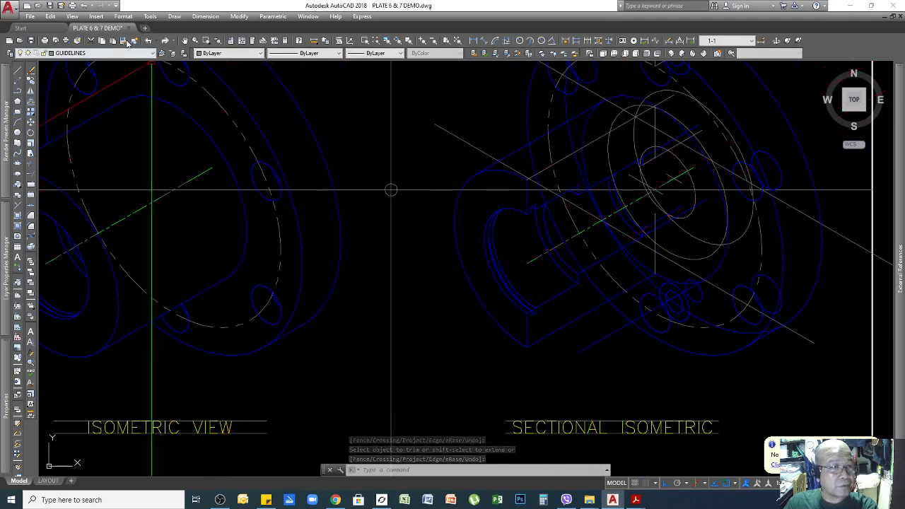
# Match the hub's upper isometric section edge to the object outline properties of the vertical line at the hub's front face
pyautogui.click(127, 41)
pyautogui.scroll(4, 562, 172)
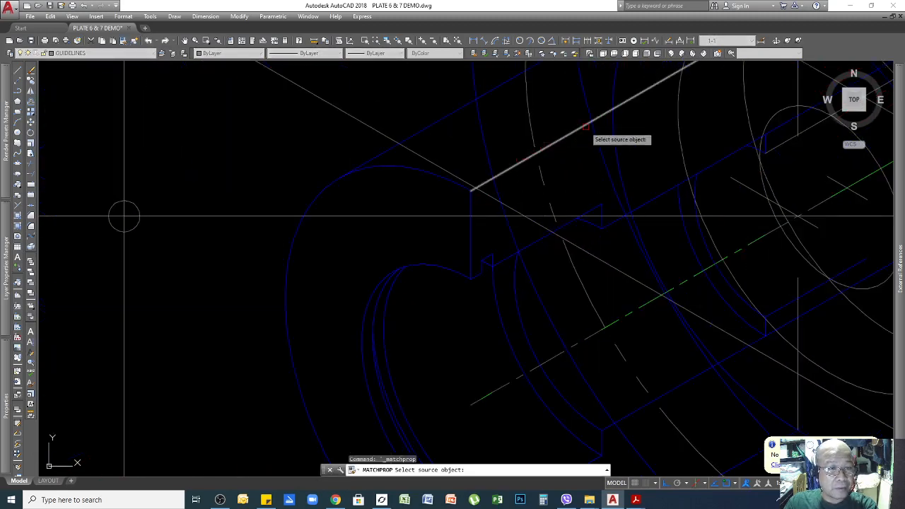
pyautogui.click(471, 233)
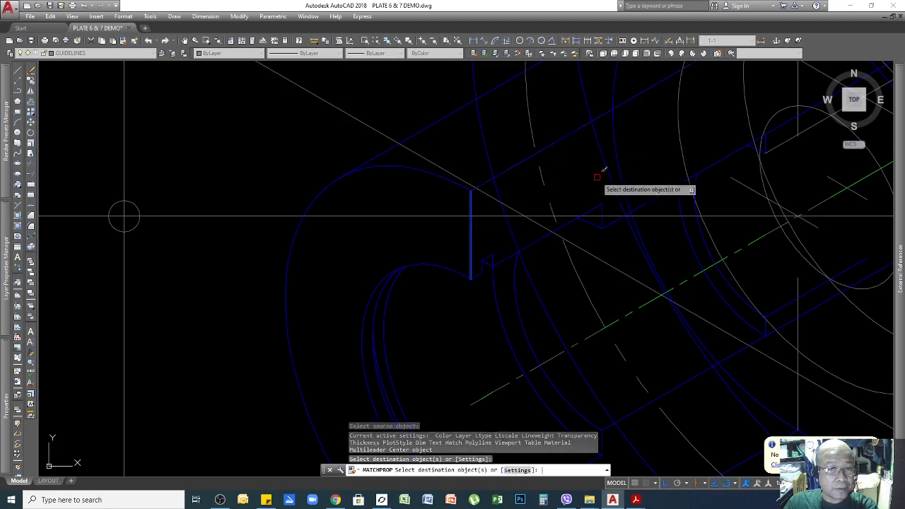
pyautogui.press('Return')
# Trim away the hidden part of the hub's base ellipse between the upper tangent line and the lower section edge
pyautogui.scroll(-5, 423, 242)
pyautogui.scroll(3, 523, 254)
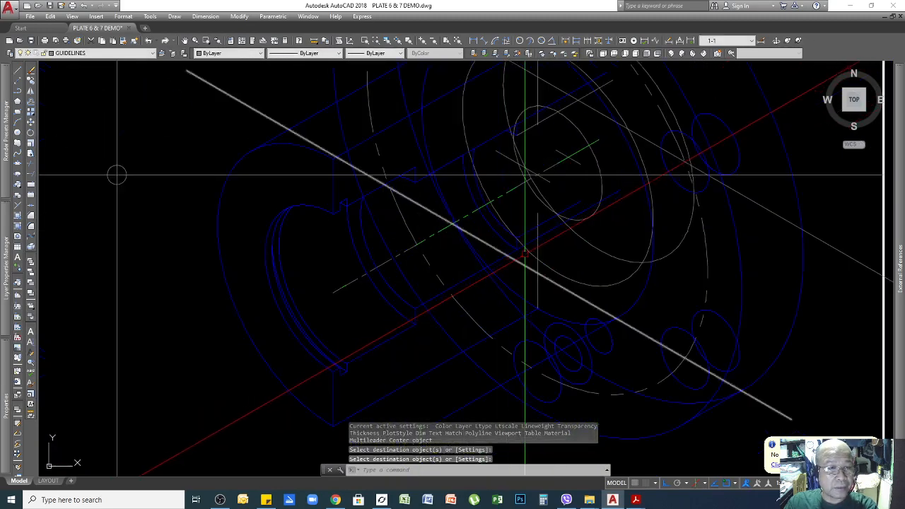
pyautogui.scroll(-5, 287, 204)
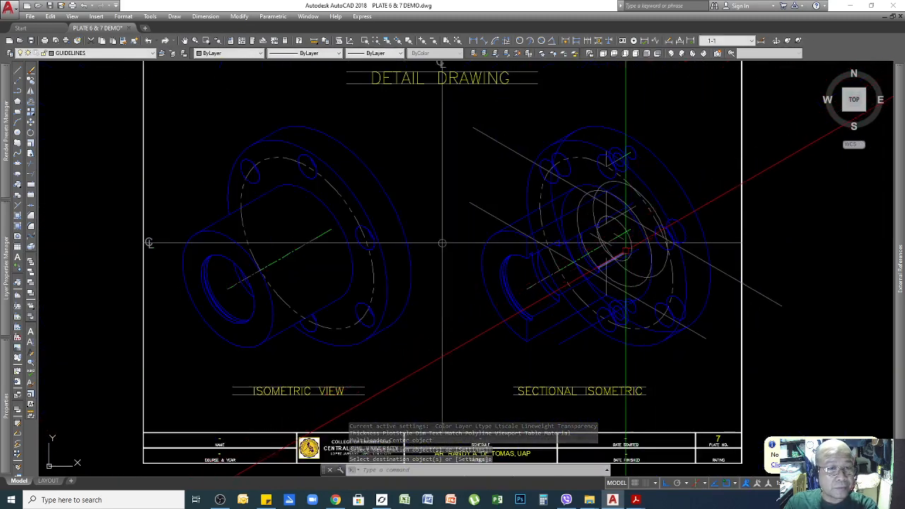
pyautogui.scroll(4, 356, 260)
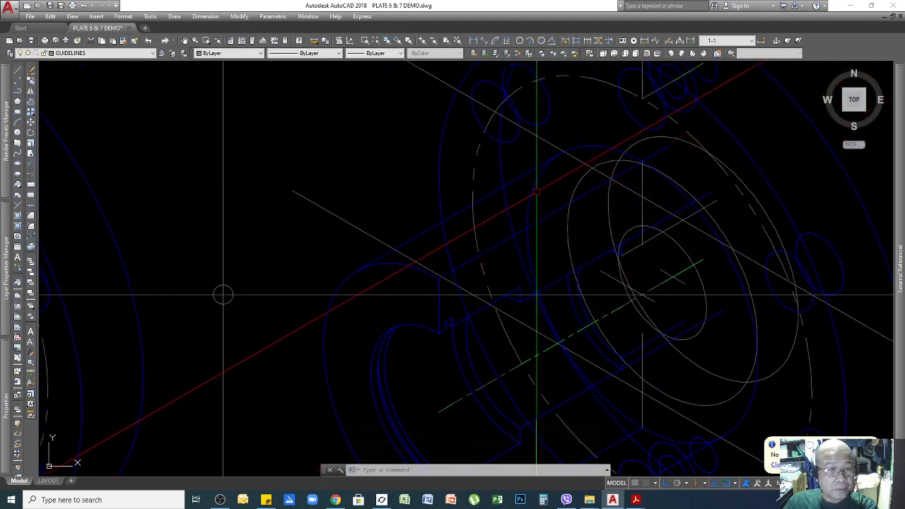
pyautogui.click(533, 190)
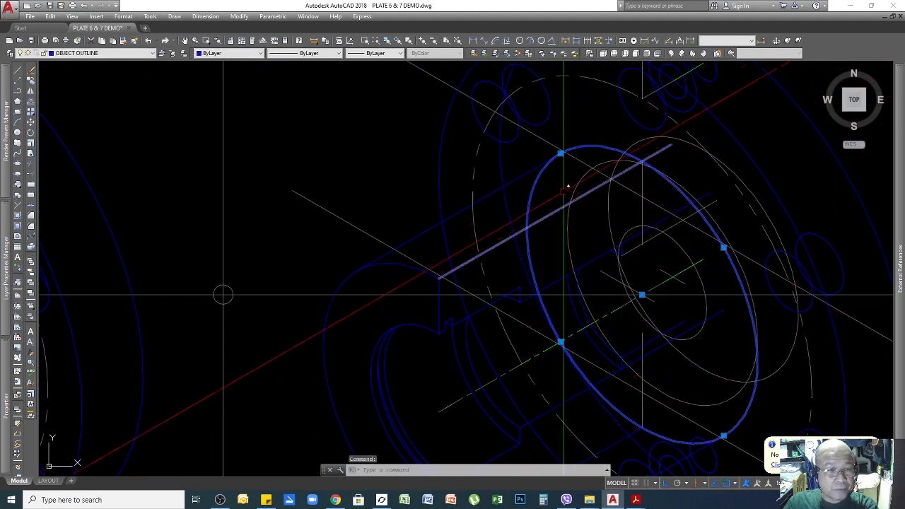
pyautogui.press('Escape')
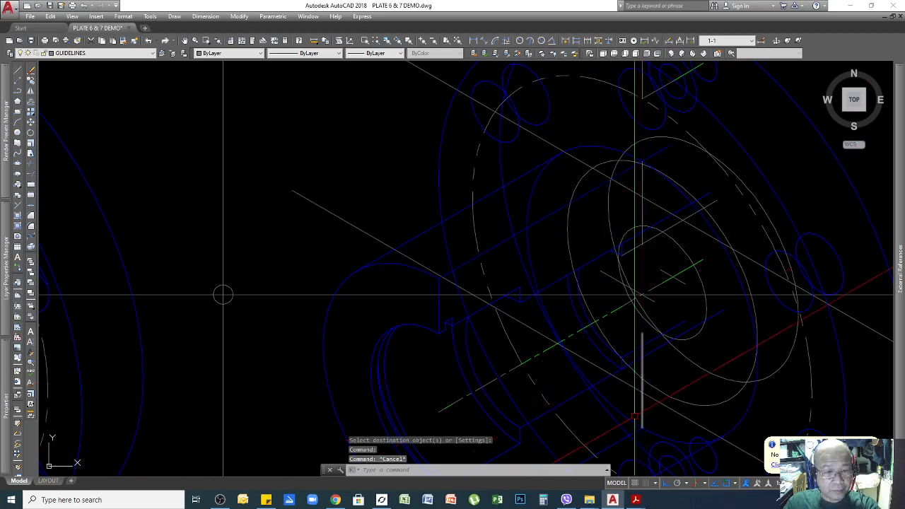
pyautogui.press('Return')
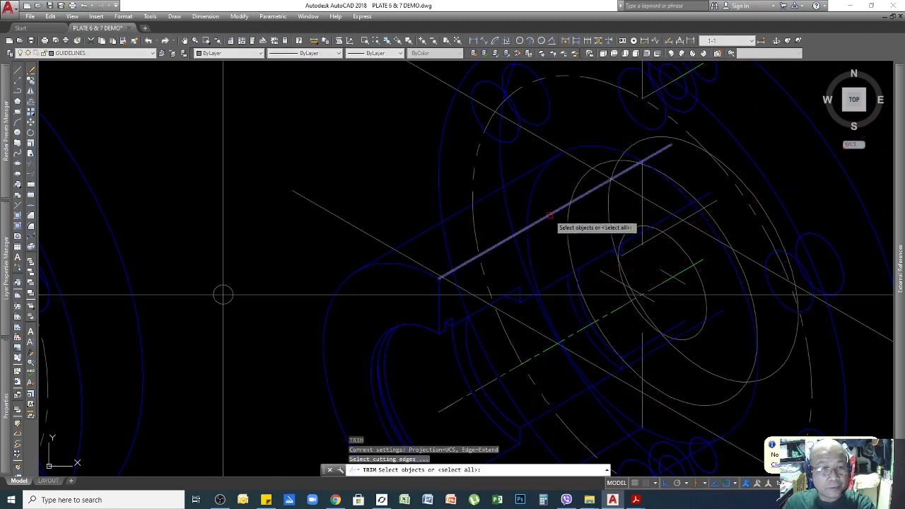
pyautogui.click(538, 167)
pyautogui.click(612, 445)
pyautogui.press('Return')
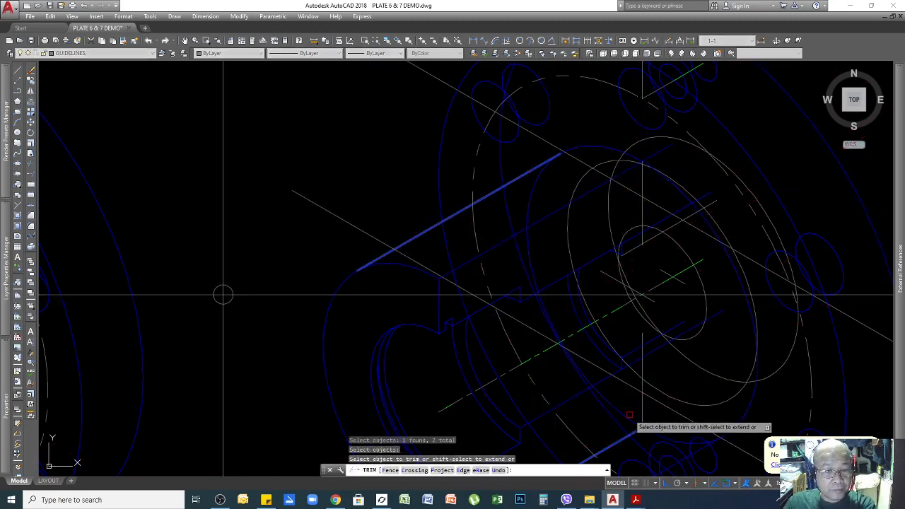
pyautogui.click(629, 415)
pyautogui.click(628, 419)
pyautogui.press('Return')
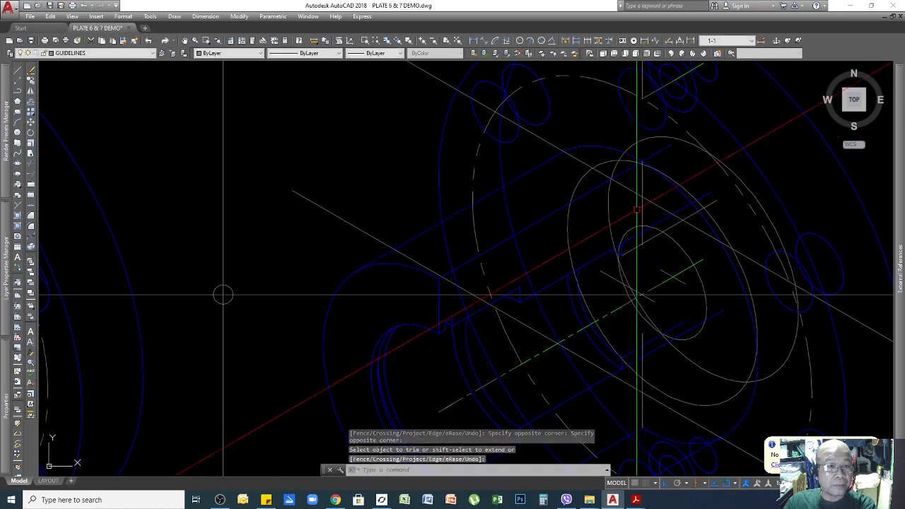
# Trim away the hidden part of the rear flange ellipse between the flange's upper and lower tangent lines
pyautogui.scroll(-3, 481, 226)
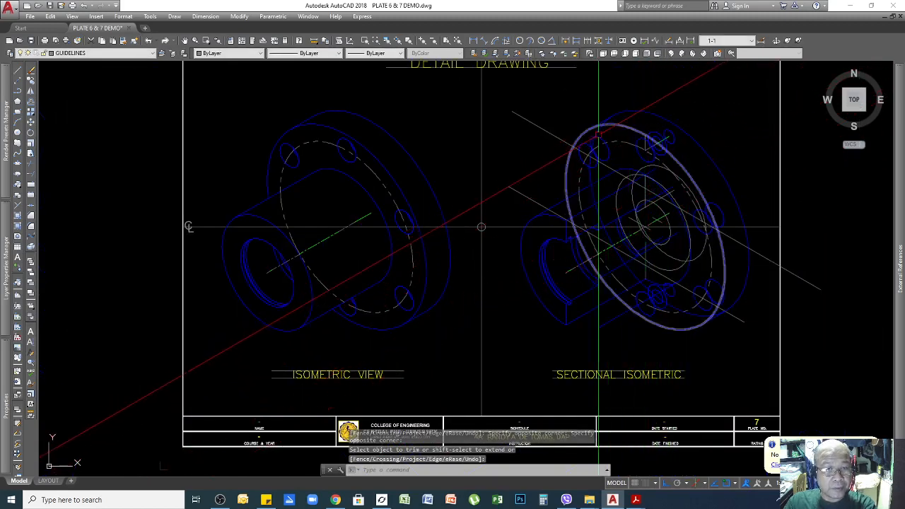
pyautogui.scroll(4, 605, 131)
pyautogui.press('Return')
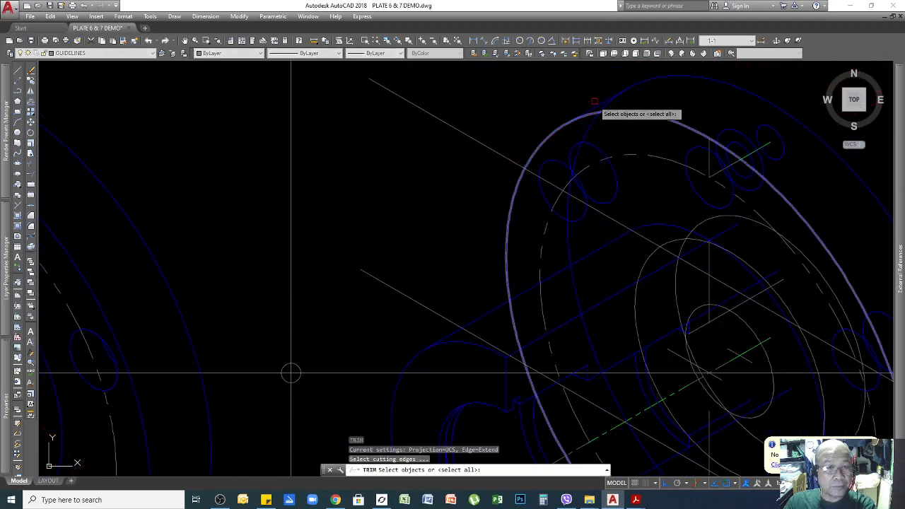
pyautogui.click(594, 101)
pyautogui.scroll(-3, 590, 106)
pyautogui.scroll(5, 699, 297)
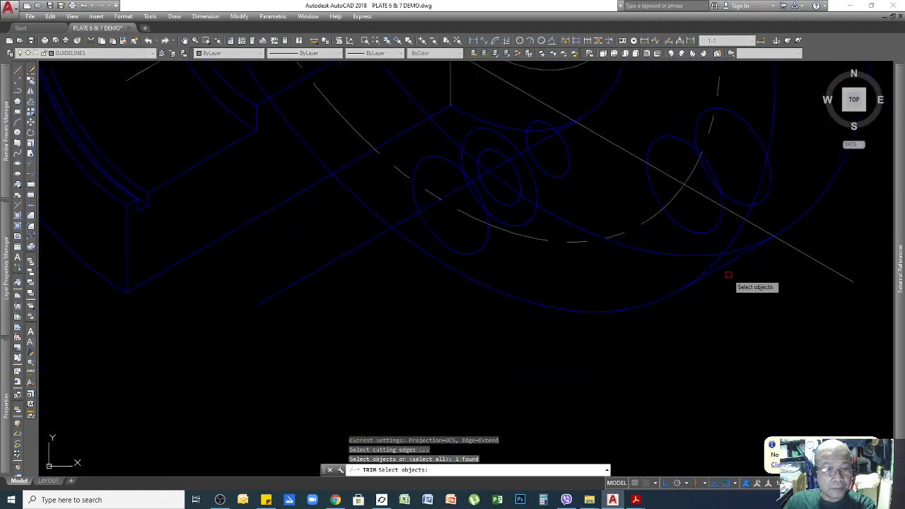
pyautogui.click(727, 264)
pyautogui.press('Return')
pyautogui.click(670, 253)
pyautogui.scroll(-7, 687, 332)
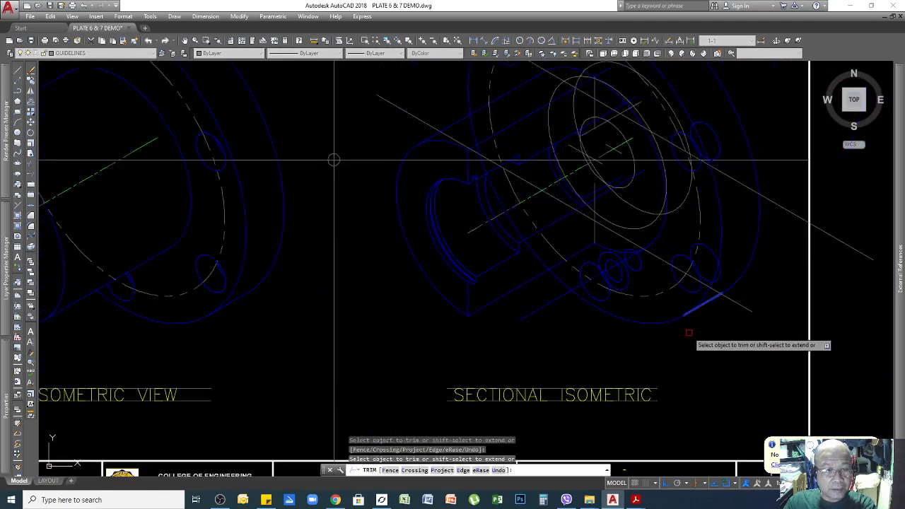
pyautogui.press('Return')
pyautogui.scroll(2, 644, 253)
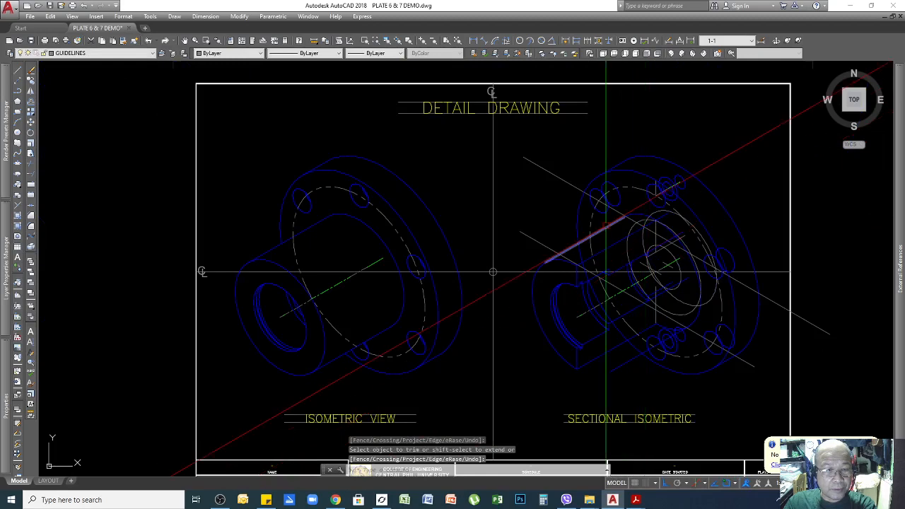
pyautogui.scroll(3, 598, 272)
pyautogui.click(509, 148)
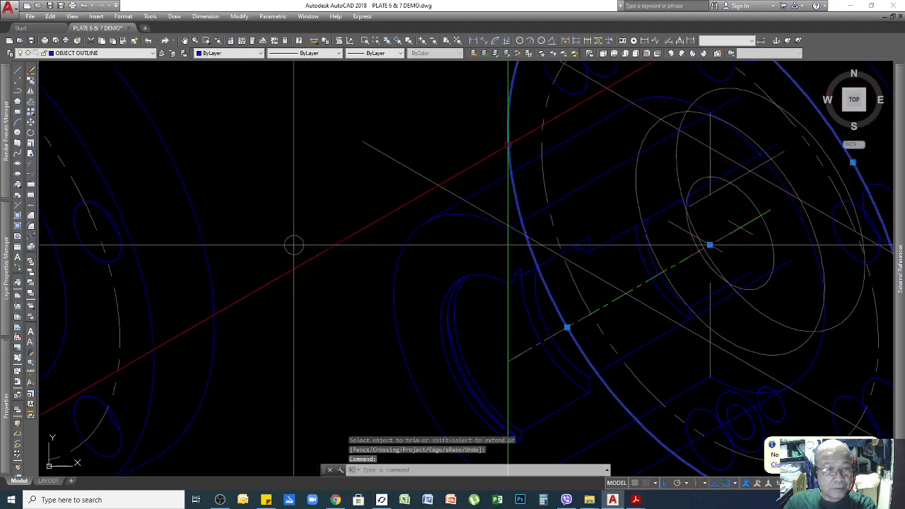
pyautogui.scroll(-2, 552, 168)
pyautogui.press('Escape')
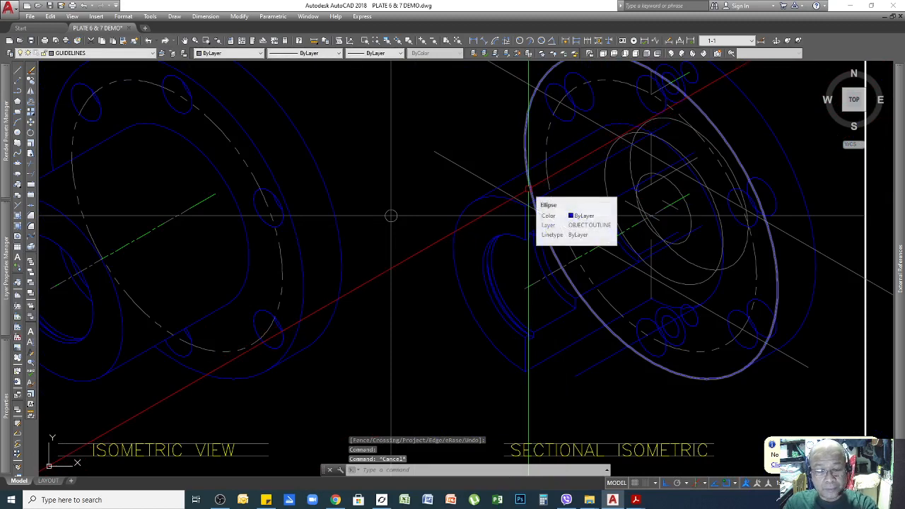
pyautogui.write('tr')
pyautogui.press('Return')
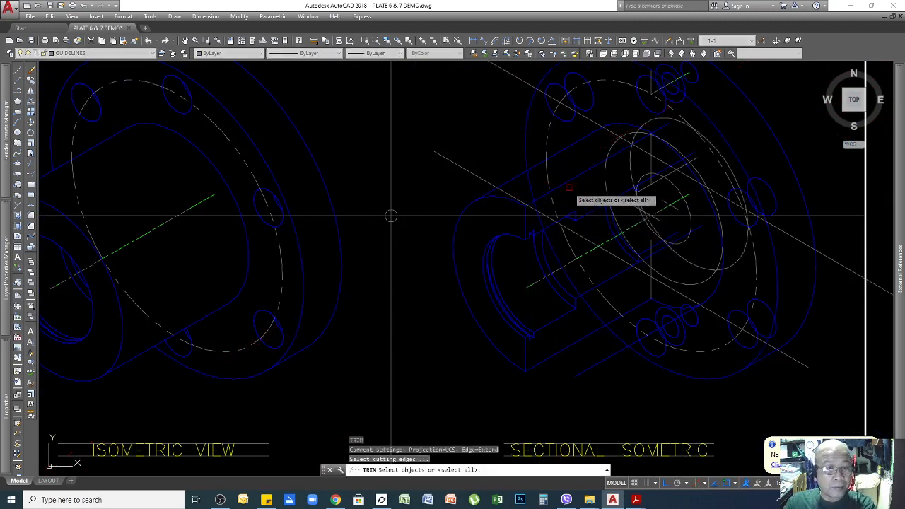
pyautogui.click(533, 170)
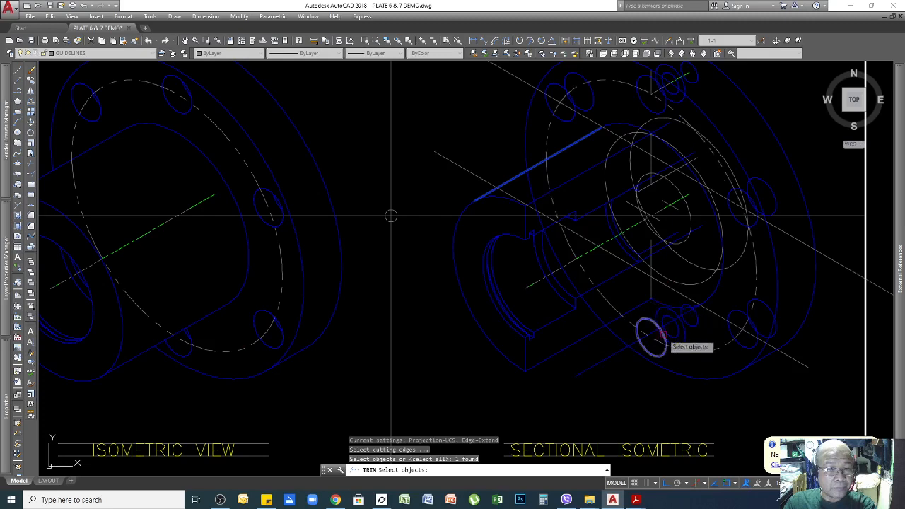
pyautogui.scroll(-4, 659, 235)
pyautogui.scroll(2, 672, 205)
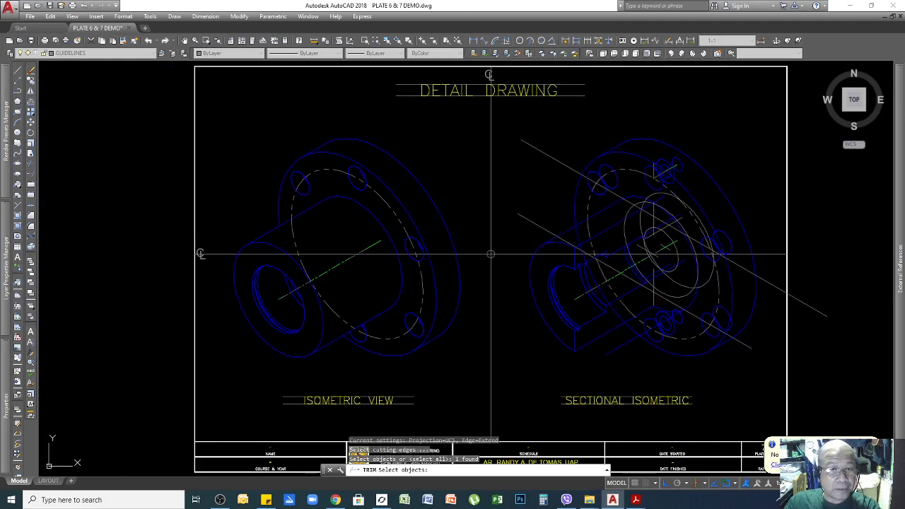
pyautogui.press('Escape')
# Draw an isometric section line about 30 units long at 30 degrees from the front flange's upper edge past the rear flange ellipse
pyautogui.scroll(3, 646, 186)
pyautogui.scroll(-3, 646, 186)
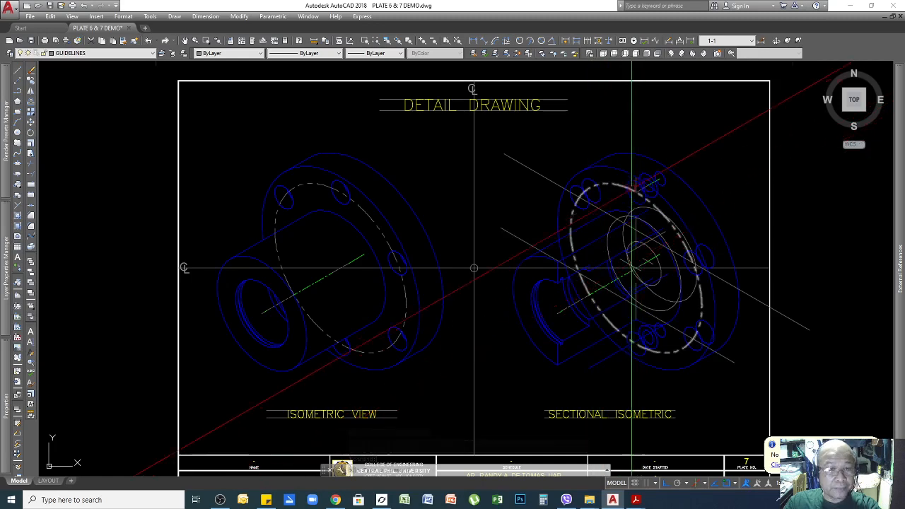
pyautogui.scroll(4, 651, 162)
pyautogui.scroll(2, 652, 162)
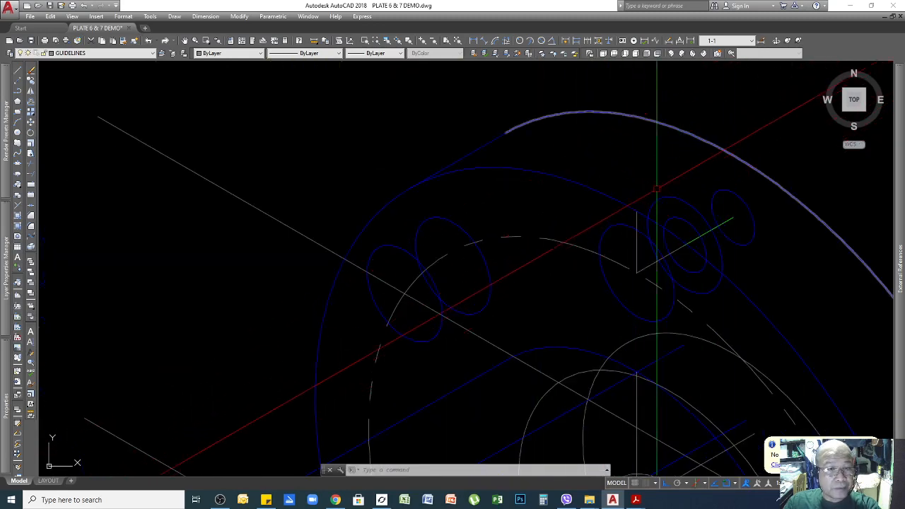
pyautogui.scroll(-3, 640, 237)
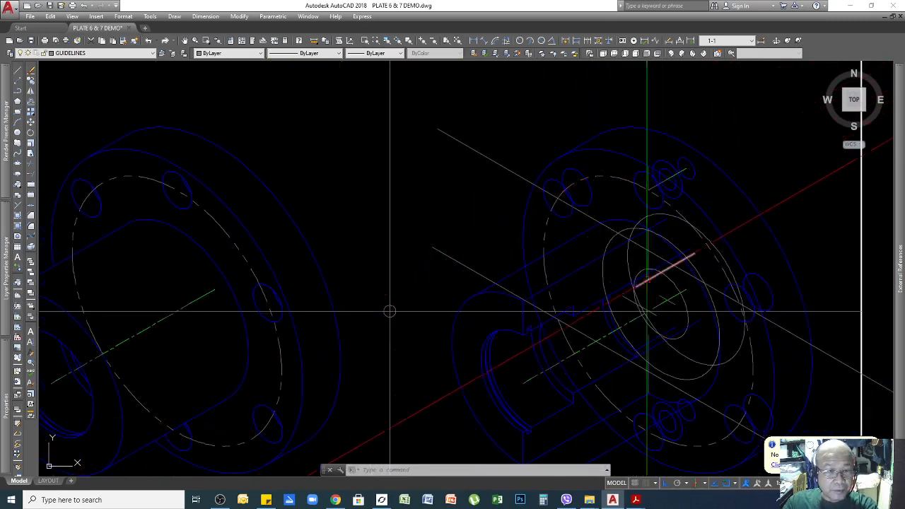
pyautogui.scroll(3, 649, 279)
pyautogui.scroll(-3, 649, 279)
pyautogui.scroll(3, 615, 124)
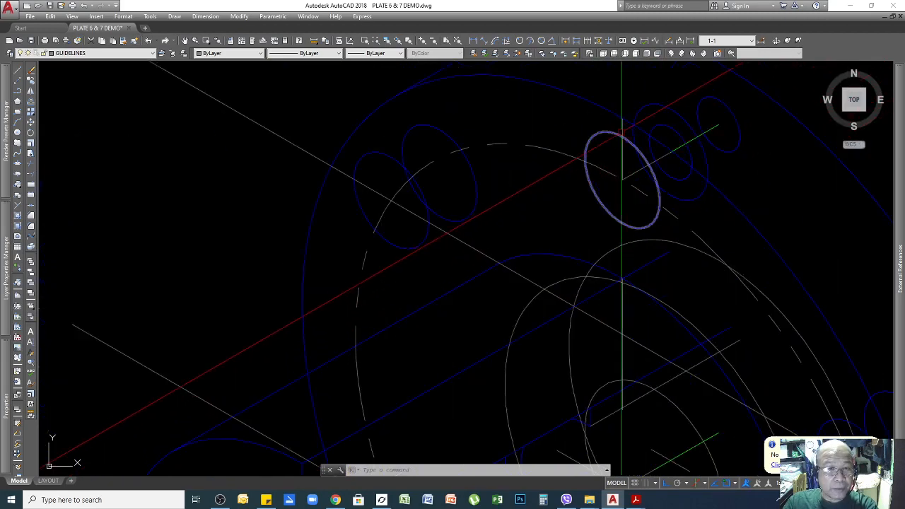
pyautogui.write('l')
pyautogui.press('Return')
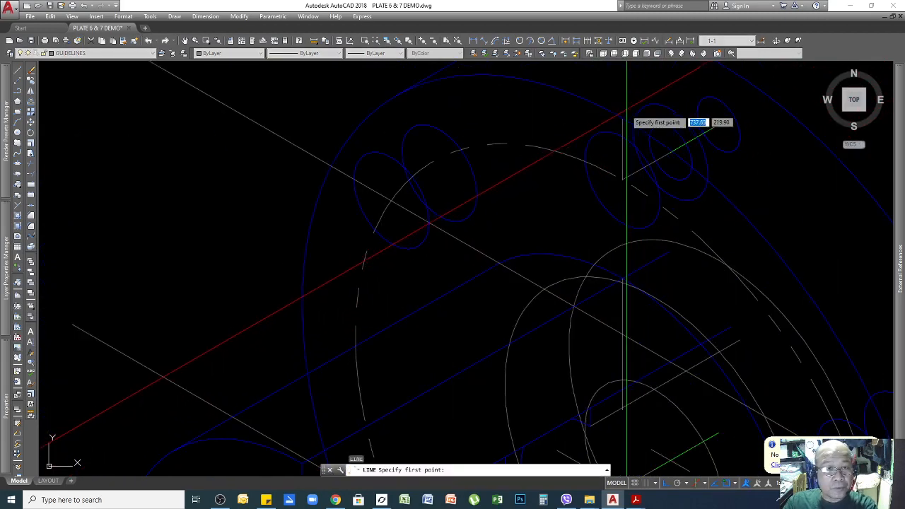
pyautogui.click(622, 118)
pyautogui.scroll(-4, 685, 190)
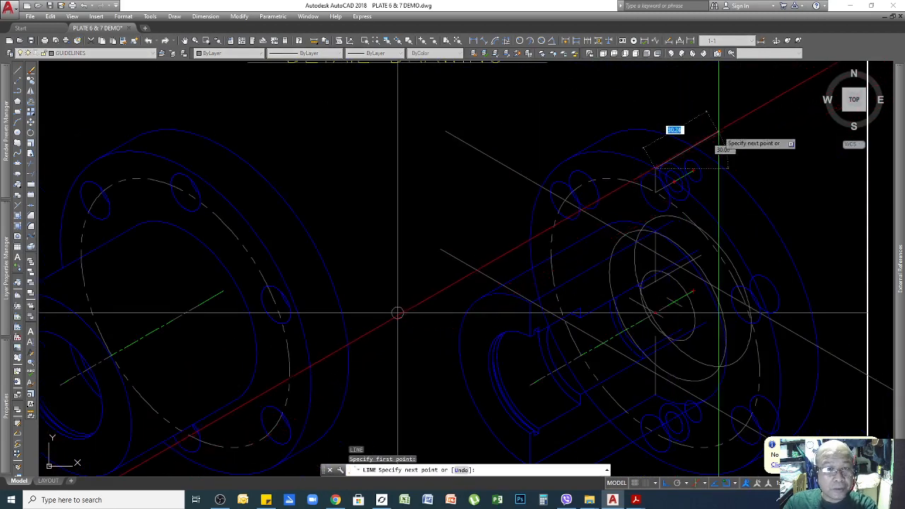
pyautogui.click(716, 134)
pyautogui.press('Return')
# Stretch the vertical line at the top of the flange's front face down to the hub's upper section edge
pyautogui.scroll(4, 702, 141)
pyautogui.click(577, 235)
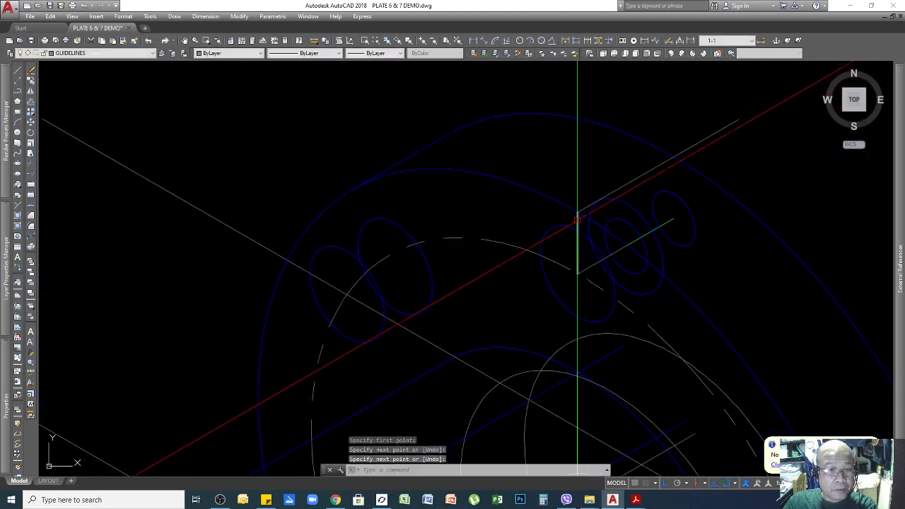
pyautogui.click(577, 273)
pyautogui.scroll(5, 593, 283)
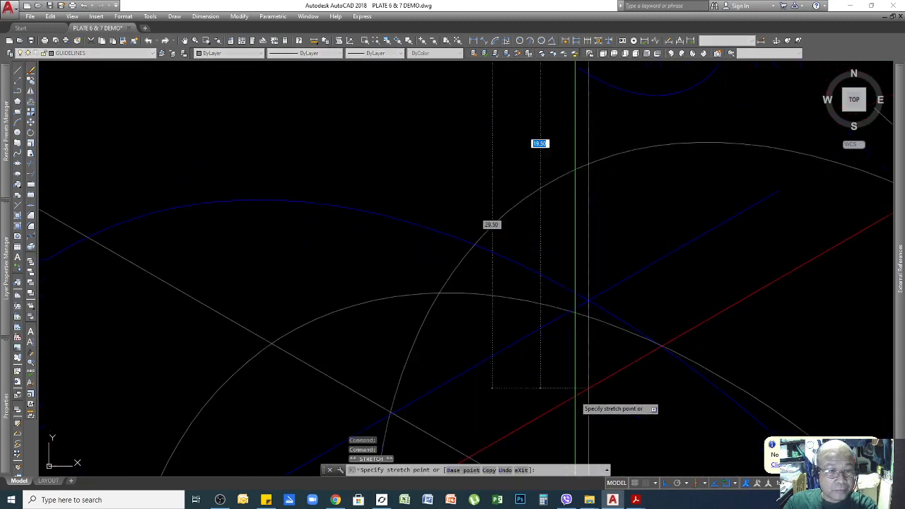
pyautogui.press('Escape')
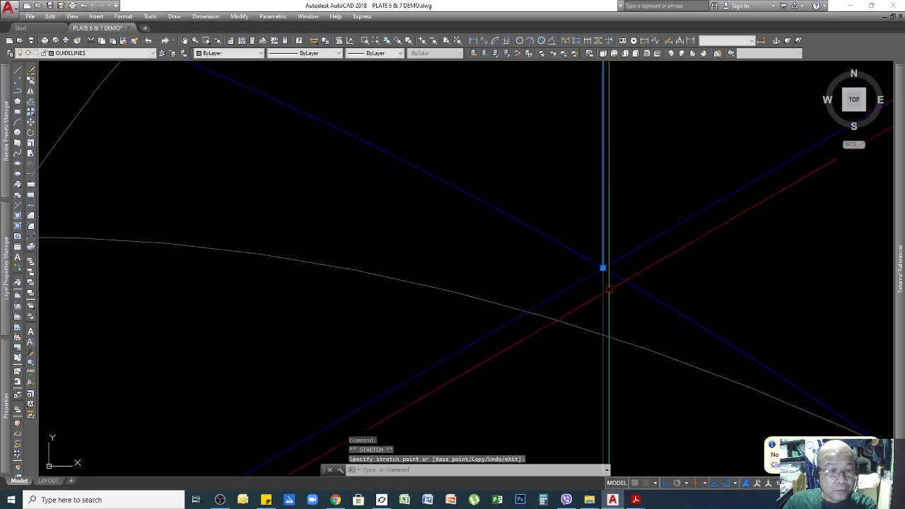
pyautogui.scroll(-4, 601, 263)
pyautogui.press('Escape')
pyautogui.scroll(-4, 598, 259)
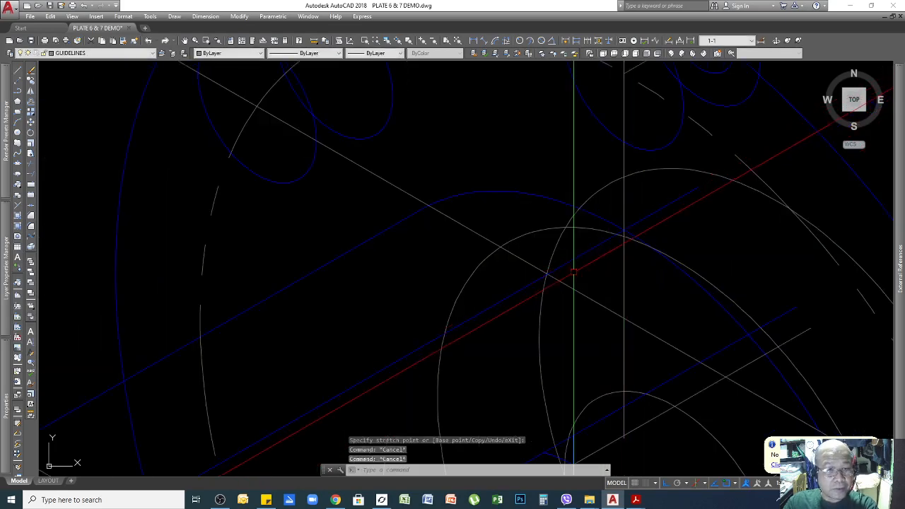
# Trim off the hub's upper section edge where it extends beyond the flange's vertical section line
pyautogui.write('tr')
pyautogui.press('Return')
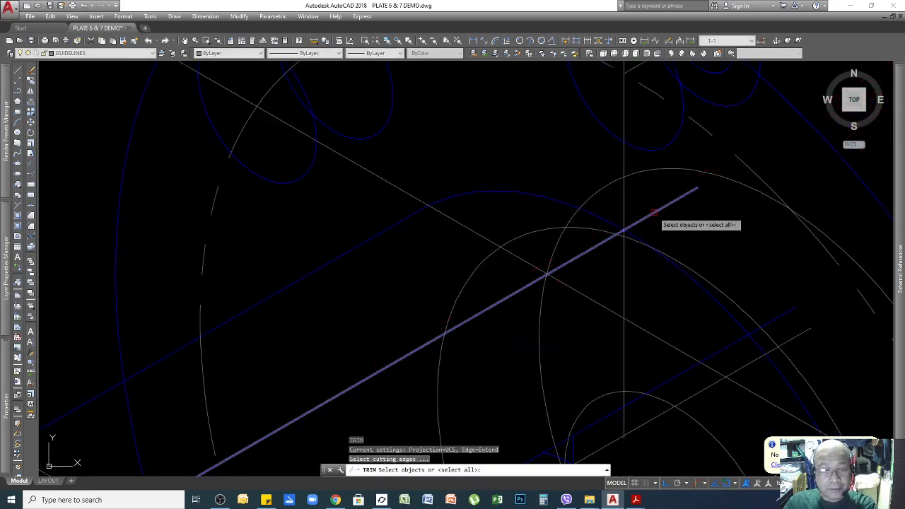
pyautogui.click(625, 205)
pyautogui.press('Return')
pyautogui.scroll(-3, 724, 258)
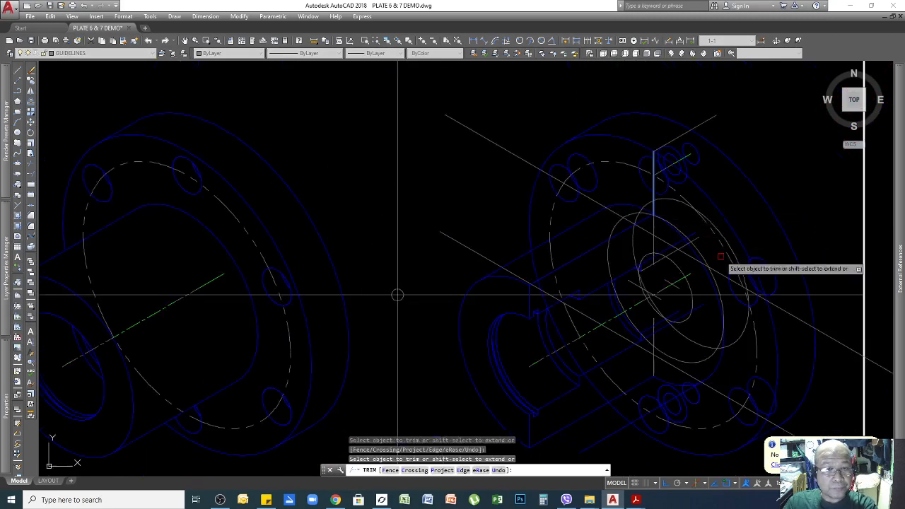
pyautogui.press('Return')
# Draw a vertical line from the crossing of the upper section line and rear flange ellipse down past the flange's lower edge
pyautogui.scroll(4, 202, 393)
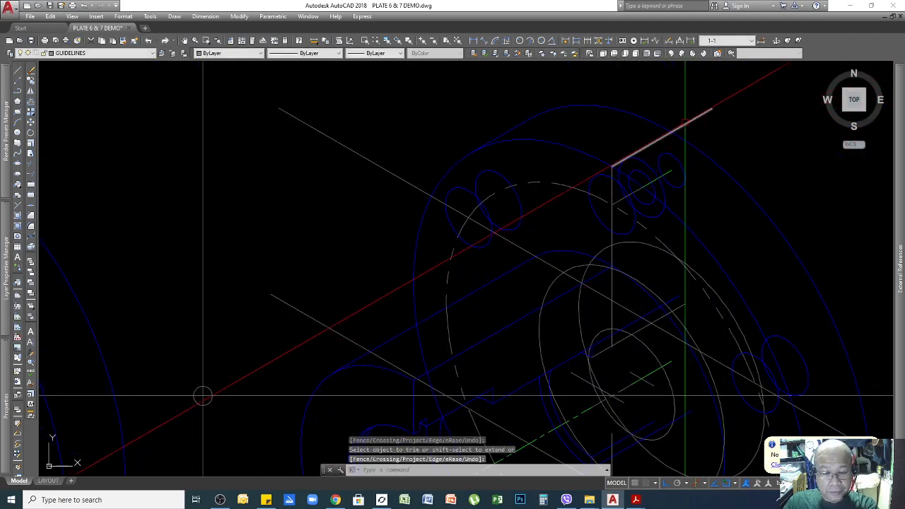
pyautogui.write('l')
pyautogui.press('Return')
pyautogui.click(670, 133)
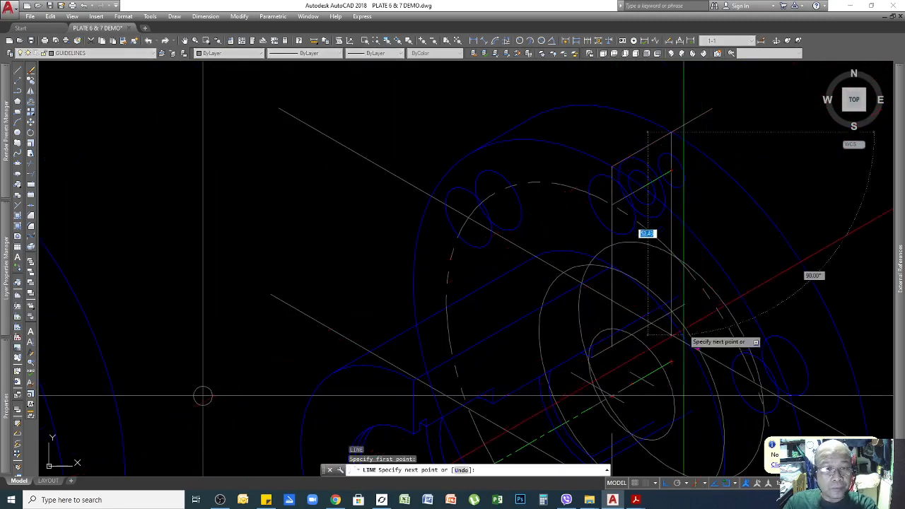
pyautogui.scroll(-3, 681, 252)
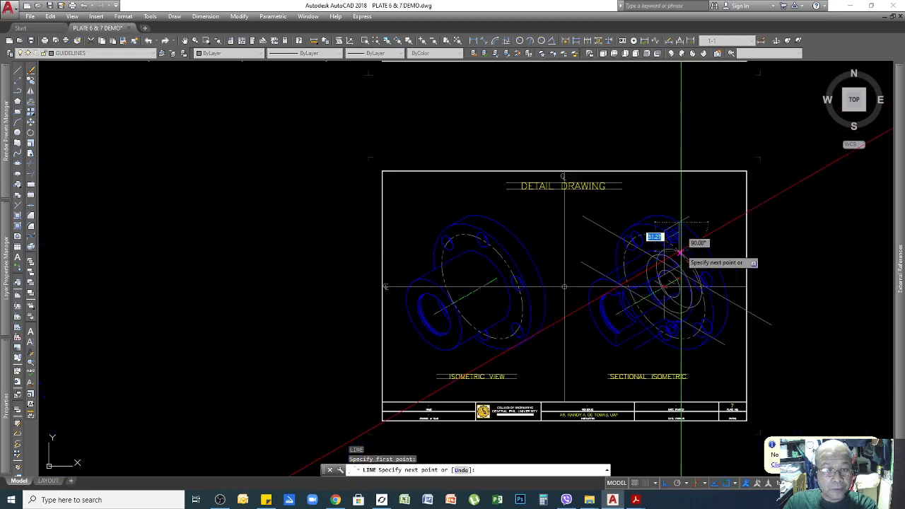
pyautogui.click(686, 366)
pyautogui.press('Return')
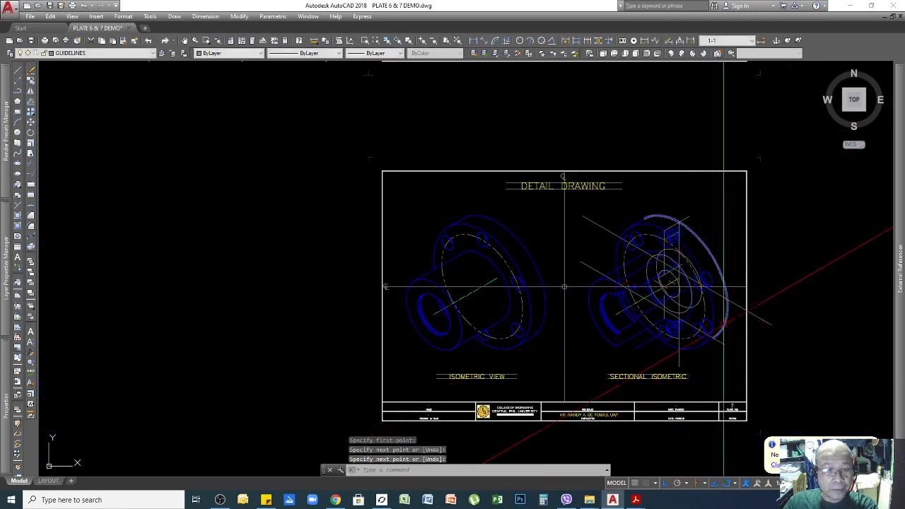
# Try to complete the rear flange ellipse by mirroring its arc across the line joining its endpoints, keeping the original
pyautogui.scroll(4, 729, 288)
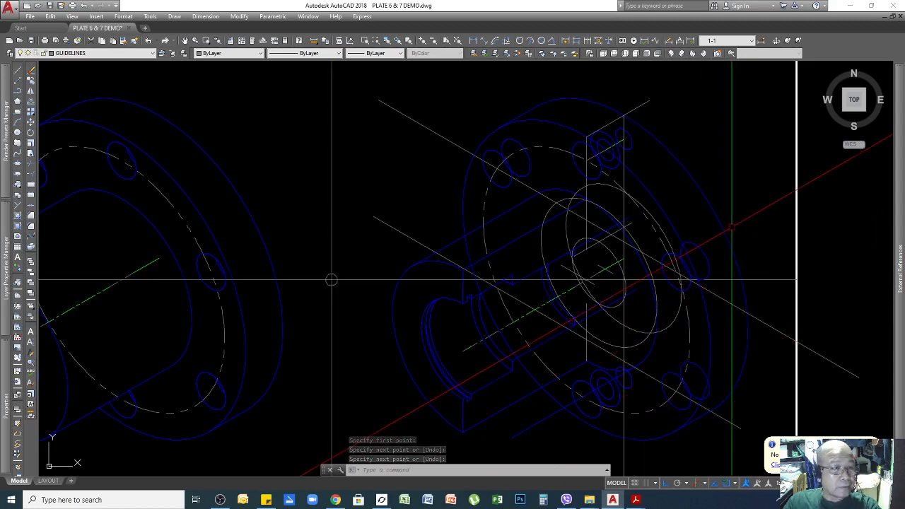
pyautogui.click(707, 171)
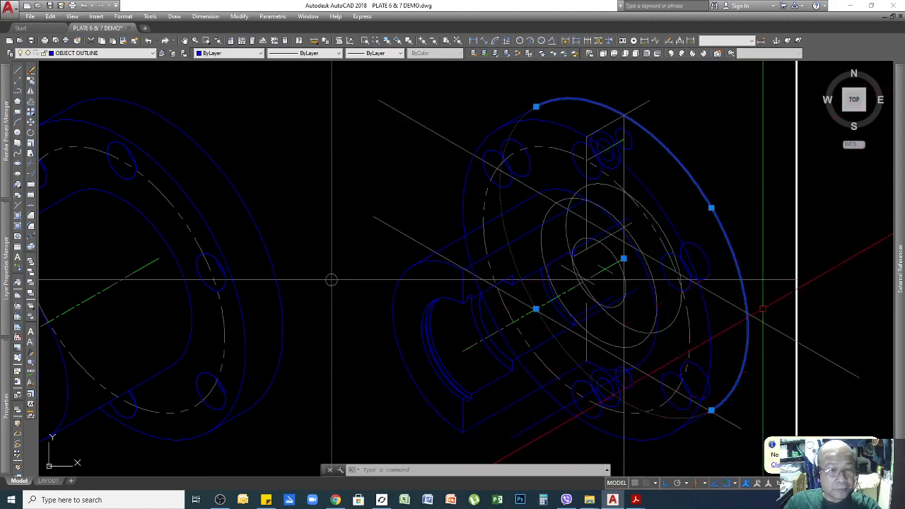
pyautogui.press('Escape')
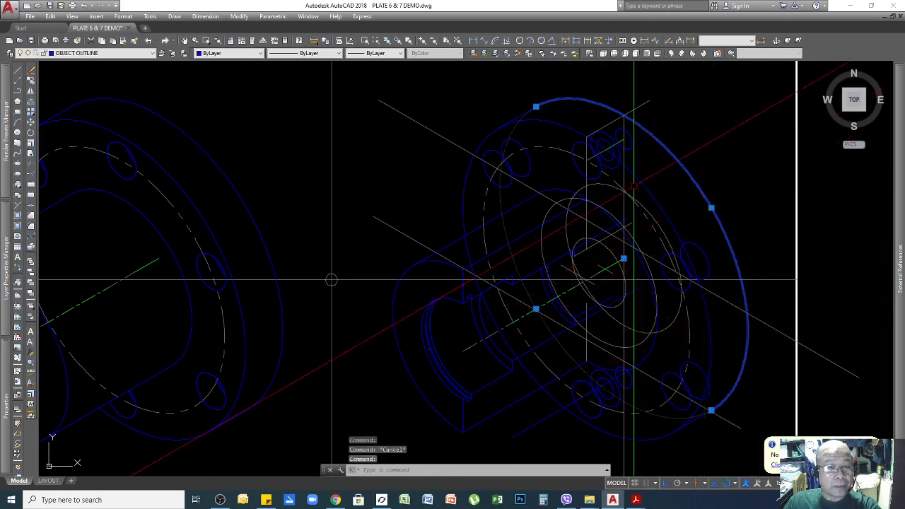
pyautogui.click(31, 92)
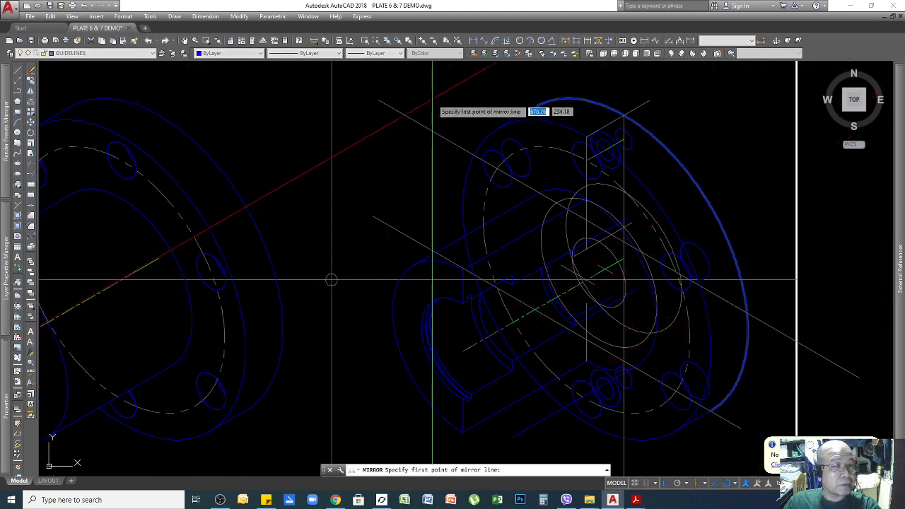
pyautogui.click(535, 106)
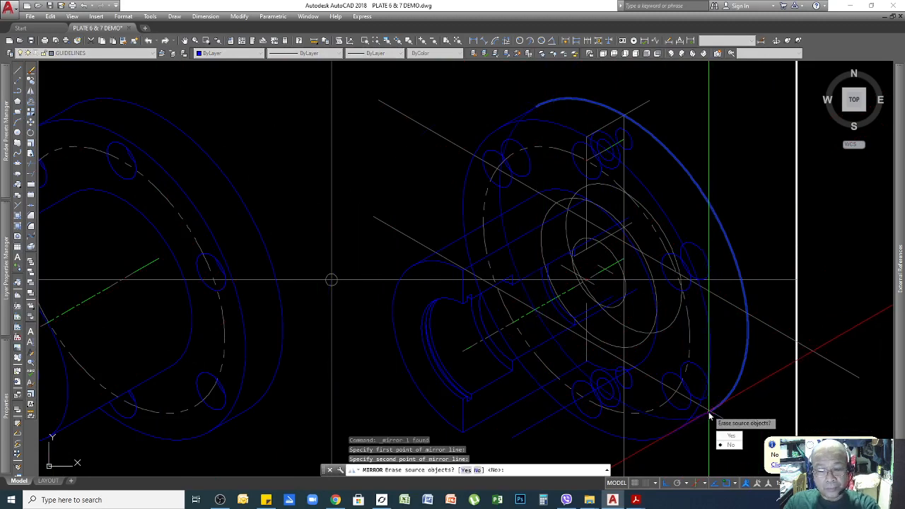
pyautogui.press('Return')
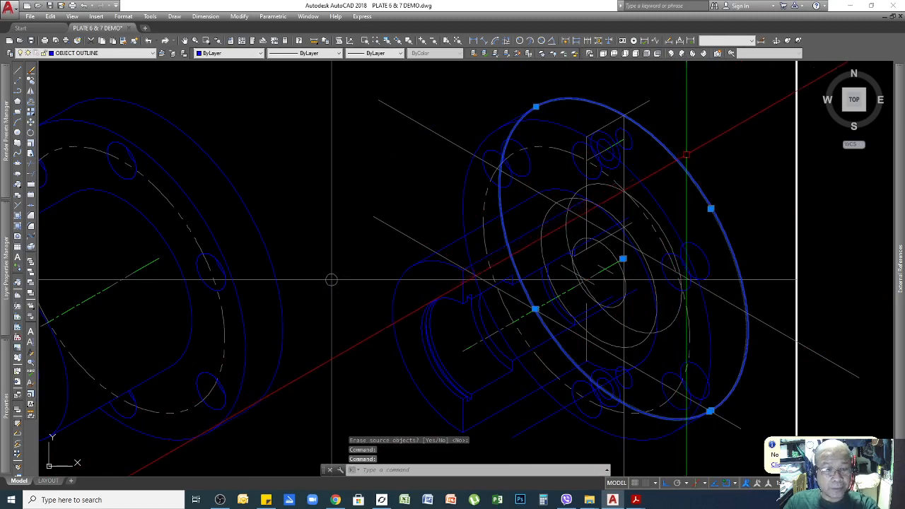
pyautogui.press('Escape')
pyautogui.scroll(3, 731, 403)
pyautogui.click(701, 407)
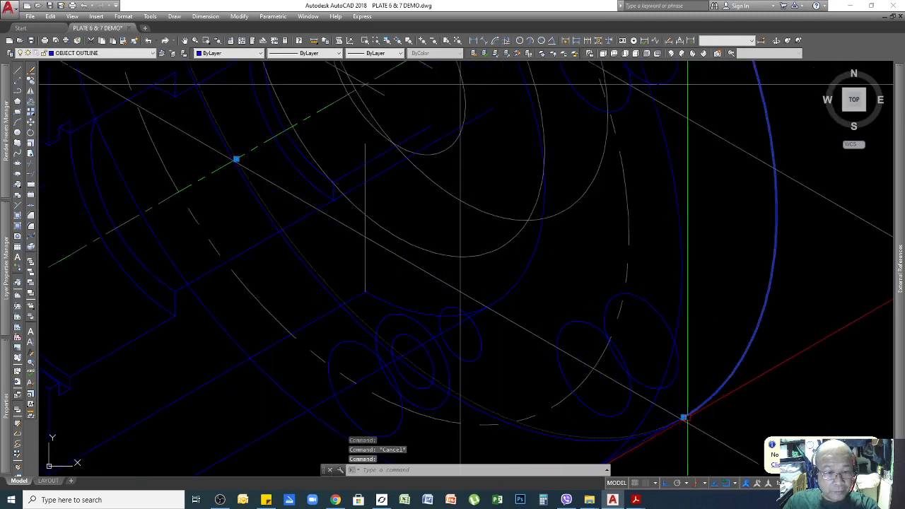
pyautogui.press('Escape')
pyautogui.press('Escape')
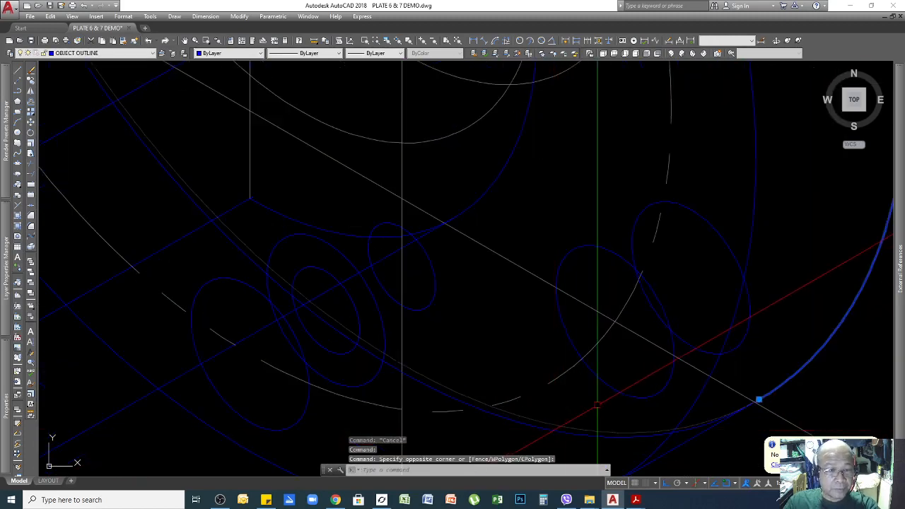
# Erase the rear flange arc and its mirrored copy
pyautogui.scroll(-3, 283, 249)
pyautogui.click(650, 168)
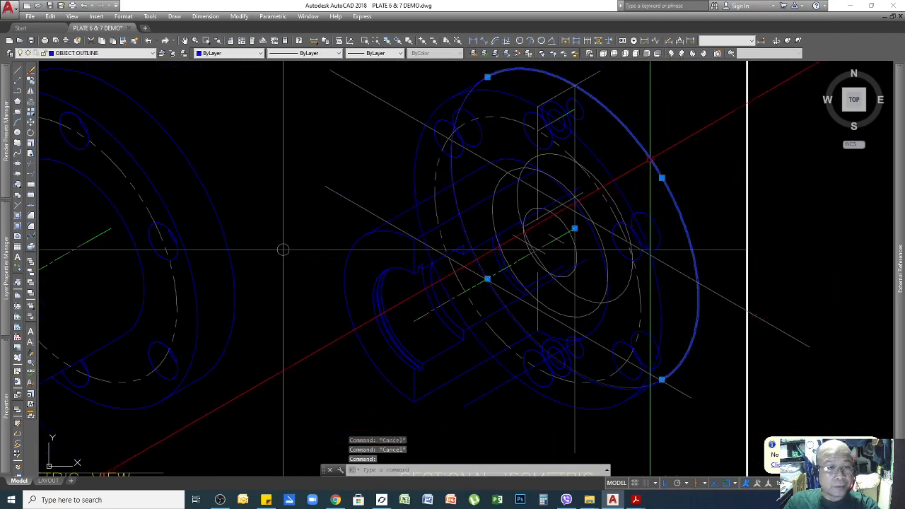
pyautogui.press('Delete')
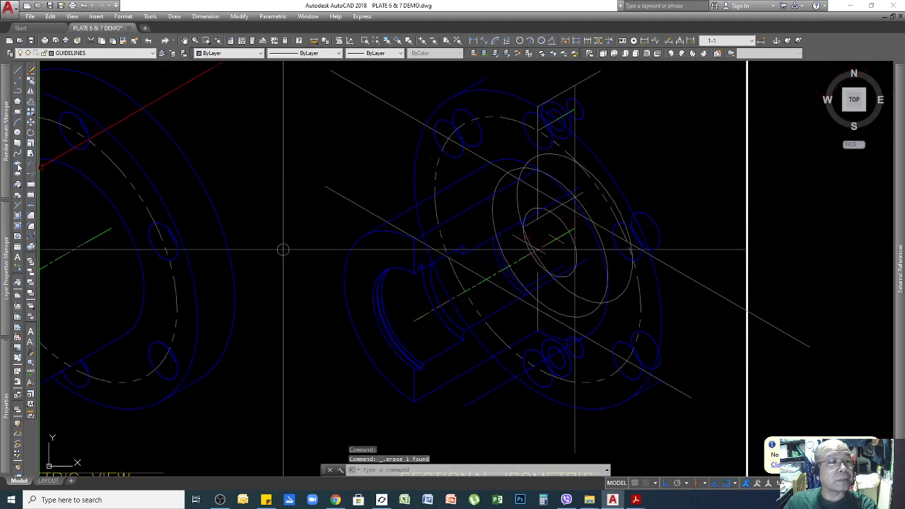
# Draw the rear flange outline as an isocircle of radius 60 on the left isoplane, centred at the rear end of the centreline
pyautogui.write('el')
pyautogui.press('Return')
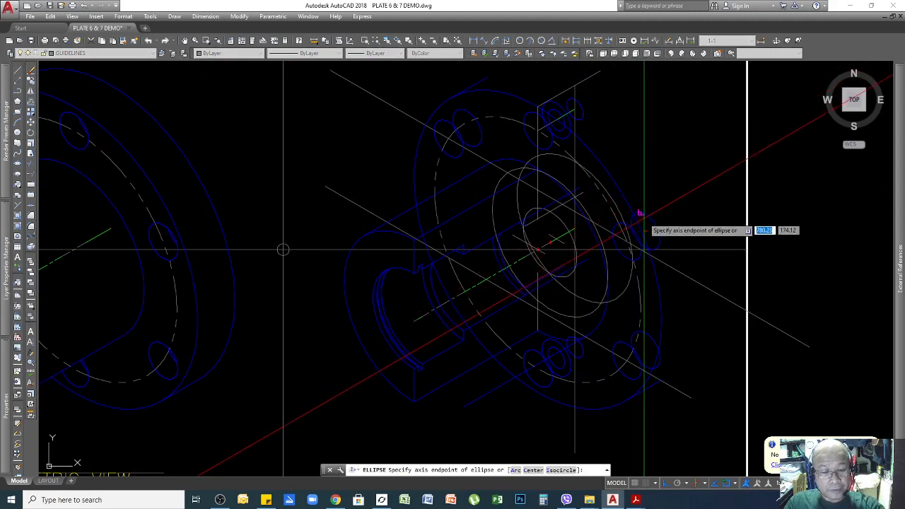
pyautogui.press('F5')
pyautogui.scroll(3, 591, 273)
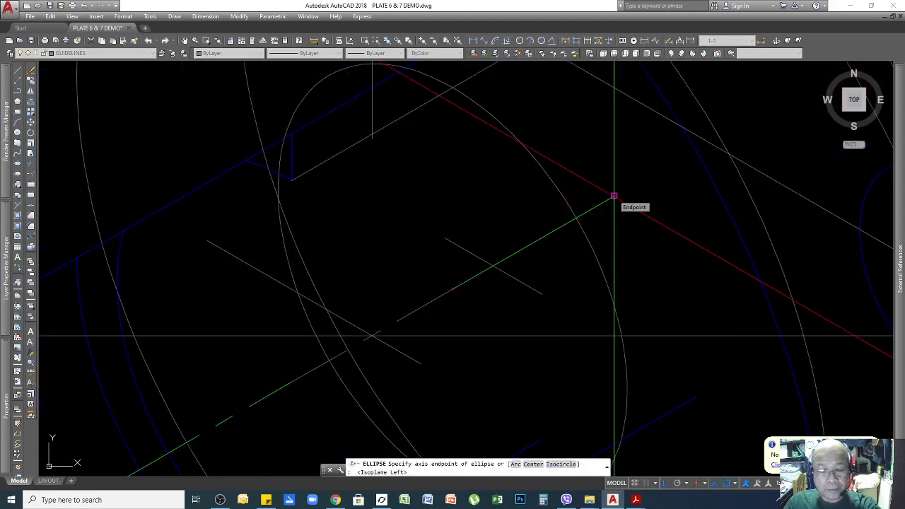
pyautogui.write('i')
pyautogui.press('Return')
pyautogui.click(614, 195)
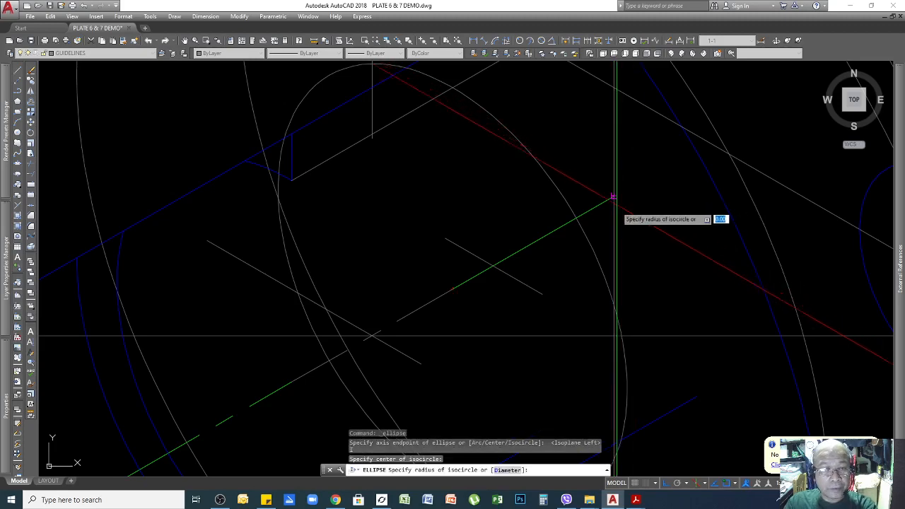
pyautogui.scroll(-3, 614, 194)
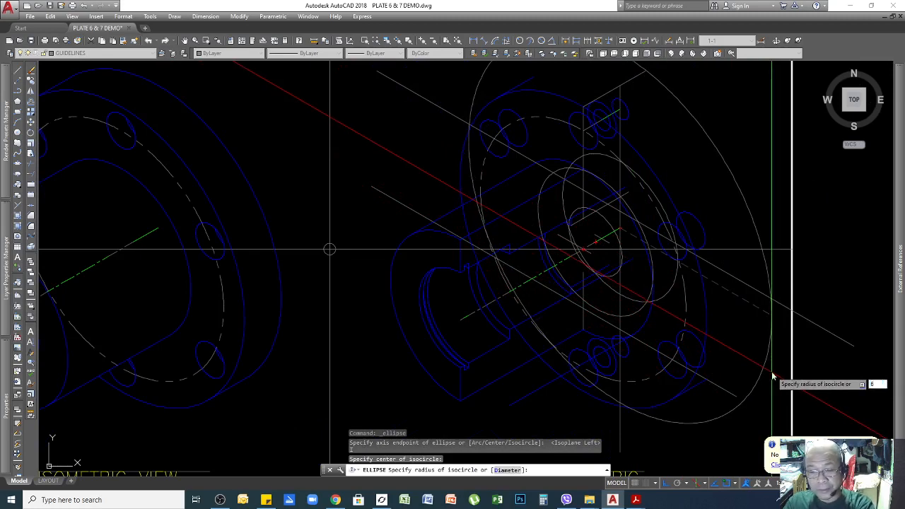
pyautogui.press('Return')
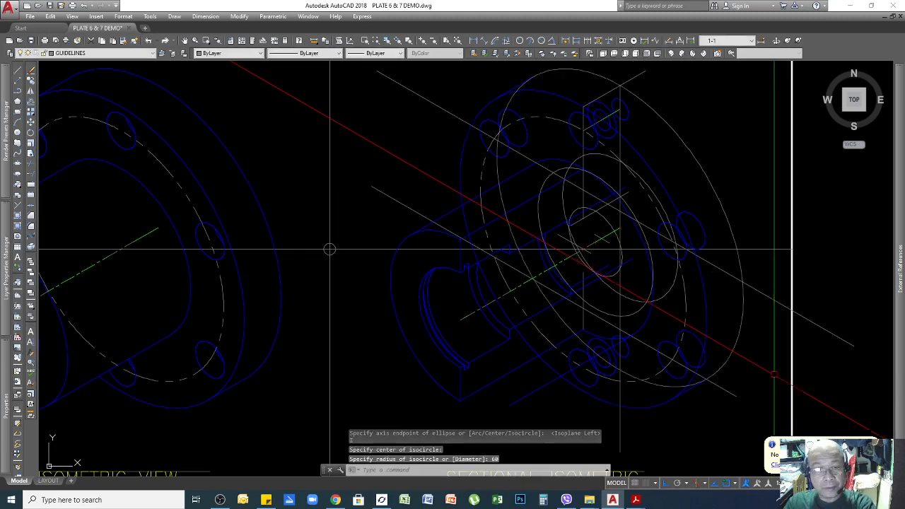
# Match the new rear flange ellipse's properties to the front flange outline
pyautogui.click(128, 41)
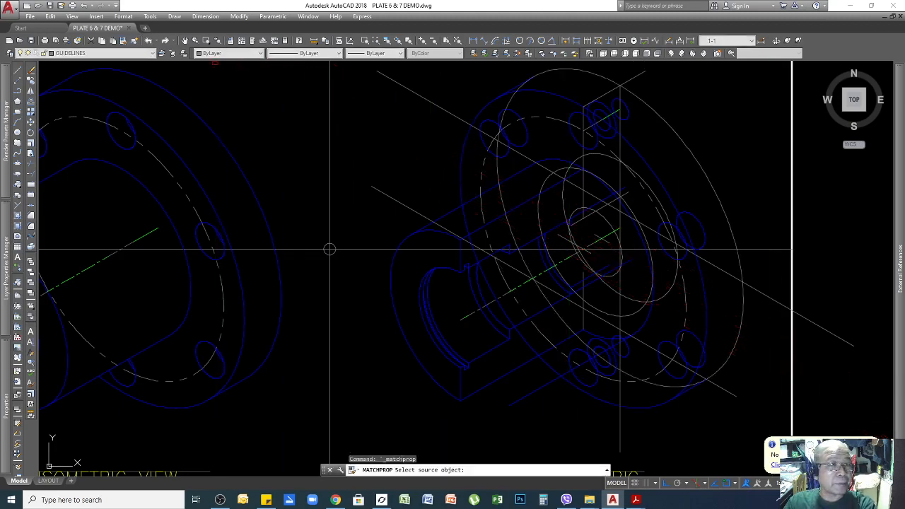
pyautogui.click(583, 95)
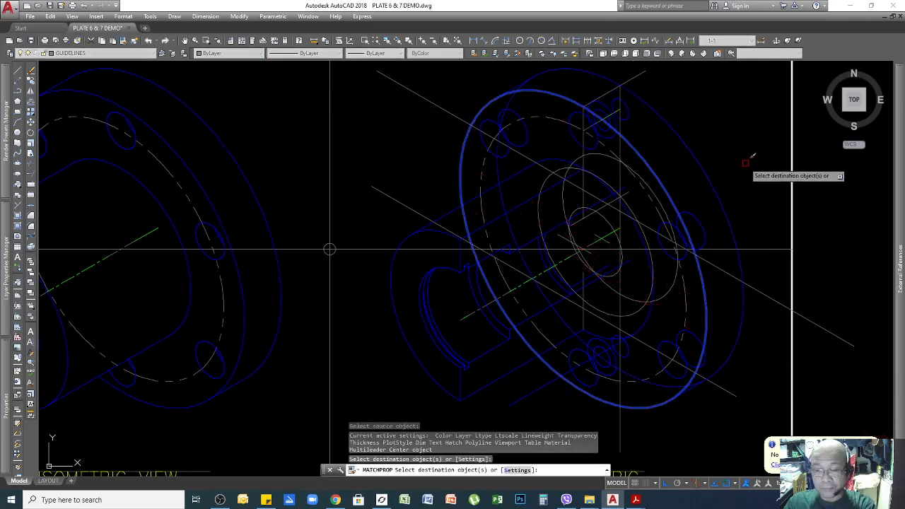
pyautogui.press('Return')
pyautogui.scroll(-2, 733, 200)
pyautogui.scroll(4, 718, 325)
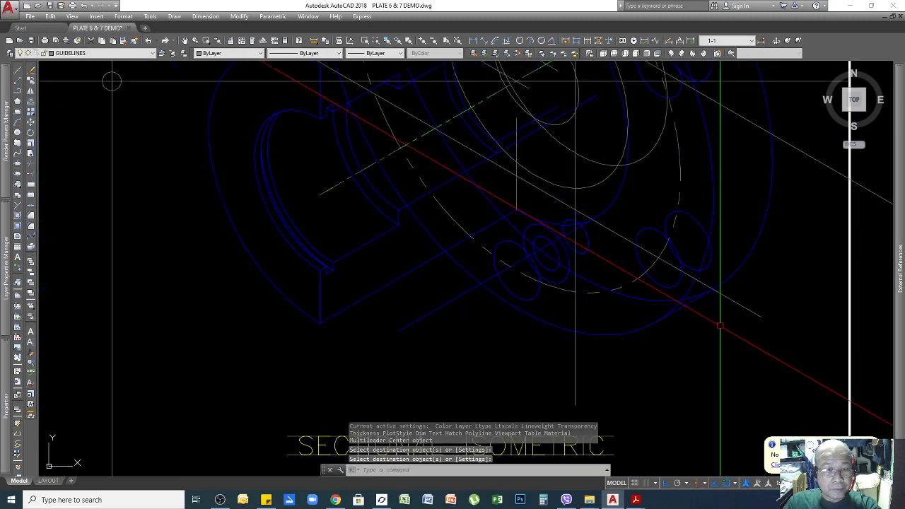
pyautogui.scroll(-5, 441, 237)
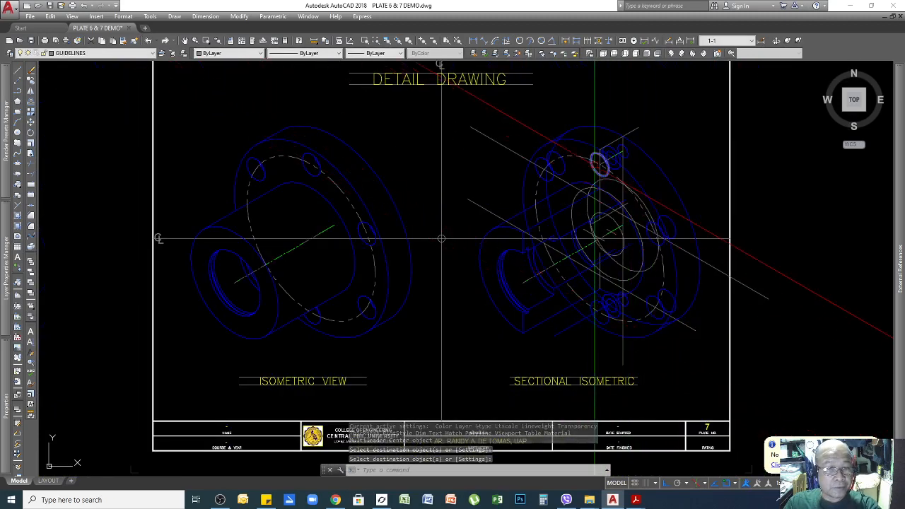
pyautogui.scroll(3, 549, 177)
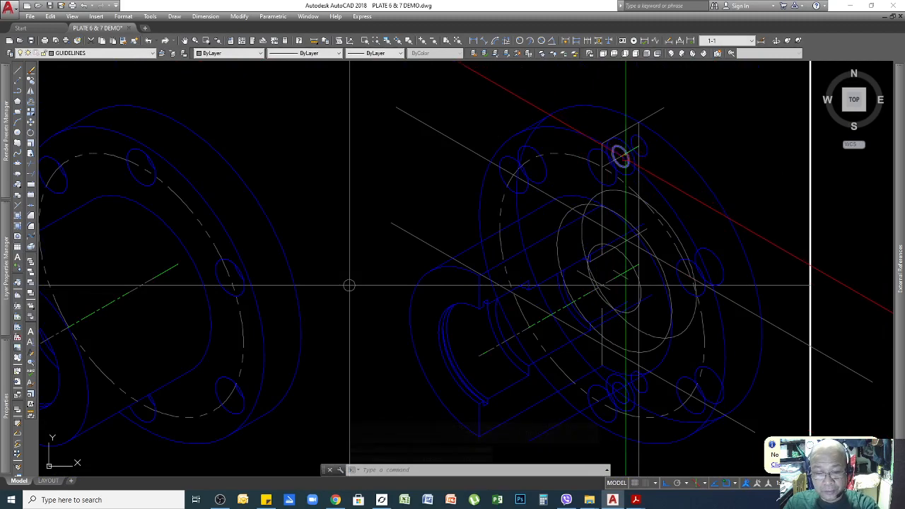
# Draw a vertical line from the hub's lower section corner at the flange face down past the flange's lower edge
pyautogui.write('l')
pyautogui.press('Return')
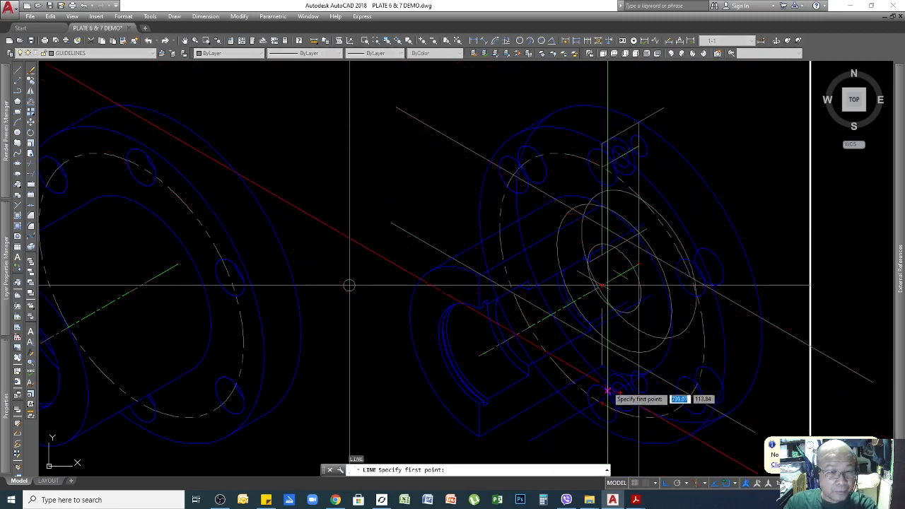
pyautogui.click(619, 366)
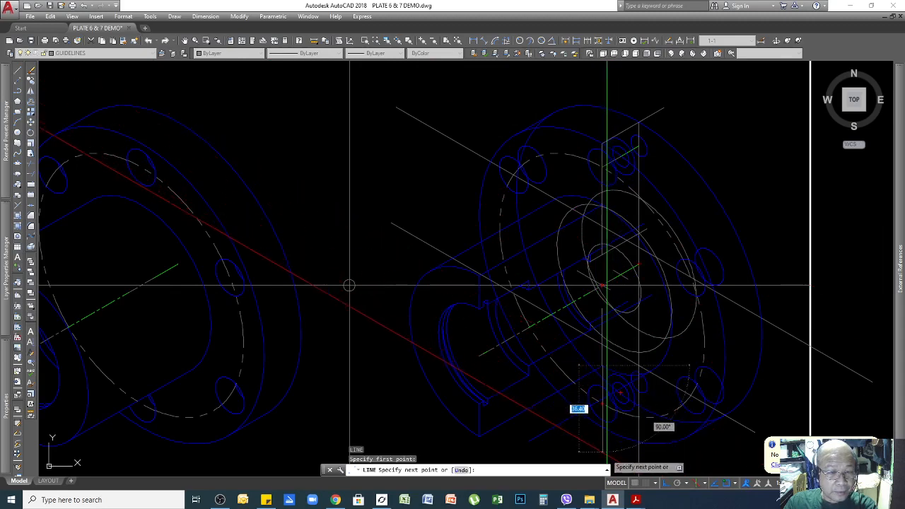
pyautogui.press('Escape')
pyautogui.scroll(5, 537, 277)
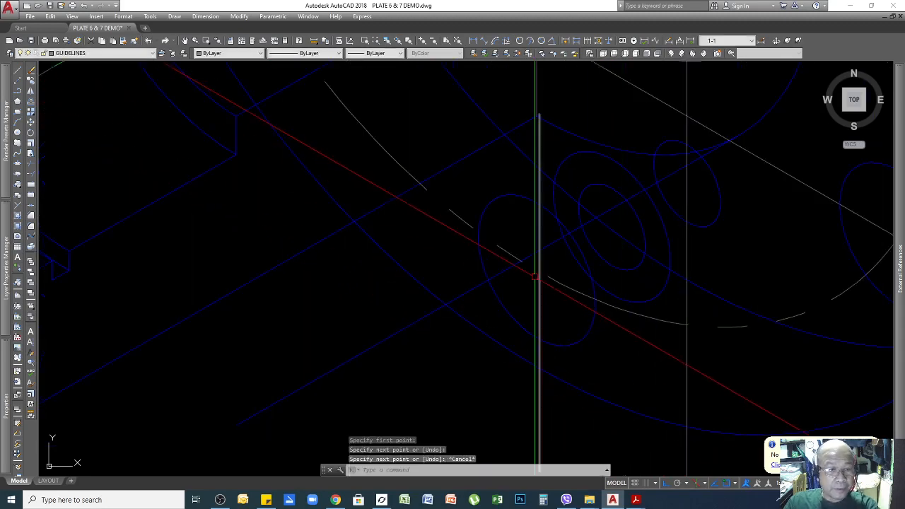
pyautogui.scroll(-4, 535, 277)
# Trim away the cut-off half of the front flange ellipse, using the front vertical section line as the cutting edge
pyautogui.click(622, 343)
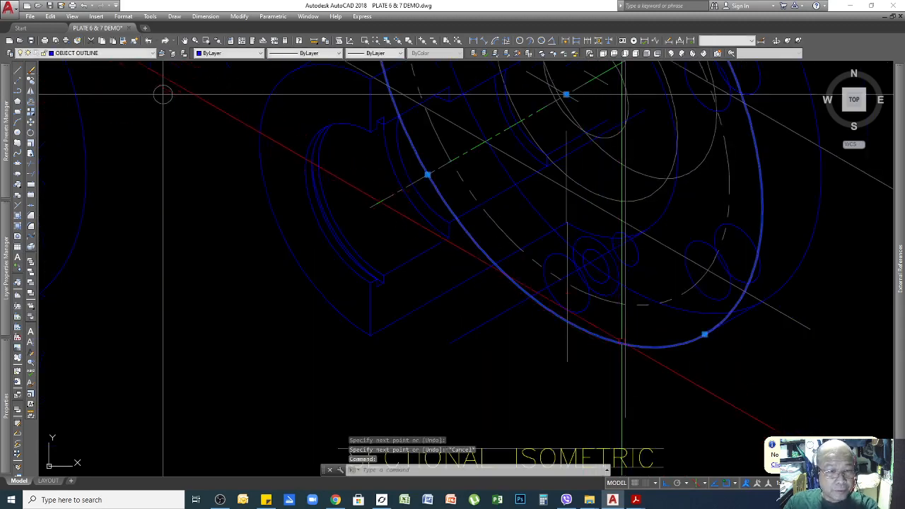
pyautogui.scroll(-4, 689, 332)
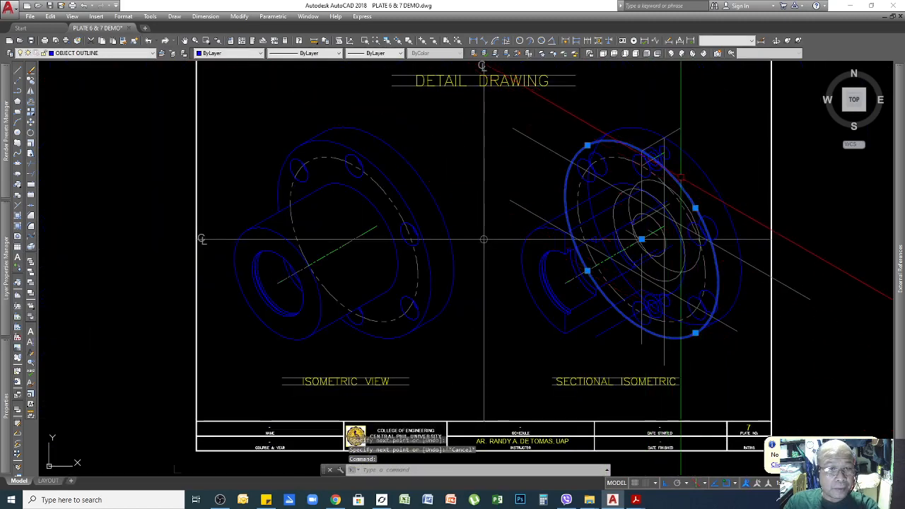
pyautogui.press('Escape')
pyautogui.press('Escape')
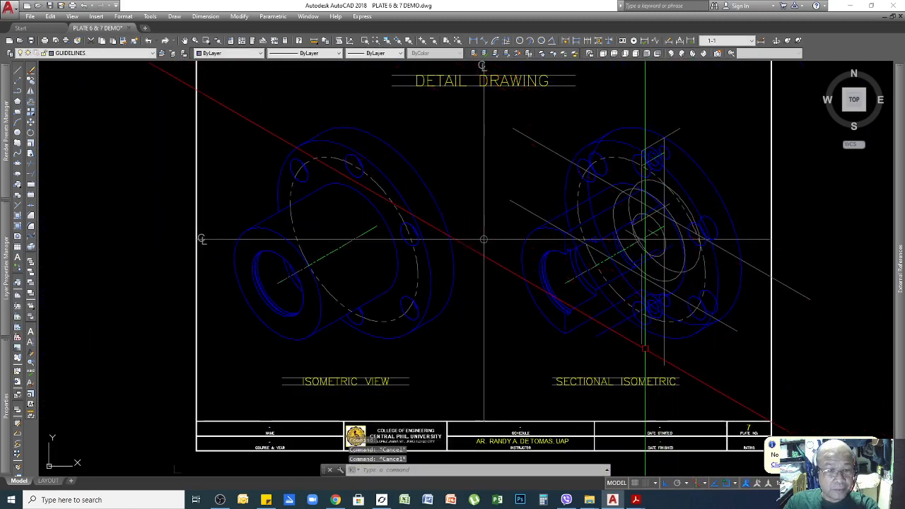
pyautogui.write('TR')
pyautogui.press('Return')
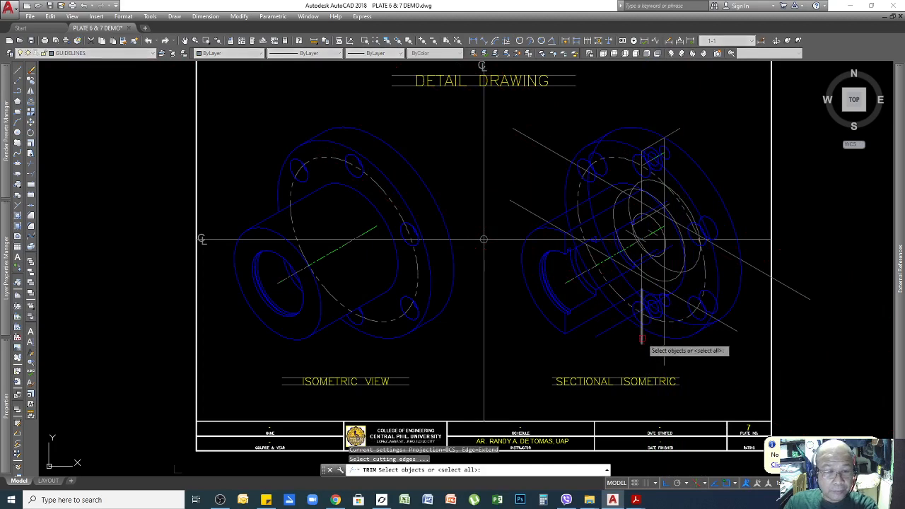
pyautogui.press('Return')
pyautogui.press('Return')
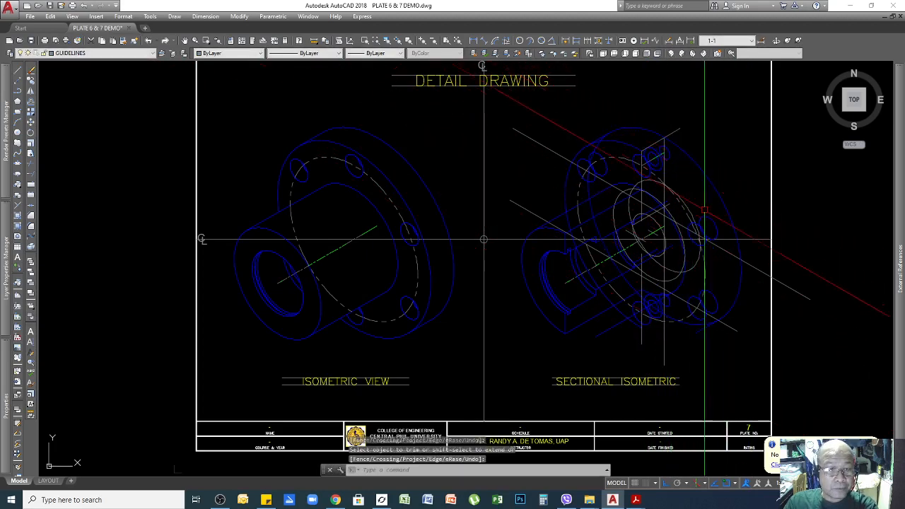
pyautogui.click(678, 350)
pyautogui.click(662, 354)
pyautogui.press('Escape')
pyautogui.press('Escape')
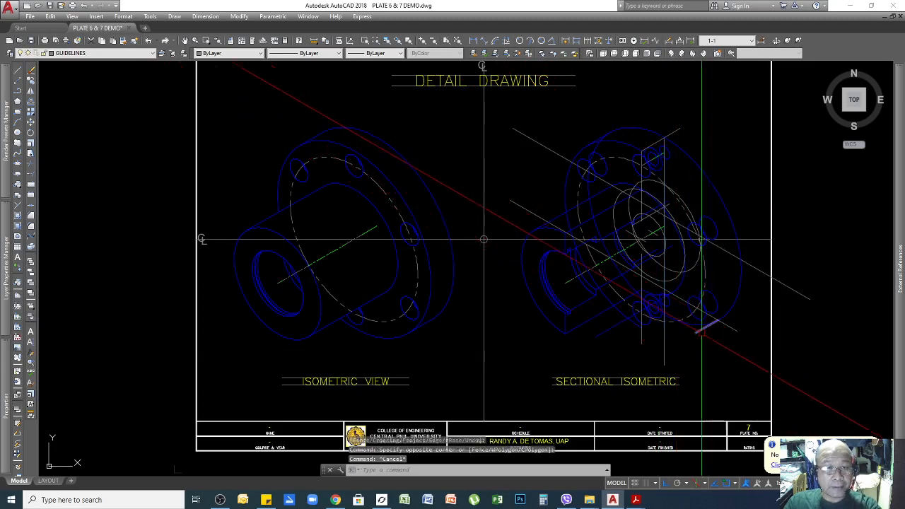
# Trim away the cut-off half of the rear flange ellipse, using the rear vertical line as the cutting edge
pyautogui.press('Return')
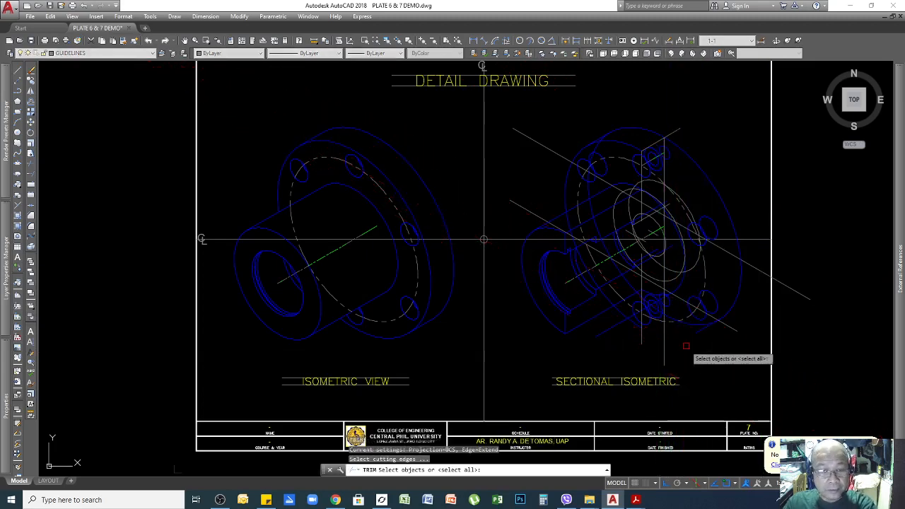
pyautogui.click(664, 357)
pyautogui.press('Return')
pyautogui.press('Return')
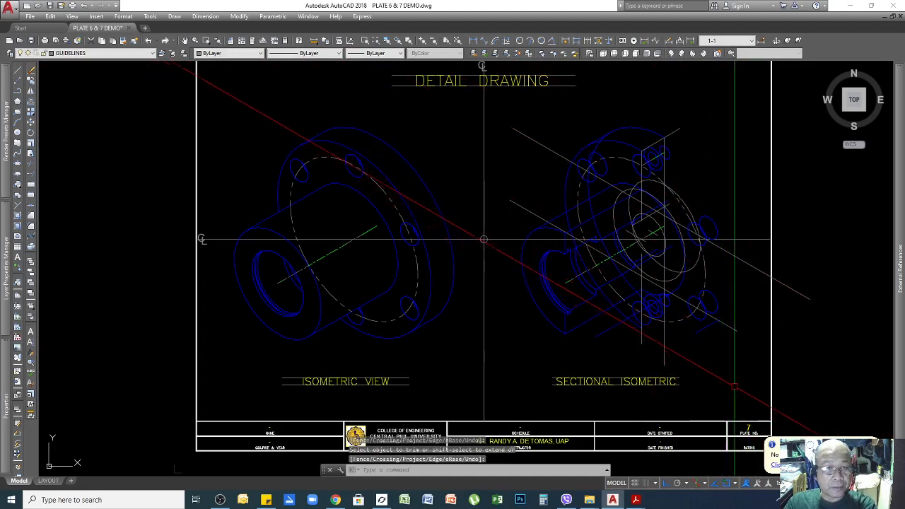
# Draw the flange's lower section edge from the front ellipse's trimmed lower end to the rear vertical line
pyautogui.scroll(3, 638, 339)
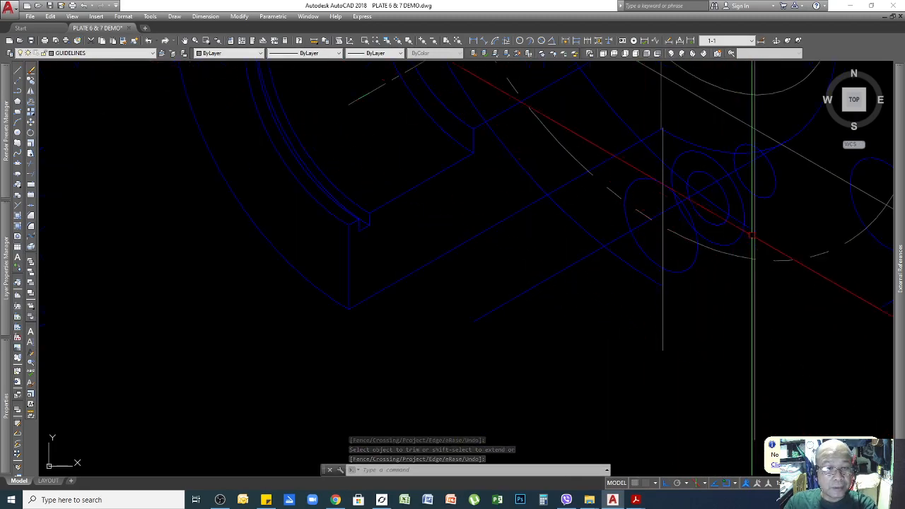
pyautogui.write('L')
pyautogui.press('Return')
pyautogui.click(664, 285)
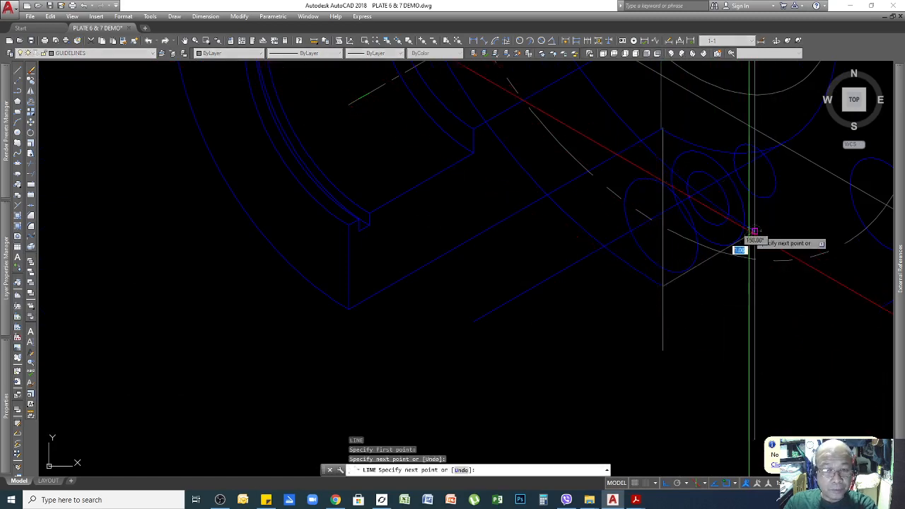
# Finish the short isometric line joining the front and rear vertical lines at the lower flange corner and match its properties to the blue flange arc
pyautogui.click(754, 231)
pyautogui.press('Return')
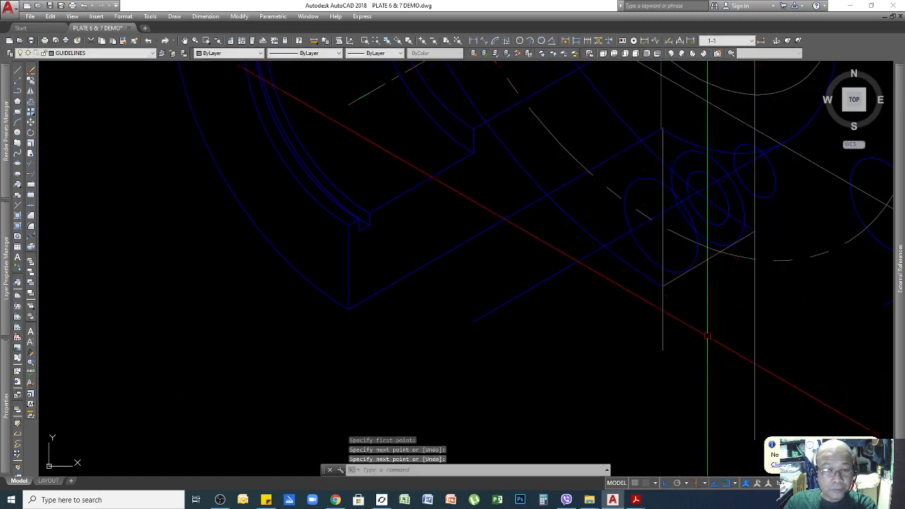
pyautogui.click(124, 42)
pyautogui.click(629, 261)
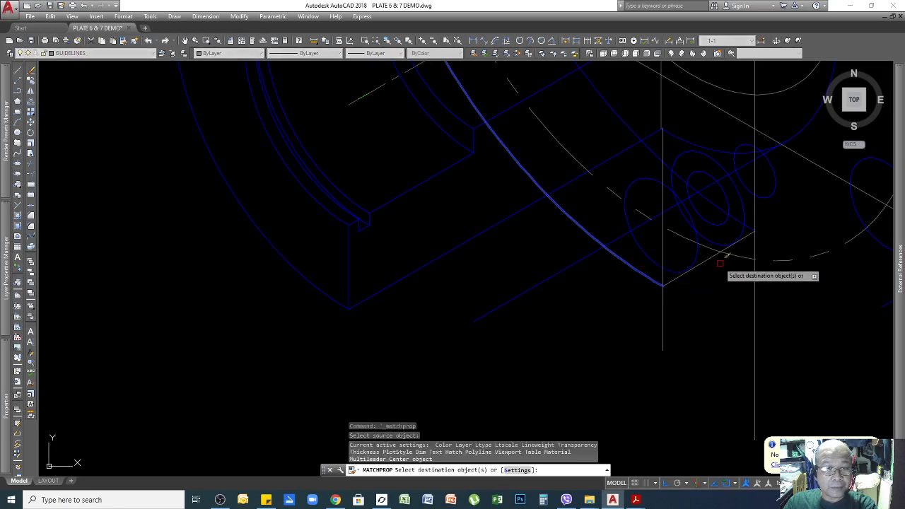
pyautogui.click(712, 257)
pyautogui.scroll(-6, 712, 257)
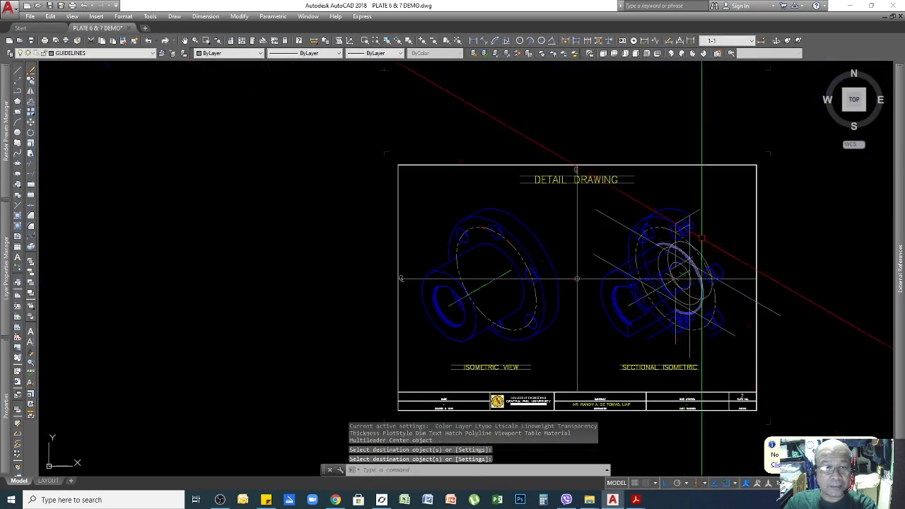
# Trim the overhang of the flange's upper isometric line where it extends past the rear outer arc
pyautogui.scroll(5, 684, 204)
pyautogui.scroll(2, 684, 203)
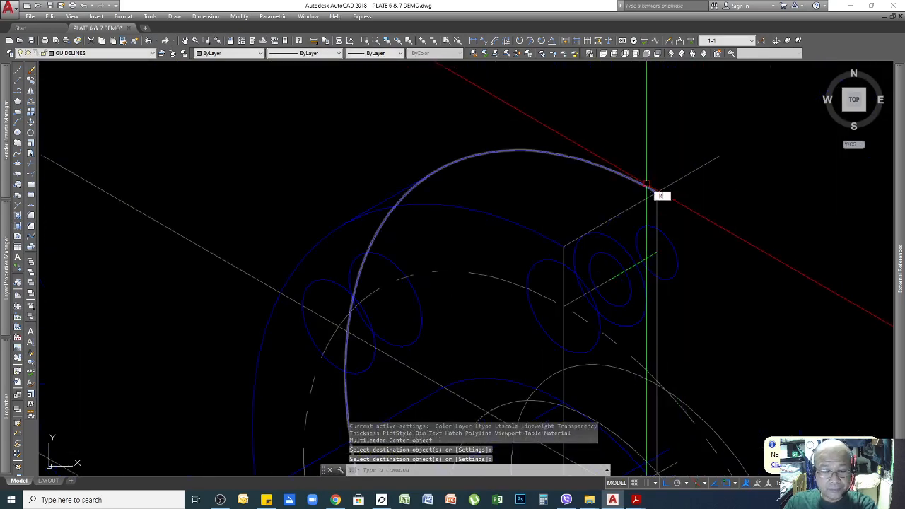
pyautogui.press('Return')
pyautogui.click(633, 179)
pyautogui.press('Return')
pyautogui.click(676, 181)
pyautogui.press('Return')
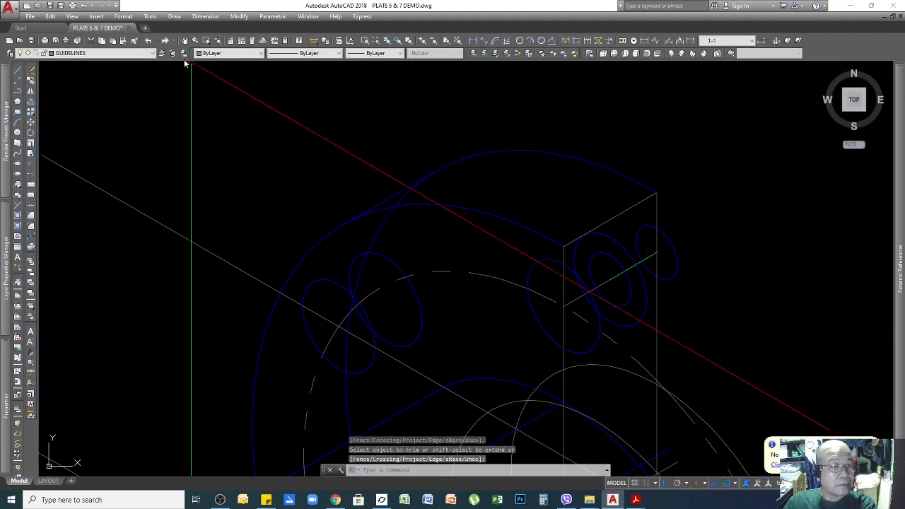
# Match the properties of the upper edge line and both vertical flange lines to the blue rear outer arc
pyautogui.click(123, 41)
pyautogui.click(629, 183)
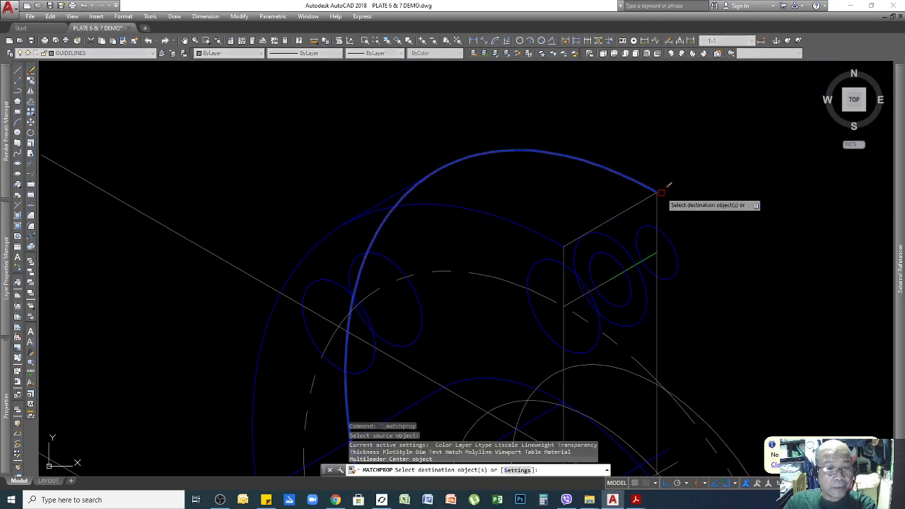
pyautogui.click(640, 199)
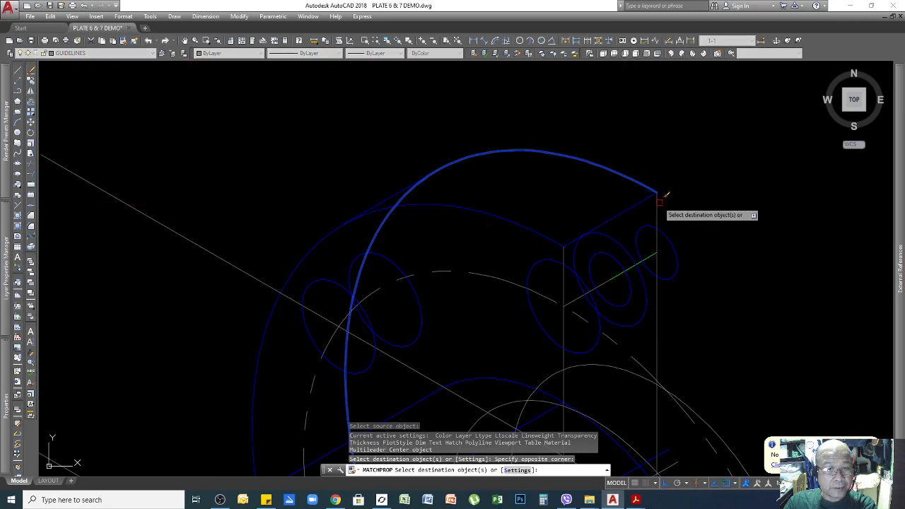
pyautogui.click(659, 201)
pyautogui.click(562, 253)
pyautogui.press('Return')
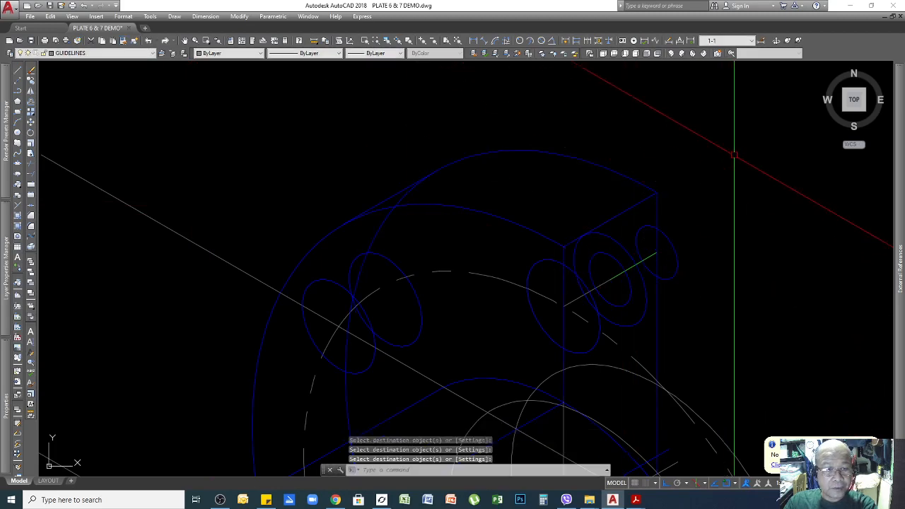
# Examine the recess guide ellipses in the sectional isometric and compare them with the dimensioned recess in Section A-A
pyautogui.scroll(-2, 733, 155)
pyautogui.scroll(4, 688, 270)
pyautogui.scroll(-3, 744, 163)
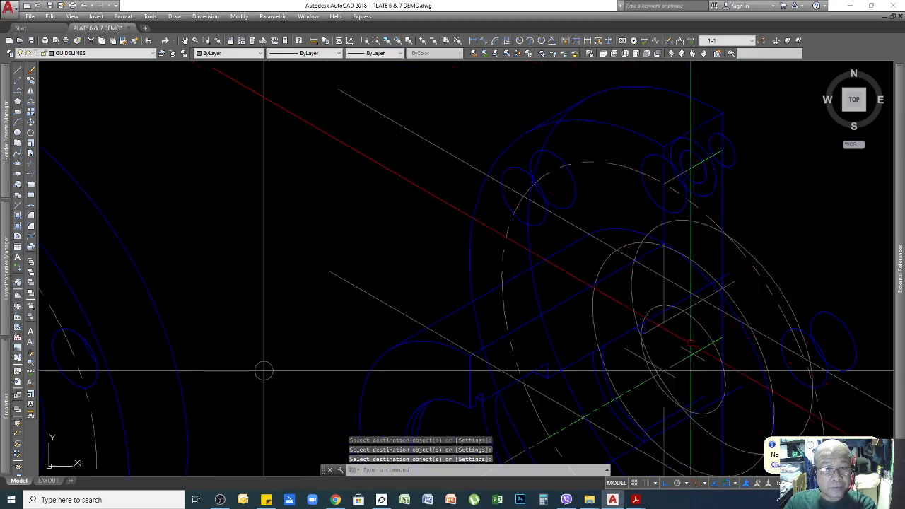
pyautogui.scroll(-2, 678, 237)
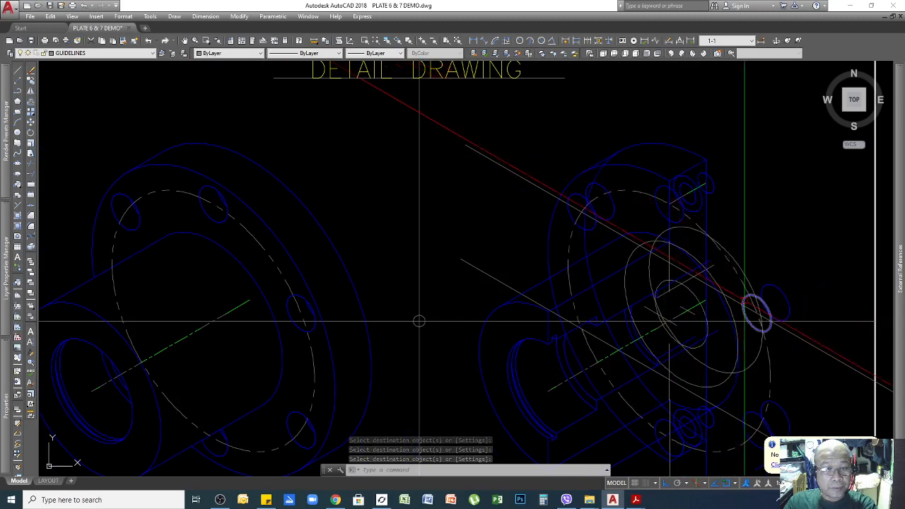
pyautogui.scroll(6, 736, 282)
pyautogui.click(725, 221)
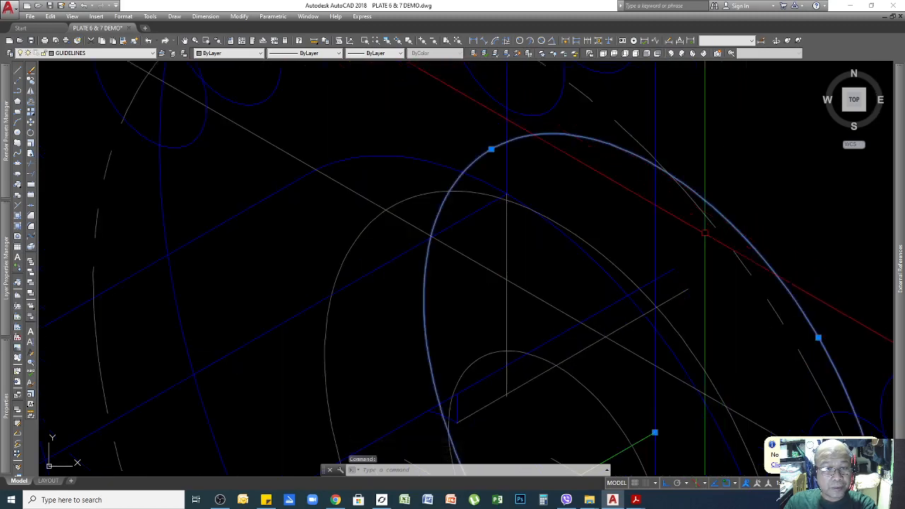
pyautogui.scroll(-2, 737, 187)
pyautogui.press('Escape')
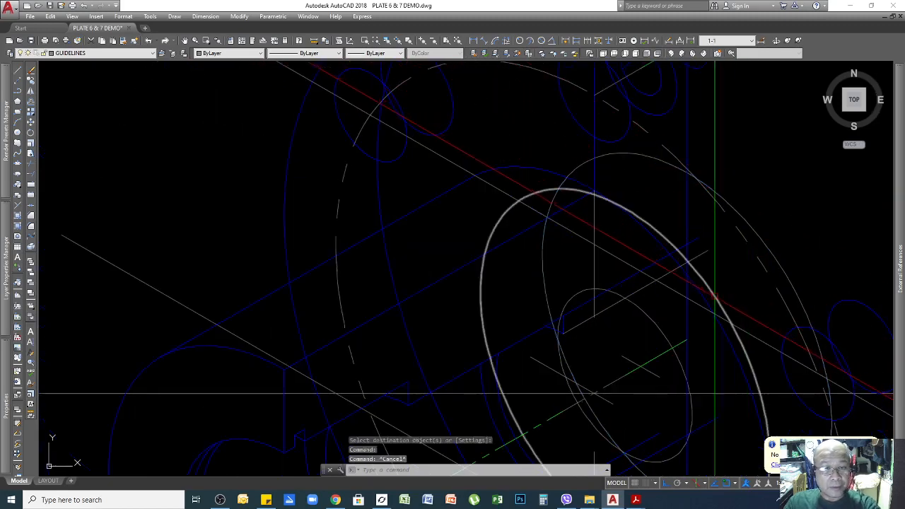
pyautogui.click(715, 296)
pyautogui.scroll(-6, 786, 245)
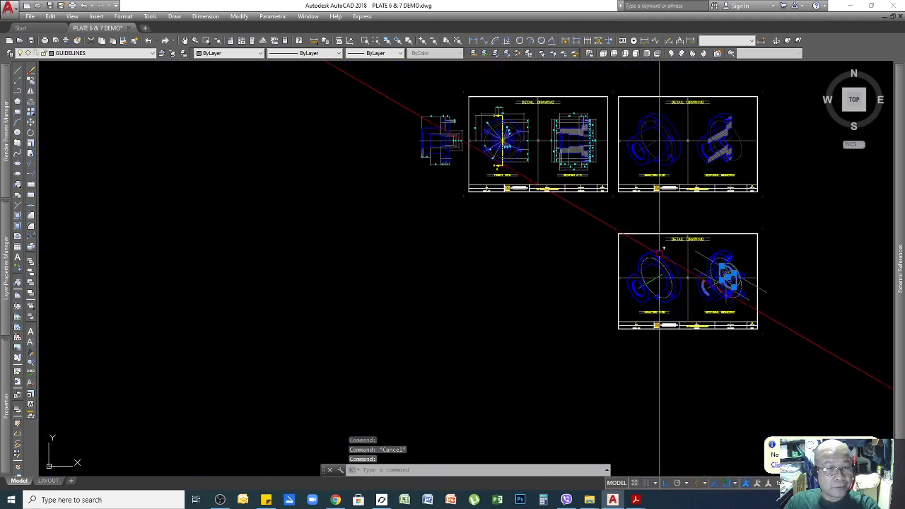
pyautogui.scroll(10, 574, 138)
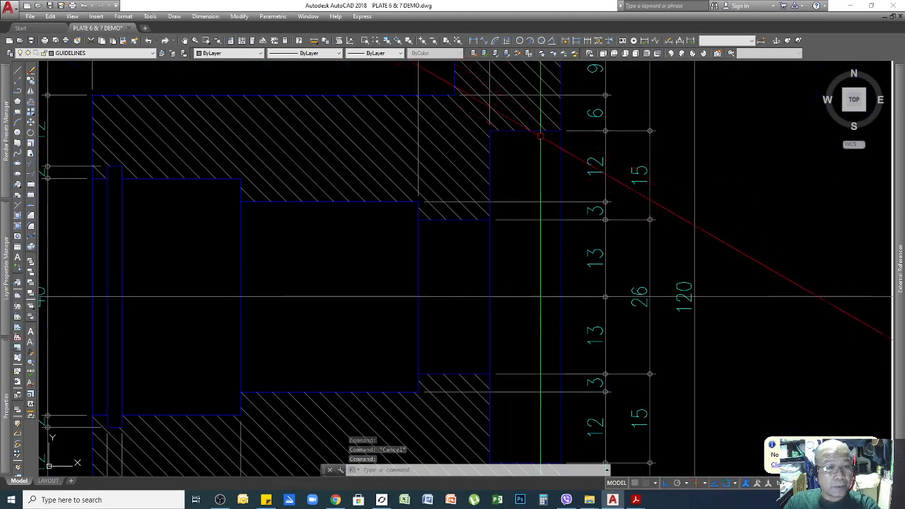
pyautogui.scroll(-8, 605, 283)
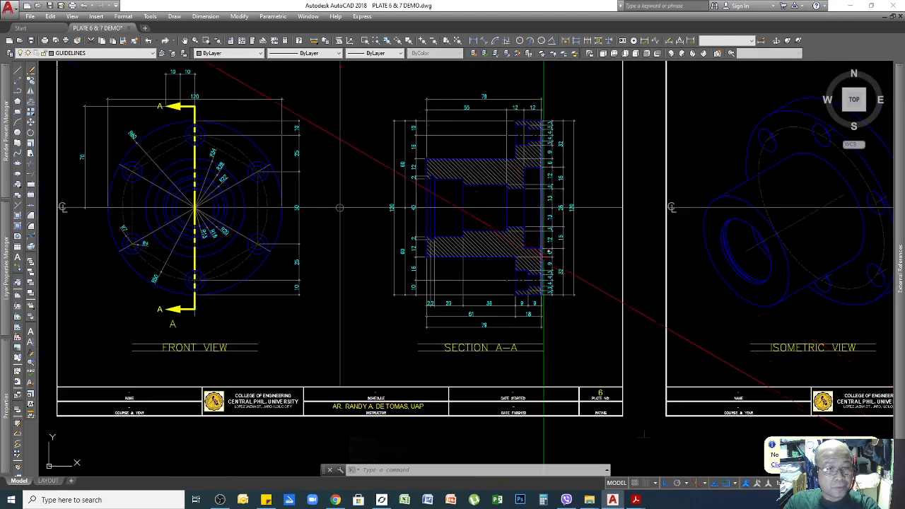
pyautogui.scroll(4, 612, 398)
pyautogui.scroll(10, 612, 397)
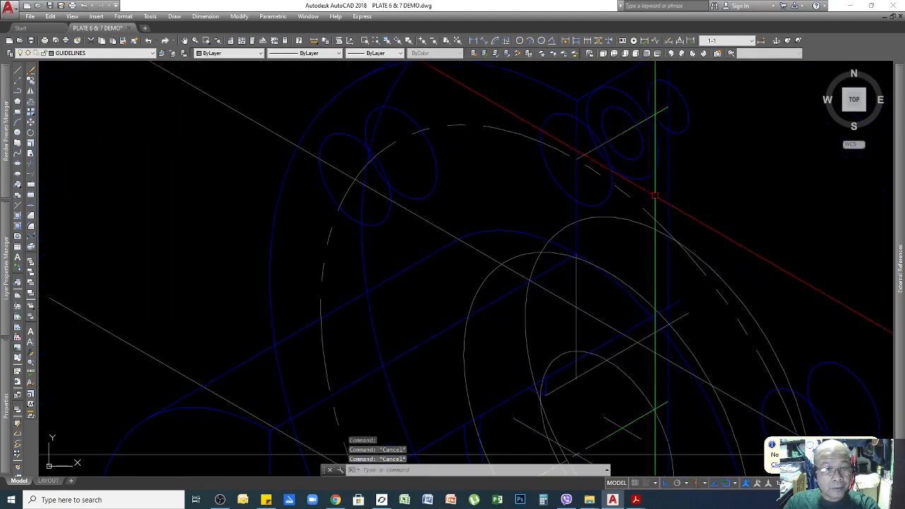
# Draw an isometric guideline on the top isoplane from where the rear recess ellipse meets the flange's rear vertical edge back past the front recess ellipse
pyautogui.write('l')
pyautogui.press('Return')
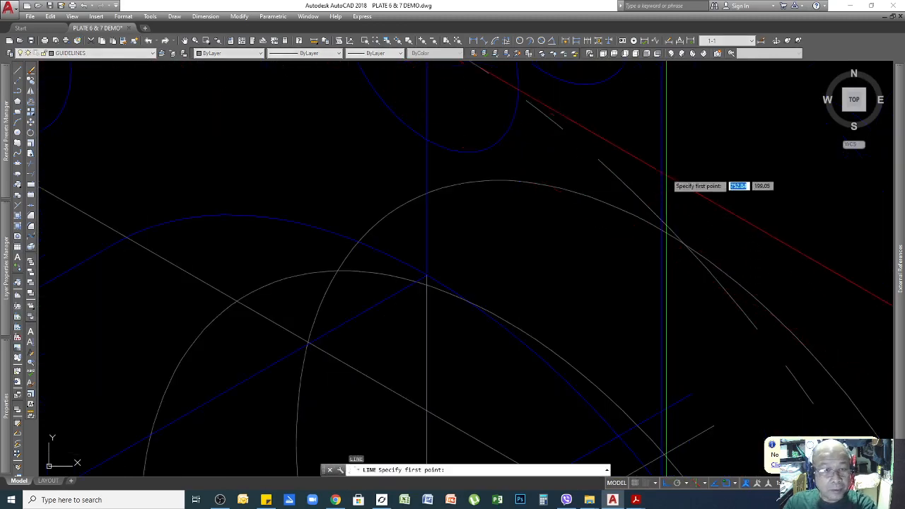
pyautogui.scroll(-5, 660, 247)
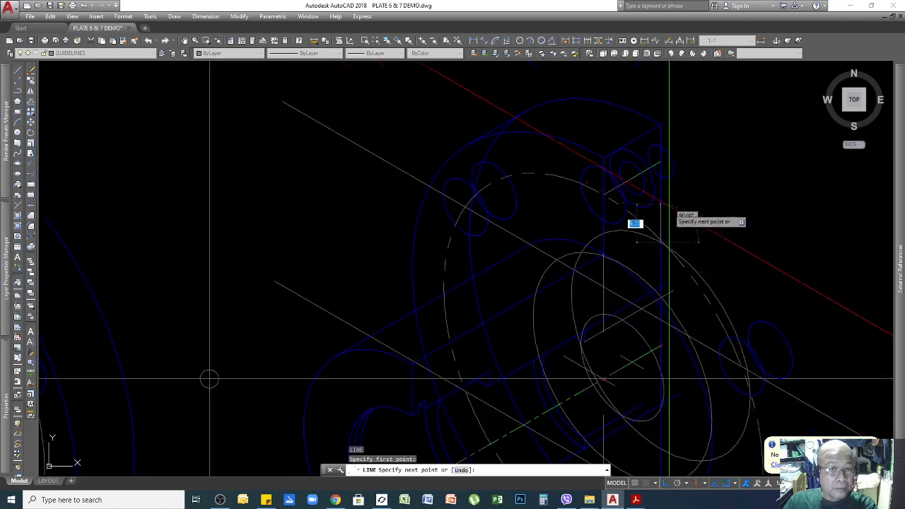
pyautogui.scroll(4, 661, 246)
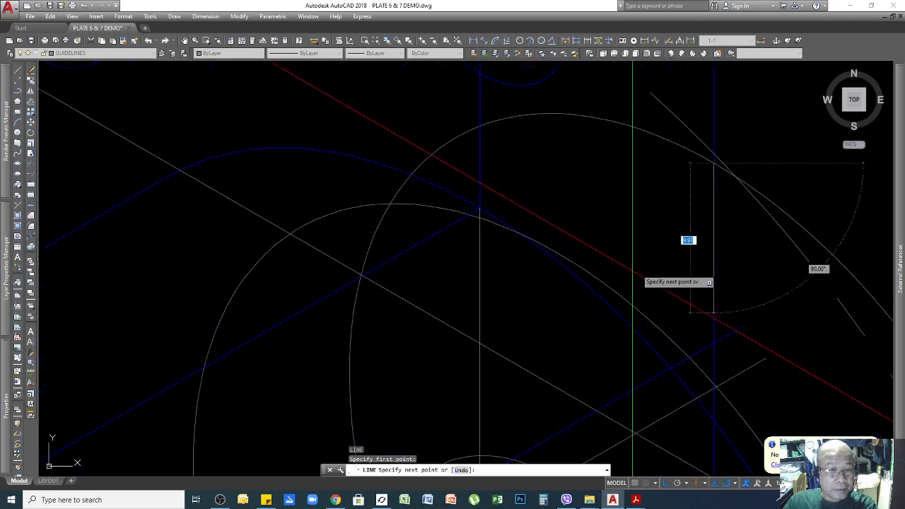
pyautogui.scroll(-2, 641, 255)
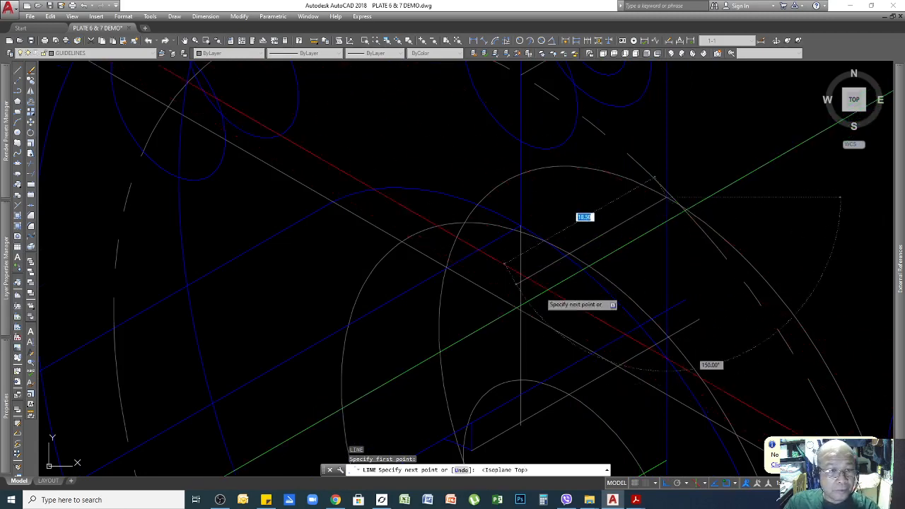
pyautogui.scroll(-3, 664, 247)
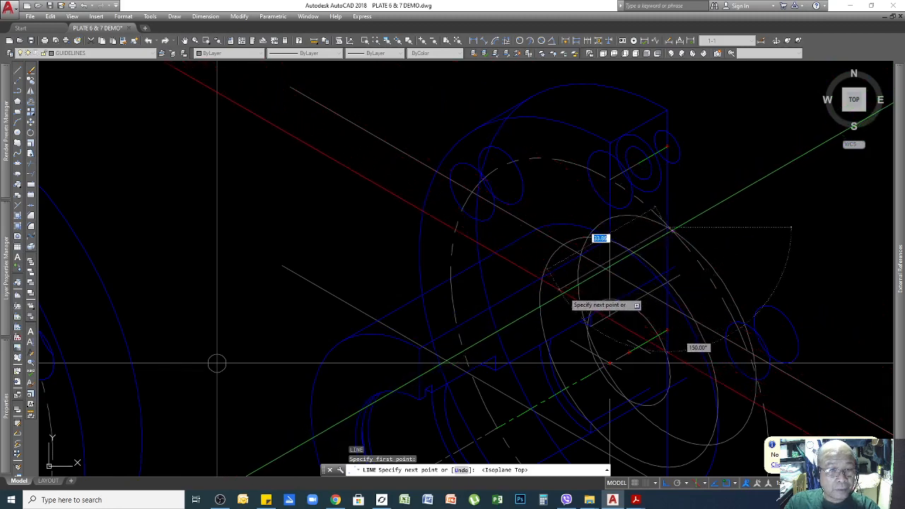
pyautogui.click(217, 363)
pyautogui.scroll(6, 217, 364)
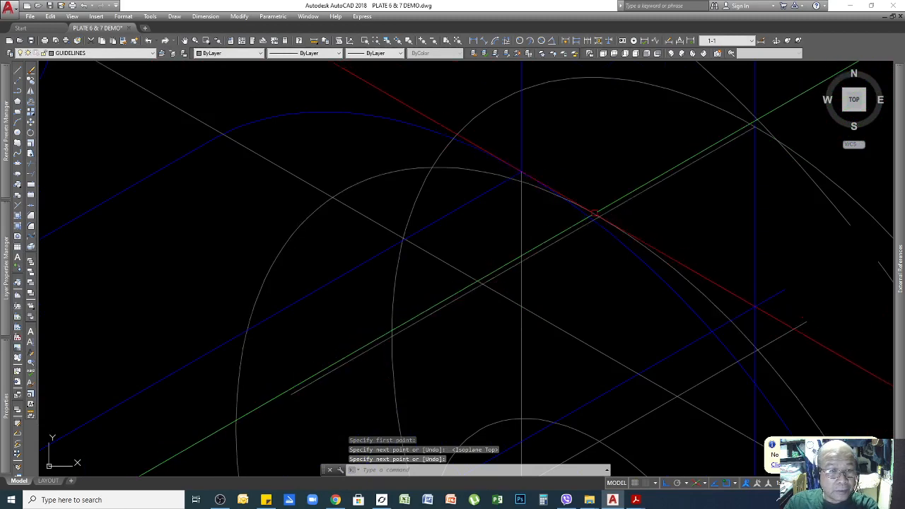
# Draw a vertical line on the right isoplane from the new guideline's intersection with the front recess ellipse down to the small bore ellipse
pyautogui.scroll(-6, 618, 213)
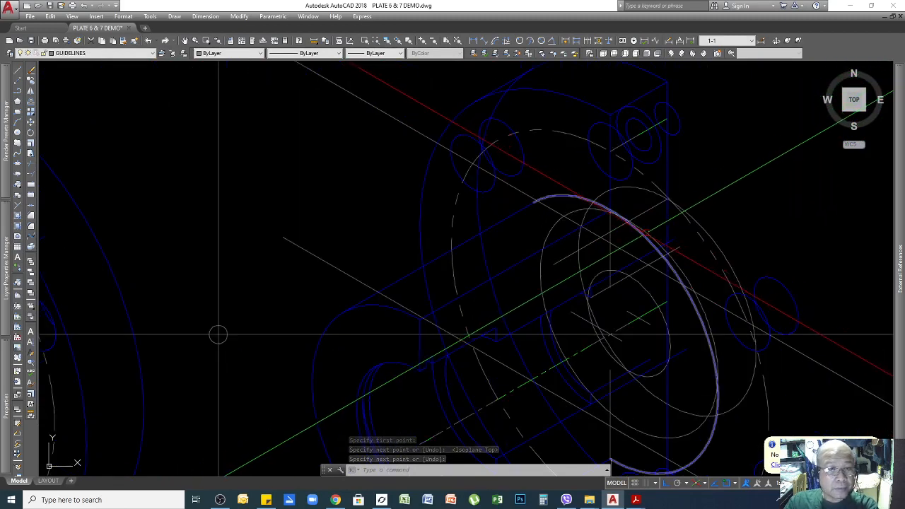
pyautogui.scroll(-6, 397, 290)
pyautogui.scroll(6, 424, 180)
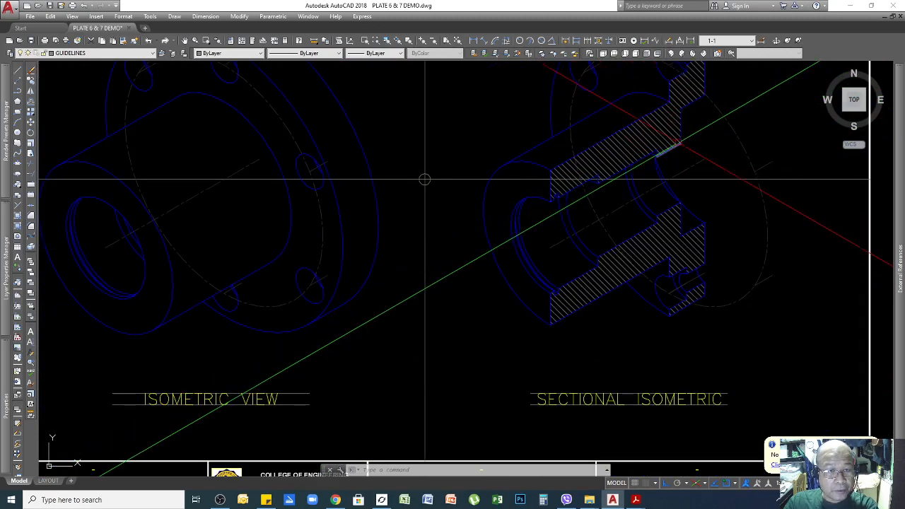
pyautogui.scroll(-5, 424, 179)
pyautogui.scroll(7, 410, 319)
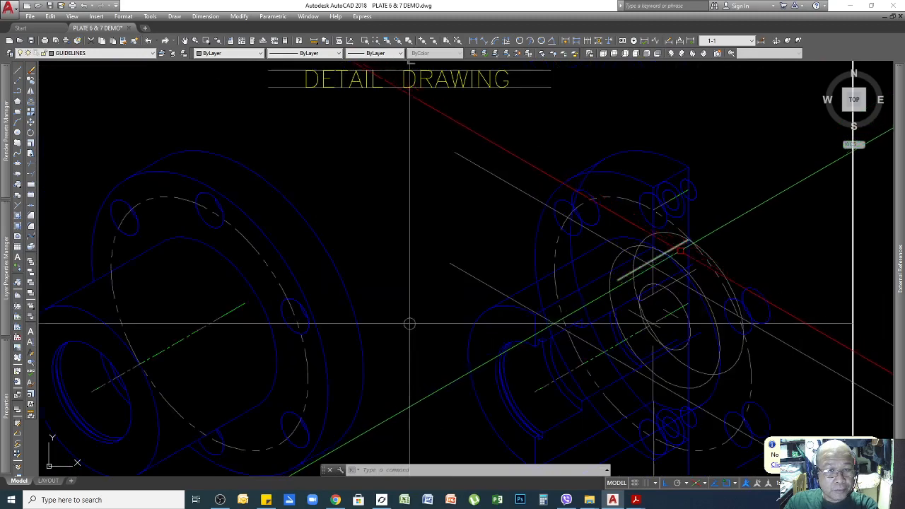
pyautogui.scroll(5, 710, 333)
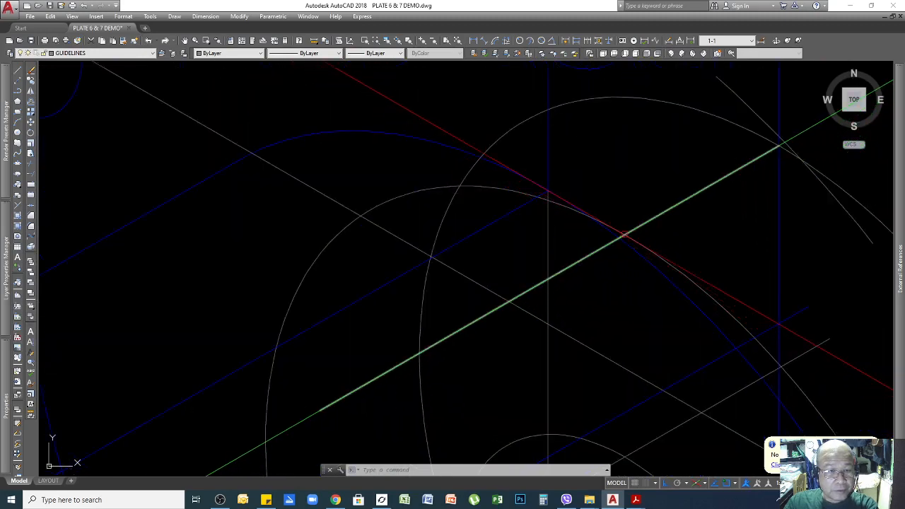
pyautogui.write('l')
pyautogui.press('Return')
pyautogui.click(622, 236)
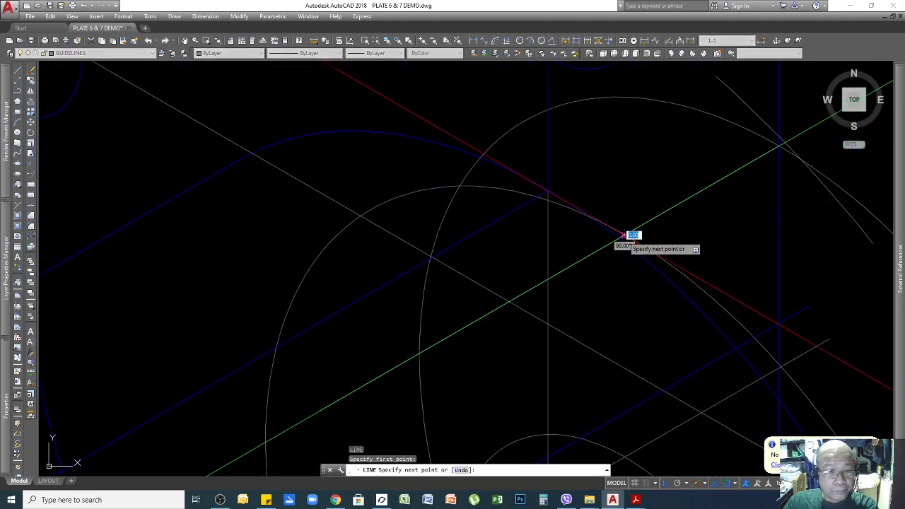
pyautogui.press('F5')
pyautogui.scroll(-4, 645, 368)
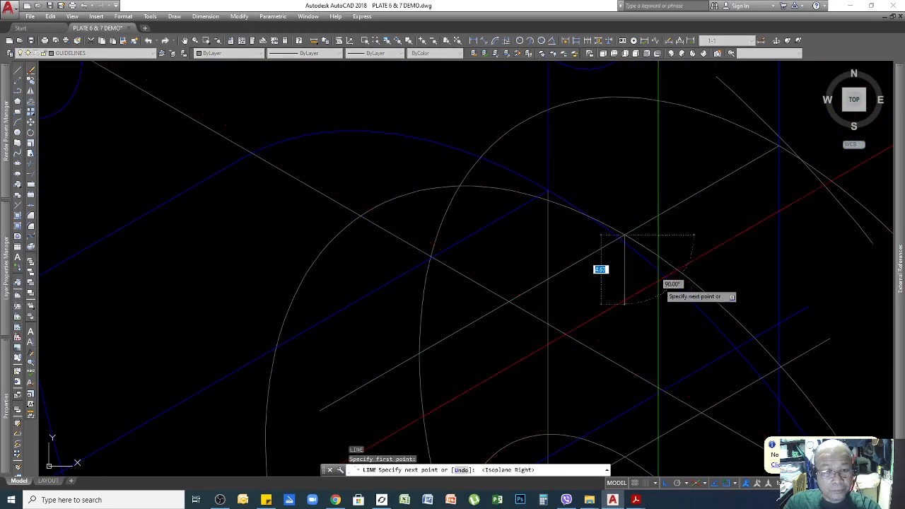
pyautogui.scroll(5, 654, 342)
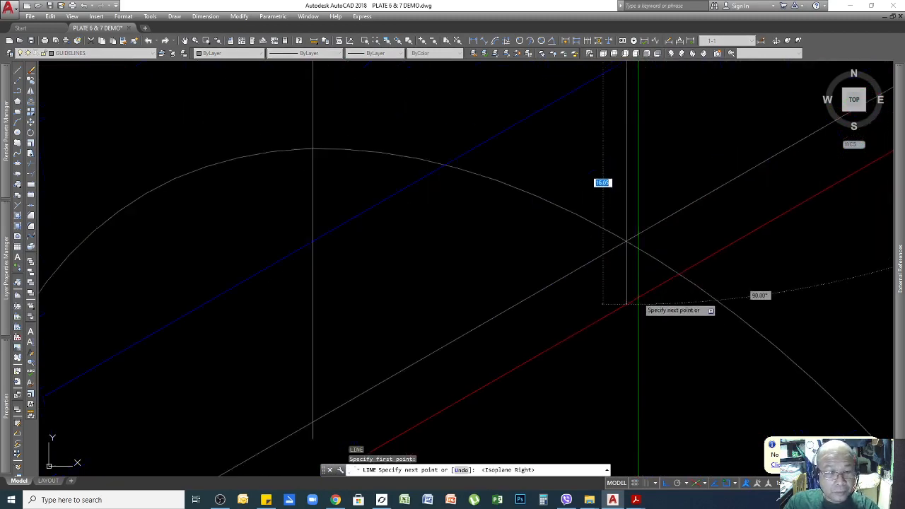
pyautogui.click(626, 241)
pyautogui.scroll(-5, 656, 300)
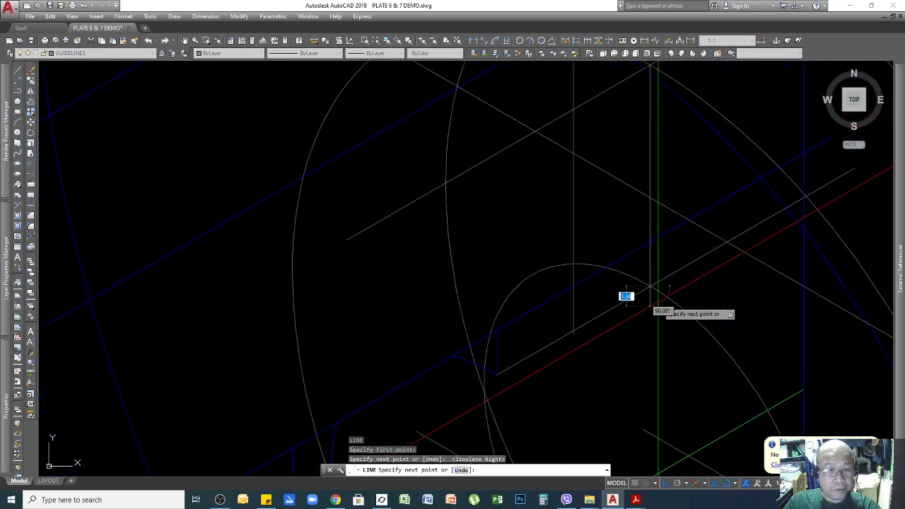
pyautogui.press('Return')
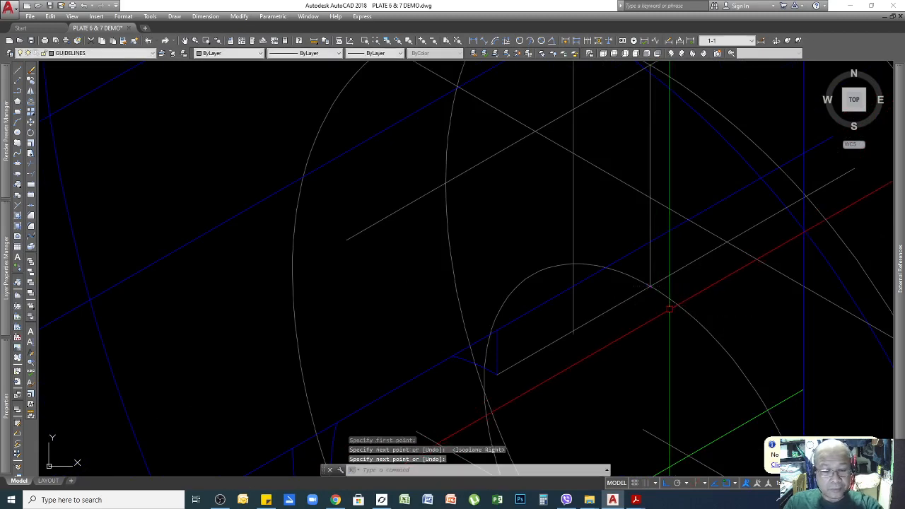
# Trim away the right half of the front recess ellipse using the new vertical line as the cutting edge
pyautogui.press('Return')
pyautogui.scroll(-4, 691, 212)
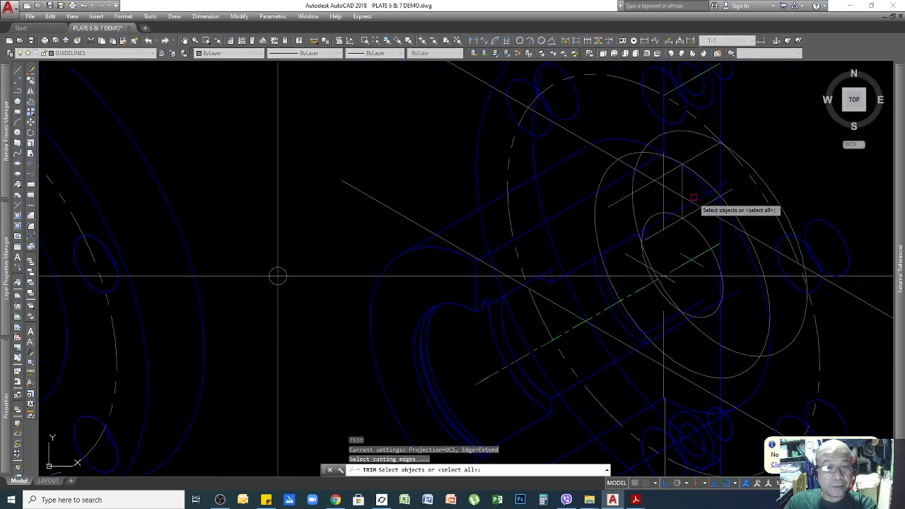
pyautogui.click(682, 188)
pyautogui.press('Return')
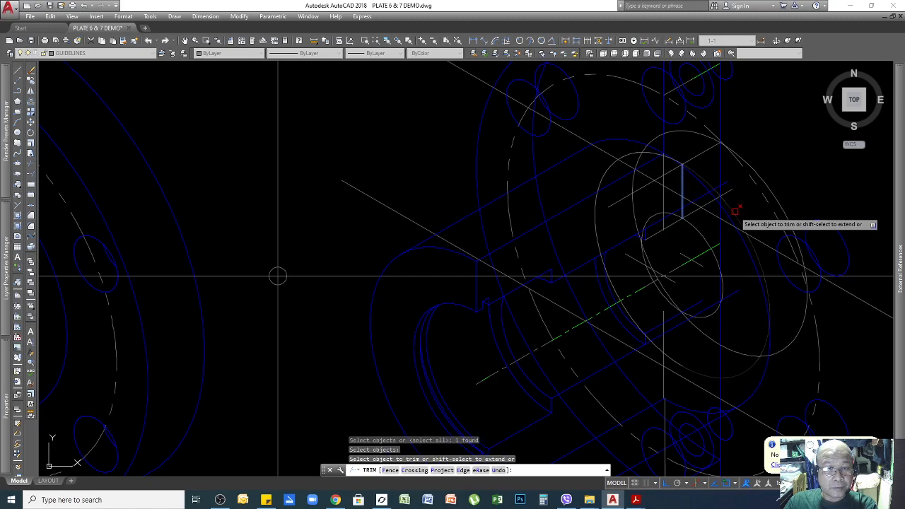
pyautogui.click(735, 211)
pyautogui.press('Return')
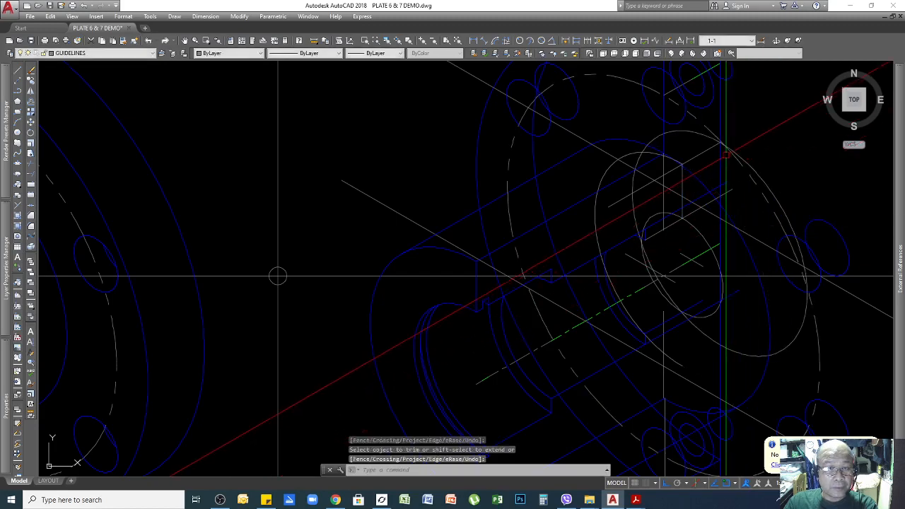
# Trim away the right half of the rear recess ellipse using the flange's rear vertical edge as the cutting edge
pyautogui.scroll(3, 277, 276)
pyautogui.press('Return')
pyautogui.click(719, 157)
pyautogui.press('Return')
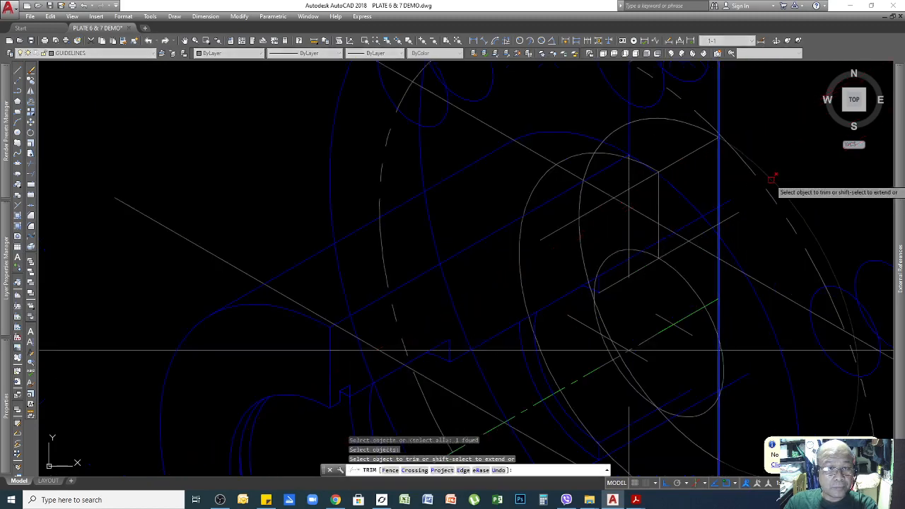
pyautogui.press('Return')
# Draw a line from the rear recess ellipse's lower end along the isometric axis to the front recess ellipse, continuing vertically up to the bore ellipse
pyautogui.scroll(-2, 805, 125)
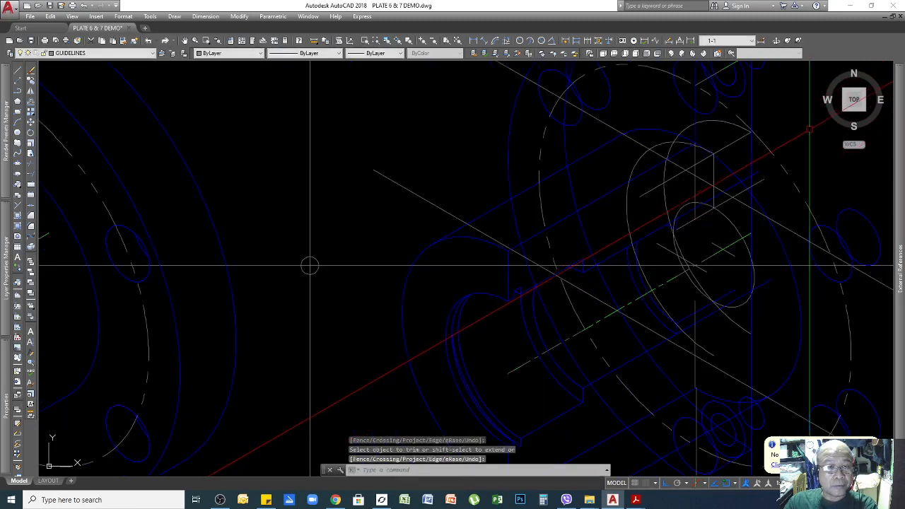
pyautogui.scroll(-3, 477, 224)
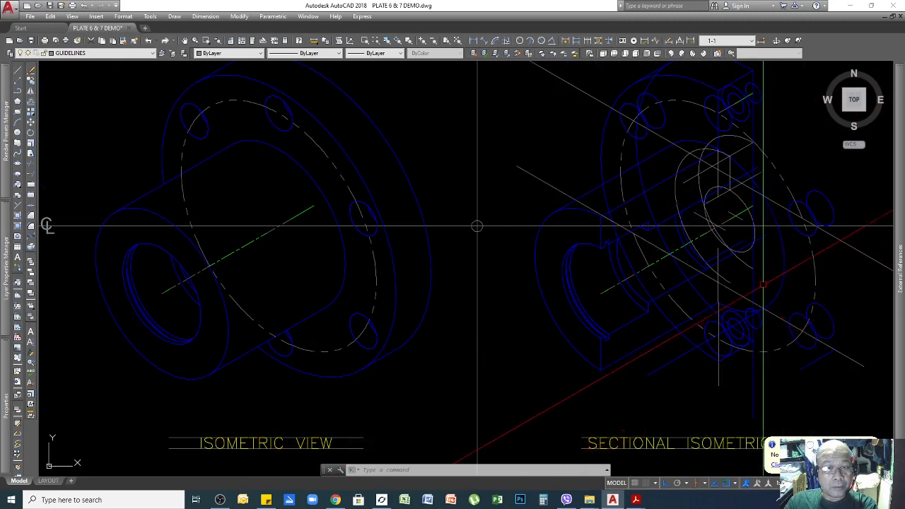
pyautogui.scroll(3, 476, 227)
pyautogui.scroll(-3, 481, 226)
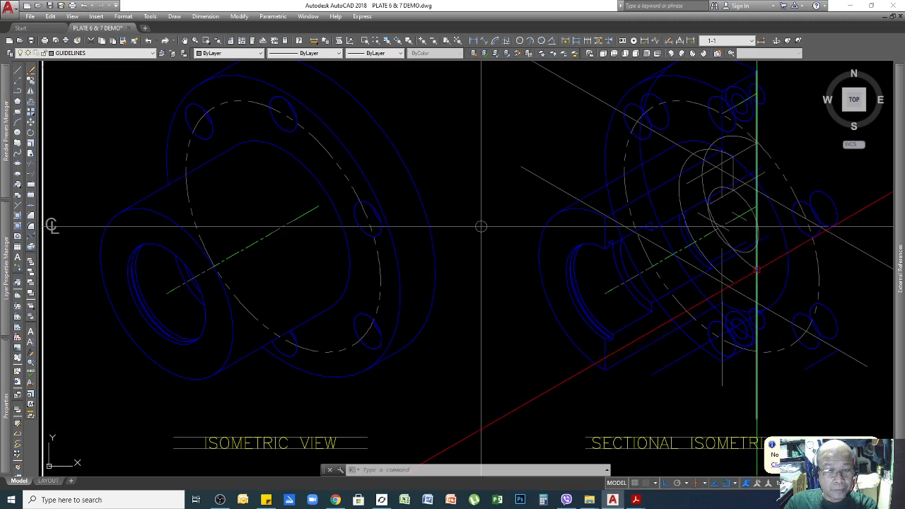
pyautogui.press('Return')
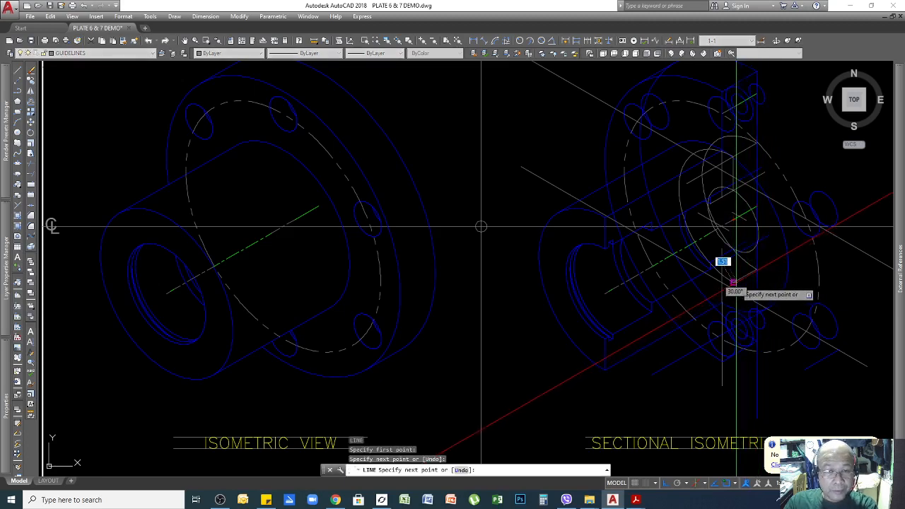
pyautogui.click(735, 286)
pyautogui.scroll(8, 737, 252)
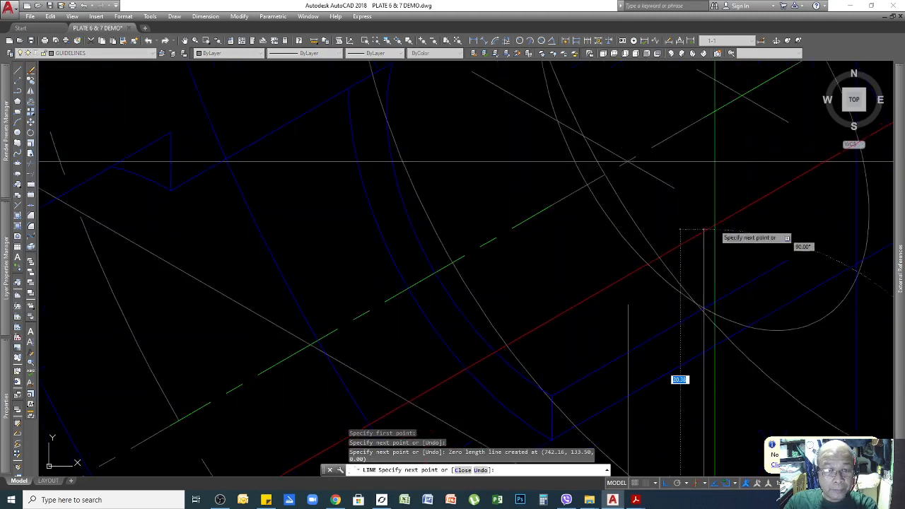
pyautogui.click(709, 309)
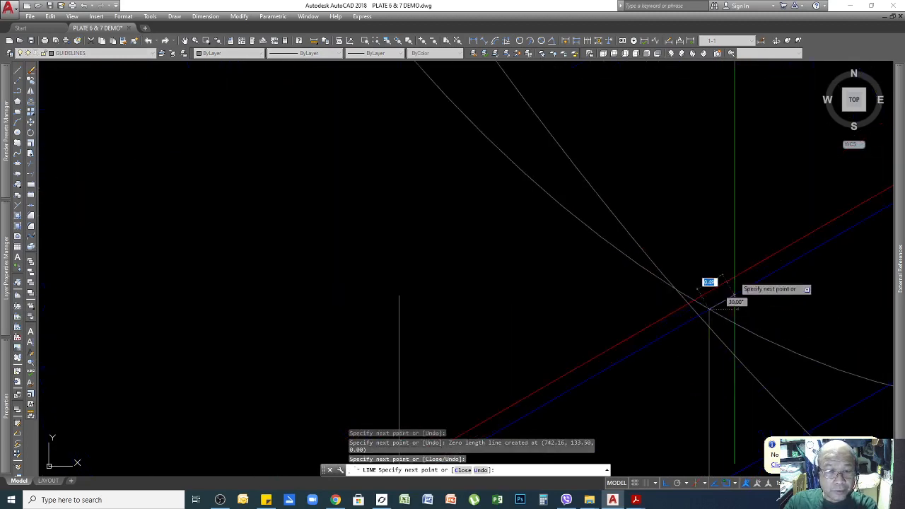
pyautogui.press('Return')
# Trim the lower bore edge line back to the new vertical line below the bore ellipse
pyautogui.scroll(-6, 739, 313)
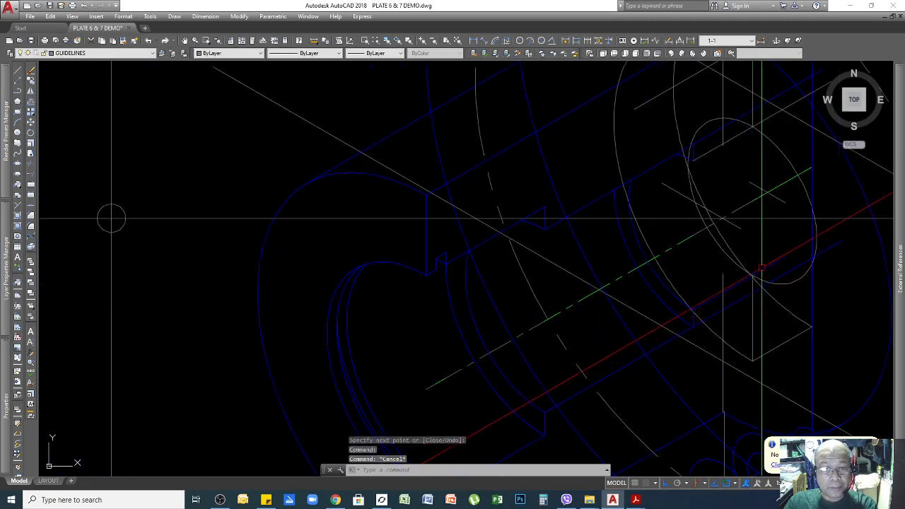
pyautogui.press('Return')
pyautogui.scroll(3, 755, 284)
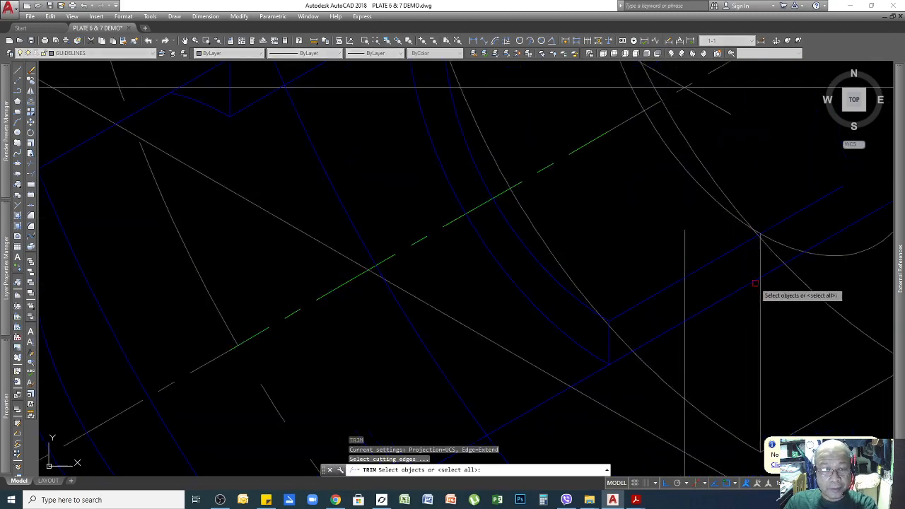
pyautogui.click(773, 223)
pyautogui.press('Return')
pyautogui.scroll(-3, 352, 234)
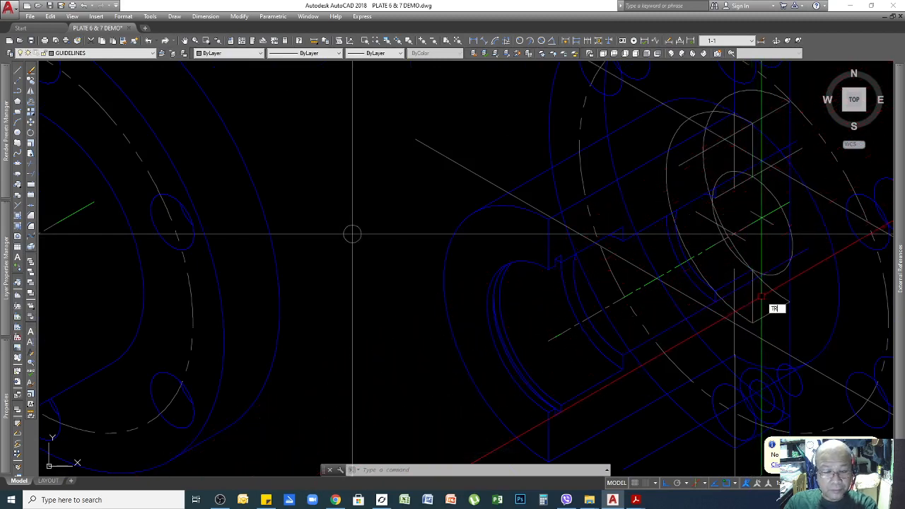
# Trim away the right half of the small bore ellipse using the lower vertical recess line as the cutting edge
pyautogui.press('Return')
pyautogui.press('Return')
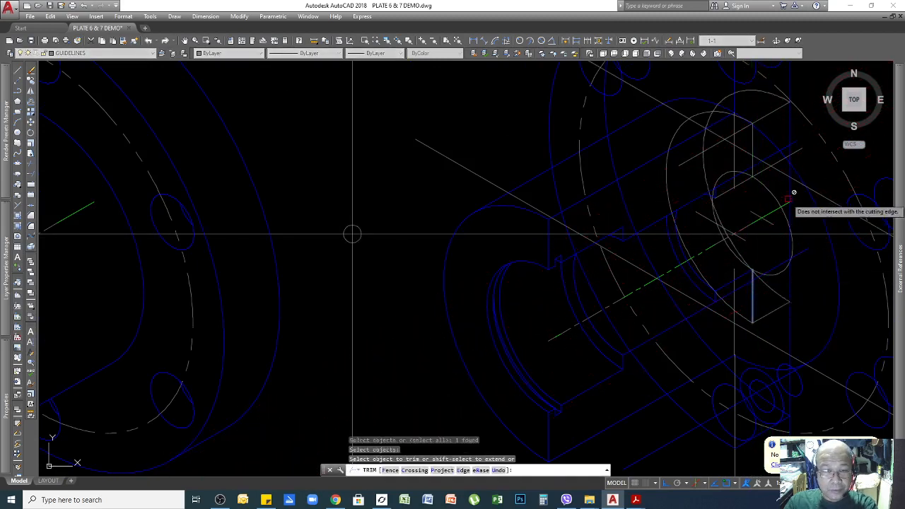
pyautogui.click(771, 190)
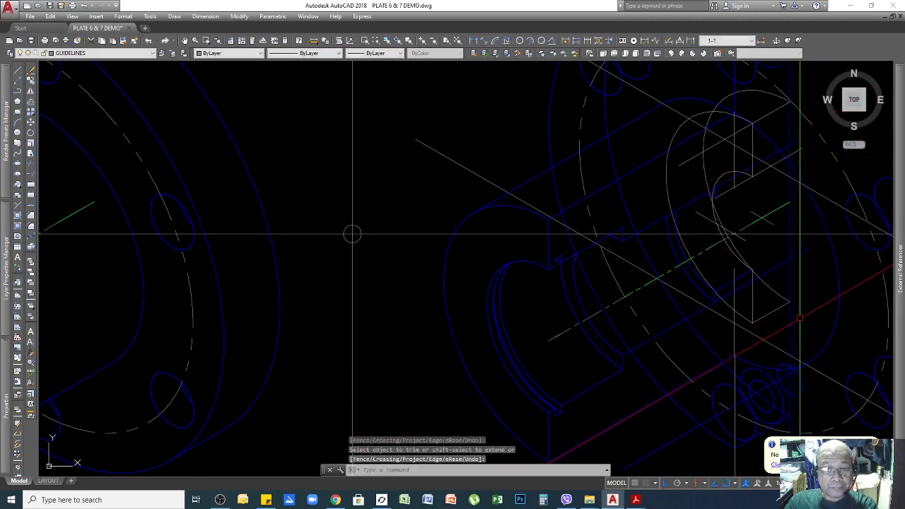
pyautogui.scroll(-3, 353, 234)
pyautogui.moveTo(353, 234); pyautogui.dragTo(519, 200, button='middle')
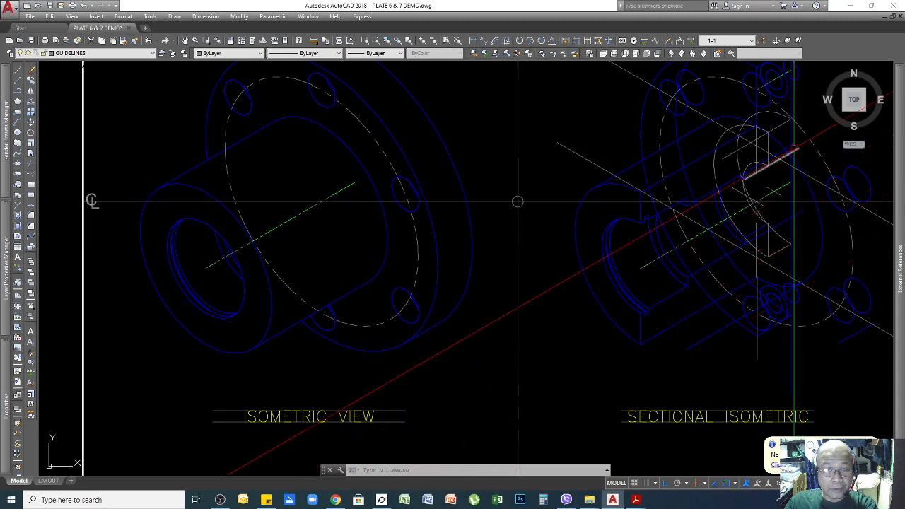
pyautogui.scroll(3, 797, 137)
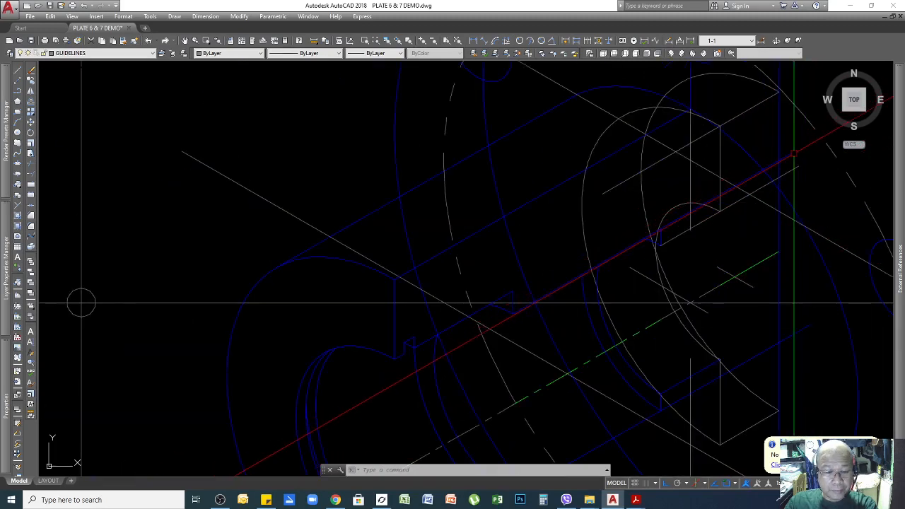
pyautogui.write('r')
pyautogui.press('Return')
pyautogui.click(768, 166)
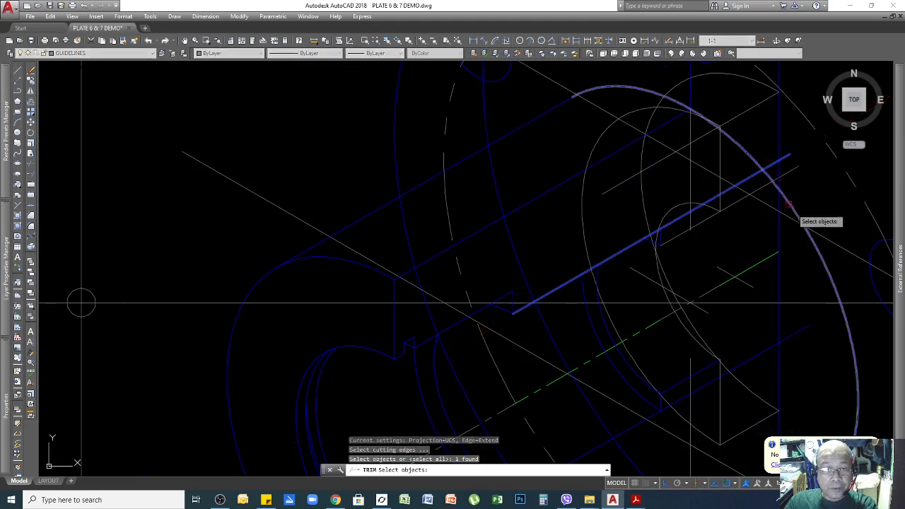
pyautogui.press('Return')
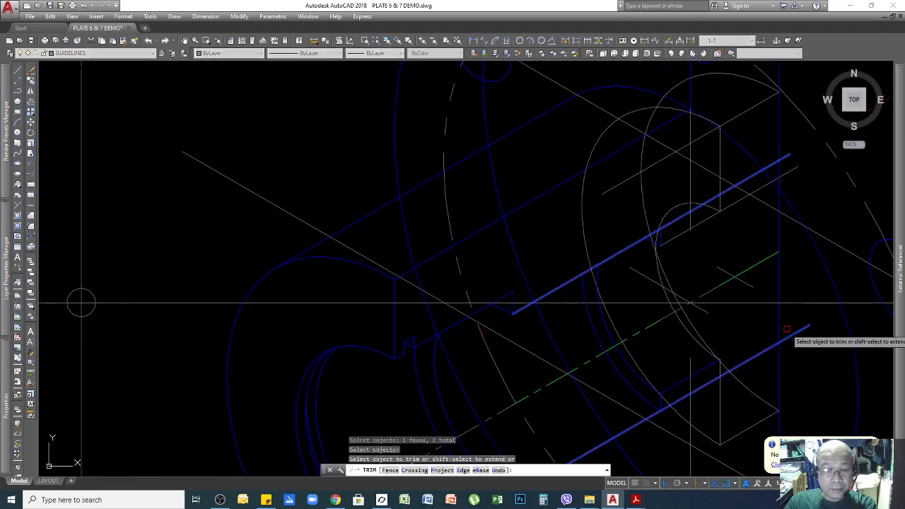
# Trim the flange's rear vertical edge between the upper bore guideline and the lower recess line
pyautogui.press('Return')
pyautogui.click(762, 418)
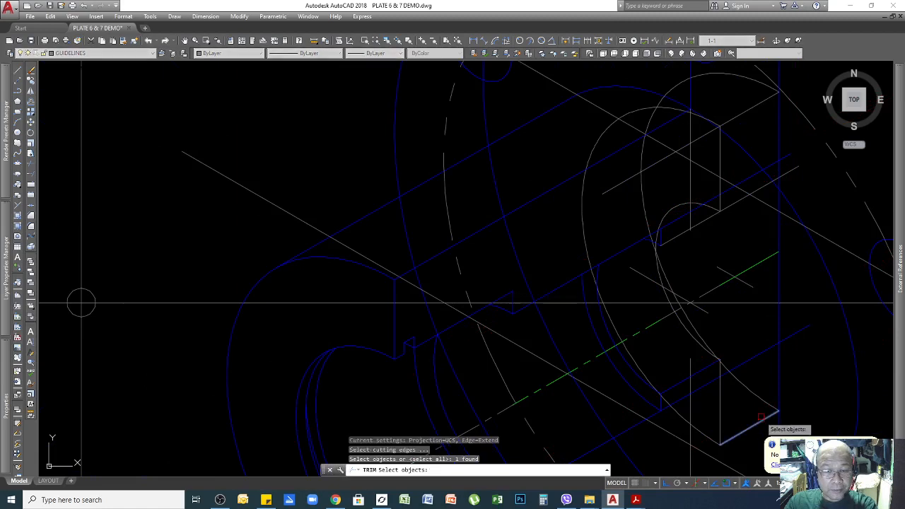
pyautogui.click(762, 188)
pyautogui.press('Return')
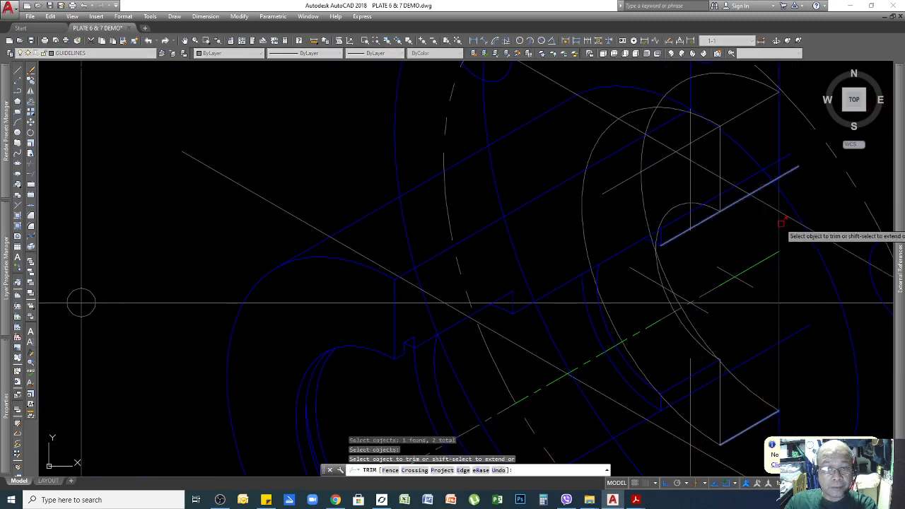
pyautogui.click(781, 223)
pyautogui.press('Return')
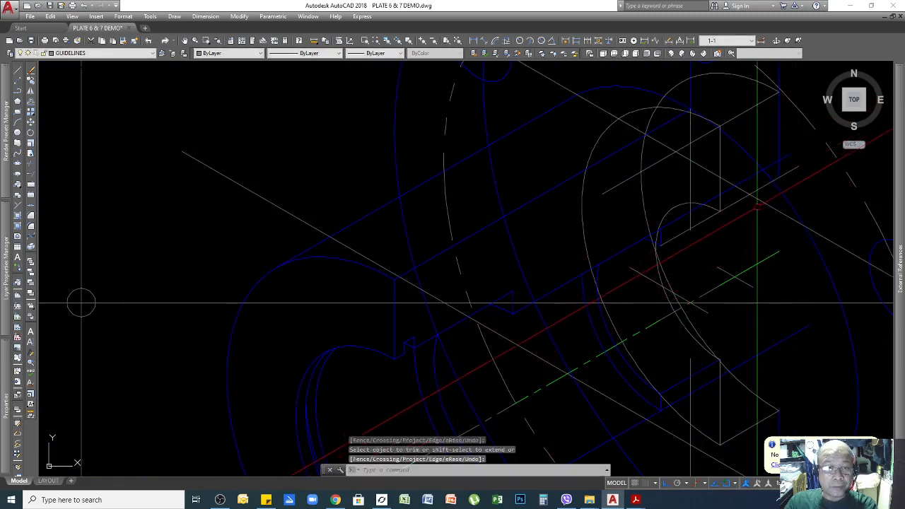
# Trim the upper bore guideline where it overshoots the flange's rear vertical edge
pyautogui.press('Return')
pyautogui.click(782, 150)
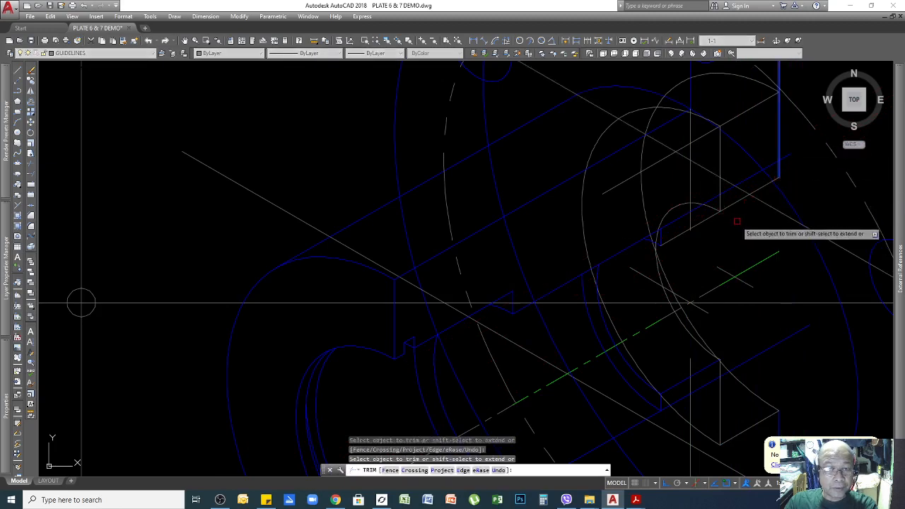
pyautogui.press('Return')
pyautogui.press('Return')
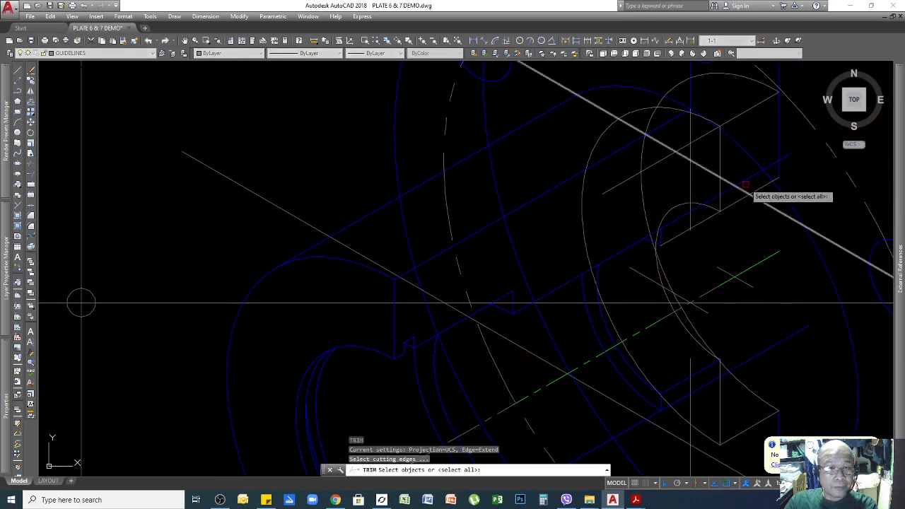
pyautogui.scroll(-3, 725, 180)
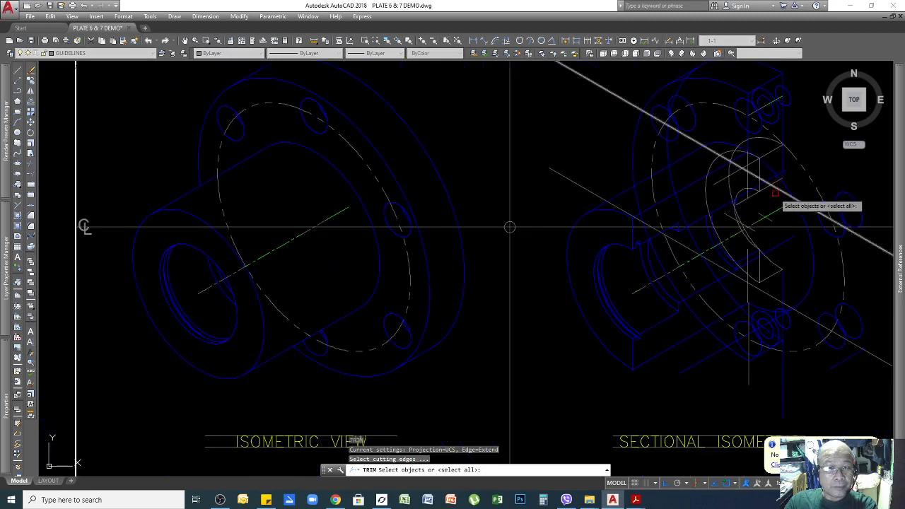
pyautogui.scroll(5, 770, 185)
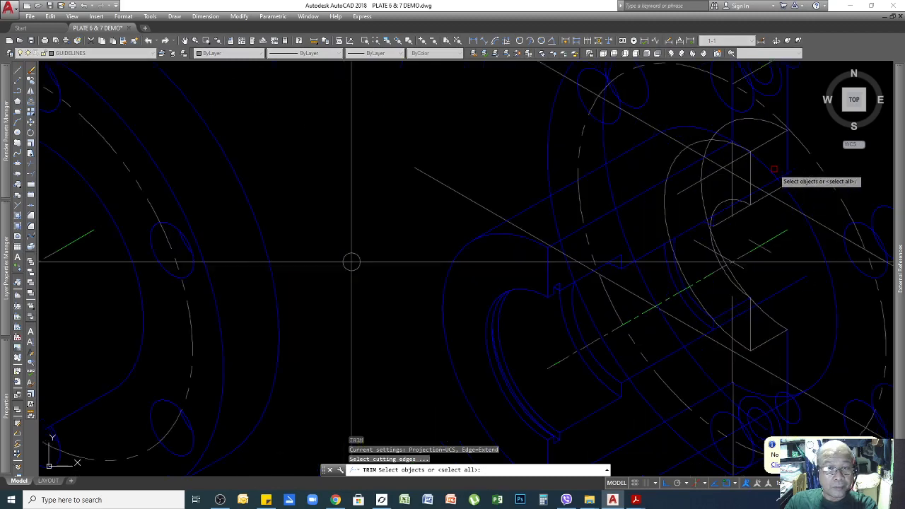
pyautogui.press('Escape')
pyautogui.press('Escape')
pyautogui.scroll(-3, 318, 218)
pyautogui.scroll(5, 307, 162)
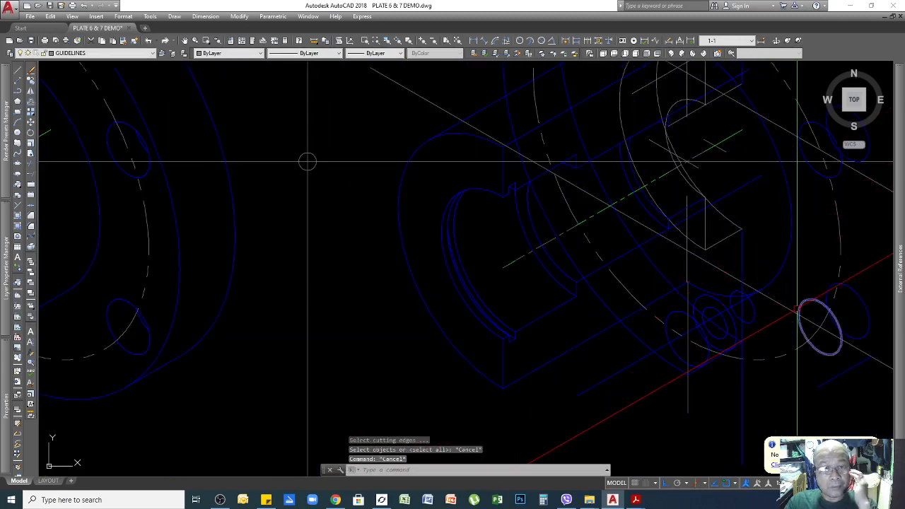
pyautogui.scroll(-3, 307, 162)
pyautogui.scroll(4, 492, 281)
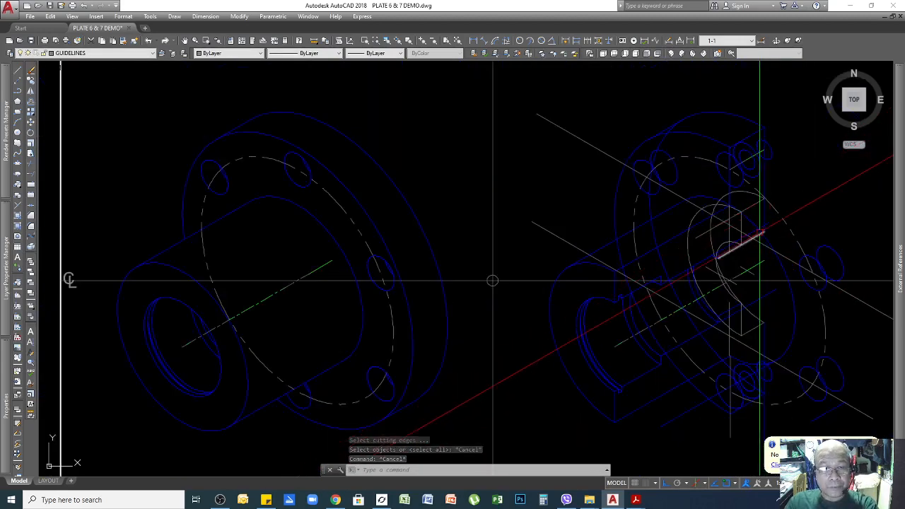
pyautogui.scroll(2, 742, 265)
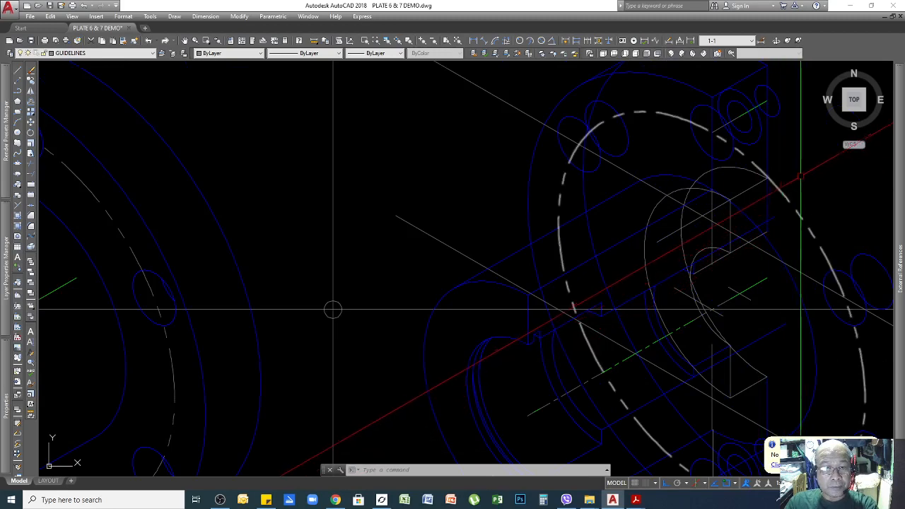
# Copy the finished hatched sectional isometric from the upper plate, with Ortho off, to the empty area beside the lower drawing frame
pyautogui.scroll(-6, 495, 283)
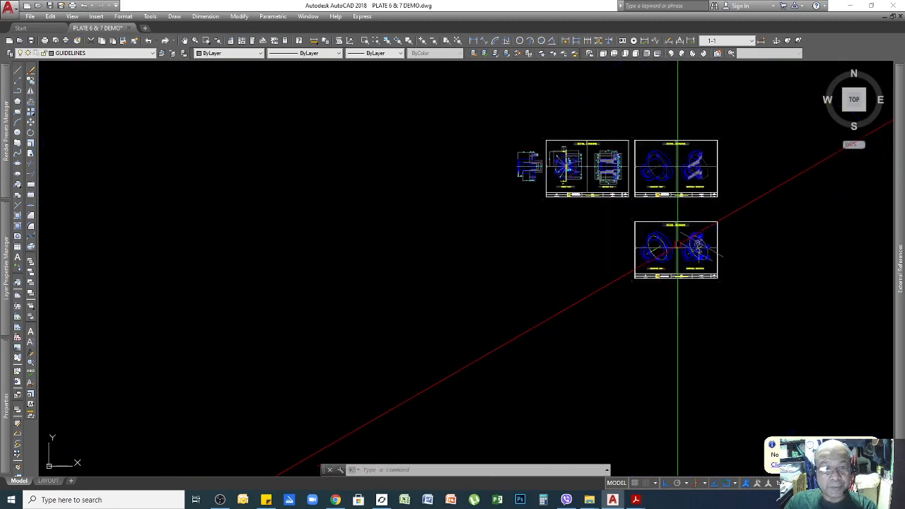
pyautogui.scroll(5, 677, 246)
pyautogui.scroll(-2, 682, 141)
pyautogui.scroll(2, 685, 135)
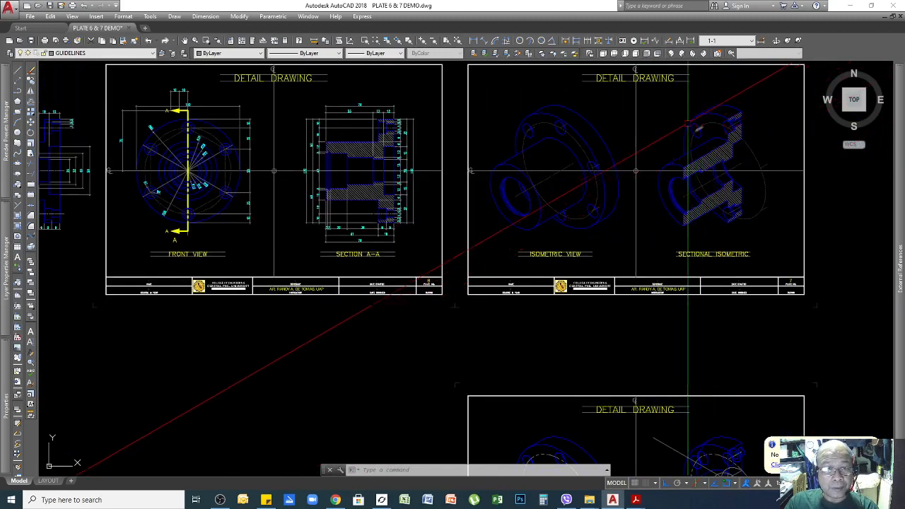
pyautogui.click(651, 103)
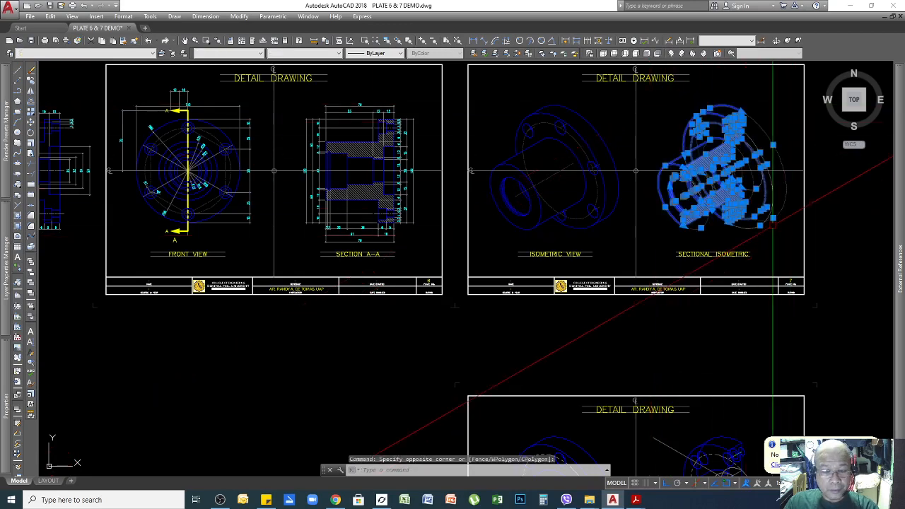
pyautogui.press('Return')
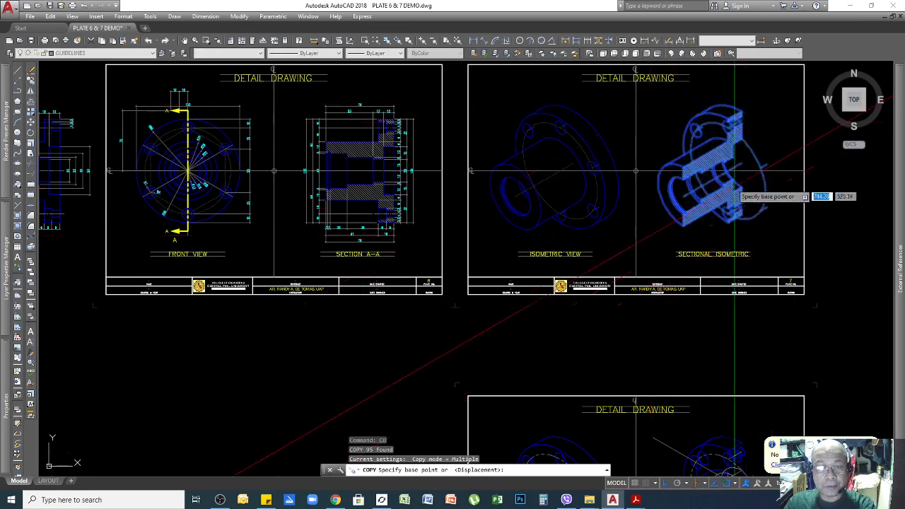
pyautogui.click(704, 163)
pyautogui.scroll(-5, 679, 152)
pyautogui.scroll(5, 752, 308)
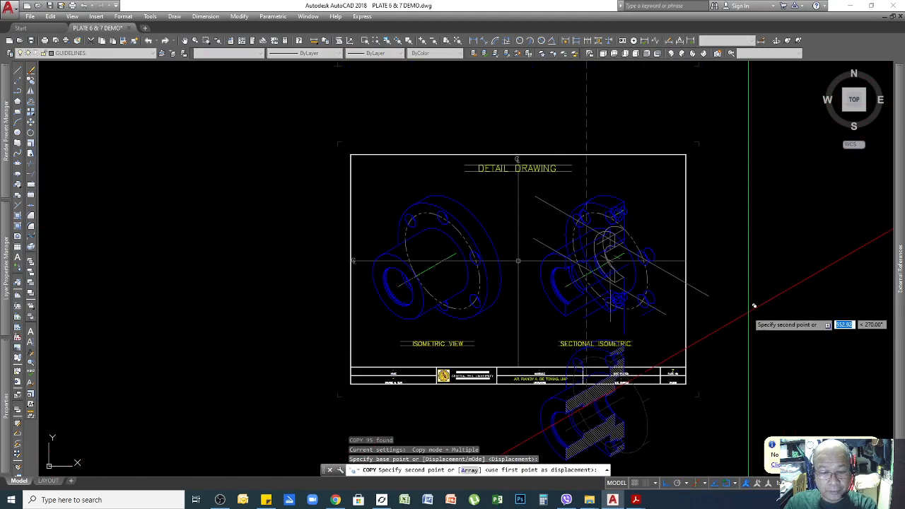
pyautogui.press('F8')
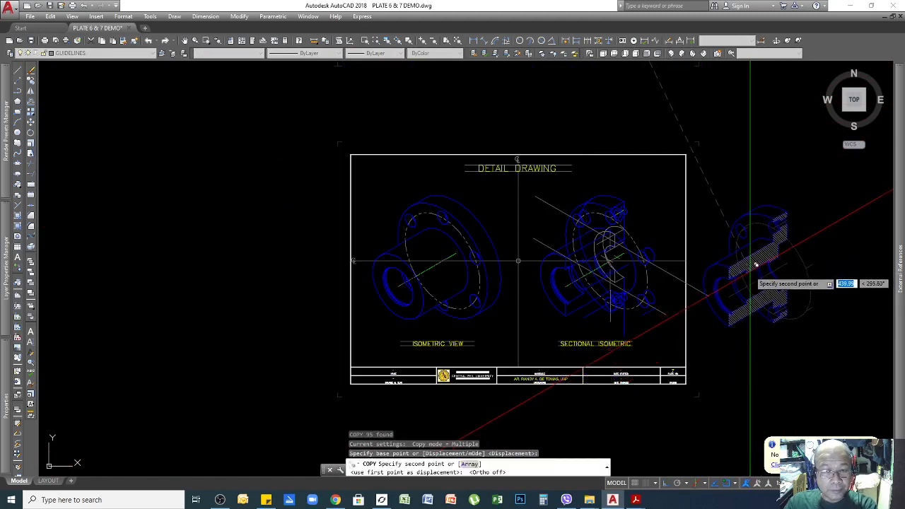
pyautogui.click(756, 265)
# Copy the section hatching from the spare sectional isometric onto the unfinished one, aligning the upper corner of the hub's front cut face
pyautogui.scroll(2, 746, 272)
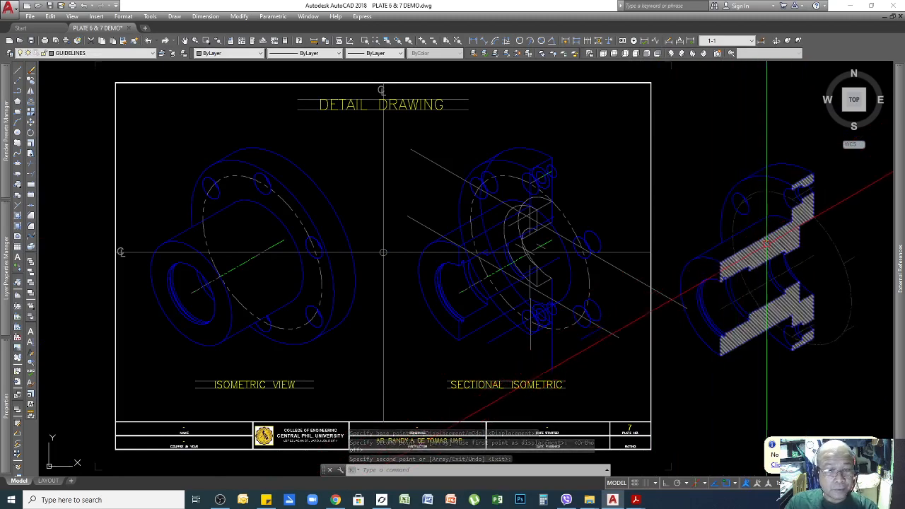
pyautogui.click(767, 250)
pyautogui.press('Return')
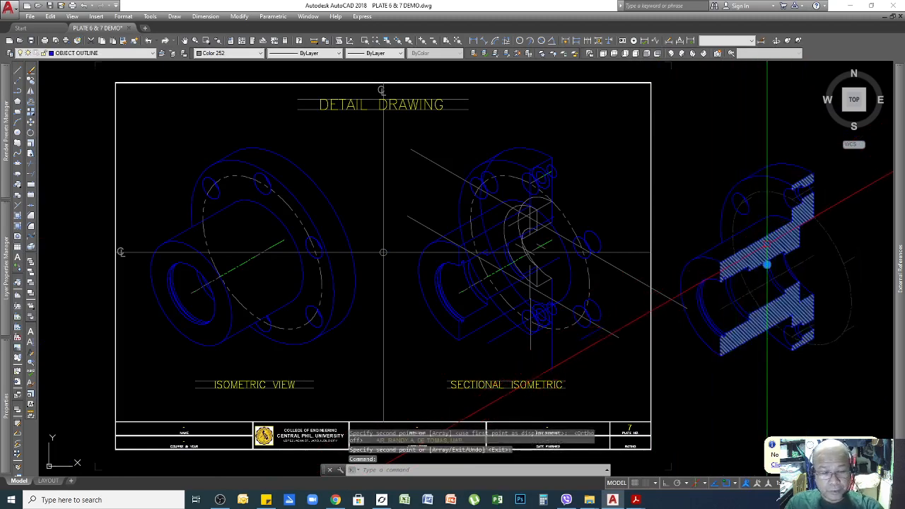
pyautogui.write('co')
pyautogui.press('Return')
pyautogui.scroll(5, 767, 251)
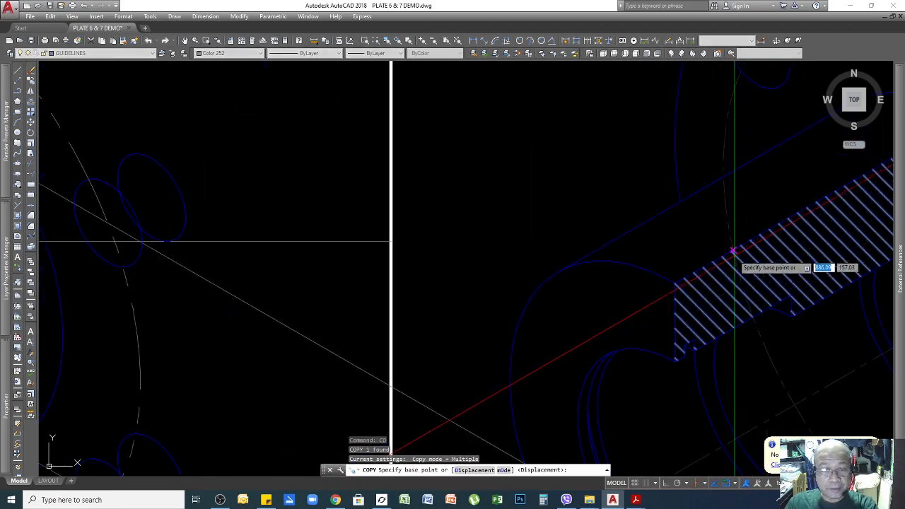
pyautogui.click(675, 284)
pyautogui.scroll(-5, 761, 256)
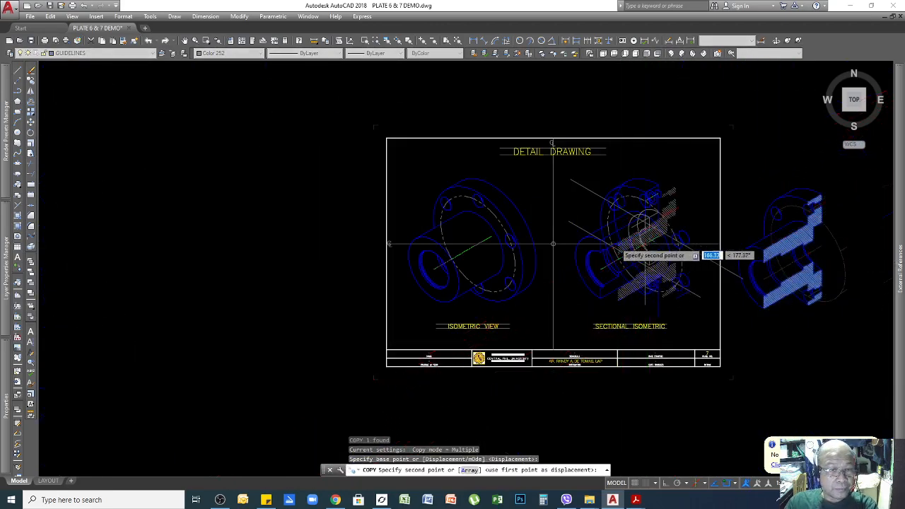
pyautogui.scroll(5, 607, 237)
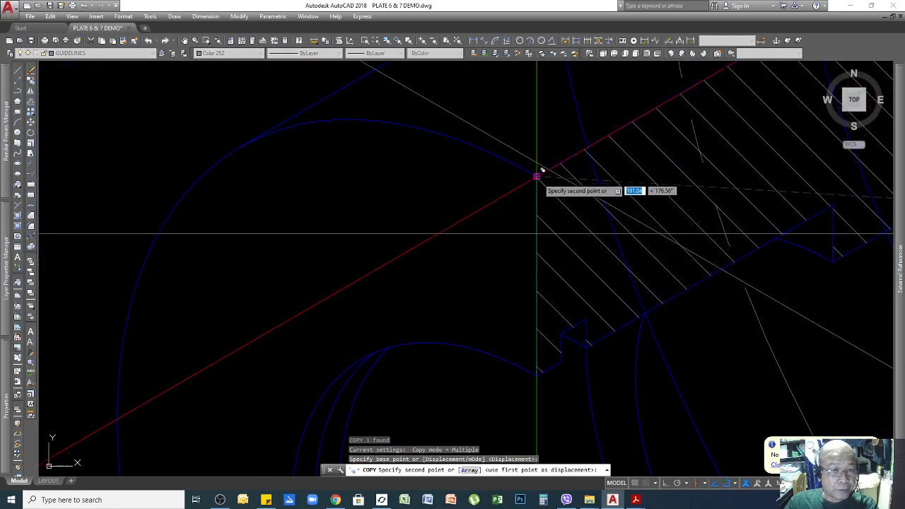
pyautogui.click(539, 173)
pyautogui.scroll(-5, 468, 265)
pyautogui.press('Return')
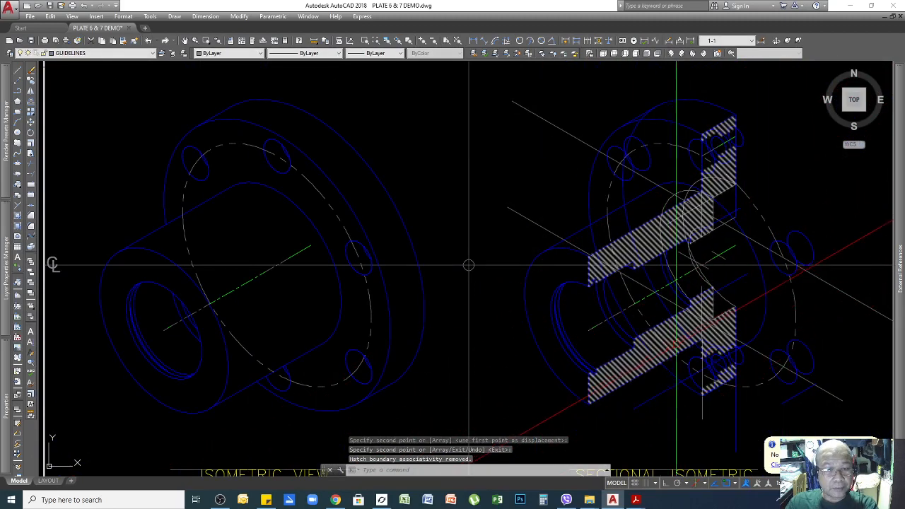
# Erase the copied section hatching from the unfinished sectional isometric
pyautogui.scroll(4, 643, 402)
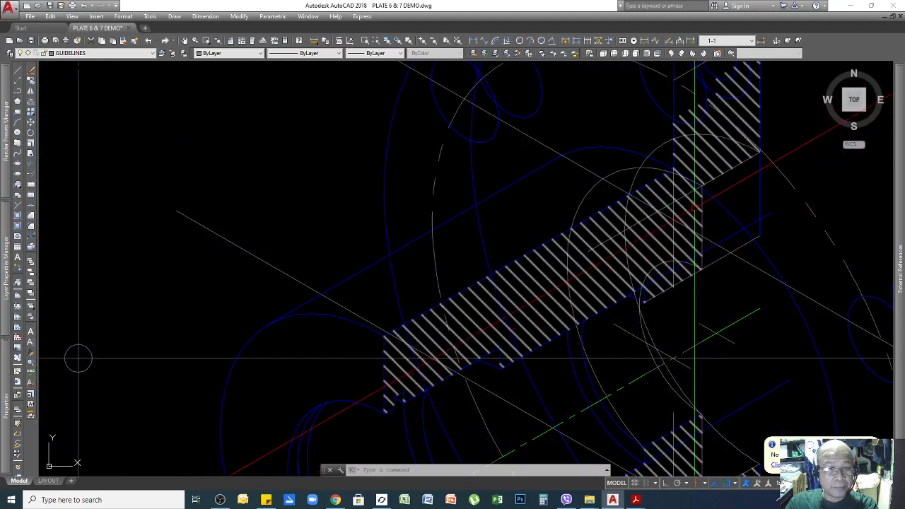
pyautogui.scroll(-2, 627, 272)
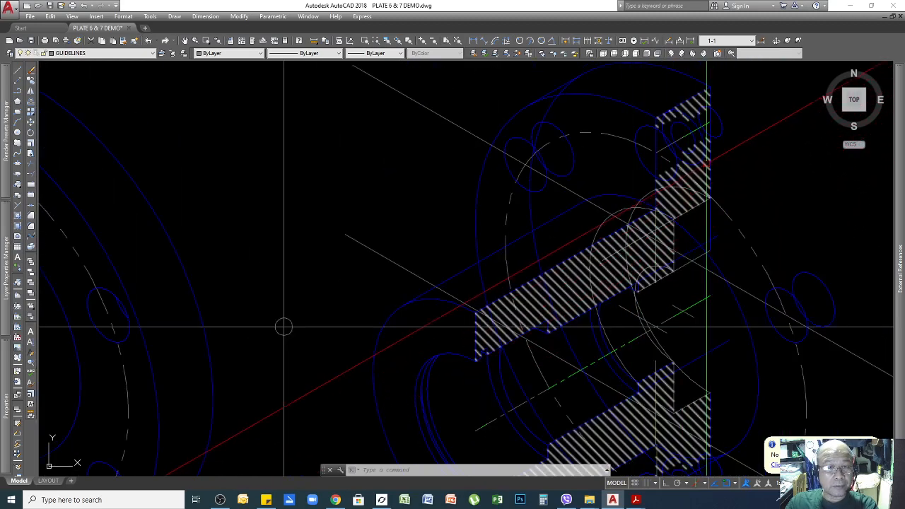
pyautogui.scroll(2, 707, 164)
pyautogui.scroll(-2, 642, 194)
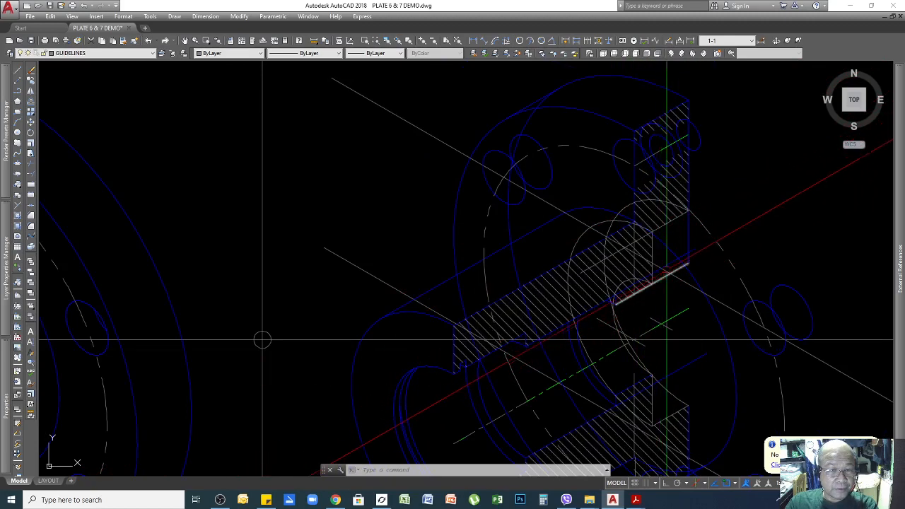
pyautogui.scroll(-4, 701, 209)
pyautogui.scroll(6, 684, 320)
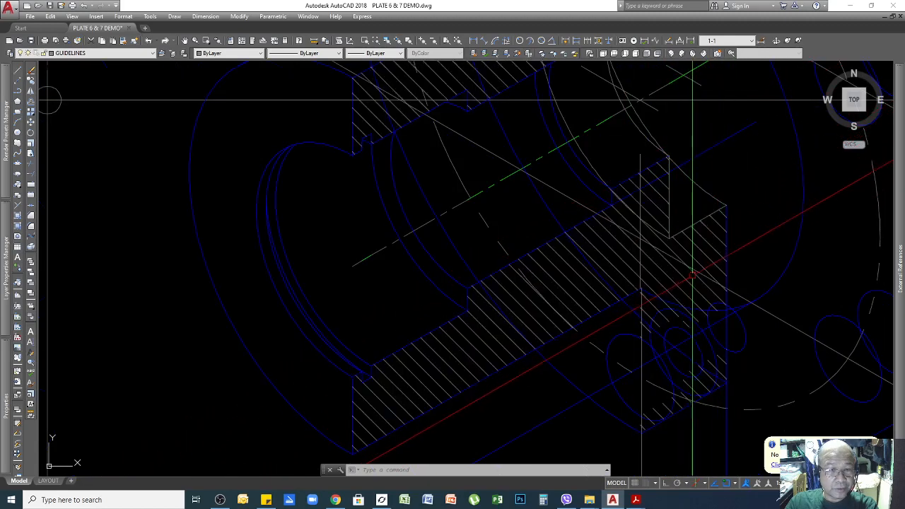
pyautogui.scroll(-2, 670, 233)
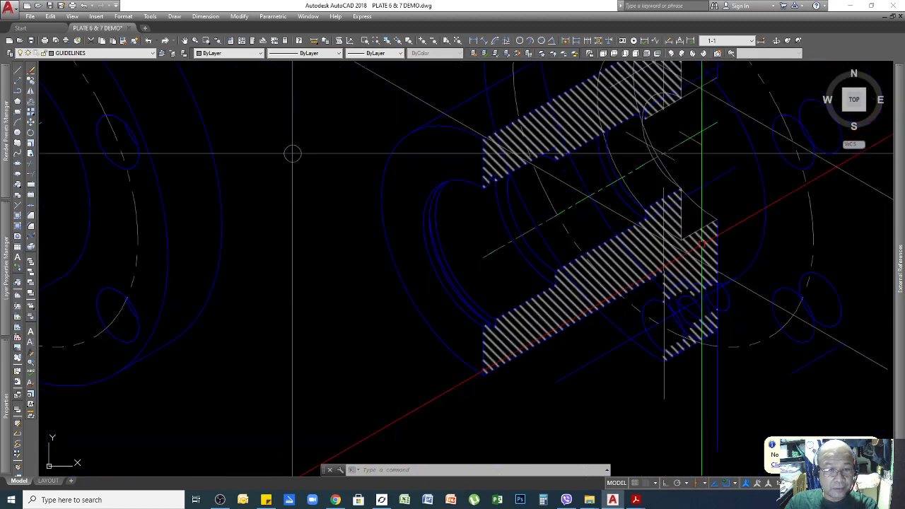
pyautogui.press('Escape')
pyautogui.press('Escape')
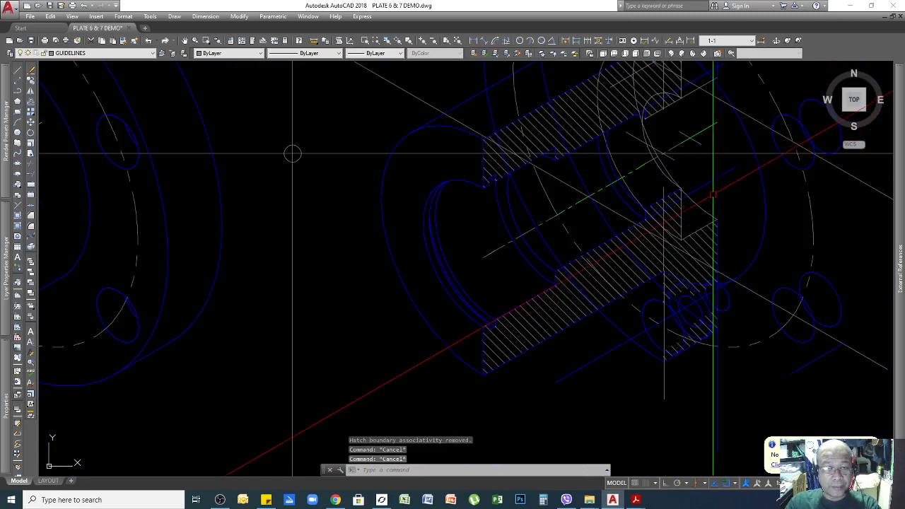
pyautogui.click(554, 310)
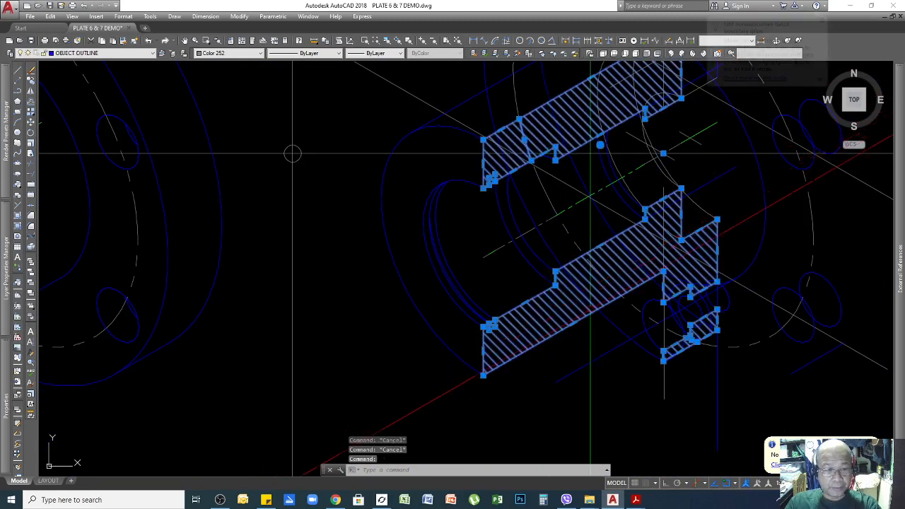
pyautogui.press('Delete')
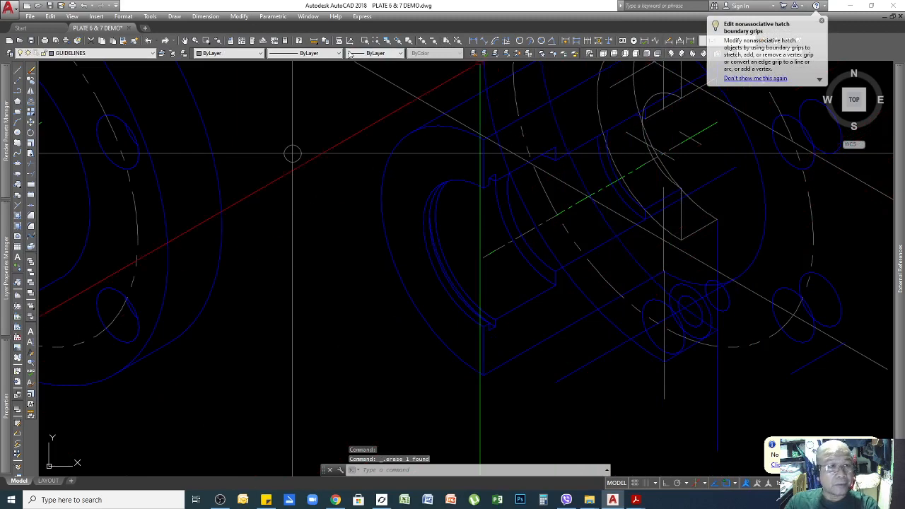
# Match the flange's rear vertical object line's properties onto the lower recess lines and the bore and recess ellipses
pyautogui.click(127, 42)
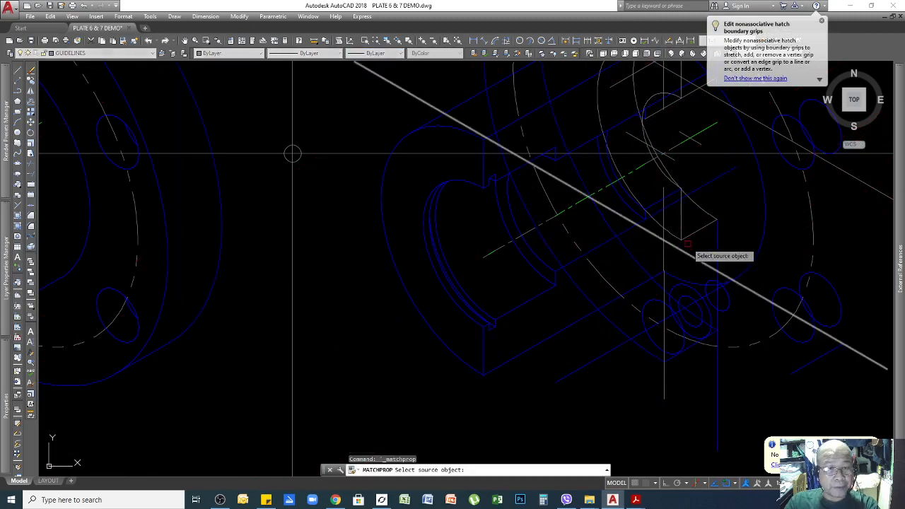
pyautogui.click(718, 226)
pyautogui.click(708, 227)
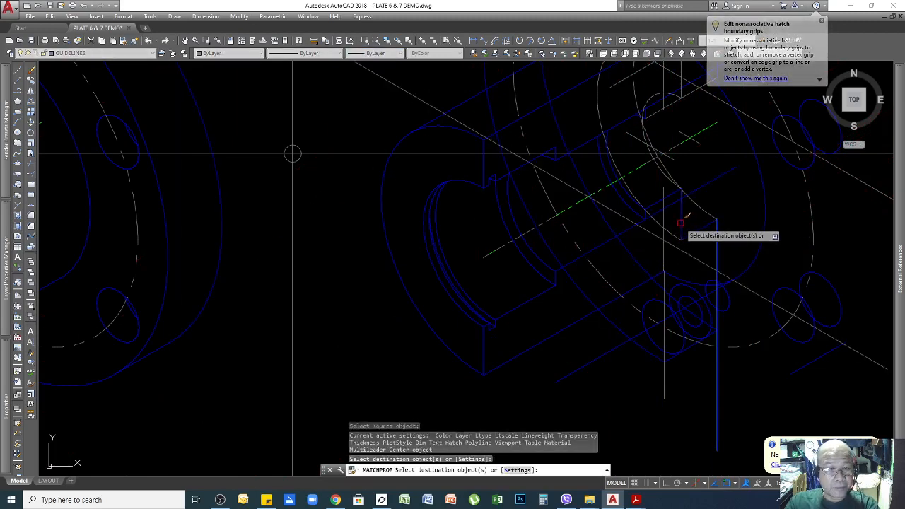
pyautogui.click(681, 221)
pyautogui.click(675, 234)
pyautogui.scroll(-3, 696, 200)
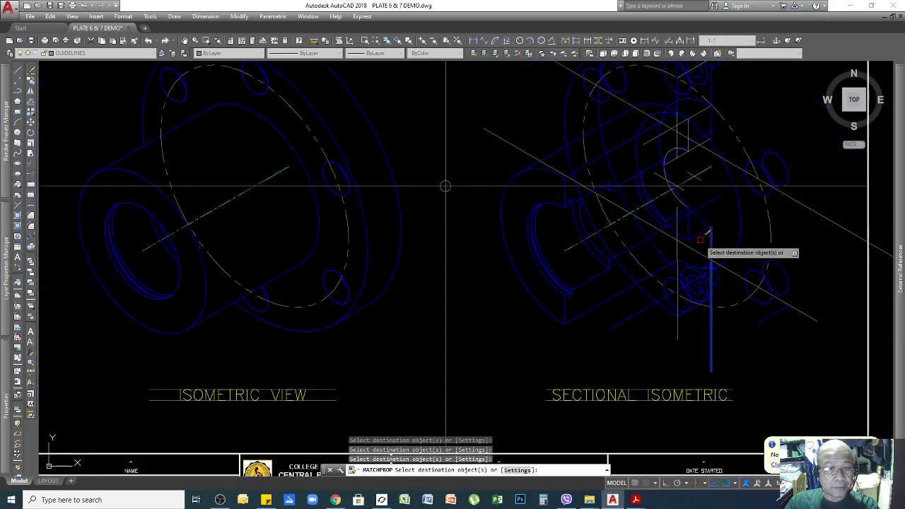
pyautogui.scroll(2, 670, 139)
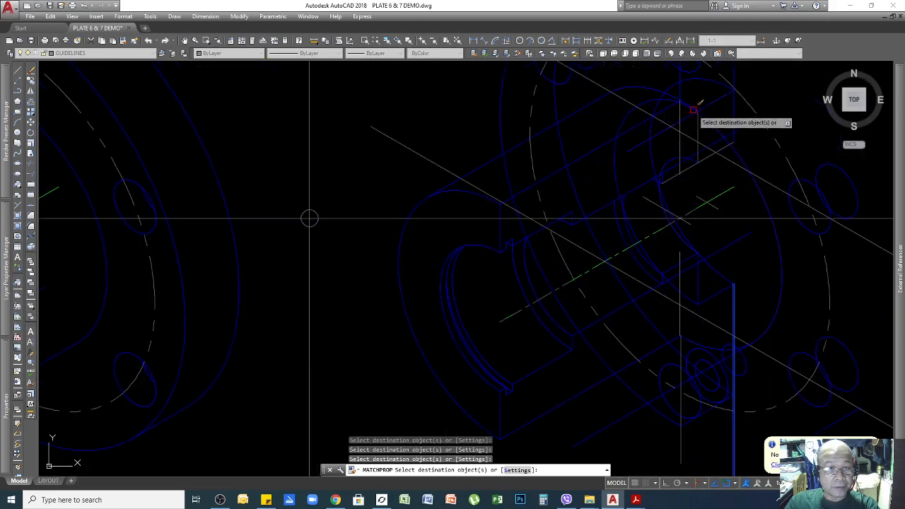
pyautogui.scroll(-2, 741, 196)
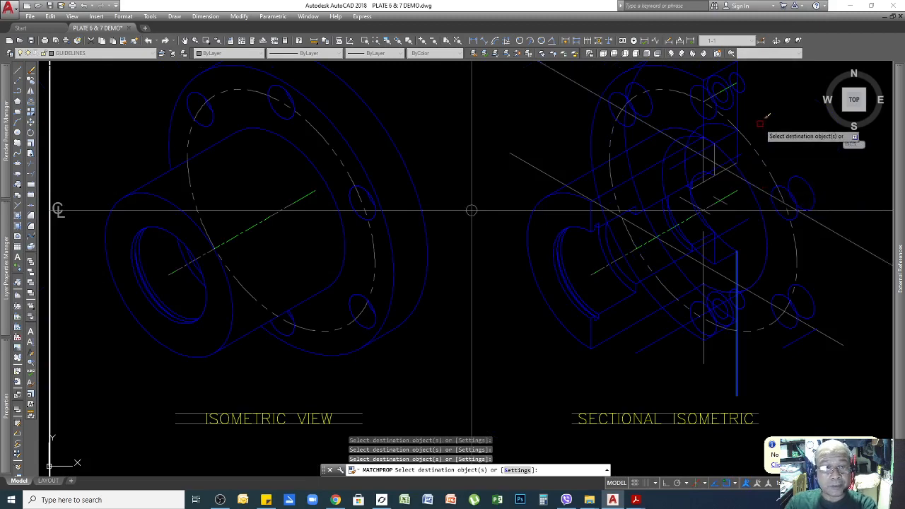
pyautogui.scroll(2, 761, 121)
pyautogui.press('Escape')
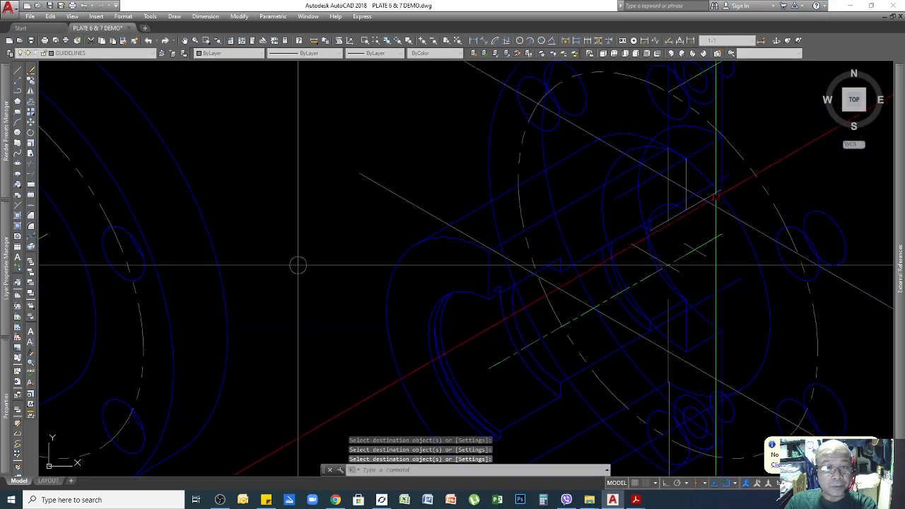
# Trim the upper recess line's overshoot toward the hub, using the upper vertical recess line as the cutting edge
pyautogui.scroll(2, 683, 176)
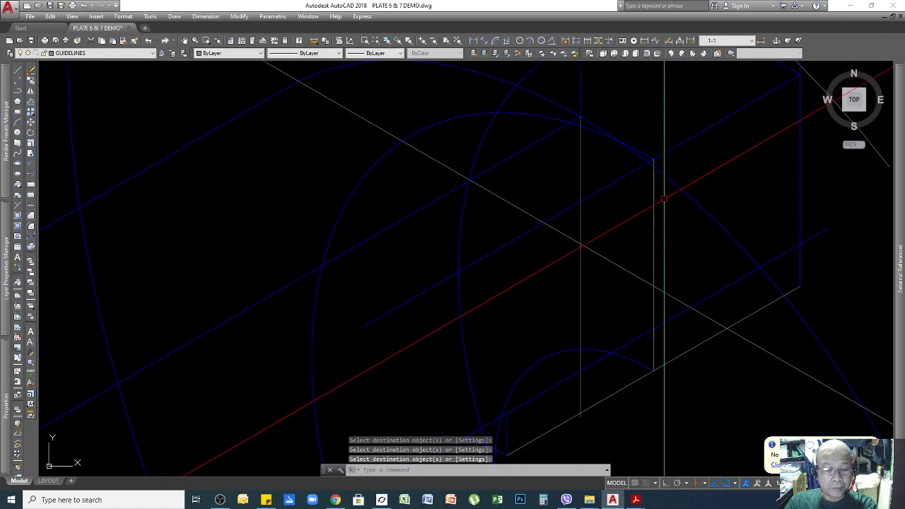
pyautogui.write('tr')
pyautogui.press('Return')
pyautogui.click(653, 216)
pyautogui.press('Return')
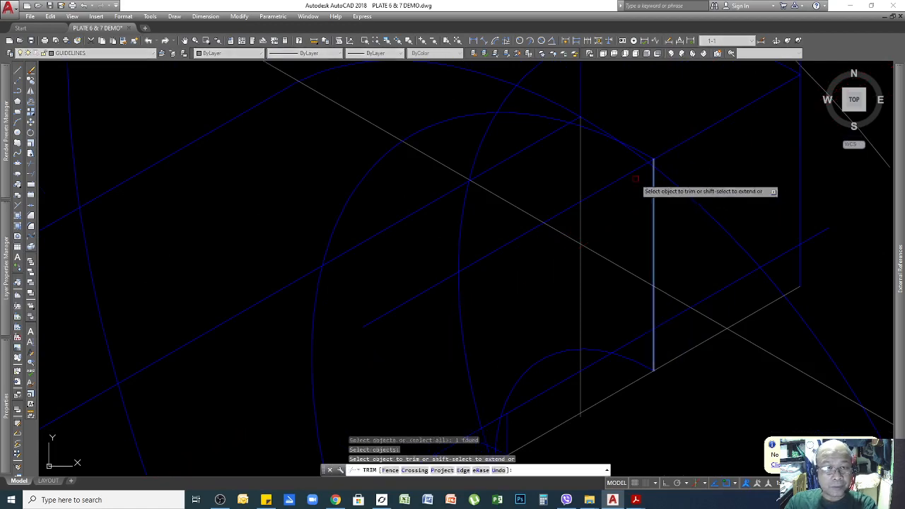
pyautogui.press('Return')
pyautogui.scroll(-3, 727, 204)
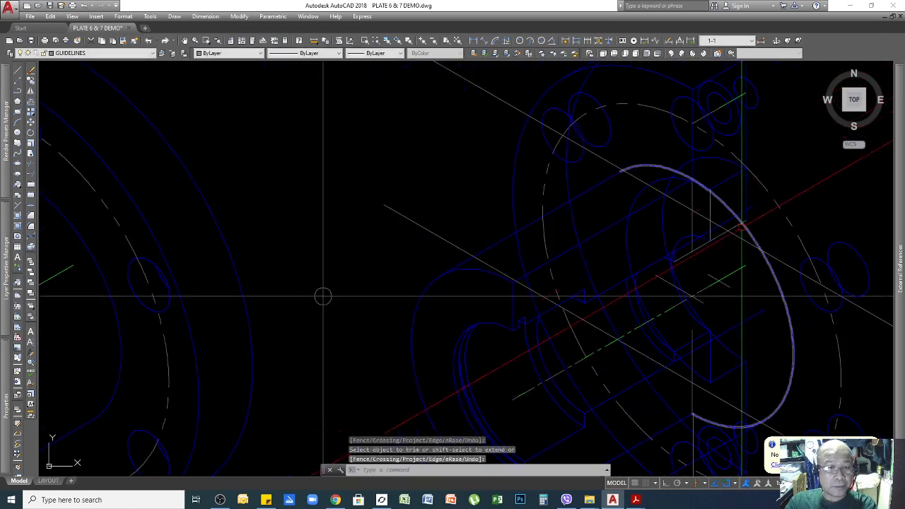
# Erase the vertical guideline running down from the flange's front edge through the upper recess area
pyautogui.scroll(2, 690, 184)
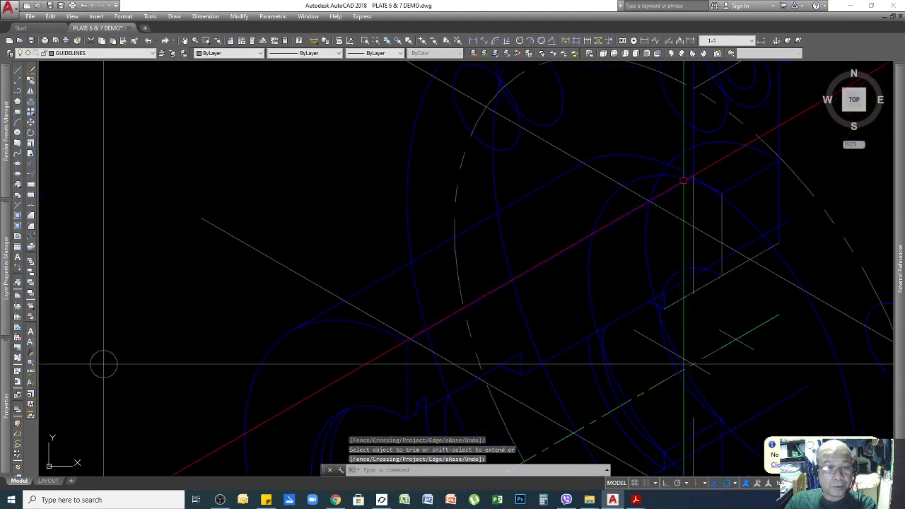
pyautogui.scroll(-3, 405, 262)
pyautogui.scroll(4, 285, 313)
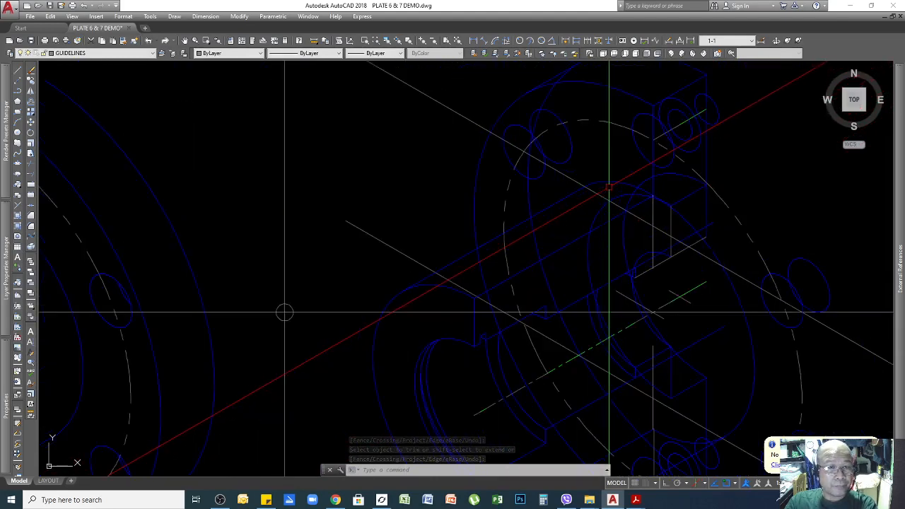
pyautogui.scroll(3, 78, 388)
pyautogui.scroll(-3, 67, 367)
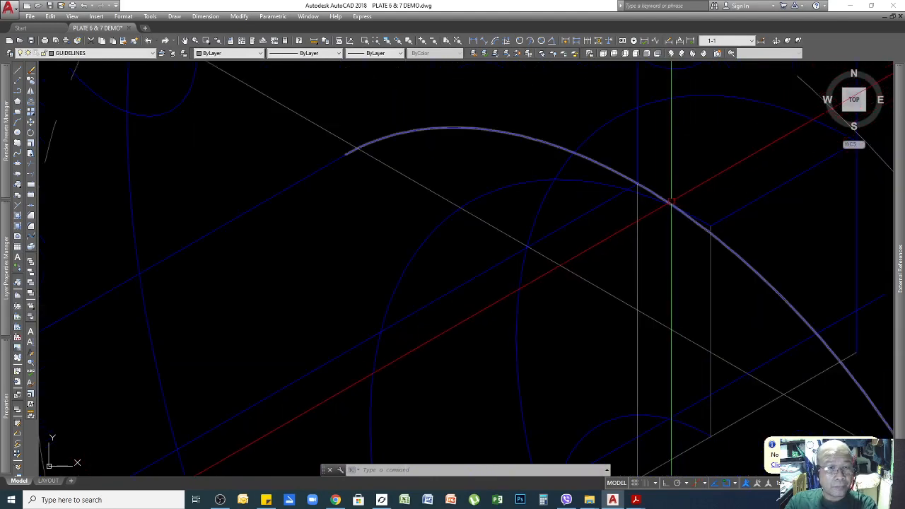
pyautogui.click(648, 202)
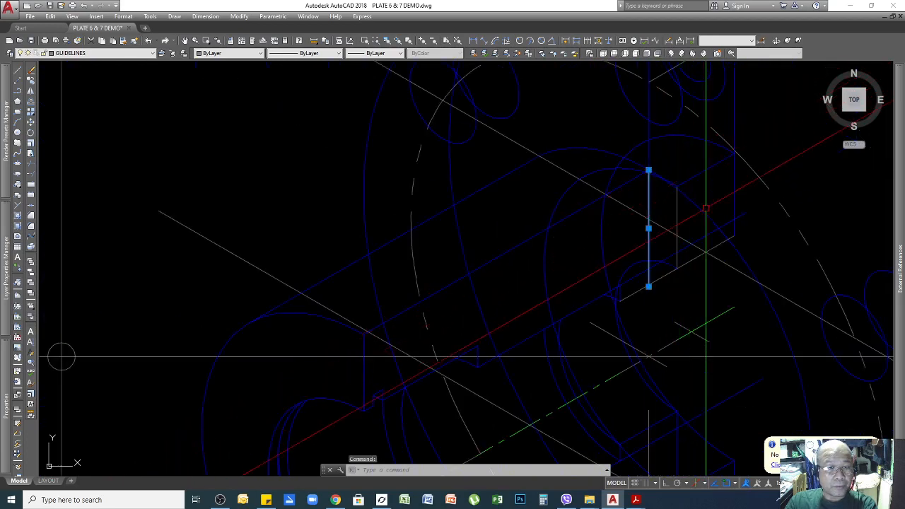
pyautogui.scroll(-2, 709, 218)
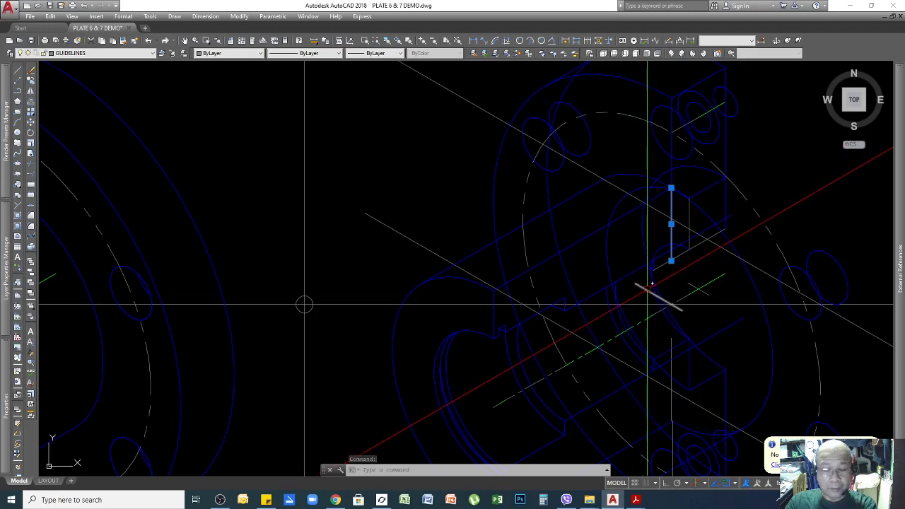
pyautogui.scroll(1, 304, 304)
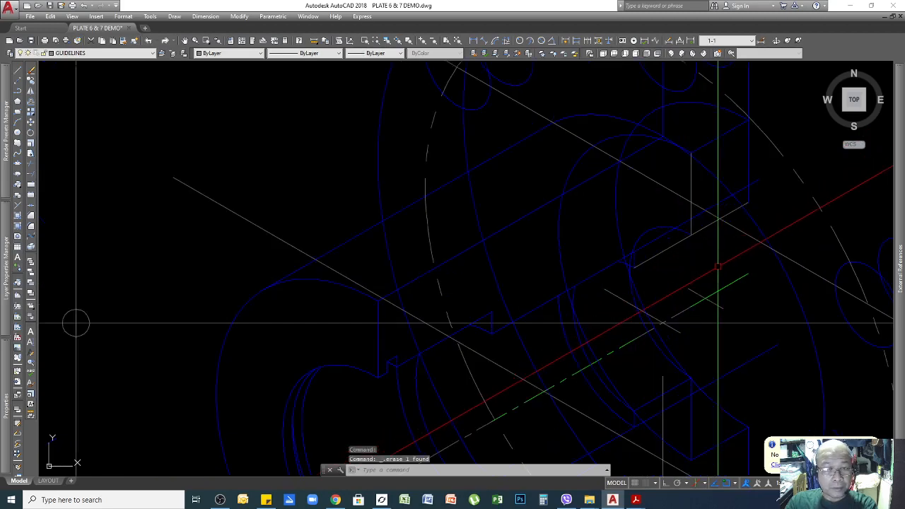
# Trim the upper bore line where it runs past the short vertical edge of the bore groove
pyautogui.scroll(4, 650, 258)
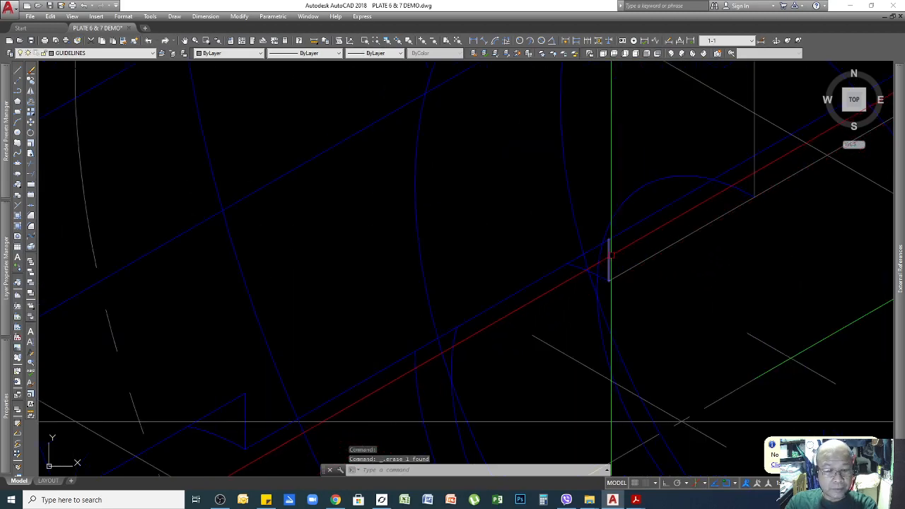
pyautogui.press('Return')
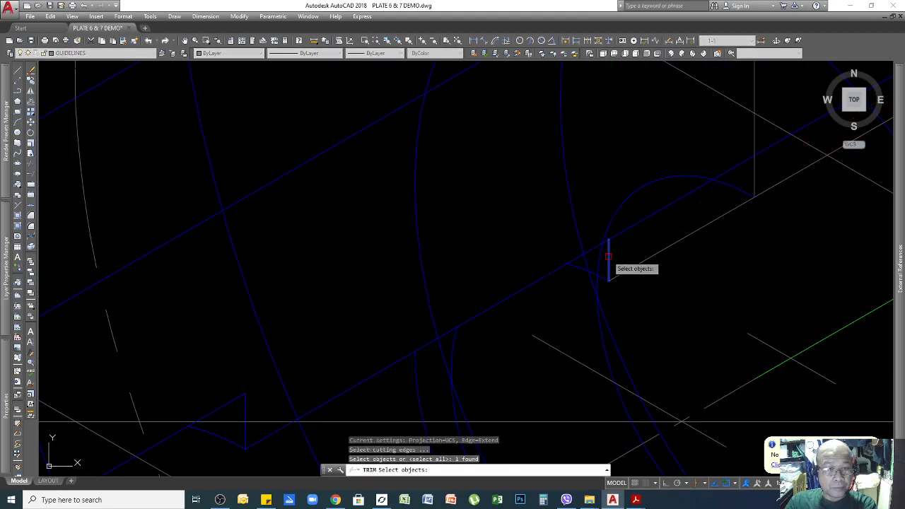
pyautogui.press('Return')
pyautogui.scroll(-4, 270, 291)
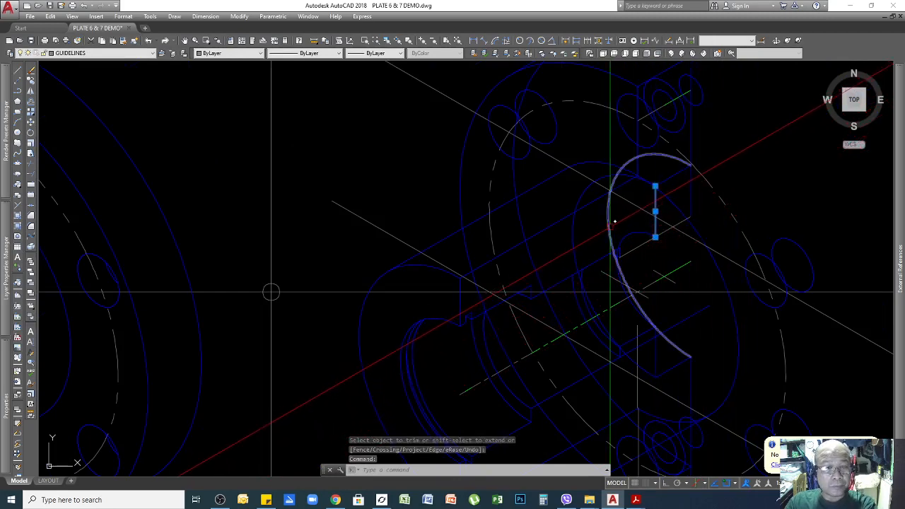
# Erase the white vertical recess line between the upper recess line and the small bore ellipse
pyautogui.press('Delete')
pyautogui.scroll(2, 701, 193)
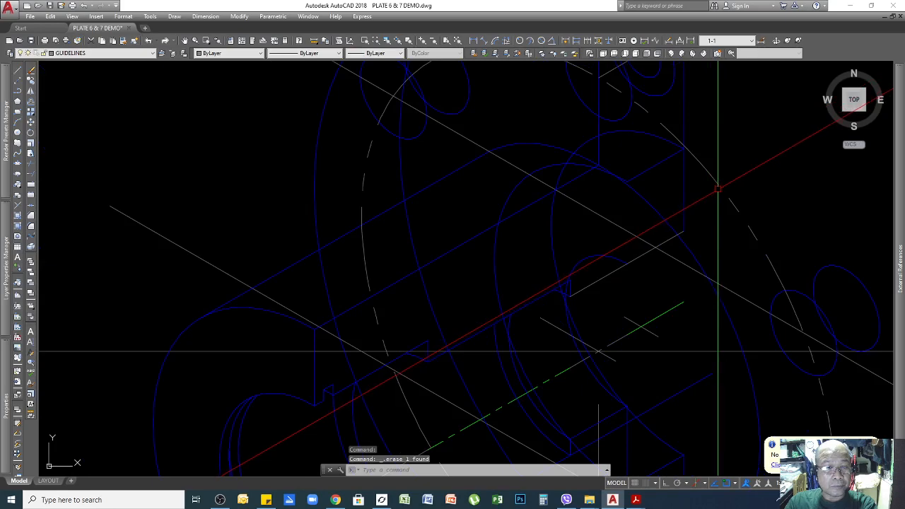
pyautogui.scroll(-5, 719, 188)
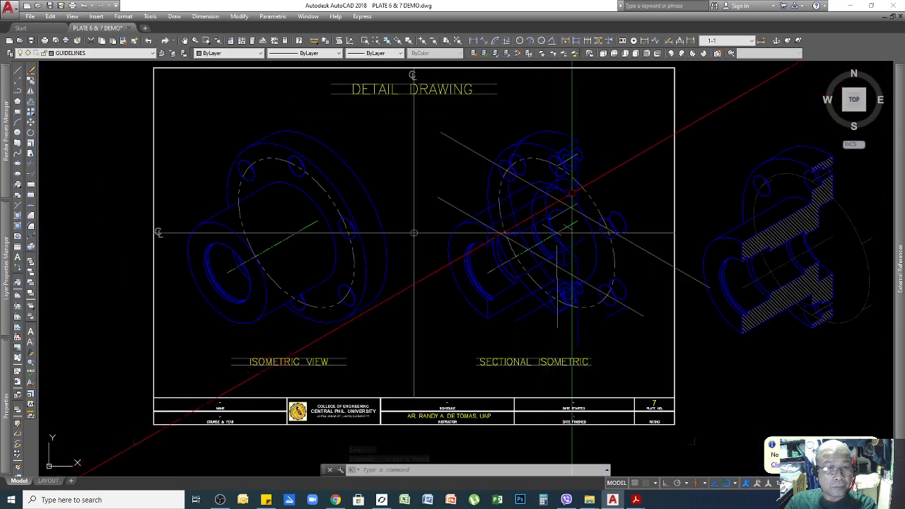
pyautogui.scroll(5, 565, 194)
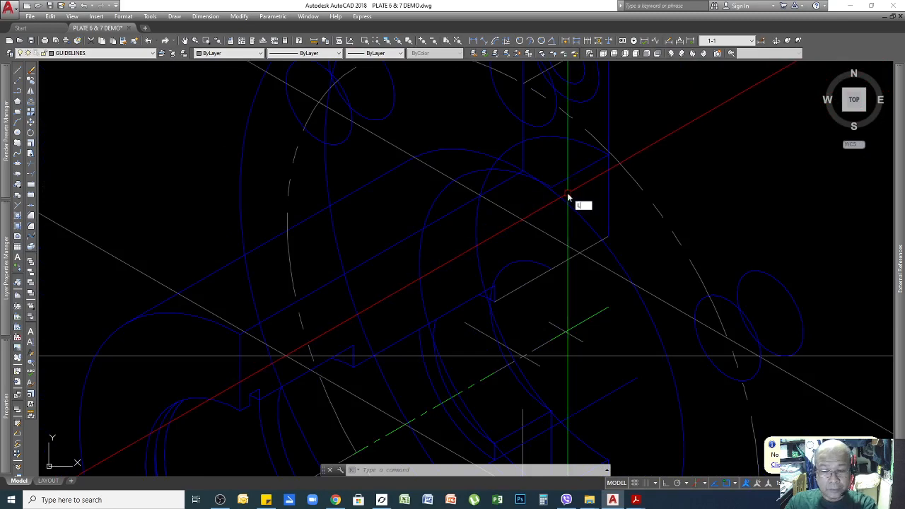
# Draw a vertical line 15 units long from the front end of the upper recess line down to the white inner line
pyautogui.press('Return')
pyautogui.click(552, 188)
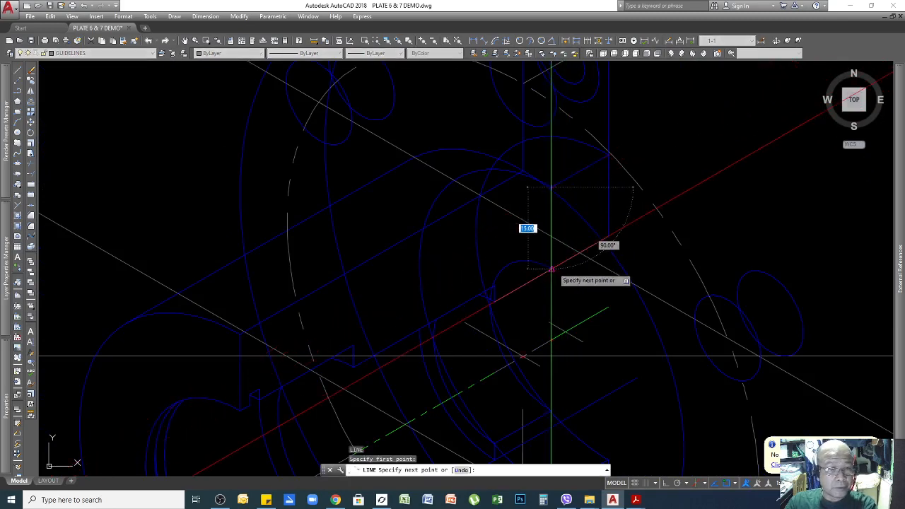
pyautogui.click(552, 269)
pyautogui.press('Return')
pyautogui.scroll(-5, 590, 225)
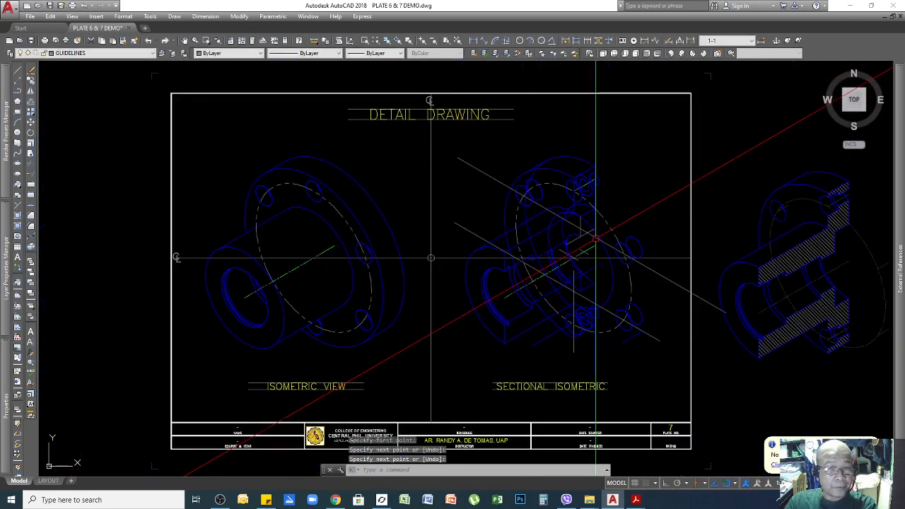
# Trim the flange face edge below the upper recess line and the white inner line beyond the new vertical line
pyautogui.scroll(5, 596, 239)
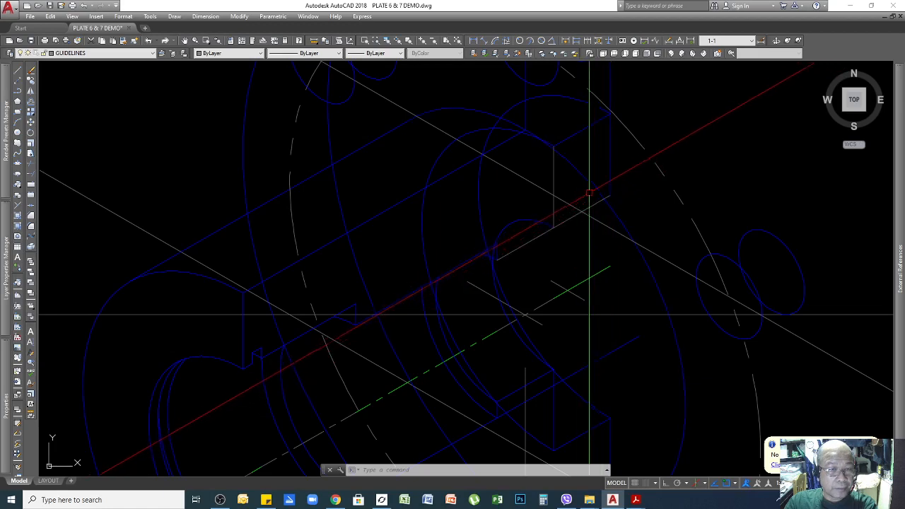
pyautogui.press('Return')
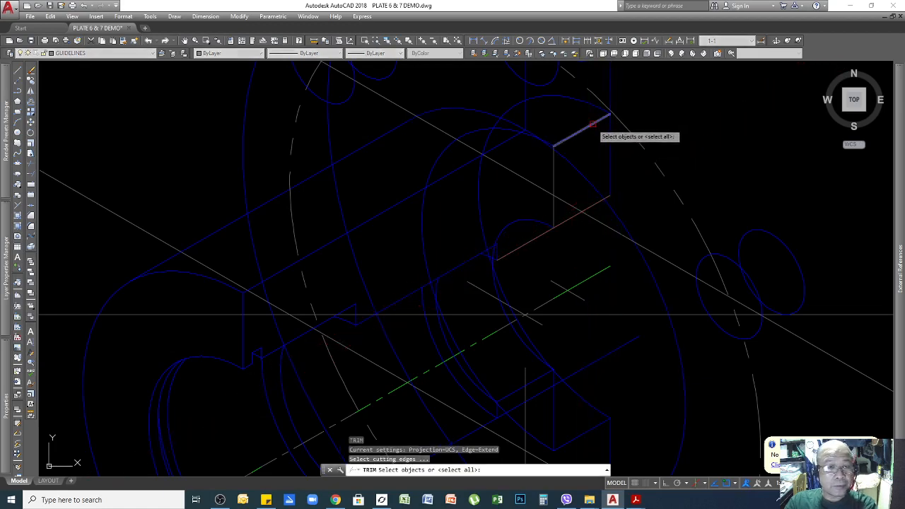
pyautogui.click(594, 123)
pyautogui.press('Return')
pyautogui.click(609, 125)
pyautogui.press('Return')
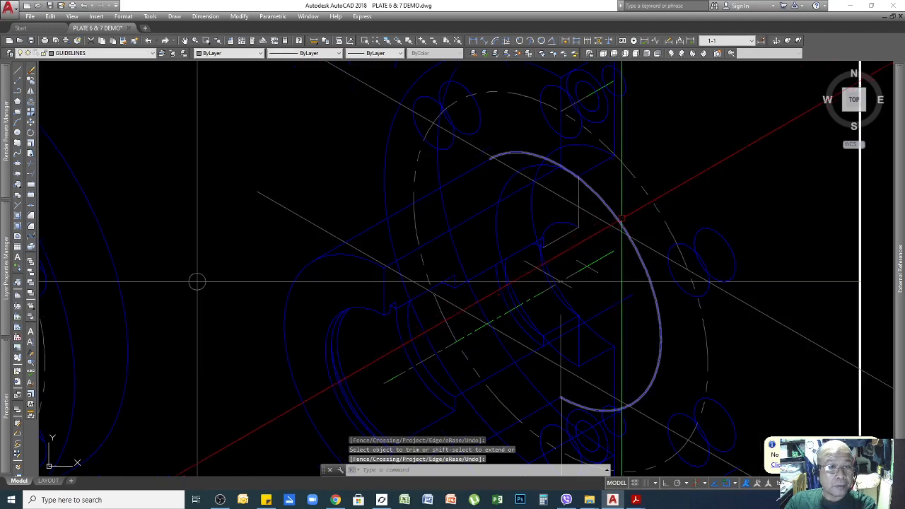
# Trim the upper part of the small bore ellipse between the white inner line and the short groove arc
pyautogui.click(620, 219)
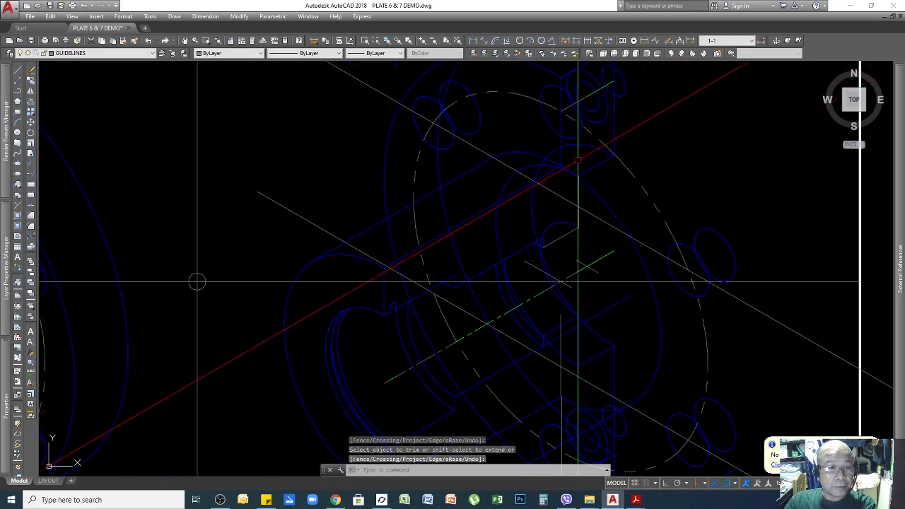
pyautogui.scroll(4, 541, 306)
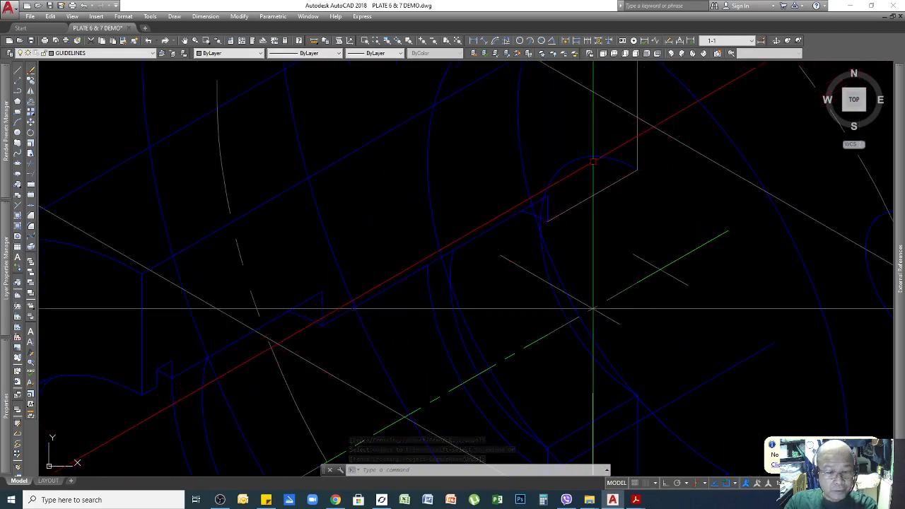
pyautogui.press('Return')
pyautogui.click(600, 190)
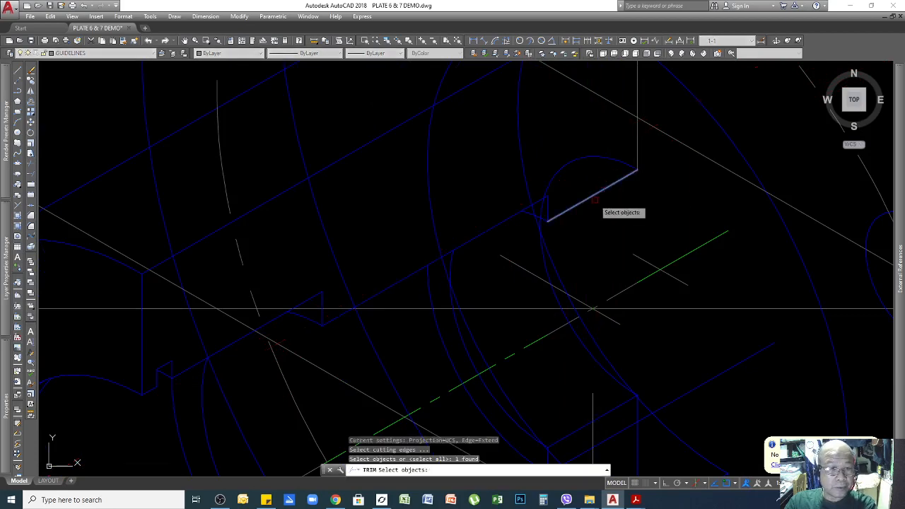
pyautogui.scroll(5, 594, 200)
pyautogui.press('Return')
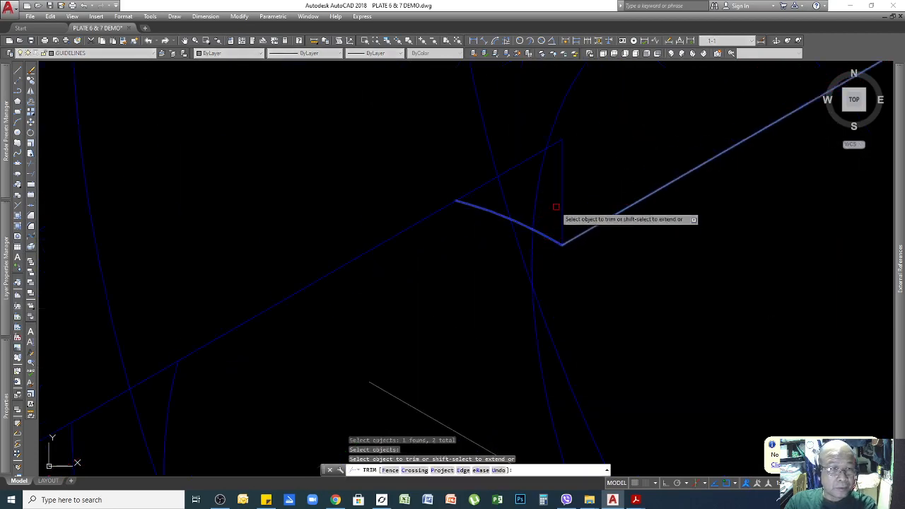
pyautogui.click(539, 193)
pyautogui.scroll(-8, 634, 232)
pyautogui.press('Return')
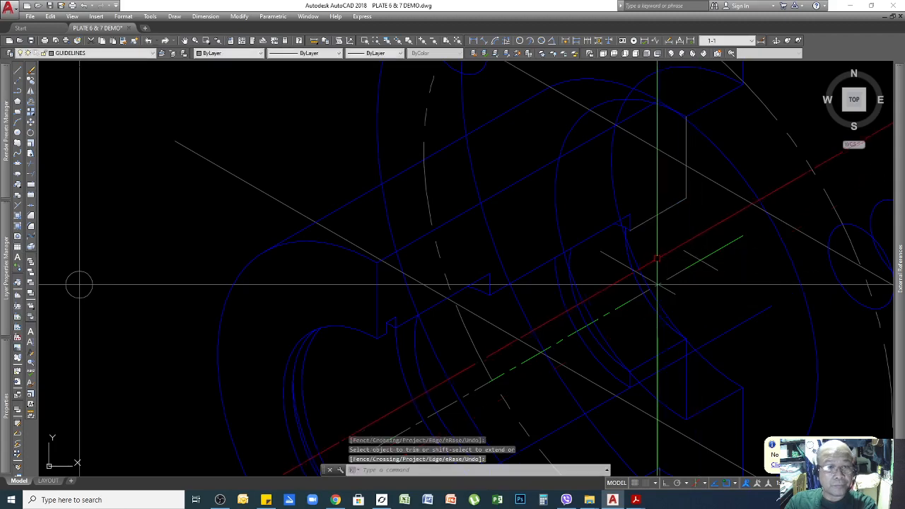
# Trim the recess ellipse between the small bore ellipse and the lower vertical recess edge, using both as cutting edges
pyautogui.scroll(-2, 656, 253)
pyautogui.scroll(4, 653, 282)
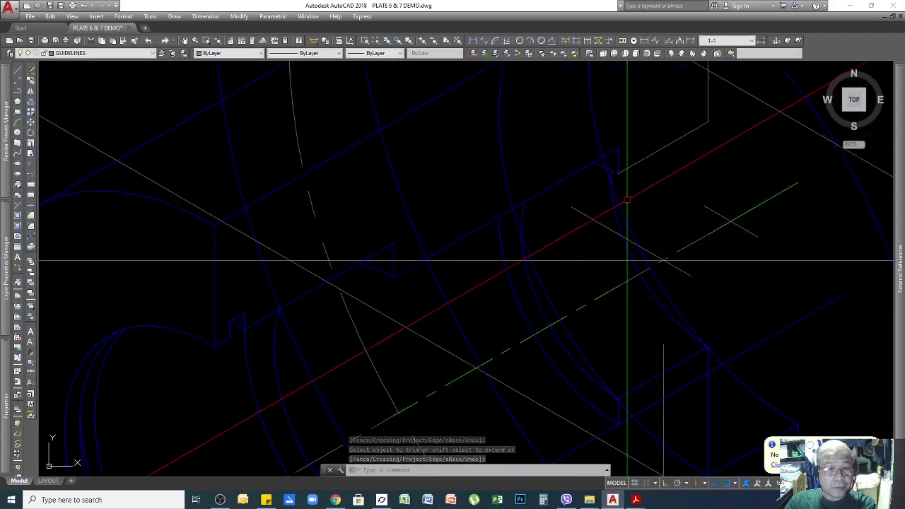
pyautogui.scroll(-3, 604, 261)
pyautogui.scroll(3, 594, 255)
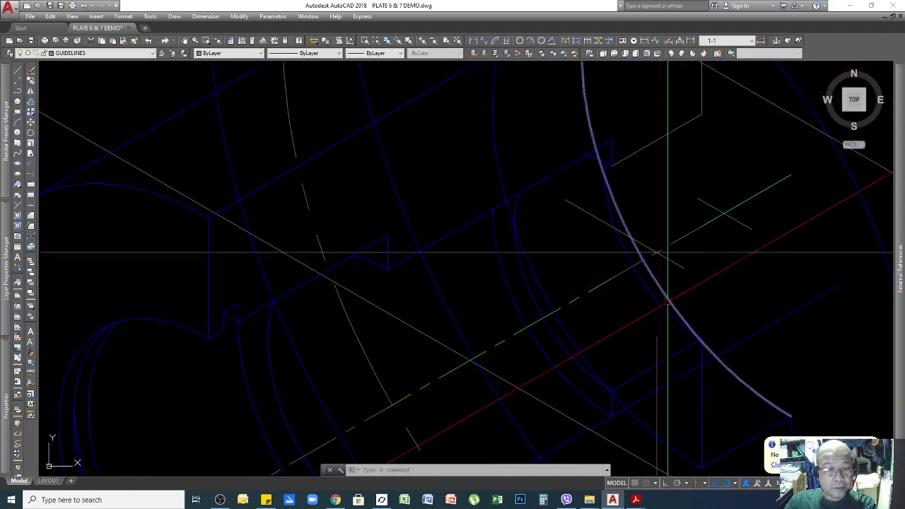
pyautogui.scroll(4, 730, 337)
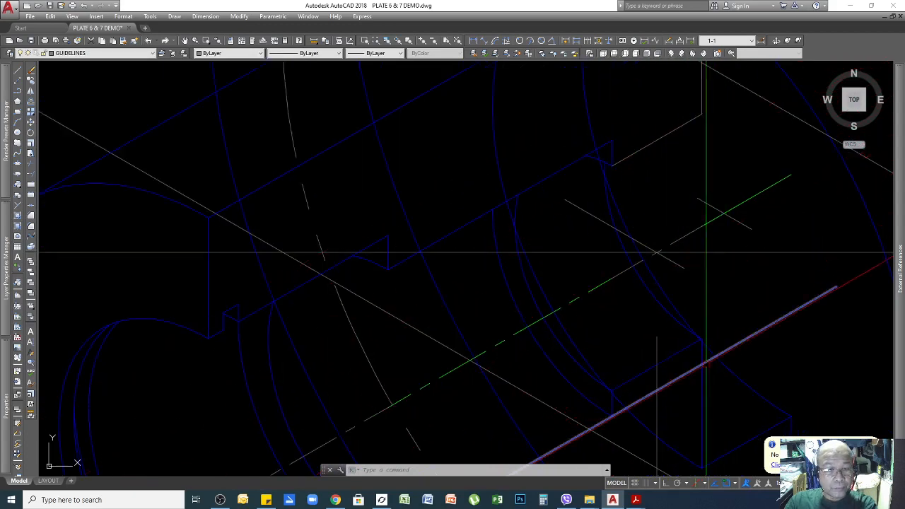
pyautogui.scroll(4, 699, 326)
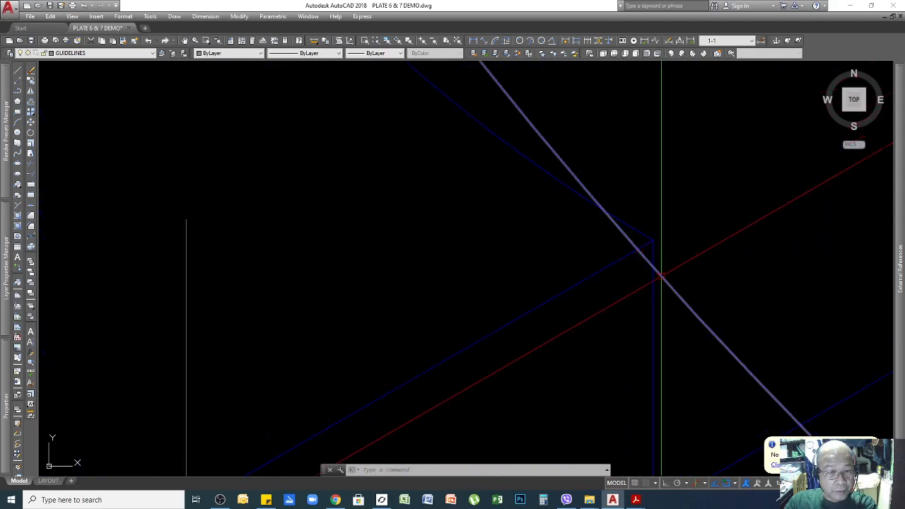
pyautogui.write('tr')
pyautogui.press('Return')
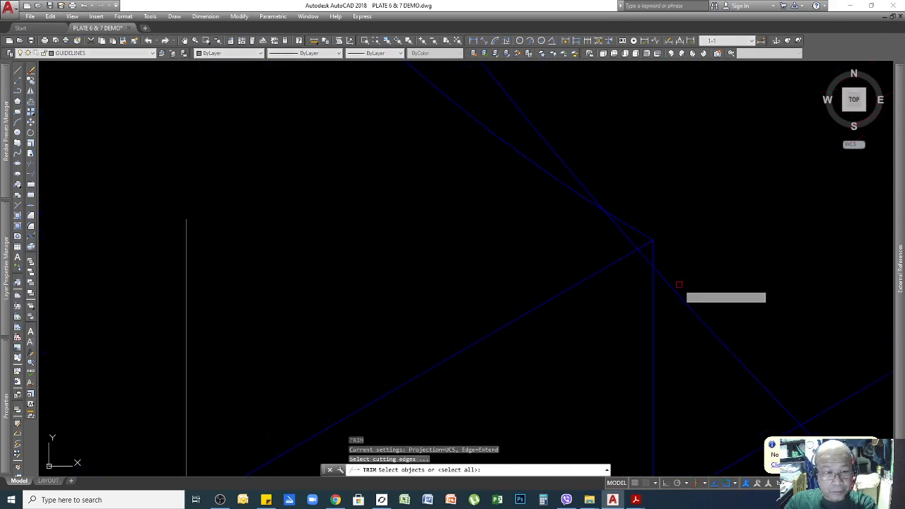
pyautogui.click(645, 233)
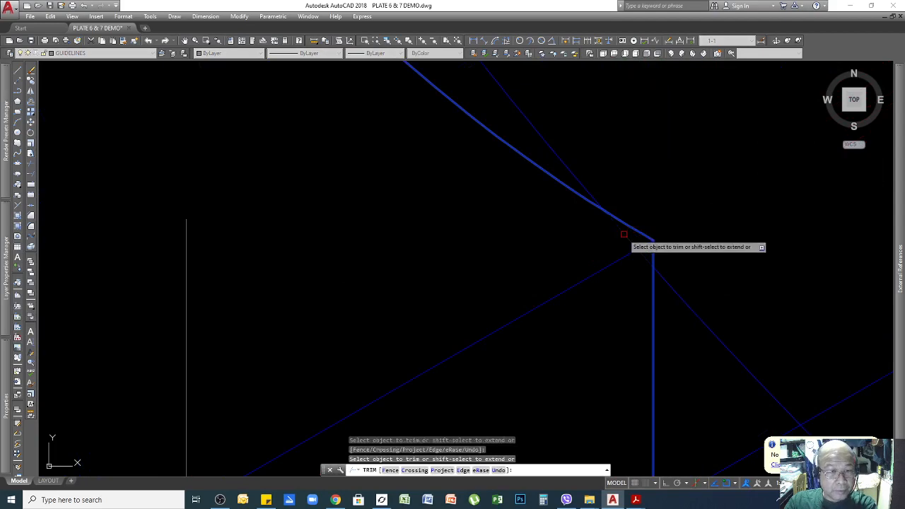
pyautogui.press('Return')
pyautogui.scroll(-8, 92, 258)
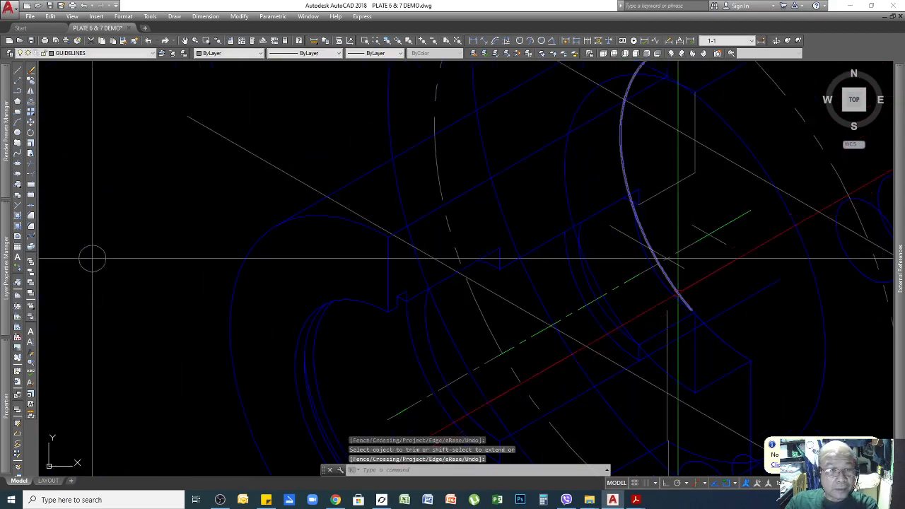
# Trim the upper part of the front recess ellipse, using the small bore ellipse as the cutting edge
pyautogui.scroll(6, 631, 343)
pyautogui.scroll(-2, 647, 313)
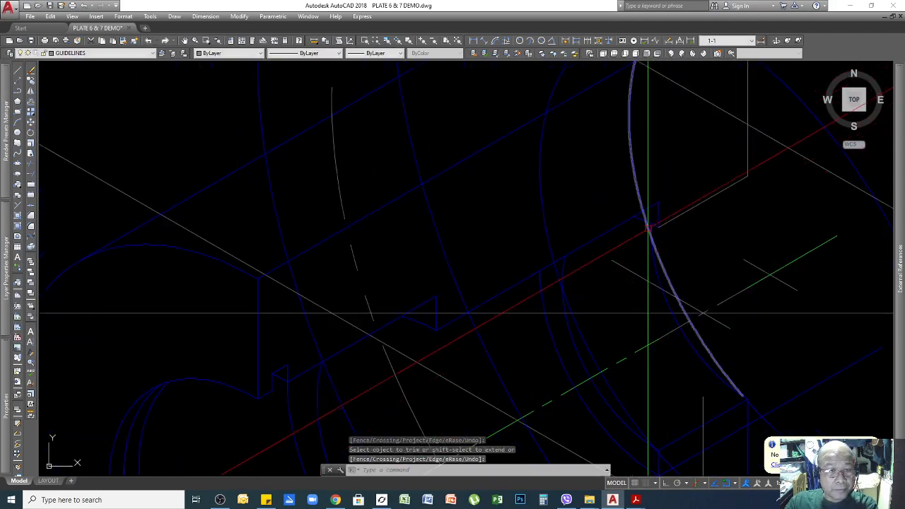
pyautogui.scroll(-2, 648, 227)
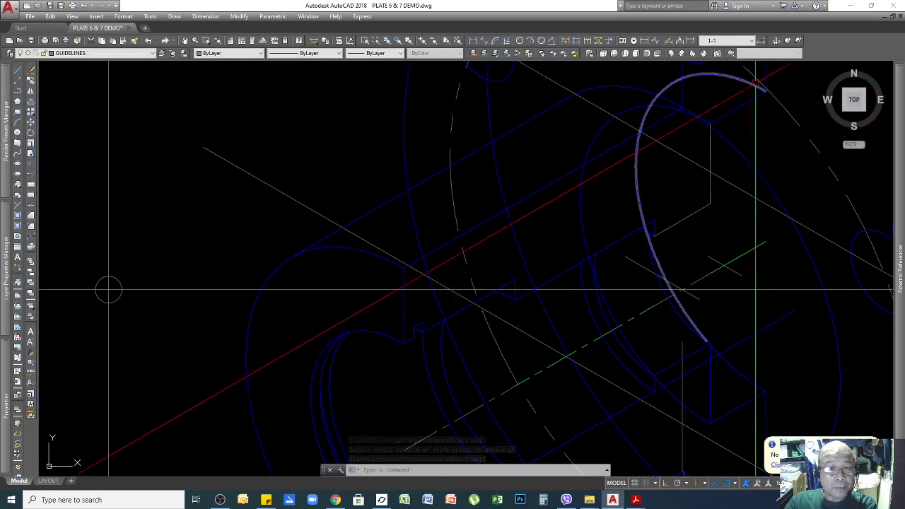
pyautogui.scroll(2, 109, 290)
pyautogui.scroll(3, 631, 369)
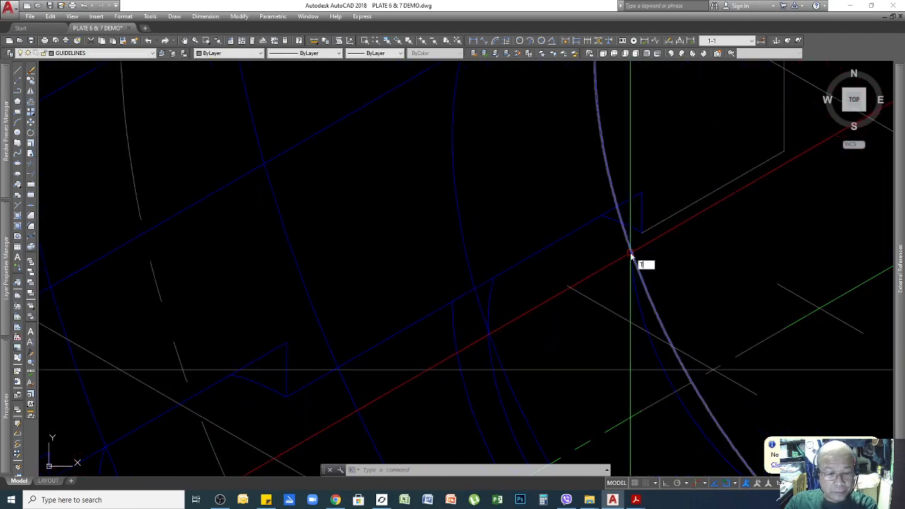
pyautogui.press('space')
pyautogui.scroll(2, 640, 237)
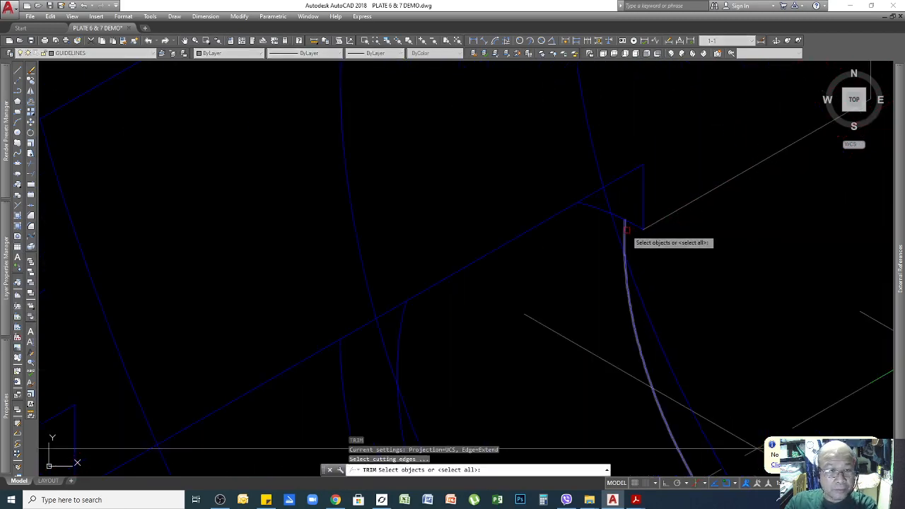
pyautogui.click(625, 230)
pyautogui.press('space')
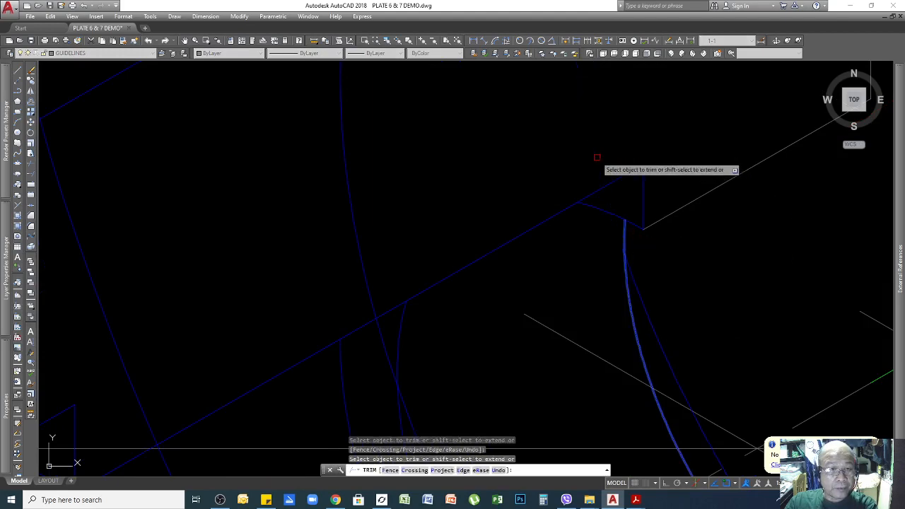
pyautogui.scroll(-3, 334, 344)
pyautogui.press('Escape')
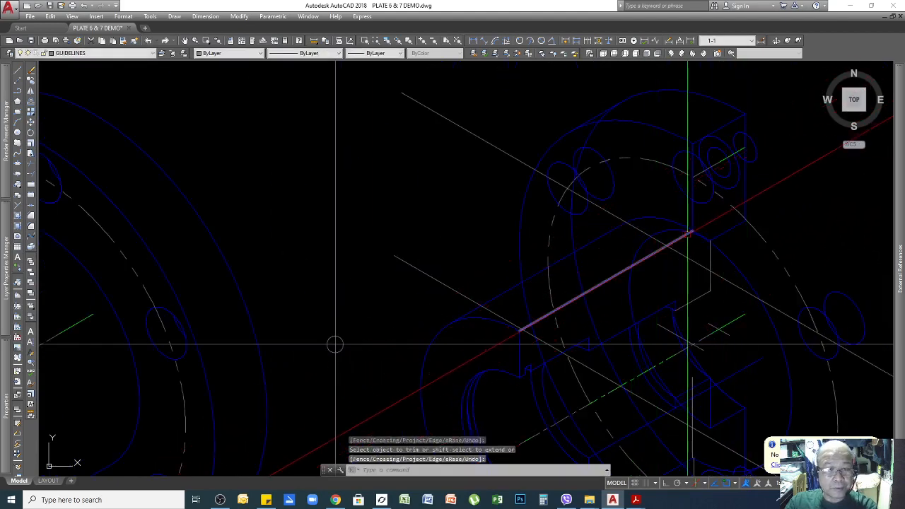
# Examine the hub's base ellipse in the sectional view and where it meets the flange's cut edges
pyautogui.scroll(-2, 748, 218)
pyautogui.scroll(2, 767, 266)
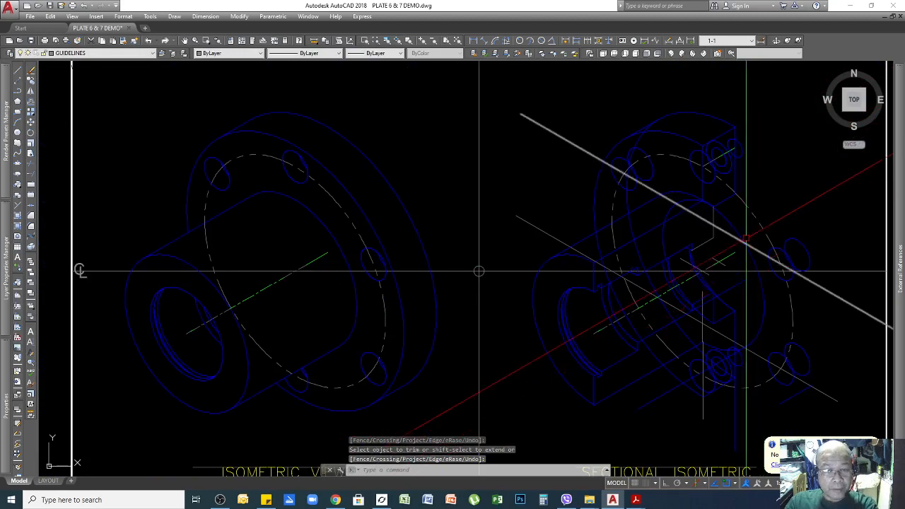
pyautogui.click(739, 349)
pyautogui.scroll(2, 738, 357)
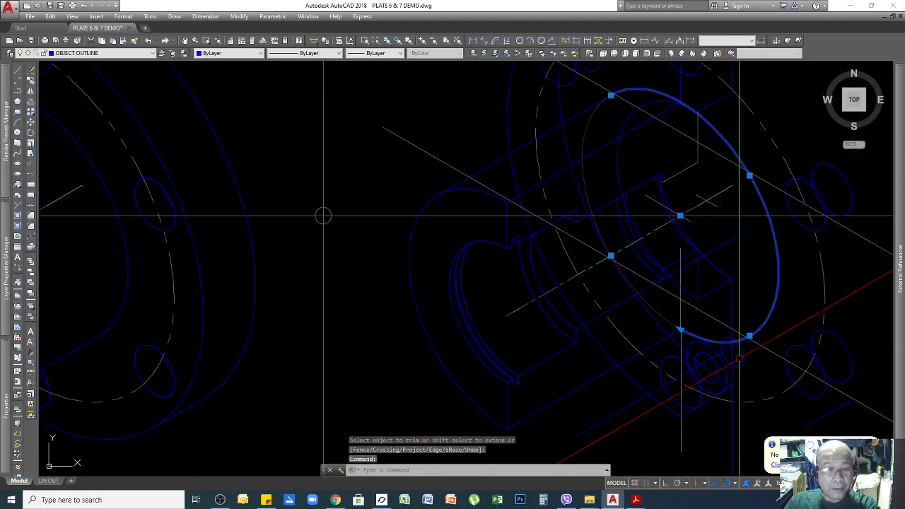
pyautogui.press('Escape')
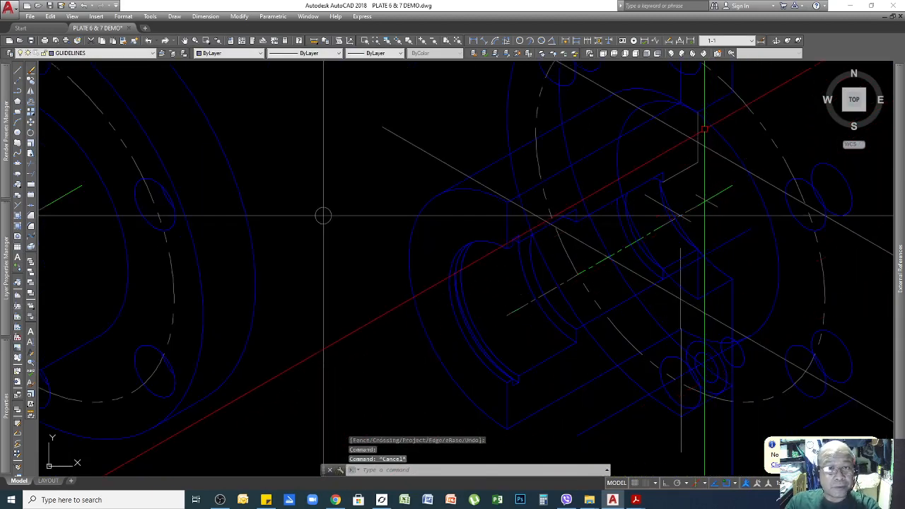
pyautogui.click(702, 125)
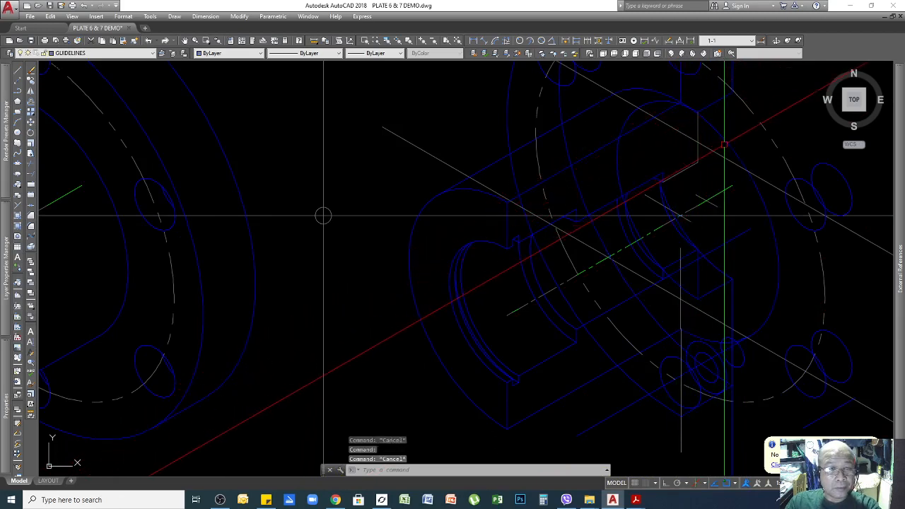
pyautogui.scroll(-2, 751, 172)
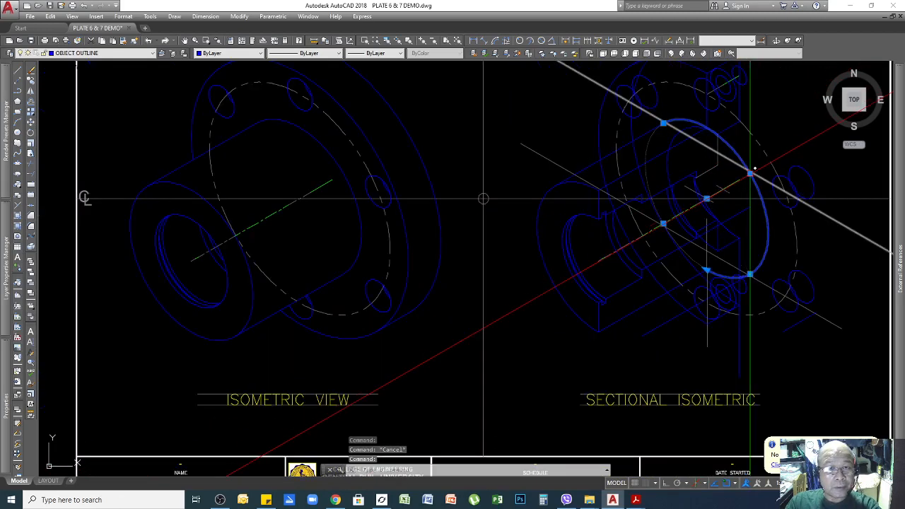
pyautogui.scroll(5, 754, 169)
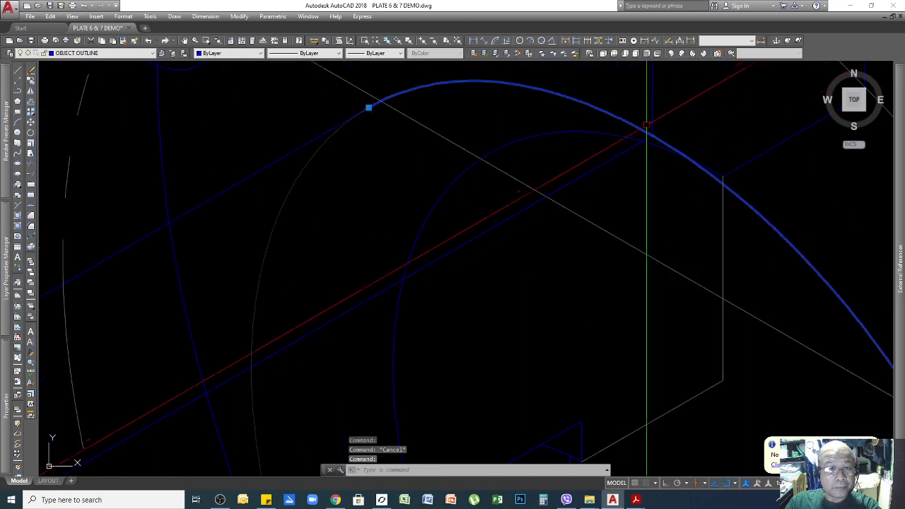
pyautogui.scroll(-4, 310, 243)
pyautogui.press('Escape')
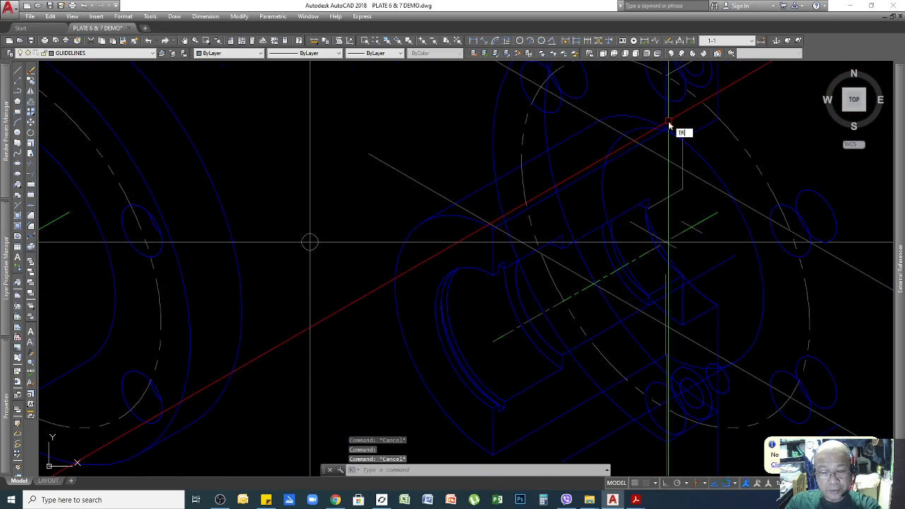
# Trim the hub's base ellipse where it runs past the flange's vertical section edge
pyautogui.press('Return')
pyautogui.click(698, 156)
pyautogui.press('Return')
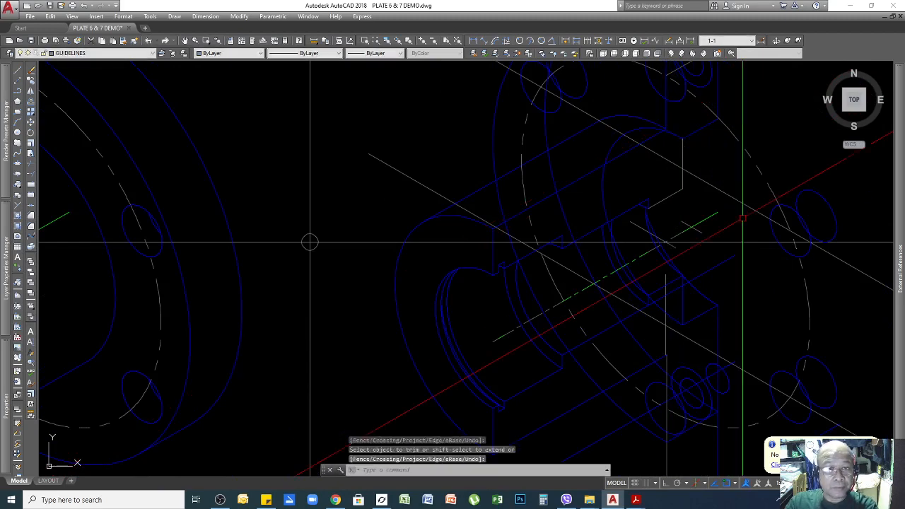
# Trim the part of the rear recess ellipse above the bore's upper section edge, using that edge as the cutting edge
pyautogui.scroll(-2, 766, 164)
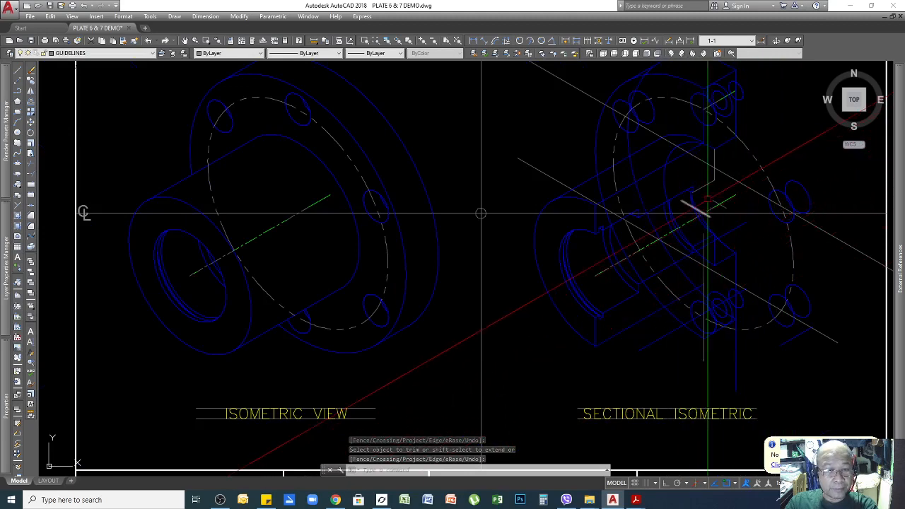
pyautogui.scroll(4, 480, 213)
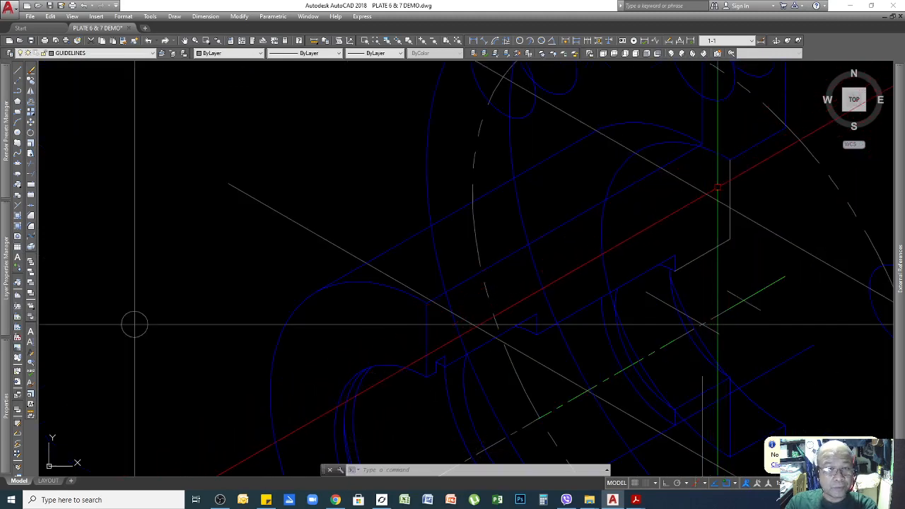
pyautogui.scroll(-2, 789, 144)
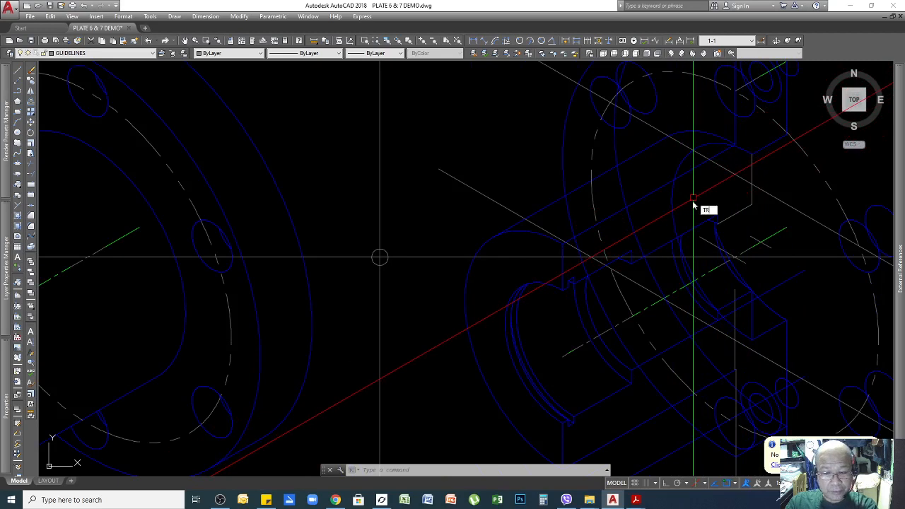
pyautogui.press('Return')
pyautogui.click(688, 232)
pyautogui.press('Return')
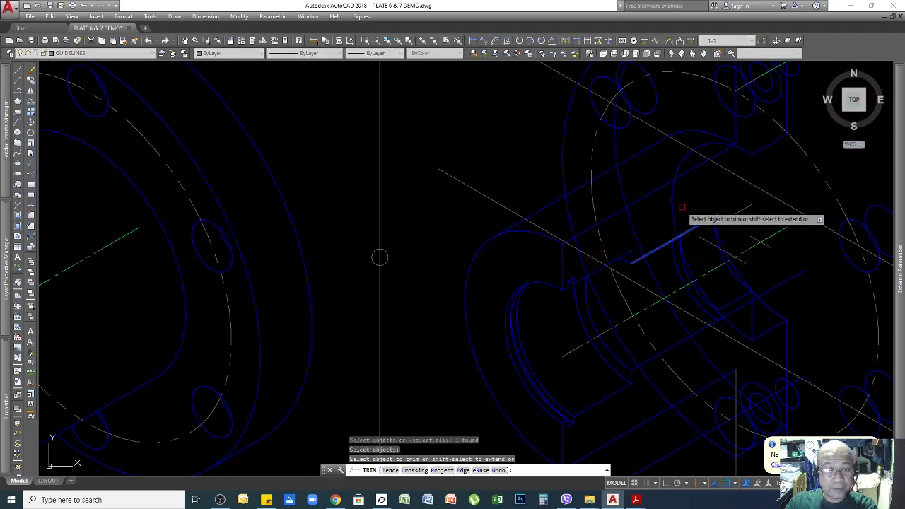
pyautogui.click(674, 214)
pyautogui.press('Return')
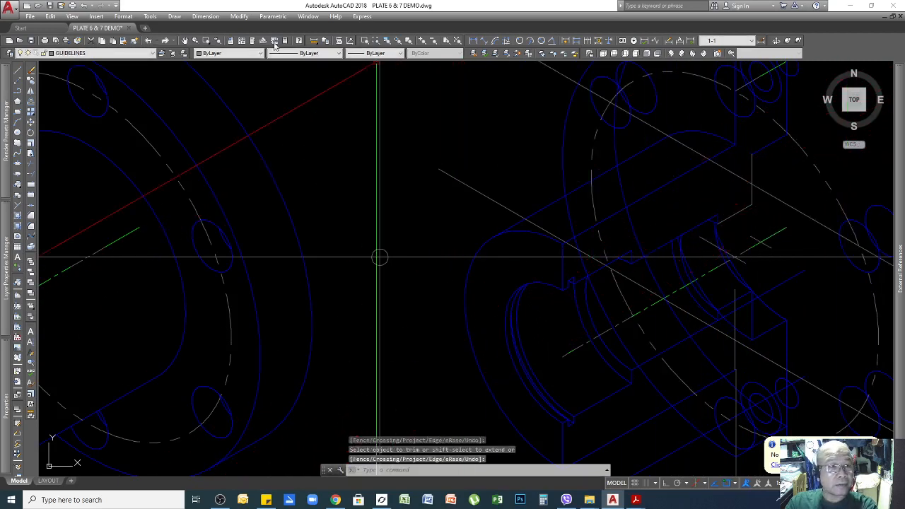
# Match the upper recess's vertical and slanted guidelines to the properties of the flange's blue slanted section edge
pyautogui.click(122, 41)
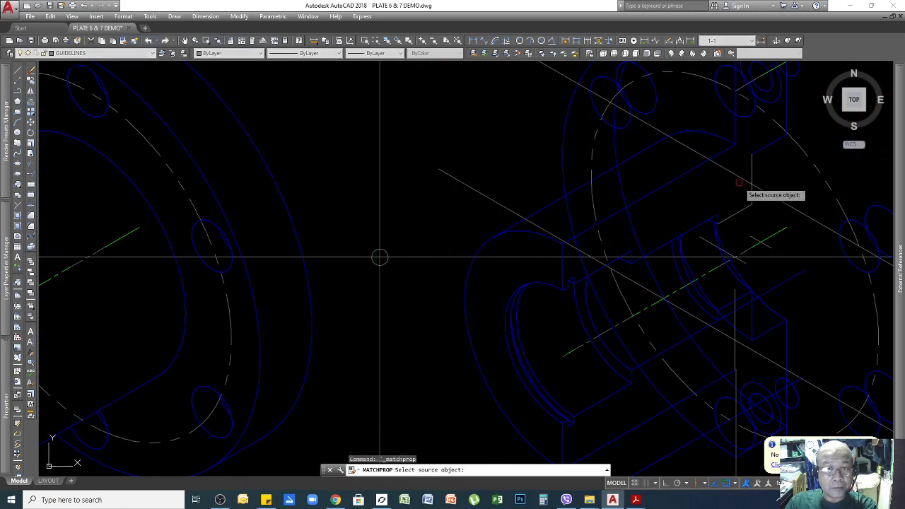
pyautogui.click(764, 150)
pyautogui.click(751, 164)
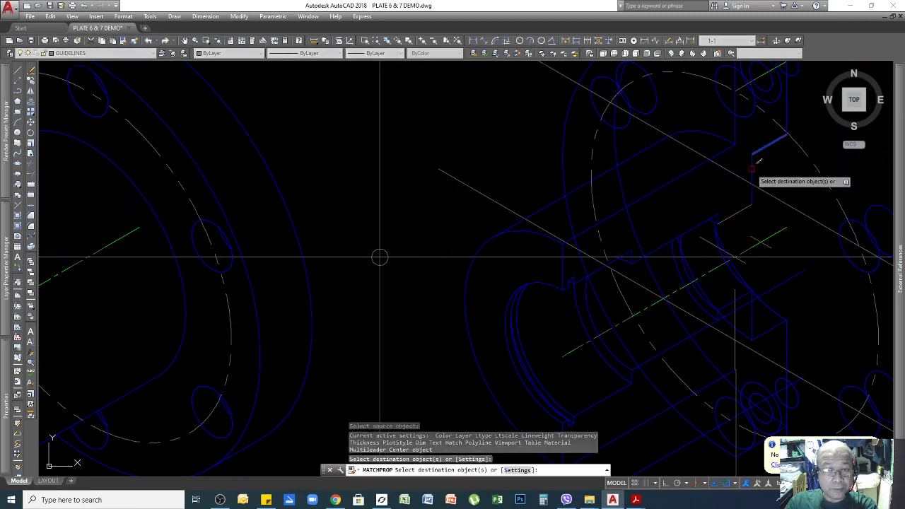
pyautogui.click(742, 209)
pyautogui.scroll(-3, 509, 257)
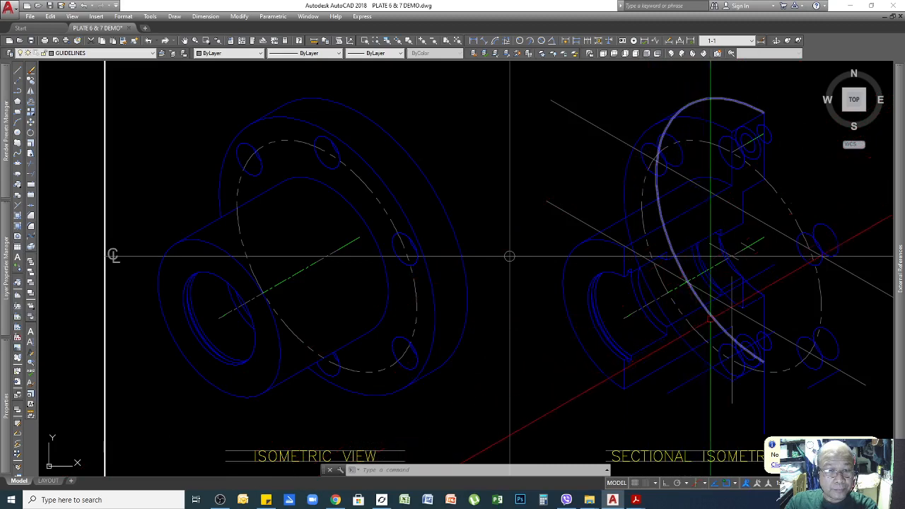
# Trim the hidden part of the rear flange ellipse, using the tangent line at the flange's upper rim as the cutting edge
pyautogui.click(713, 323)
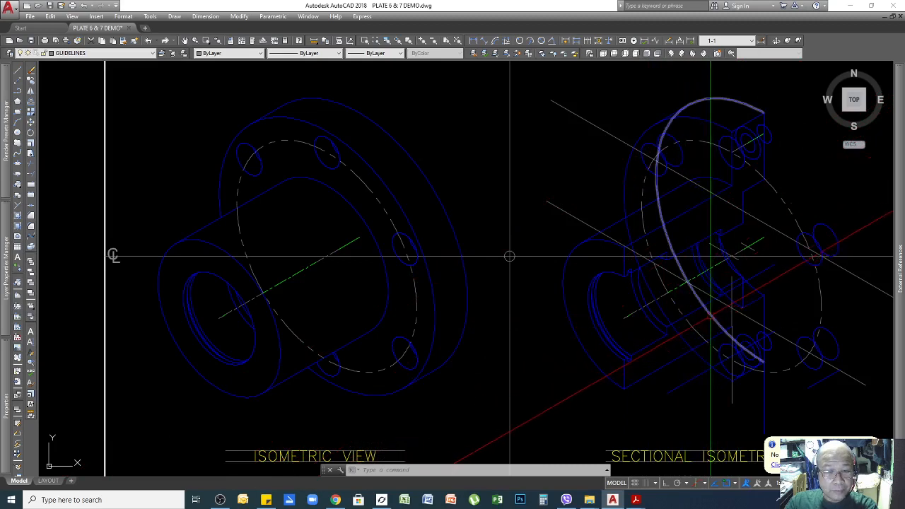
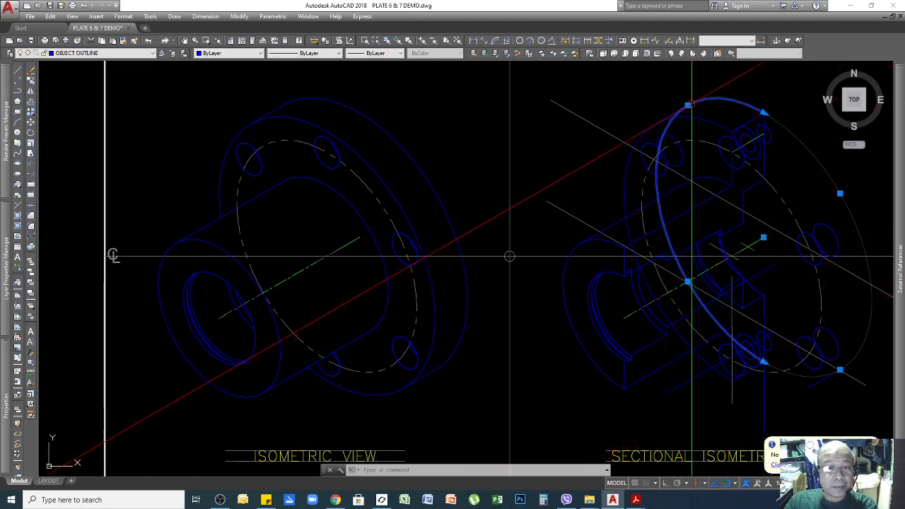
pyautogui.press('Escape')
pyautogui.press('Escape')
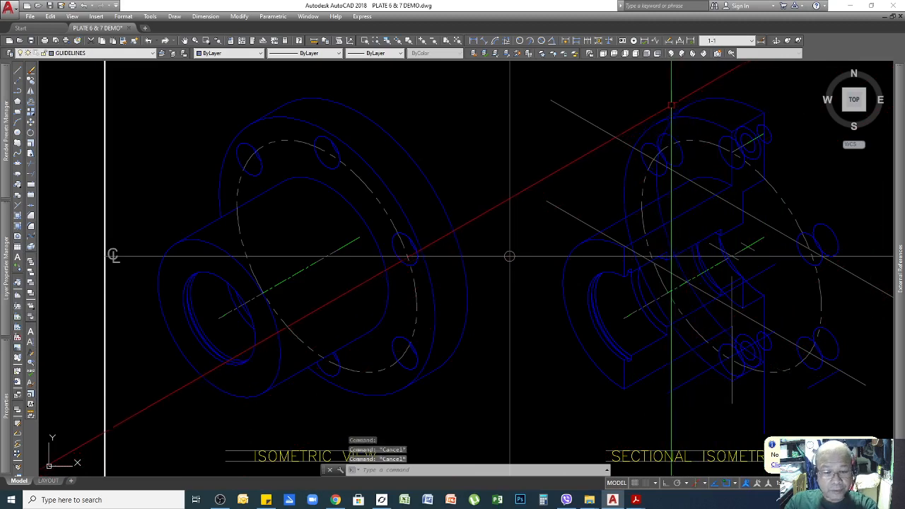
pyautogui.write('tr')
pyautogui.press('Return')
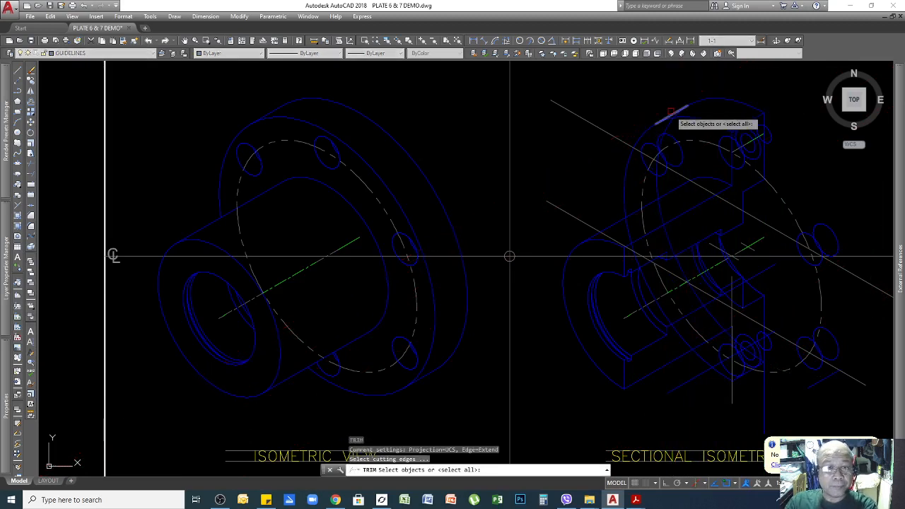
pyautogui.click(672, 112)
pyautogui.press('Return')
pyautogui.click(670, 124)
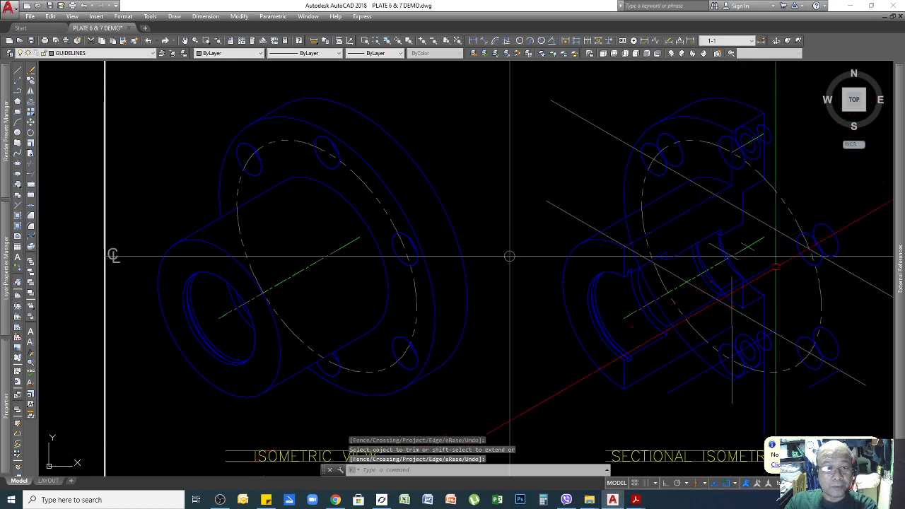
# Trim the front flange ellipse where it passes behind the hub, using the hub's outer edges as cutting edges
pyautogui.click(624, 189)
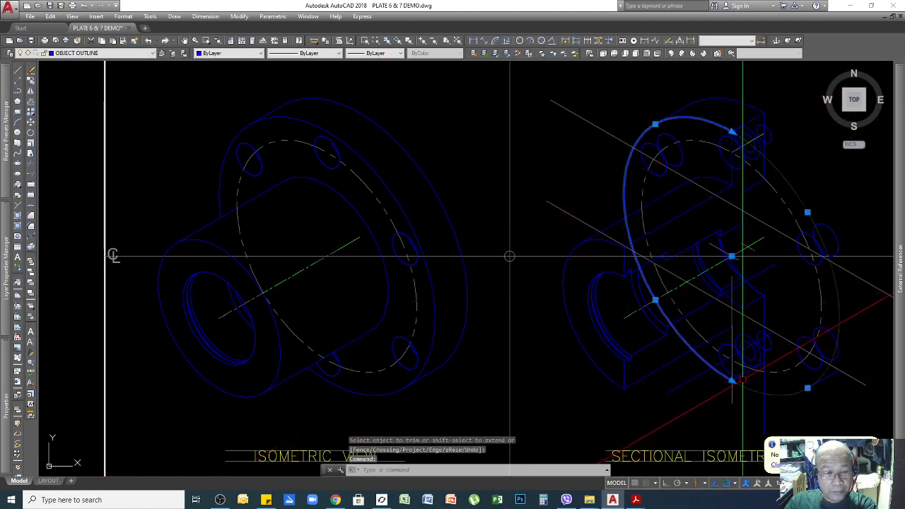
pyautogui.click(698, 347)
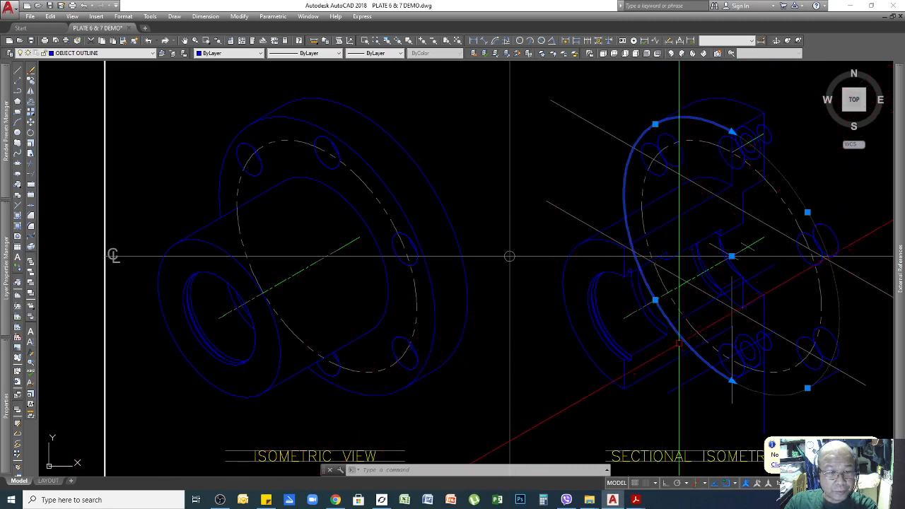
pyautogui.press('Escape')
pyautogui.press('Escape')
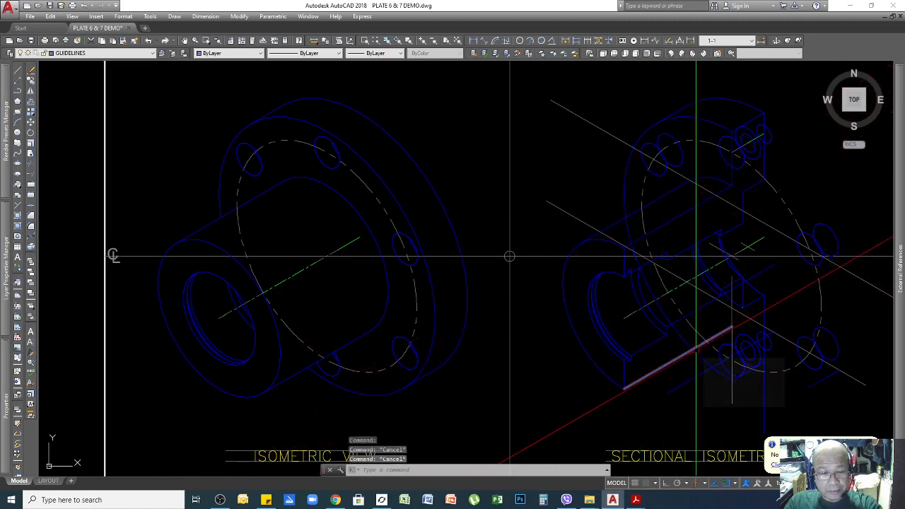
pyautogui.press('Return')
pyautogui.click(682, 354)
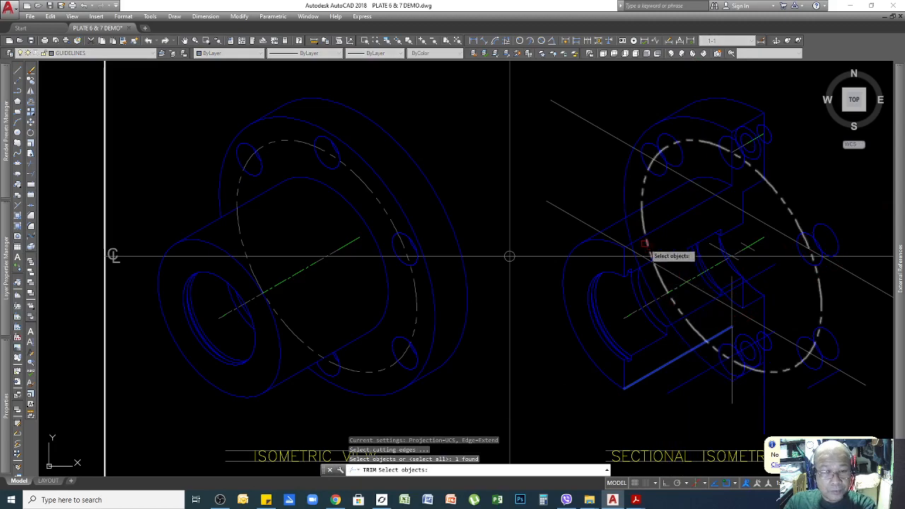
pyautogui.press('Return')
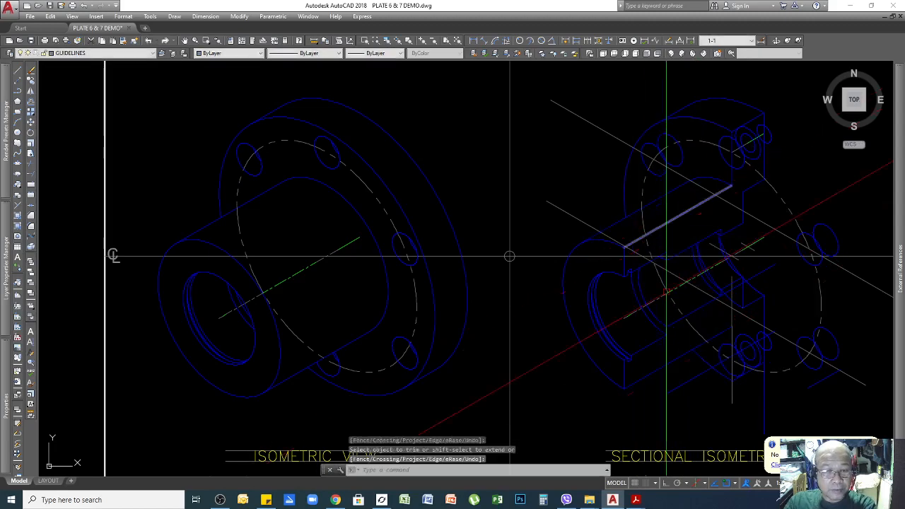
# Erase the slanted line running through the flange's lower bolt-hole ellipses
pyautogui.scroll(3, 795, 371)
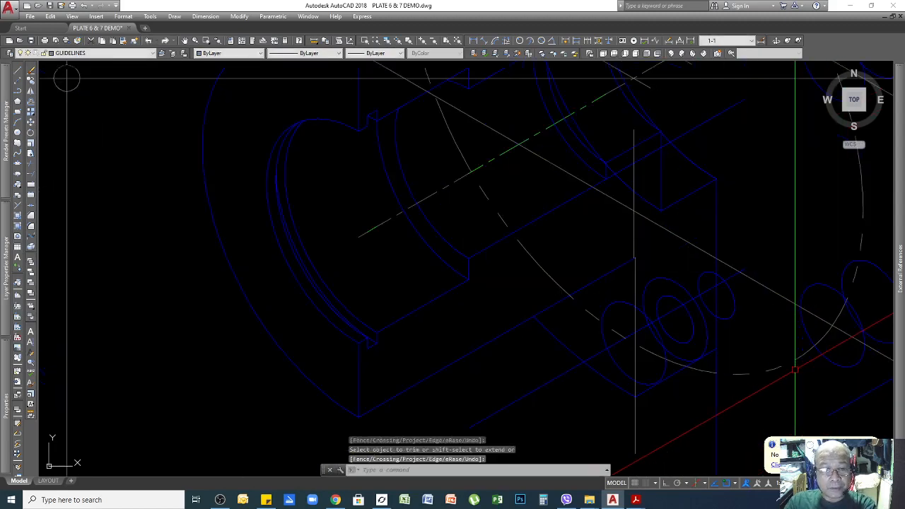
pyautogui.click(550, 381)
pyautogui.scroll(-3, 296, 170)
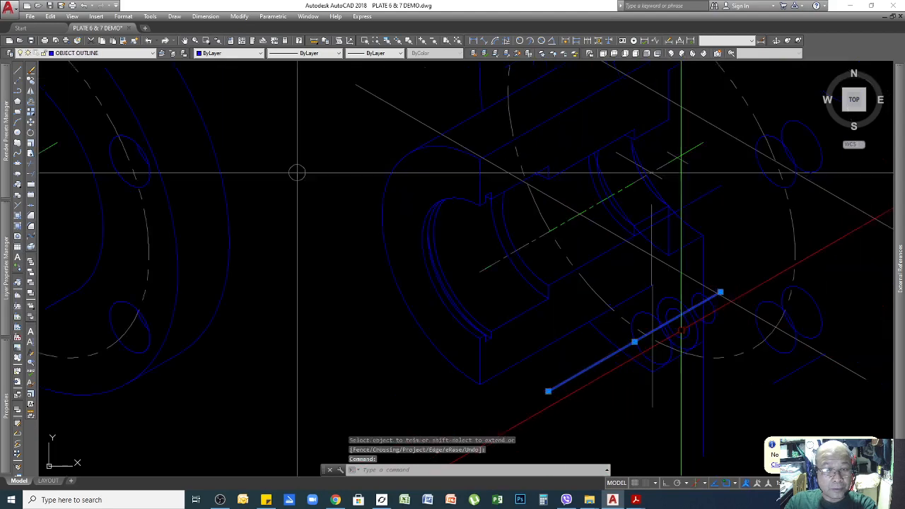
pyautogui.scroll(2, 322, 131)
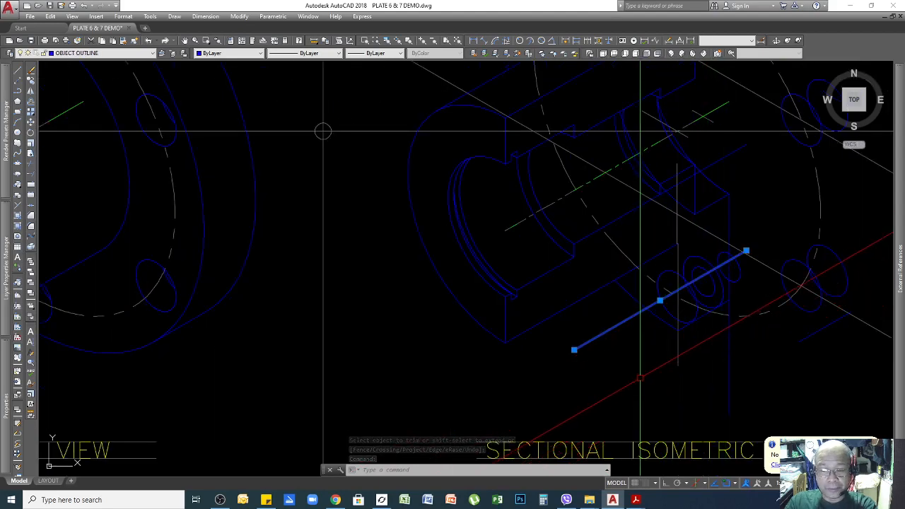
pyautogui.press('Delete')
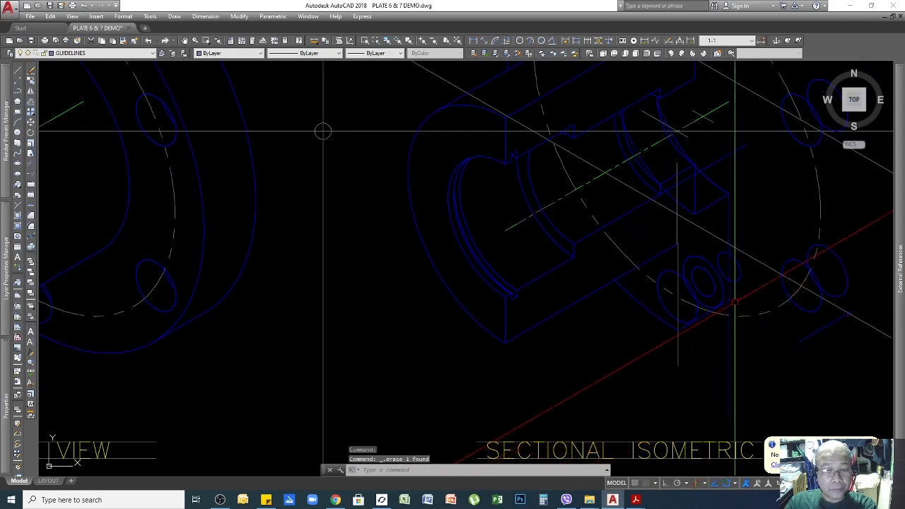
# Trim the flange's rear vertical edge below the slanted lower rim edge, using that rim edge as the cutting edge
pyautogui.scroll(2, 729, 238)
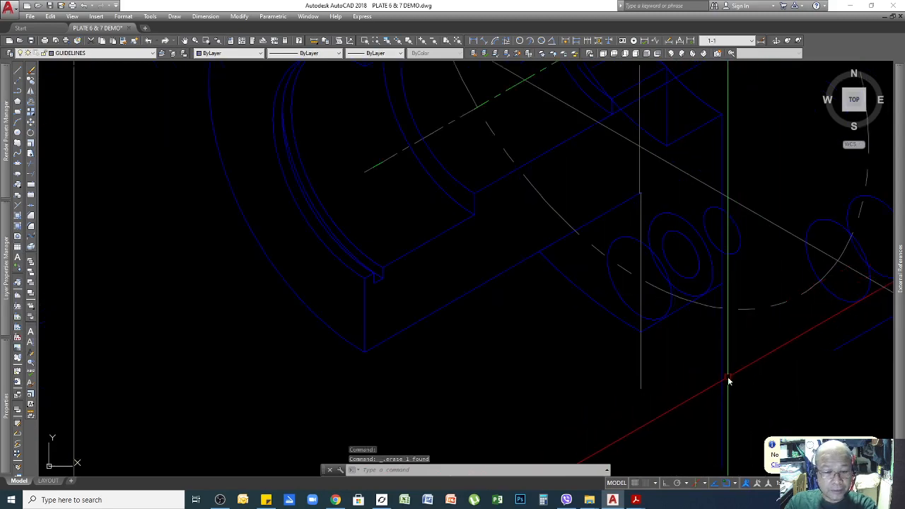
pyautogui.press('Return')
pyautogui.scroll(3, 746, 379)
pyautogui.click(709, 204)
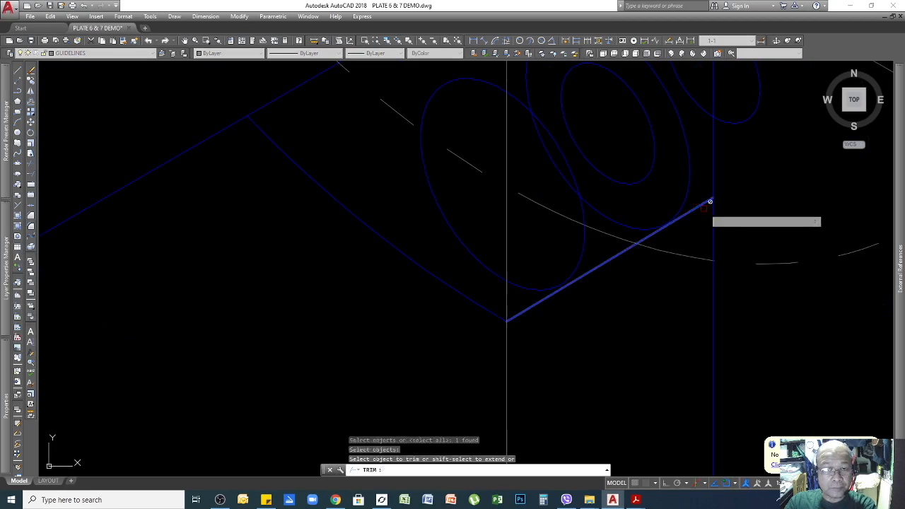
pyautogui.press('Return')
pyautogui.scroll(-5, 730, 237)
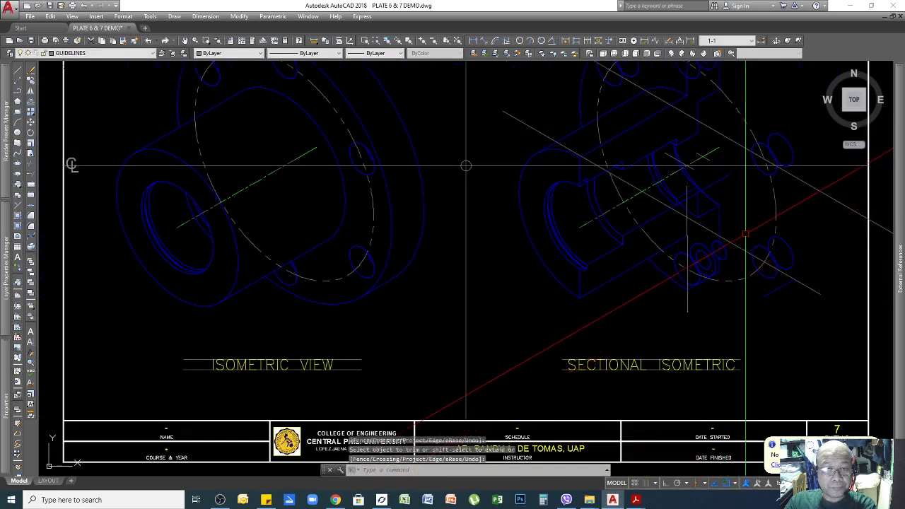
# Match the vertical guideline at the flange's lower front cut edge to the properties of the hub's blue lower edge
pyautogui.scroll(8, 685, 291)
pyautogui.click(681, 309)
pyautogui.click(615, 331)
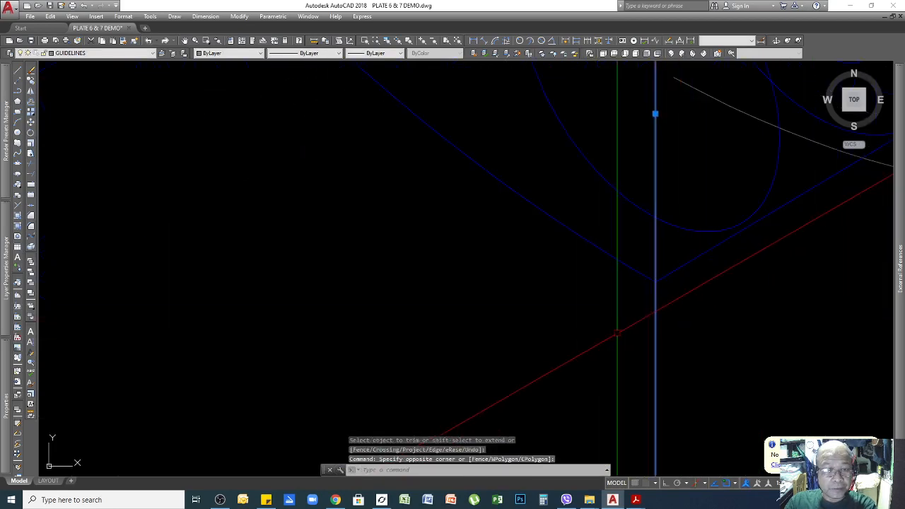
pyautogui.scroll(-3, 705, 283)
pyautogui.scroll(-2, 704, 284)
pyautogui.press('Escape')
pyautogui.press('Escape')
pyautogui.scroll(5, 693, 191)
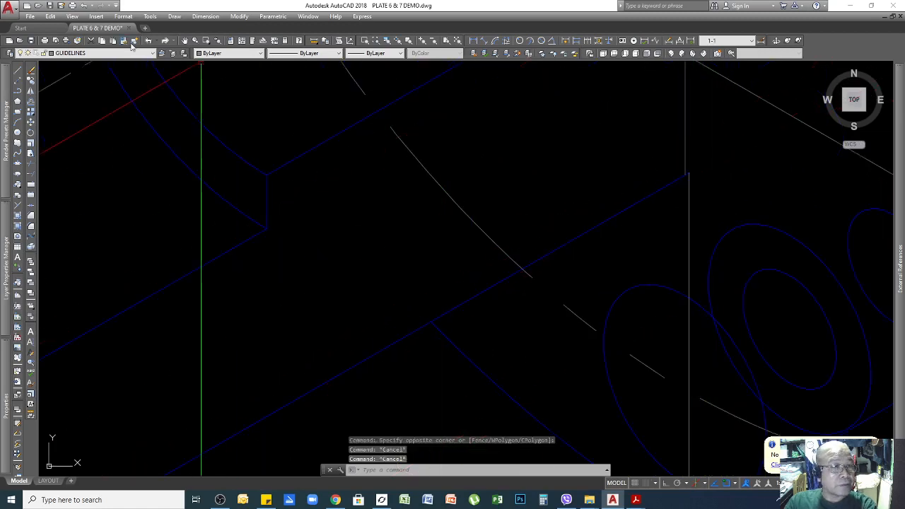
pyautogui.click(133, 41)
pyautogui.click(679, 178)
pyautogui.click(689, 189)
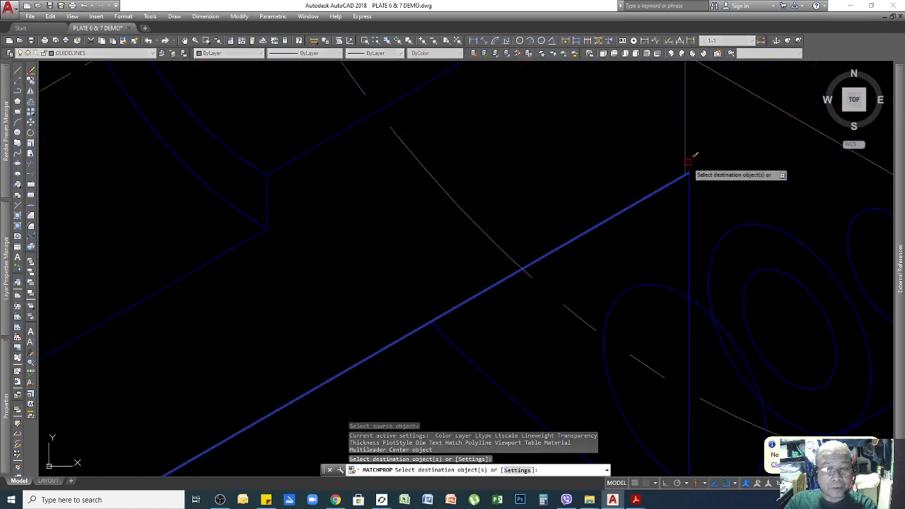
pyautogui.scroll(-8, 686, 164)
pyautogui.press('Return')
# Trim the flange's lower front vertical edge below the rim corner, using the slanted rim edge as the cutting edge
pyautogui.scroll(5, 704, 283)
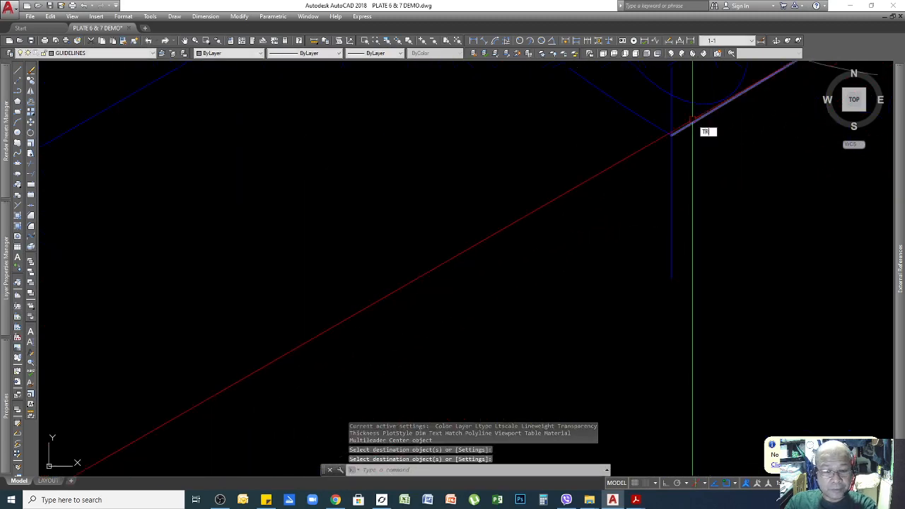
pyautogui.press('Return')
pyautogui.click(685, 122)
pyautogui.click(682, 131)
pyautogui.press('Return')
pyautogui.click(669, 155)
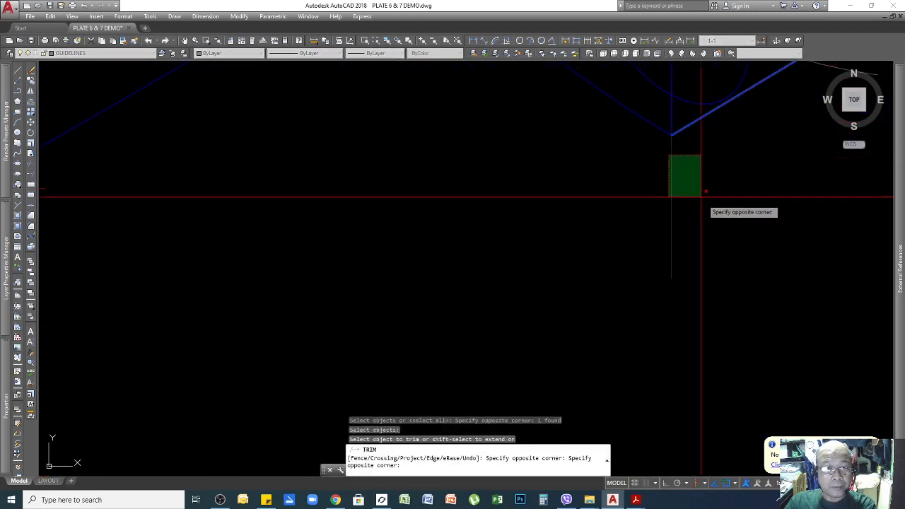
pyautogui.click(700, 195)
pyautogui.scroll(-6, 242, 224)
# Erase the two pairs of surplus bolt-hole ellipses and the short slanted line on the flange's cut-away side
pyautogui.scroll(5, 202, 226)
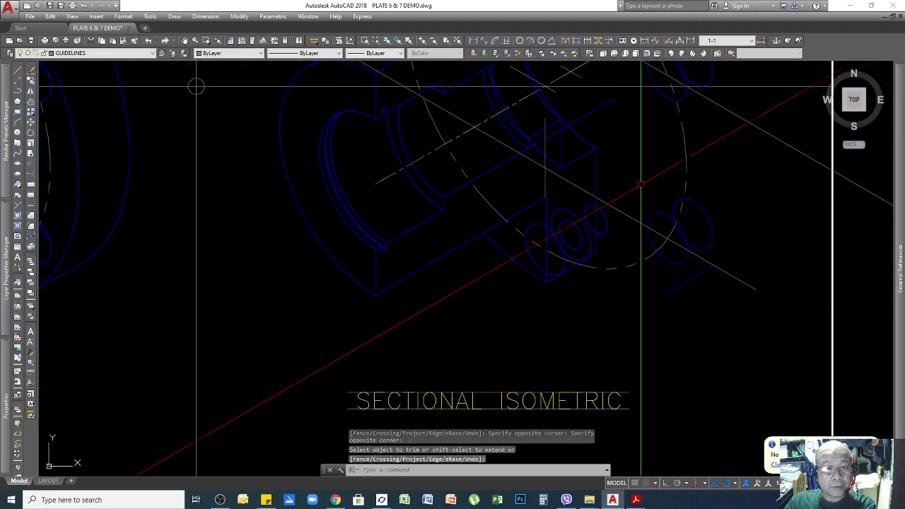
pyautogui.press('Escape')
pyautogui.click(632, 176)
pyautogui.click(711, 317)
pyautogui.press('Delete')
pyautogui.scroll(-4, 733, 337)
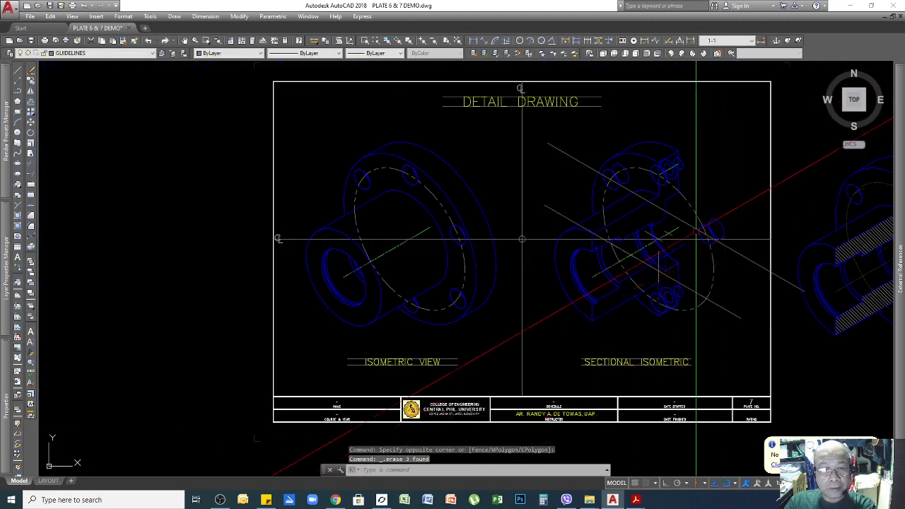
pyautogui.scroll(4, 696, 237)
pyautogui.click(695, 207)
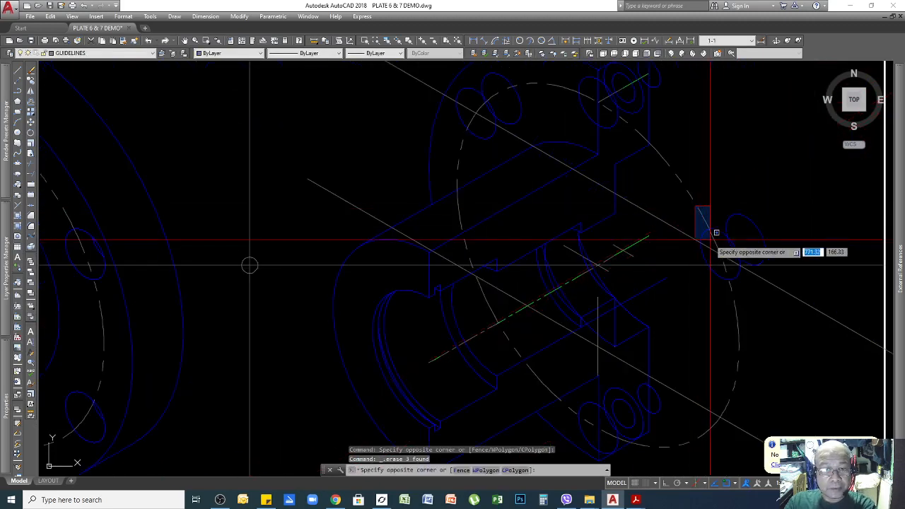
pyautogui.click(794, 323)
pyautogui.press('Delete')
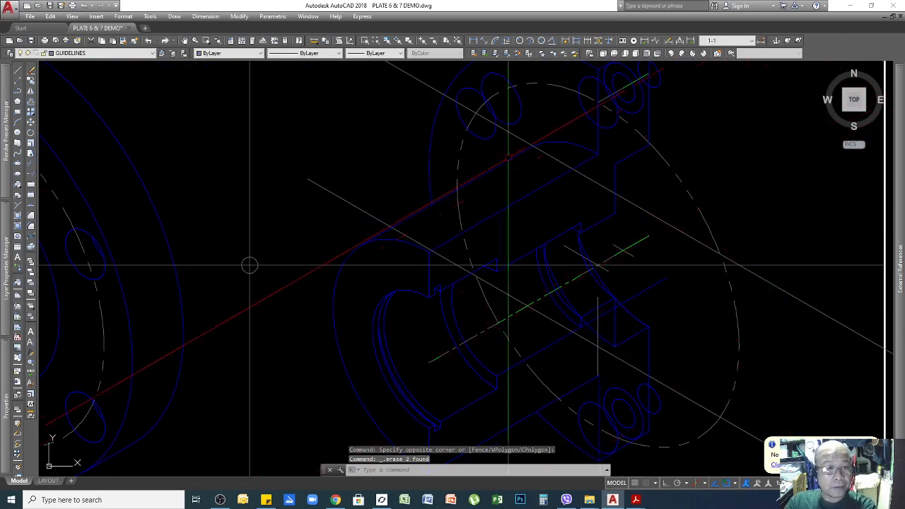
# Trim the rear ellipse of the flange's upper left bolt hole so only its arc inside the front ellipse is kept
pyautogui.scroll(-3, 383, 236)
pyautogui.scroll(5, 523, 123)
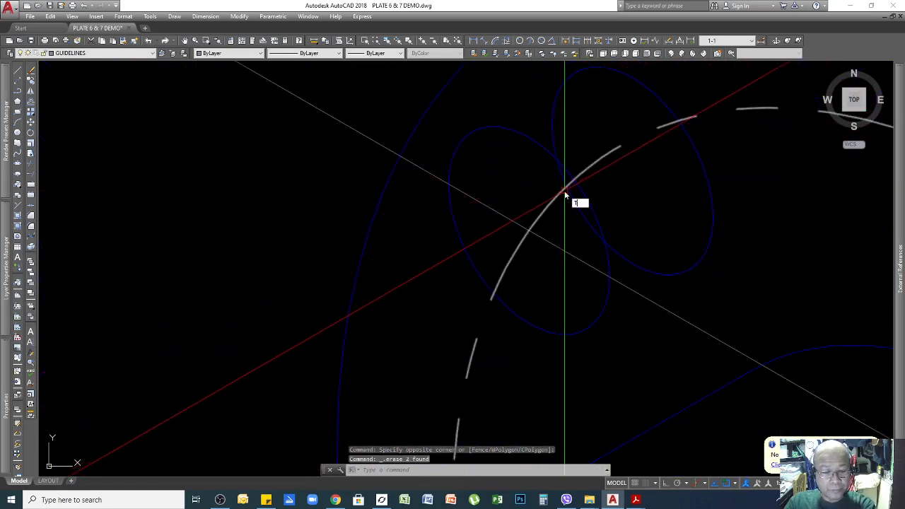
pyautogui.write('tr')
pyautogui.press('space')
pyautogui.click(570, 139)
pyautogui.click(535, 166)
pyautogui.press('space')
pyautogui.click(564, 106)
pyautogui.click(546, 92)
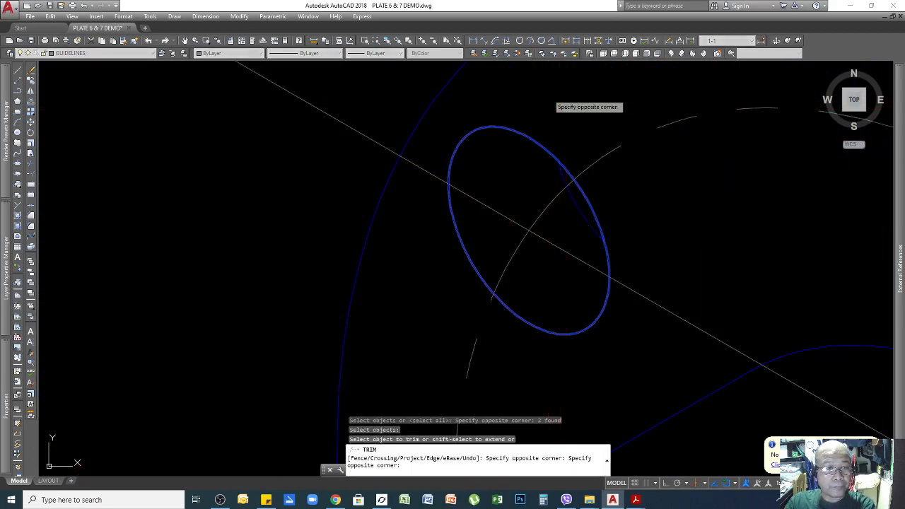
pyautogui.press('space')
pyautogui.scroll(-6, 651, 114)
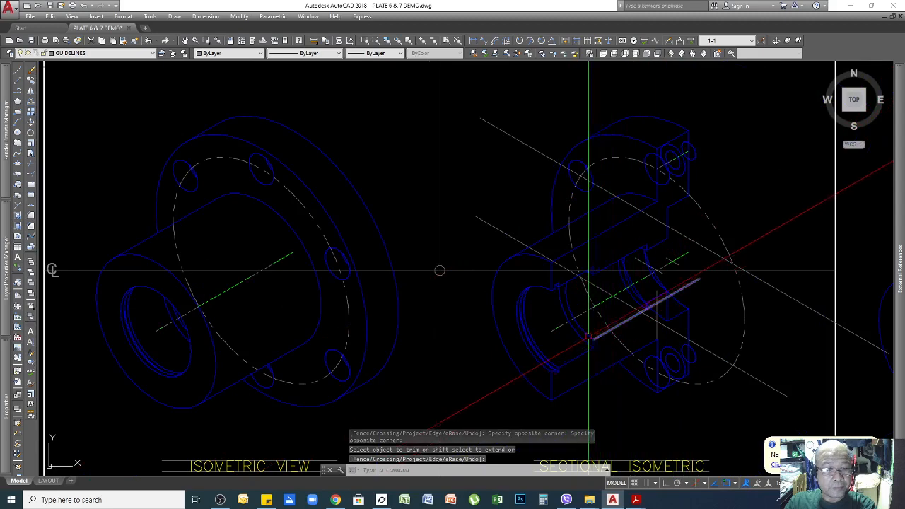
# Erase the leftover vertical guideline above the flange's lower front cut edge
pyautogui.scroll(5, 672, 222)
pyautogui.click(671, 221)
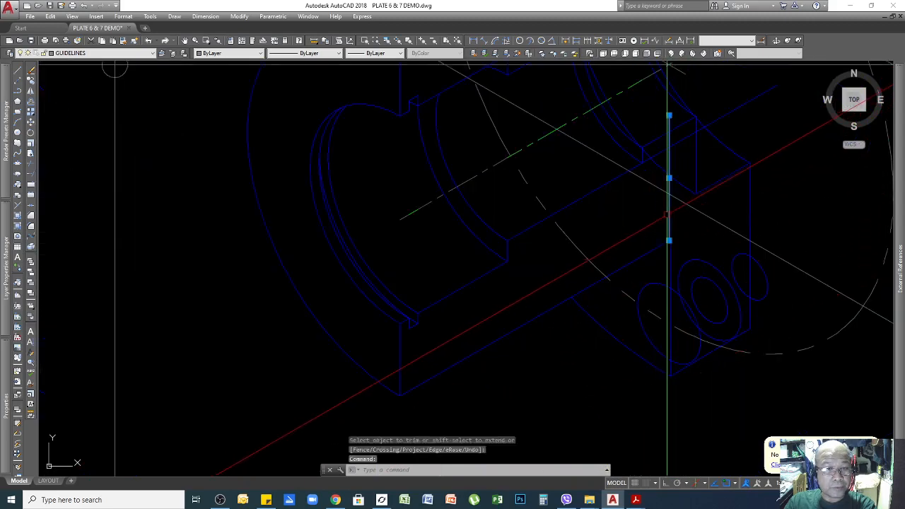
pyautogui.press('Delete')
# Trim the slanted lower bore line beyond the short vertical step edge at the bore's rear, using that edge as the cutting edge
pyautogui.scroll(6, 743, 261)
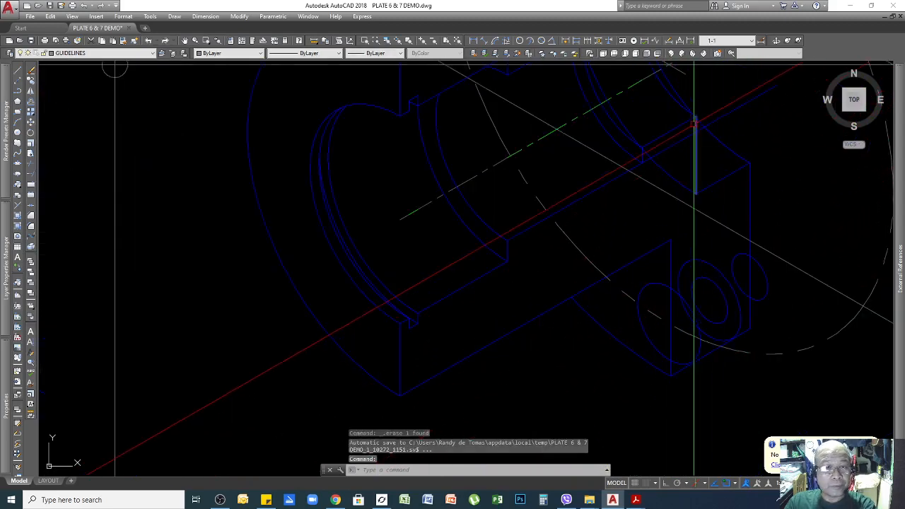
pyautogui.scroll(3, 641, 154)
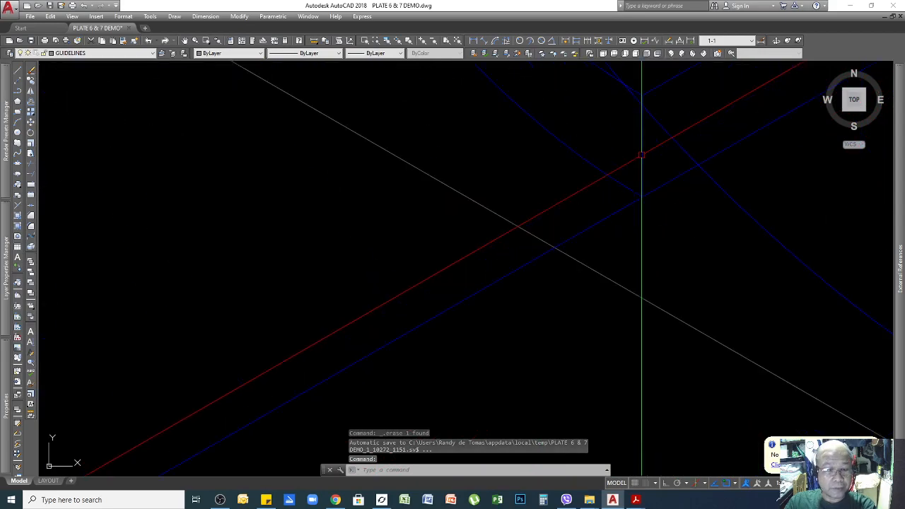
pyautogui.press('Return')
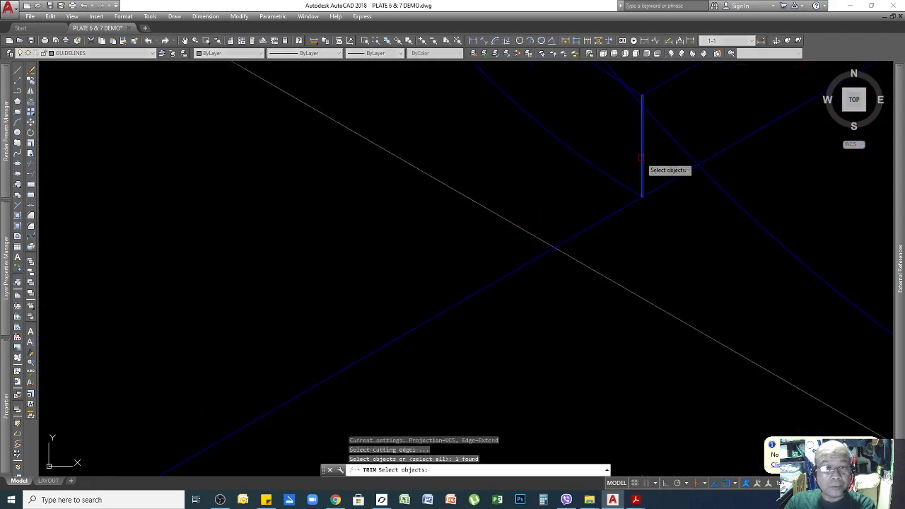
pyautogui.press('Return')
pyautogui.click(665, 175)
pyautogui.click(662, 196)
pyautogui.press('Return')
pyautogui.scroll(-7, 738, 276)
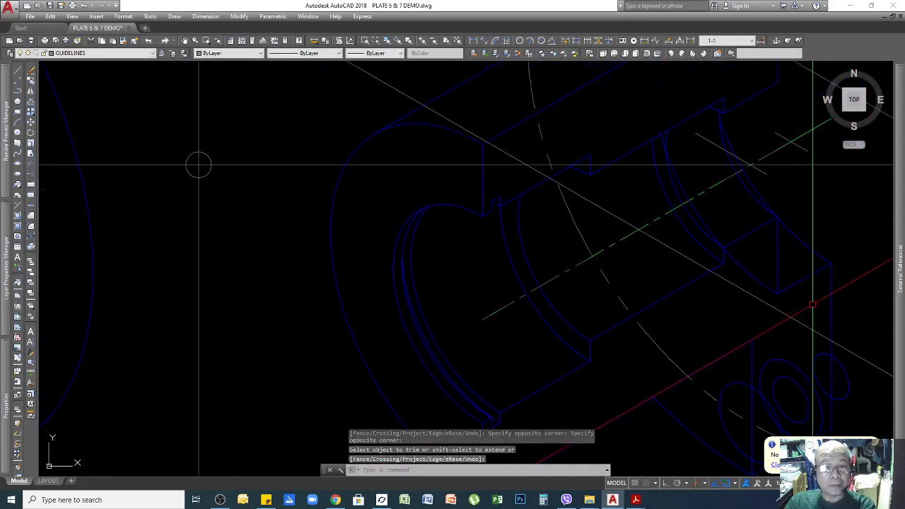
# Erase the surplus elliptical arc running from the bore's rear step to the lower corner of the flange's rear recess
pyautogui.scroll(-2, 198, 164)
pyautogui.moveTo(199, 165)
pyautogui.mouseDown(button='middle')
pyautogui.moveTo(434, 217)
pyautogui.moveTo(184, 161)
pyautogui.mouseUp(button='middle')
pyautogui.scroll(2, 434, 217)
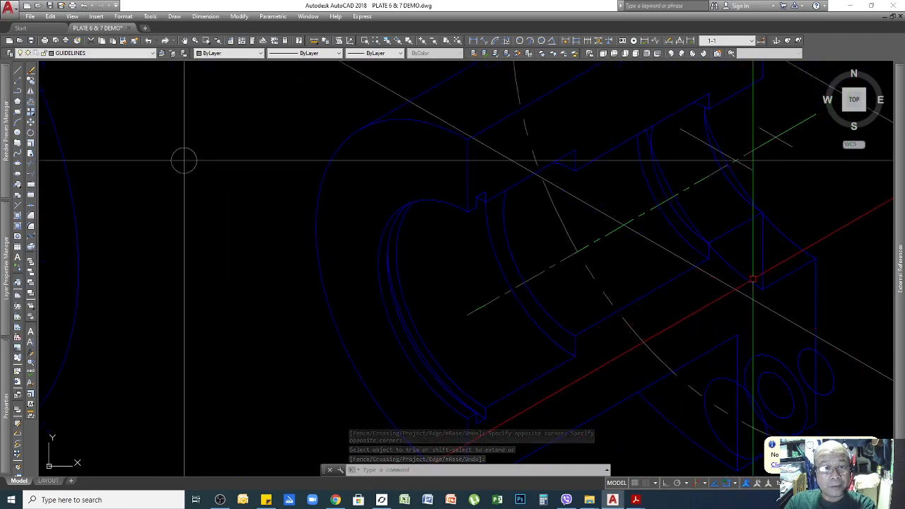
pyautogui.click(751, 280)
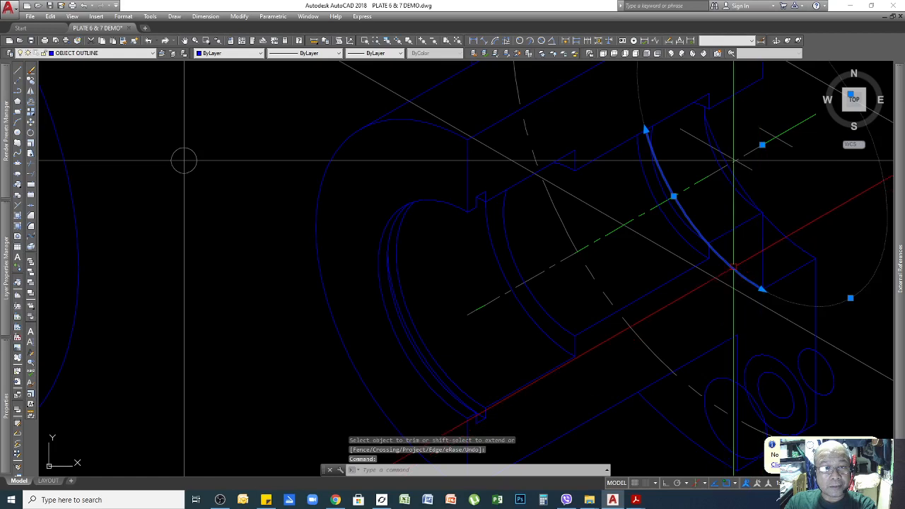
pyautogui.press('Delete')
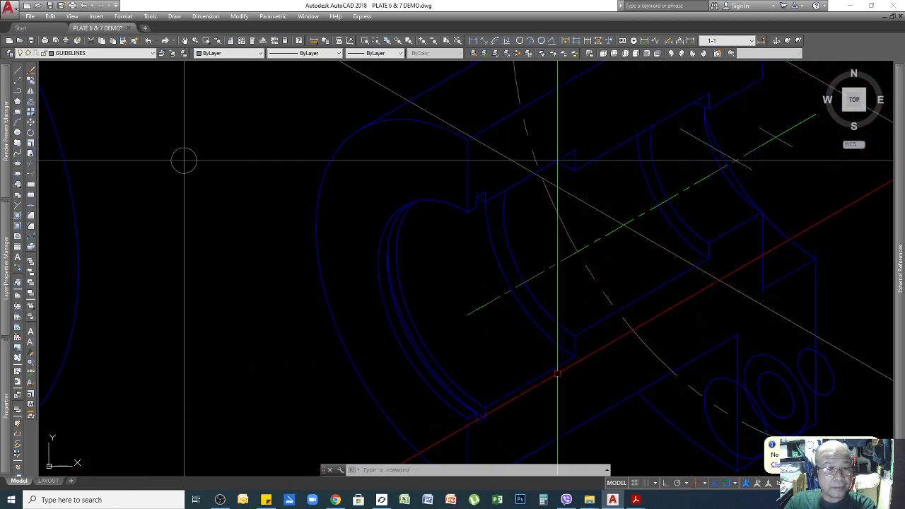
# Trim the overshoot of the flange's front rim arc past the upper vertical cut edge, using that edge as the cutting edge
pyautogui.scroll(-2, 373, 205)
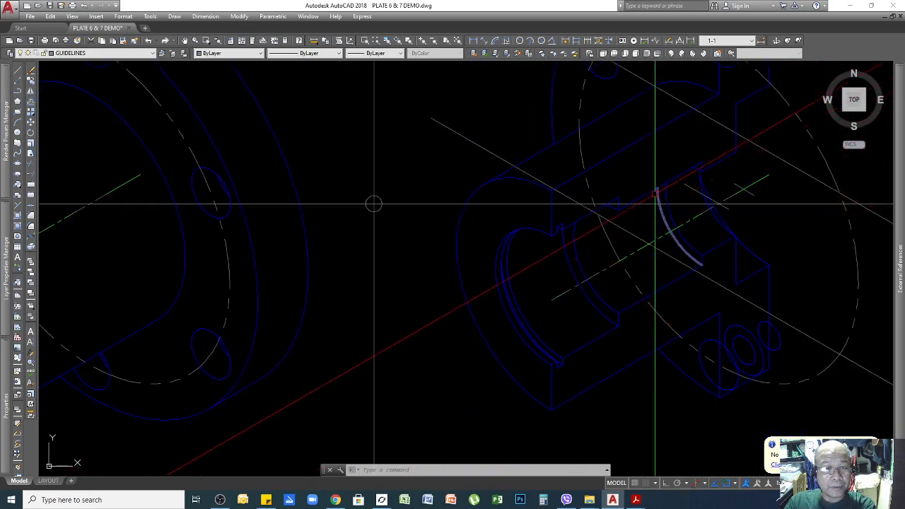
pyautogui.scroll(-5, 374, 204)
pyautogui.scroll(7, 307, 335)
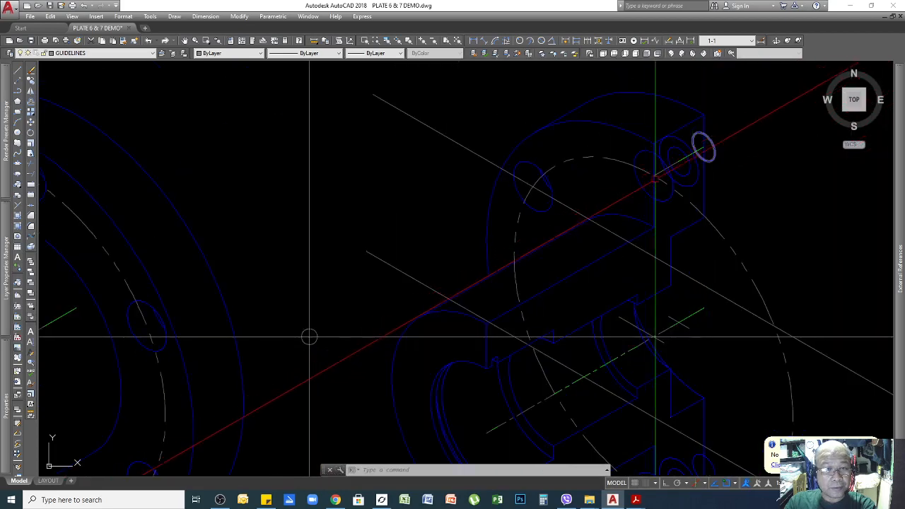
pyautogui.scroll(-2, 462, 264)
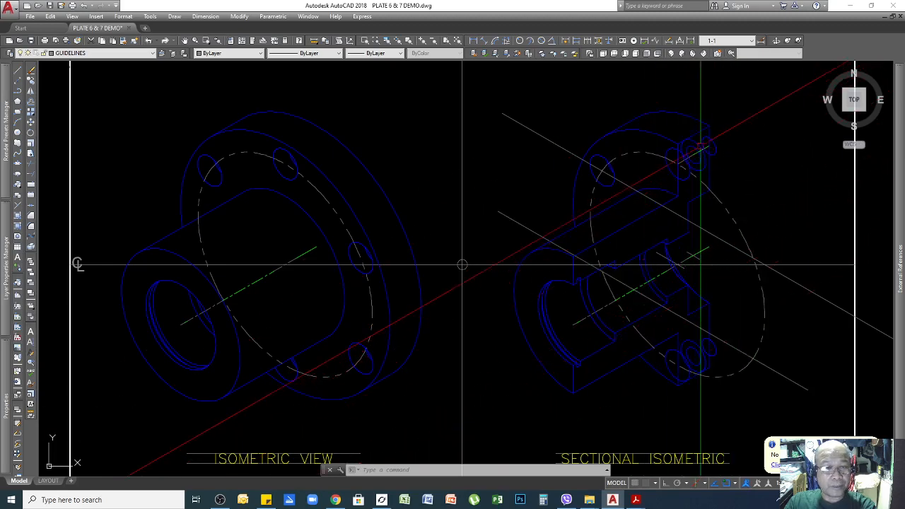
pyautogui.scroll(3, 462, 264)
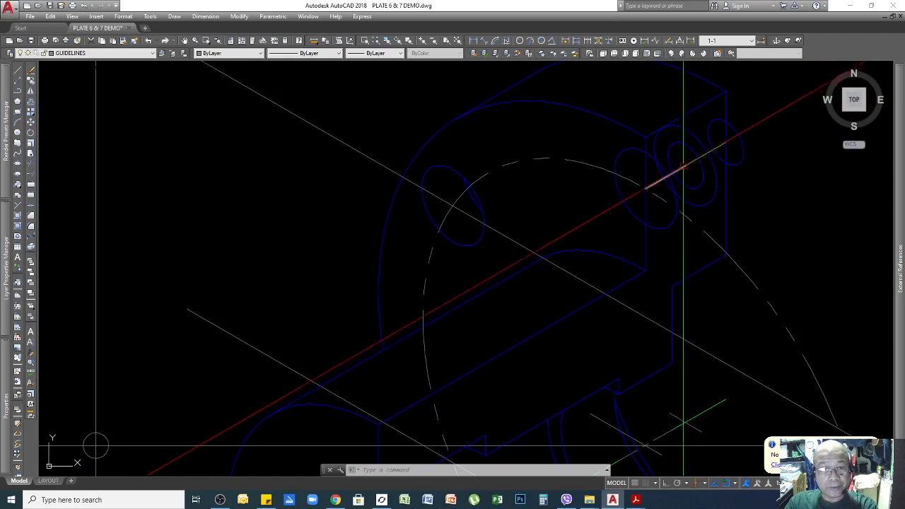
pyautogui.scroll(3, 683, 167)
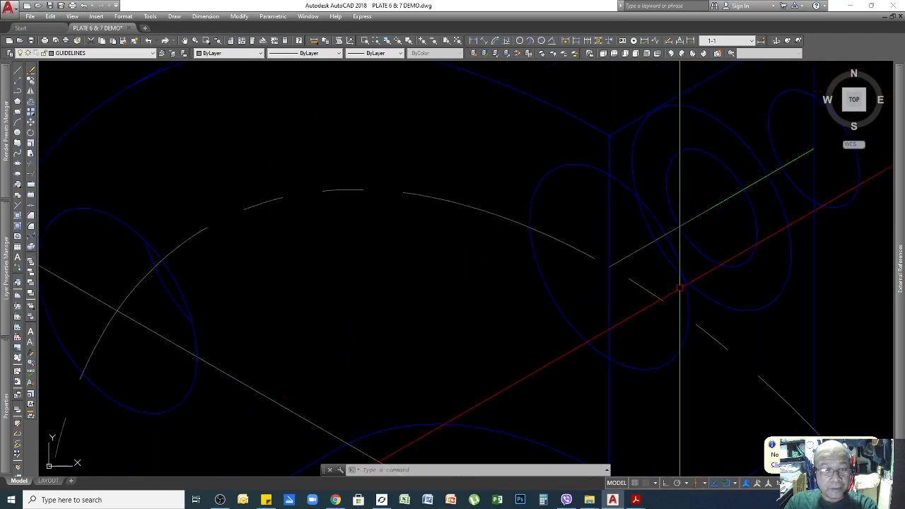
pyautogui.scroll(3, 636, 177)
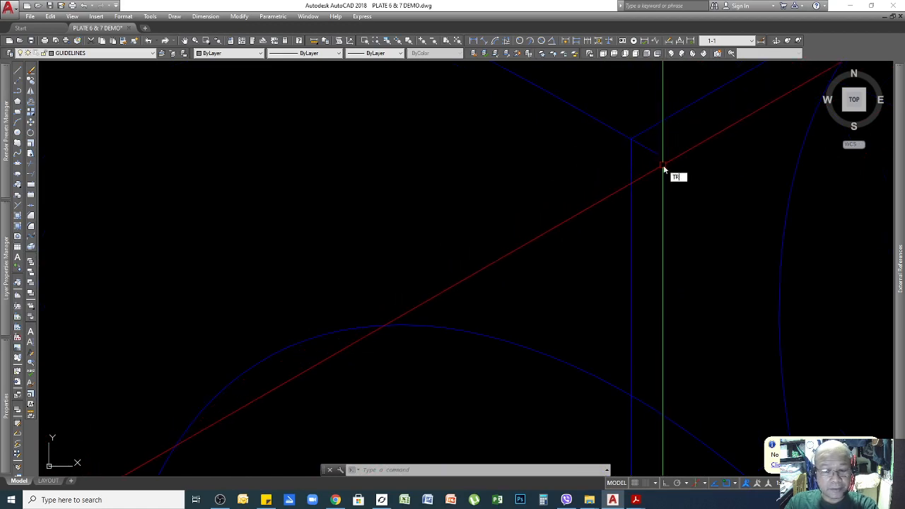
pyautogui.press('Return')
pyautogui.click(630, 141)
pyautogui.press('Return')
pyautogui.scroll(-1, 671, 184)
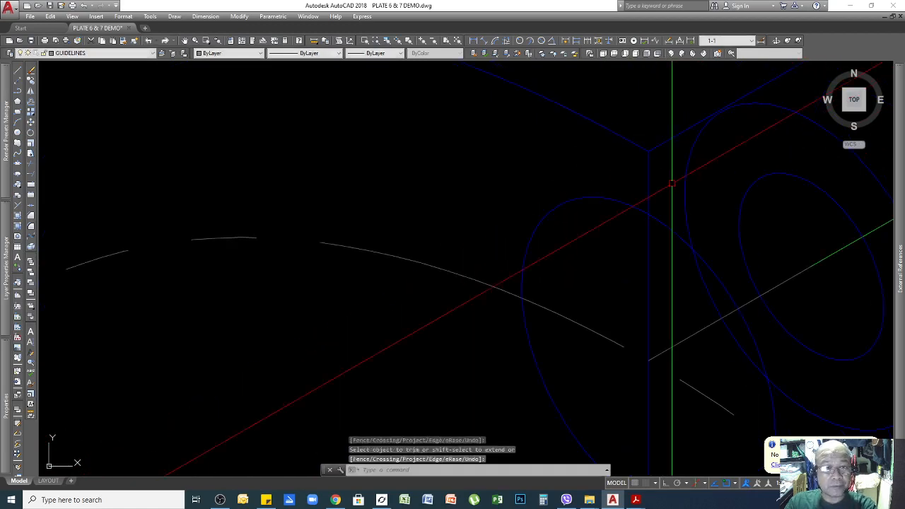
# Trim the upper sectioned bolt hole's front ellipse at the flange's vertical cut edge, and remove the edge segment inside the hole
pyautogui.scroll(-4, 621, 157)
pyautogui.scroll(2, 705, 309)
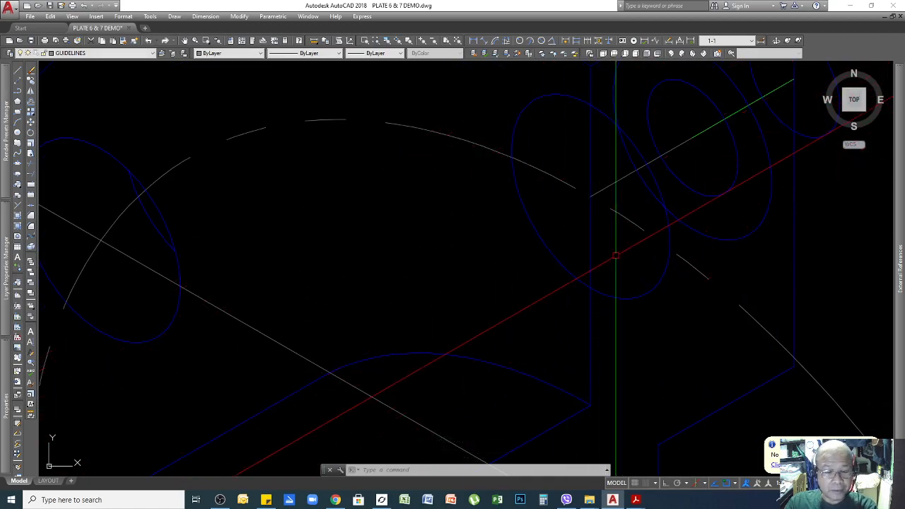
pyautogui.press('Return')
pyautogui.click(591, 243)
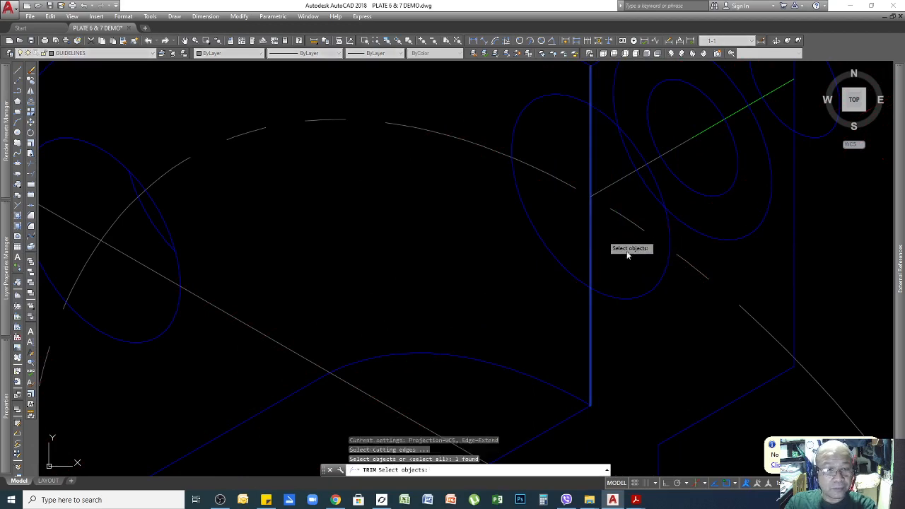
pyautogui.press('Return')
pyautogui.click(659, 281)
pyautogui.press('Return')
pyautogui.press('Return')
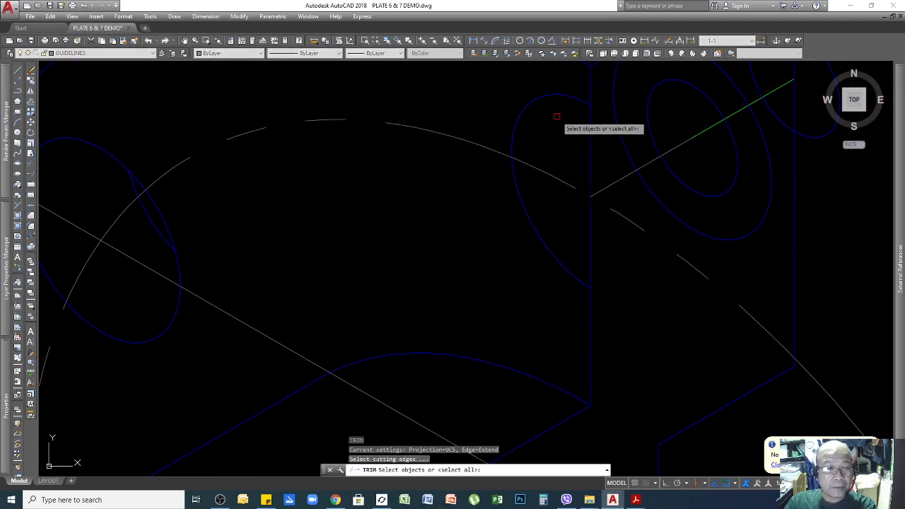
pyautogui.click(580, 103)
pyautogui.press('Return')
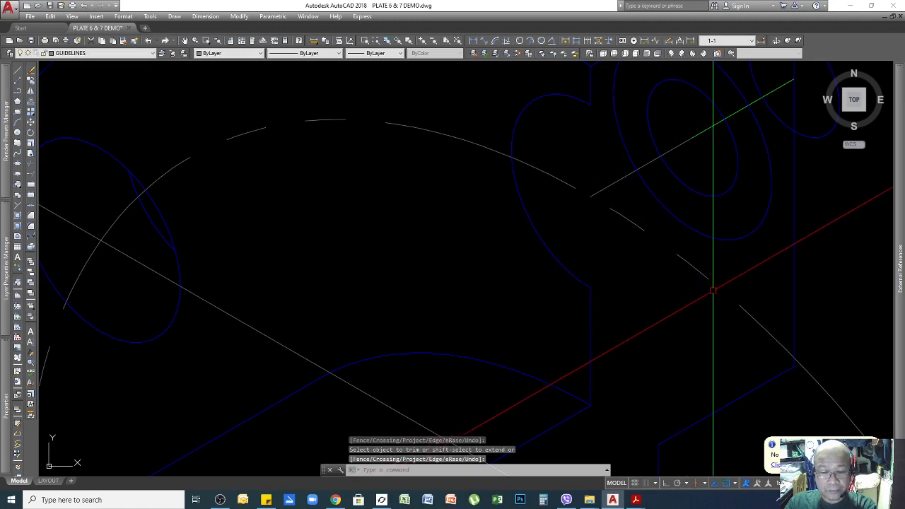
# With Ortho on, draw two parallel 30° lines from the upper and lower ends of the trimmed bolt-hole ellipse past the flange's rear edge
pyautogui.write('l')
pyautogui.press('Return')
pyautogui.click(590, 105)
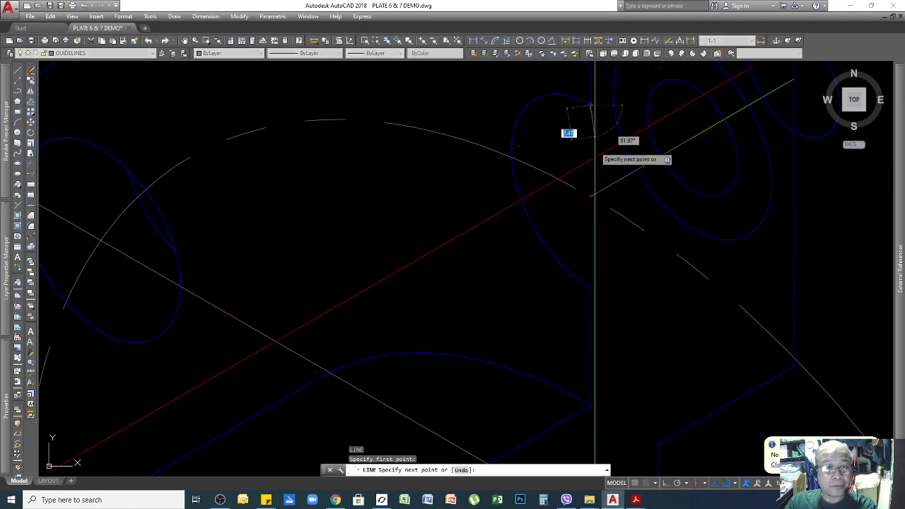
pyautogui.scroll(-2, 606, 241)
pyautogui.scroll(-4, 756, 205)
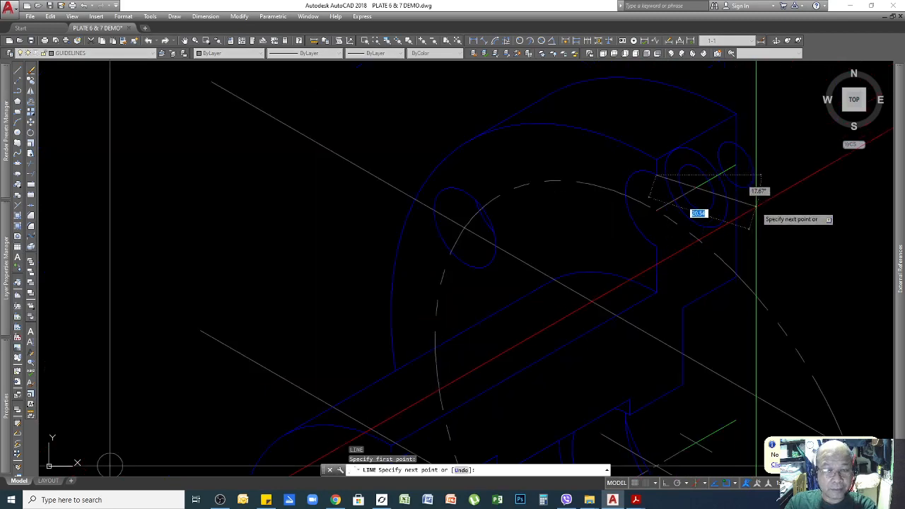
pyautogui.press('F8')
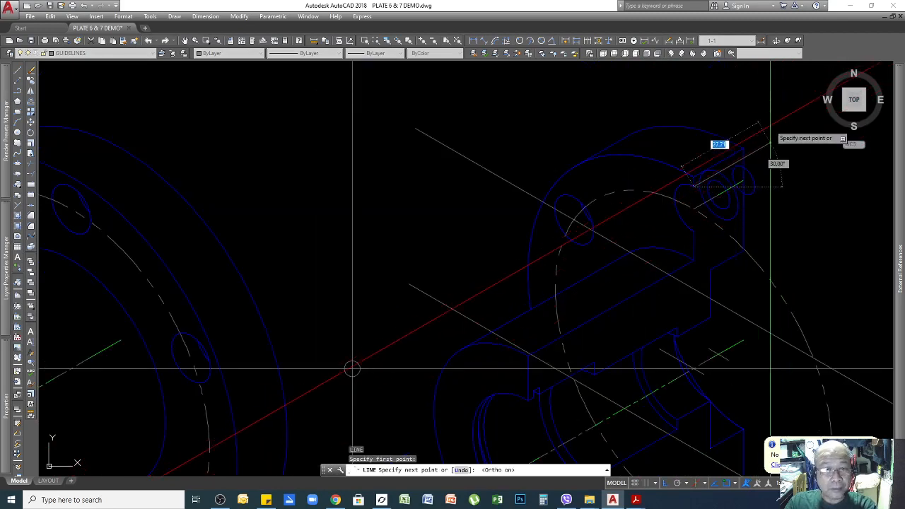
pyautogui.press('Return')
pyautogui.press('Return')
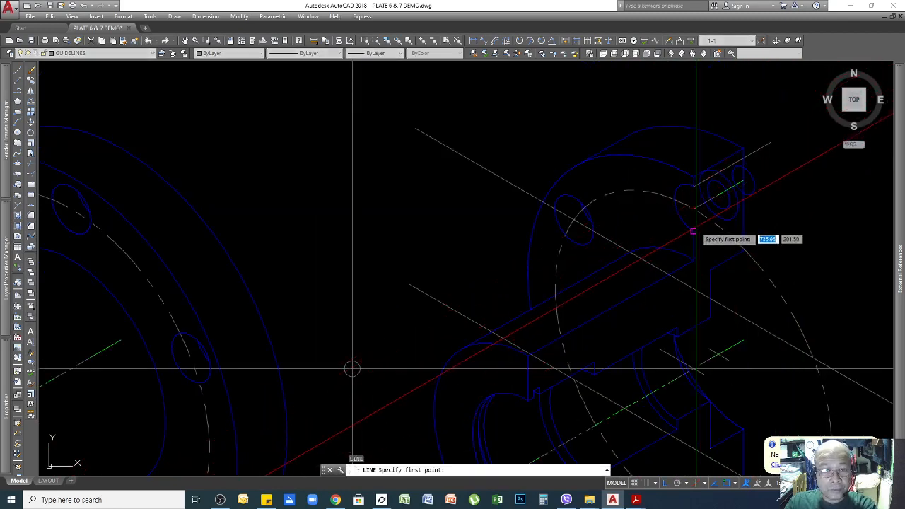
pyautogui.click(694, 231)
pyautogui.click(797, 204)
pyautogui.press('Return')
# Draw a vertical line between the two slanted bolt-hole lines through the centre of the middle ellipses
pyautogui.scroll(4, 732, 203)
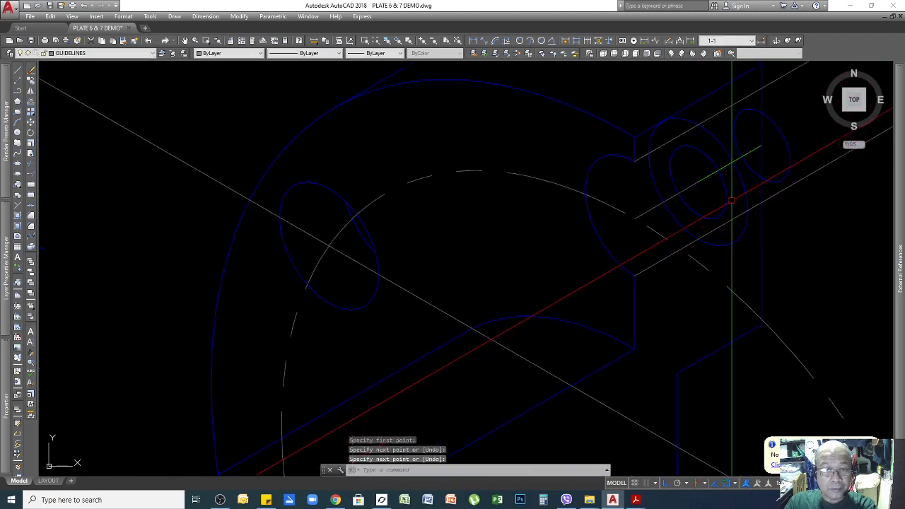
pyautogui.press('Return')
pyautogui.click(697, 126)
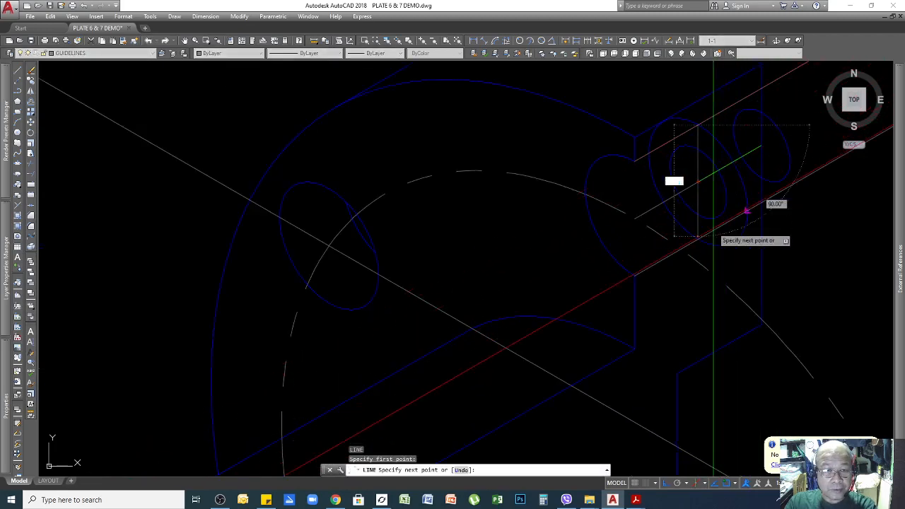
pyautogui.click(697, 240)
pyautogui.press('Return')
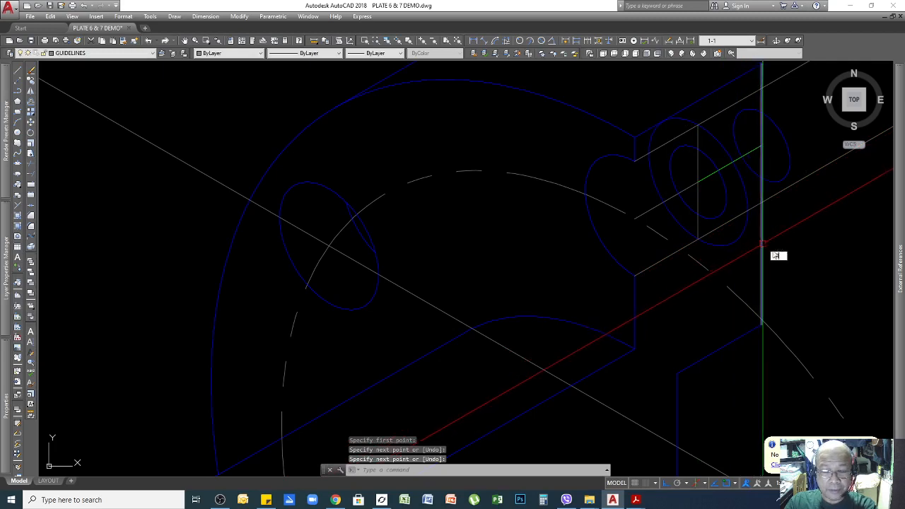
# Trim the rear halves of the two concentric middle ellipses, using the new vertical line as the cutting edge
pyautogui.write('tr')
pyautogui.press('Return')
pyautogui.press('Return')
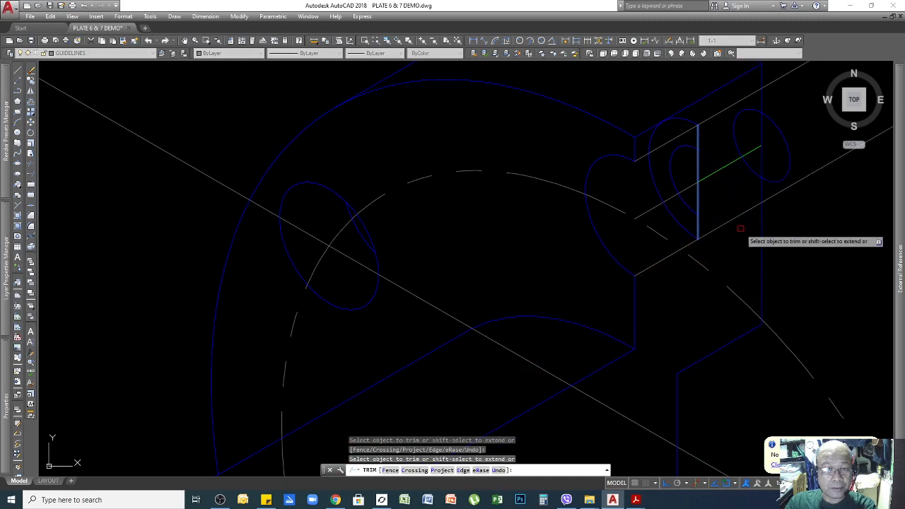
pyautogui.press('Return')
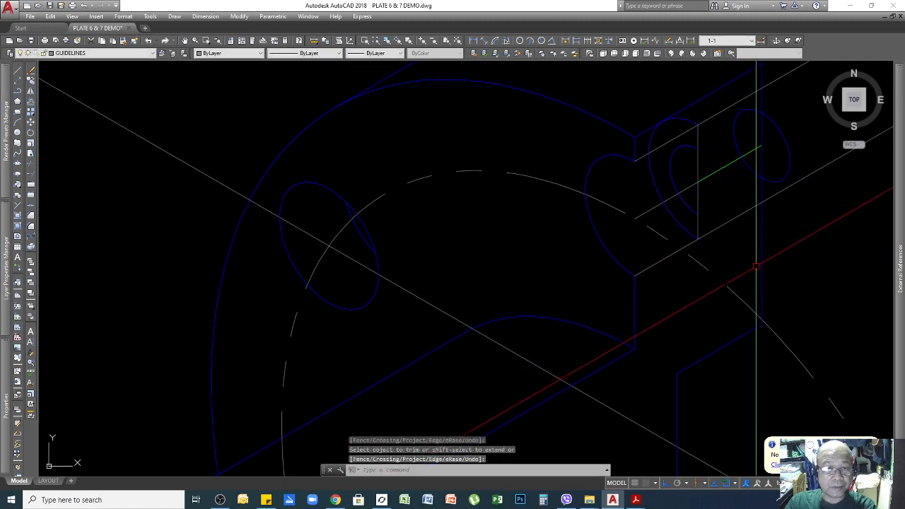
# Match the two slanted bolt-hole lines to the properties of the flange's blue slanted upper edge
pyautogui.click(123, 41)
pyautogui.click(697, 100)
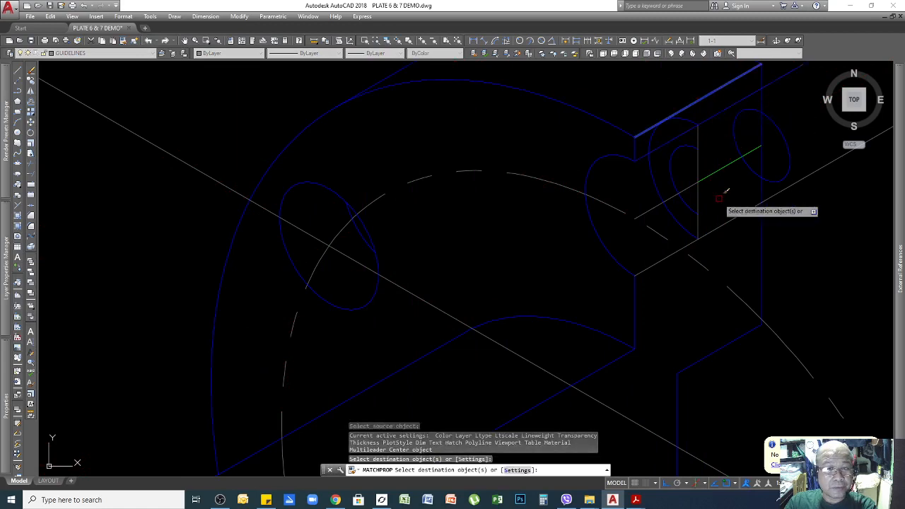
pyautogui.click(714, 231)
pyautogui.press('Return')
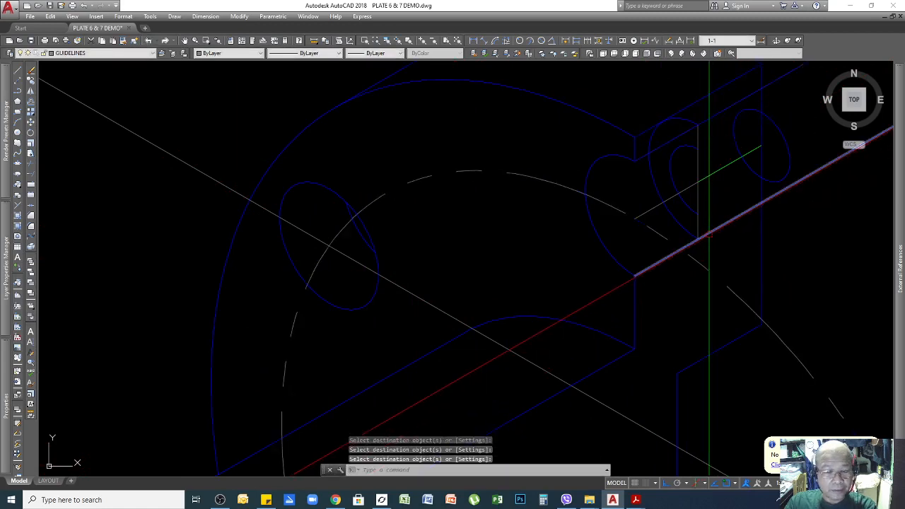
# Trim both slanted bolt-hole lines beyond the vertical line at the middle ellipses, using that vertical as the cutting edge
pyautogui.write('tr')
pyautogui.press('Return')
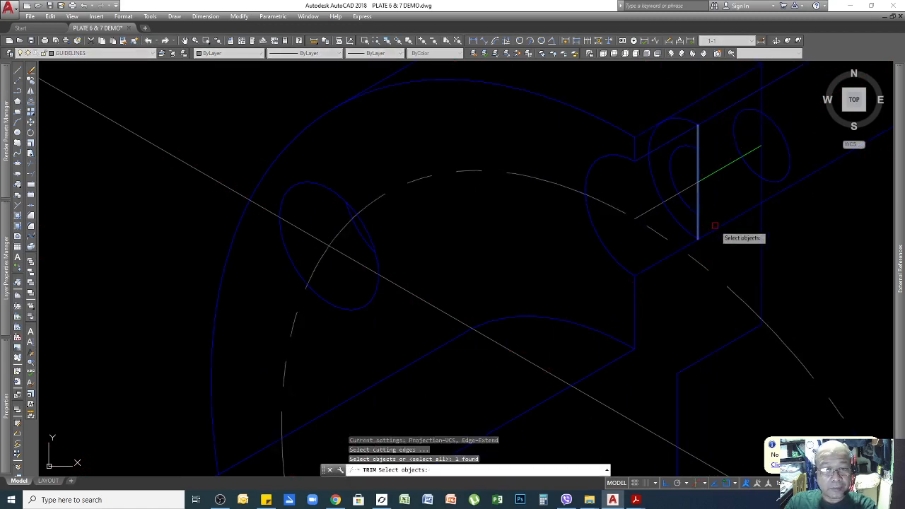
pyautogui.press('Return')
pyautogui.press('Return')
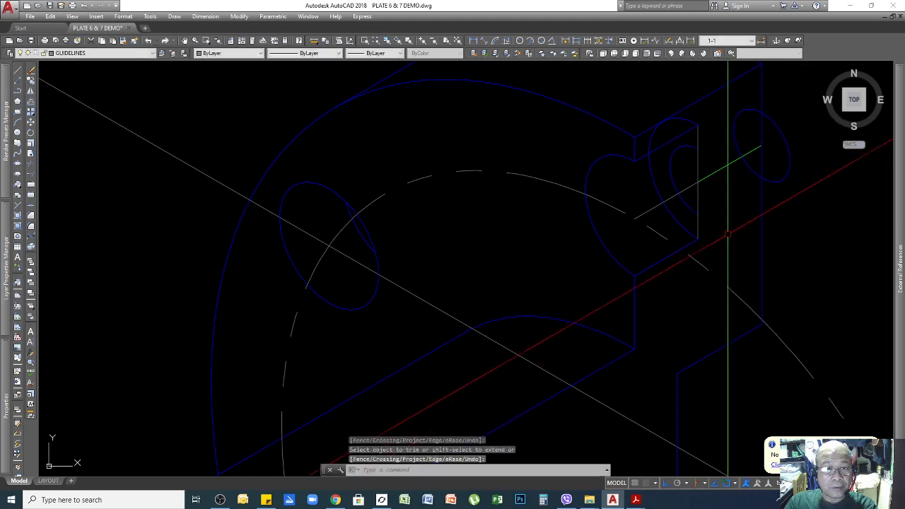
# Trim the vertical line at the upper bolt hole's middle ellipses inside the inner half-ellipse, using that half-ellipse as the cutting edge
pyautogui.scroll(3, 728, 208)
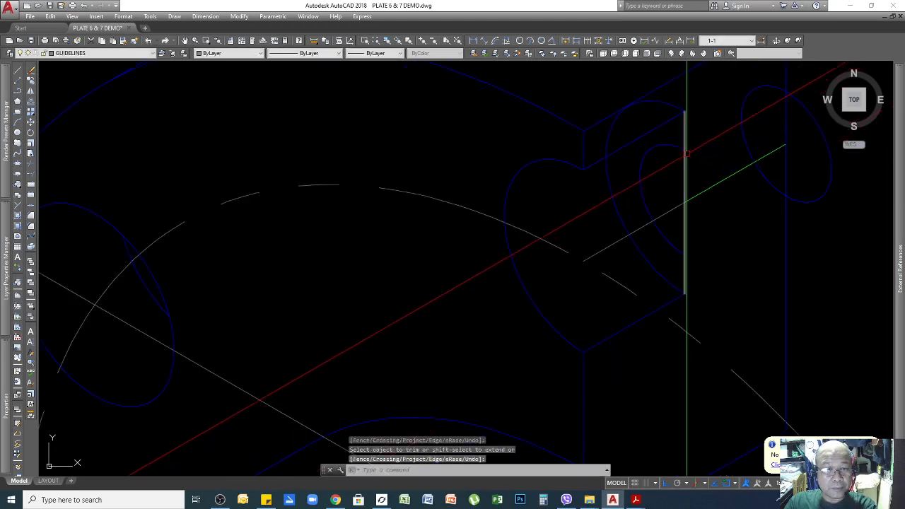
pyautogui.press('Return')
pyautogui.click(664, 146)
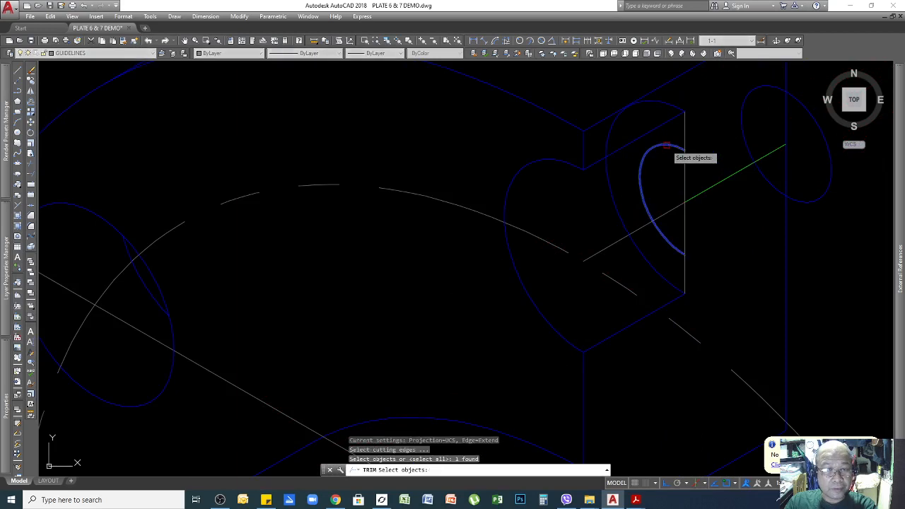
pyautogui.press('Return')
pyautogui.press('Return')
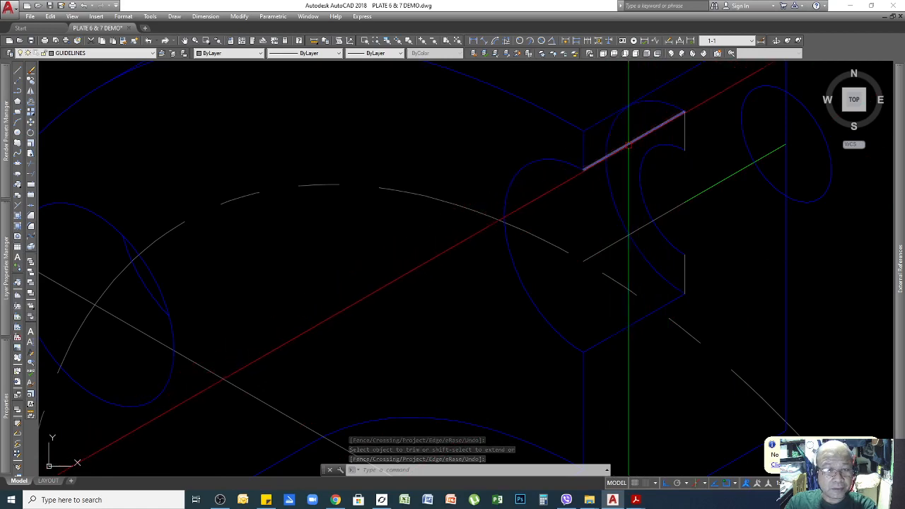
# Trim the outer middle half-ellipse above the upper slanted bolt-hole line, using that line as the cutting edge
pyautogui.press('Return')
pyautogui.click(653, 127)
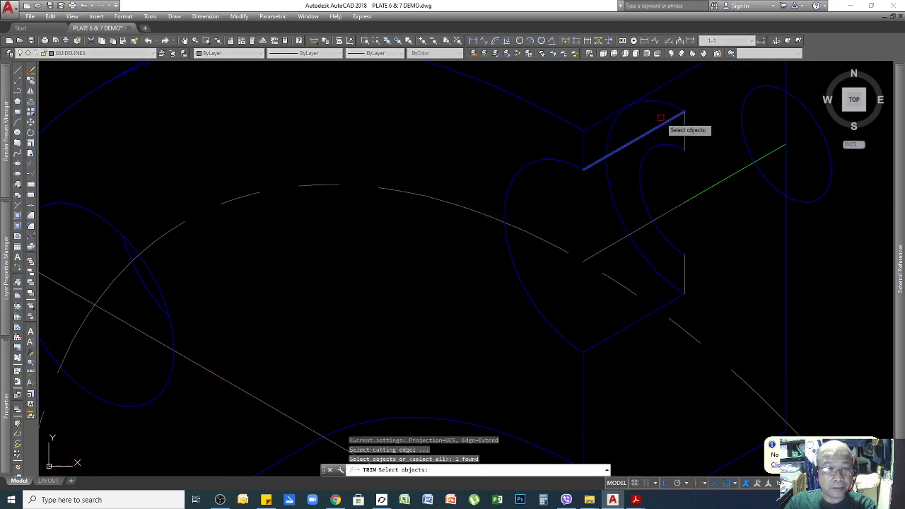
pyautogui.press('Return')
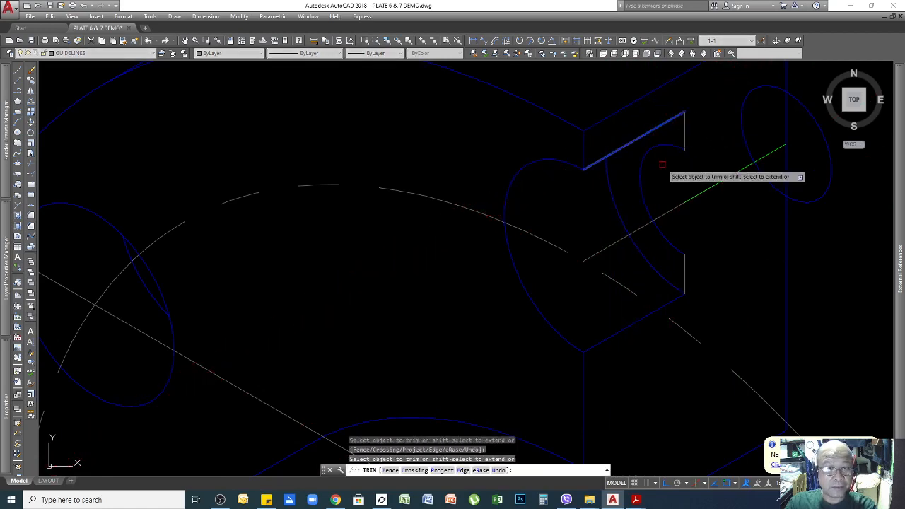
pyautogui.press('Return')
# Draw two parallel 30-degree lines from the ends of the inner middle half-ellipse to beyond the flange's rear vertical edge
pyautogui.scroll(-2, 654, 296)
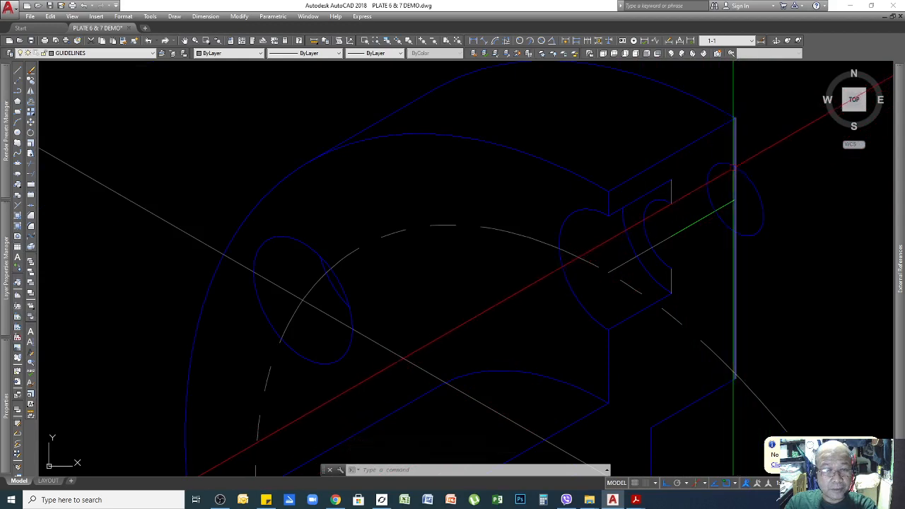
pyautogui.write('l')
pyautogui.press('Return')
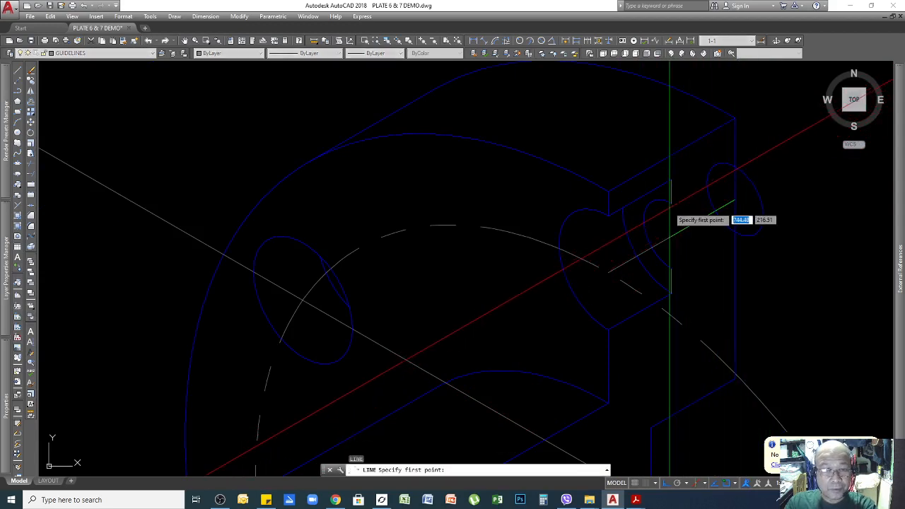
pyautogui.click(670, 202)
pyautogui.click(767, 149)
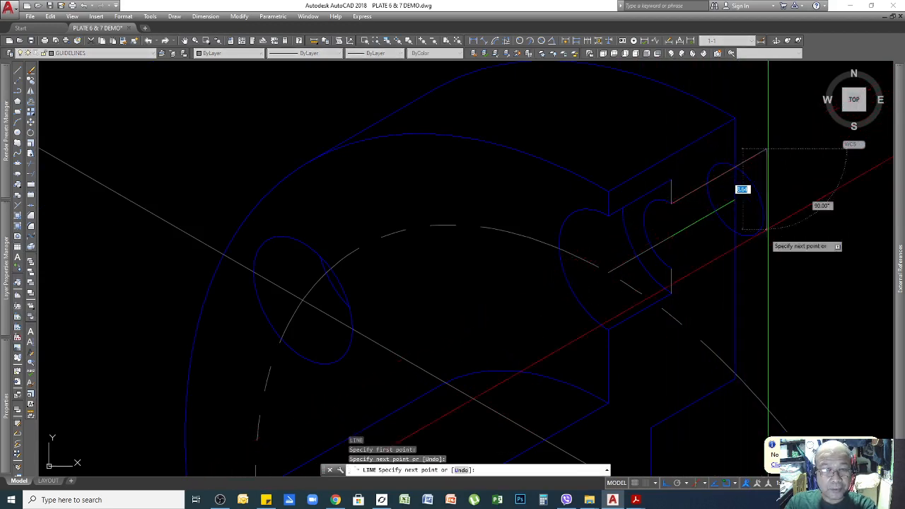
pyautogui.press('Return')
pyautogui.press('Return')
pyautogui.click(672, 268)
pyautogui.click(793, 200)
pyautogui.press('Return')
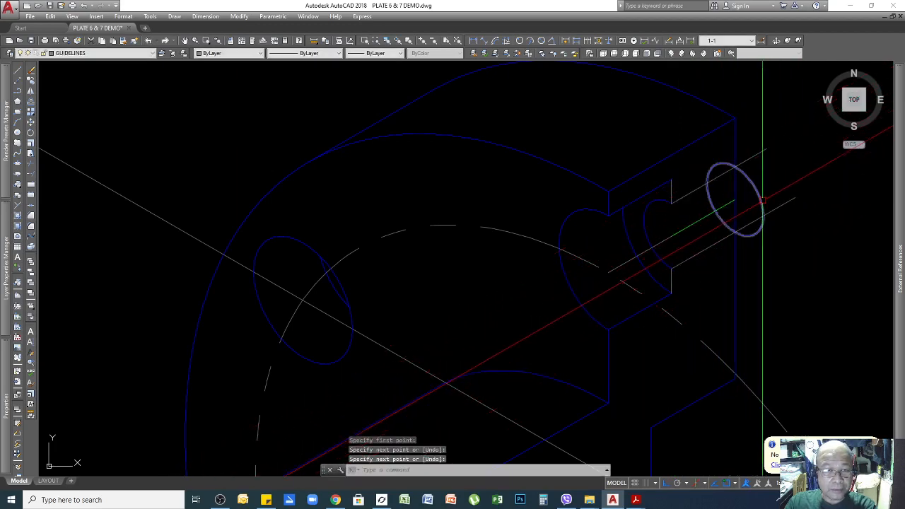
# Trim the half of the upper bolt hole's rear ellipse beyond the flange's rear vertical edge, using that edge as the cutting edge
pyautogui.write('tr')
pyautogui.press('Return')
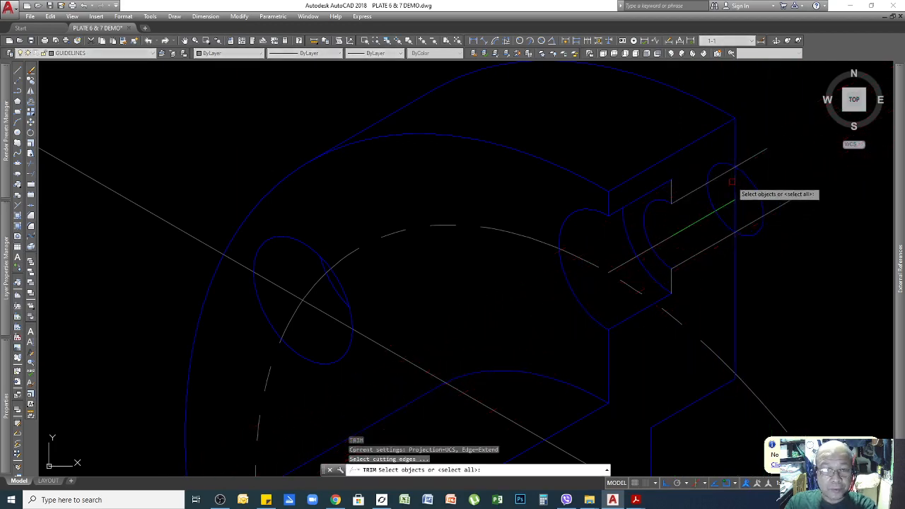
pyautogui.click(735, 178)
pyautogui.press('Return')
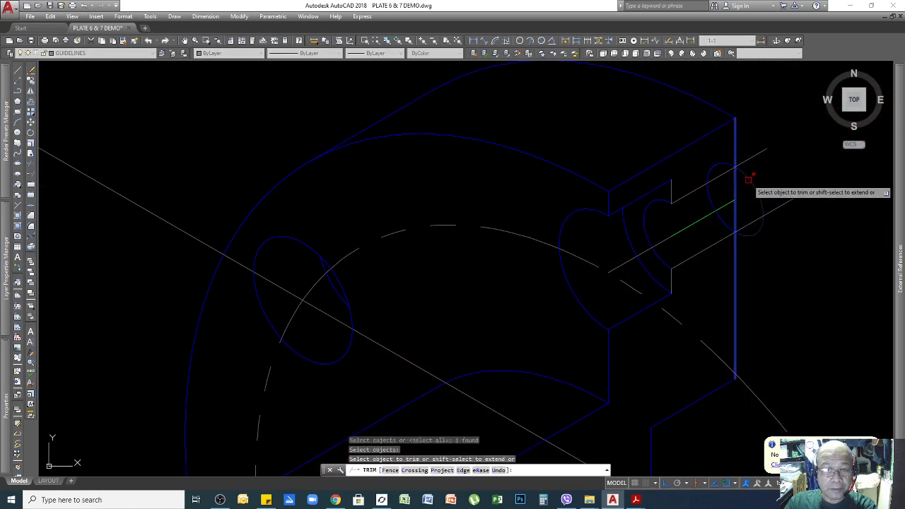
# Trim the two new slanted lines where they extend past the flange's rear vertical edge
pyautogui.scroll(4, 812, 212)
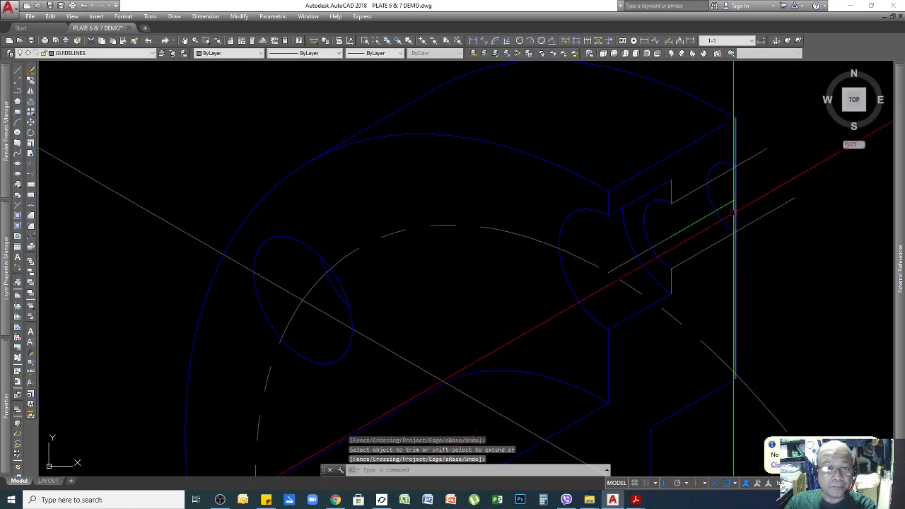
pyautogui.press('Return')
pyautogui.click(721, 137)
pyautogui.press('Return')
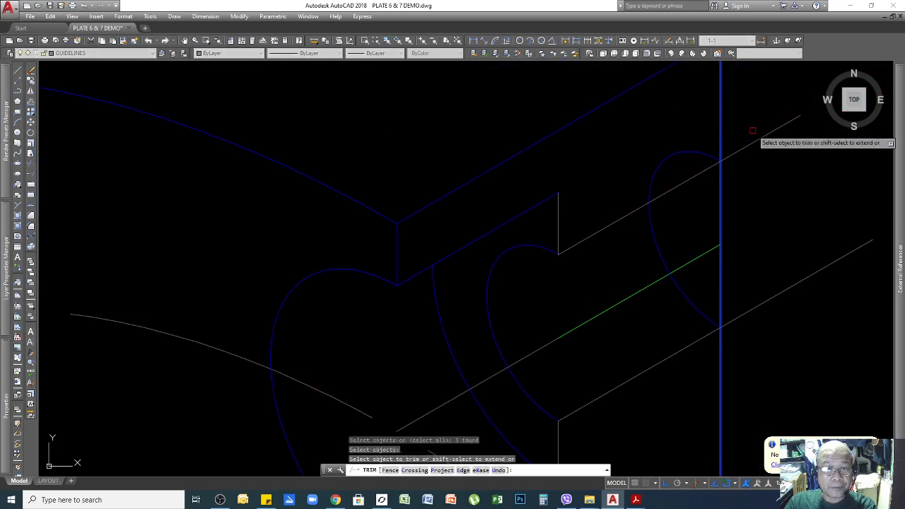
pyautogui.click(754, 133)
pyautogui.click(760, 186)
pyautogui.click(762, 221)
pyautogui.click(749, 366)
pyautogui.click(753, 357)
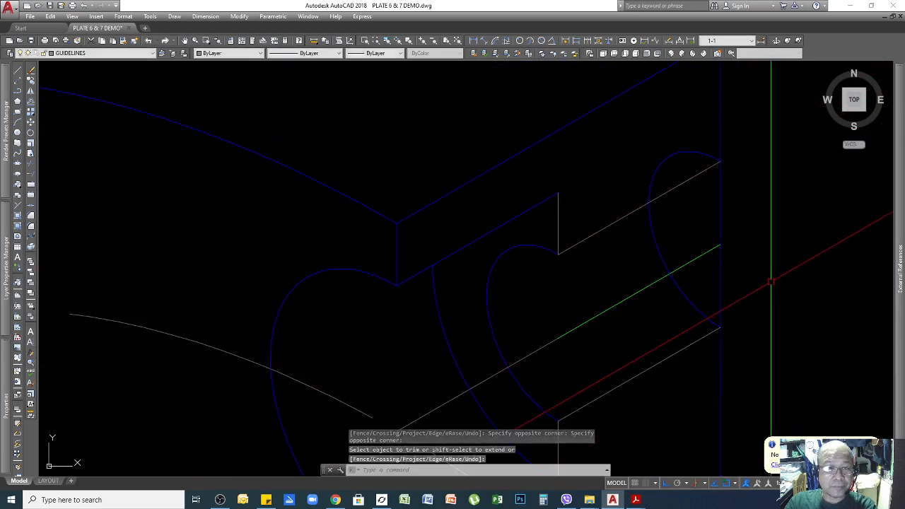
# Trim the flange's rear vertical edge between the two new slanted lines, using those lines as cutting edges
pyautogui.scroll(-2, 771, 282)
pyautogui.press('Return')
pyautogui.press('Return')
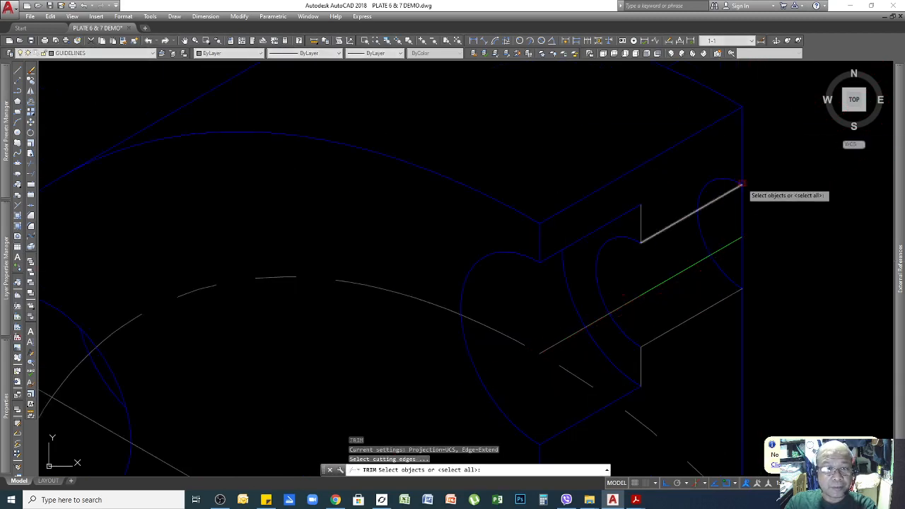
pyautogui.click(734, 274)
pyautogui.press('Return')
pyautogui.press('Return')
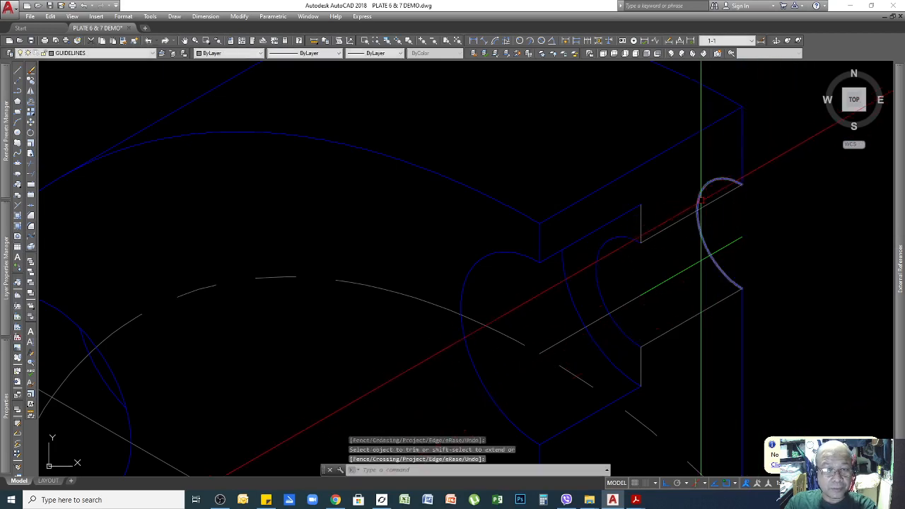
# Trim the part of the rear half-ellipse above the upper new slanted line, using that line as the cutting edge
pyautogui.write('tr')
pyautogui.press('Return')
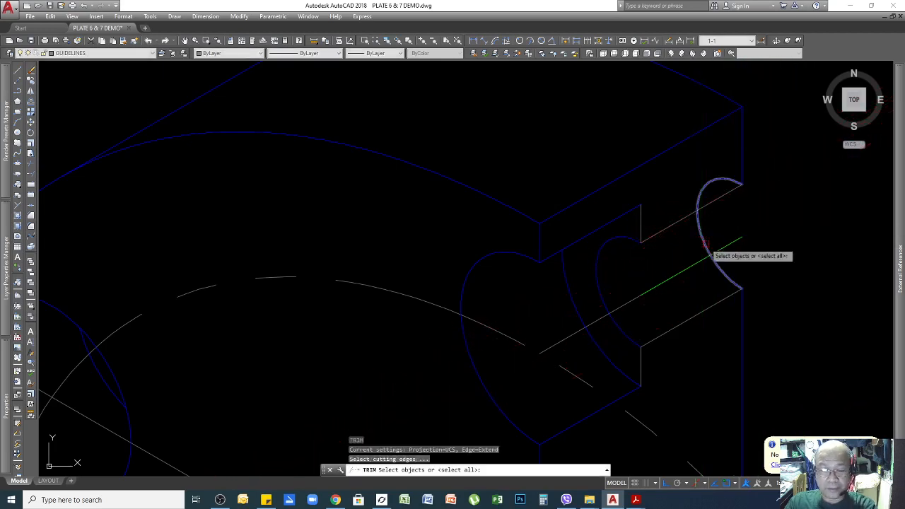
pyautogui.click(721, 197)
pyautogui.press('Return')
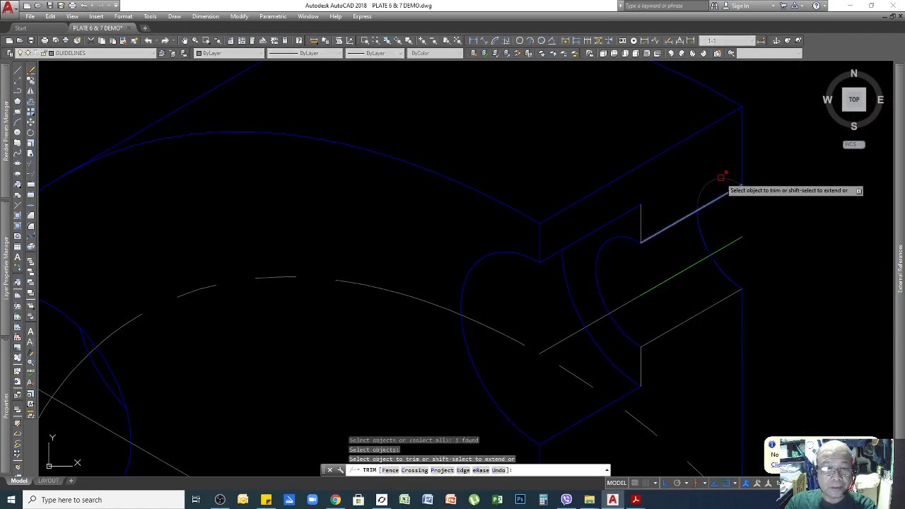
pyautogui.press('Return')
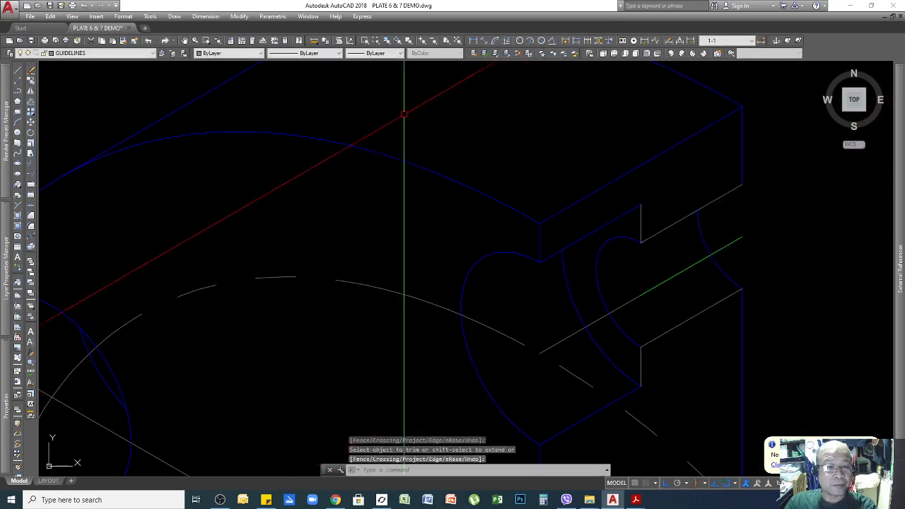
# Match the two rear slanted lines and the two short vertical segments to the properties of the blue slanted line of the upper bolt hole
pyautogui.click(123, 41)
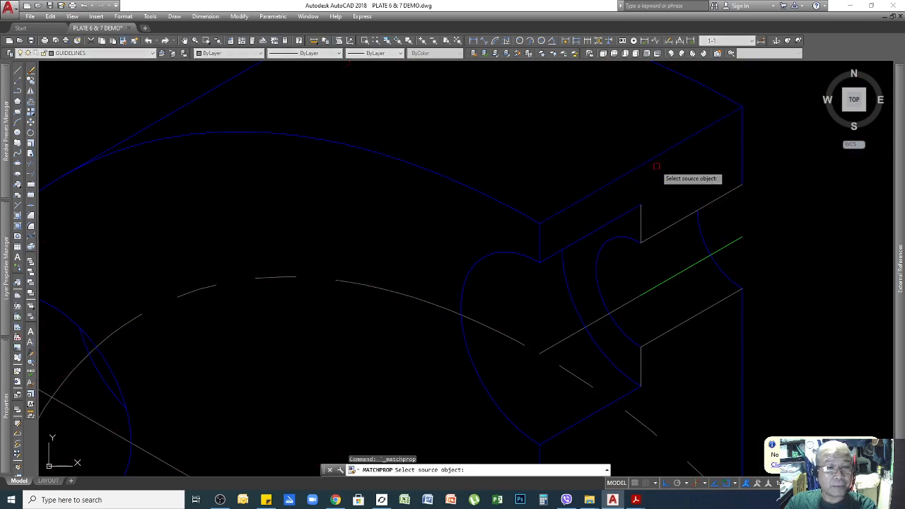
pyautogui.click(619, 212)
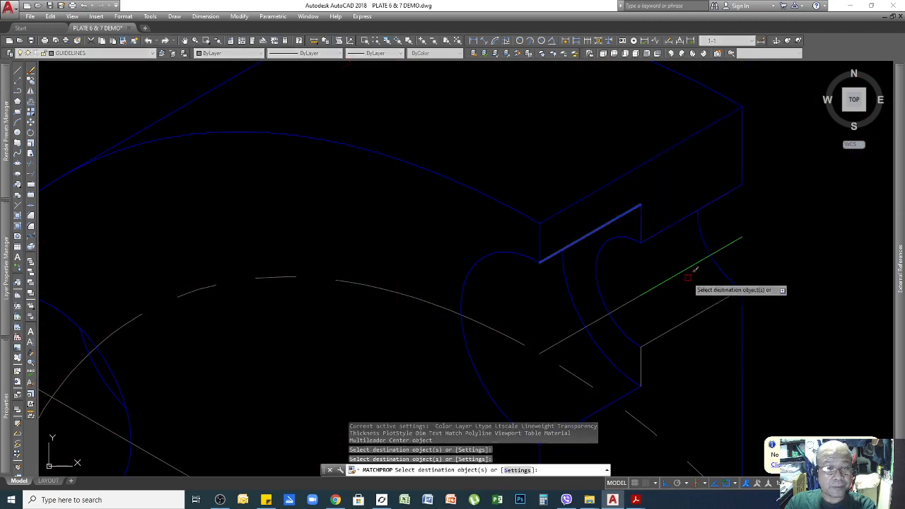
pyautogui.click(700, 301)
pyautogui.click(654, 353)
pyautogui.press('Return')
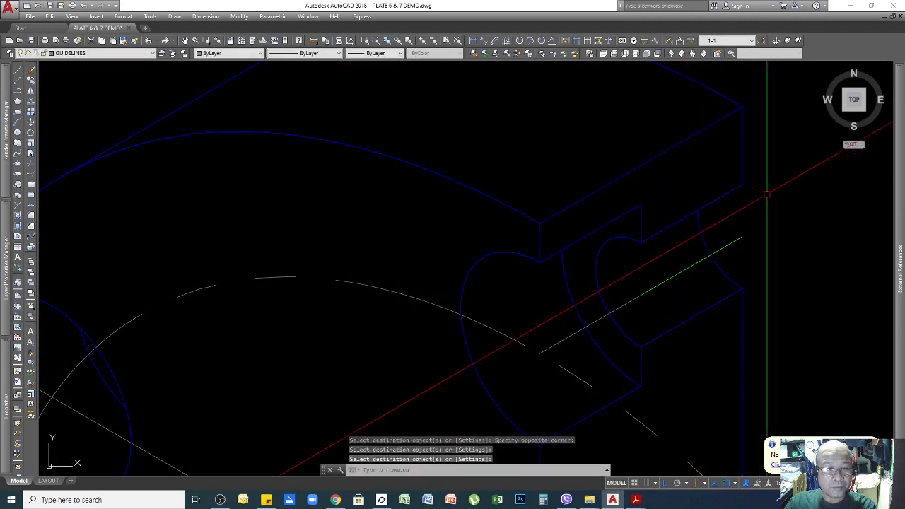
# Trim the rear half of the lower bolt hole's front ellipse, using the flange's front vertical edge as the cutting edge
pyautogui.scroll(-4, 757, 188)
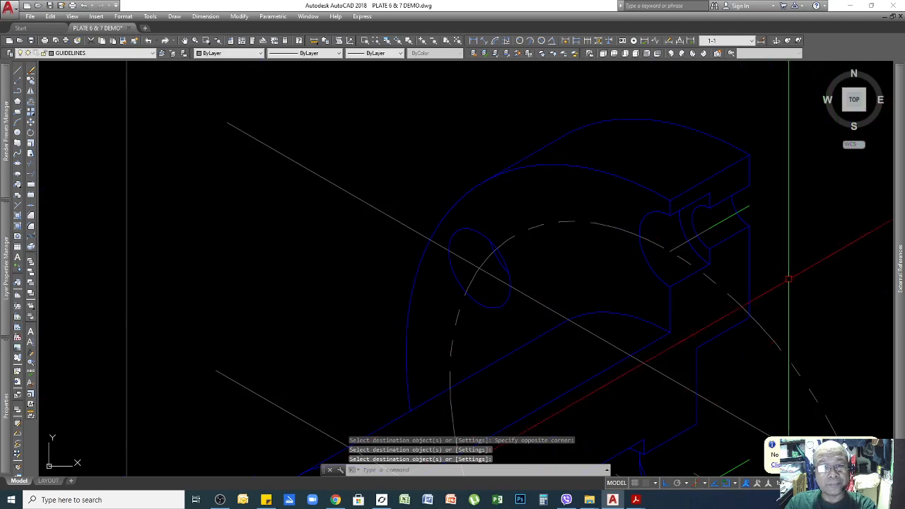
pyautogui.scroll(-3, 788, 279)
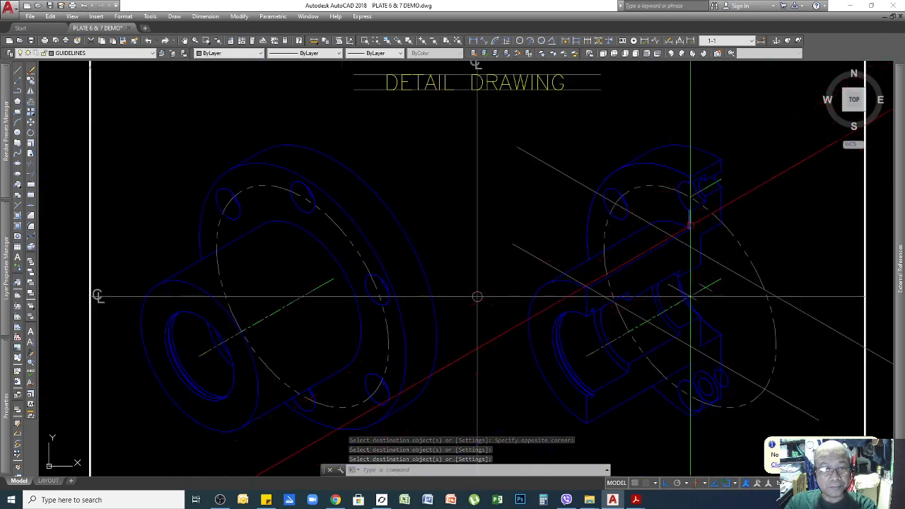
pyautogui.scroll(-2, 693, 233)
pyautogui.scroll(8, 705, 354)
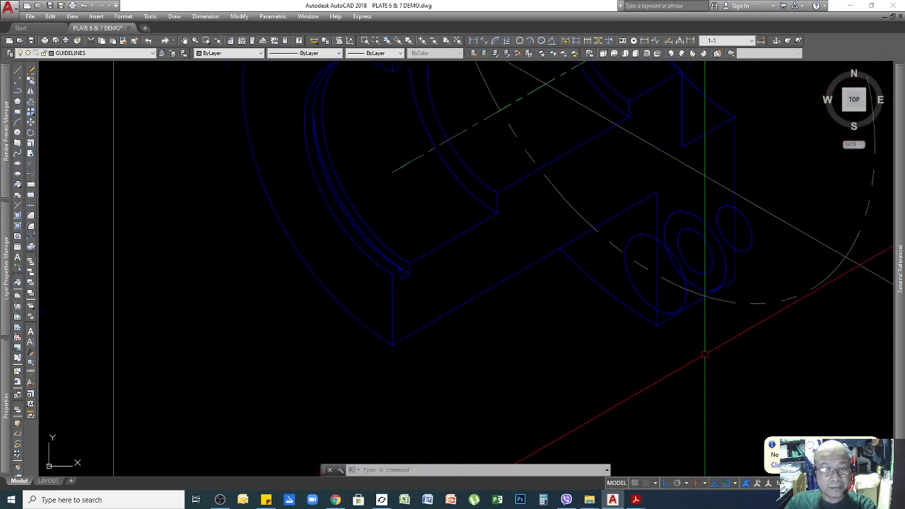
pyautogui.scroll(5, 742, 241)
pyautogui.scroll(-3, 742, 240)
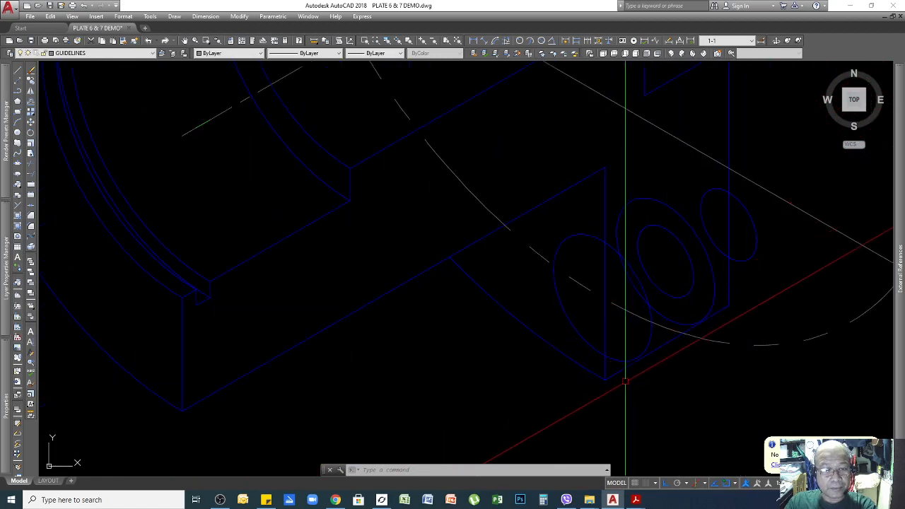
pyautogui.scroll(3, 615, 364)
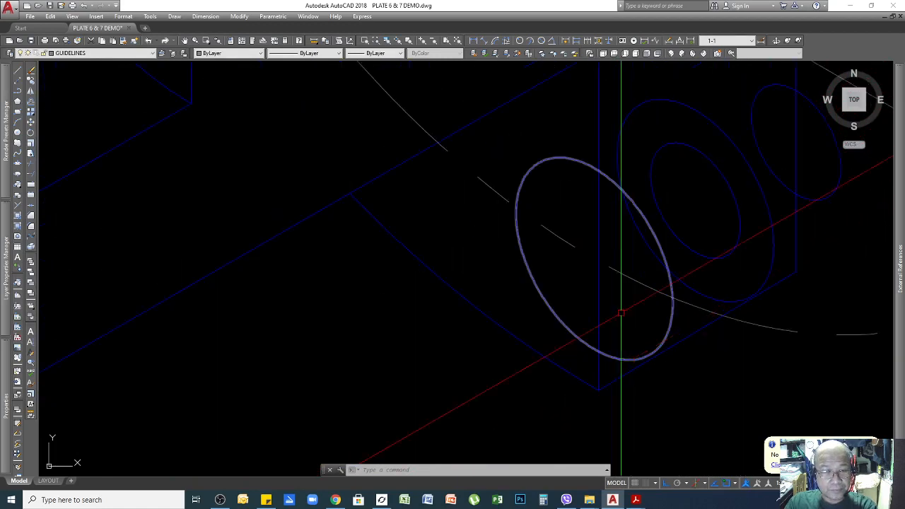
pyautogui.scroll(3, 621, 314)
pyautogui.scroll(-3, 608, 314)
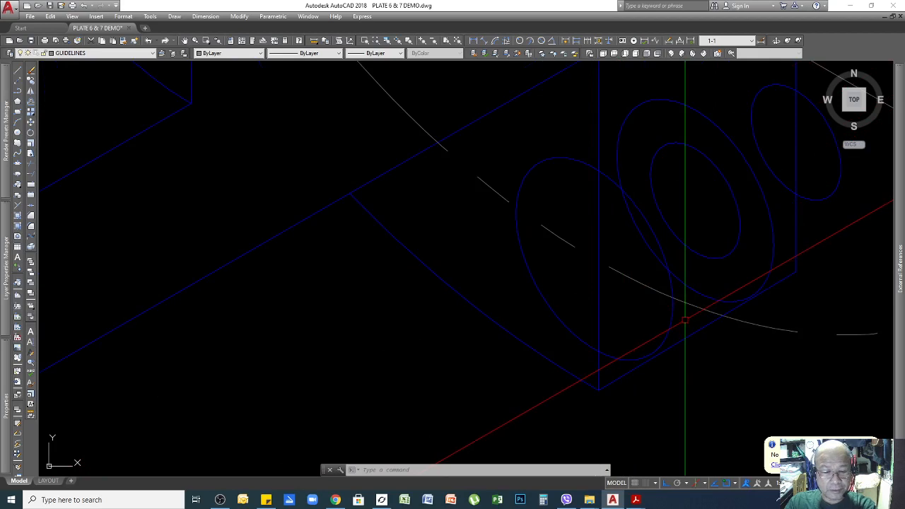
pyautogui.press('Return')
pyautogui.click(598, 162)
pyautogui.press('Return')
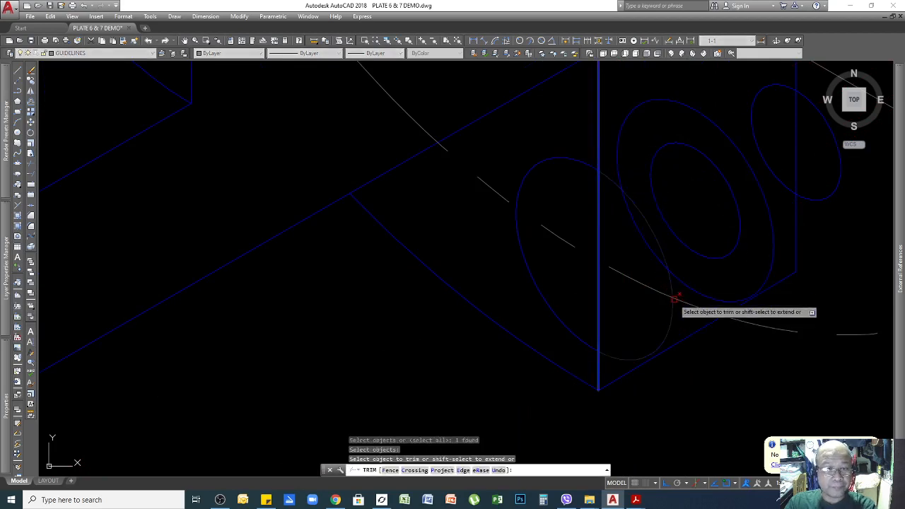
pyautogui.click(668, 319)
pyautogui.press('Return')
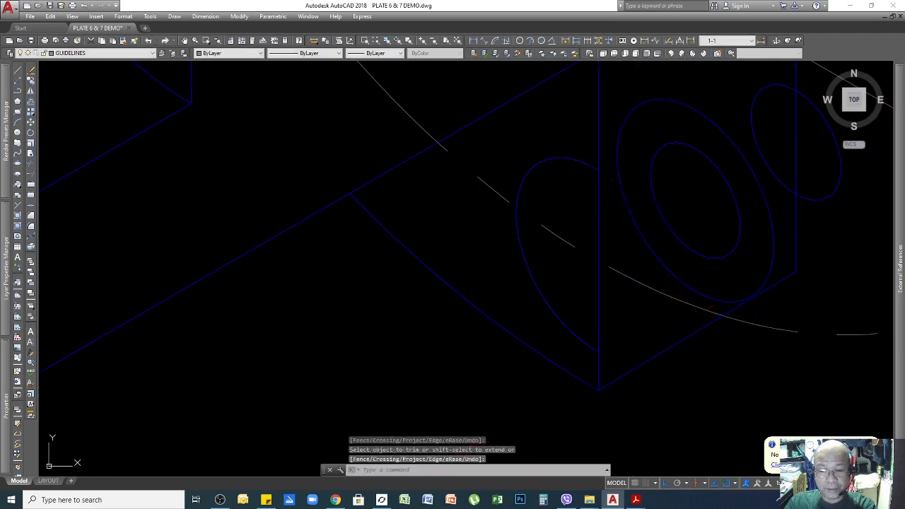
# Draw two 30-degree lines towards the rear from the lower and upper ends of the lower bolt hole's front half-ellipse
pyautogui.write('l')
pyautogui.press('Return')
pyautogui.click(598, 350)
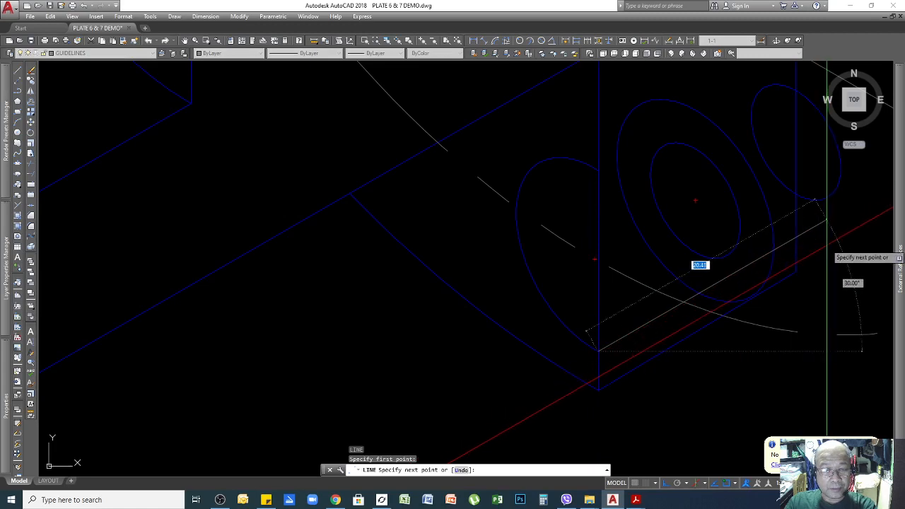
pyautogui.click(598, 168)
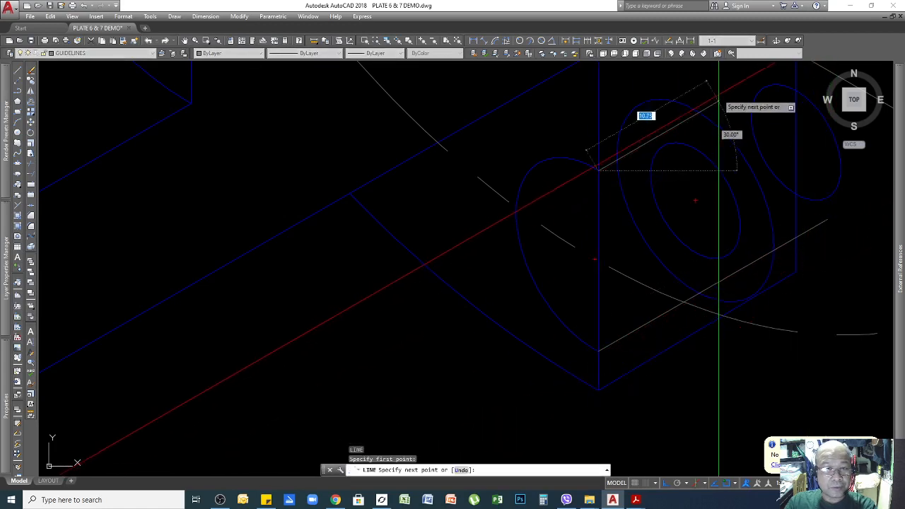
pyautogui.press('Return')
# Draw a vertical line between the two new slanted lines through the centre of the lower bolt hole's middle ellipses
pyautogui.press('Return')
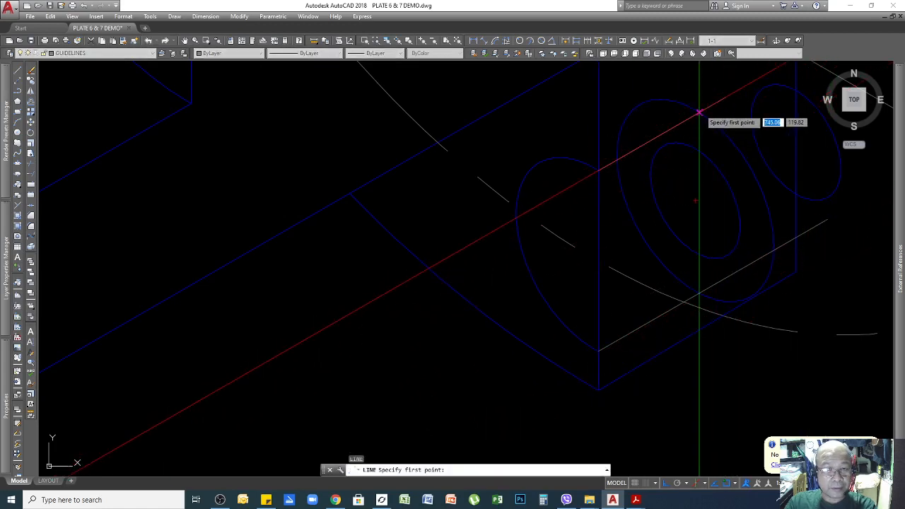
pyautogui.click(699, 113)
pyautogui.click(699, 292)
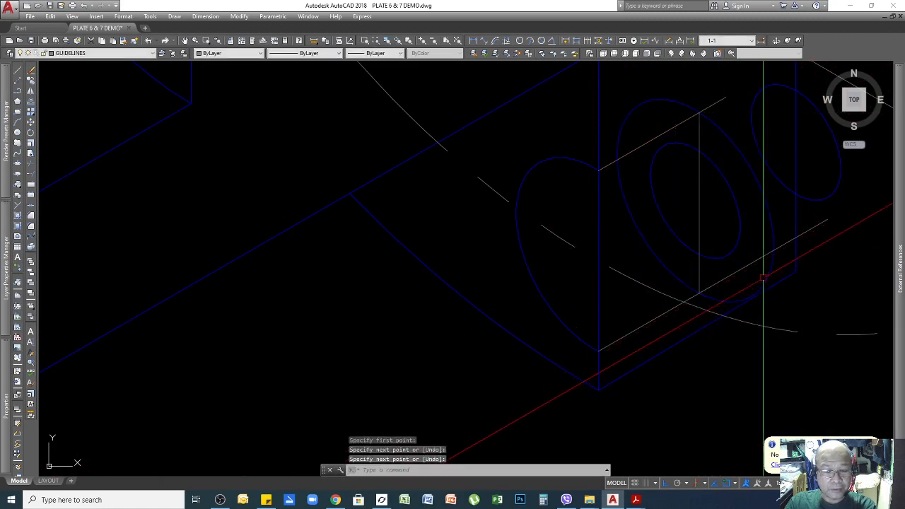
# Trim the rear halves of the lower bolt hole's two middle ellipses, using the vertical line through their centre as the cutting edge
pyautogui.press('Return')
pyautogui.click(698, 135)
pyautogui.press('Return')
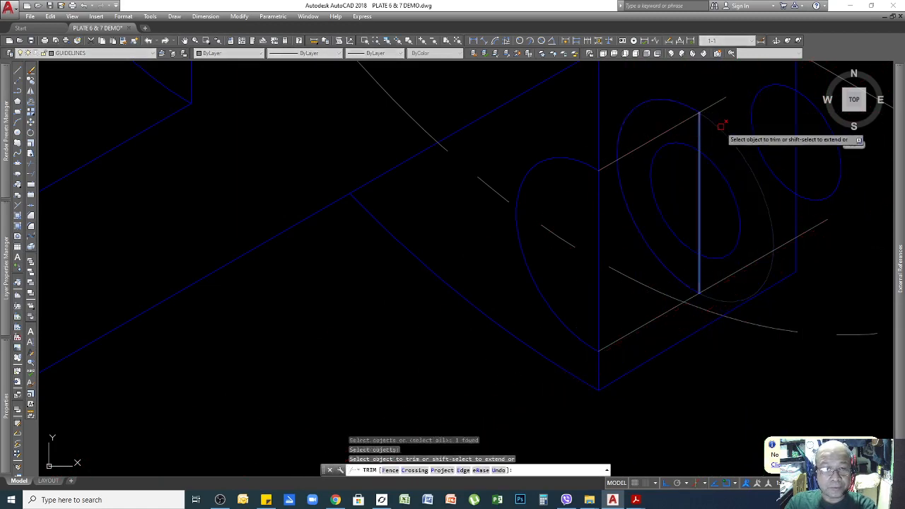
pyautogui.click(731, 177)
pyautogui.click(726, 190)
pyautogui.press('Return')
# Trim the overhanging ends of the two slanted lines behind the vertical line through the lower bolt hole's middle ellipses
pyautogui.press('Return')
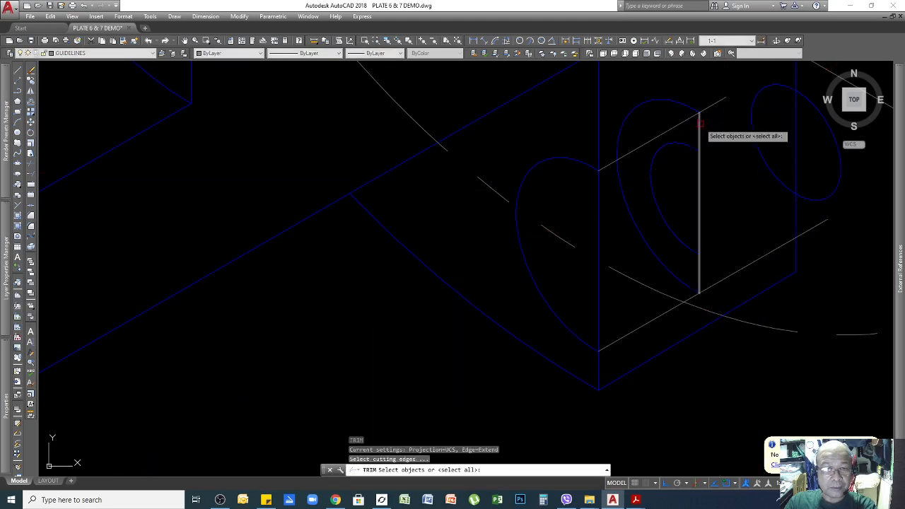
pyautogui.click(699, 124)
pyautogui.press('Return')
pyautogui.click(707, 112)
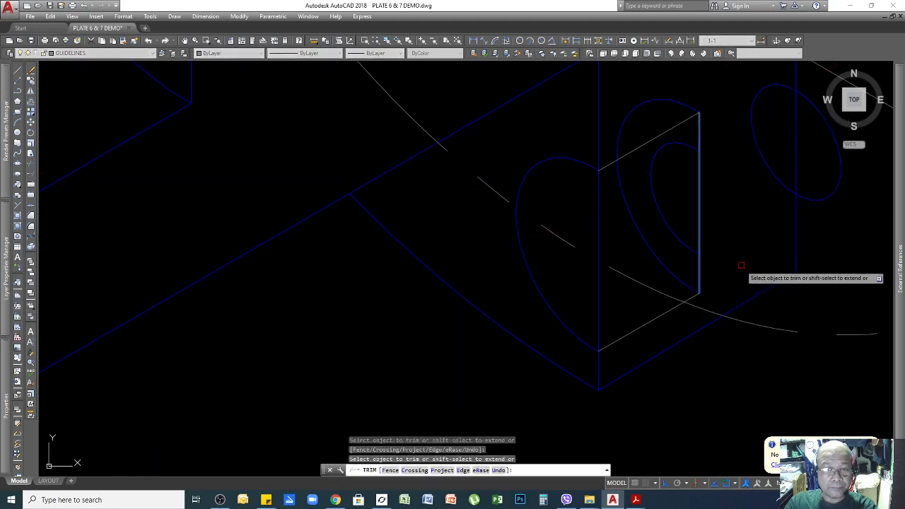
pyautogui.press('Return')
# Trim the vertical line between the ends of the smaller middle half-ellipse, leaving two short vertical segments
pyautogui.press('Return')
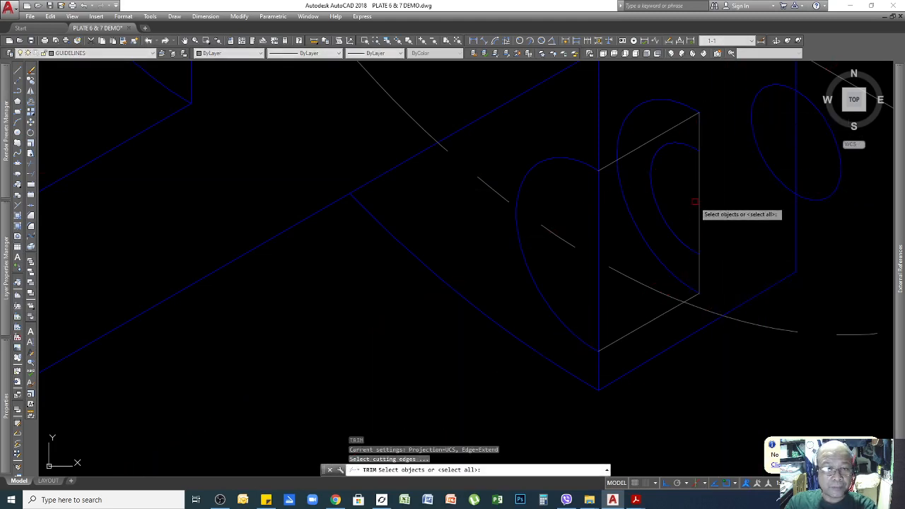
pyautogui.click(692, 248)
pyautogui.press('Return')
pyautogui.click(698, 190)
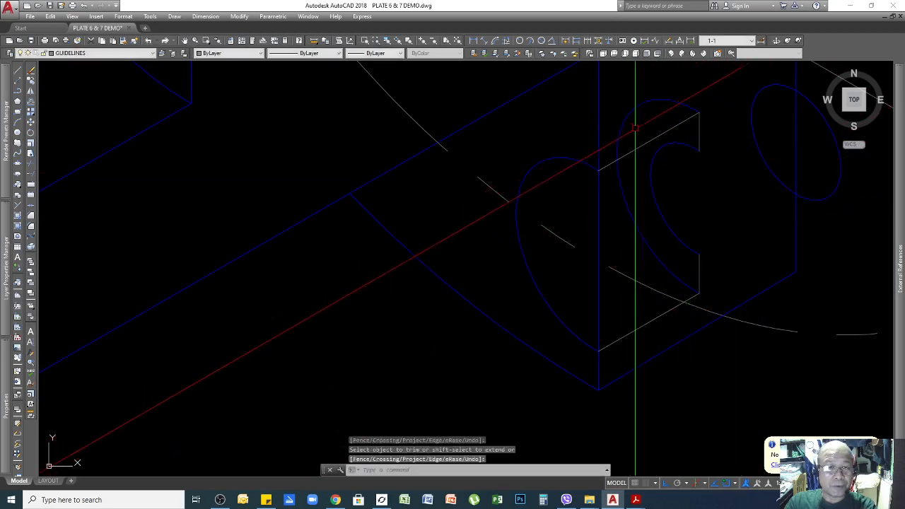
pyautogui.press('Return')
# Trim the part of the larger middle half-ellipse above the lower bolt hole's upper slanted line
pyautogui.press('Return')
pyautogui.click(674, 102)
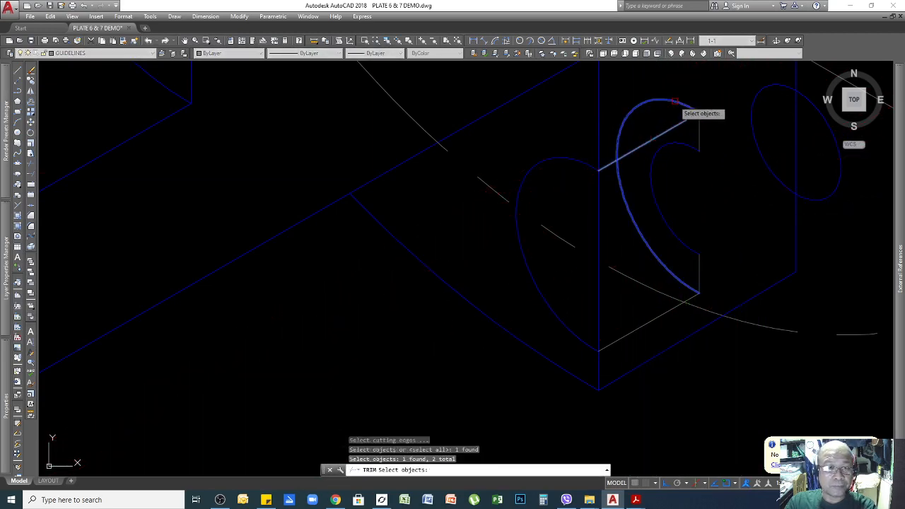
pyautogui.press('Return')
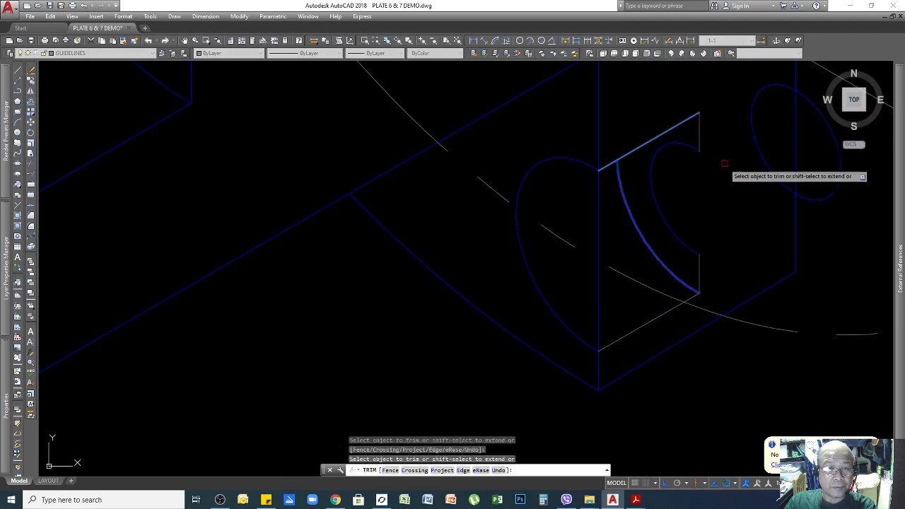
pyautogui.press('Return')
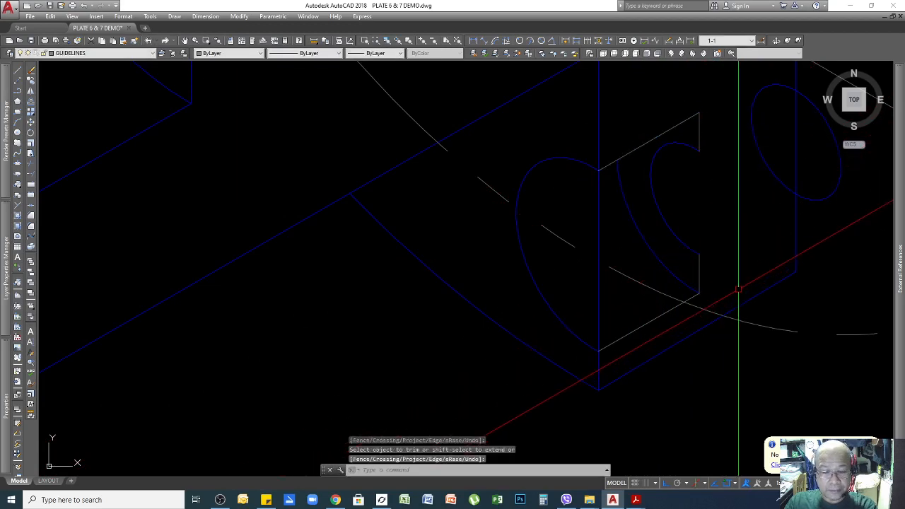
# Draw two 30-degree lines towards the rear from the upper and lower ends of the lower bolt hole's smaller middle half-ellipse
pyautogui.write('l')
pyautogui.press('Return')
pyautogui.click(699, 150)
pyautogui.scroll(-4, 630, 199)
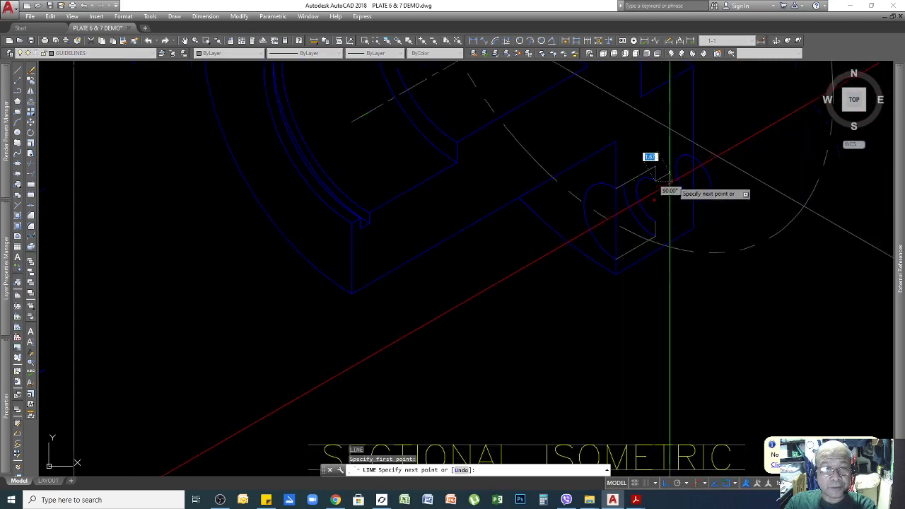
pyautogui.click(742, 128)
pyautogui.press('Return')
pyautogui.press('Return')
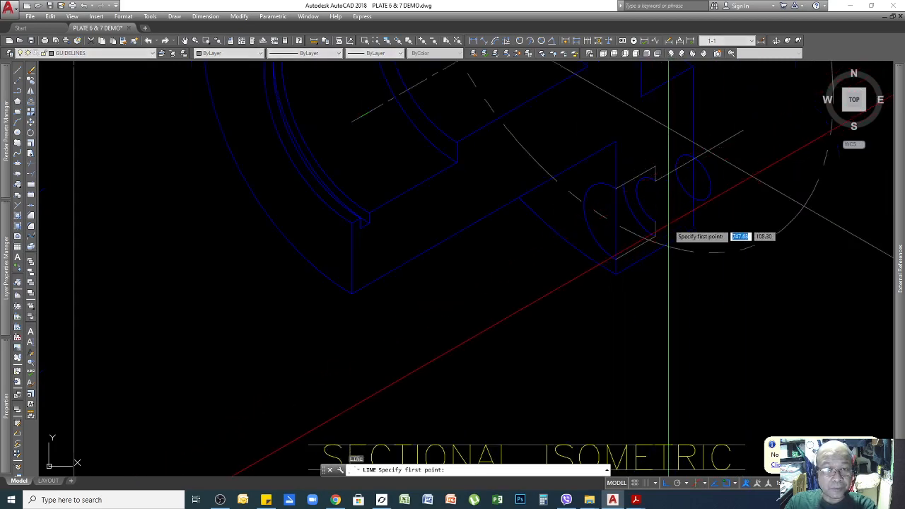
pyautogui.click(655, 221)
pyautogui.click(746, 169)
pyautogui.press('Return')
# Move the lower bolt hole's rear ellipse so it meets the intersection of the lower slanted line and the flange's rear vertical edge
pyautogui.scroll(4, 694, 166)
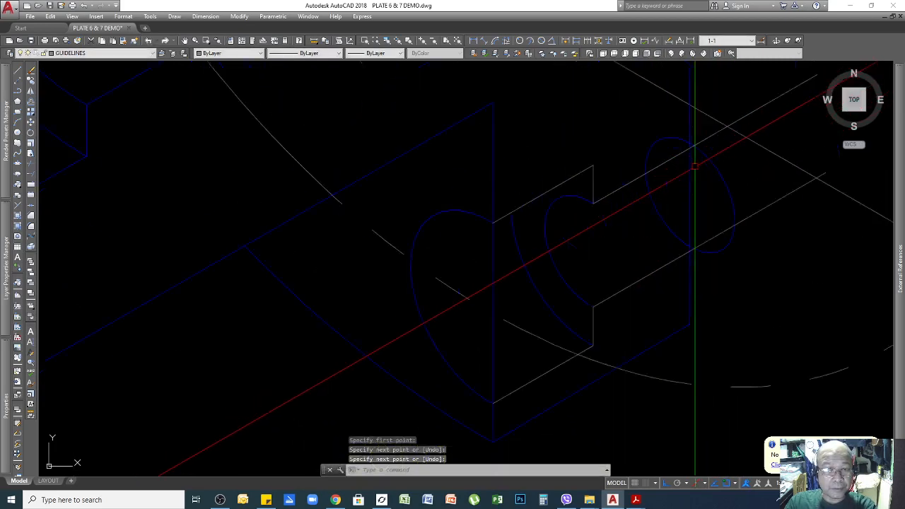
pyautogui.scroll(2, 694, 166)
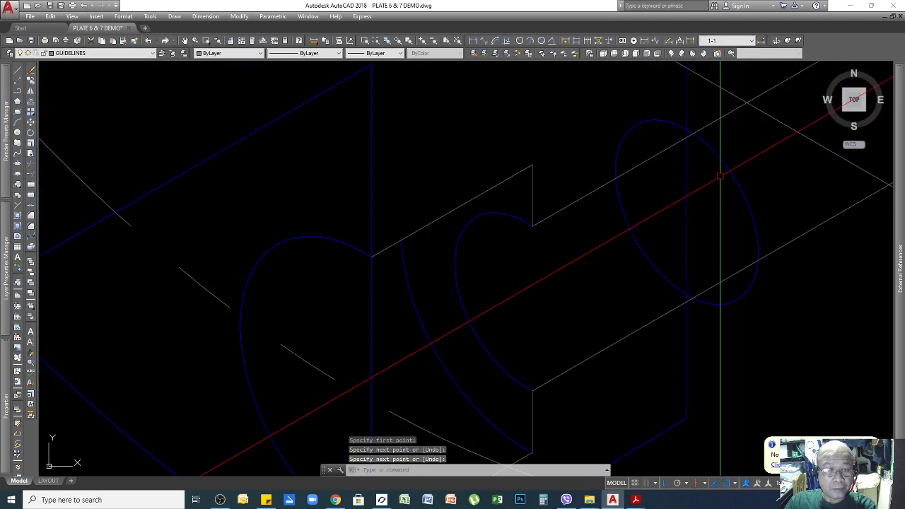
pyautogui.click(727, 172)
pyautogui.click(723, 184)
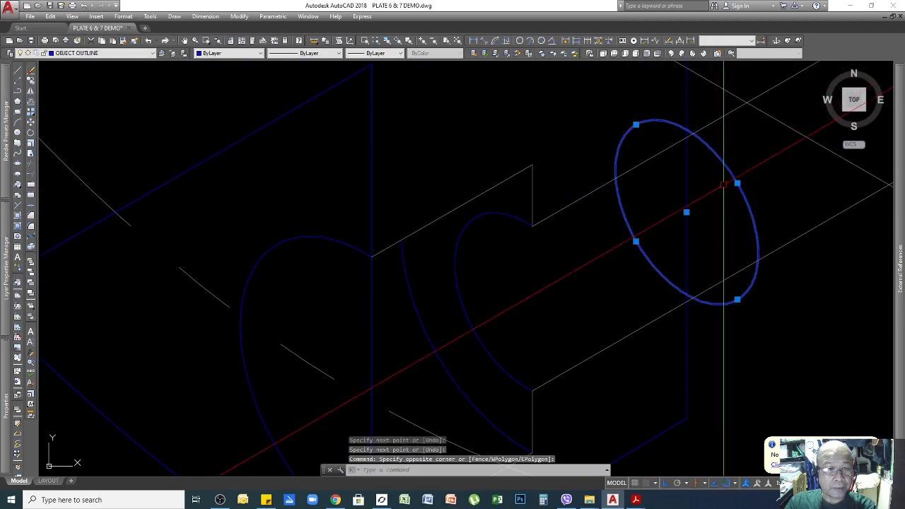
pyautogui.moveTo(703, 314)
pyautogui.mouseDown(button='middle')
pyautogui.moveTo(732, 321)
pyautogui.moveTo(728, 289)
pyautogui.mouseUp(button='middle')
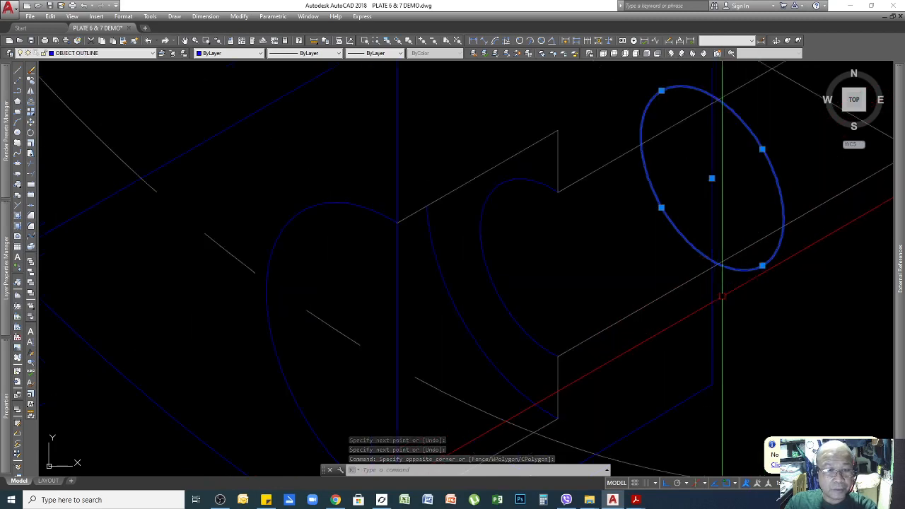
pyautogui.press('Return')
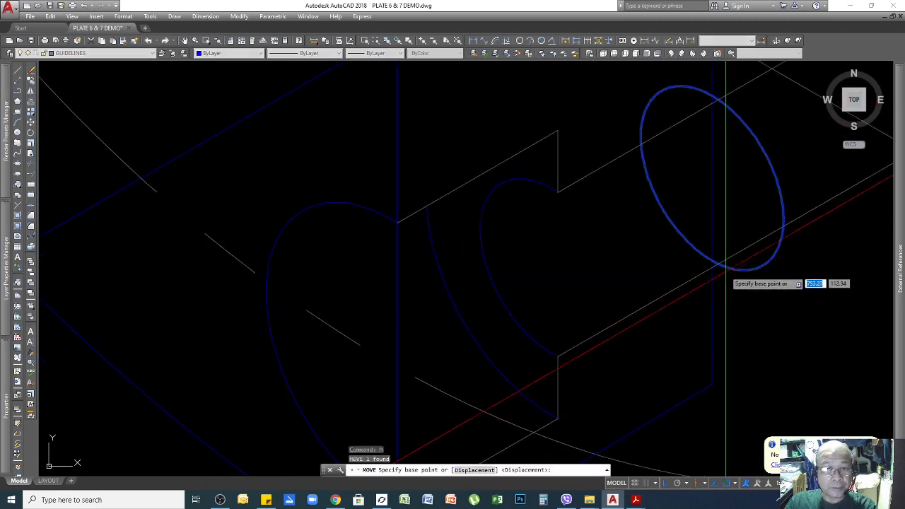
pyautogui.click(715, 260)
pyautogui.click(713, 266)
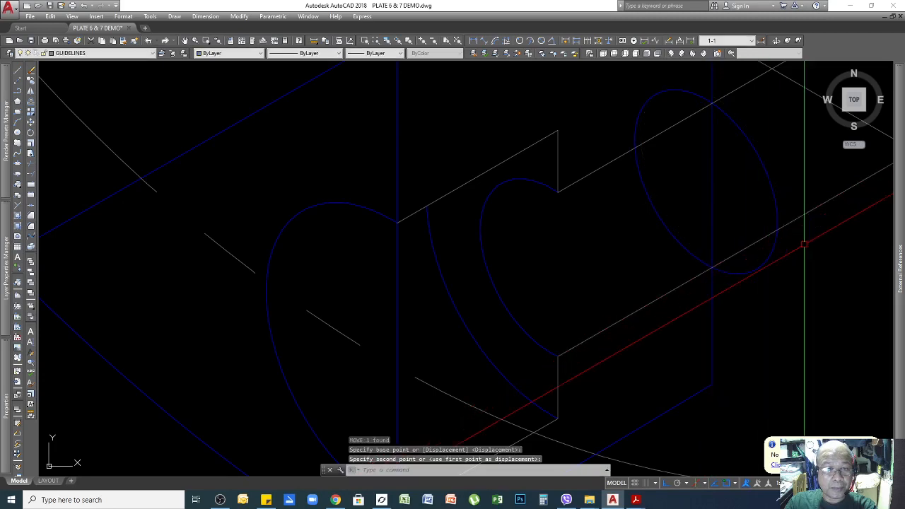
# Examine the lower bolt hole within the whole sectional isometric and its fit with the slanted lines at the rear edge
pyautogui.scroll(-3, 812, 261)
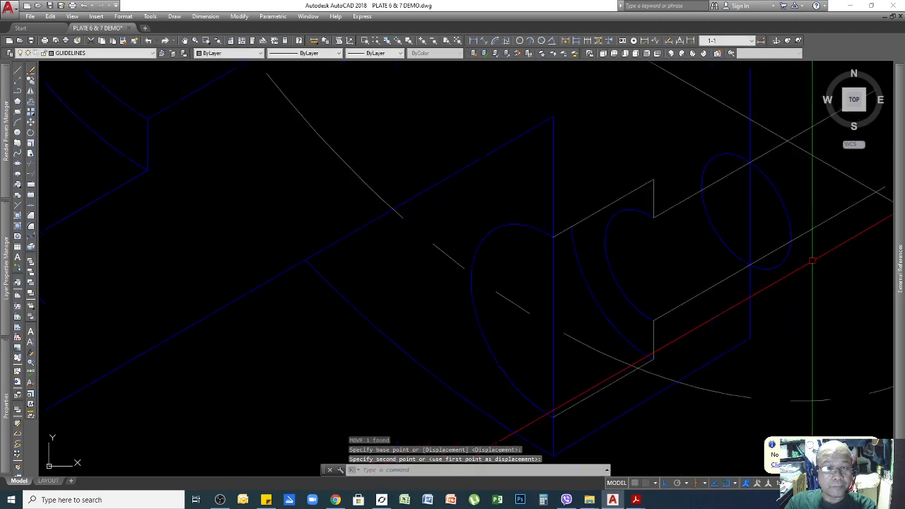
pyautogui.scroll(-4, 811, 261)
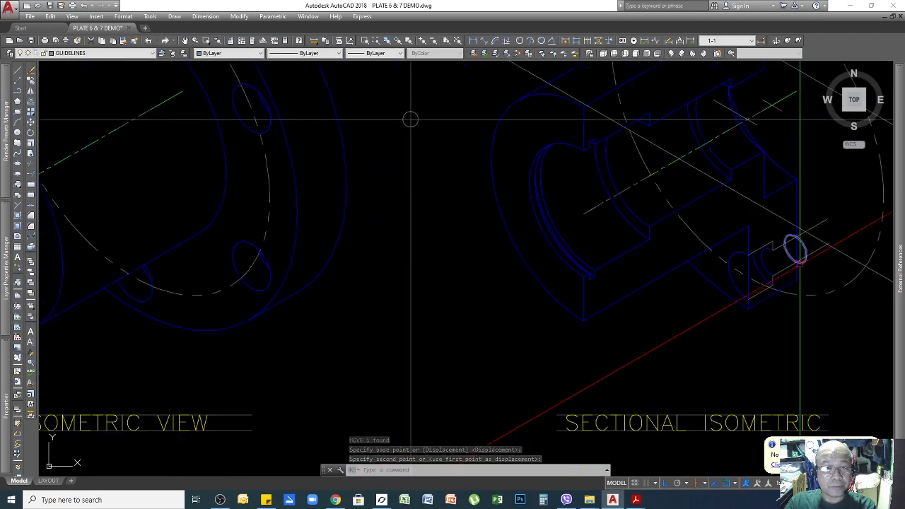
pyautogui.scroll(3, 792, 153)
pyautogui.scroll(3, 765, 113)
pyautogui.scroll(-5, 767, 142)
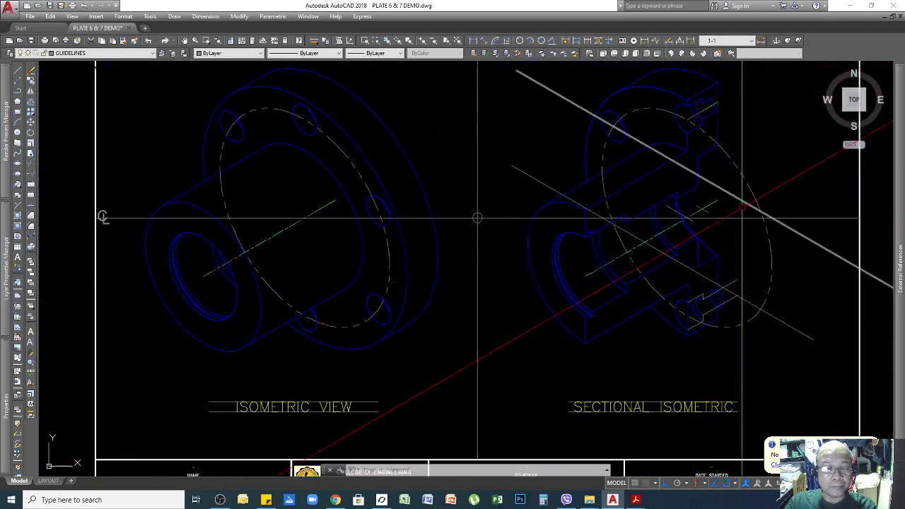
pyautogui.scroll(5, 738, 325)
pyautogui.scroll(3, 660, 231)
pyautogui.scroll(5, 703, 156)
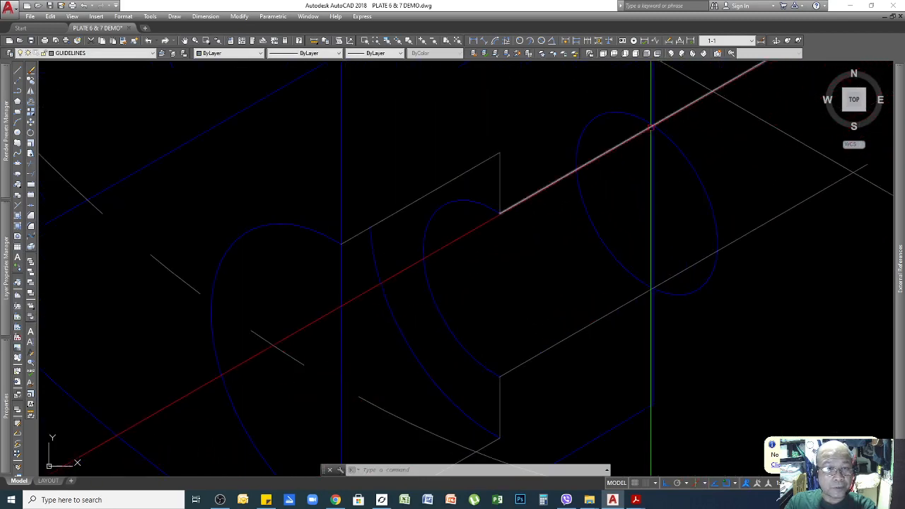
pyautogui.scroll(-4, 703, 130)
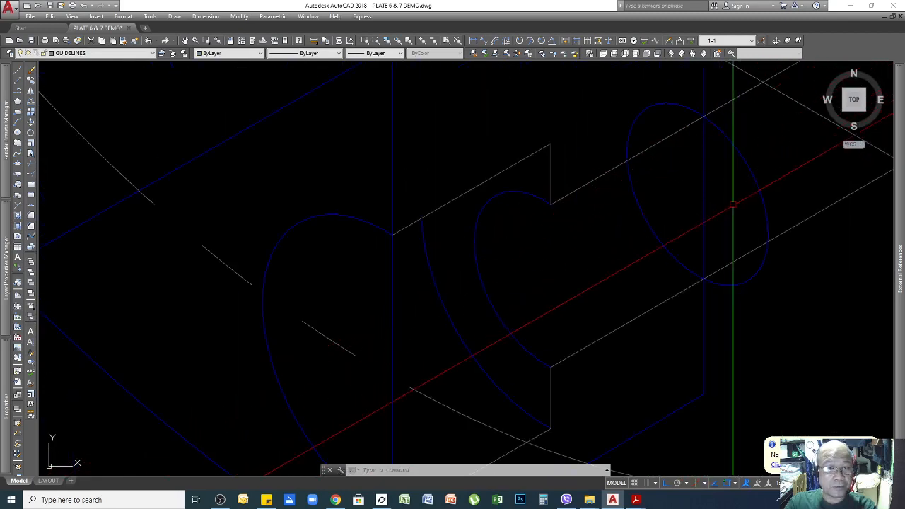
# Trim the rear half of the lower bolt hole's rear ellipse, using the flange's rear vertical edge as the cutting edge
pyautogui.press('Return')
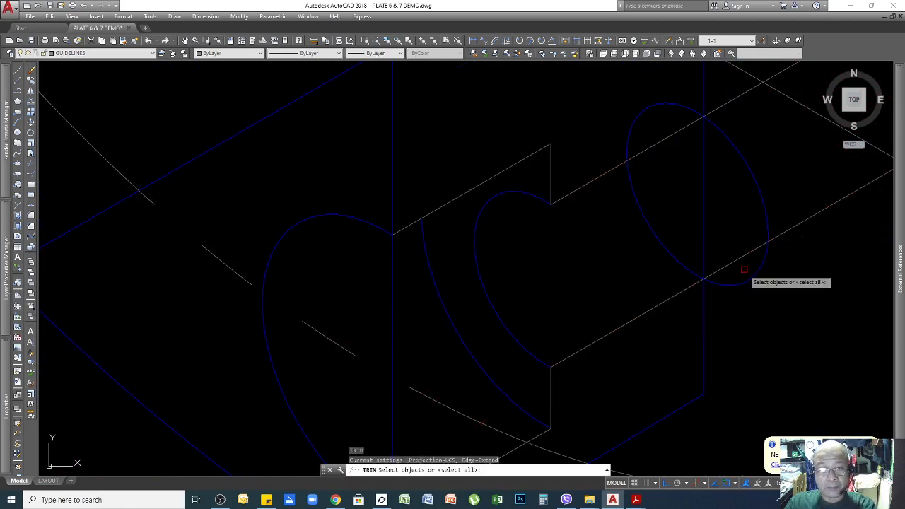
pyautogui.click(702, 174)
pyautogui.press('Return')
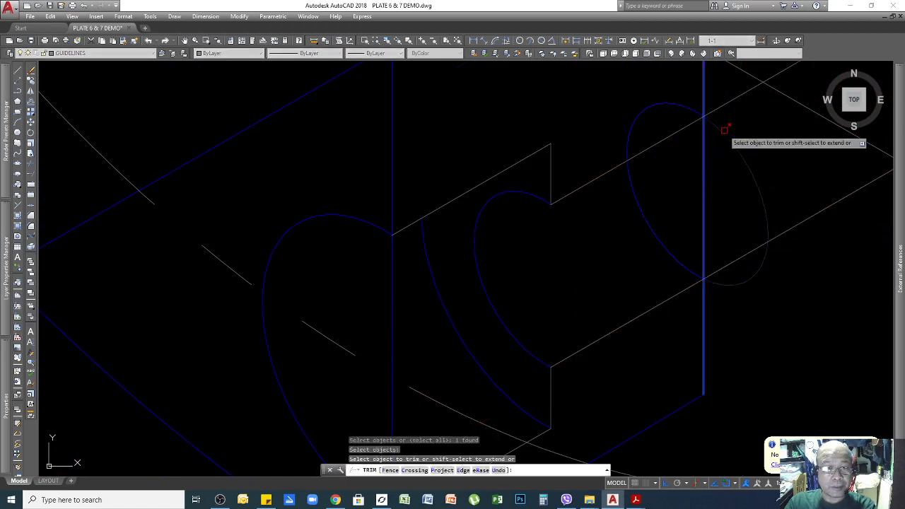
pyautogui.press('Return')
# Trim the flange's rear vertical edge between the ends of the lower bolt hole's rear half-ellipse
pyautogui.press('Return')
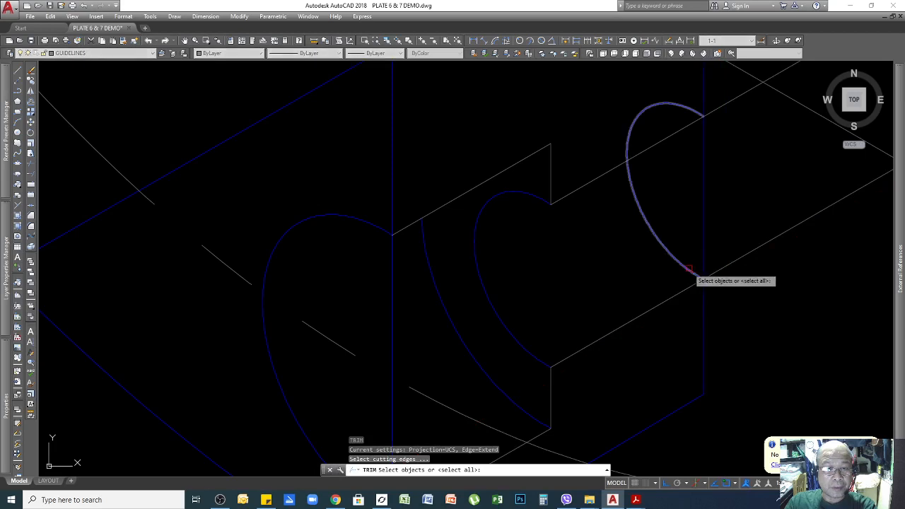
pyautogui.click(690, 269)
pyautogui.press('Return')
pyautogui.press('Return')
# Trim the ends of the two small-bore slanted lines that extend behind the flange's rear vertical edge
pyautogui.press('Return')
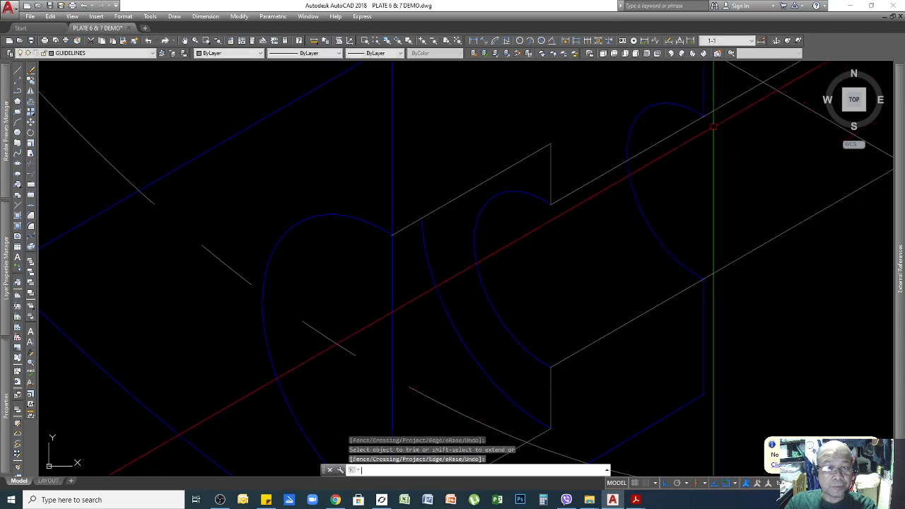
pyautogui.click(703, 97)
pyautogui.press('Return')
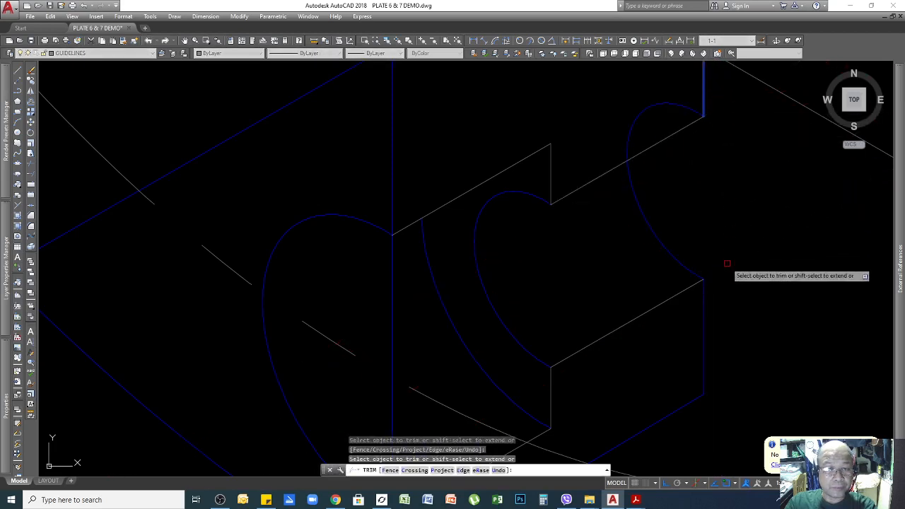
pyautogui.press('Return')
# Trim the part of the lower bolt hole's rear half-ellipse above the upper slanted line of the small bore
pyautogui.scroll(-5, 707, 205)
pyautogui.scroll(5, 707, 205)
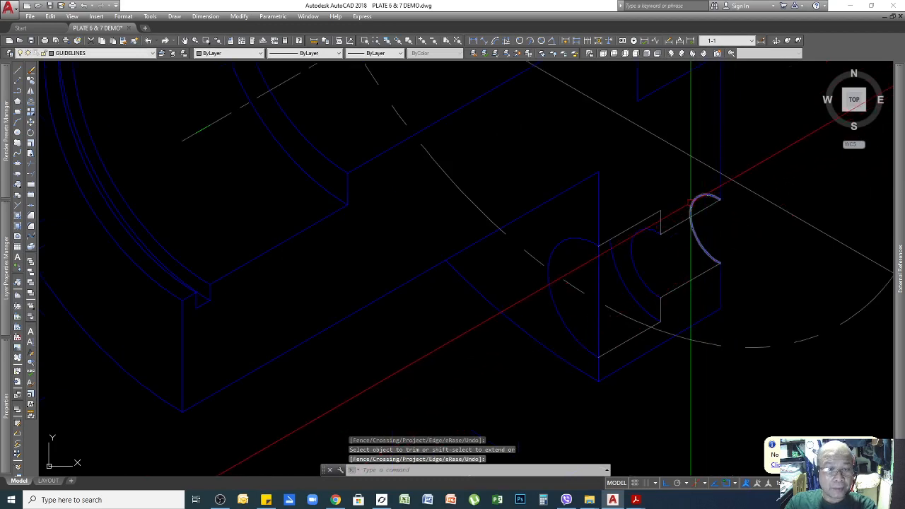
pyautogui.press('Return')
pyautogui.click(705, 206)
pyautogui.press('Return')
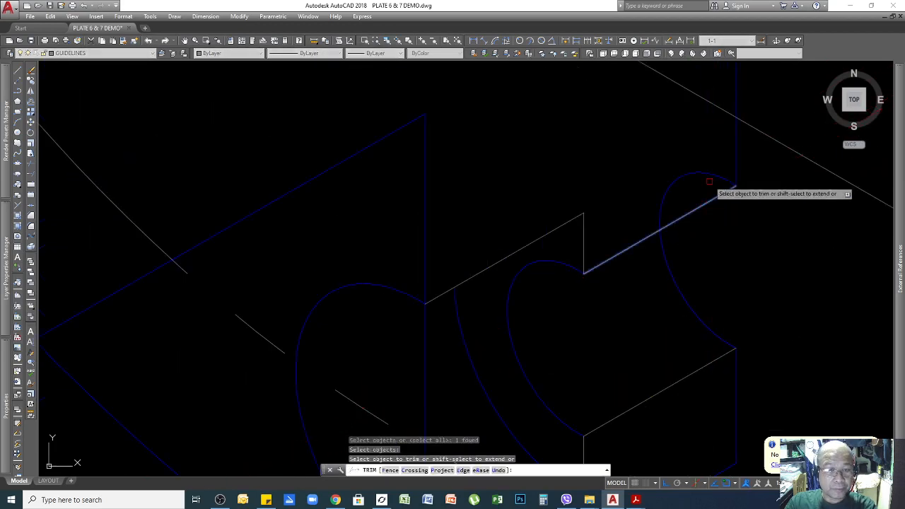
pyautogui.press('Return')
# Trim the flange's front vertical edge between the ends of the lower bolt hole's front half-ellipse
pyautogui.scroll(-5, 709, 173)
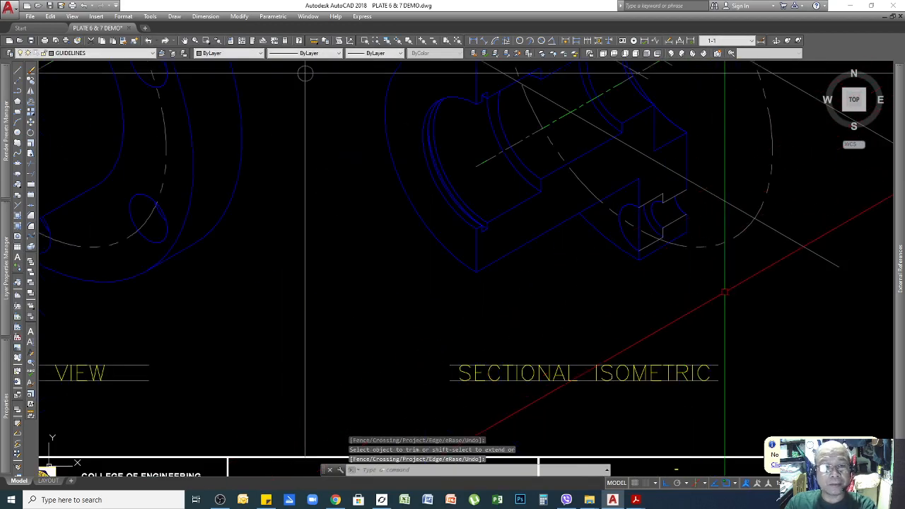
pyautogui.scroll(2, 660, 263)
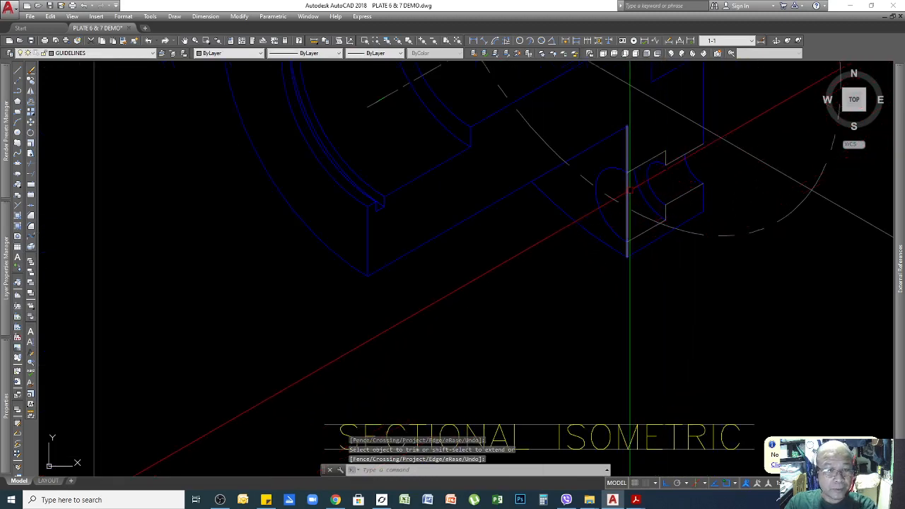
pyautogui.scroll(3, 628, 191)
pyautogui.write('tr')
pyautogui.press('Return')
pyautogui.click(609, 137)
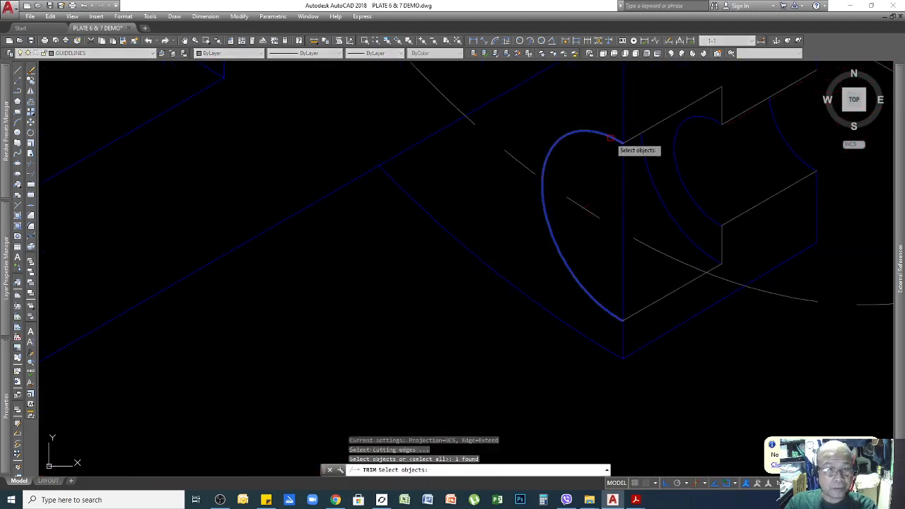
pyautogui.press('Return')
pyautogui.press('Return')
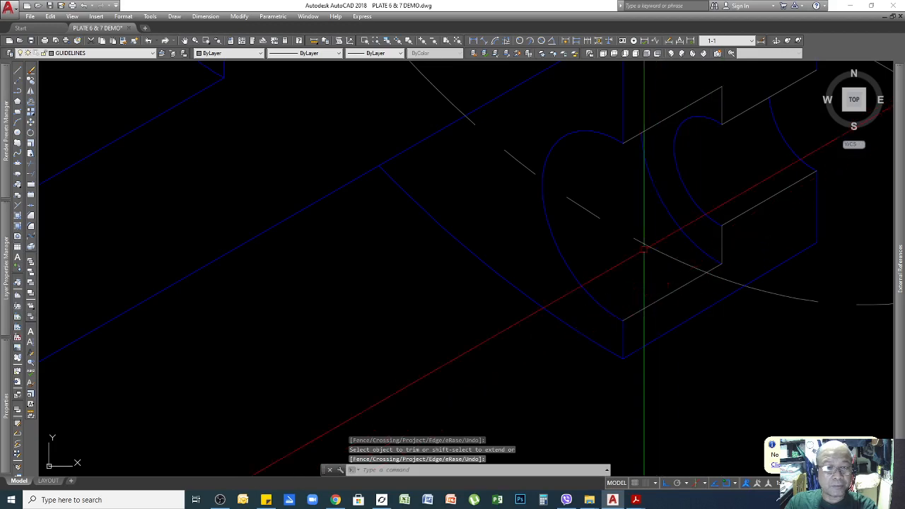
# Match the lower bolt hole's four slanted lines and two short vertical segments to the properties of the smaller middle half-ellipse
pyautogui.click(123, 41)
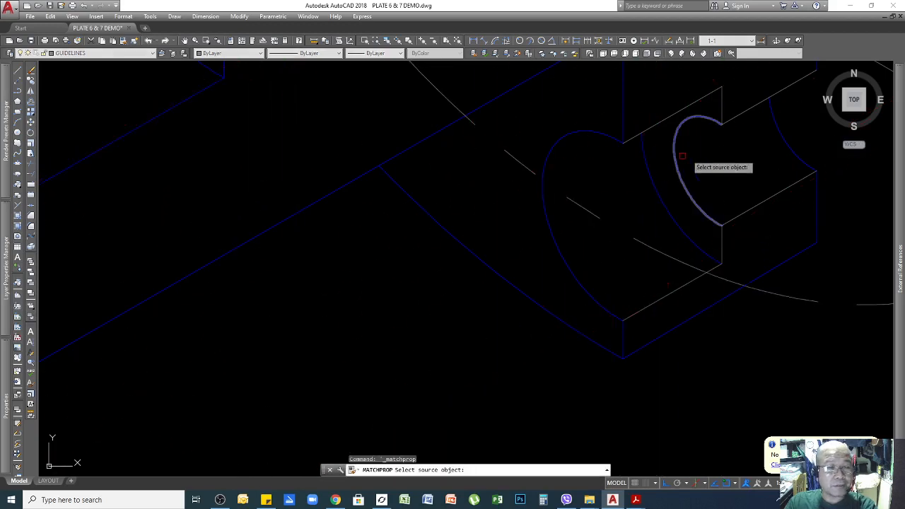
pyautogui.click(702, 116)
pyautogui.click(725, 79)
pyautogui.click(717, 91)
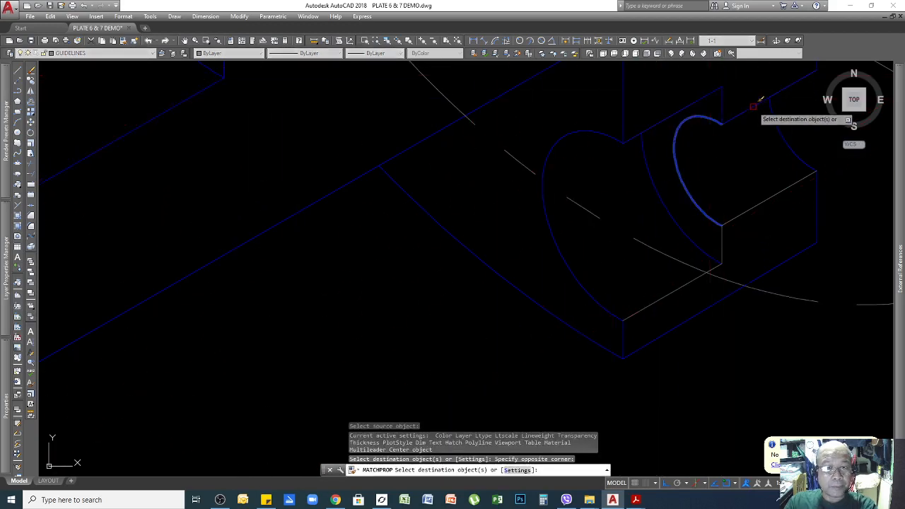
pyautogui.click(753, 105)
pyautogui.click(742, 198)
pyautogui.click(739, 241)
pyautogui.click(739, 242)
pyautogui.click(716, 244)
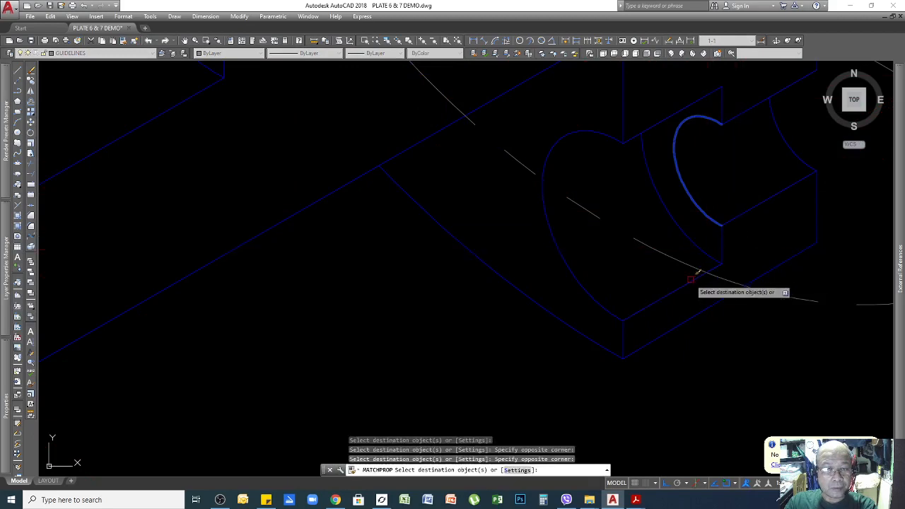
# Erase the two long slanted construction lines that cross the sectional isometric view
pyautogui.press('Return')
pyautogui.scroll(-10, 612, 303)
pyautogui.scroll(5, 609, 292)
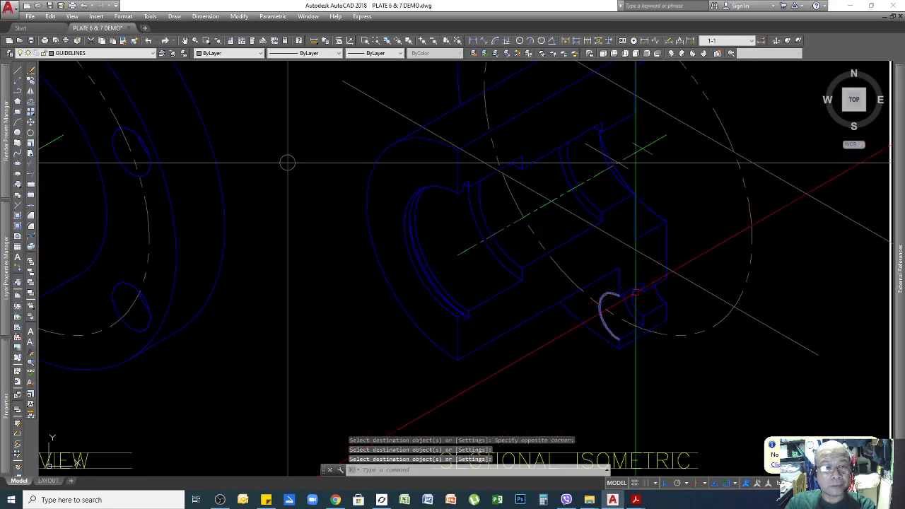
pyautogui.scroll(-2, 785, 297)
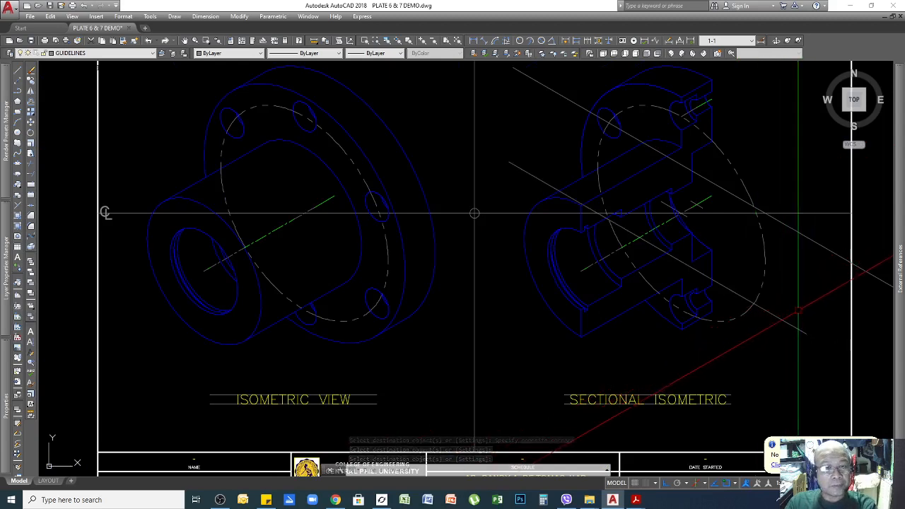
pyautogui.click(797, 311)
pyautogui.click(778, 347)
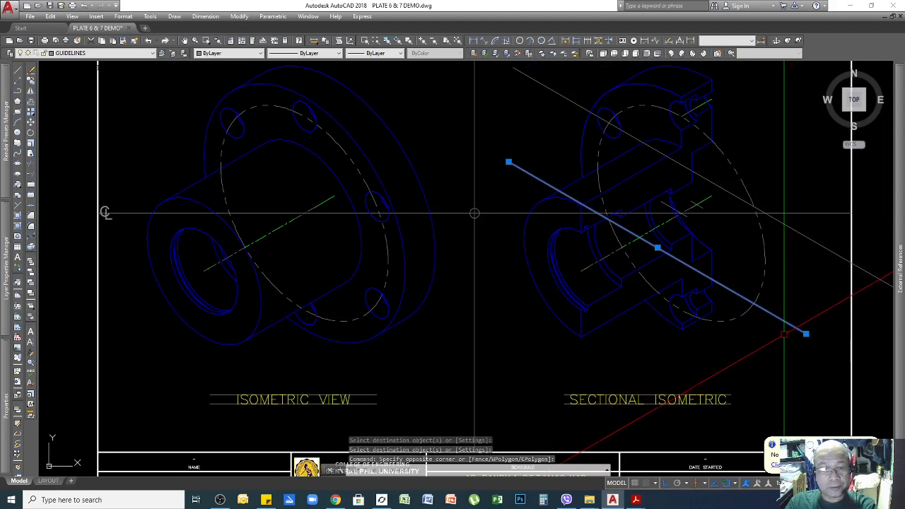
pyautogui.press('Delete')
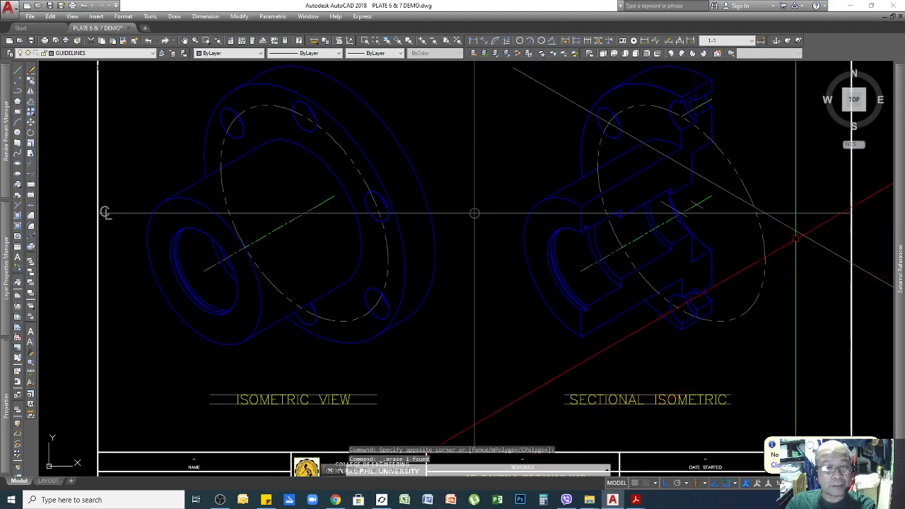
pyautogui.click(795, 236)
pyautogui.scroll(-2, 552, 209)
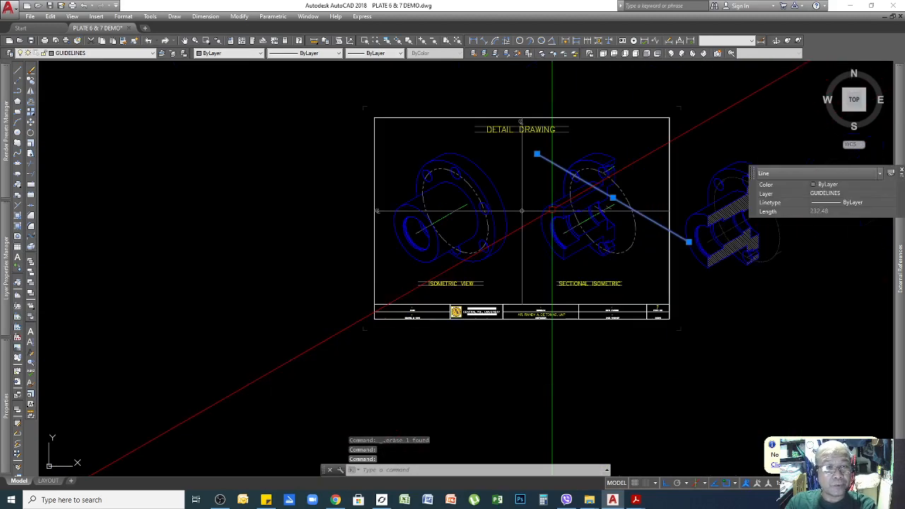
pyautogui.press('Delete')
pyautogui.scroll(3, 521, 210)
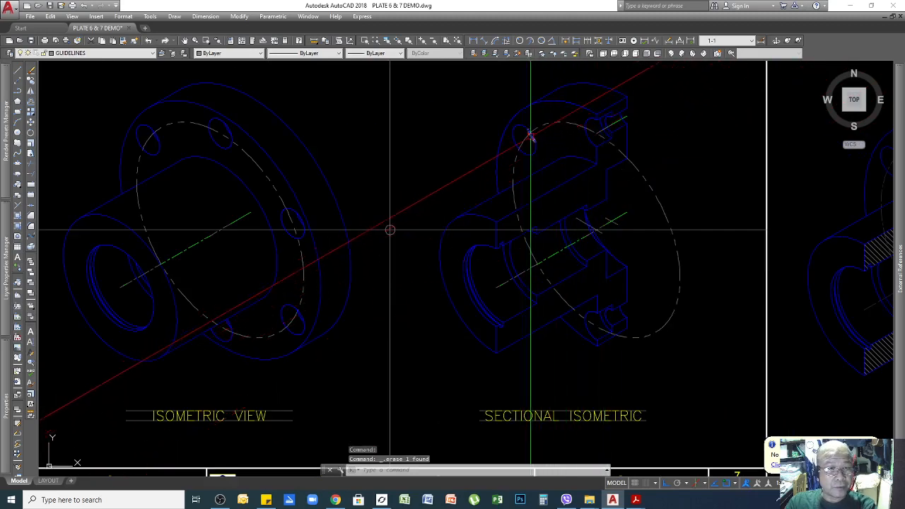
# Examine the section hatching on the finished reference copy of the sectional isometric beside the sheet
pyautogui.scroll(-2, 389, 230)
pyautogui.scroll(-3, 446, 264)
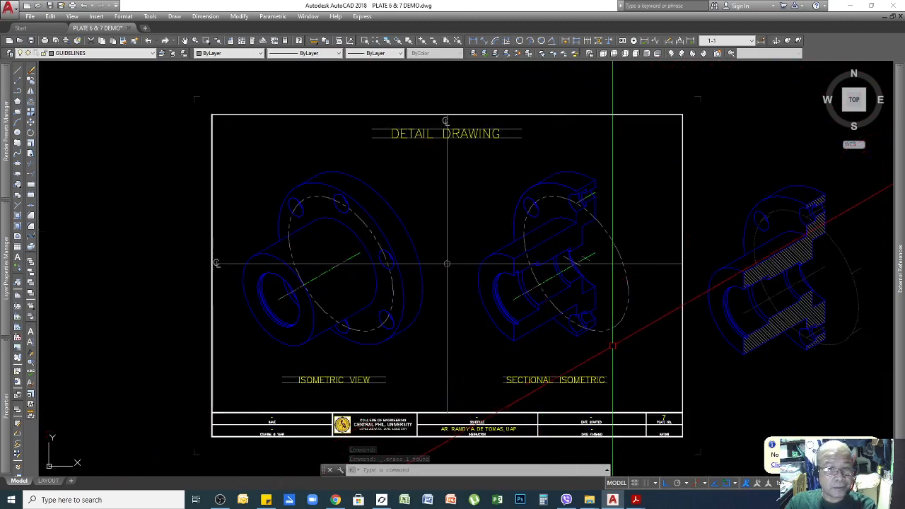
pyautogui.scroll(2, 789, 330)
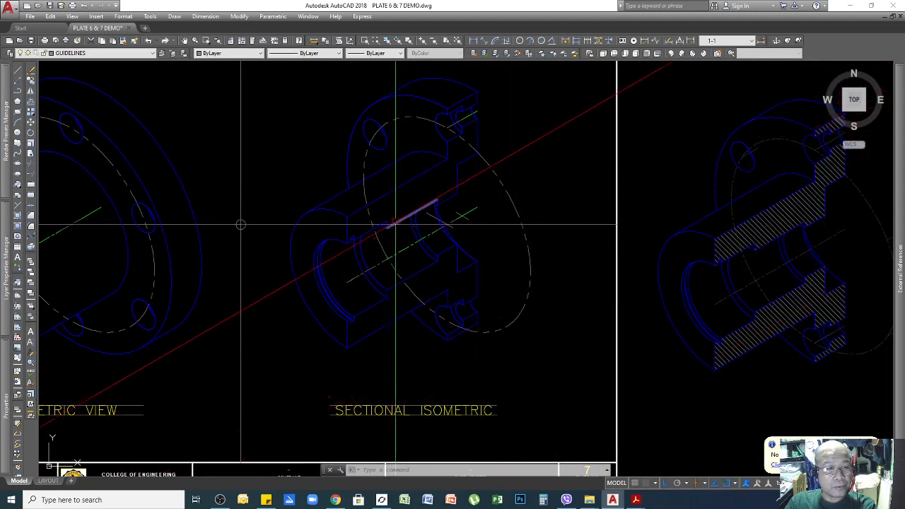
pyautogui.click(809, 256)
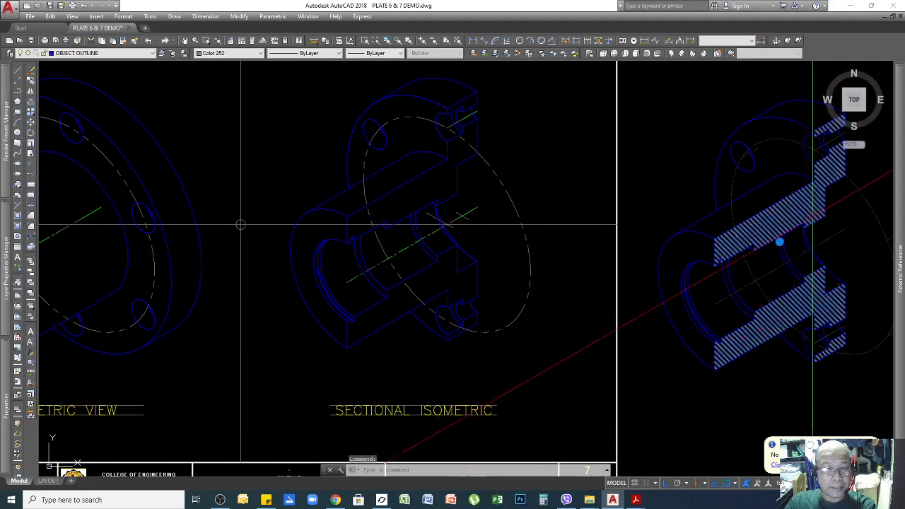
pyautogui.scroll(-2, 813, 217)
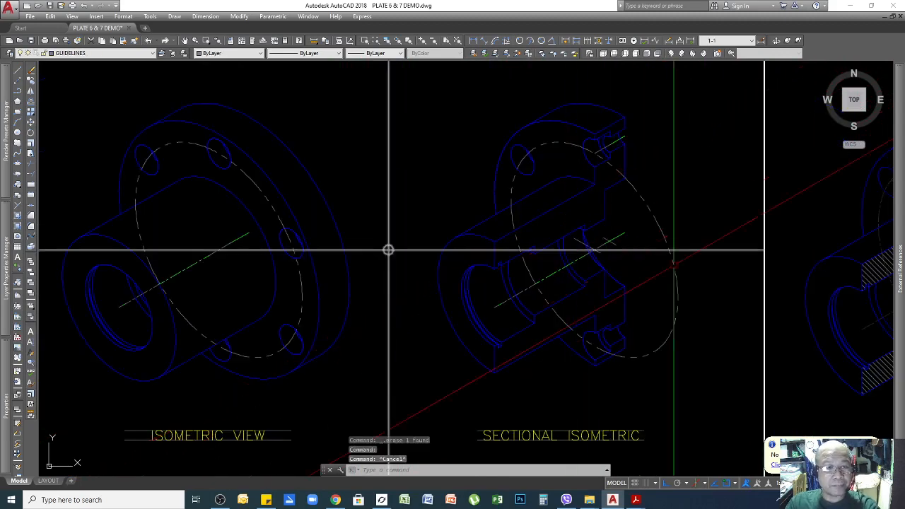
pyautogui.scroll(-3, 388, 249)
pyautogui.scroll(6, 548, 251)
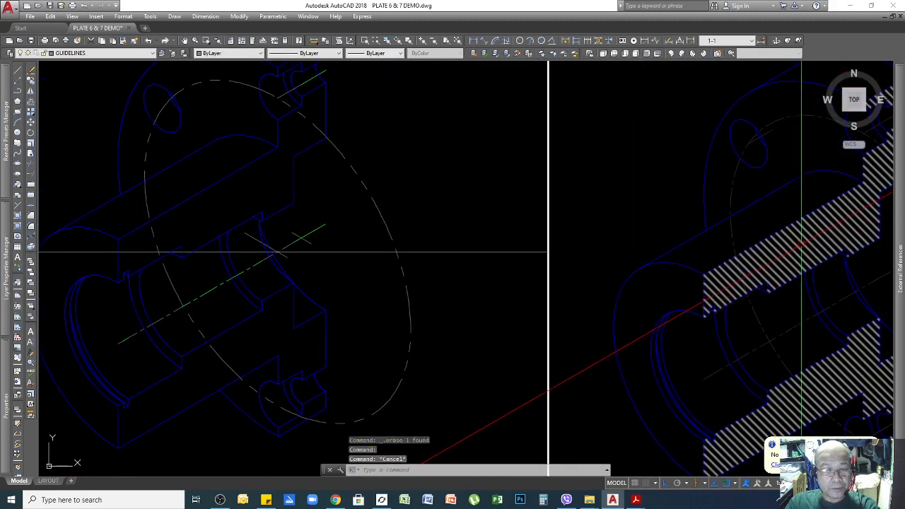
pyautogui.scroll(-4, 548, 252)
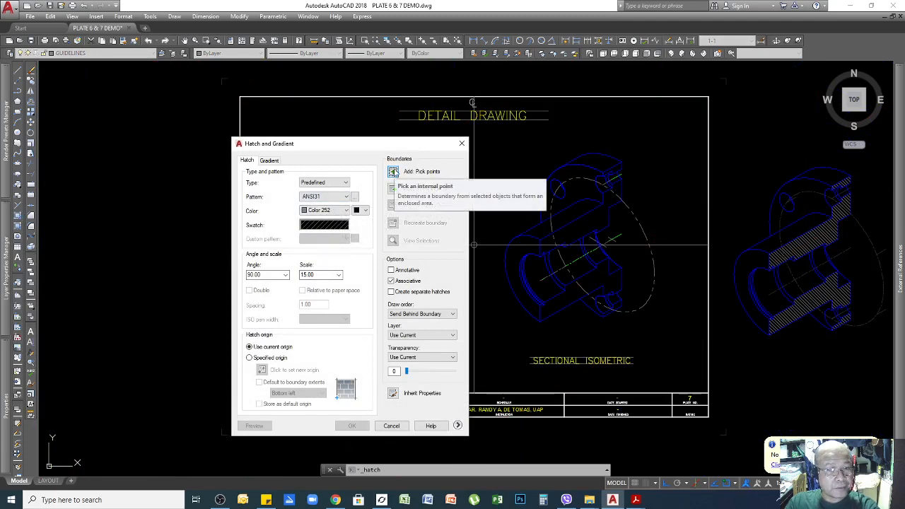
# Try to hatch the upper cut faces with ANSI31 at angle 90 and scale 15, picking points inside the flange and hub areas
pyautogui.click(393, 171)
pyautogui.scroll(3, 359, 266)
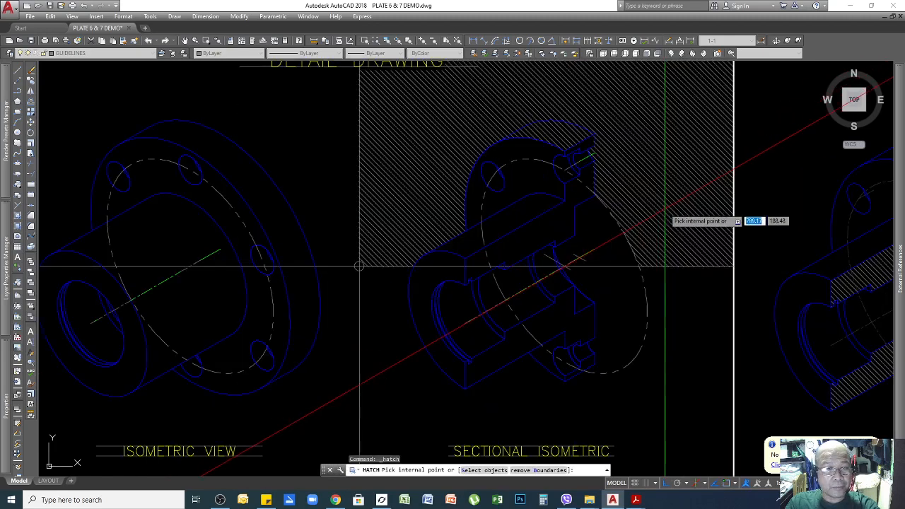
pyautogui.scroll(2, 195, 299)
pyautogui.scroll(-5, 327, 276)
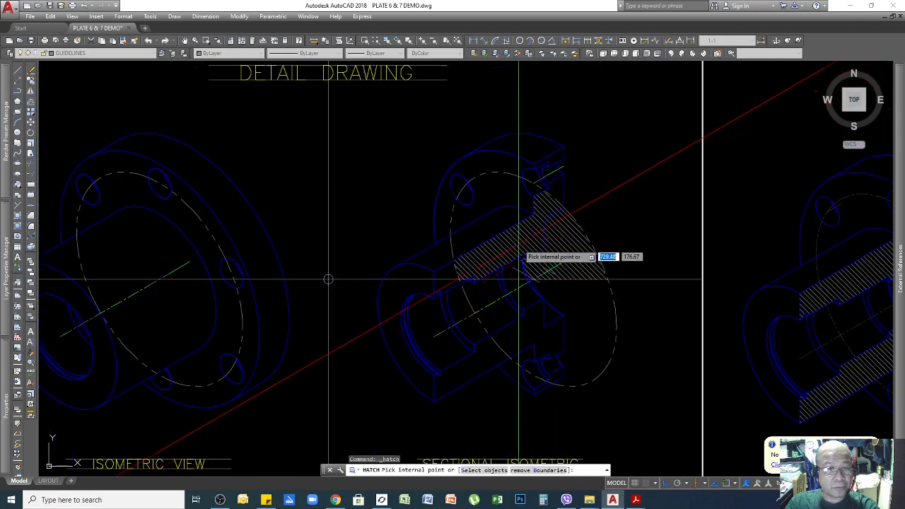
pyautogui.scroll(3, 534, 237)
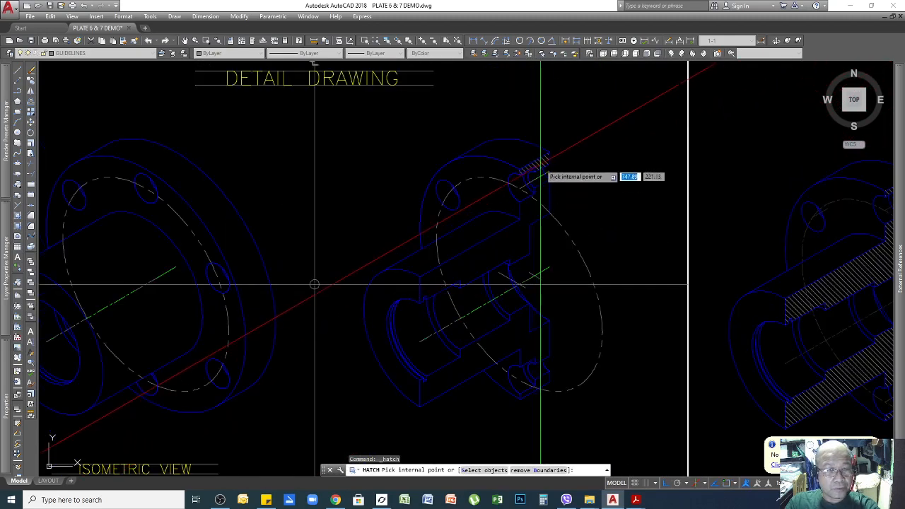
pyautogui.click(540, 162)
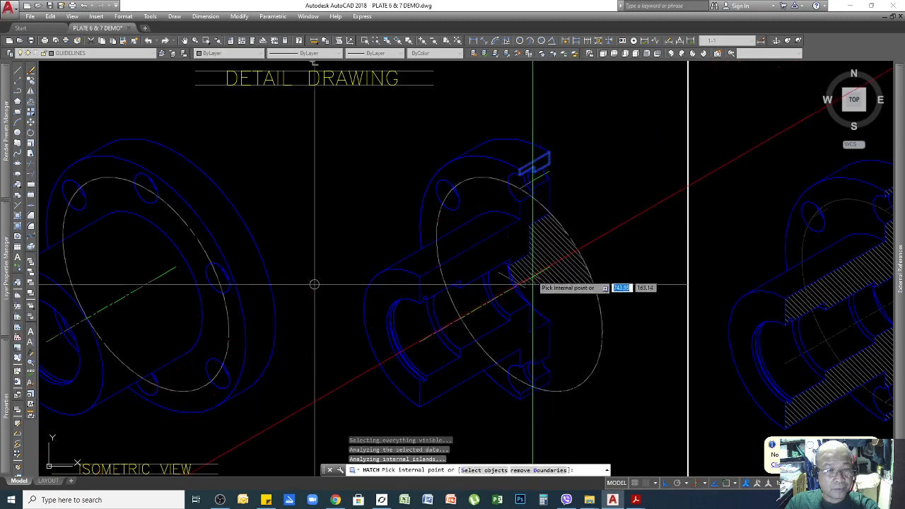
pyautogui.scroll(-4, 314, 285)
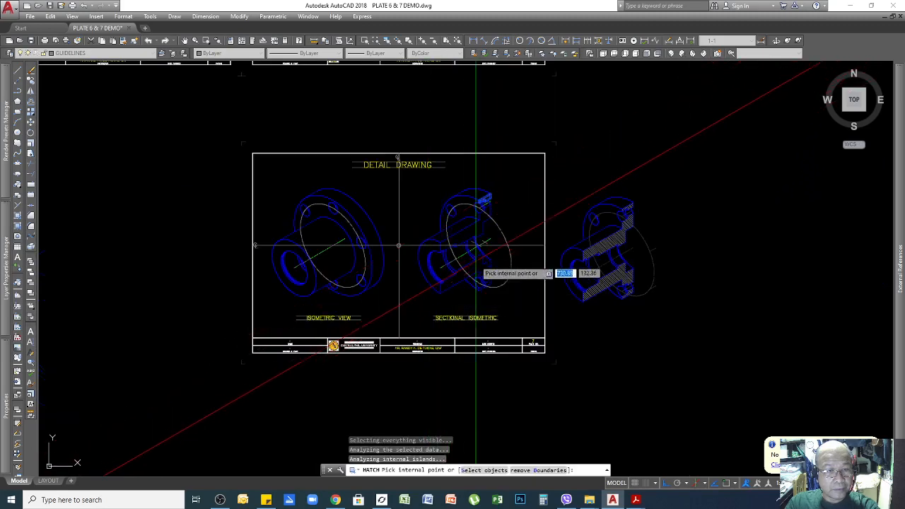
pyautogui.scroll(4, 459, 244)
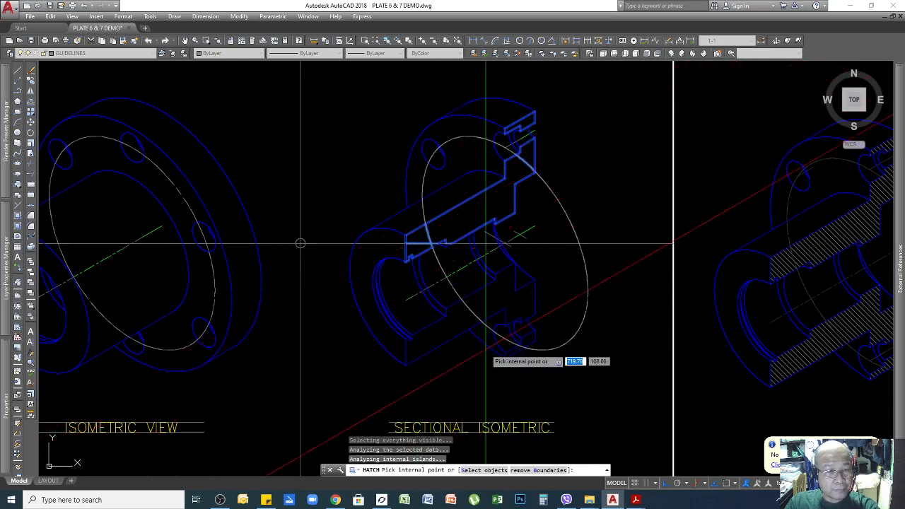
# Try to add the lower cut faces of the hub and flange to the hatch boundaries and apply the hatch
pyautogui.scroll(5, 459, 336)
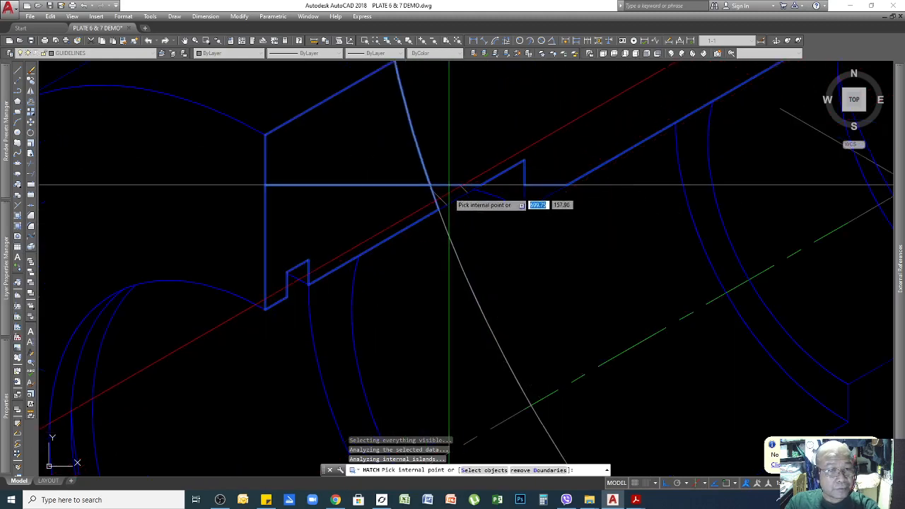
pyautogui.scroll(-3, 374, 212)
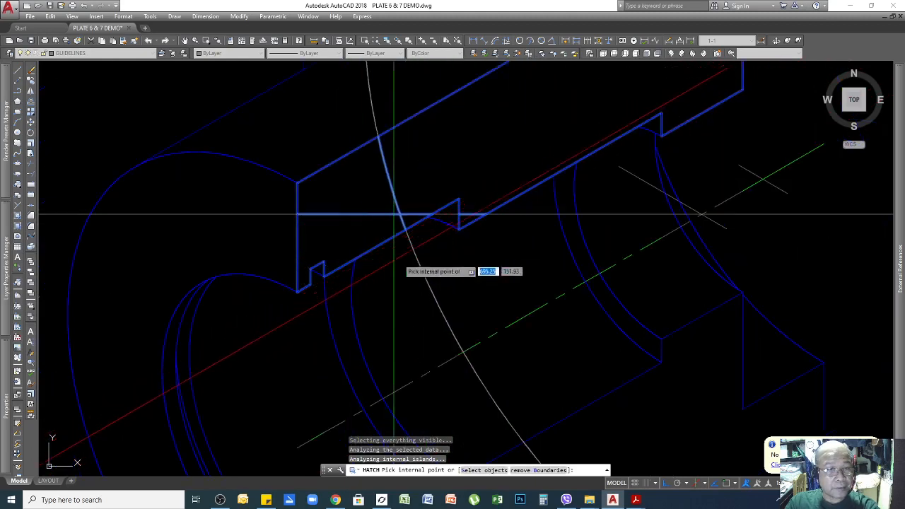
pyautogui.scroll(-3, 234, 240)
pyautogui.scroll(2, 269, 156)
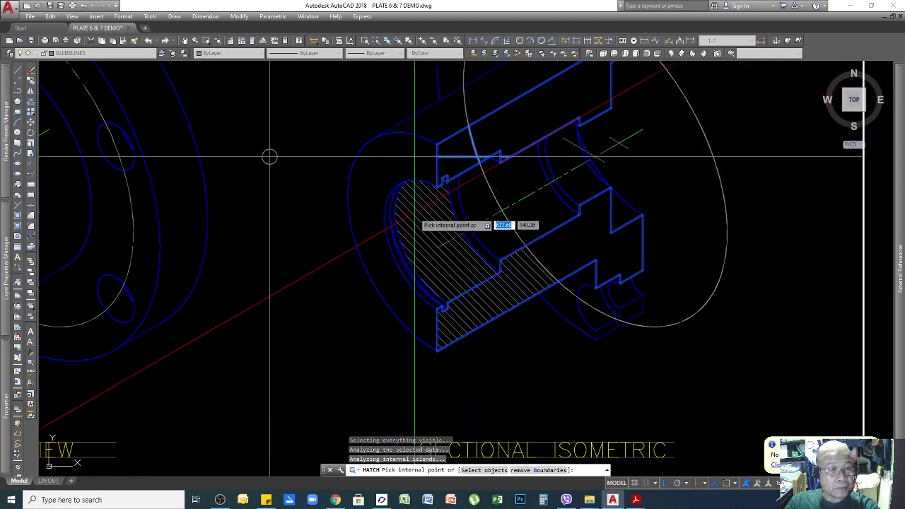
pyautogui.scroll(4, 444, 282)
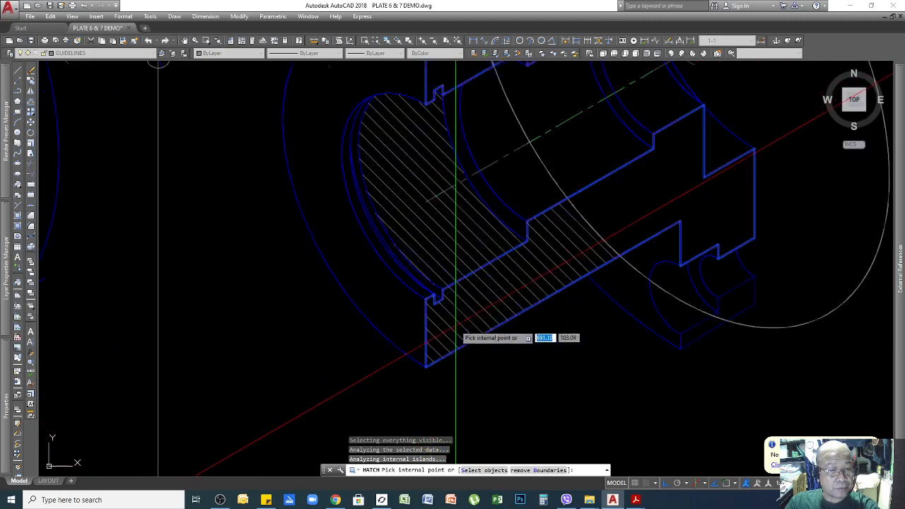
pyautogui.scroll(8, 456, 295)
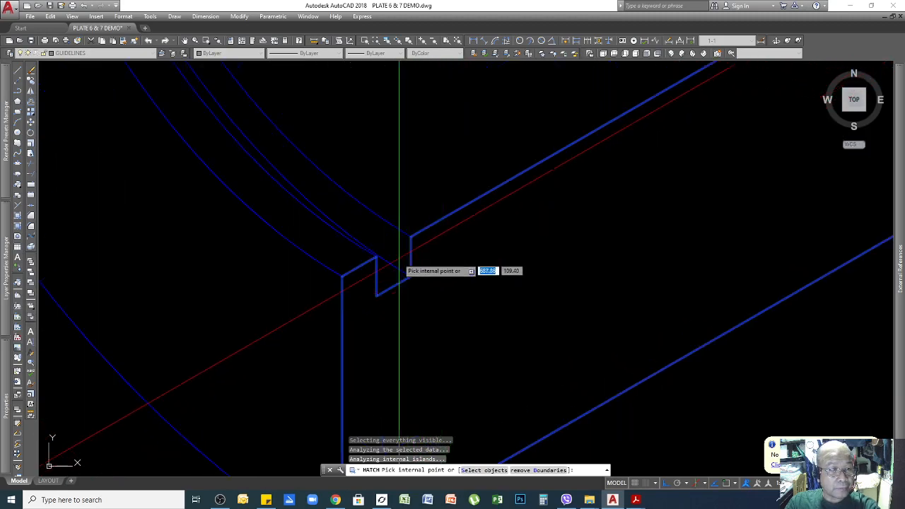
pyautogui.scroll(2, 329, 289)
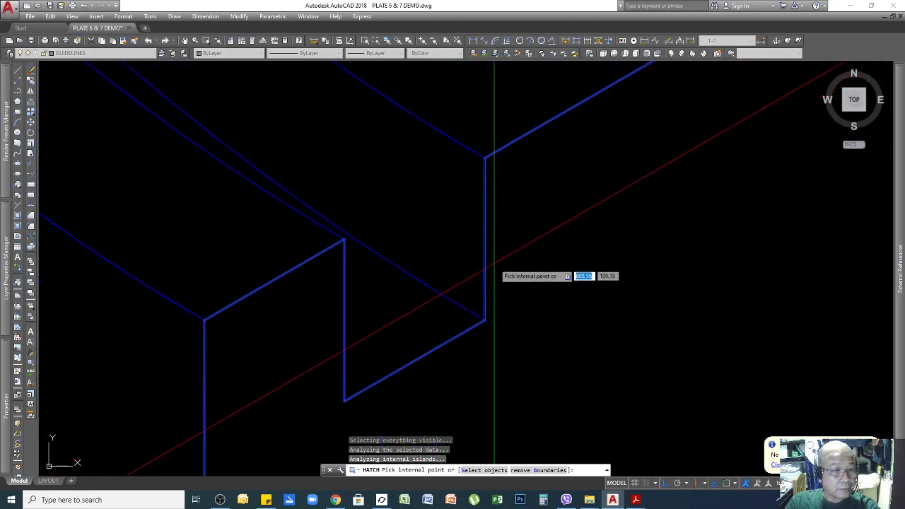
pyautogui.scroll(-6, 445, 346)
pyautogui.scroll(5, 541, 318)
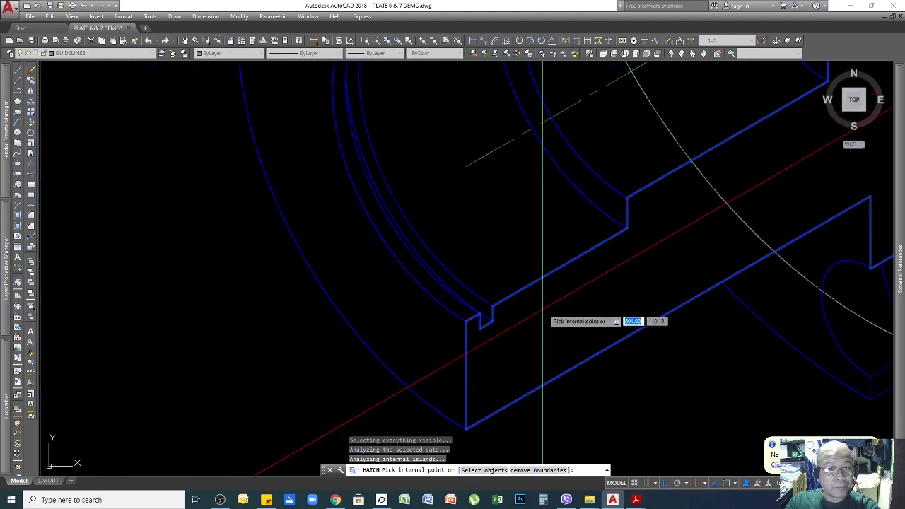
pyautogui.scroll(-4, 534, 318)
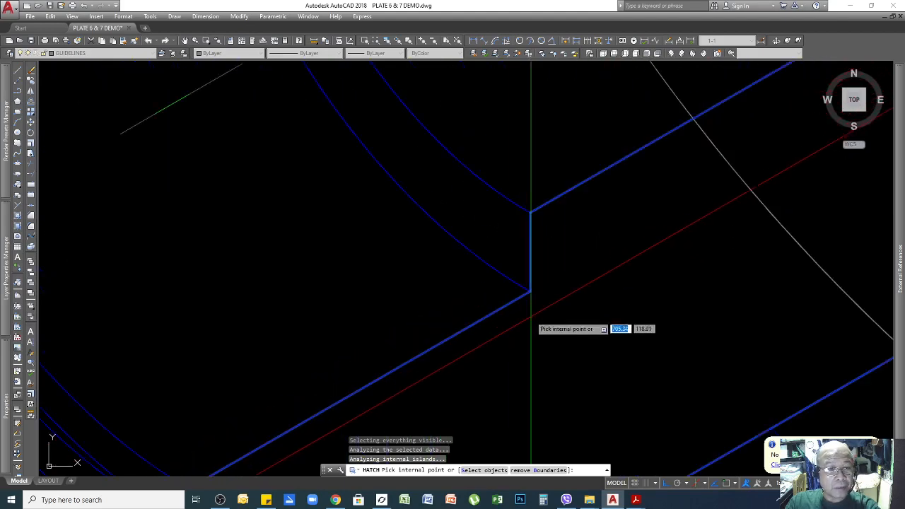
pyautogui.scroll(-3, 559, 296)
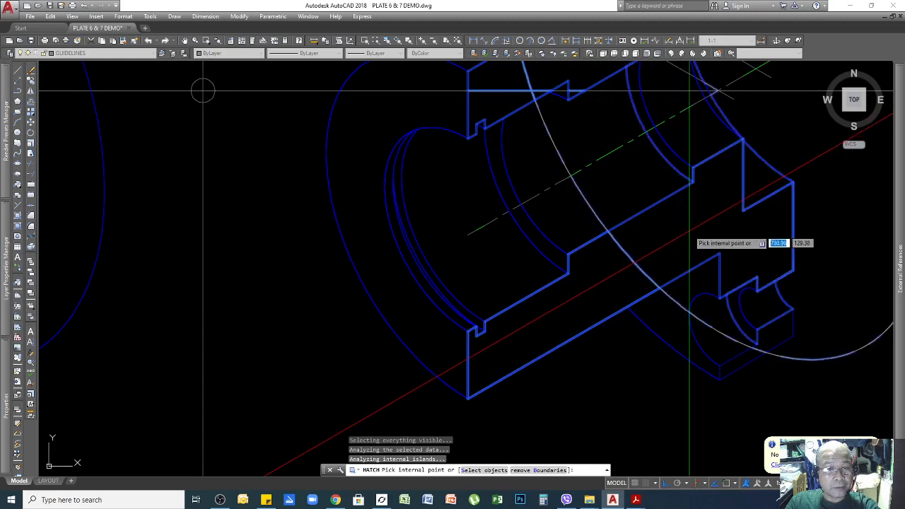
pyautogui.scroll(-2, 650, 281)
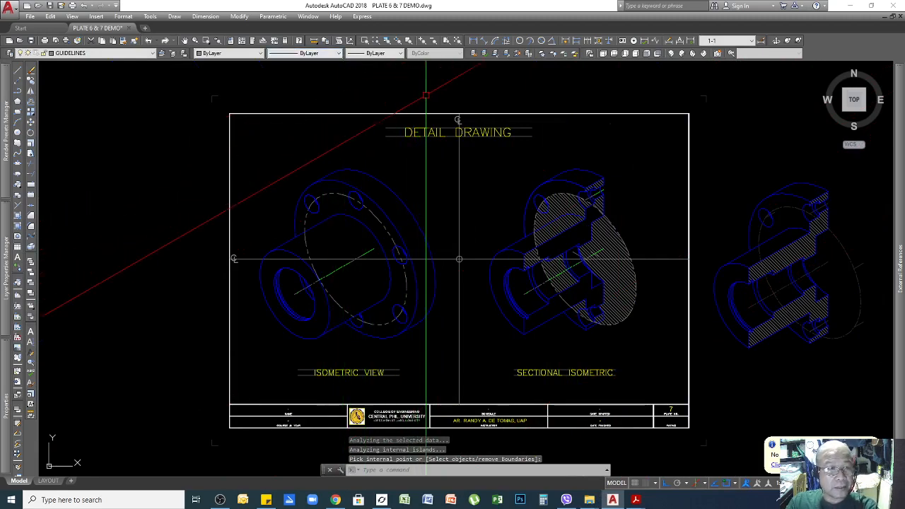
# Undo the section hatch applied to the sectional isometric view
pyautogui.click(149, 41)
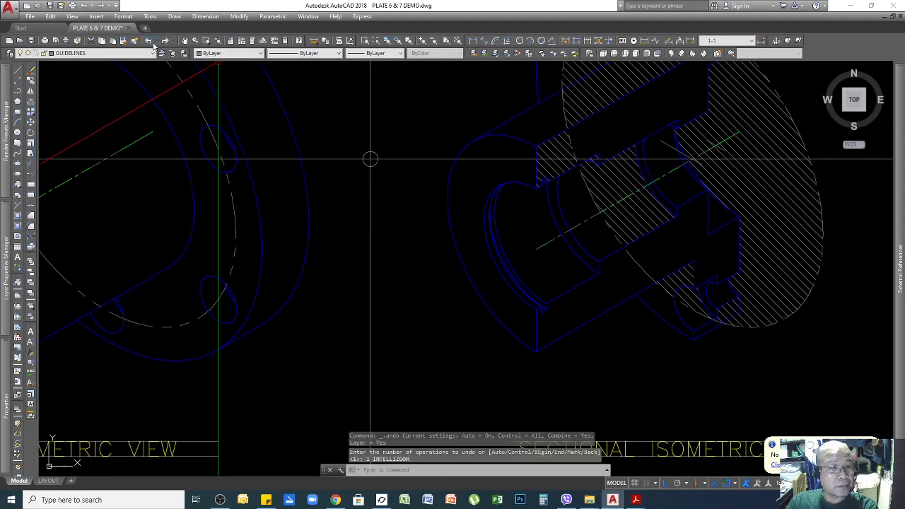
pyautogui.click(149, 41)
pyautogui.click(149, 41)
pyautogui.click(149, 41)
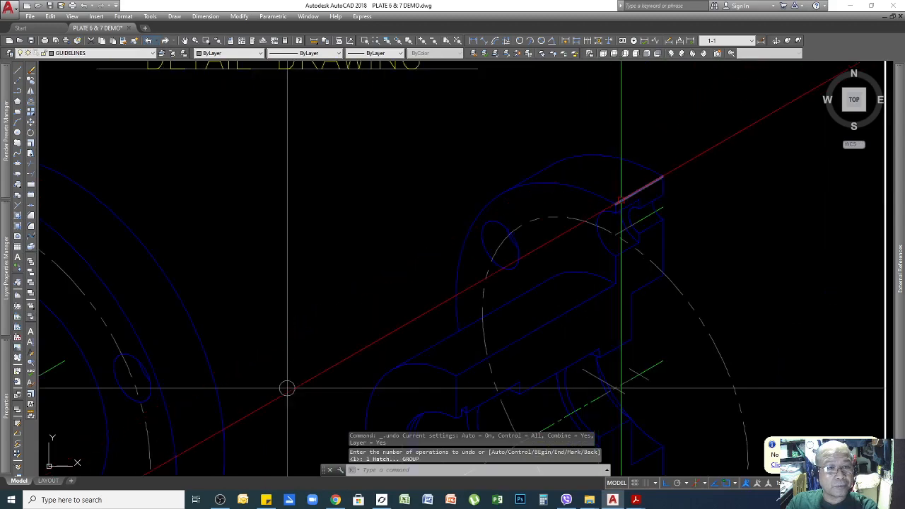
pyautogui.click(149, 41)
pyautogui.scroll(3, 523, 237)
pyautogui.scroll(3, 121, 426)
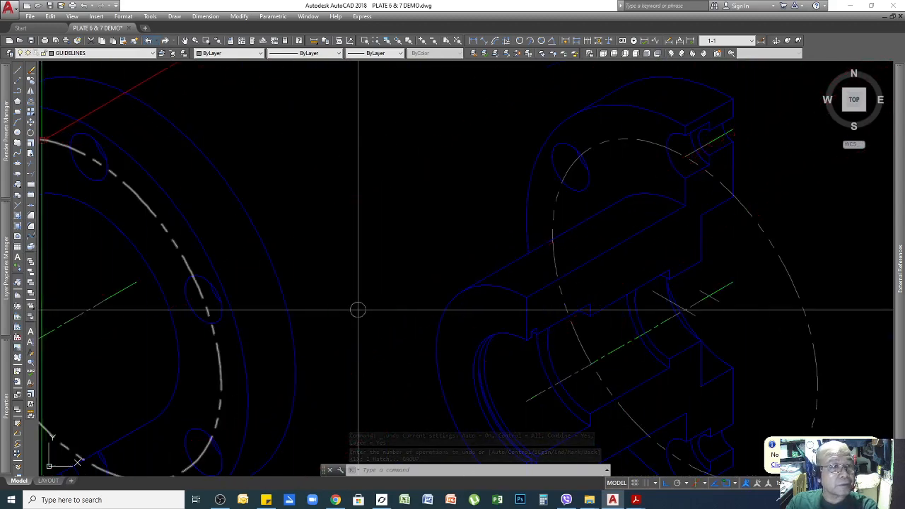
# Hatch the upper flange and hub cut faces of the sectional isometric with ANSI31 at angle 90 and scale 15
pyautogui.click(19, 216)
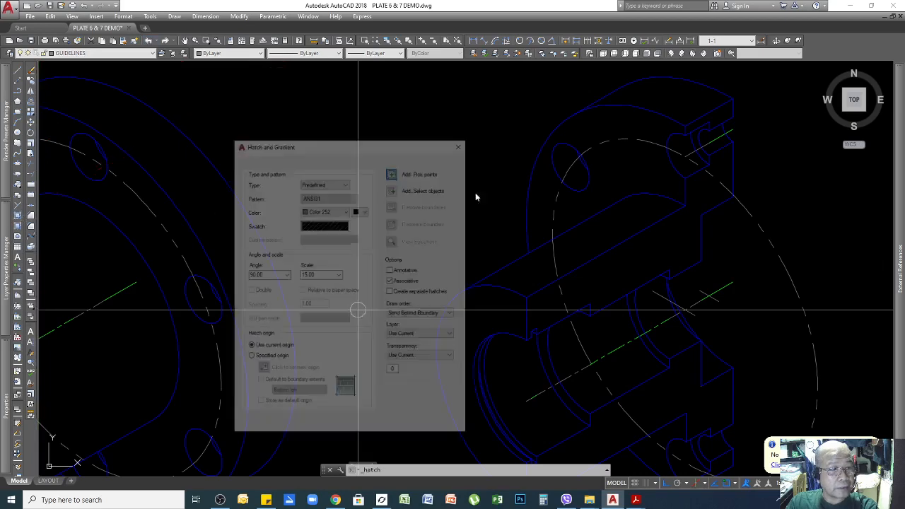
pyautogui.click(419, 173)
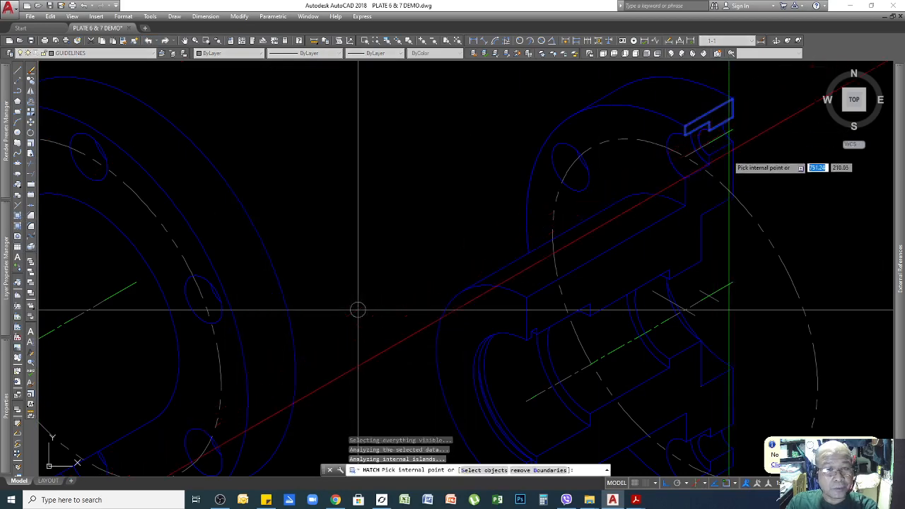
pyautogui.click(708, 185)
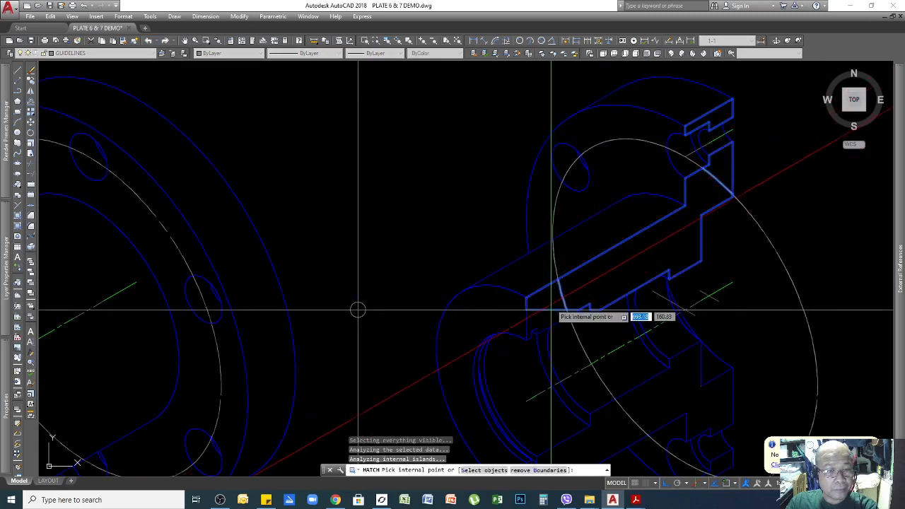
pyautogui.scroll(8, 545, 309)
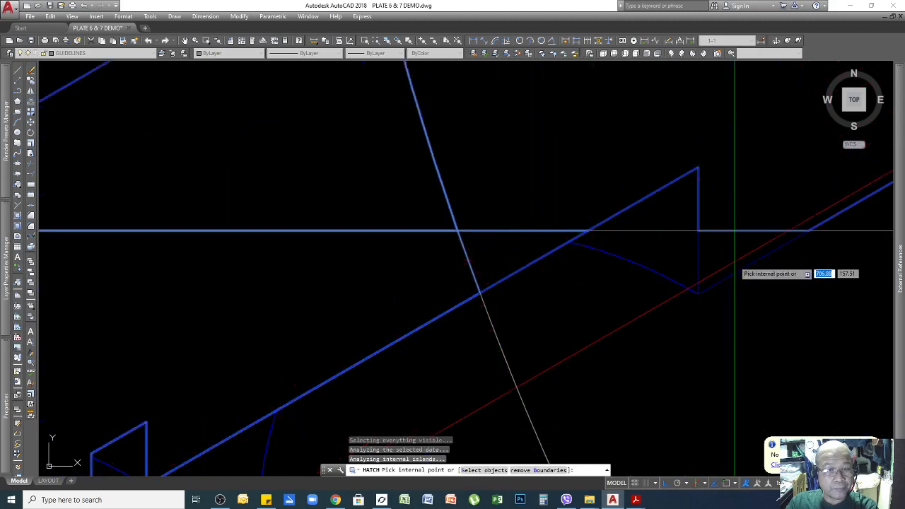
pyautogui.scroll(-8, 606, 230)
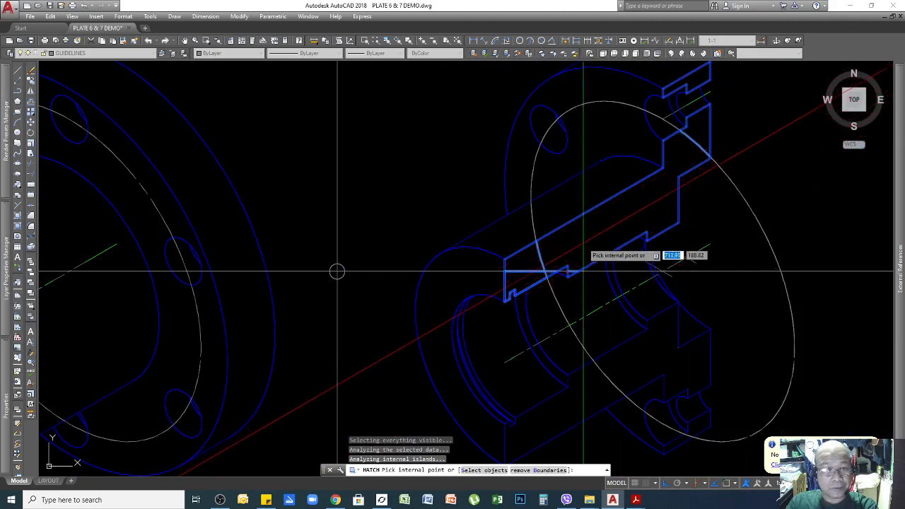
pyautogui.scroll(-5, 495, 228)
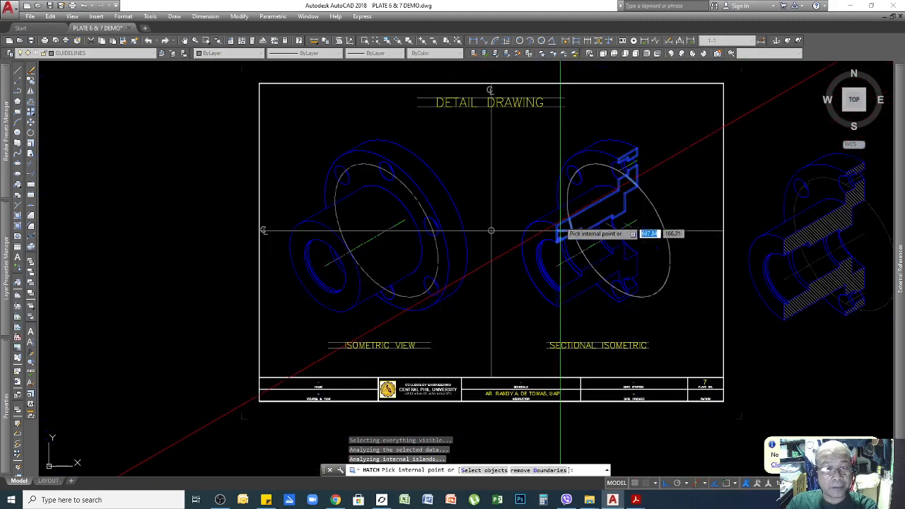
pyautogui.scroll(4, 398, 264)
pyautogui.press('Return')
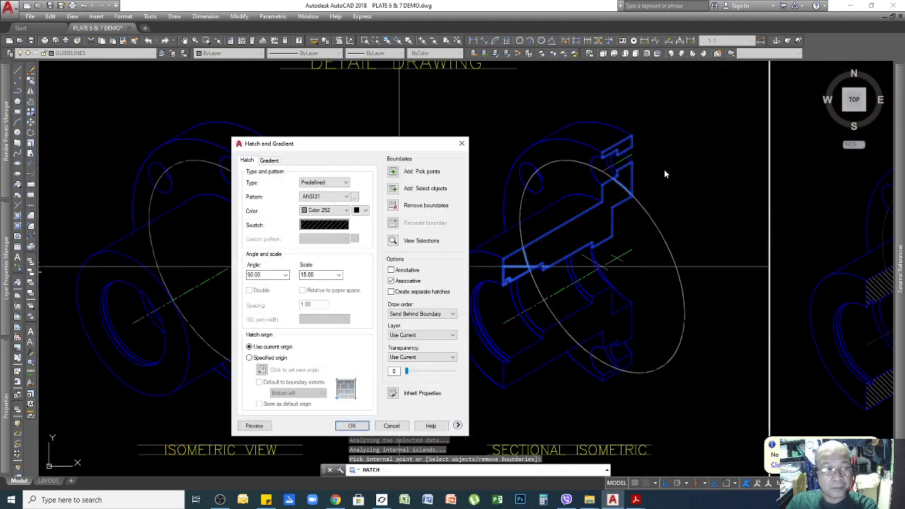
pyautogui.press('Return')
# Hatch the remaining unfilled corner at the front end of the upper hub cut face with the same ANSI31 settings
pyautogui.scroll(4, 566, 304)
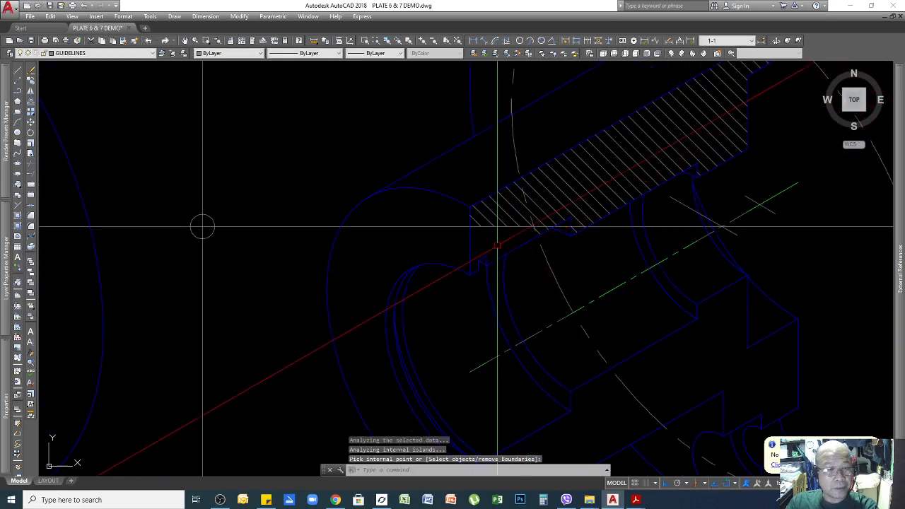
pyautogui.scroll(-2, 319, 251)
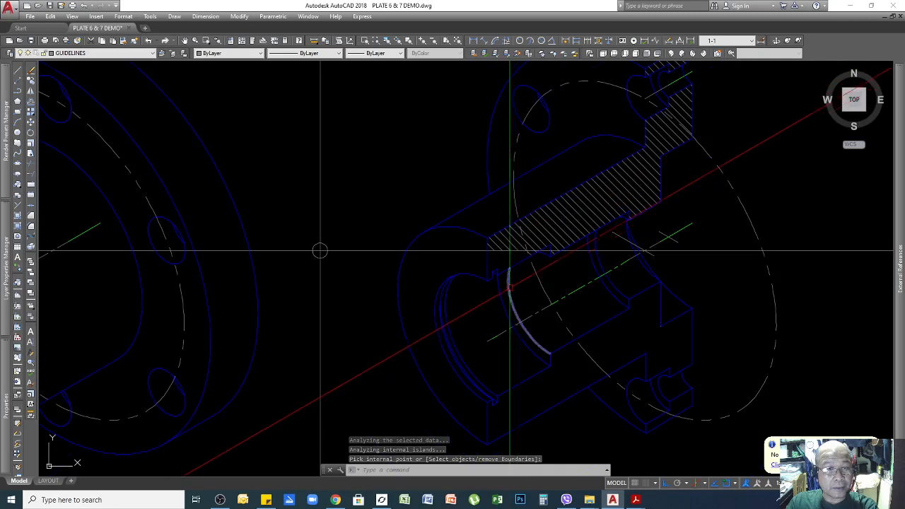
pyautogui.scroll(2, 509, 288)
pyautogui.press('Return')
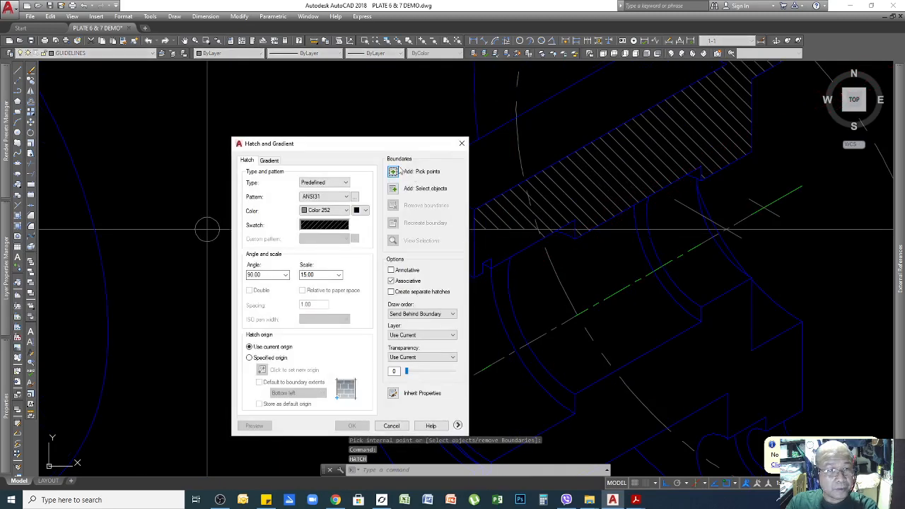
pyautogui.click(393, 171)
pyautogui.click(497, 242)
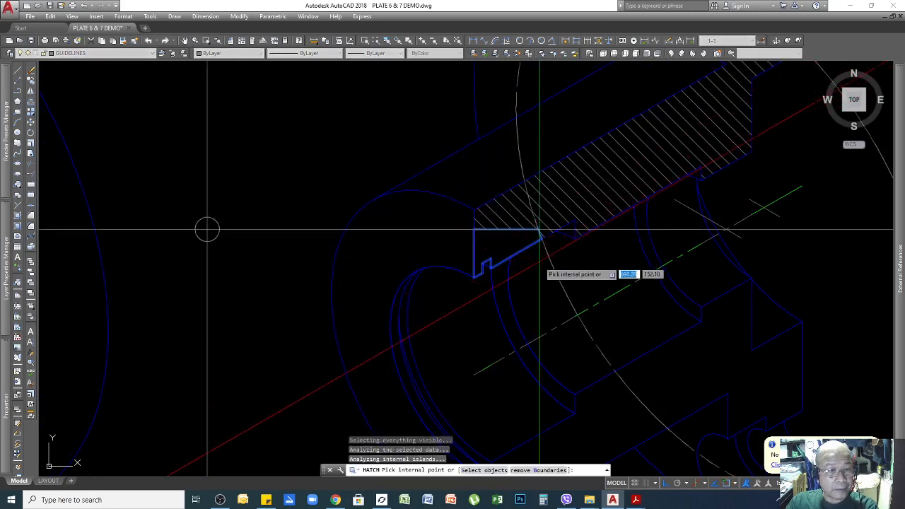
pyautogui.press('Return')
pyautogui.press('Return')
# Hatch both parts of the lower flange cut face below the bolt hole with ANSI31 at angle 90 and scale 15
pyautogui.scroll(-3, 622, 286)
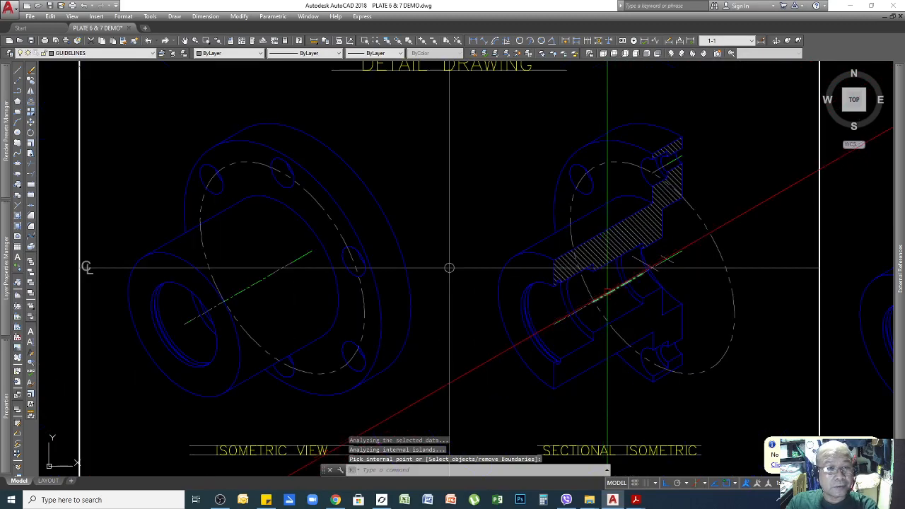
pyautogui.scroll(4, 660, 355)
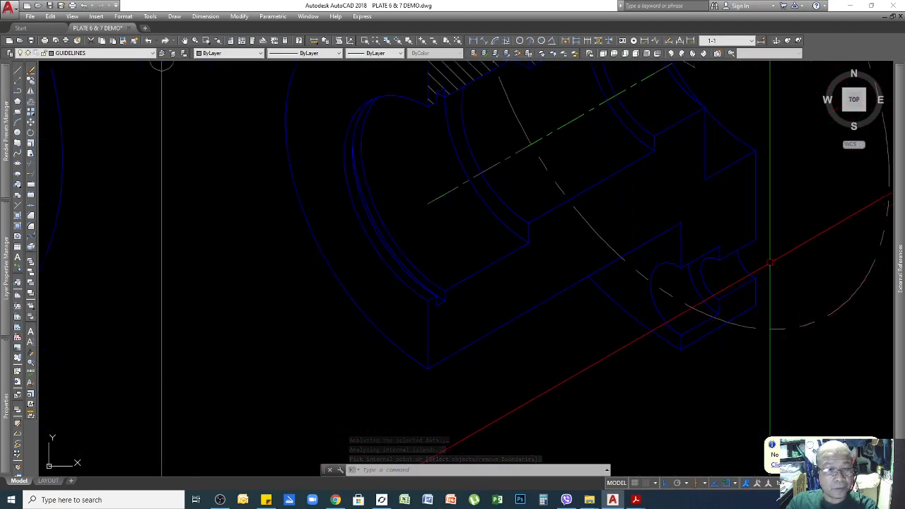
pyautogui.press('Return')
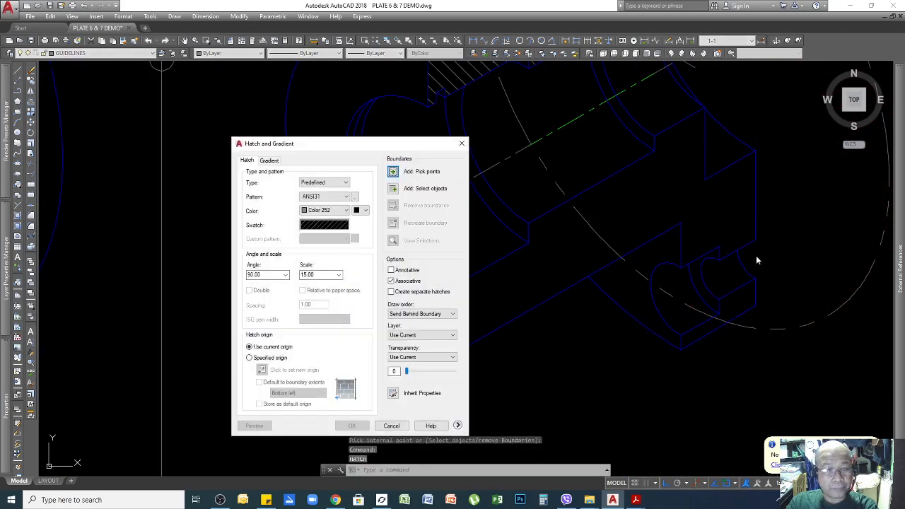
pyautogui.click(392, 172)
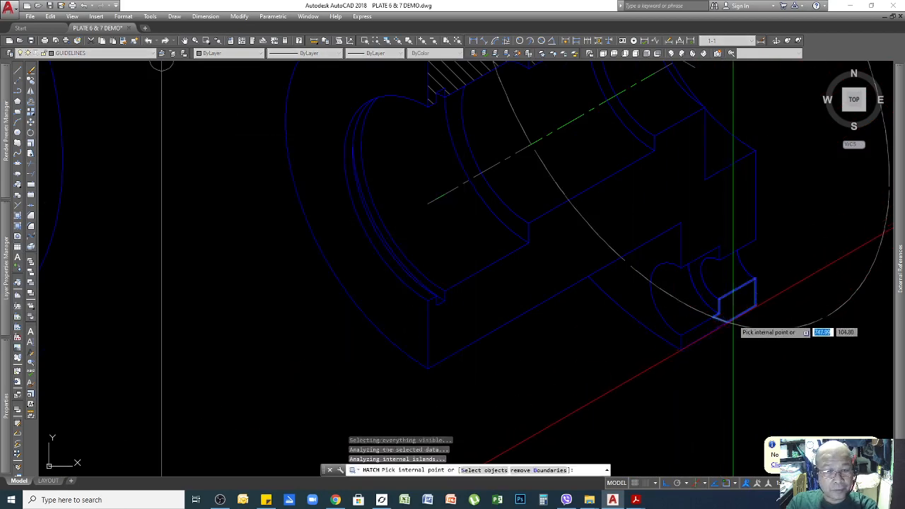
pyautogui.click(703, 330)
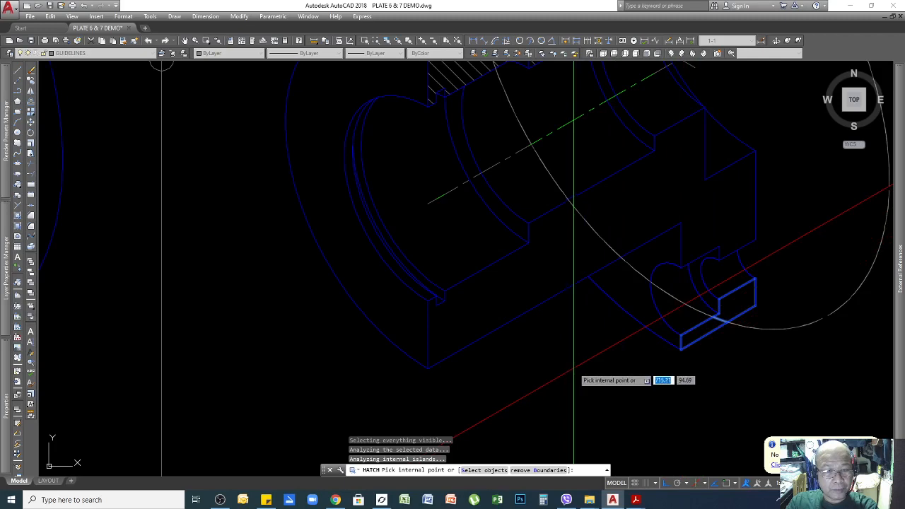
pyautogui.press('Return')
pyautogui.press('Return')
# Try to hatch the lower hub cut face with the same ANSI31 settings
pyautogui.press('Return')
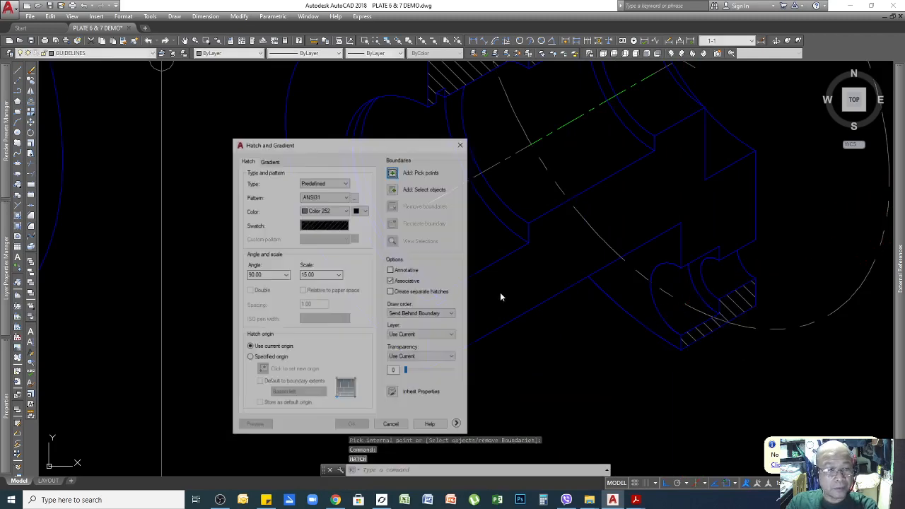
pyautogui.press('Return')
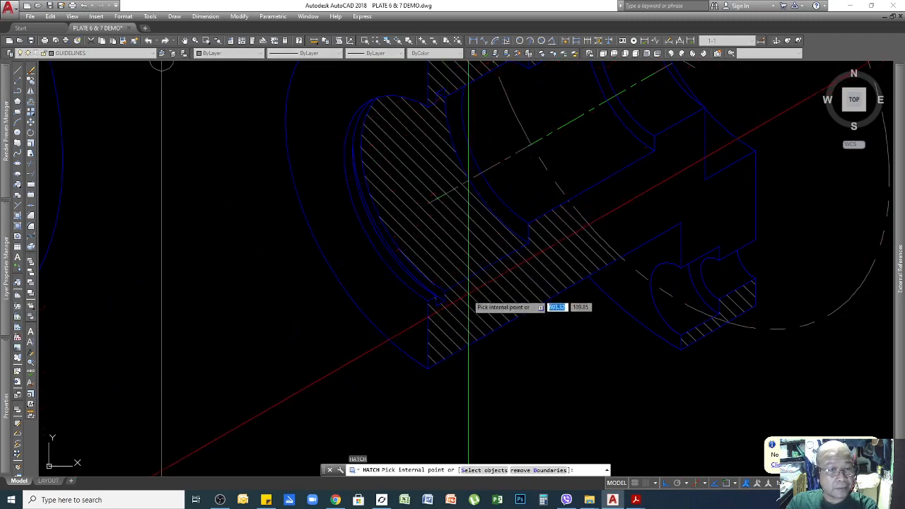
pyautogui.scroll(5, 422, 316)
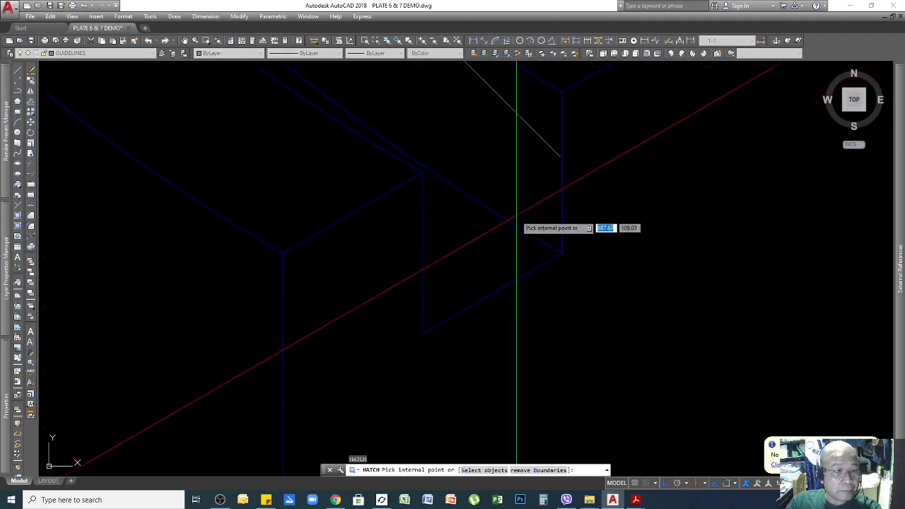
pyautogui.scroll(-2, 632, 316)
pyautogui.press('Return')
pyautogui.press('Escape')
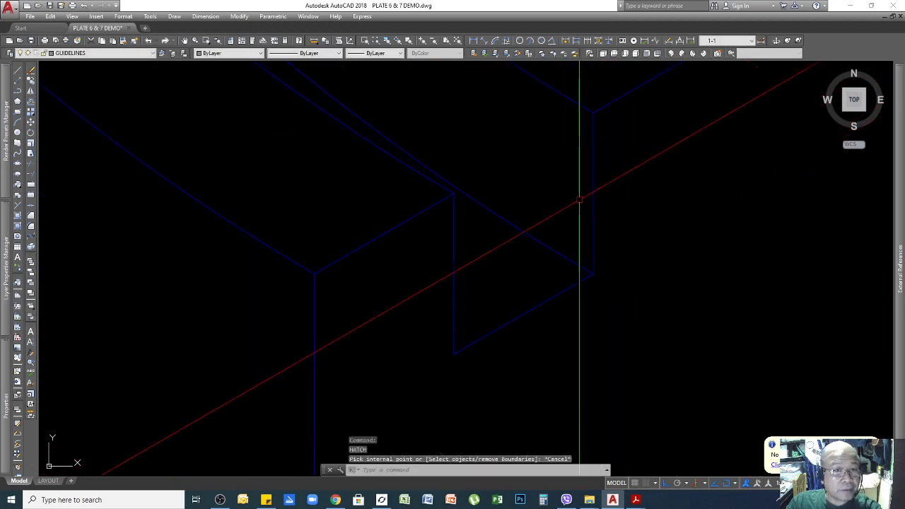
# Examine the corner where the bore edge meets the front groove on the lower hub face for boundary gaps
pyautogui.scroll(-5, 543, 262)
pyautogui.scroll(5, 642, 180)
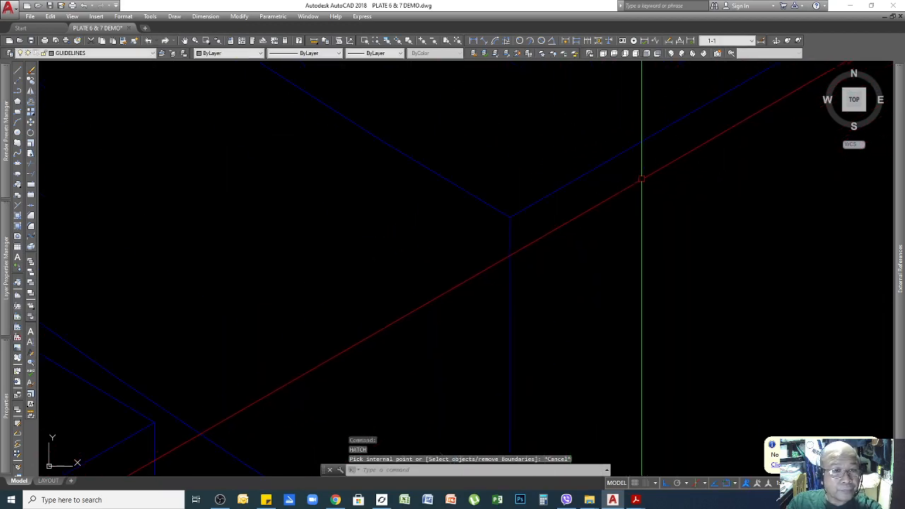
pyautogui.scroll(5, 529, 203)
pyautogui.click(446, 271)
pyautogui.click(426, 291)
pyautogui.press('Escape')
pyautogui.press('Escape')
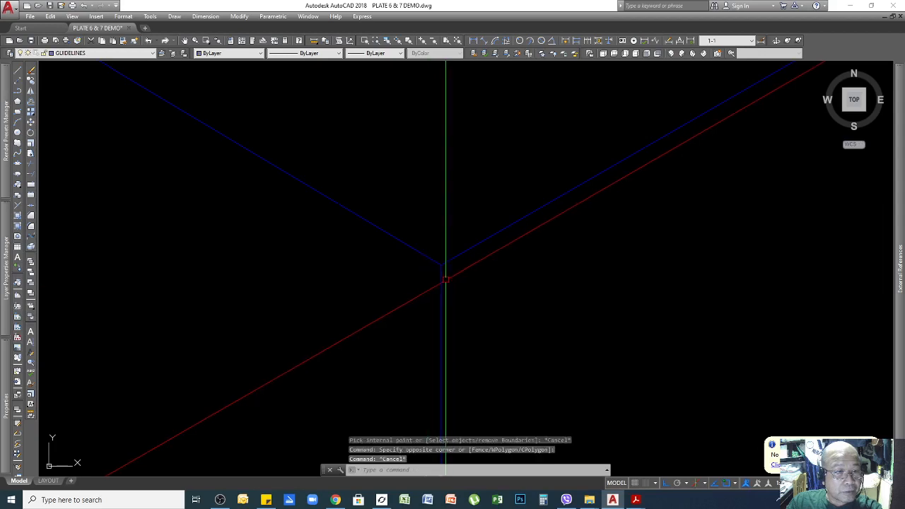
pyautogui.scroll(5, 445, 273)
pyautogui.click(450, 180)
pyautogui.click(388, 271)
pyautogui.scroll(2, 388, 270)
pyautogui.press('Escape')
pyautogui.press('Escape')
pyautogui.scroll(-6, 429, 284)
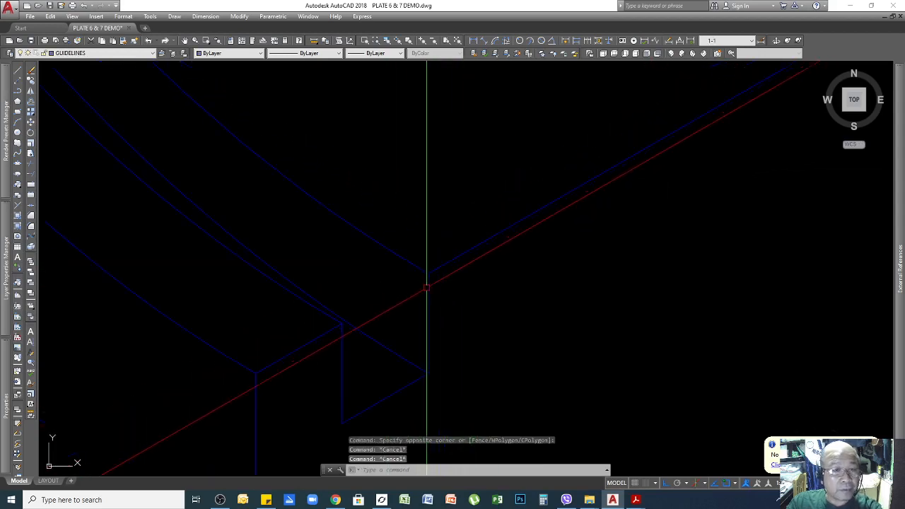
# Check the line and arc endpoints at the two bore shoulders of the lower hub face for boundary gaps
pyautogui.scroll(-6, 398, 282)
pyautogui.scroll(6, 549, 200)
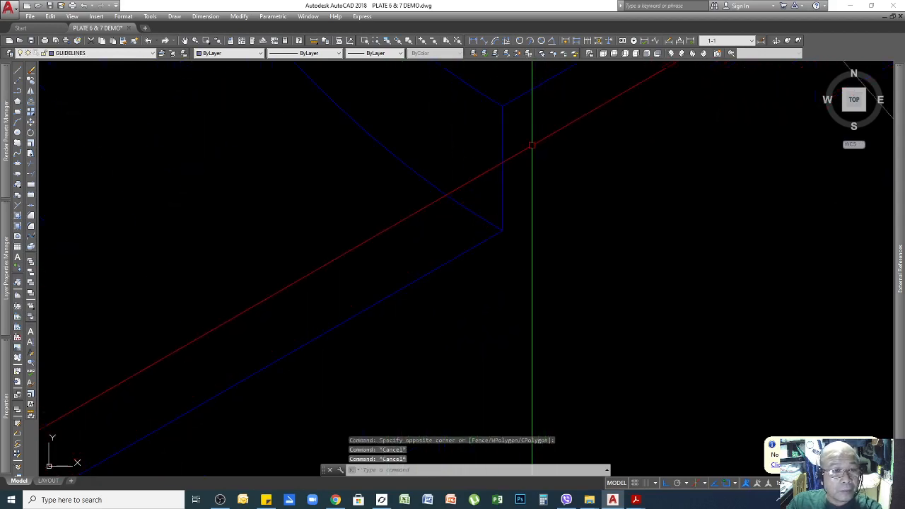
pyautogui.click(531, 146)
pyautogui.click(454, 253)
pyautogui.press('Escape')
pyautogui.press('Escape')
pyautogui.scroll(-5, 509, 283)
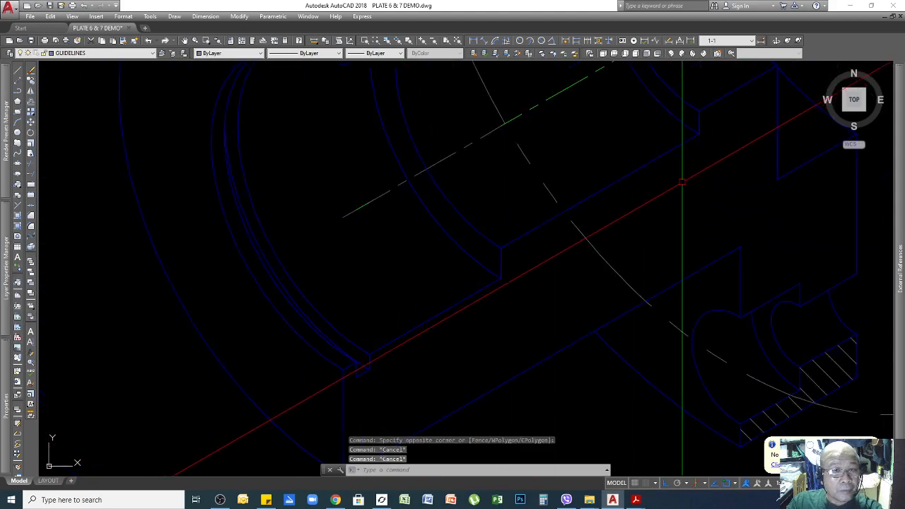
pyautogui.scroll(3, 699, 177)
pyautogui.click(708, 104)
pyautogui.click(649, 237)
pyautogui.scroll(-5, 643, 244)
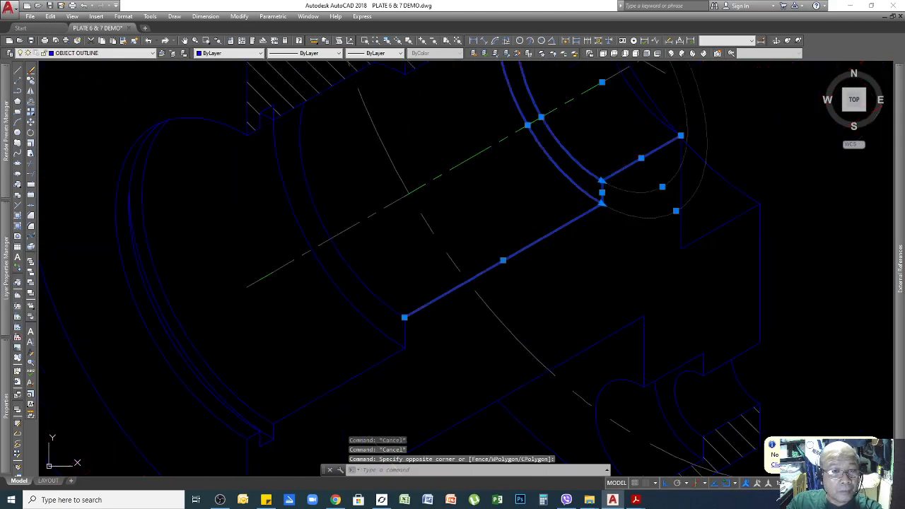
pyautogui.press('Escape')
pyautogui.press('Escape')
pyautogui.scroll(2, 637, 254)
pyautogui.scroll(-3, 759, 170)
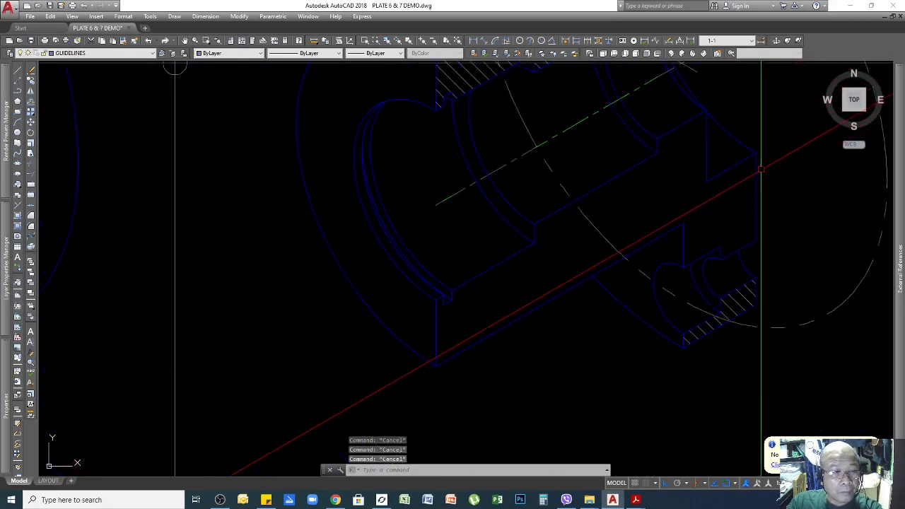
# Inspect the endpoints of the small groove and front edge at the lower hub's front end for boundary gaps
pyautogui.scroll(2, 572, 236)
pyautogui.scroll(2, 544, 289)
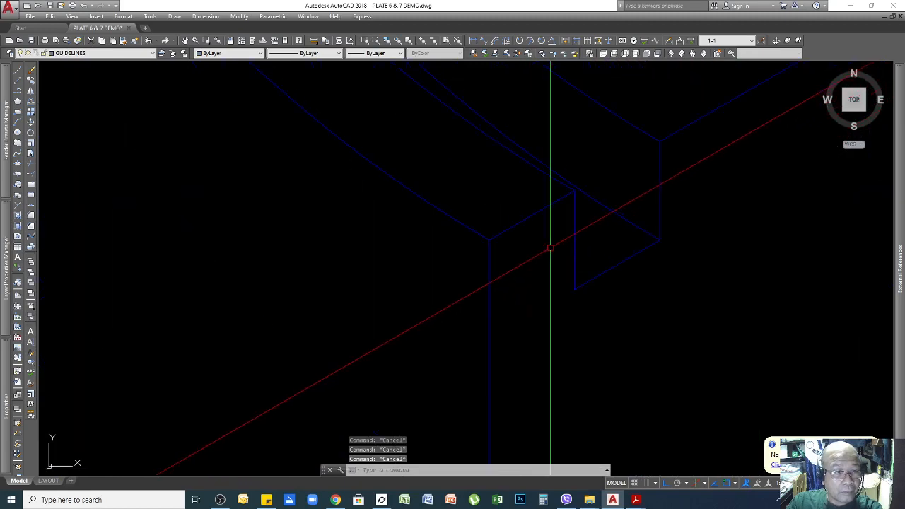
pyautogui.scroll(2, 550, 248)
pyautogui.scroll(5, 579, 151)
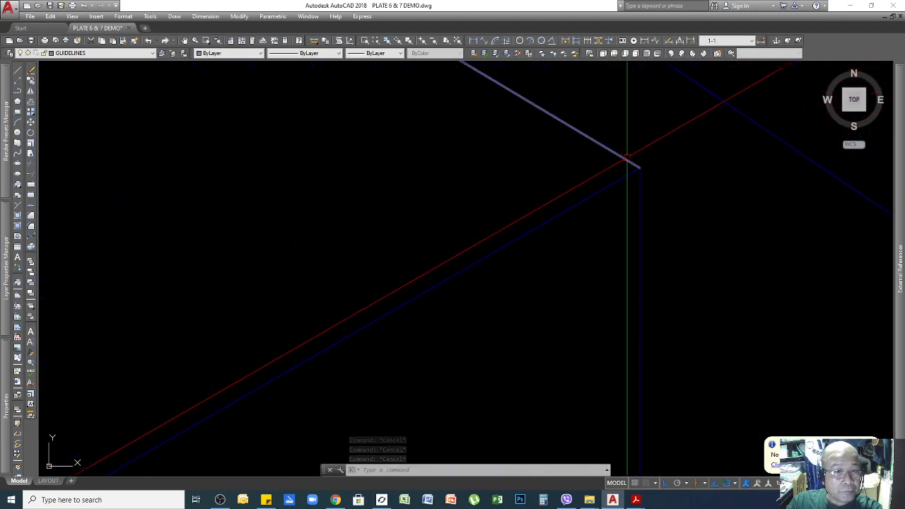
pyautogui.scroll(3, 592, 252)
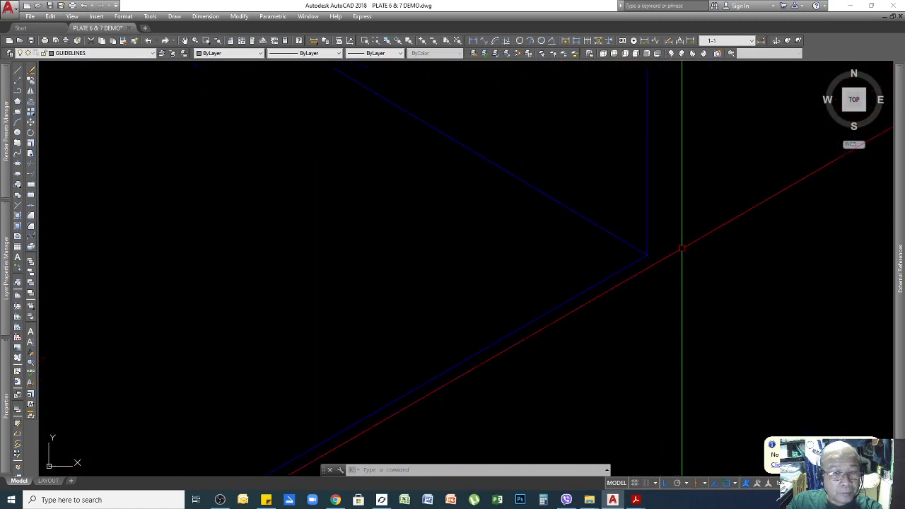
pyautogui.click(684, 219)
pyautogui.click(625, 273)
pyautogui.press('Escape')
pyautogui.press('Escape')
pyautogui.scroll(4, 656, 258)
pyautogui.scroll(3, 628, 218)
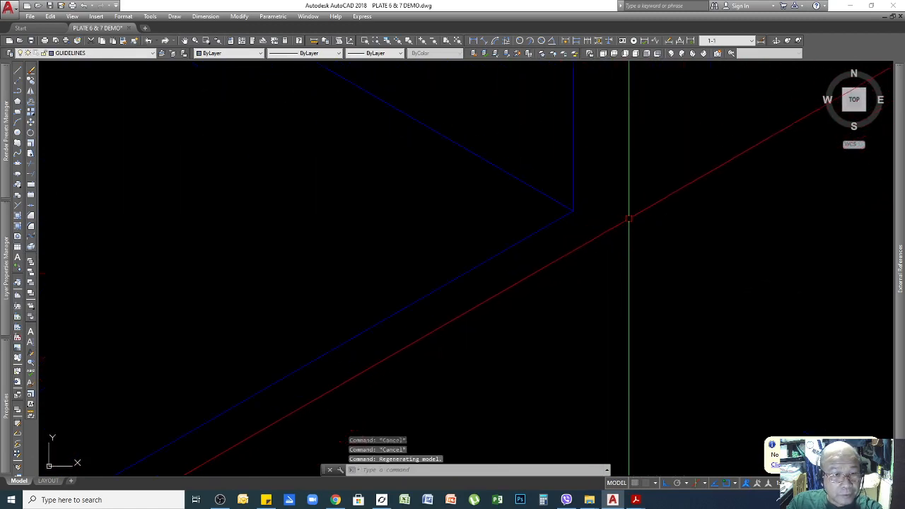
pyautogui.click(602, 189)
pyautogui.click(532, 222)
pyautogui.scroll(-6, 610, 230)
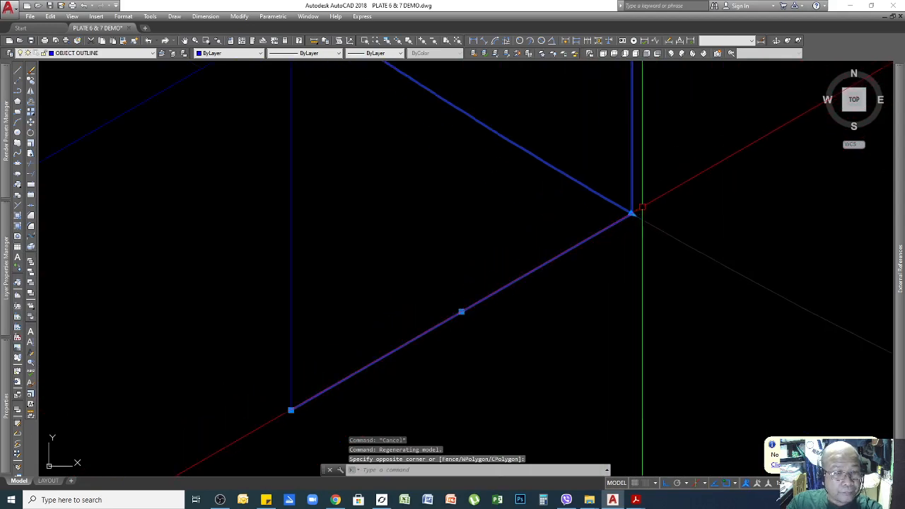
pyautogui.scroll(-6, 642, 206)
pyautogui.press('Escape')
pyautogui.press('Escape')
pyautogui.click(486, 200)
pyautogui.click(465, 217)
pyautogui.click(457, 189)
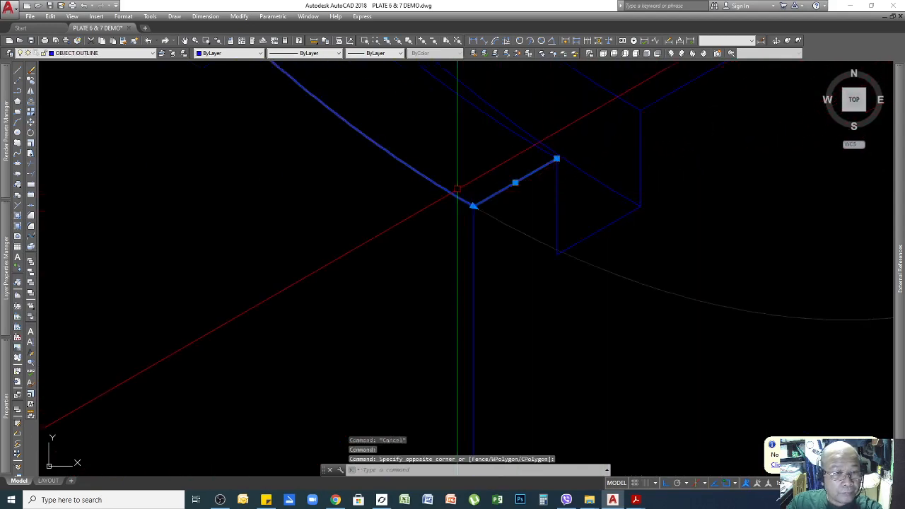
pyautogui.press('Escape')
pyautogui.scroll(-5, 494, 177)
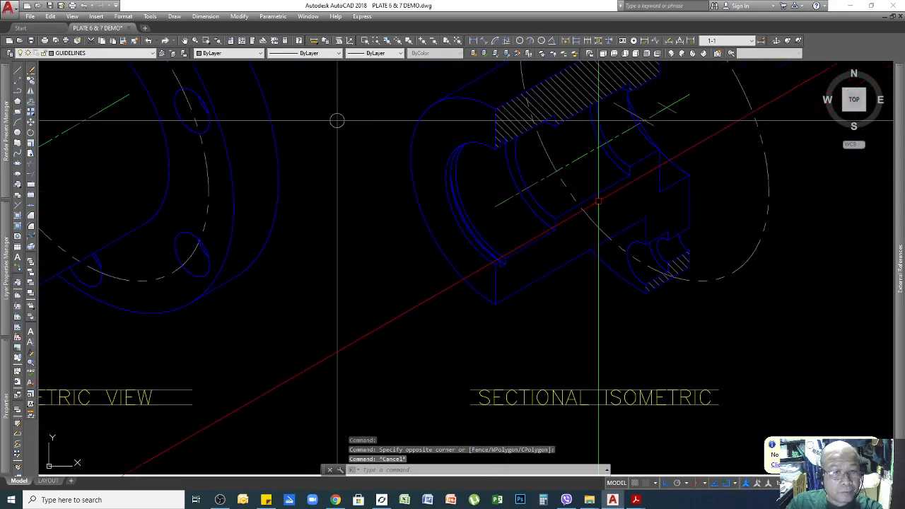
pyautogui.scroll(3, 179, 72)
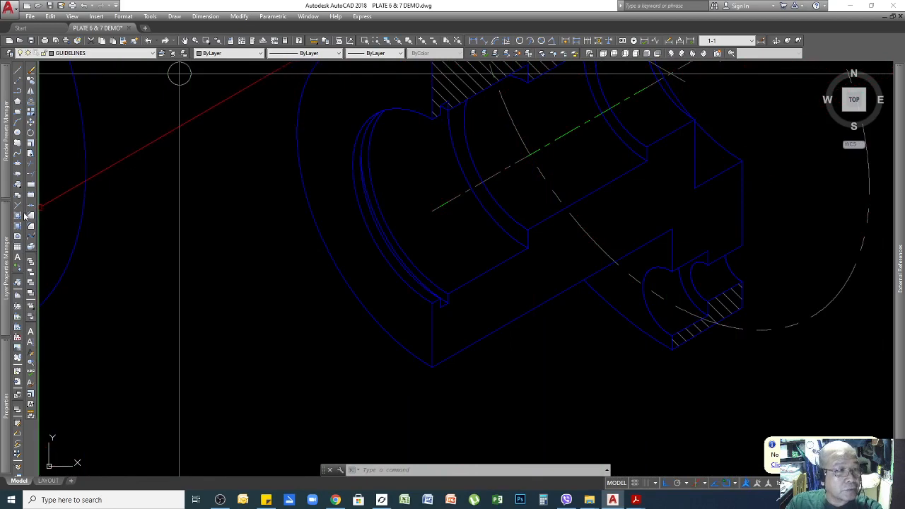
pyautogui.click(30, 216)
pyautogui.click(416, 169)
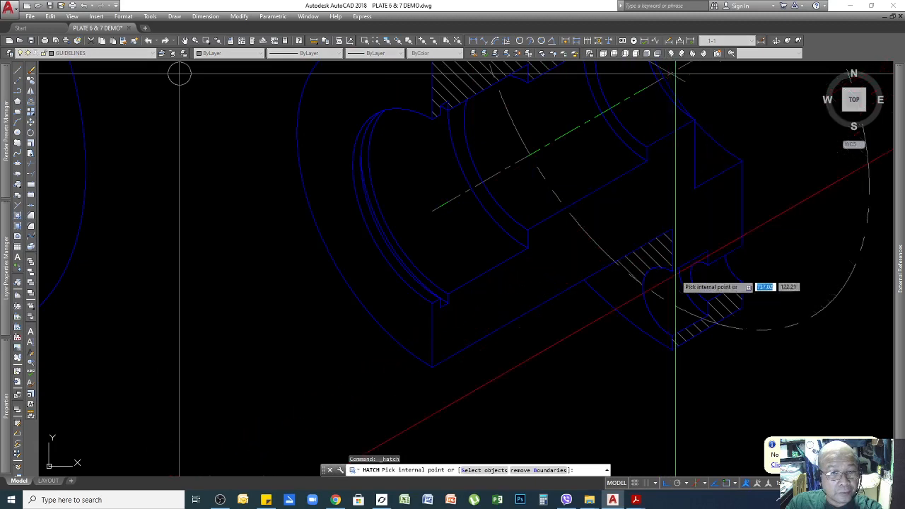
pyautogui.scroll(-3, 674, 274)
pyautogui.scroll(4, 674, 251)
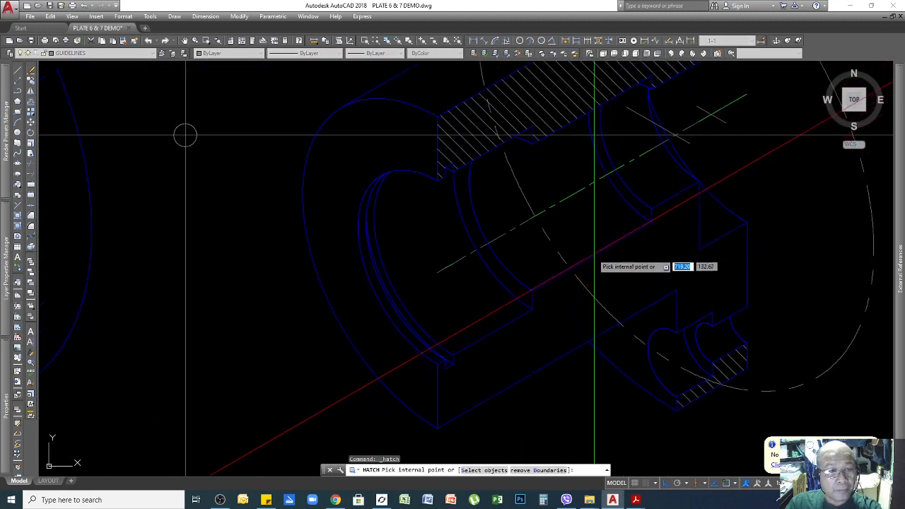
pyautogui.press('Escape')
pyautogui.press('Escape')
pyautogui.scroll(-4, 609, 262)
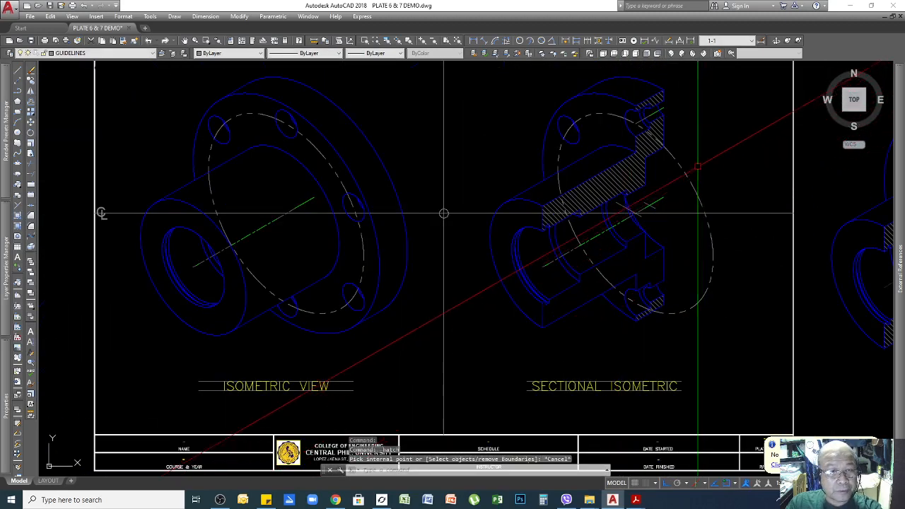
# Move the dashed bolt circle from the sectional isometric to the hub copy beside the sheet, using the sheet border's lower corner as base point
pyautogui.click(697, 167)
pyautogui.click(688, 183)
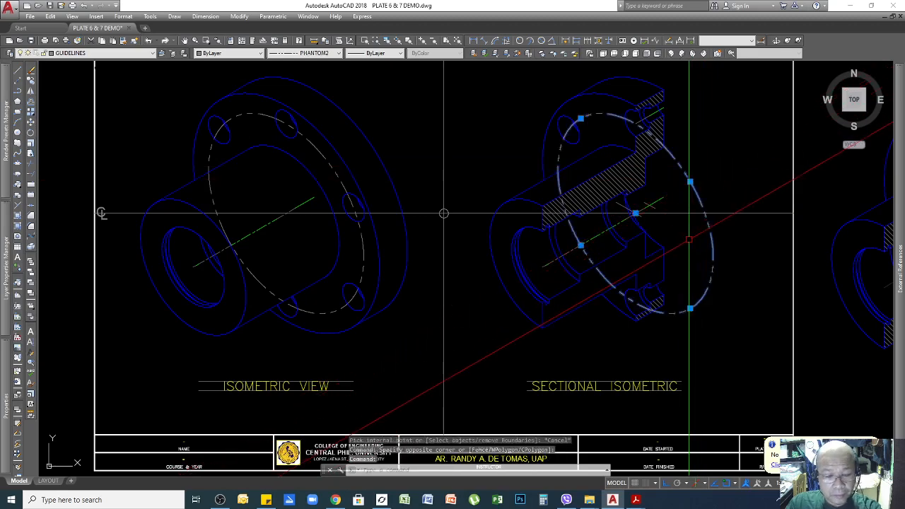
pyautogui.write('M')
pyautogui.press('Return')
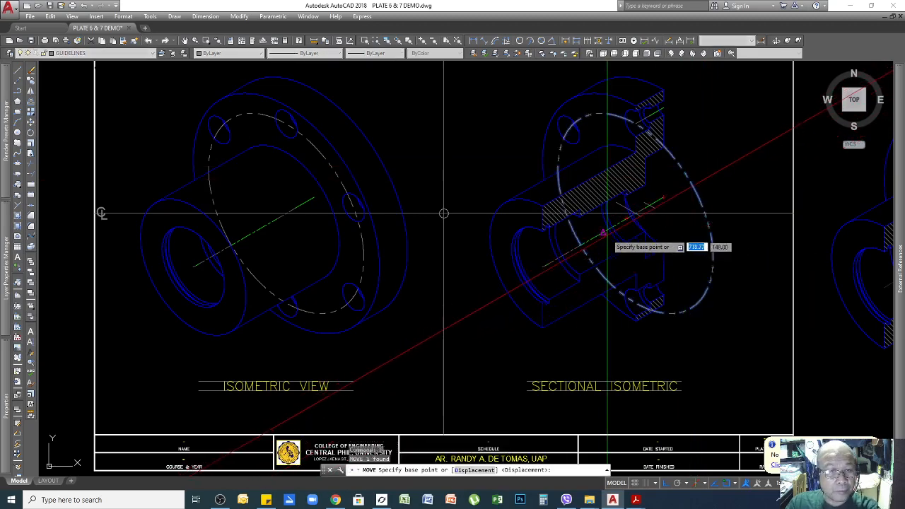
pyautogui.click(793, 433)
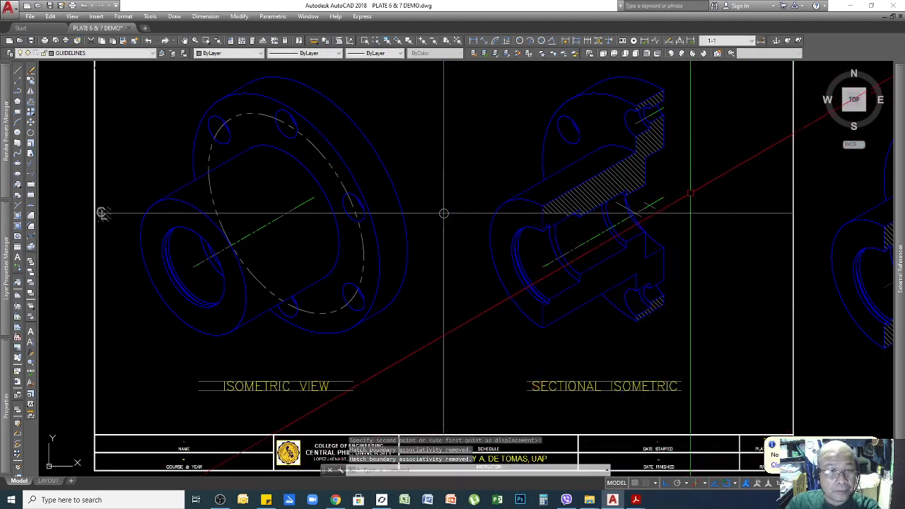
pyautogui.scroll(2, 598, 221)
pyautogui.scroll(-2, 593, 225)
pyautogui.scroll(2, 574, 297)
pyautogui.scroll(-4, 573, 311)
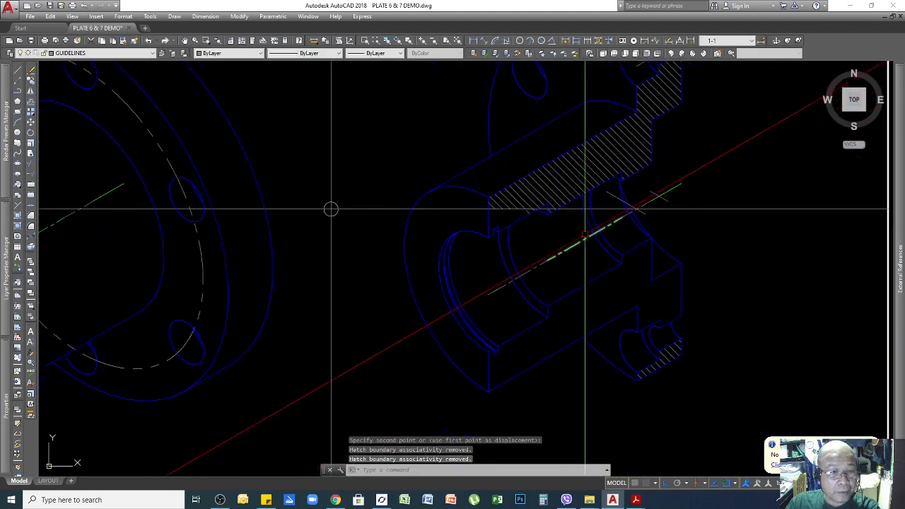
# Erase the existing hatch from the upper hub and flange cut faces of the sectional isometric
pyautogui.scroll(2, 584, 325)
pyautogui.click(607, 106)
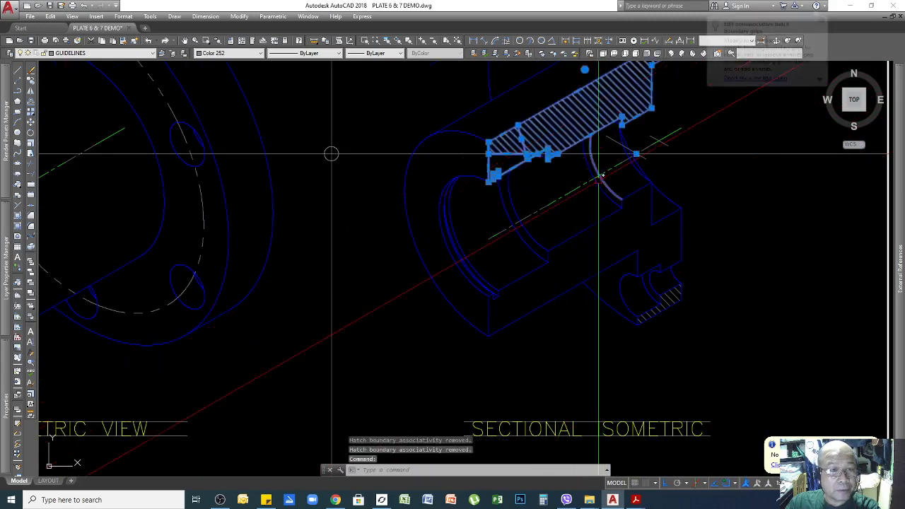
pyautogui.press('Delete')
pyautogui.scroll(-2, 629, 239)
pyautogui.scroll(2, 638, 265)
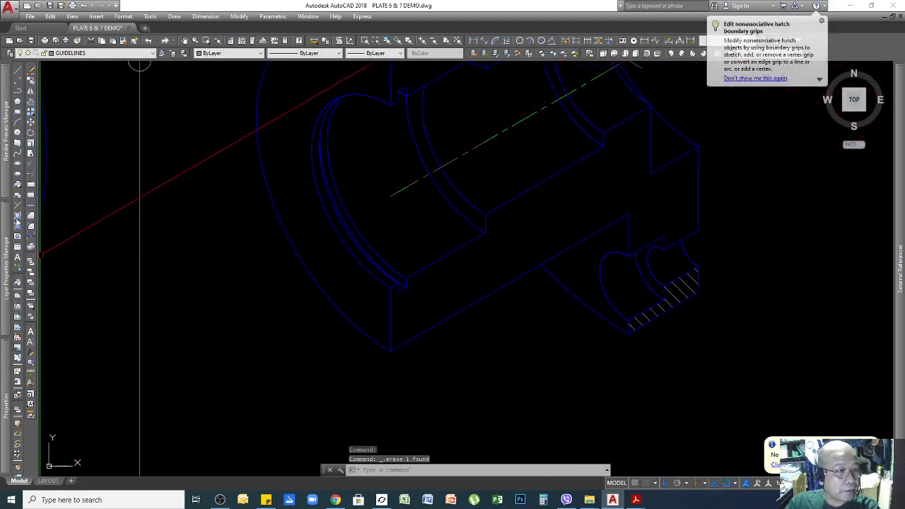
# Hatch the lower hub cut face by internal point with ANSI31 in Color 252, angle 90 and scale 15
pyautogui.click(19, 217)
pyautogui.click(413, 171)
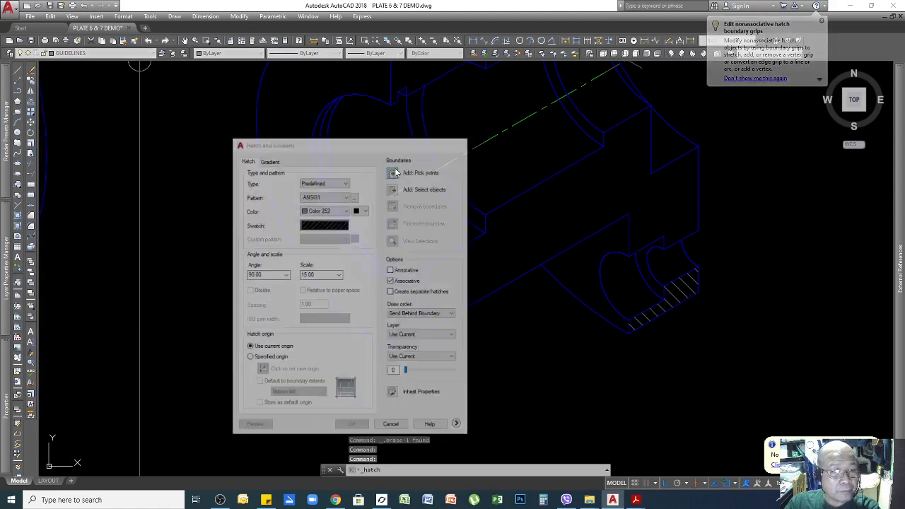
pyautogui.click(588, 186)
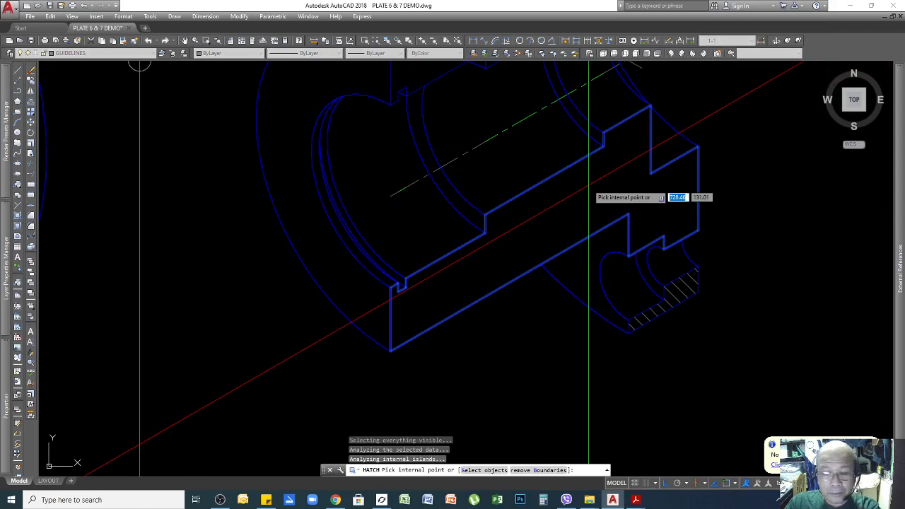
pyautogui.press('Return')
pyautogui.press('Return')
pyautogui.scroll(-4, 121, 238)
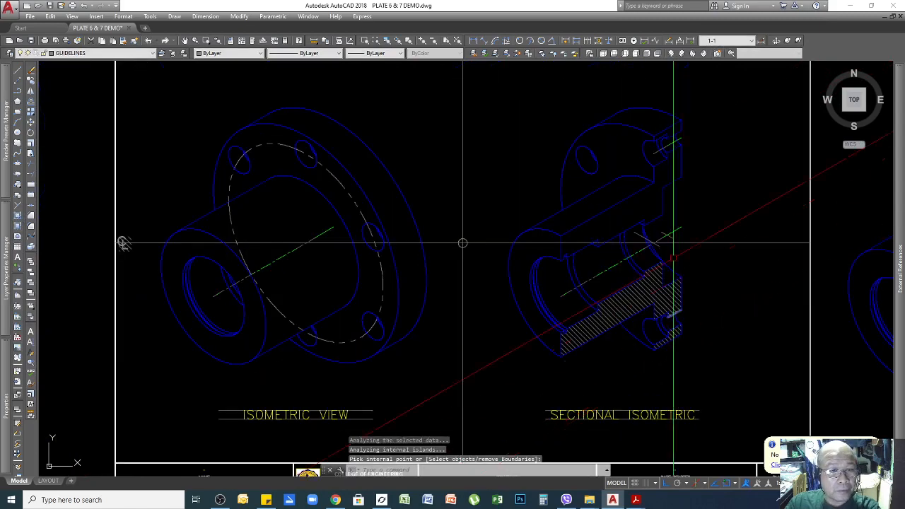
pyautogui.scroll(4, 340, 276)
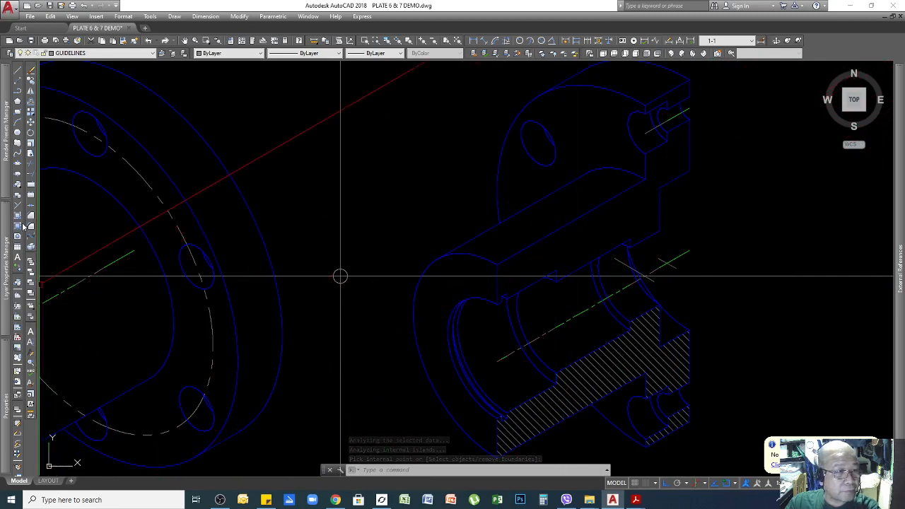
# Hatch the upper flange and hub cut faces, including the area below the horizontal sheet centreline, with the same ANSI31 settings
pyautogui.click(21, 217)
pyautogui.click(389, 174)
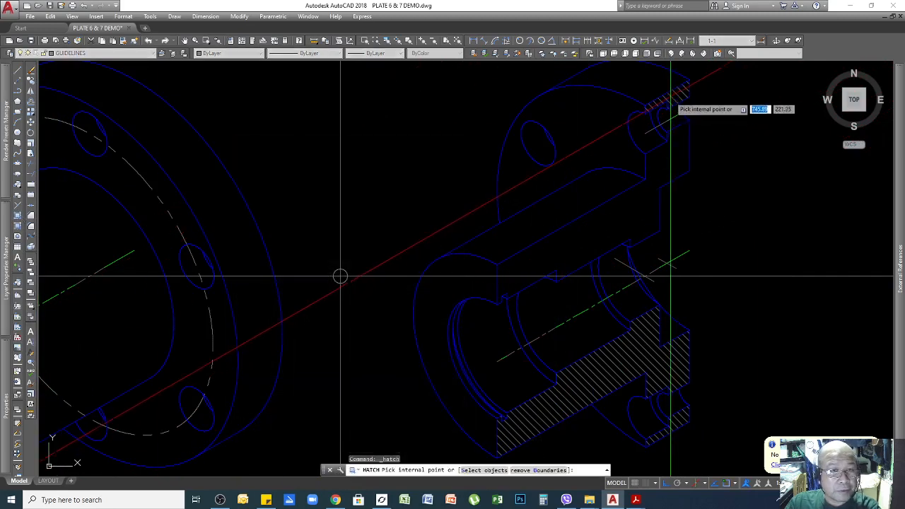
pyautogui.click(675, 93)
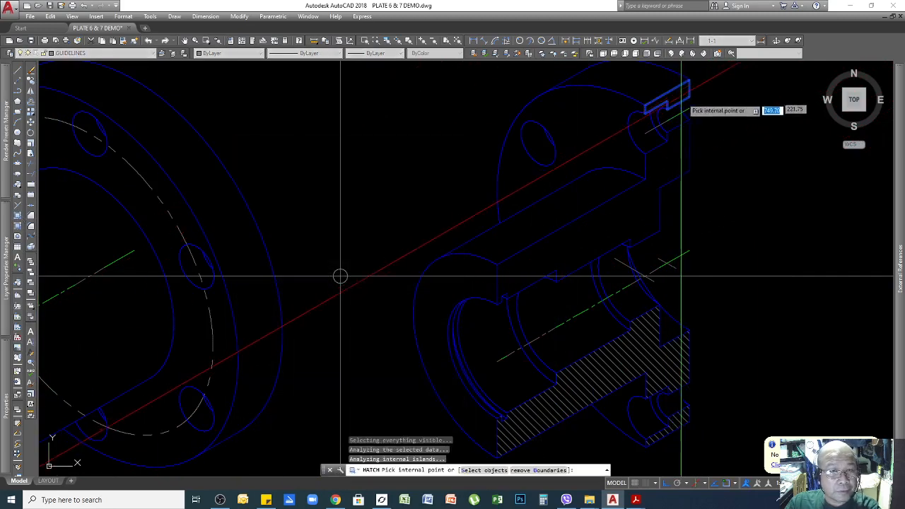
pyautogui.click(667, 175)
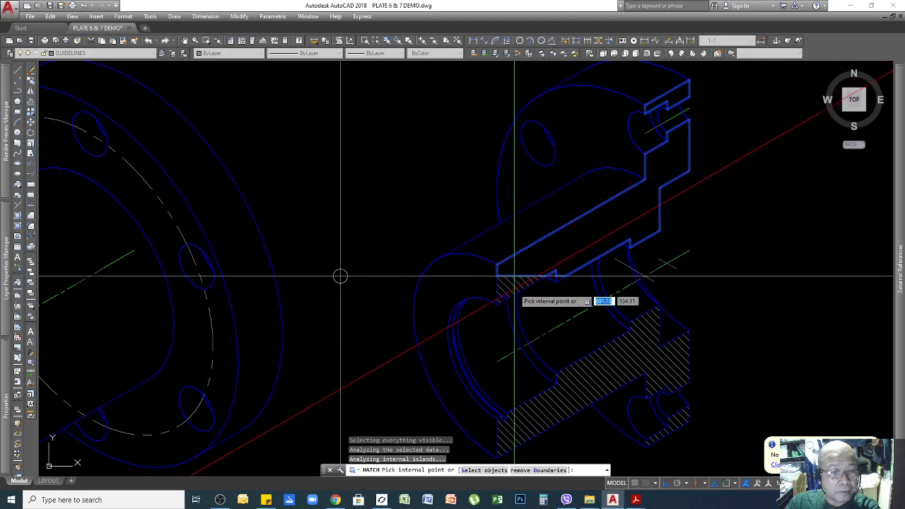
pyautogui.scroll(3, 561, 275)
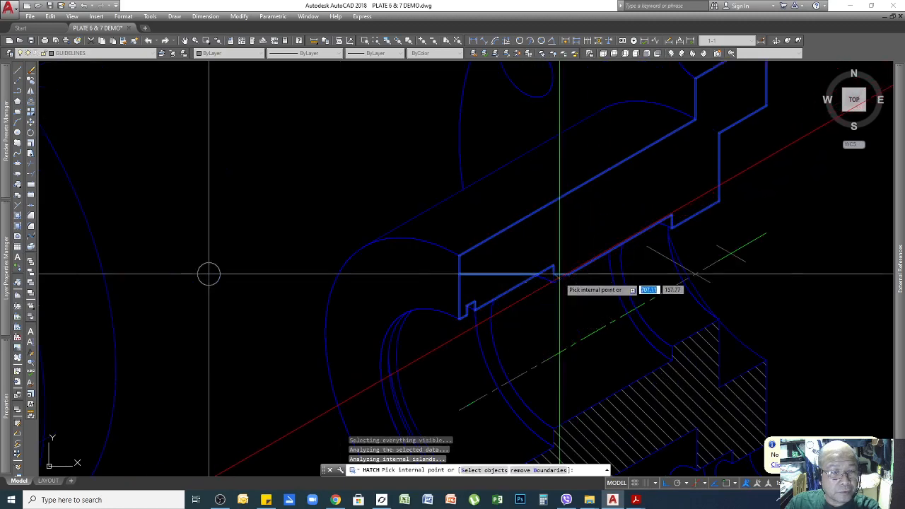
pyautogui.scroll(4, 559, 274)
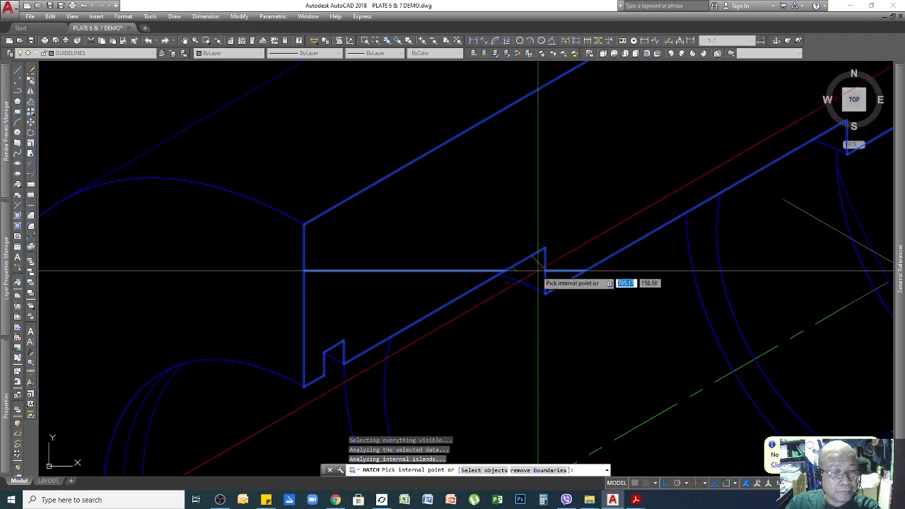
pyautogui.scroll(-7, 538, 271)
pyautogui.press('Return')
pyautogui.press('Return')
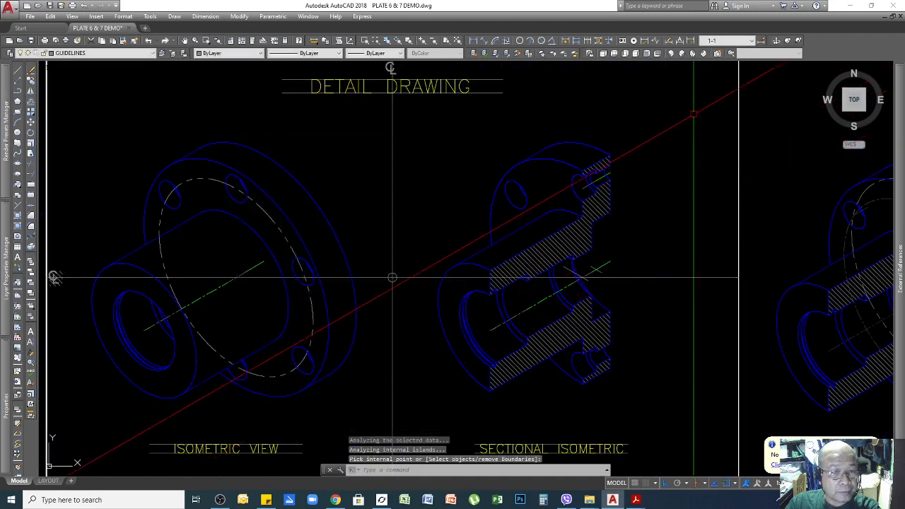
# Move the dashed bolt circle from beside the sheet back onto the sectional isometric, using the sheet's lower corner as base point
pyautogui.scroll(-2, 490, 259)
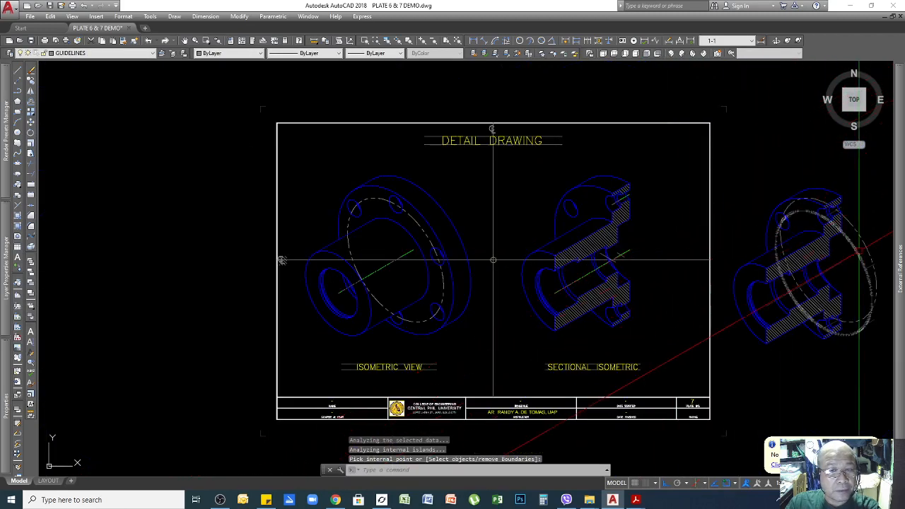
pyautogui.press('Return')
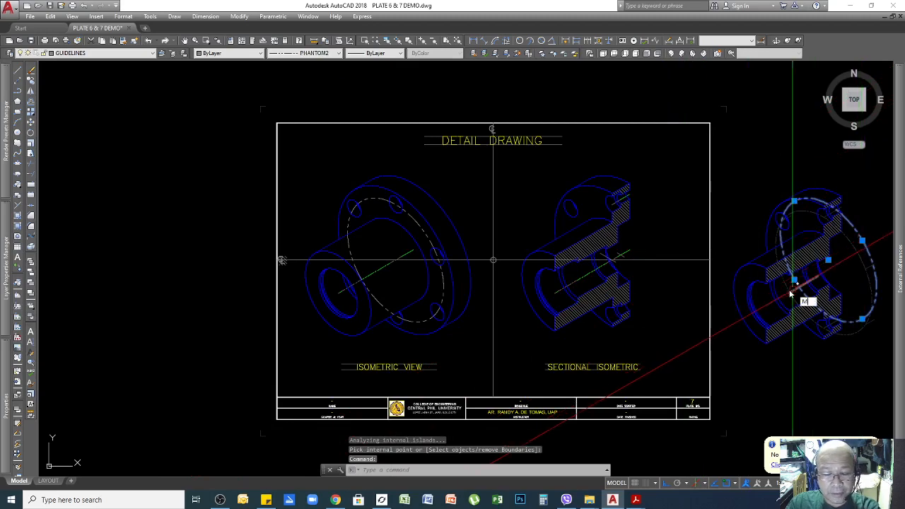
pyautogui.press('Return')
pyautogui.click(710, 398)
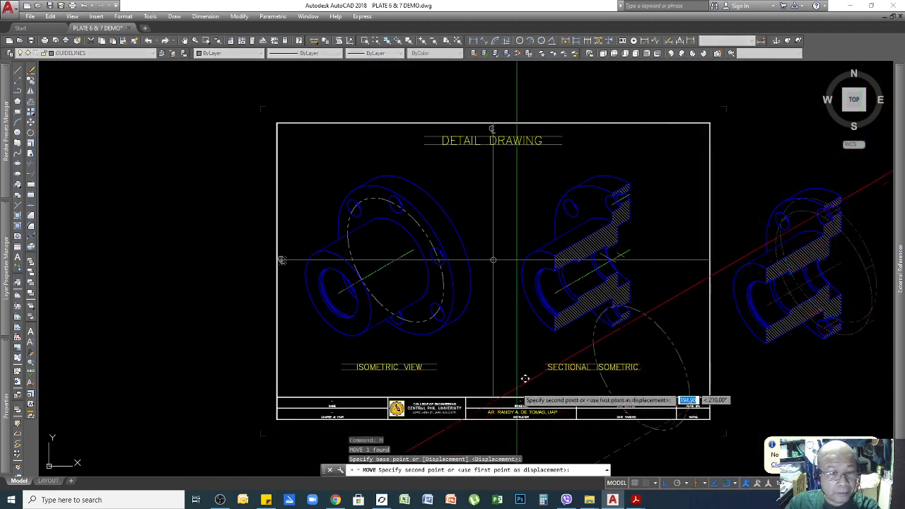
pyautogui.click(501, 381)
pyautogui.press('Return')
pyautogui.scroll(4, 571, 303)
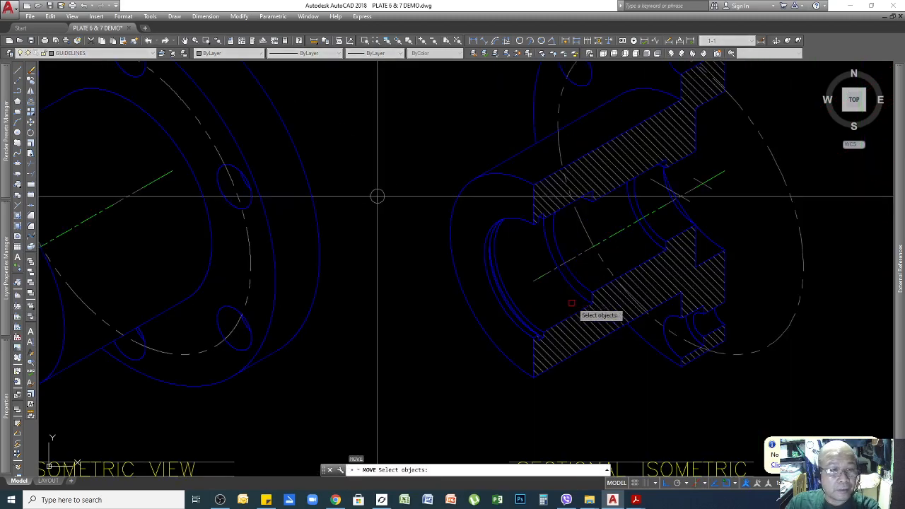
pyautogui.press('Return')
# Examine the hatched sectional isometric and compare its sheet with the Plate 6 and Plate 7 detail drawings
pyautogui.scroll(-4, 569, 295)
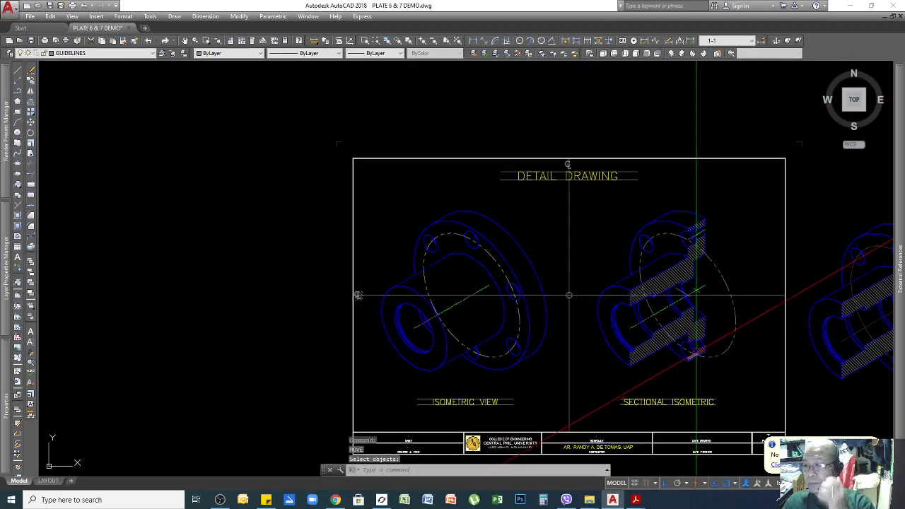
pyautogui.scroll(-3, 519, 282)
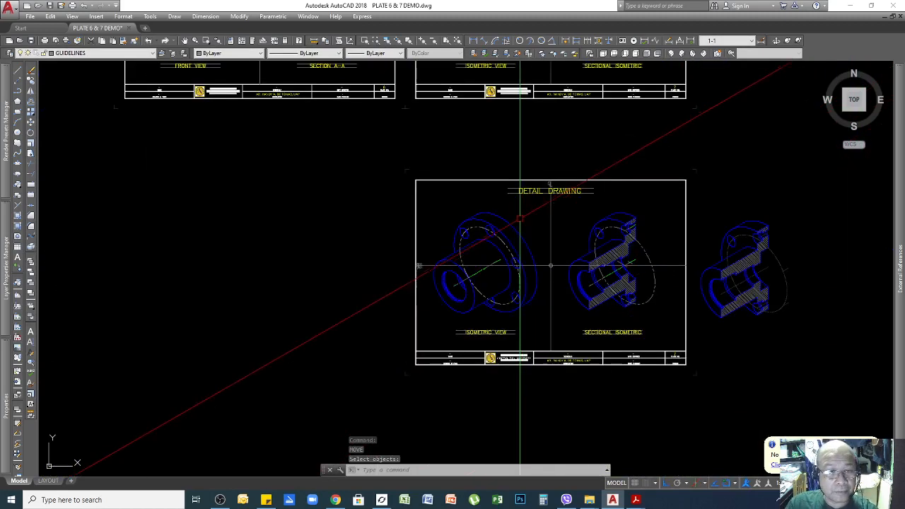
pyautogui.scroll(3, 503, 269)
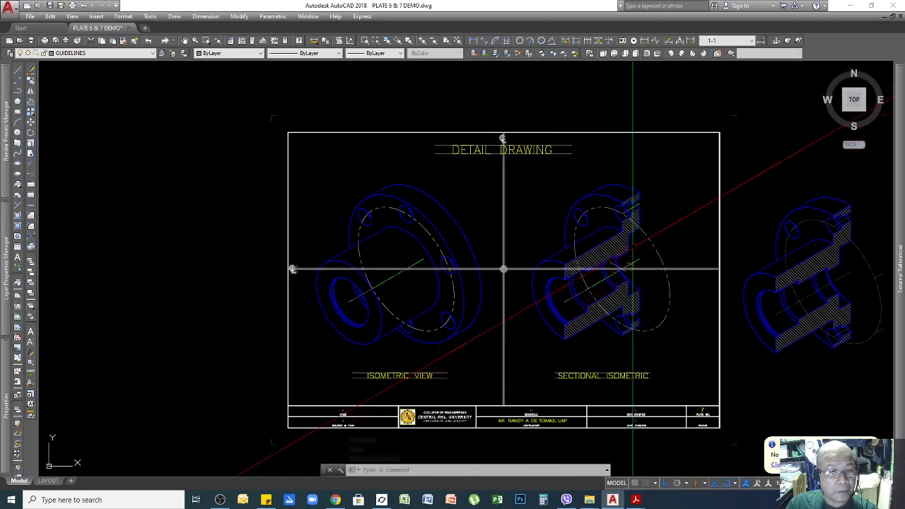
pyautogui.scroll(2, 642, 198)
pyautogui.scroll(-3, 574, 328)
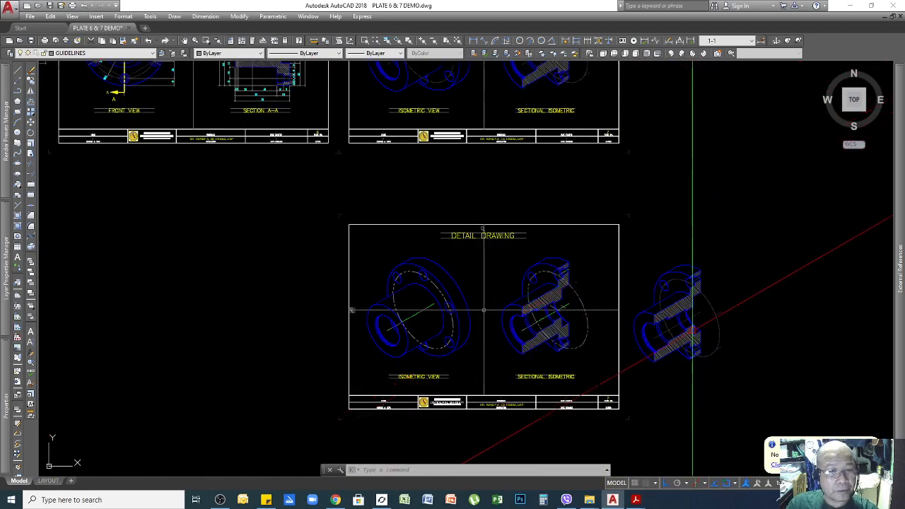
pyautogui.scroll(2, 636, 339)
pyautogui.scroll(-6, 684, 307)
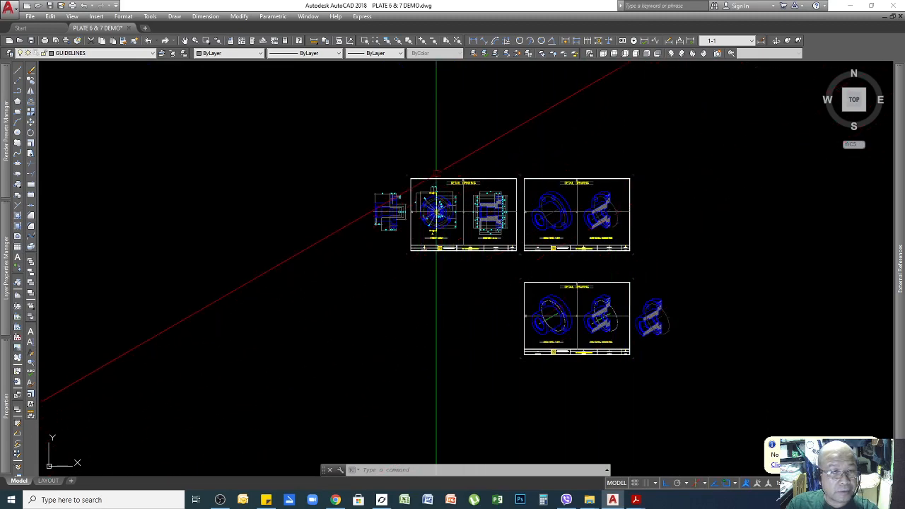
pyautogui.scroll(4, 598, 198)
pyautogui.scroll(3, 412, 244)
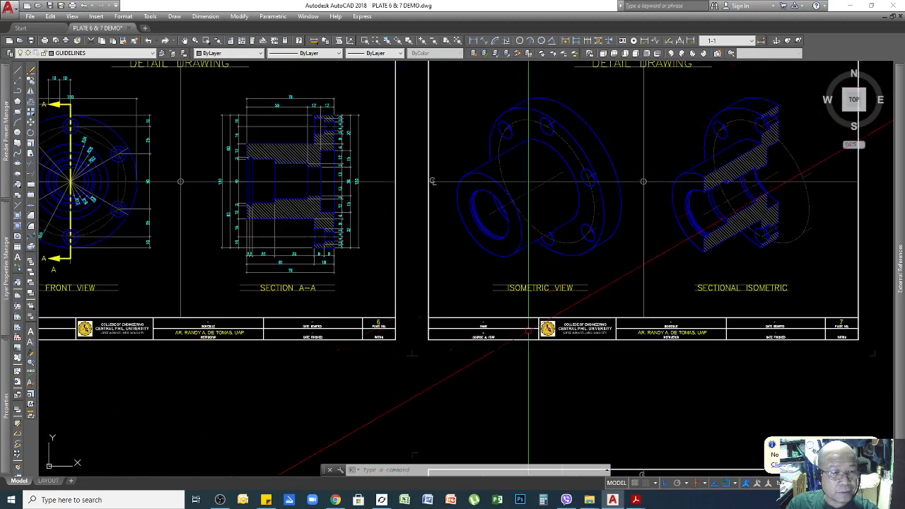
pyautogui.scroll(-3, 717, 233)
pyautogui.scroll(-4, 622, 232)
pyautogui.scroll(4, 641, 316)
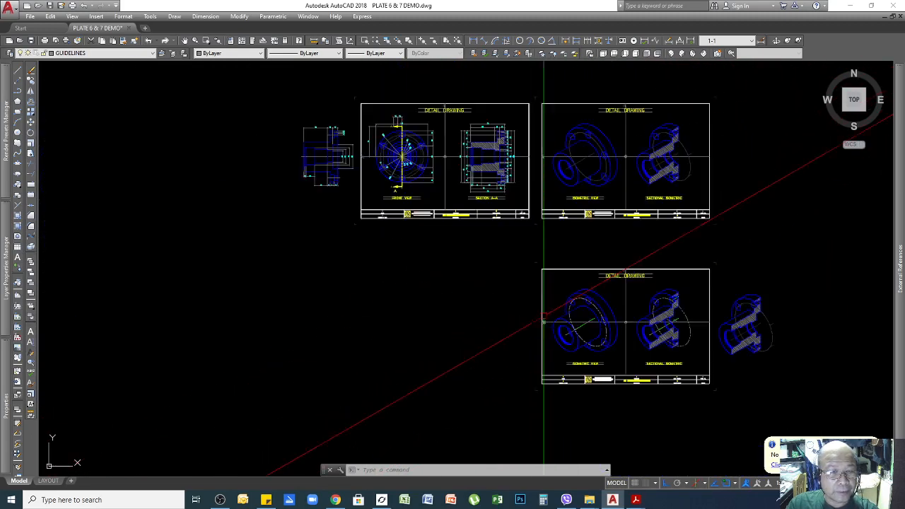
pyautogui.scroll(-4, 641, 316)
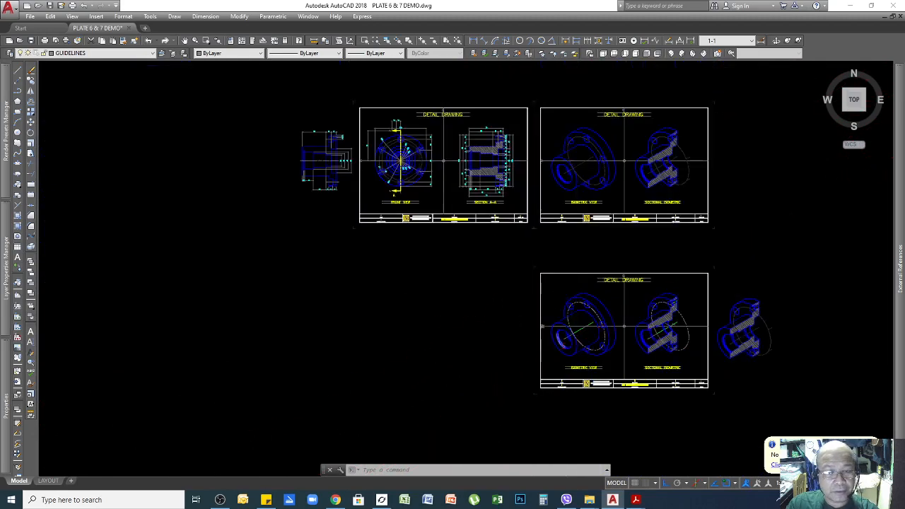
pyautogui.scroll(2, 580, 376)
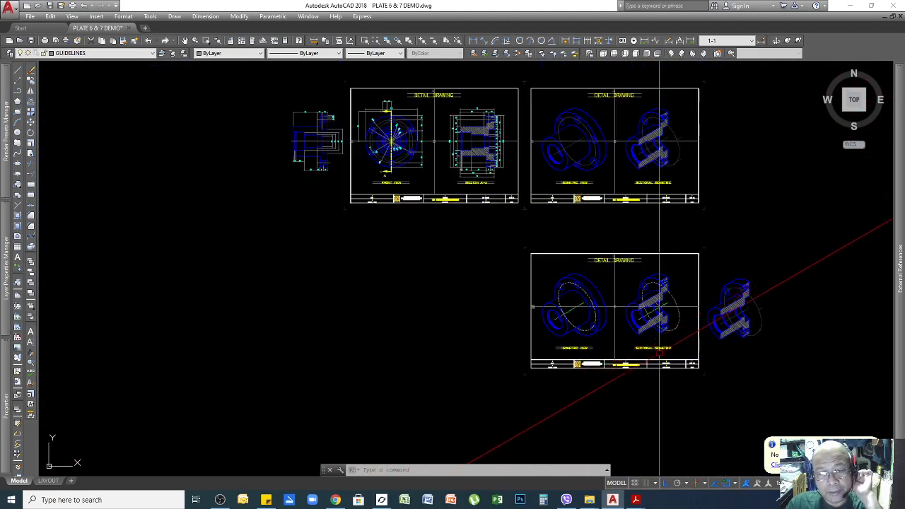
pyautogui.scroll(2, 728, 312)
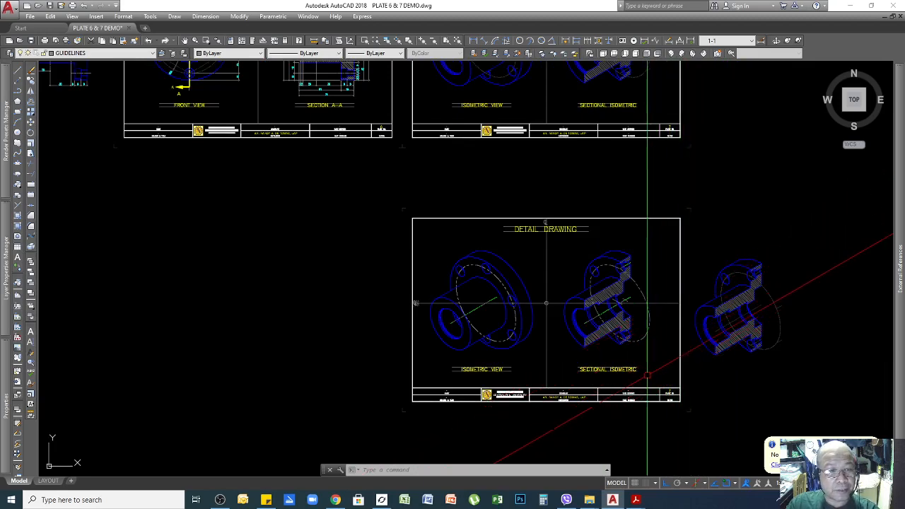
pyautogui.scroll(-2, 646, 374)
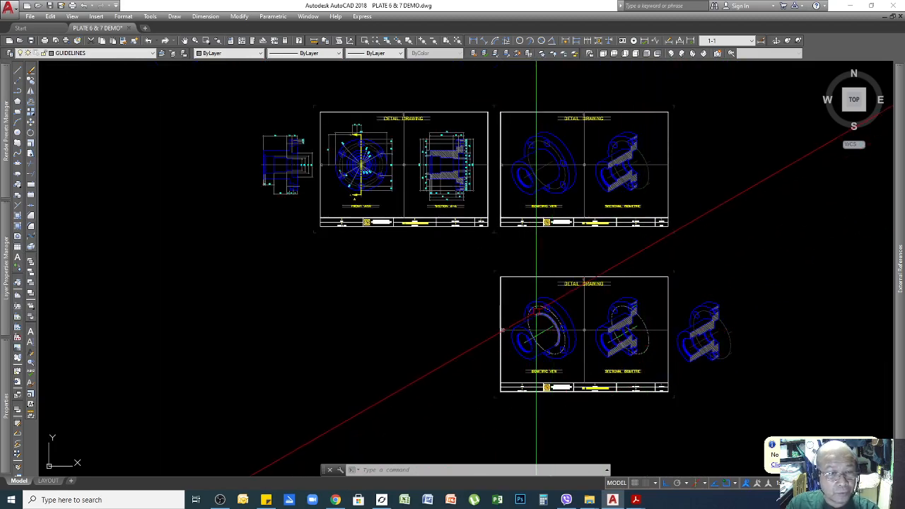
pyautogui.scroll(2, 406, 121)
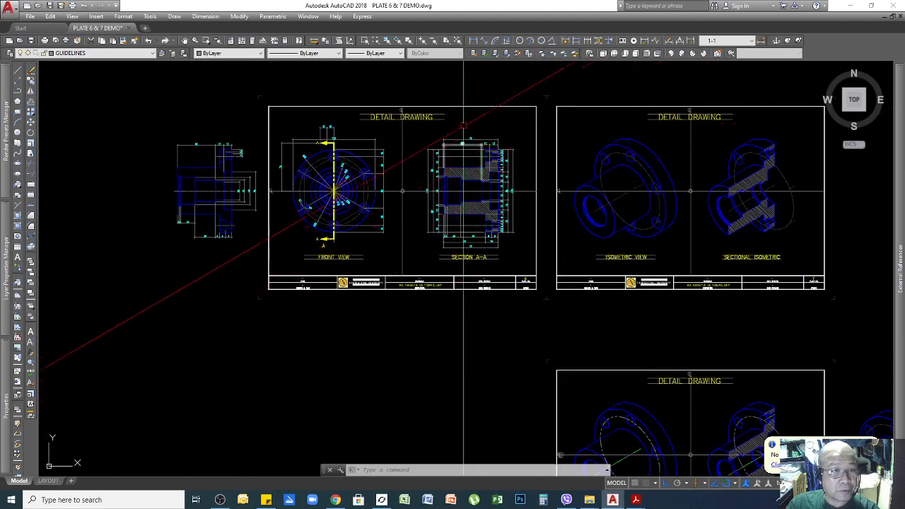
# Examine the dimensioned front view and Section A-A, and review all the detail drawing sheets together at full drawing extents
pyautogui.scroll(3, 375, 143)
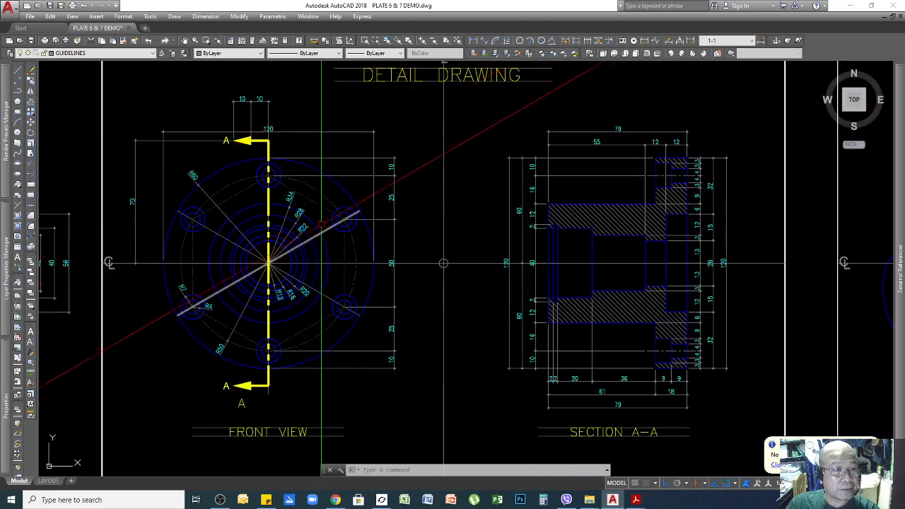
pyautogui.scroll(-3, 353, 224)
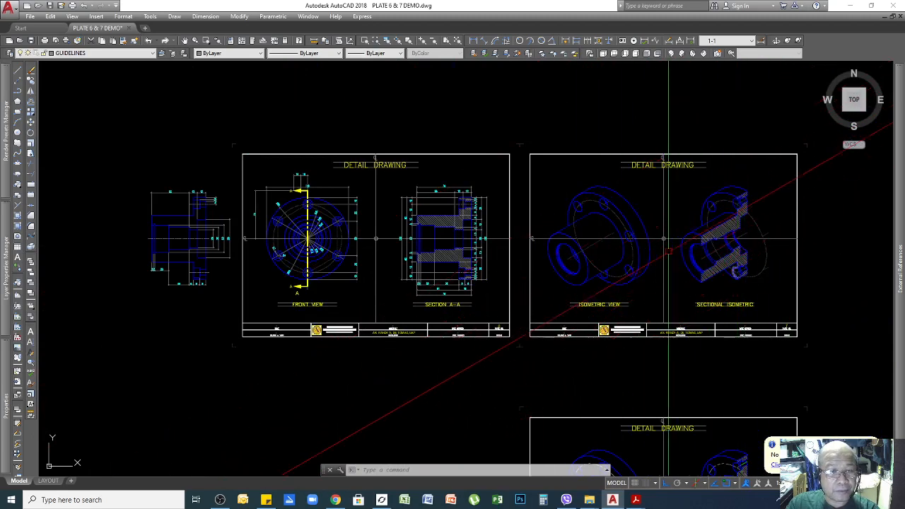
pyautogui.scroll(-2, 668, 238)
pyautogui.scroll(1, 720, 239)
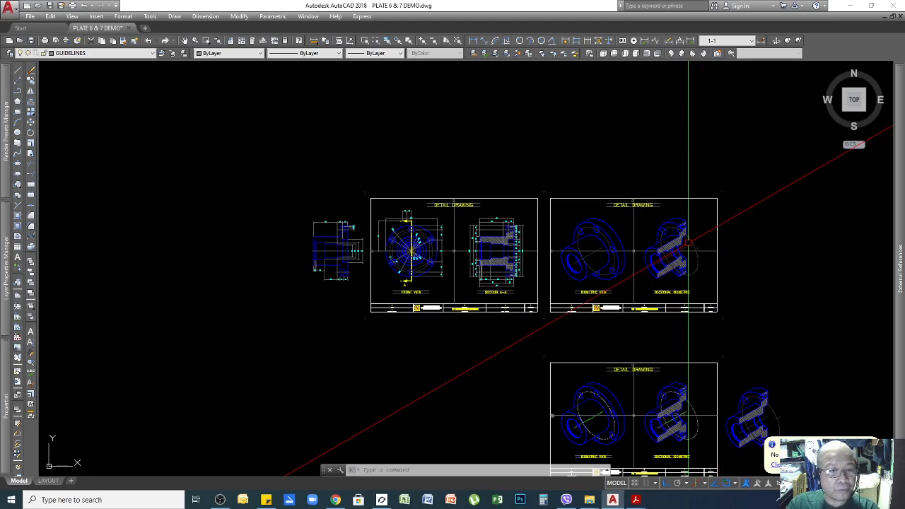
pyautogui.scroll(-2, 576, 285)
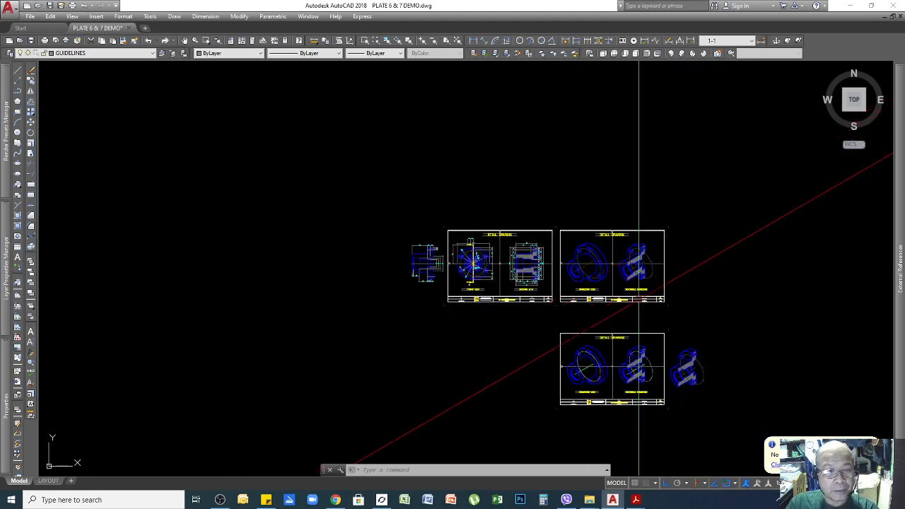
pyautogui.scroll(2, 639, 297)
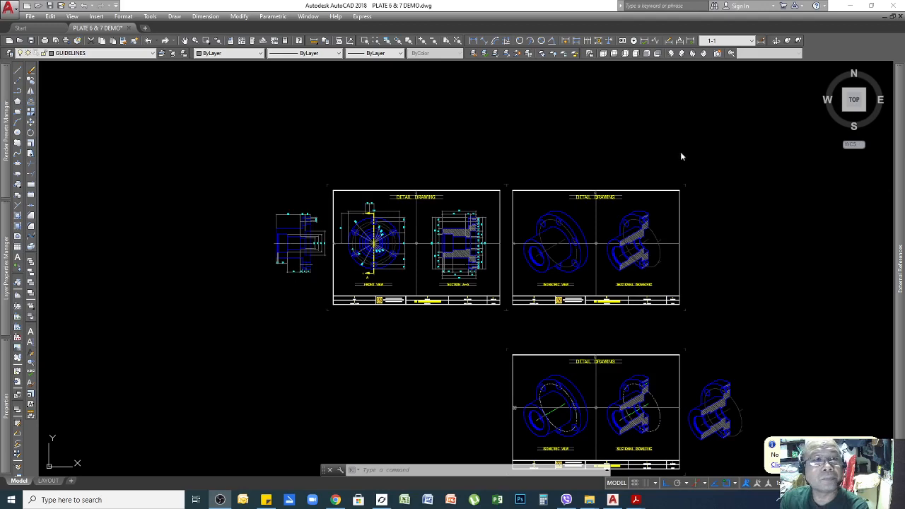
pyautogui.click(458, 43)
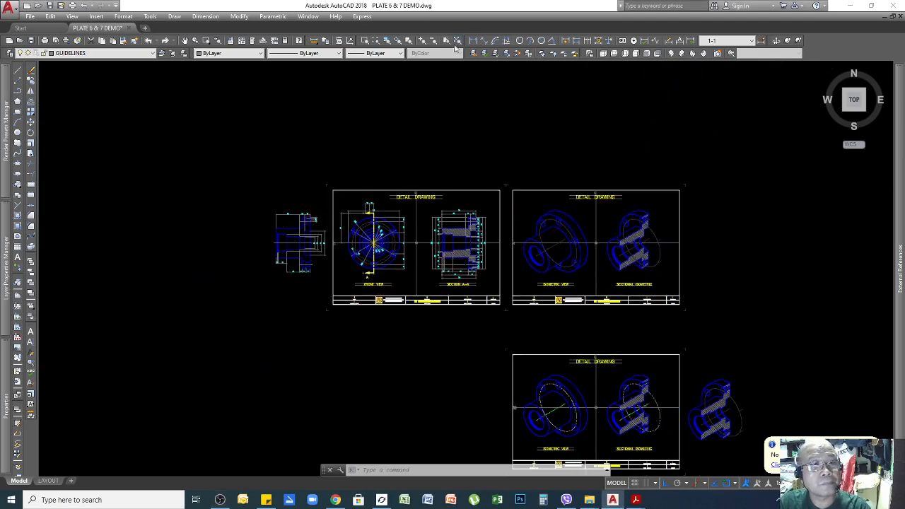
# Switch the grid snap type from isometric to rectangular snap in the drafting settings and save the drawing
pyautogui.click(147, 16)
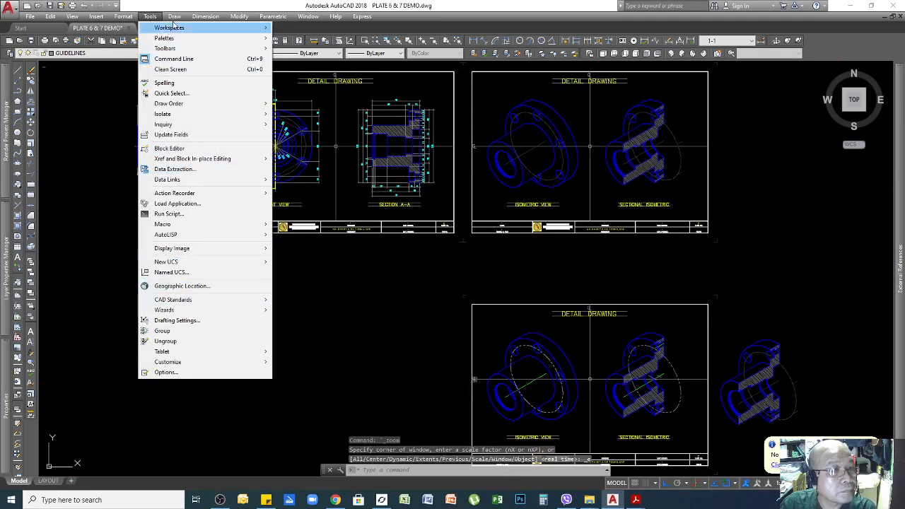
pyautogui.click(159, 19)
pyautogui.click(151, 17)
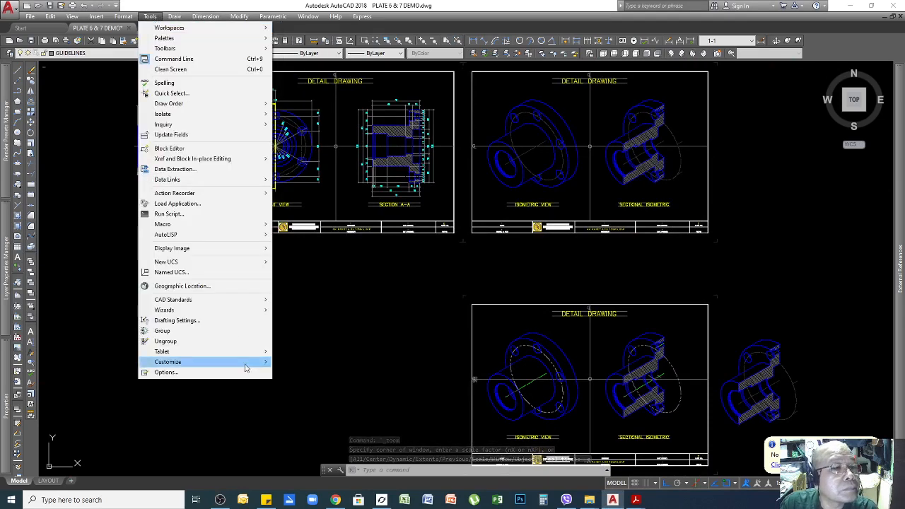
pyautogui.click(191, 320)
pyautogui.click(319, 217)
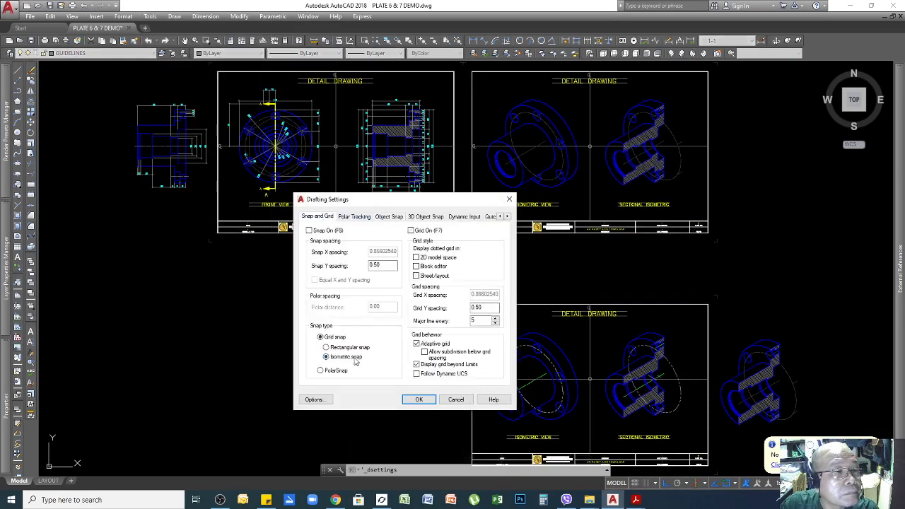
pyautogui.click(419, 400)
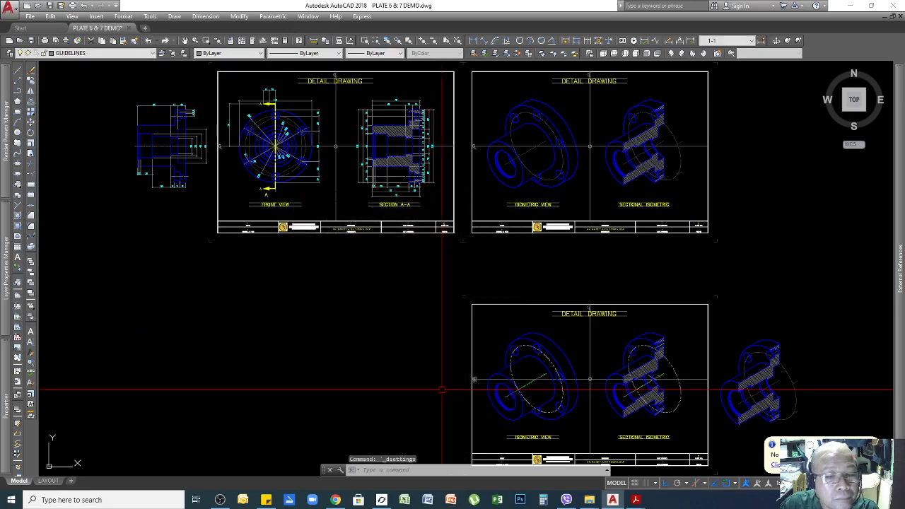
pyautogui.click(773, 208)
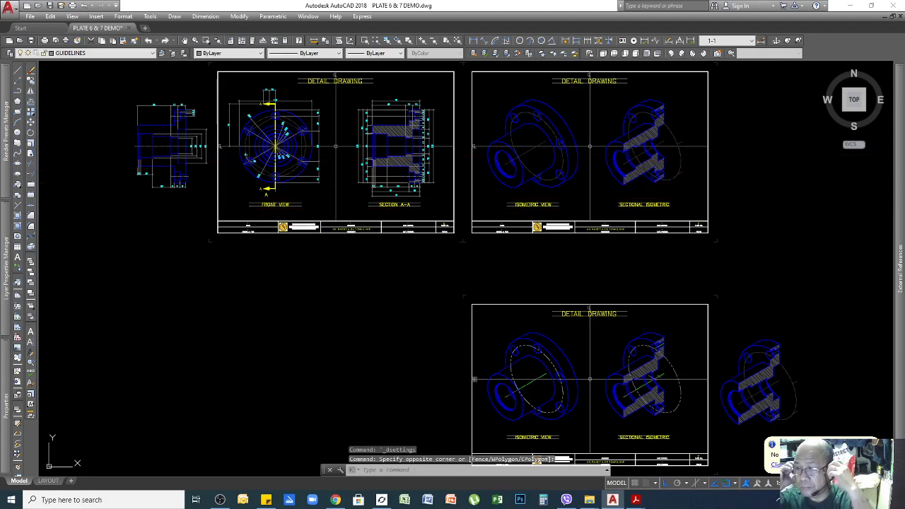
pyautogui.hotkey('ctrl', 's')
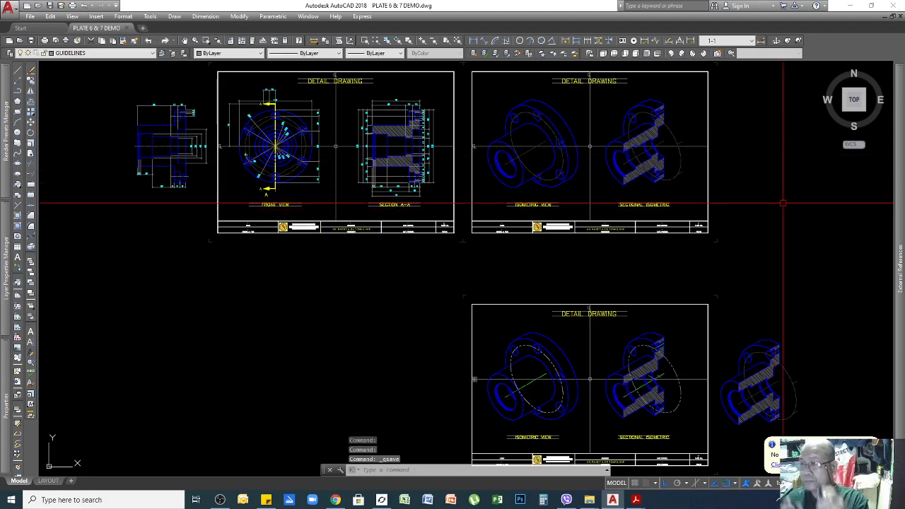